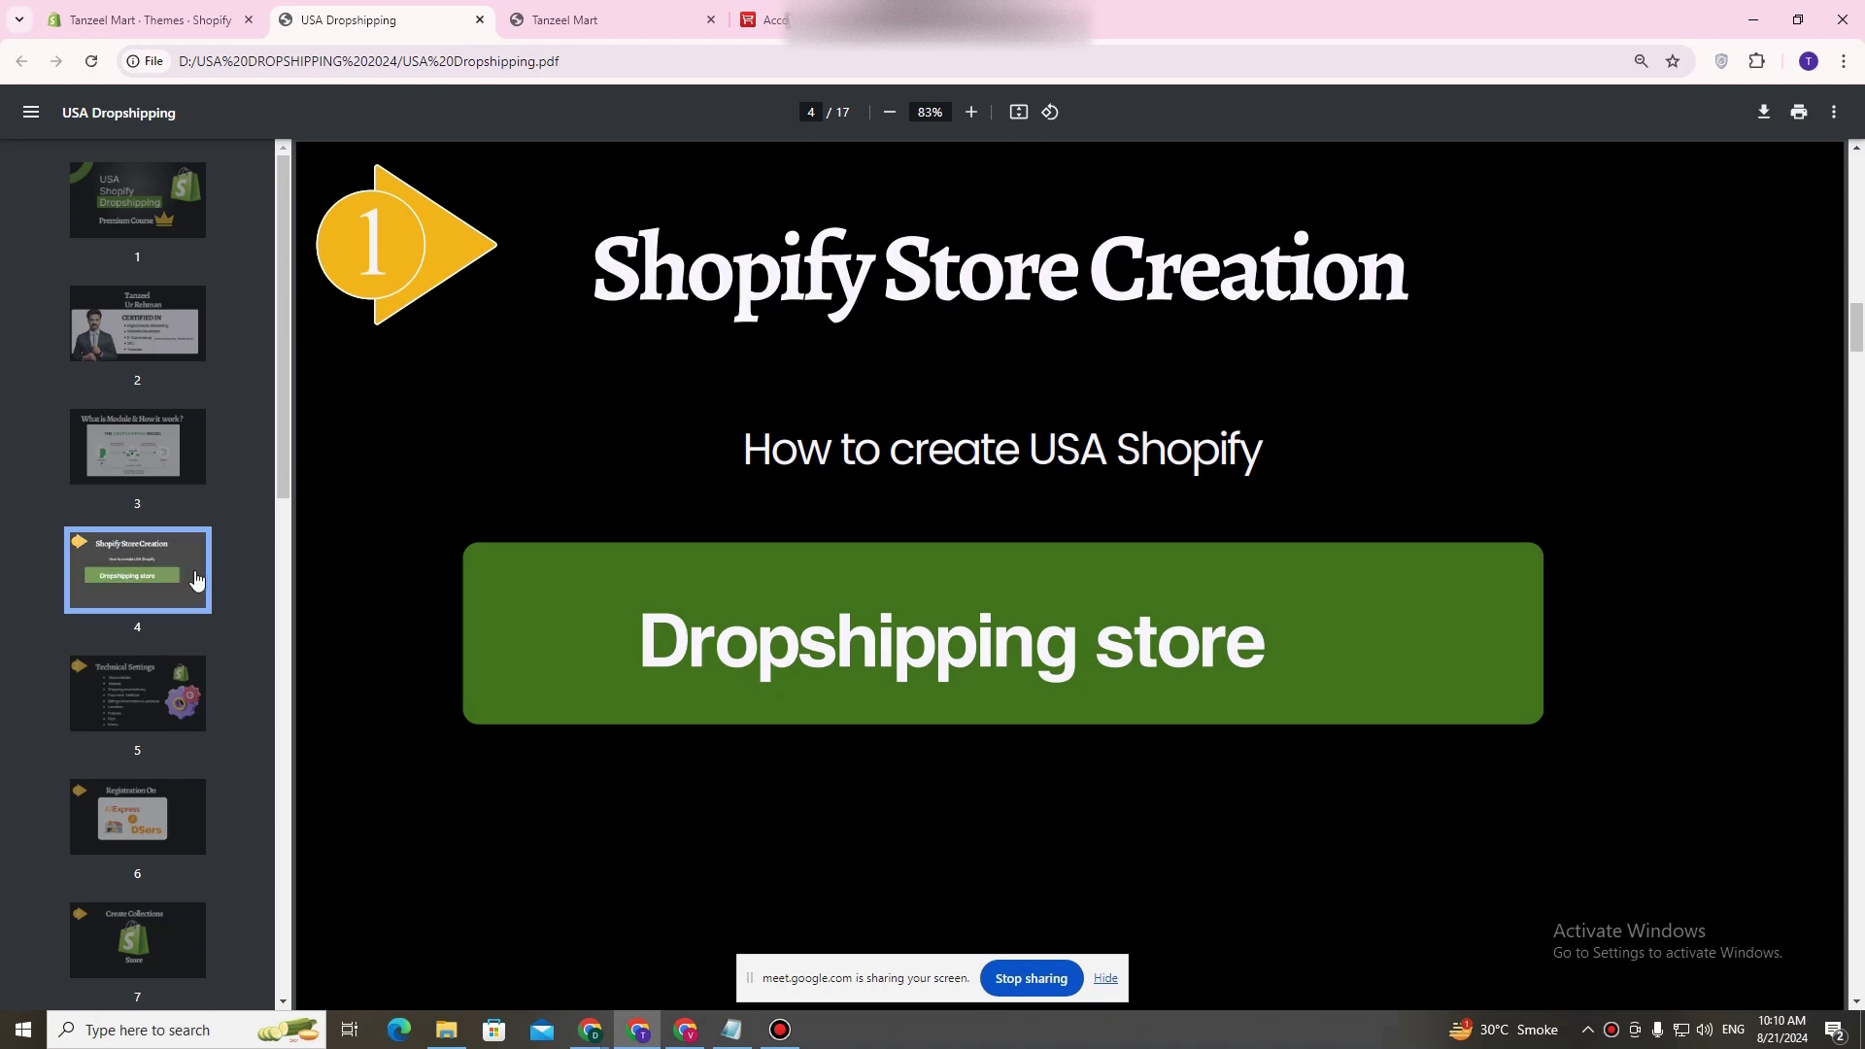
Step: Open the store's Themes admin page and look over the live Tanzeel Mart storefront
left_click(146, 19)
left_click(558, 15)
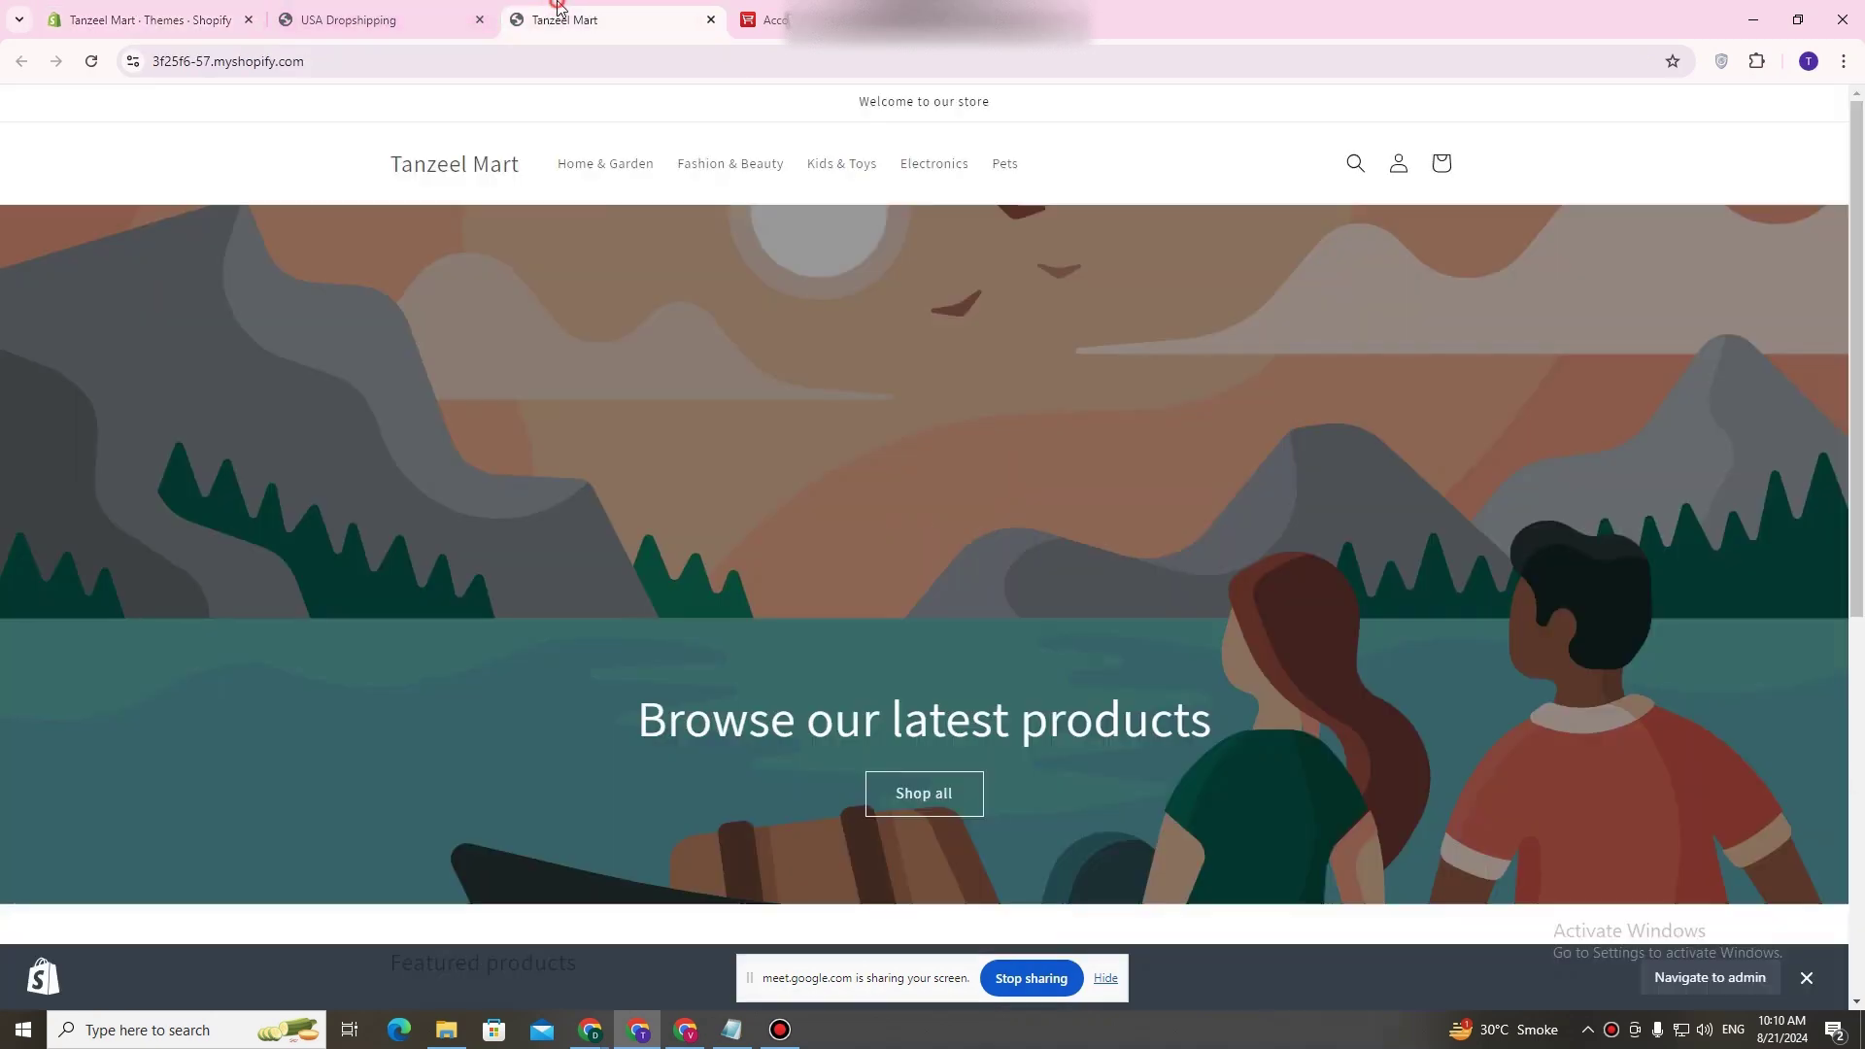
scroll(763, 484, "down", 4)
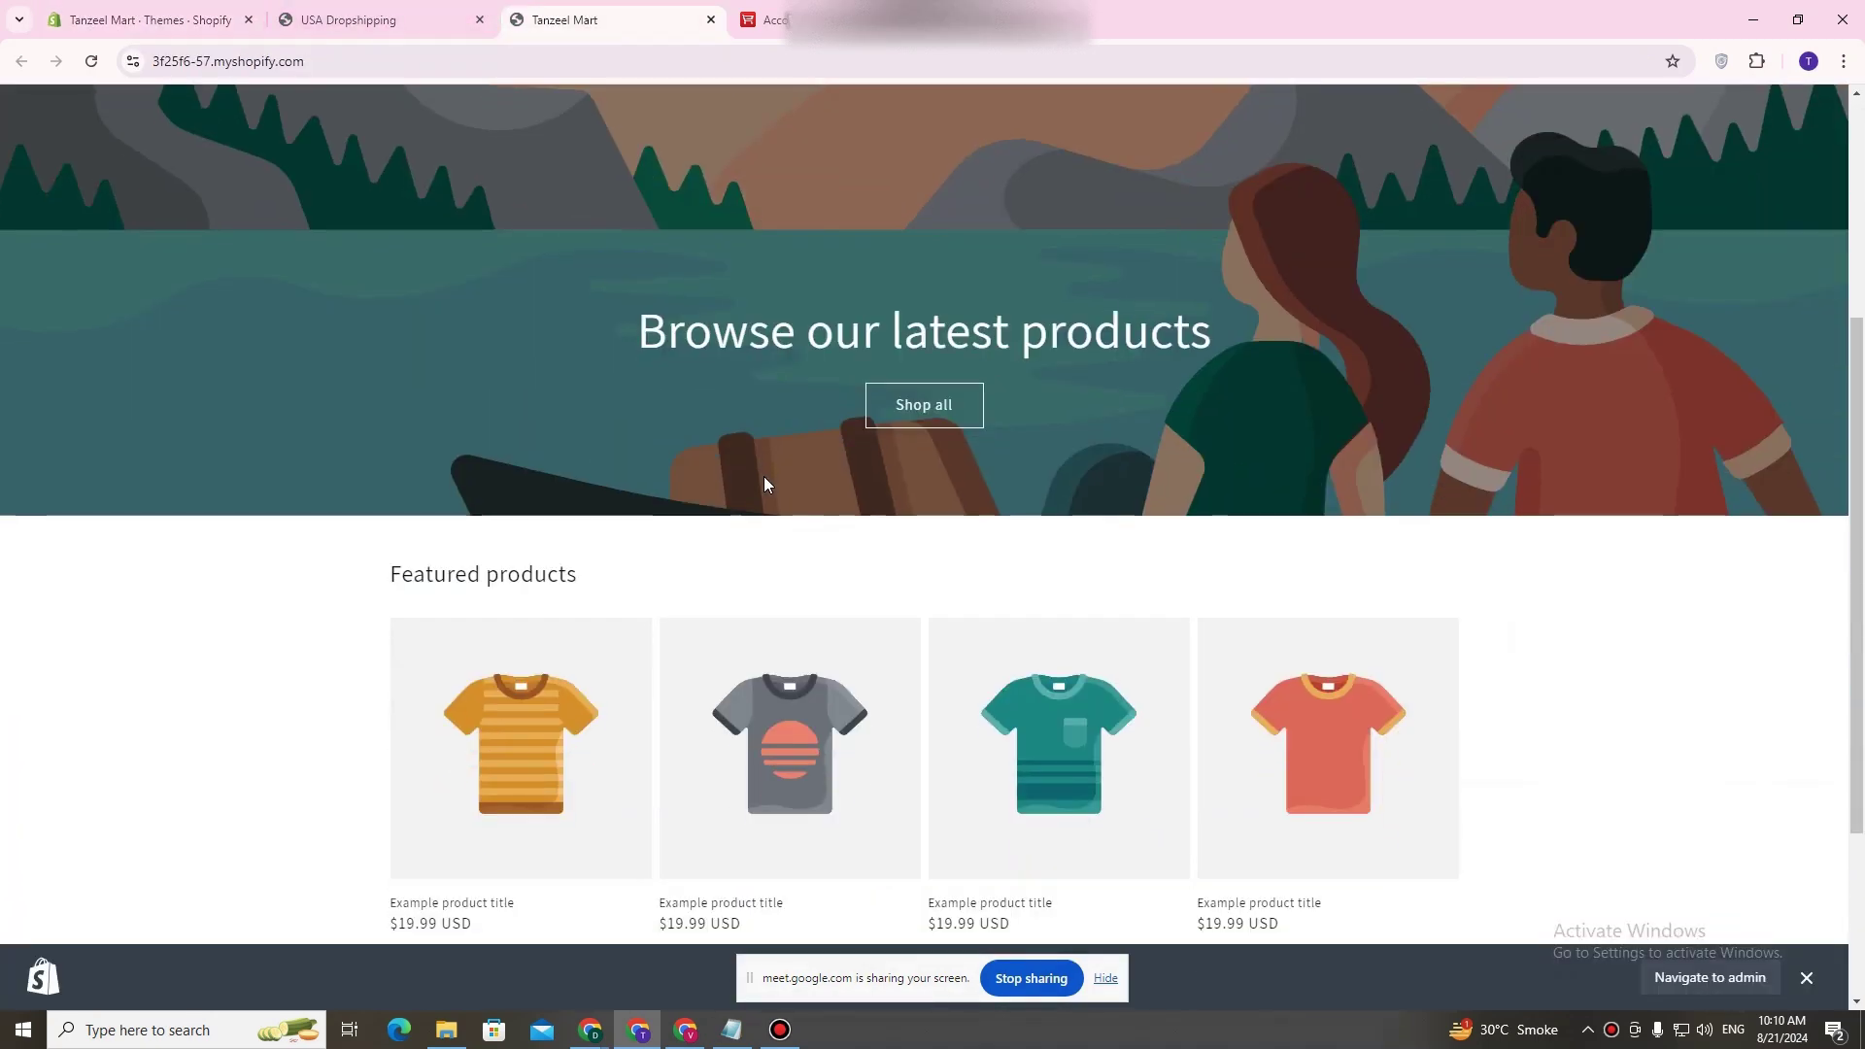
scroll(764, 483, "down", 3)
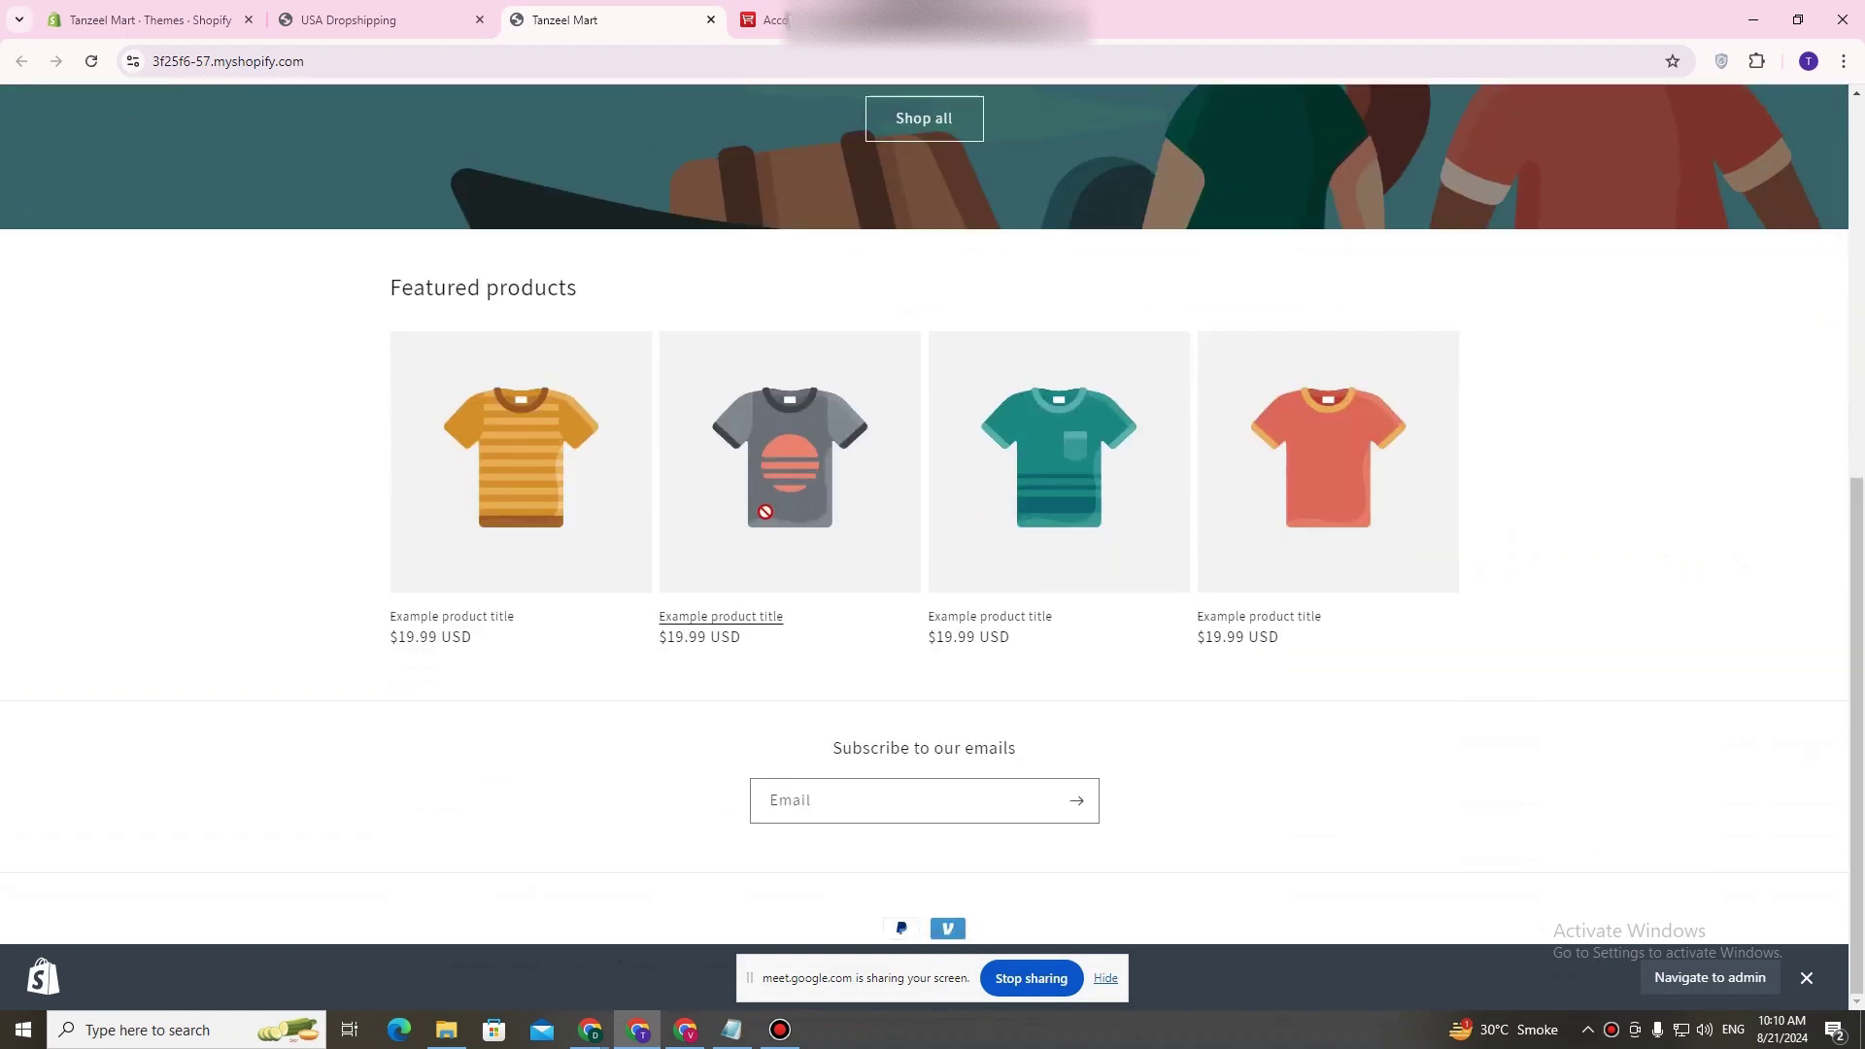
scroll(770, 556, "up", 7)
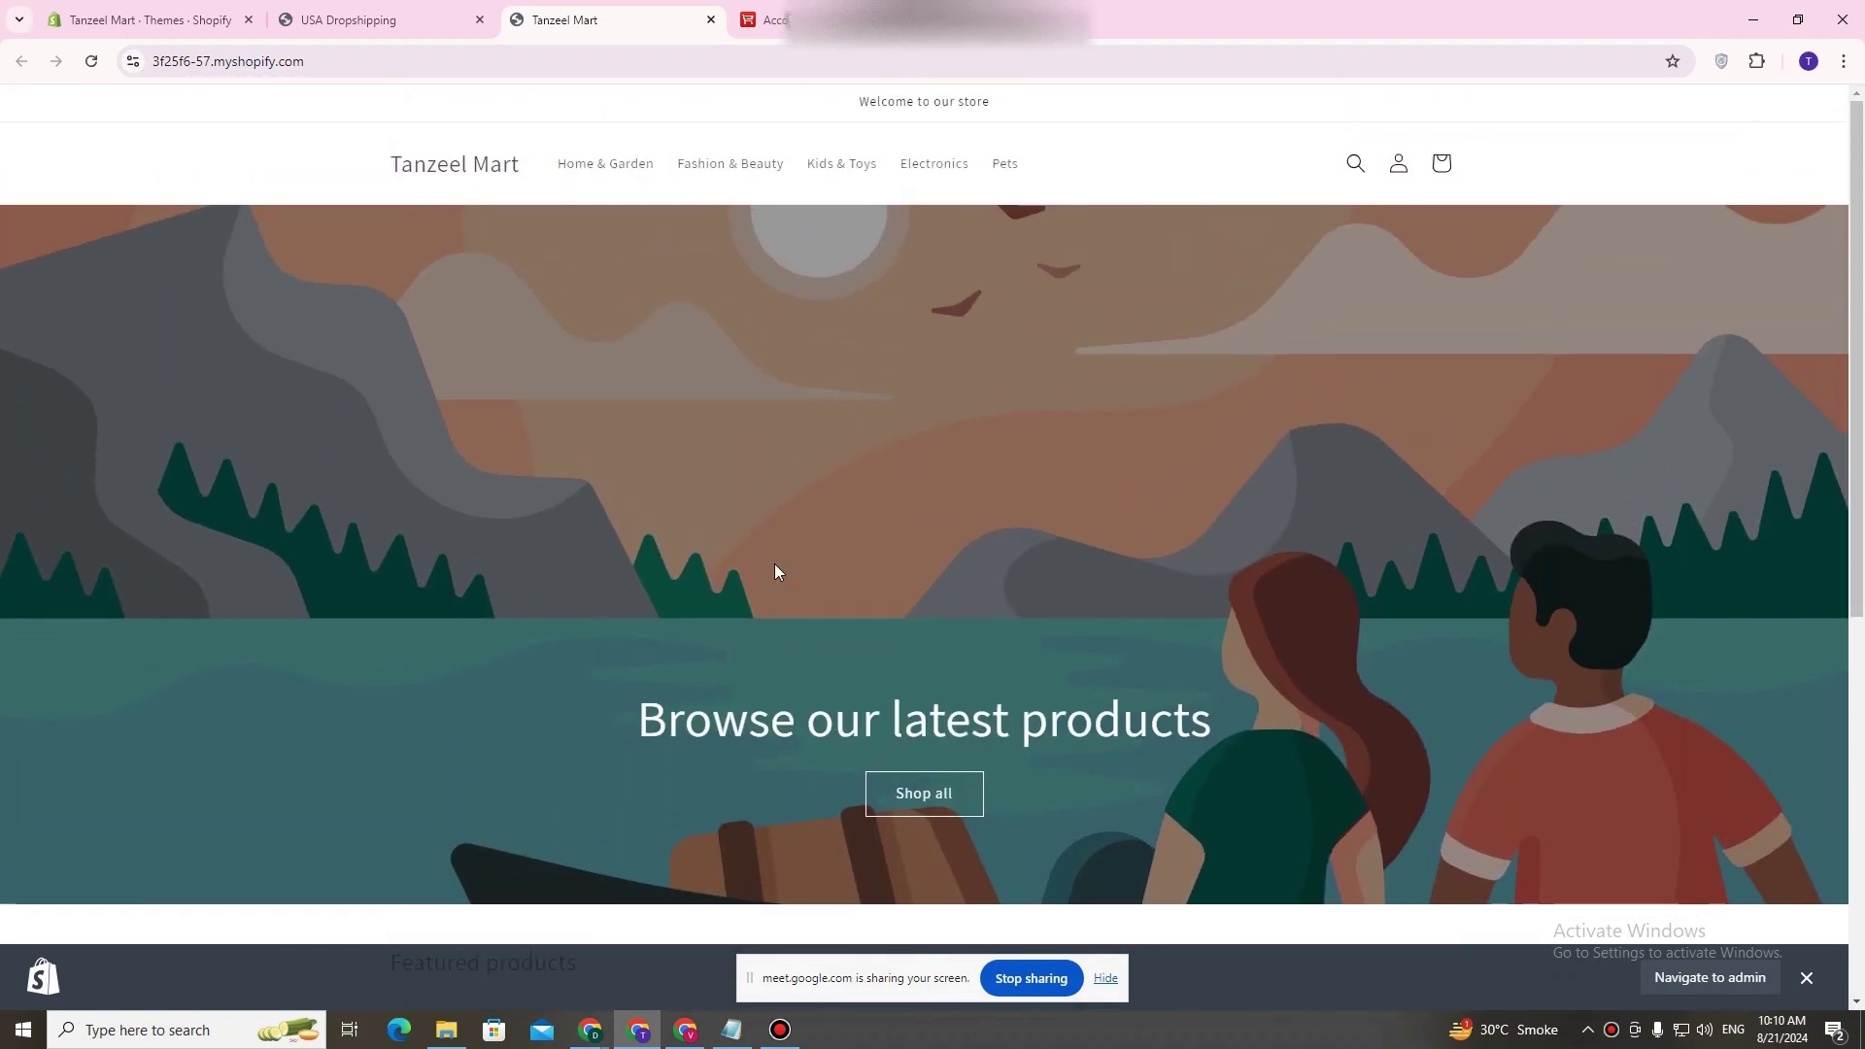
Step: Return to Online Store > Themes and scroll down to the focal theme in the Theme library
left_click(368, 17)
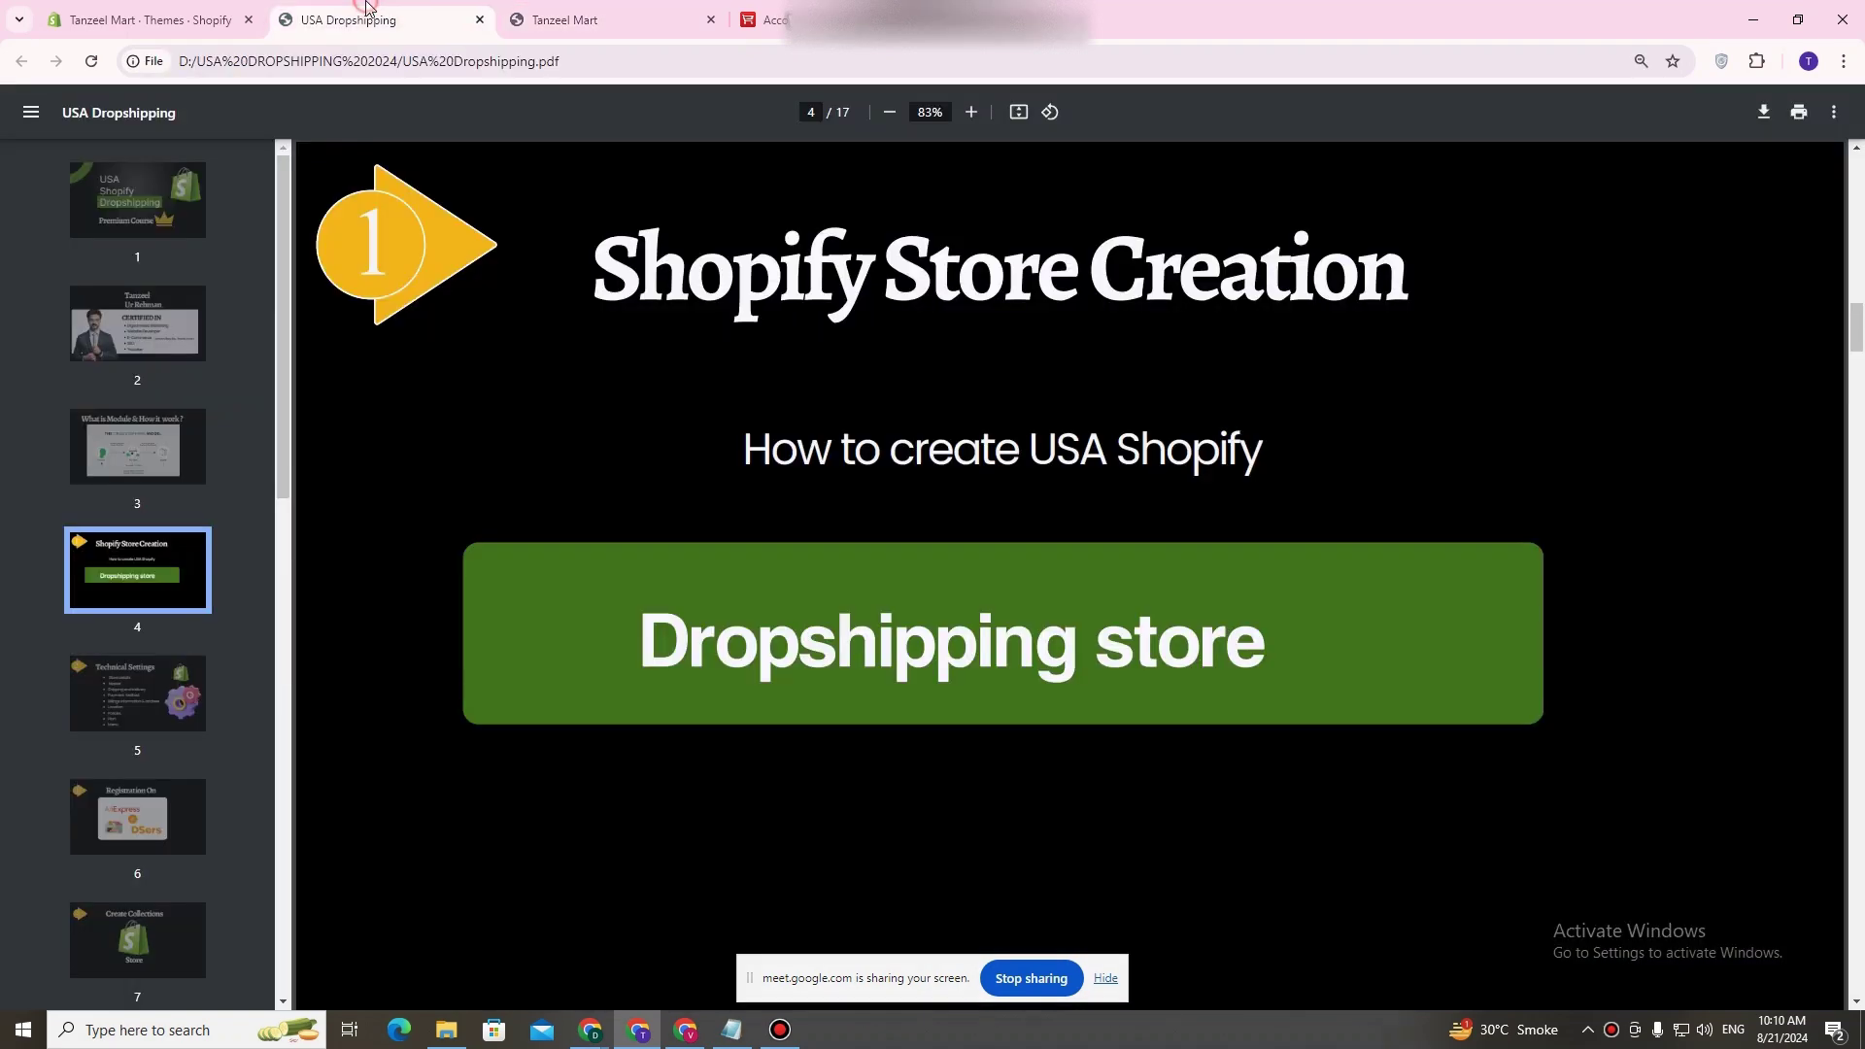
left_click(208, 14)
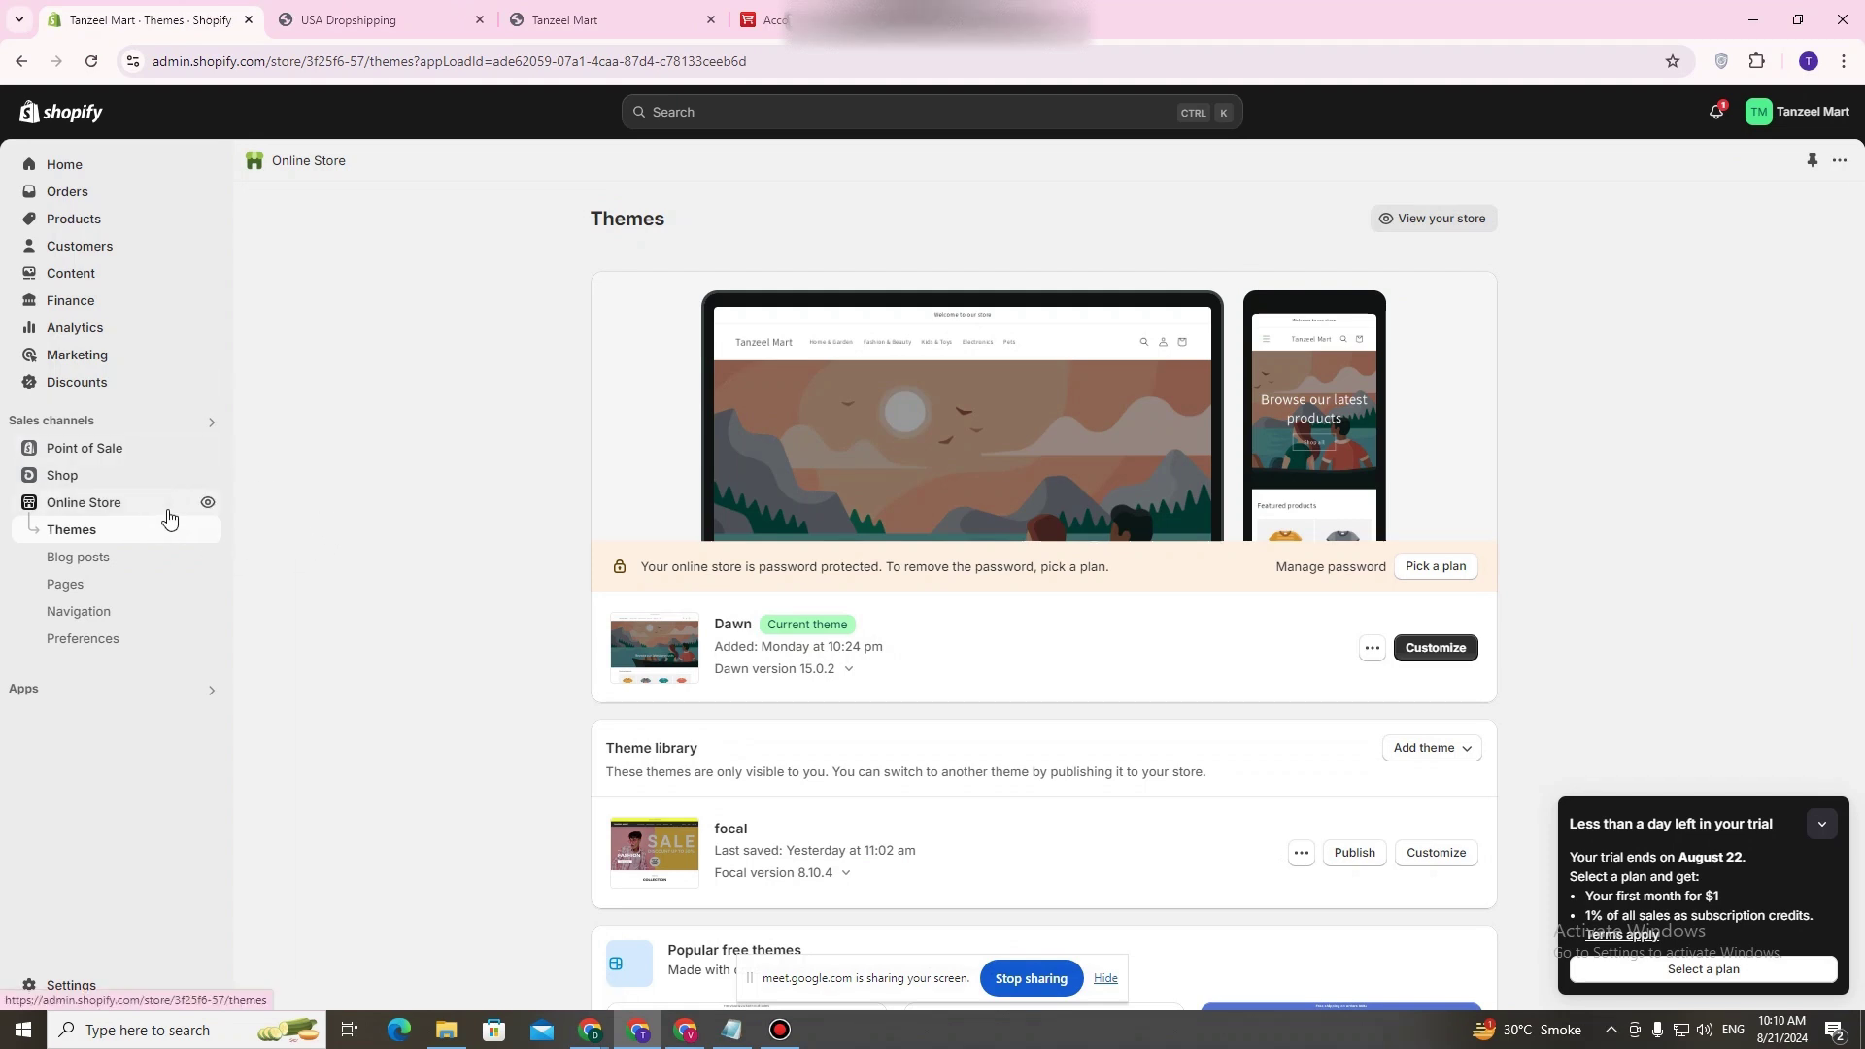
scroll(1078, 742, "down", 1)
scroll(1078, 743, "down", 2)
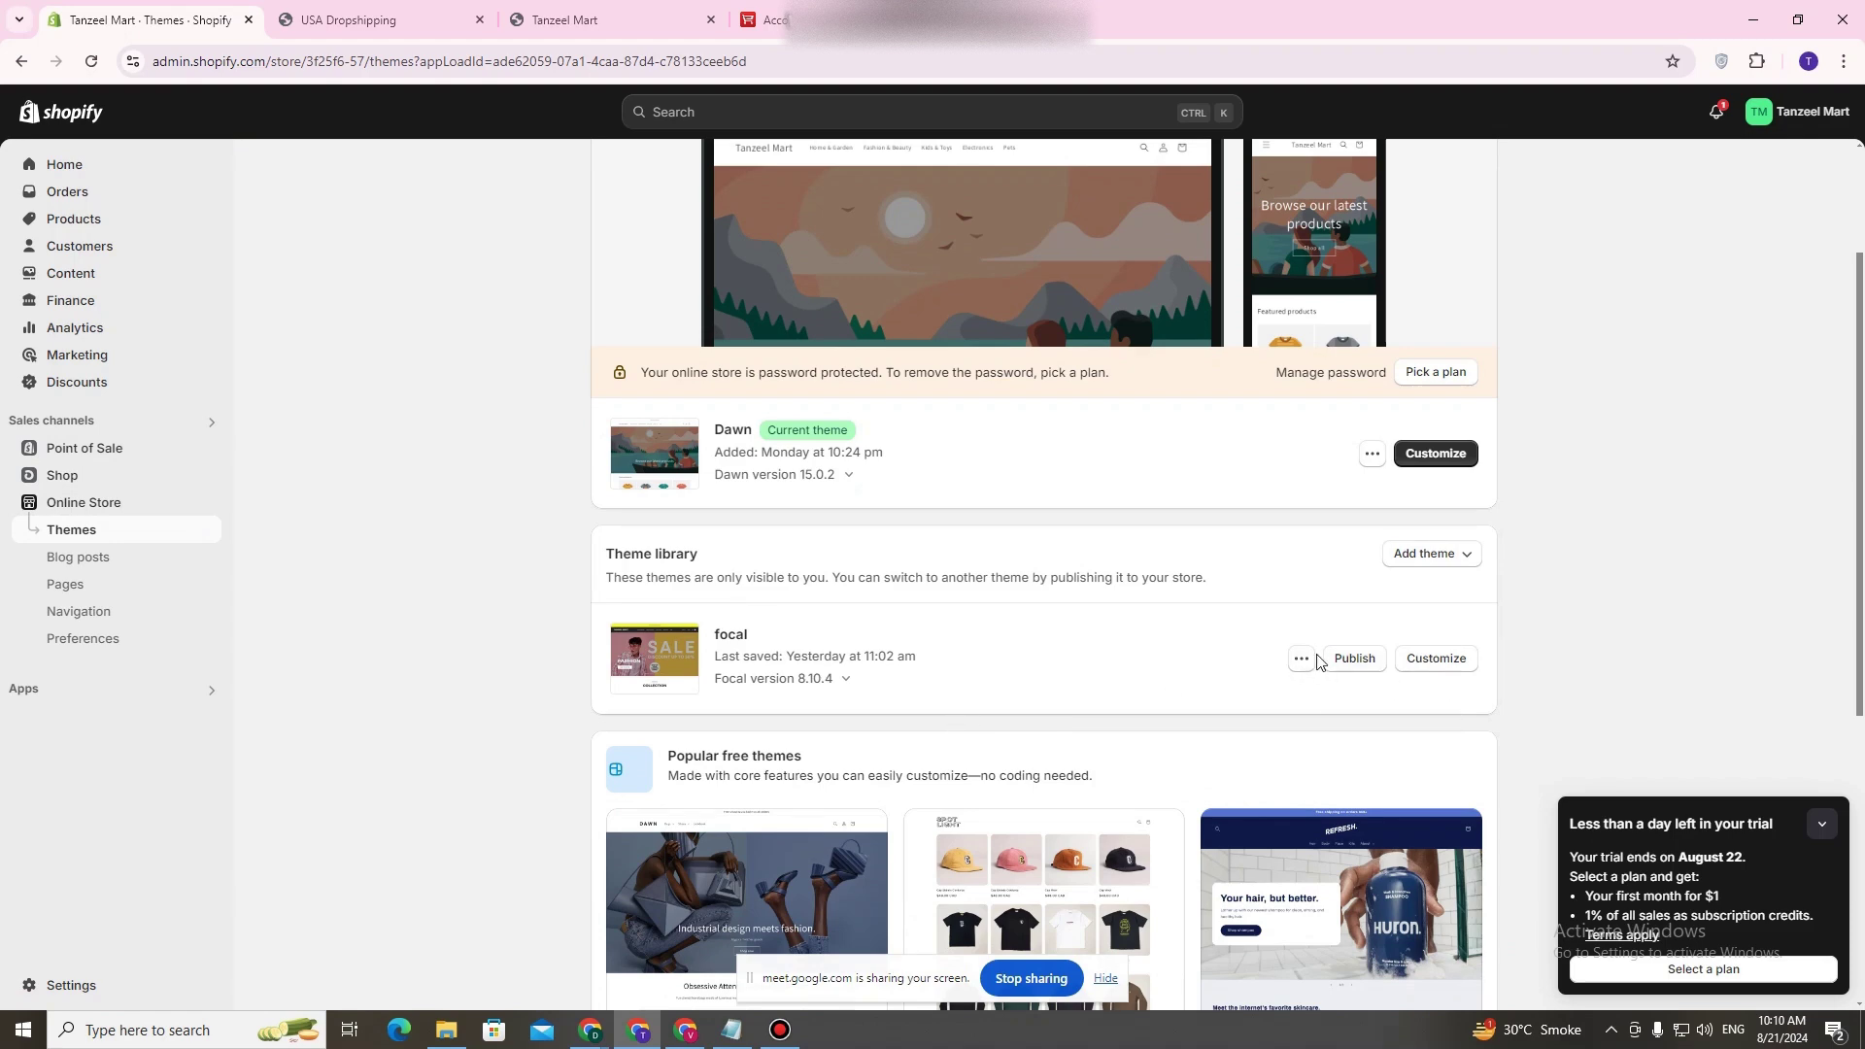
left_click(557, 7)
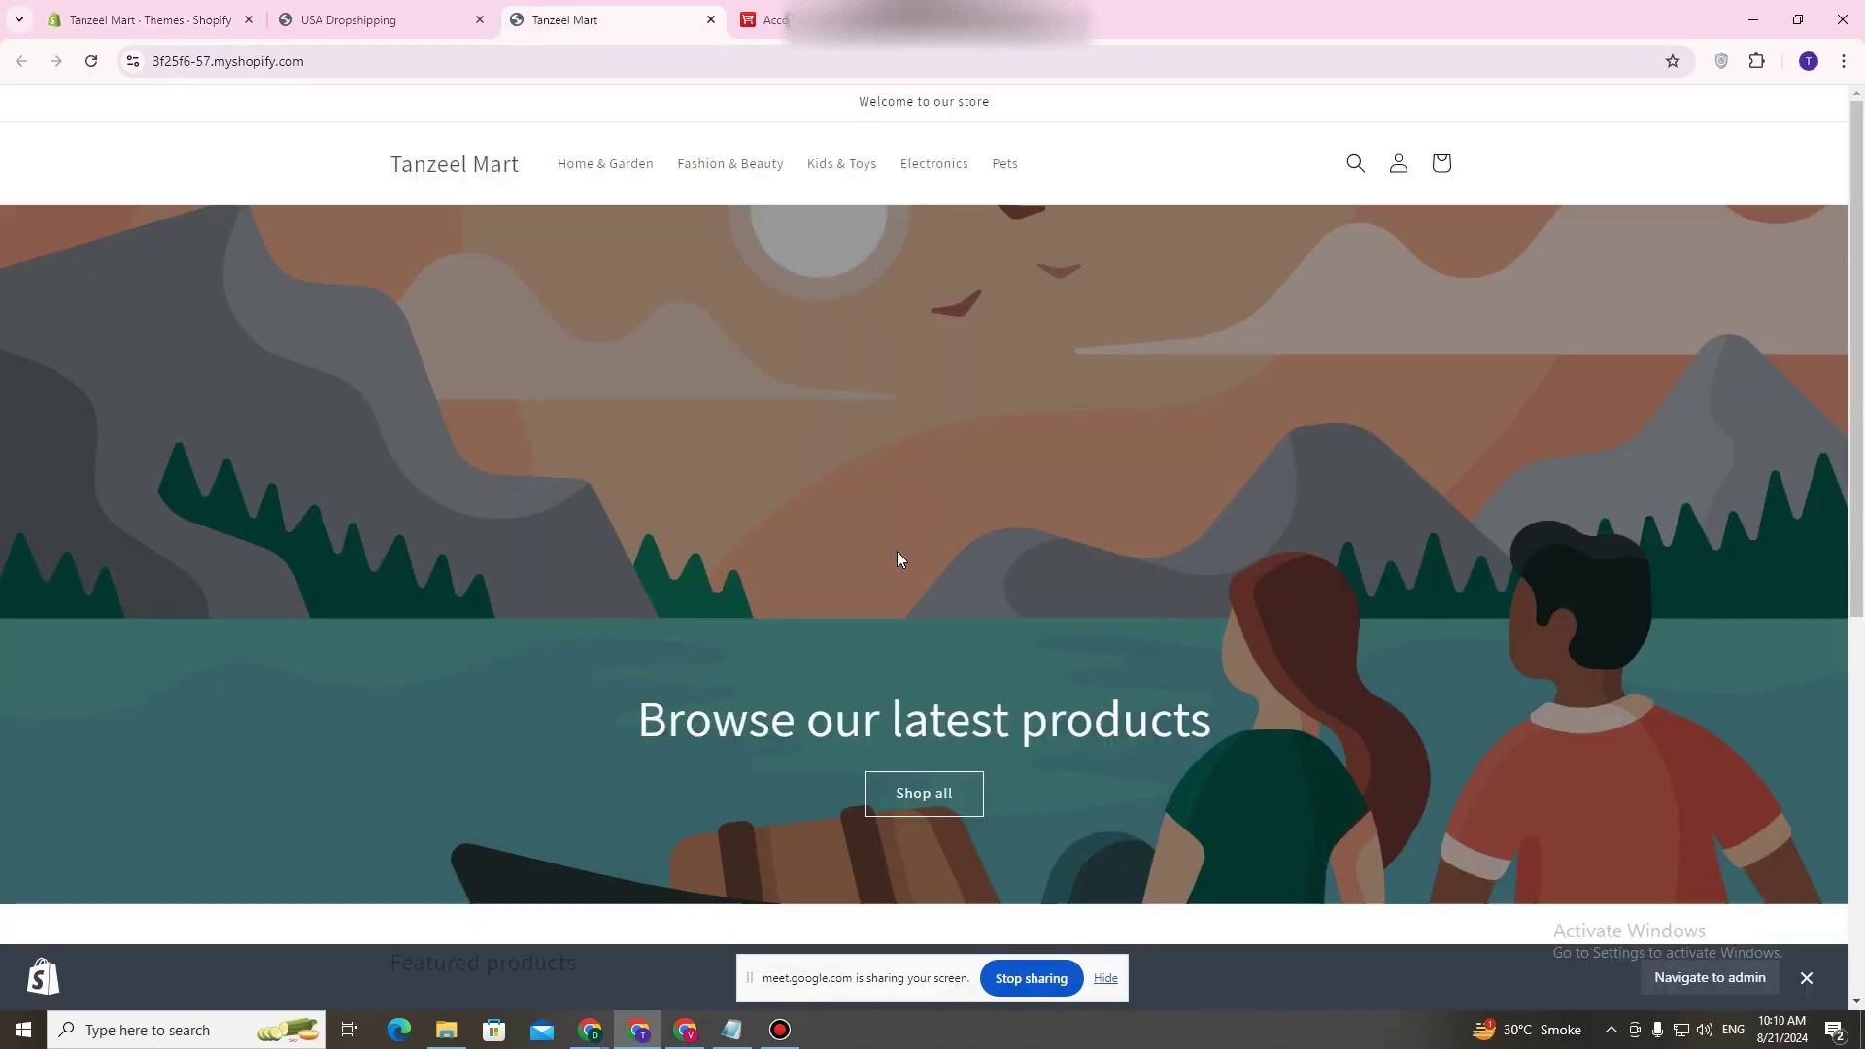
scroll(895, 558, "down", 6)
scroll(897, 564, "up", 6)
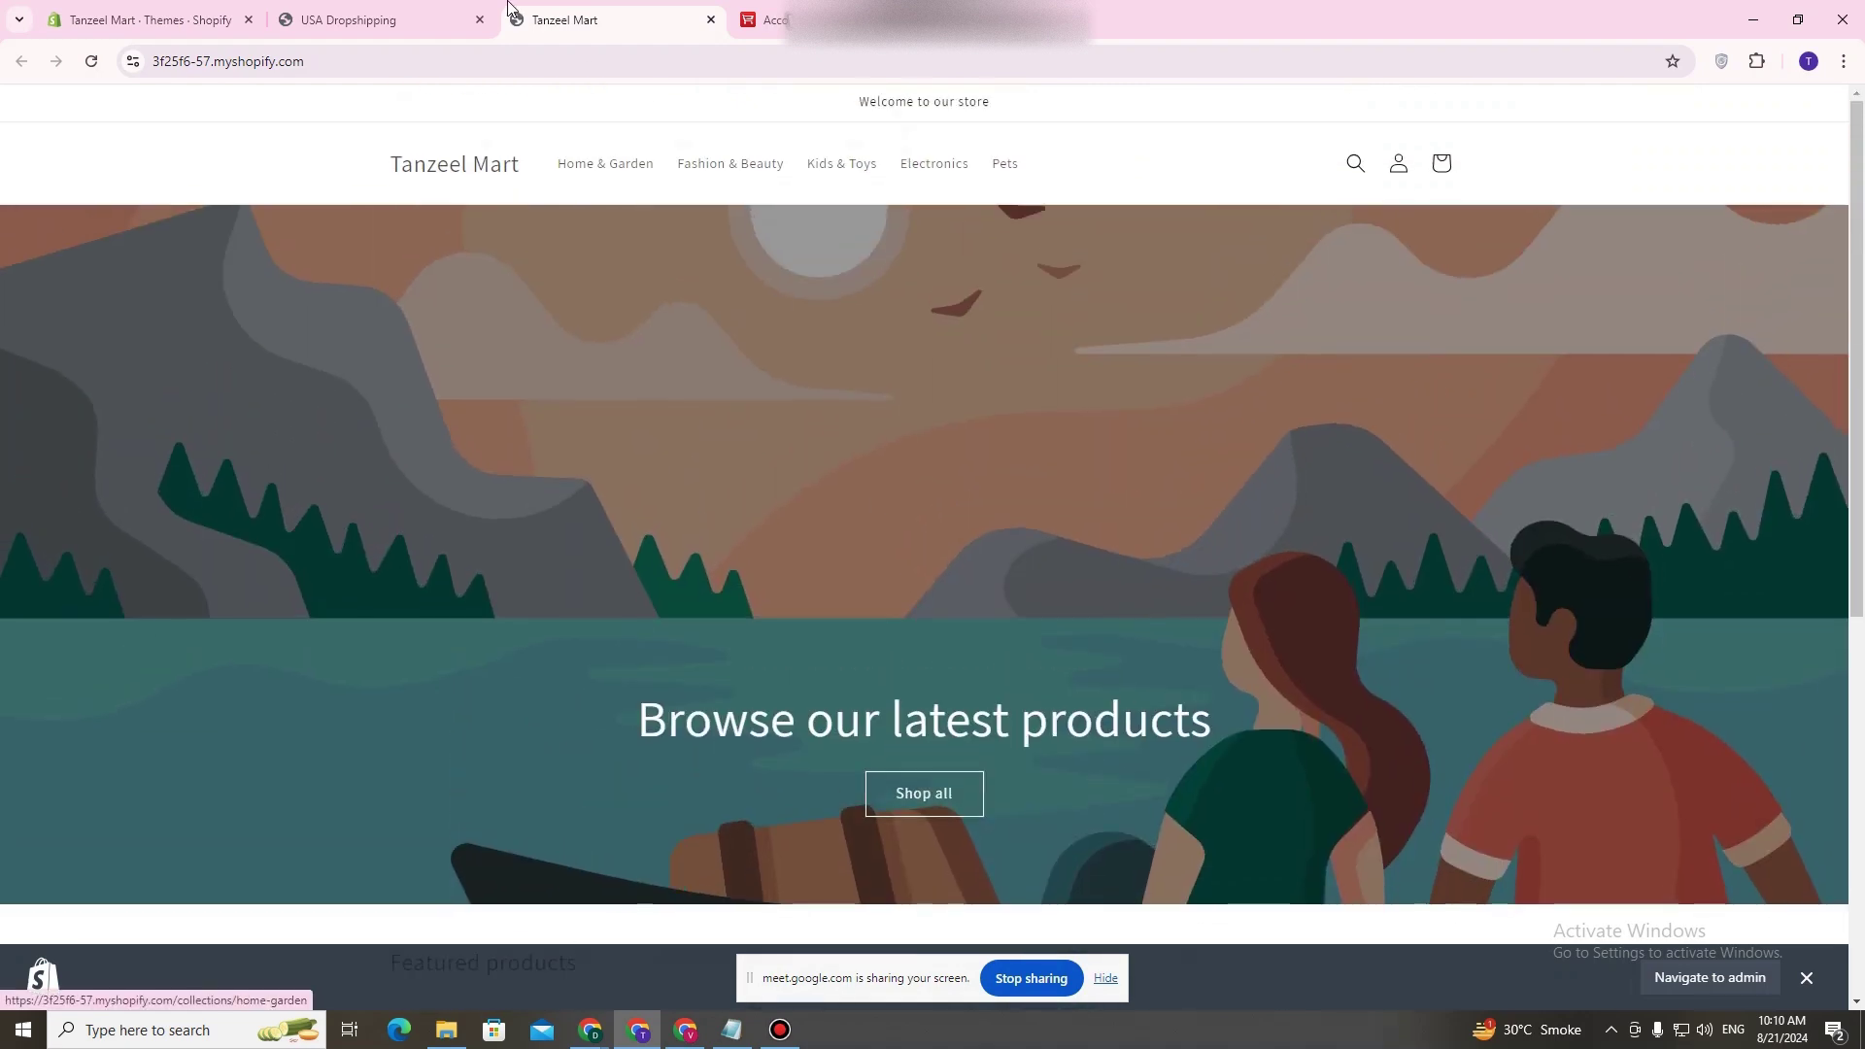
left_click(427, 18)
left_click(175, 19)
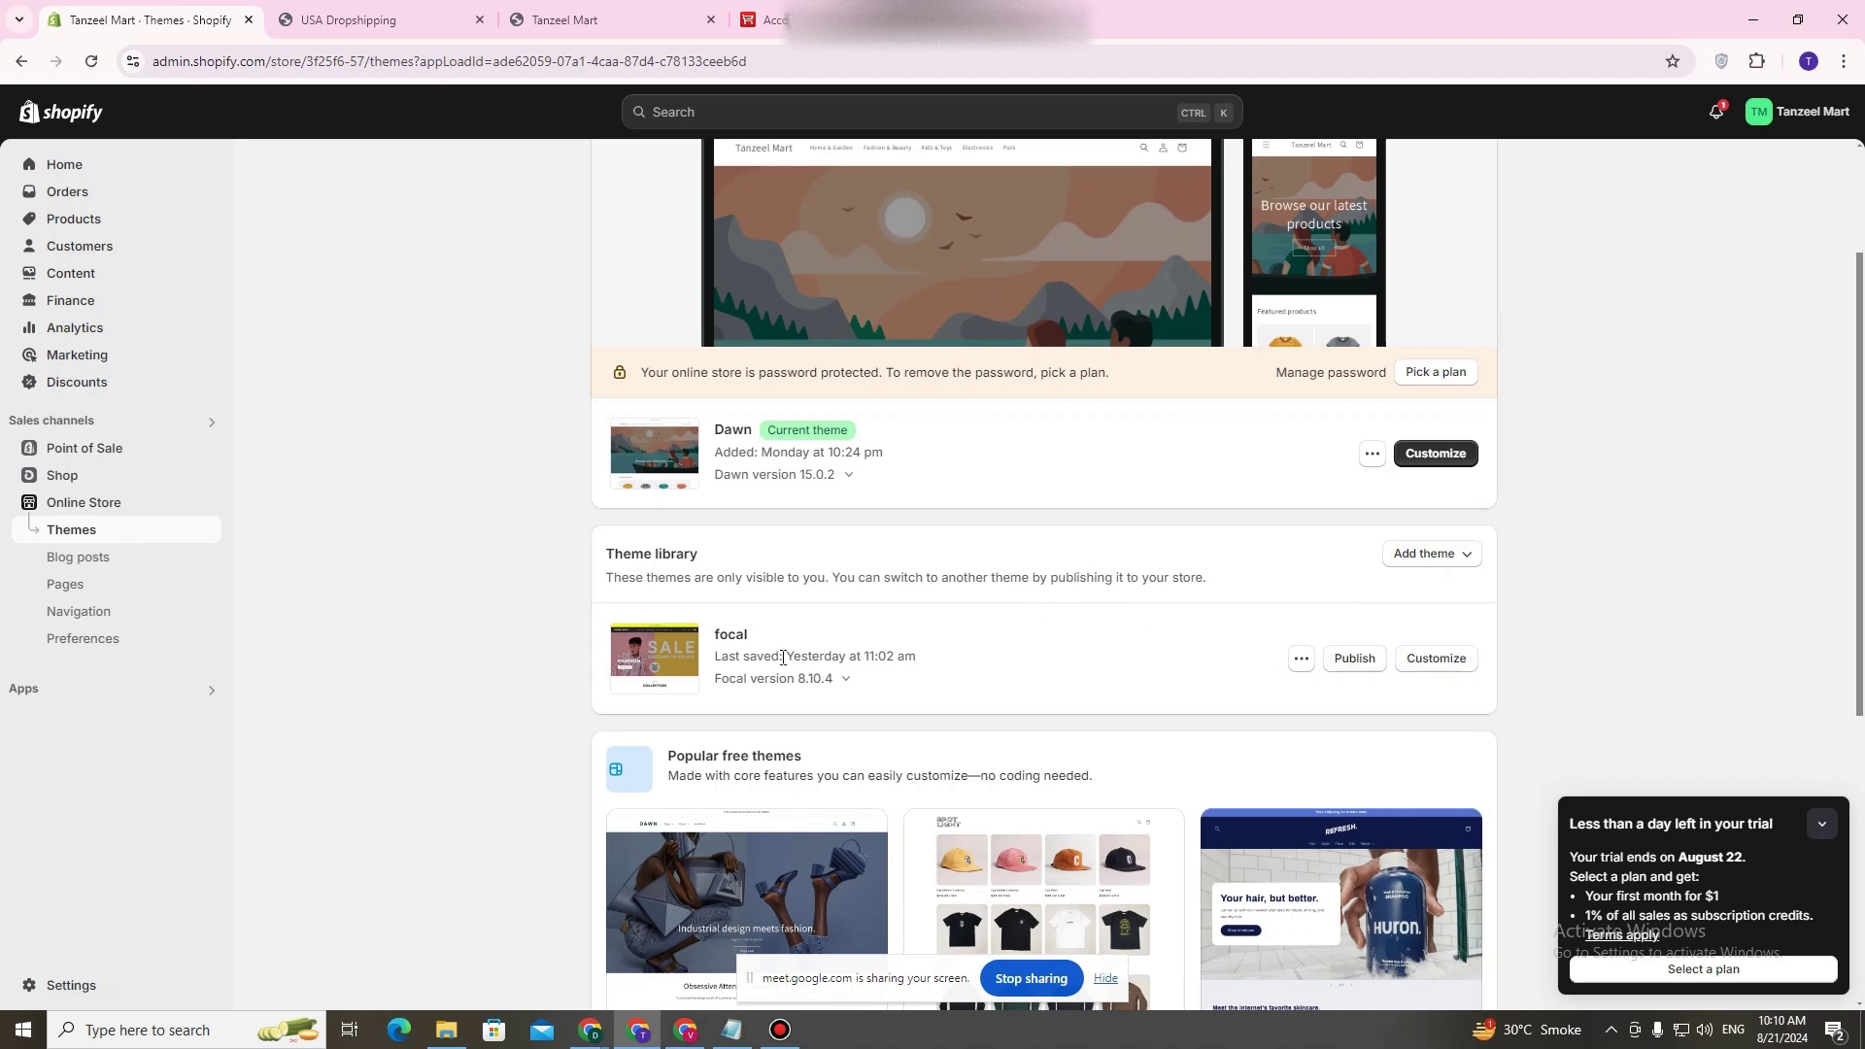
Step: Preview the Tanzeel Mart storefront with the focal theme and scroll through the preview
left_click(1302, 659)
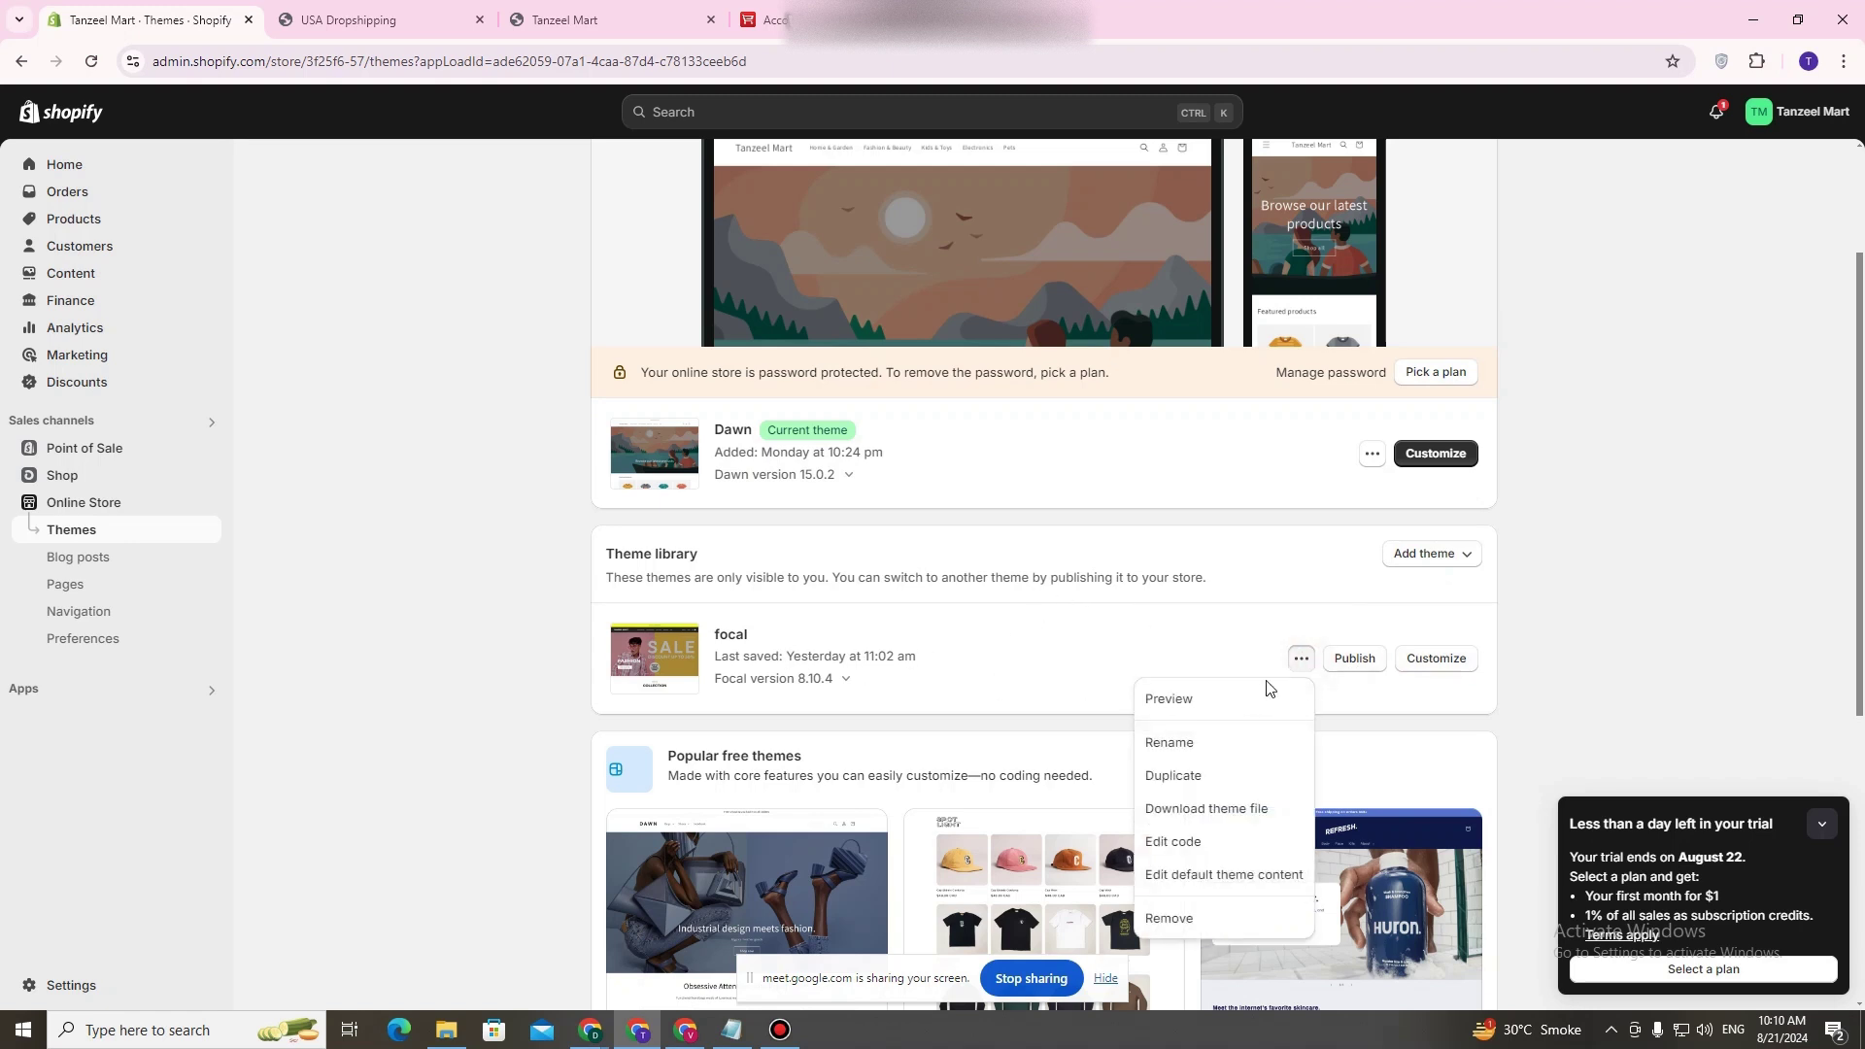
left_click(1245, 695)
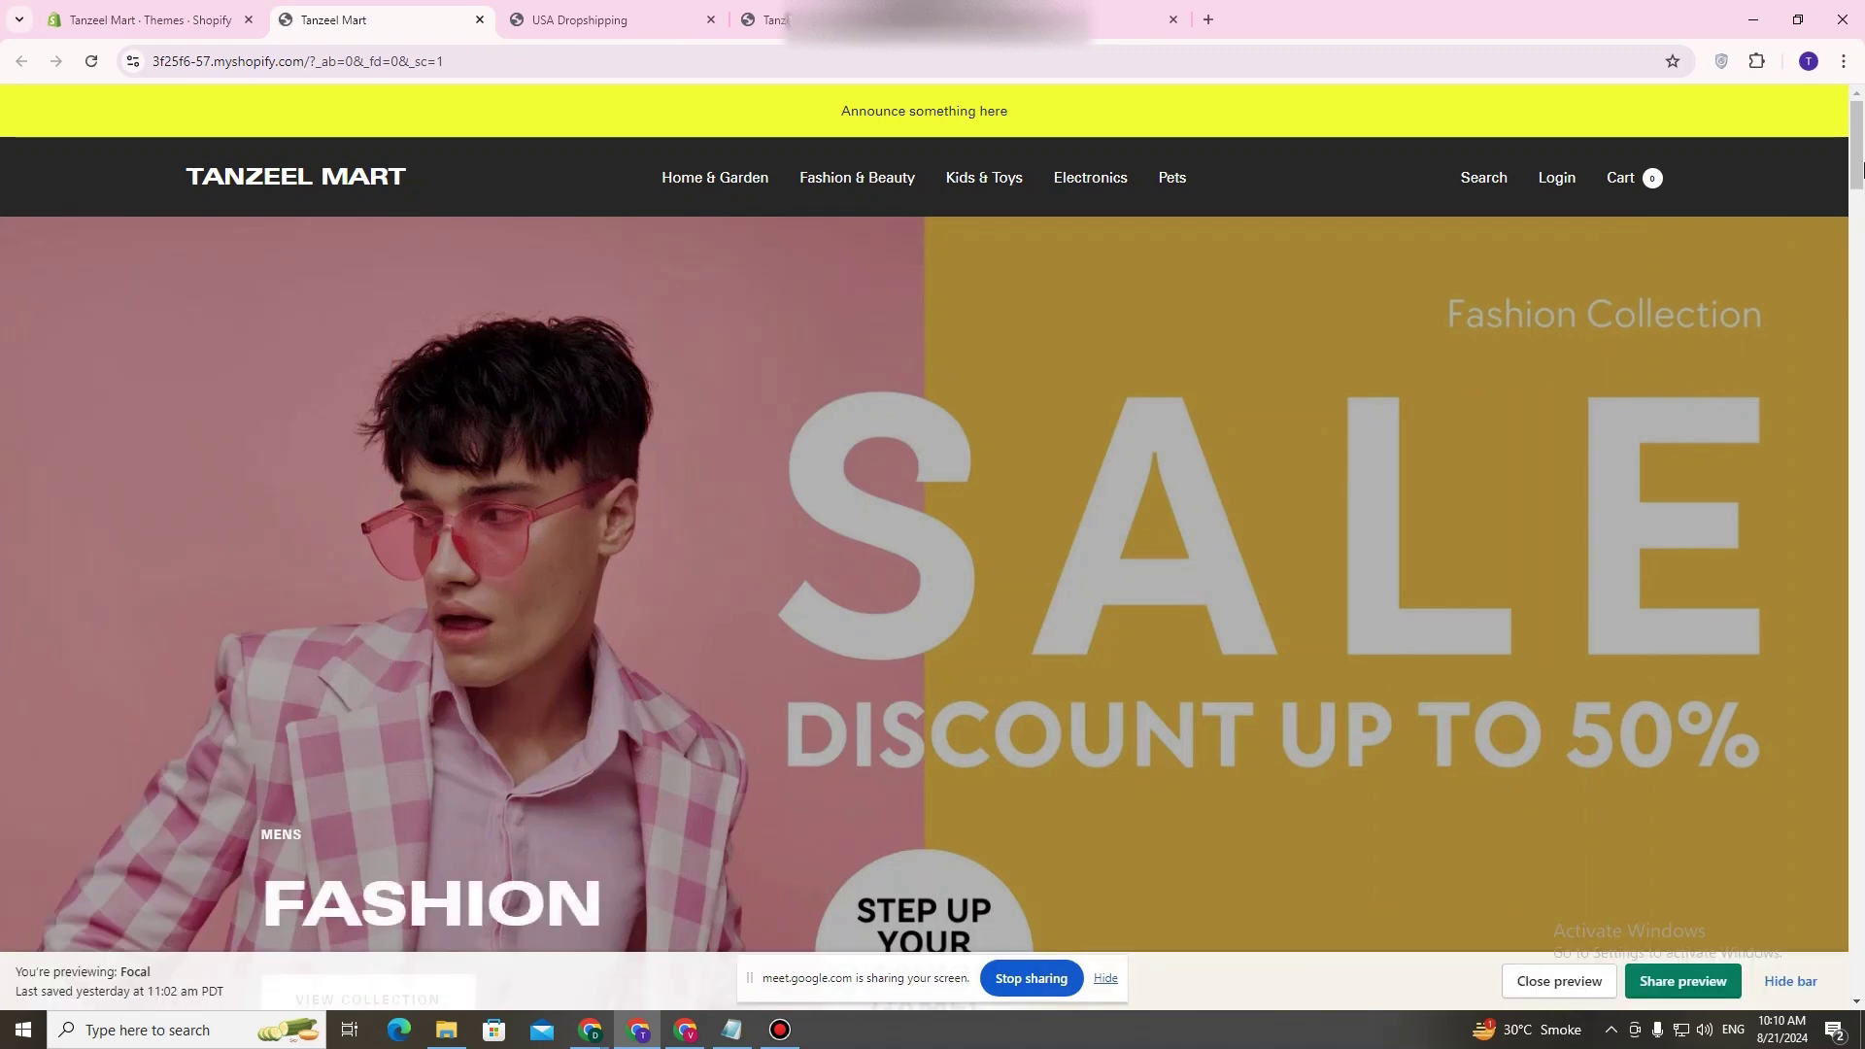
left_click_drag(1858, 163, 1858, 176)
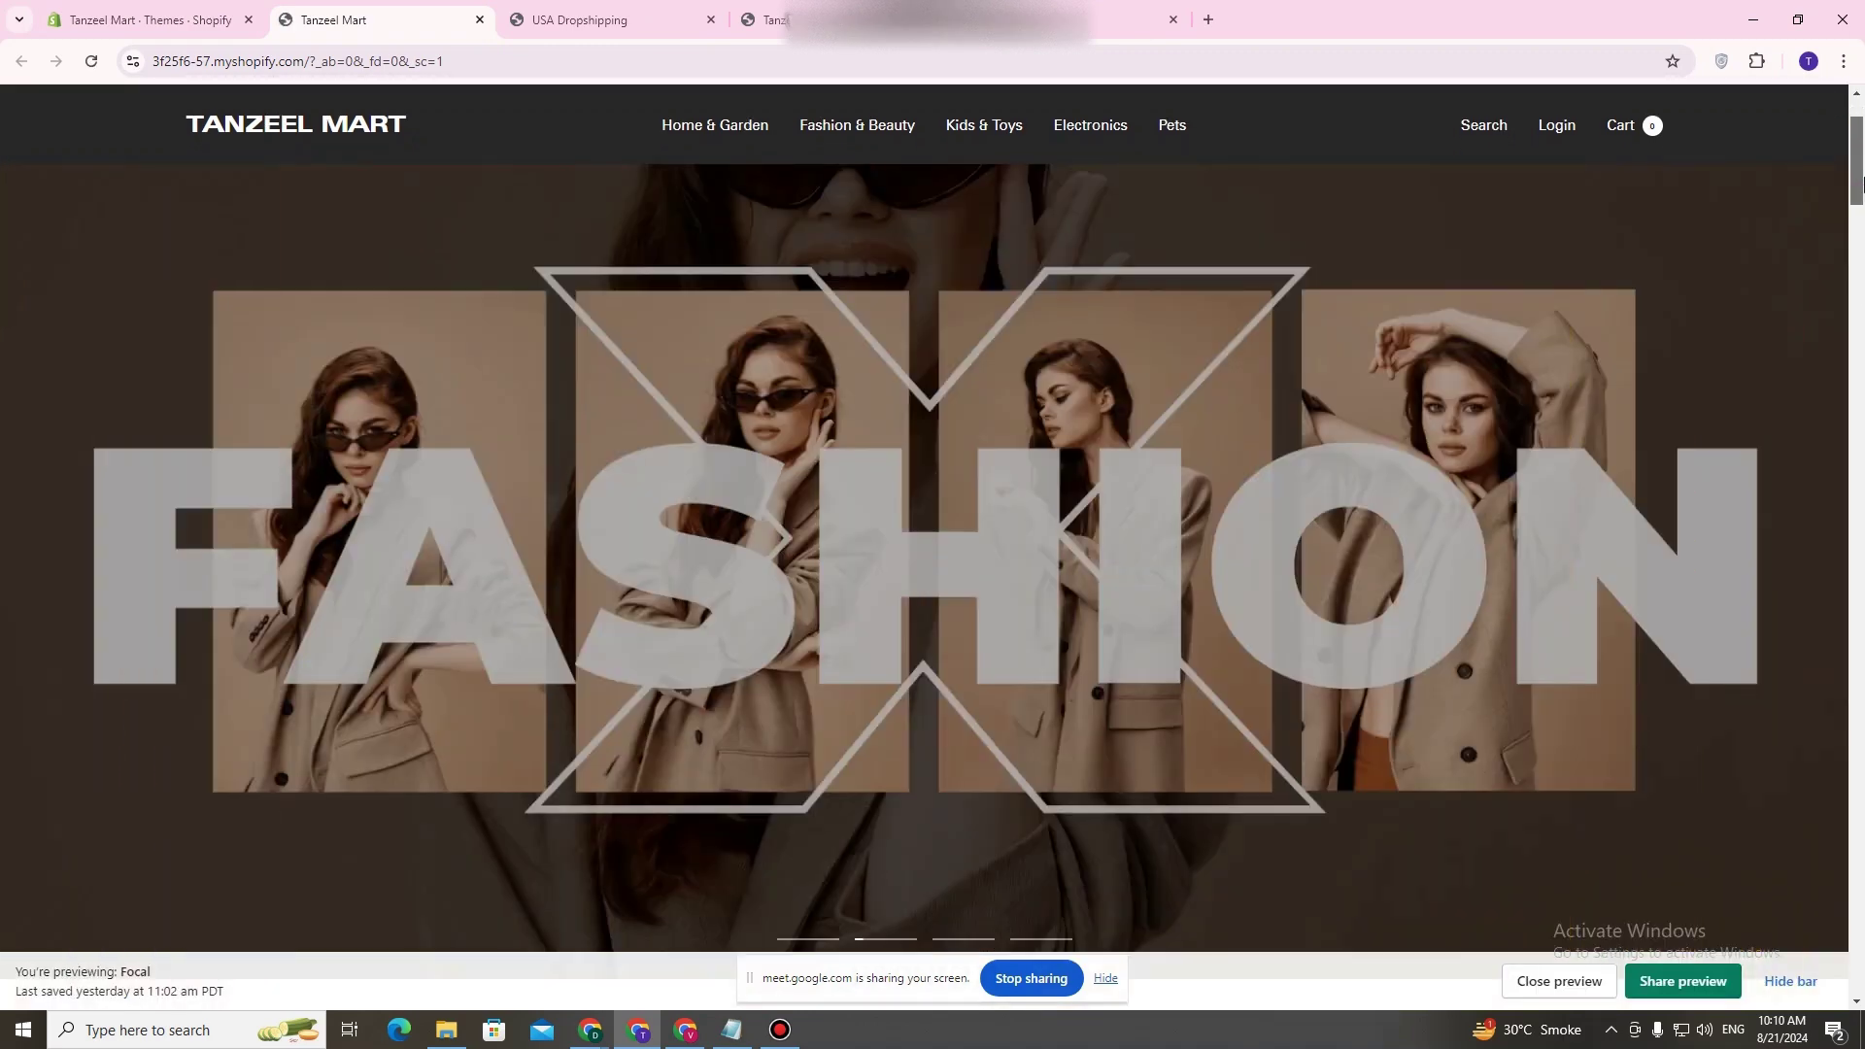
left_click_drag(1858, 180, 1858, 238)
scroll(1858, 253, "down", 20)
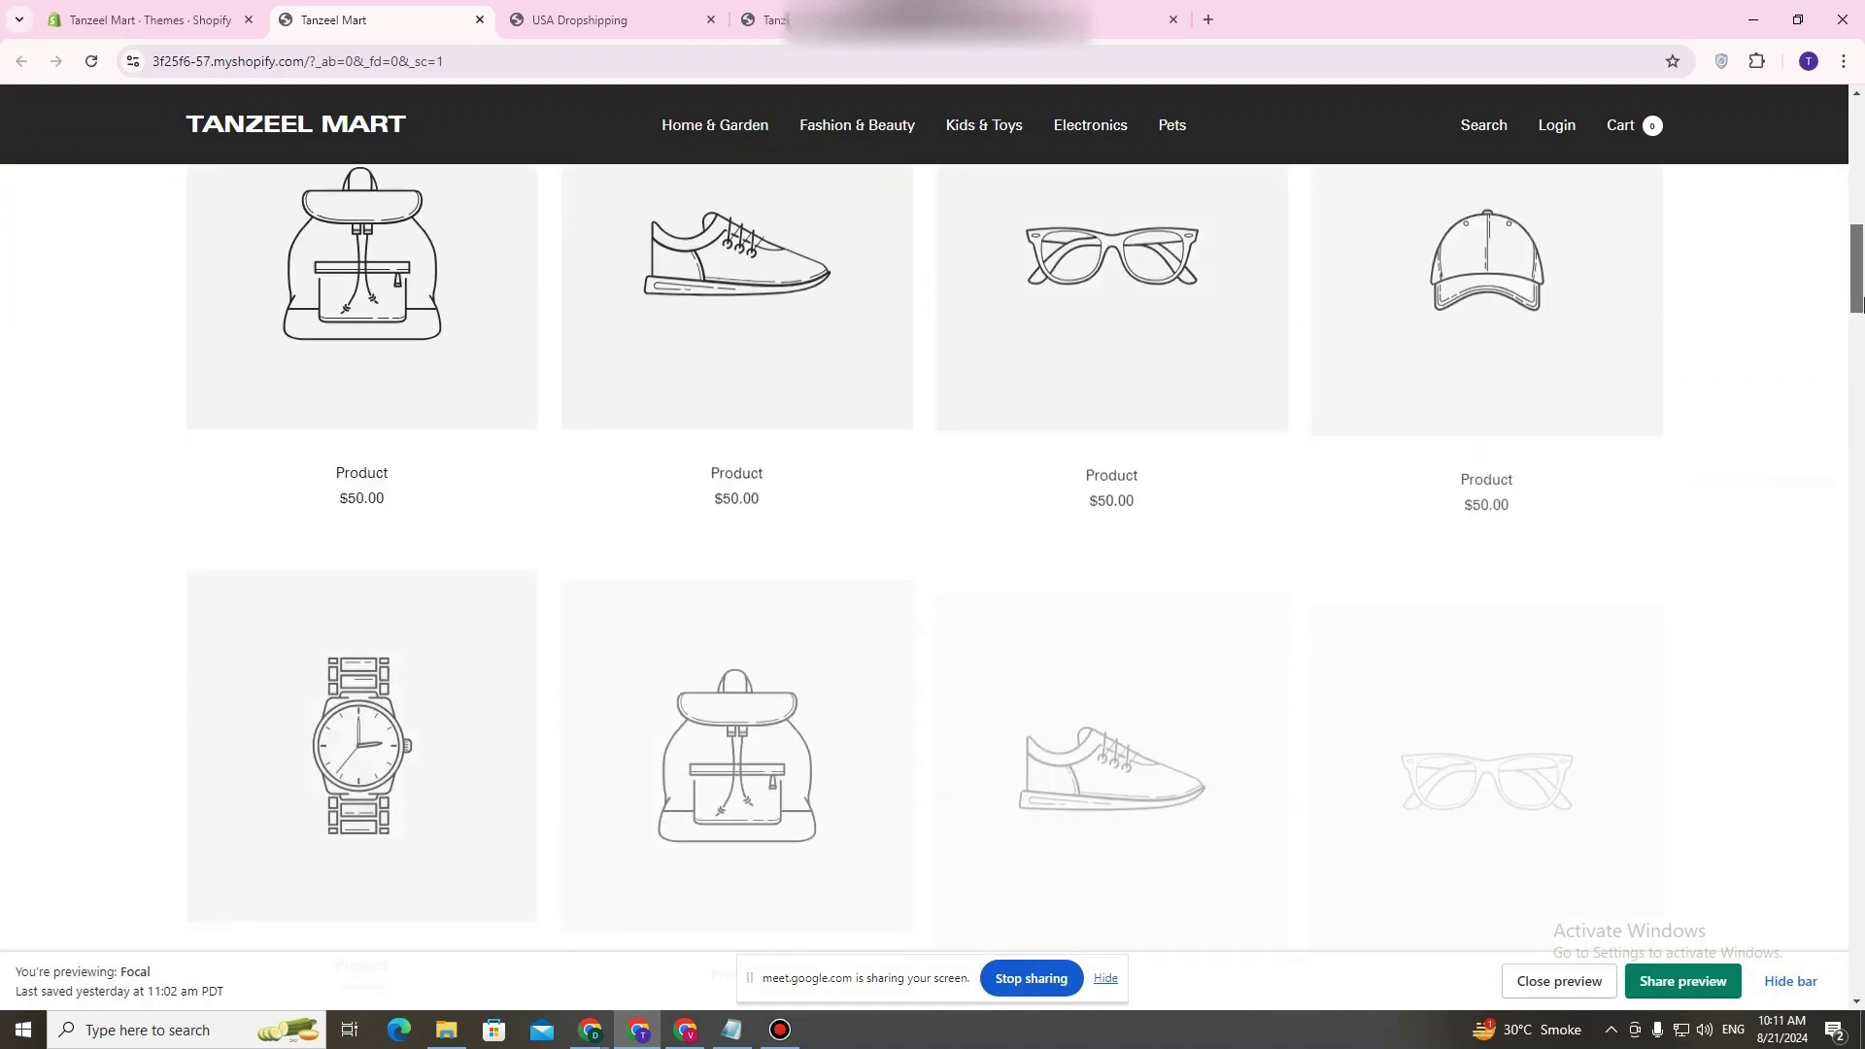
scroll(1858, 284, "up", 20)
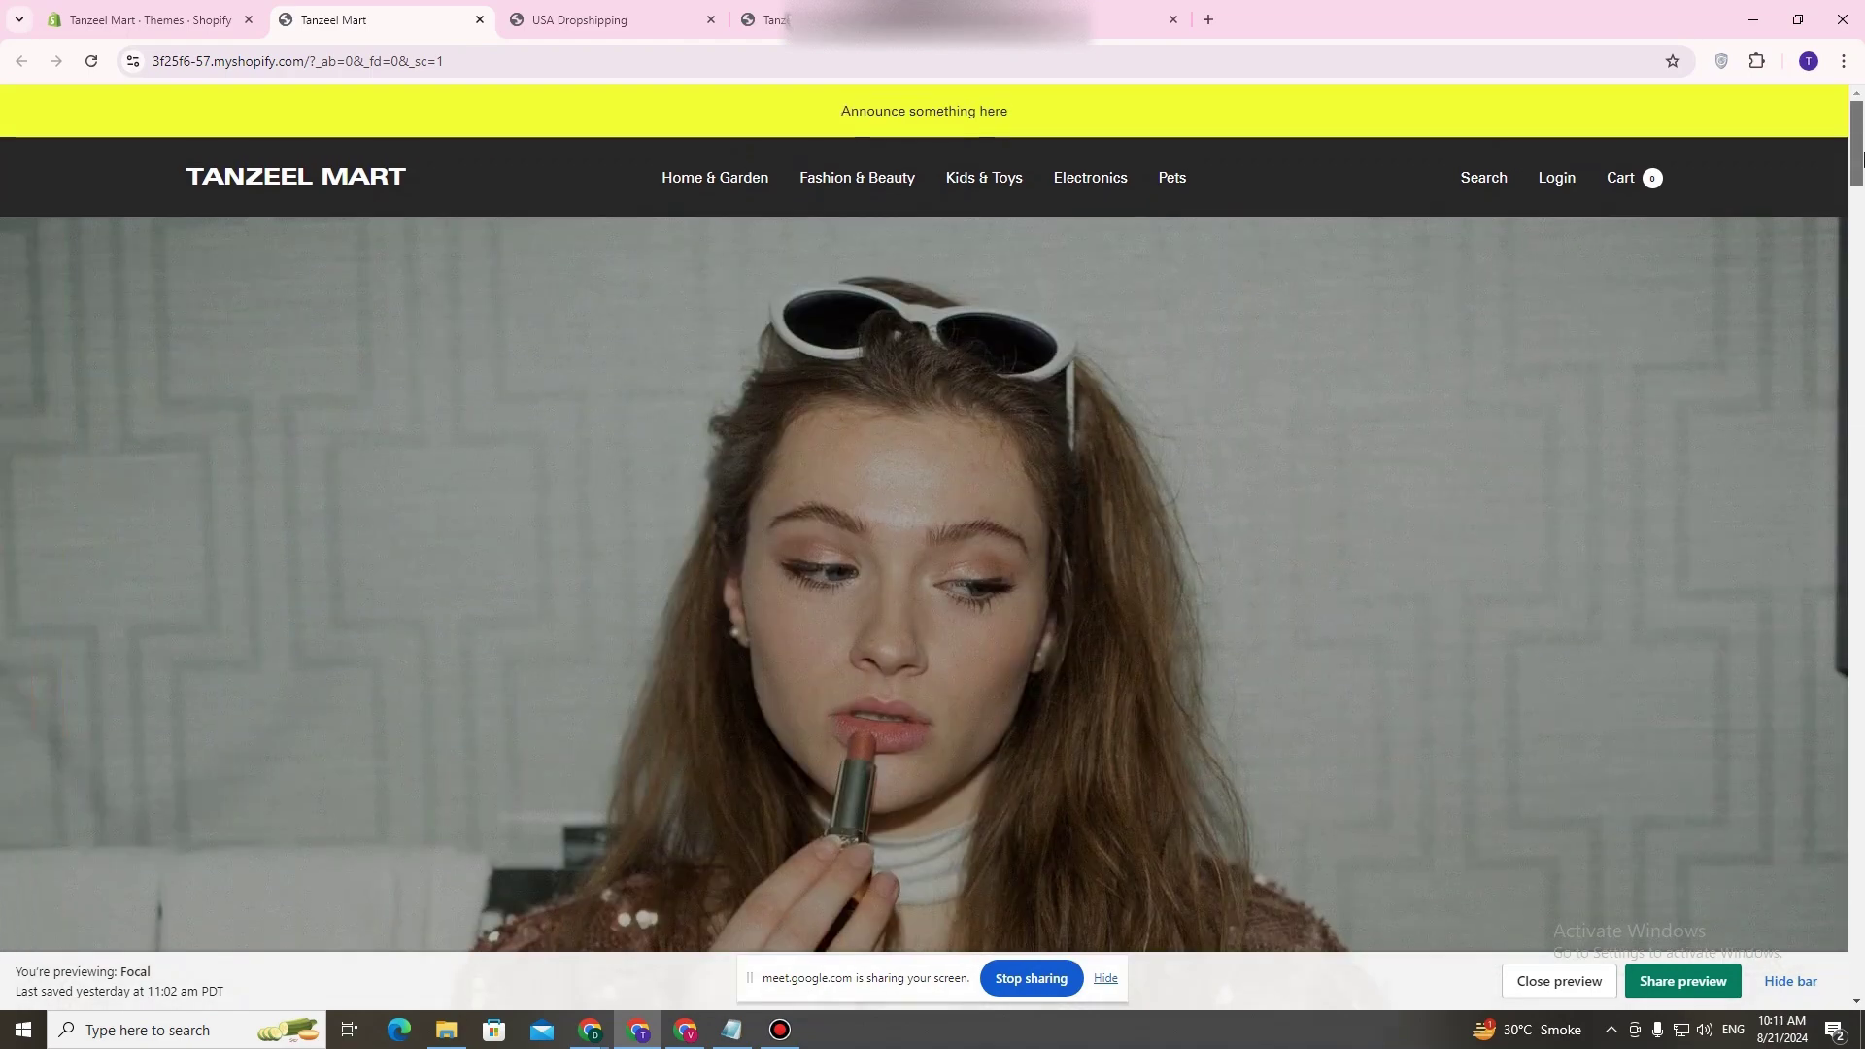
Step: Close the duplicate default storefront tab with Ctrl+W
left_click(564, 15)
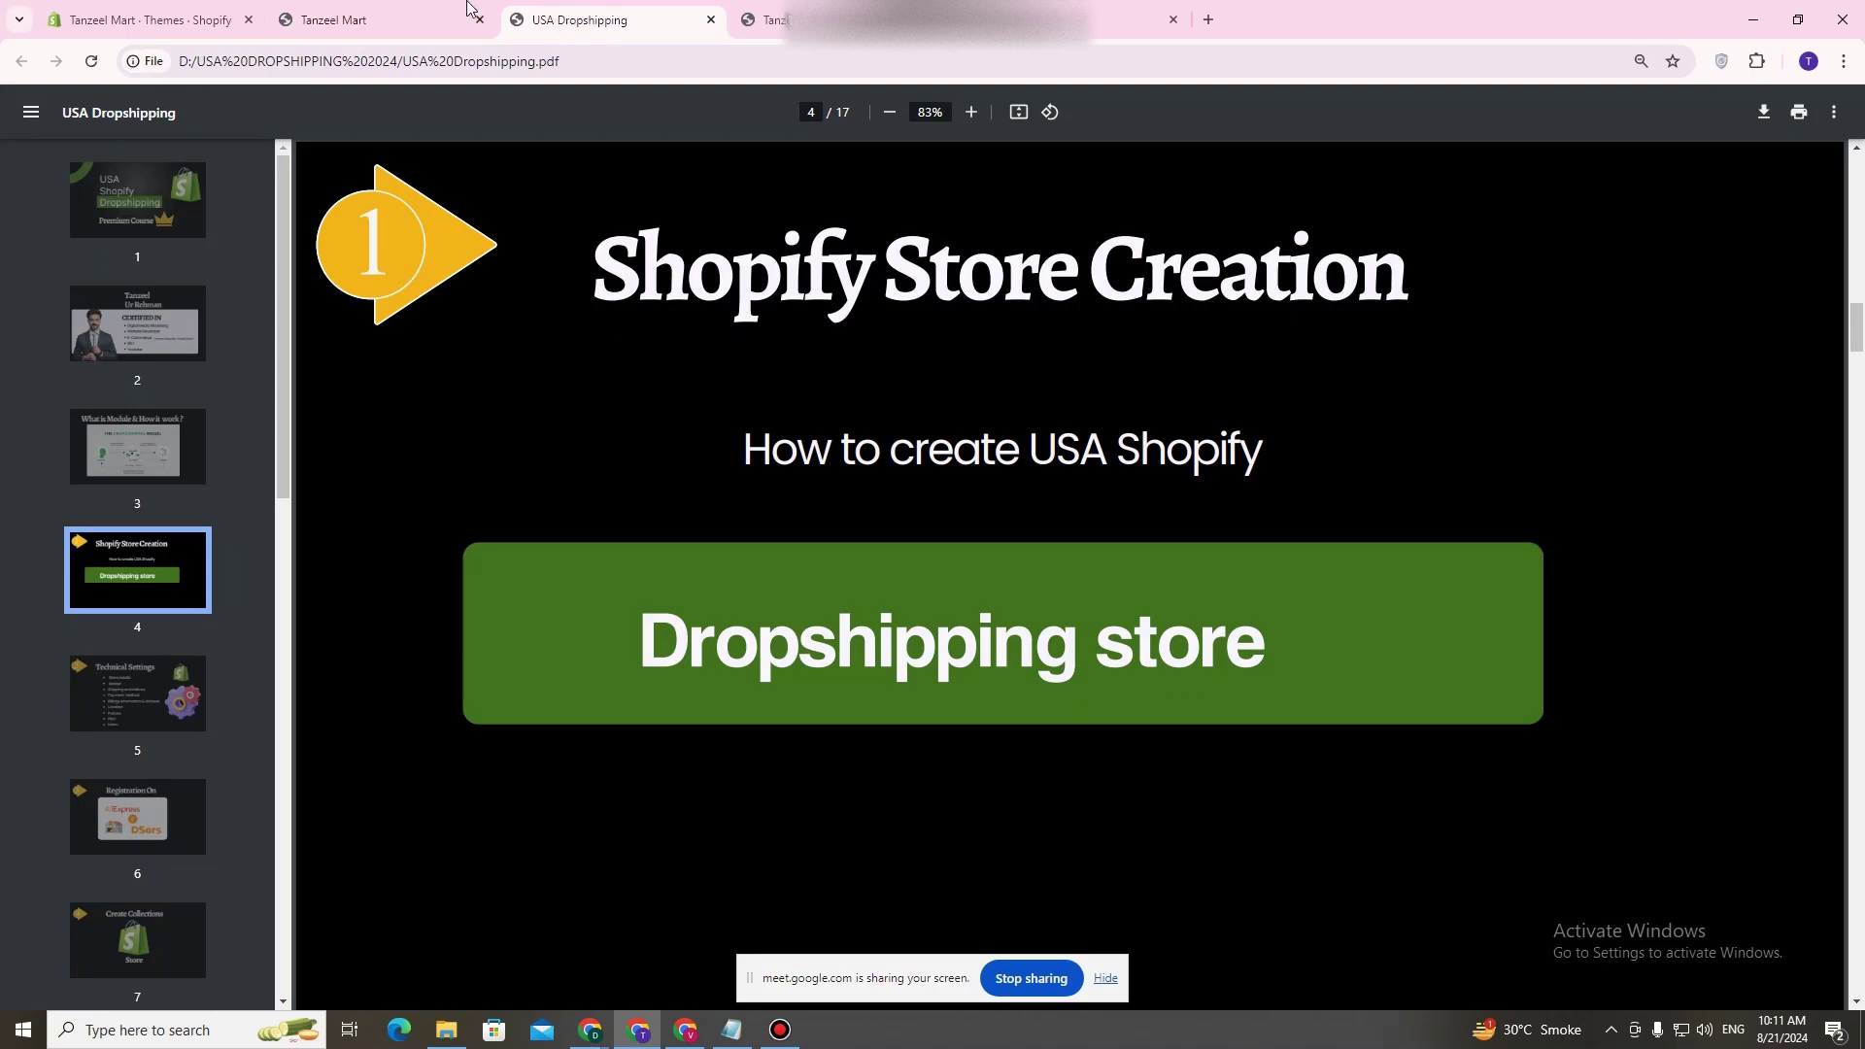
left_click(420, 17)
left_click(753, 18)
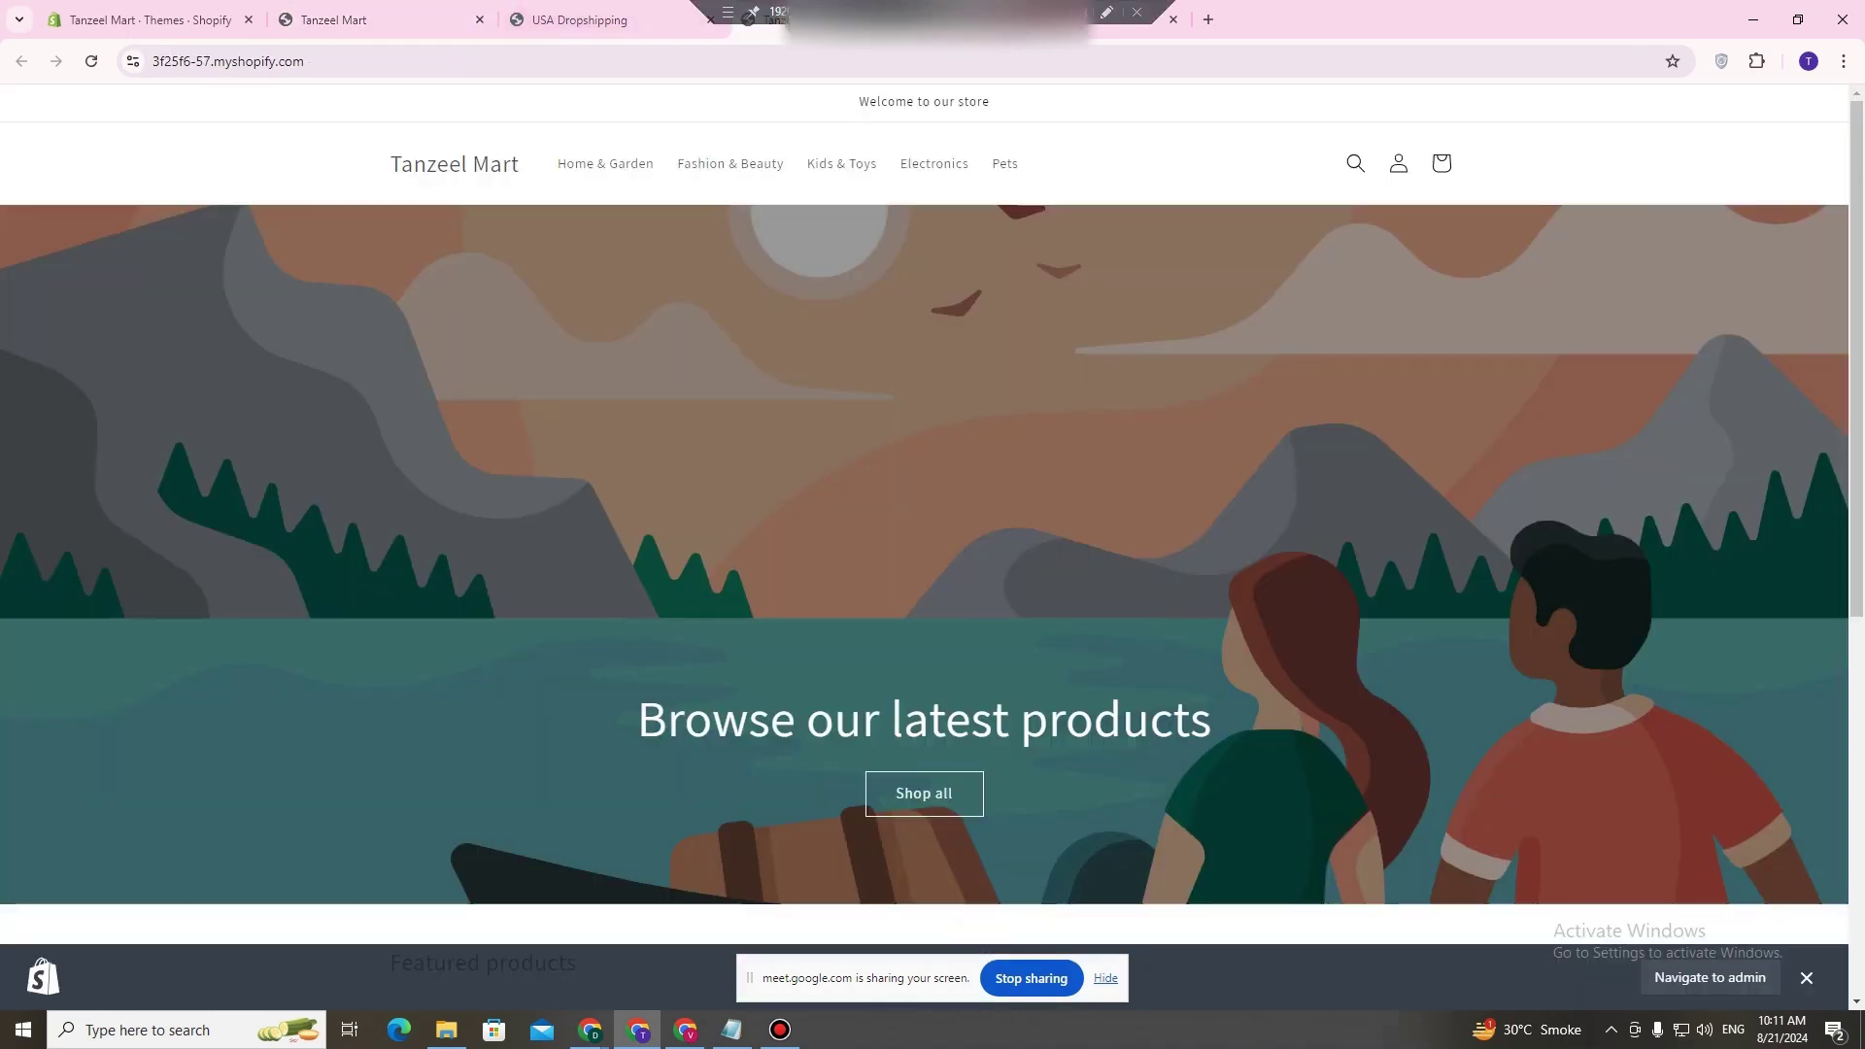
key("ctrl+w")
Step: Show slide 6, 'Registration On', in the USA Dropshipping PDF deck
left_click(579, 19)
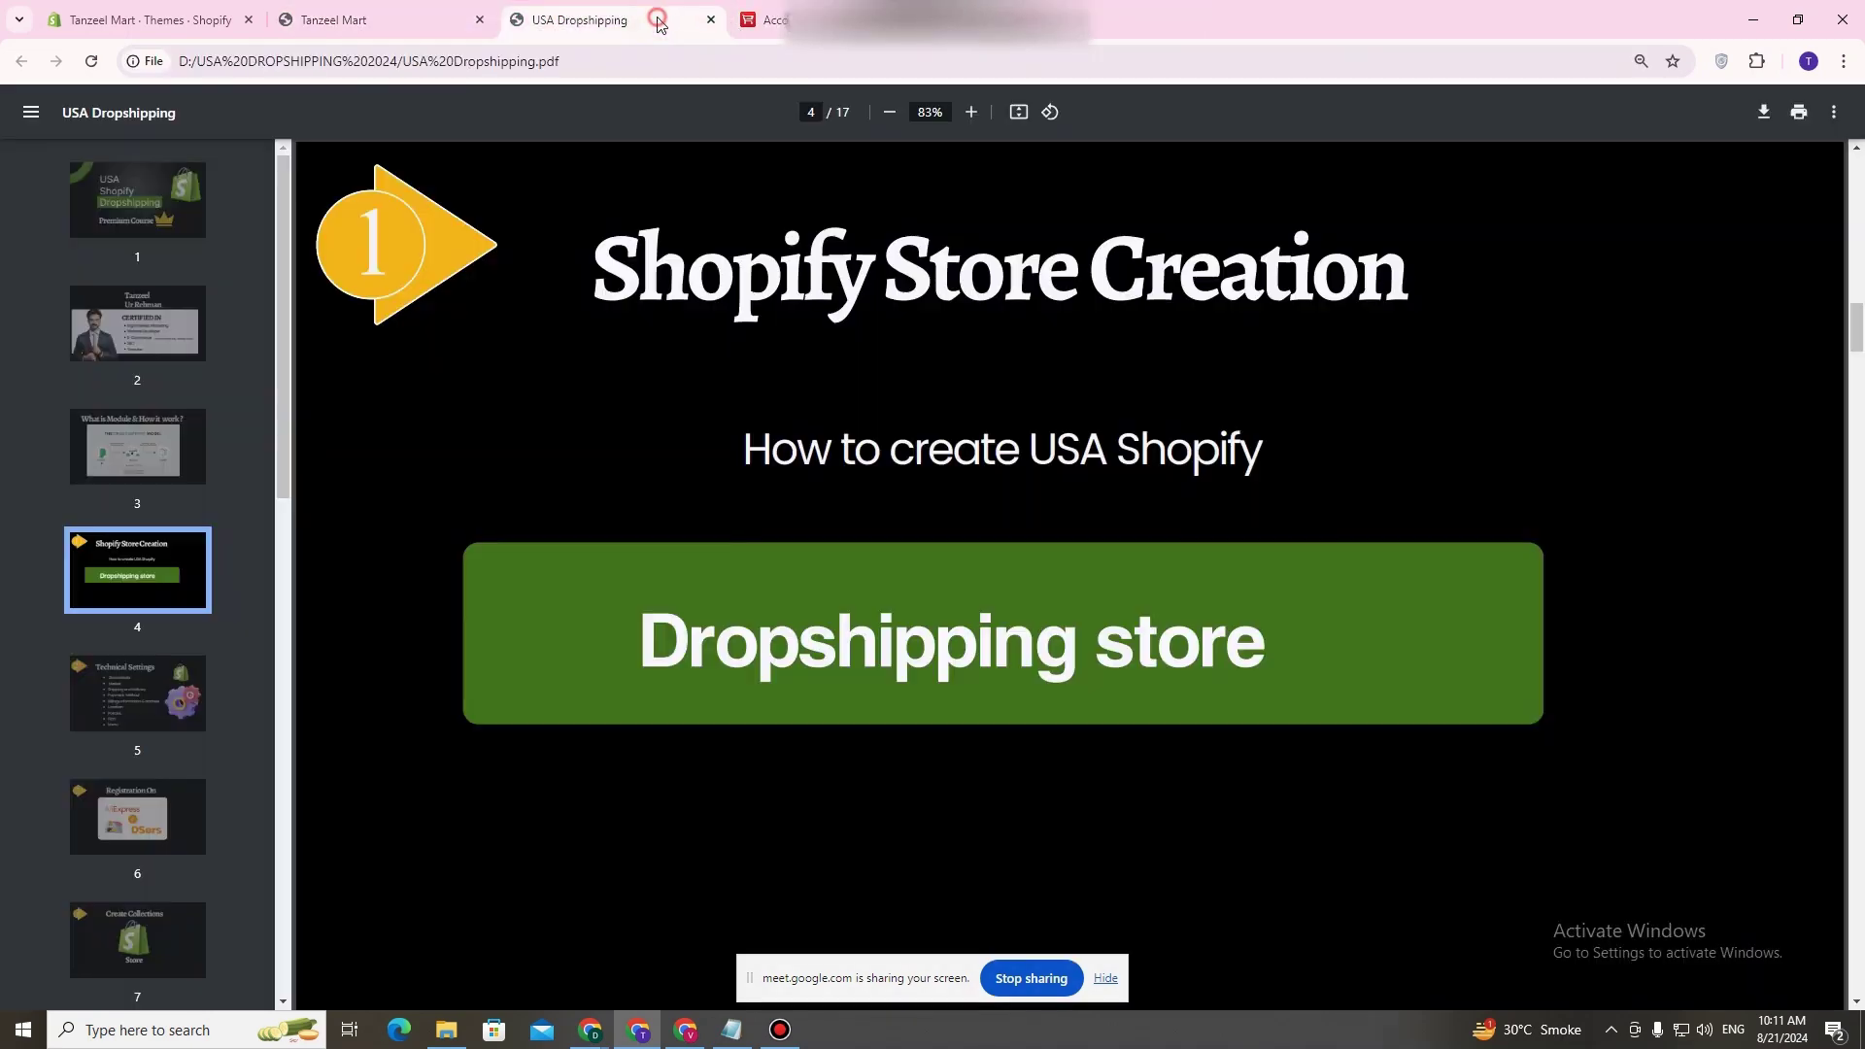
left_click(183, 17)
left_click(768, 19)
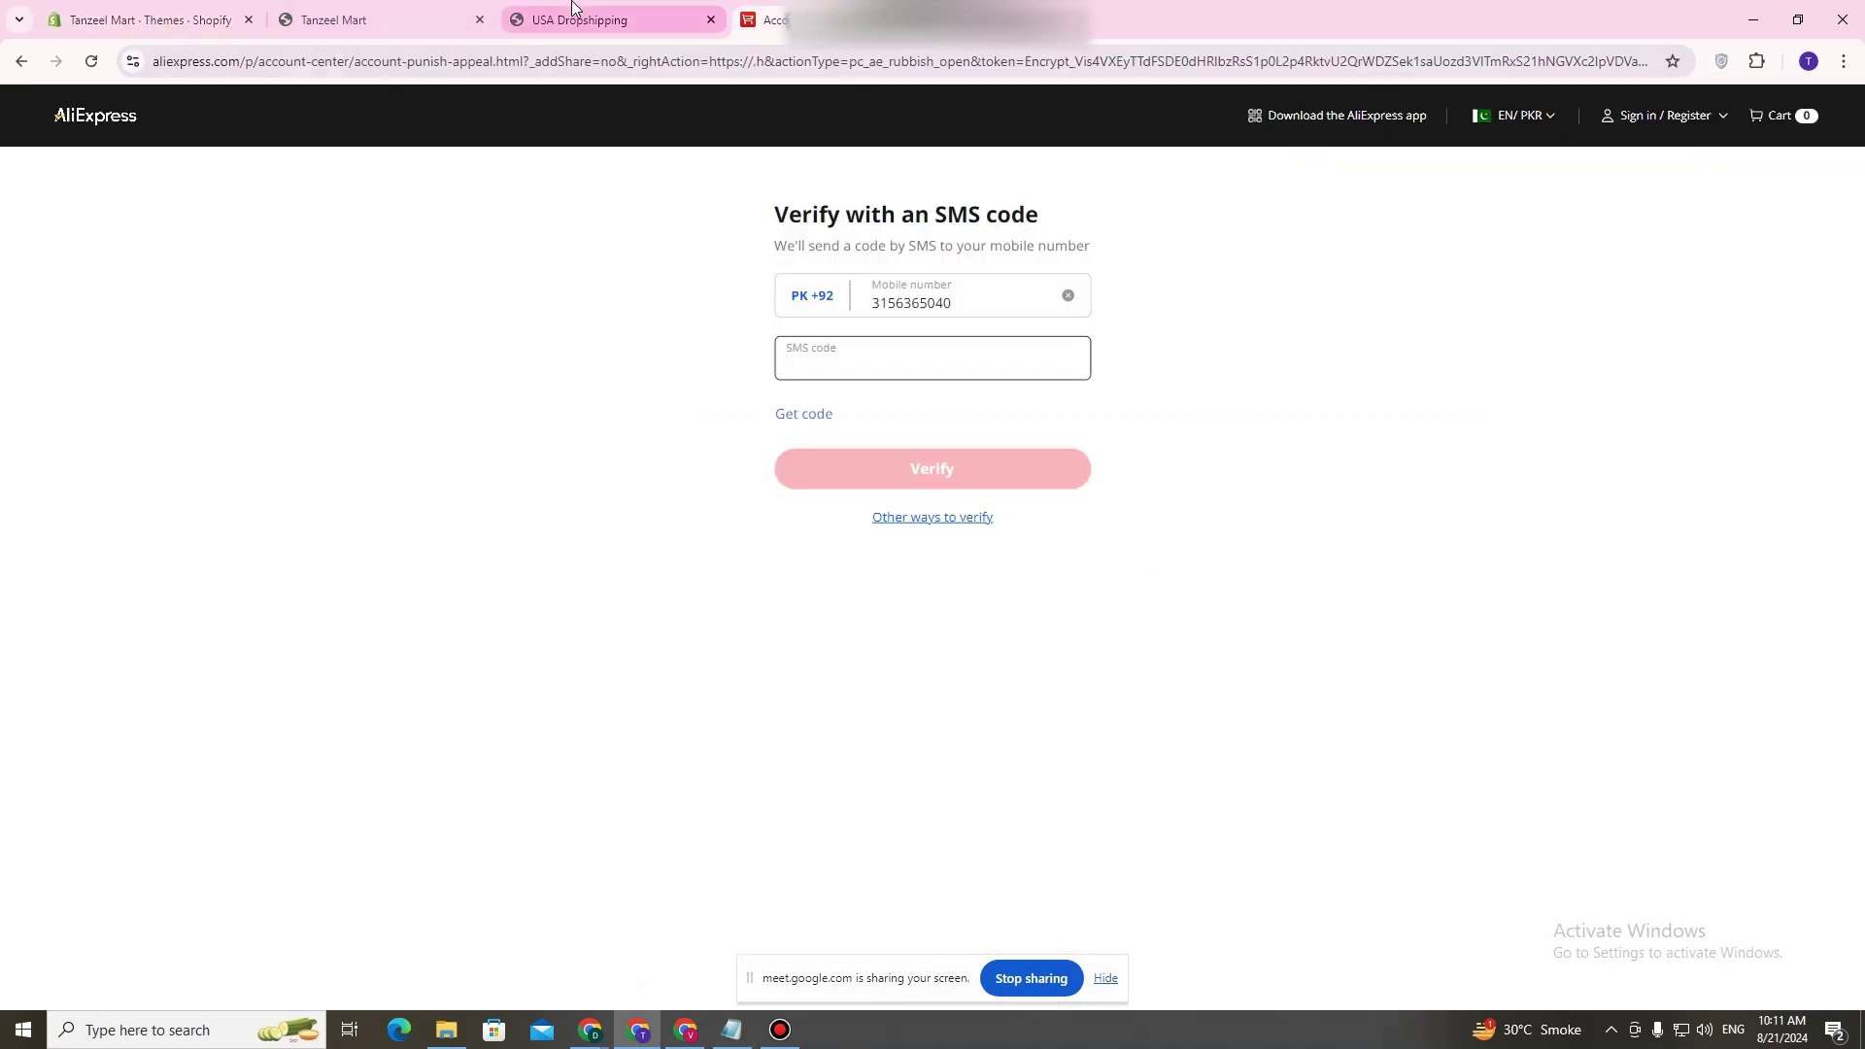
left_click(594, 22)
scroll(158, 729, "down", 1)
left_click(158, 729)
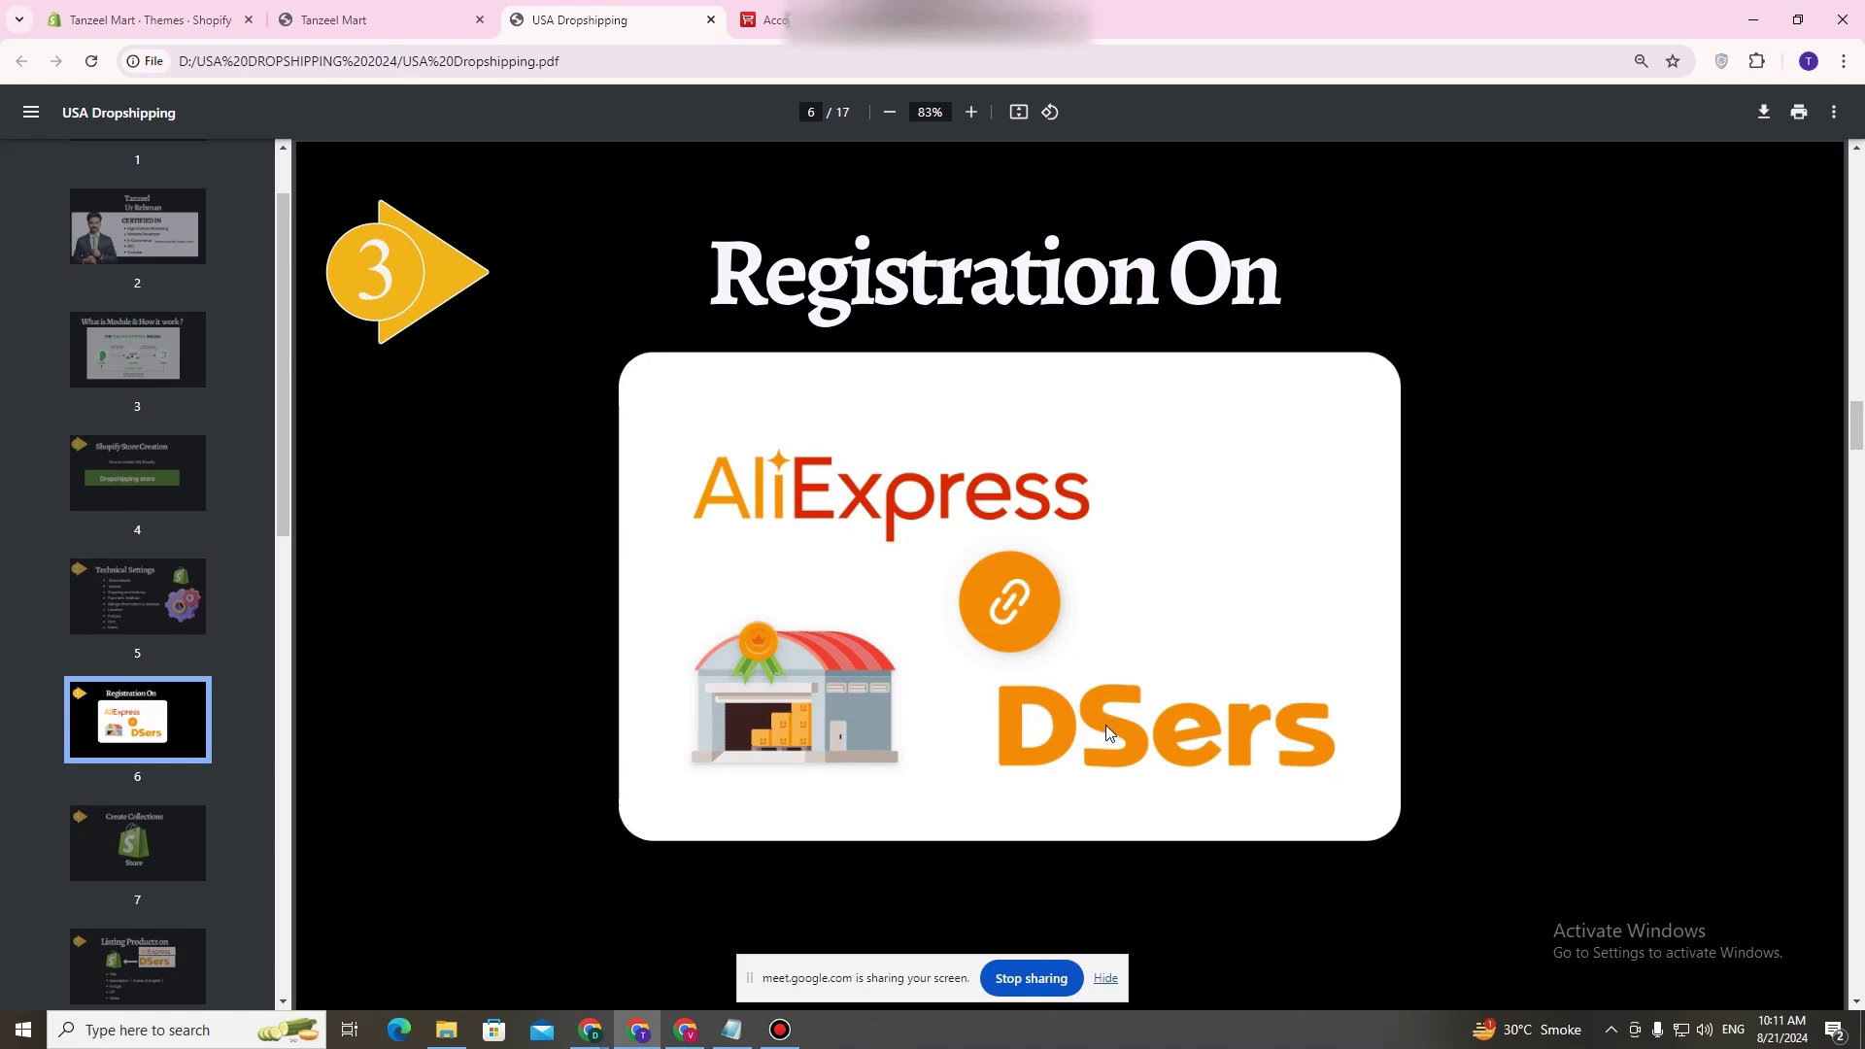
Step: Admit the waiting guest into the Google Meet call
mouse_move(590, 1031)
left_click(476, 932)
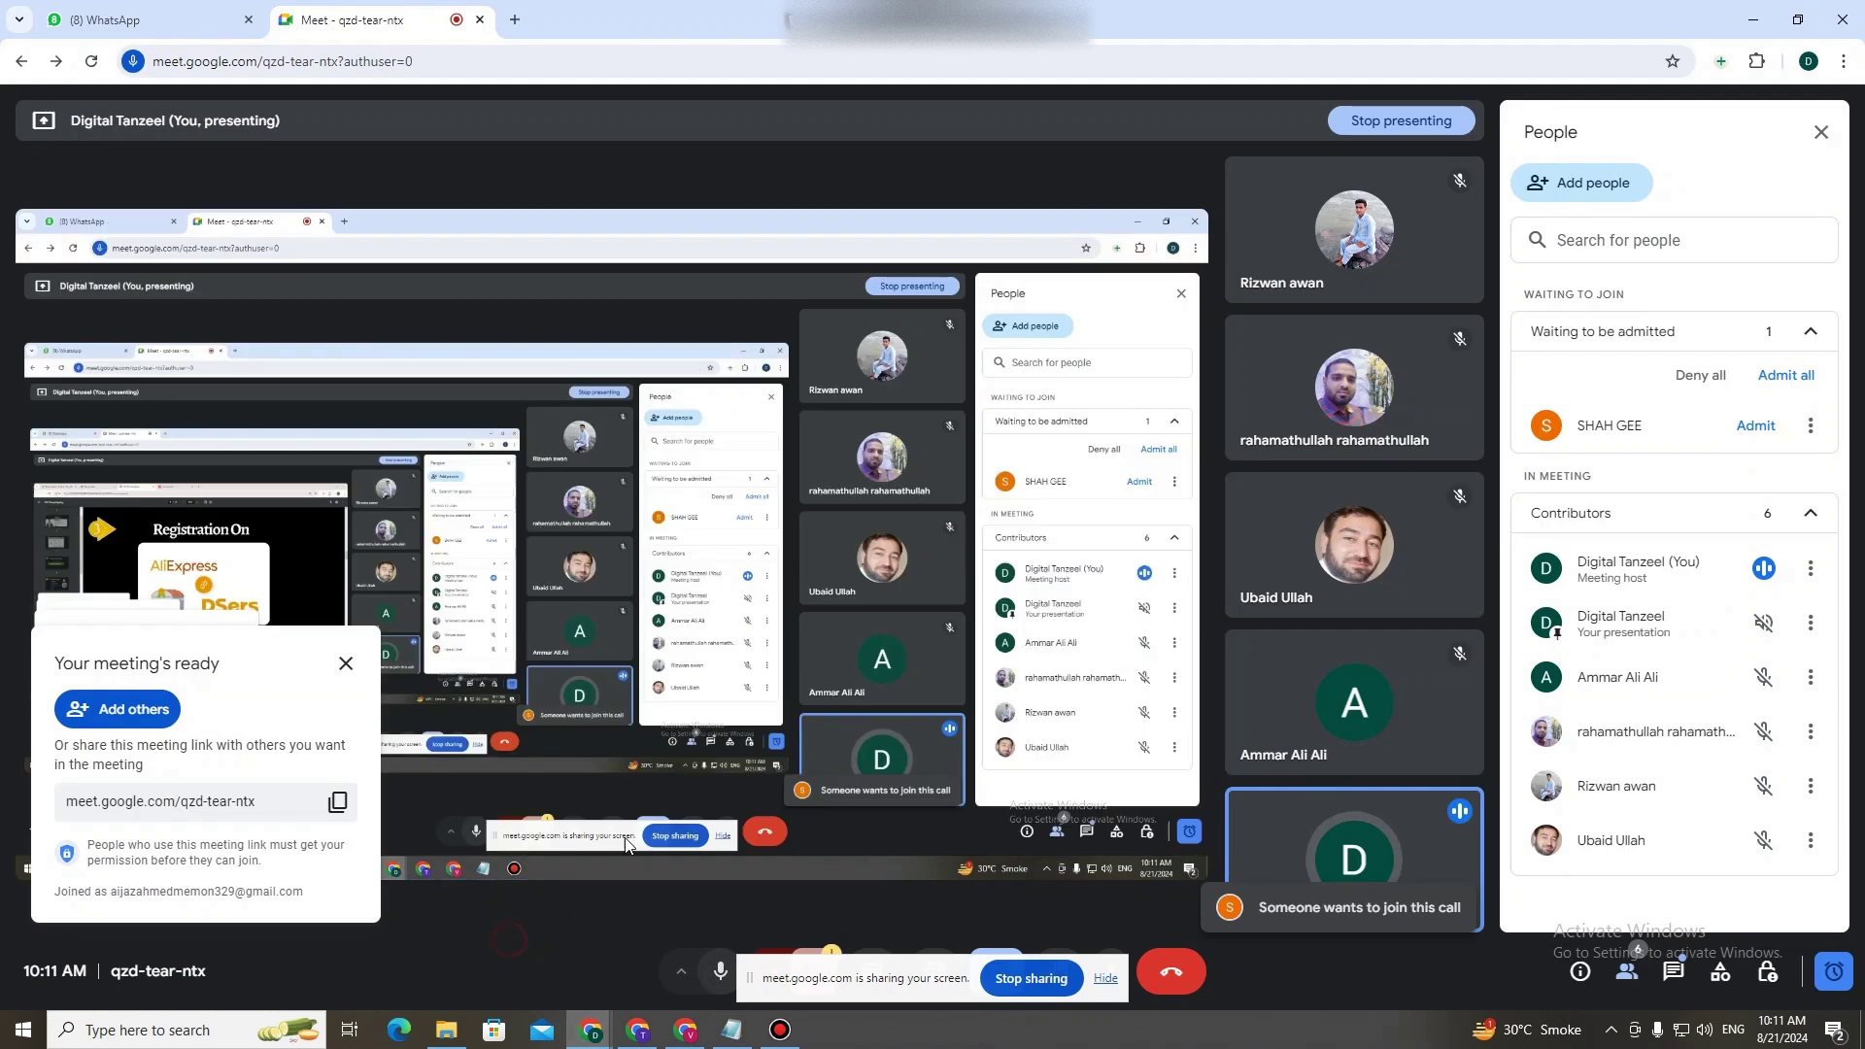
left_click(1758, 426)
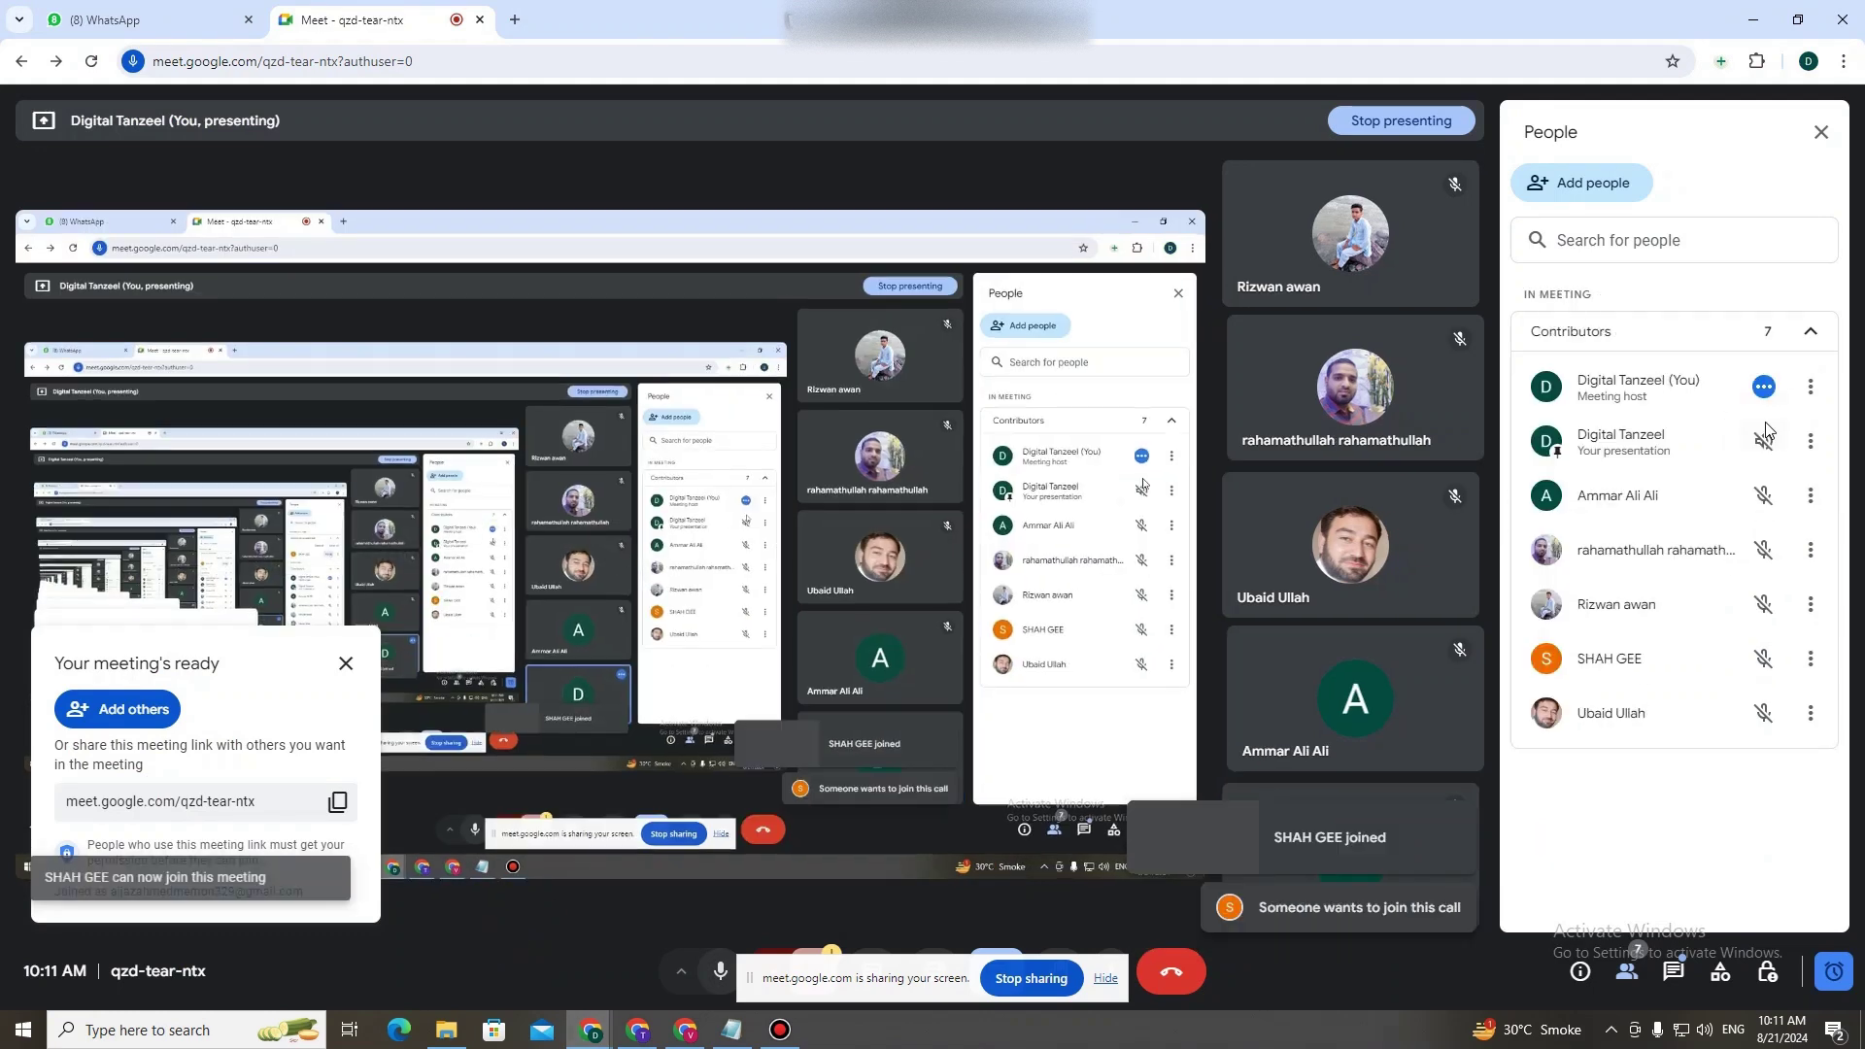
Step: Return to the slides, glance at slide 3, and settle back on slide 6 'Registration On'
left_click(640, 1031)
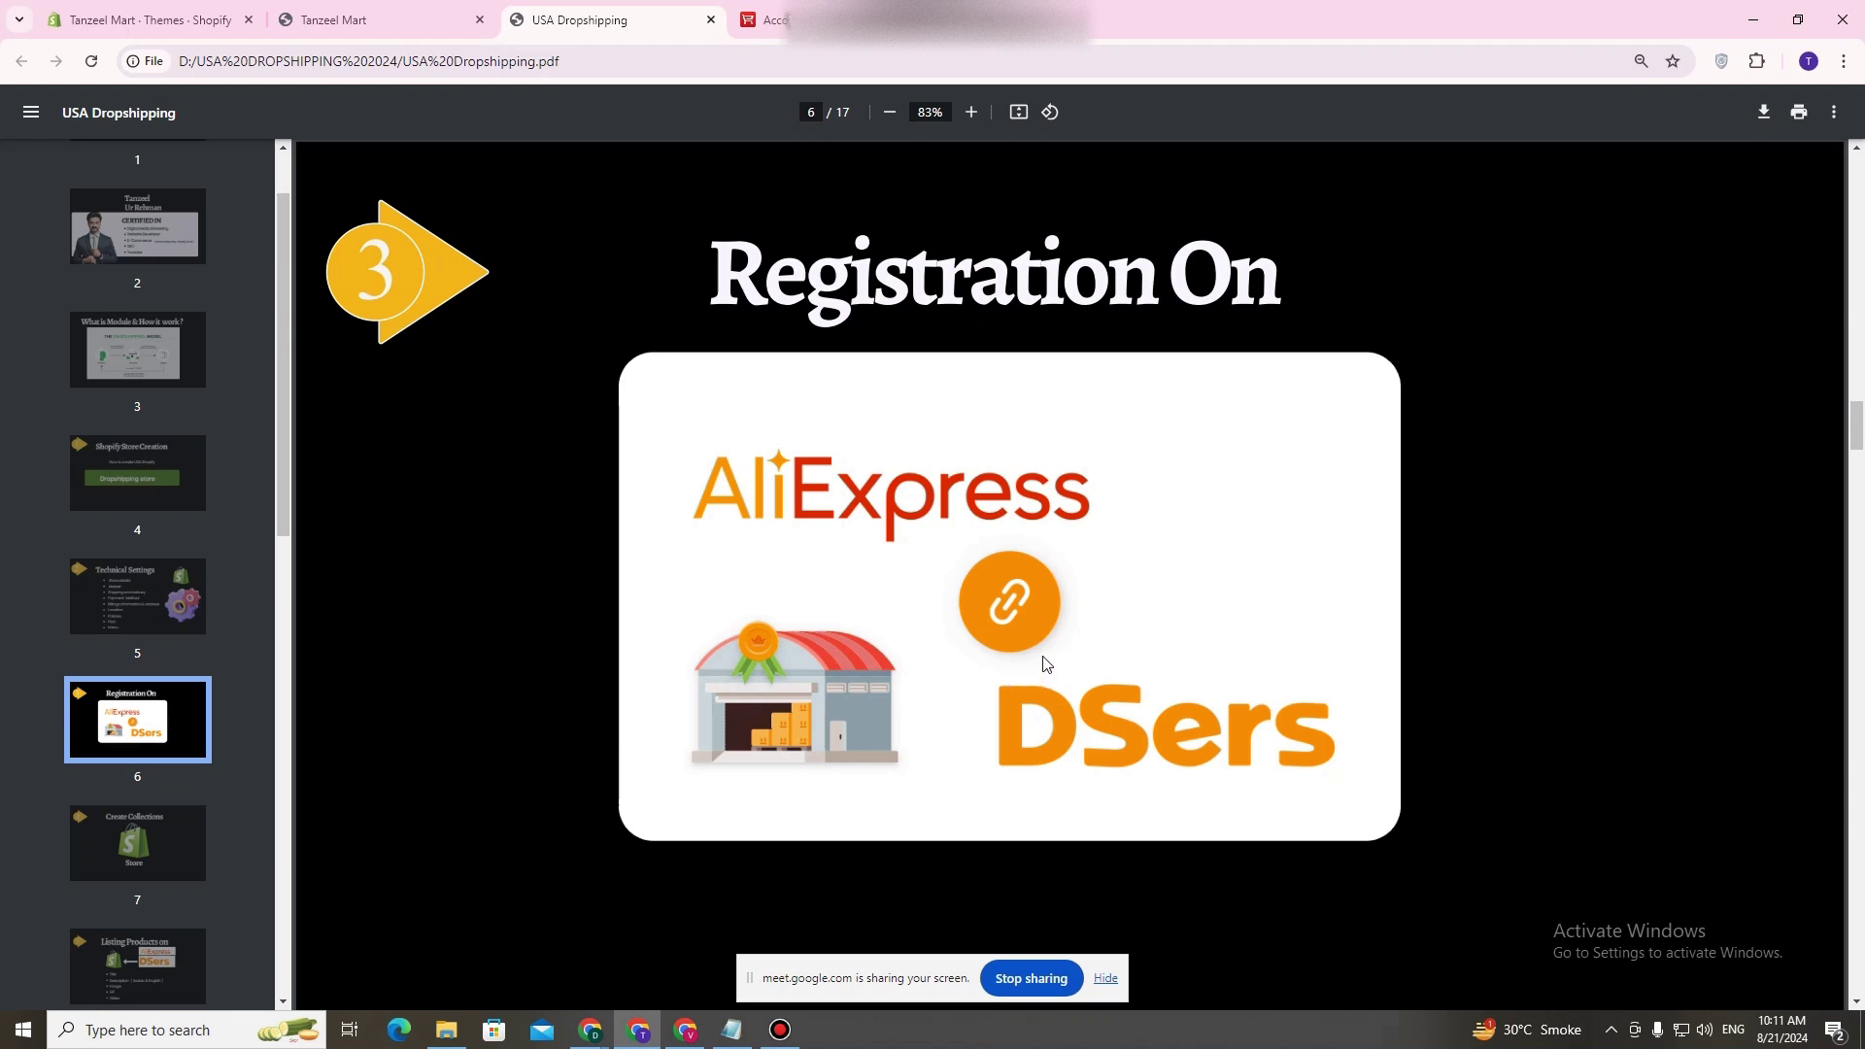
left_click(137, 350)
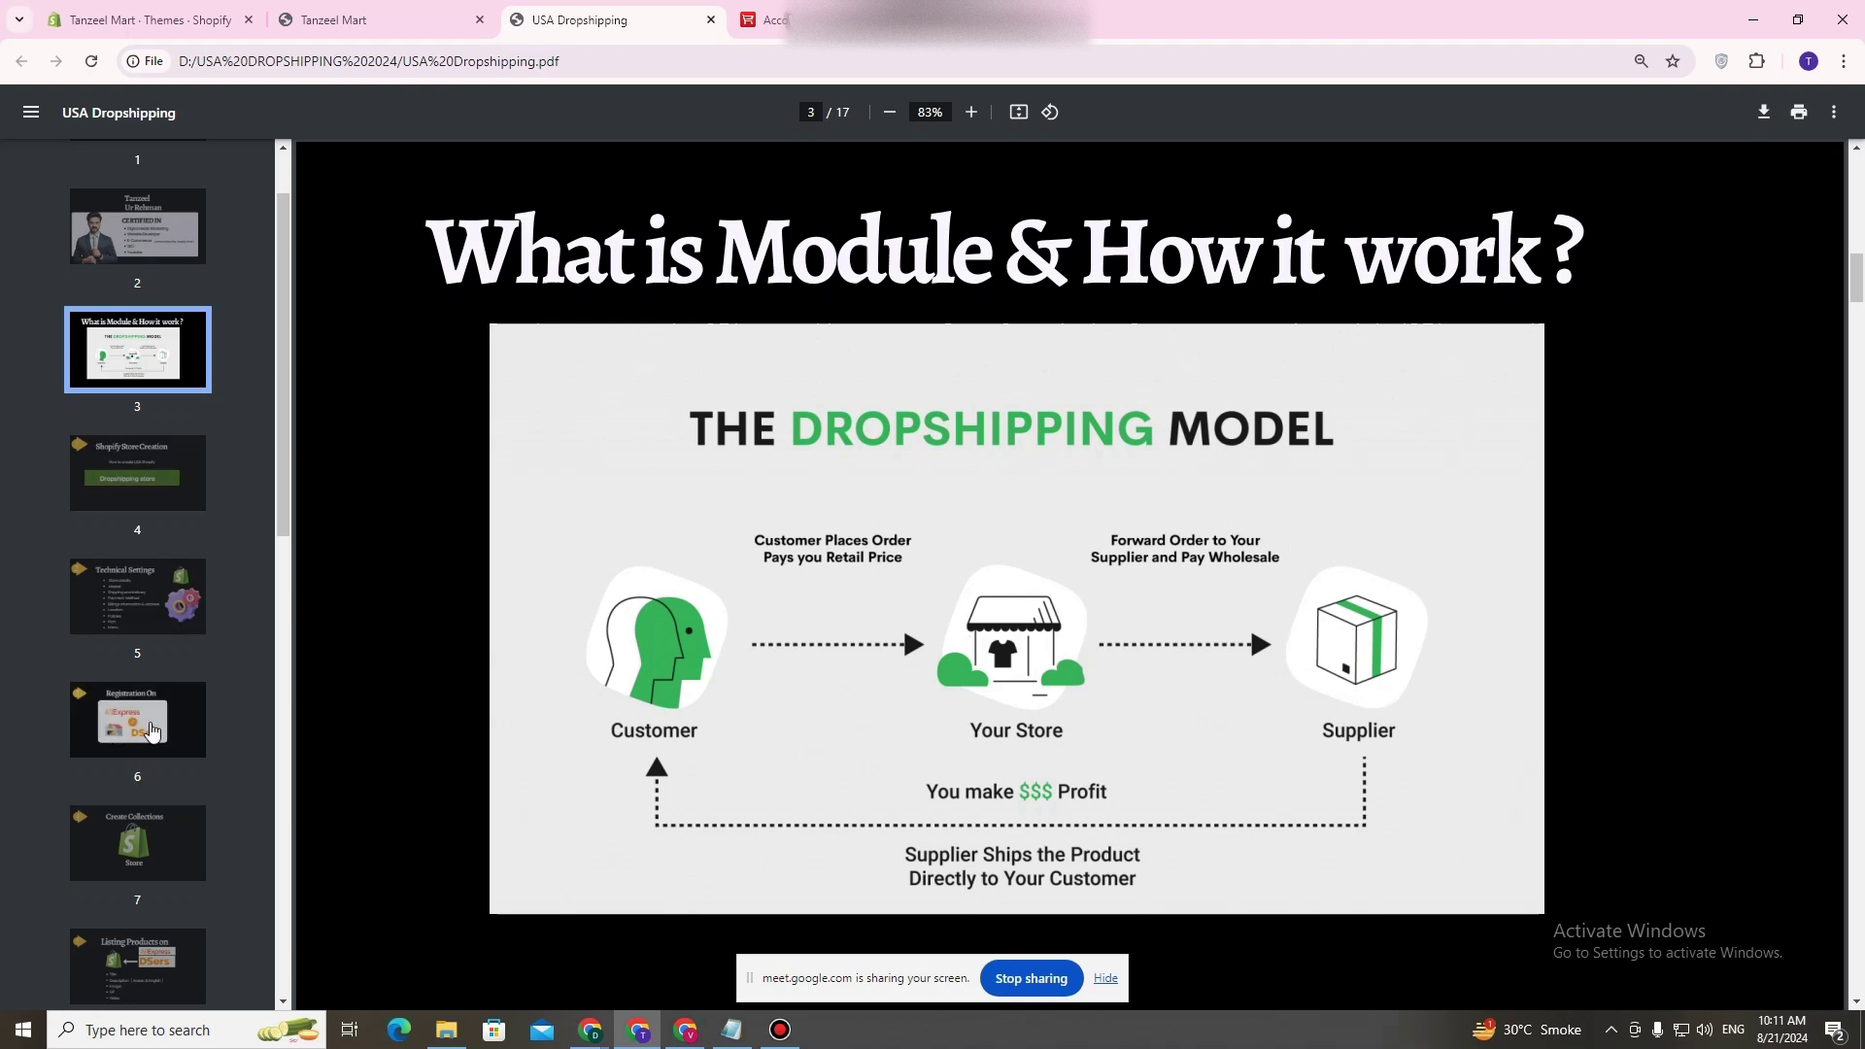
left_click(152, 730)
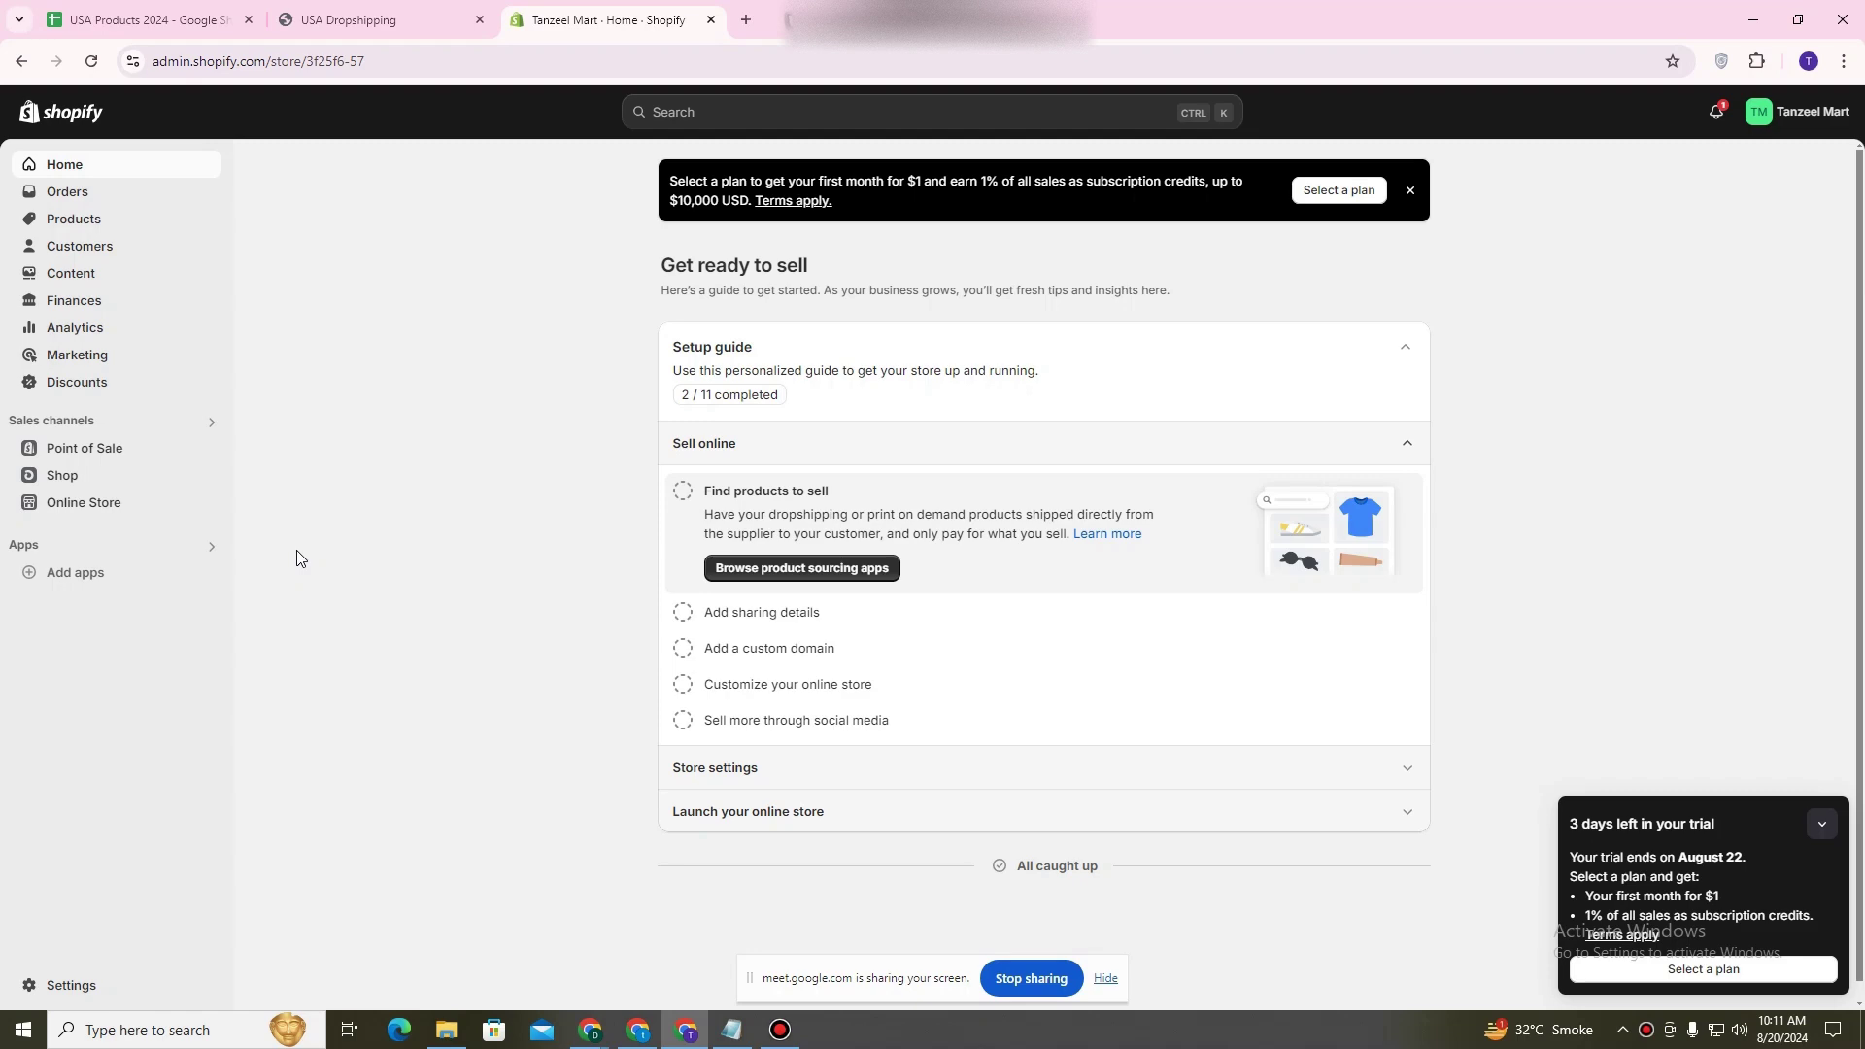
Step: From the Shopify admin's Add apps suggestions, open the full Shopify App Store
left_click(335, 20)
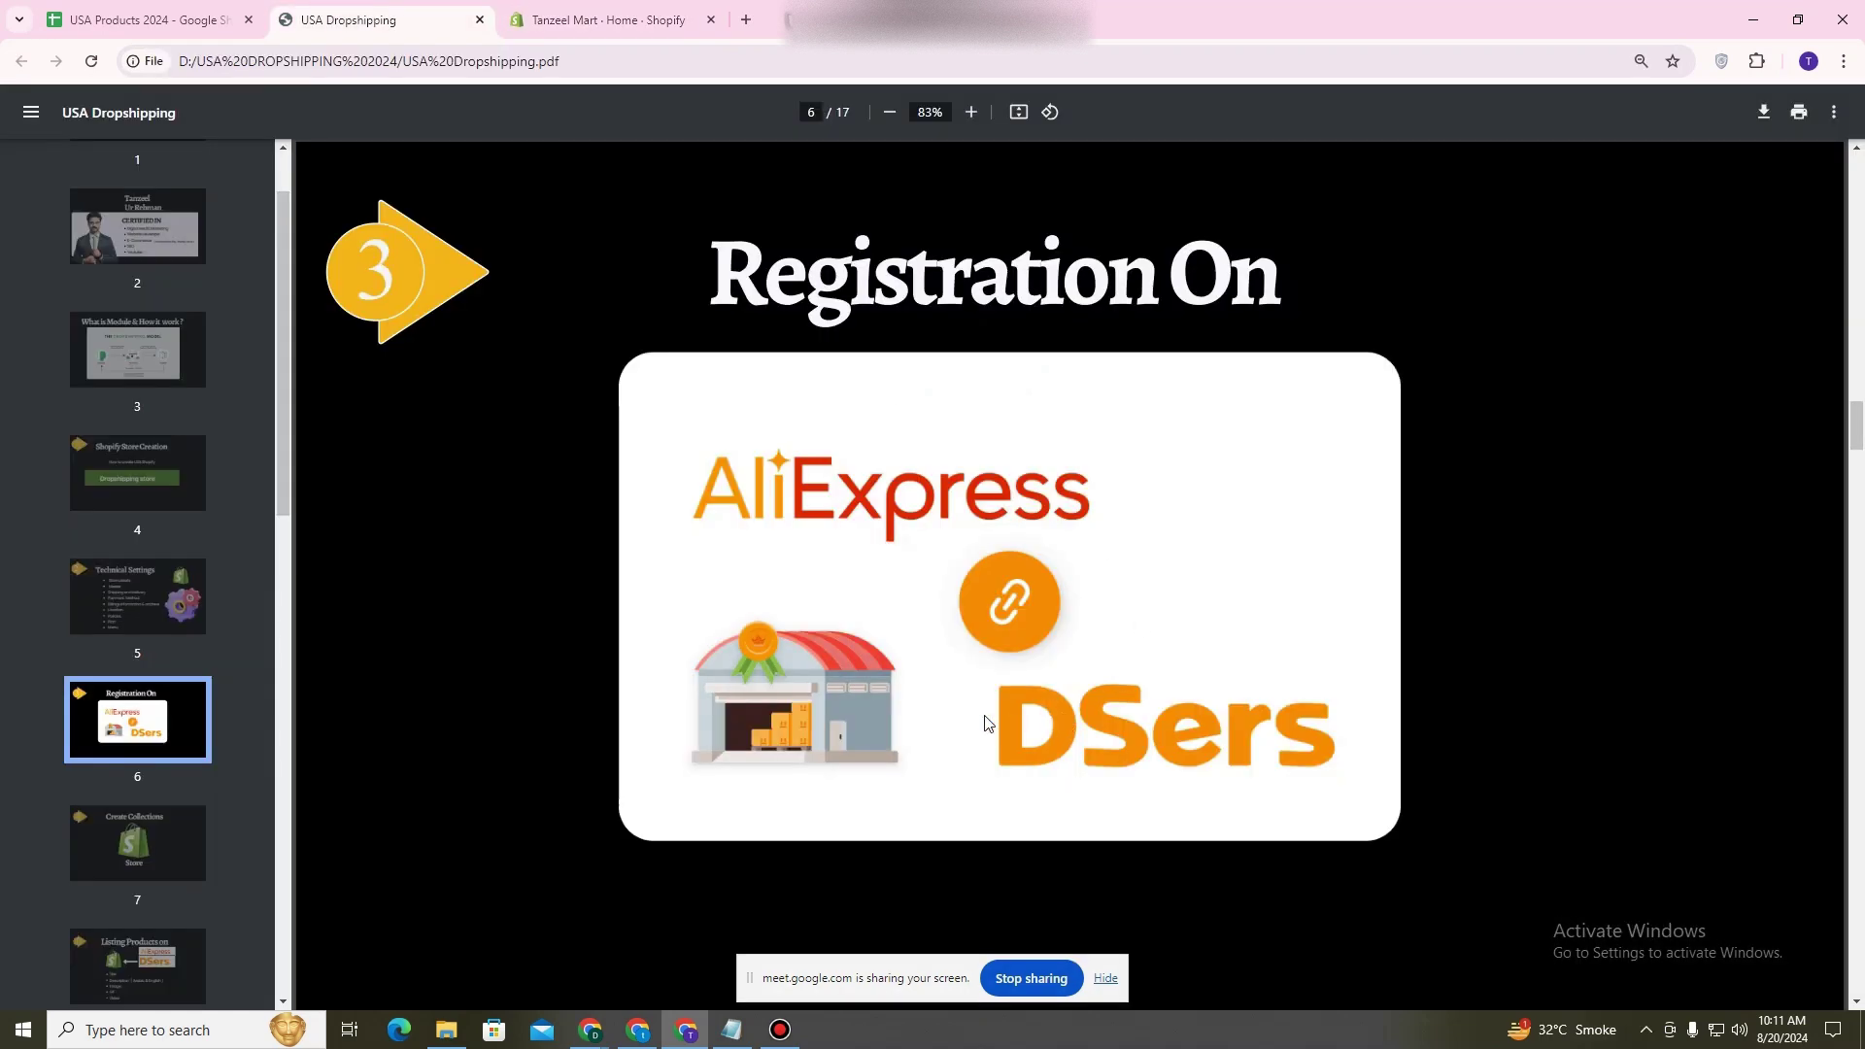
left_click(612, 19)
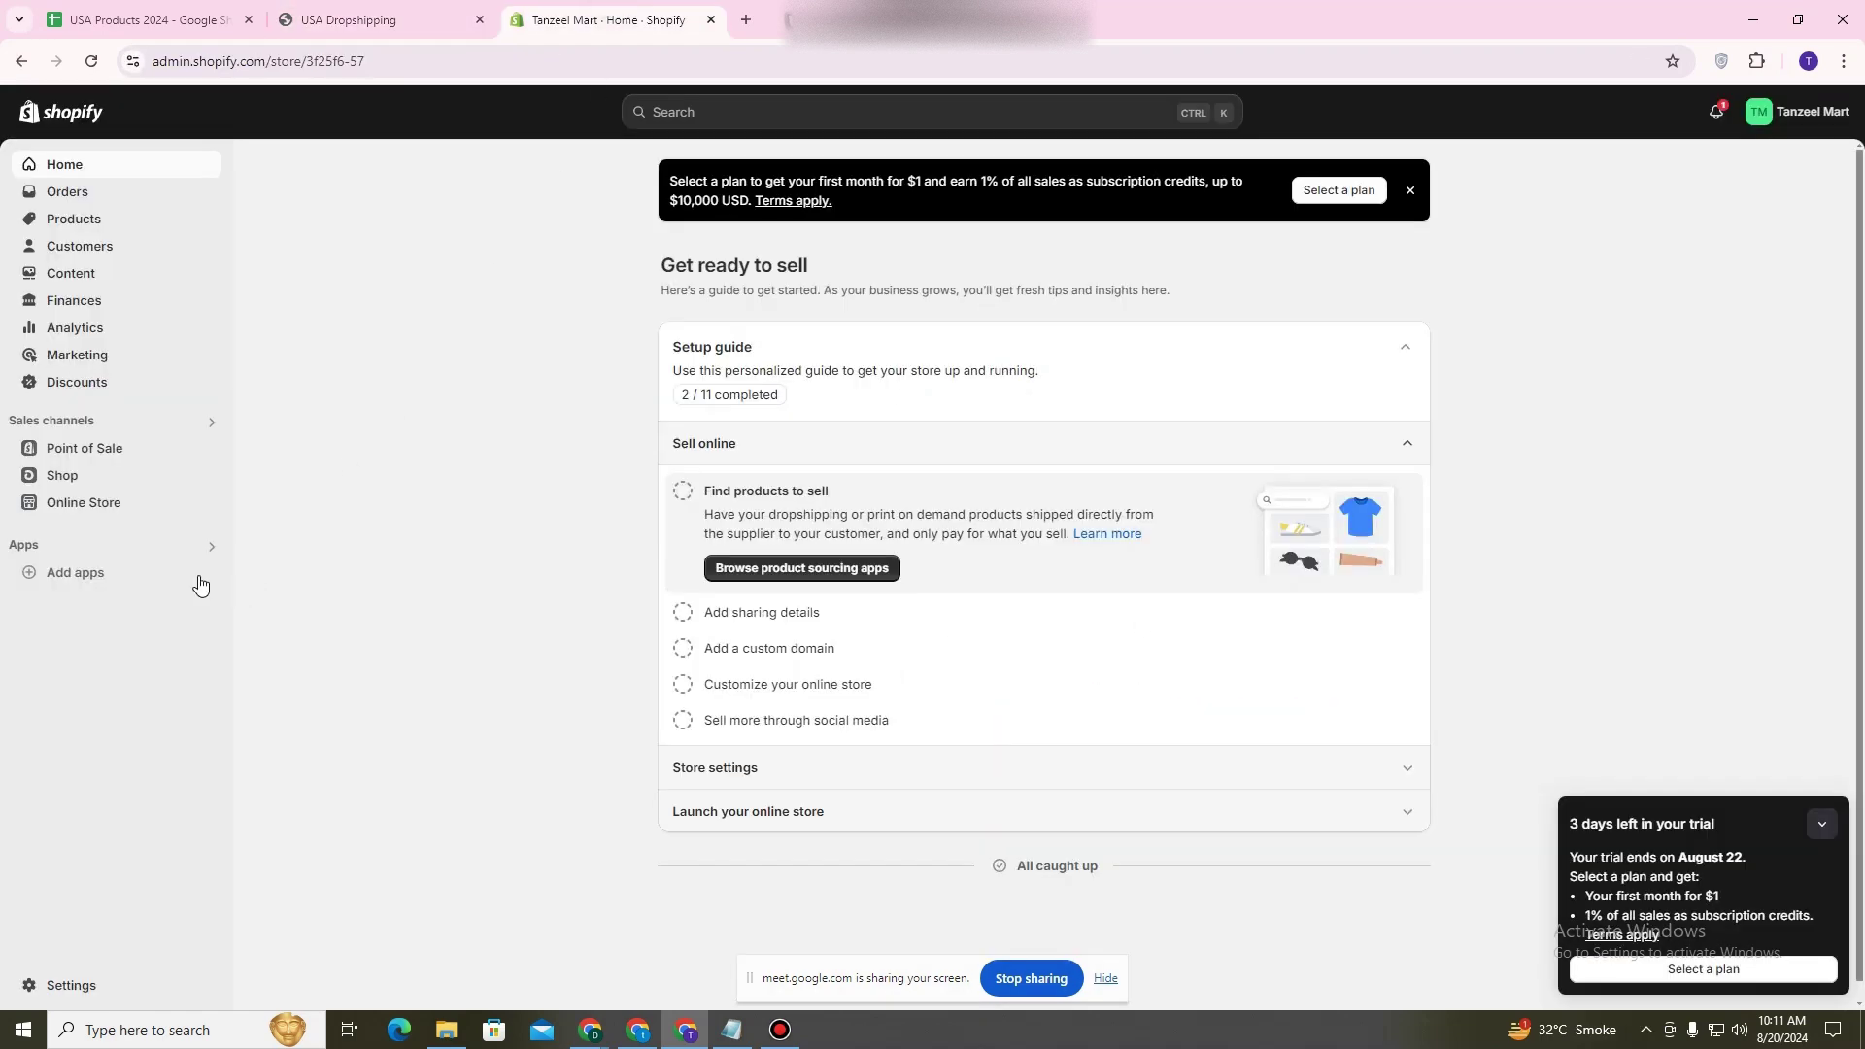
left_click(130, 583)
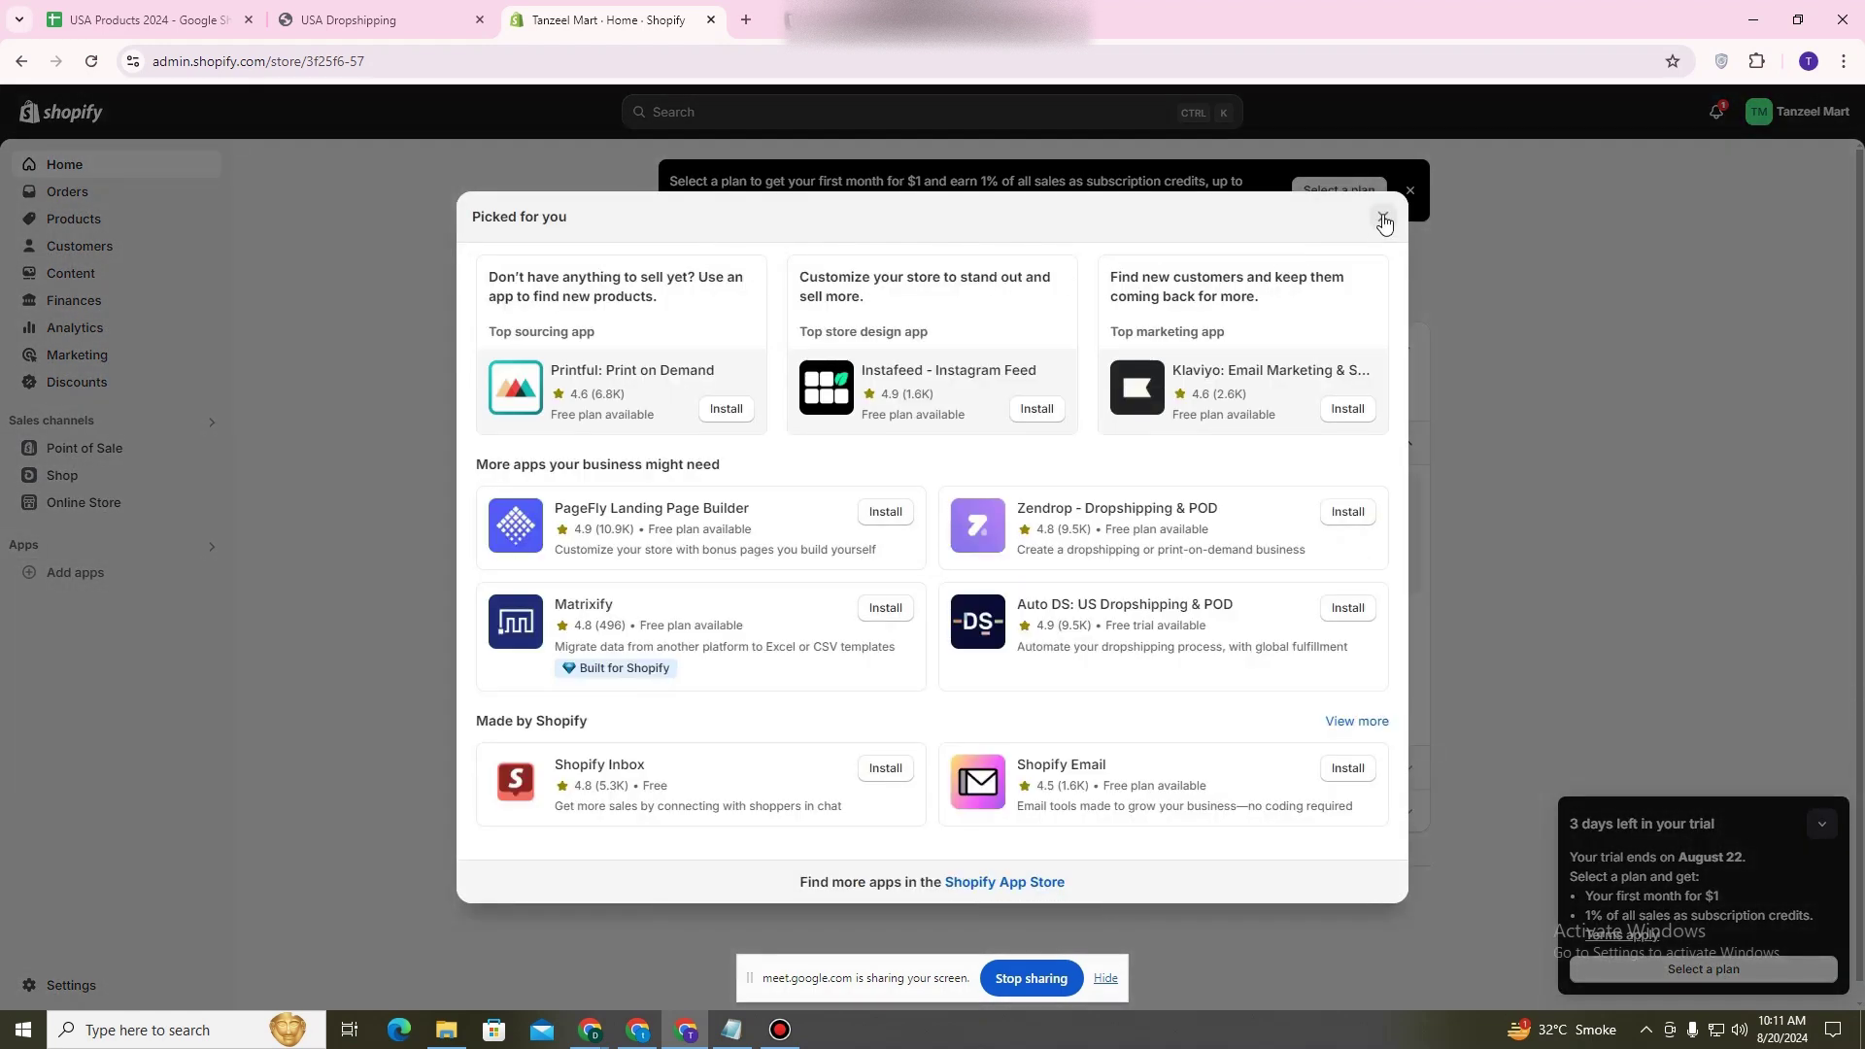
left_click(1006, 882)
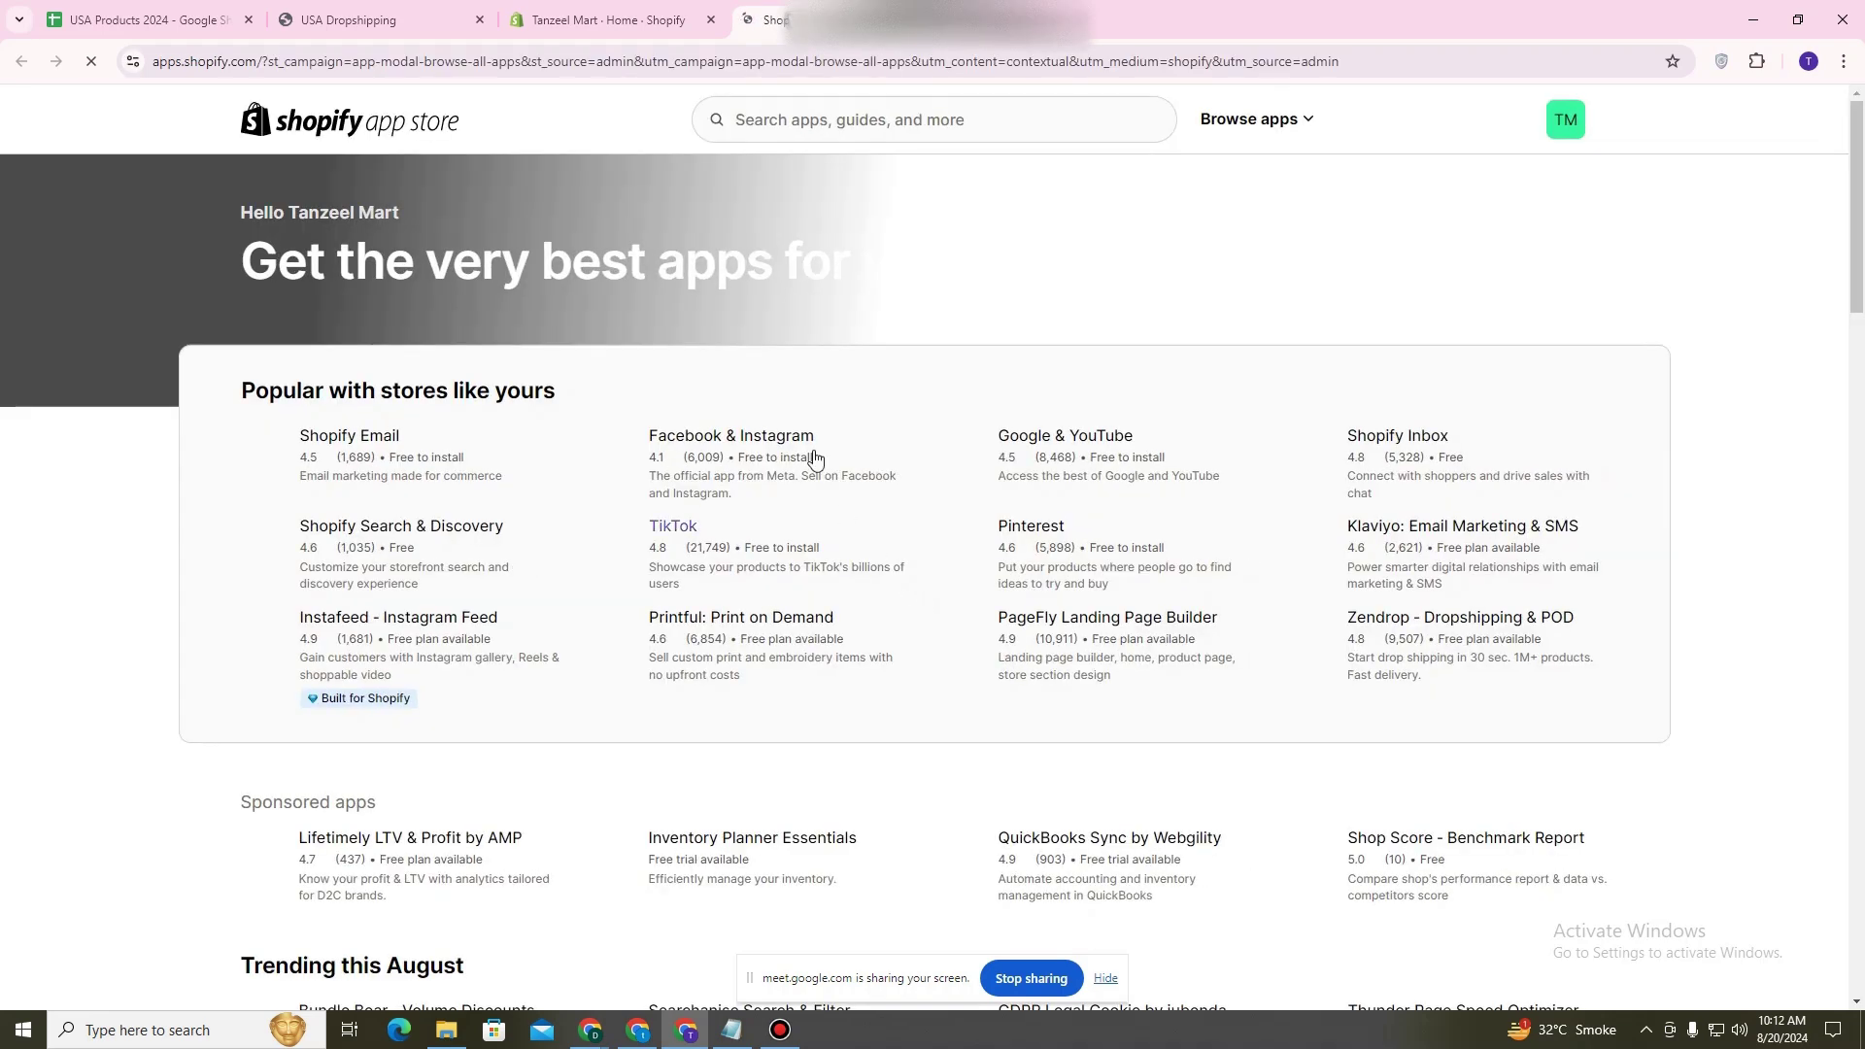
Step: Search the App Store for 'dsers' and open the DSers-AliExpress Dropshipping listing
left_click(907, 124)
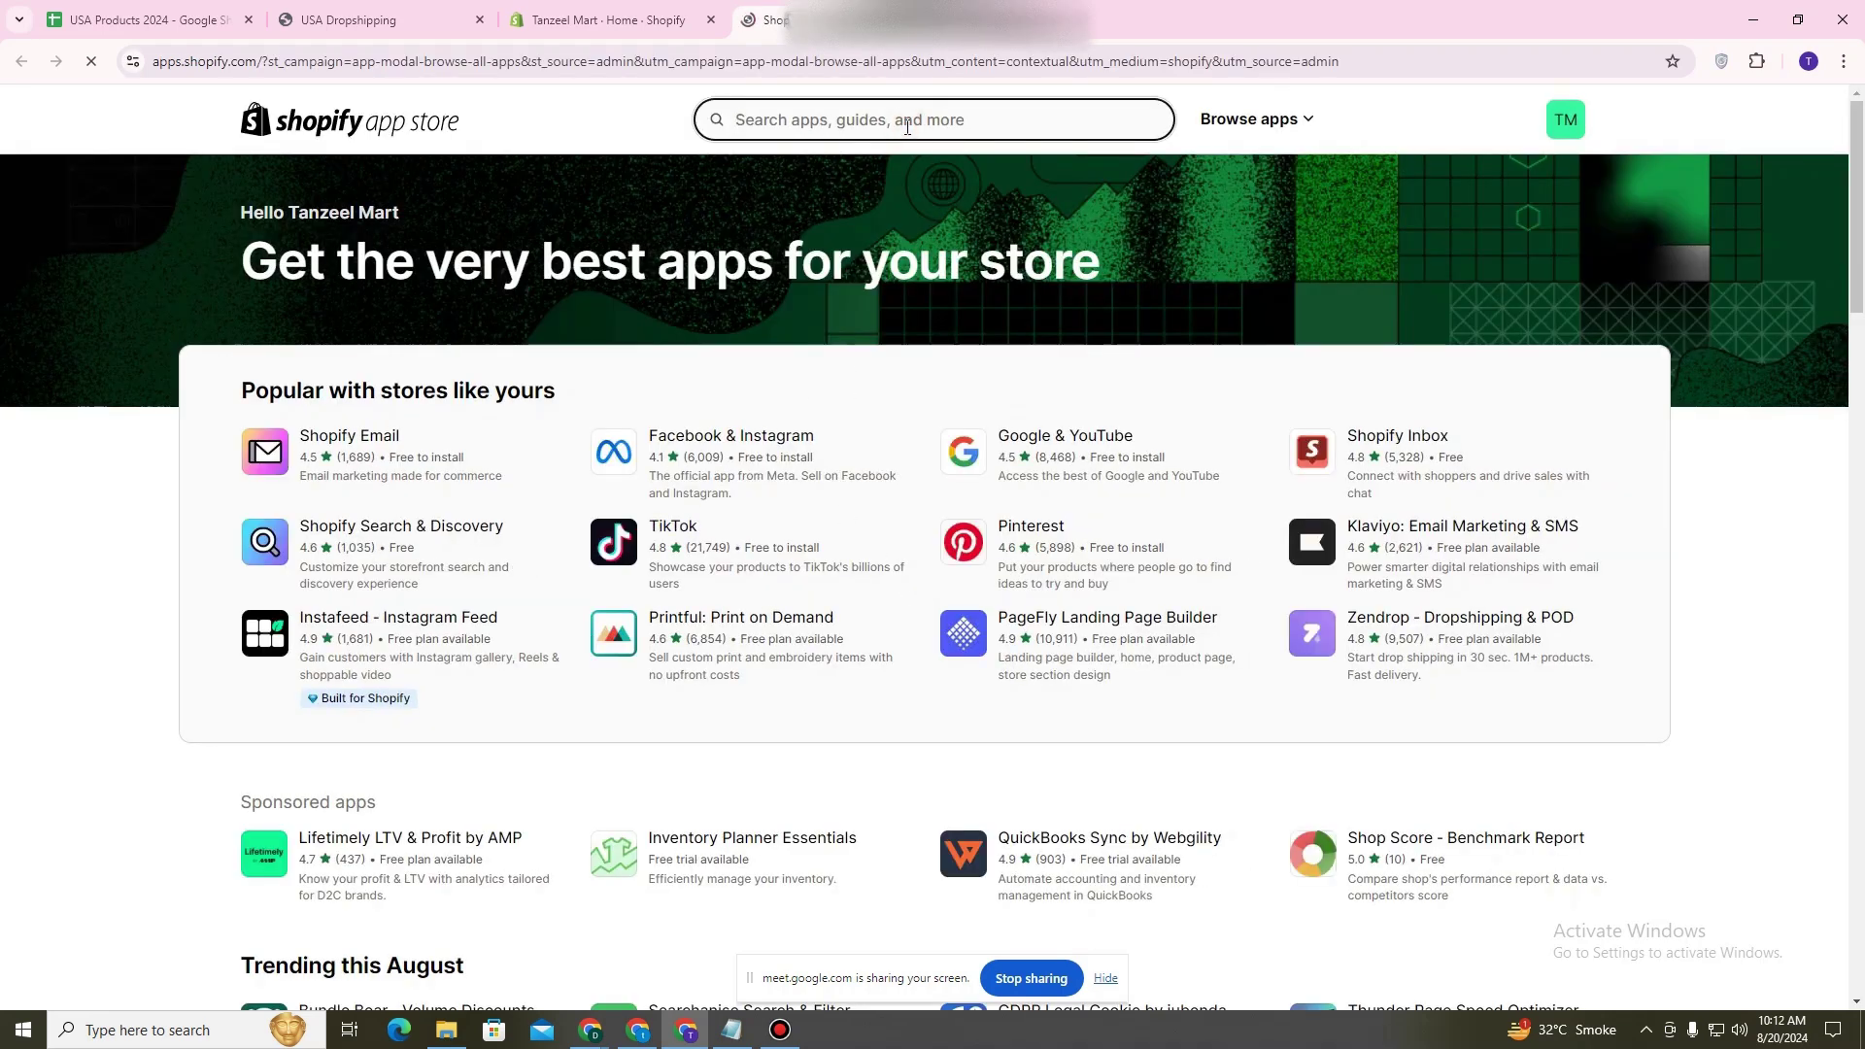
type("dsers")
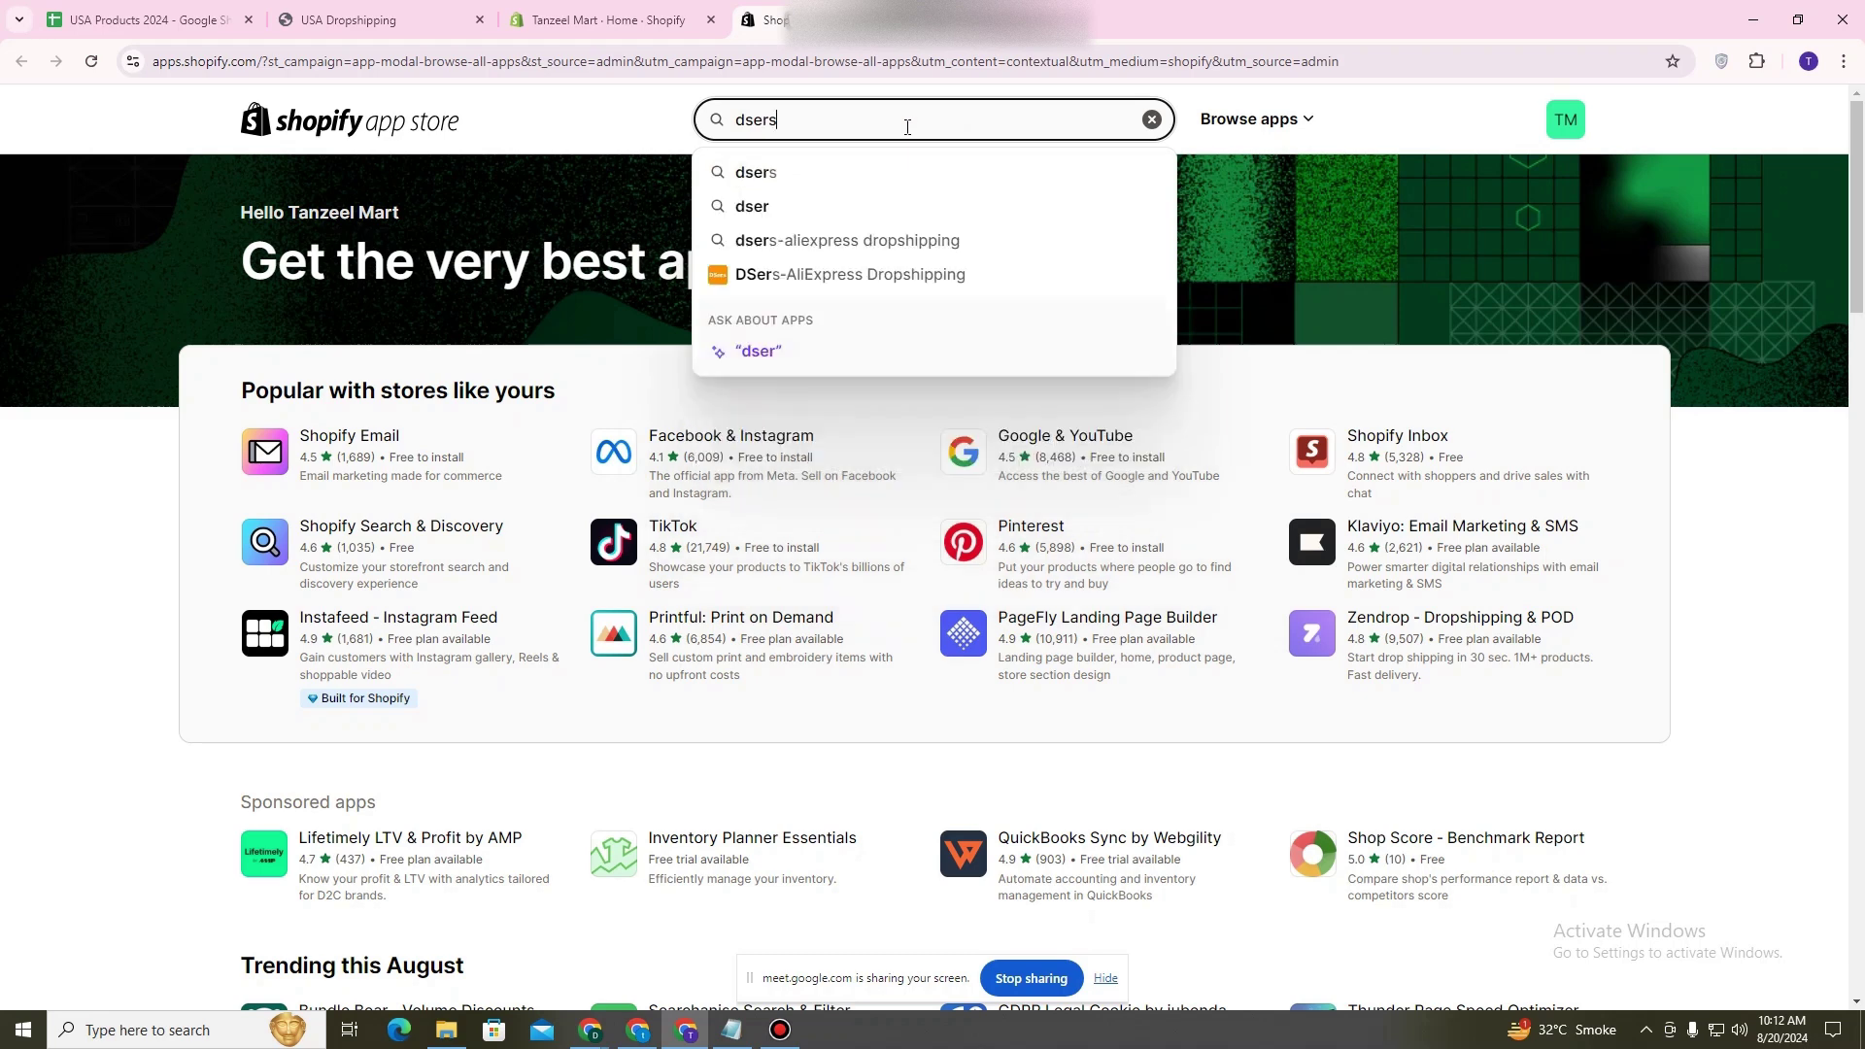
left_click(854, 240)
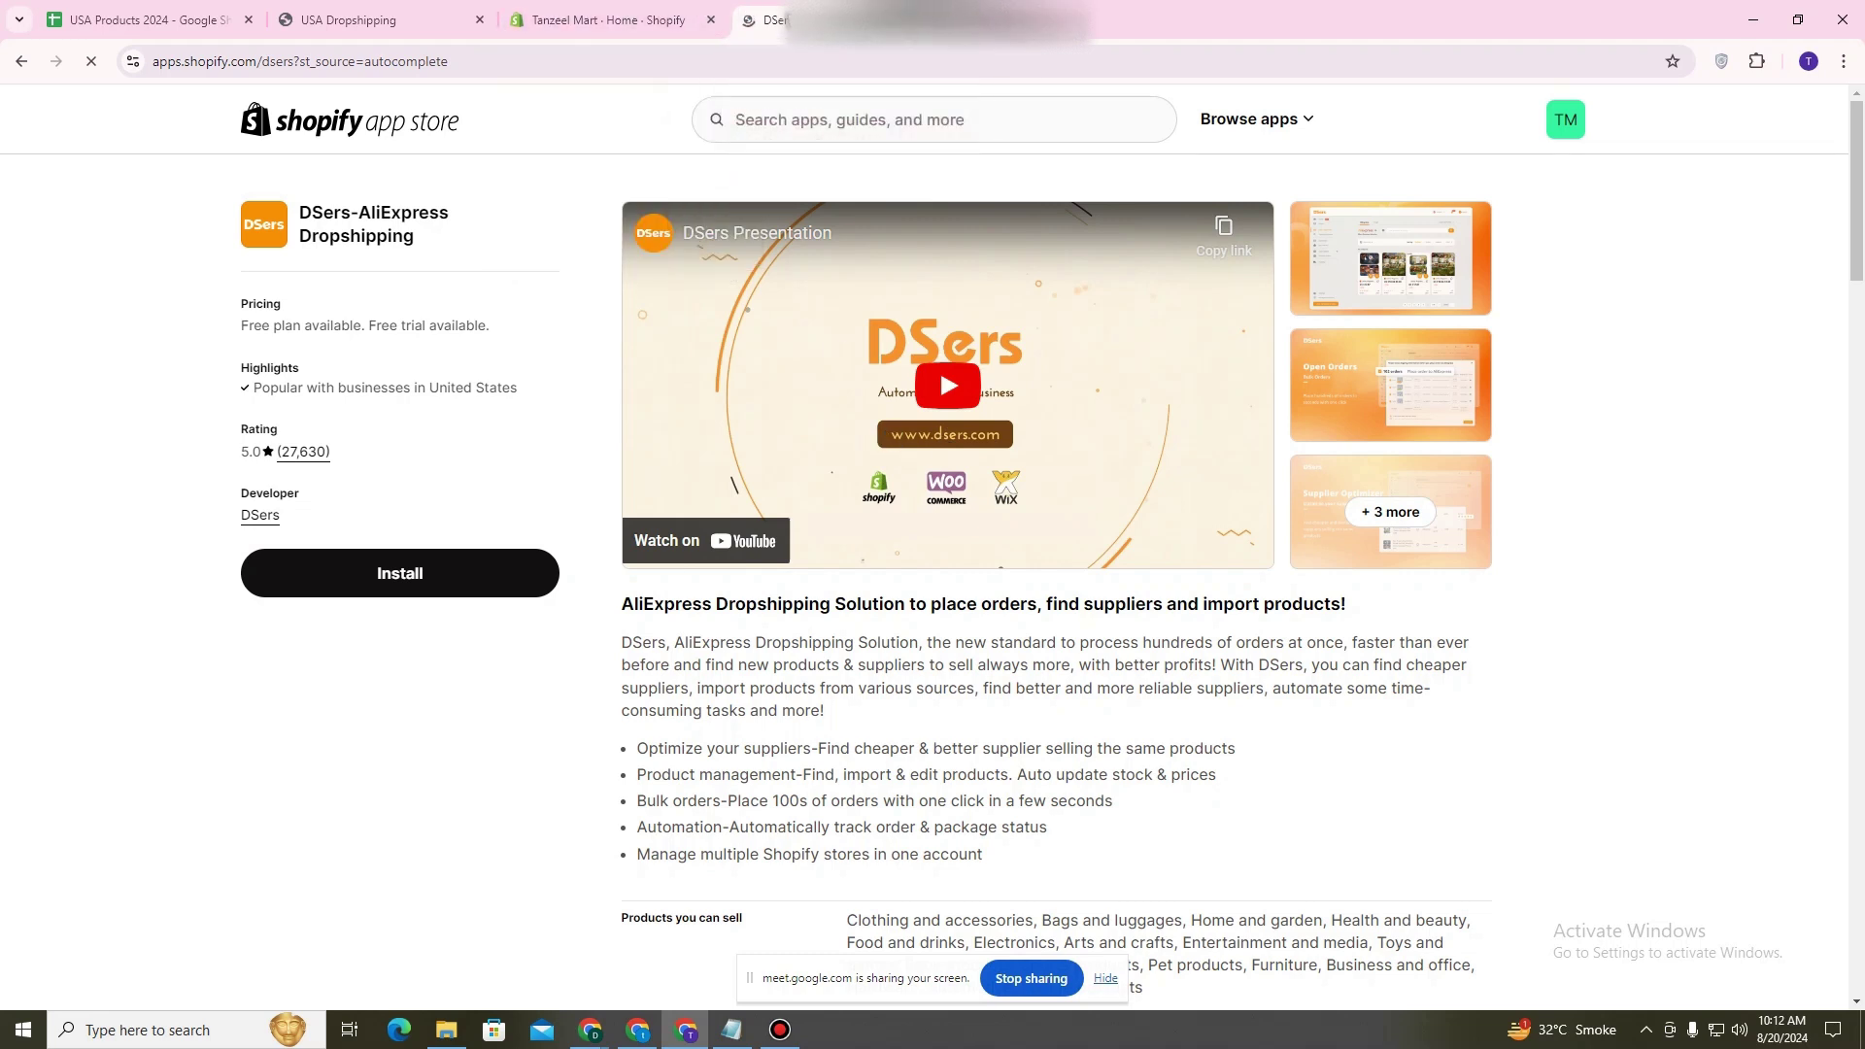
left_click(971, 19)
Step: Search Google for 'dsers' and open the official DSers website
left_click(855, 392)
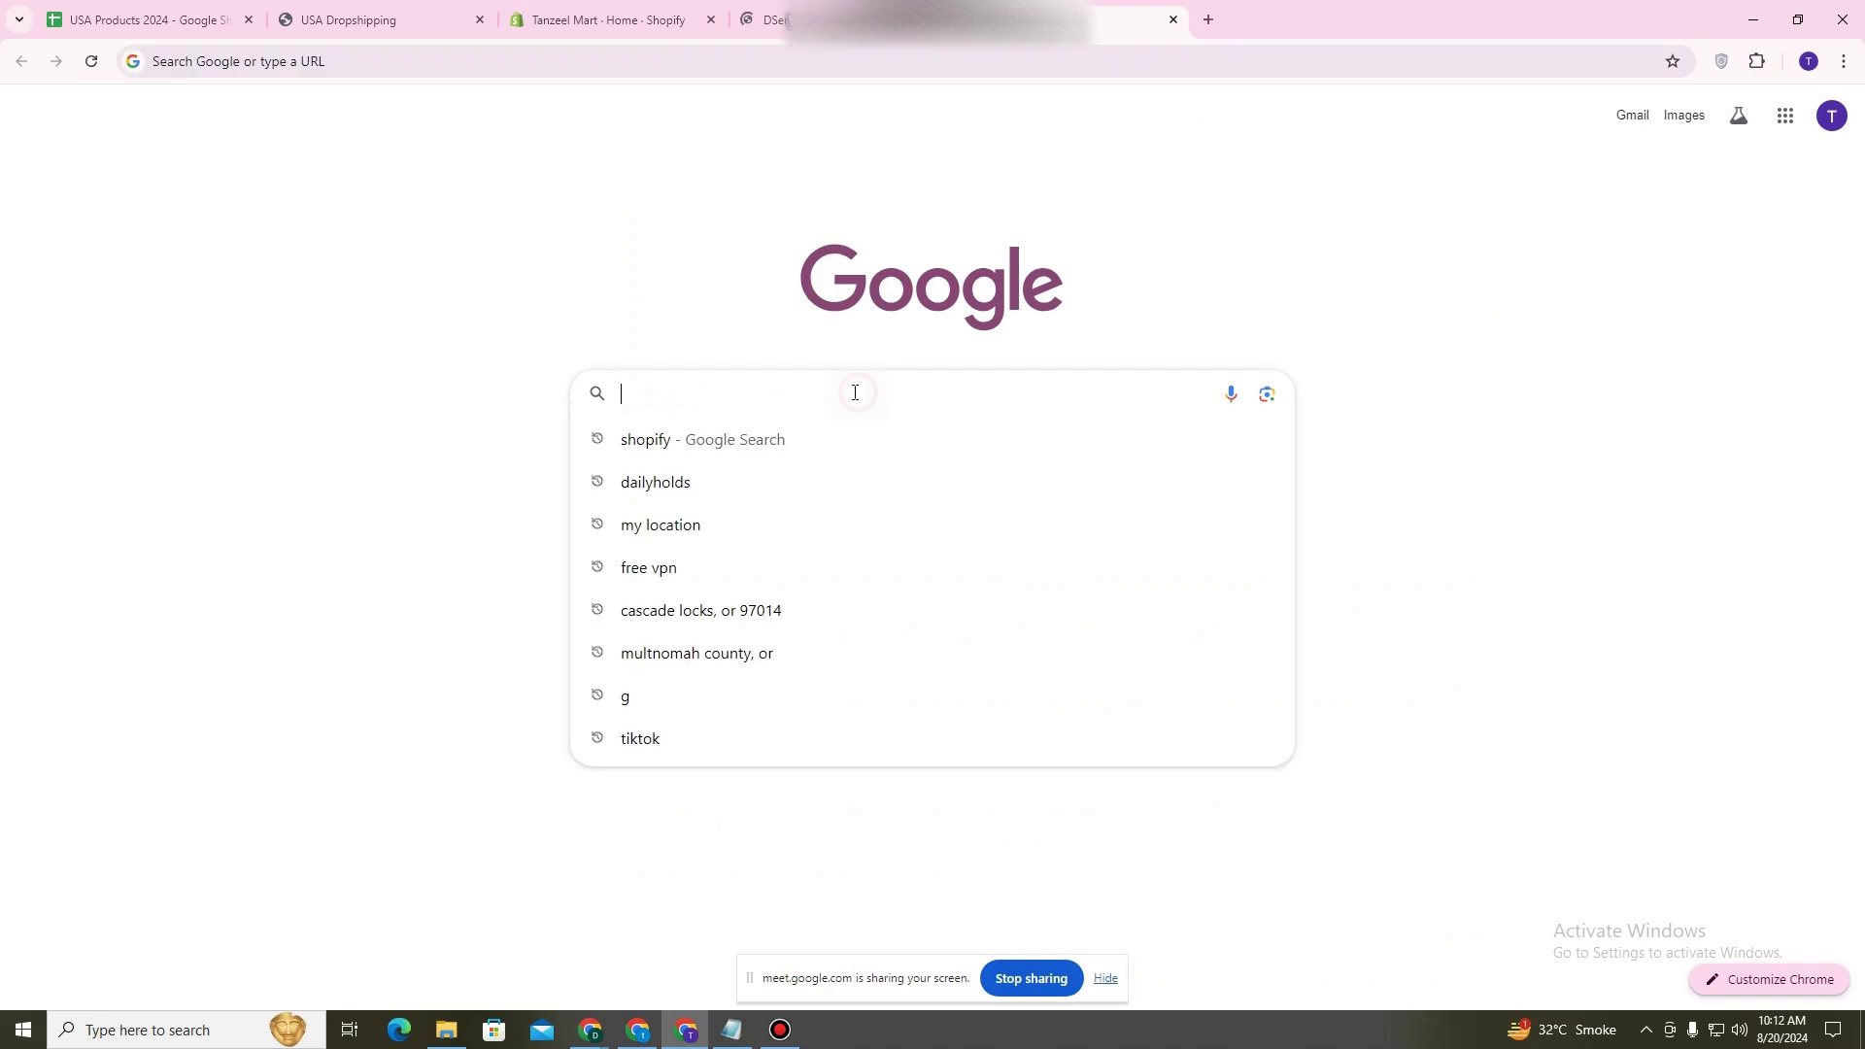
type("desetr")
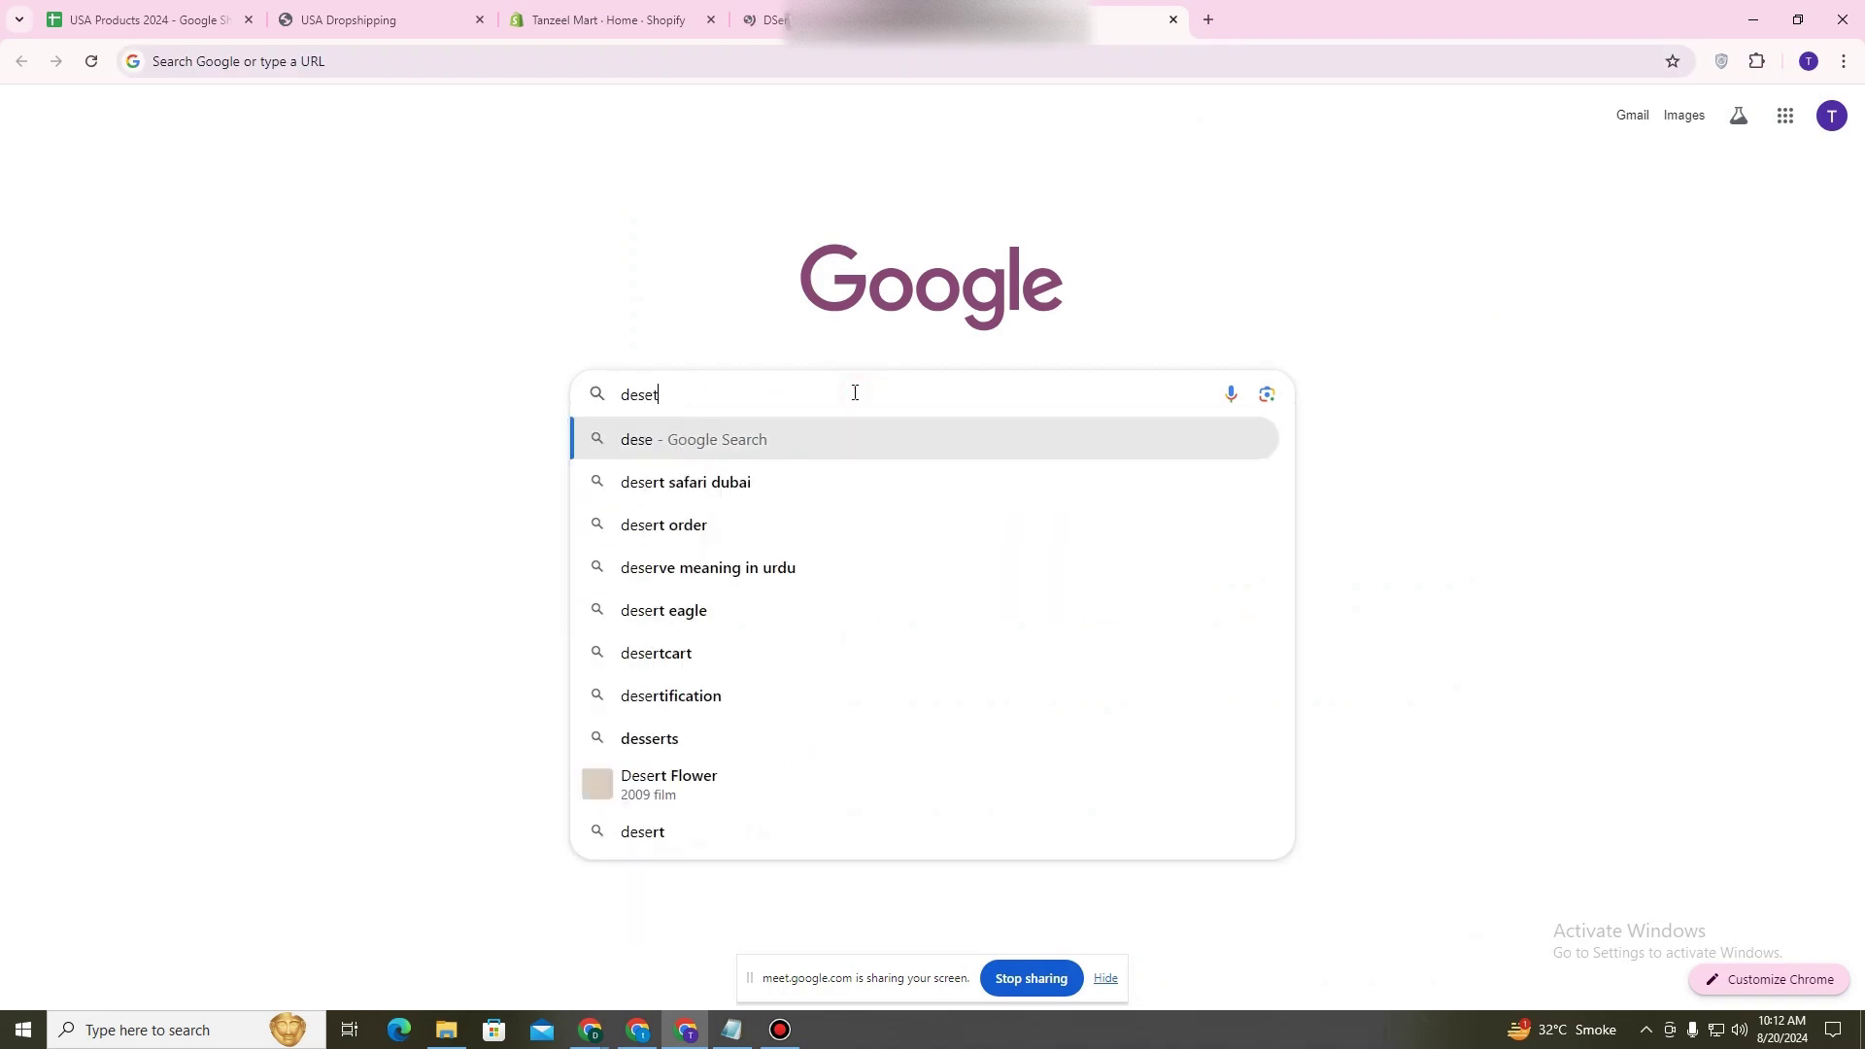
key("BackSpace")
key("BackSpace")
key("BackSpace")
key("BackSpace")
key("BackSpace")
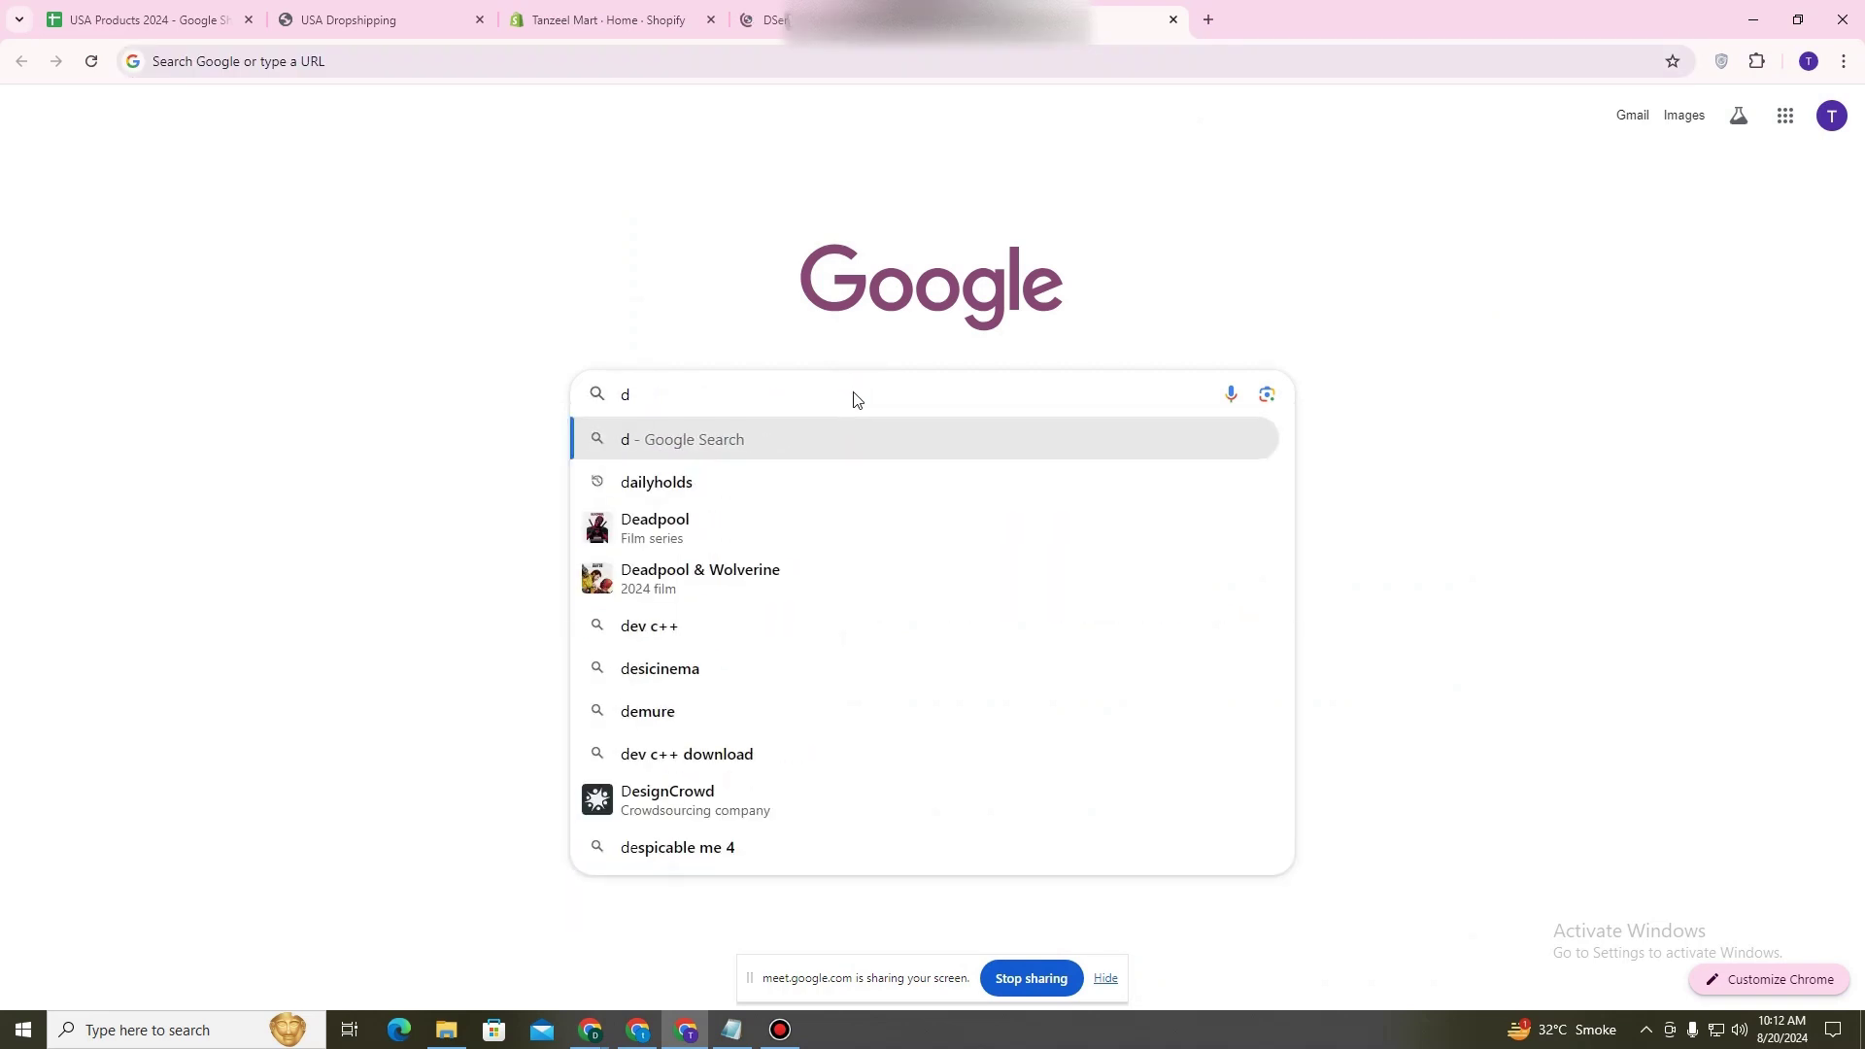
type("sers")
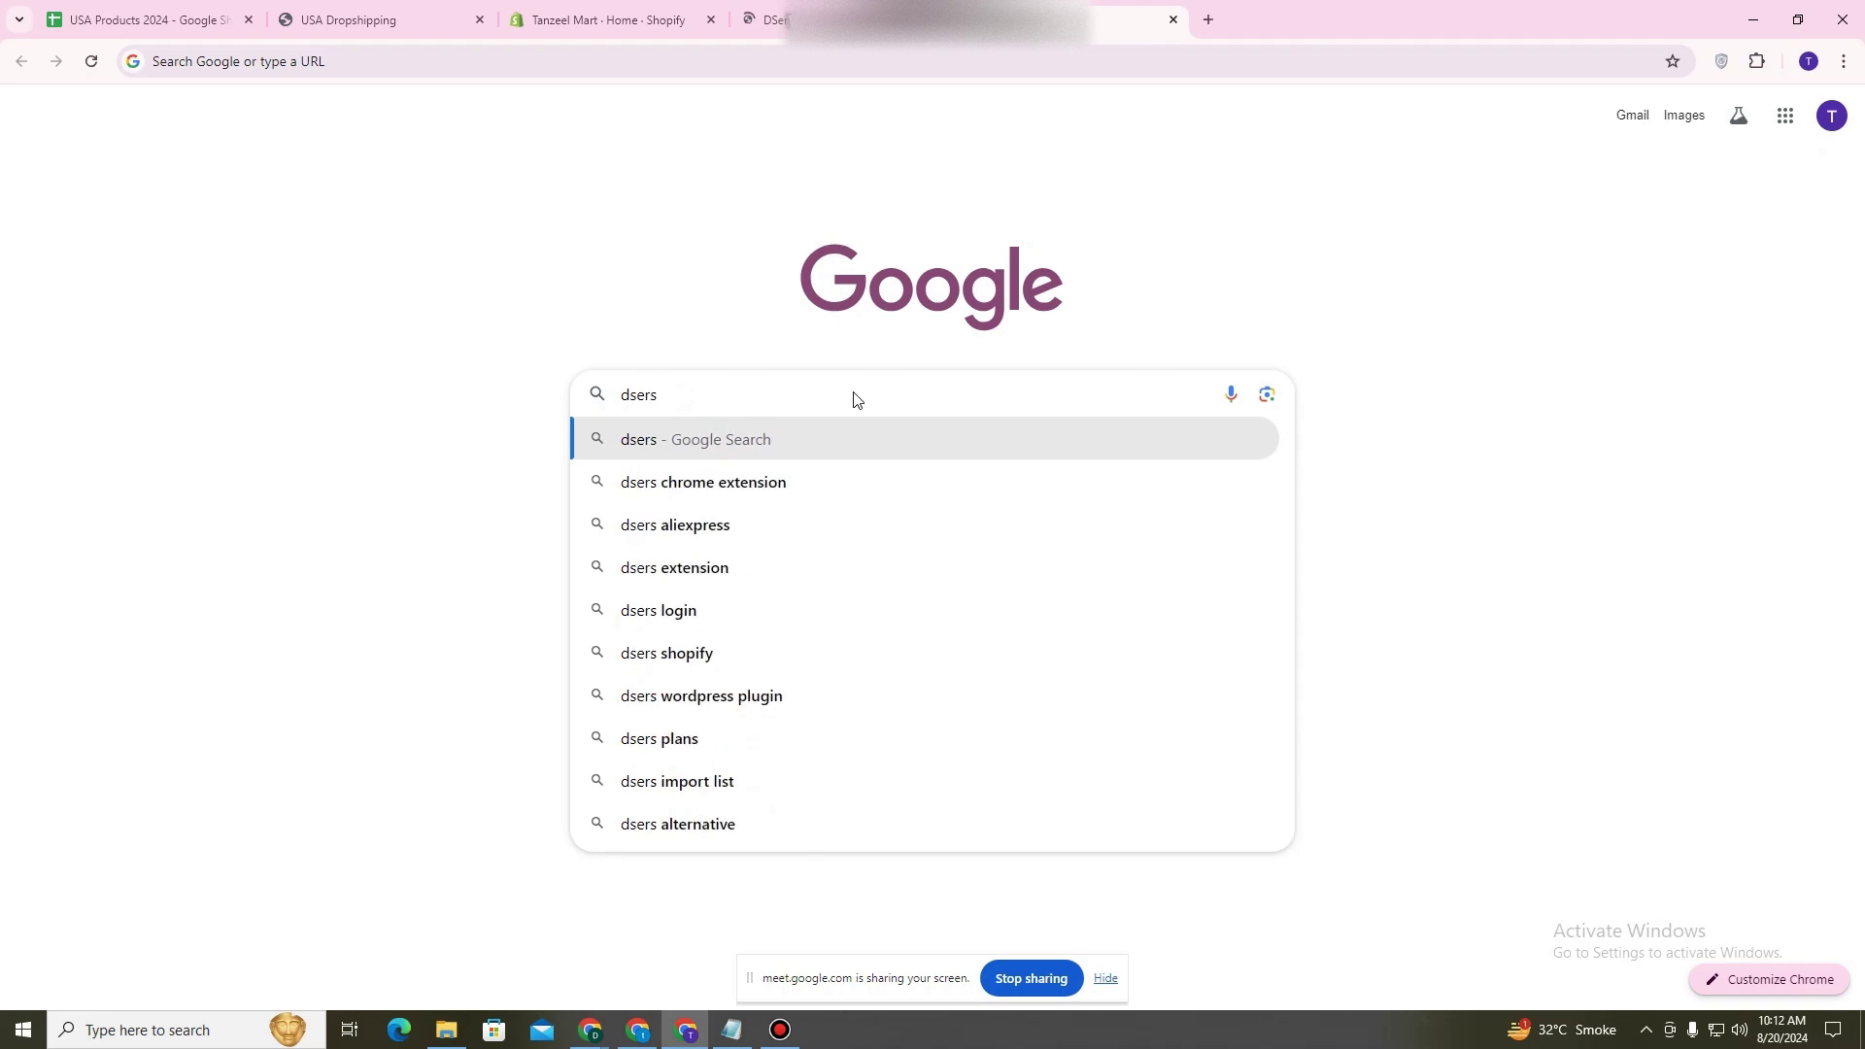
key("Return")
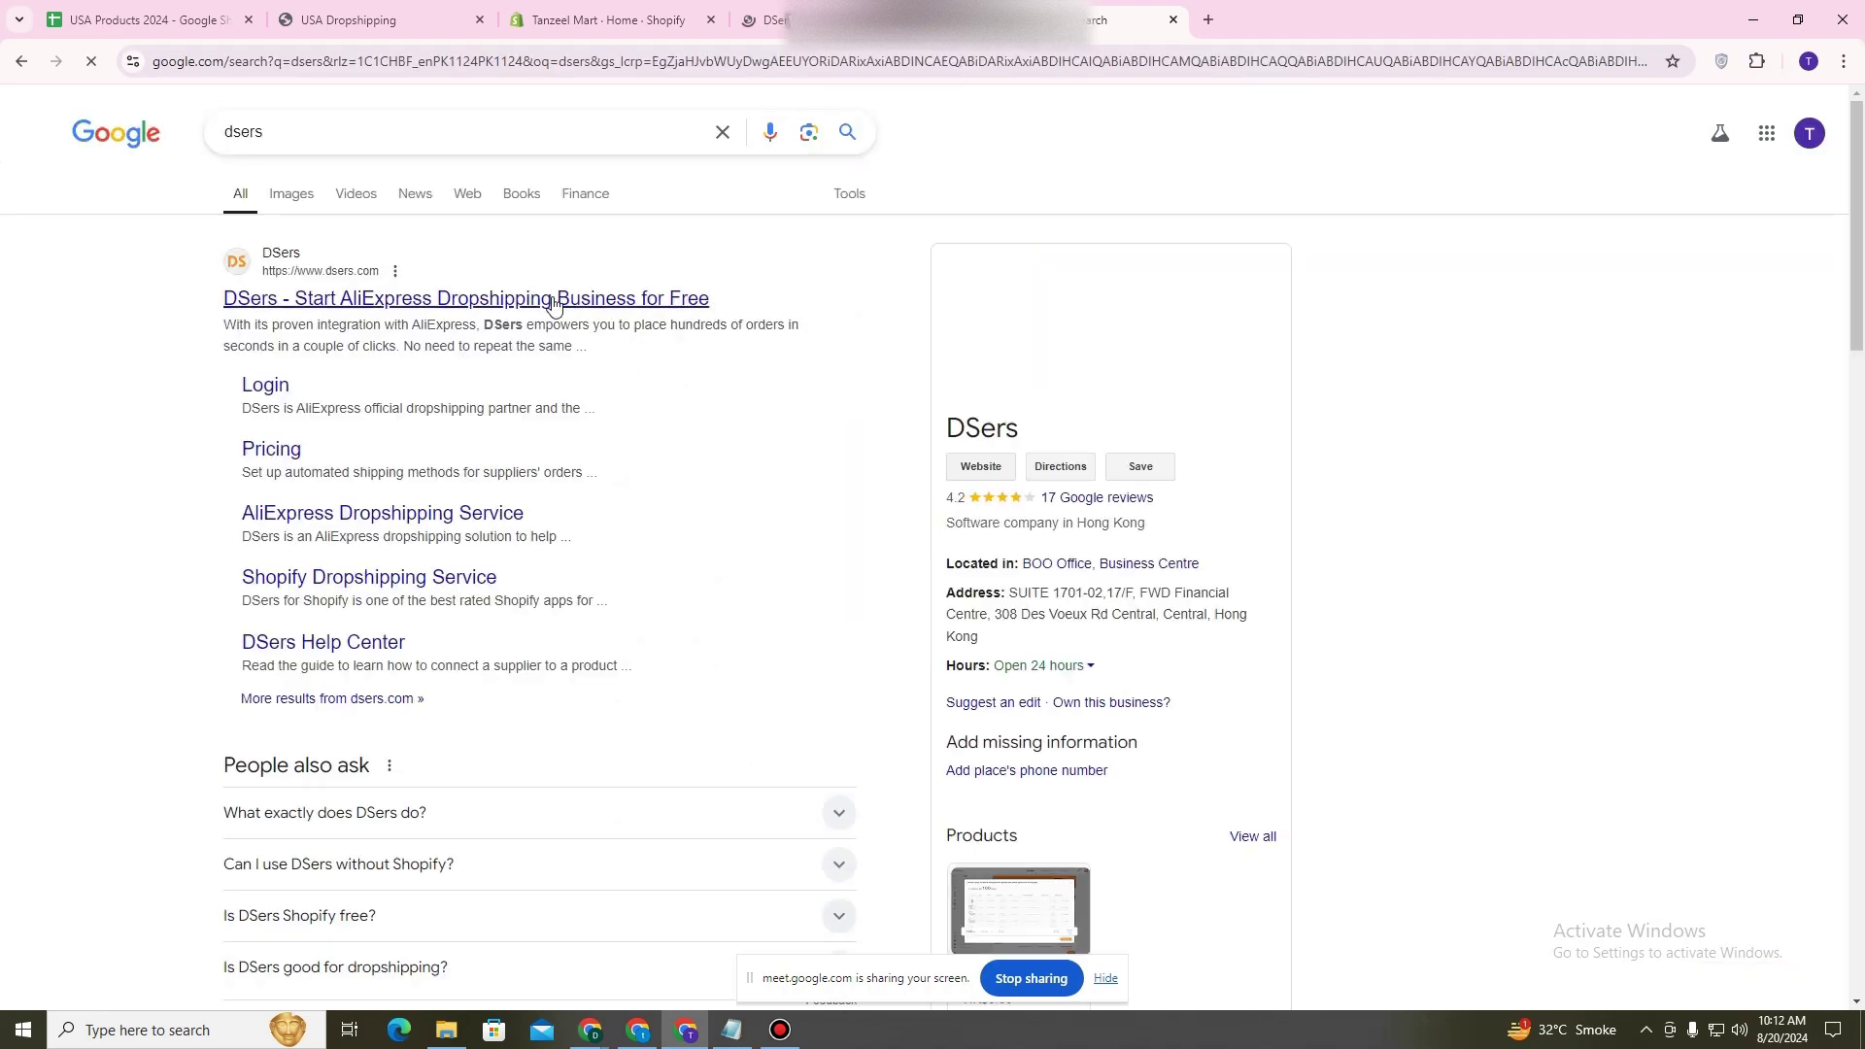
left_click(554, 301)
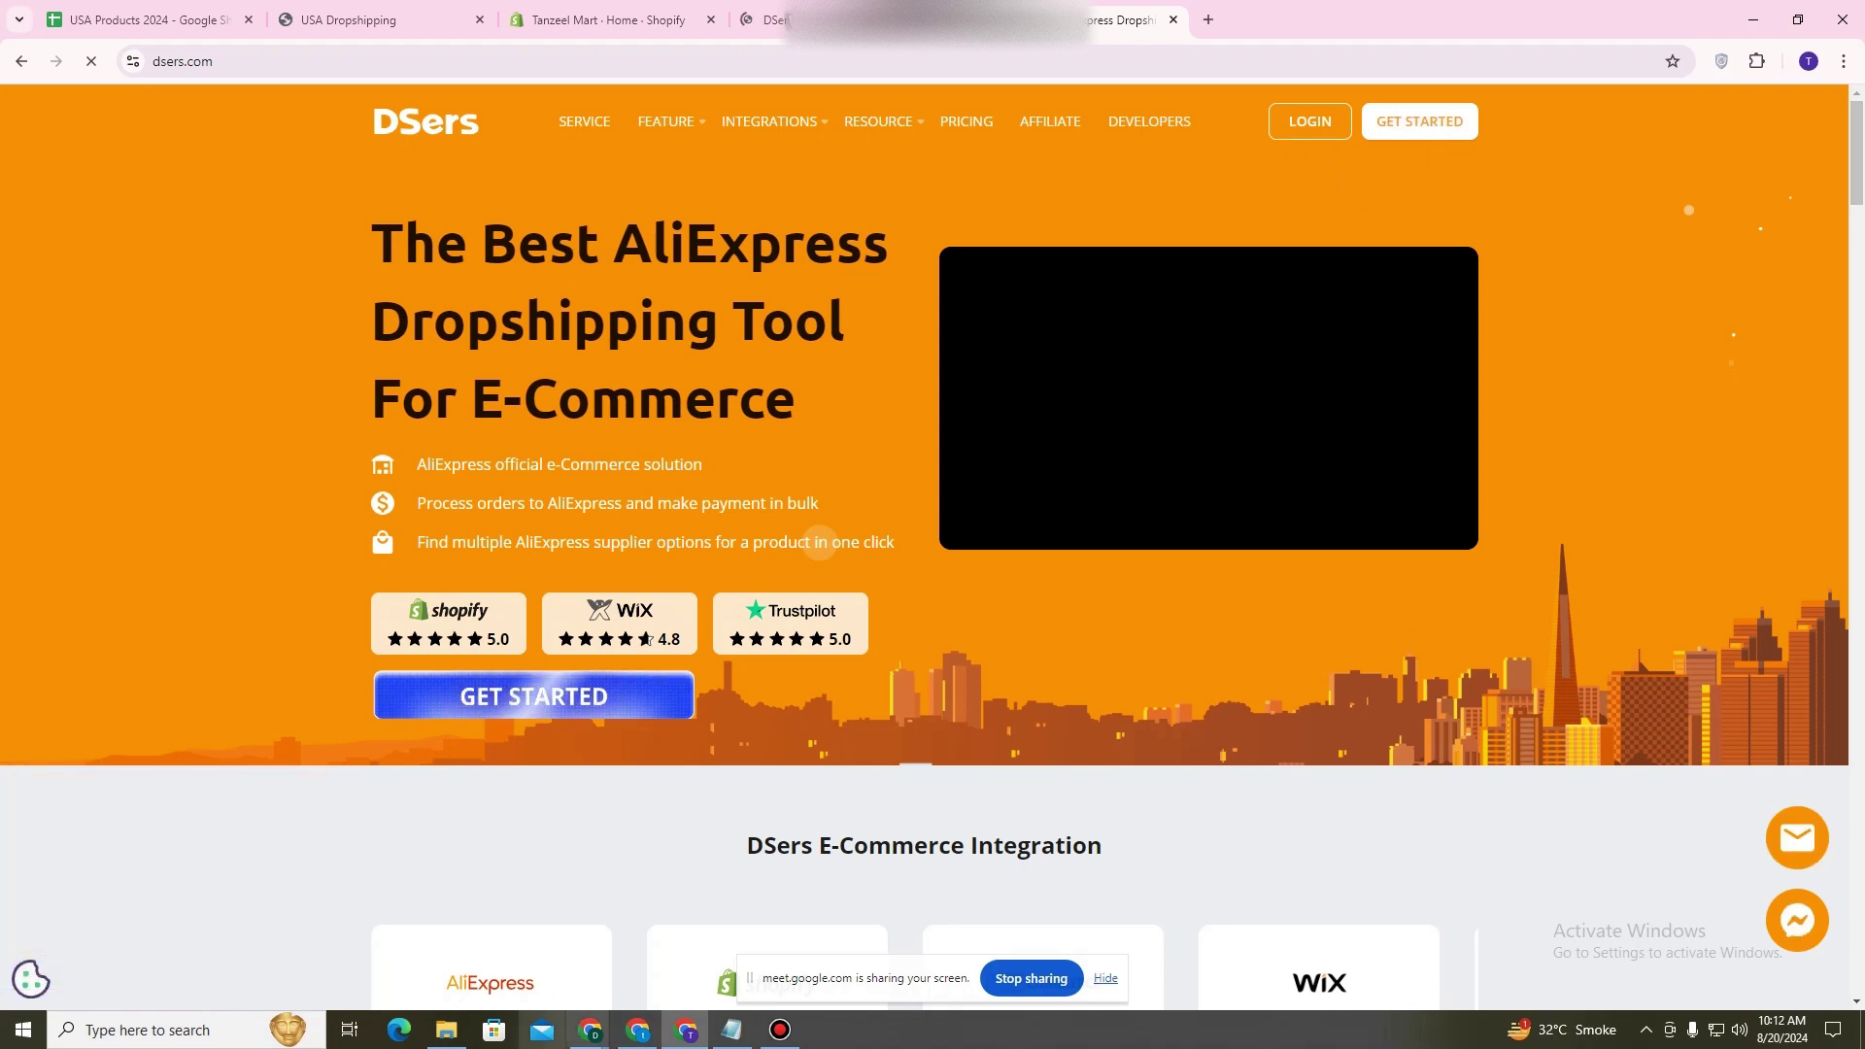
Step: Check the Google Meet window, then return to the DSers site in the browser
mouse_move(602, 1042)
left_click(481, 918)
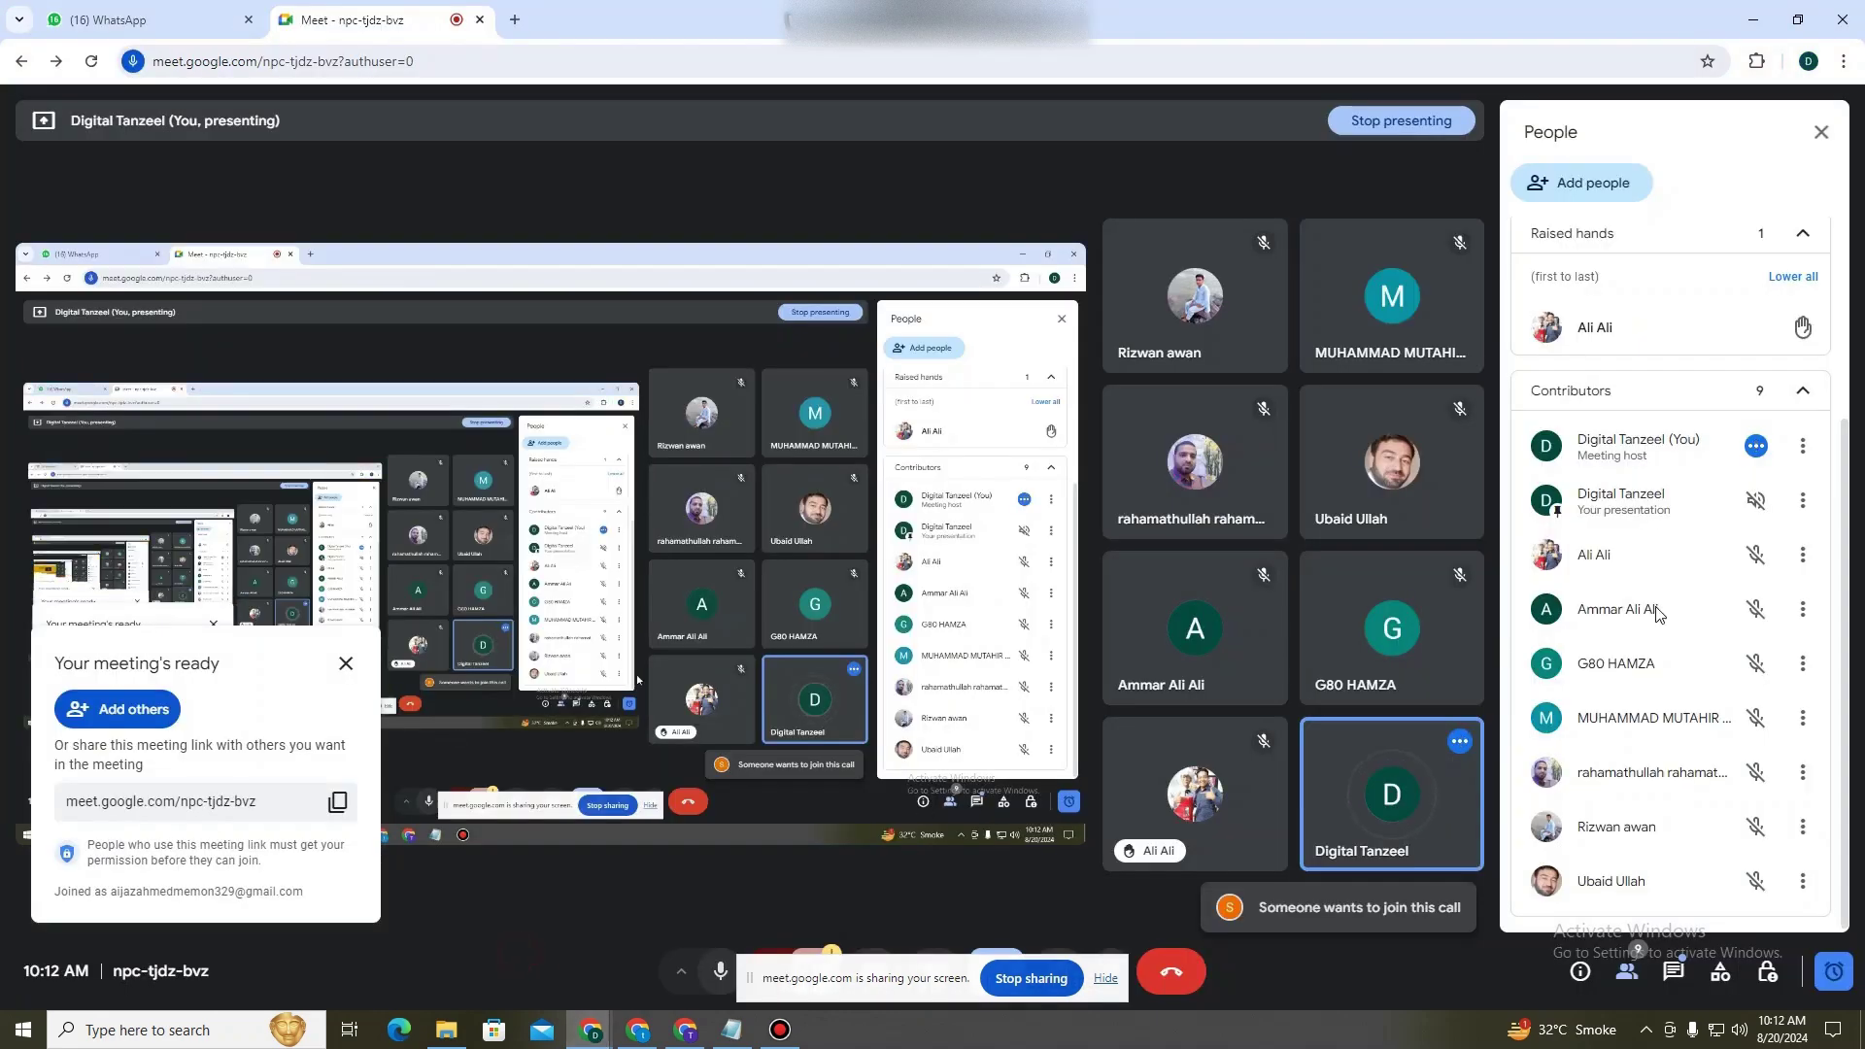
mouse_move(1804, 316)
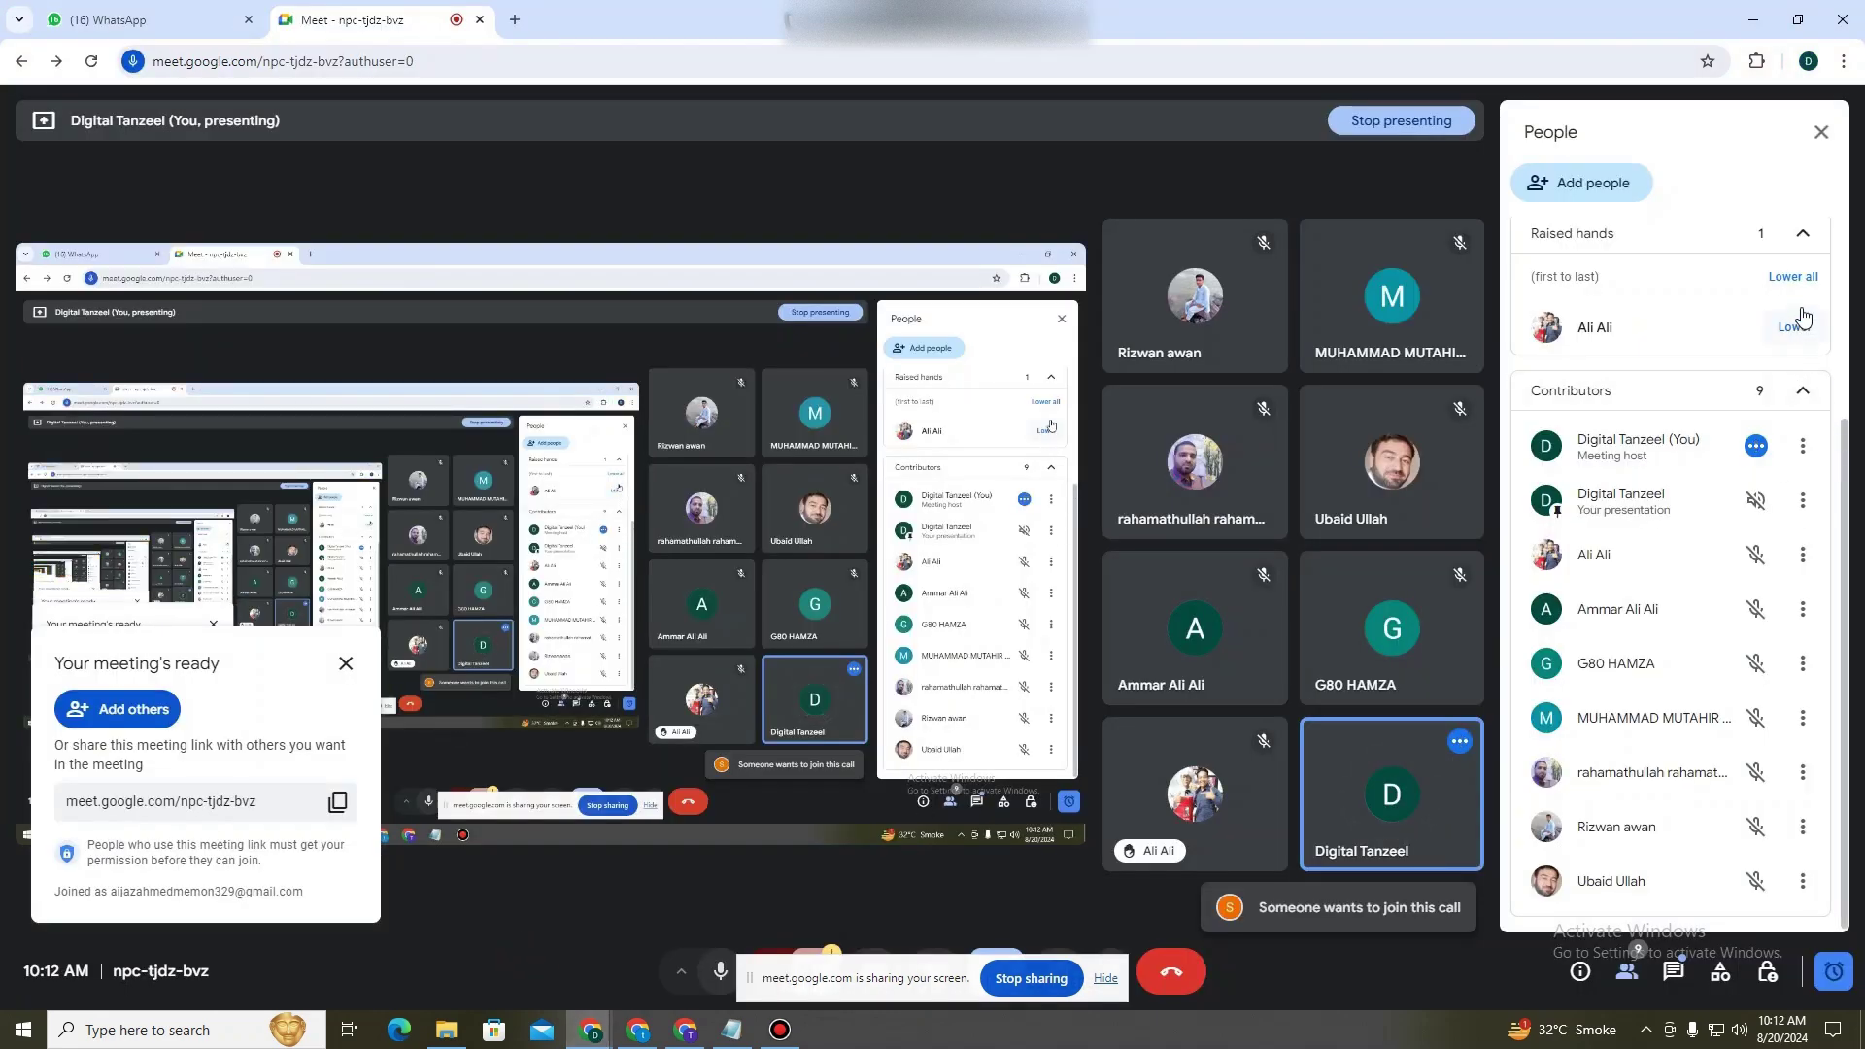
left_click(687, 1035)
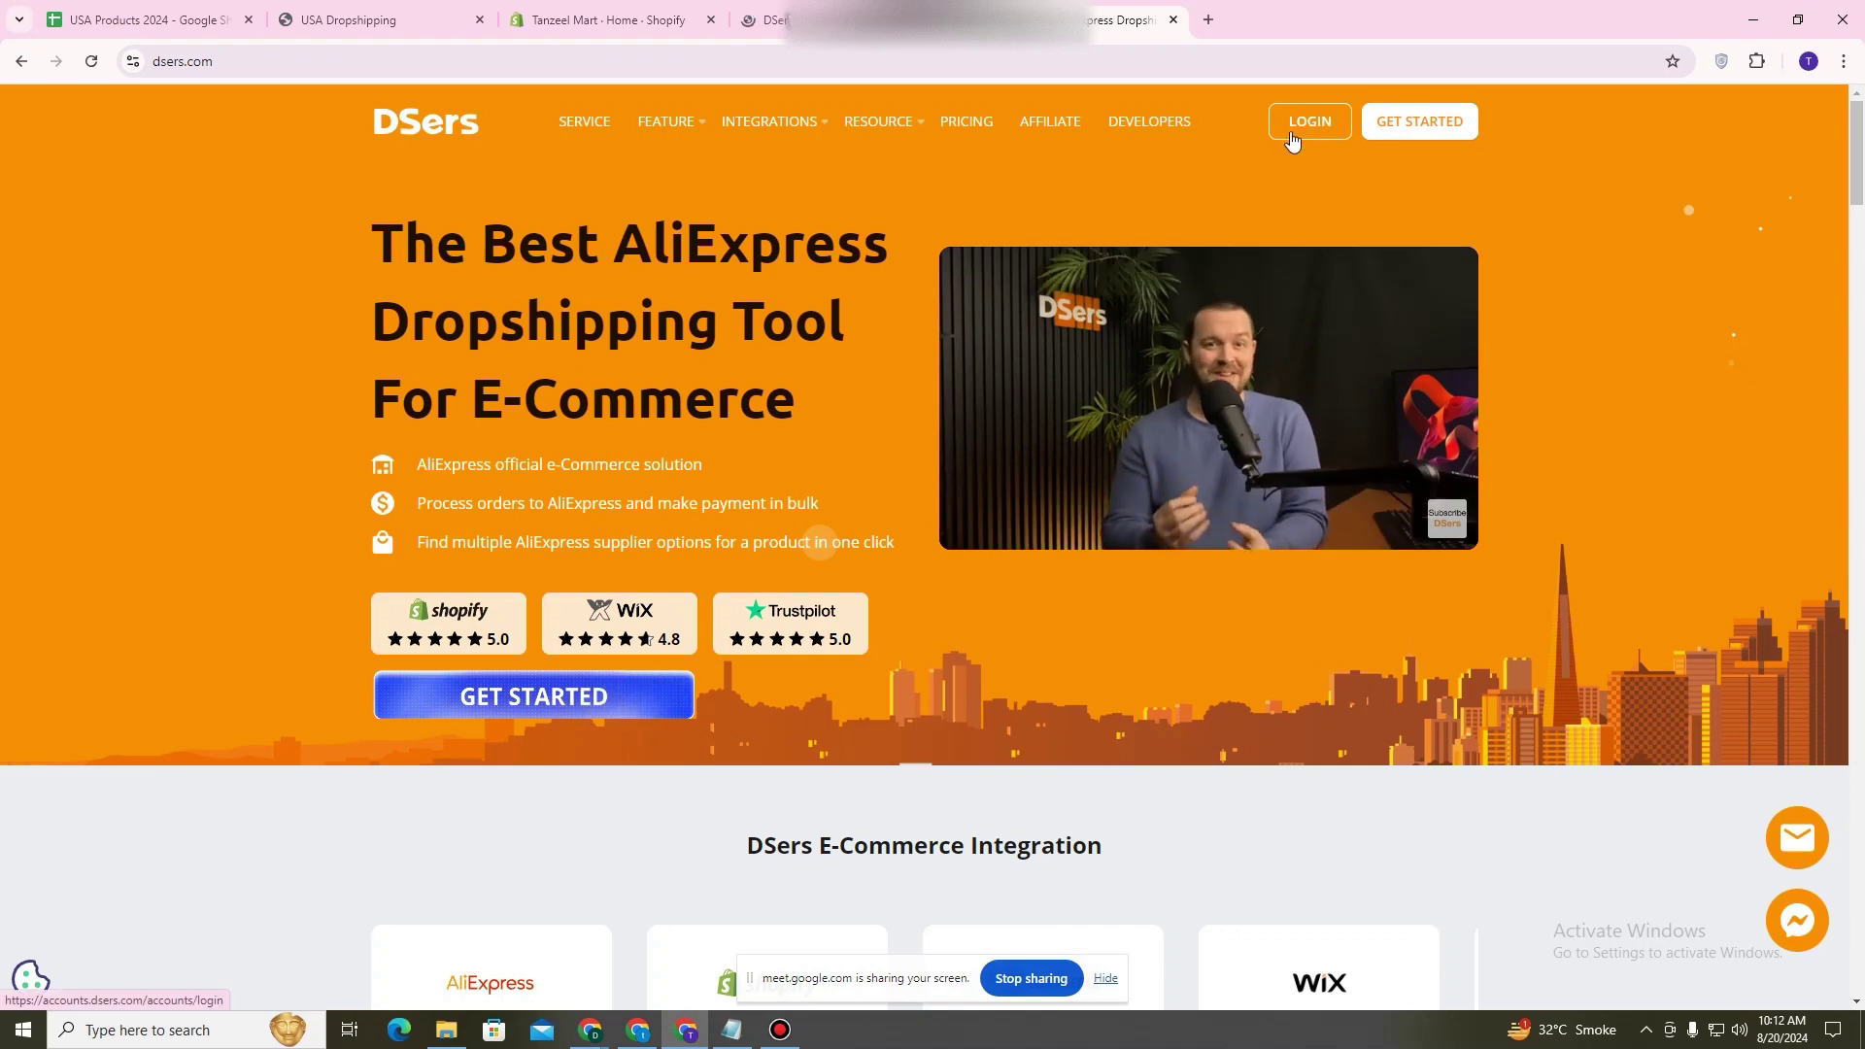
Step: Start DSers sign-up and paste the Google account e-mail, copied from the profile popup, into Email
left_click(1420, 127)
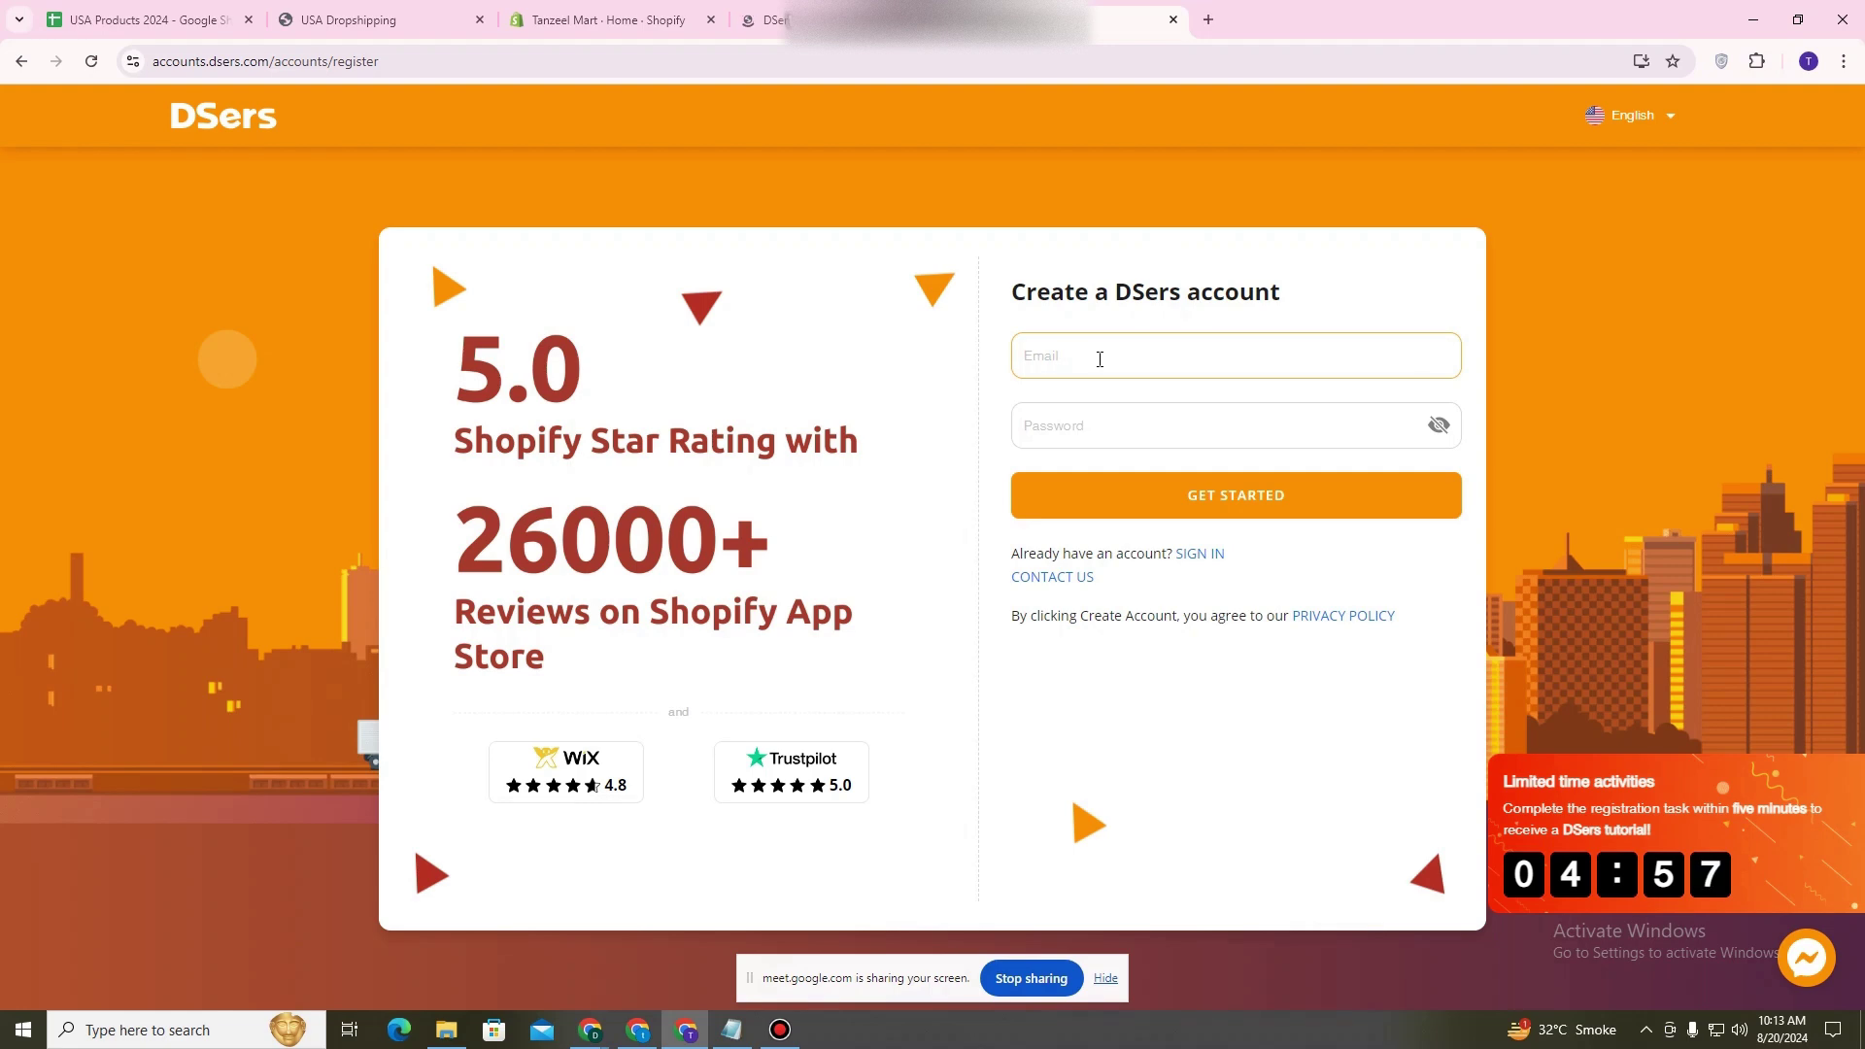
left_click(1097, 359)
left_click(1170, 423)
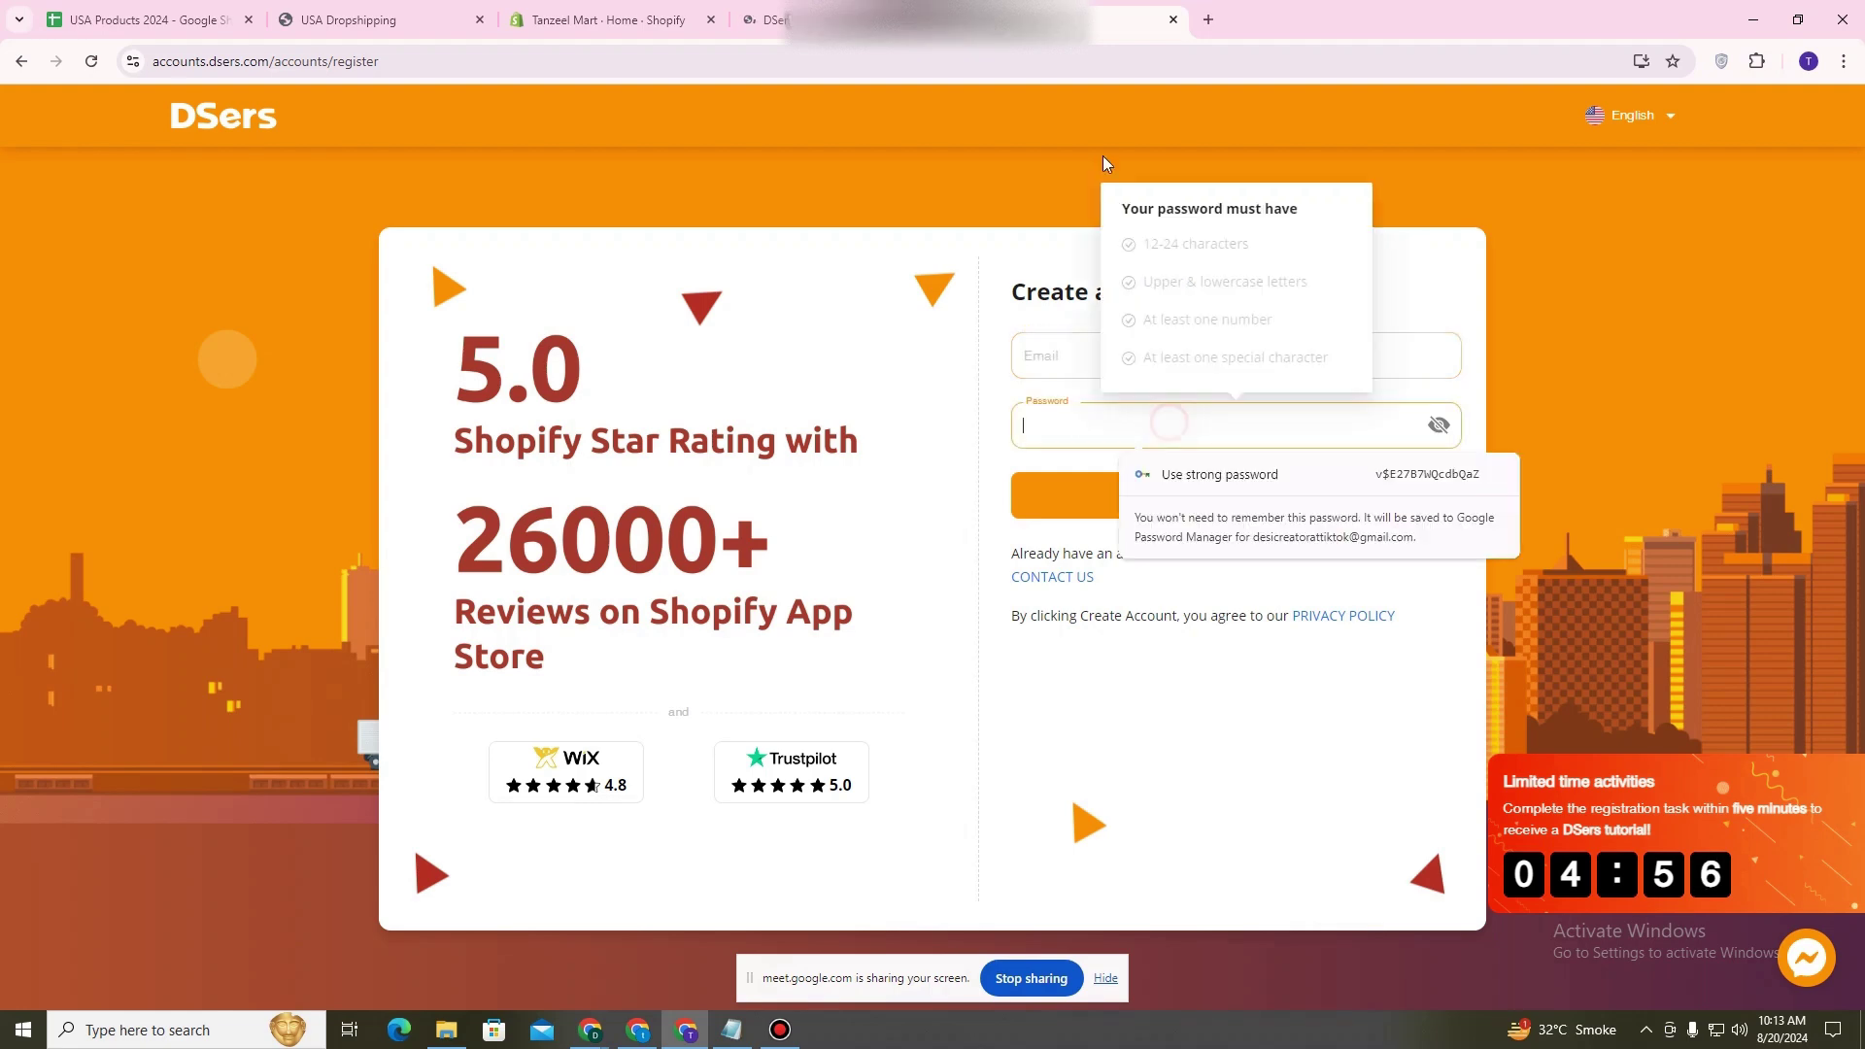
left_click(1208, 20)
left_click(1822, 116)
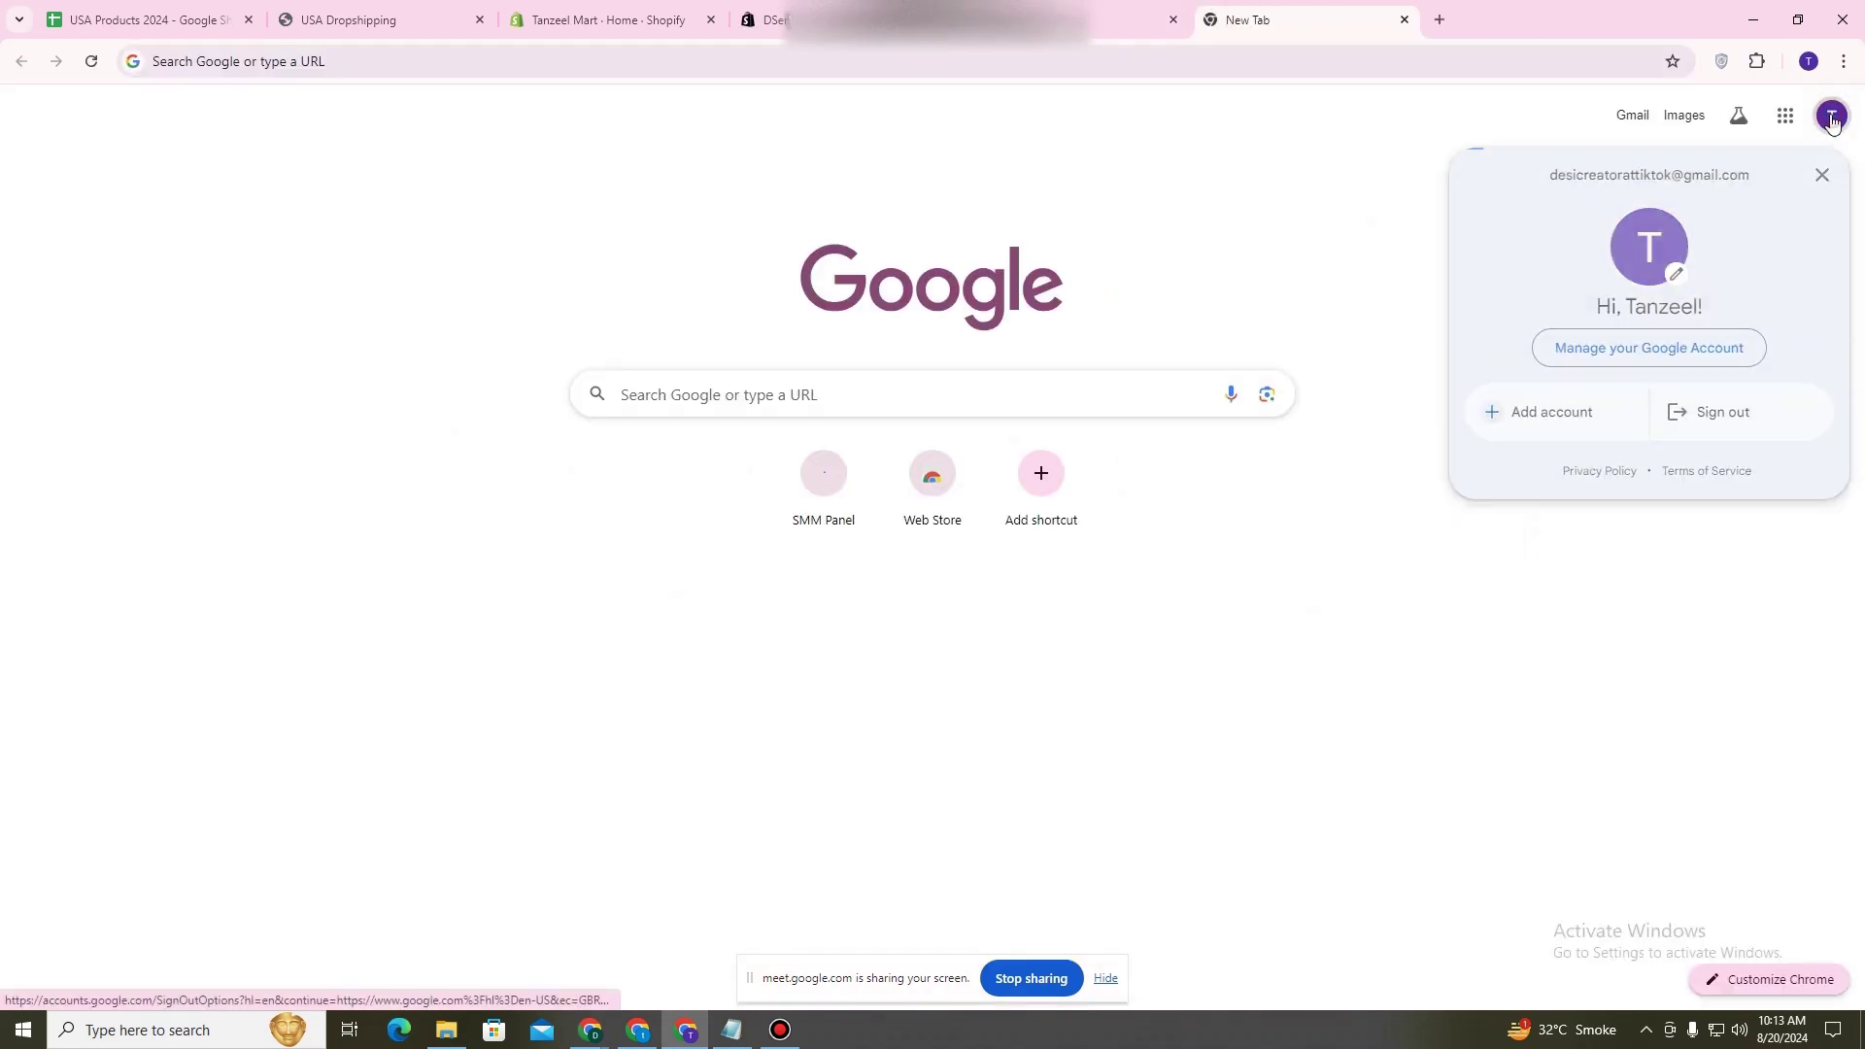
triple_click(1675, 177)
right_click(1676, 180)
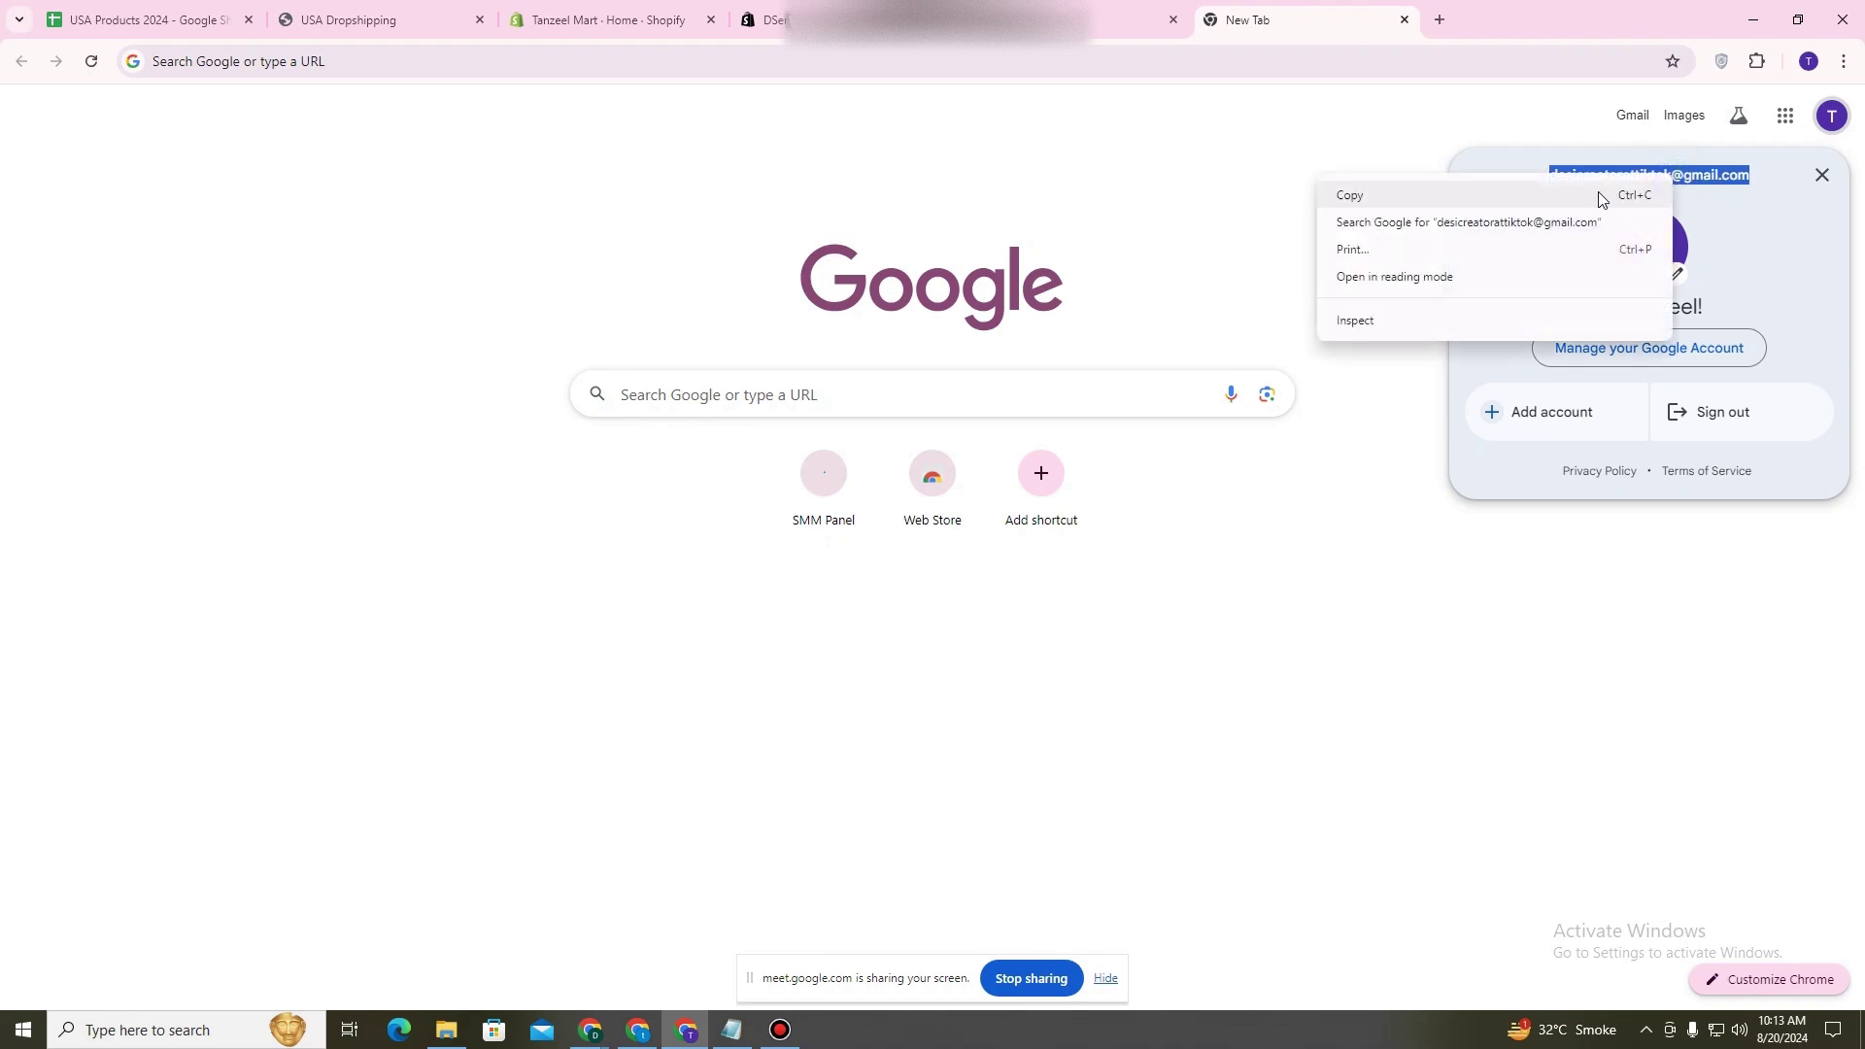
left_click(1598, 191)
left_click(1059, 20)
left_click(1068, 357)
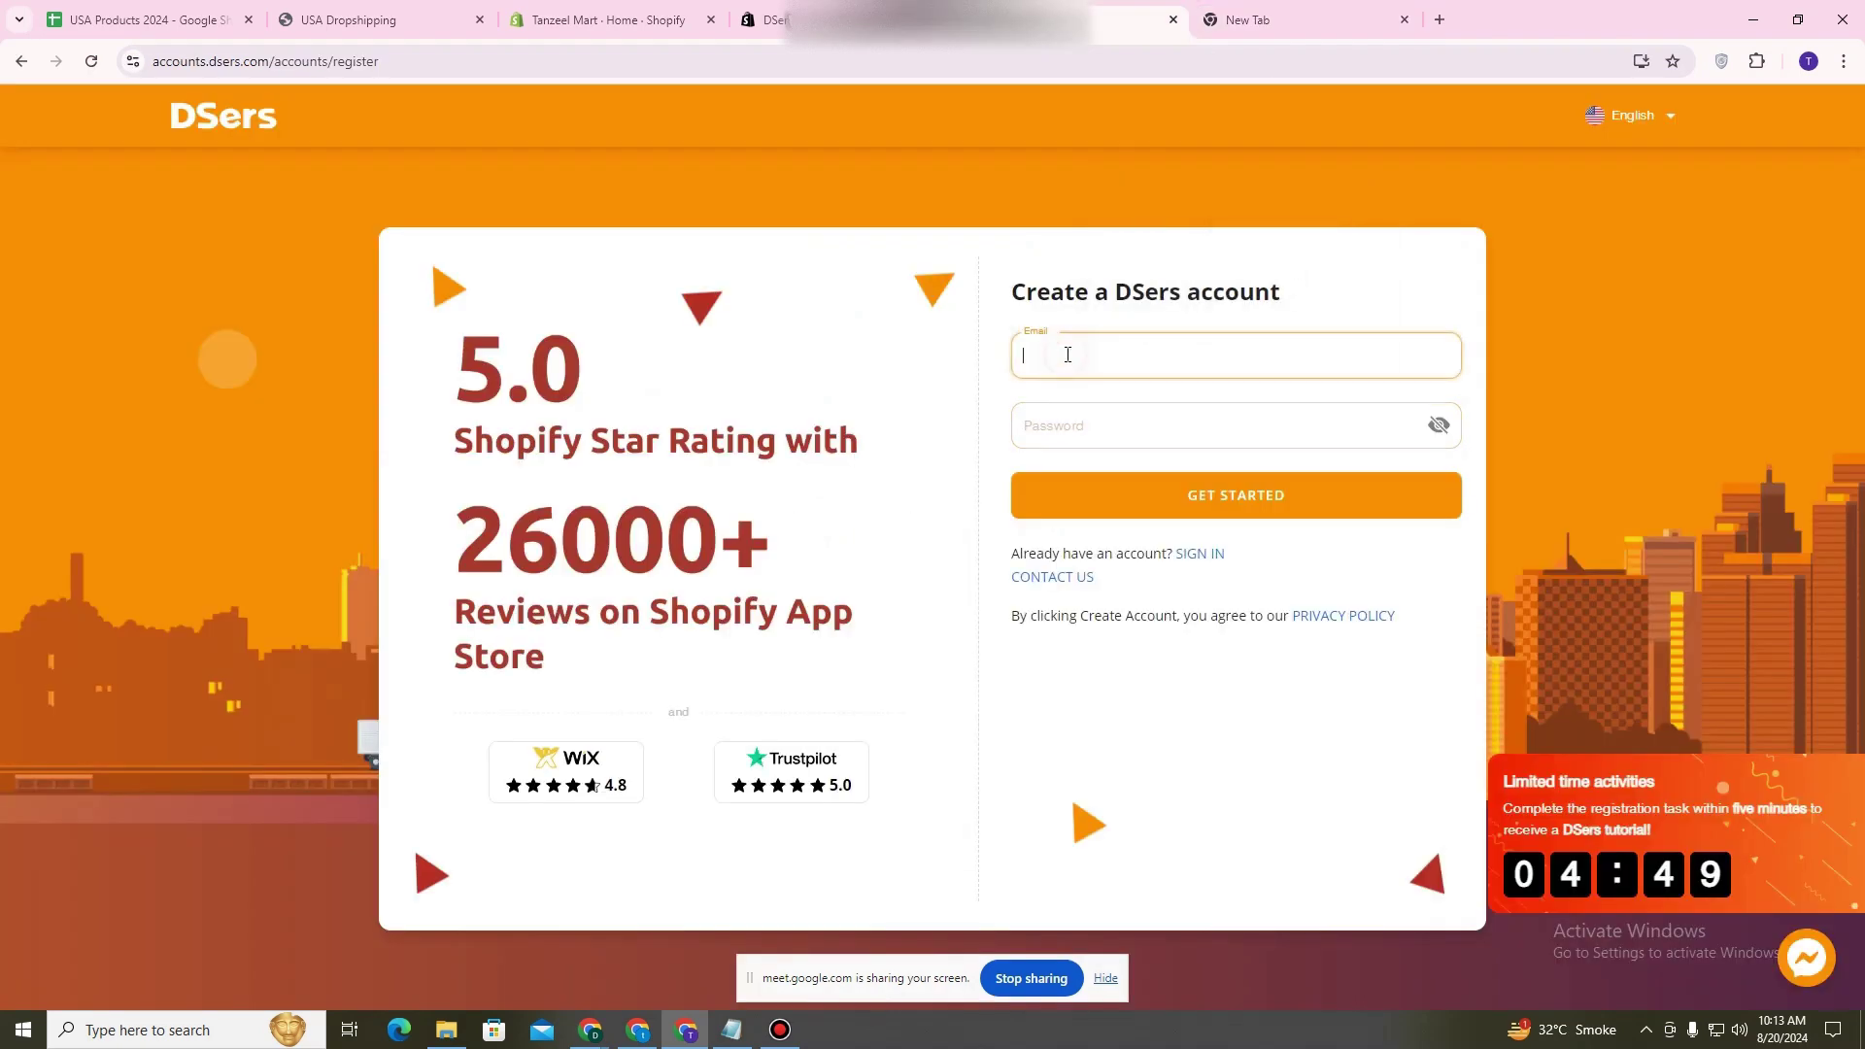
key("ctrl+v")
Step: Enter a password meeting every rule and submit the DSers registration
left_click(1142, 422)
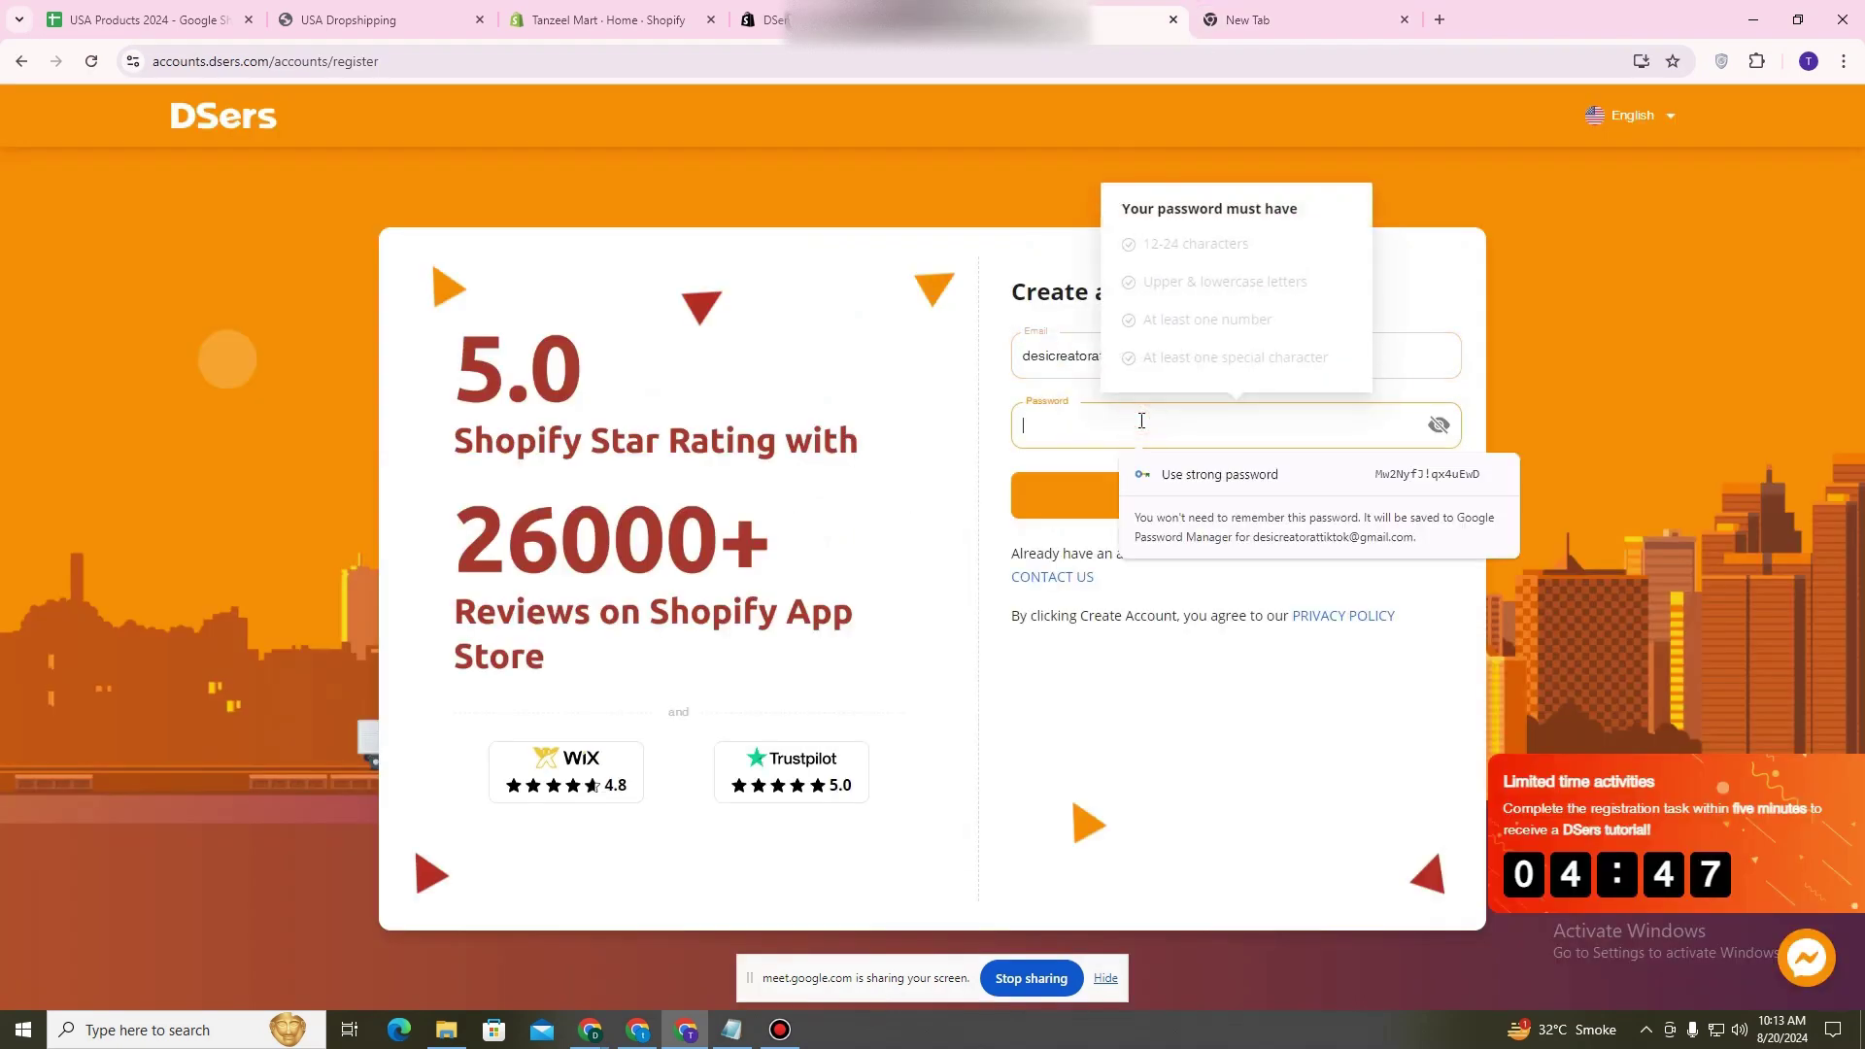
left_click(1088, 431)
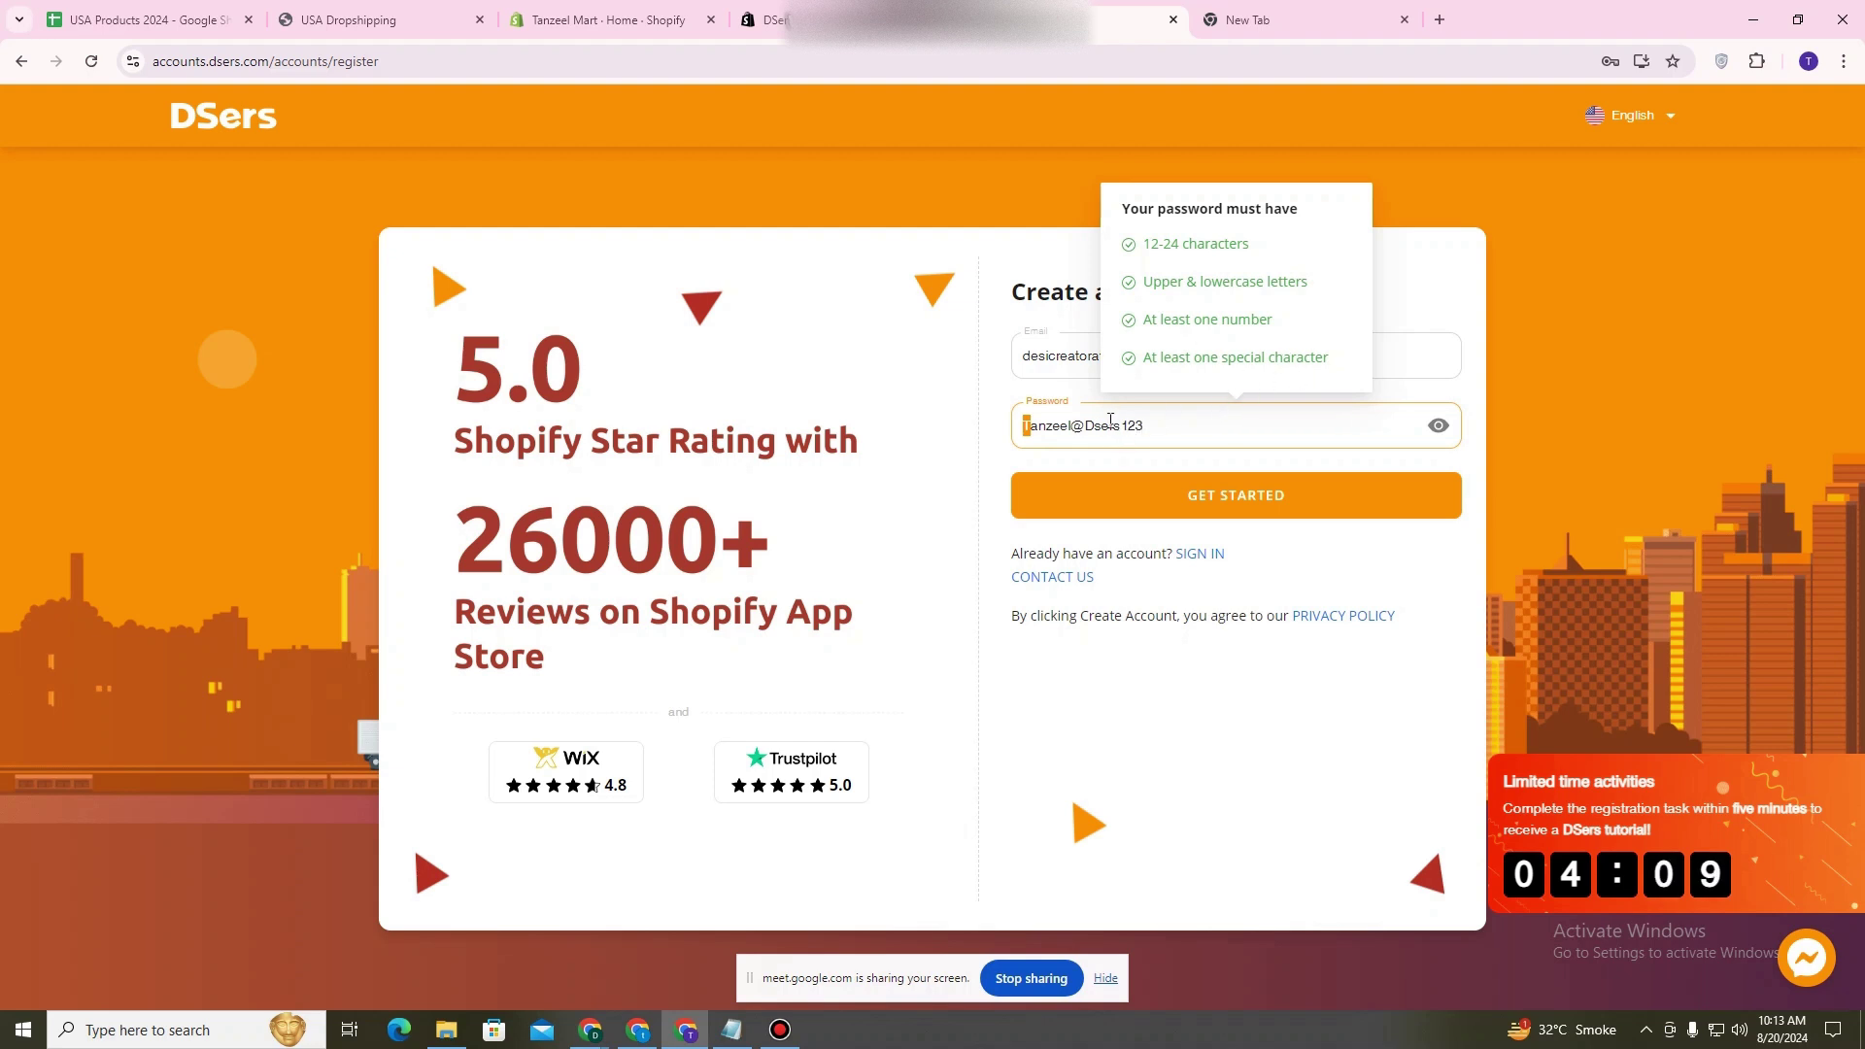
left_click(1076, 426)
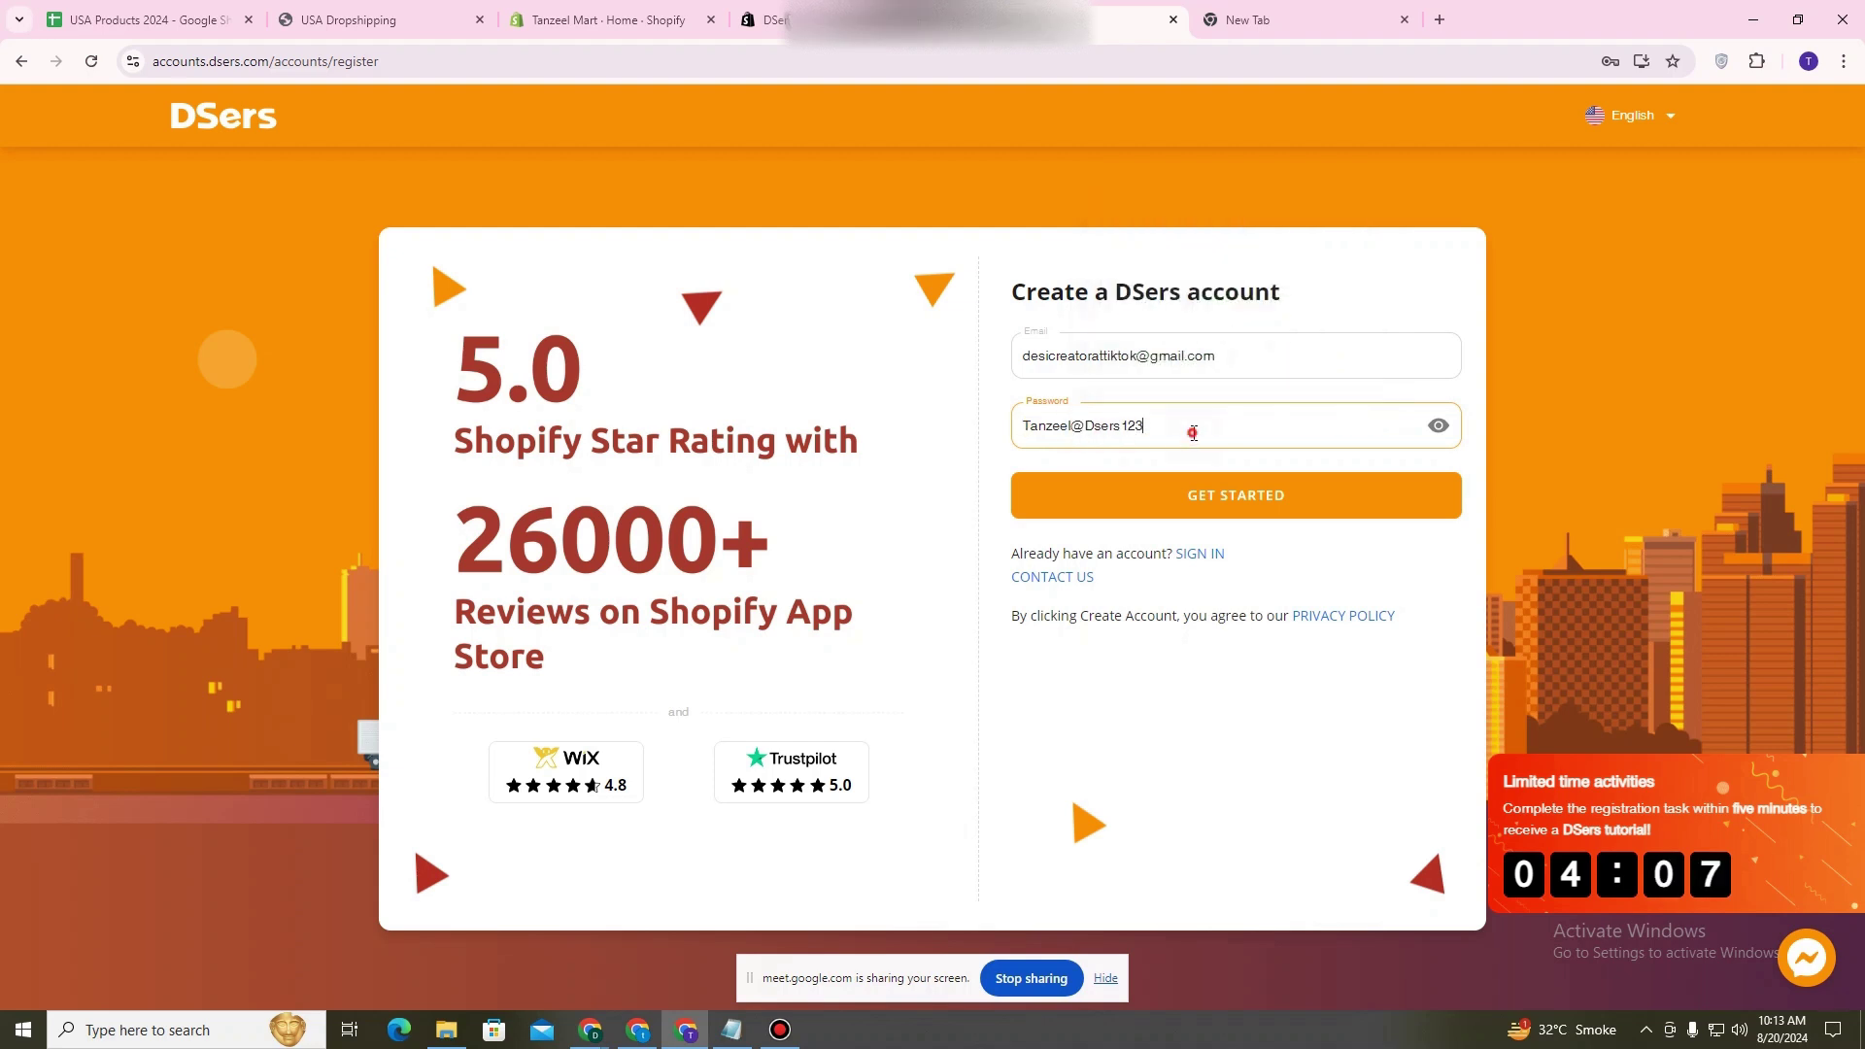
left_click(1194, 433)
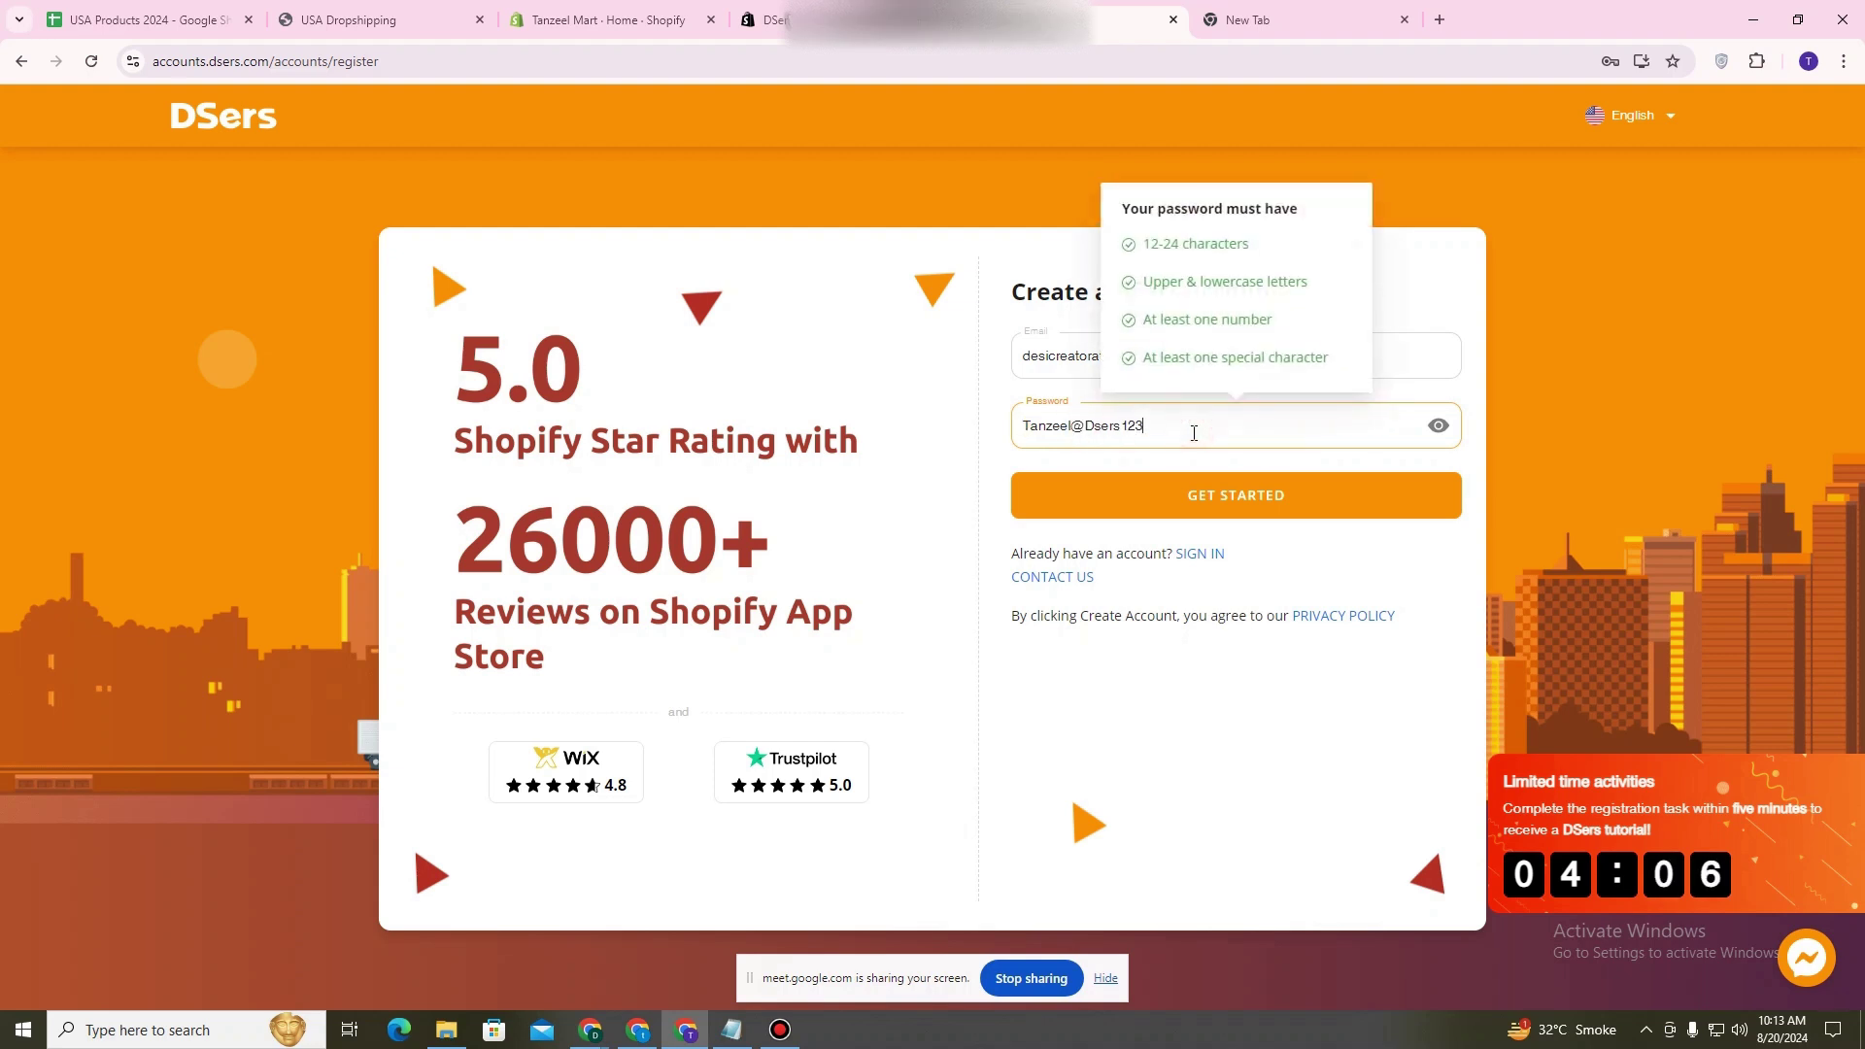
left_click(1153, 461)
left_click(1195, 498)
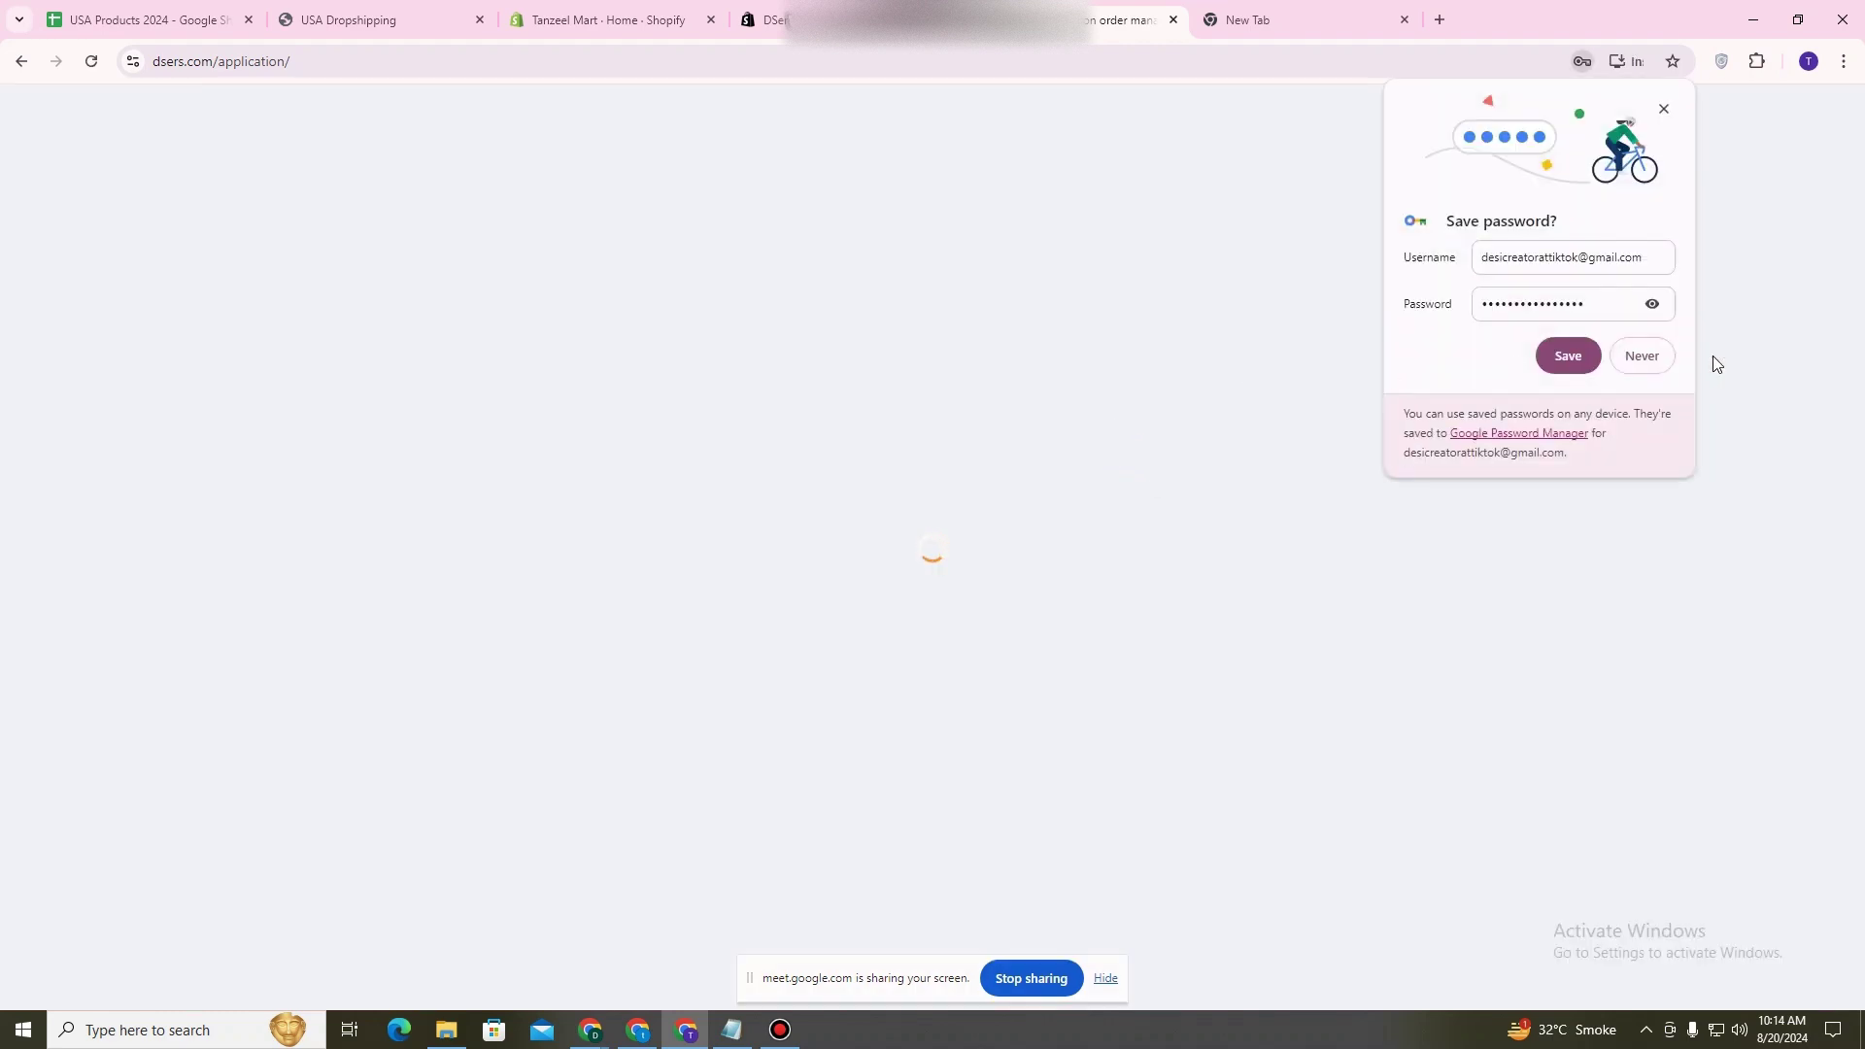
Step: Save the new DSers password in Chrome's prompt
left_click(1565, 353)
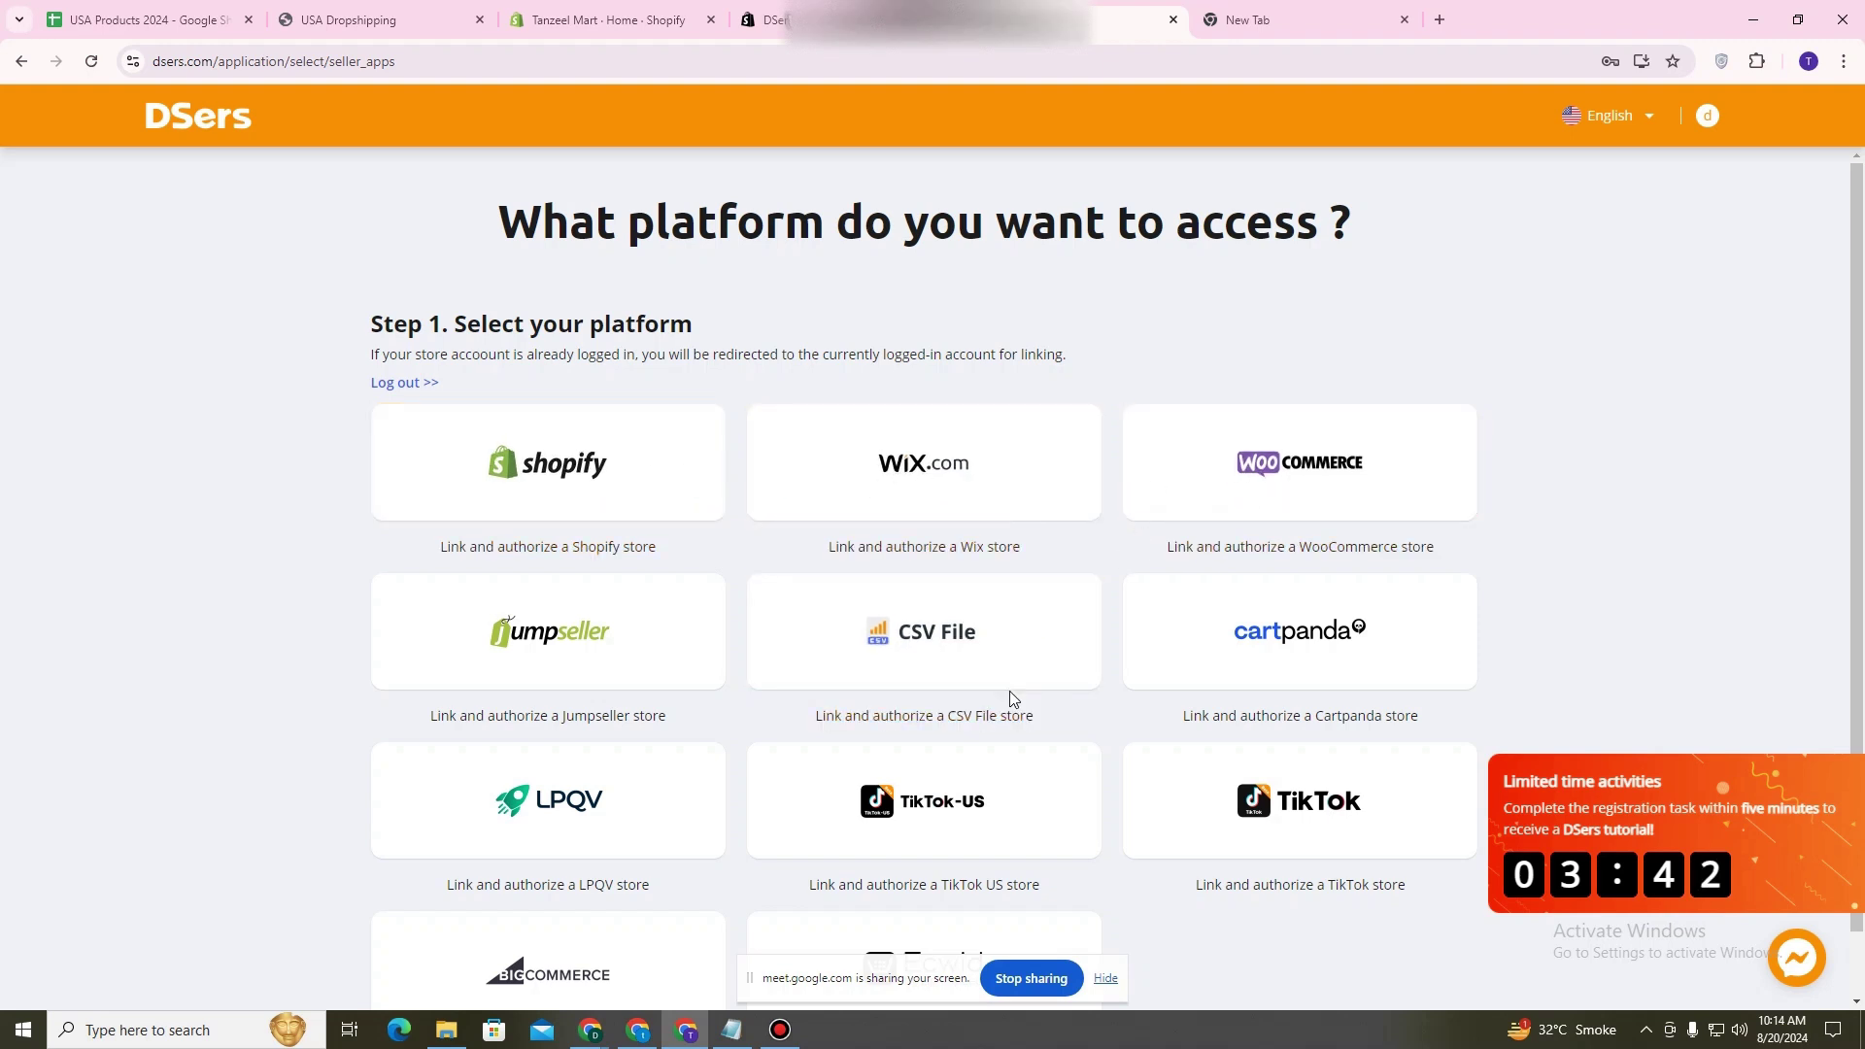
scroll(1012, 689, "down", 1)
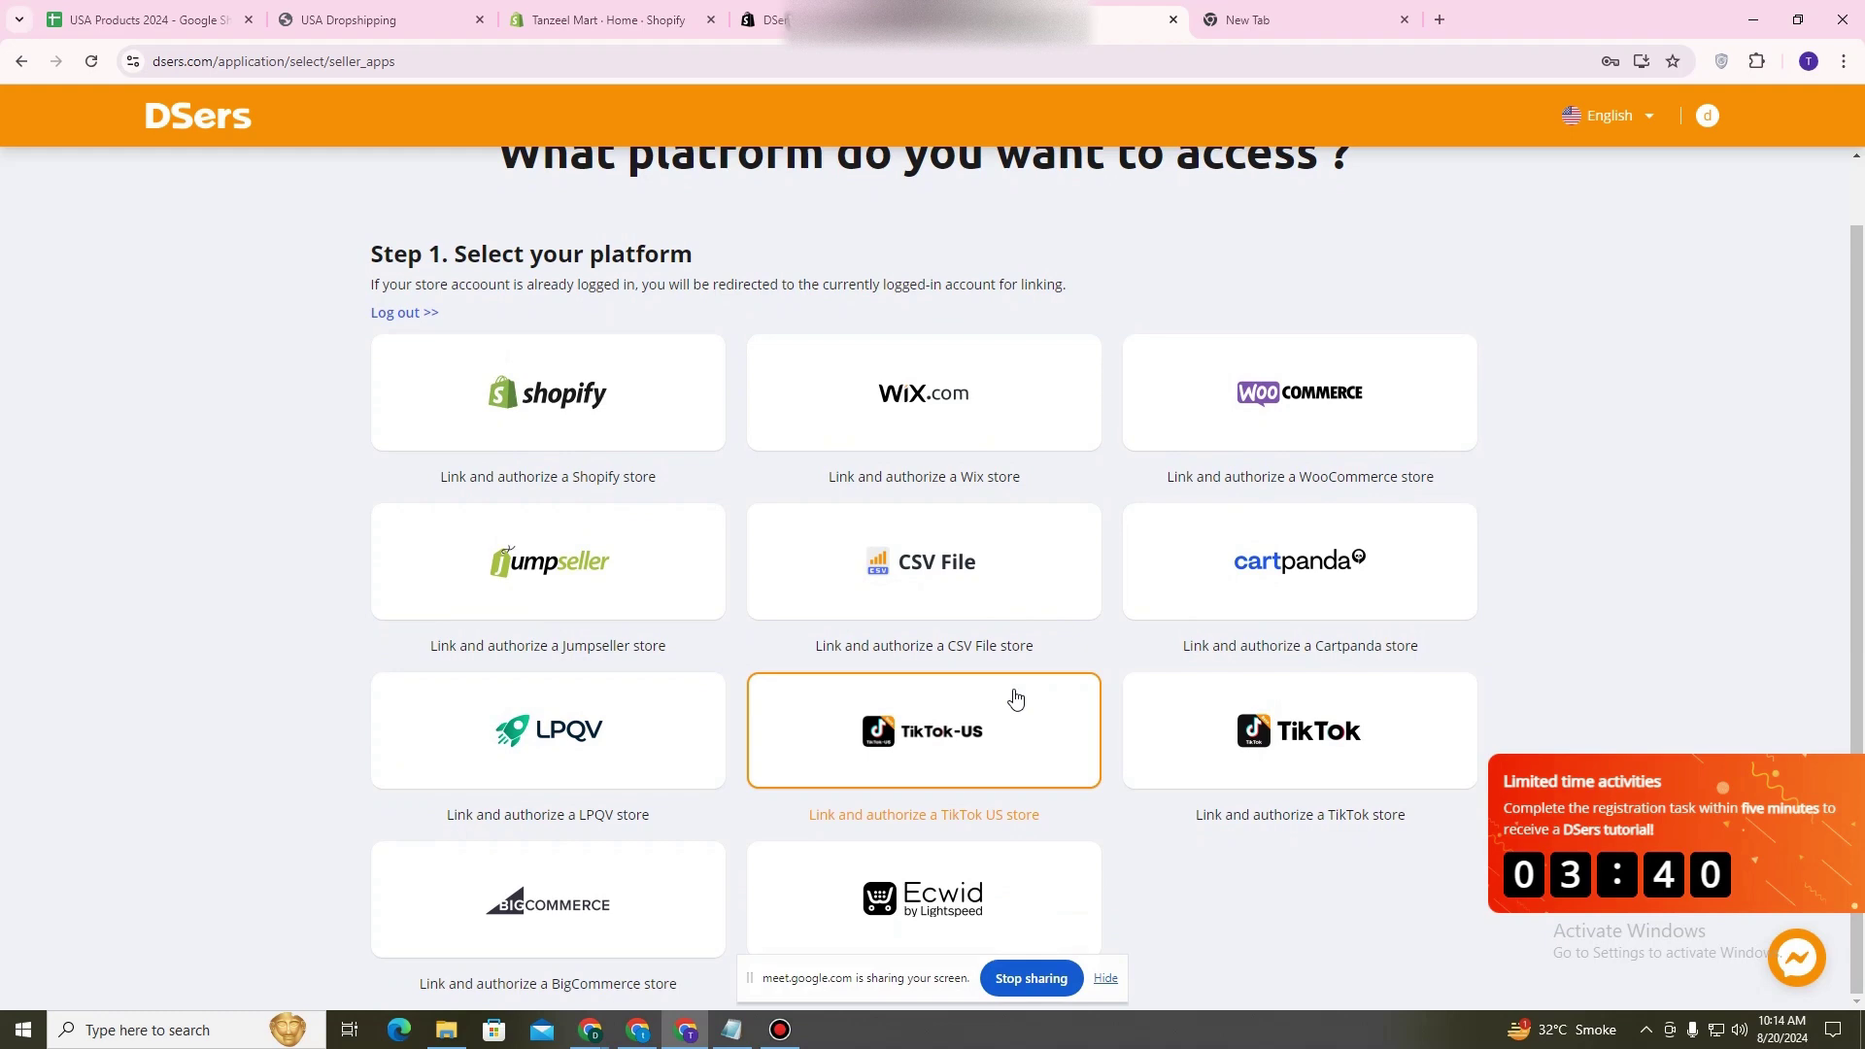
scroll(1015, 699, "up", 1)
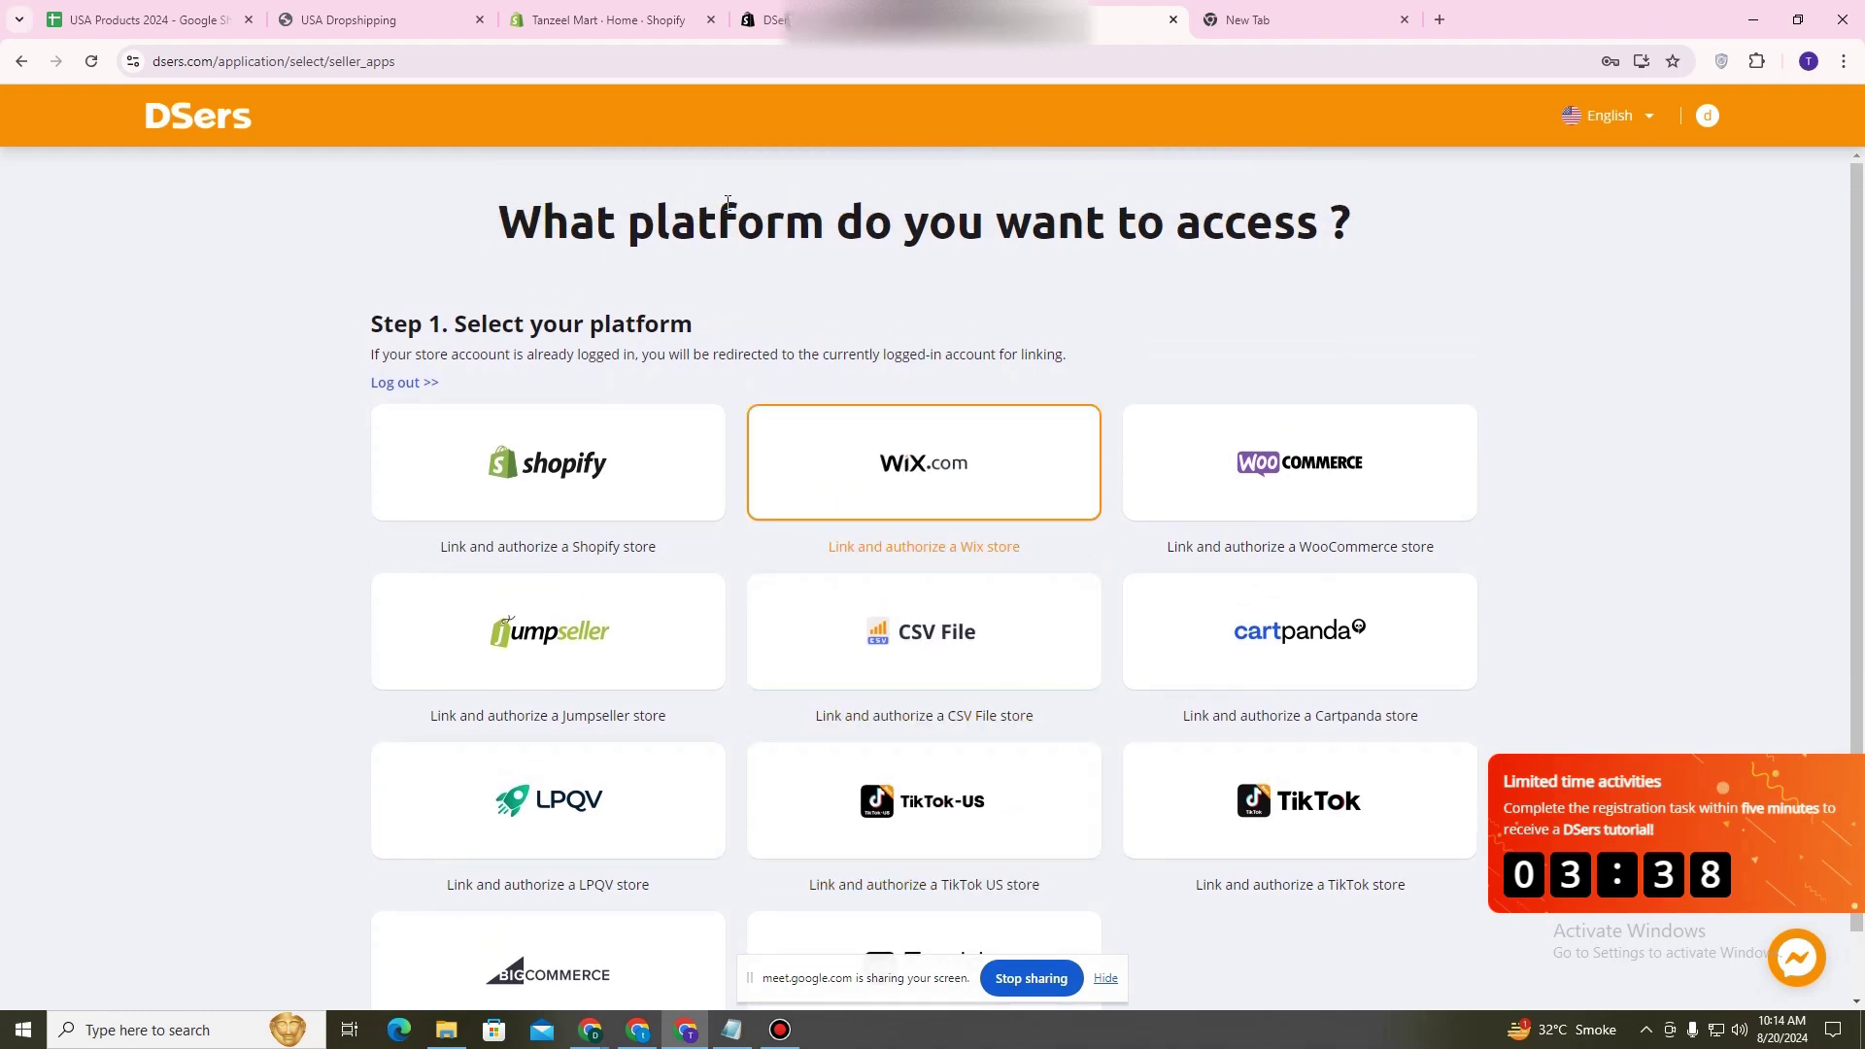
Step: Close Shopify's Picked for you dialog and return to the DSers platform selection page
left_click(600, 8)
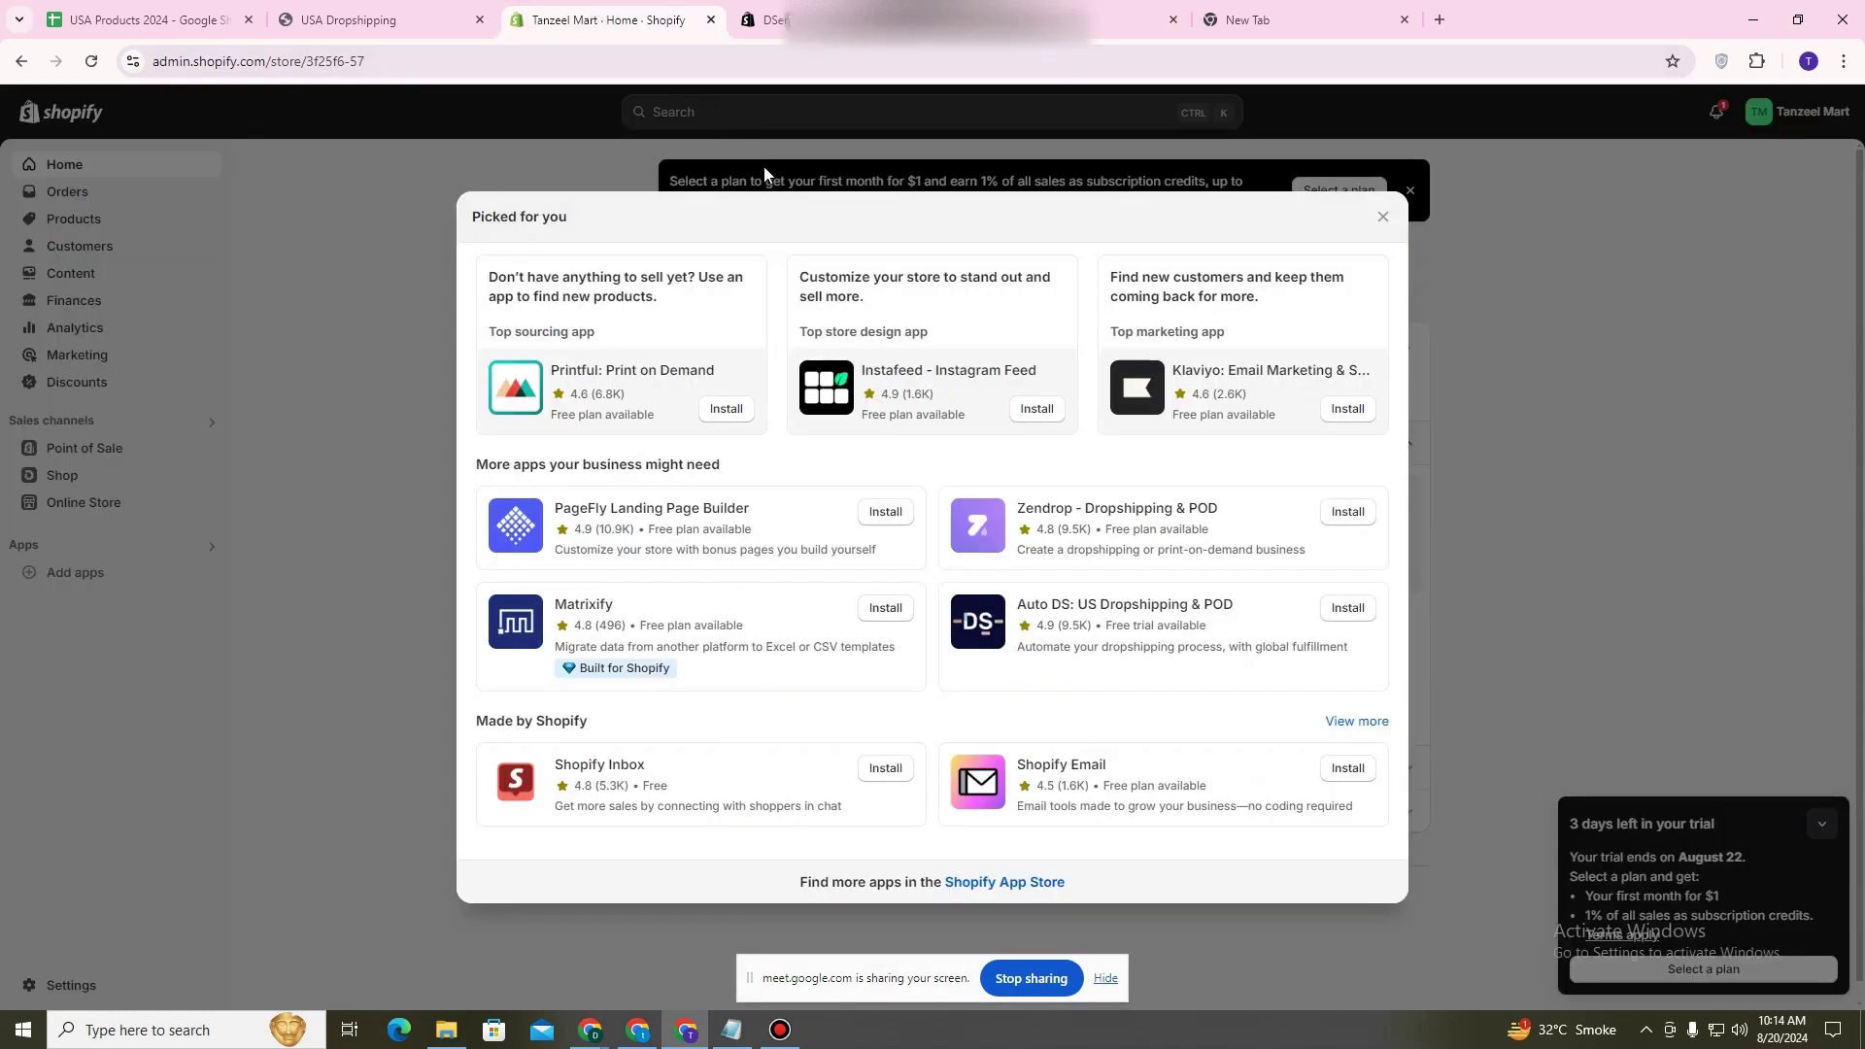
left_click(1383, 216)
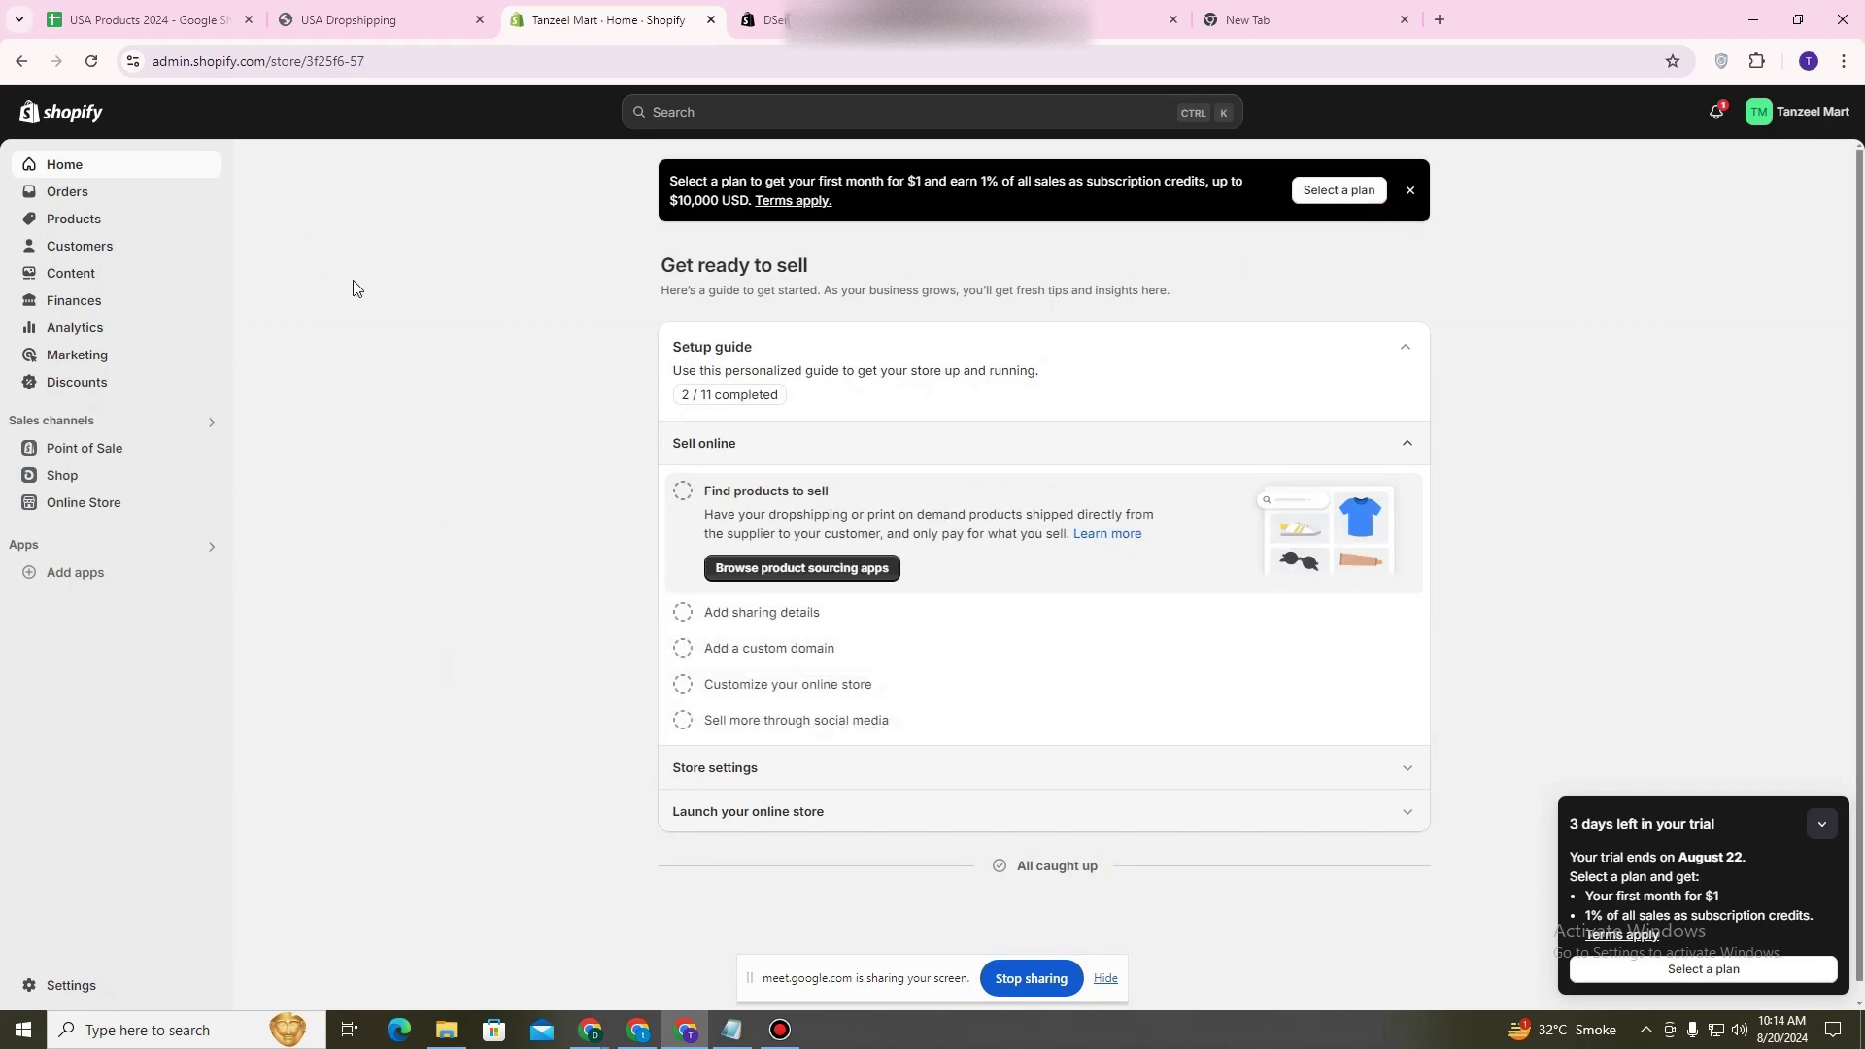
left_click(767, 20)
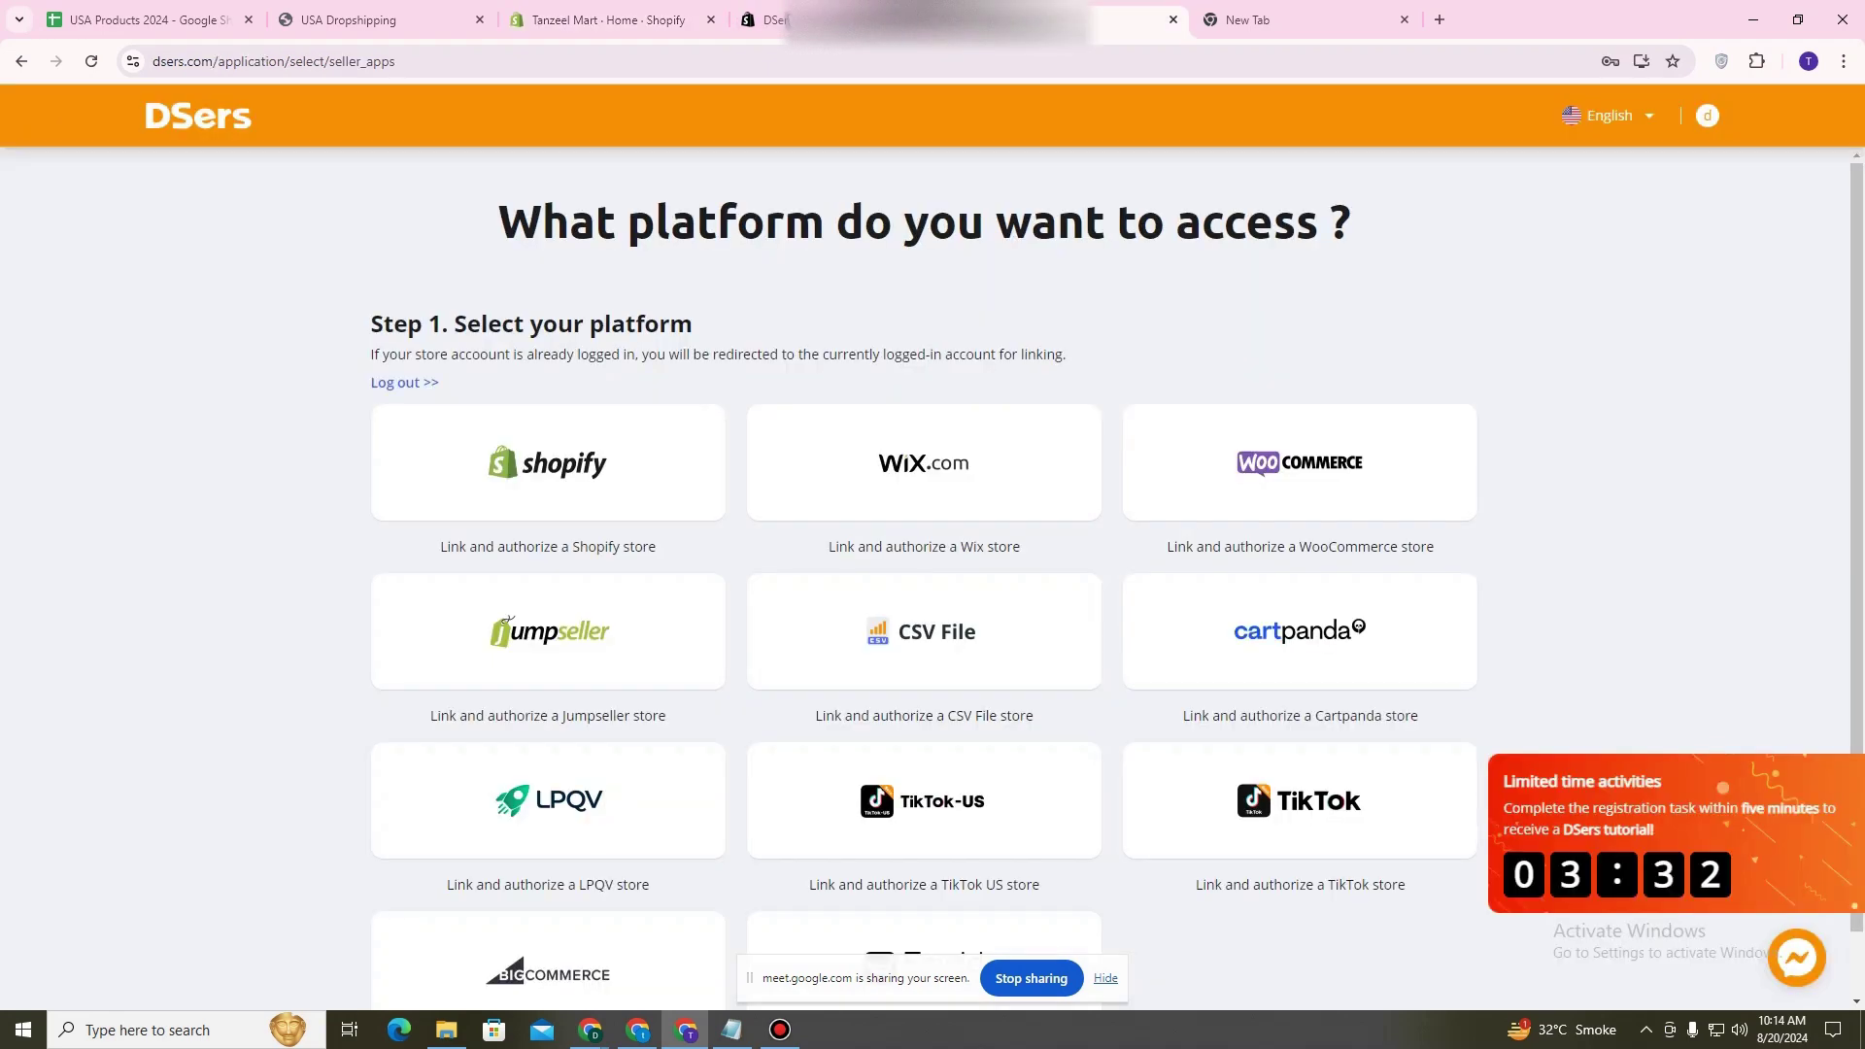
Step: Choose Shopify as the DSers platform, confirm installing on the store, and refresh the DSers page
left_click(513, 470)
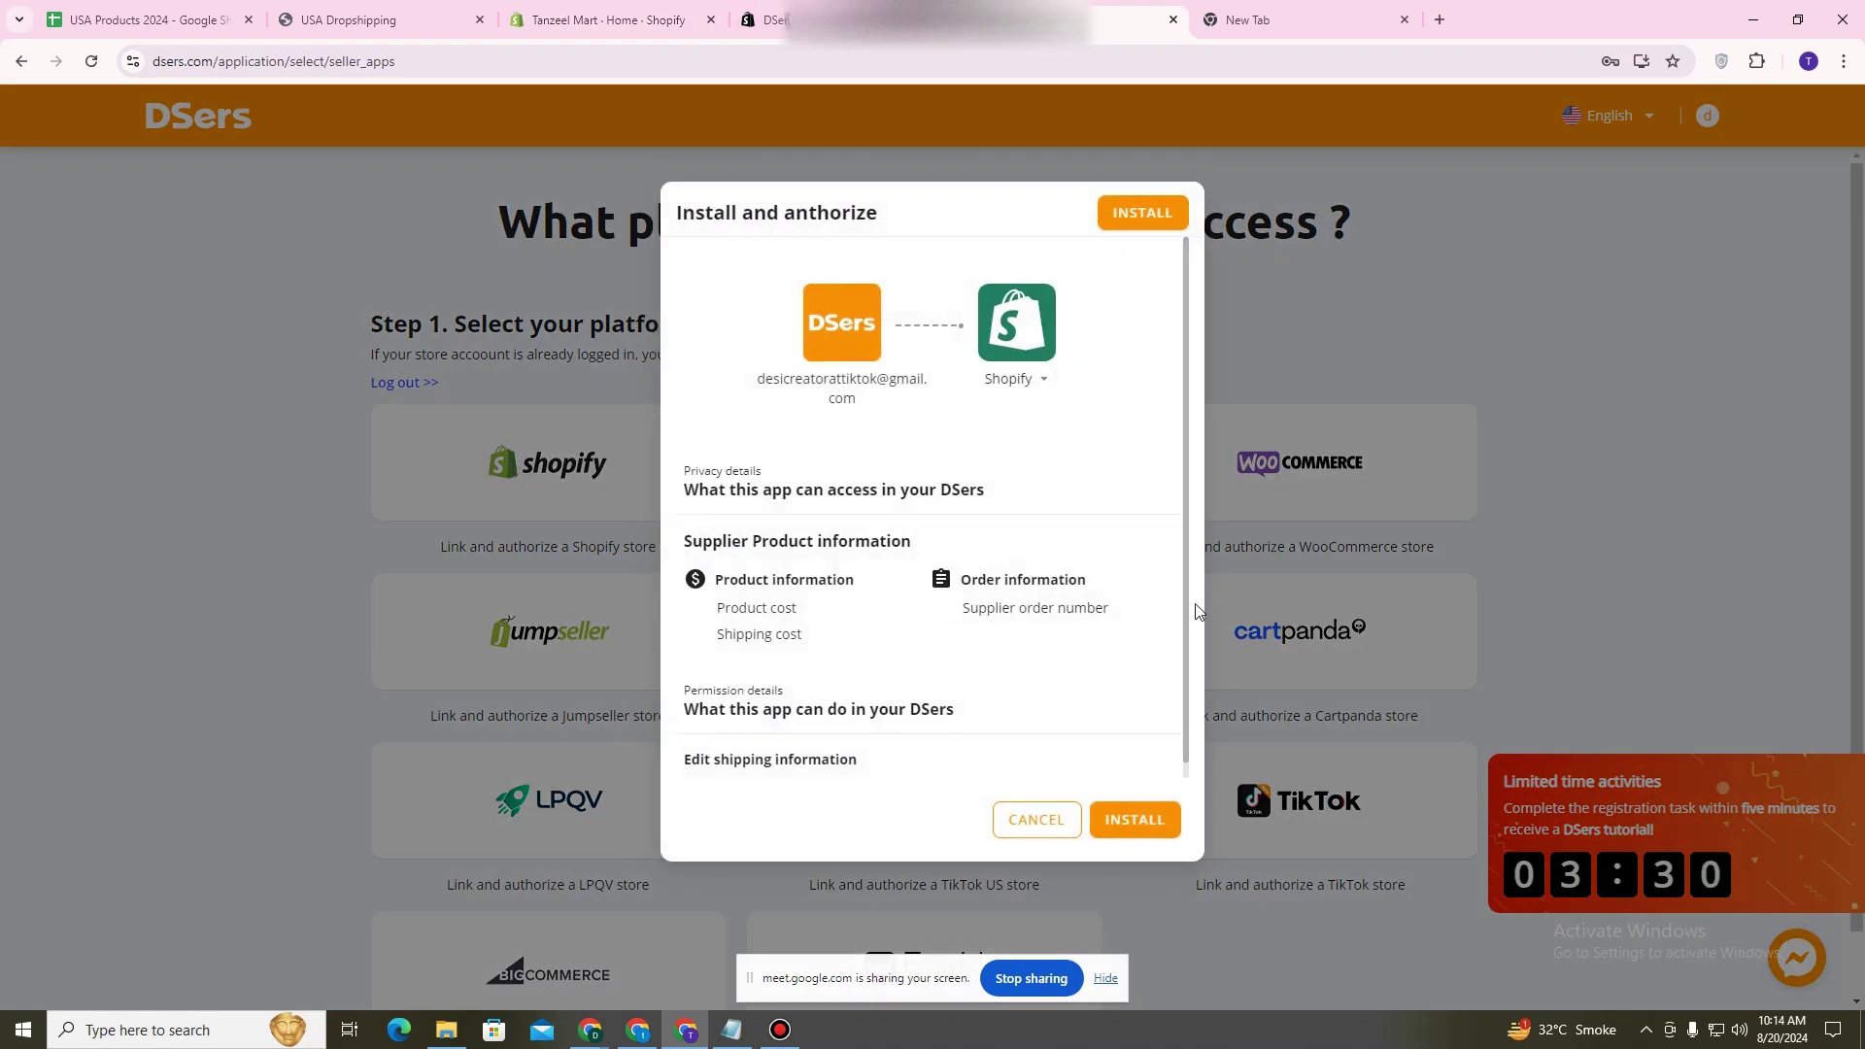
left_click(1135, 821)
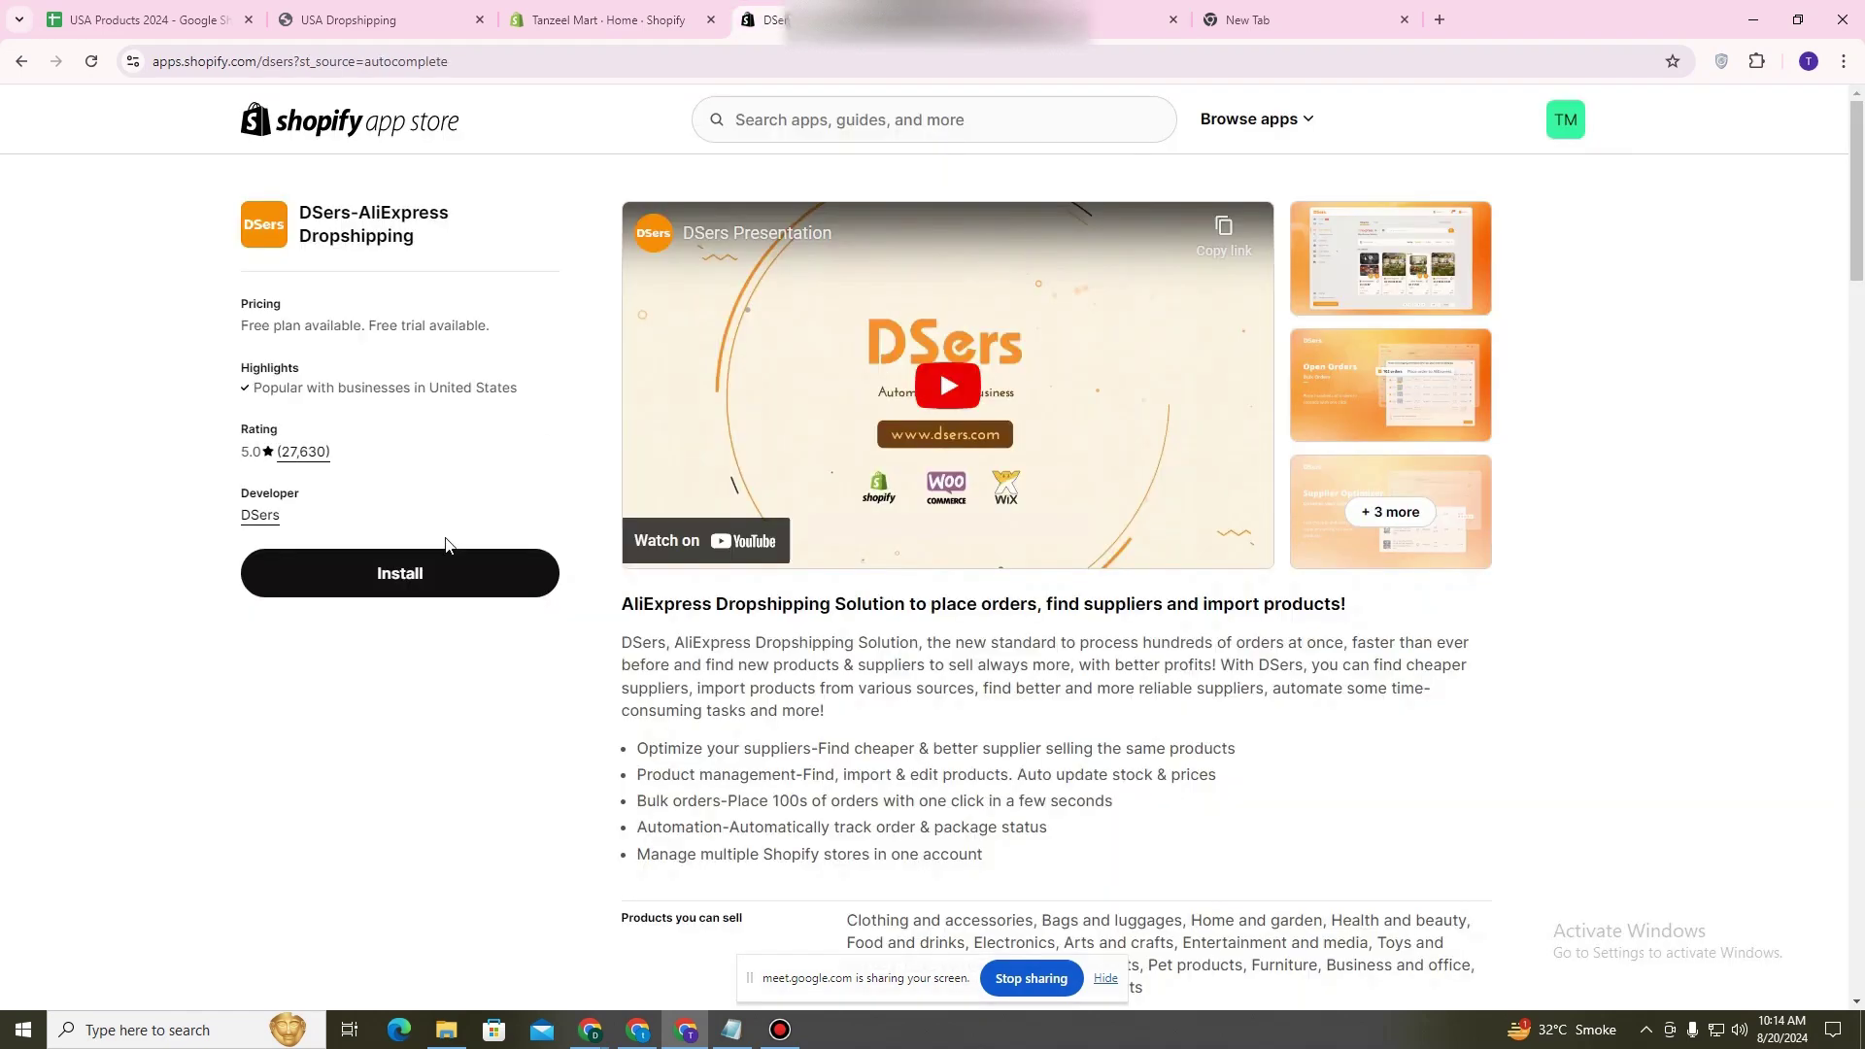
left_click(442, 564)
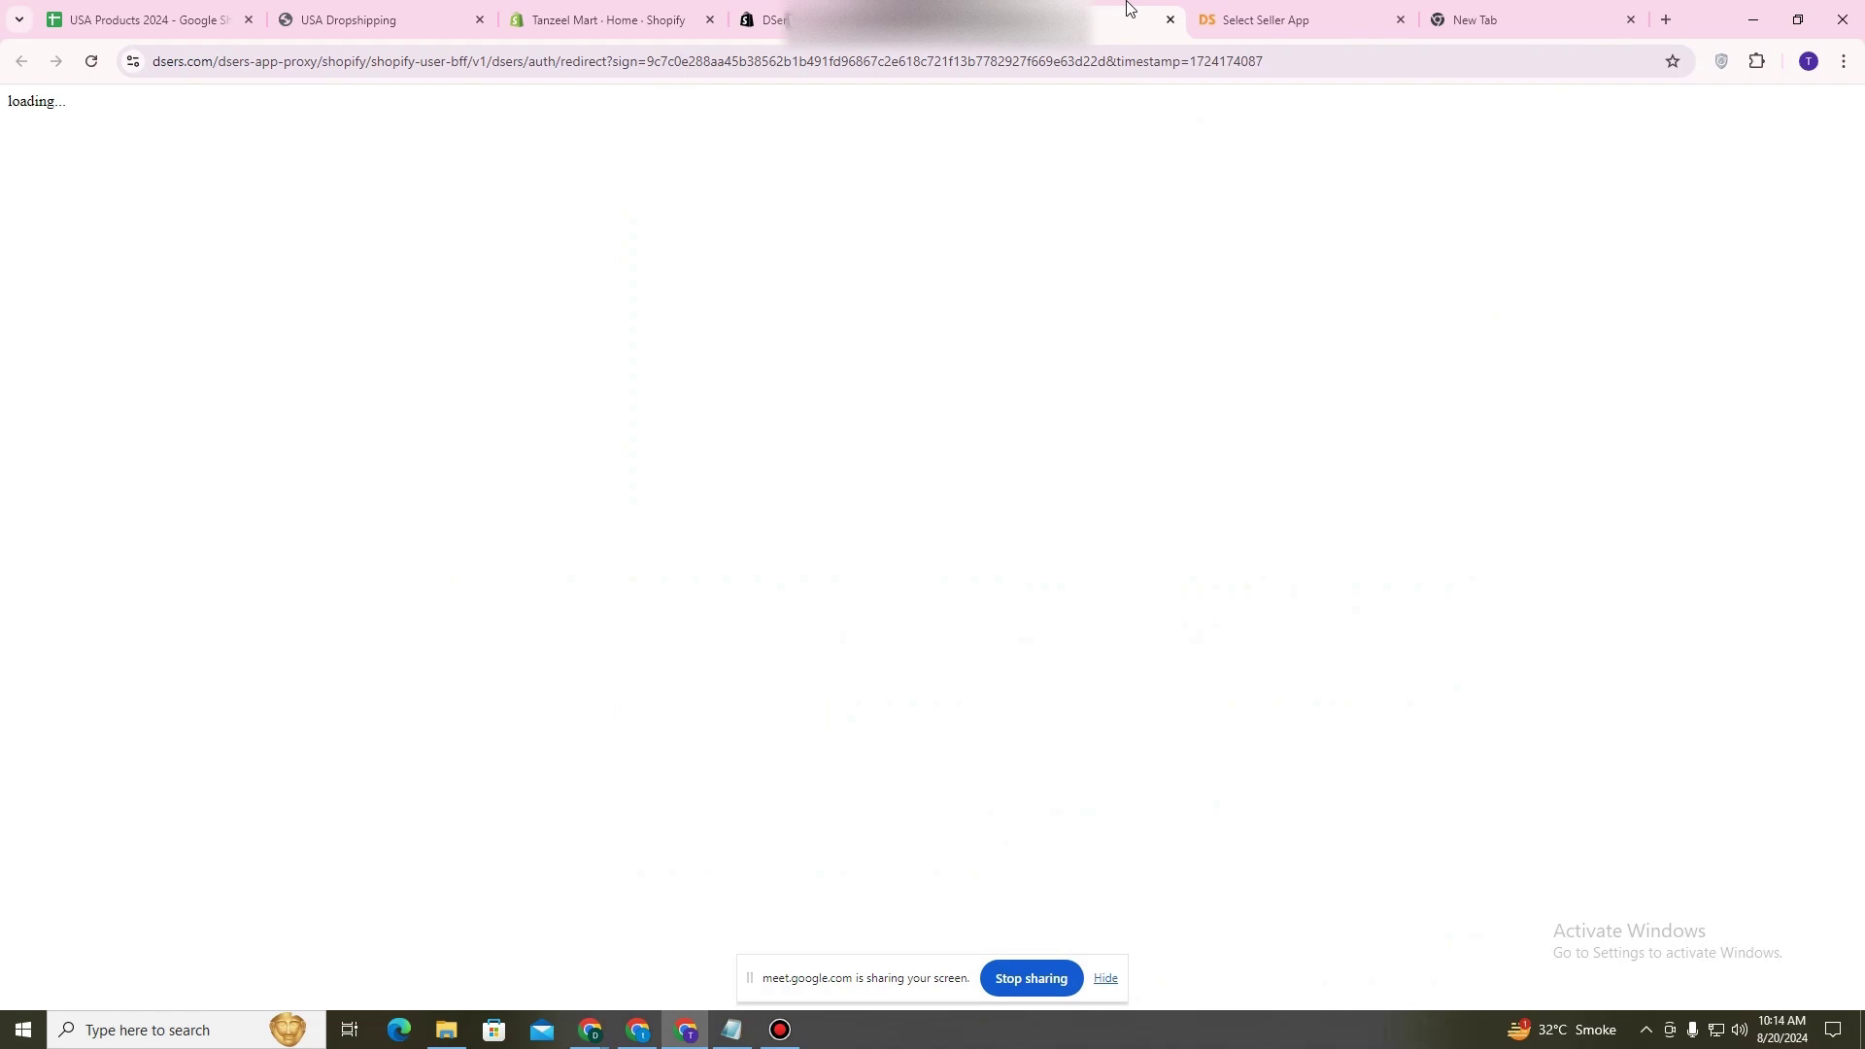
left_click(1277, 17)
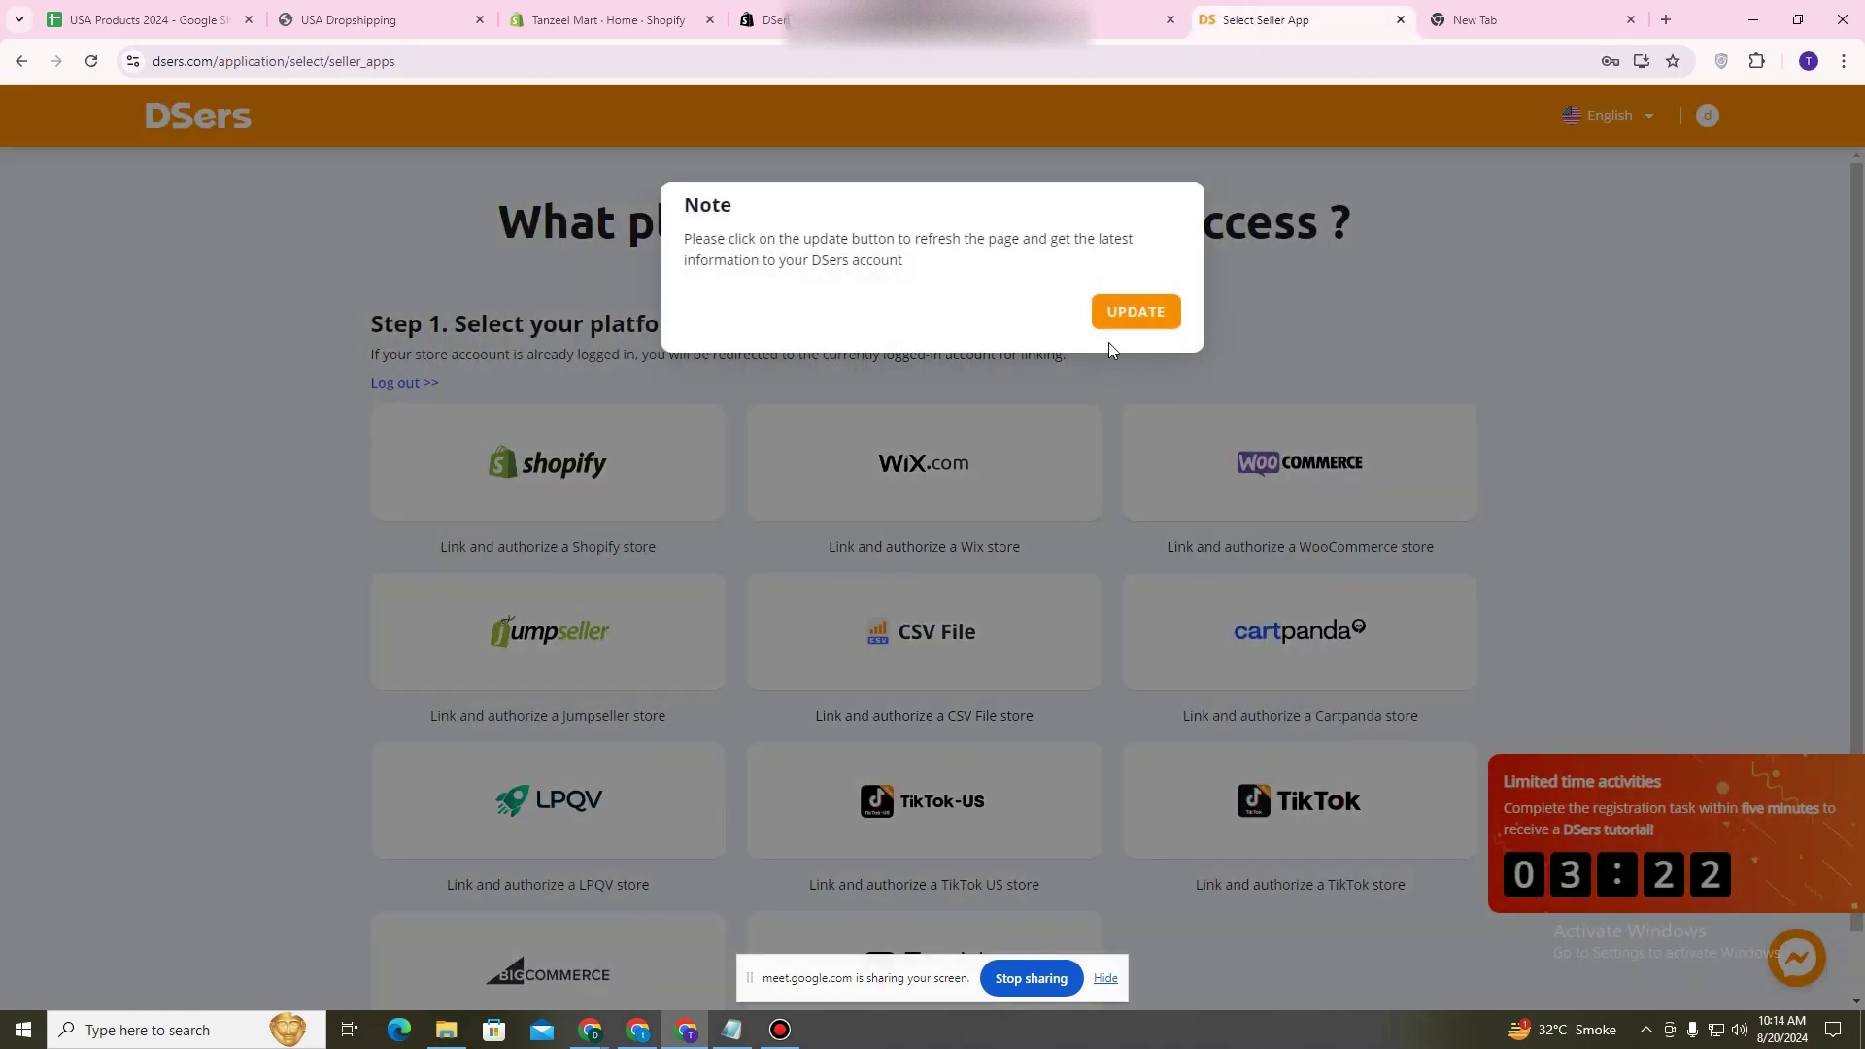
left_click(1099, 9)
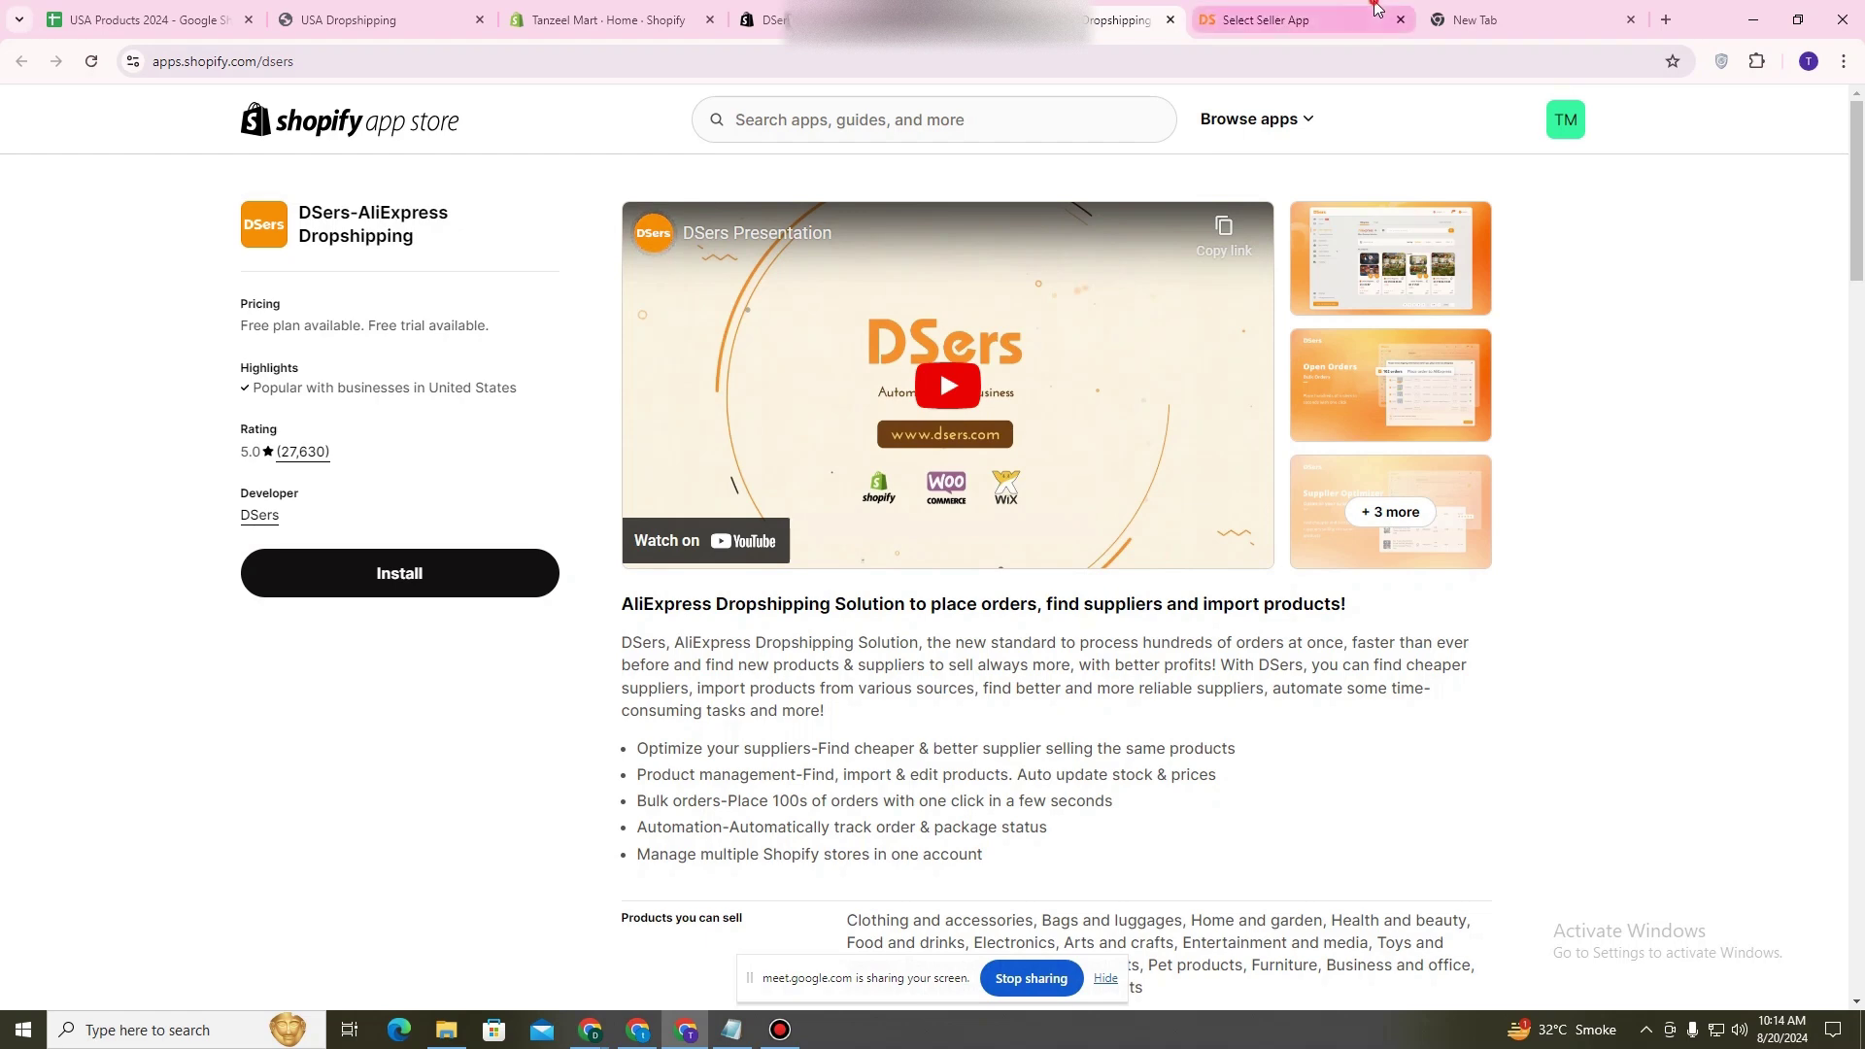
left_click(1272, 20)
left_click(1122, 319)
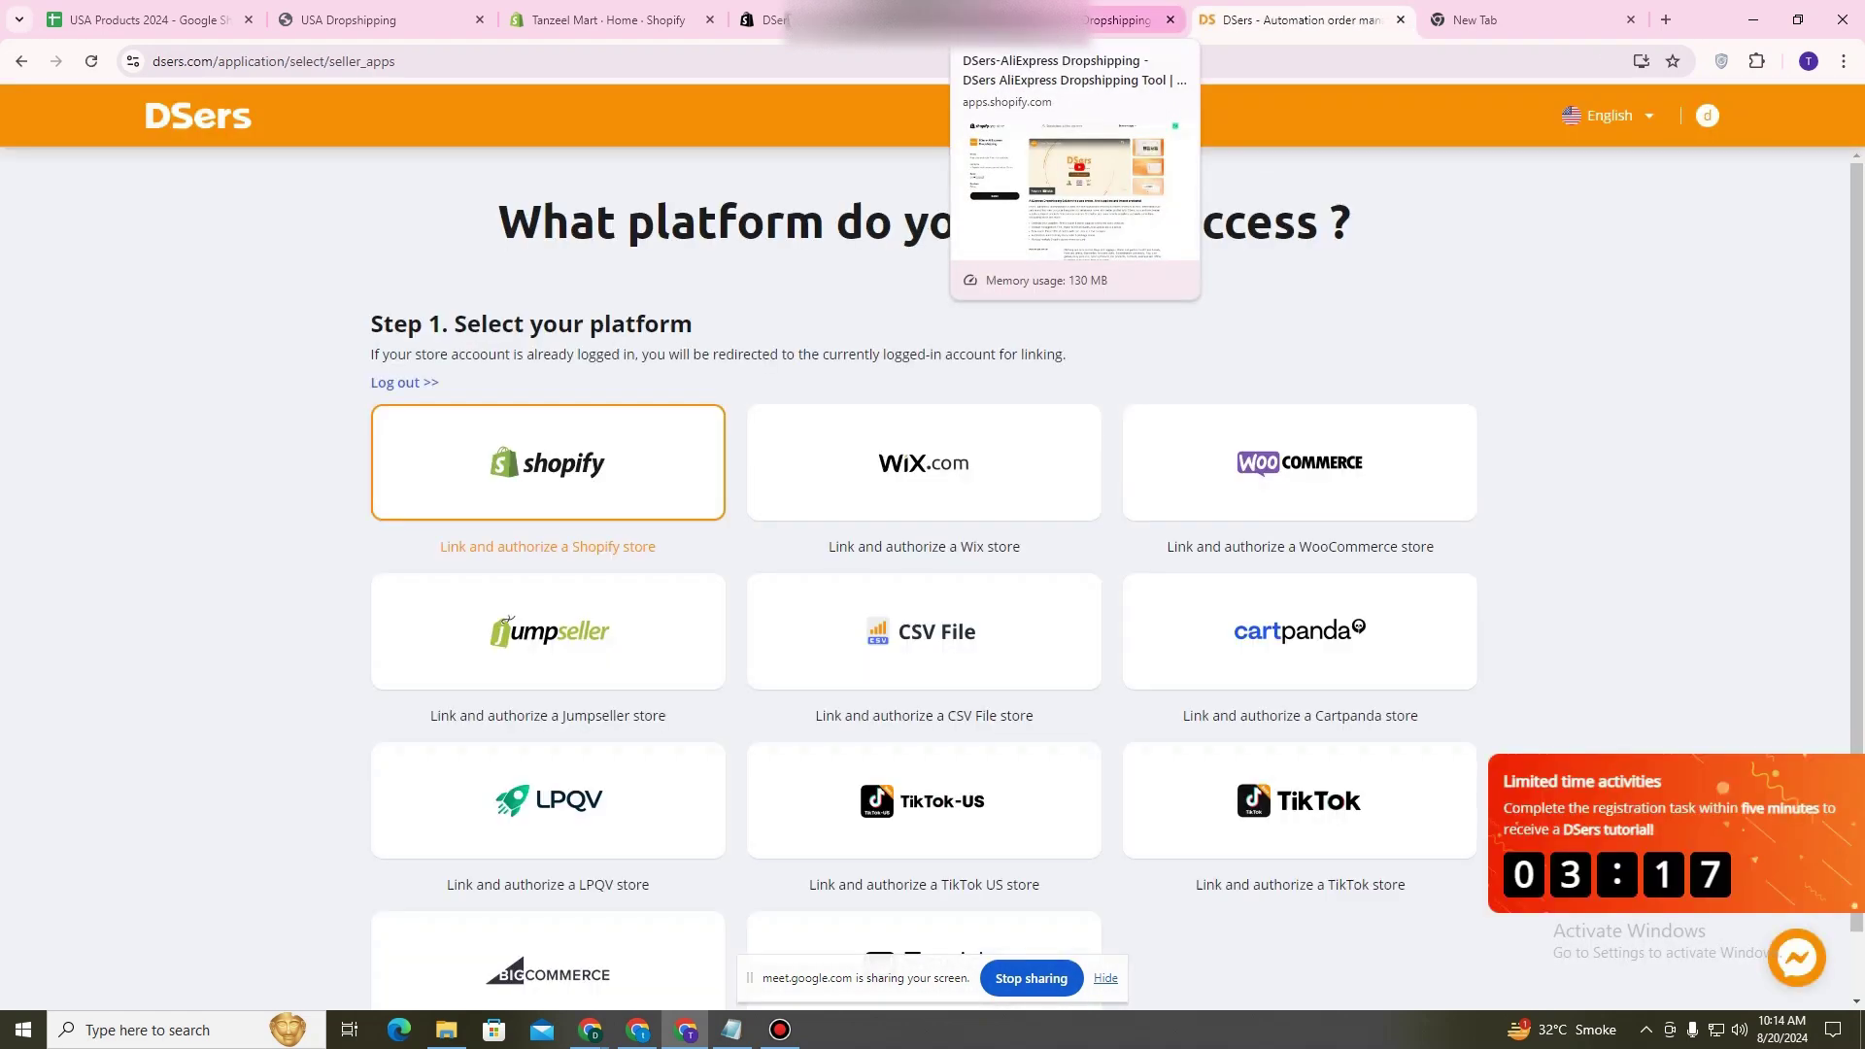
Step: Link Shopify again, close the extra DSers page, and install the DSers app from its listing
left_click(607, 507)
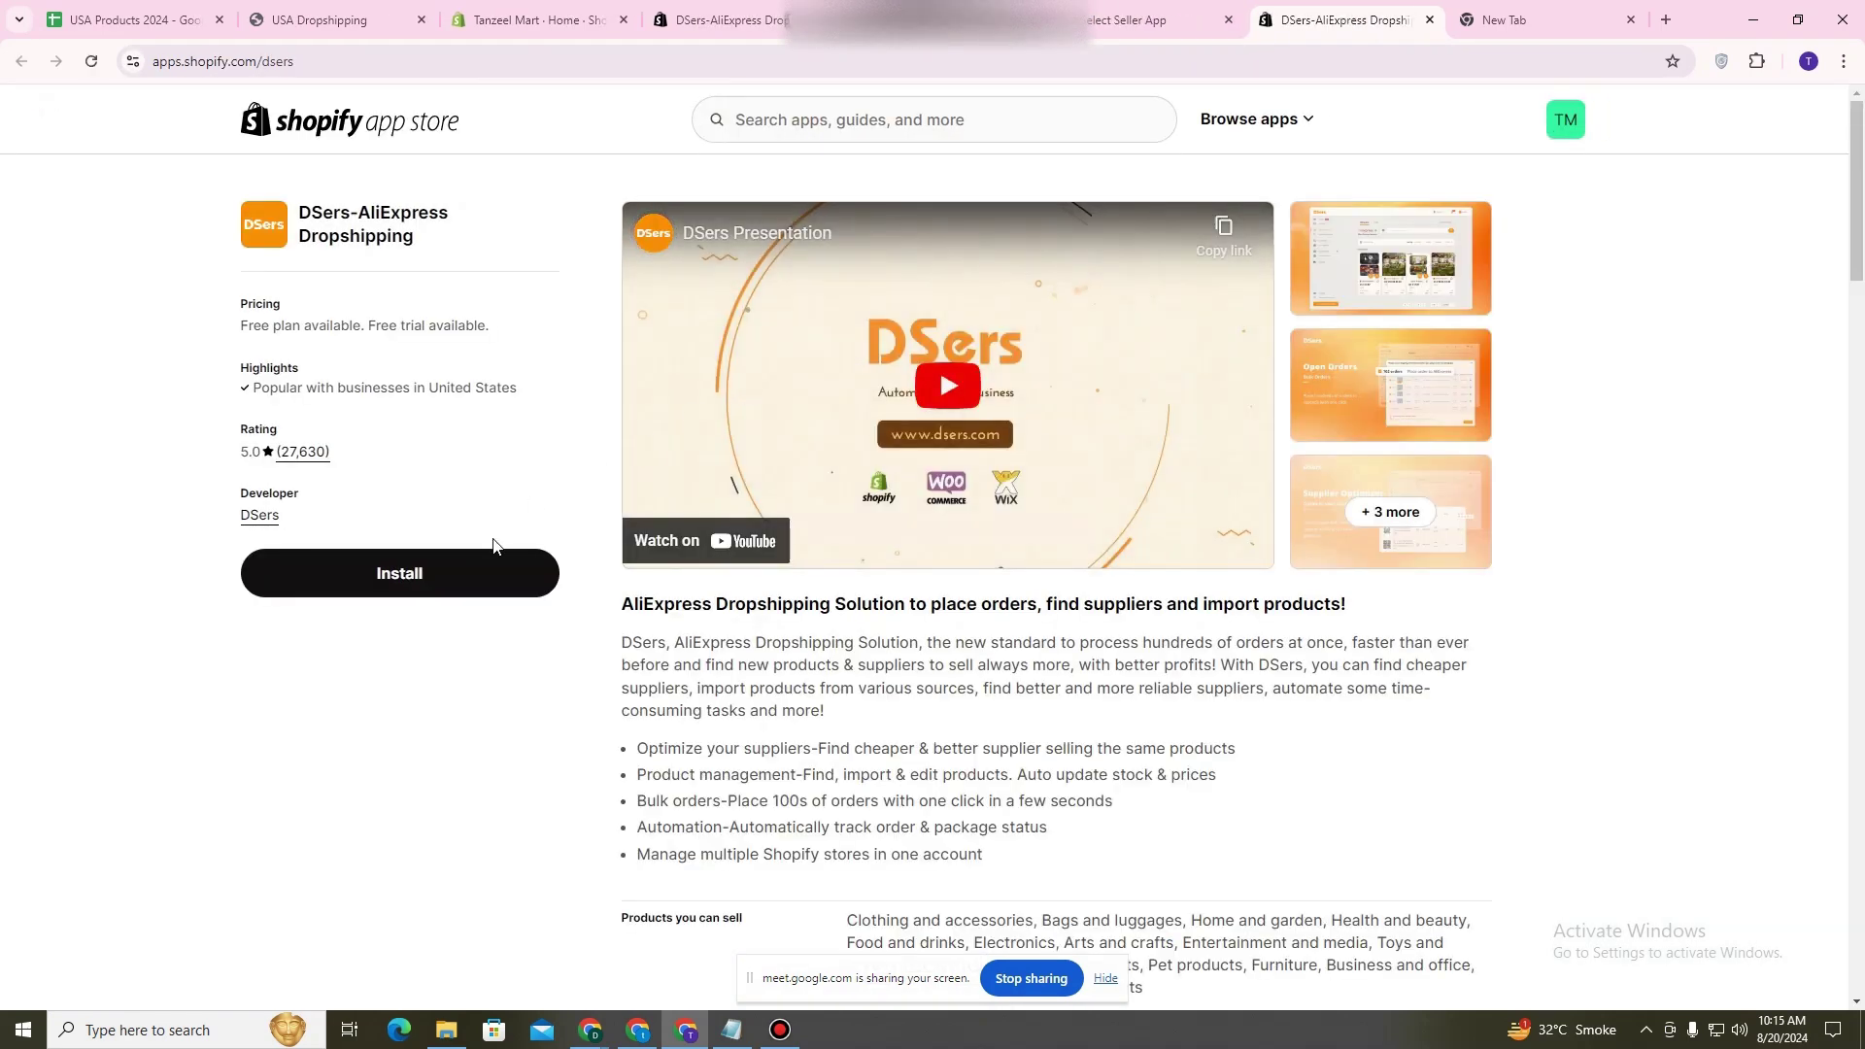
left_click(1215, 29)
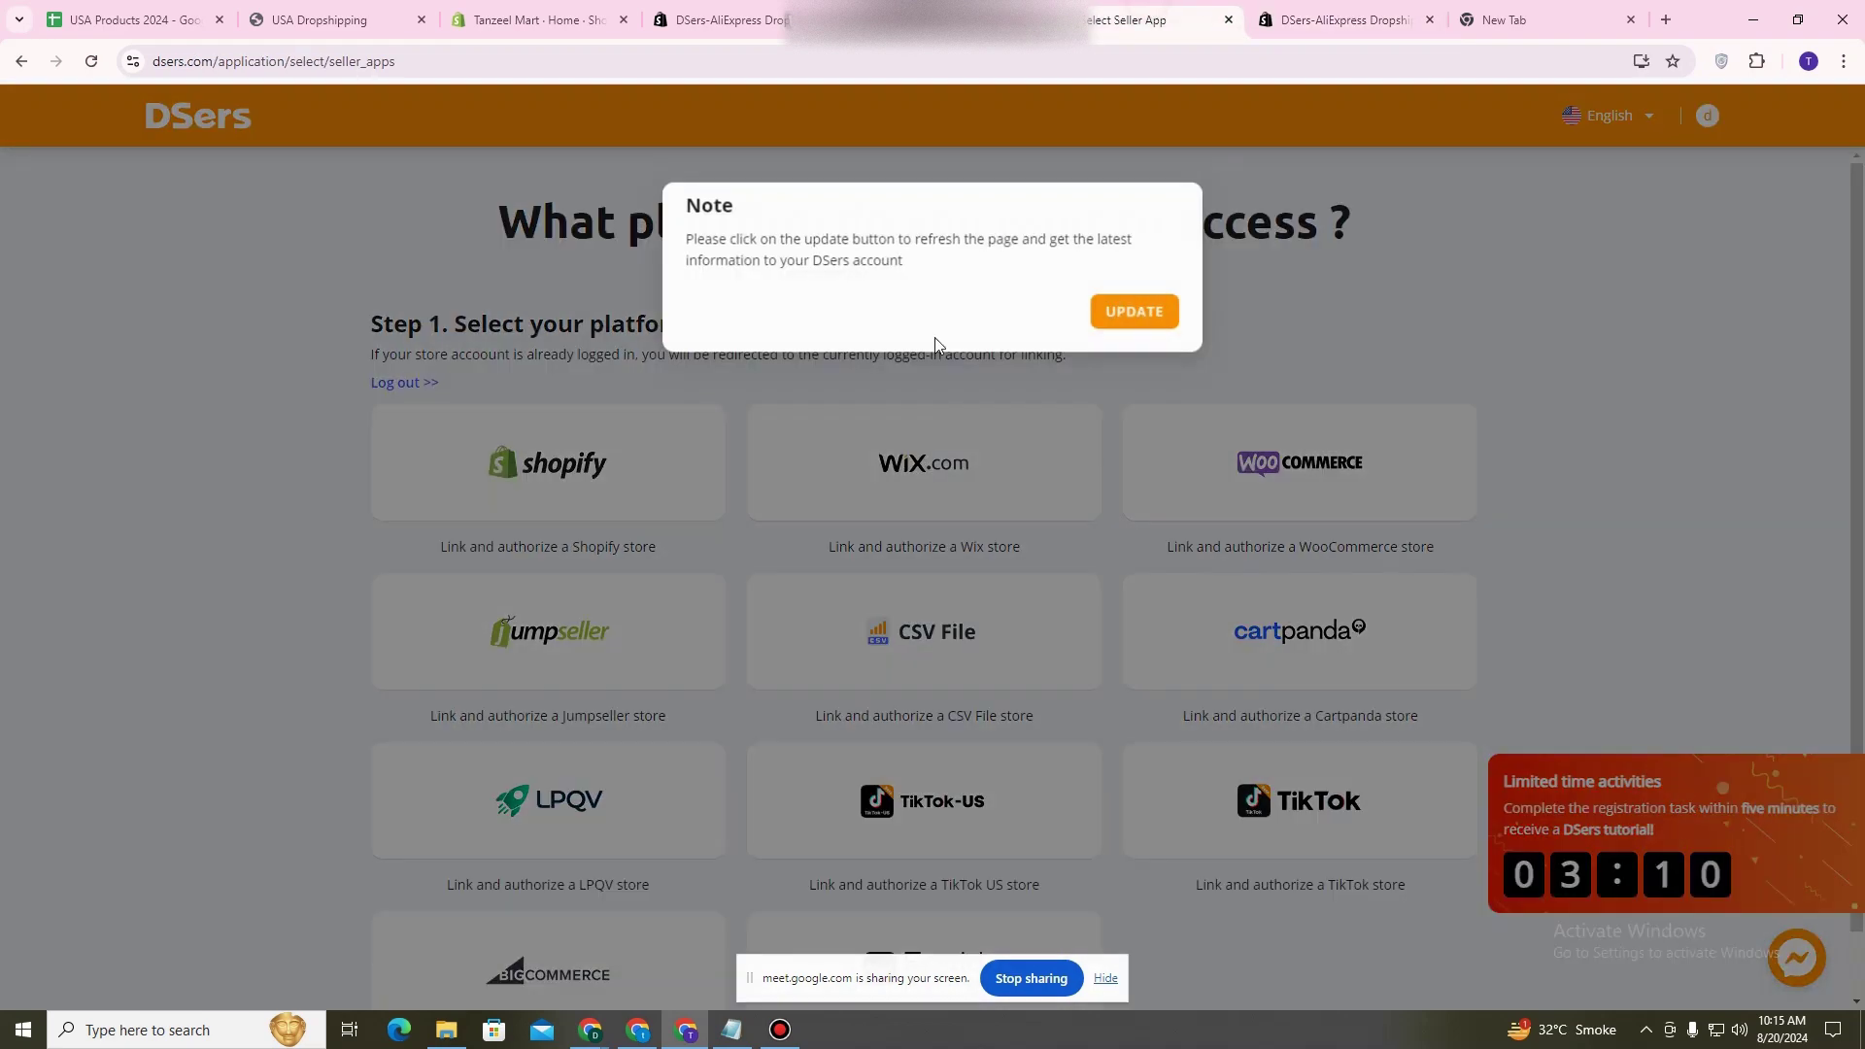
left_click(1228, 19)
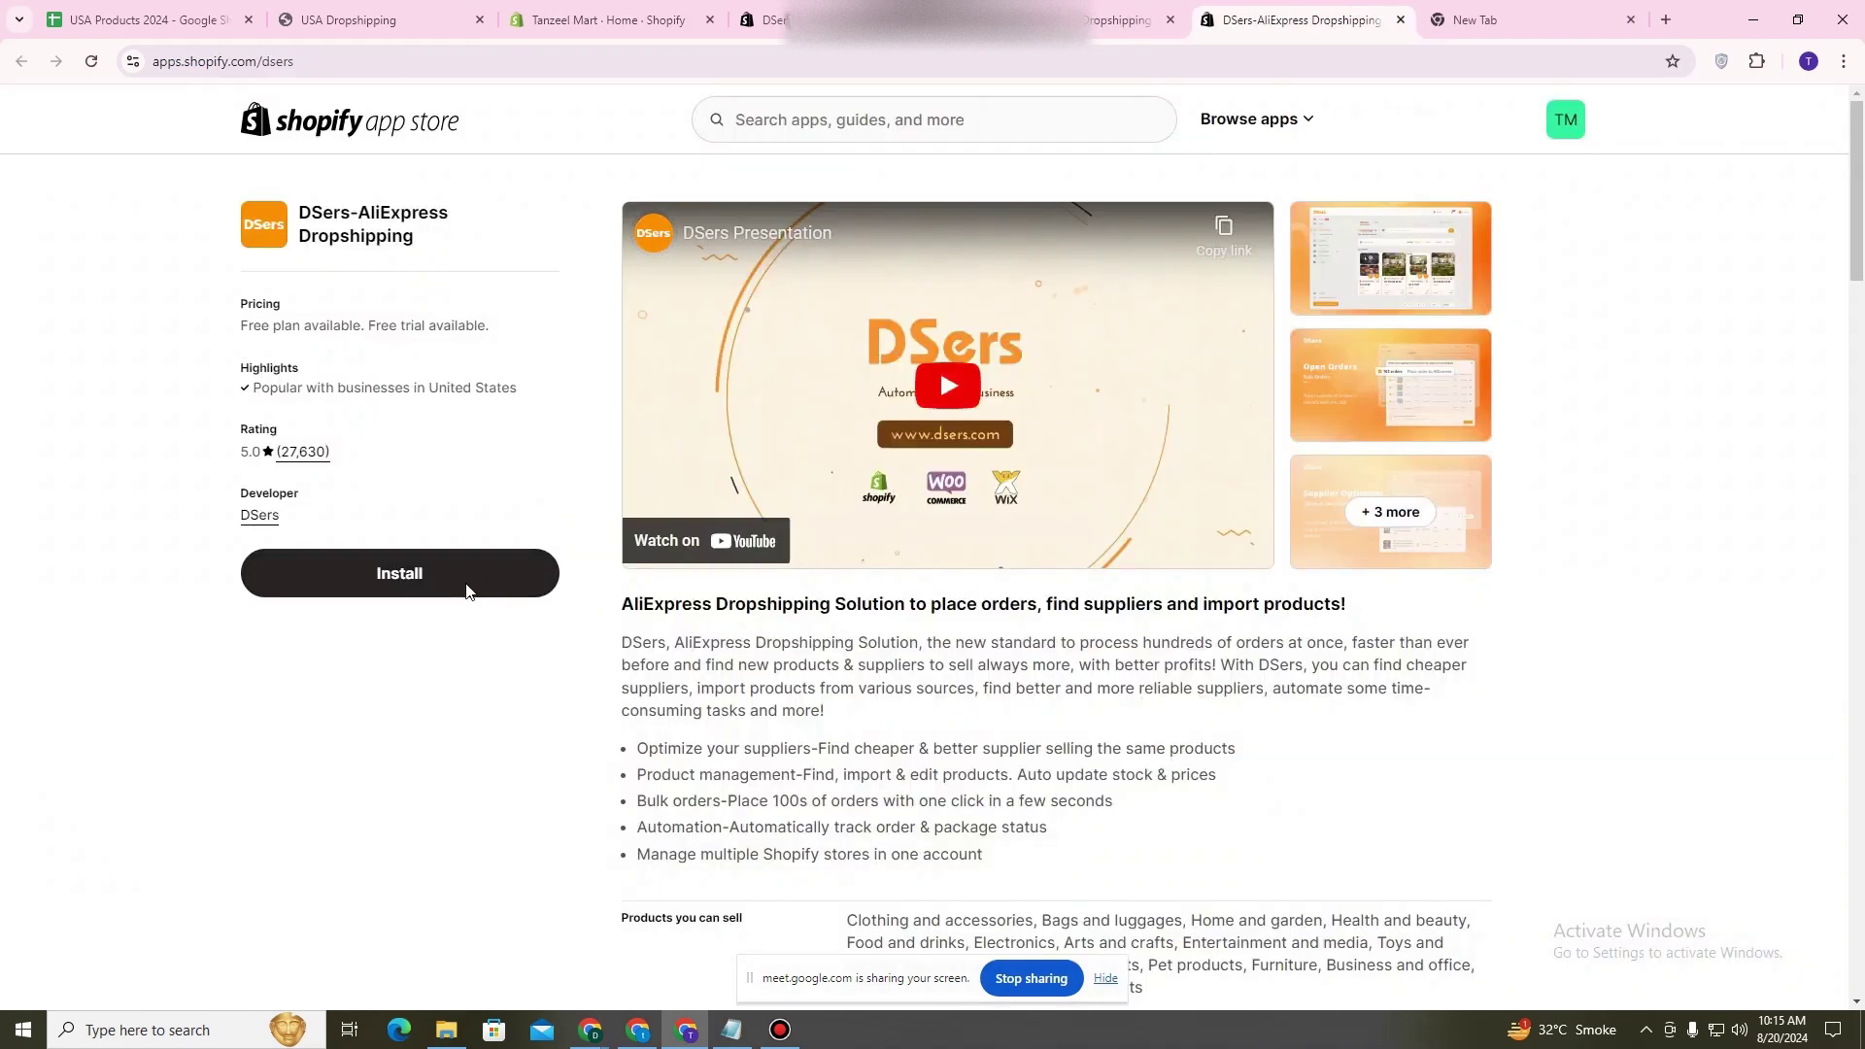
left_click(434, 590)
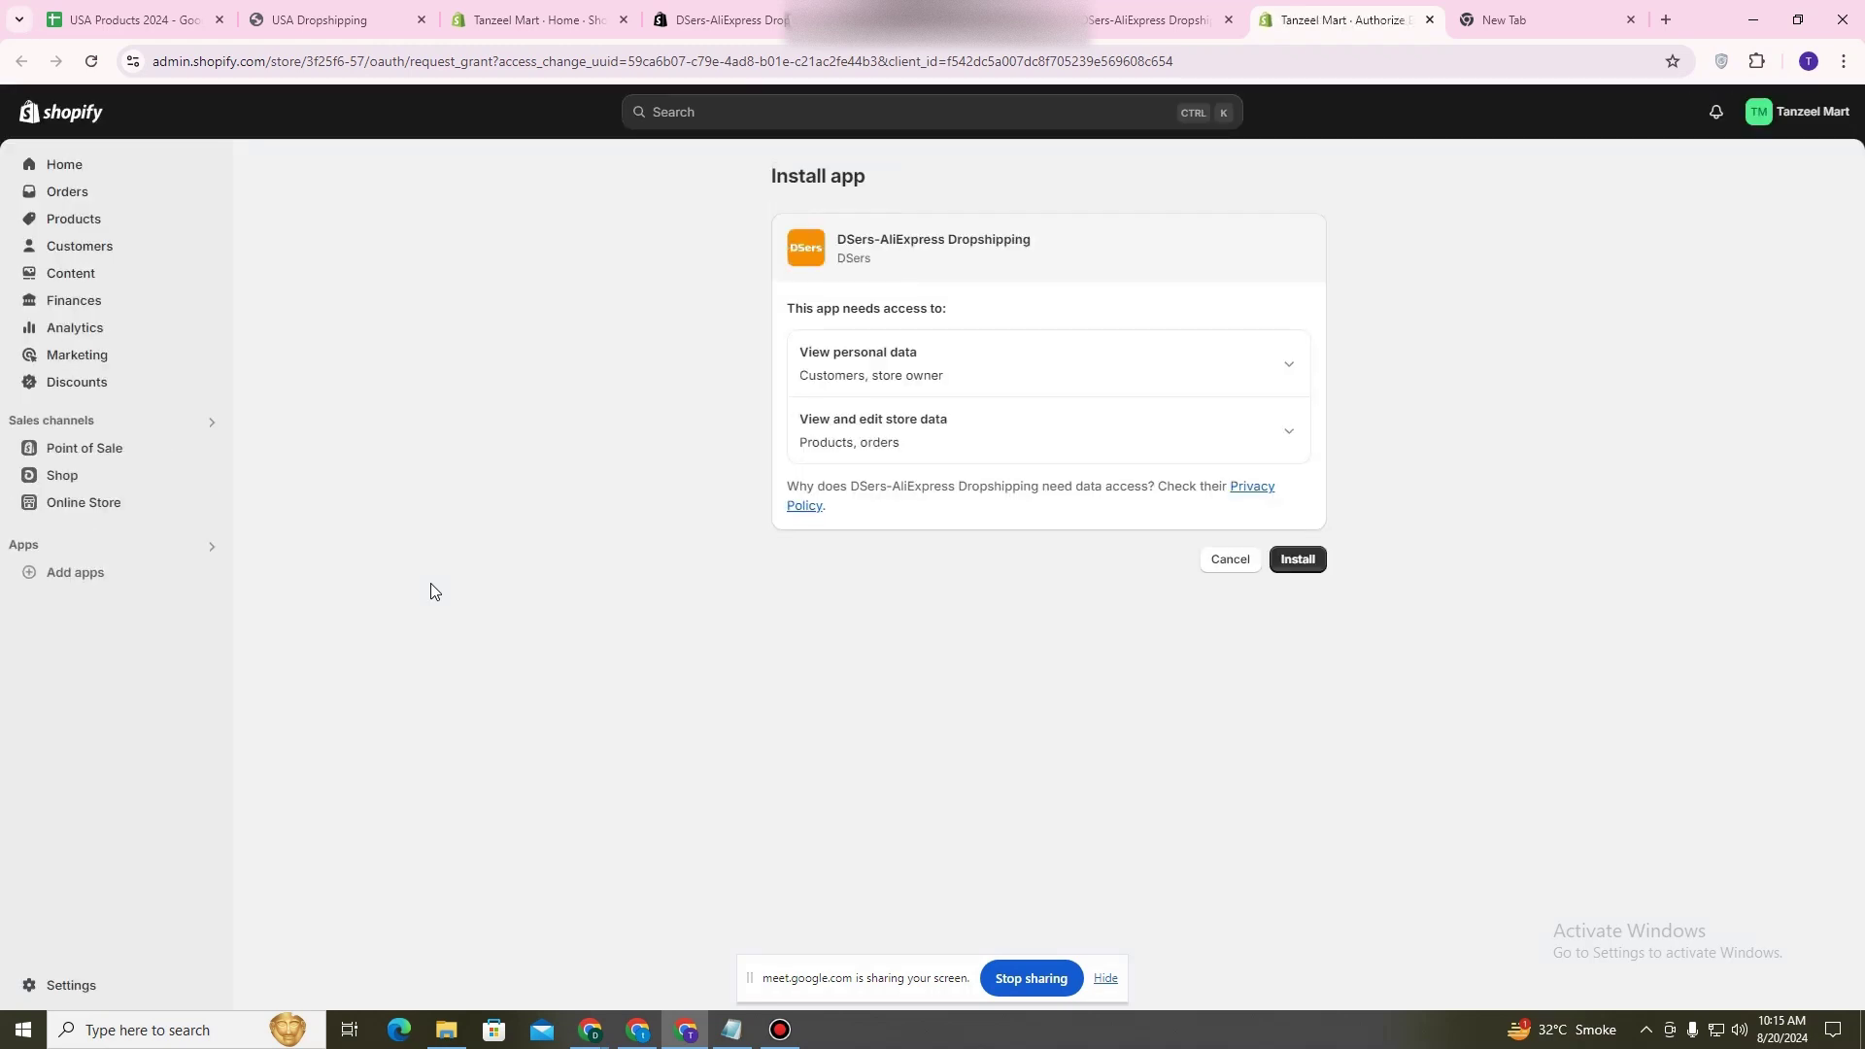
Step: Approve the DSers-AliExpress Dropshipping install in Shopify and confirm binding the logged-in DSers account
left_click(1298, 563)
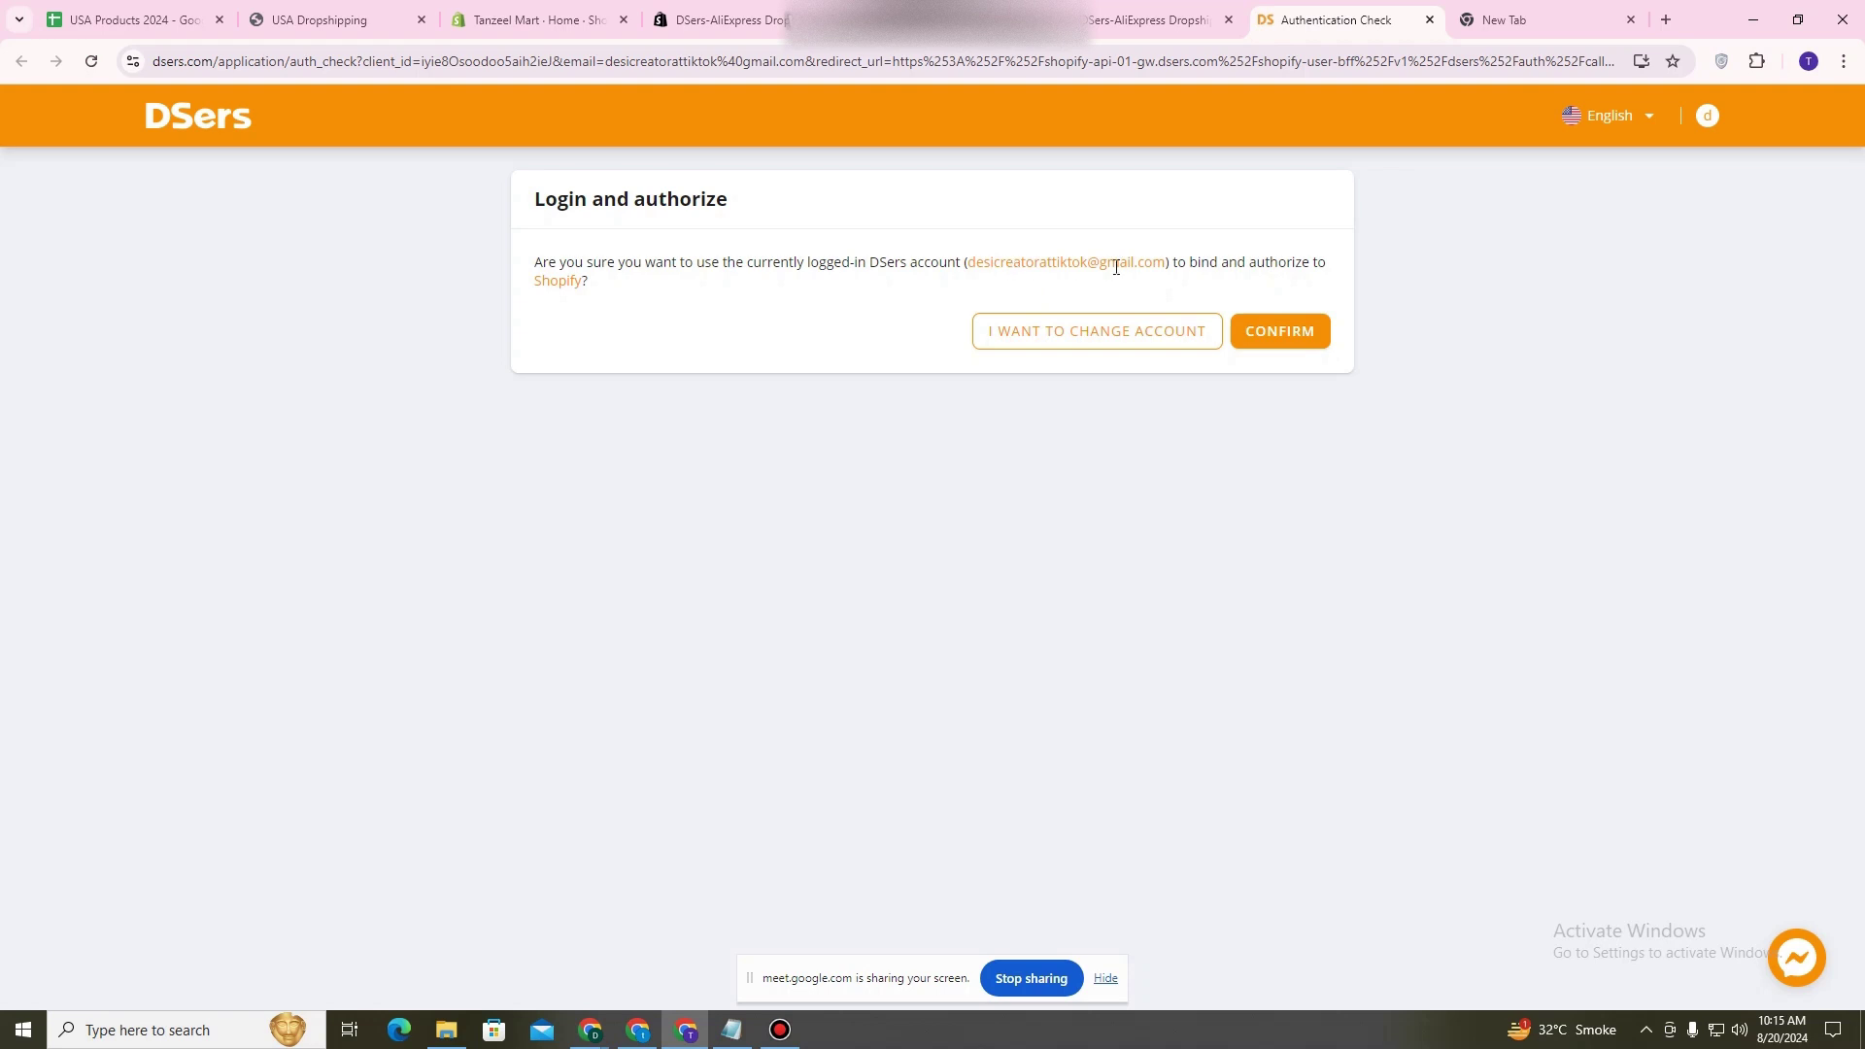
left_click(1296, 340)
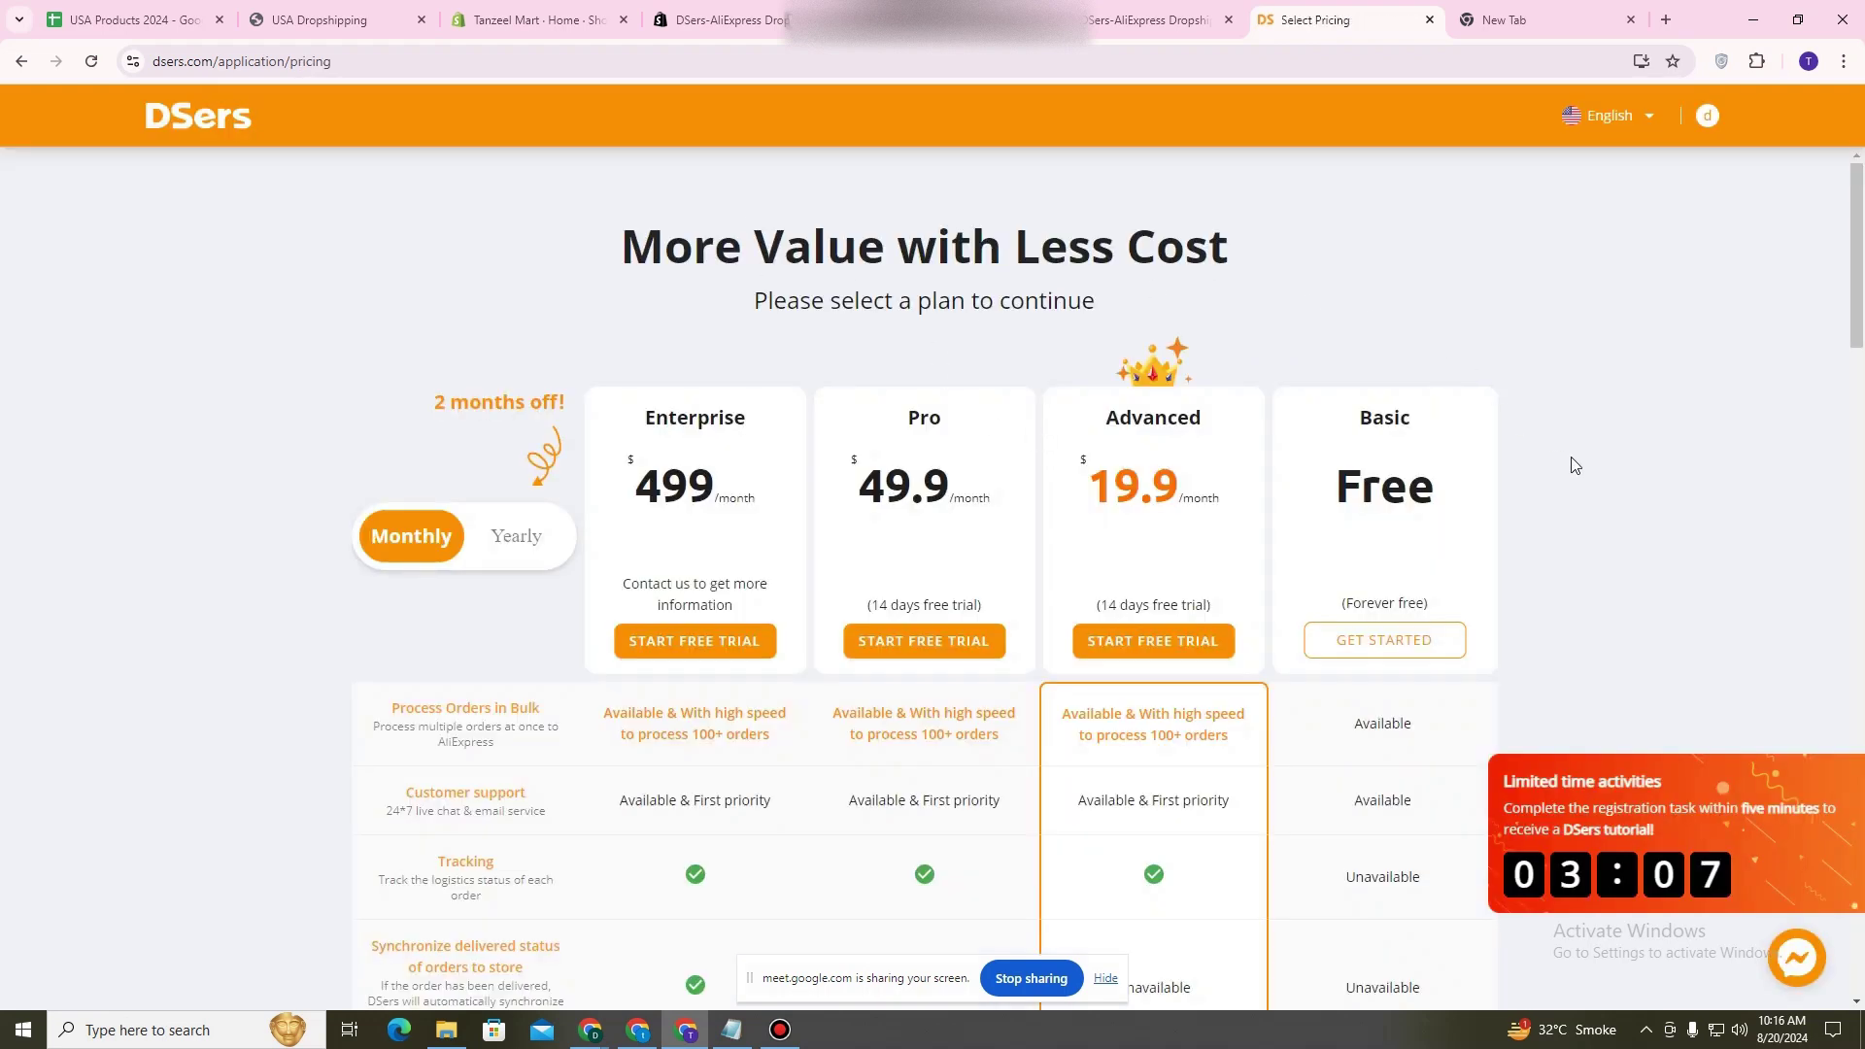
Step: Compare the Enterprise, Pro, Advanced and Basic plans, then get started with the free Basic plan
scroll(1575, 468, "down", 1)
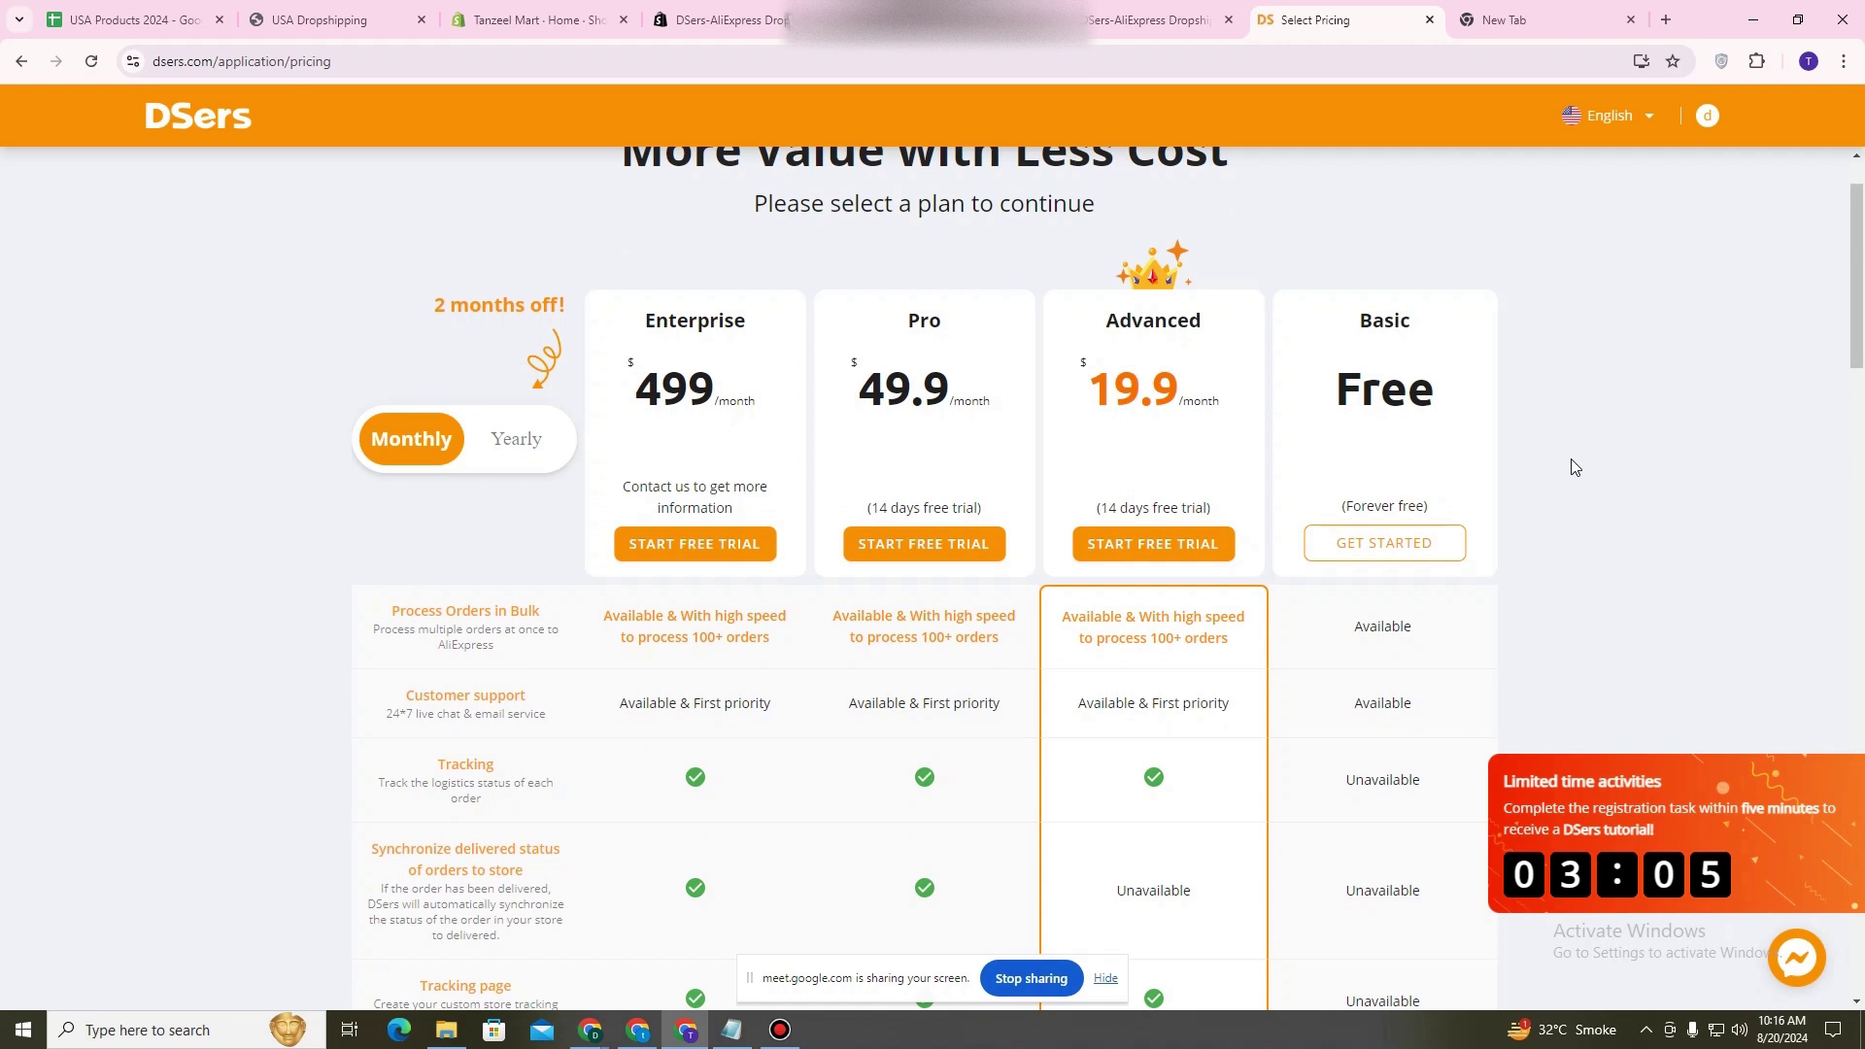
scroll(1571, 468, "down", 1)
scroll(1581, 504, "up", 2)
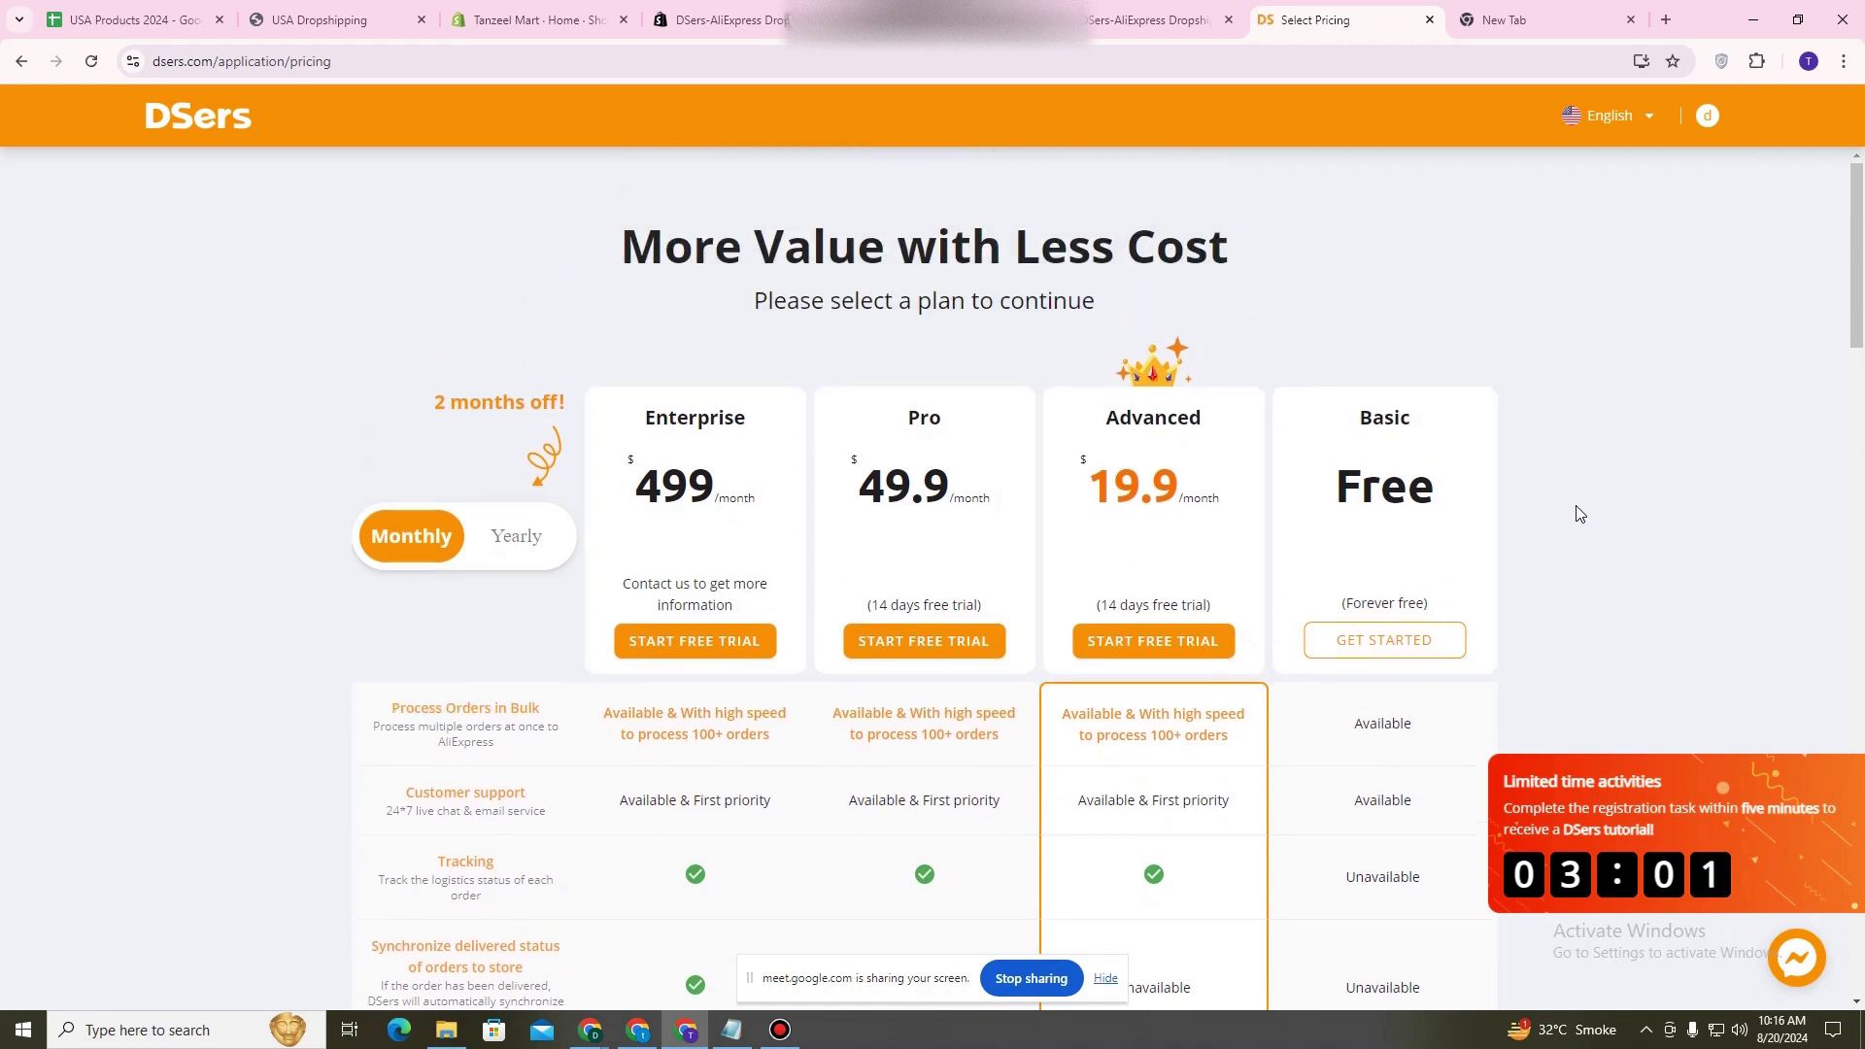
scroll(1605, 530, "down", 1)
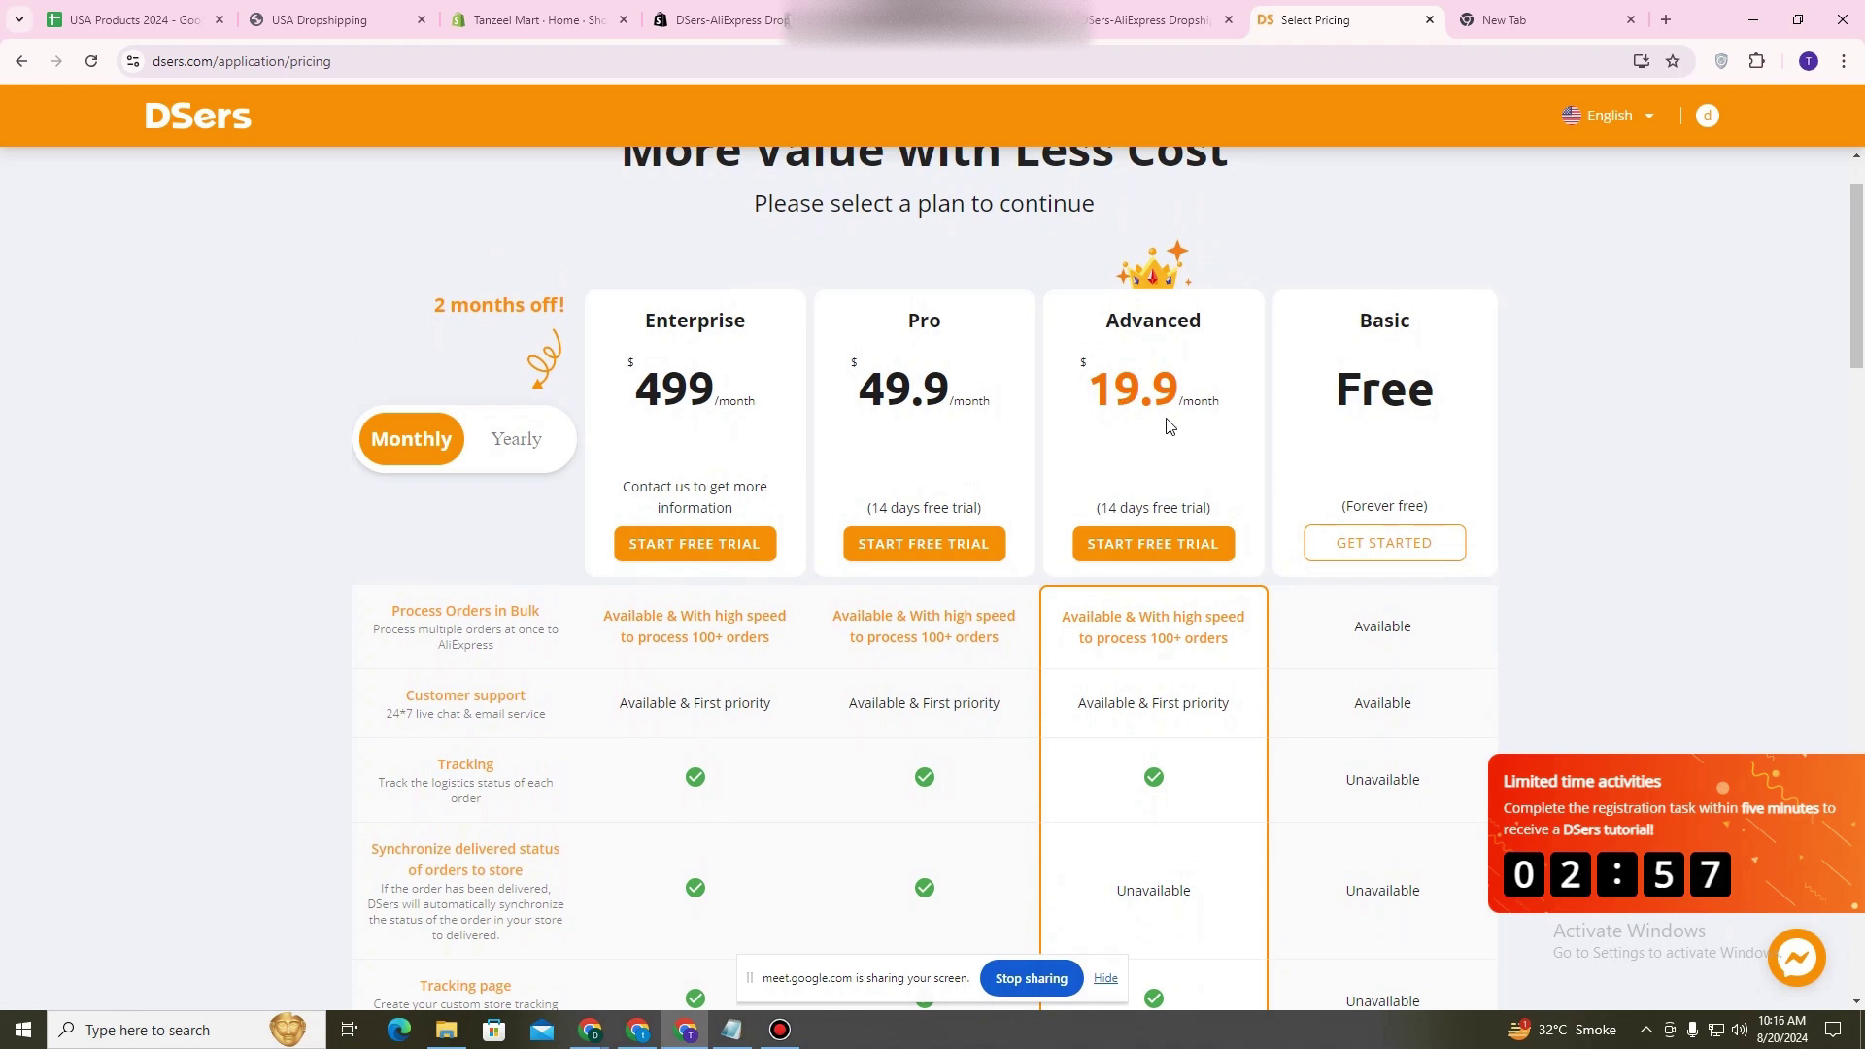
scroll(1171, 470, "down", 1)
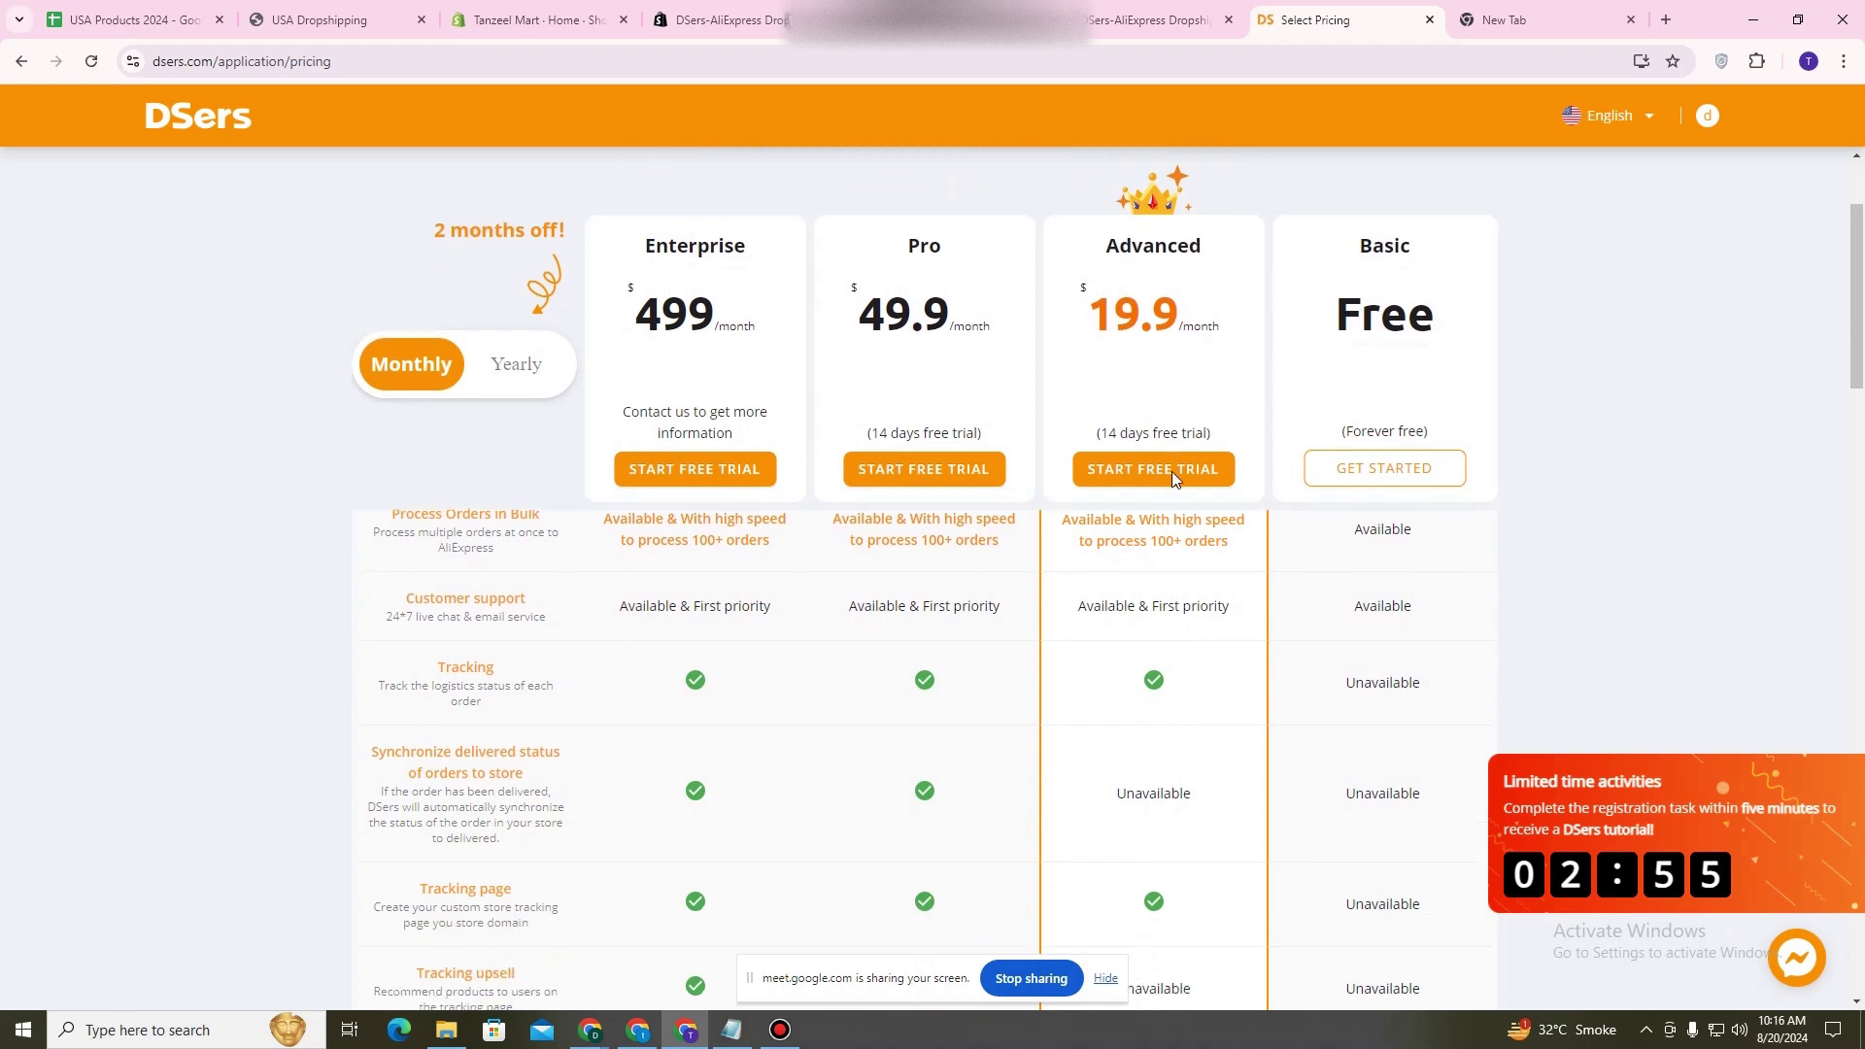
scroll(1172, 577, "up", 1)
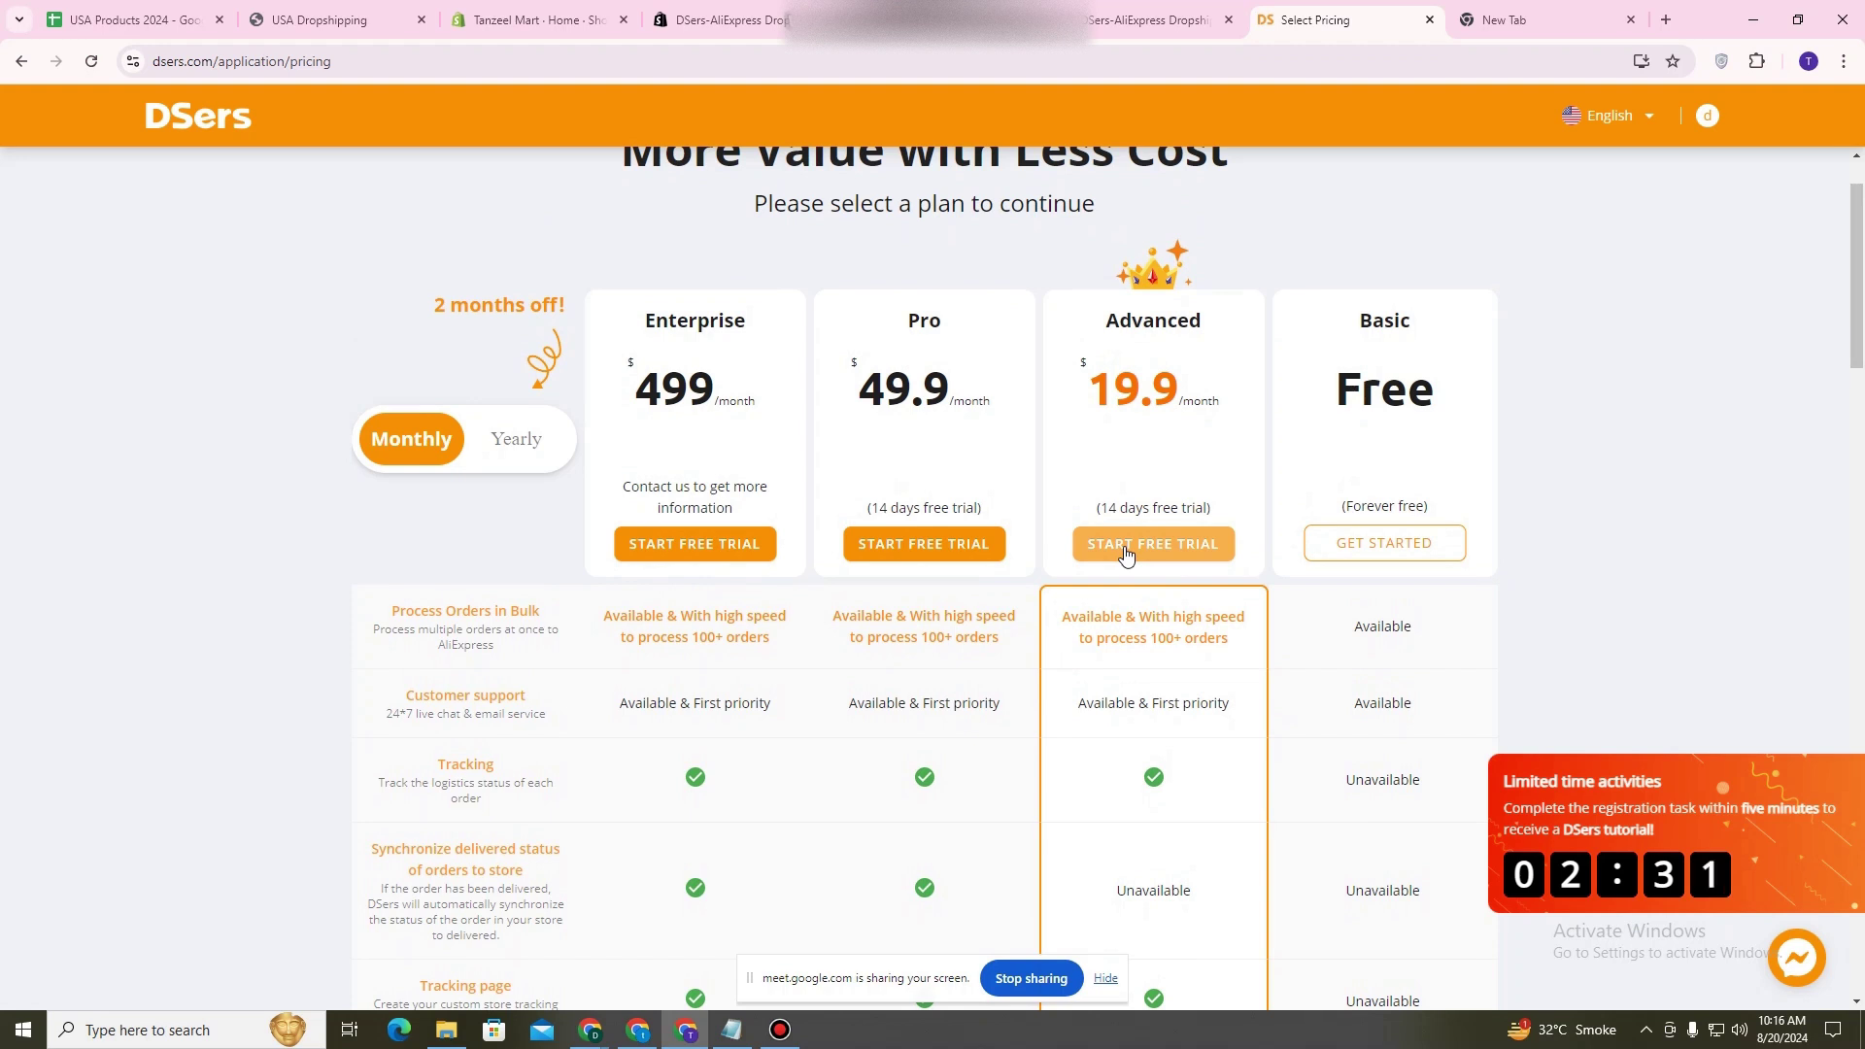
scroll(1642, 622, "down", 1)
scroll(1554, 612, "down", 1)
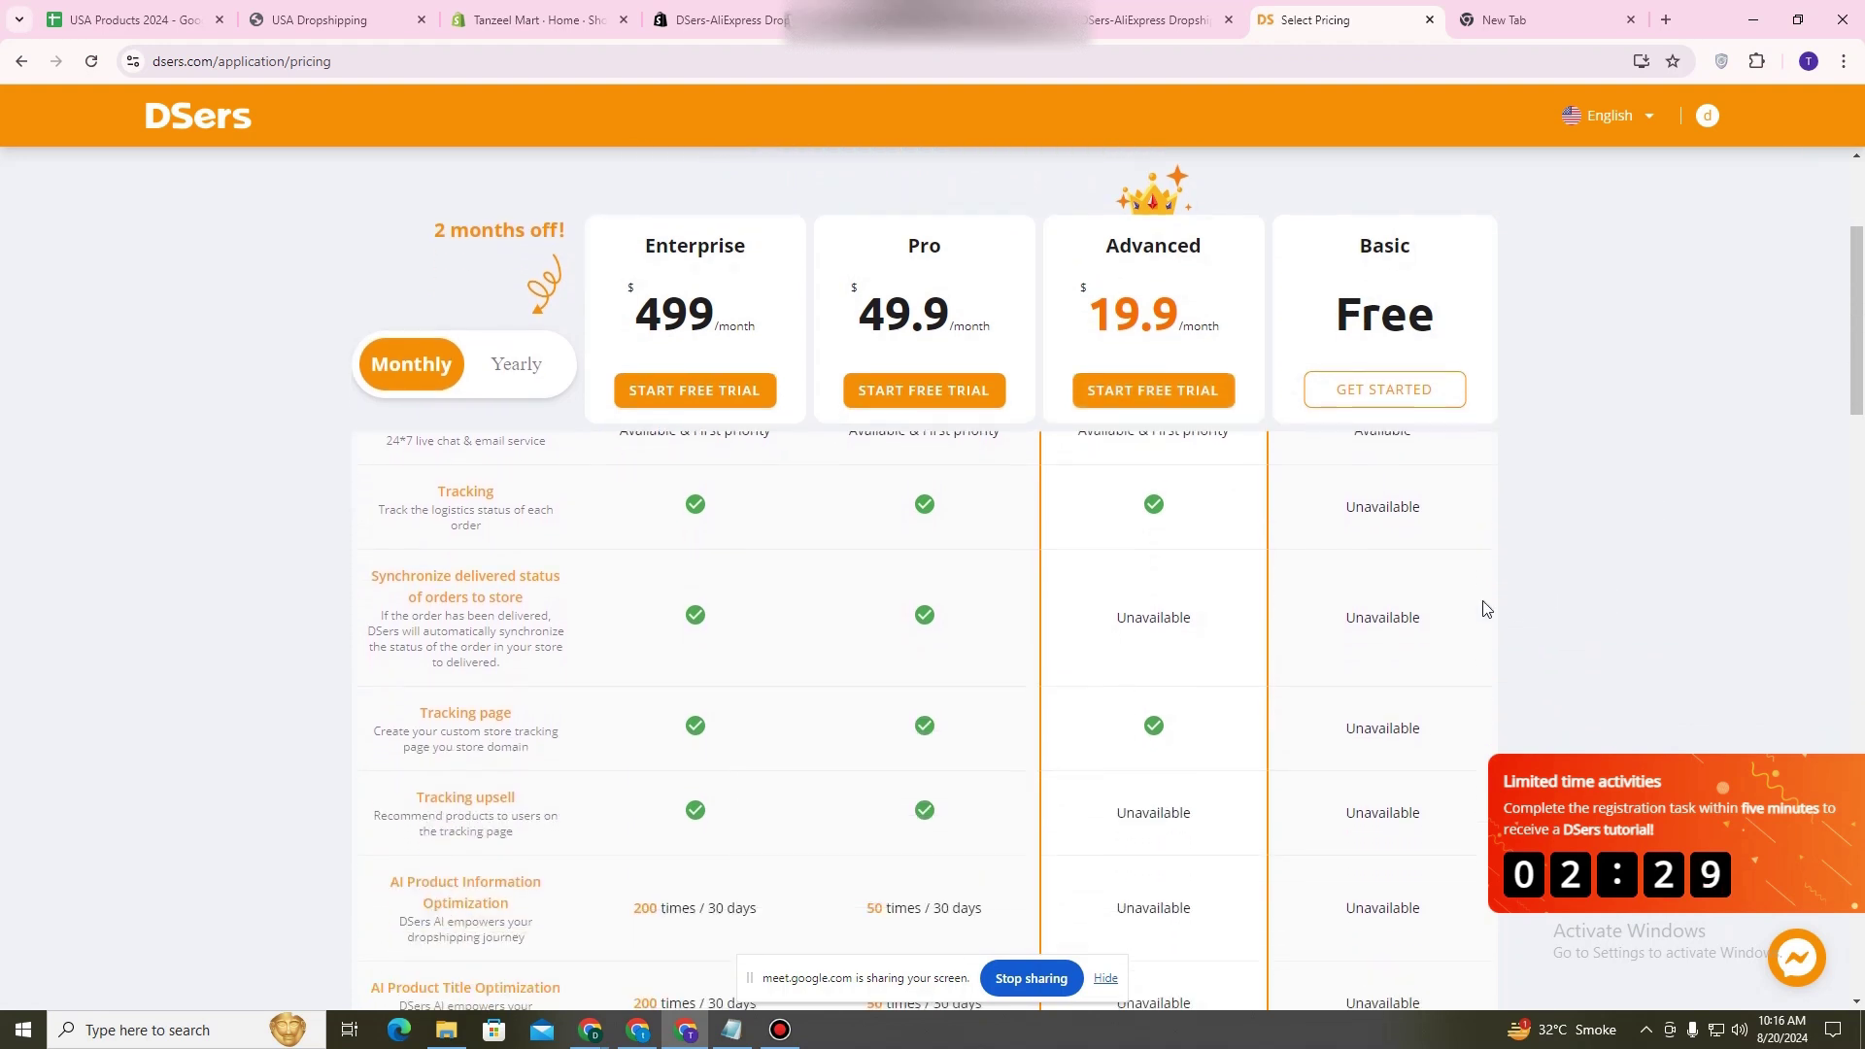
scroll(1462, 622, "up", 3)
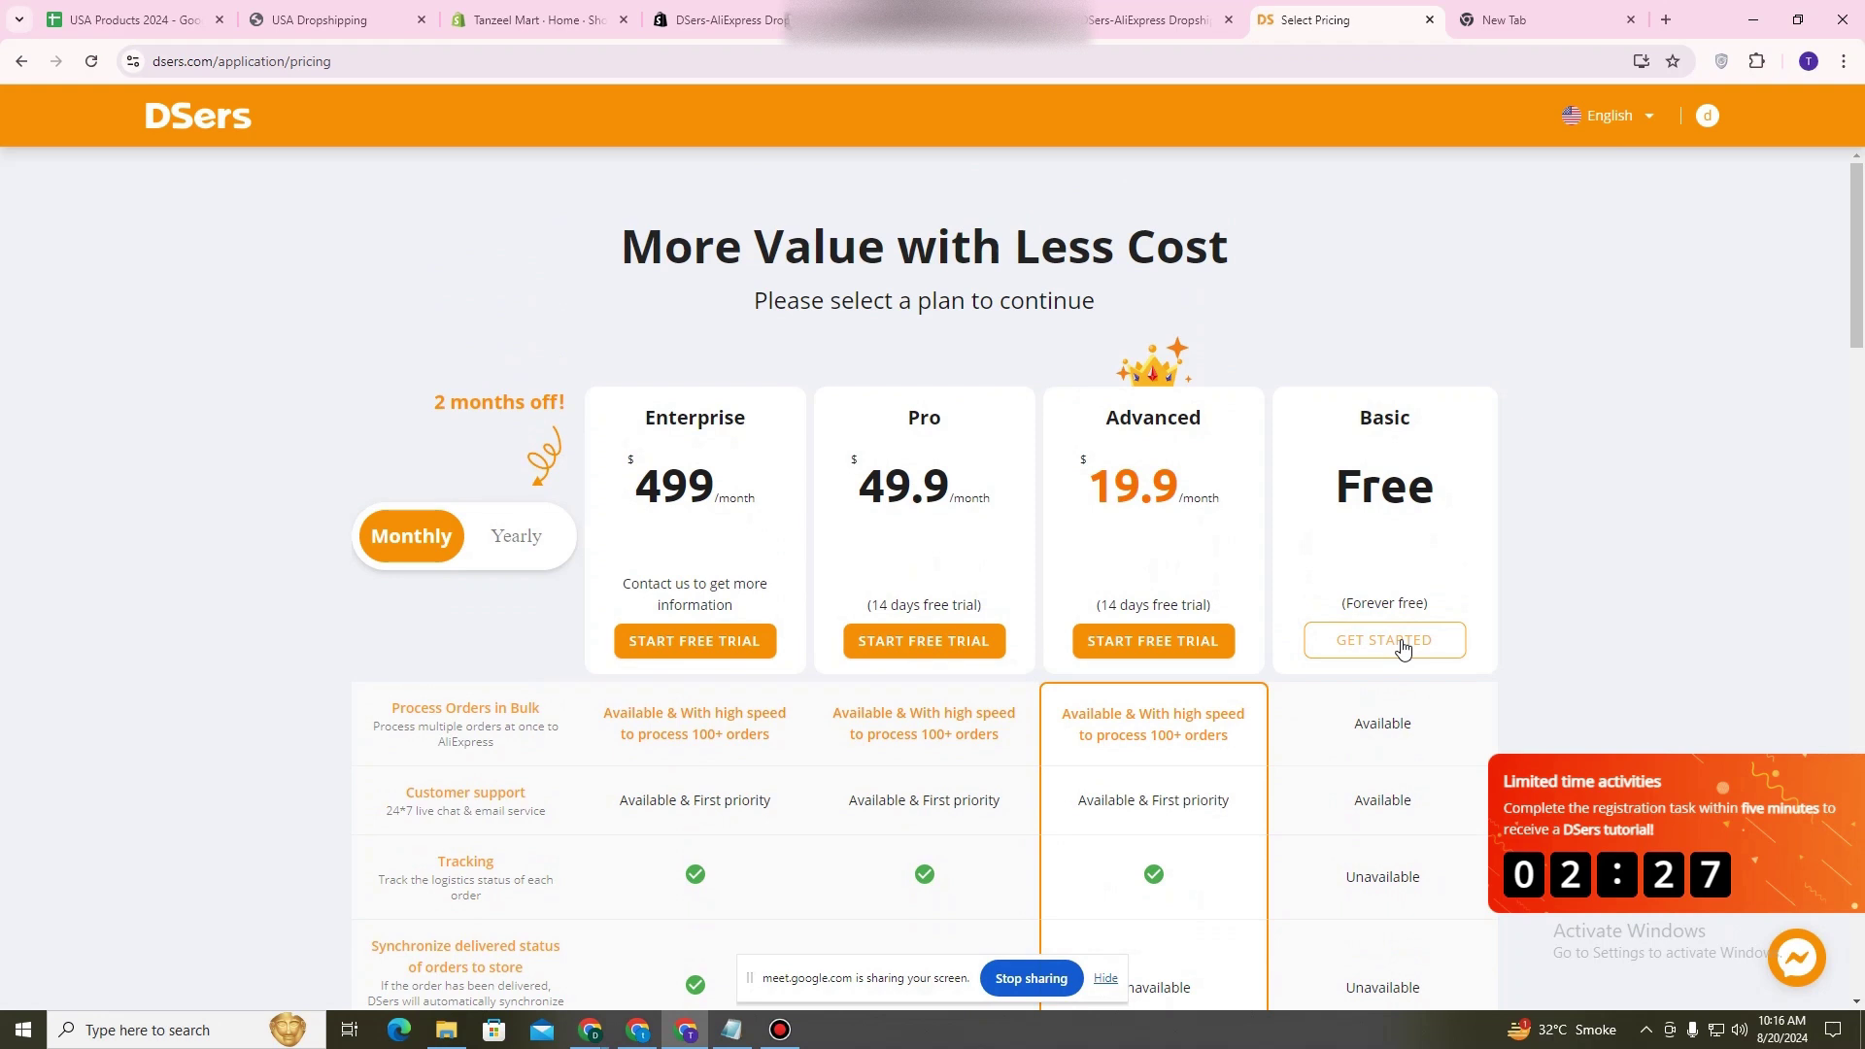
left_click(1399, 641)
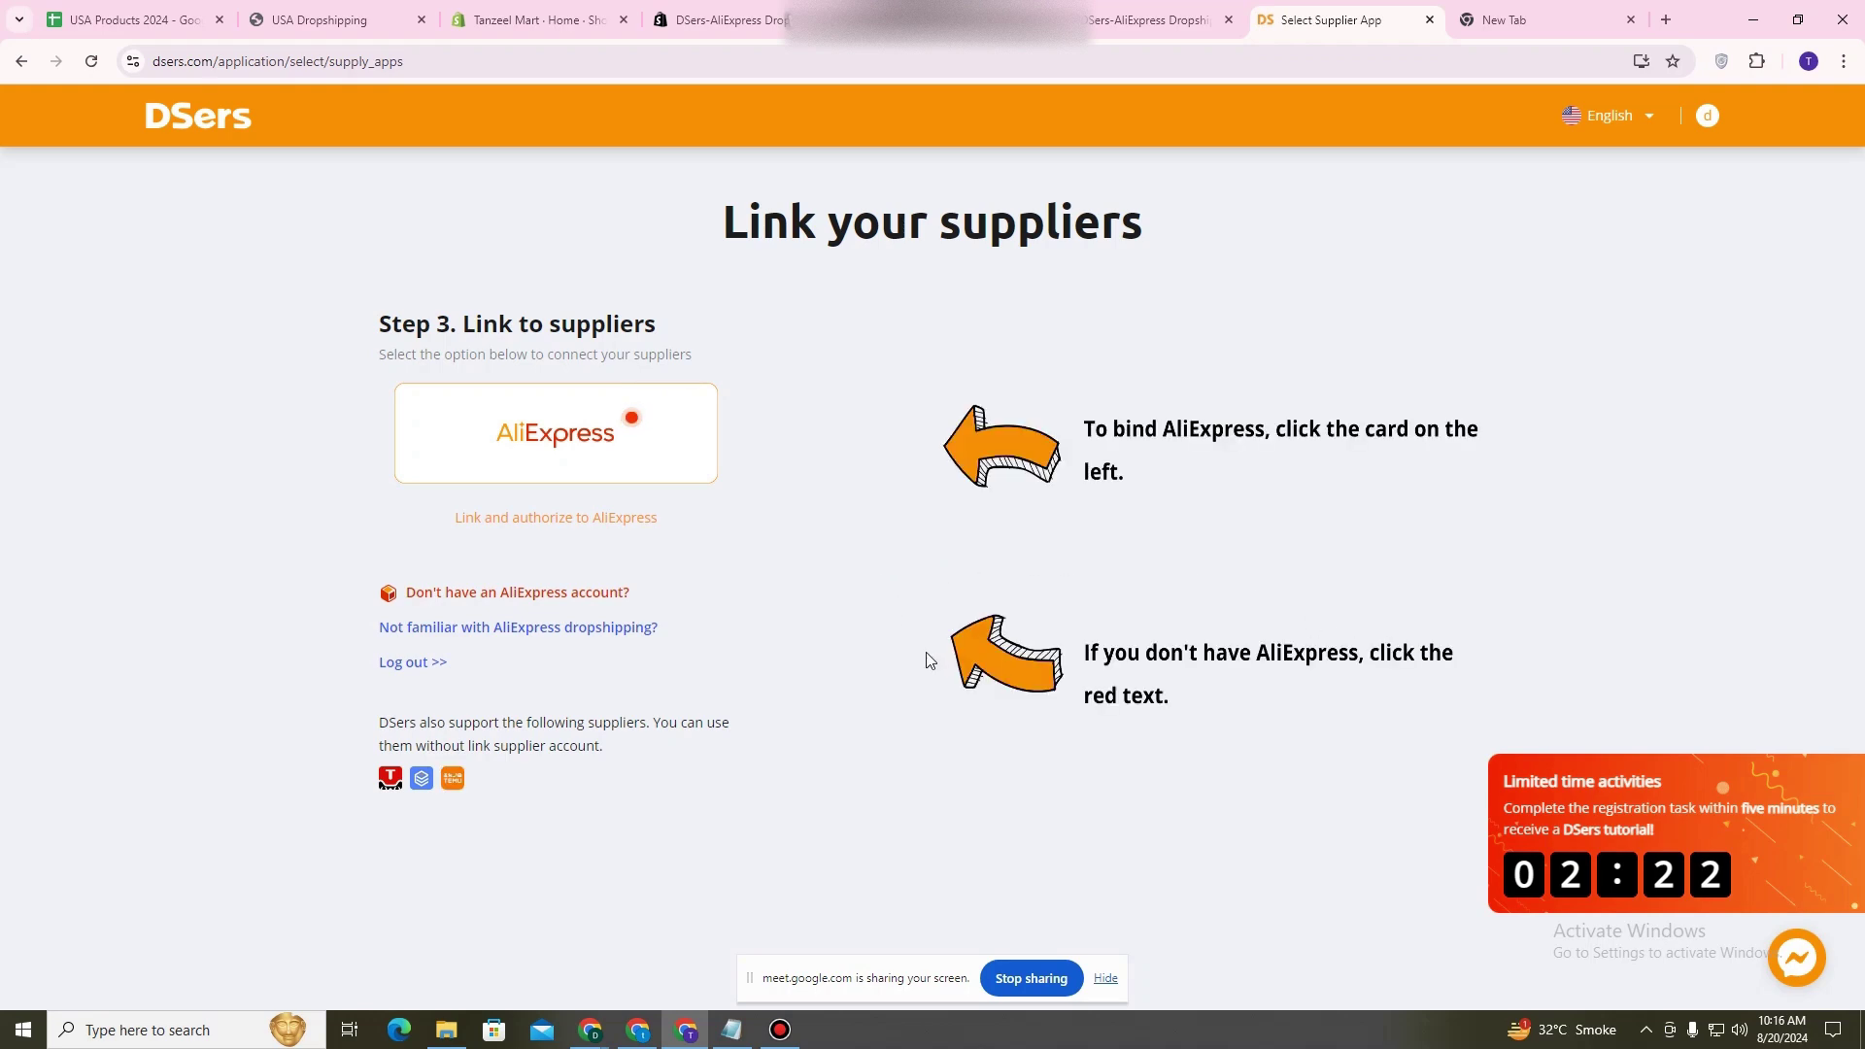
Step: Select the AliExpress supplier card, then dismiss its link-and-authorize dialog
left_click(627, 469)
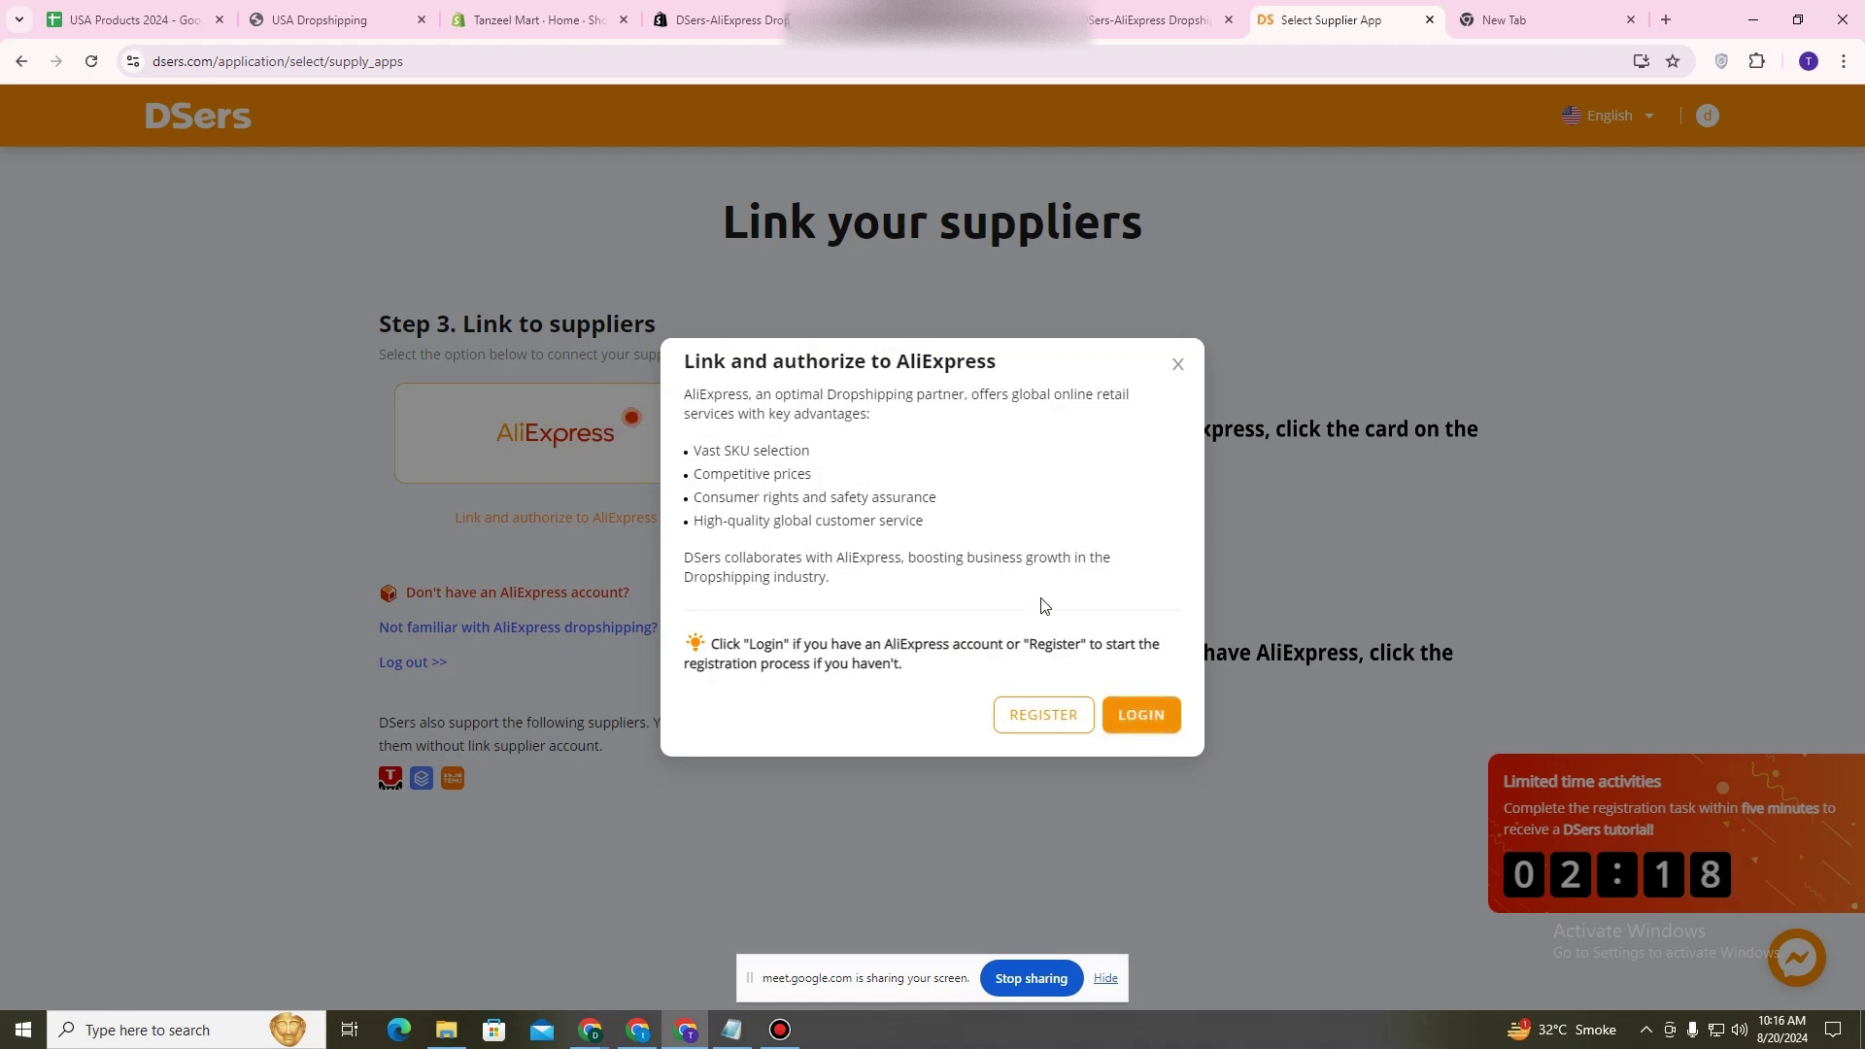
left_click(1178, 368)
Step: Search Google for 'ali express' in a new tab and open aliexpress.com
left_click(1505, 19)
left_click(917, 385)
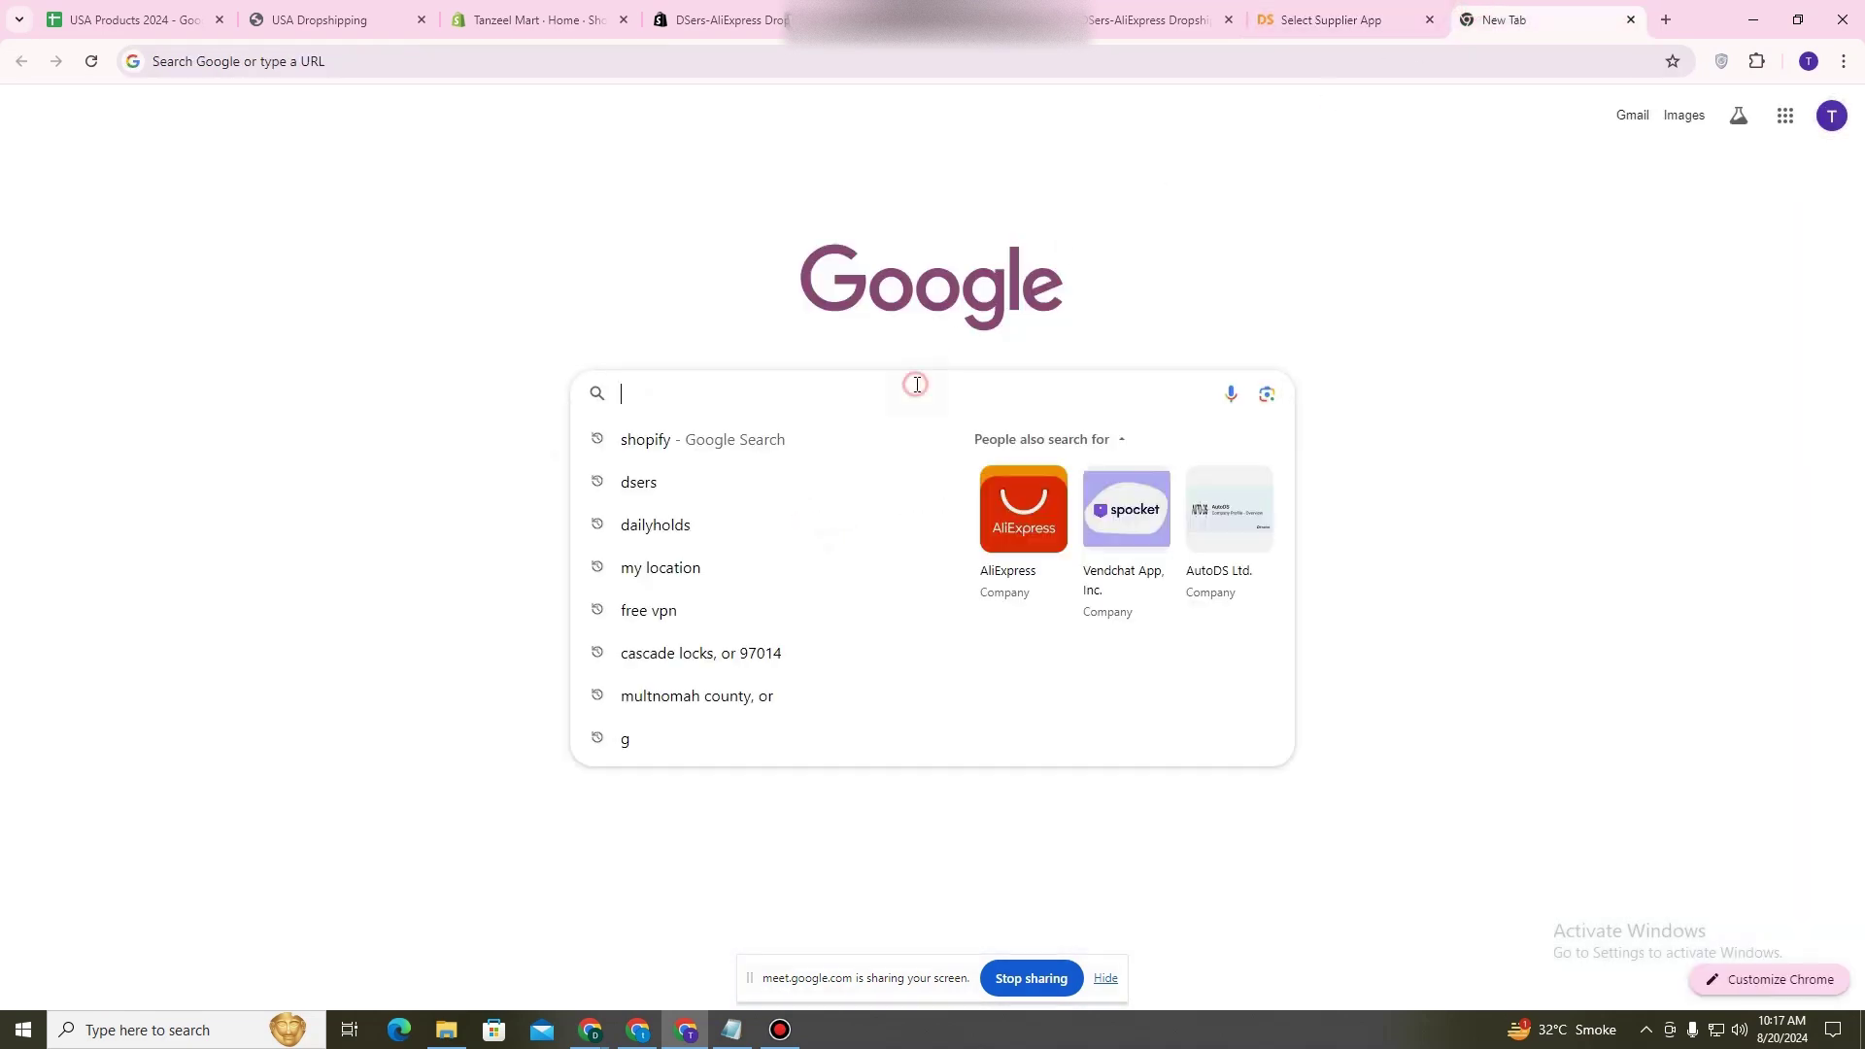
type("ali expr")
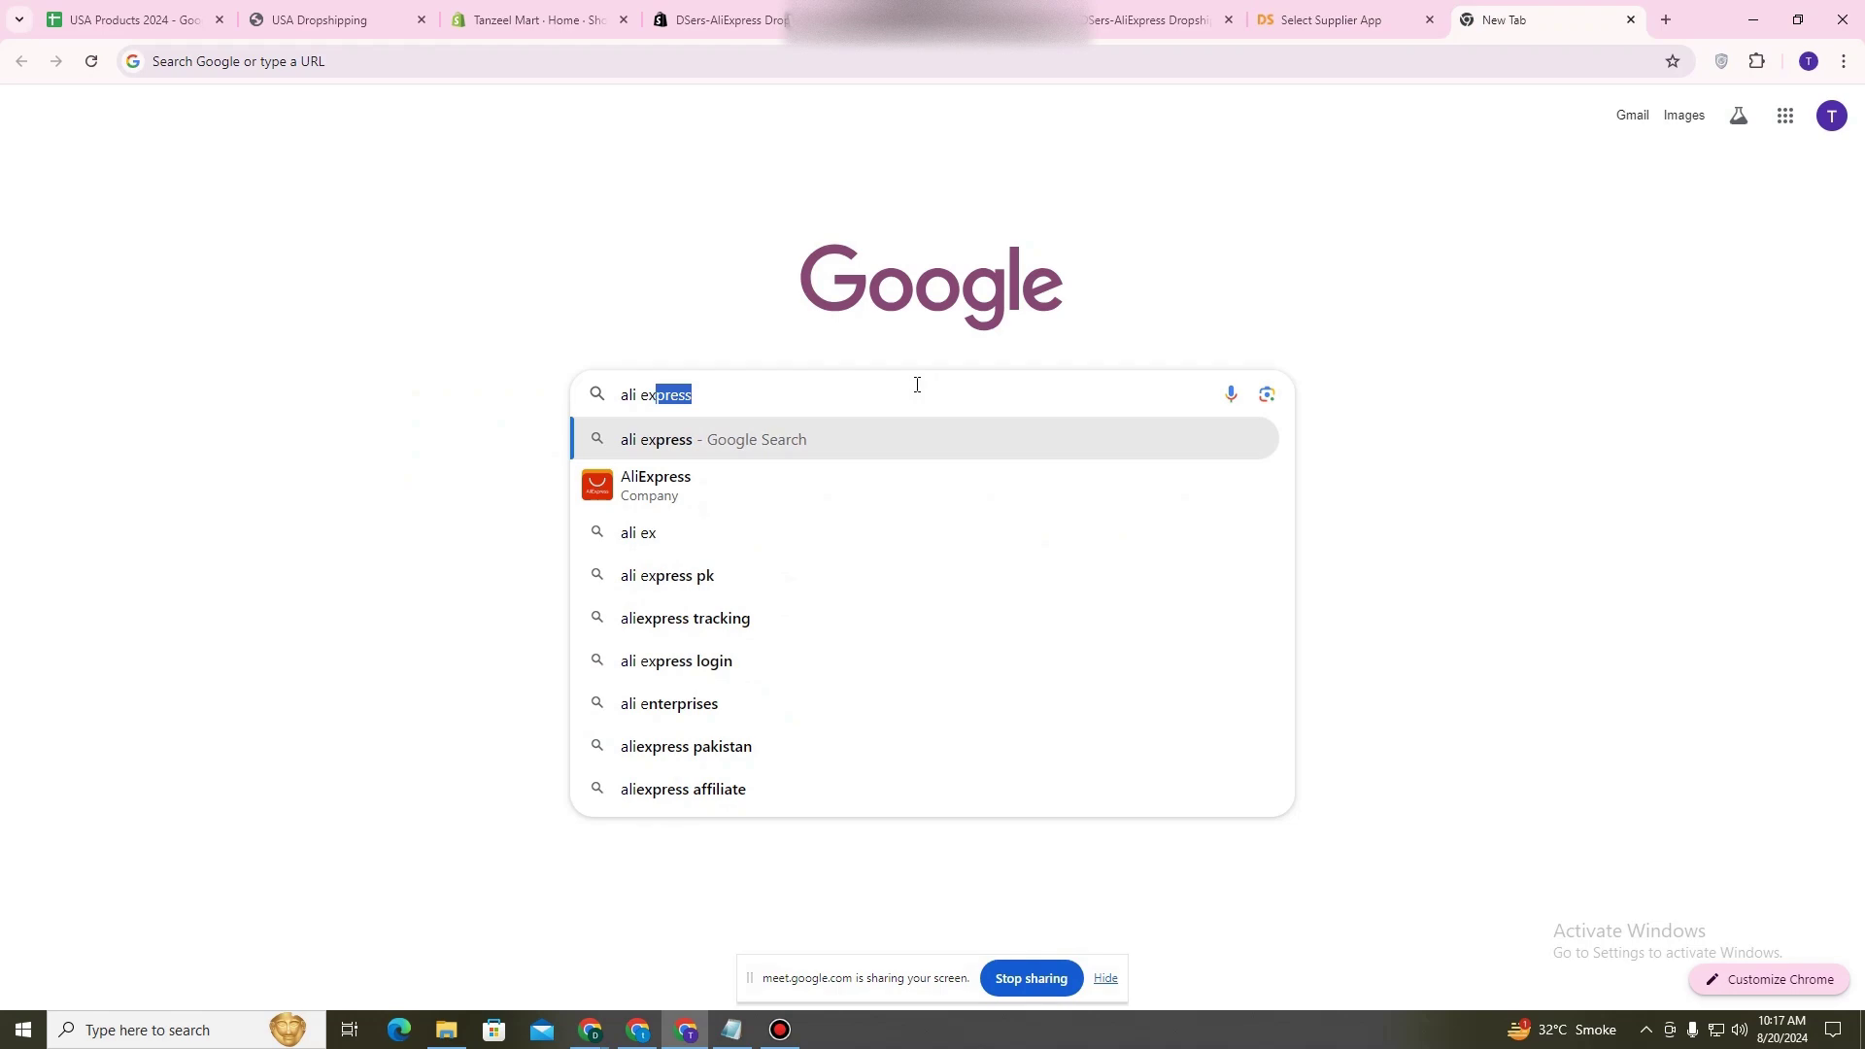
type("ess")
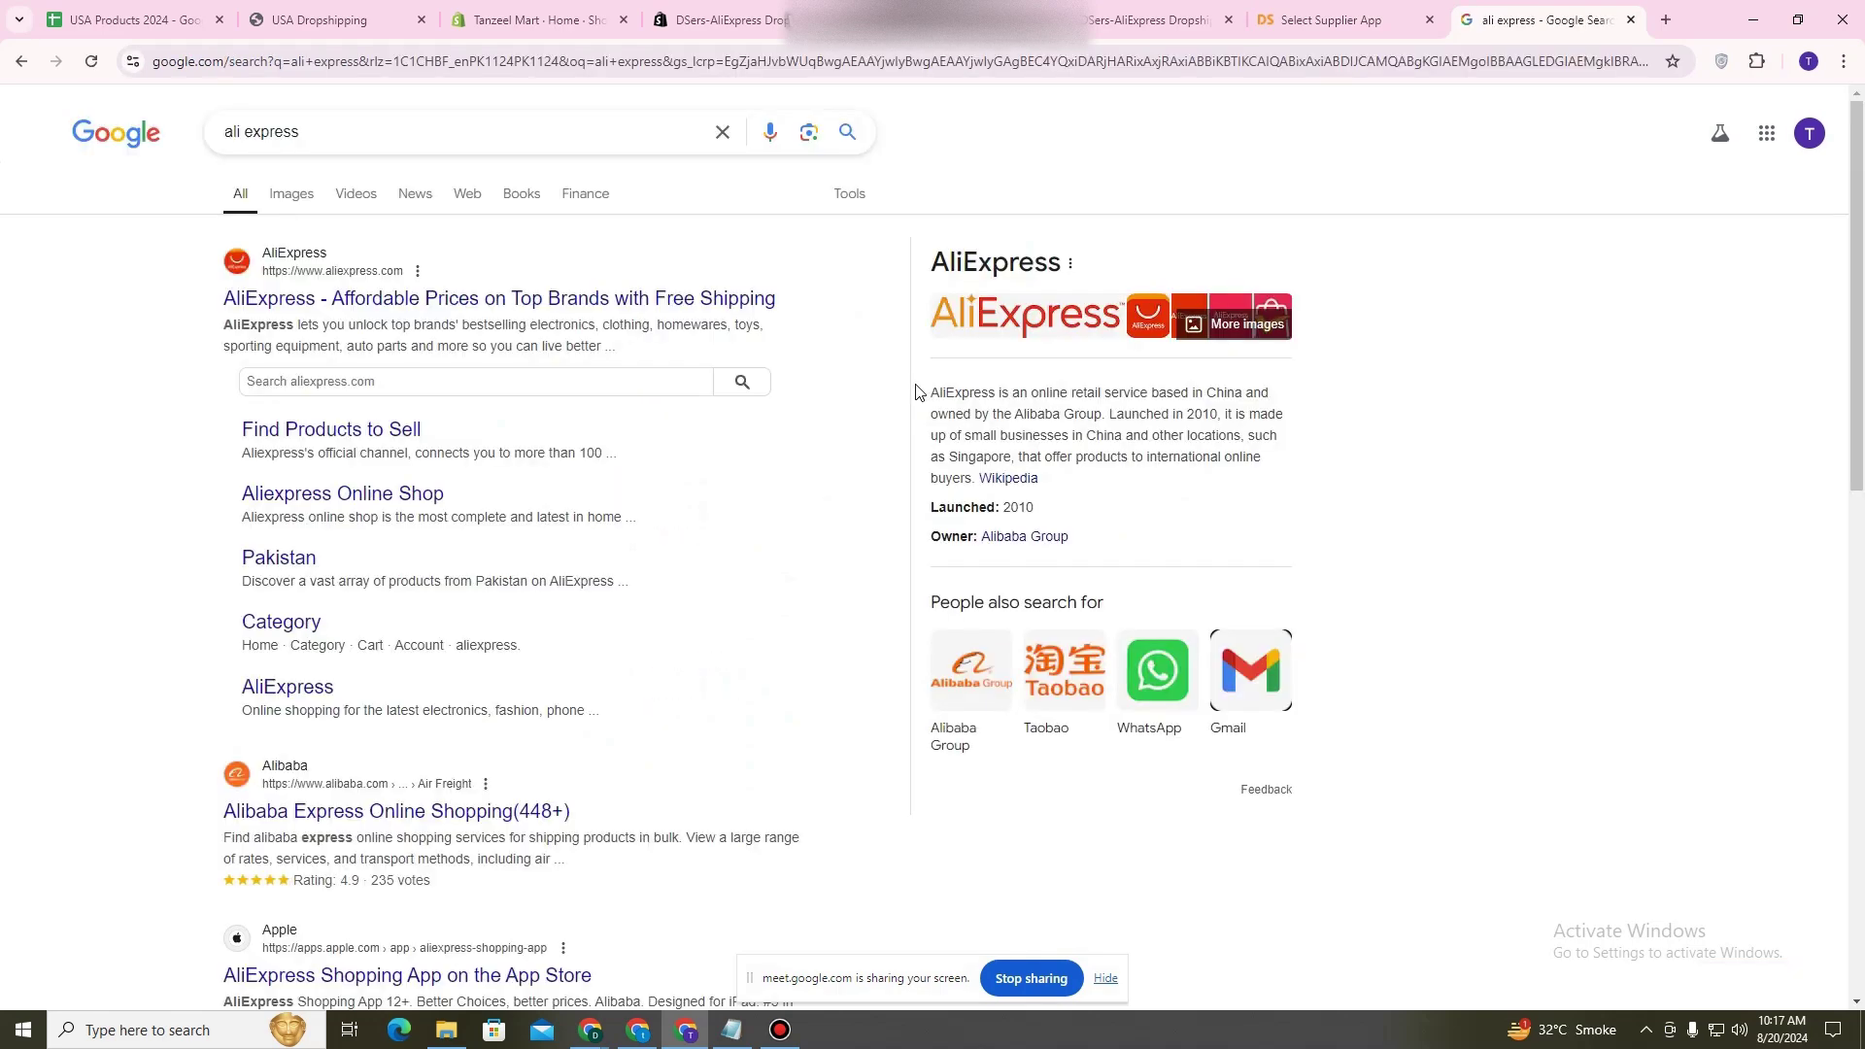
left_click(710, 299)
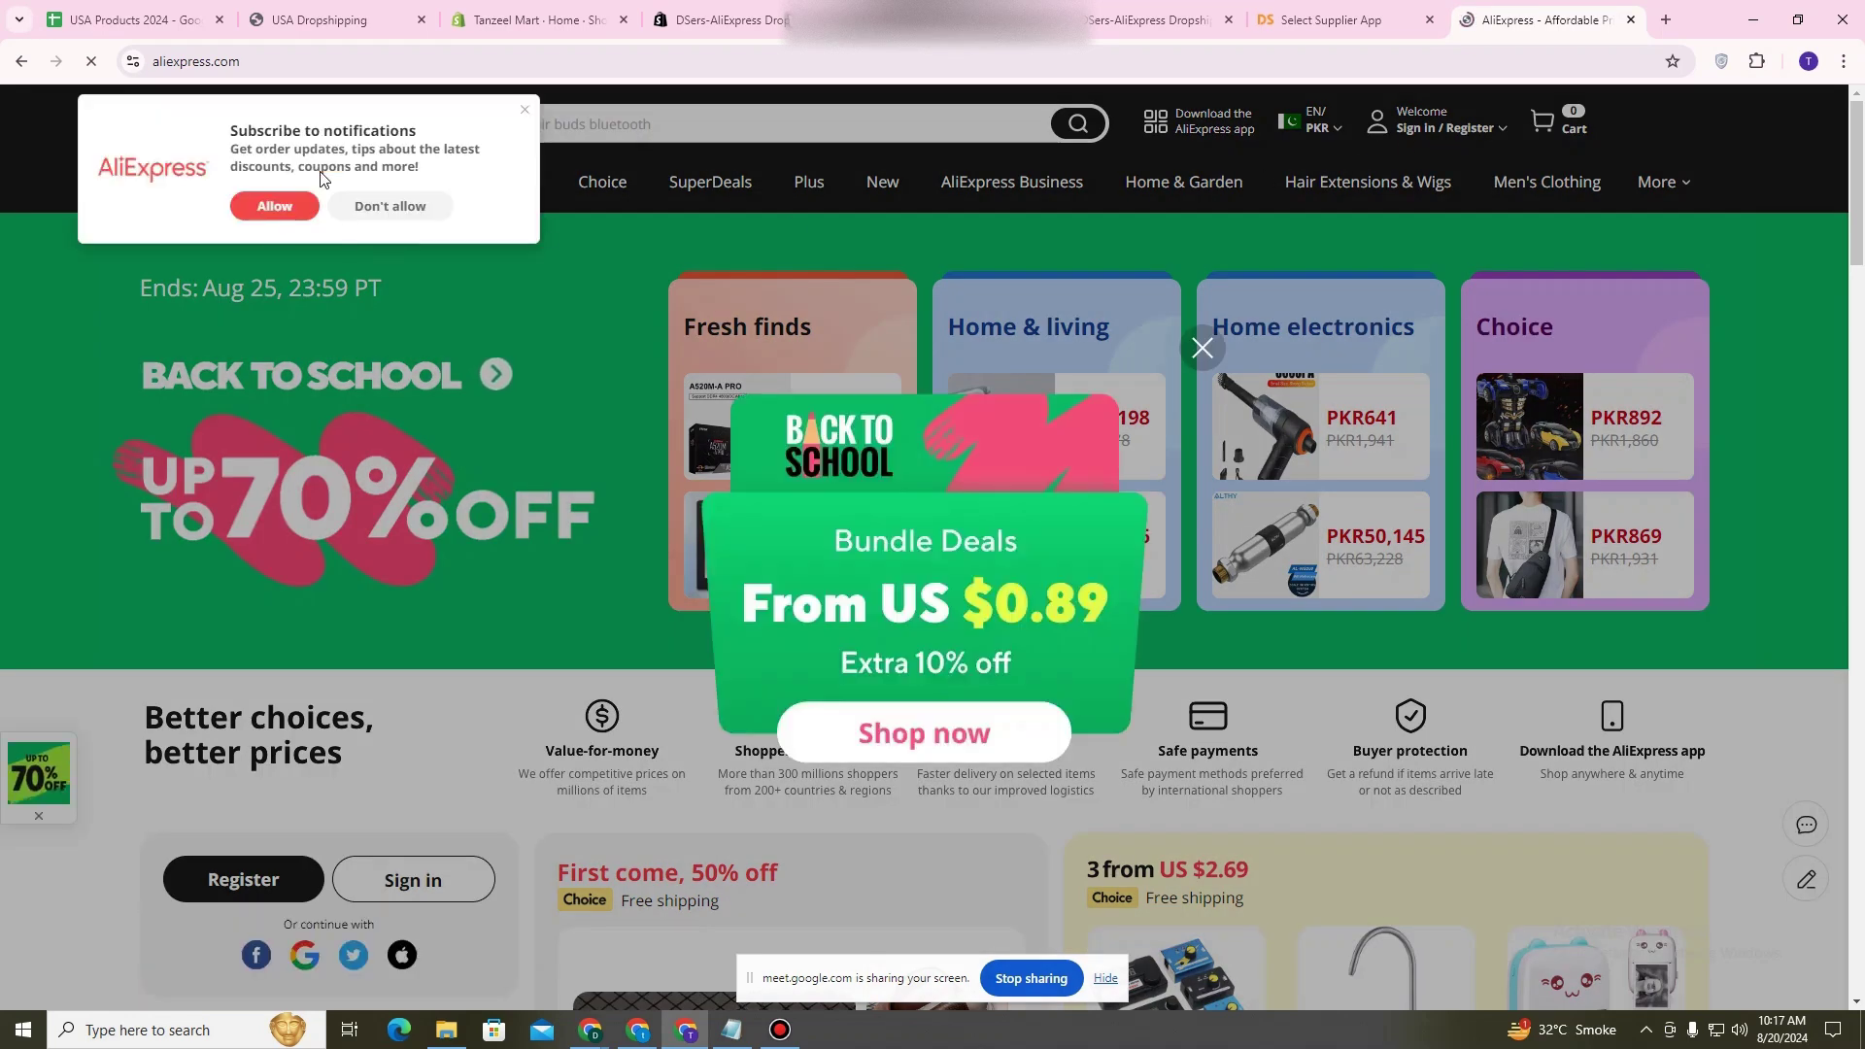
Step: Choose Register in the DSers AliExpress prompt and close the Back to School popup
left_click(1331, 20)
left_click(646, 432)
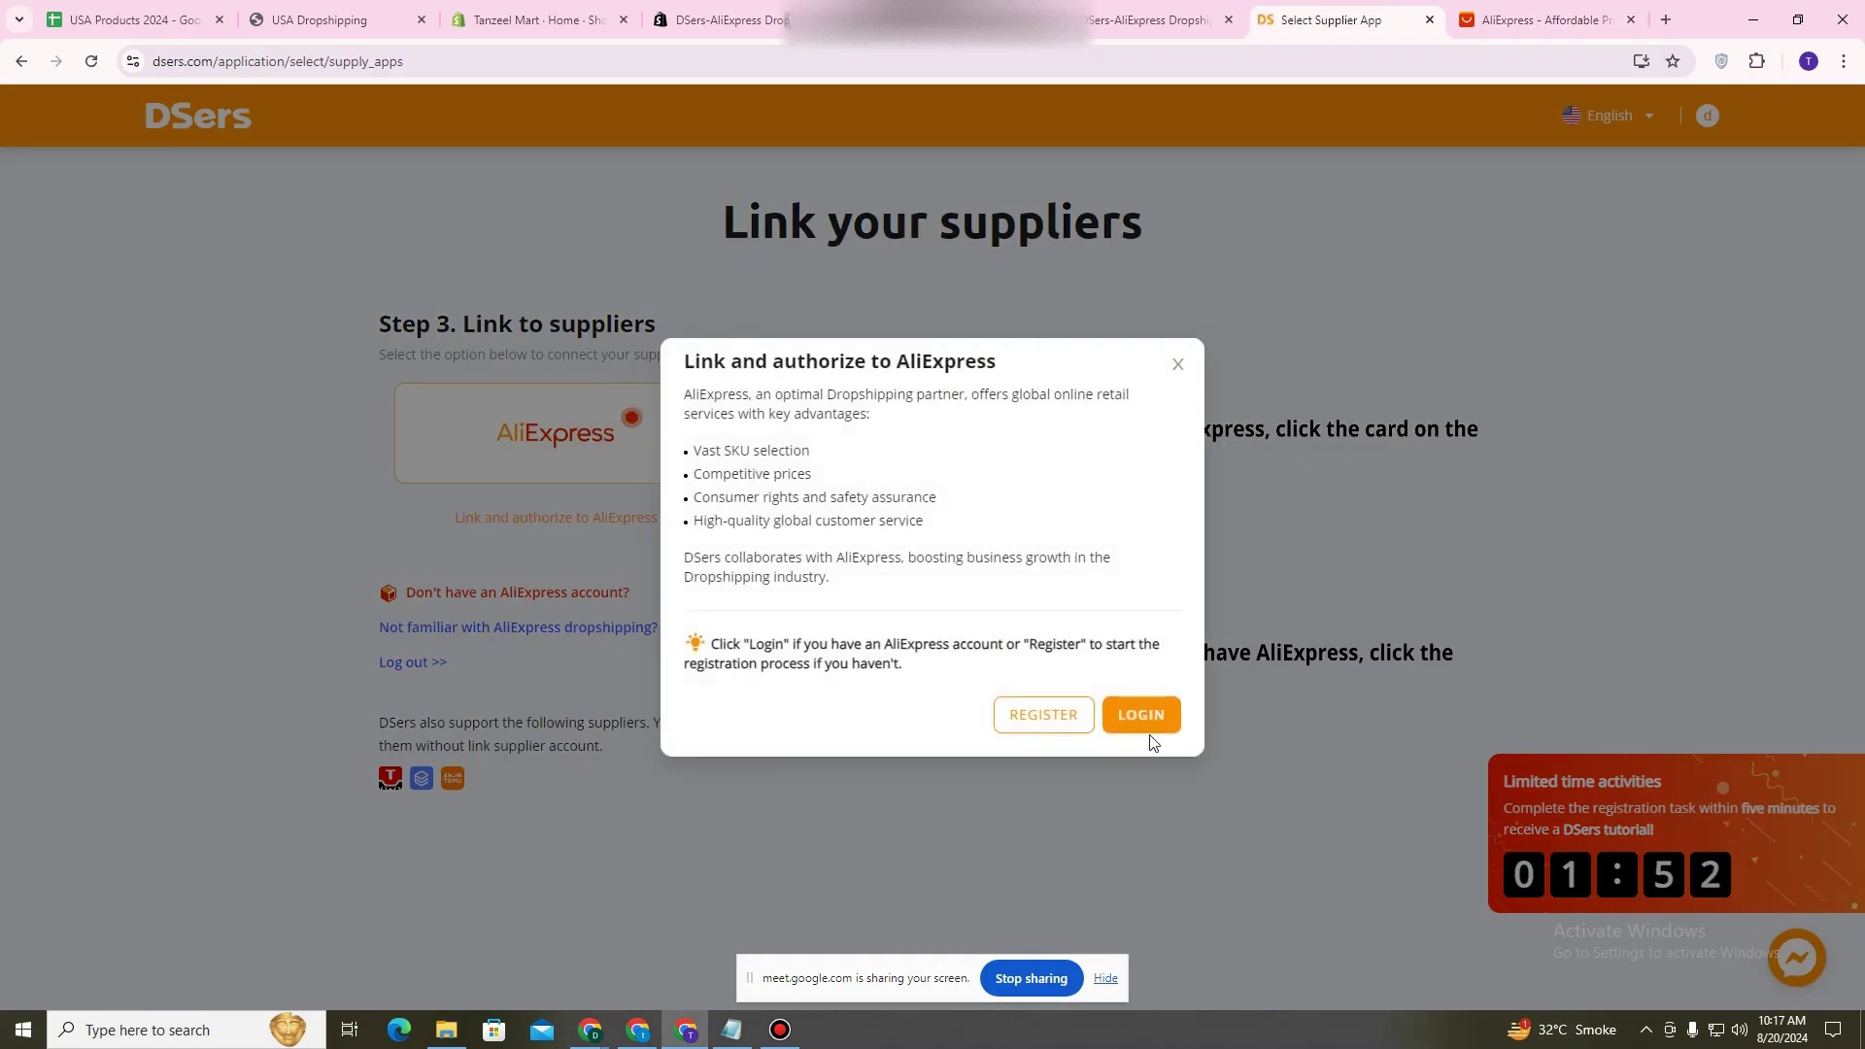
left_click(1559, 12)
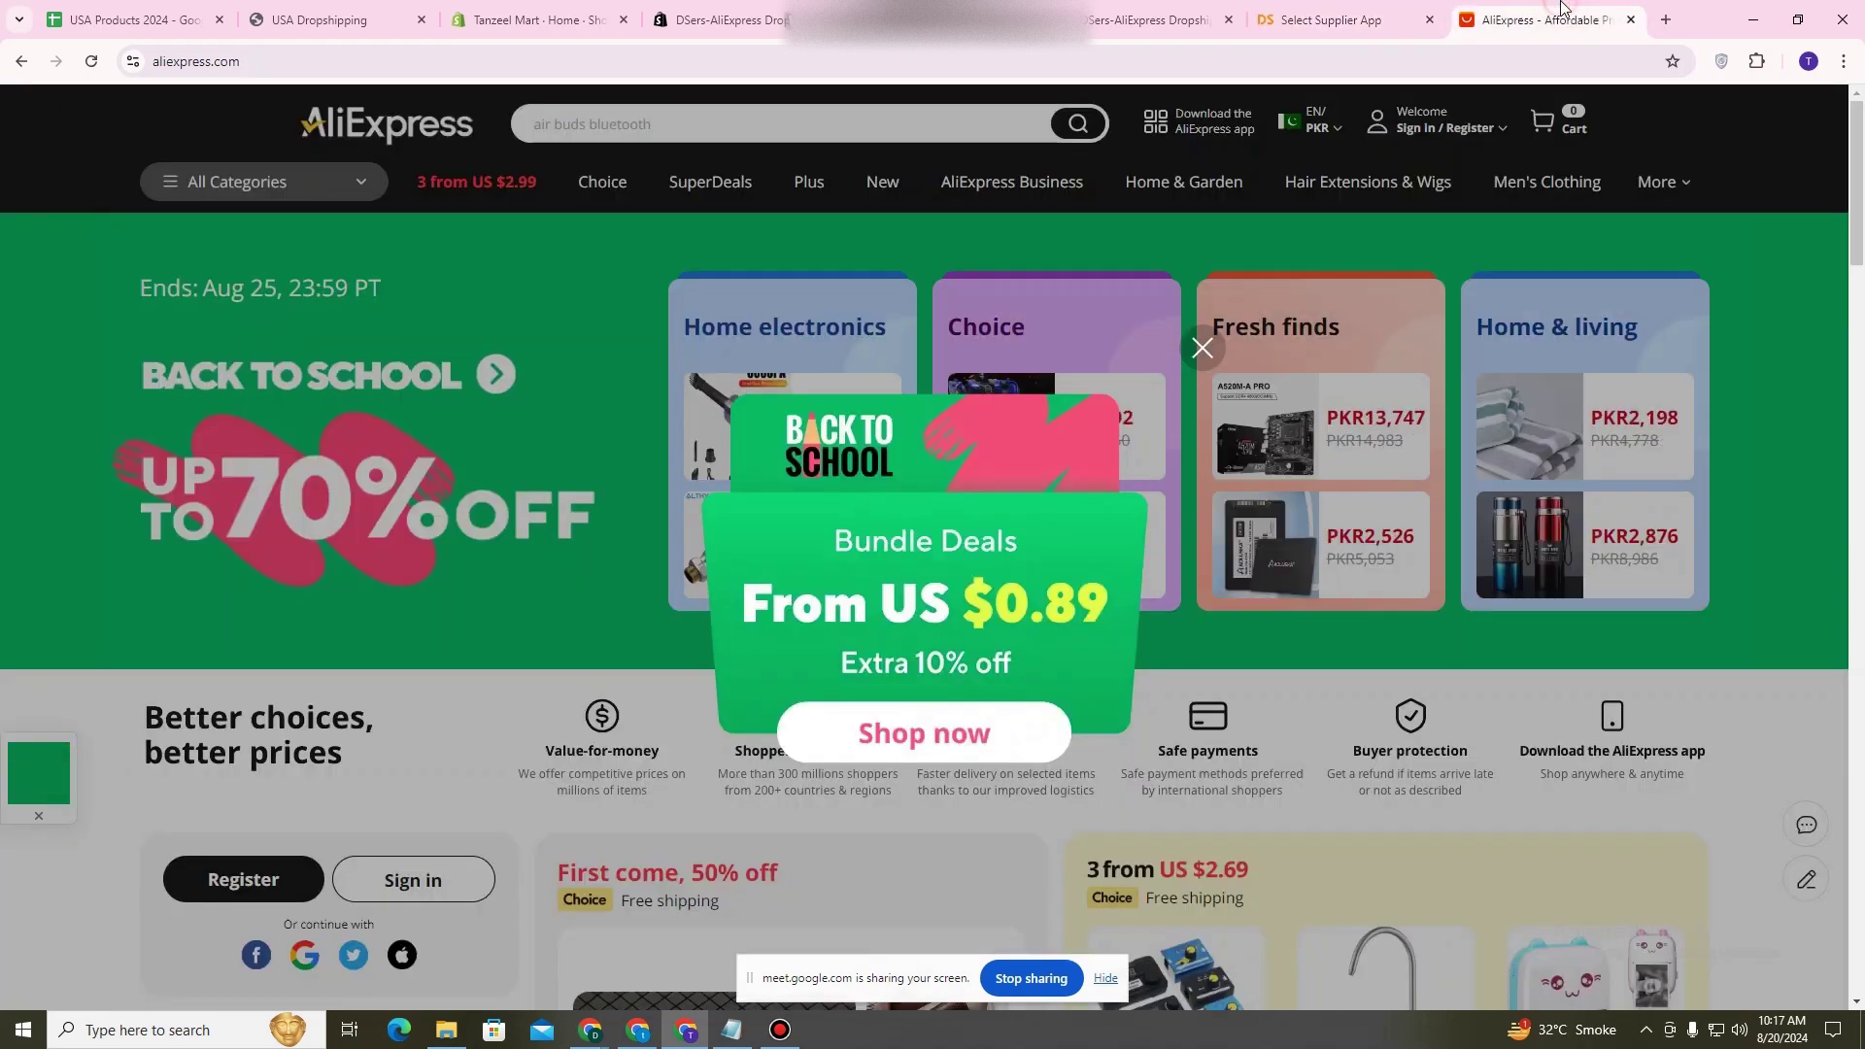
left_click(1331, 19)
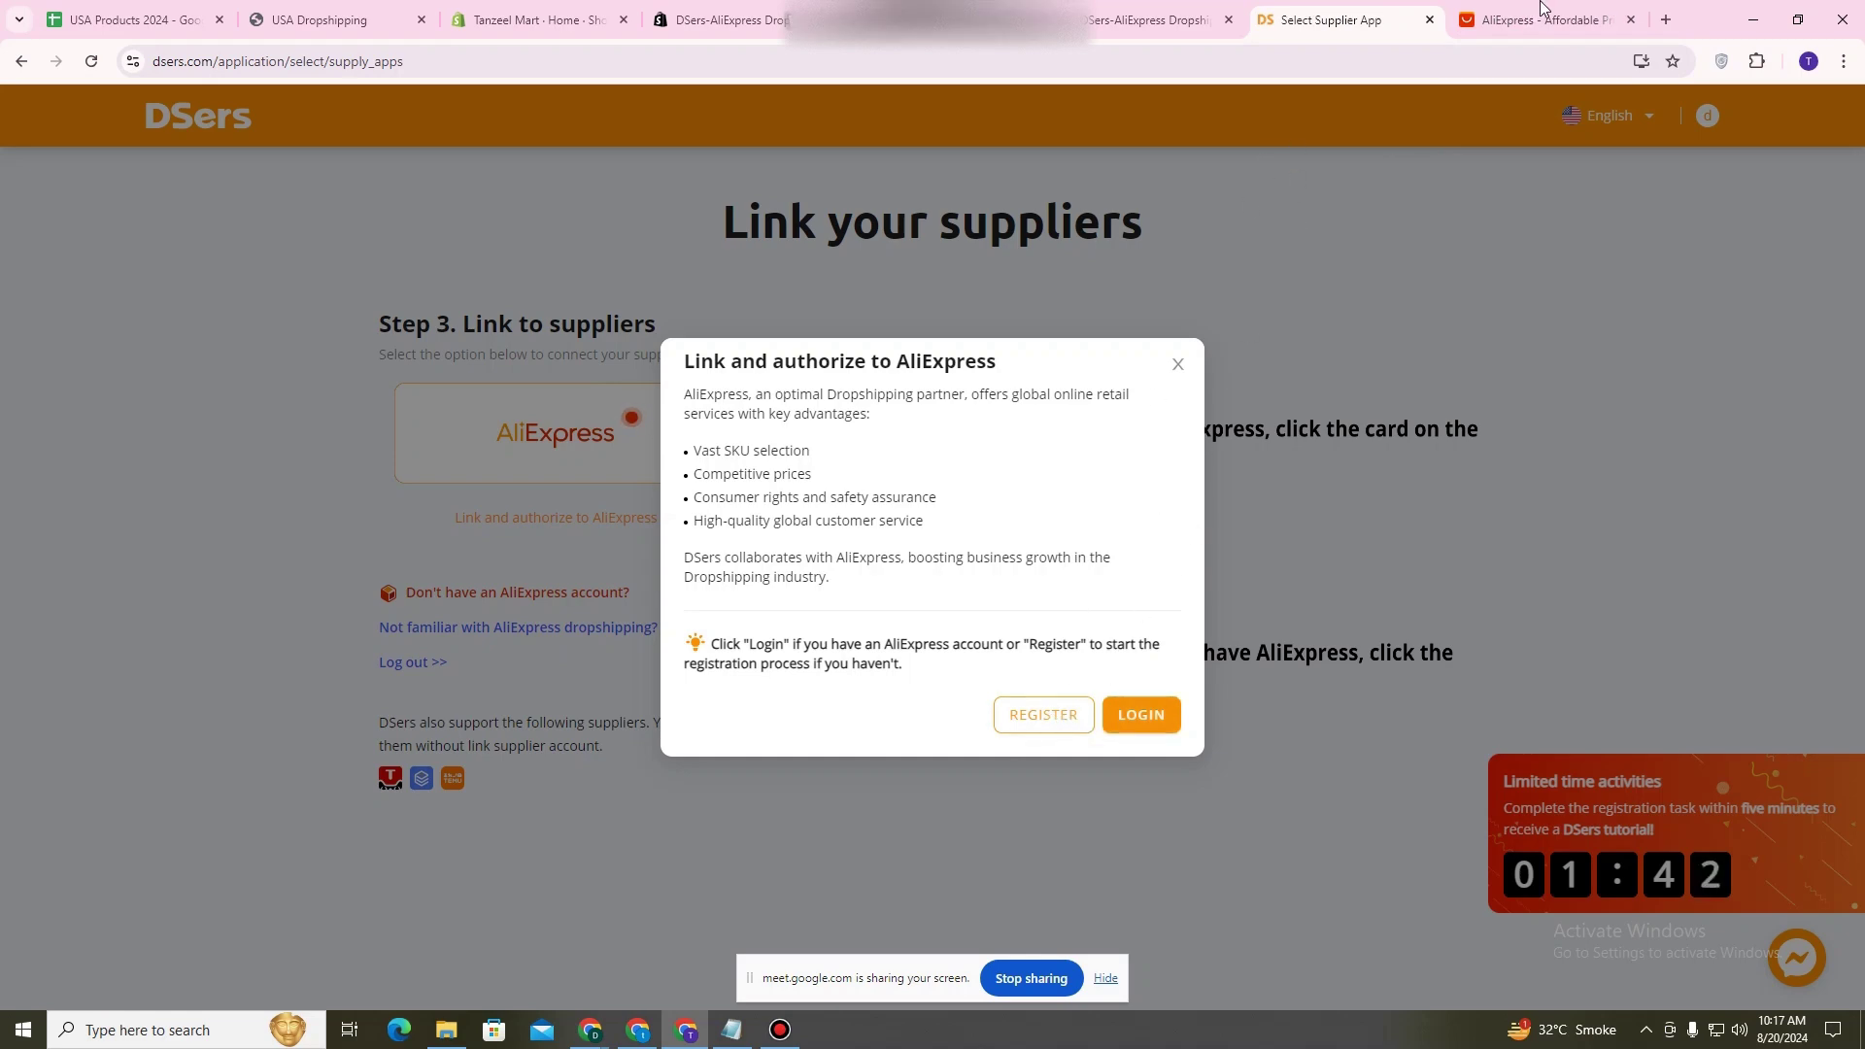
left_click(1054, 724)
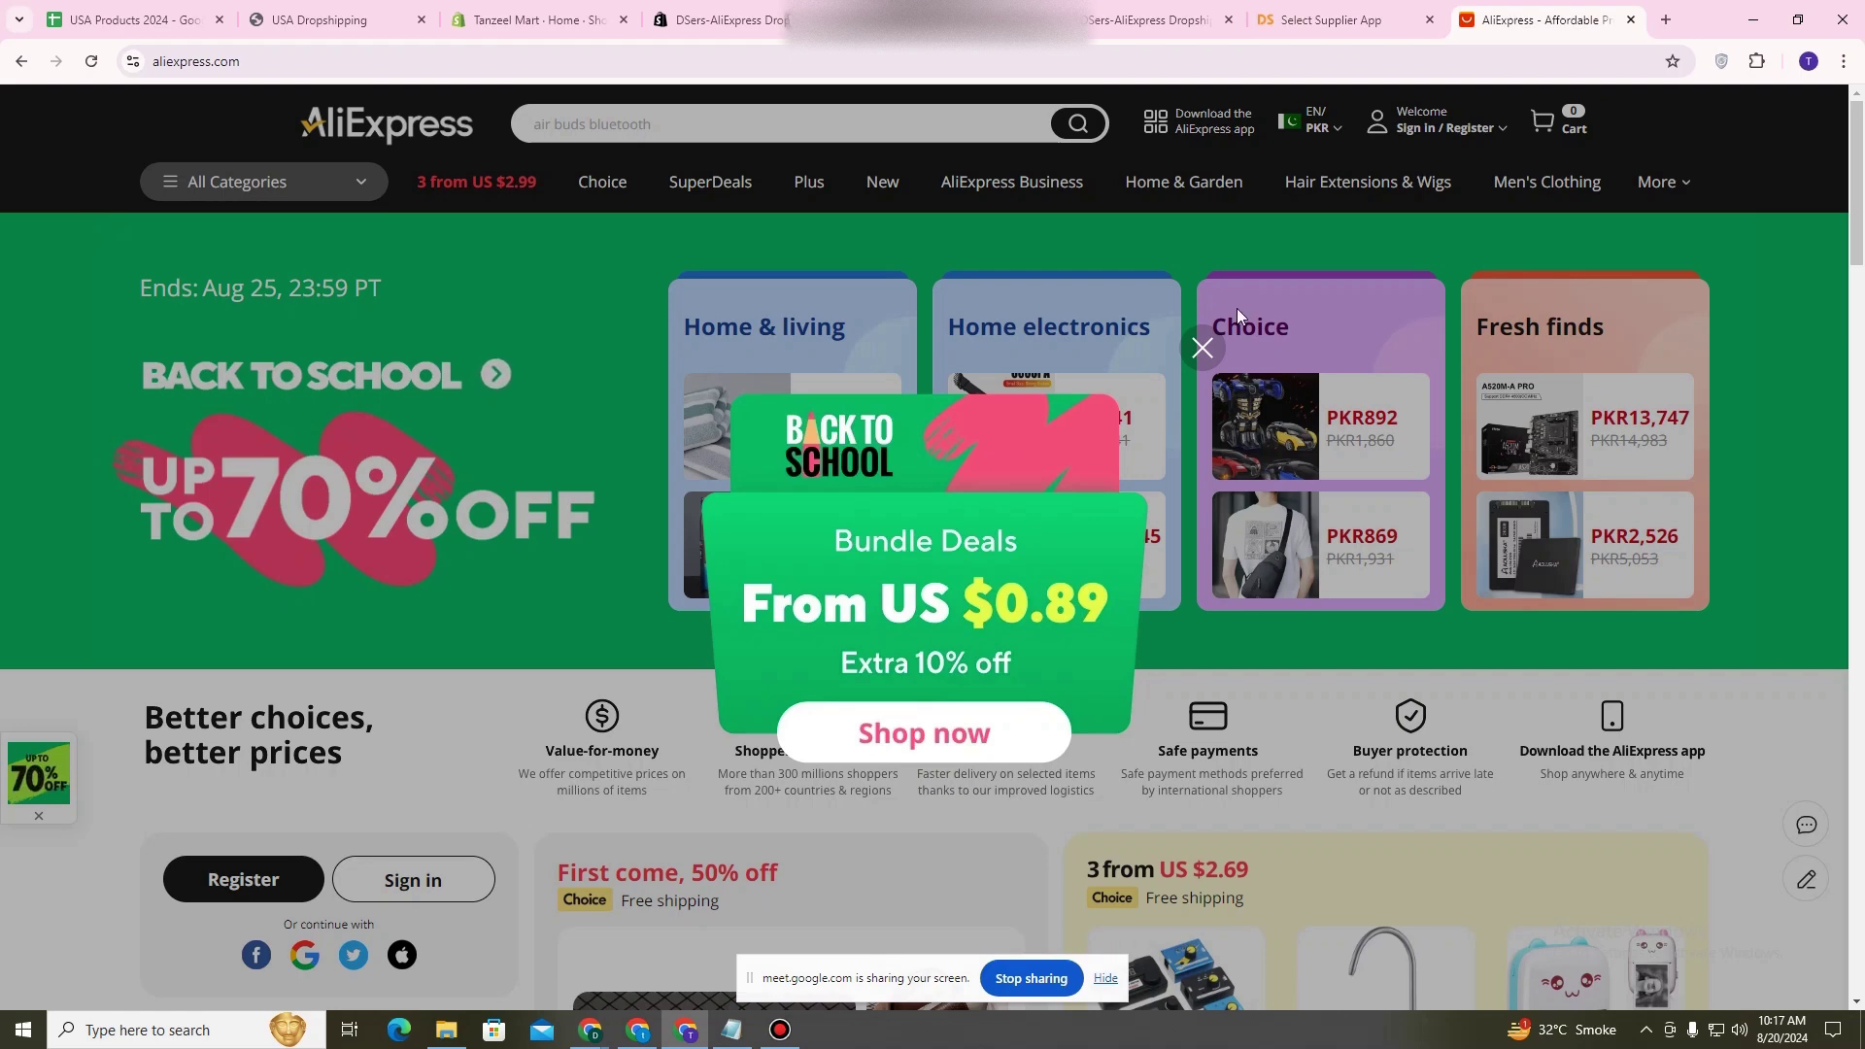
left_click(1238, 307)
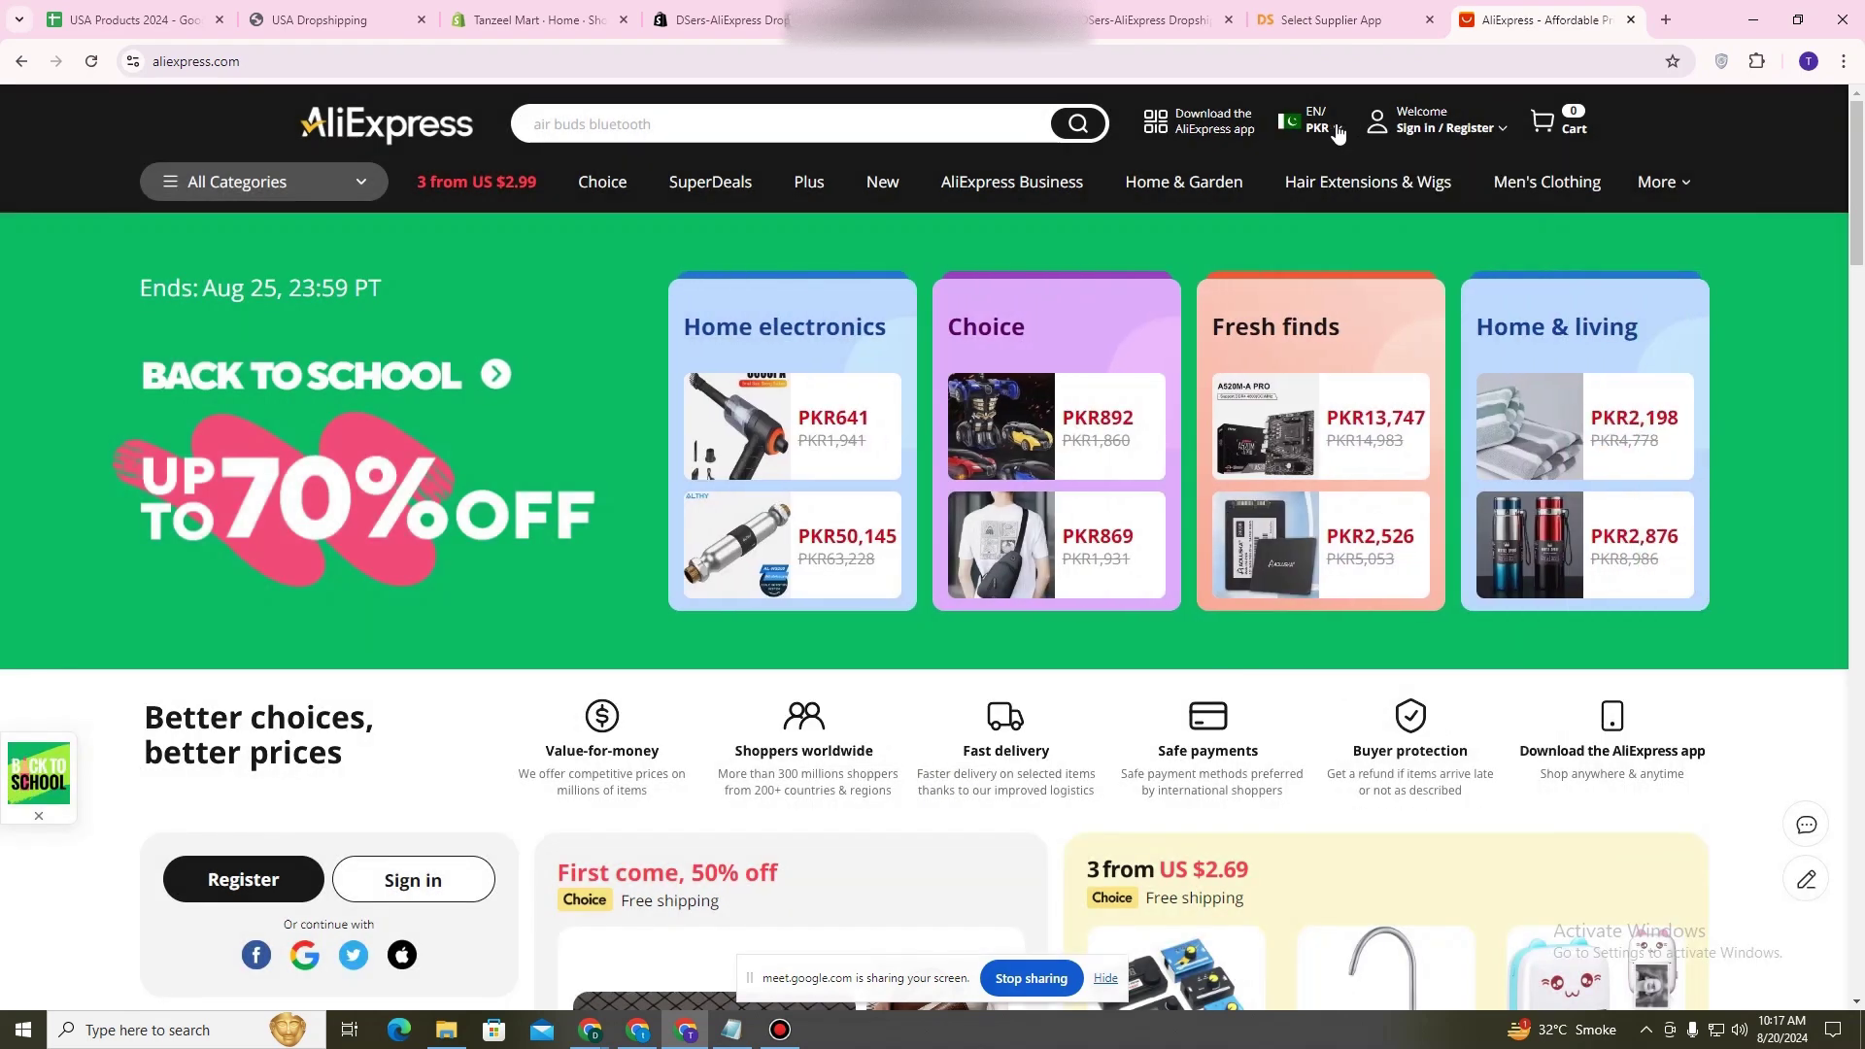
mouse_move(1438, 121)
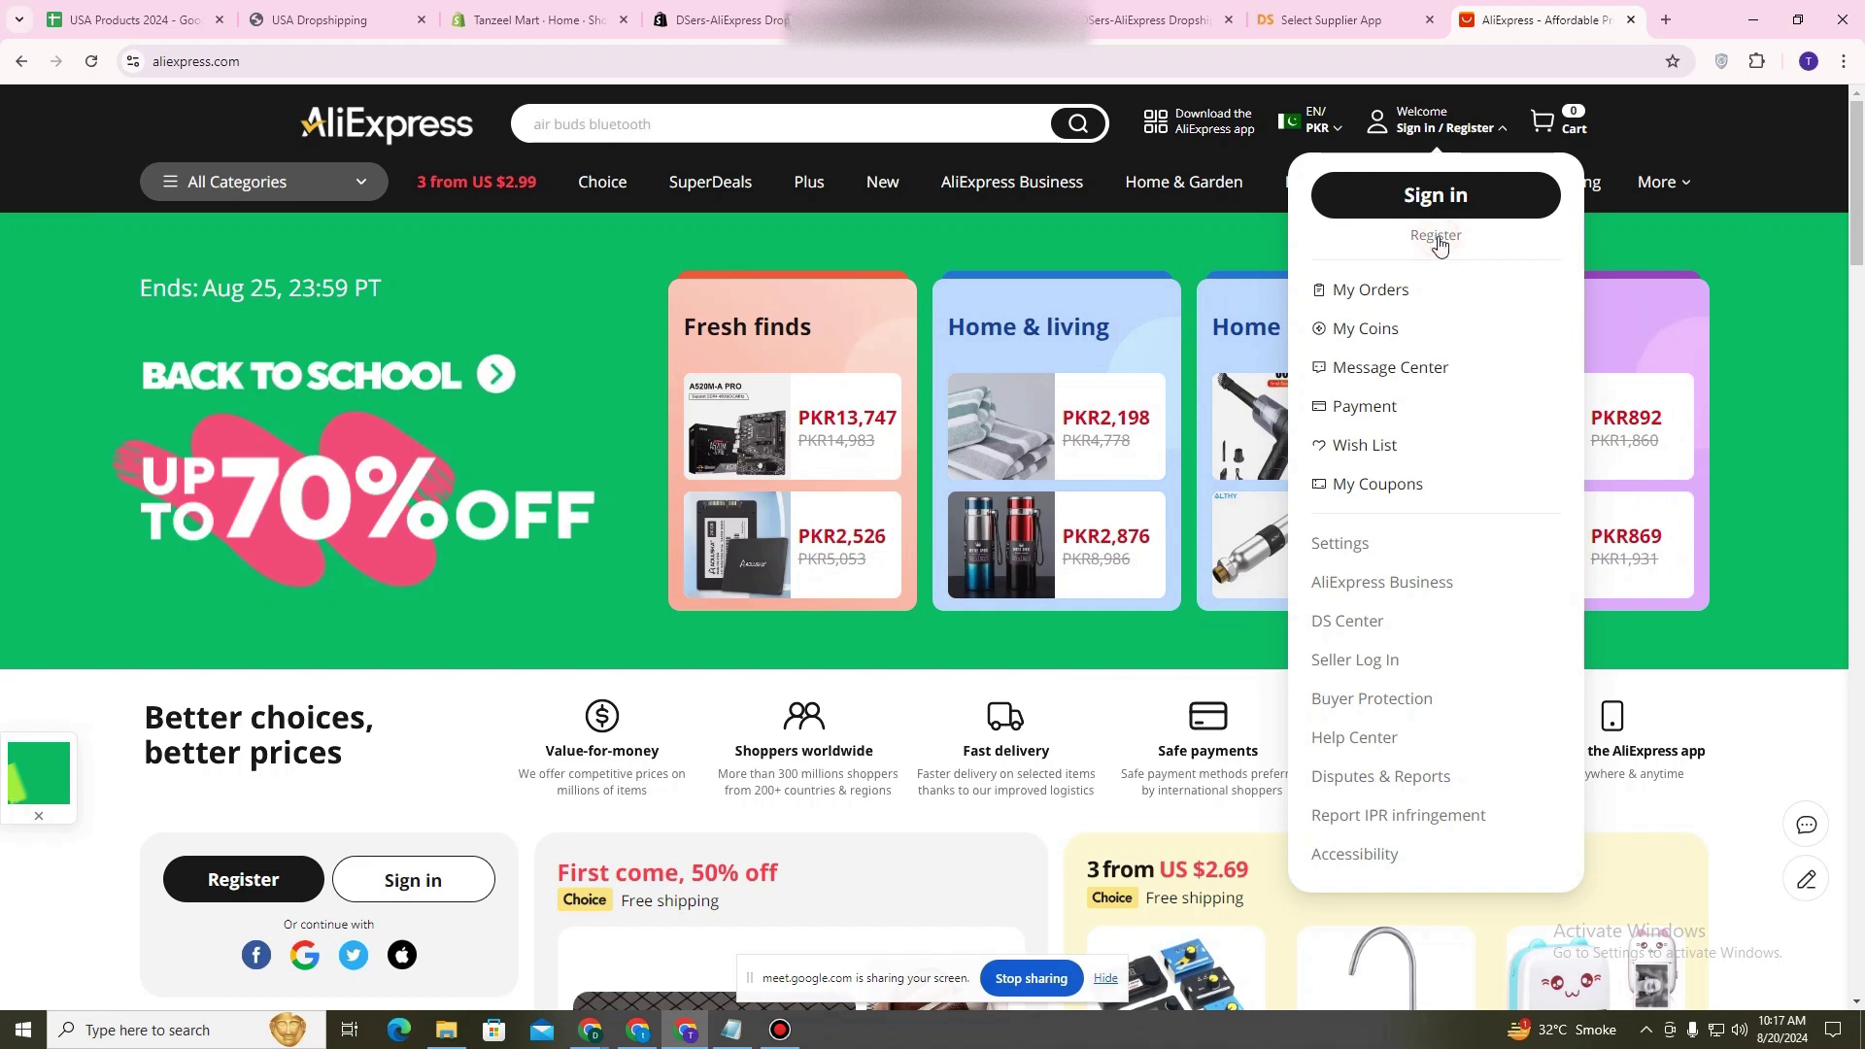
Step: Open the AliExpress register form and submit the account e-mail from saved suggestions
left_click(1437, 237)
left_click(992, 404)
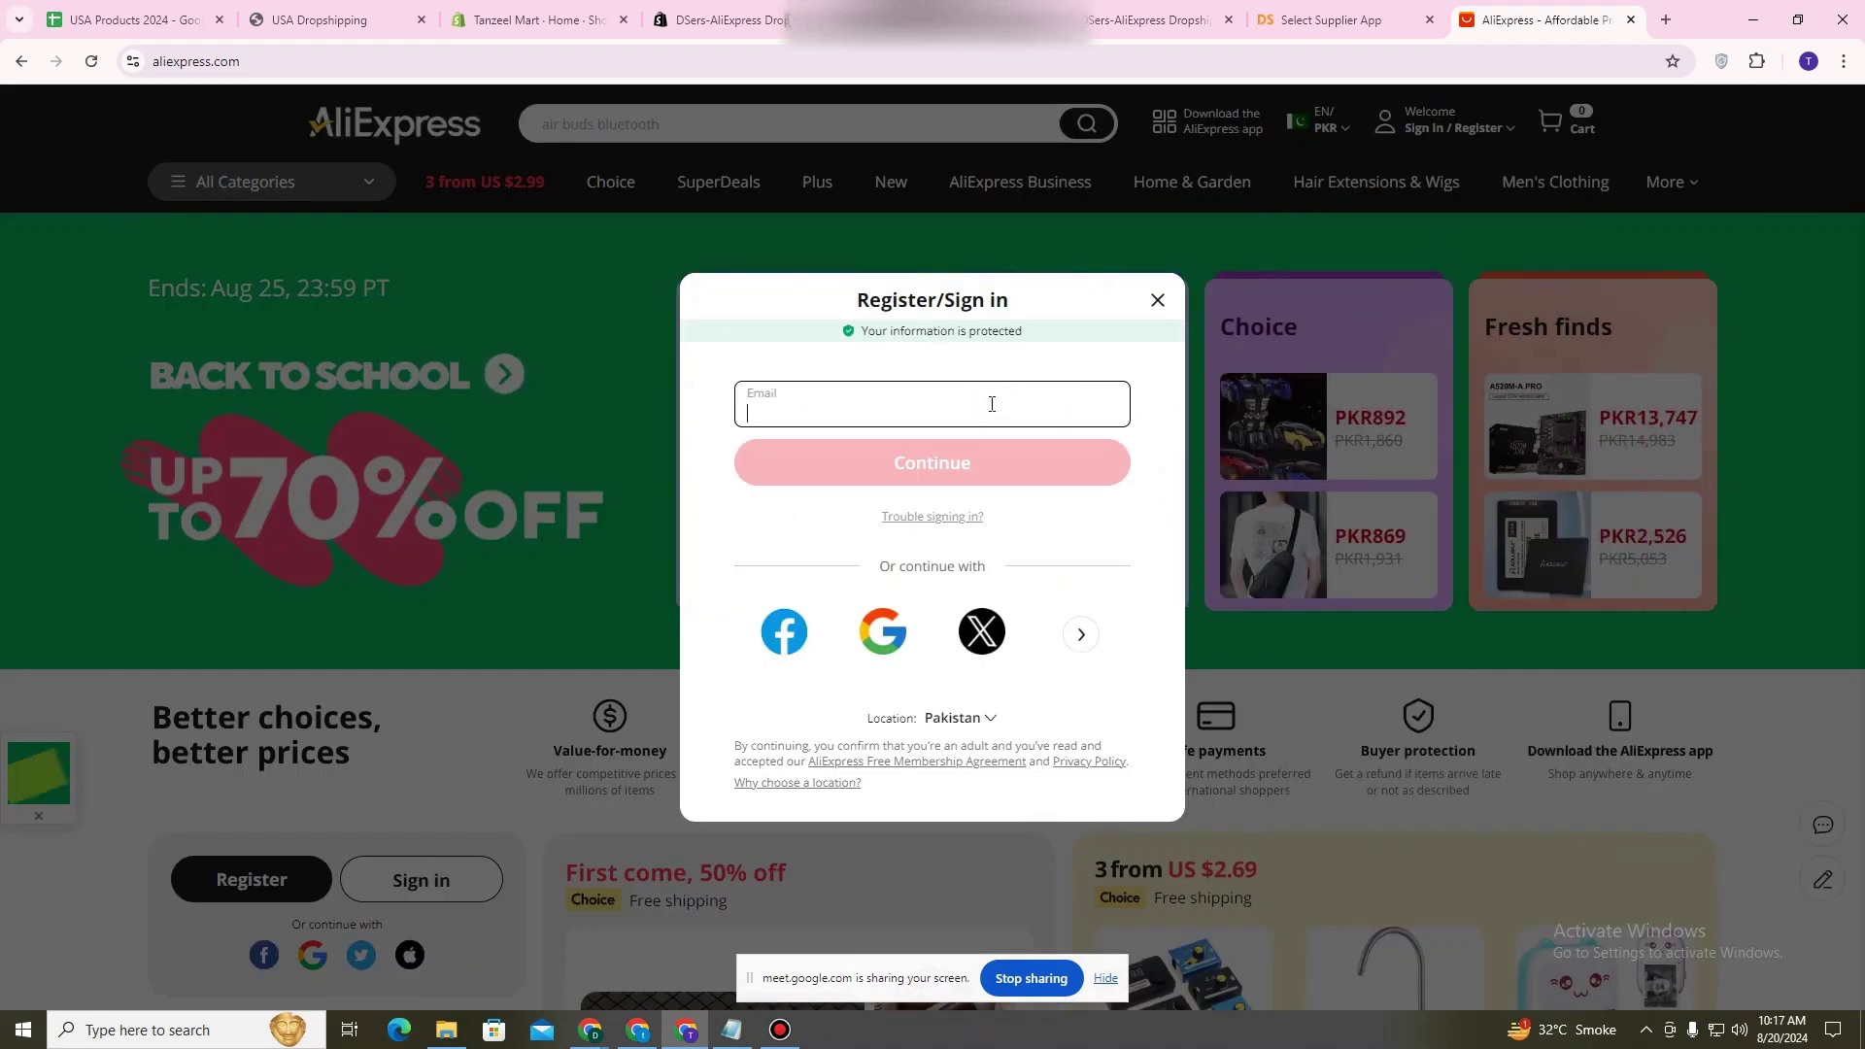
left_click(952, 422)
left_click(850, 489)
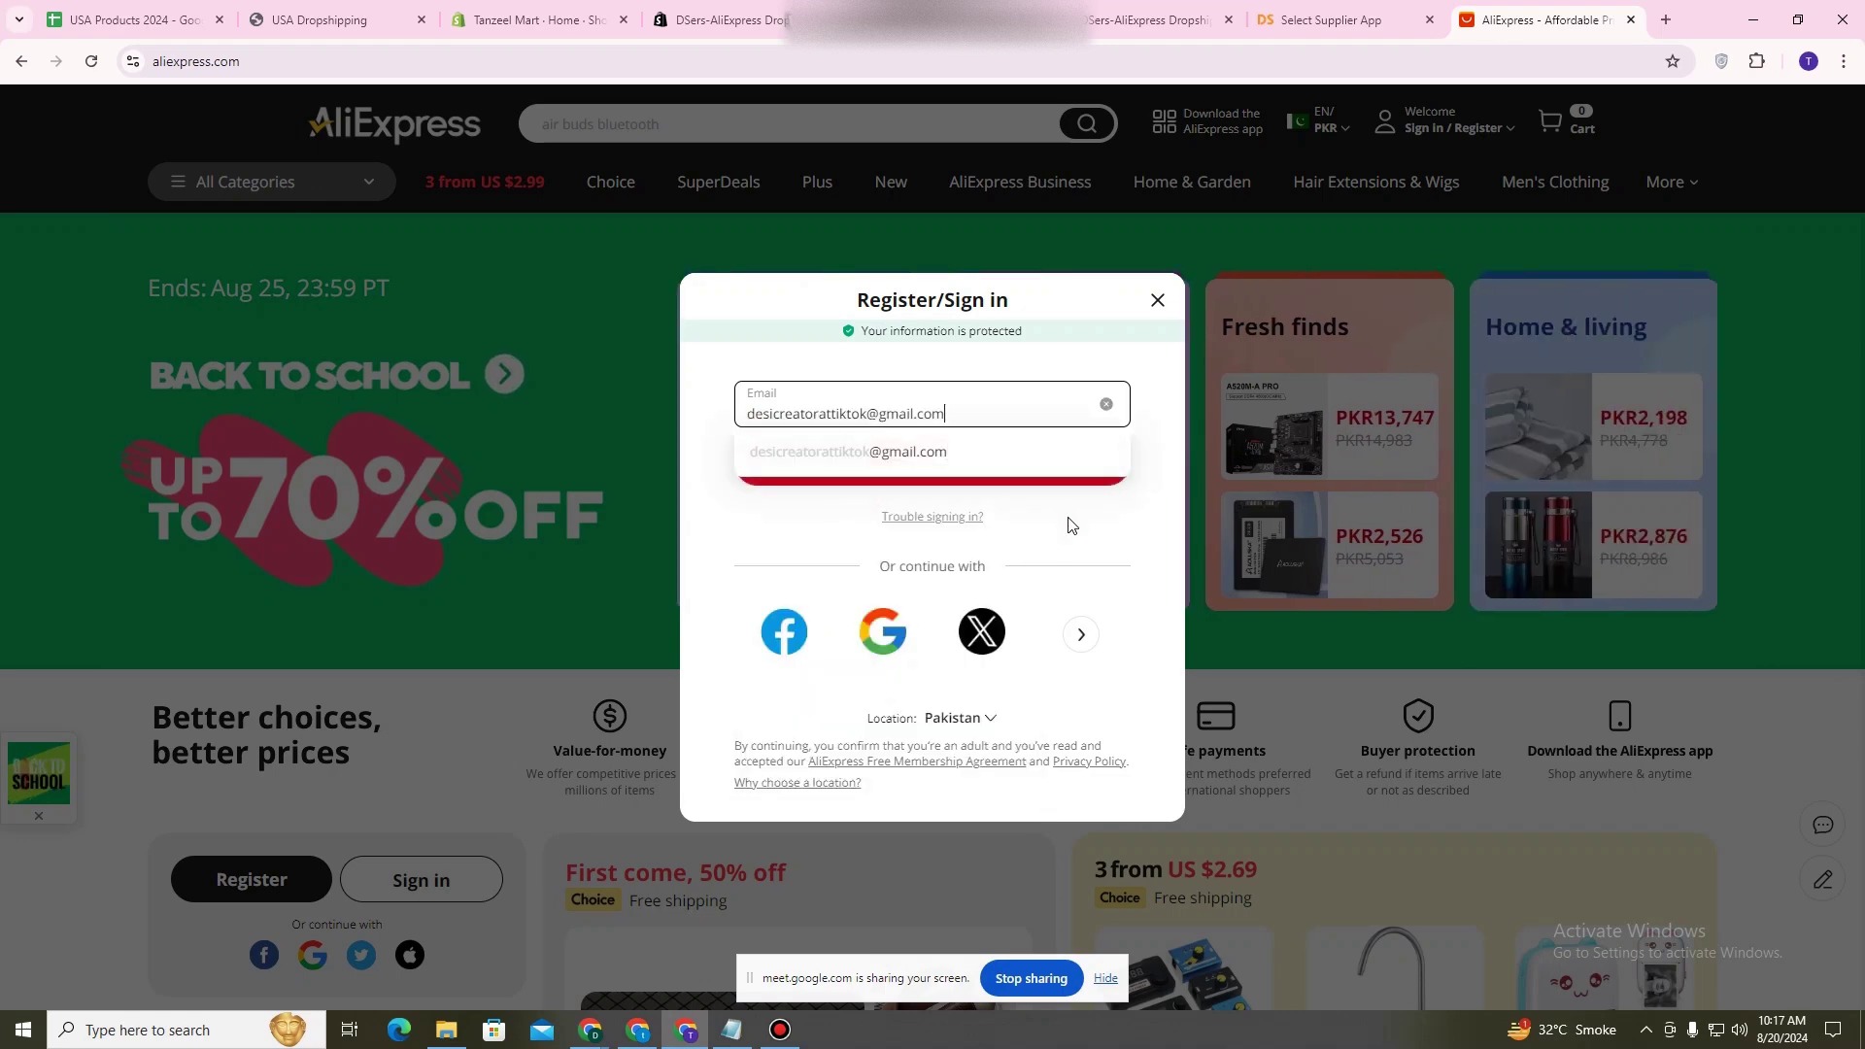
left_click(949, 454)
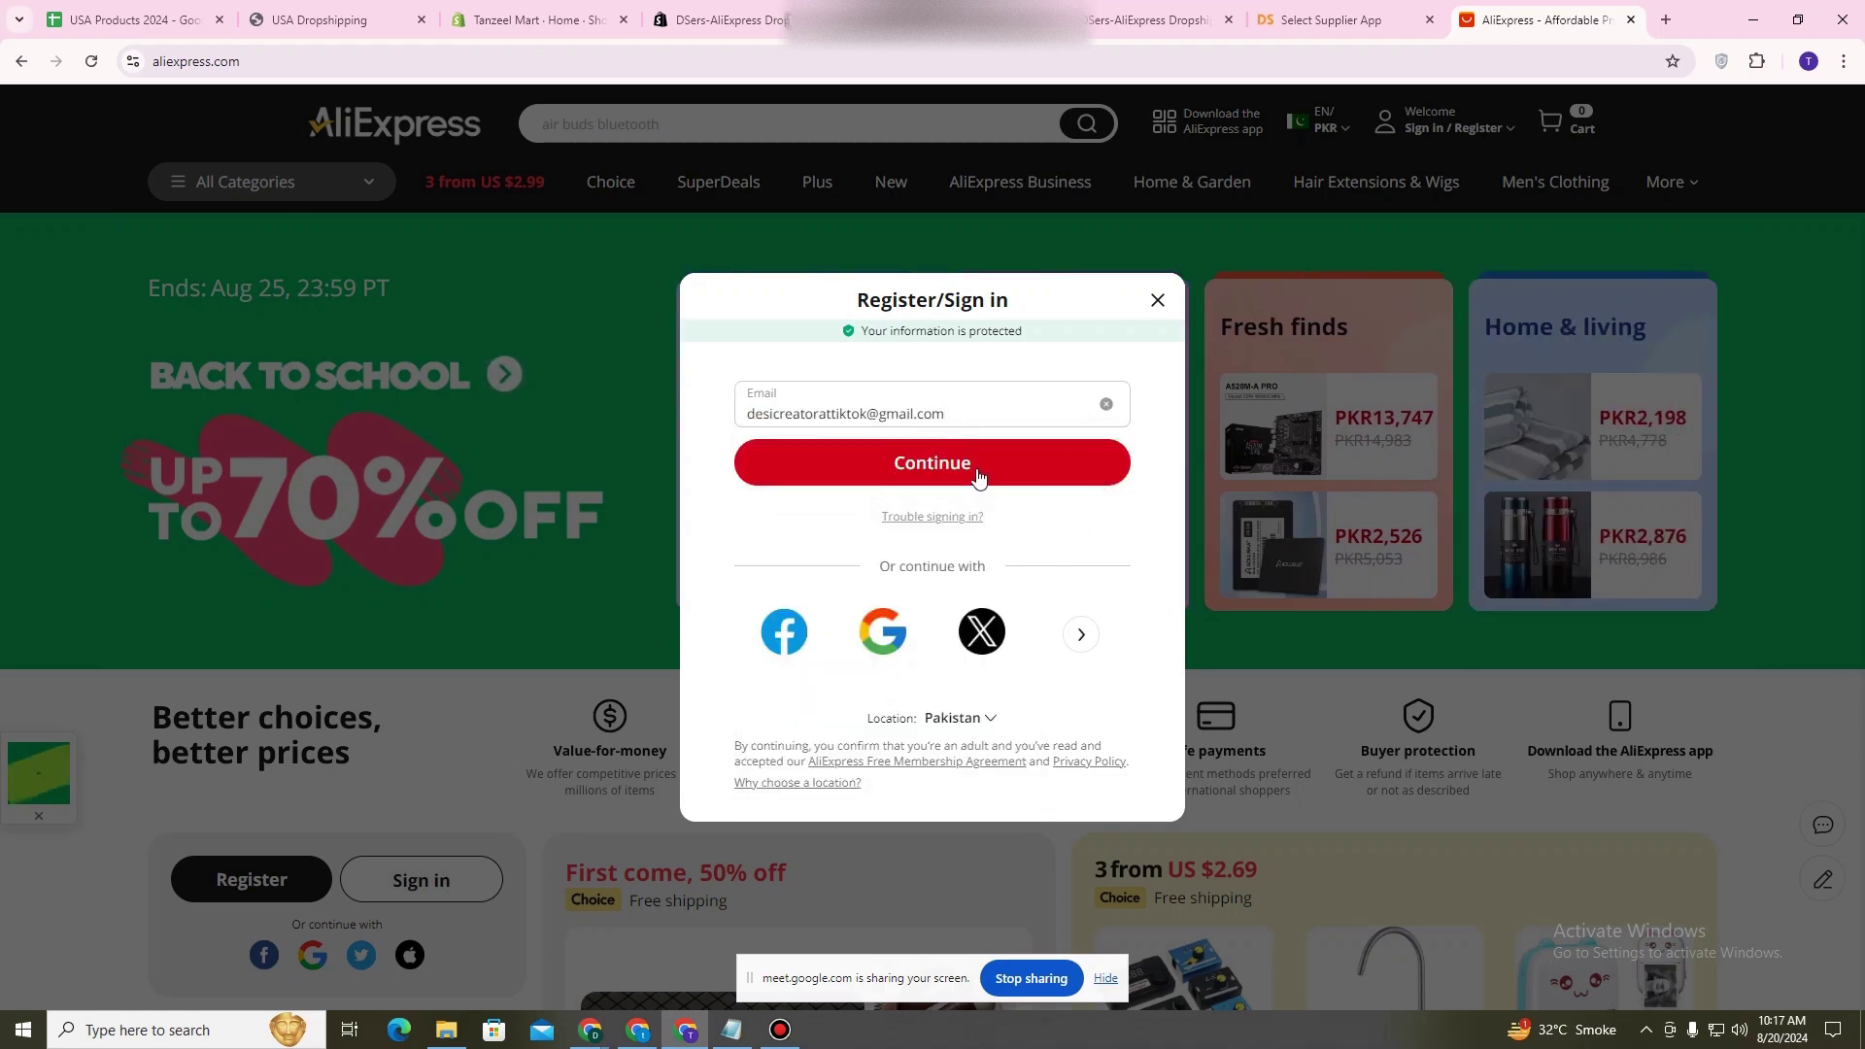
left_click(978, 476)
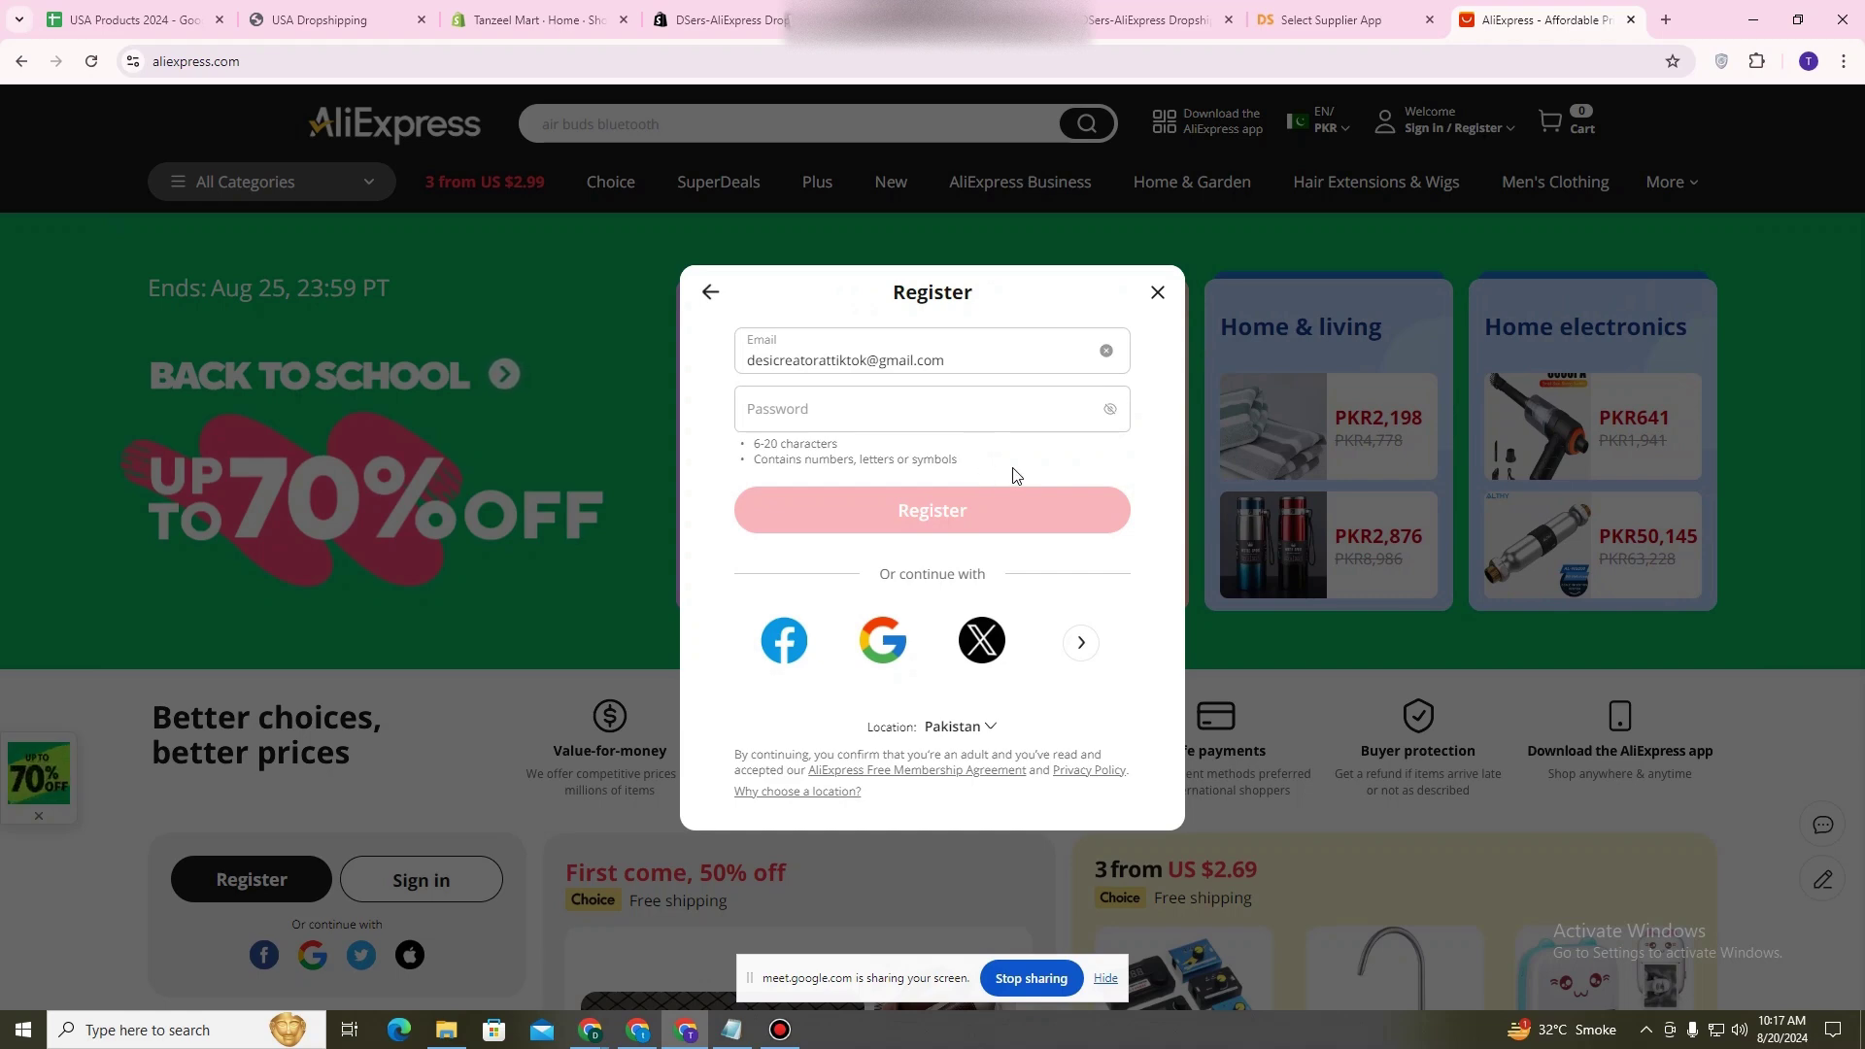
Step: Try United States as registration location, then keep Pakistan
left_click(990, 728)
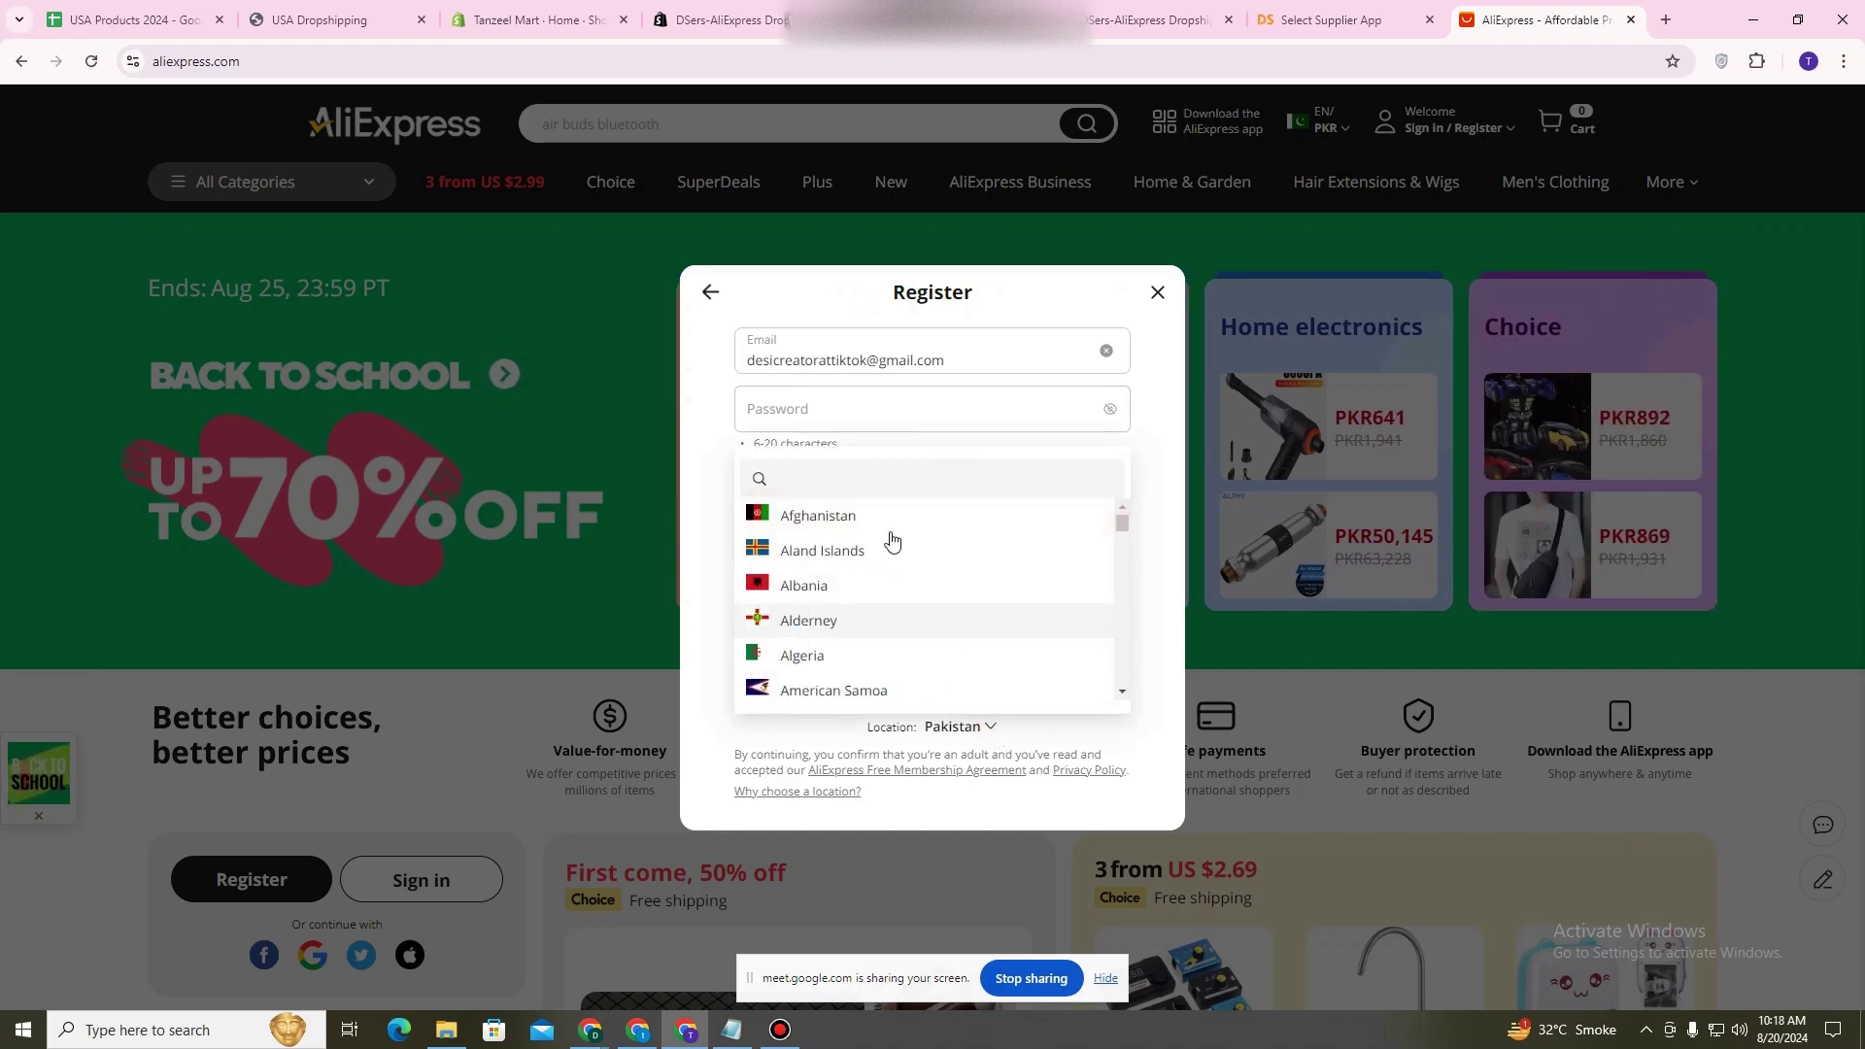
left_click(883, 479)
type("unite")
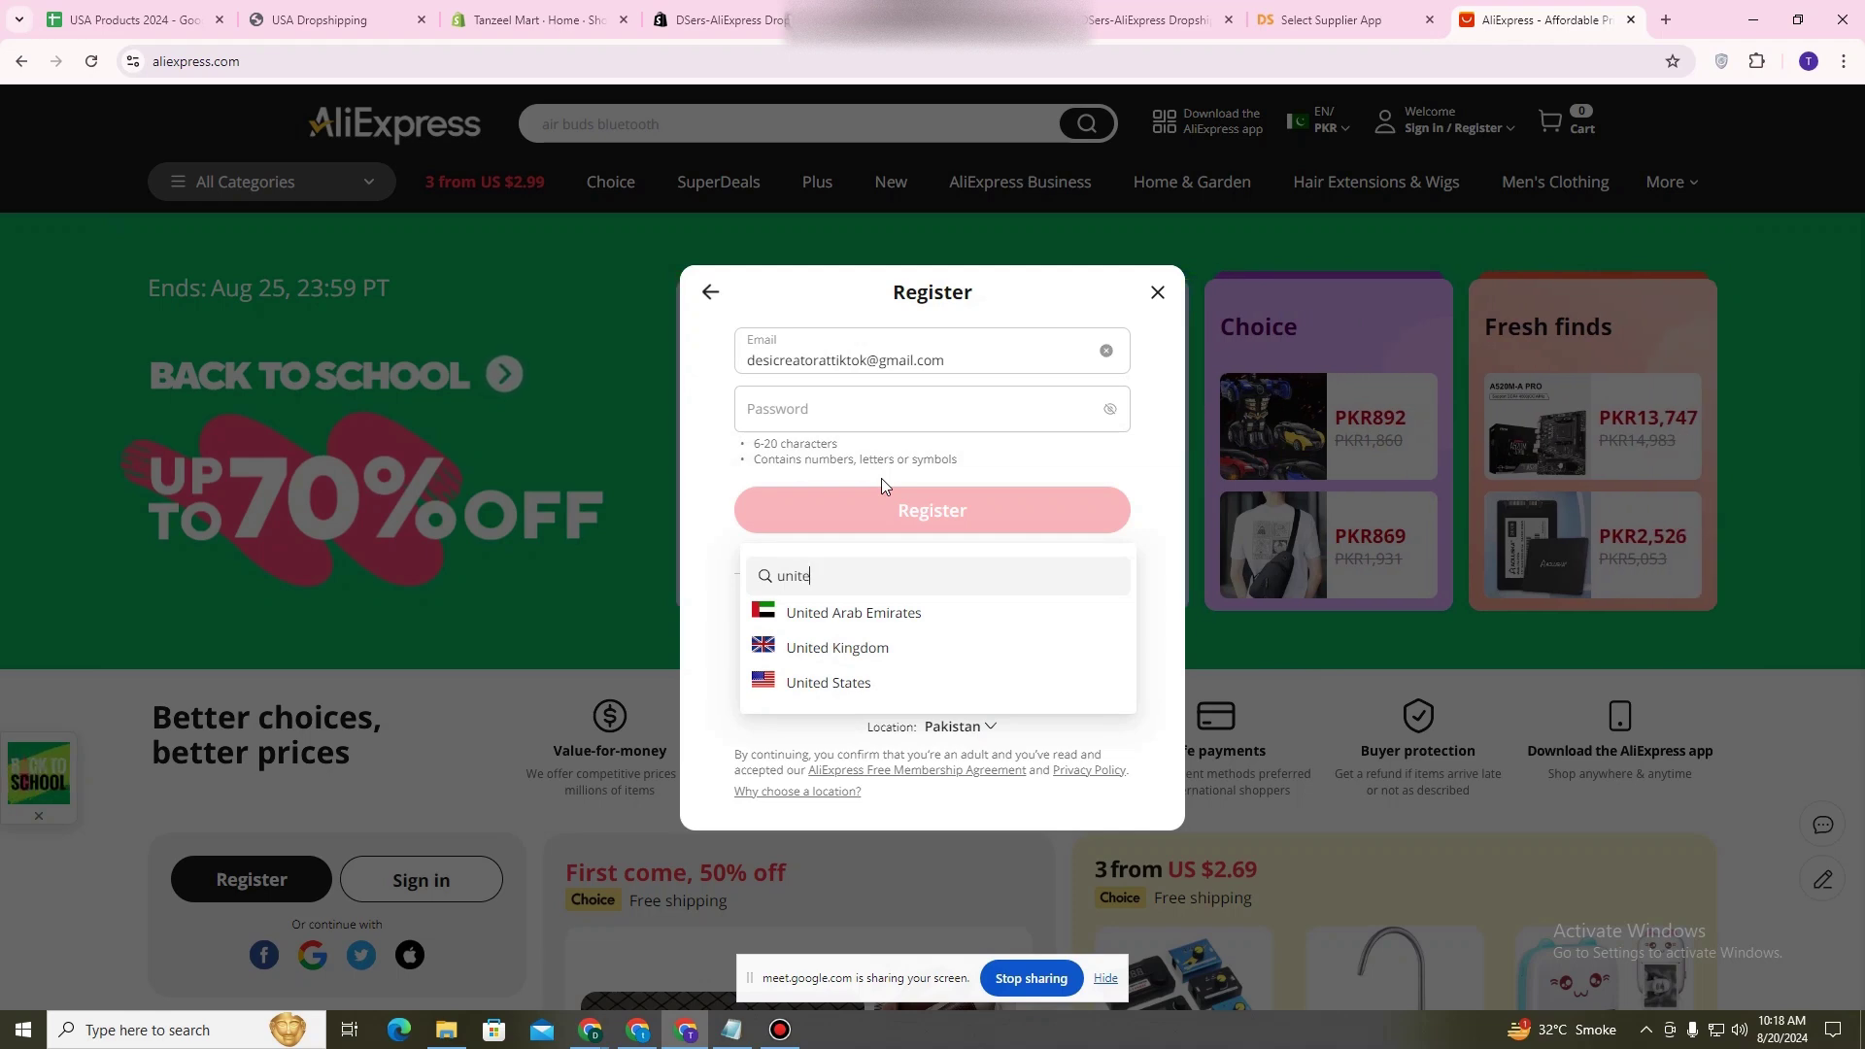
left_click(833, 683)
left_click(941, 600)
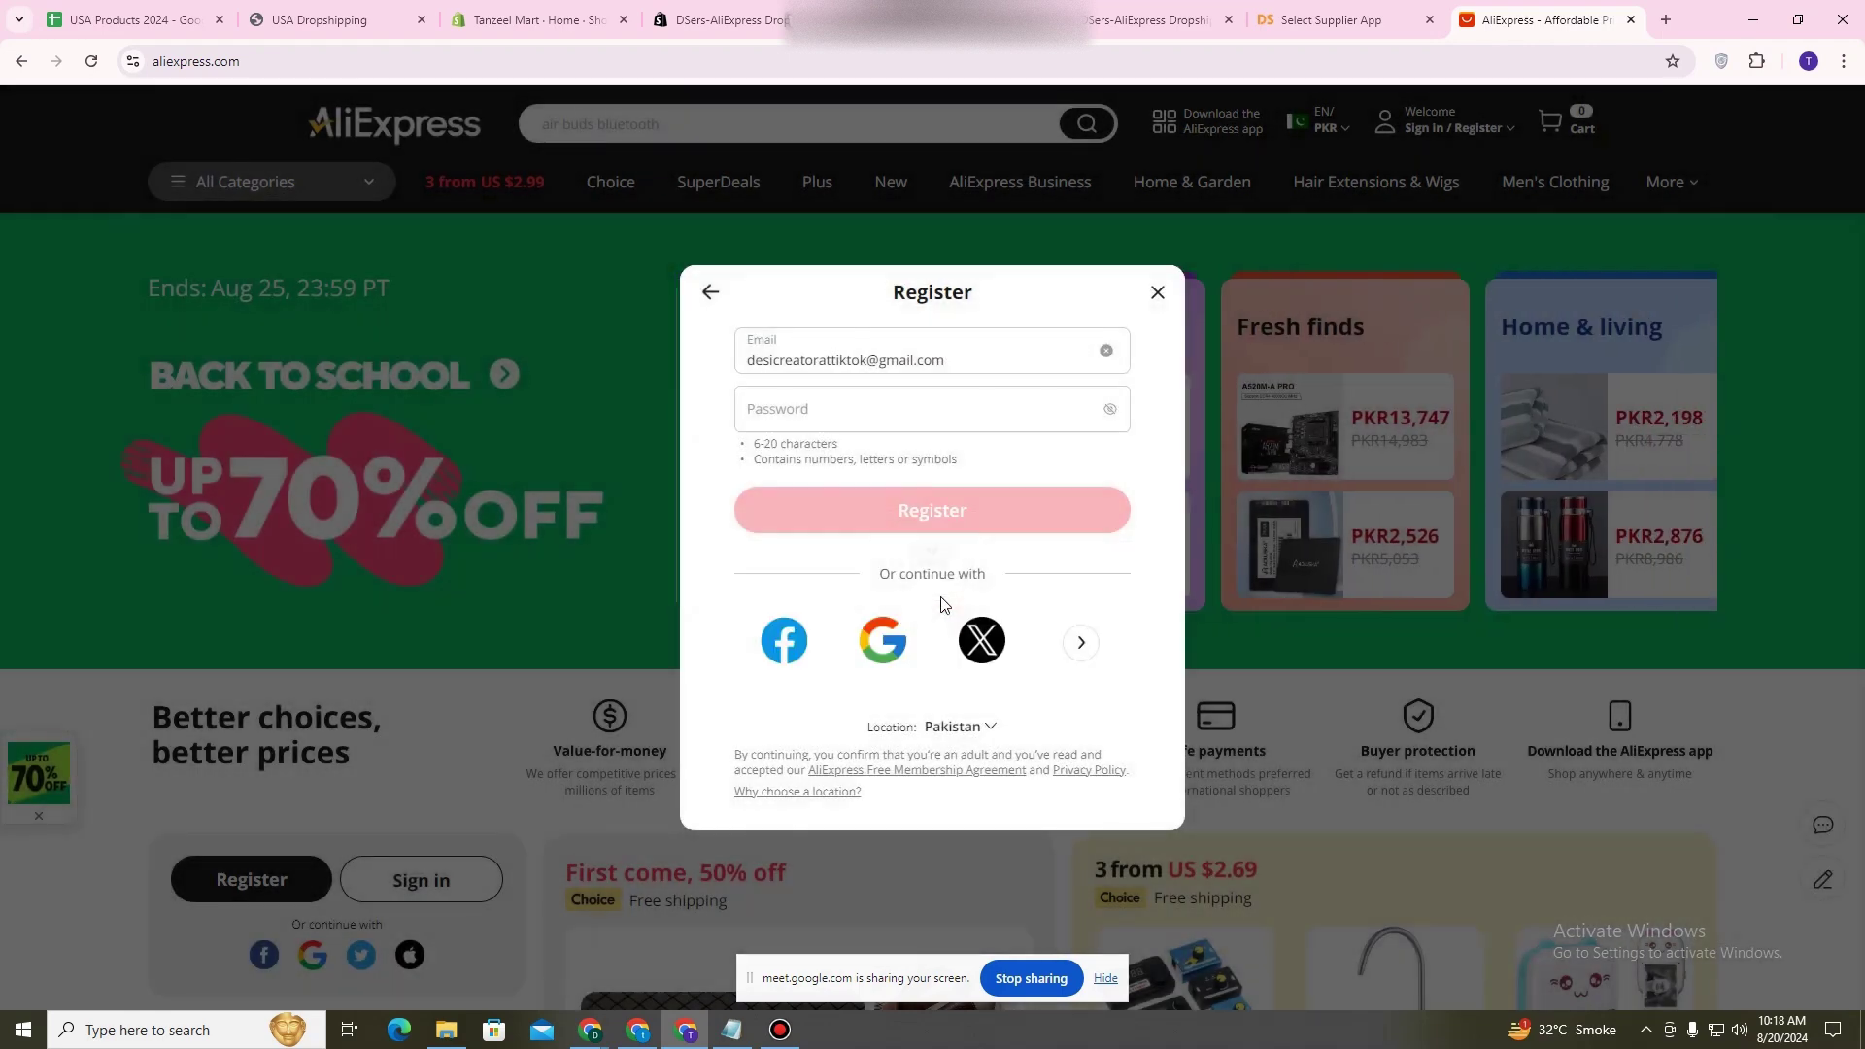
Step: Enter the account password, submit the registration, and complete the slide-to-verify check
left_click(859, 431)
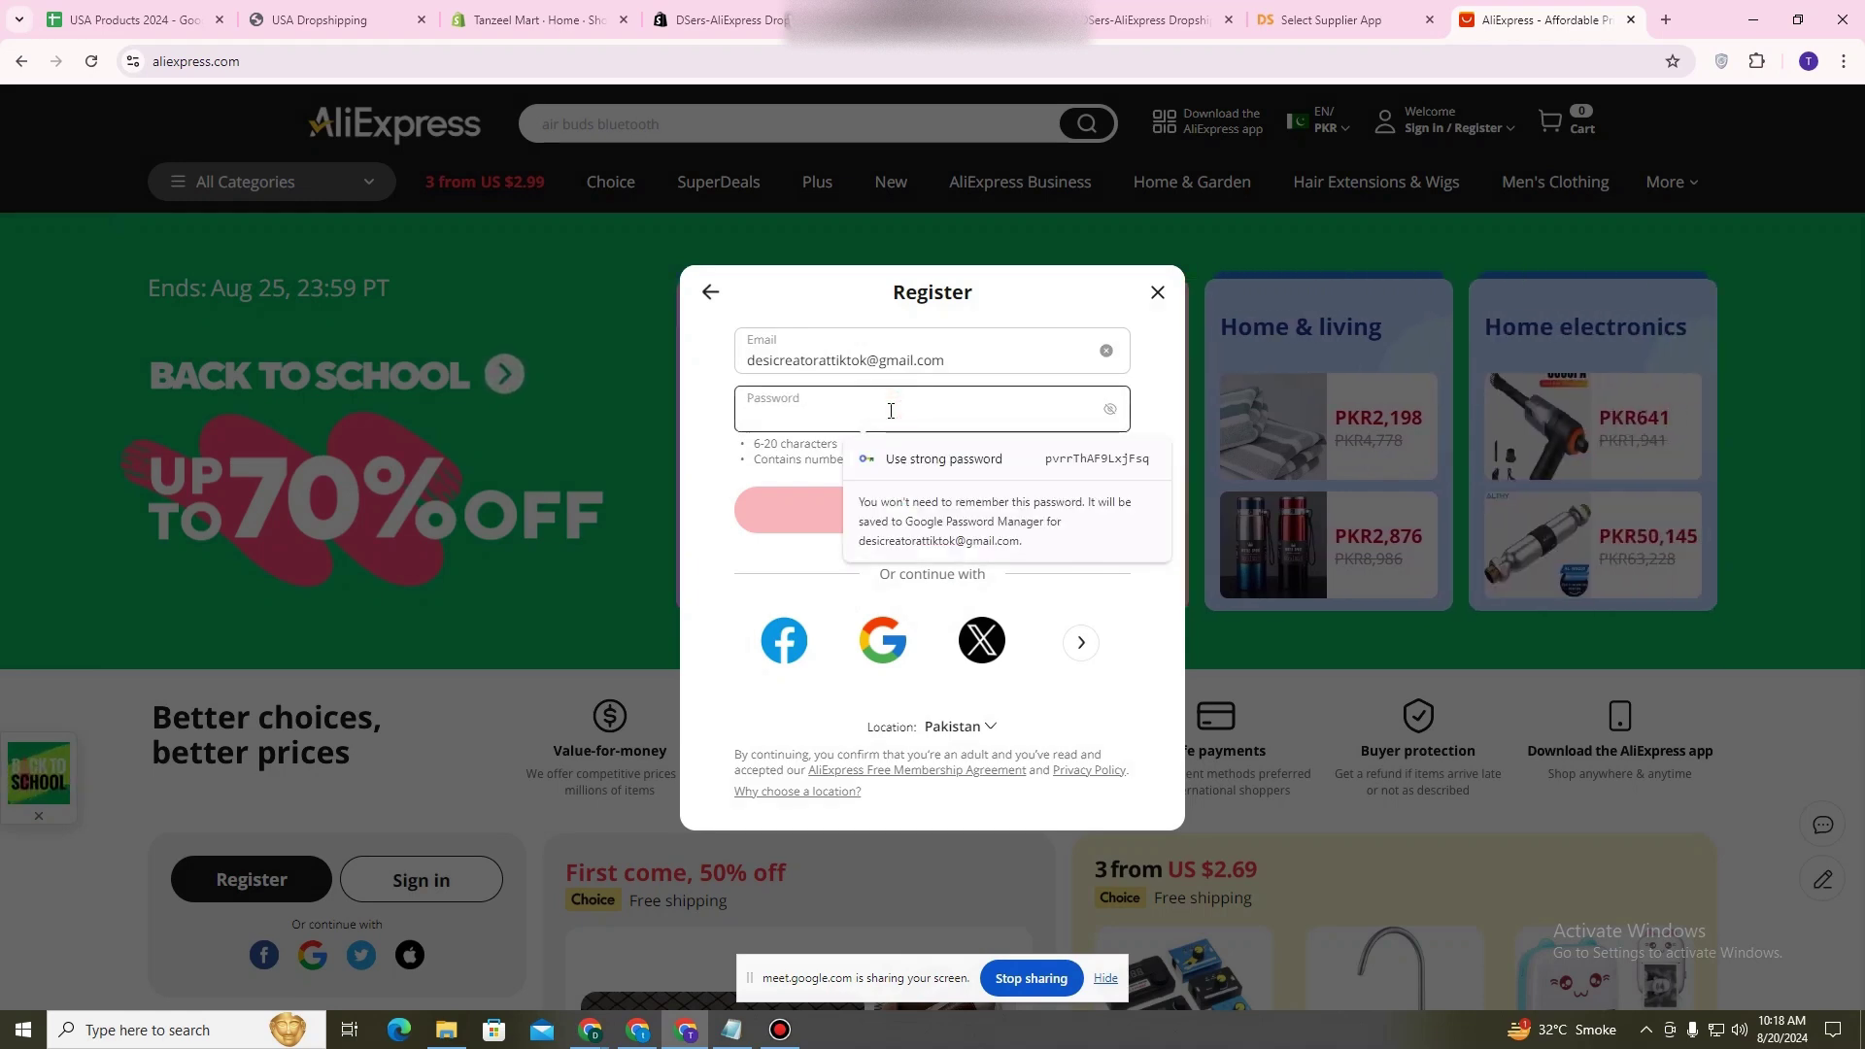
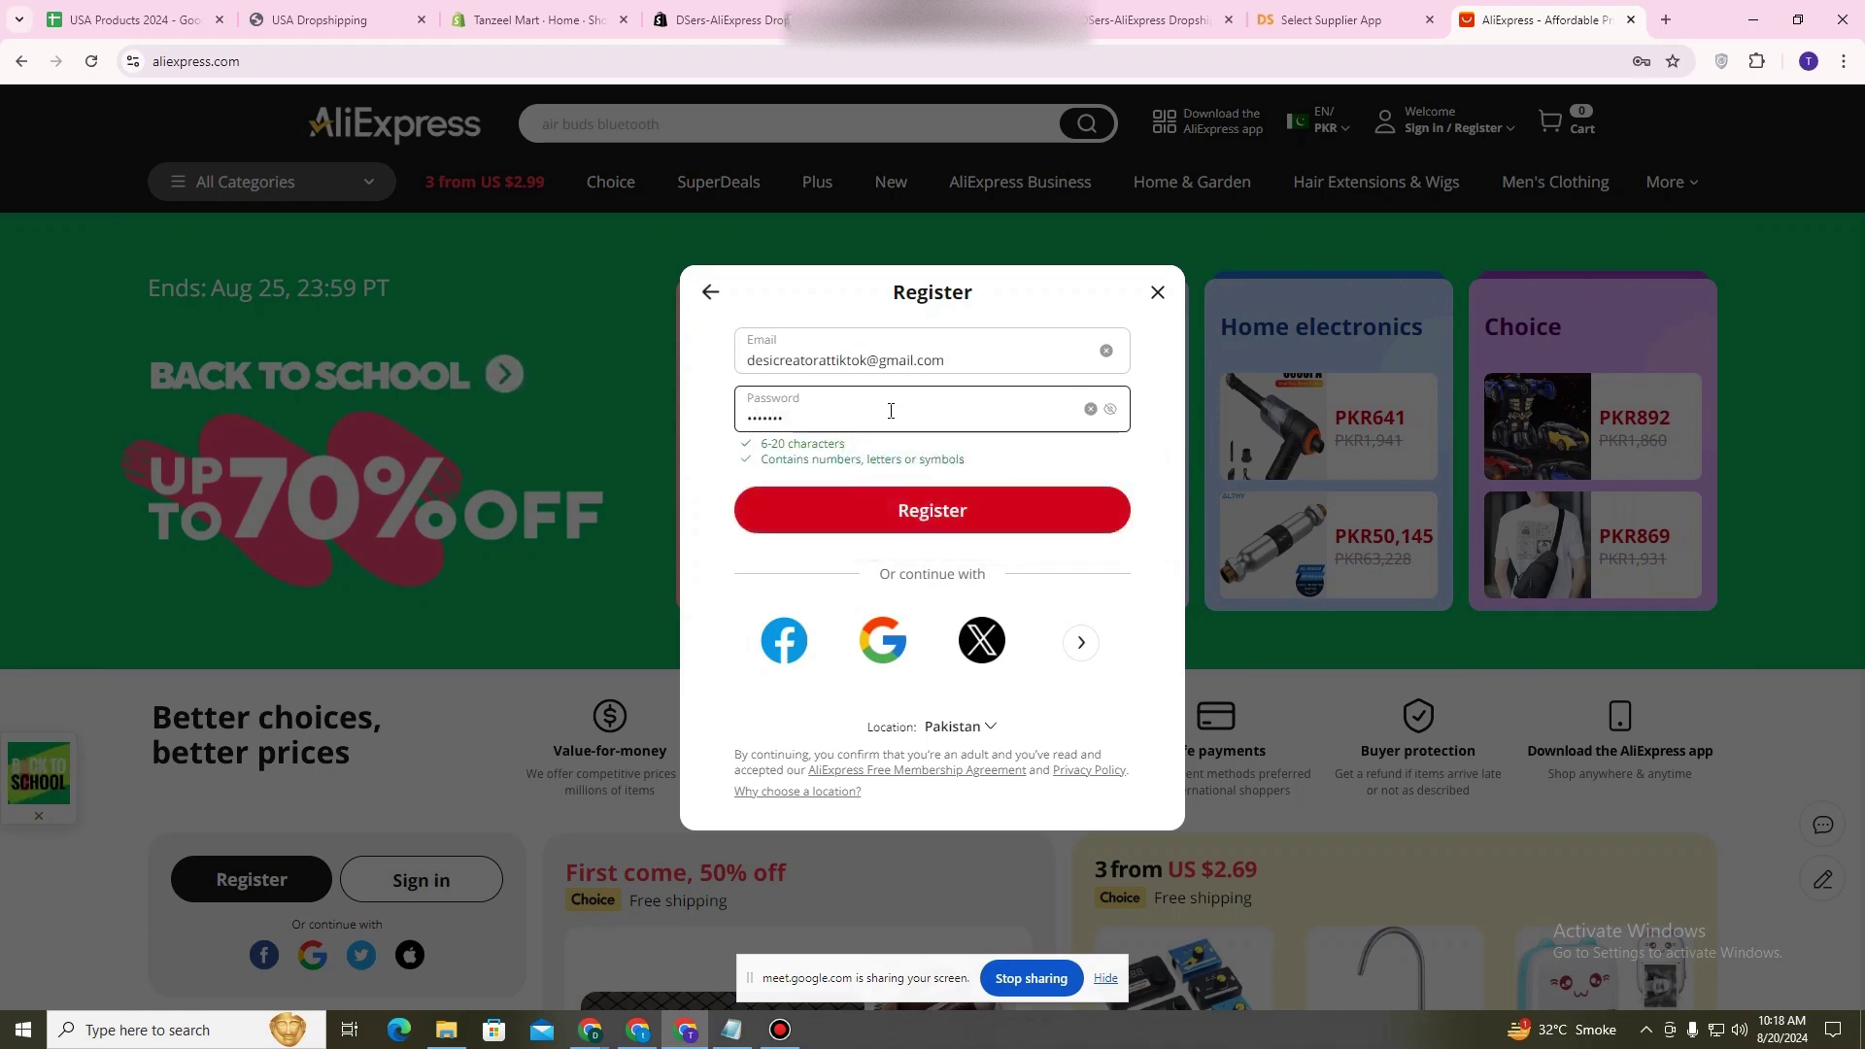
left_click(1111, 409)
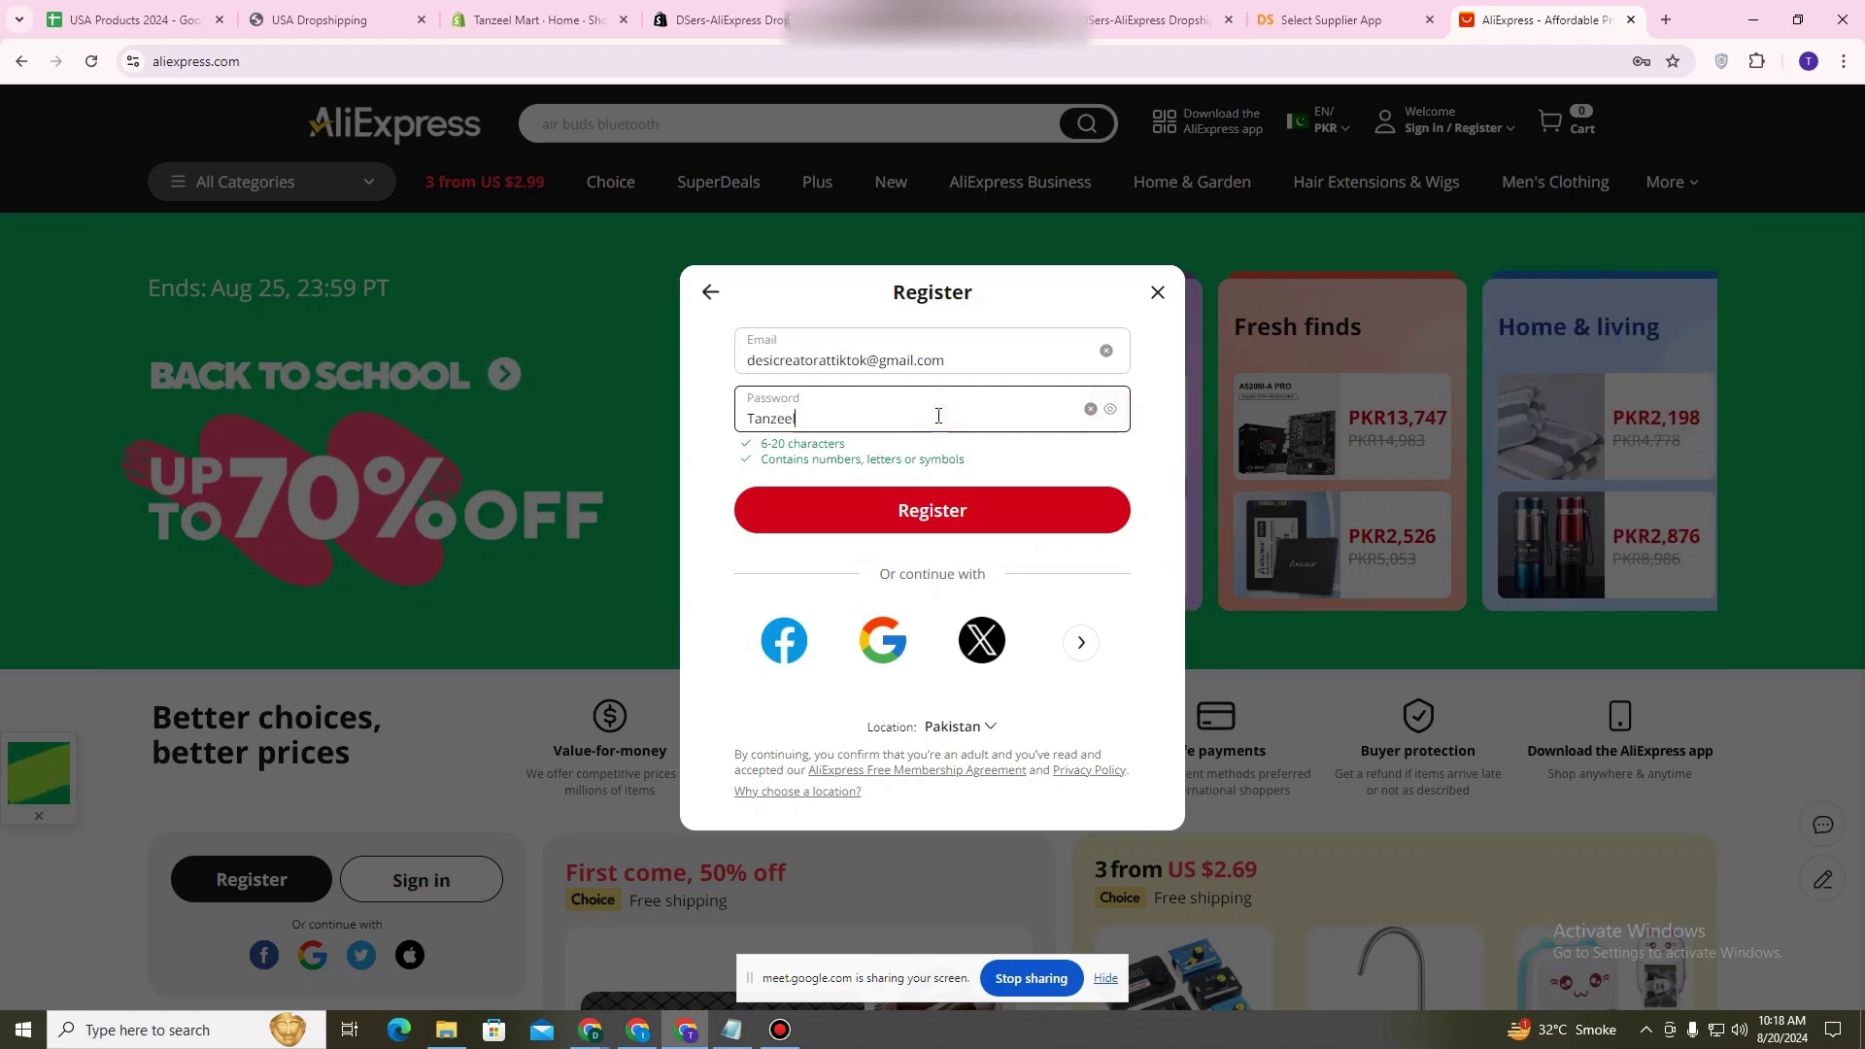
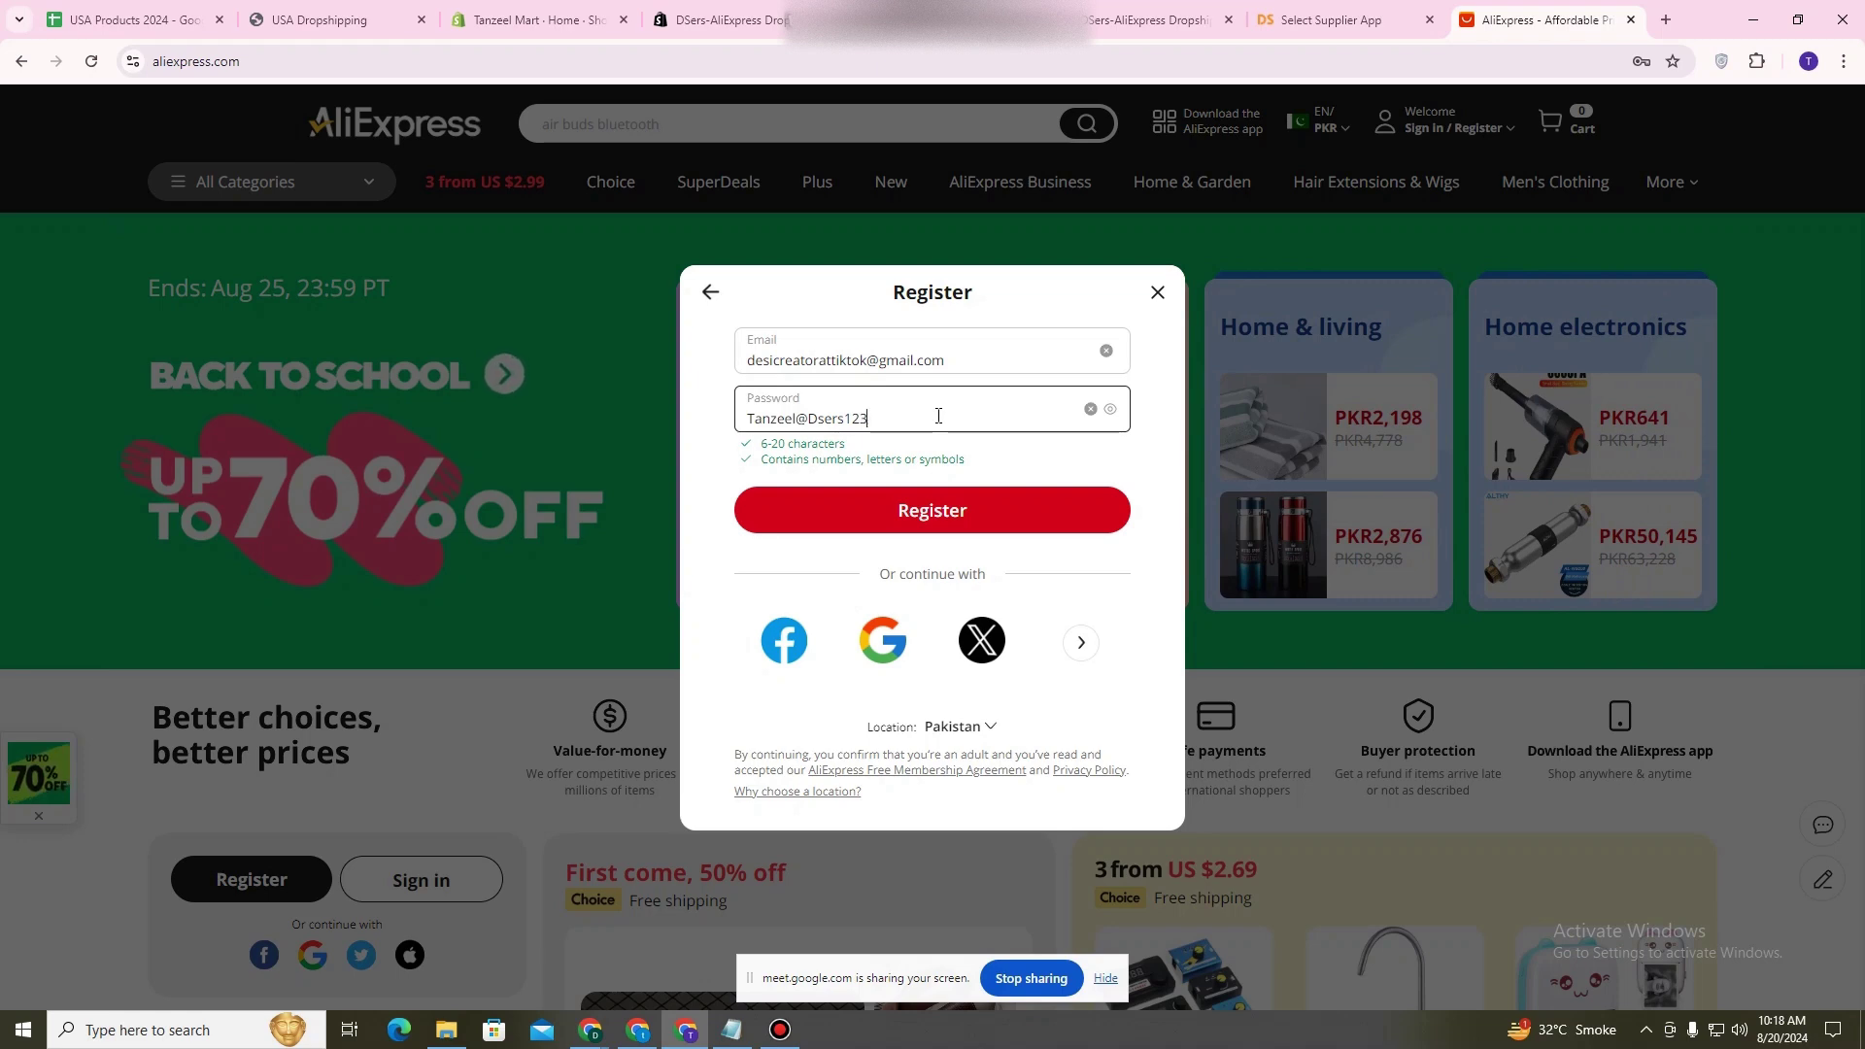
left_click(989, 511)
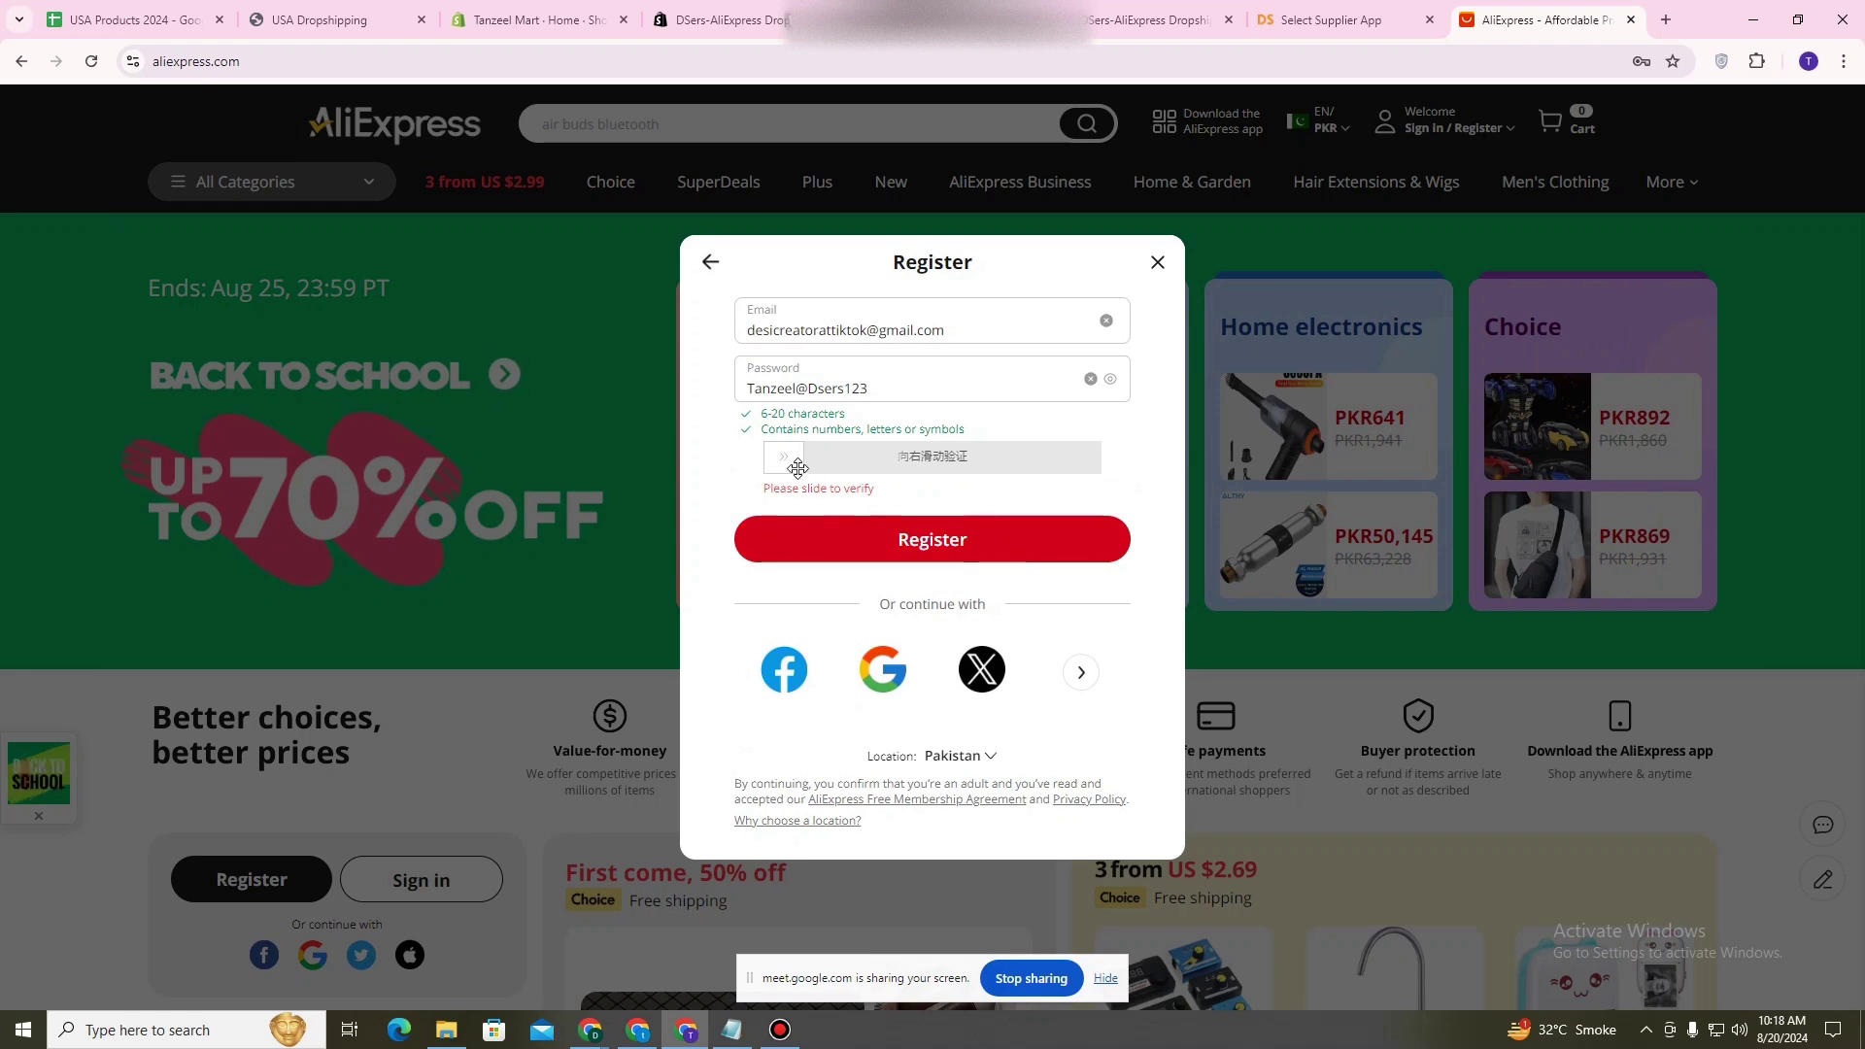
left_click_drag(789, 458, 1137, 463)
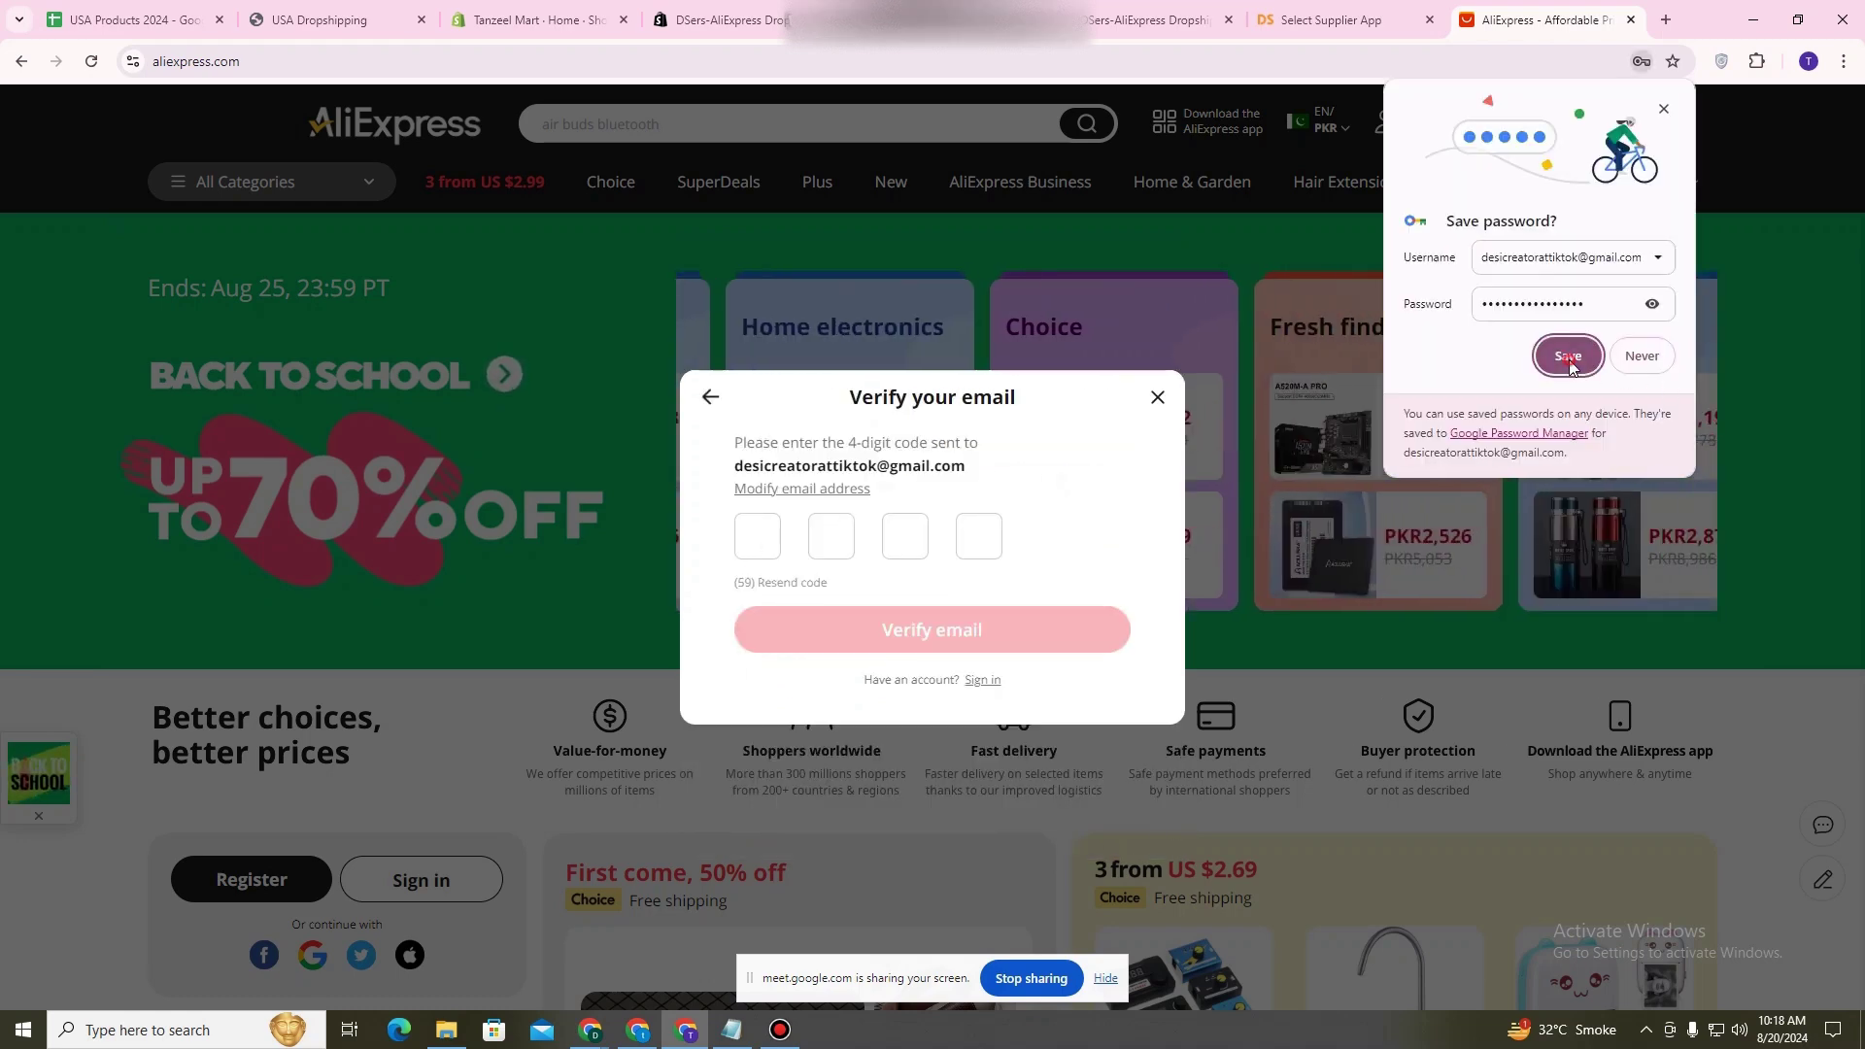
Step: Save the new password, then copy the verification code from the AliExpress e-mail in Gmail
left_click(1566, 356)
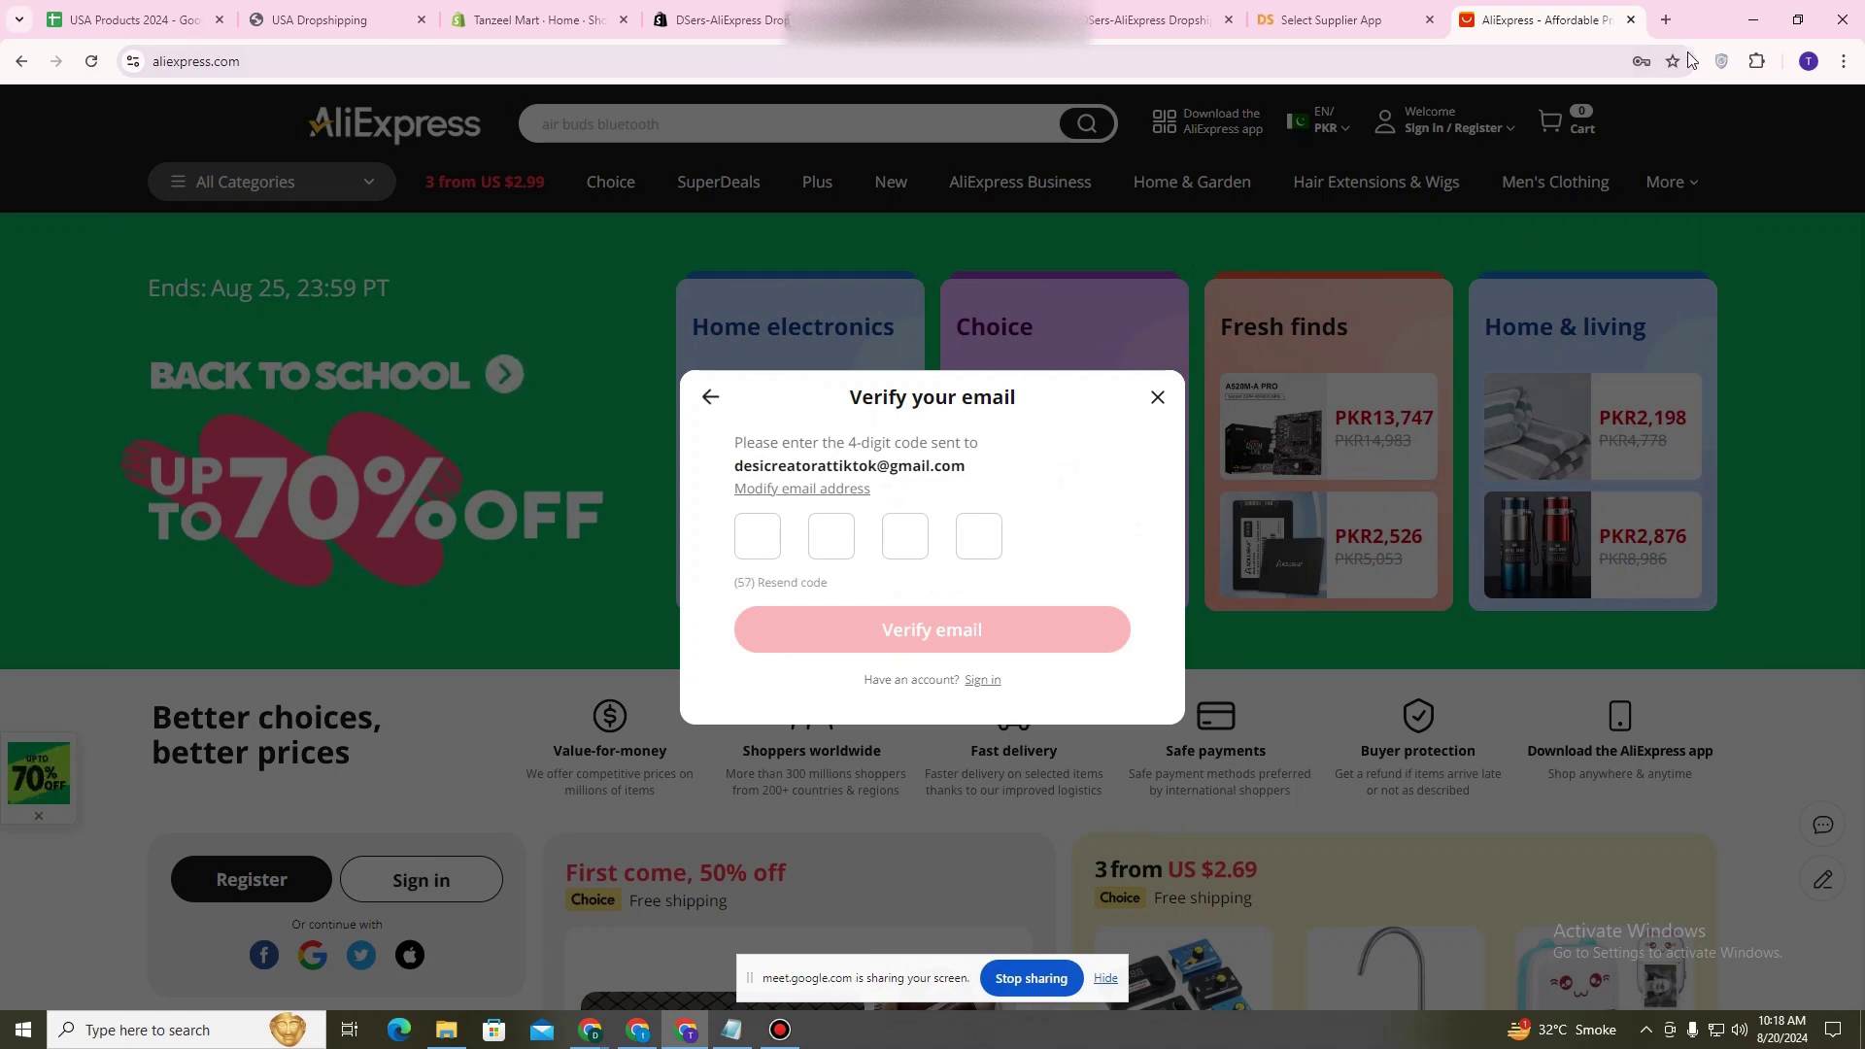
left_click(1664, 21)
left_click(1633, 118)
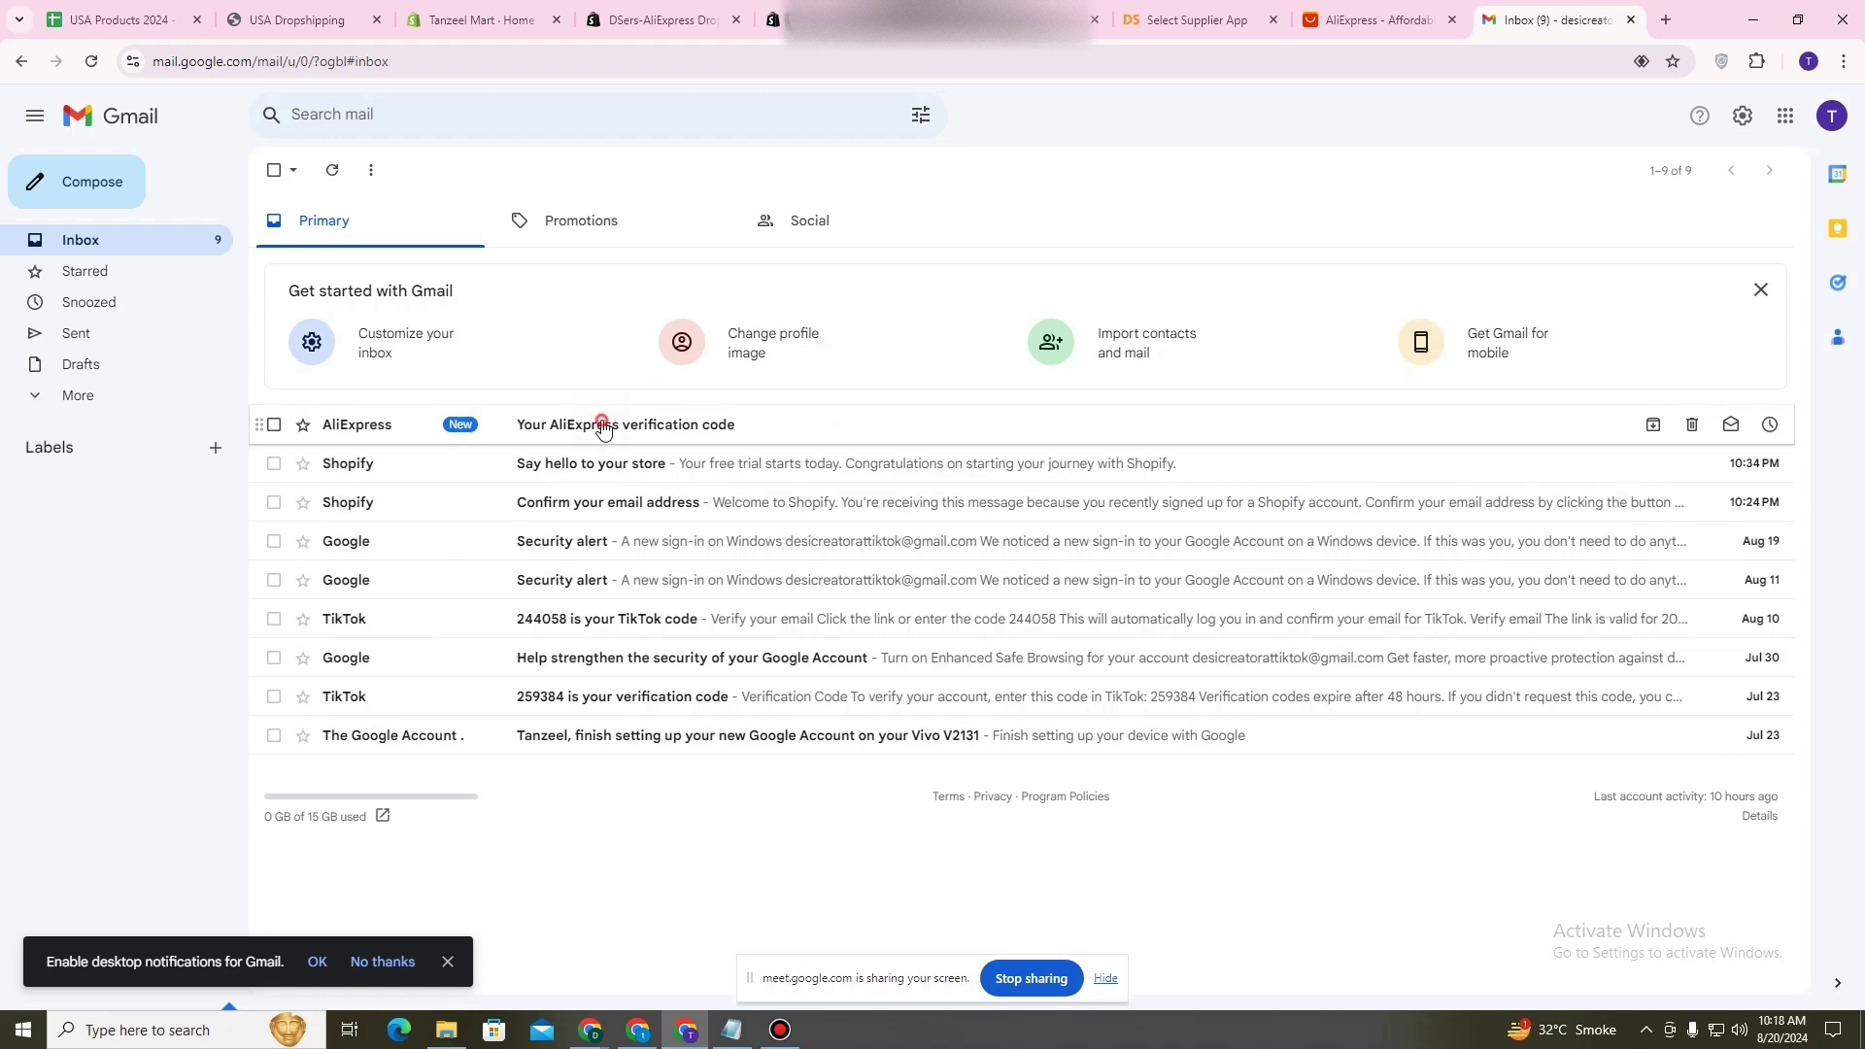
left_click(603, 426)
double_click(831, 623)
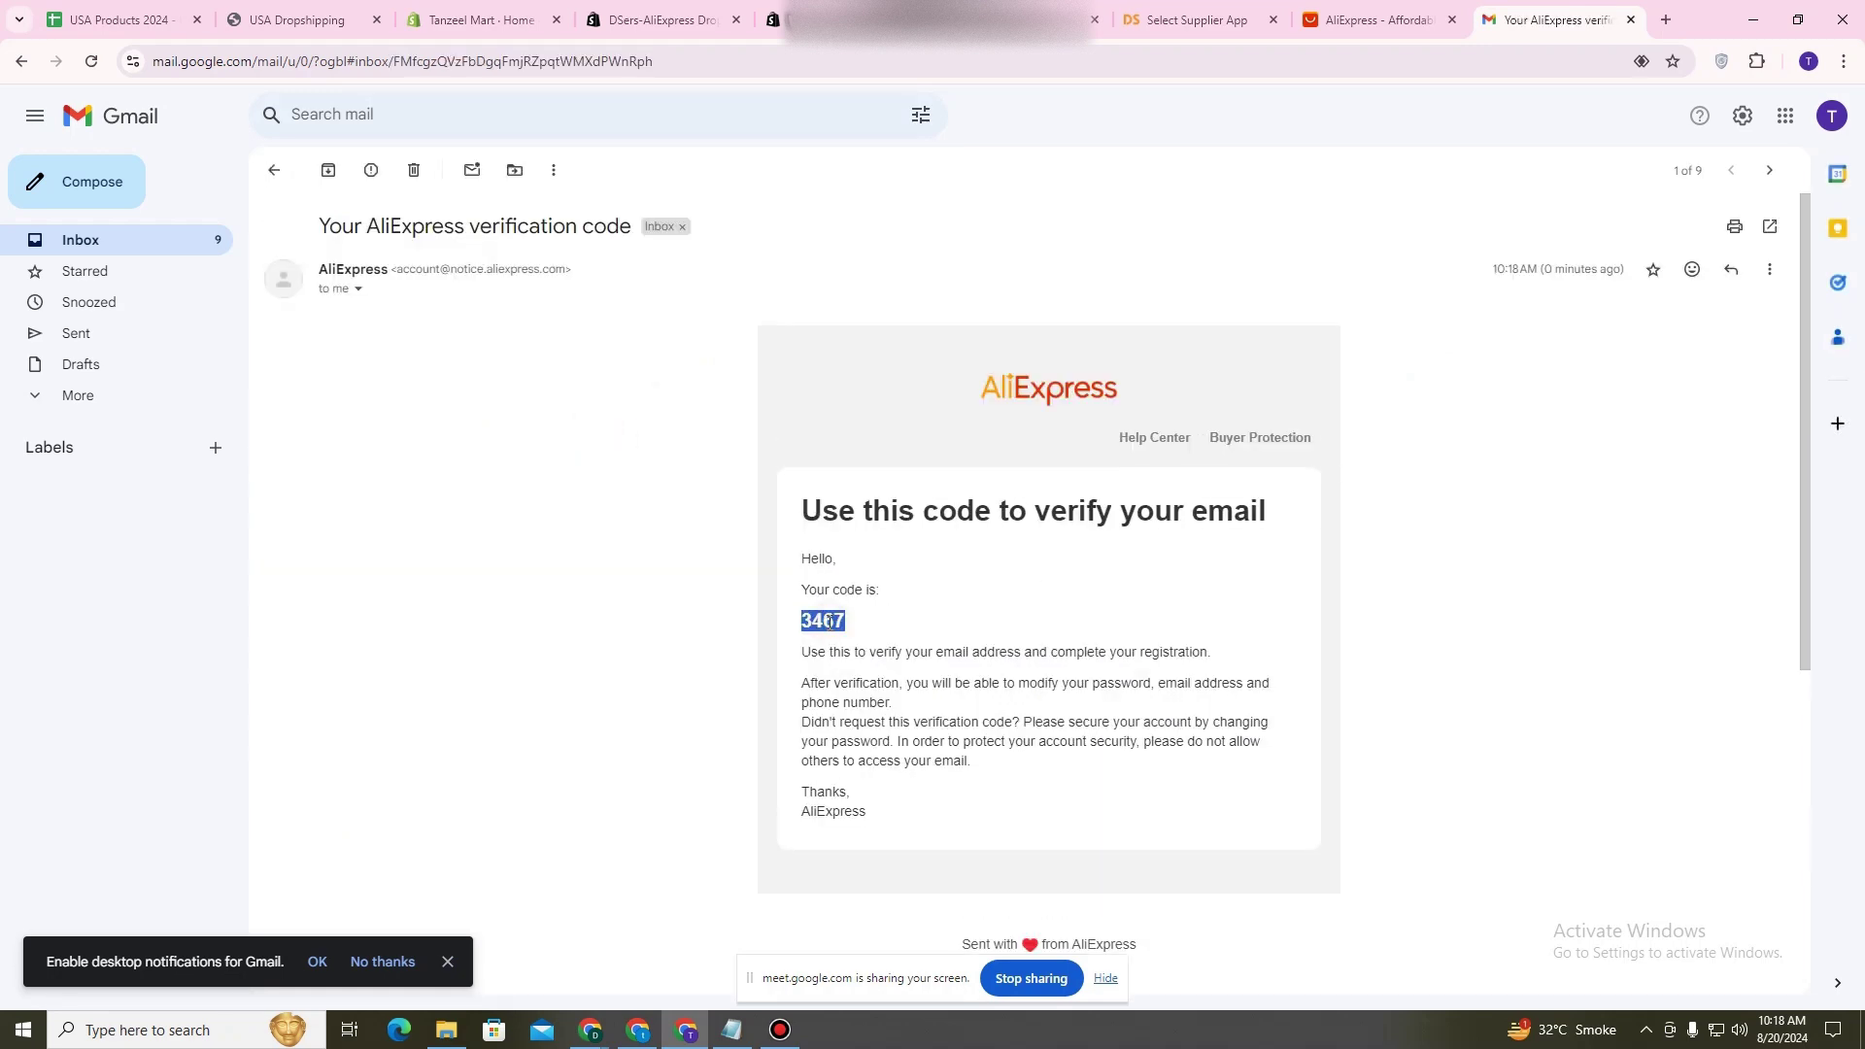
left_click(833, 632)
left_click(1163, 15)
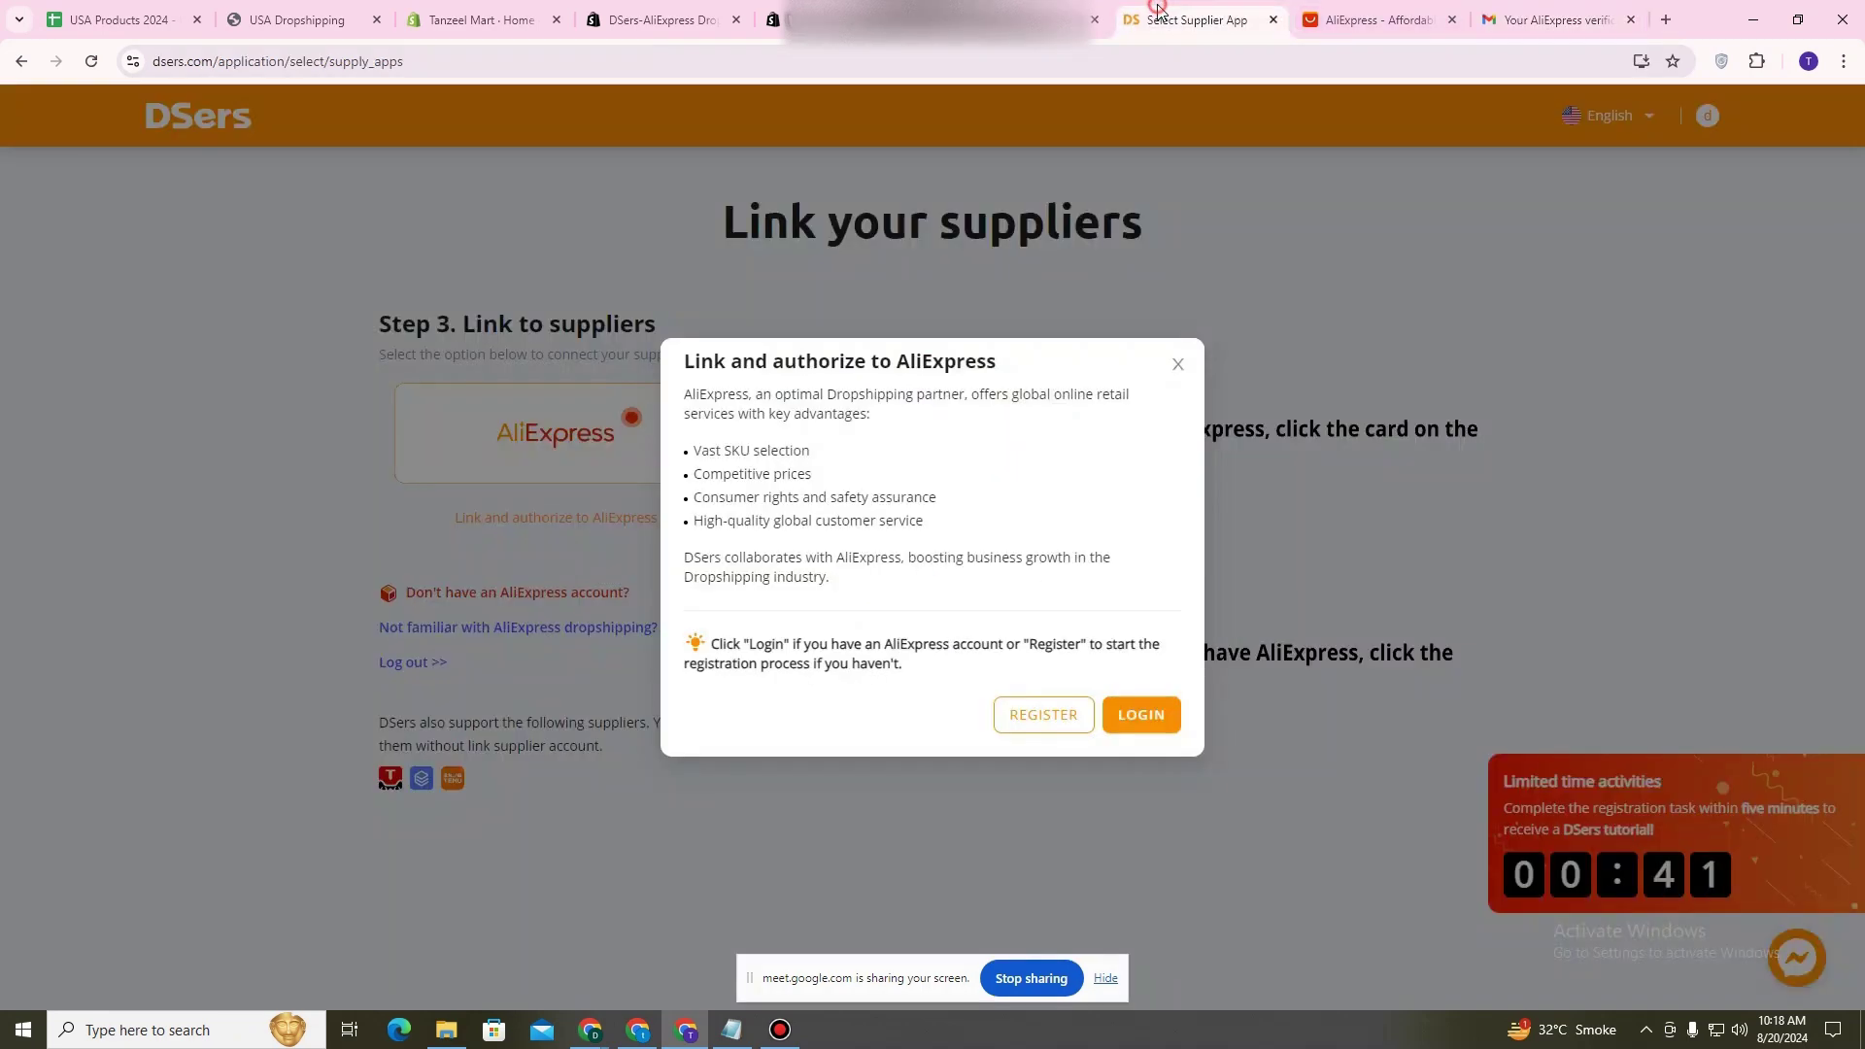
left_click(1374, 19)
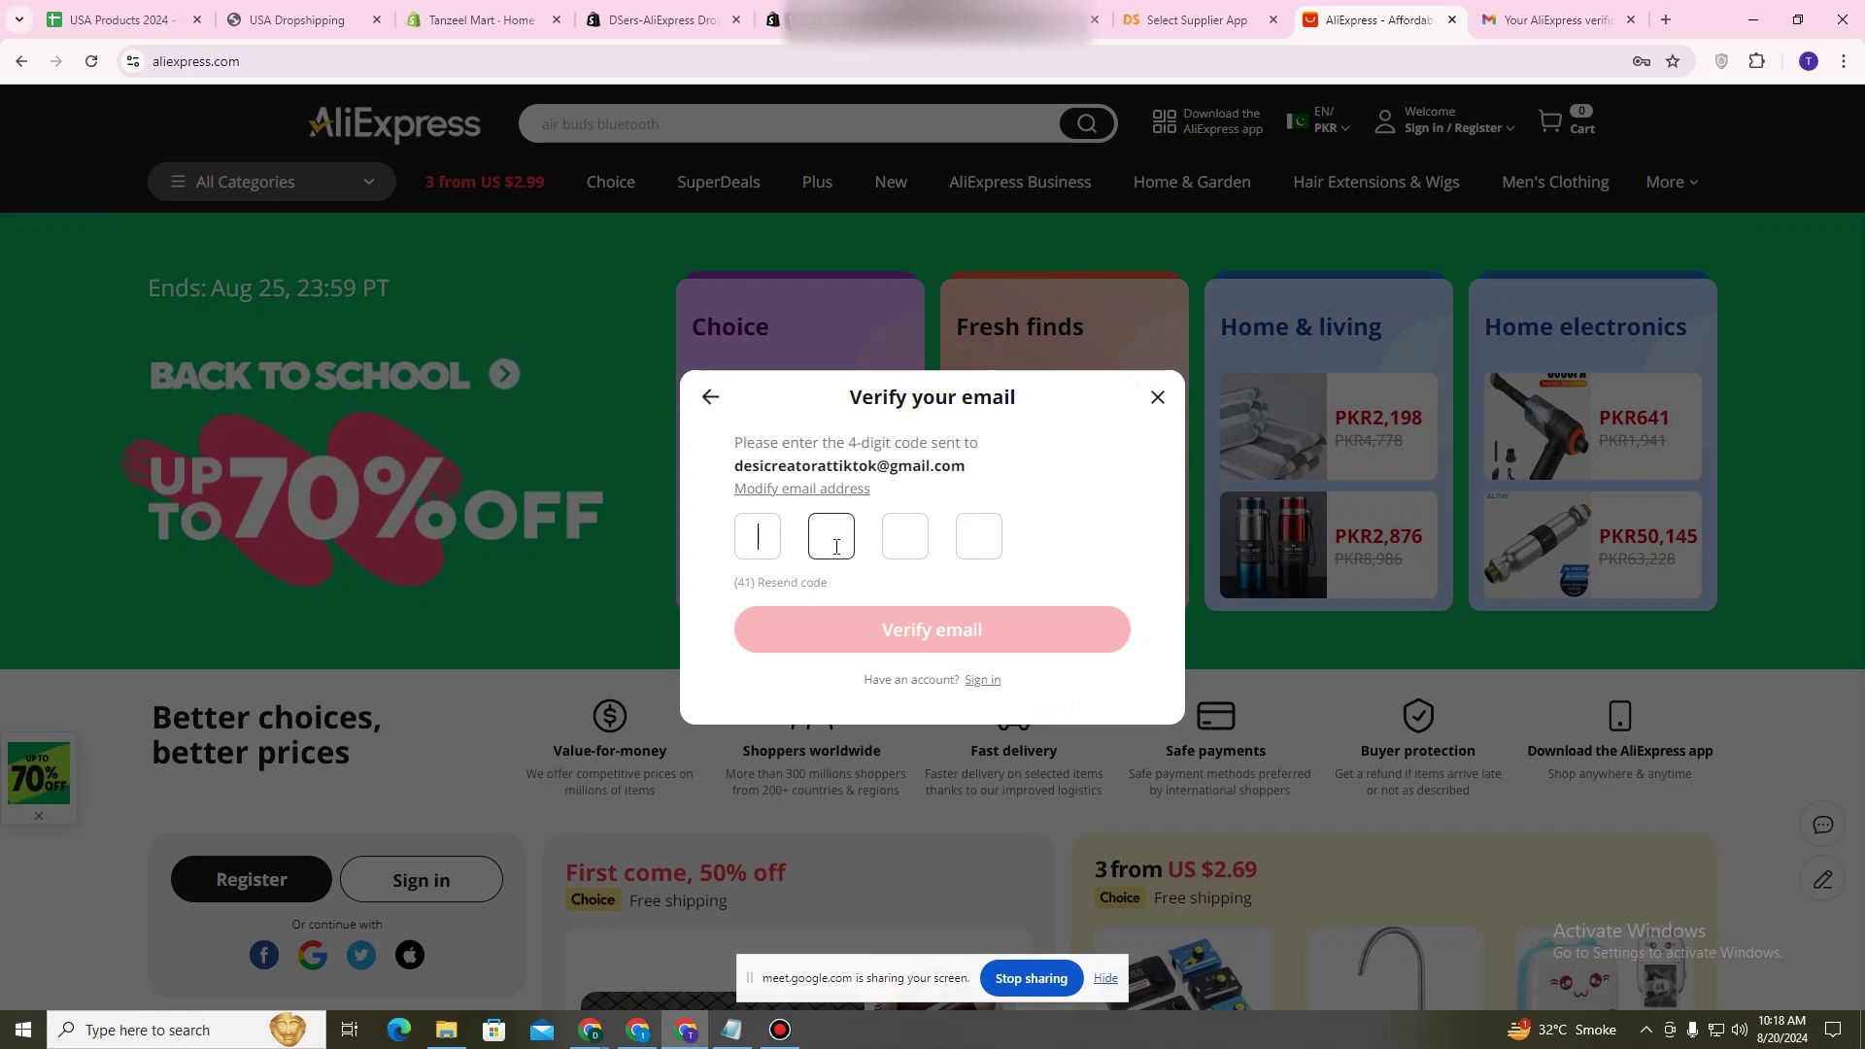
Step: Enter the 4-digit verification code into the AliExpress boxes, correcting mistyped characters
type("e")
left_click(782, 539)
key("BackSpace")
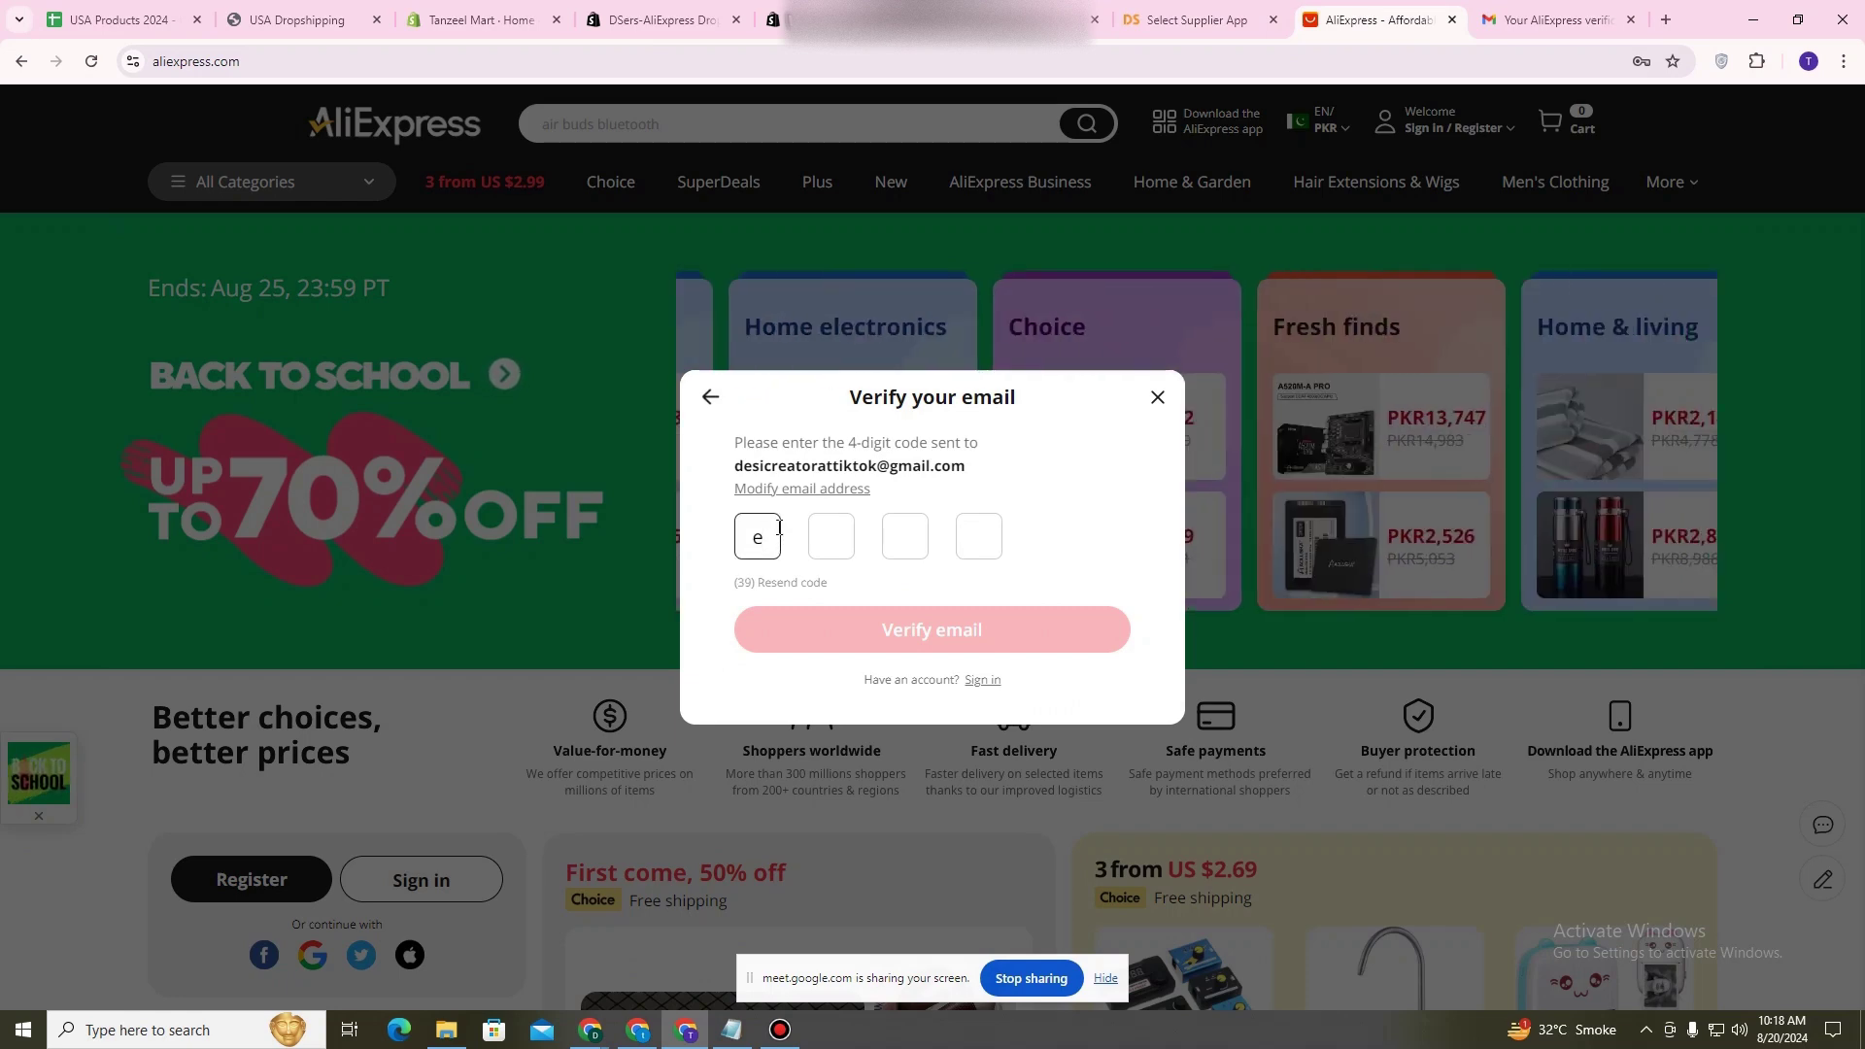
type("e")
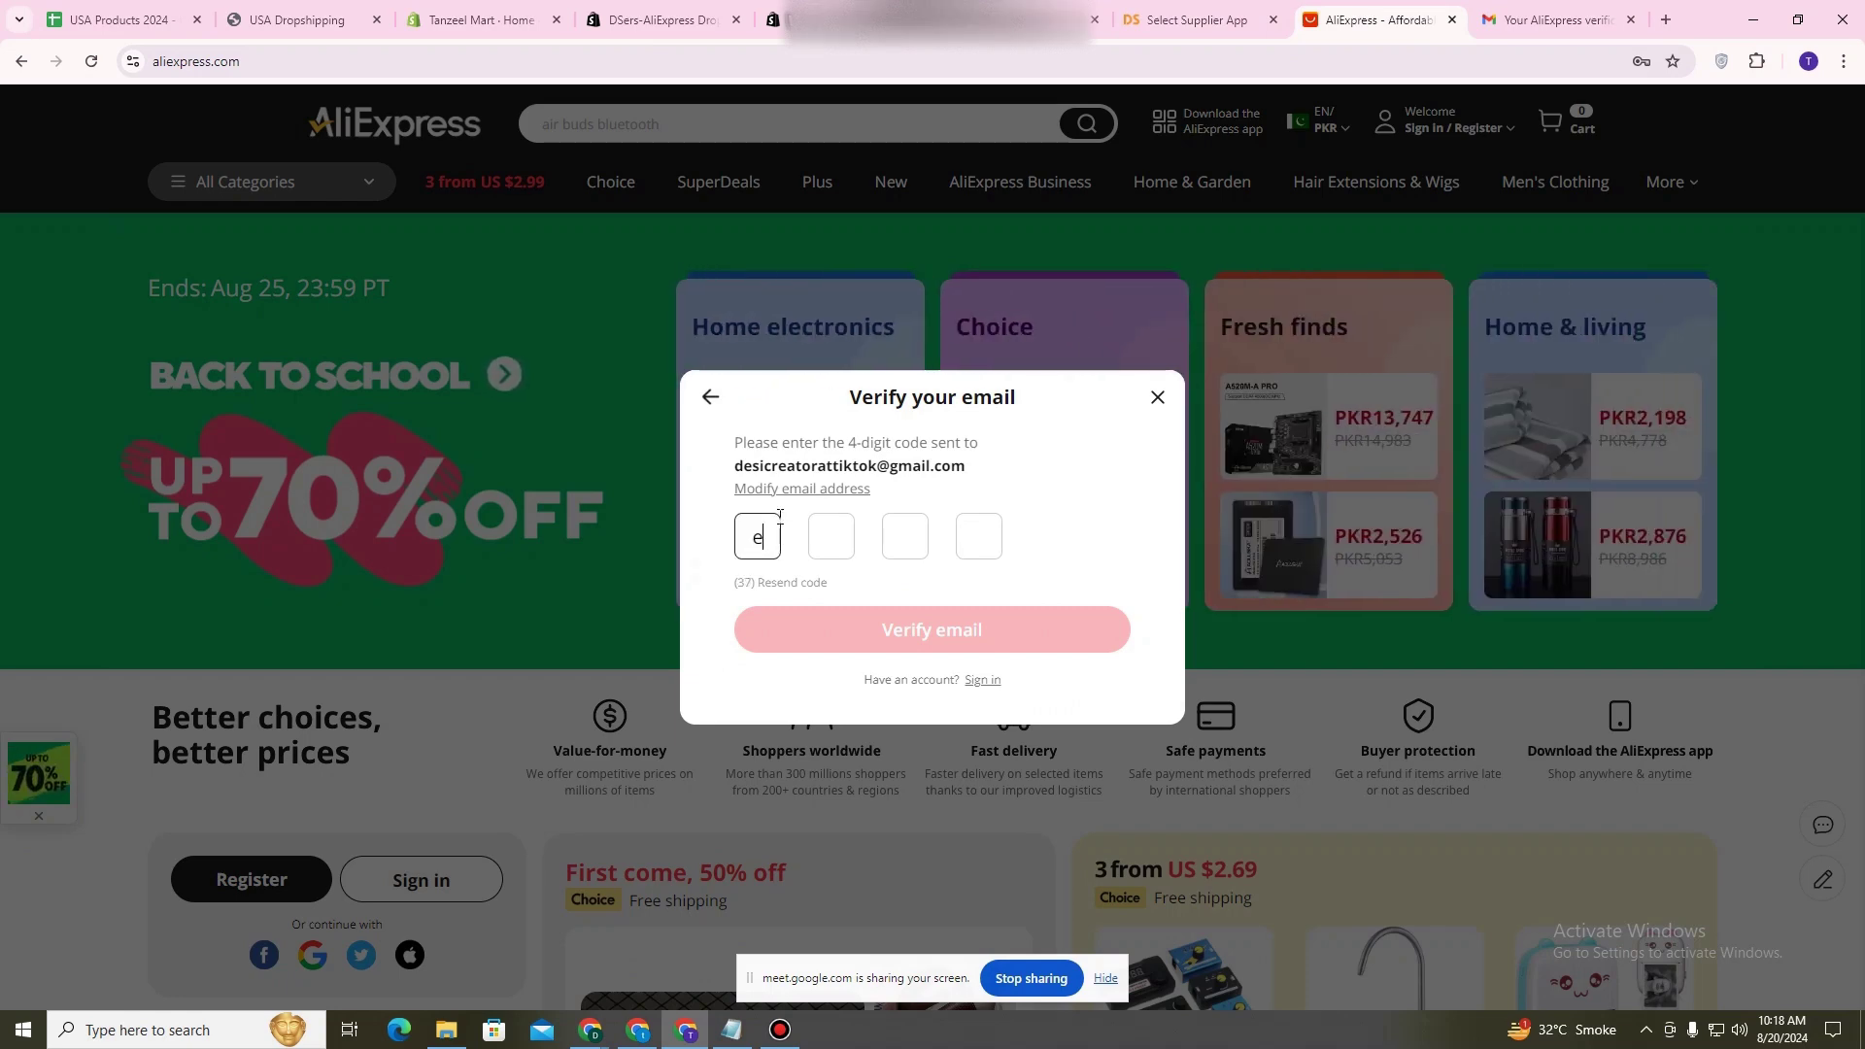
key("BackSpace")
left_click(1507, 9)
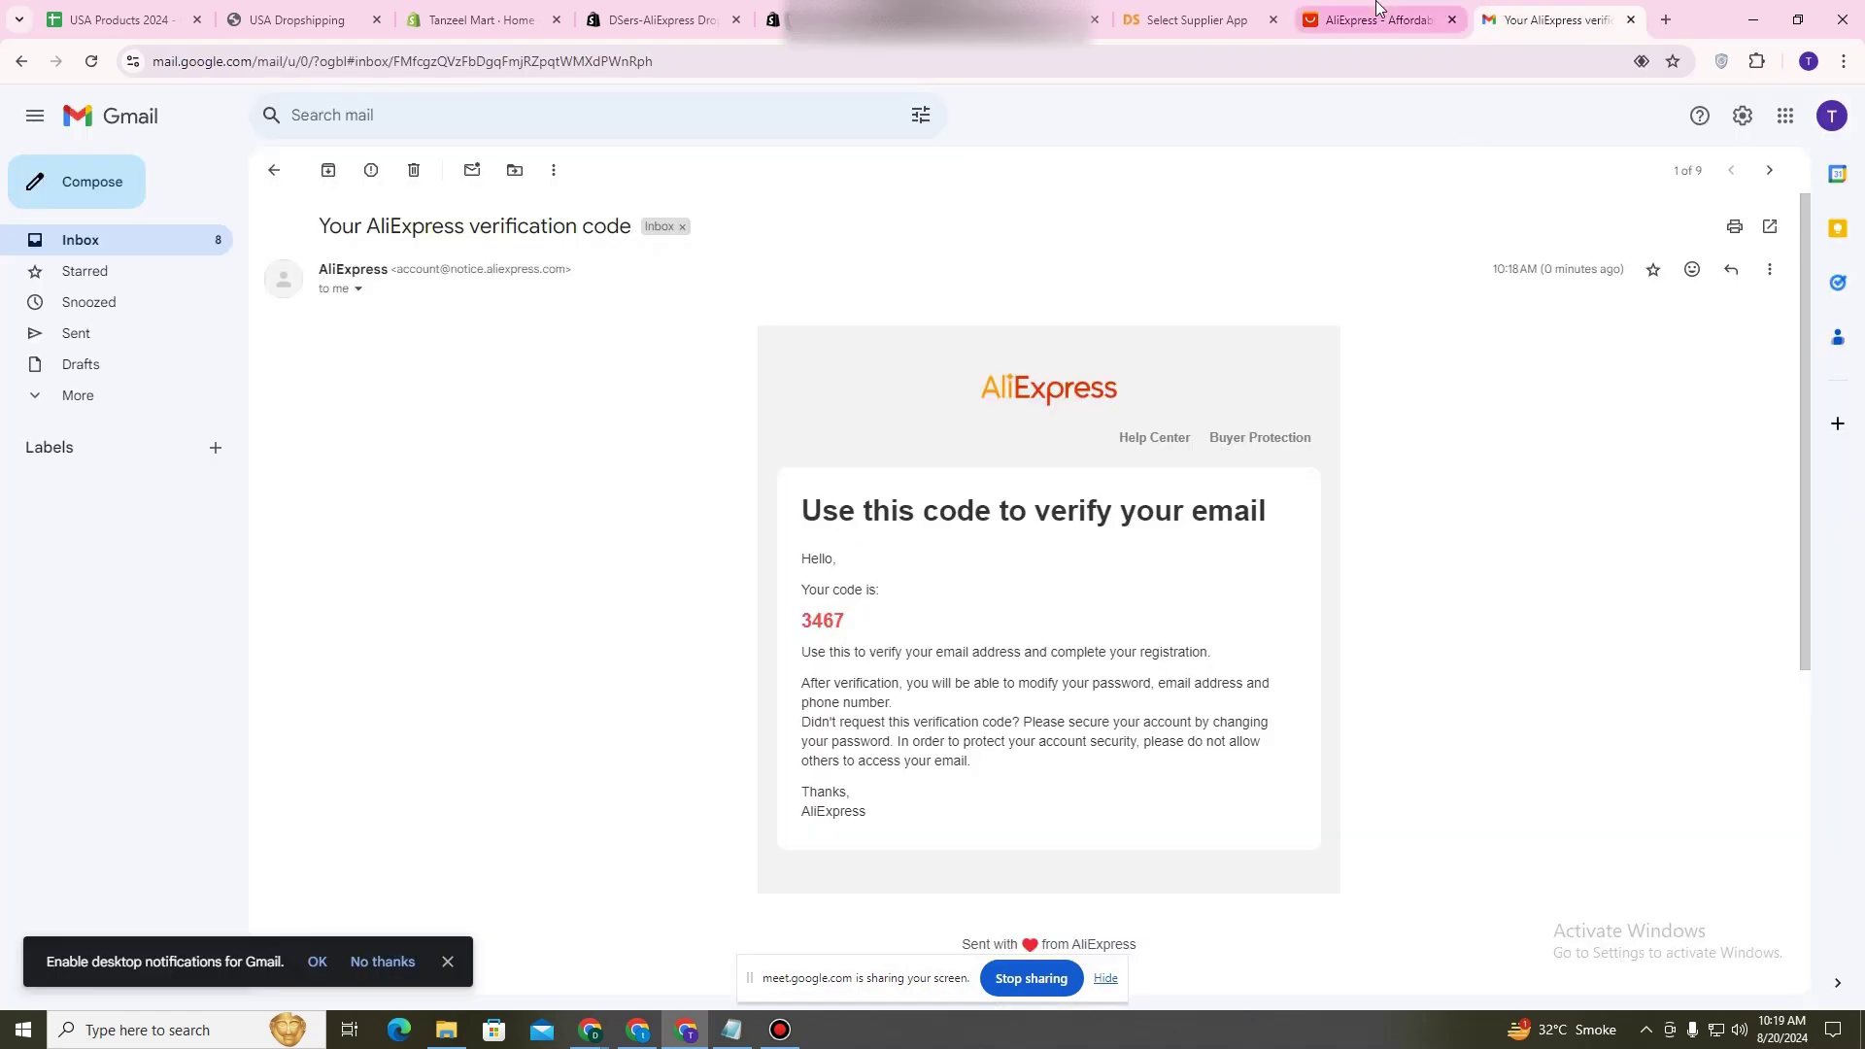
left_click(1409, 19)
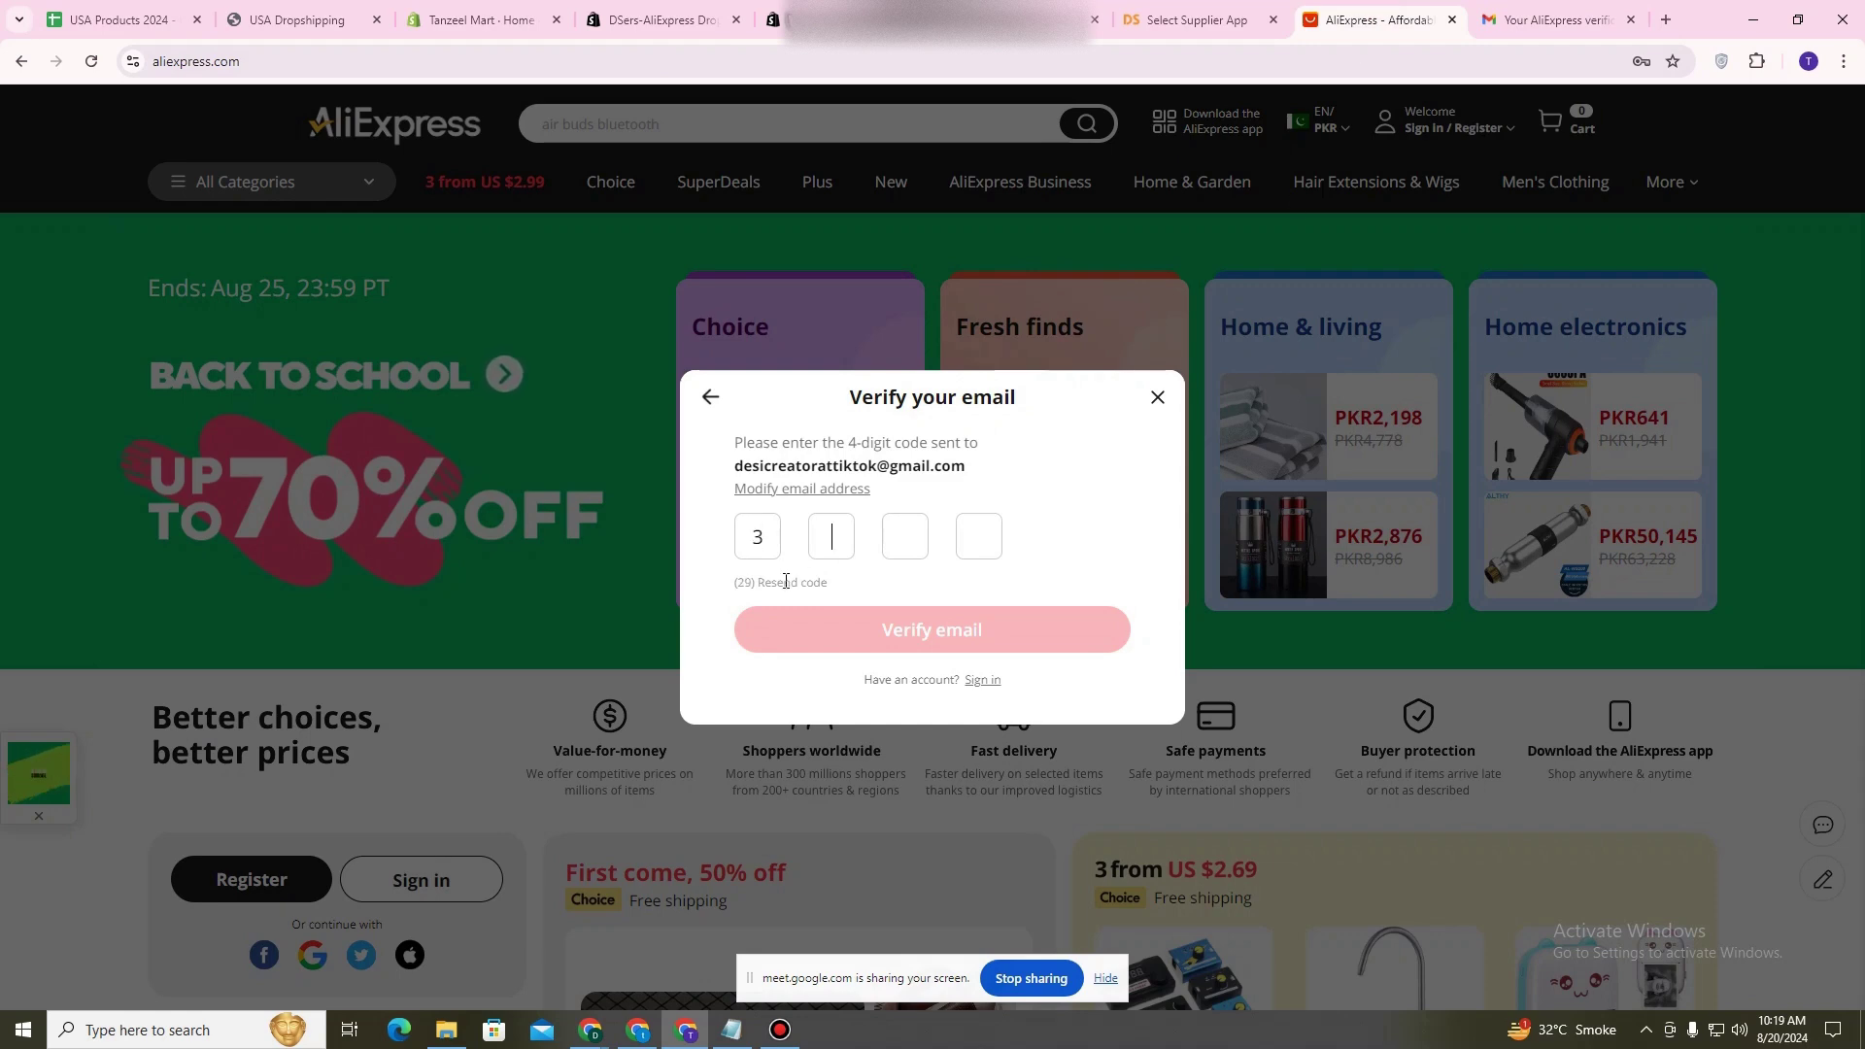
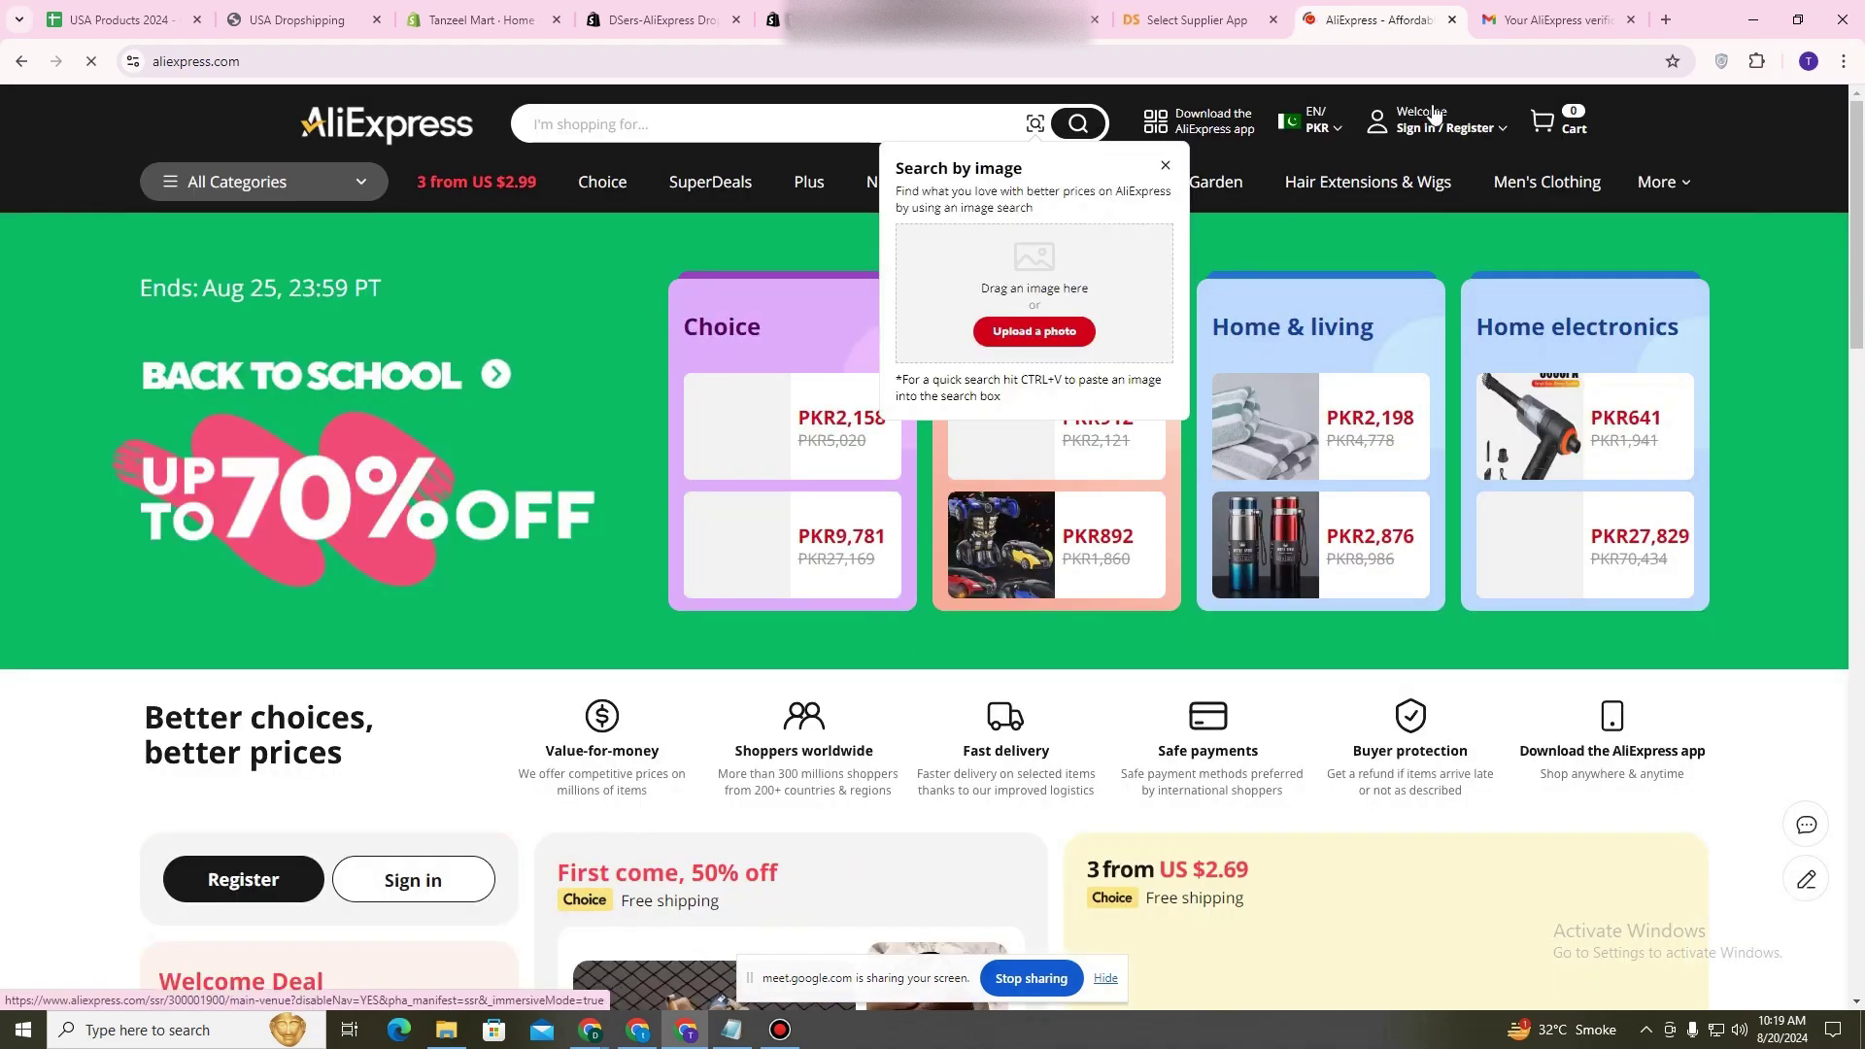
Step: Close the image search popup, reload AliExpress, and sign in with the saved password
mouse_move(1500, 131)
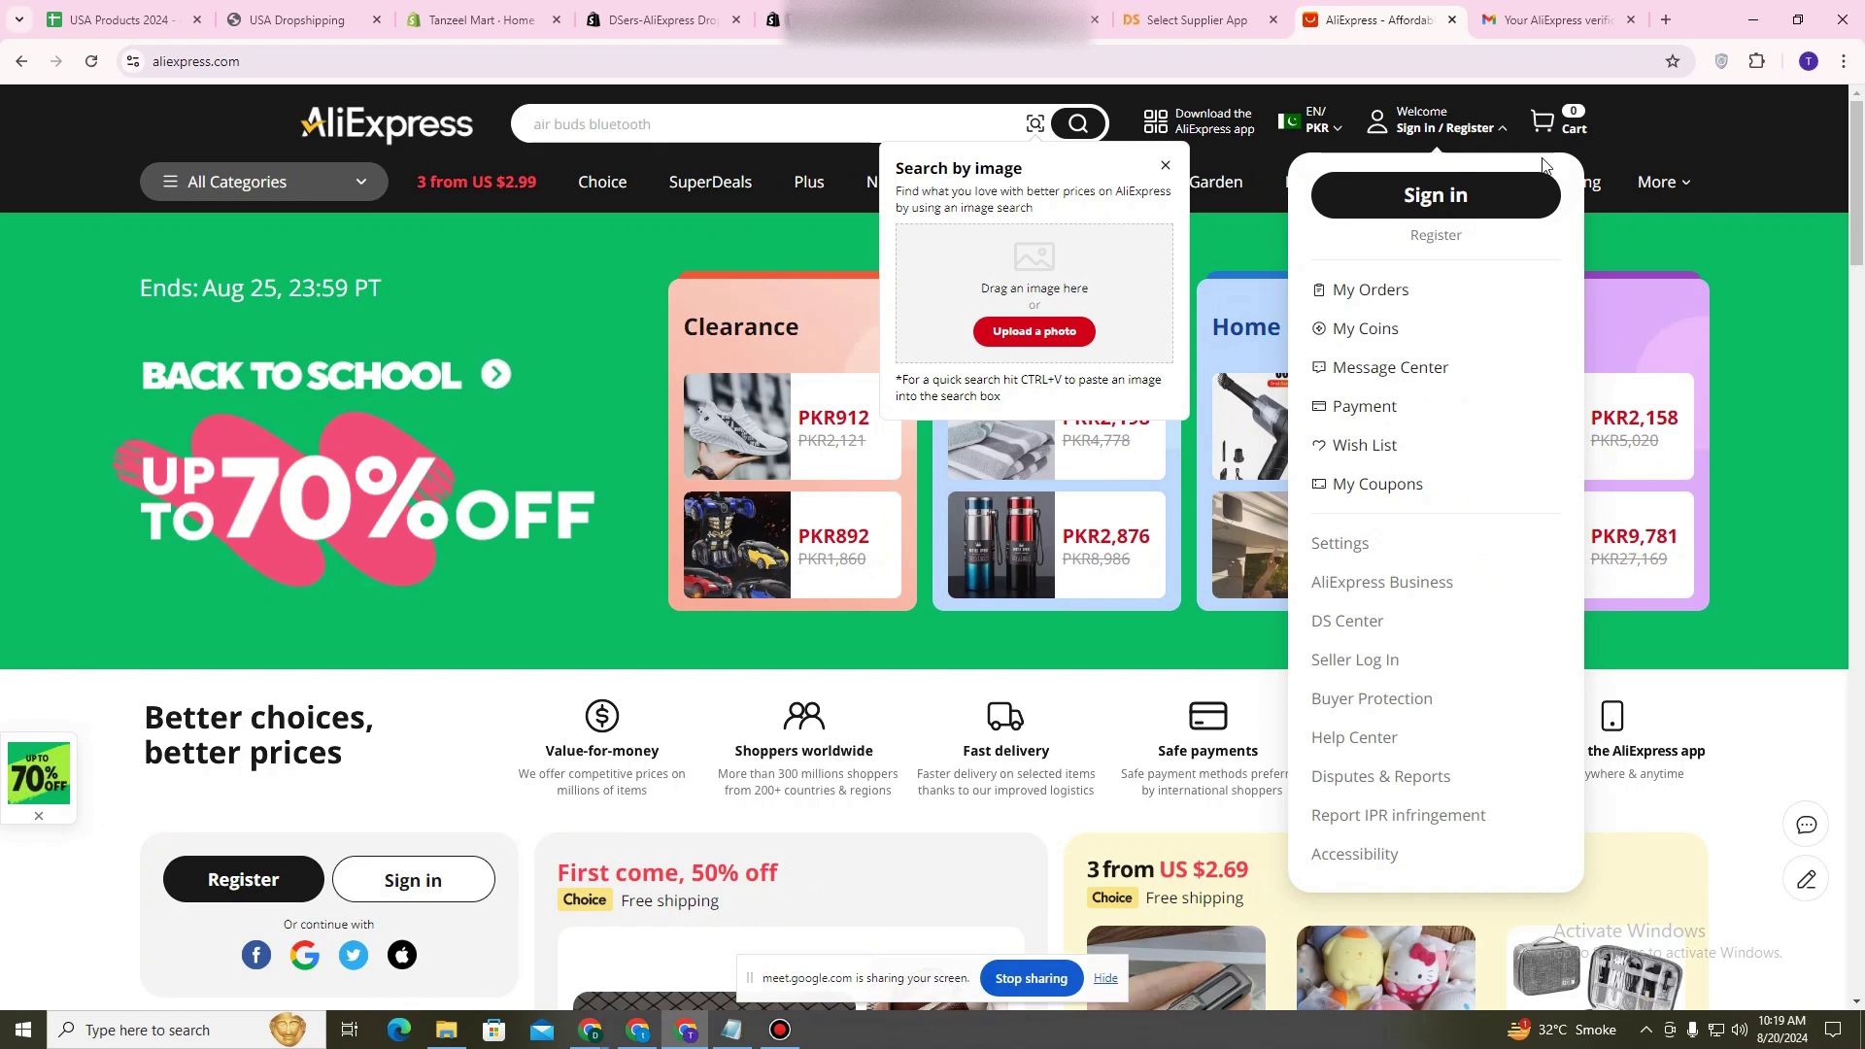
left_click(1167, 167)
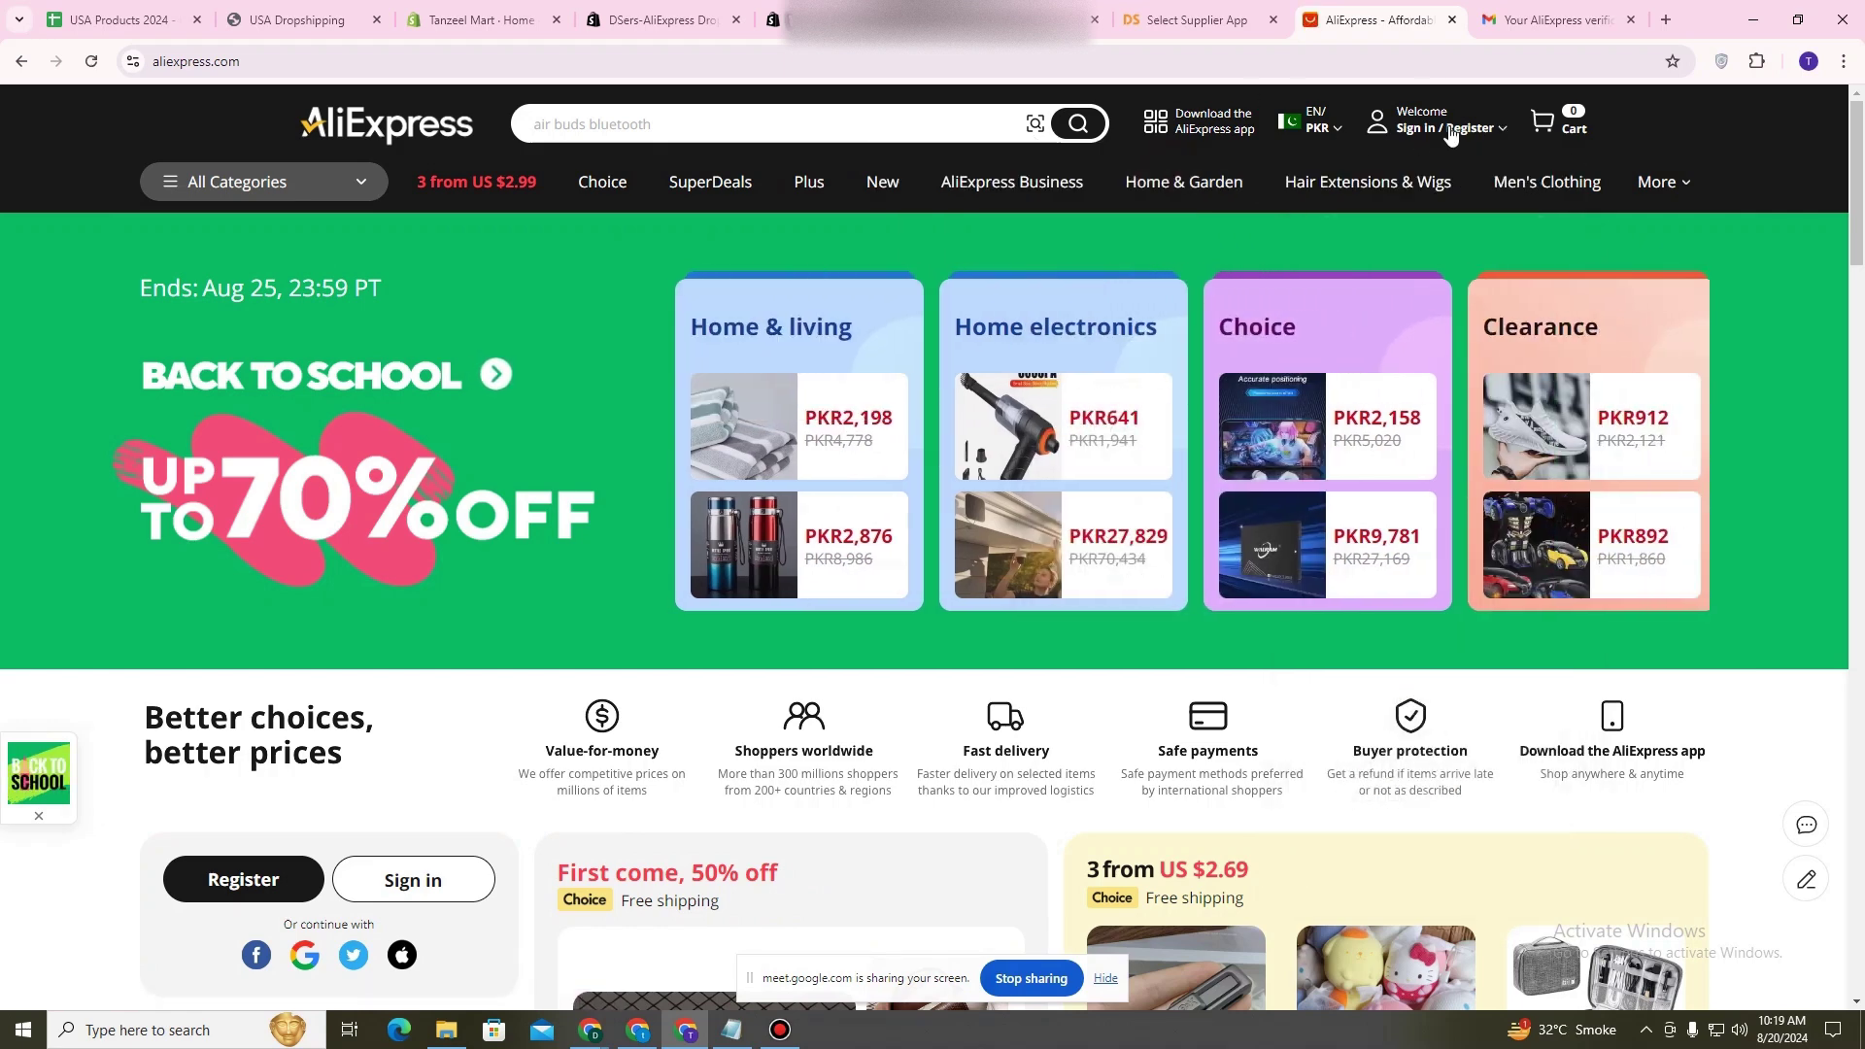
left_click(92, 62)
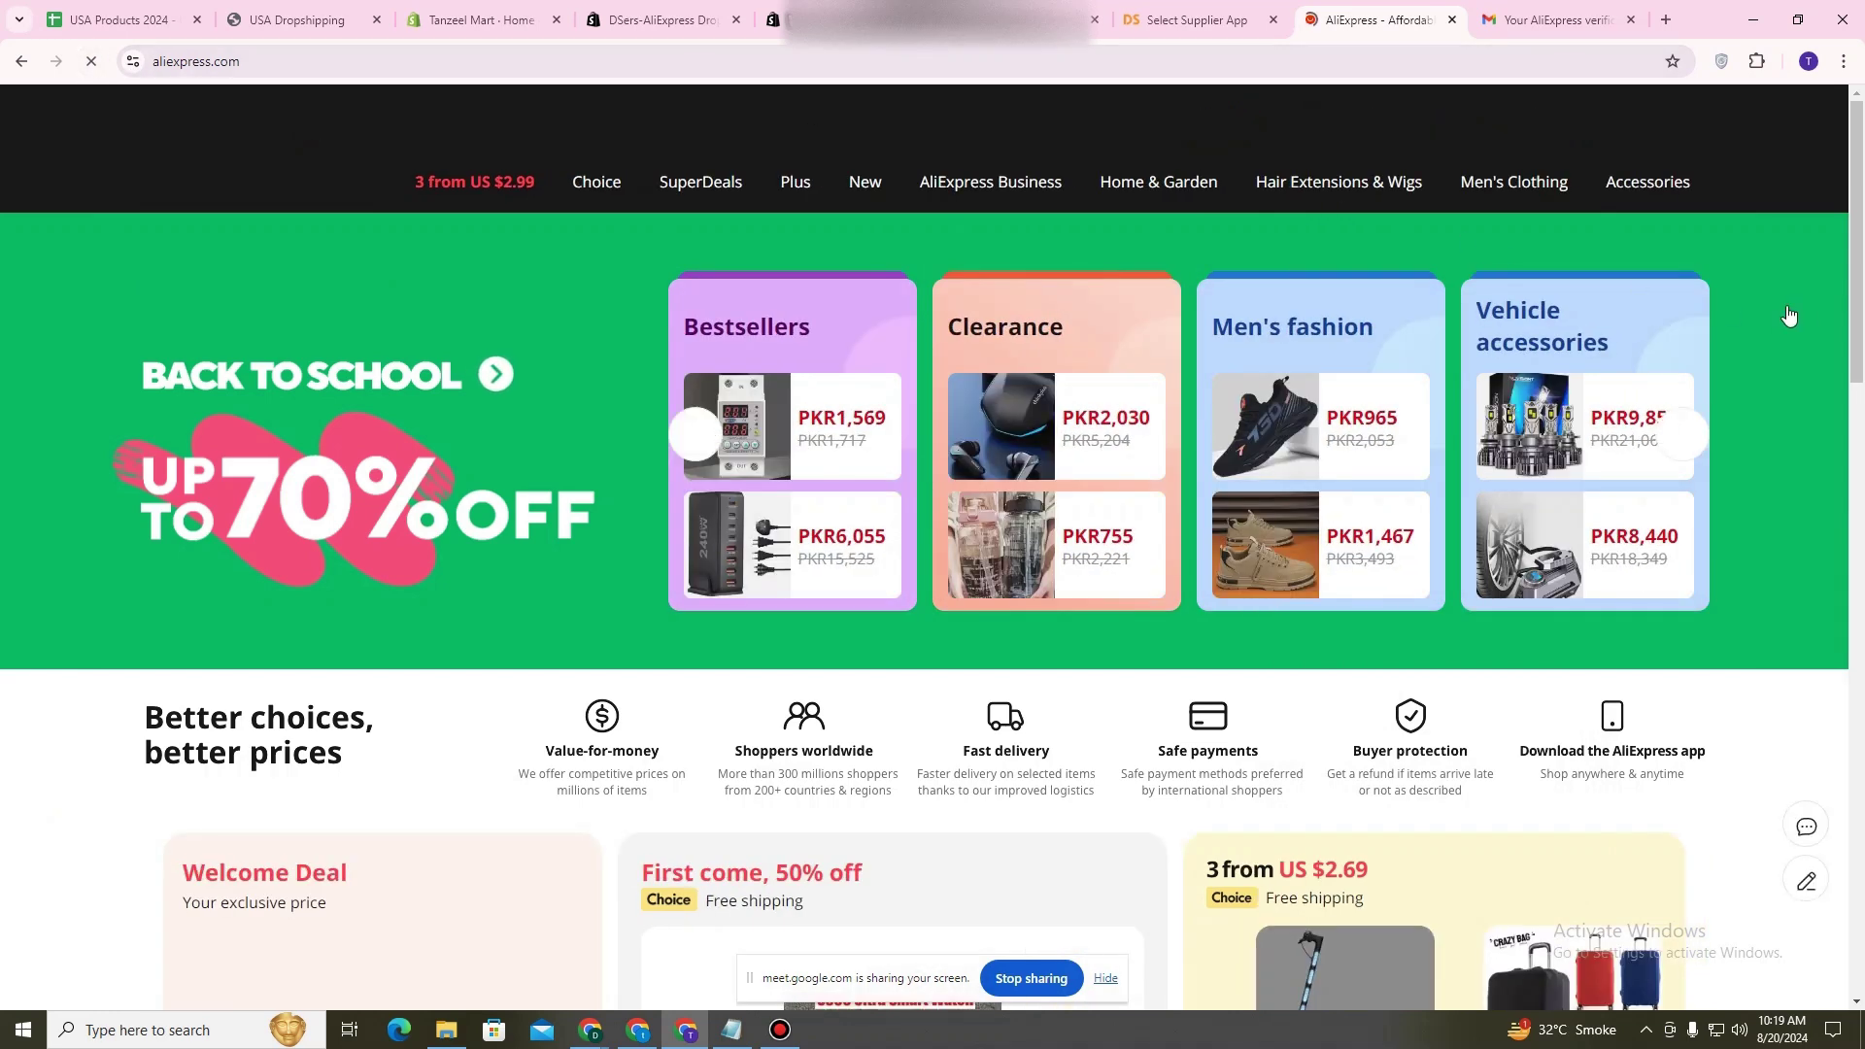
mouse_move(1489, 141)
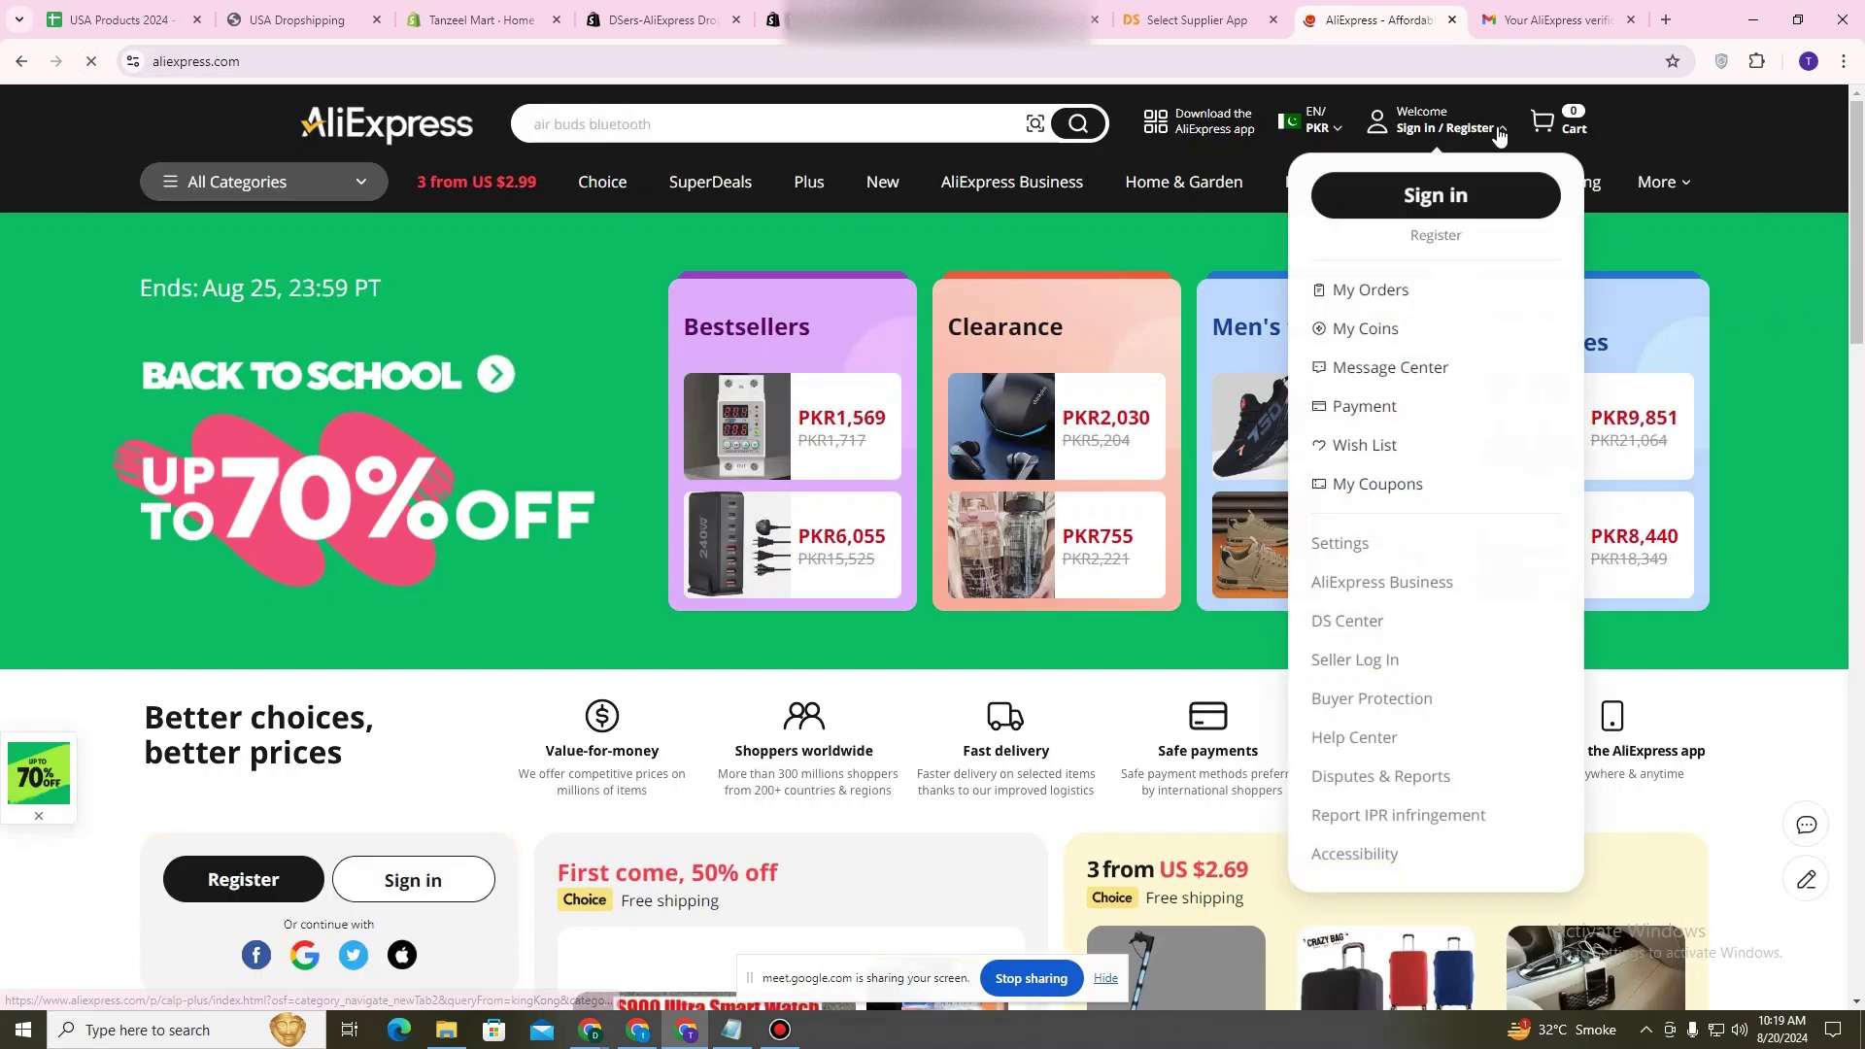
left_click(1443, 196)
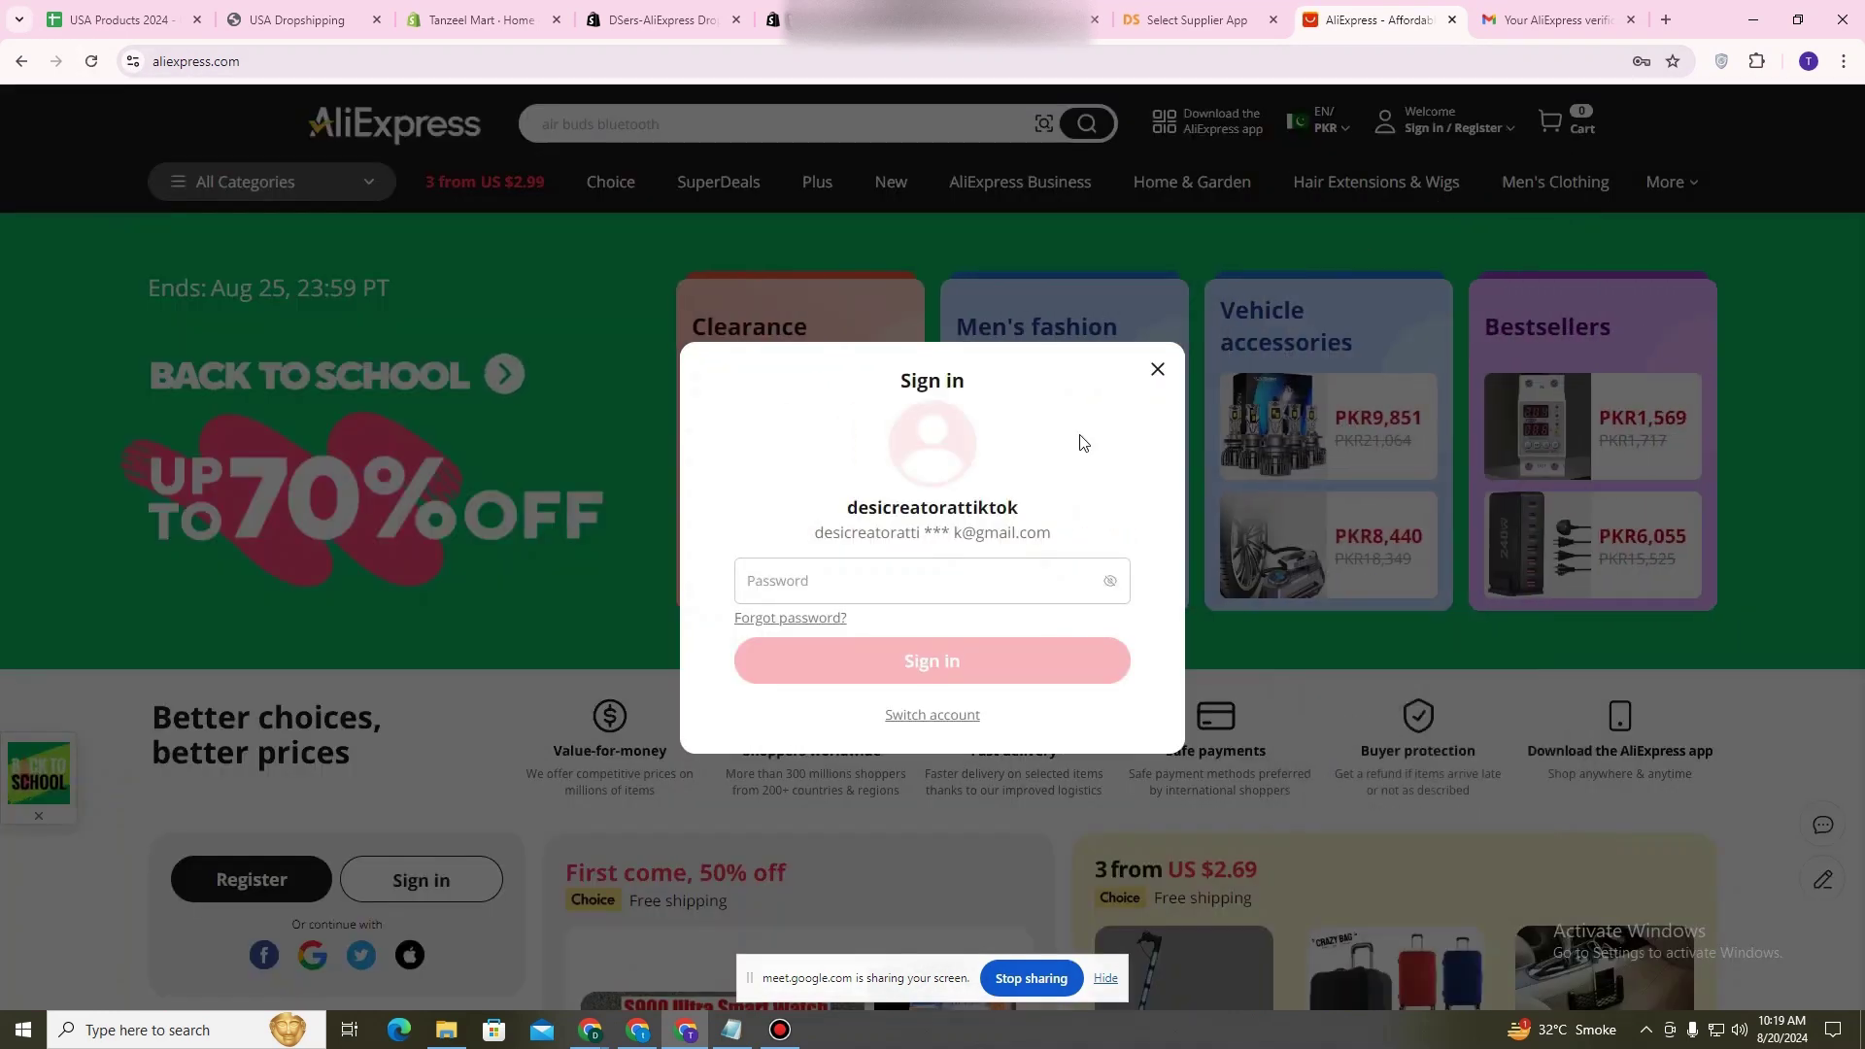
left_click(884, 581)
left_click(974, 671)
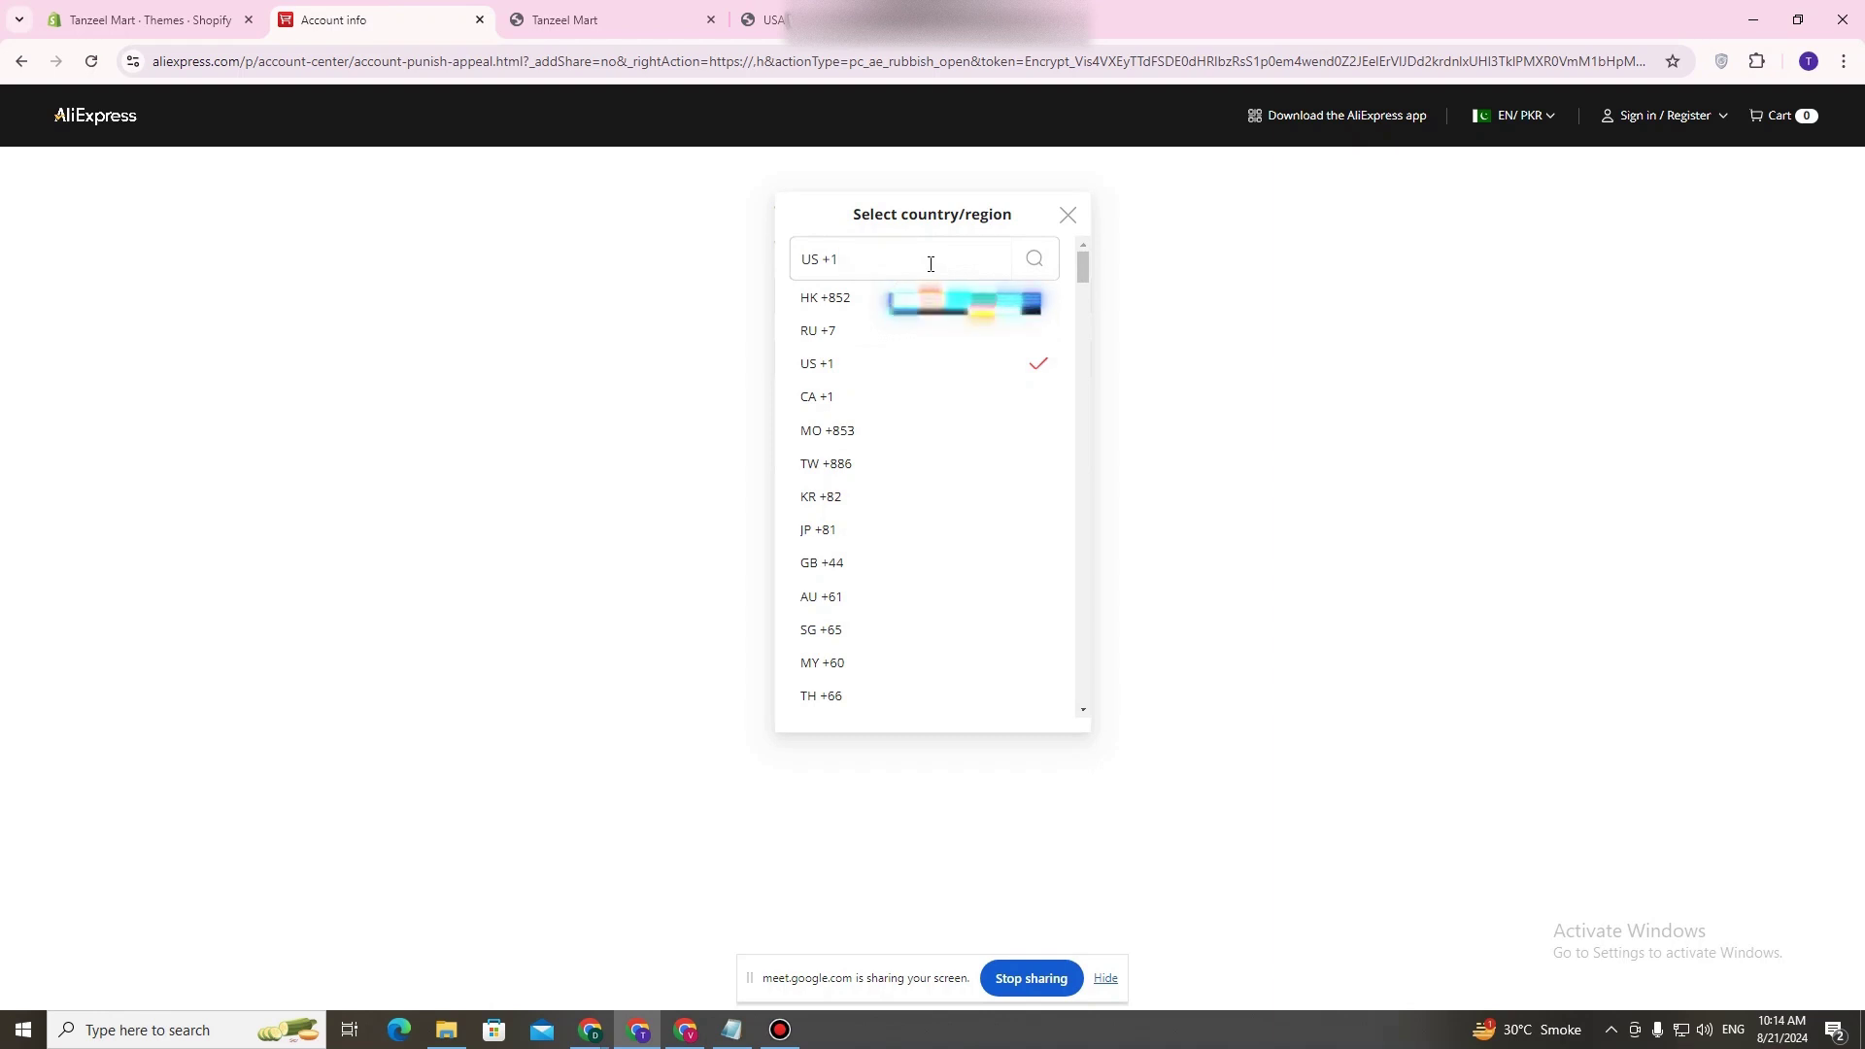
Step: Select Pakistan's +92 code, paste the mobile number, and request an SMS code
key("BackSpace")
key("BackSpace")
key("BackSpace")
key("BackSpace")
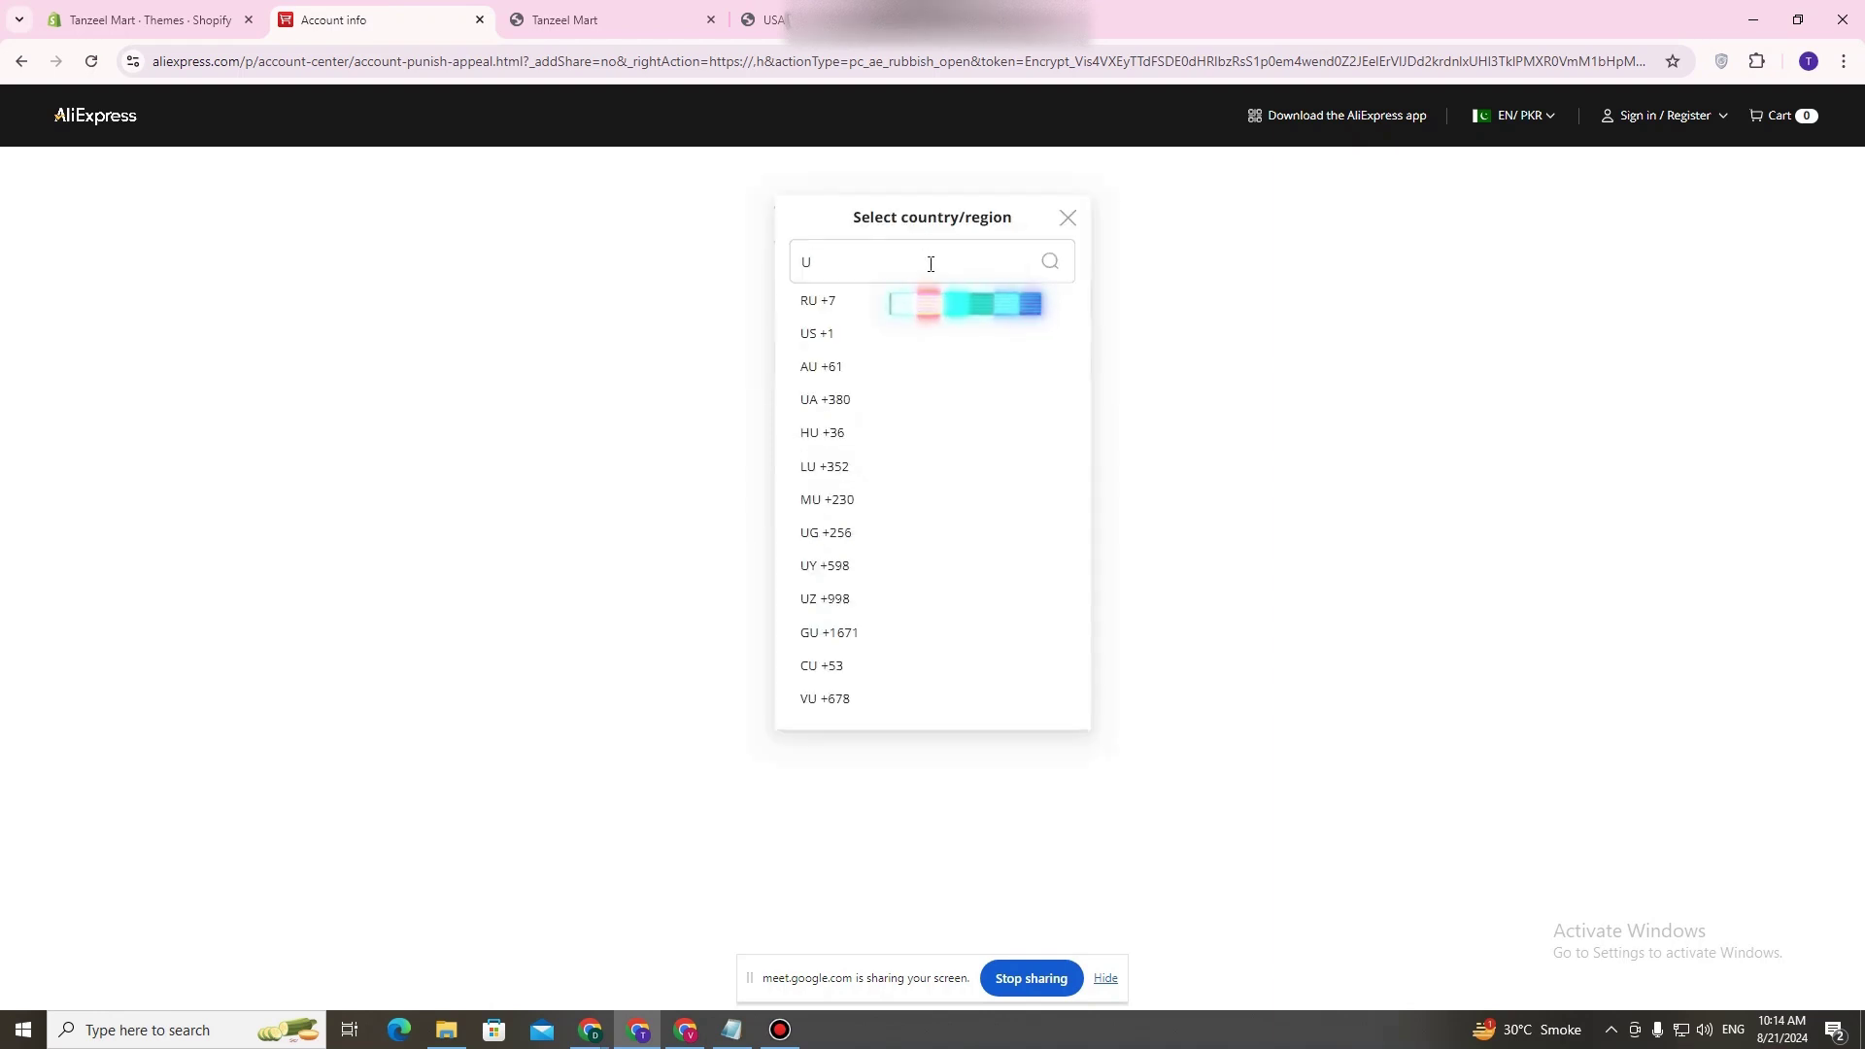
key("BackSpace")
type("92")
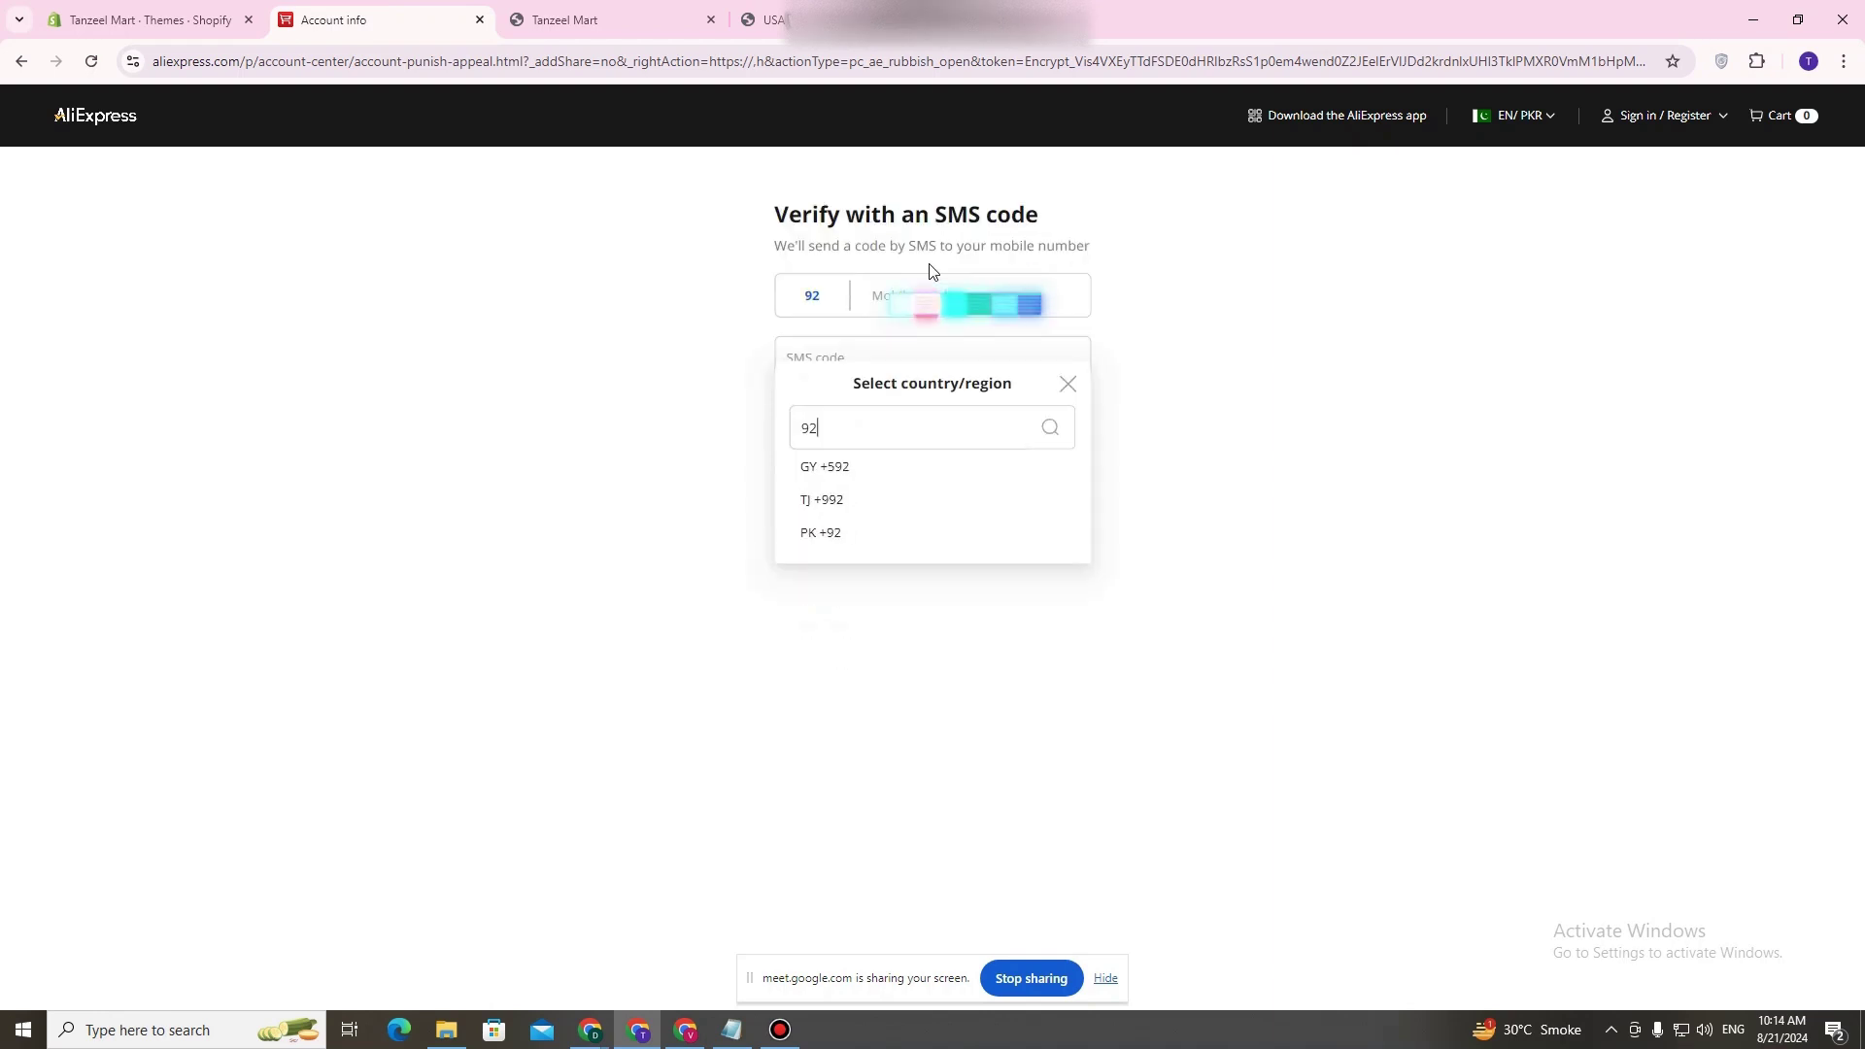
left_click(823, 532)
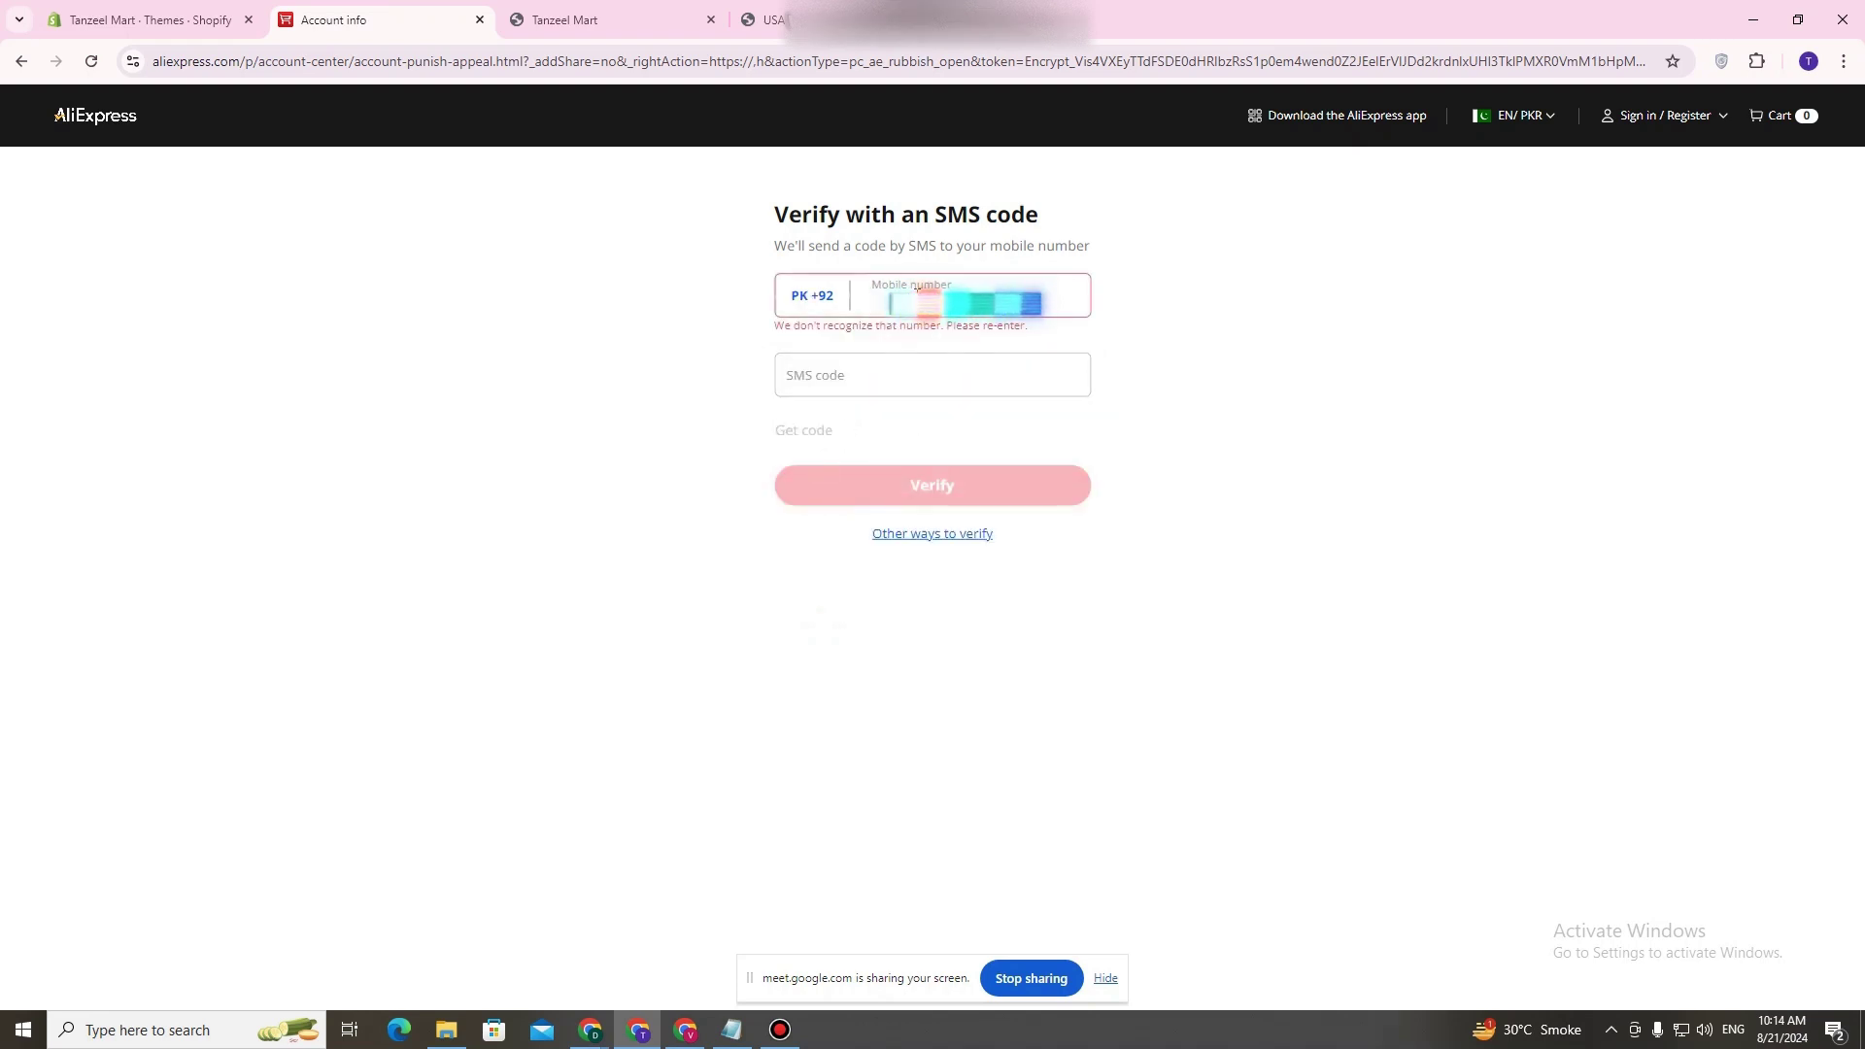
key("ctrl+v")
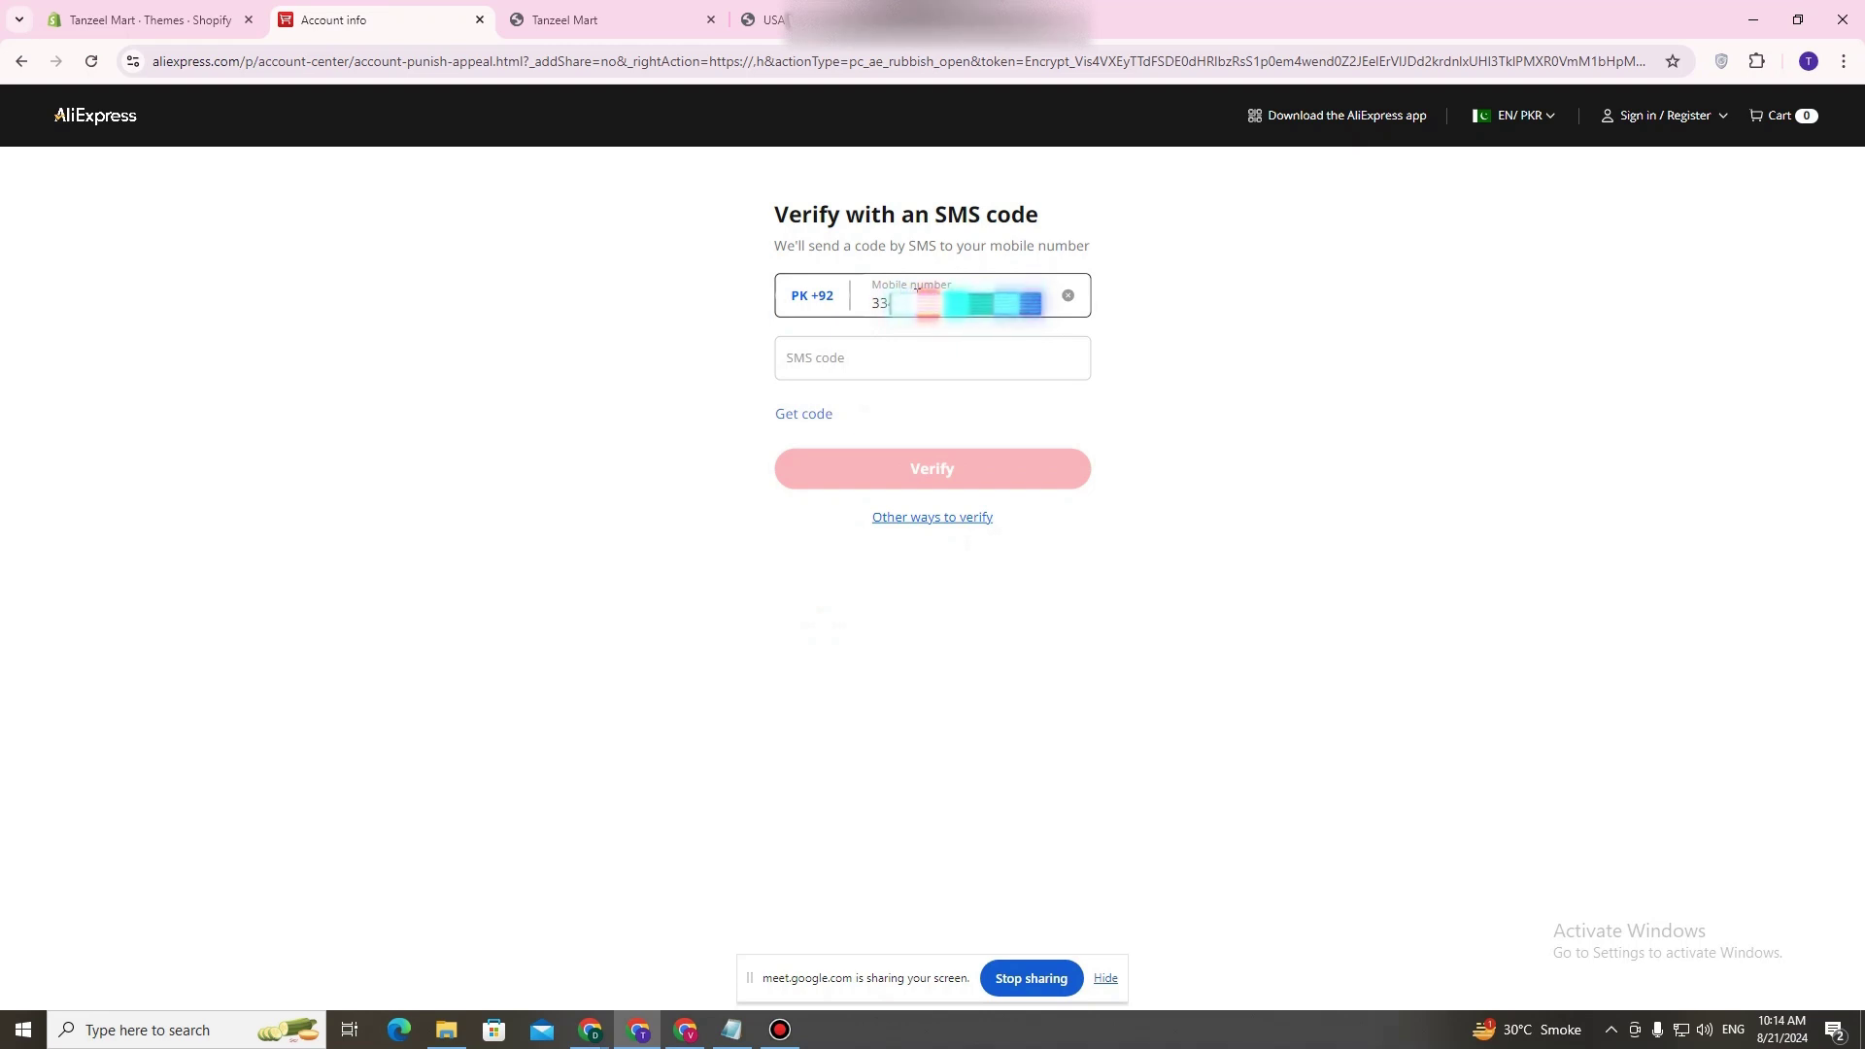
left_click(804, 418)
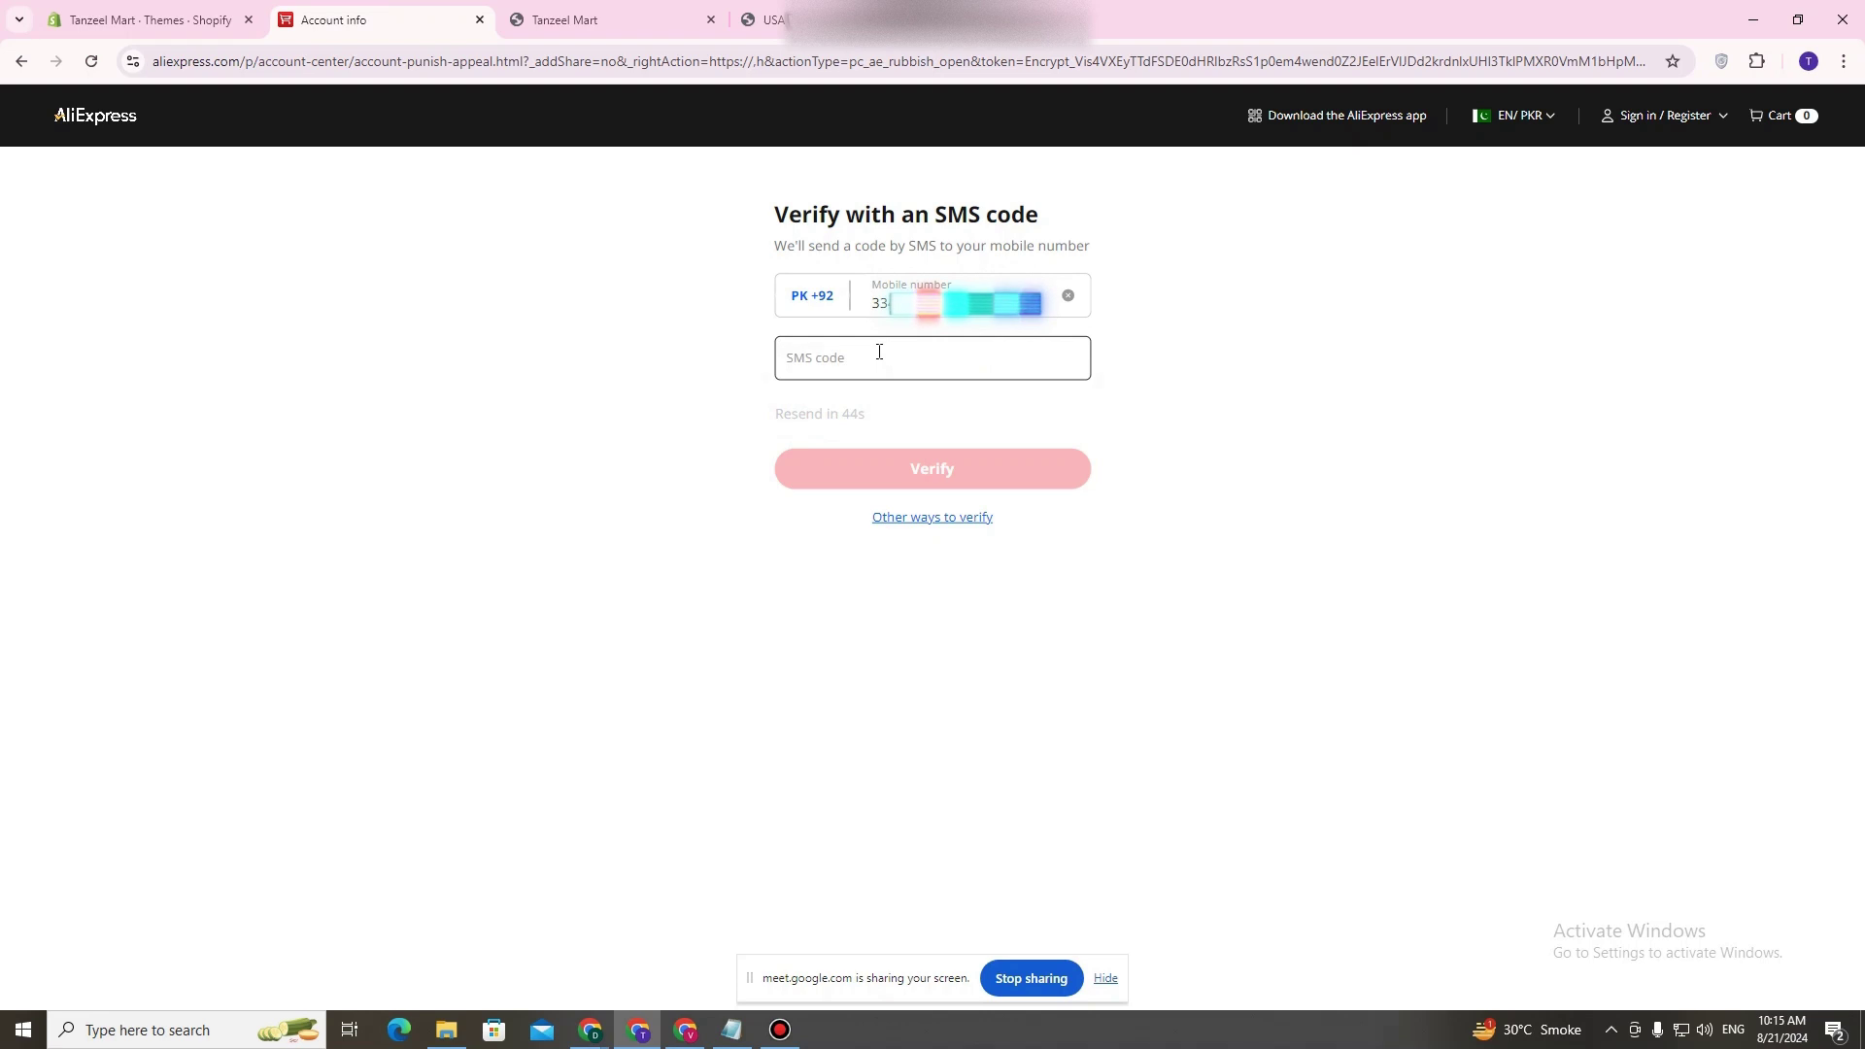
Step: Enter the received SMS code and submit it for verification
left_click(862, 364)
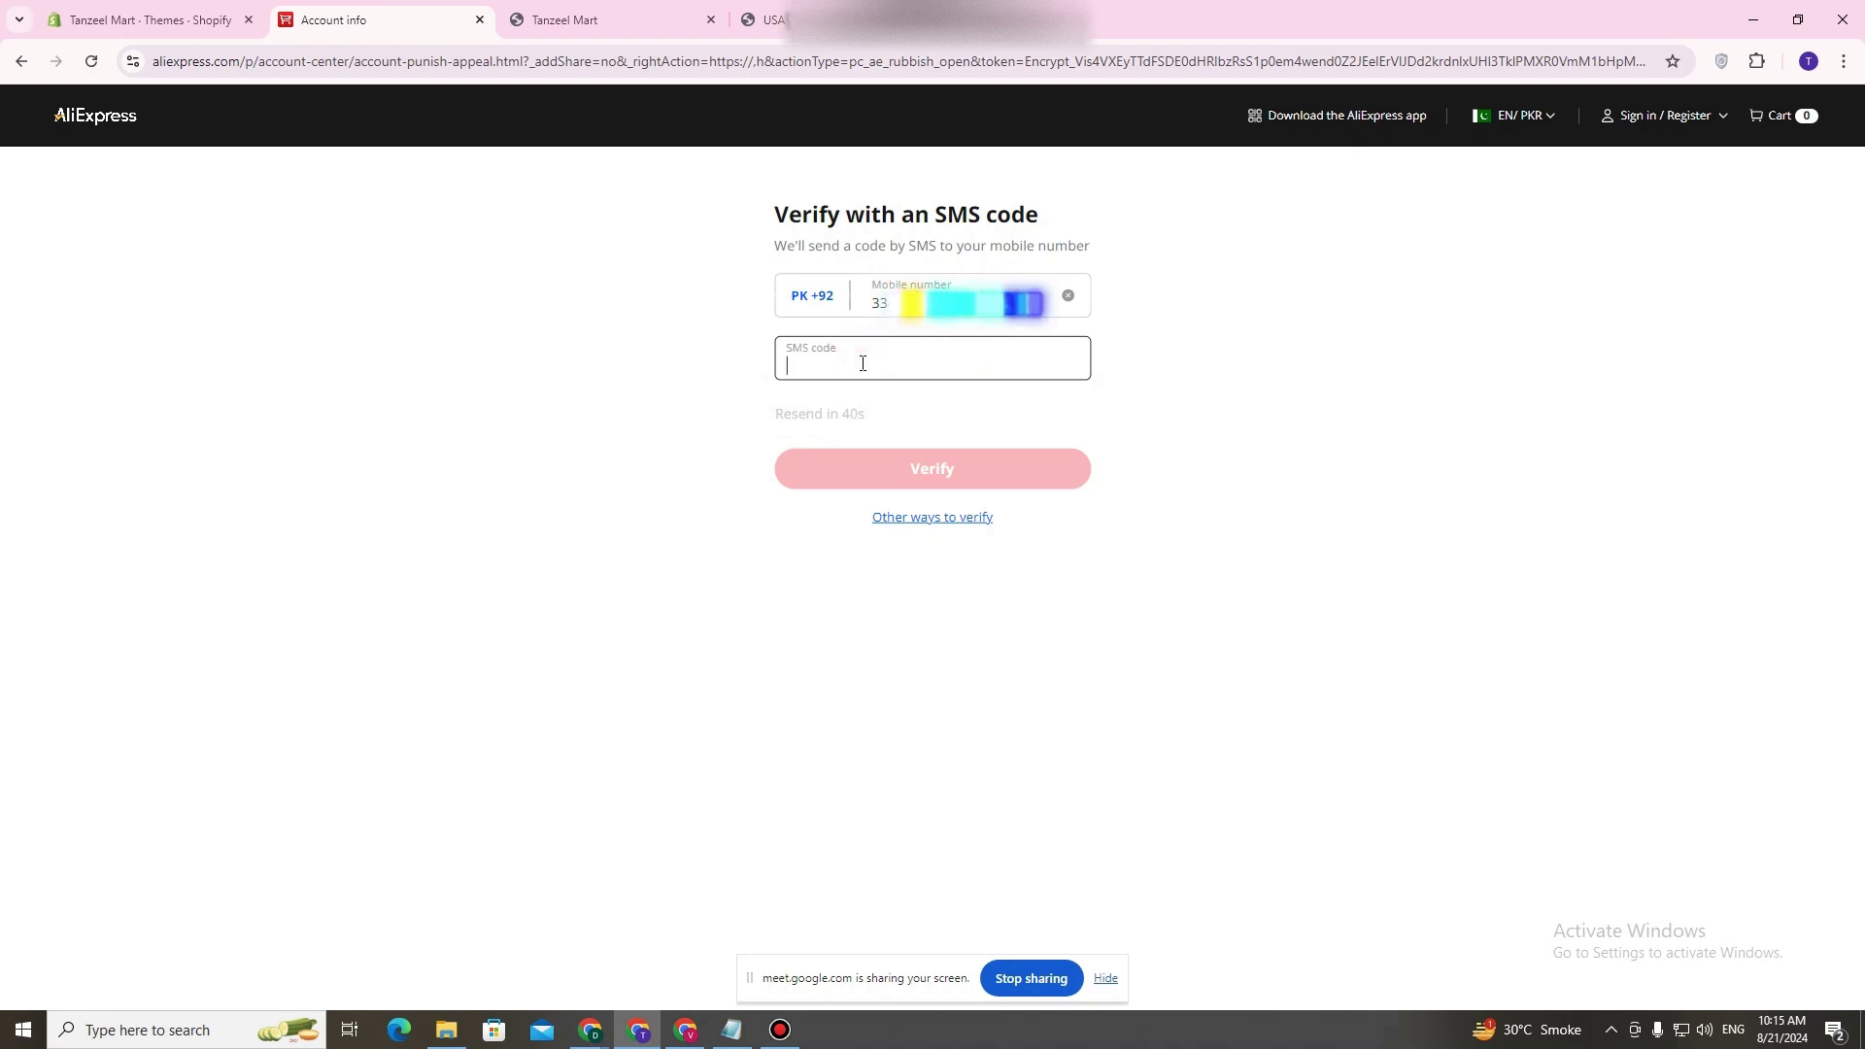
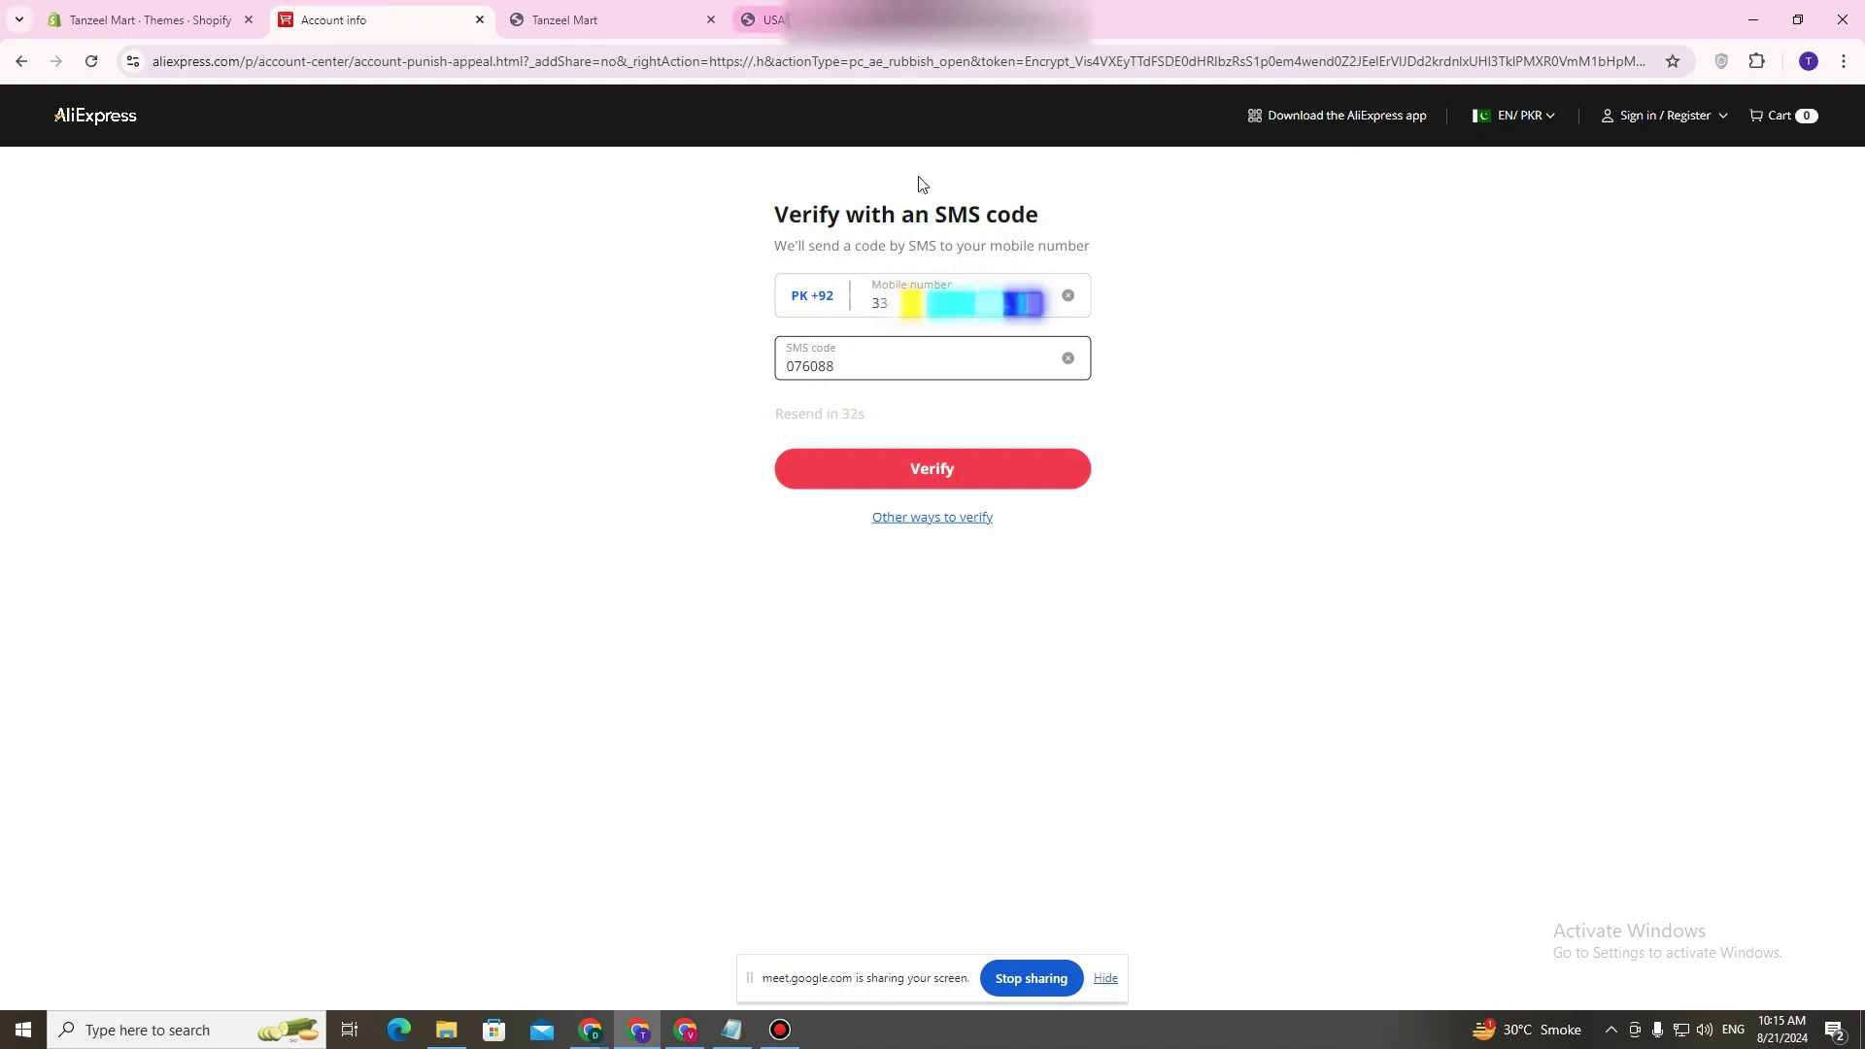
left_click(929, 473)
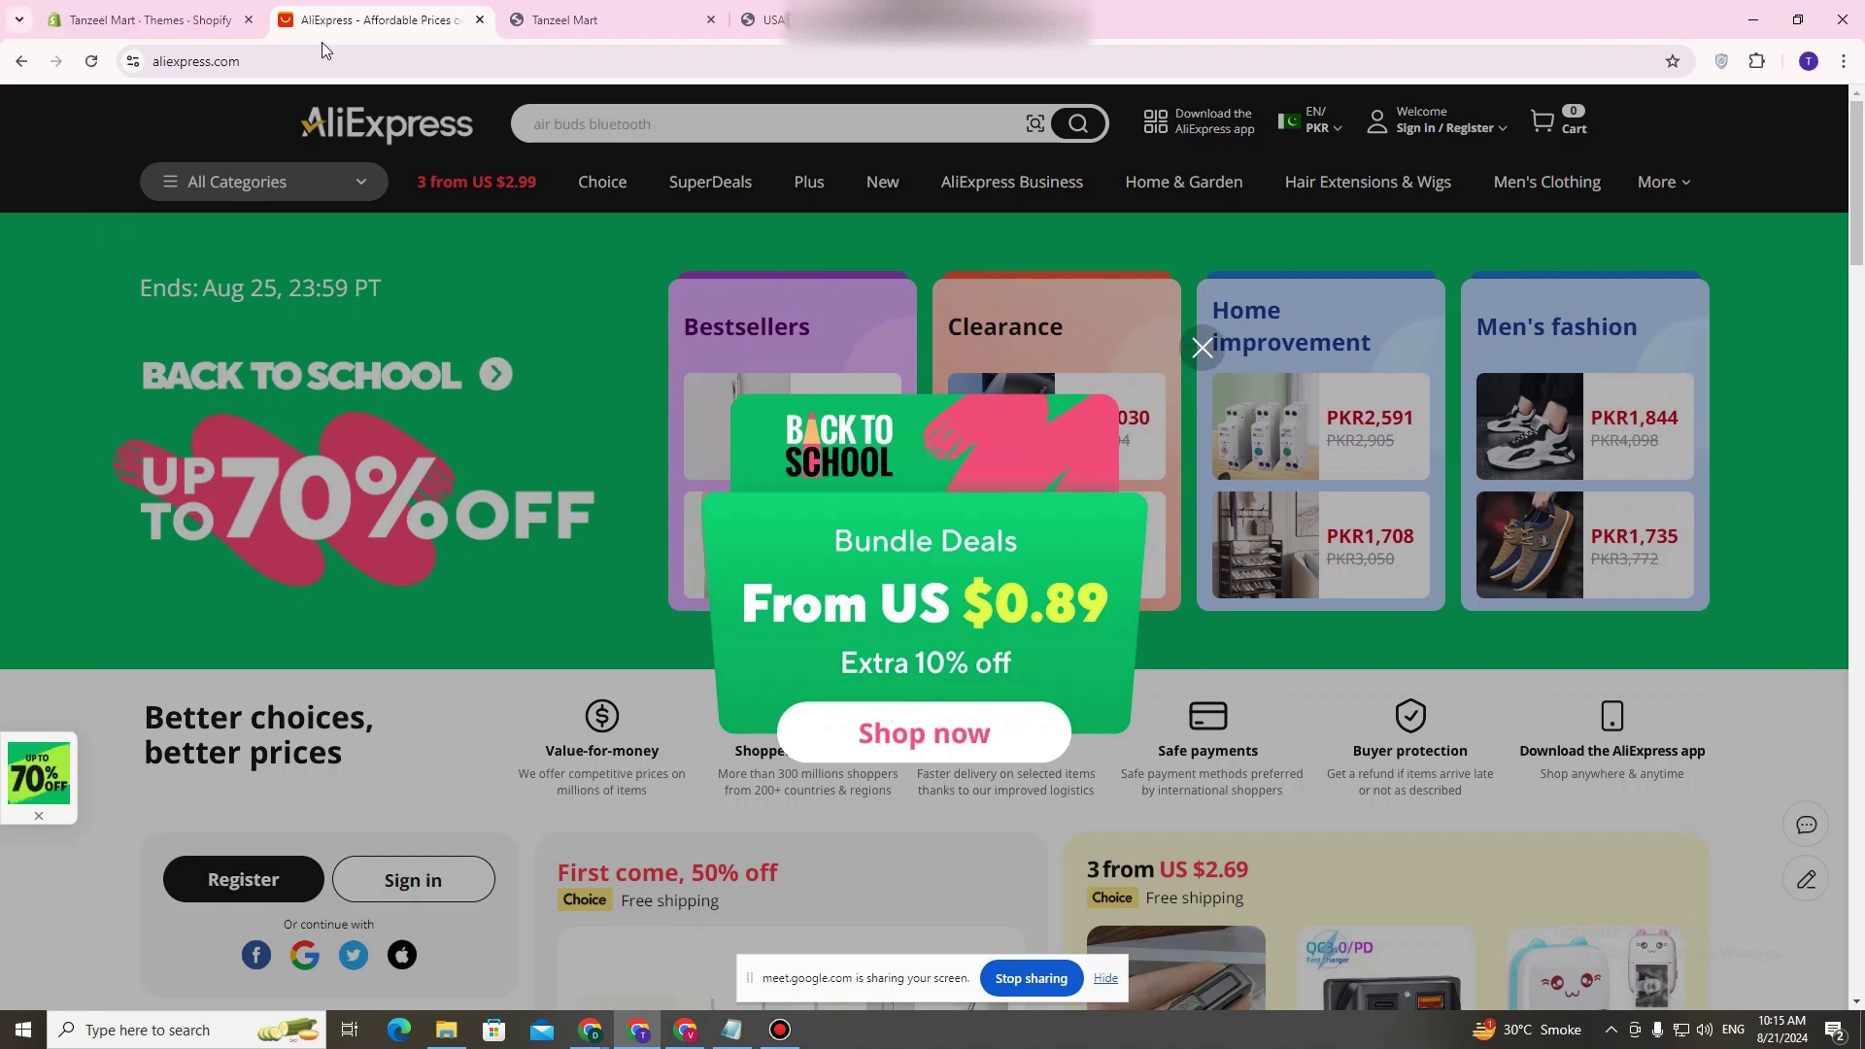
Step: From Shopify Apps, close the mistakenly opened CJdropshipping tab and launch DSers-AliExpress Dropshipping
left_click(146, 20)
left_click(204, 690)
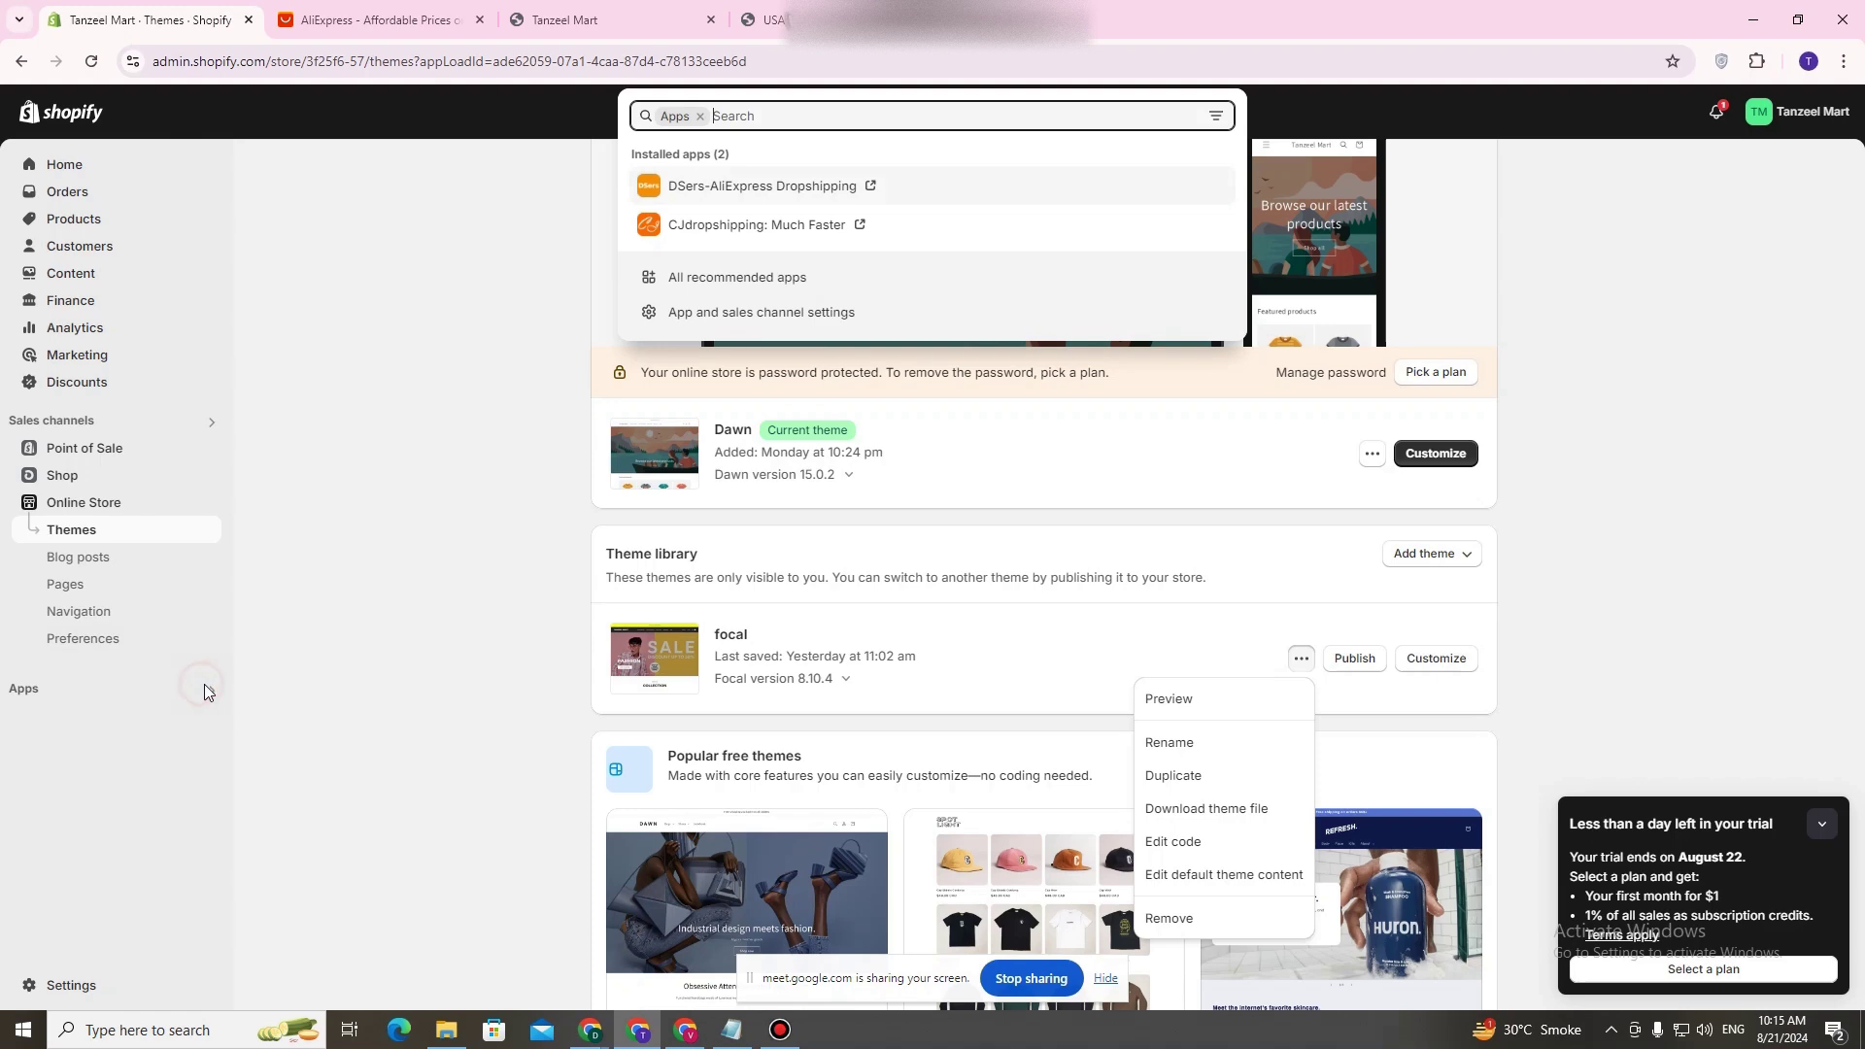
left_click(700, 234)
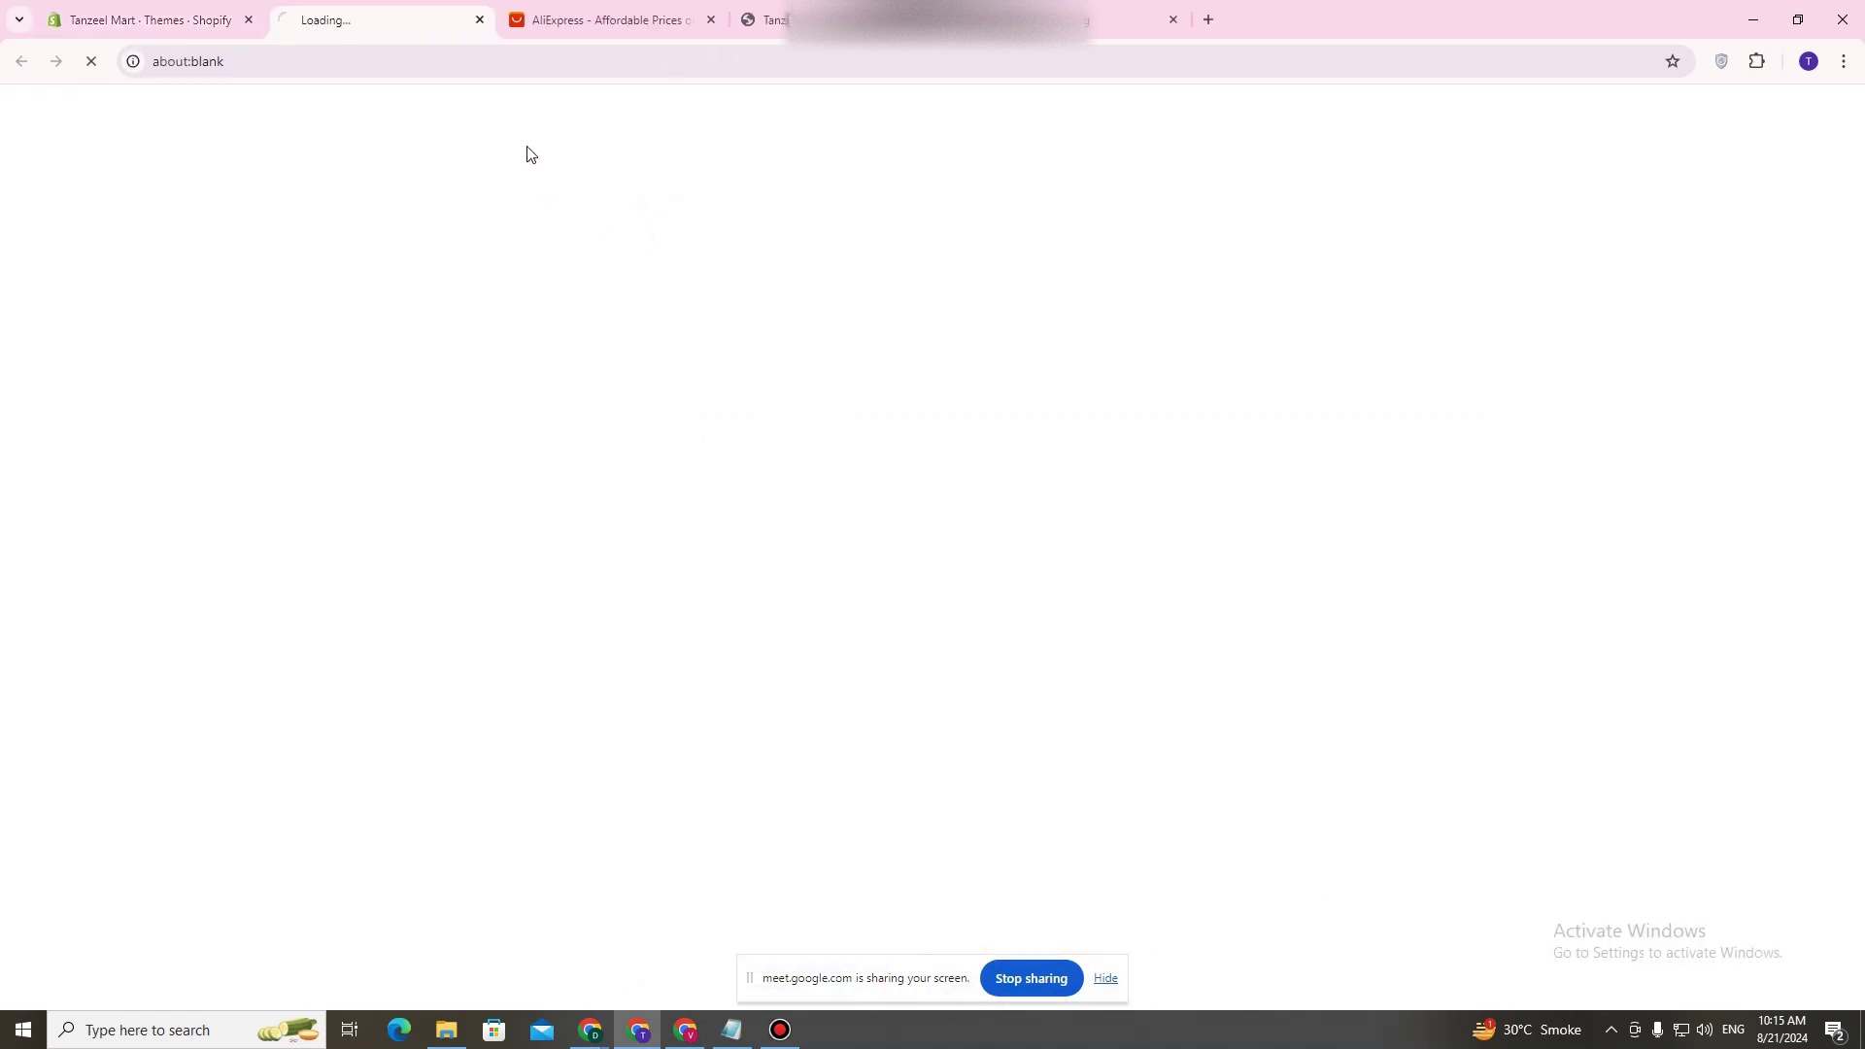
left_click(477, 19)
left_click(211, 690)
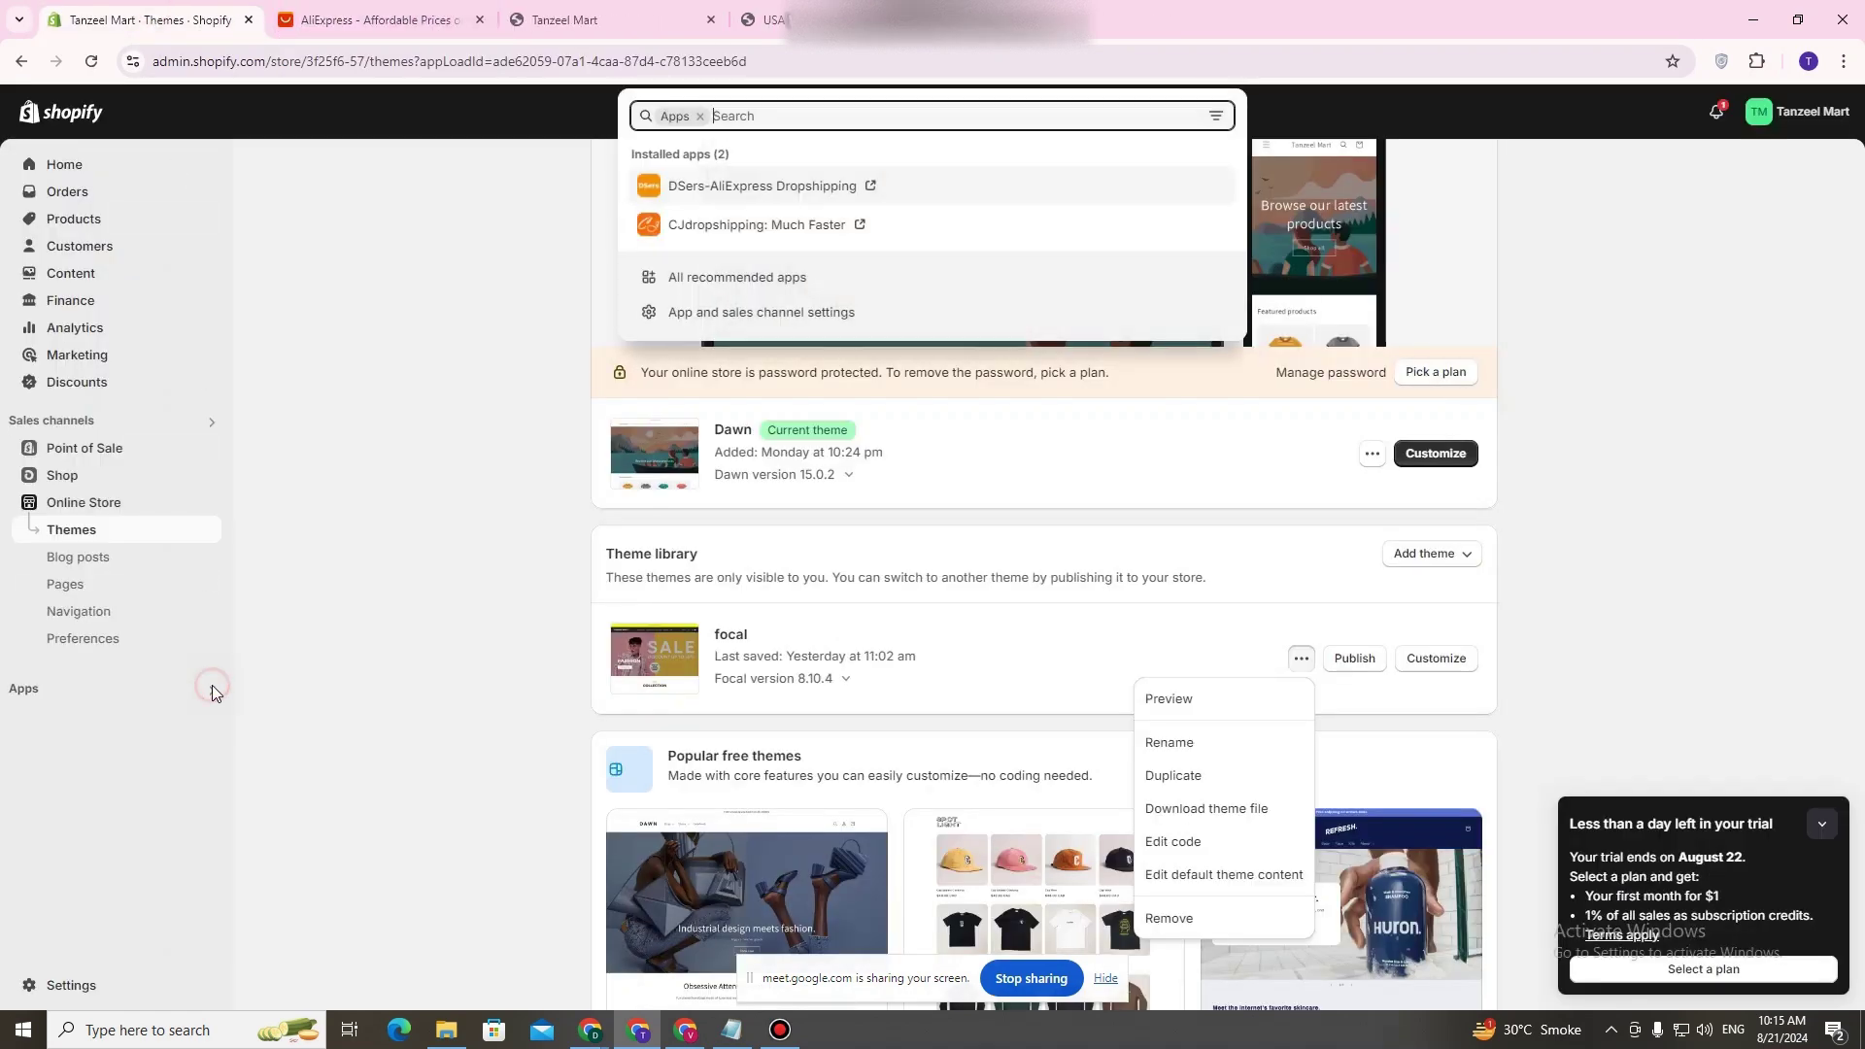
left_click(712, 229)
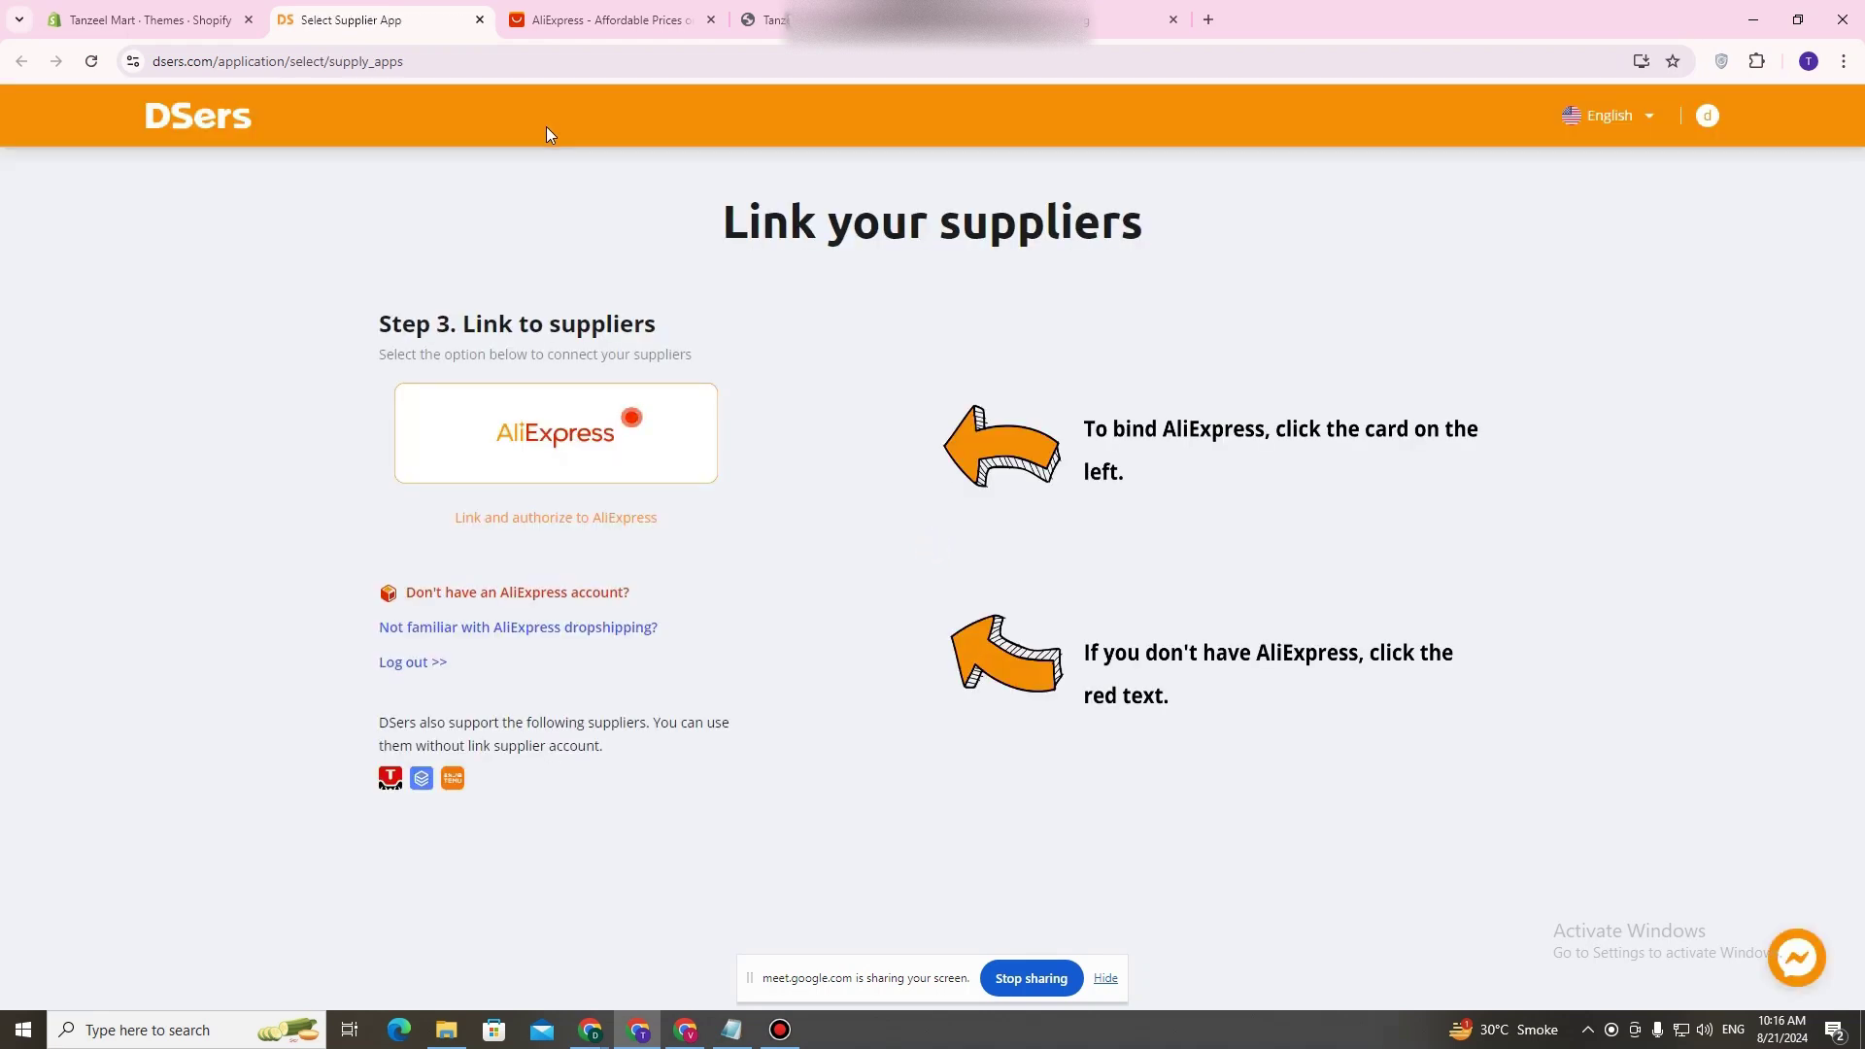
Step: Log in to AliExpress with the saved login, grant DSers access, and close the growth-team and TikTok popups
left_click(696, 442)
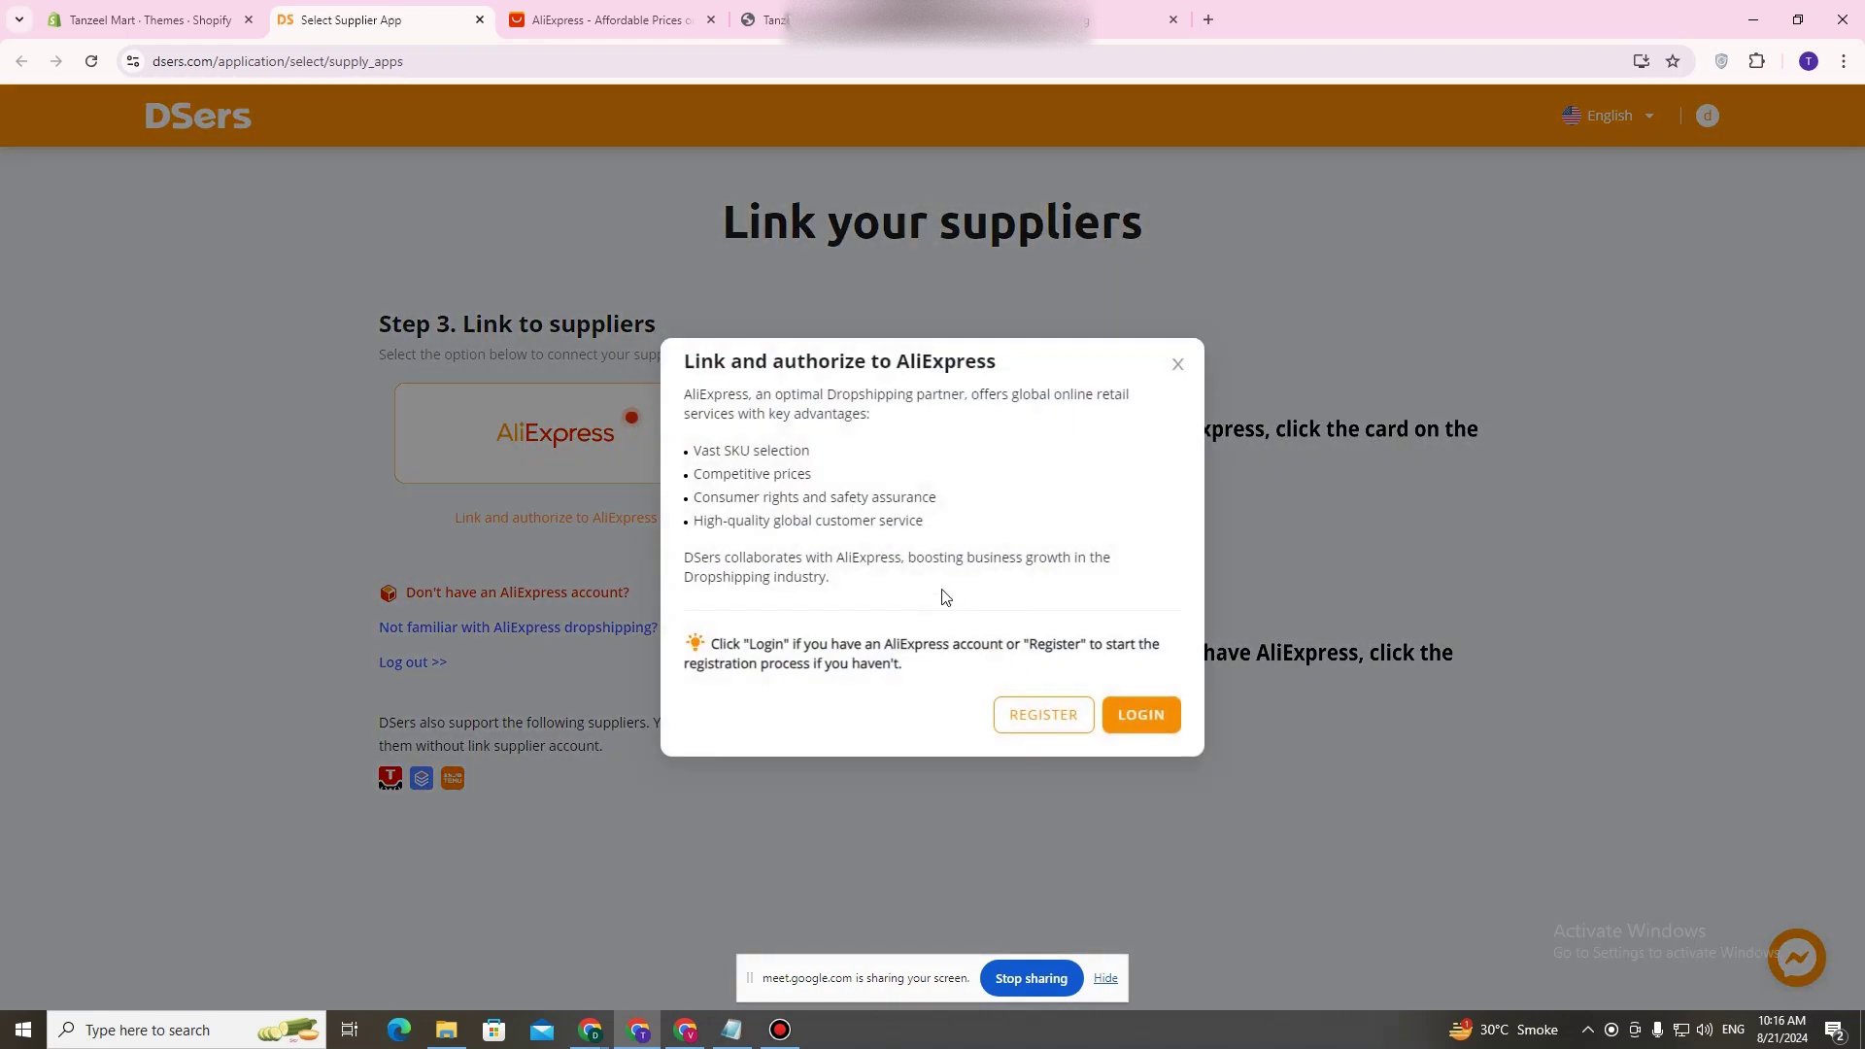
left_click(1144, 718)
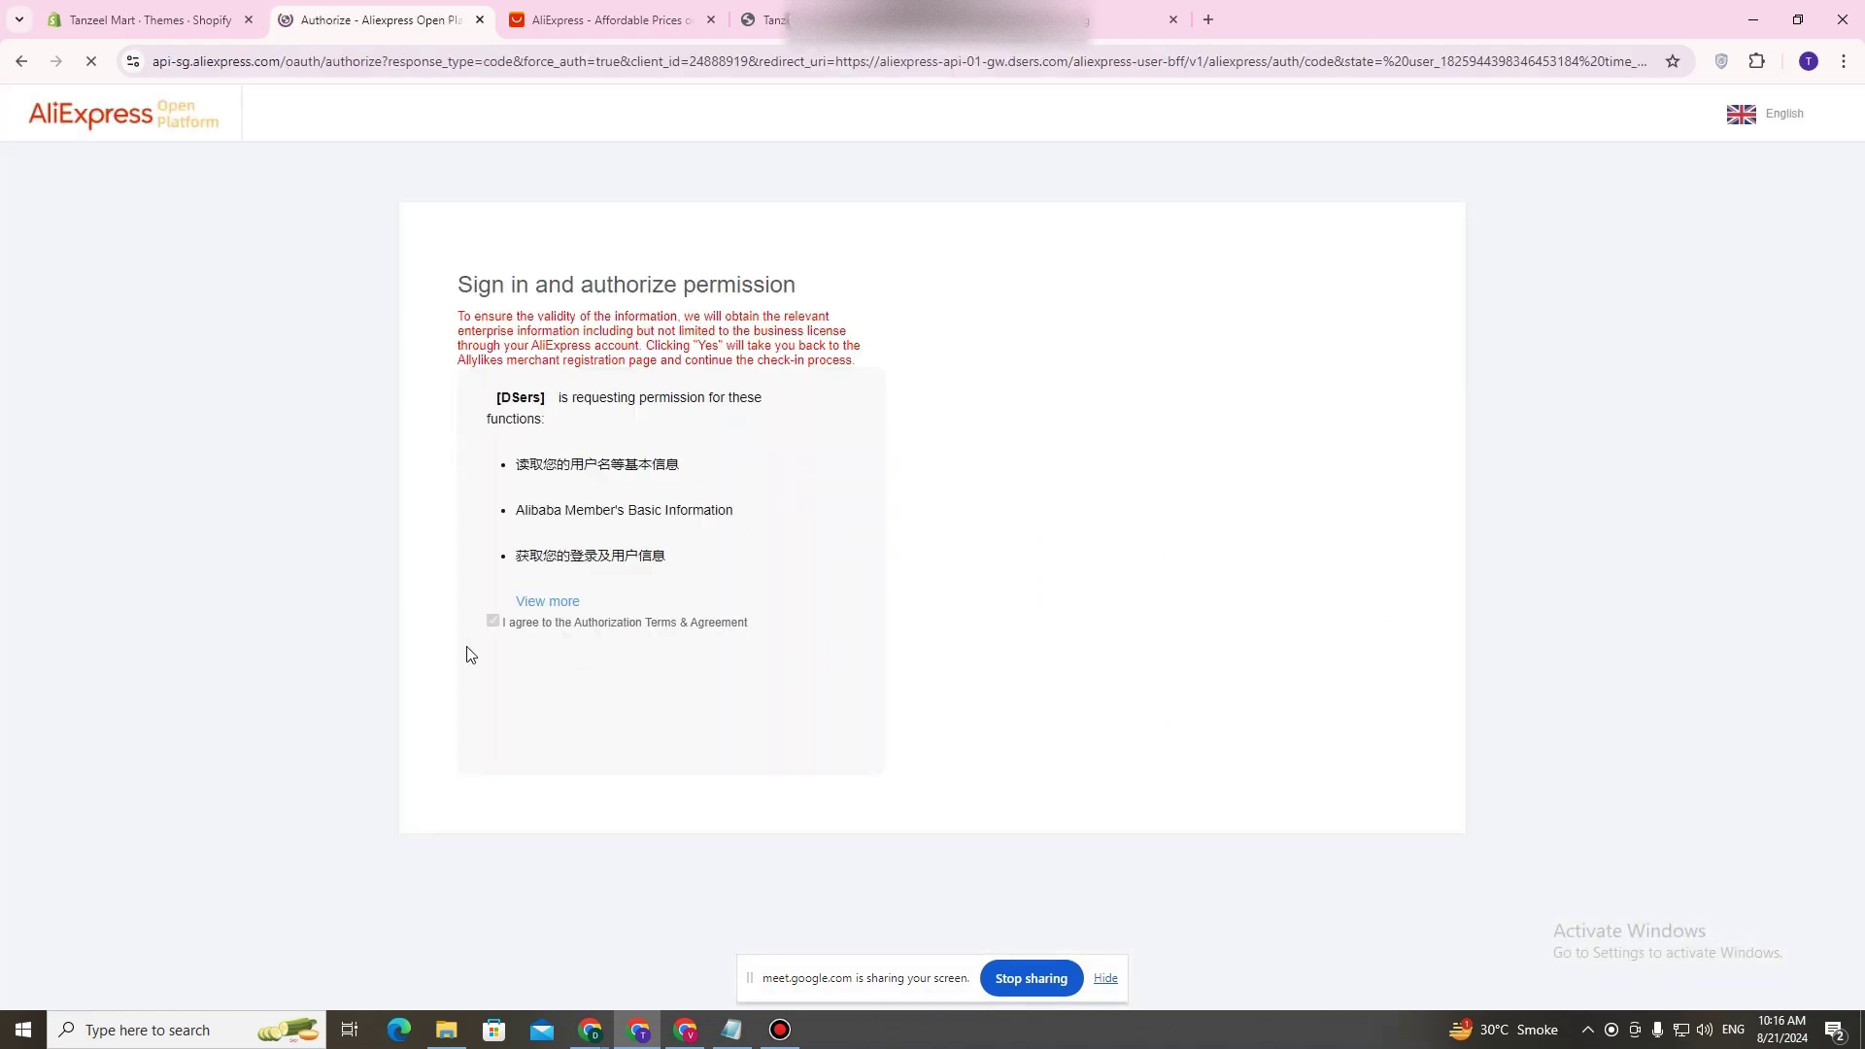
left_click(1190, 421)
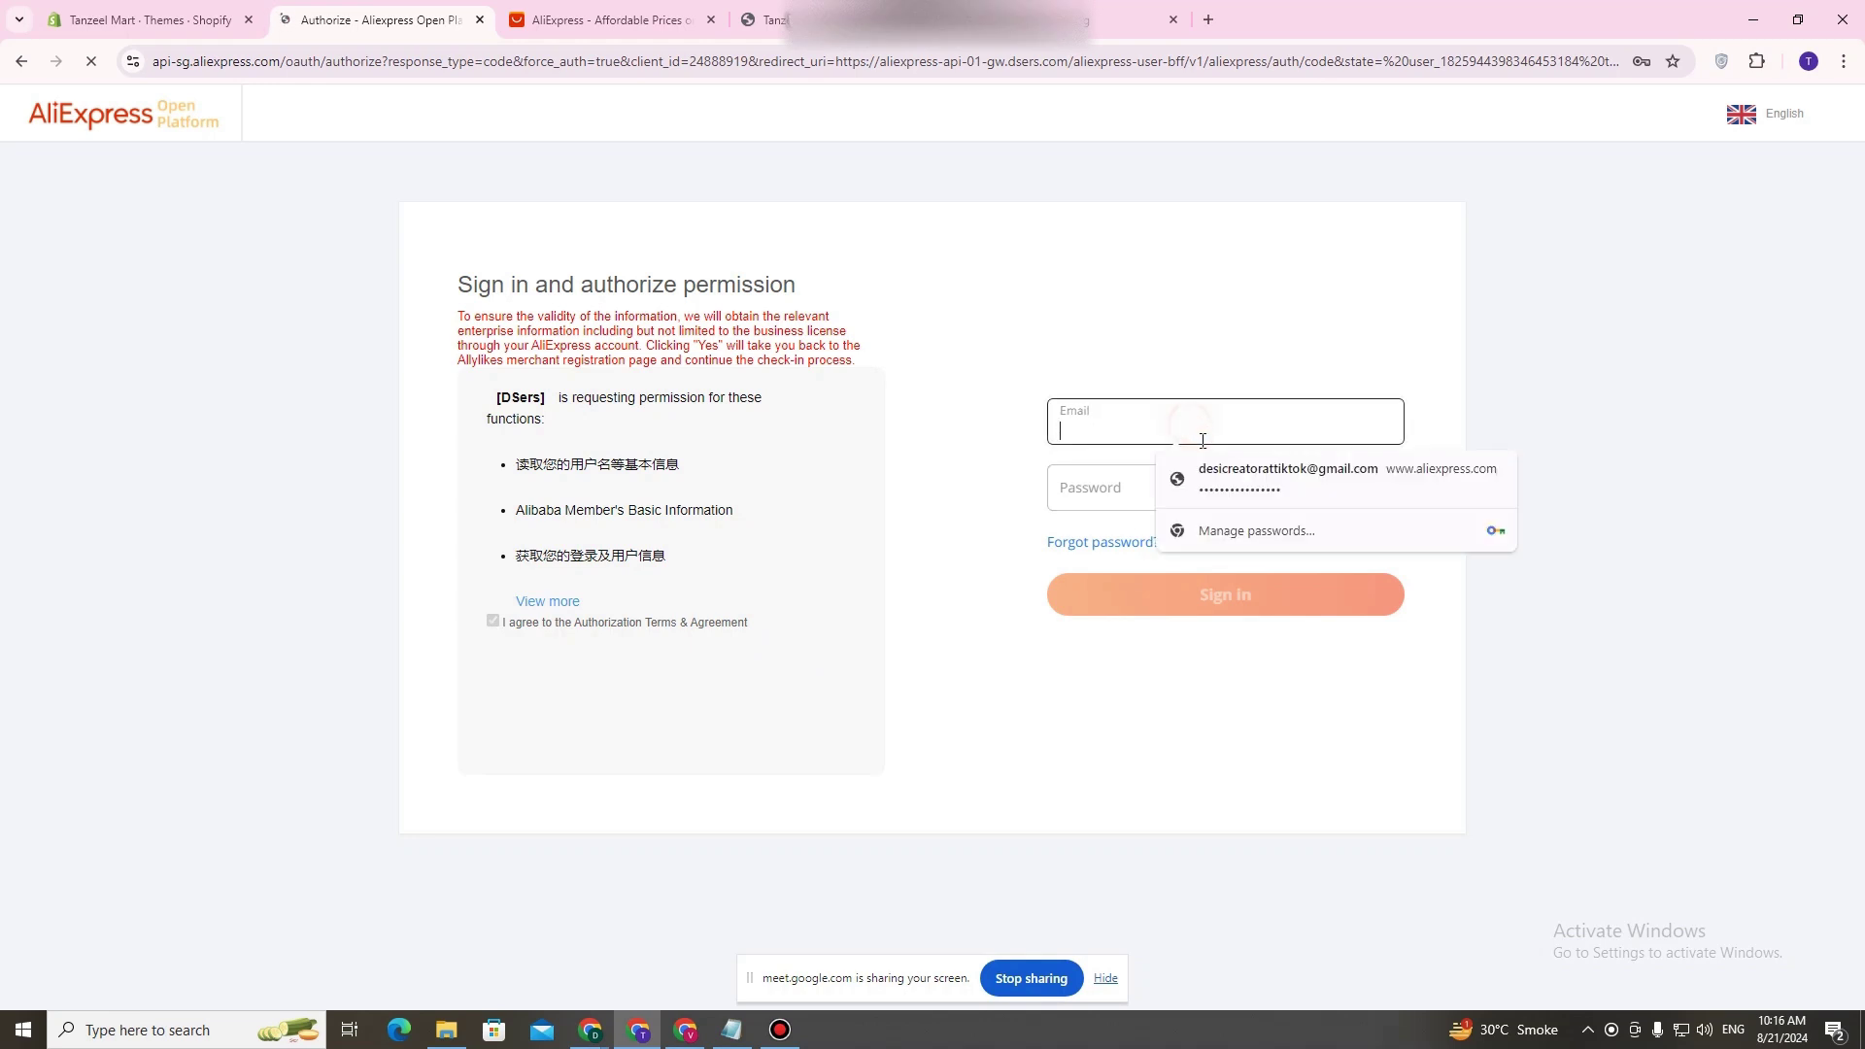
left_click(1214, 470)
left_click(1170, 590)
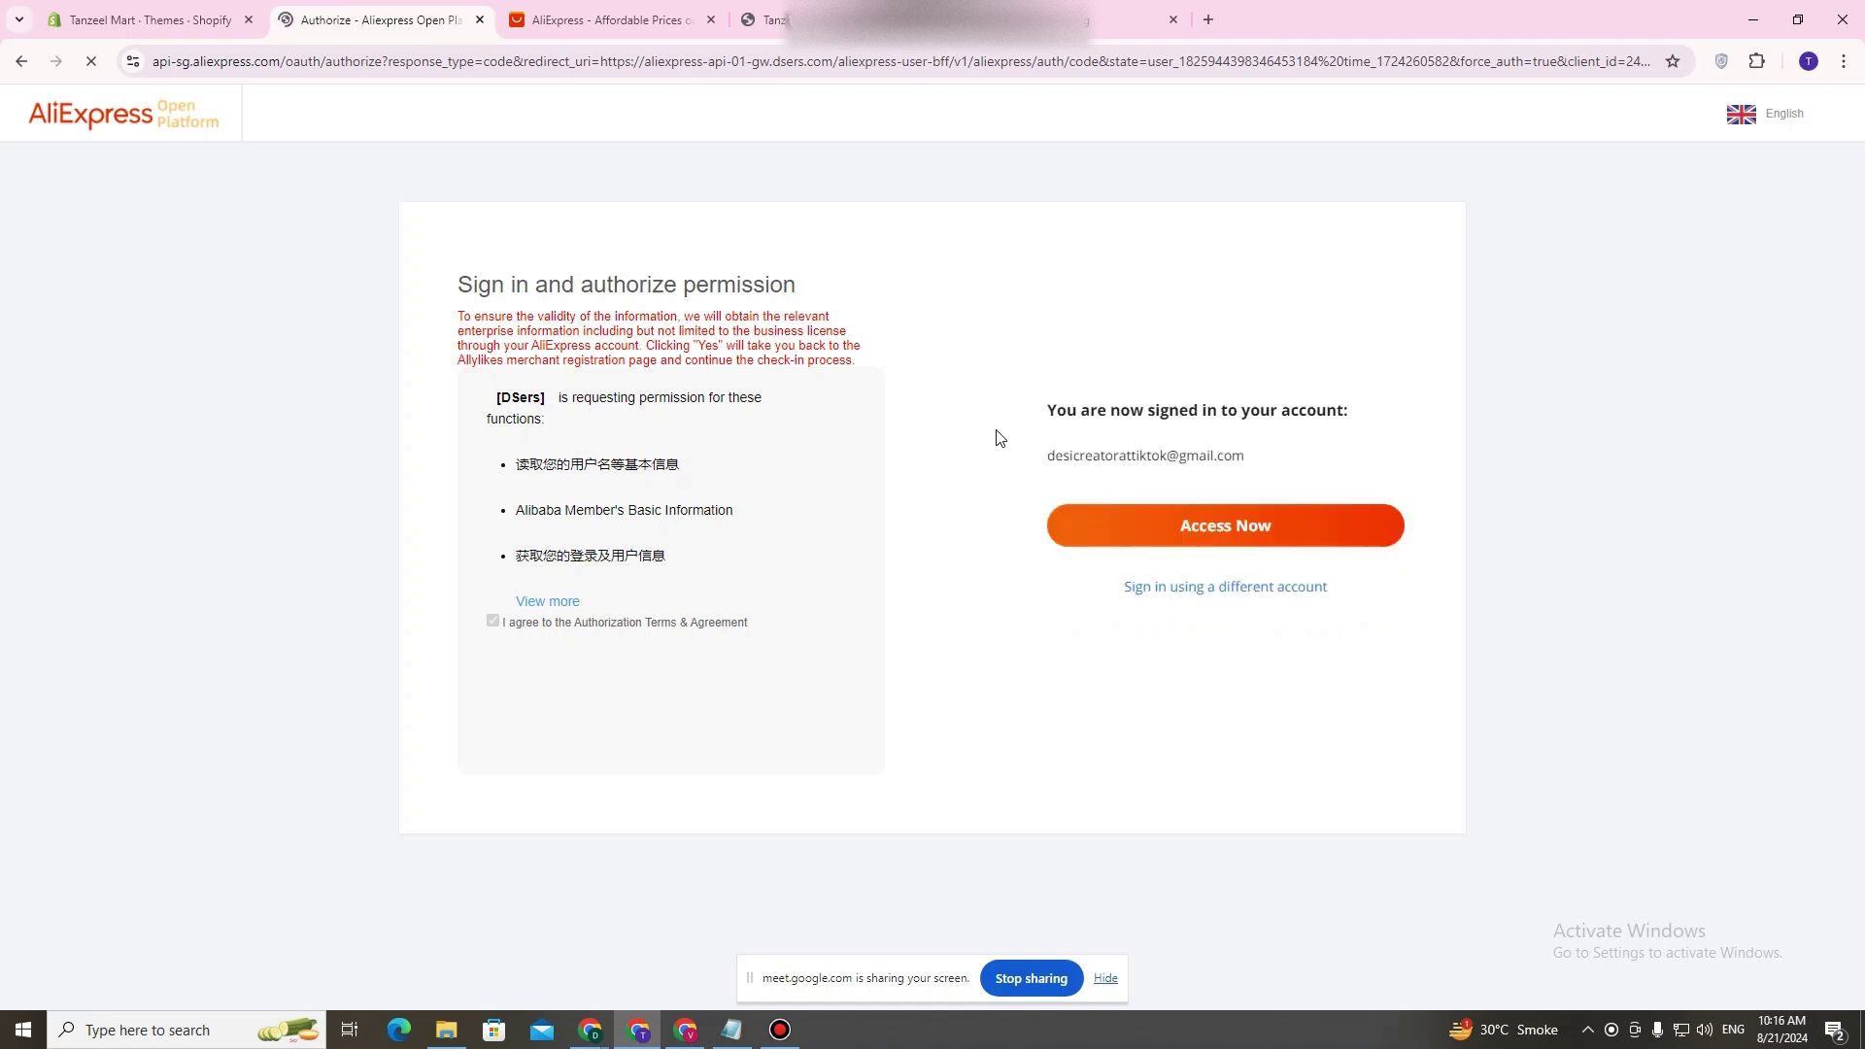
left_click(1124, 530)
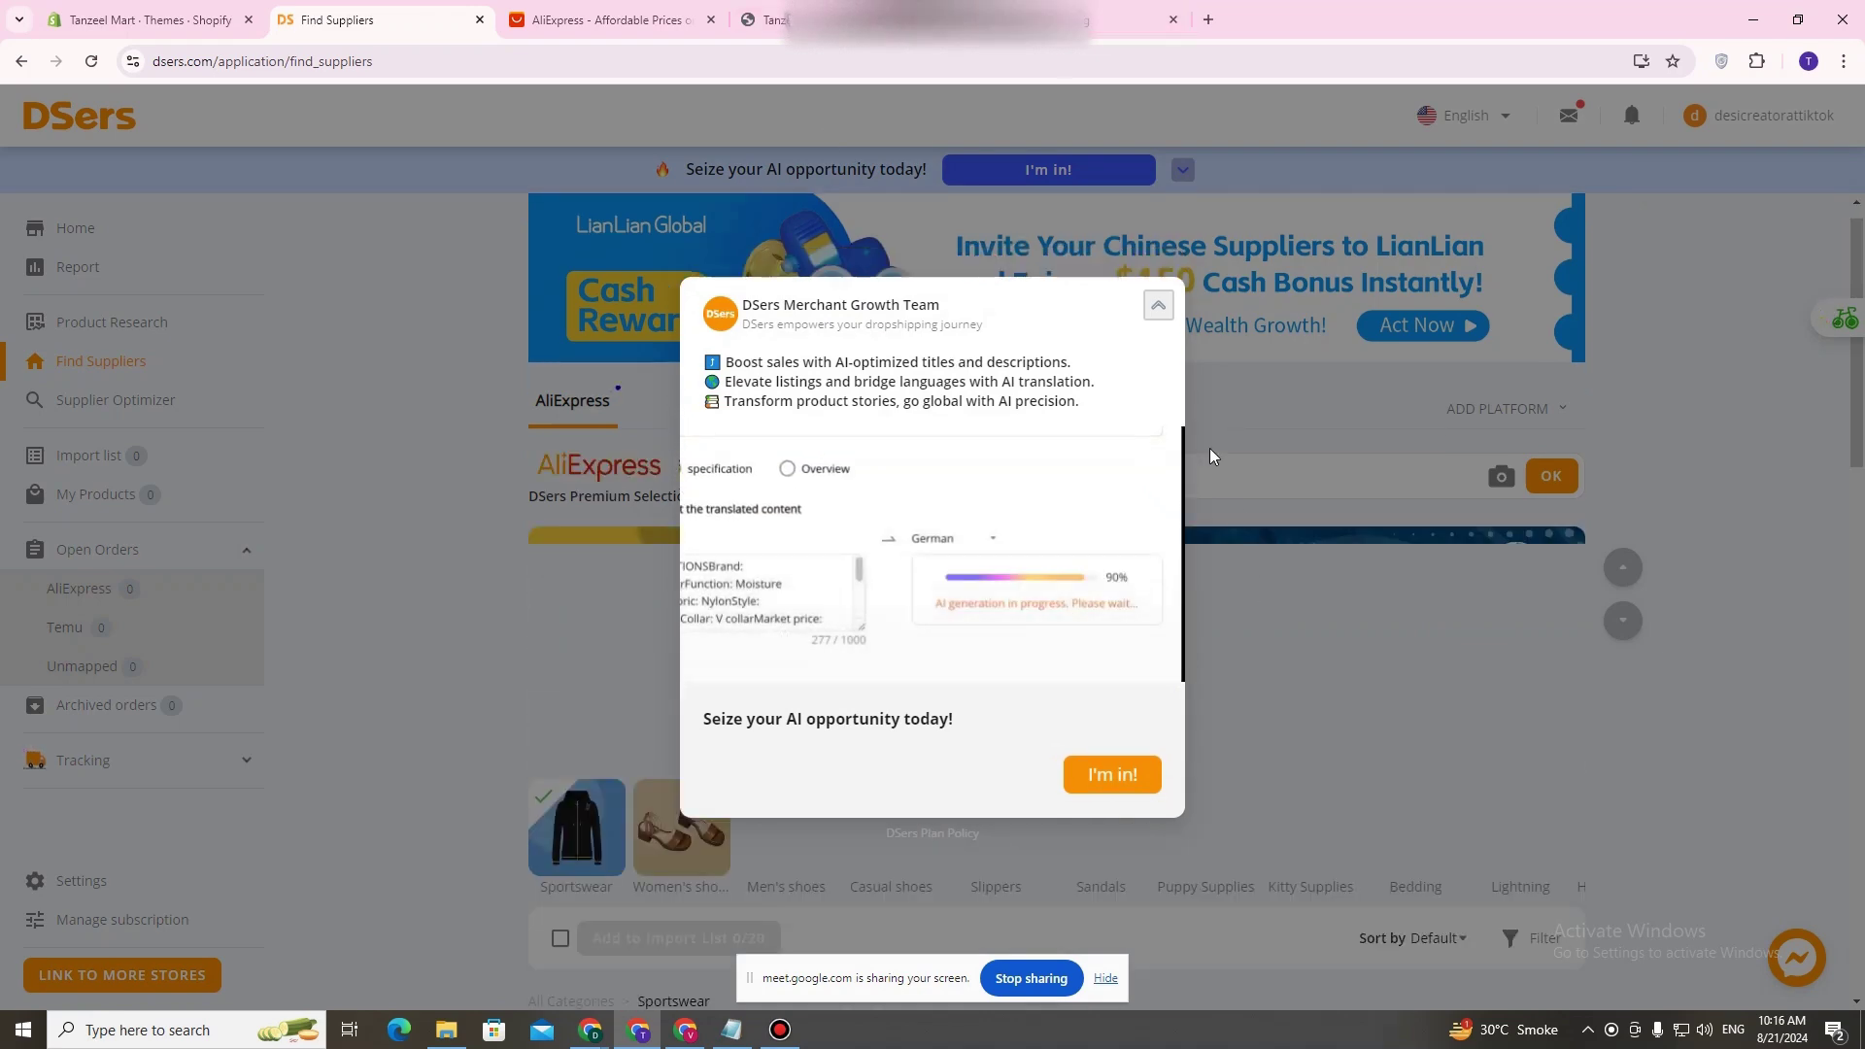
left_click(1157, 306)
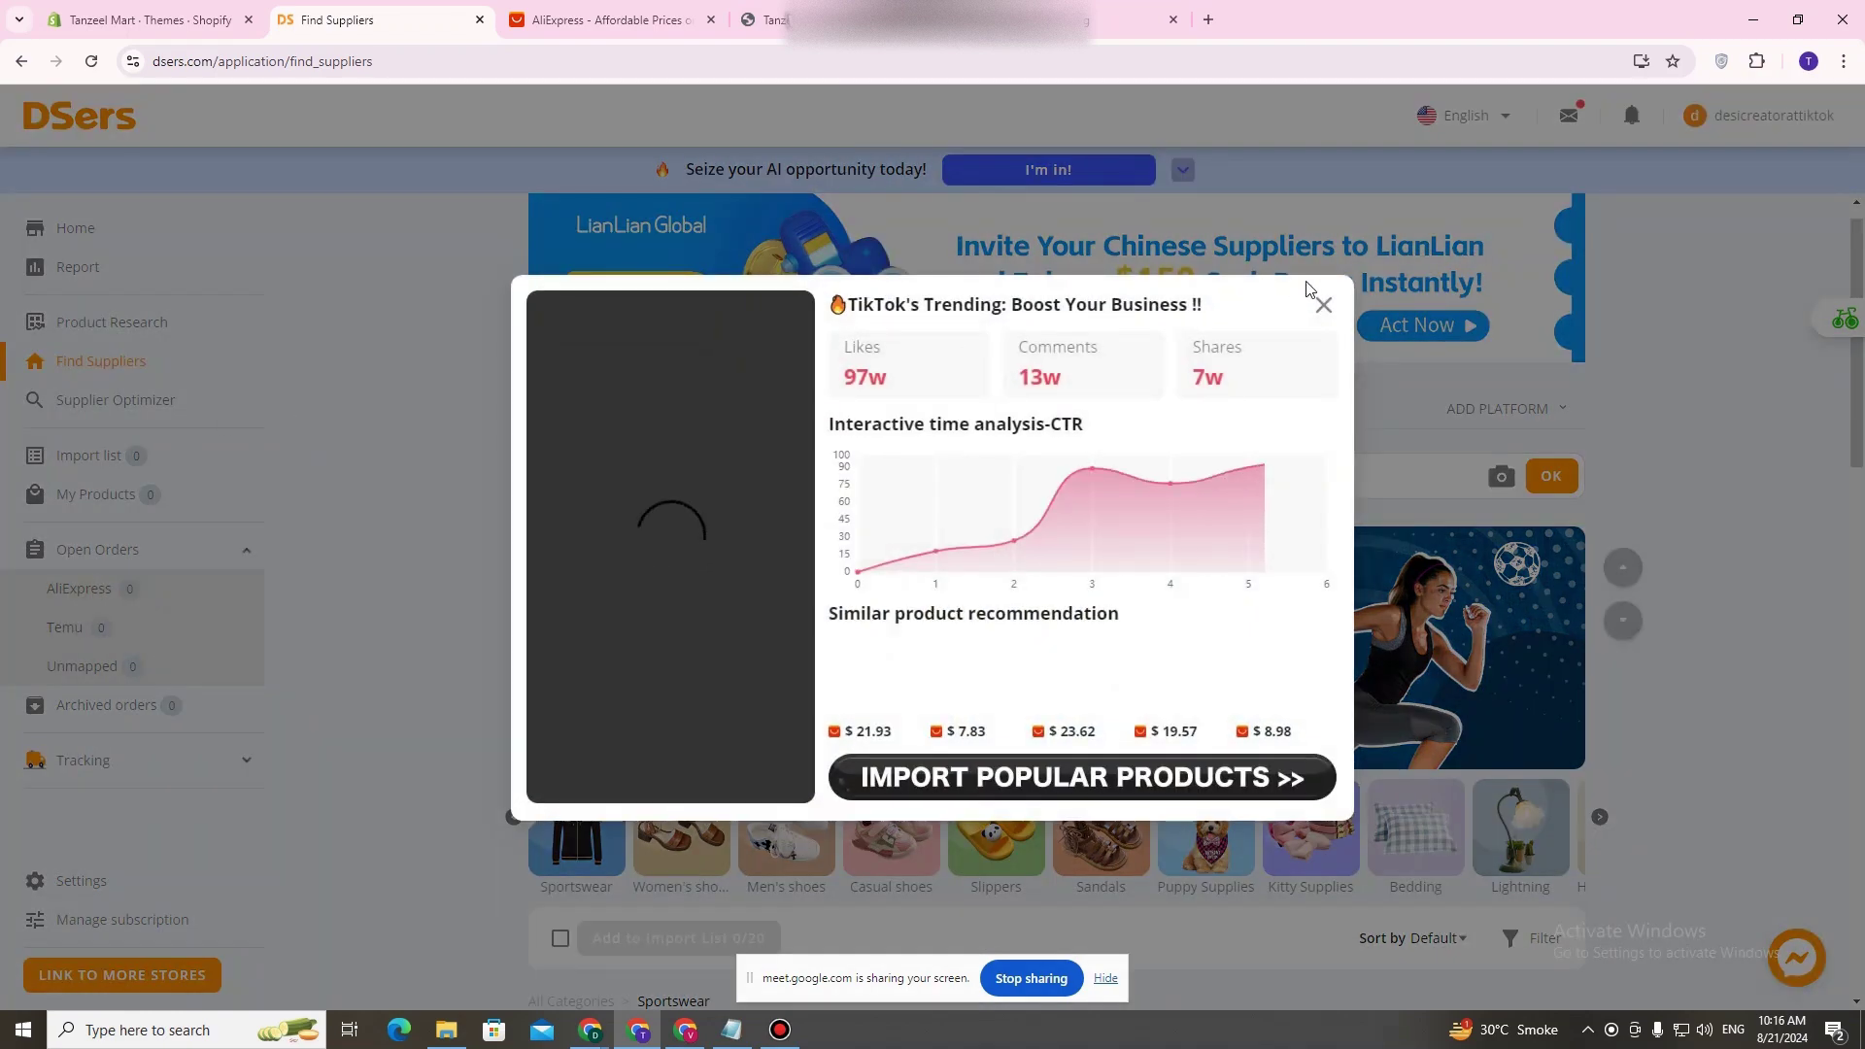
left_click(1318, 302)
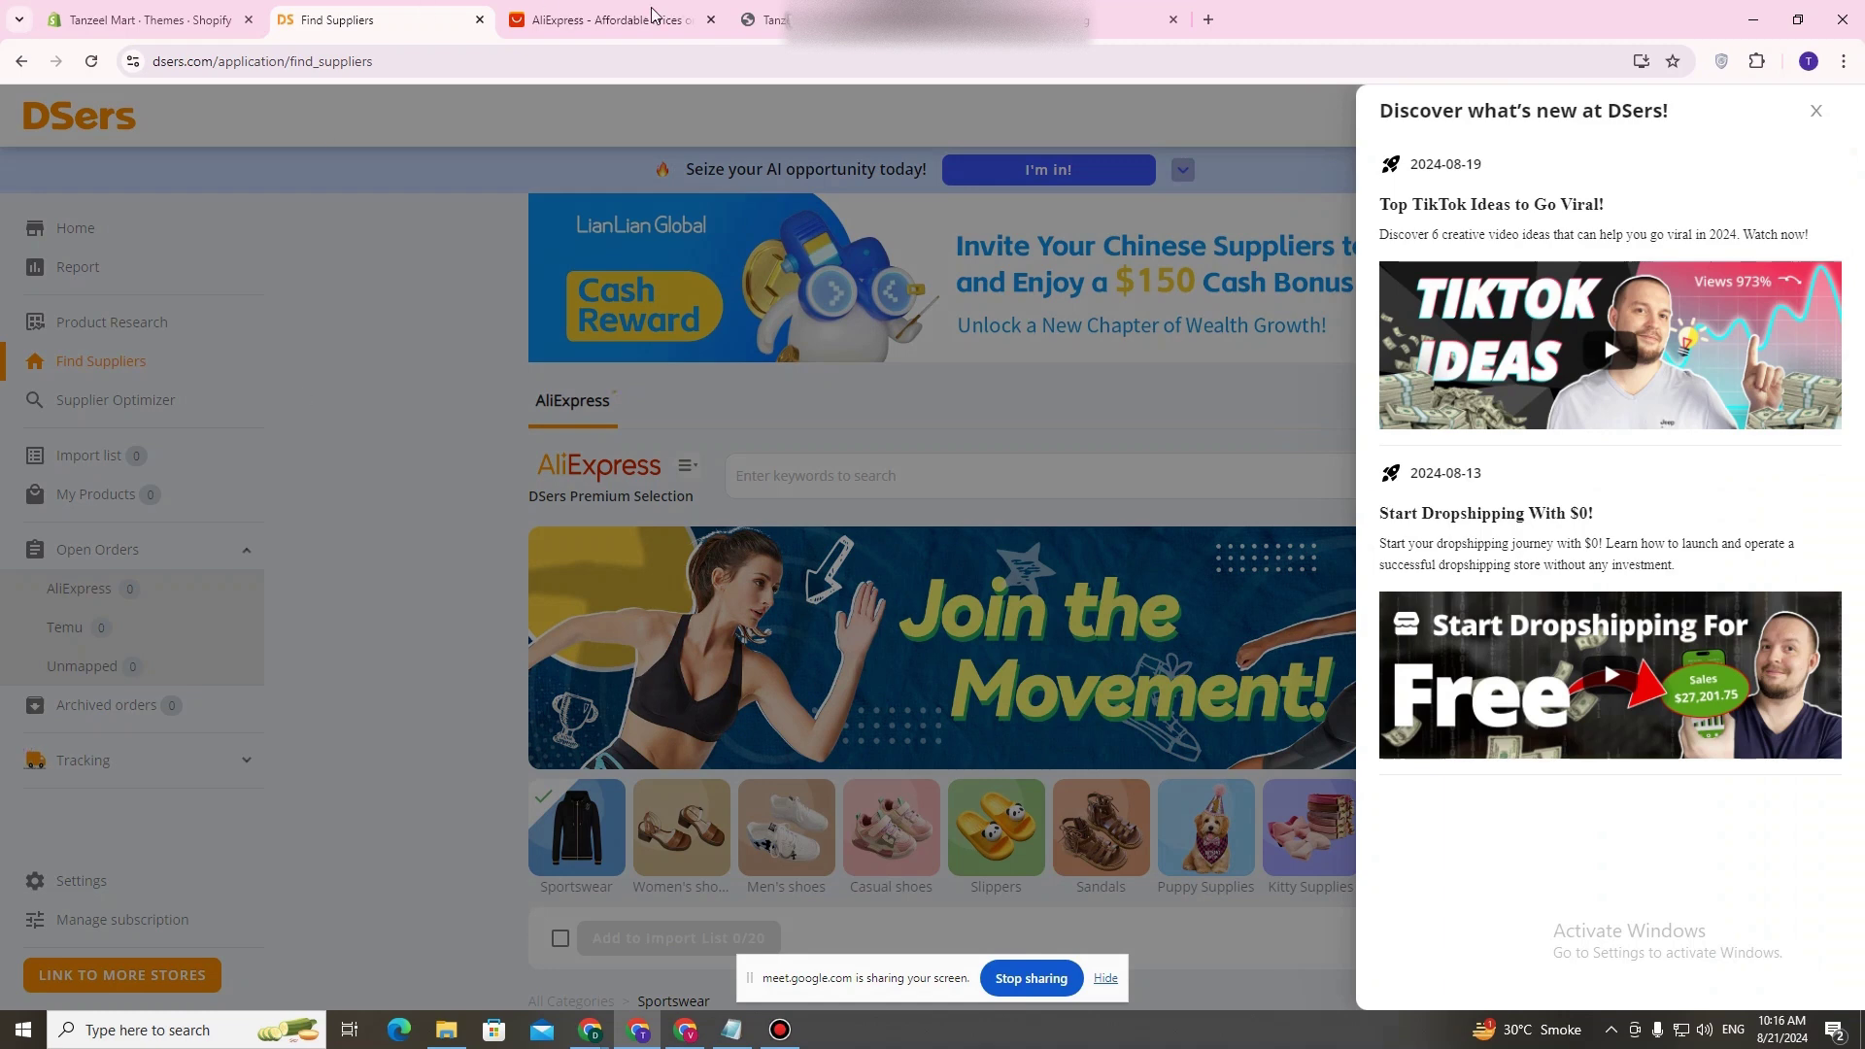
Step: Dismiss the 'Discover what's new at DSers!' panel and go to the Home dashboard
left_click(1814, 113)
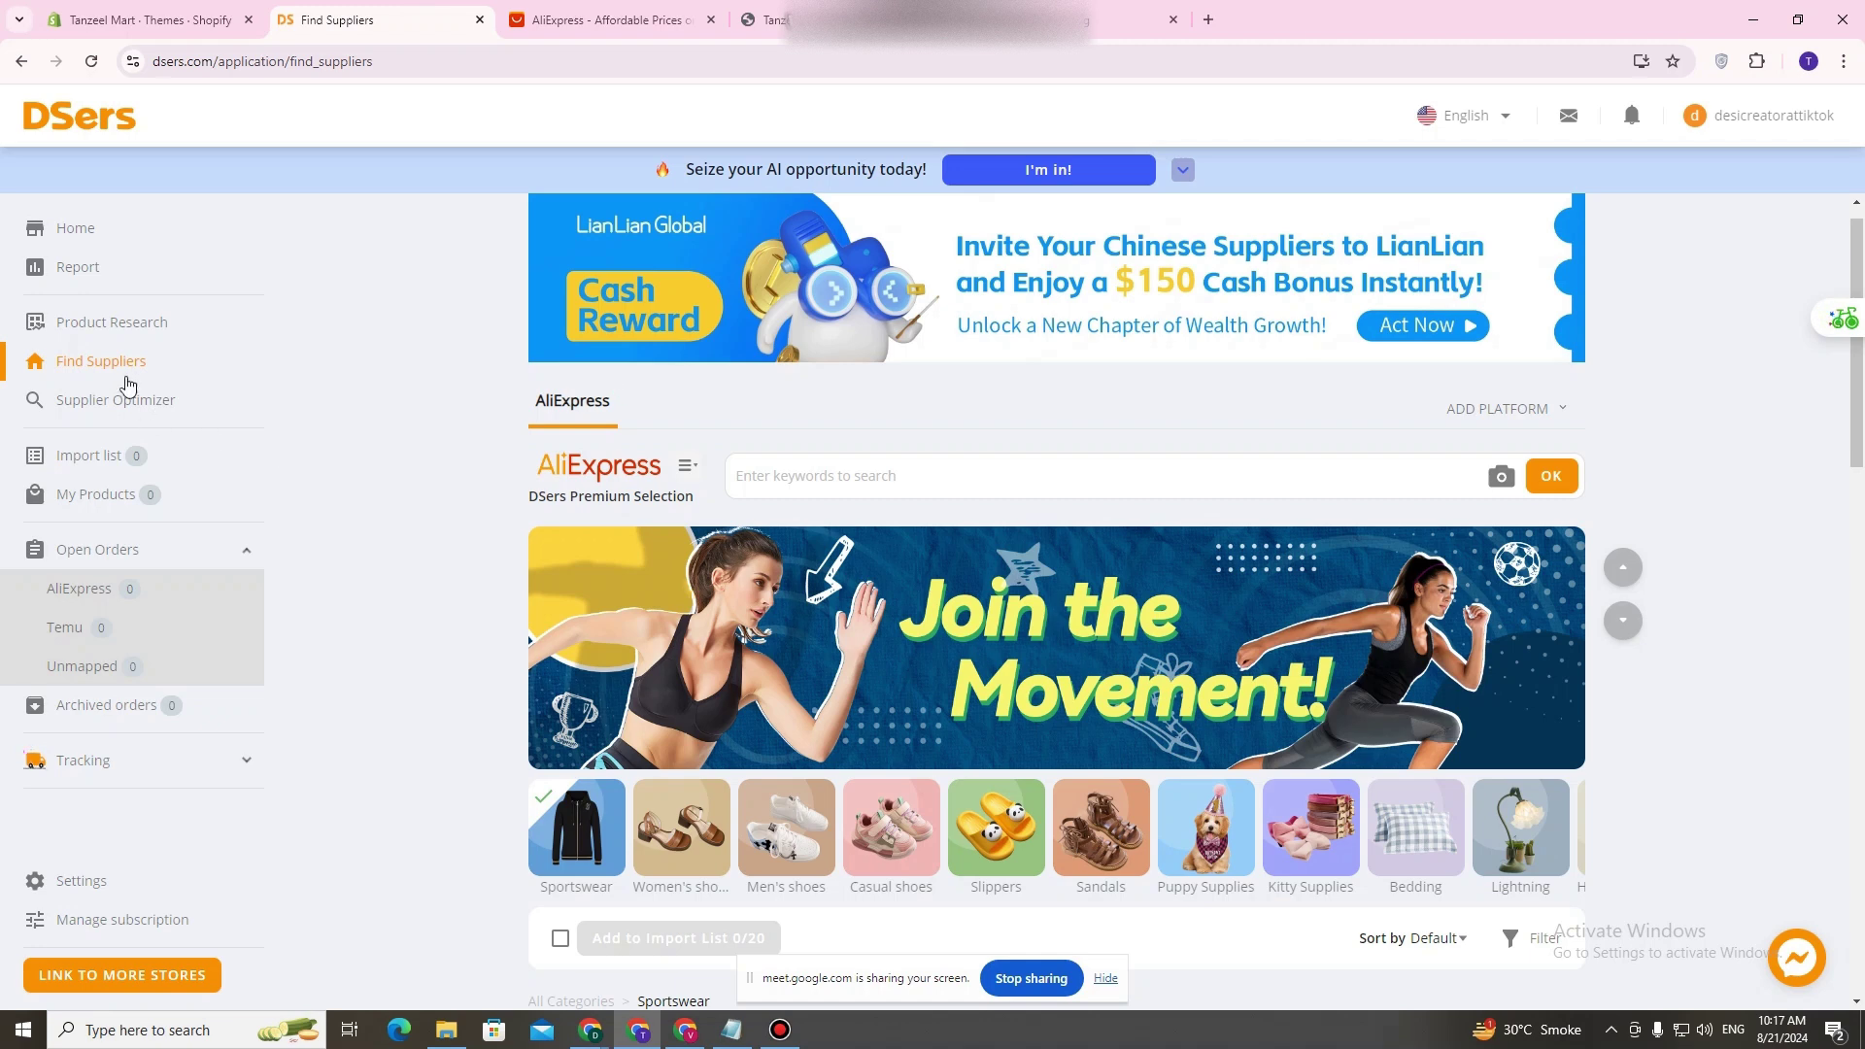
left_click(92, 233)
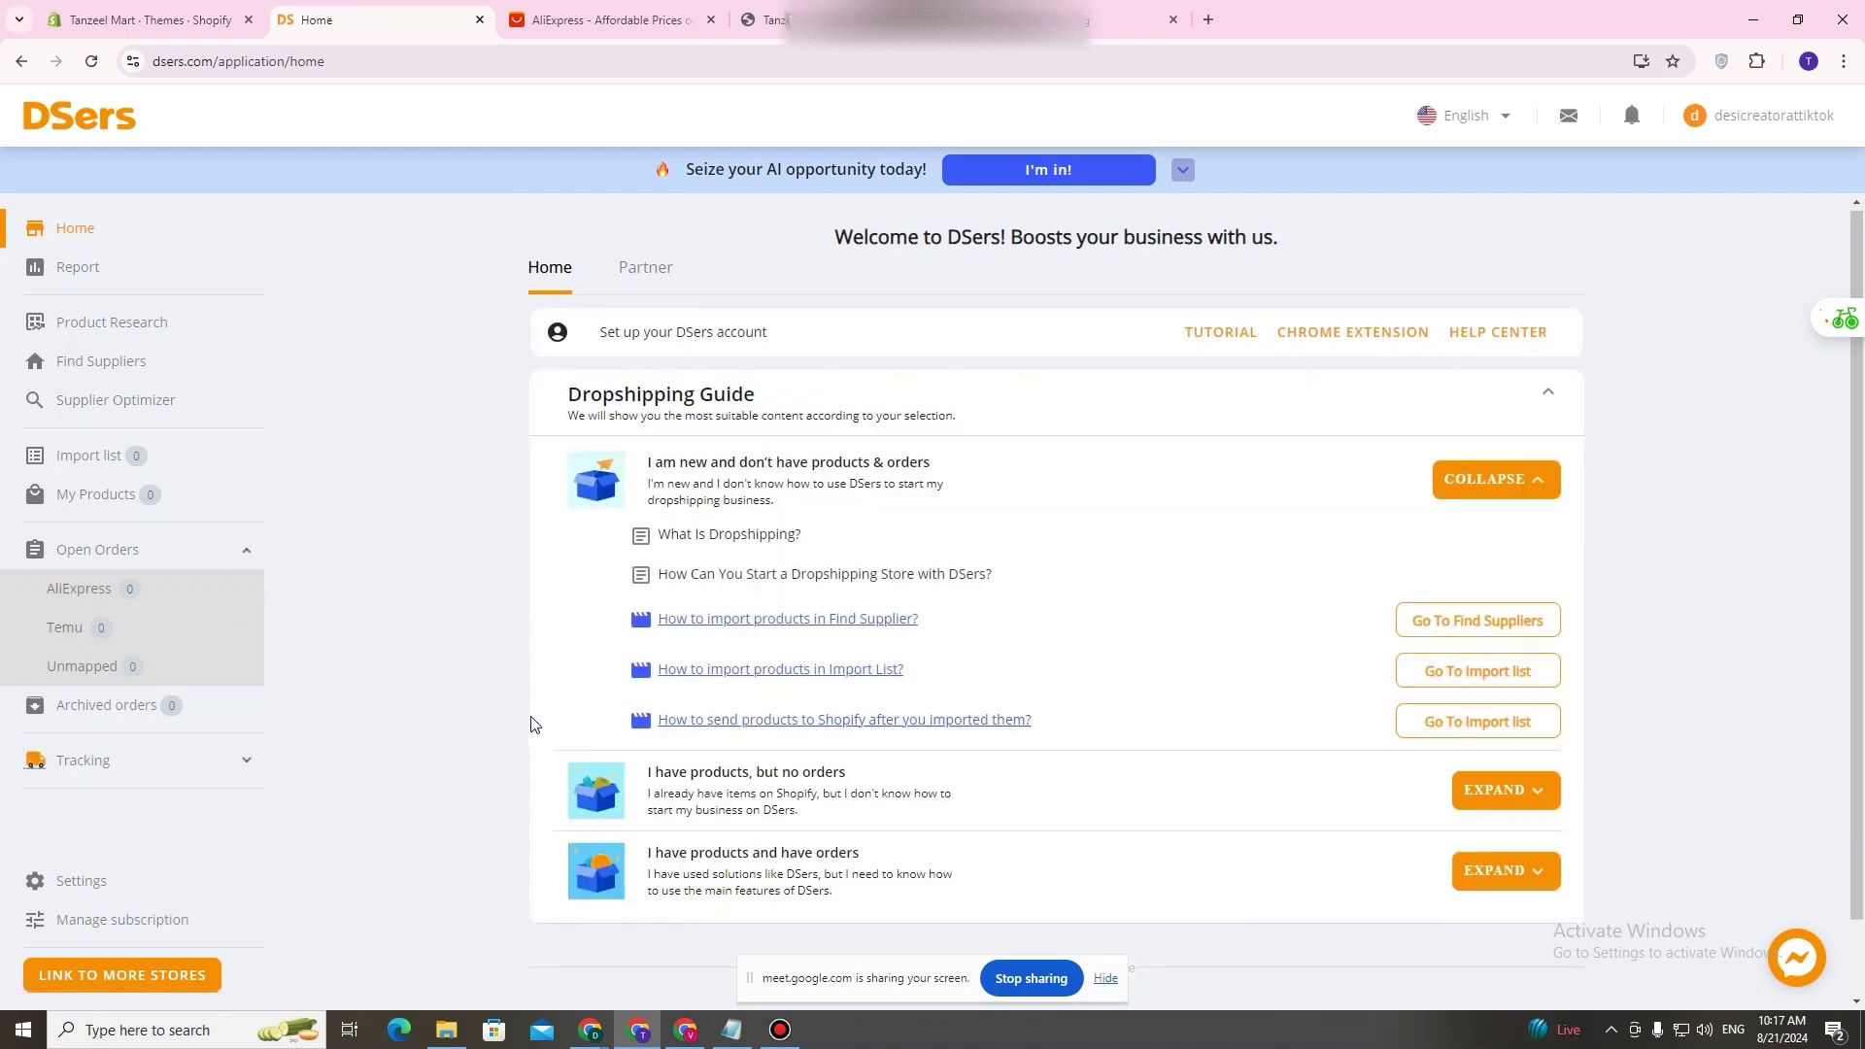
Step: Scroll the Home page, then switch to the USA Dropshipping PDF at slide 6, Registration On
scroll(533, 725, "down", 1)
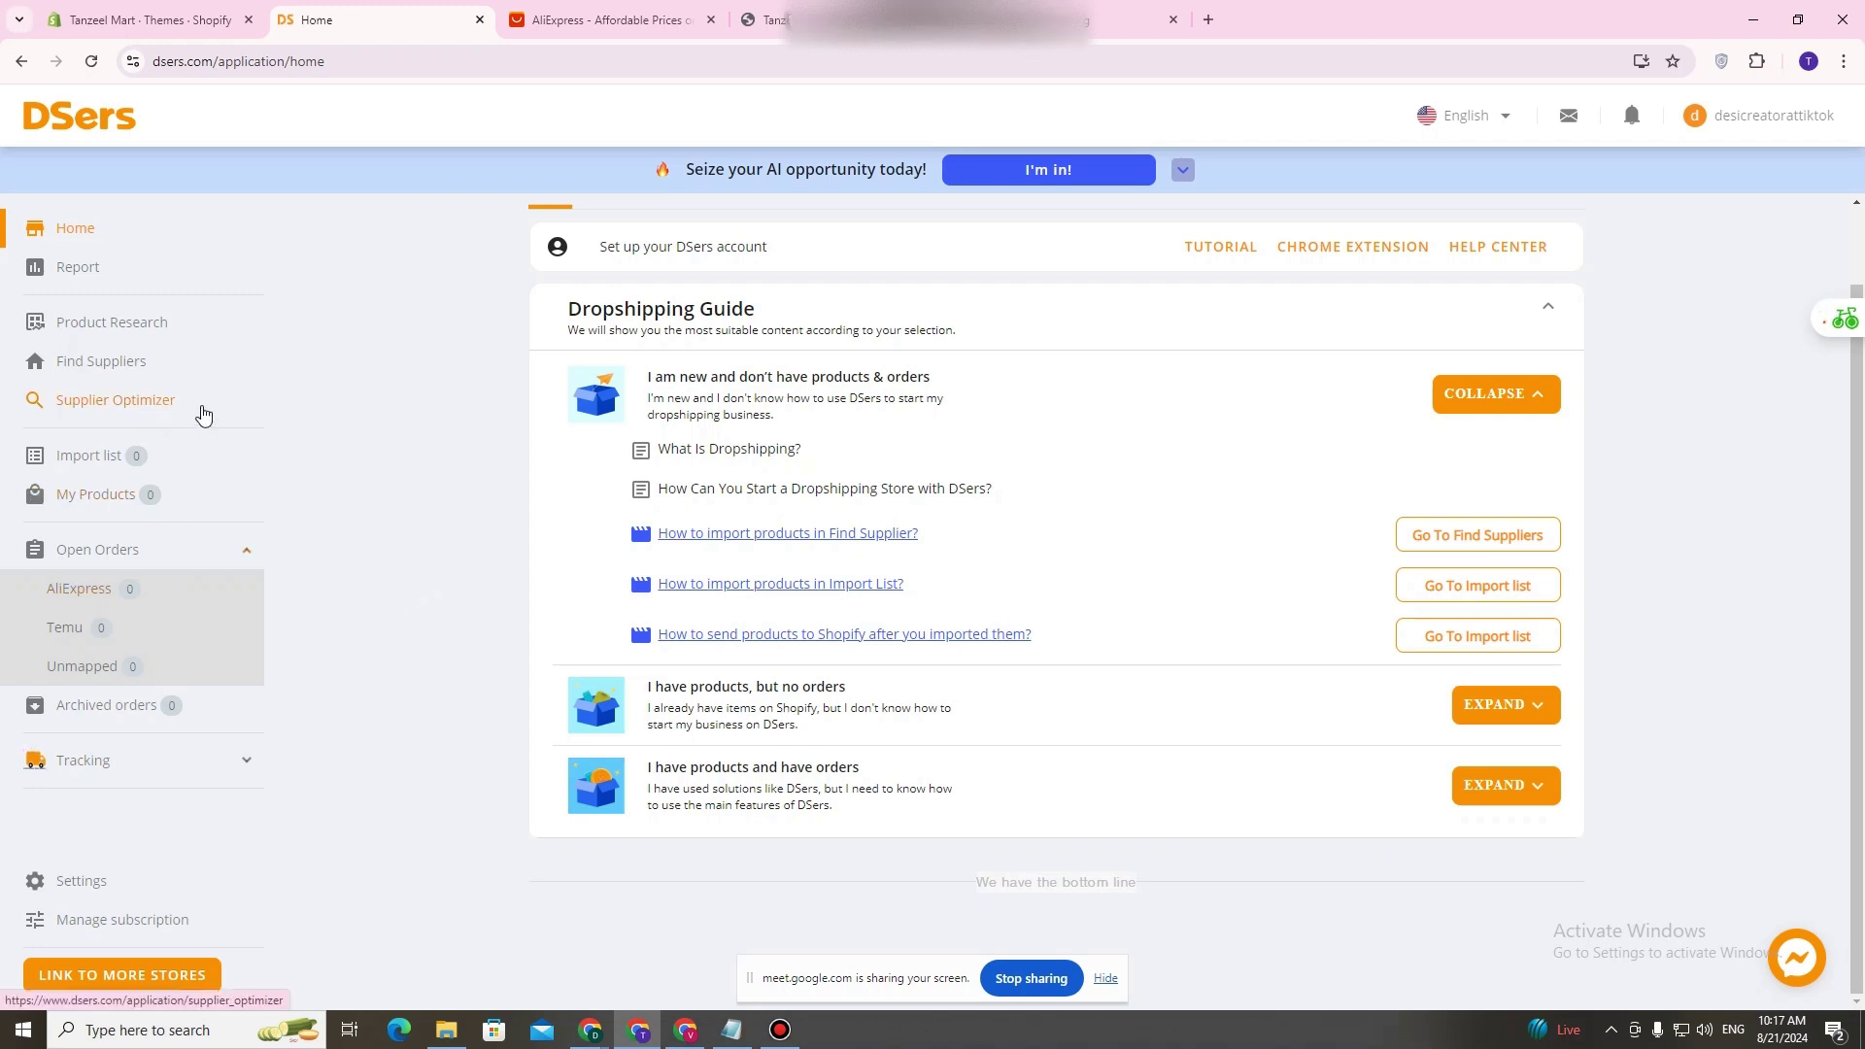
left_click(1068, 20)
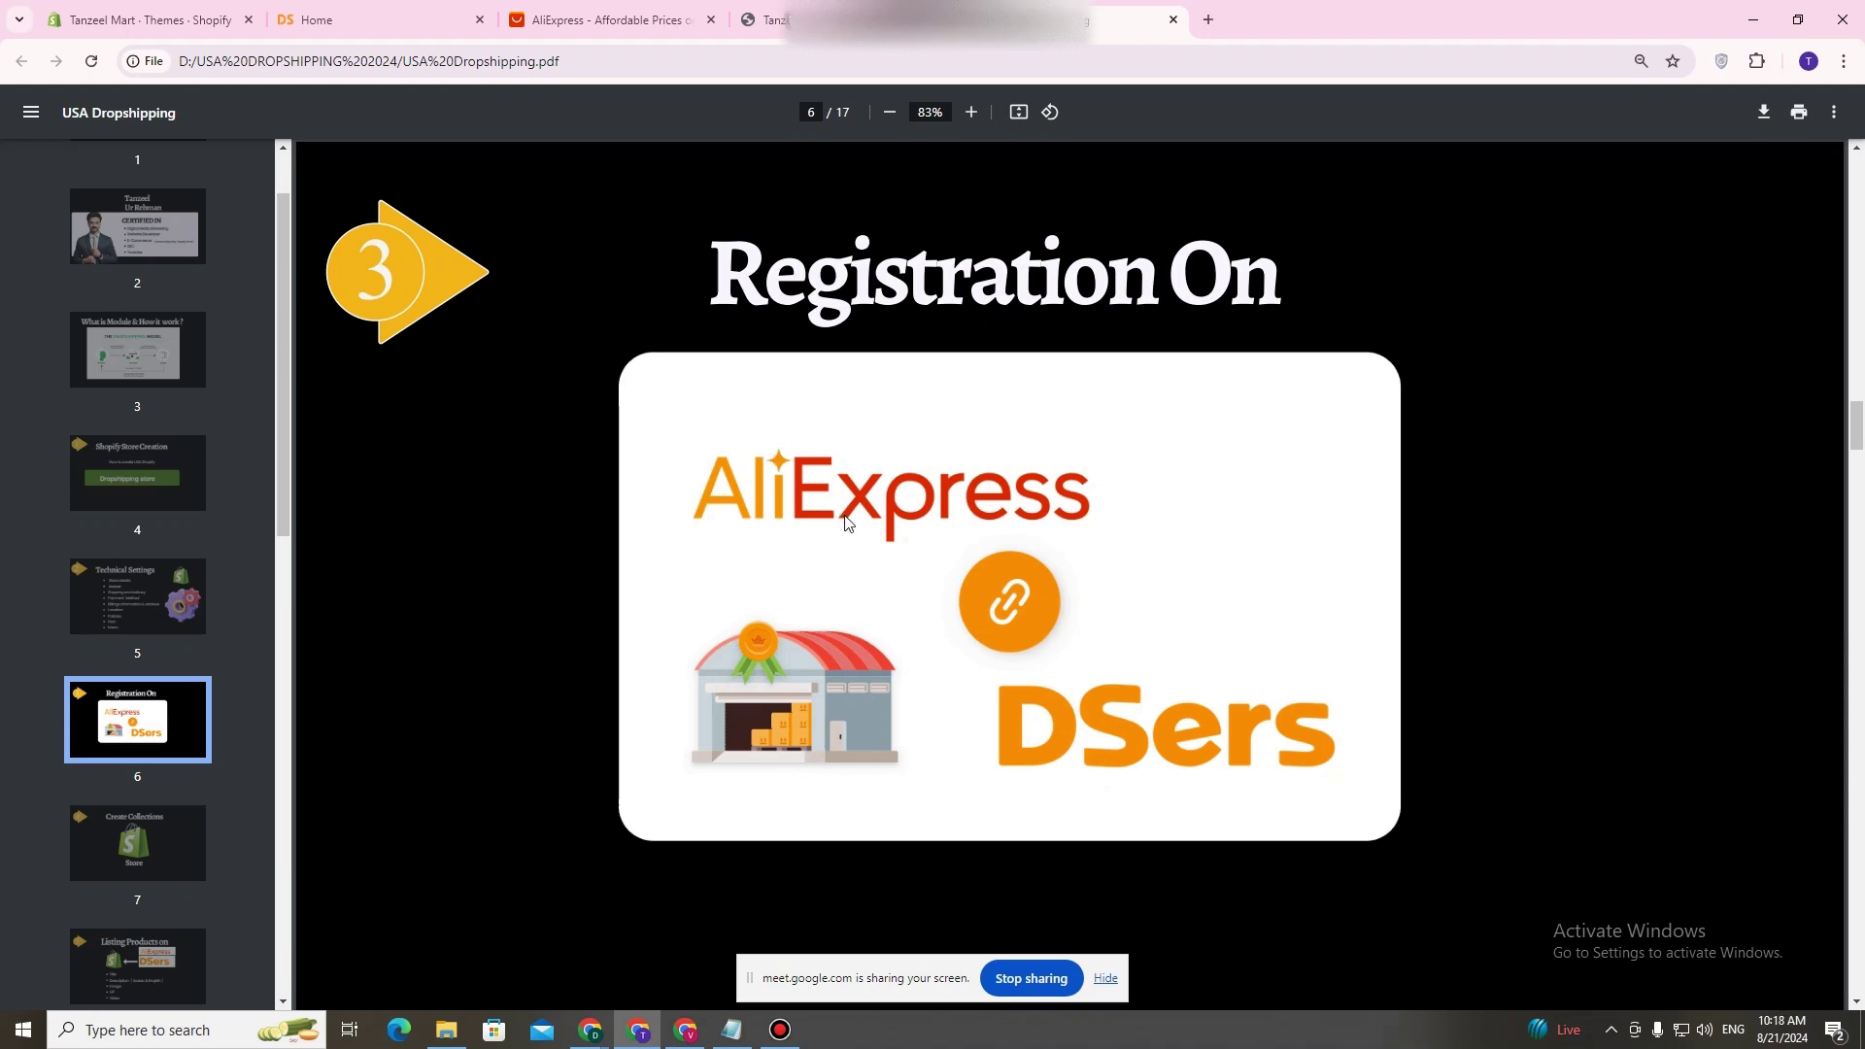
Step: Jump to the PDF's Listing Products on and Hunt Products slides, pages 8 and 9
left_click(374, 18)
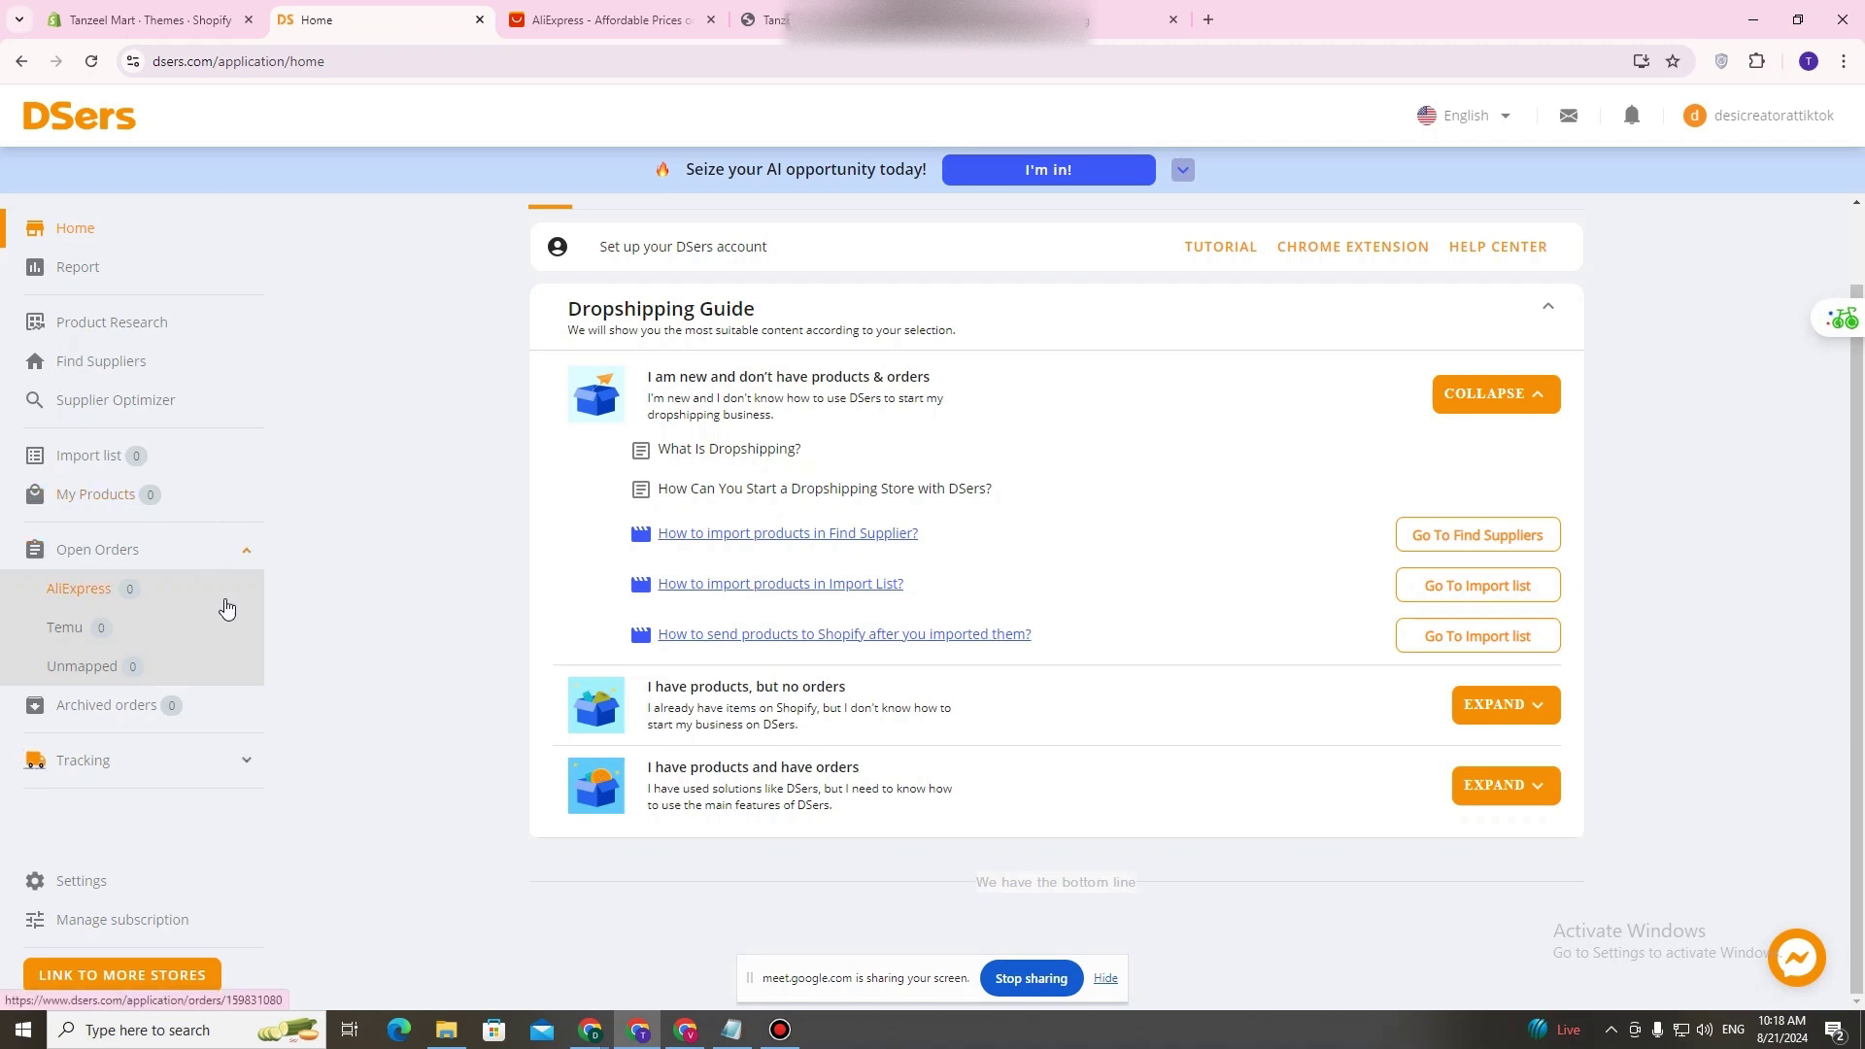
left_click(974, 23)
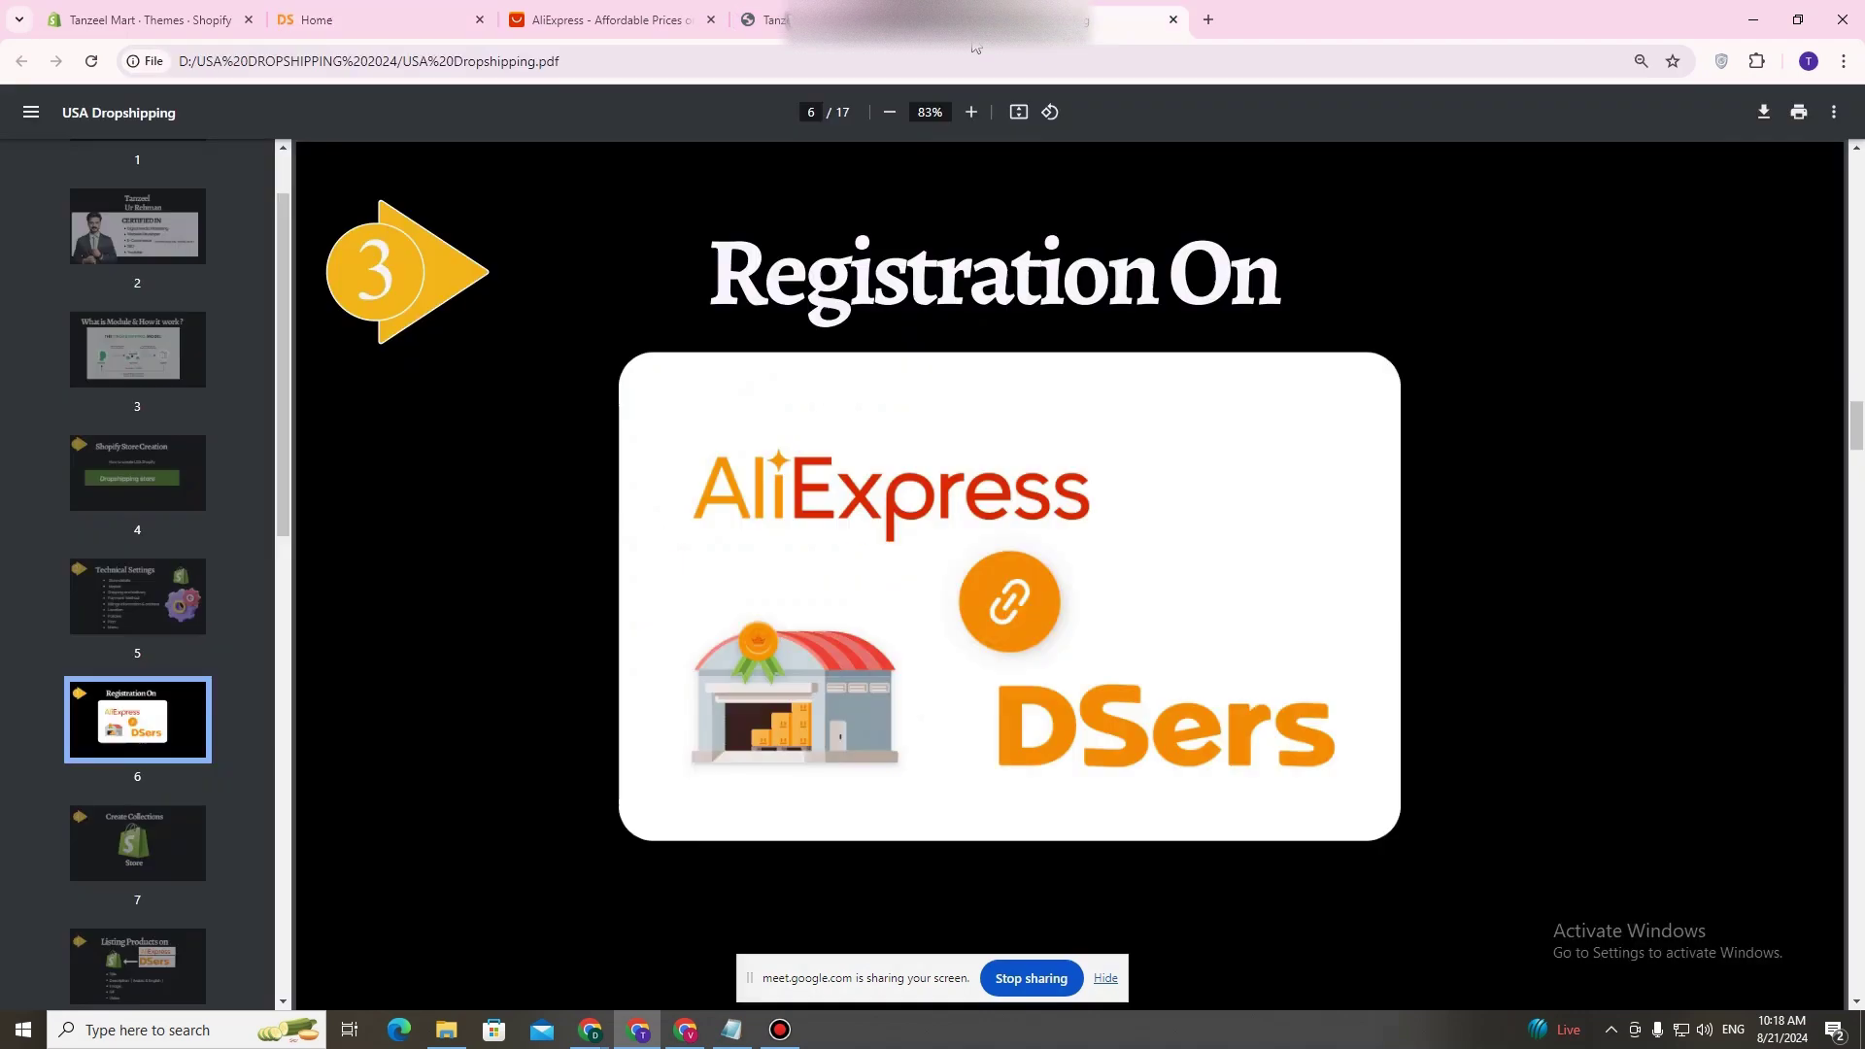
scroll(184, 700, "down", 3)
left_click(137, 677)
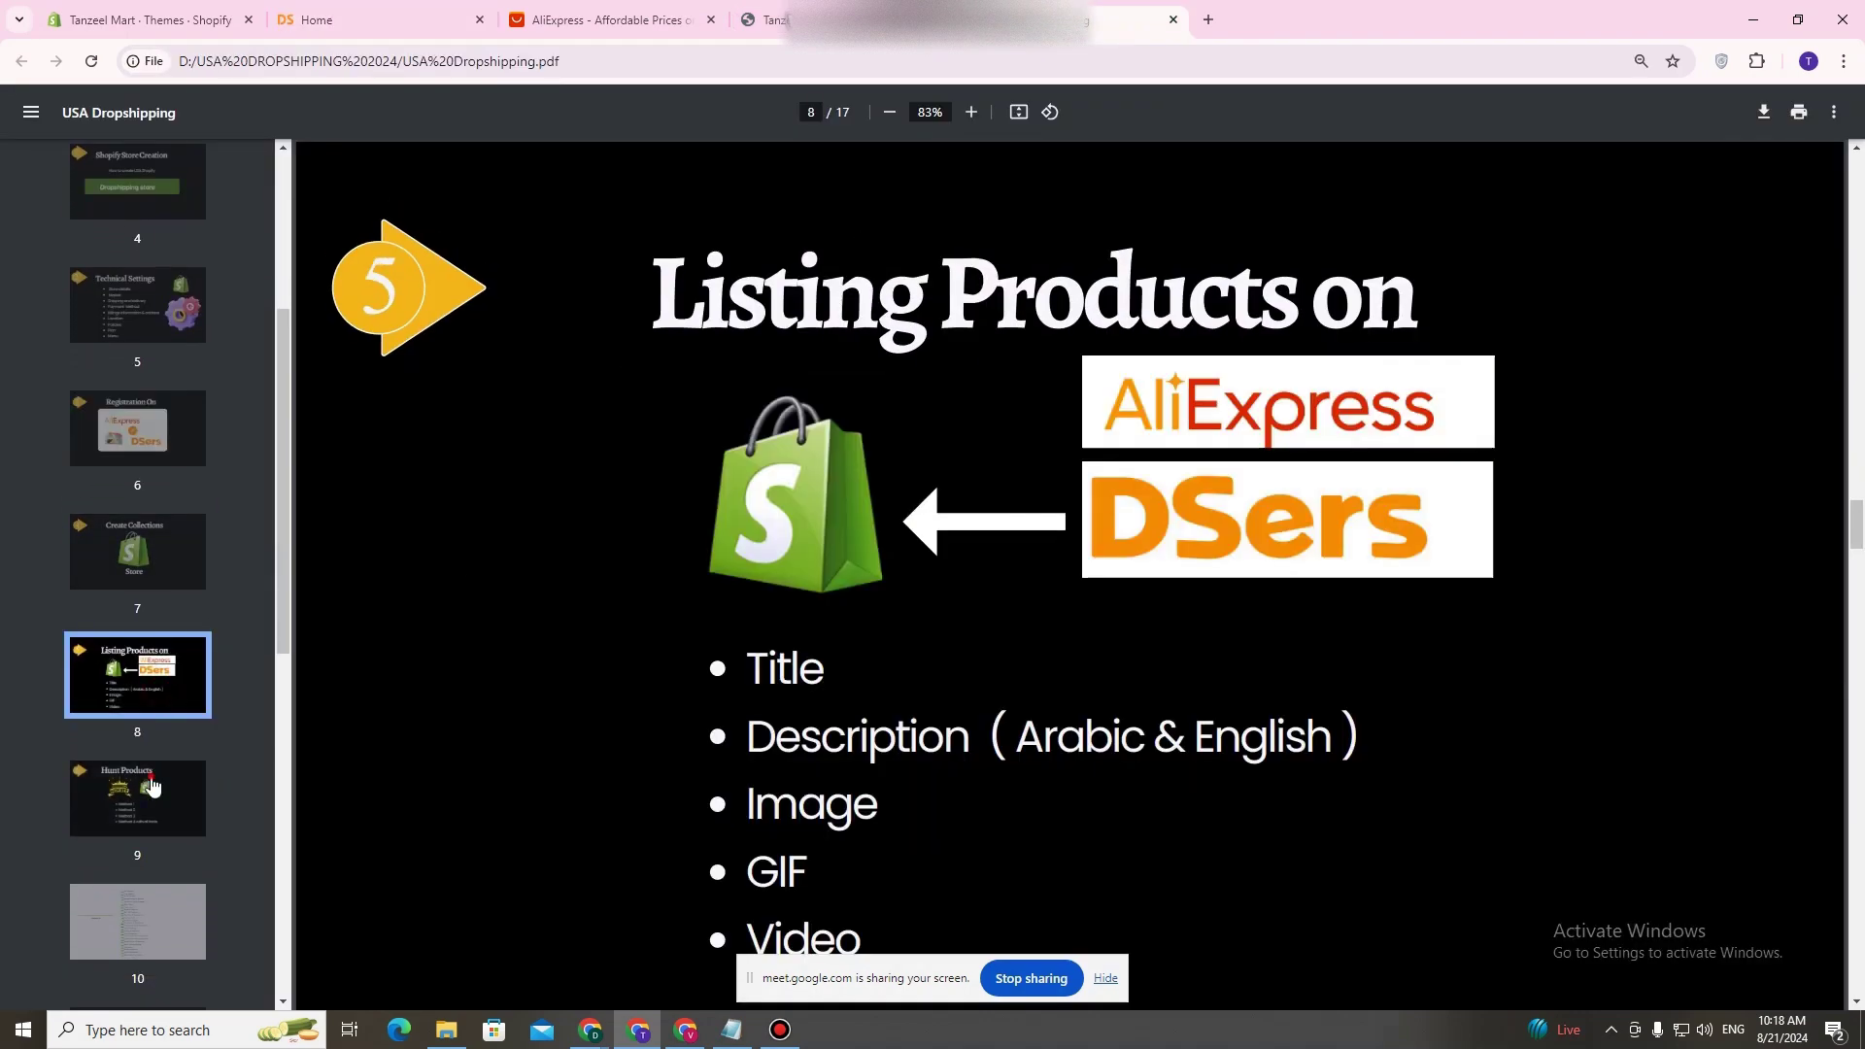
left_click(150, 785)
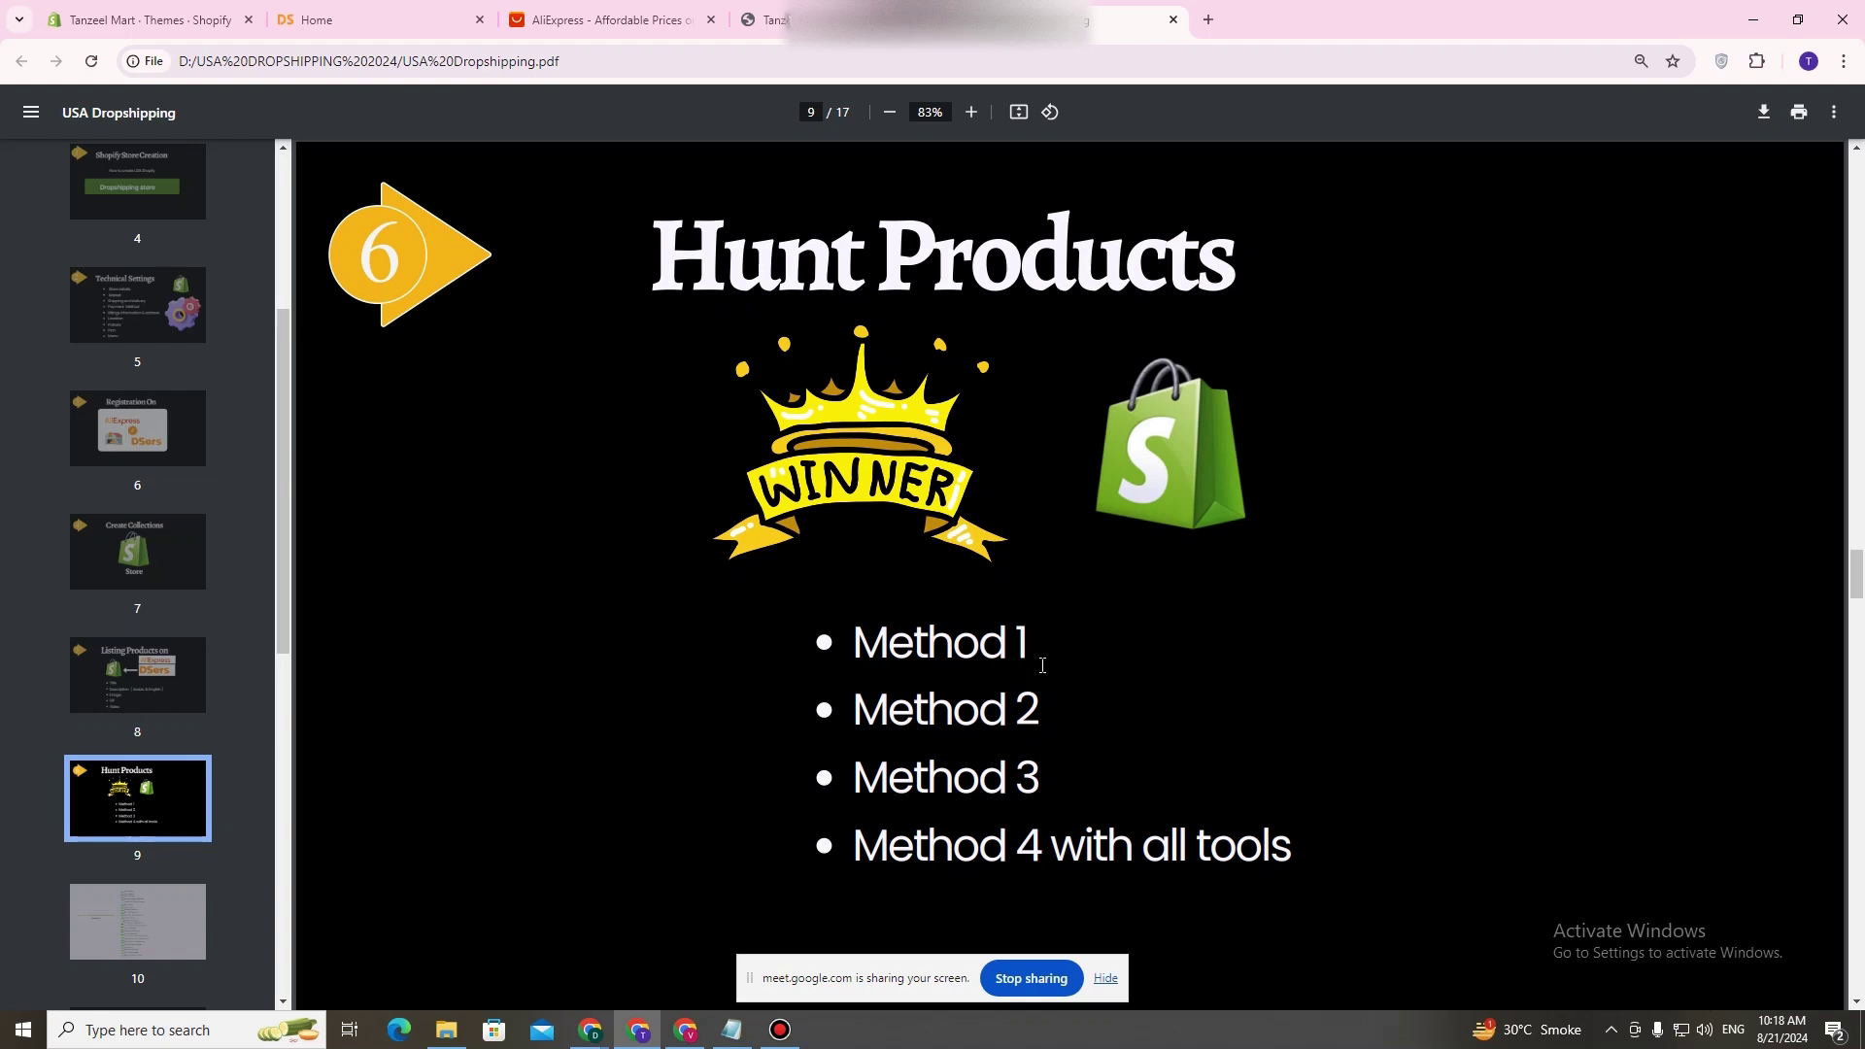
Step: Review pages 6–8 (Registration On, Create Collections, Listing Products on), then return to DSers Home
left_click(137, 449)
left_click(136, 556)
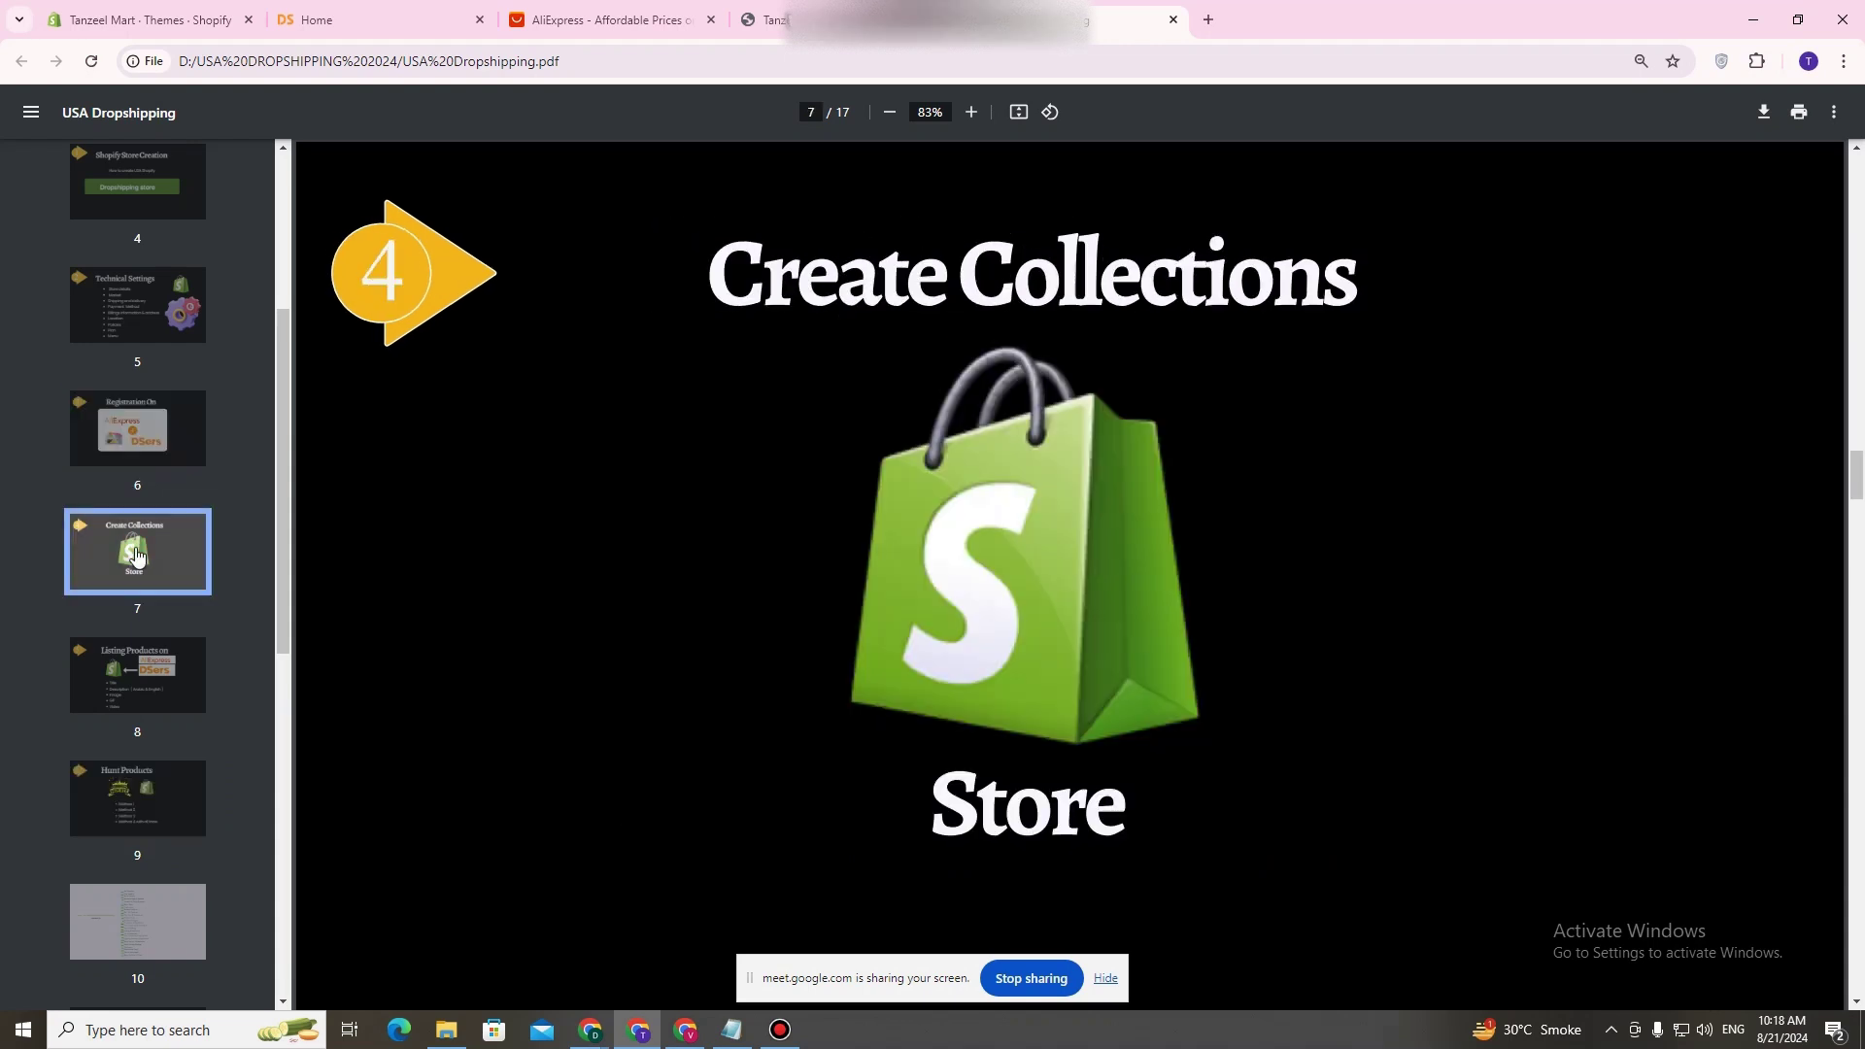
left_click(139, 670)
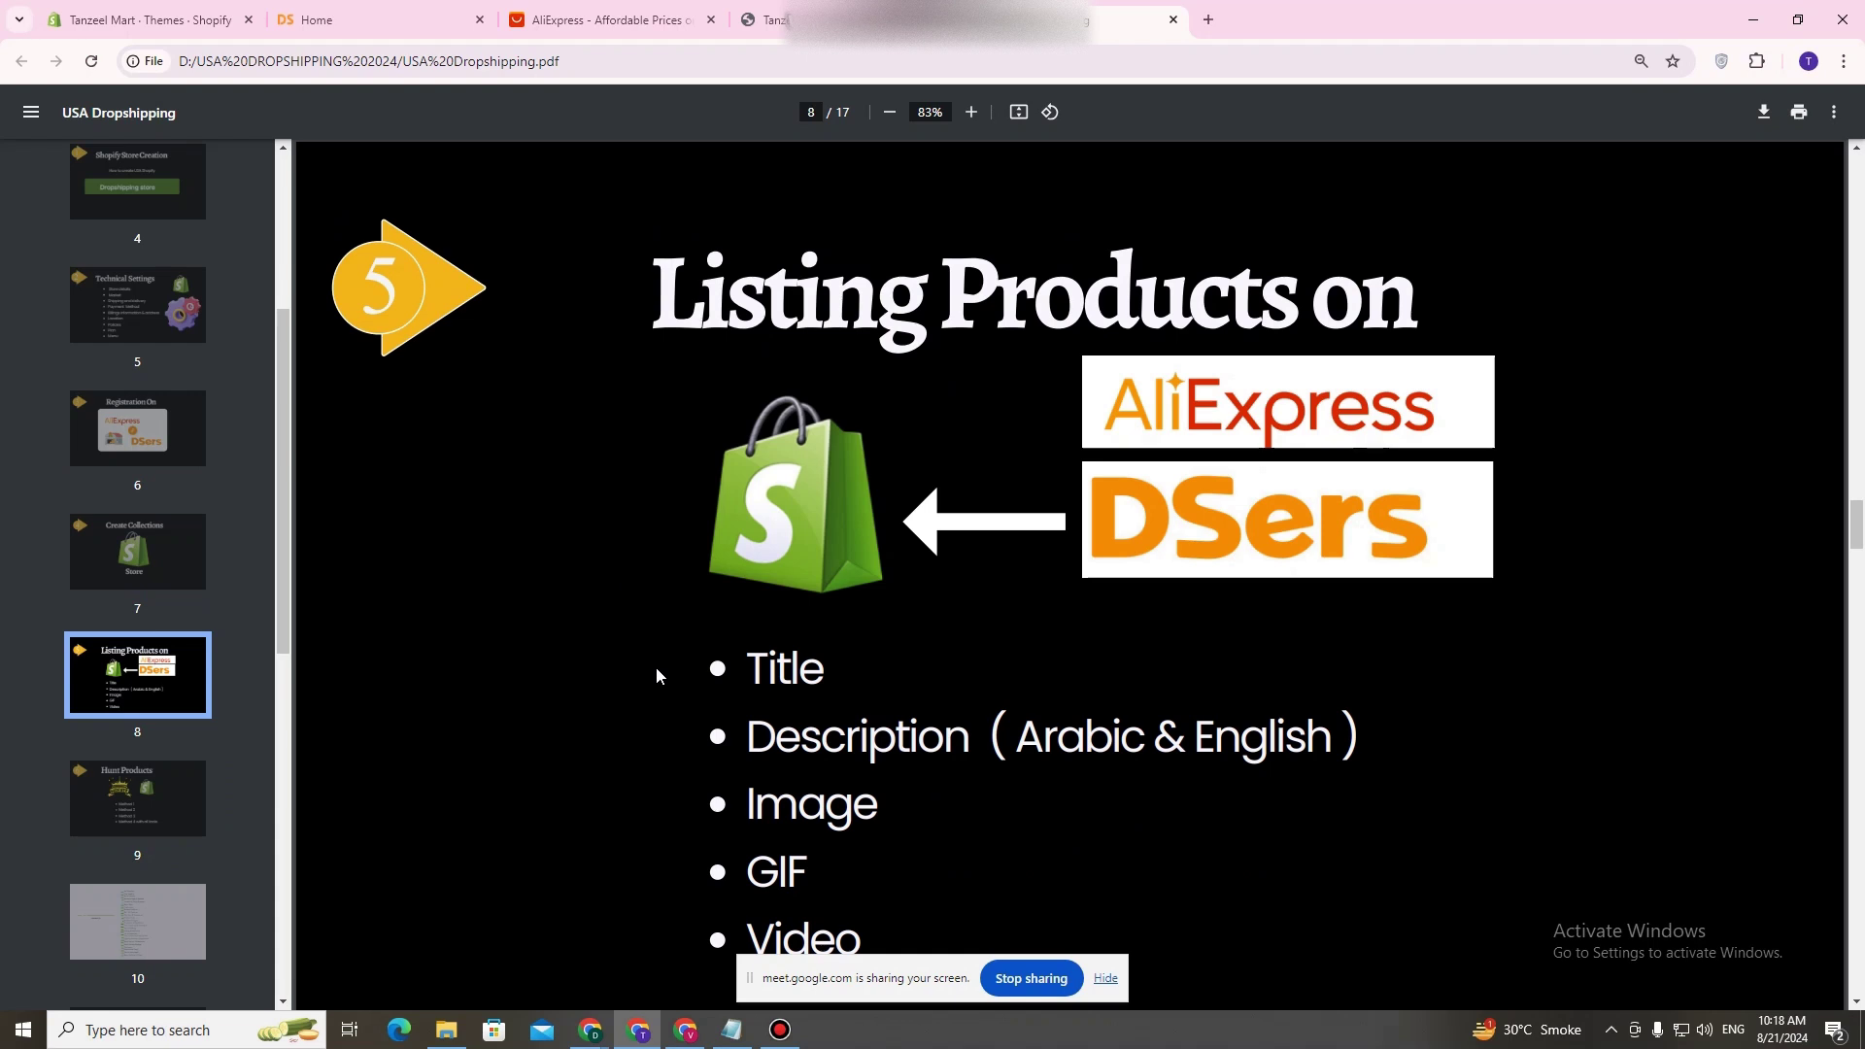
left_click(374, 18)
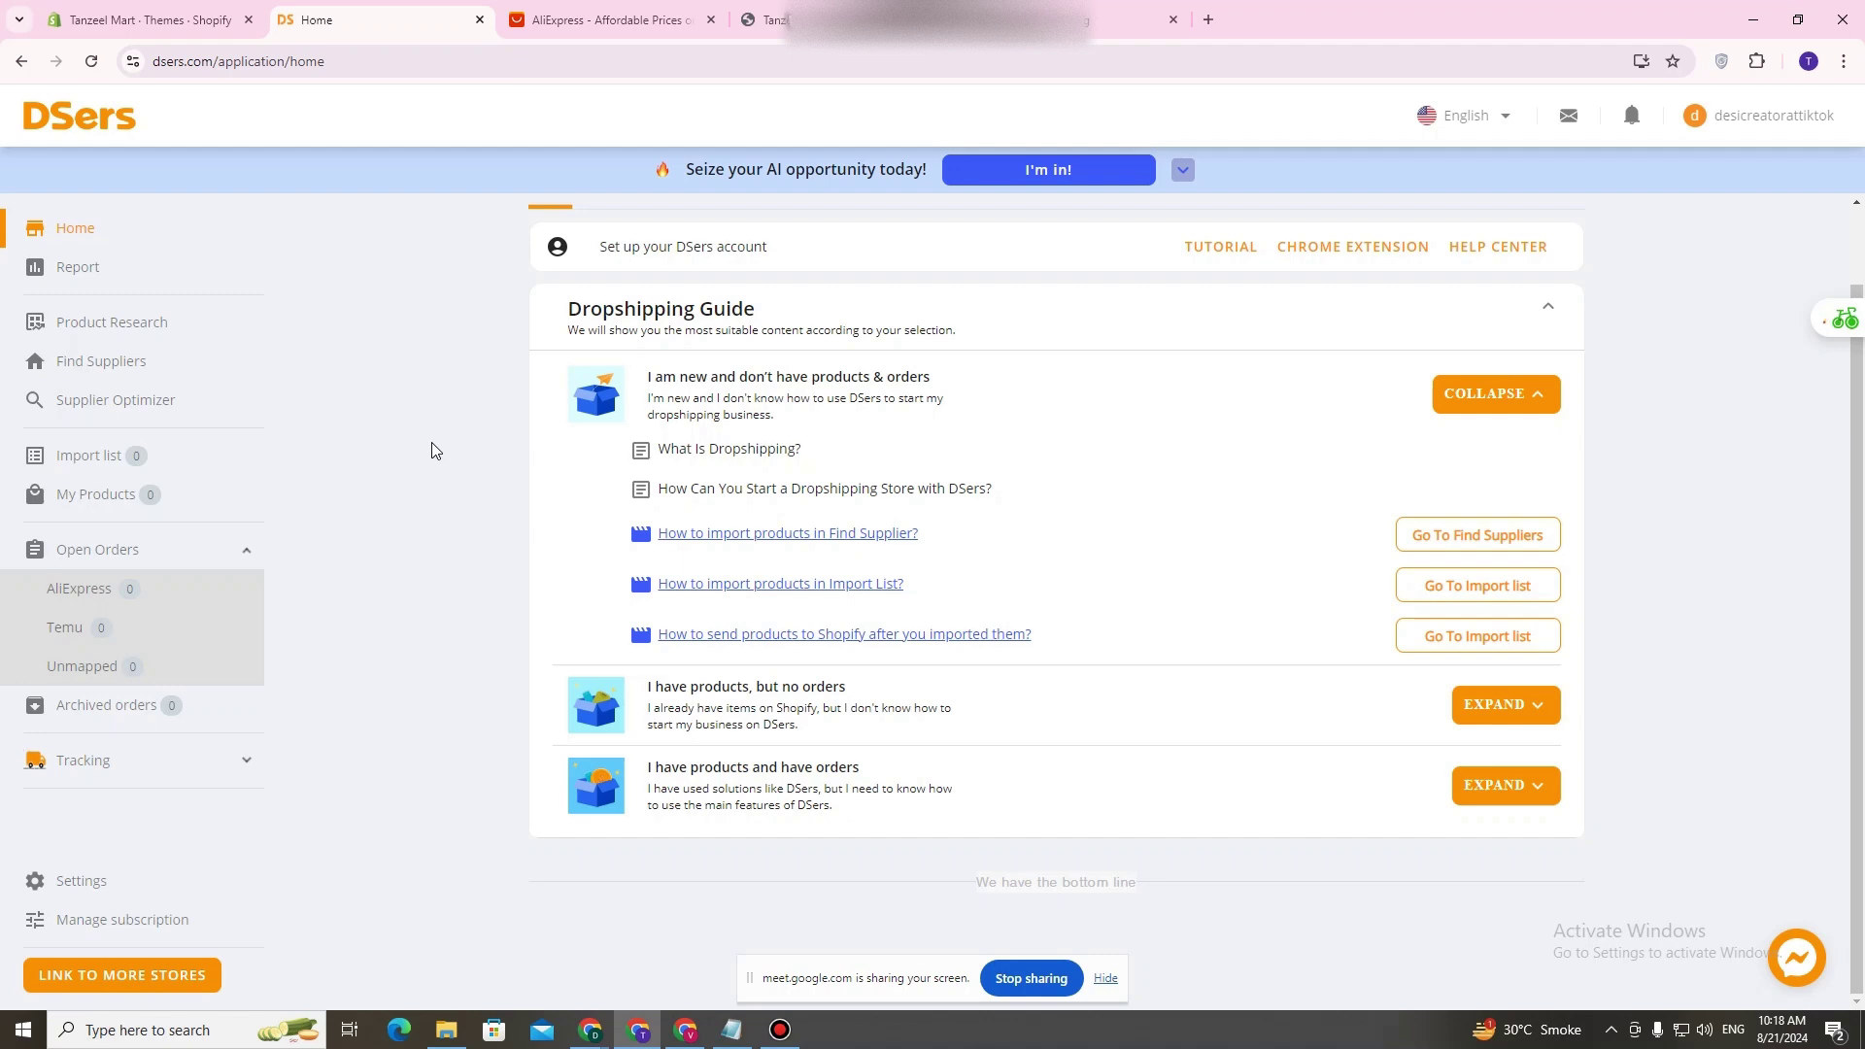
mouse_move(590, 1029)
left_click(504, 954)
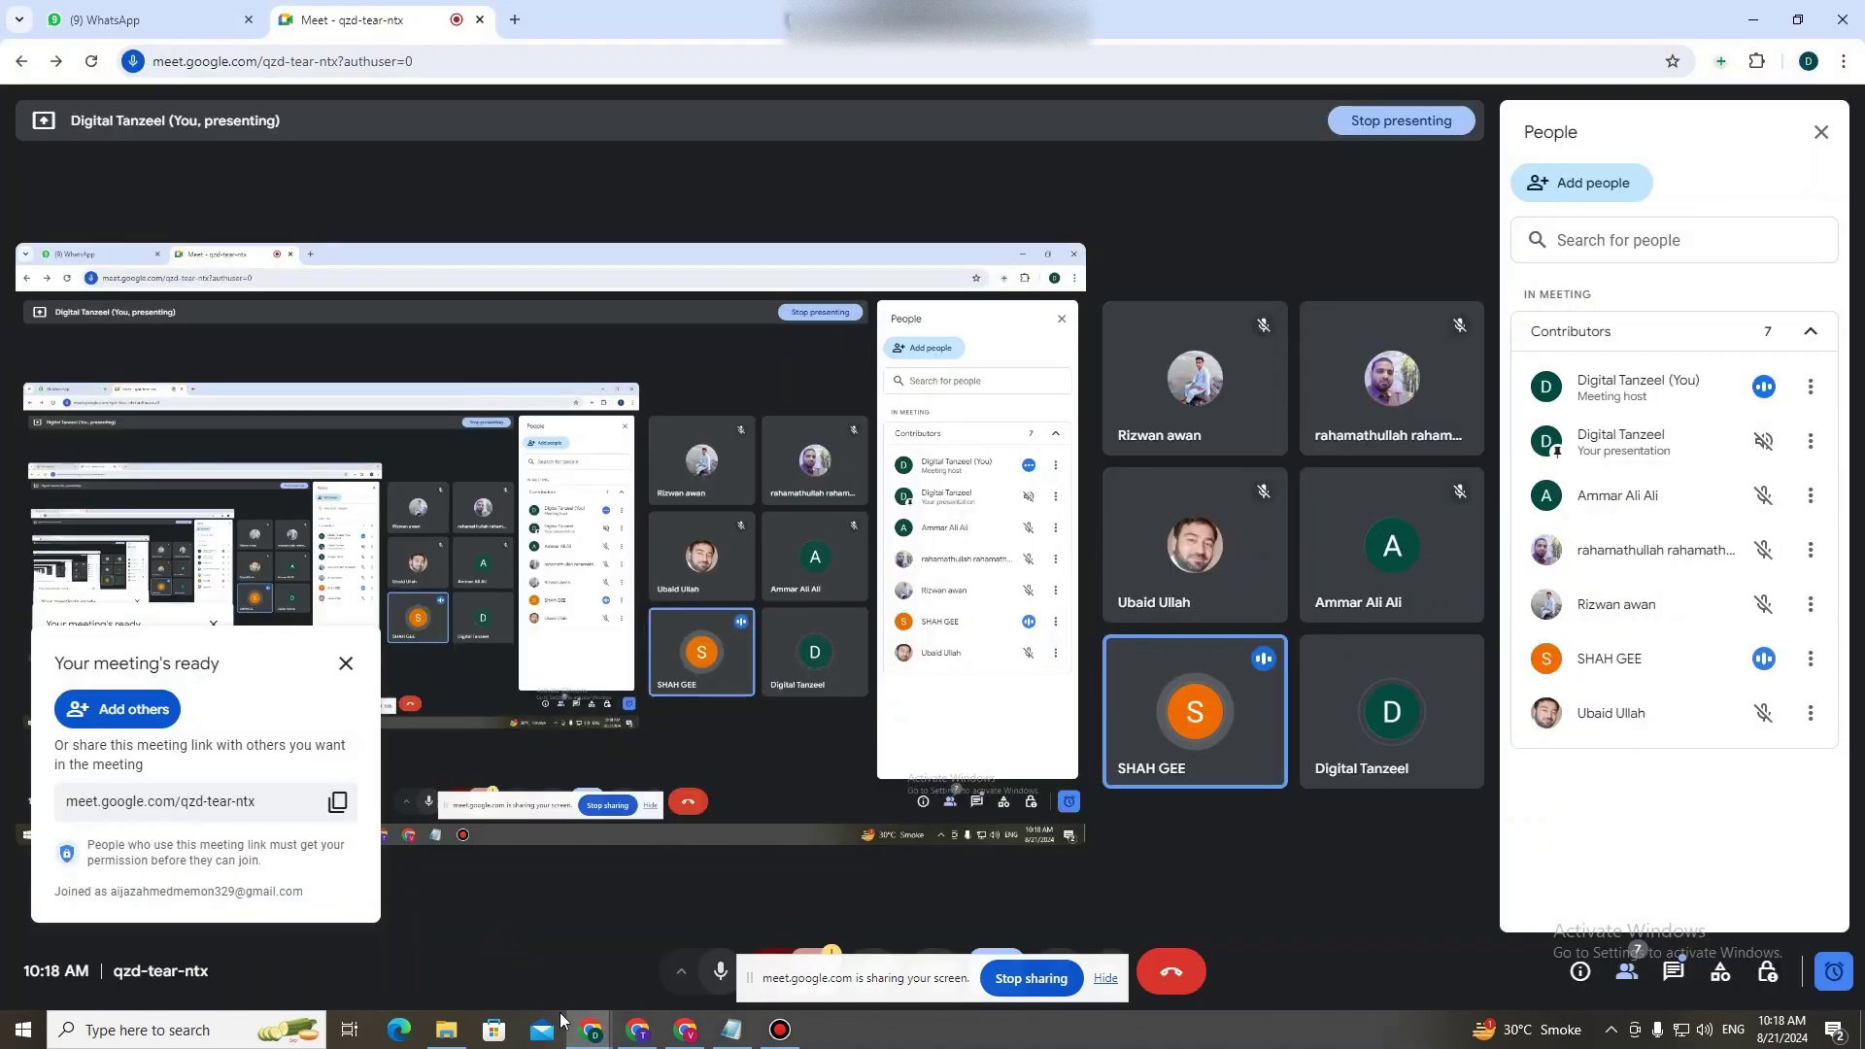
mouse_move(641, 1031)
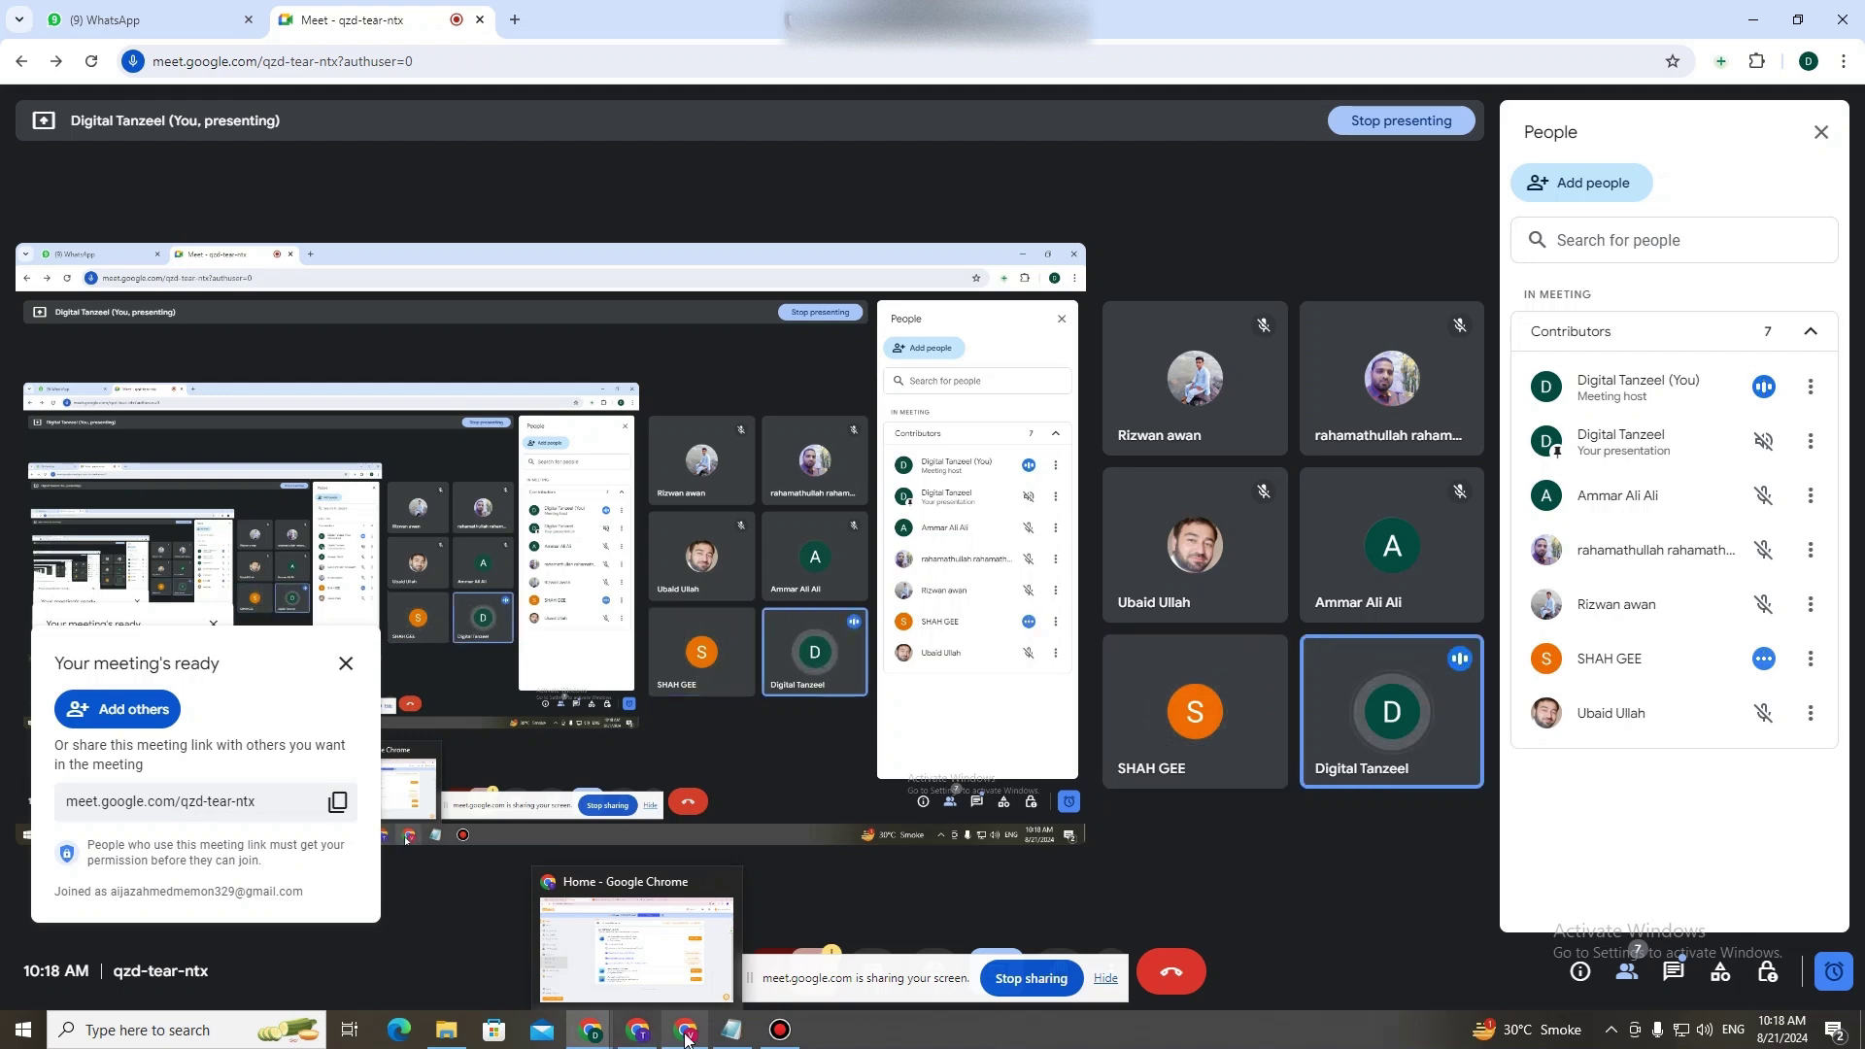
left_click(655, 1038)
left_click(655, 1038)
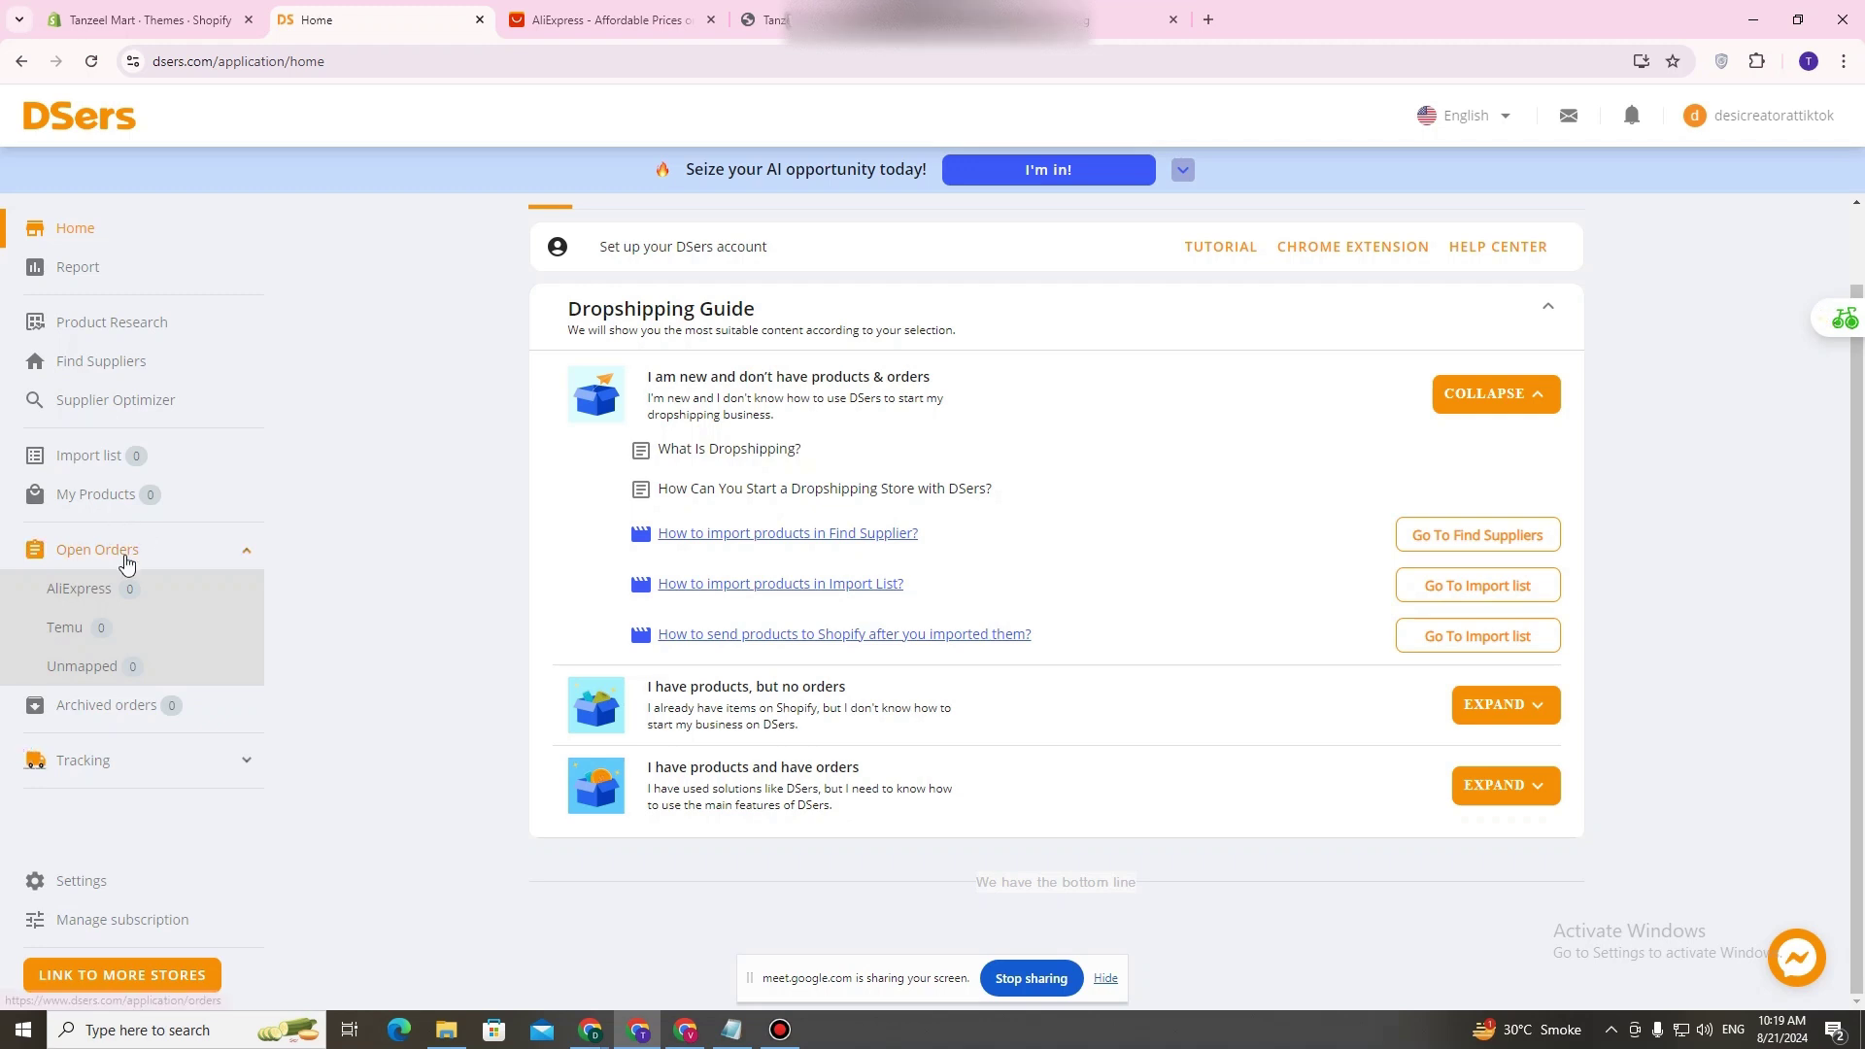
left_click(92, 364)
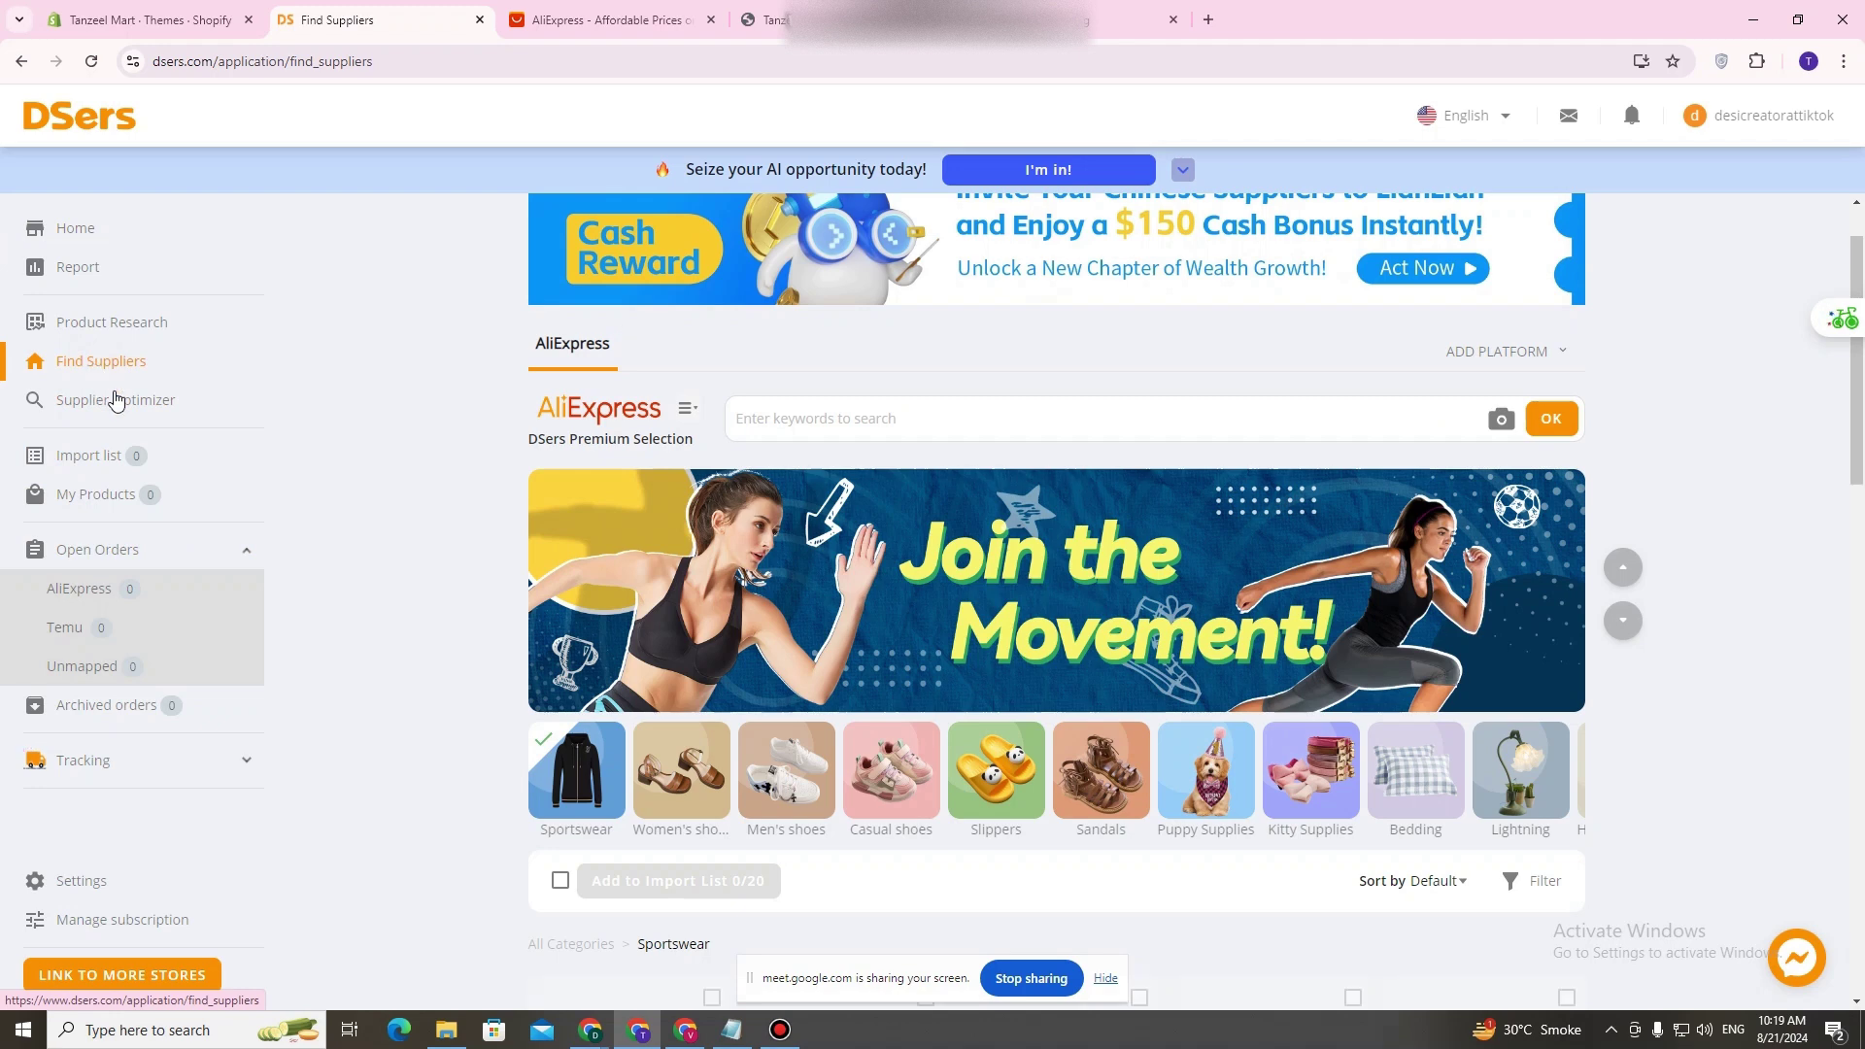
scroll(697, 599, "down", 8)
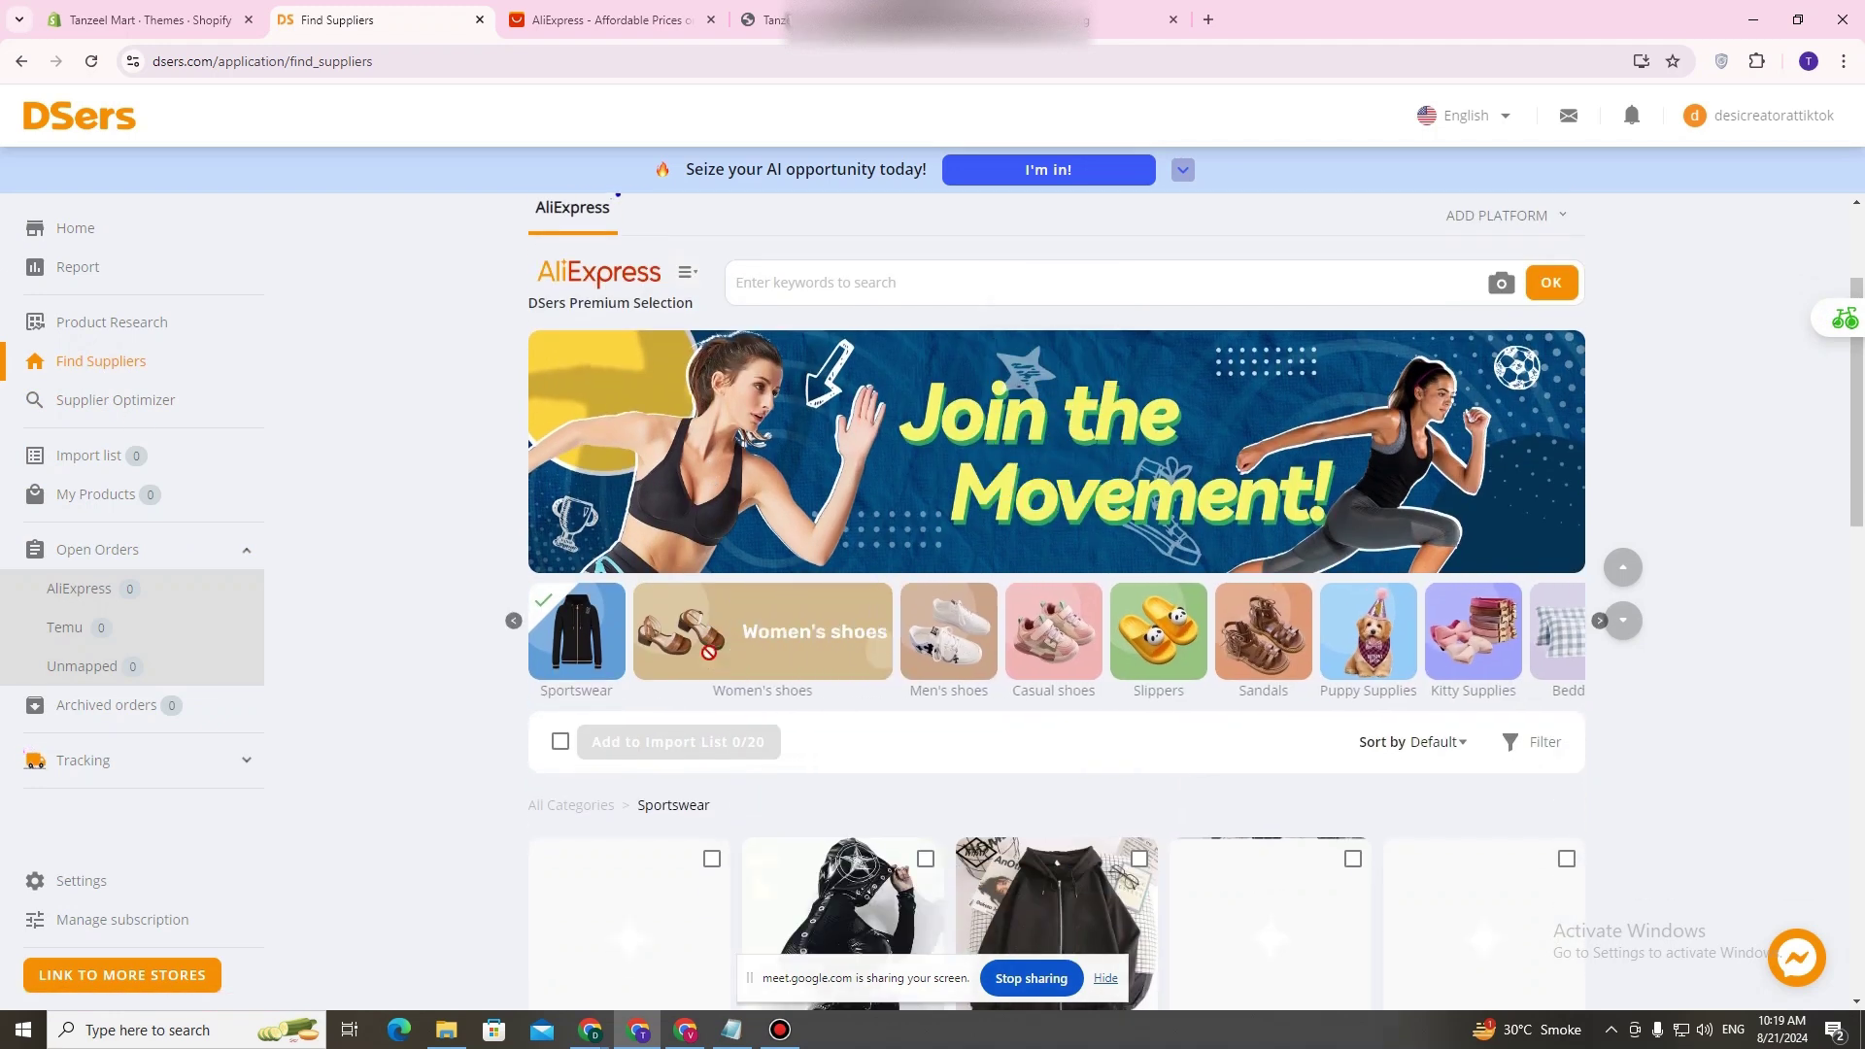
scroll(712, 662, "down", 3)
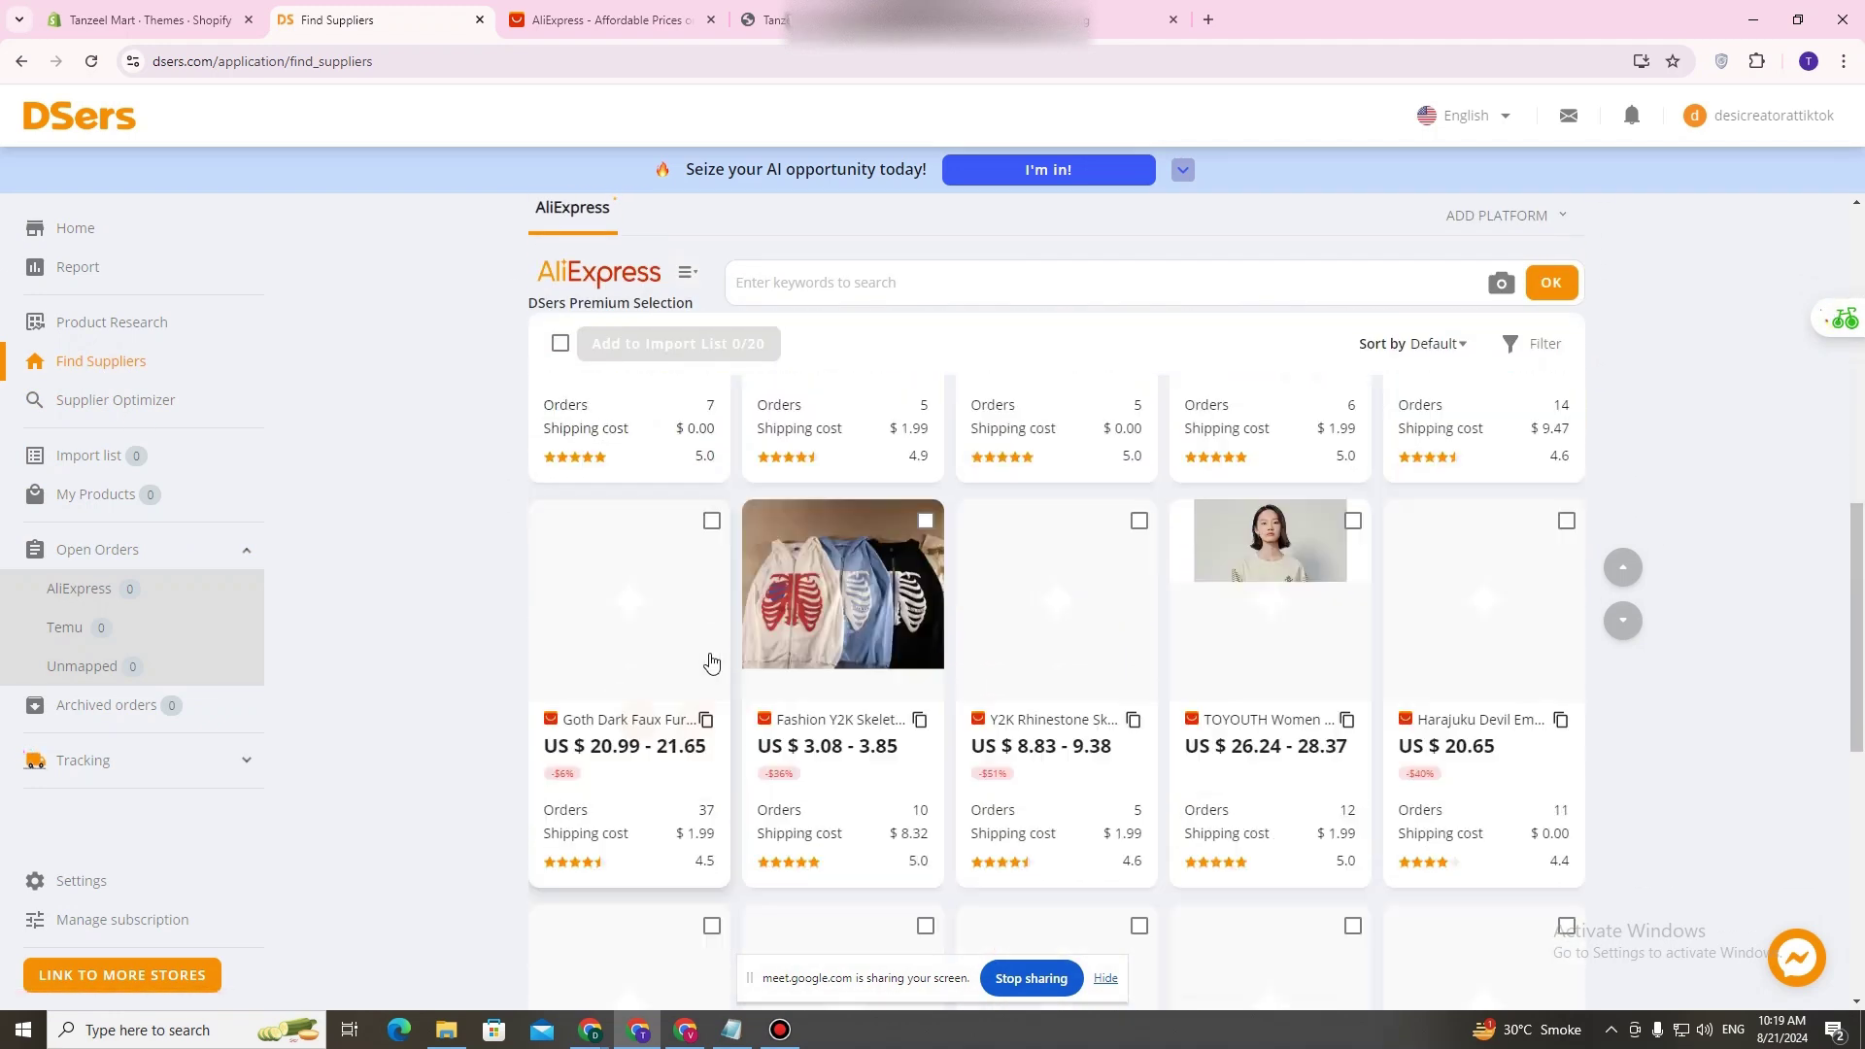
scroll(712, 661, "up", 6)
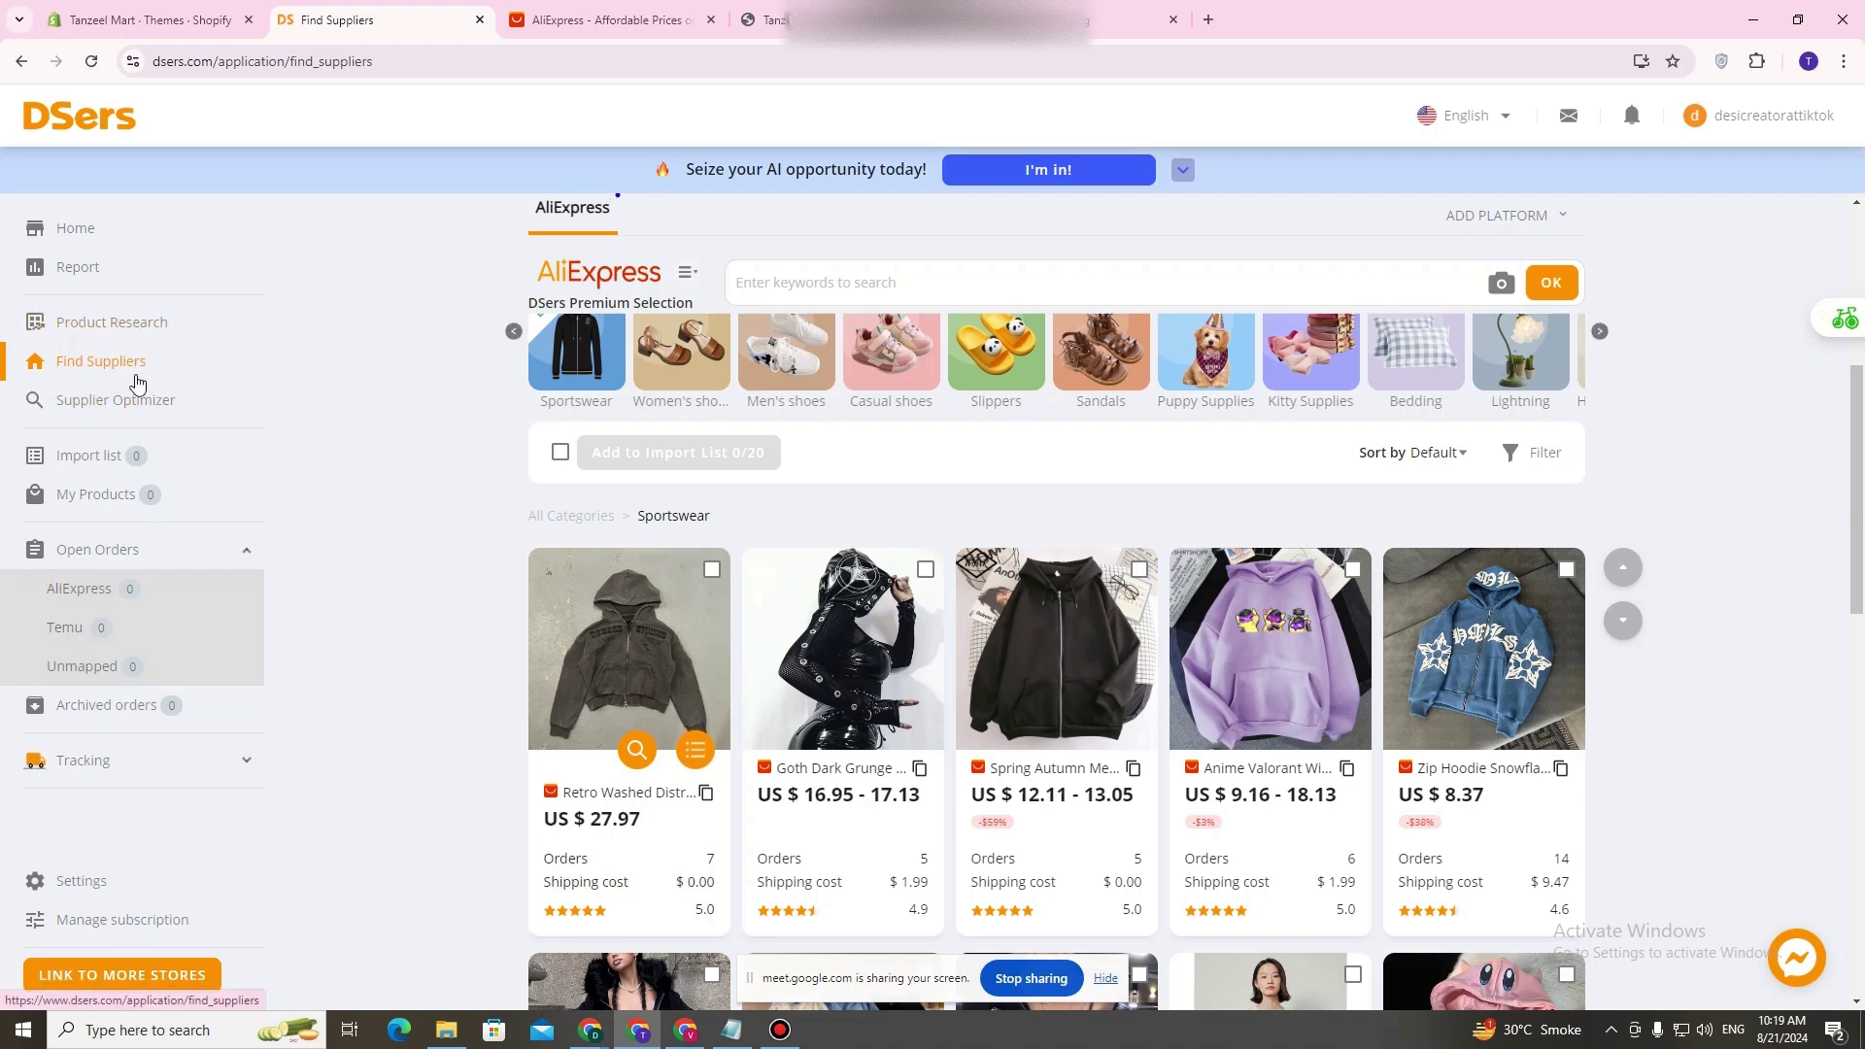
scroll(697, 701, "down", 1)
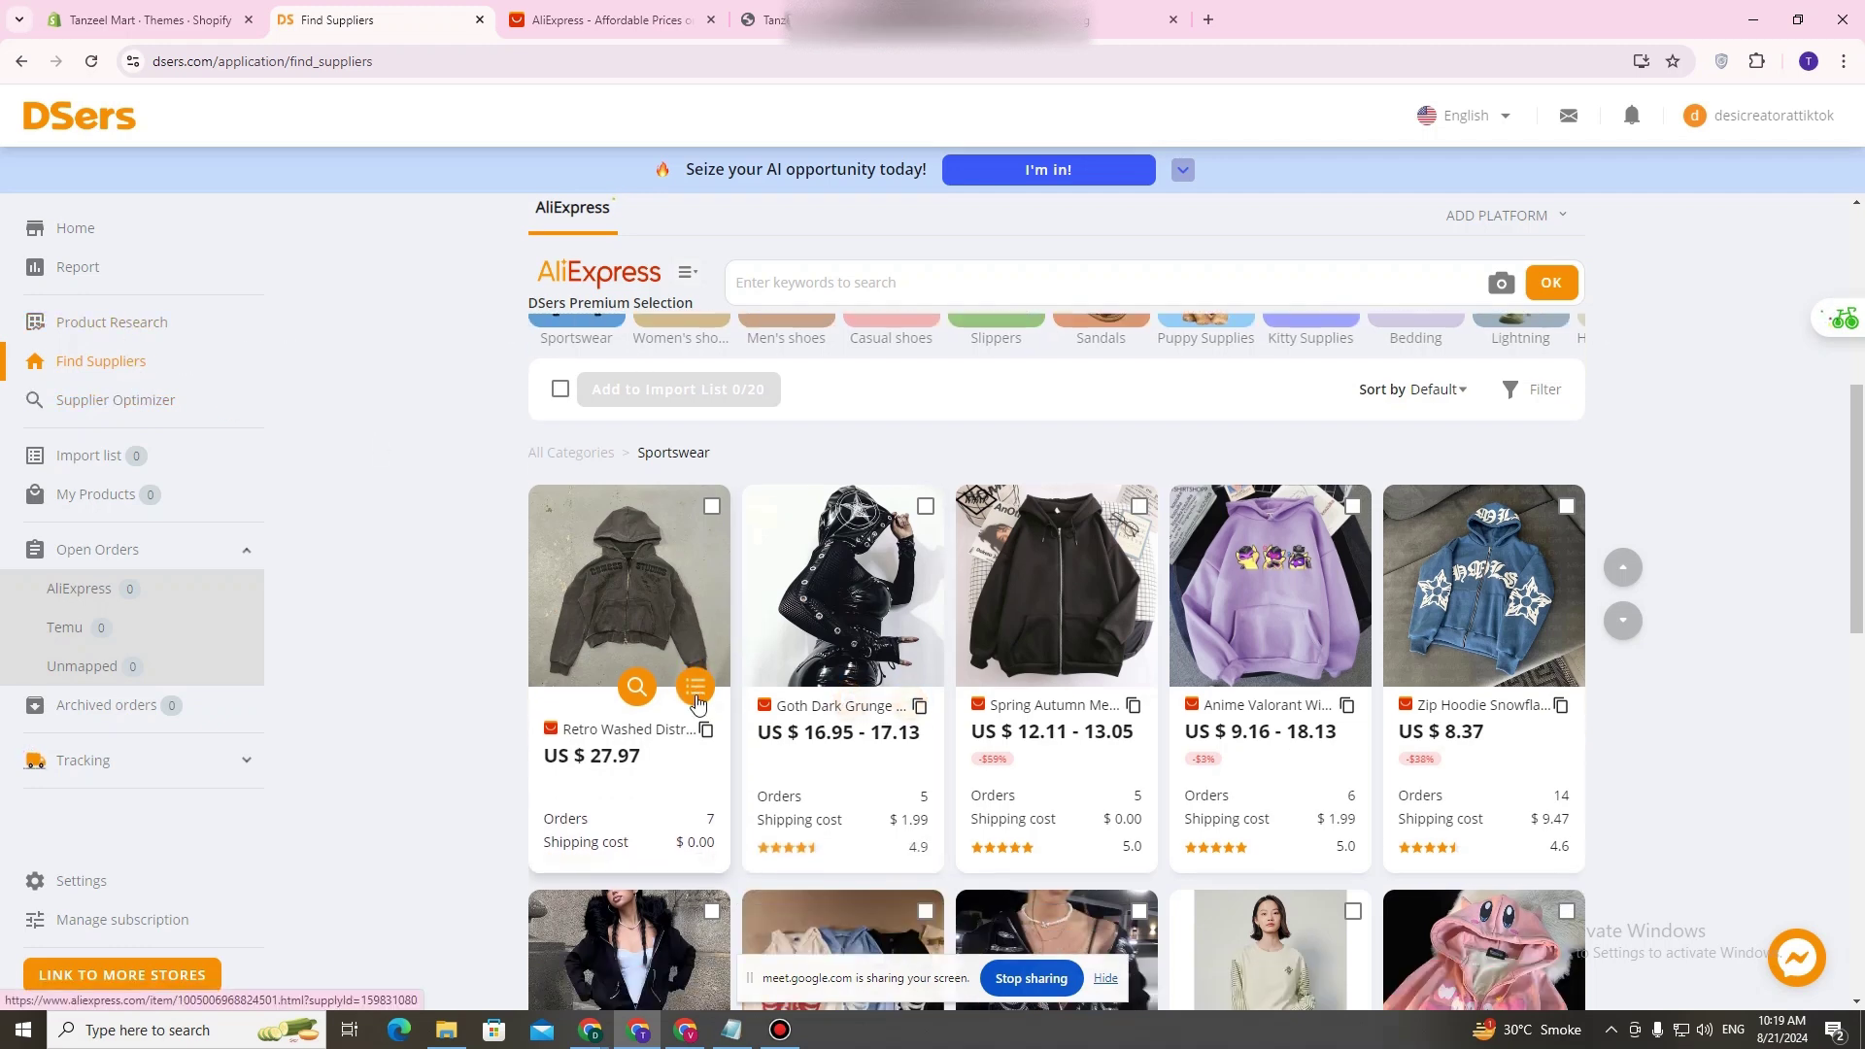
scroll(687, 698, "down", 2)
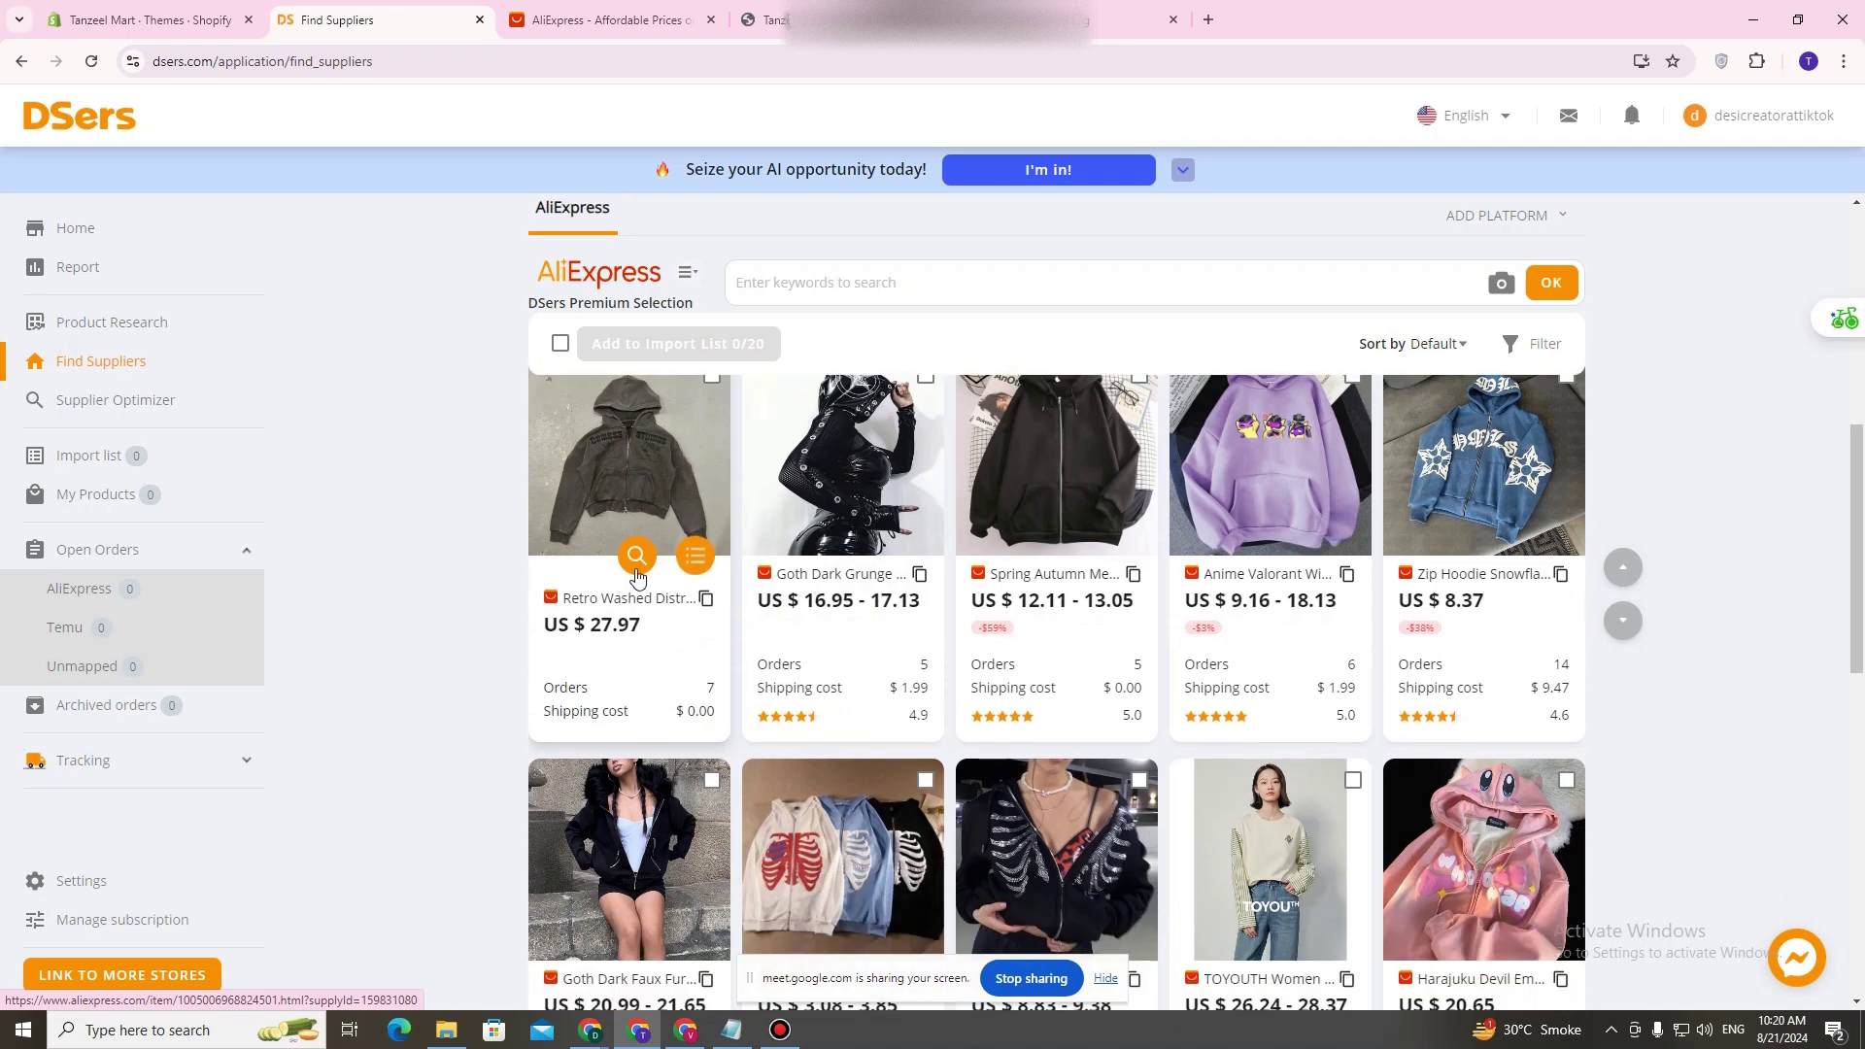
scroll(670, 603, "down", 1)
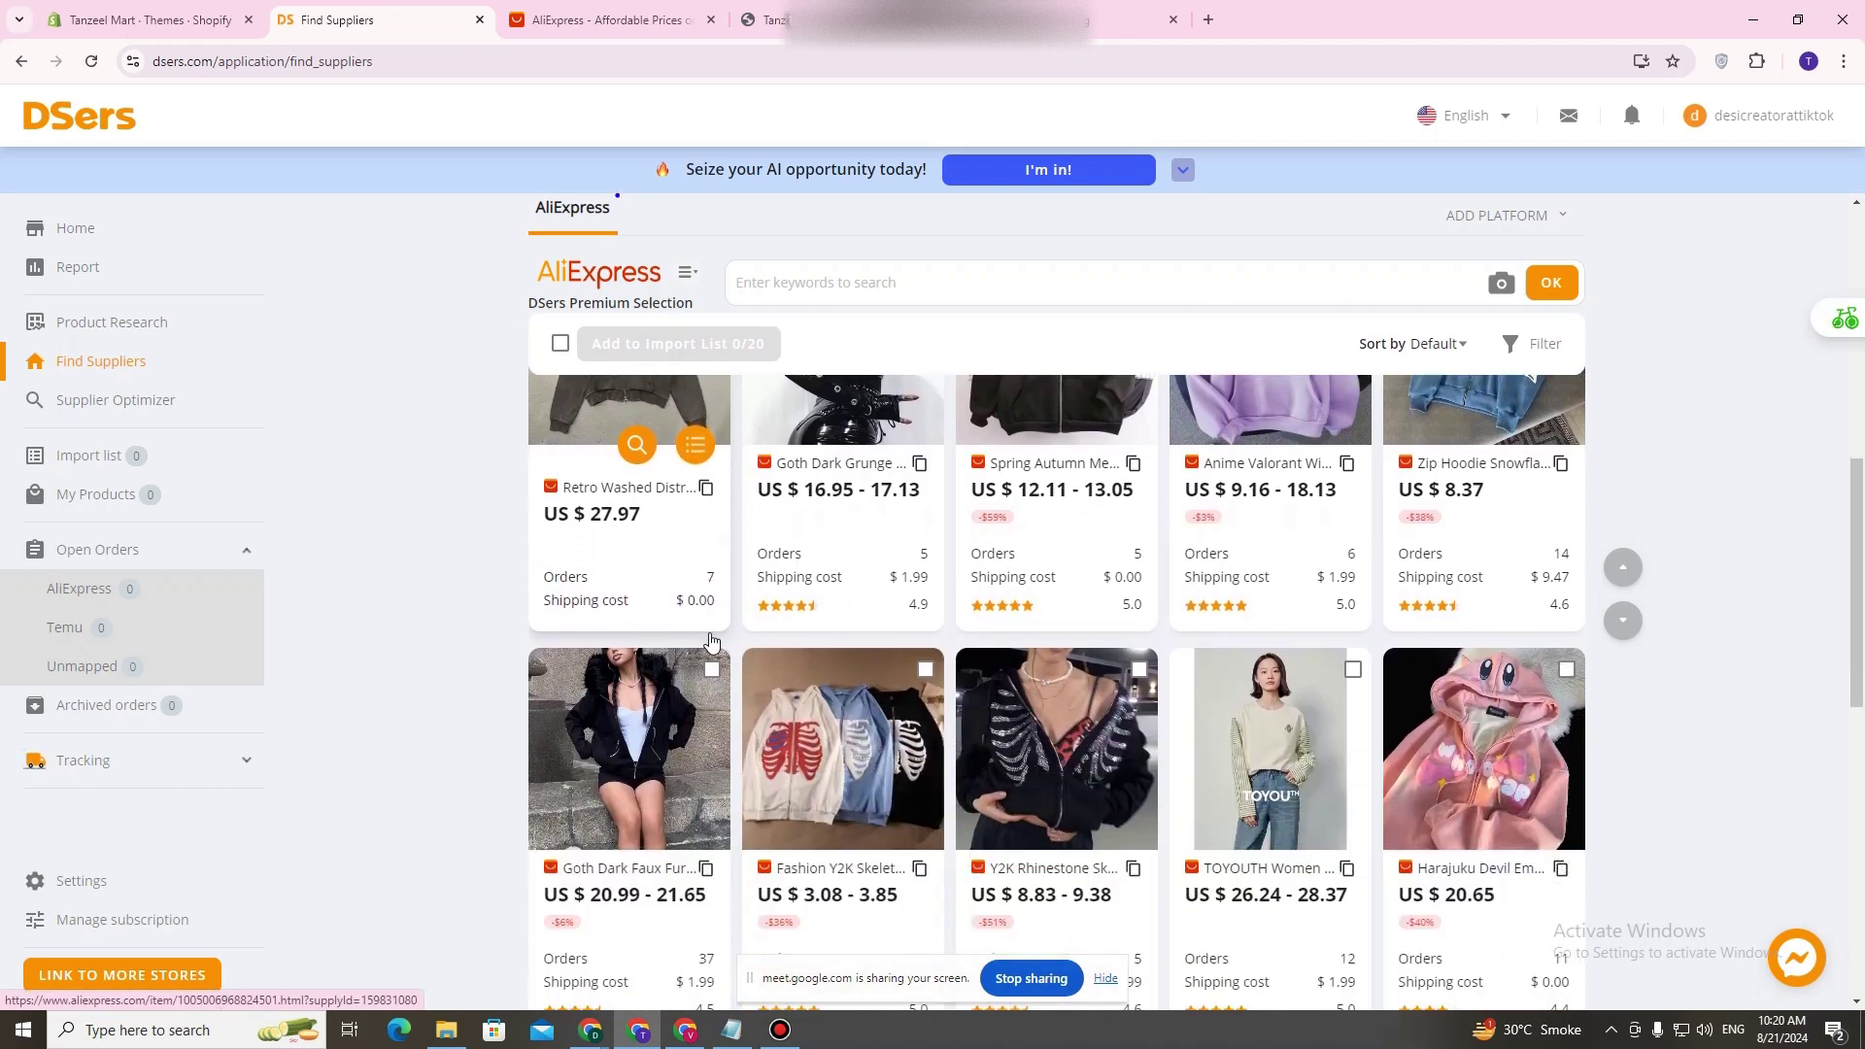
scroll(711, 641, "down", 4)
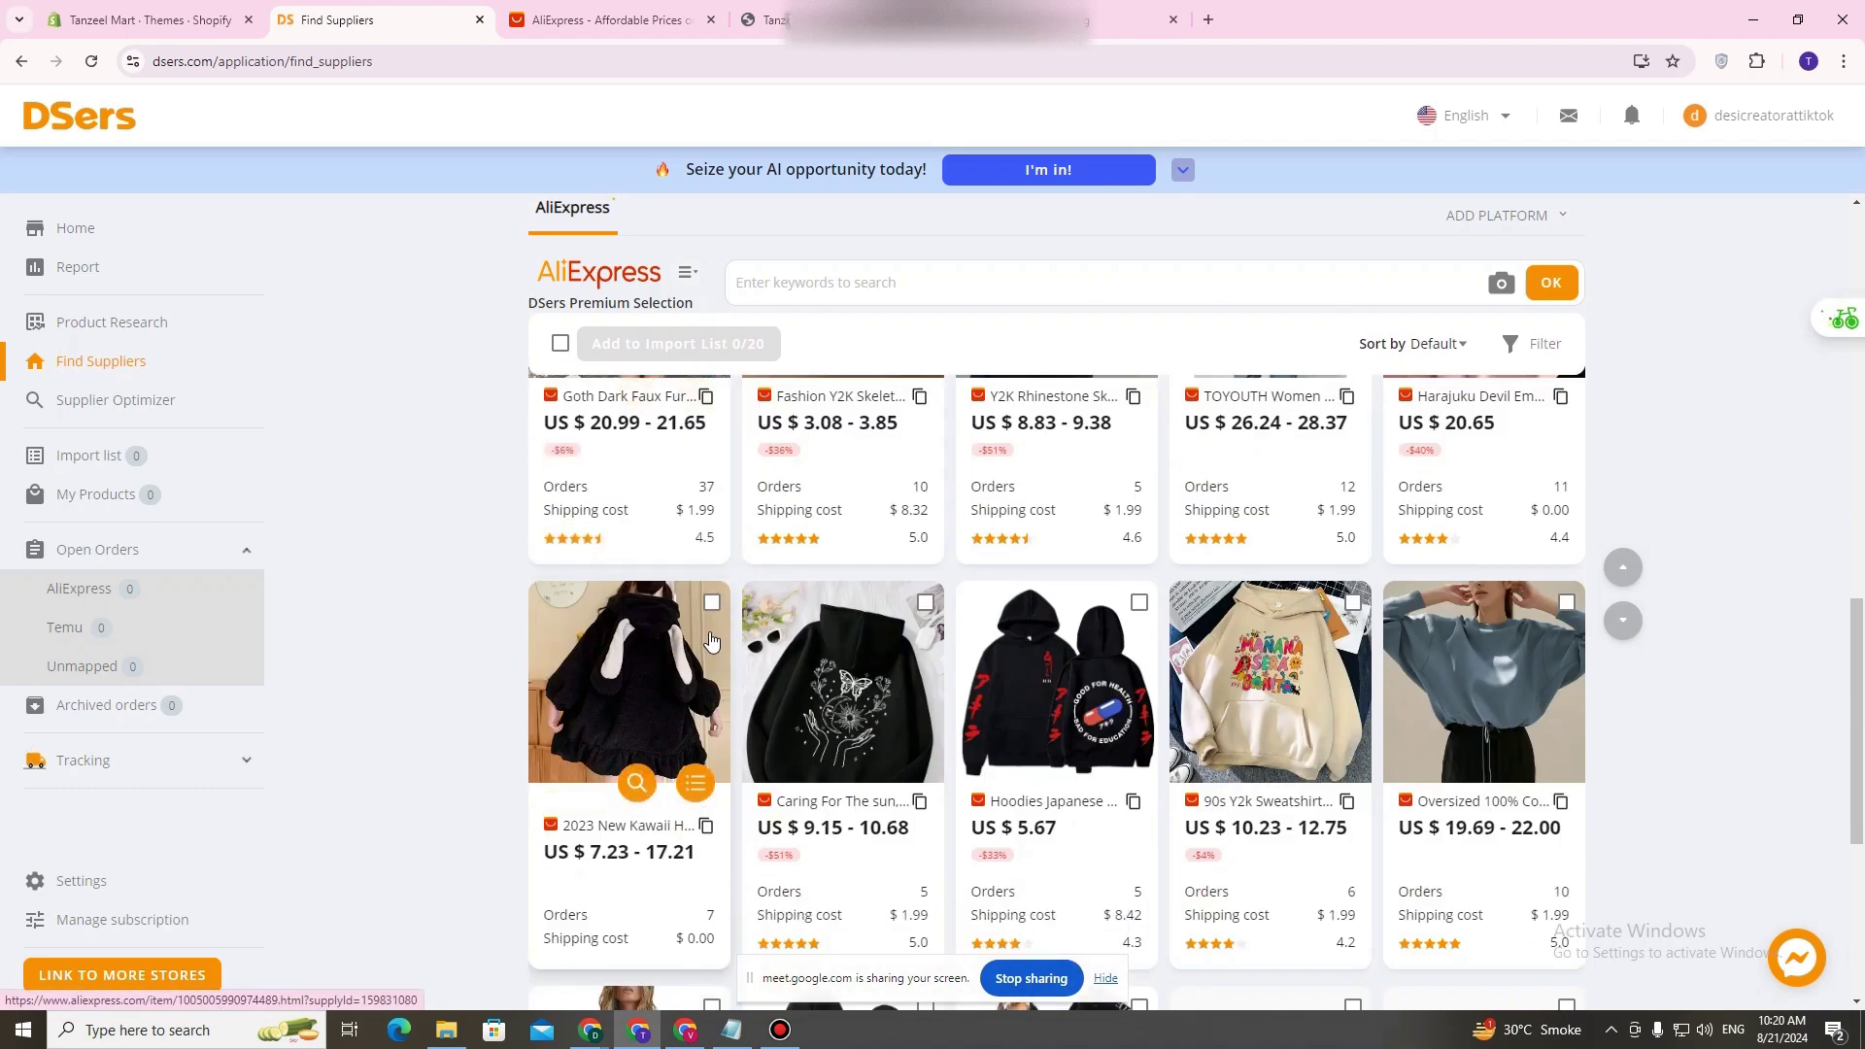
scroll(710, 641, "down", 1)
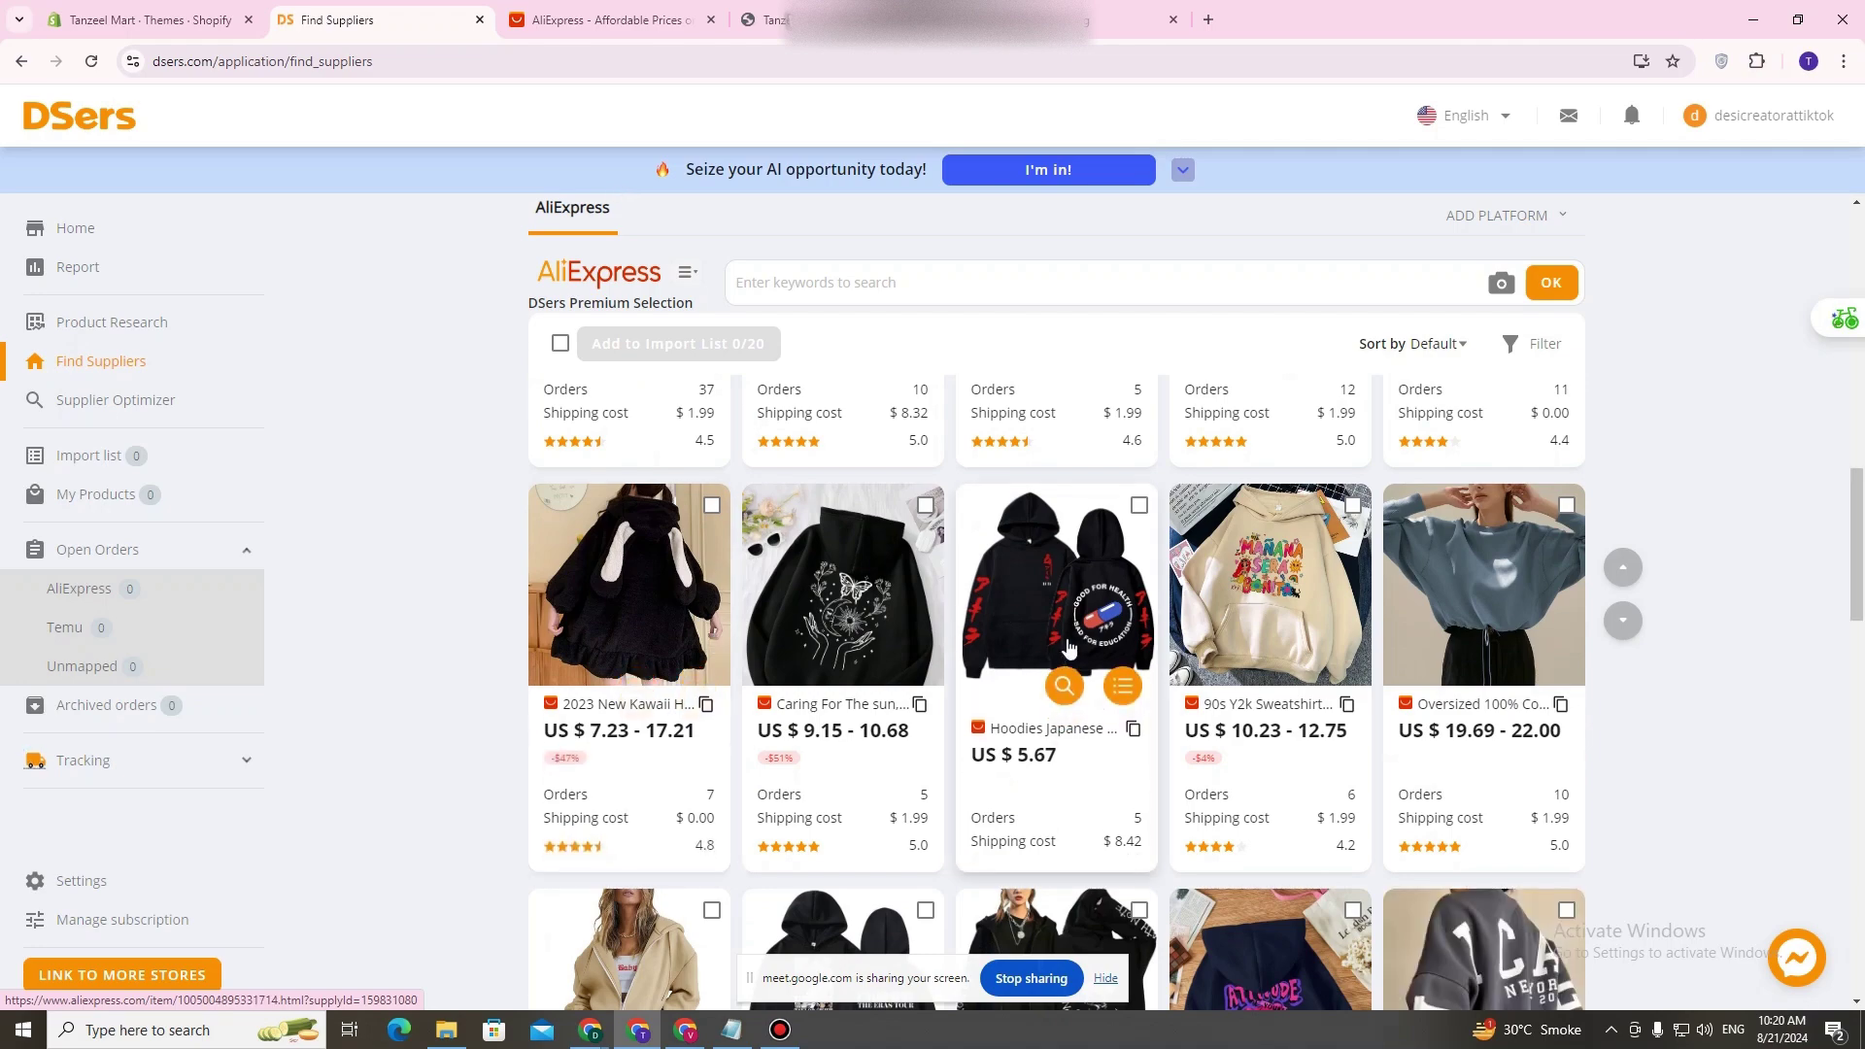
scroll(1038, 643, "down", 7)
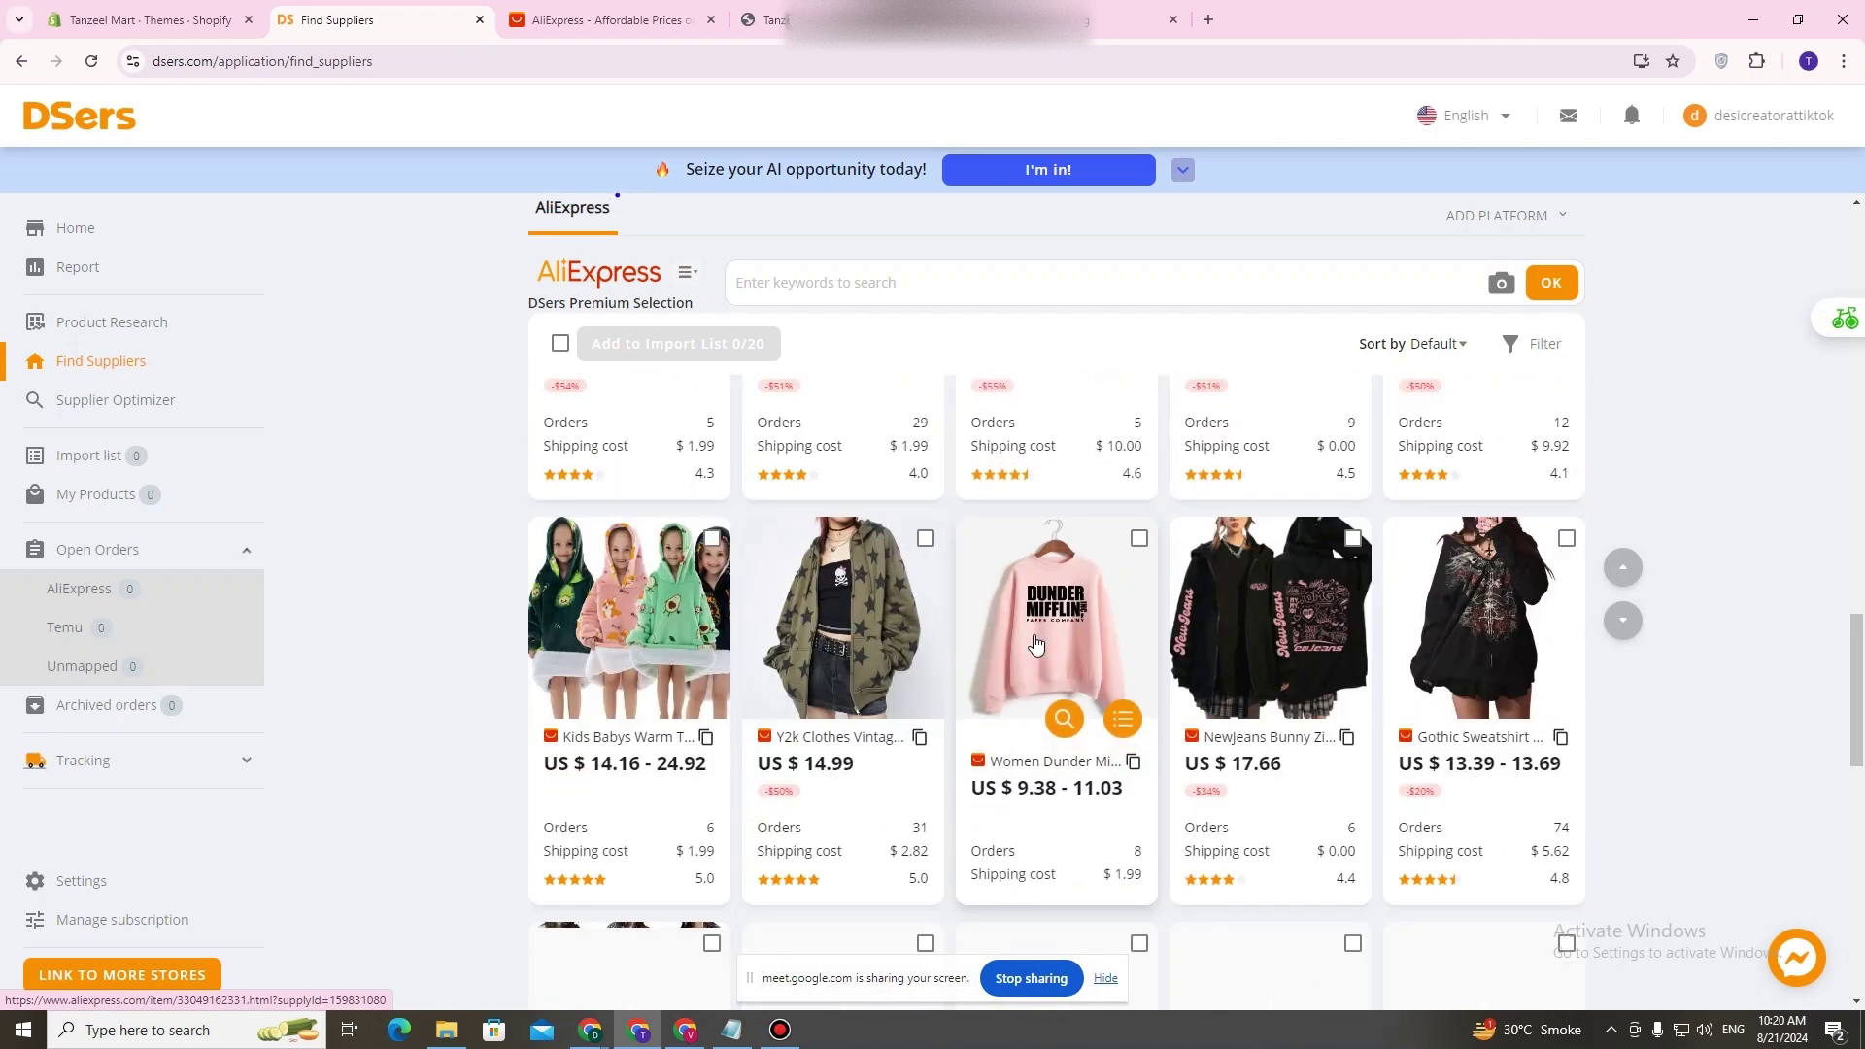
scroll(1038, 643, "down", 15)
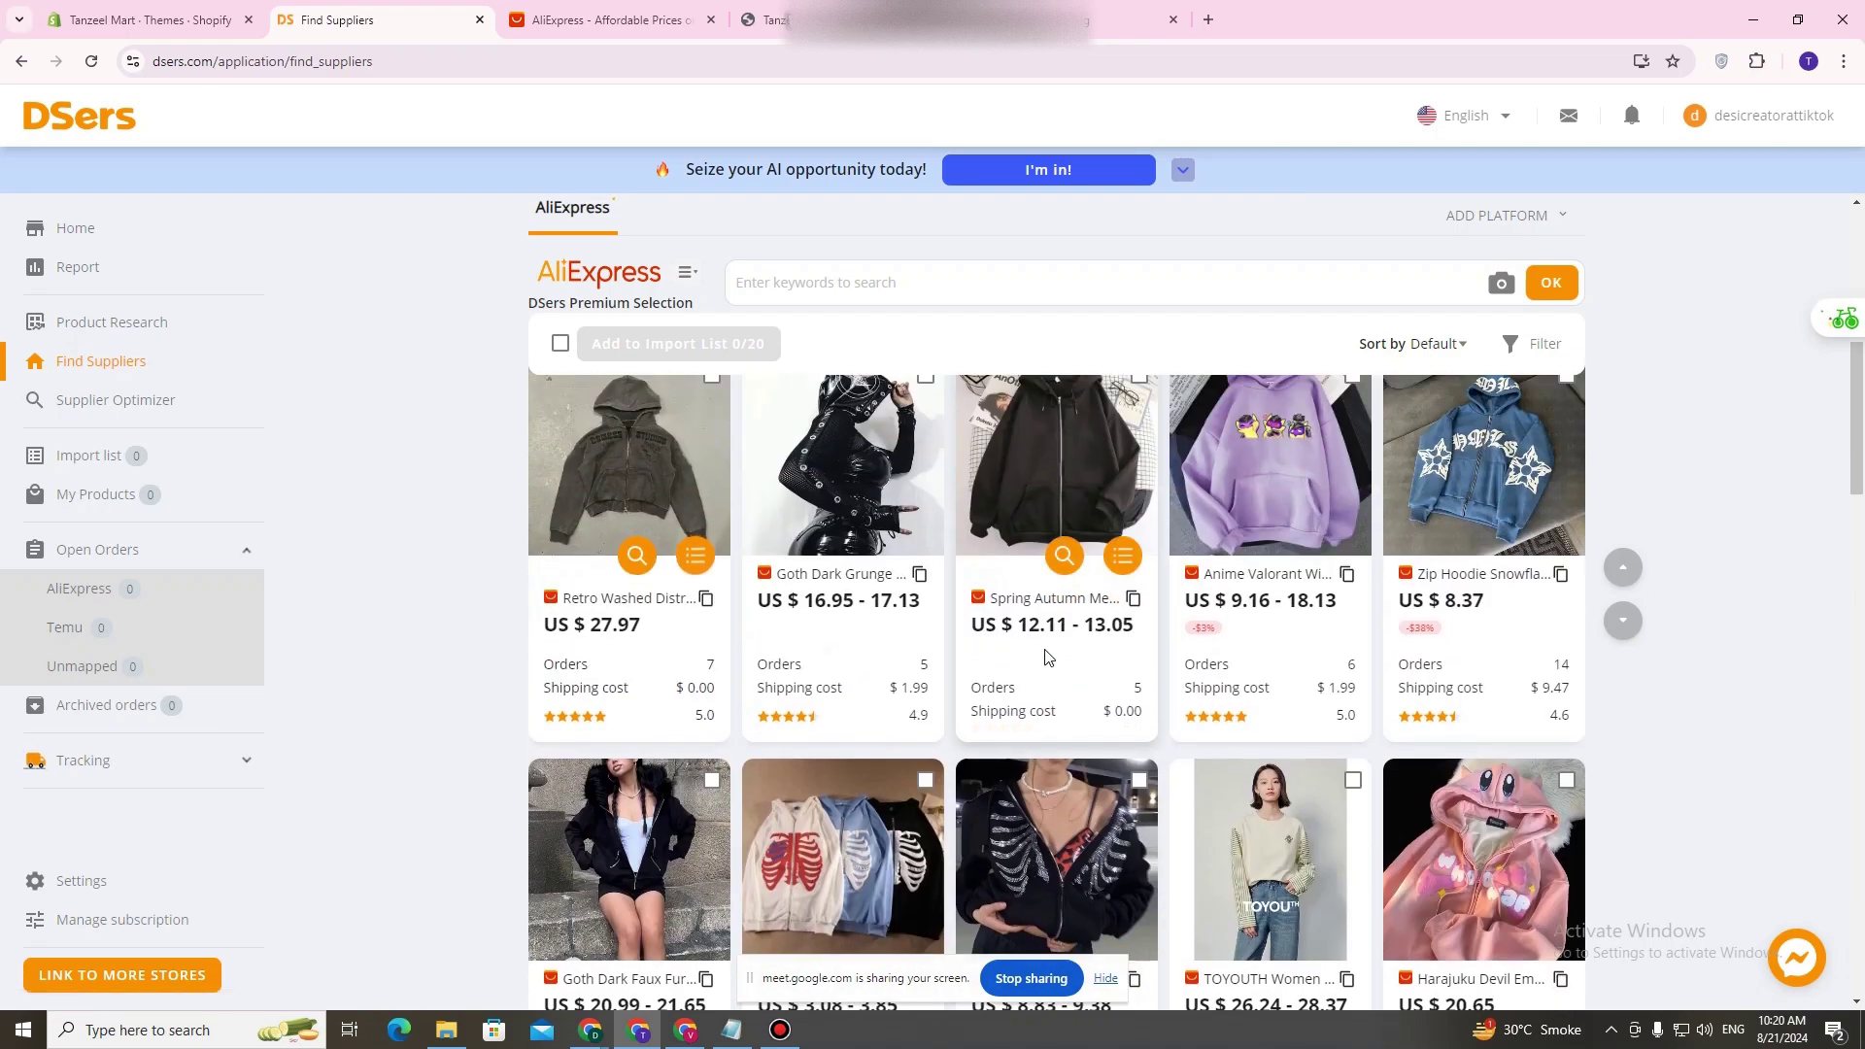
scroll(641, 544, "up", 1)
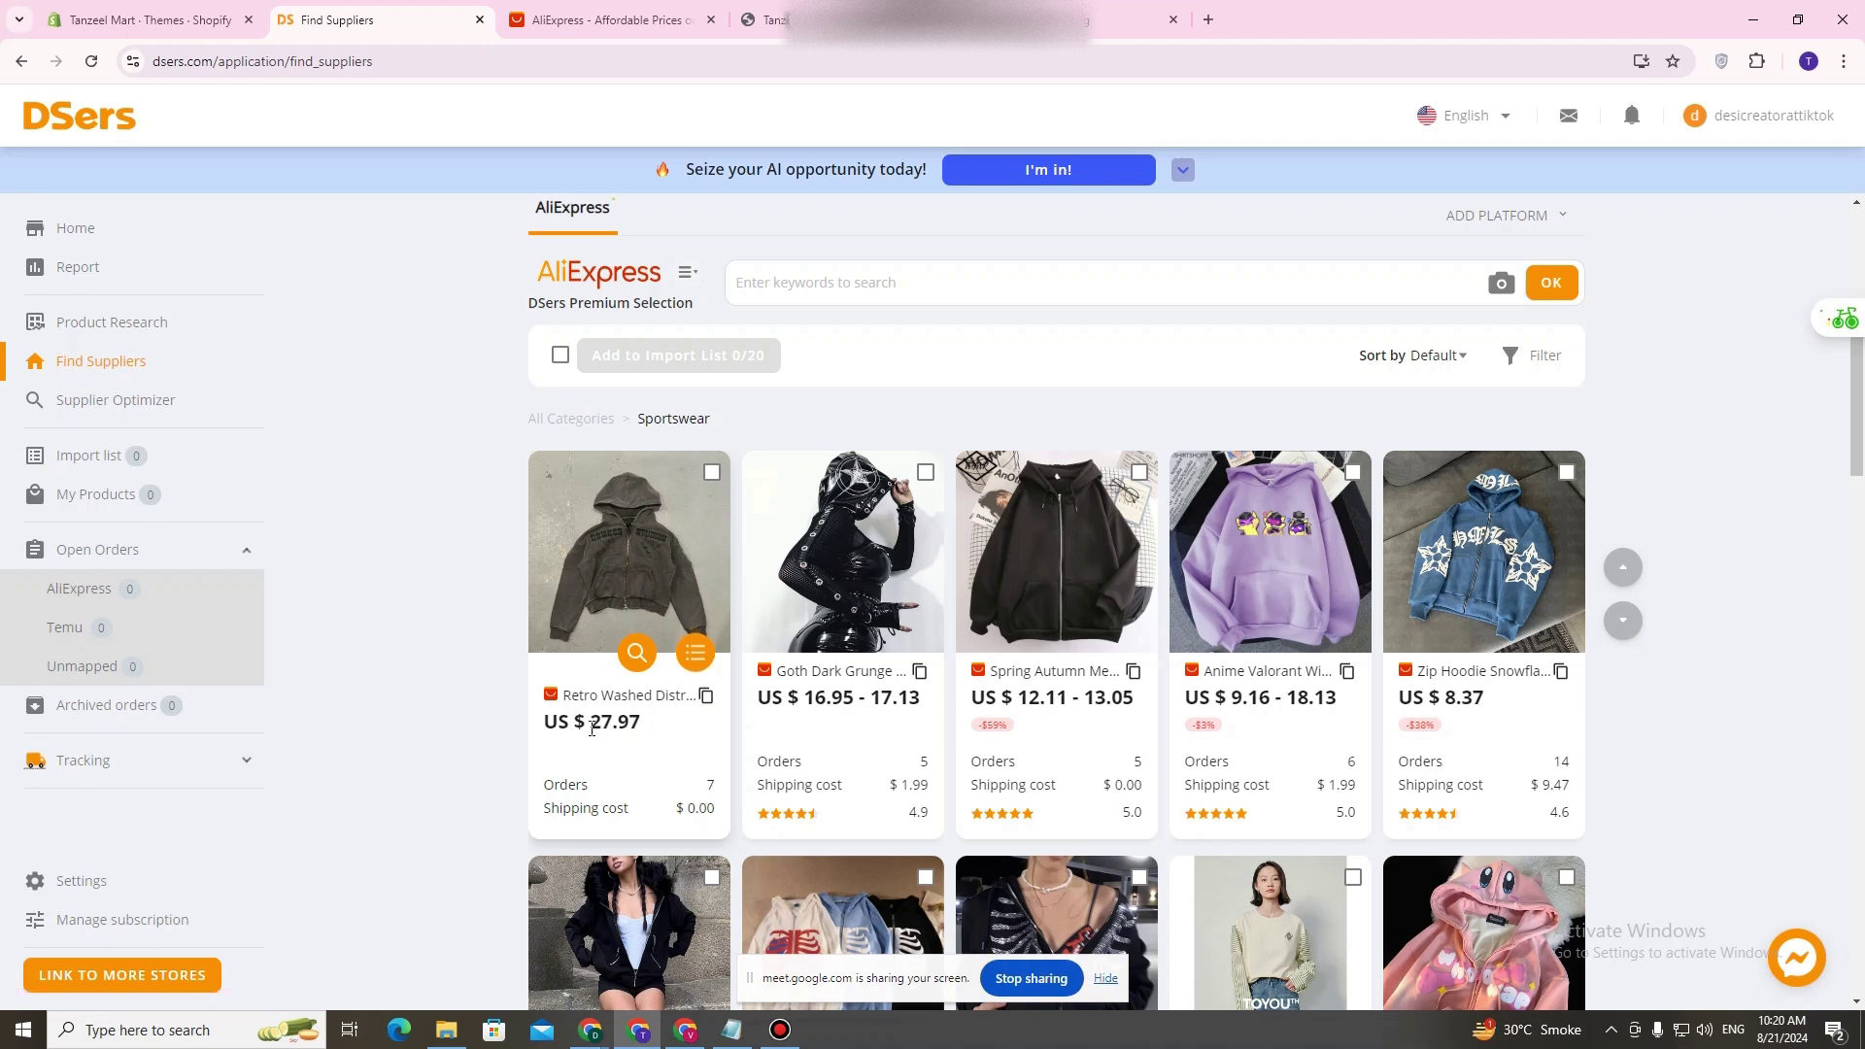
Step: Highlight the first hoodie's US $27.97 price and launch its Supplier Optimizer search
left_click_drag(591, 726, 639, 726)
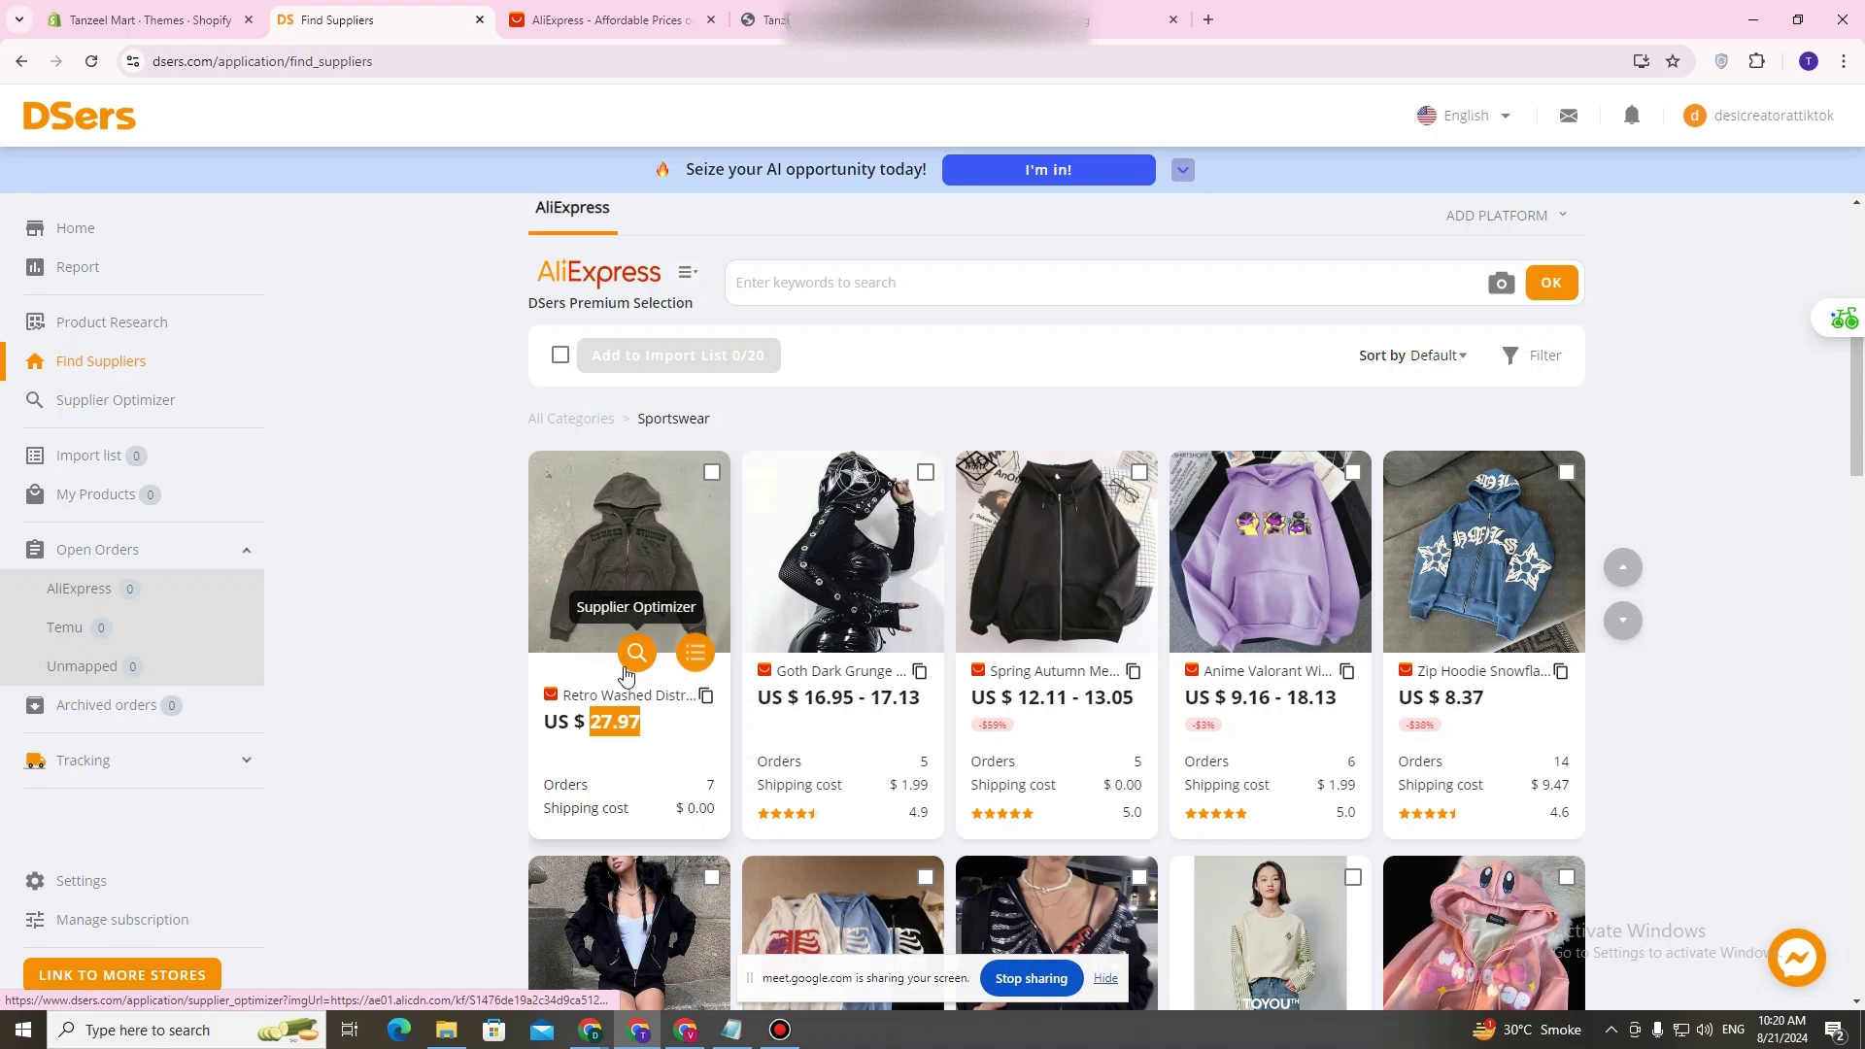
left_click(635, 661)
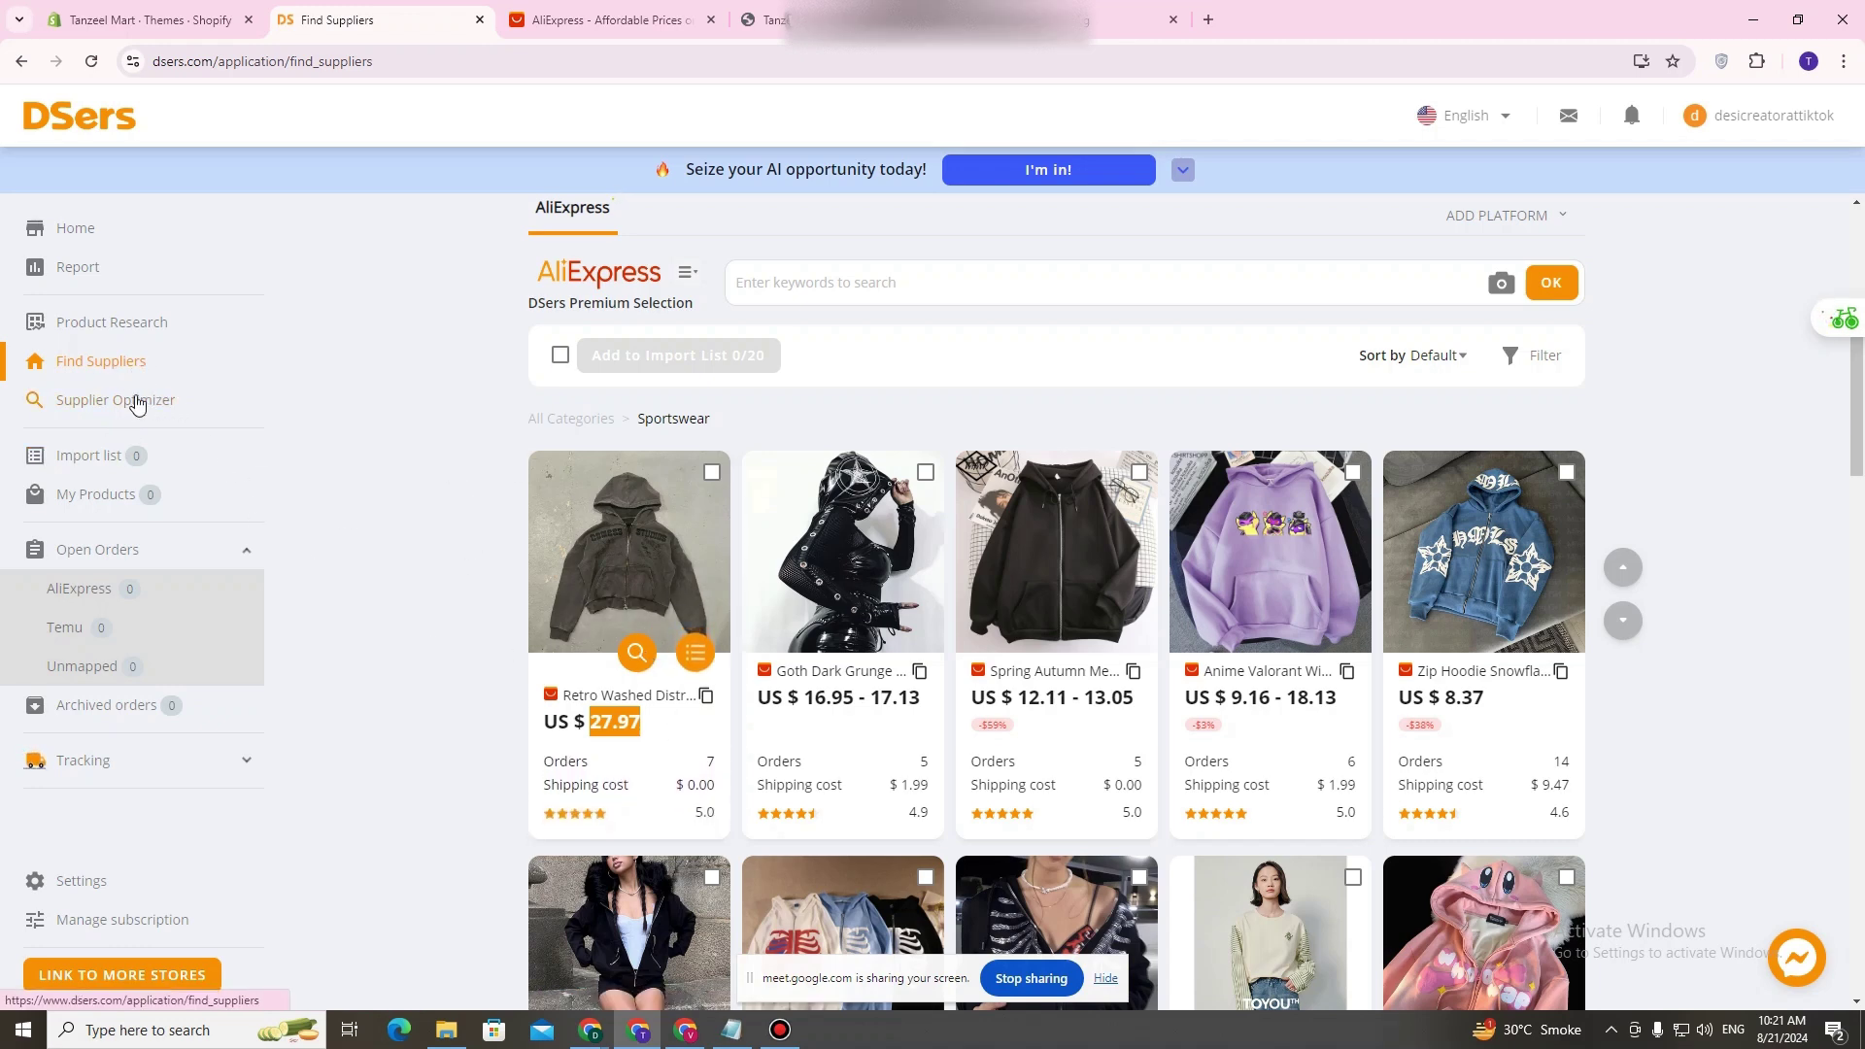
Step: Open the first hoodie's Supplier Optimizer comparison and scroll through the similar AliExpress hoodies
left_click(636, 654)
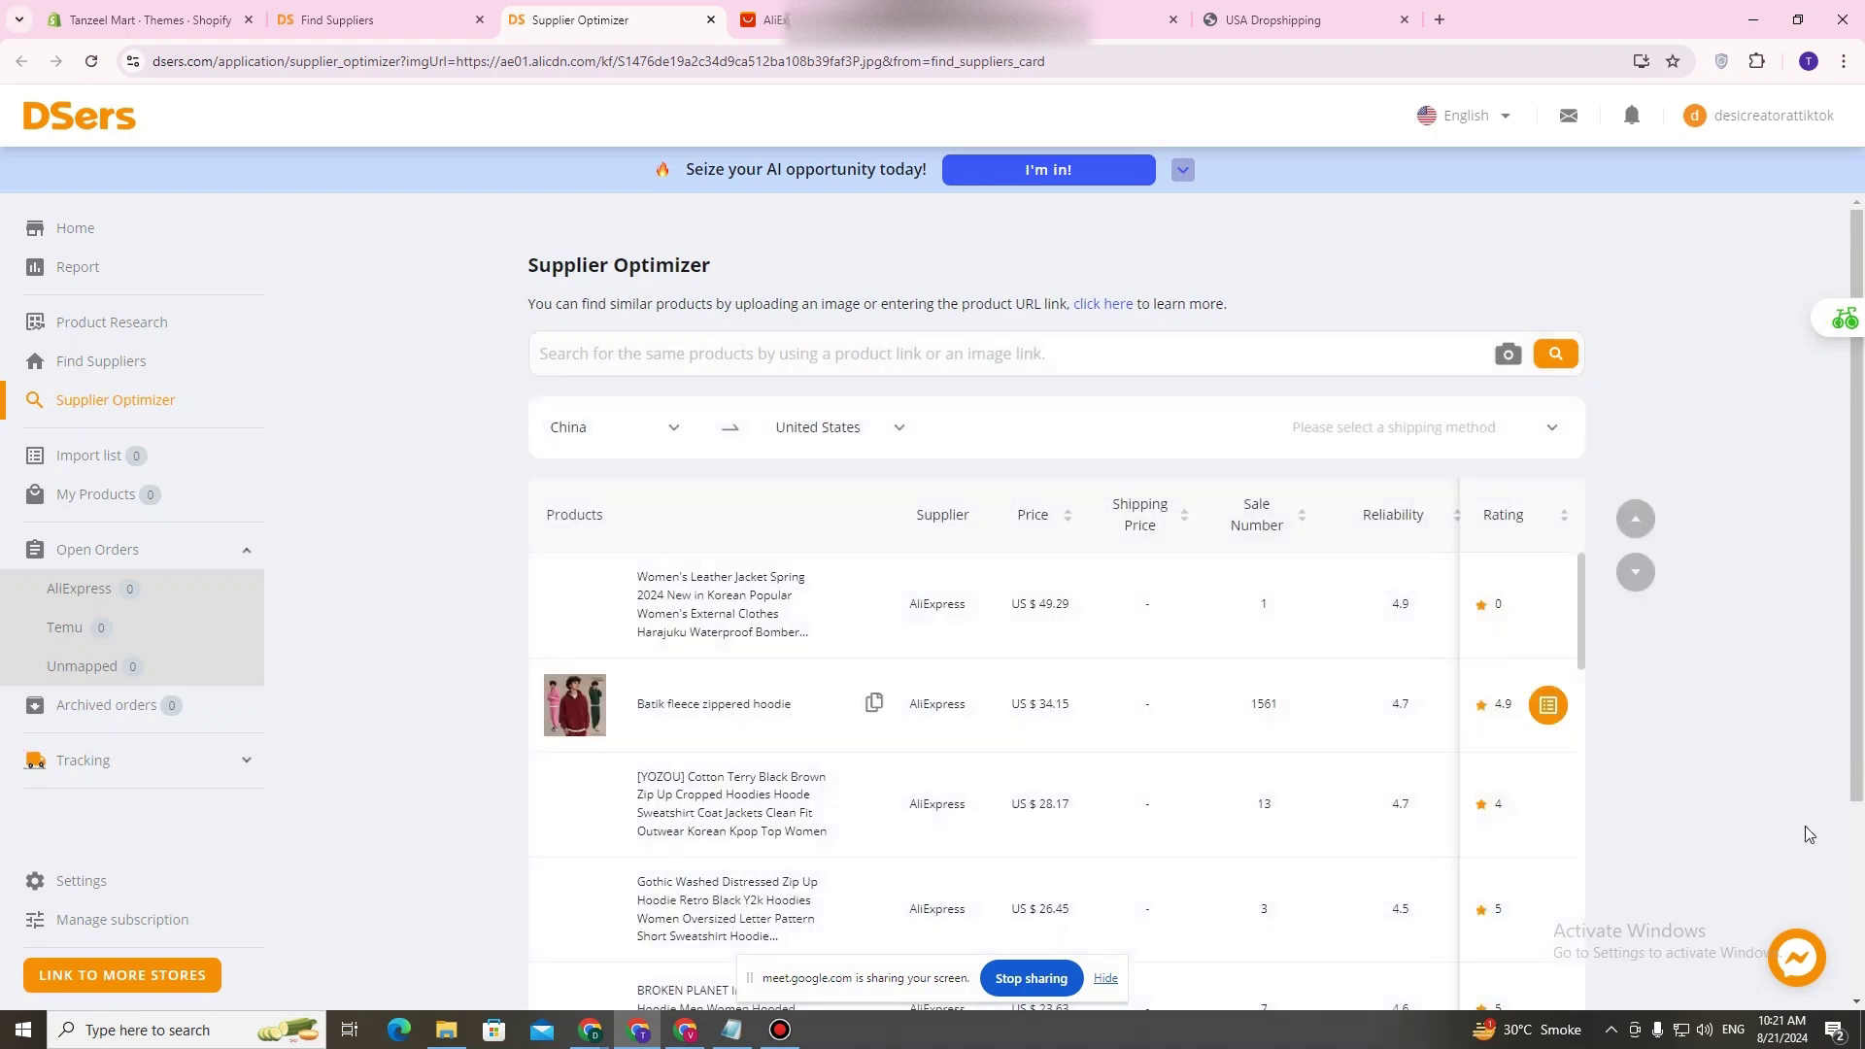
scroll(1331, 753, "down", 1)
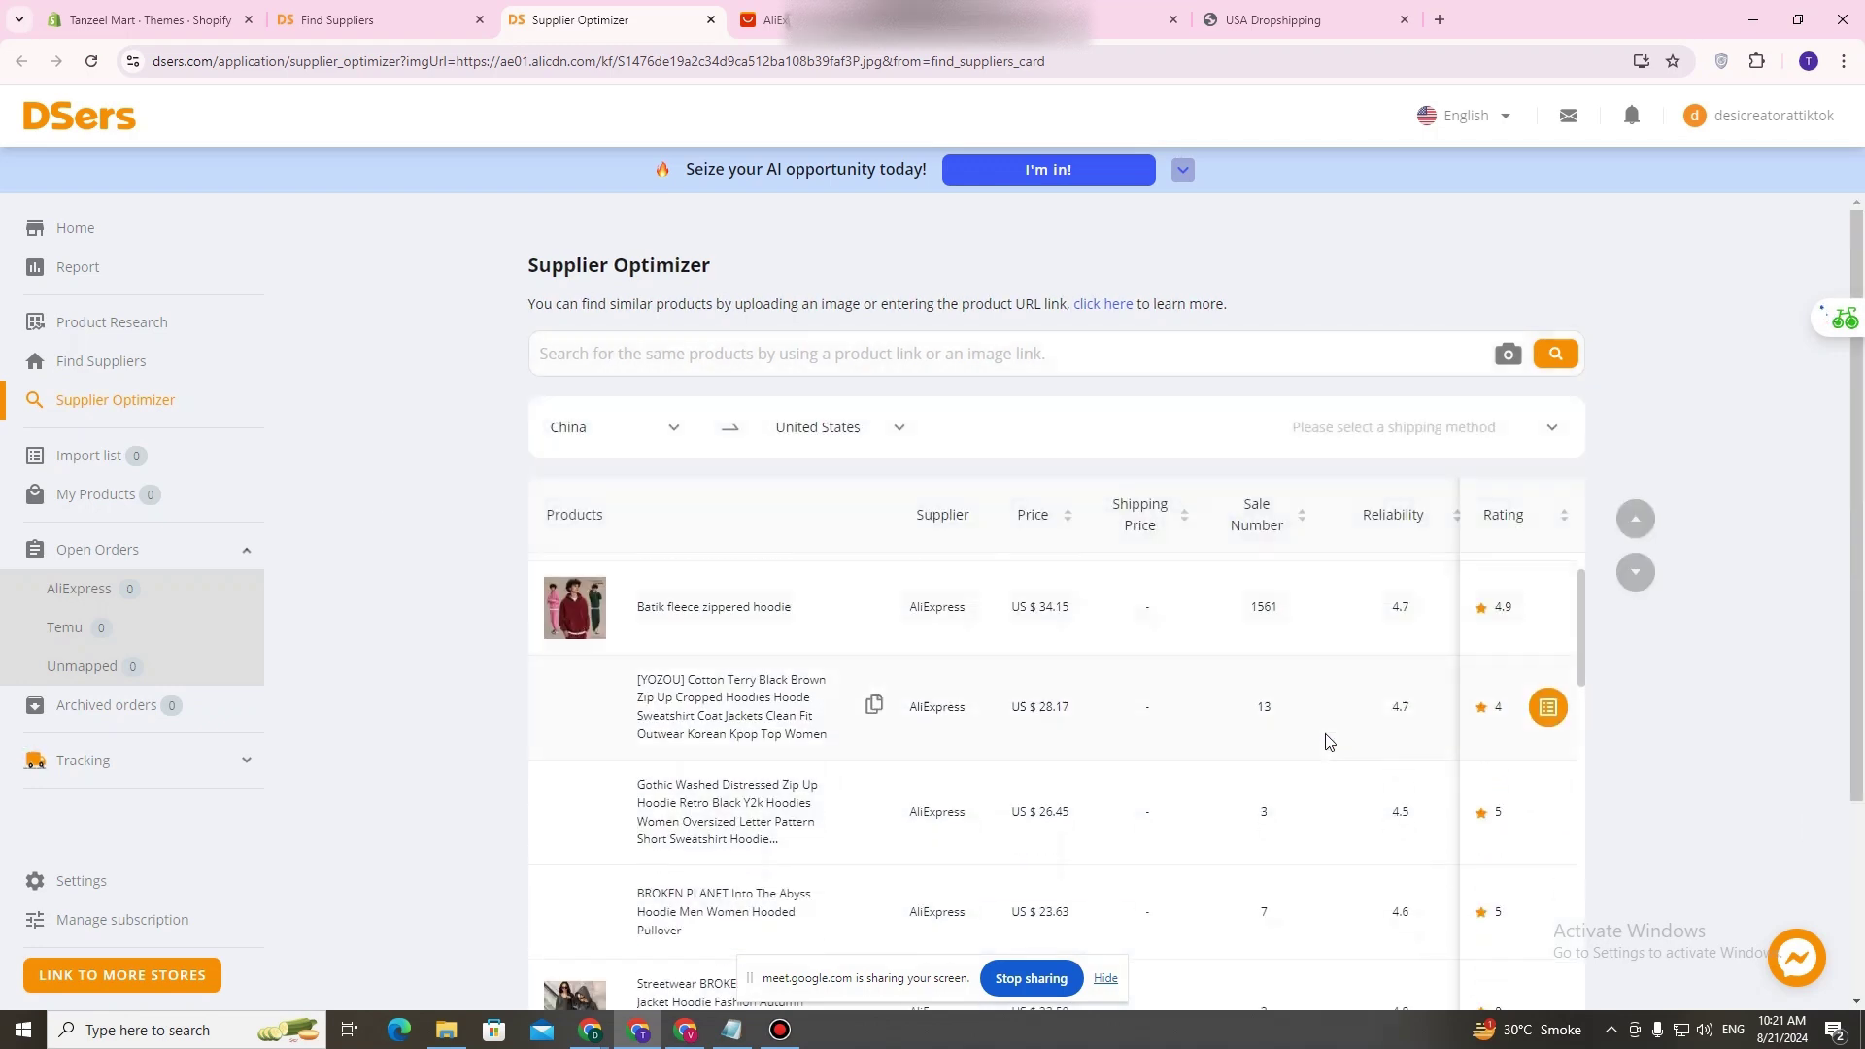
scroll(1329, 741, "up", 1)
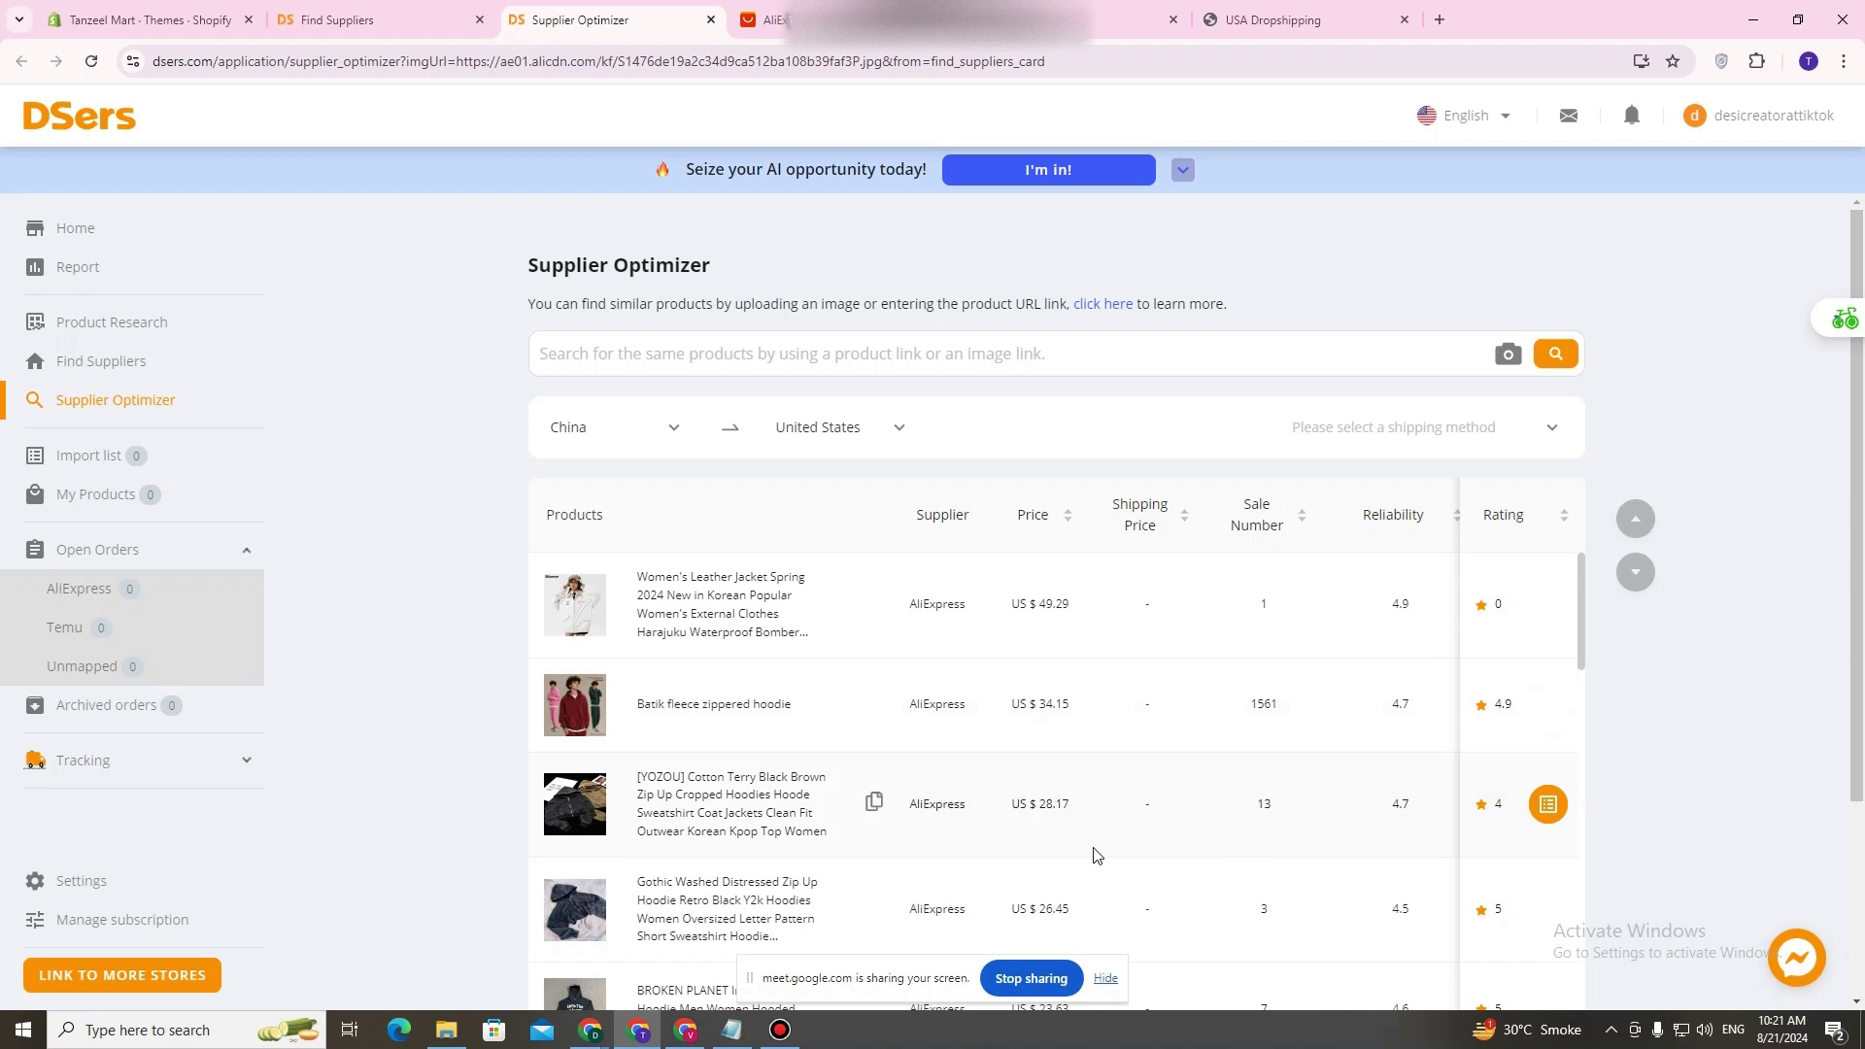
scroll(680, 816, "down", 1)
scroll(657, 809, "down", 1)
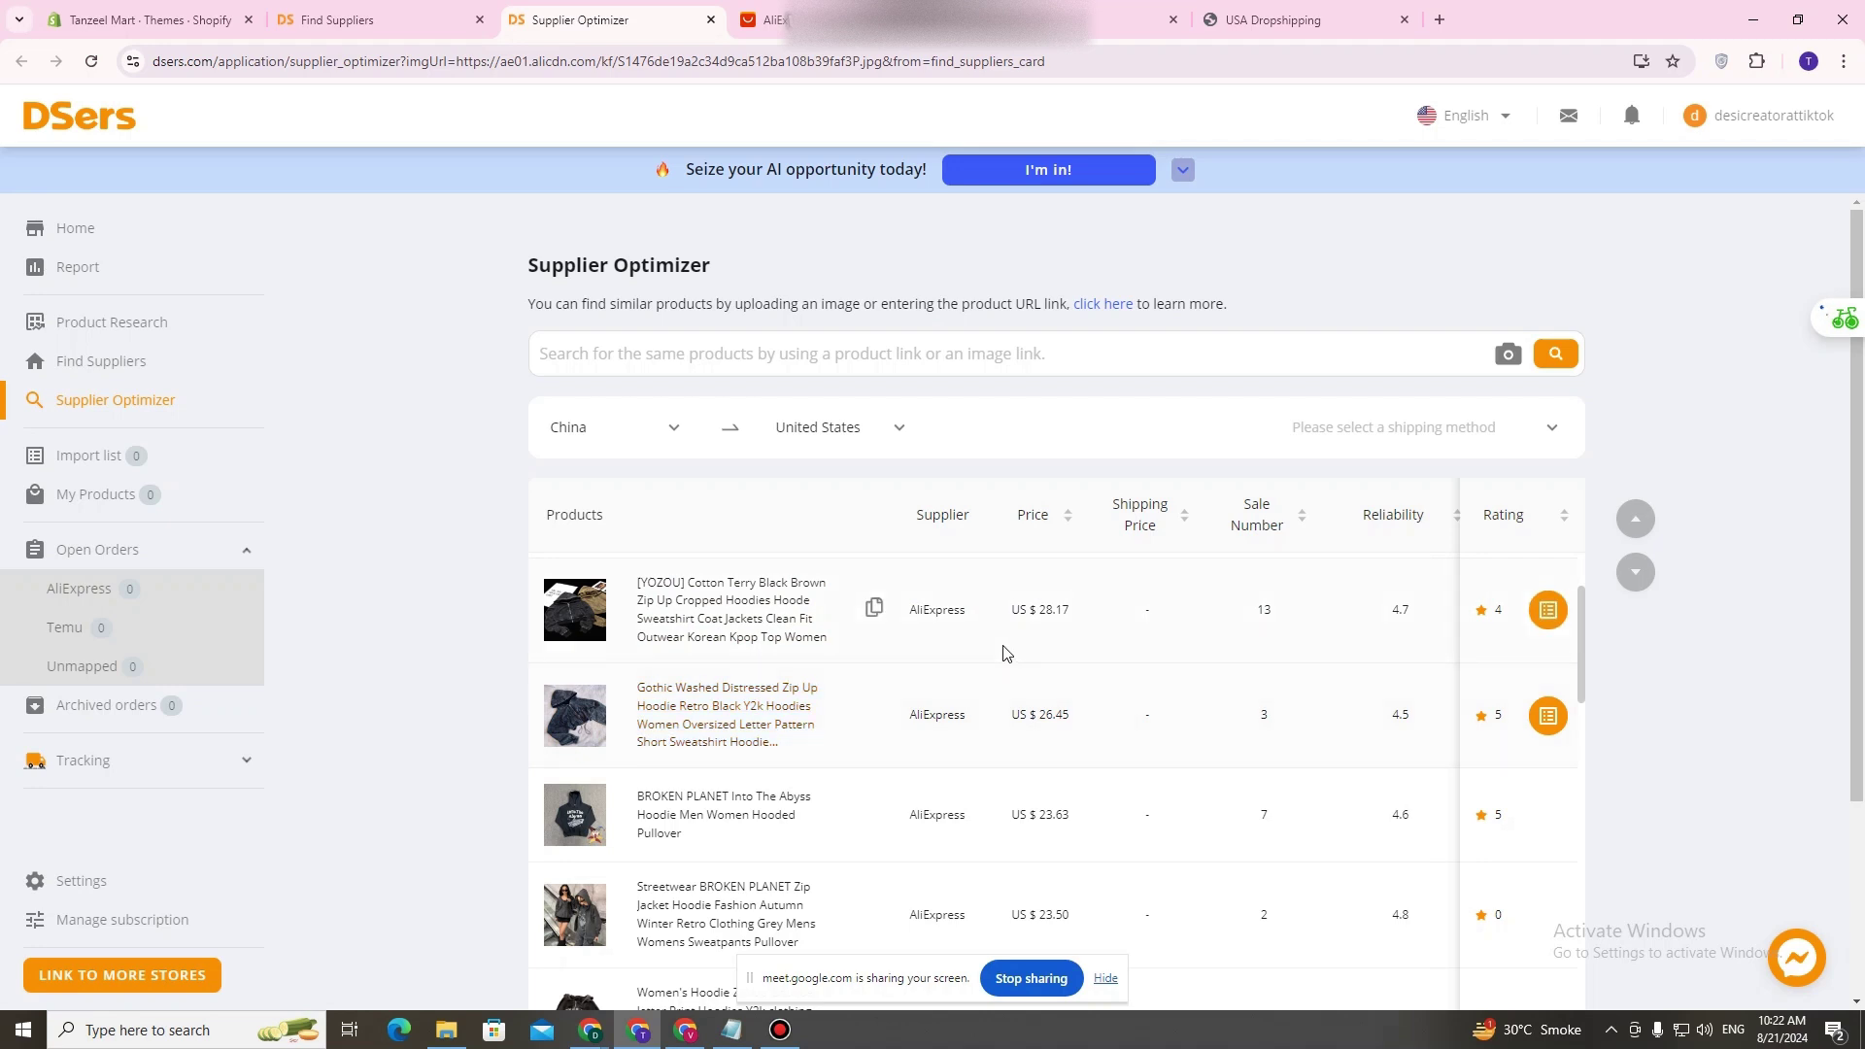
Step: Highlight the alternative prices 28.17, 26.45 and 23.63, settling on the BROKEN PLANET hoodie's $23.63
left_click_drag(1037, 612, 1072, 612)
left_click_drag(1034, 715, 1055, 717)
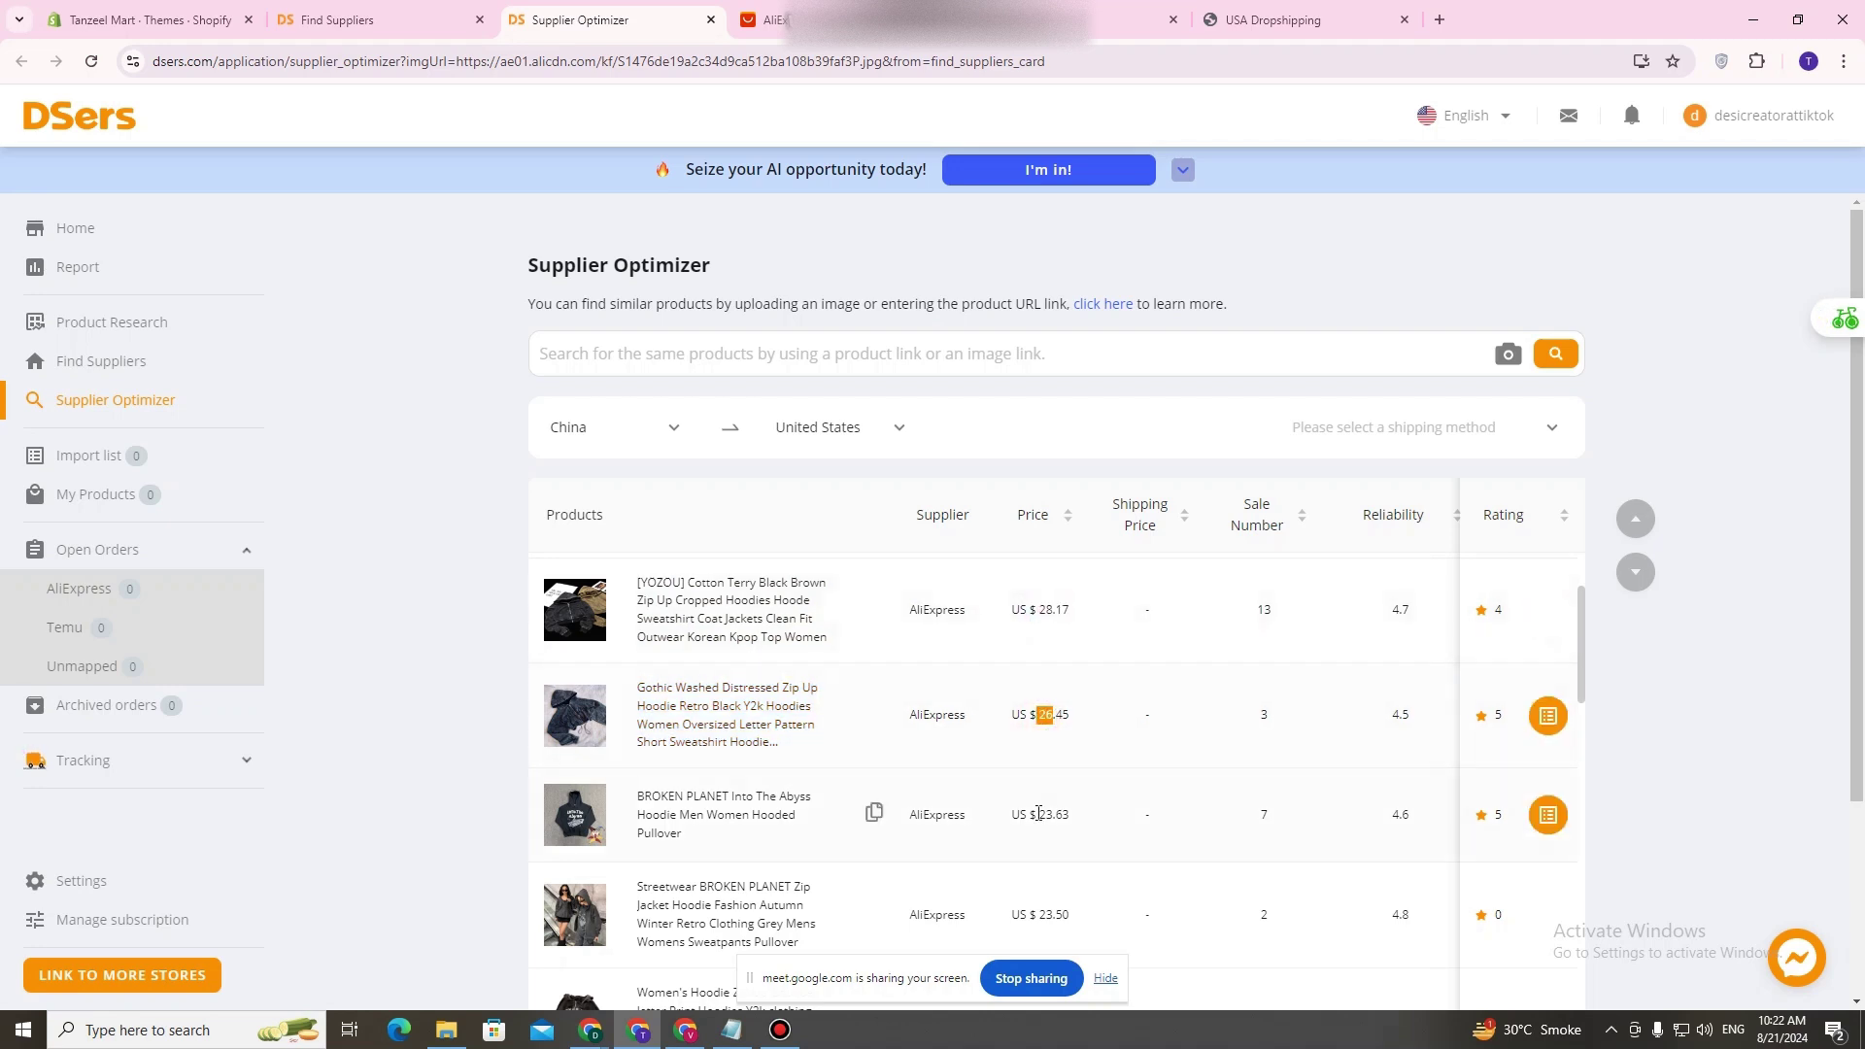
left_click_drag(1028, 814, 1072, 821)
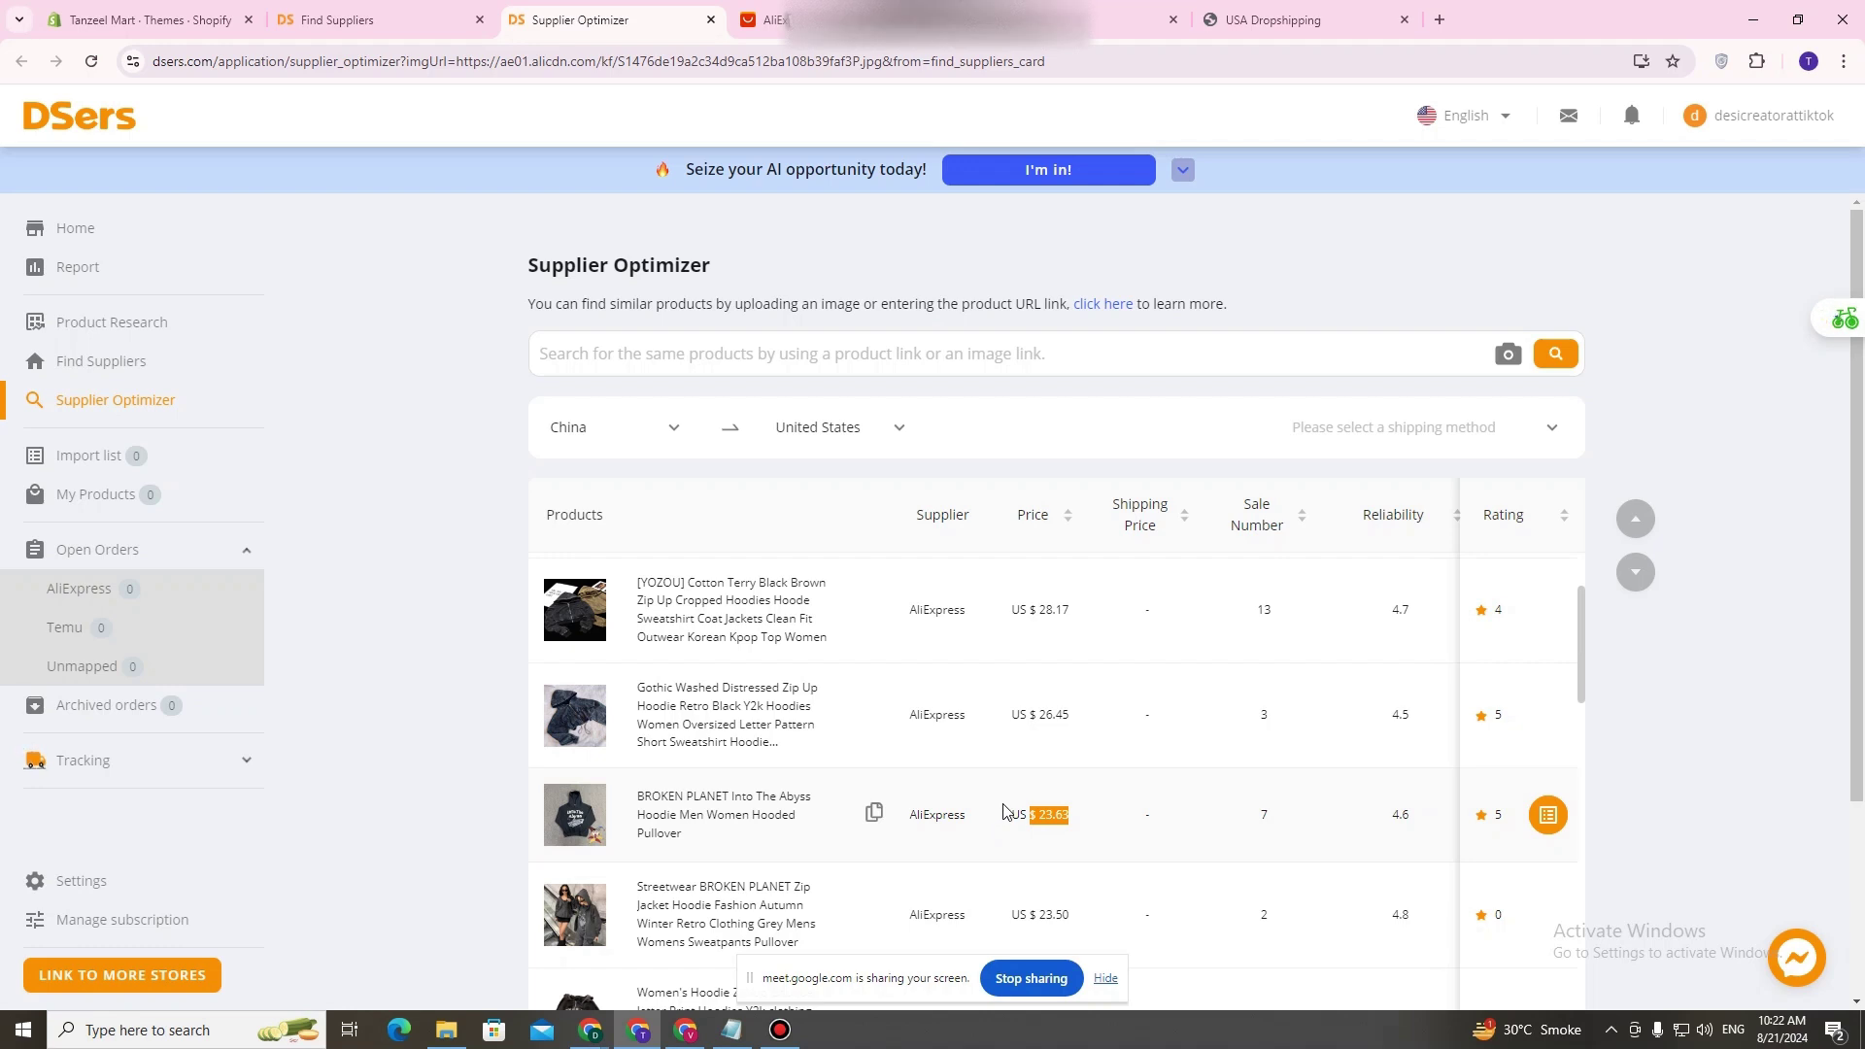
left_click_drag(1008, 814, 1064, 816)
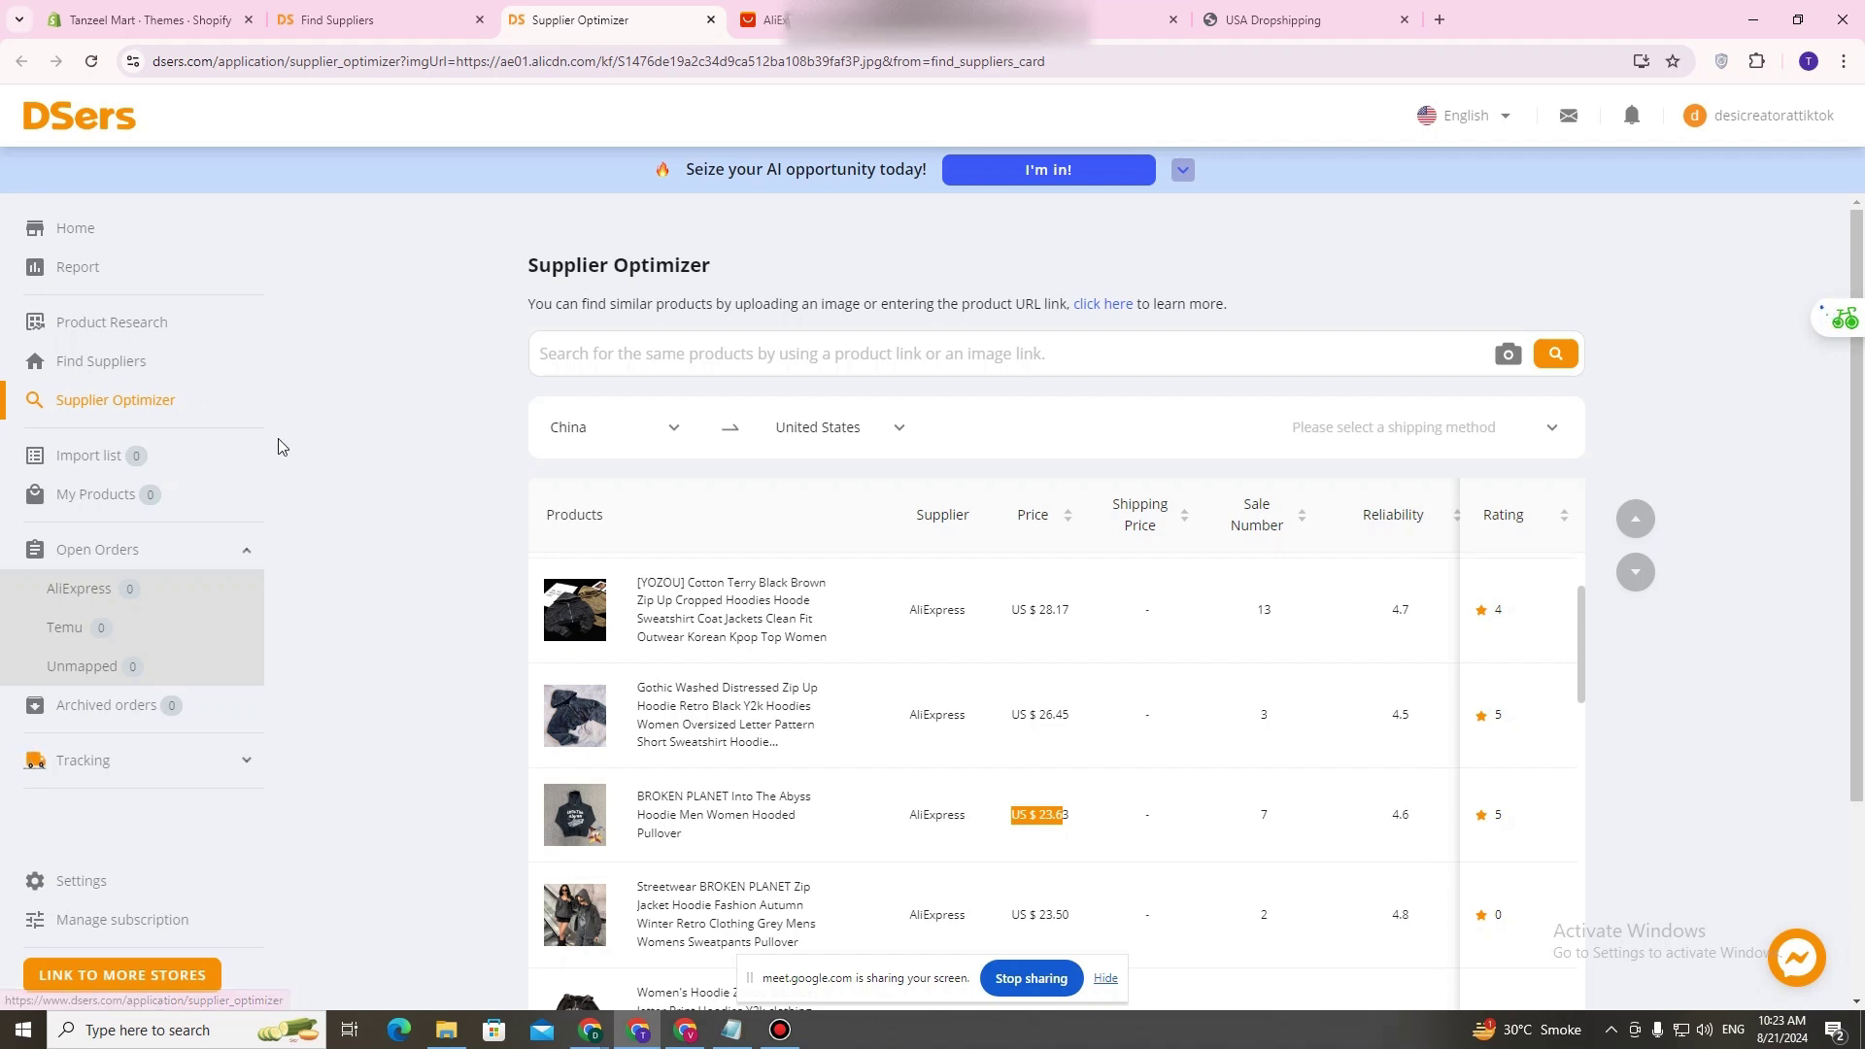
Step: Return to Find Suppliers and search for 'mat litter cat'
left_click(92, 366)
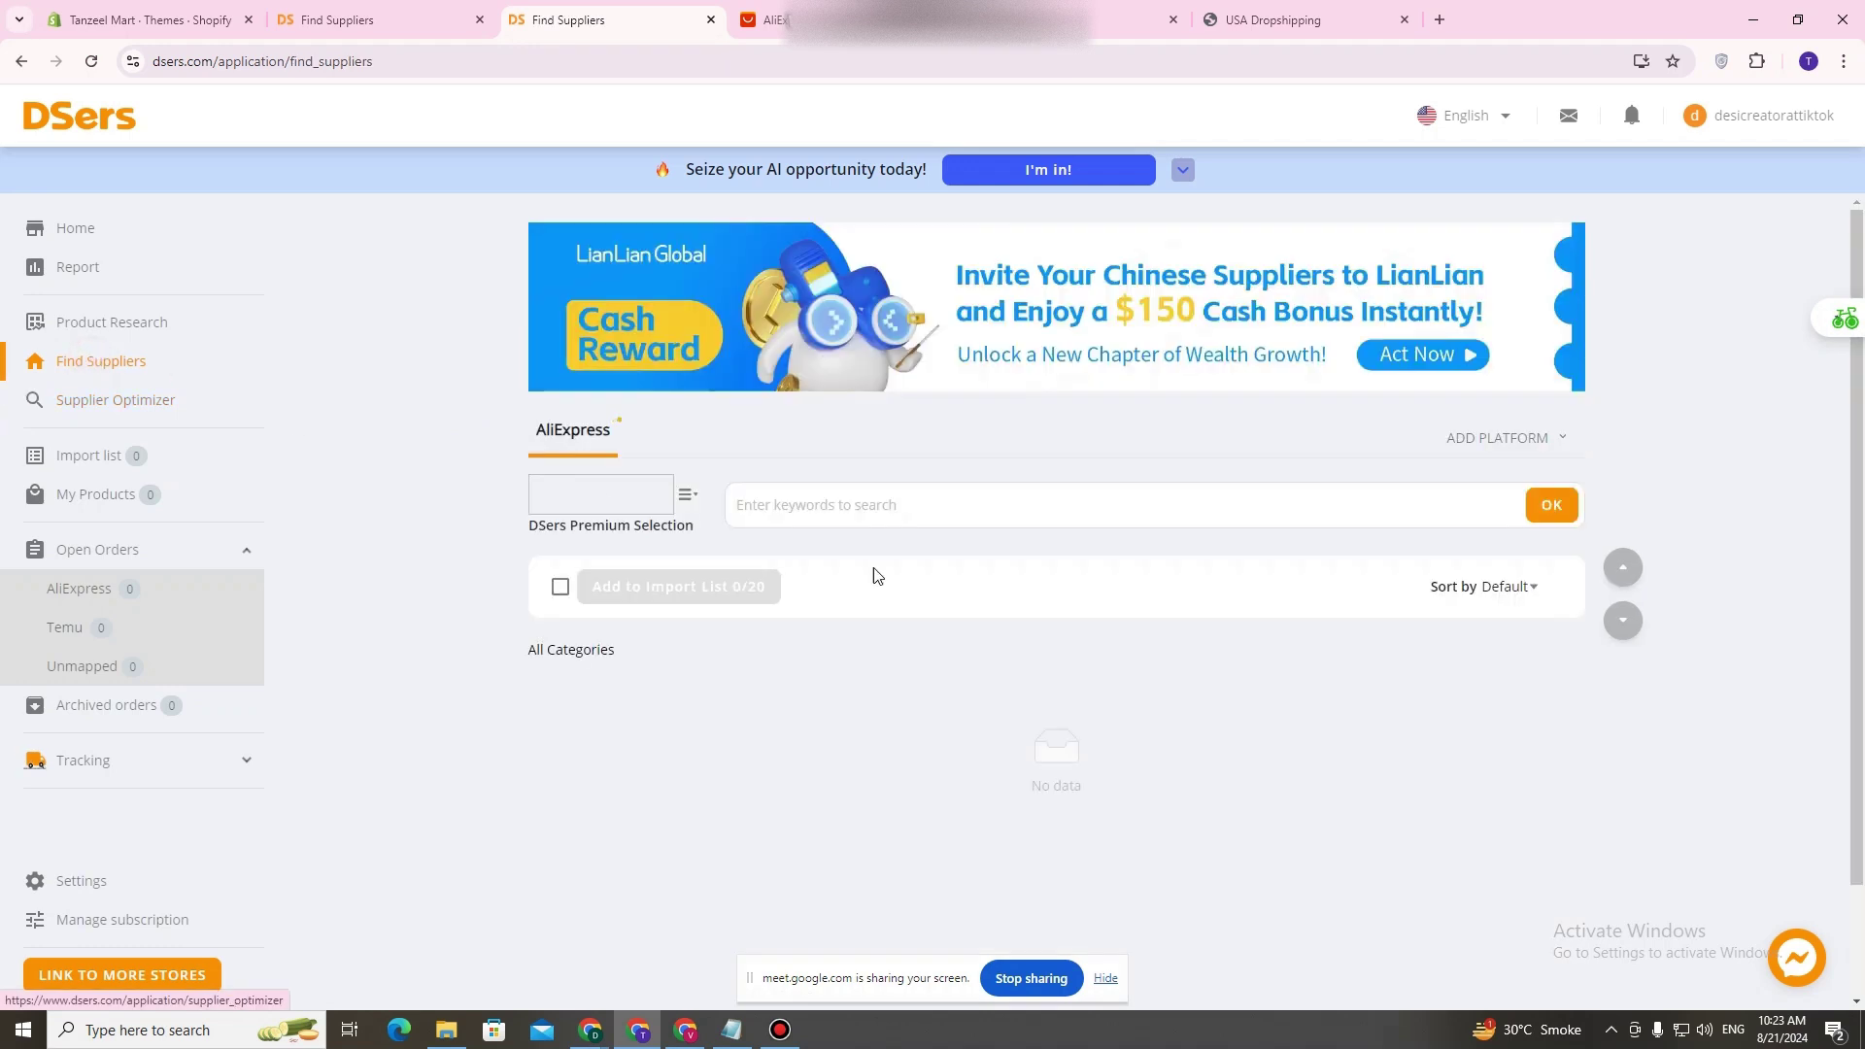
left_click(887, 505)
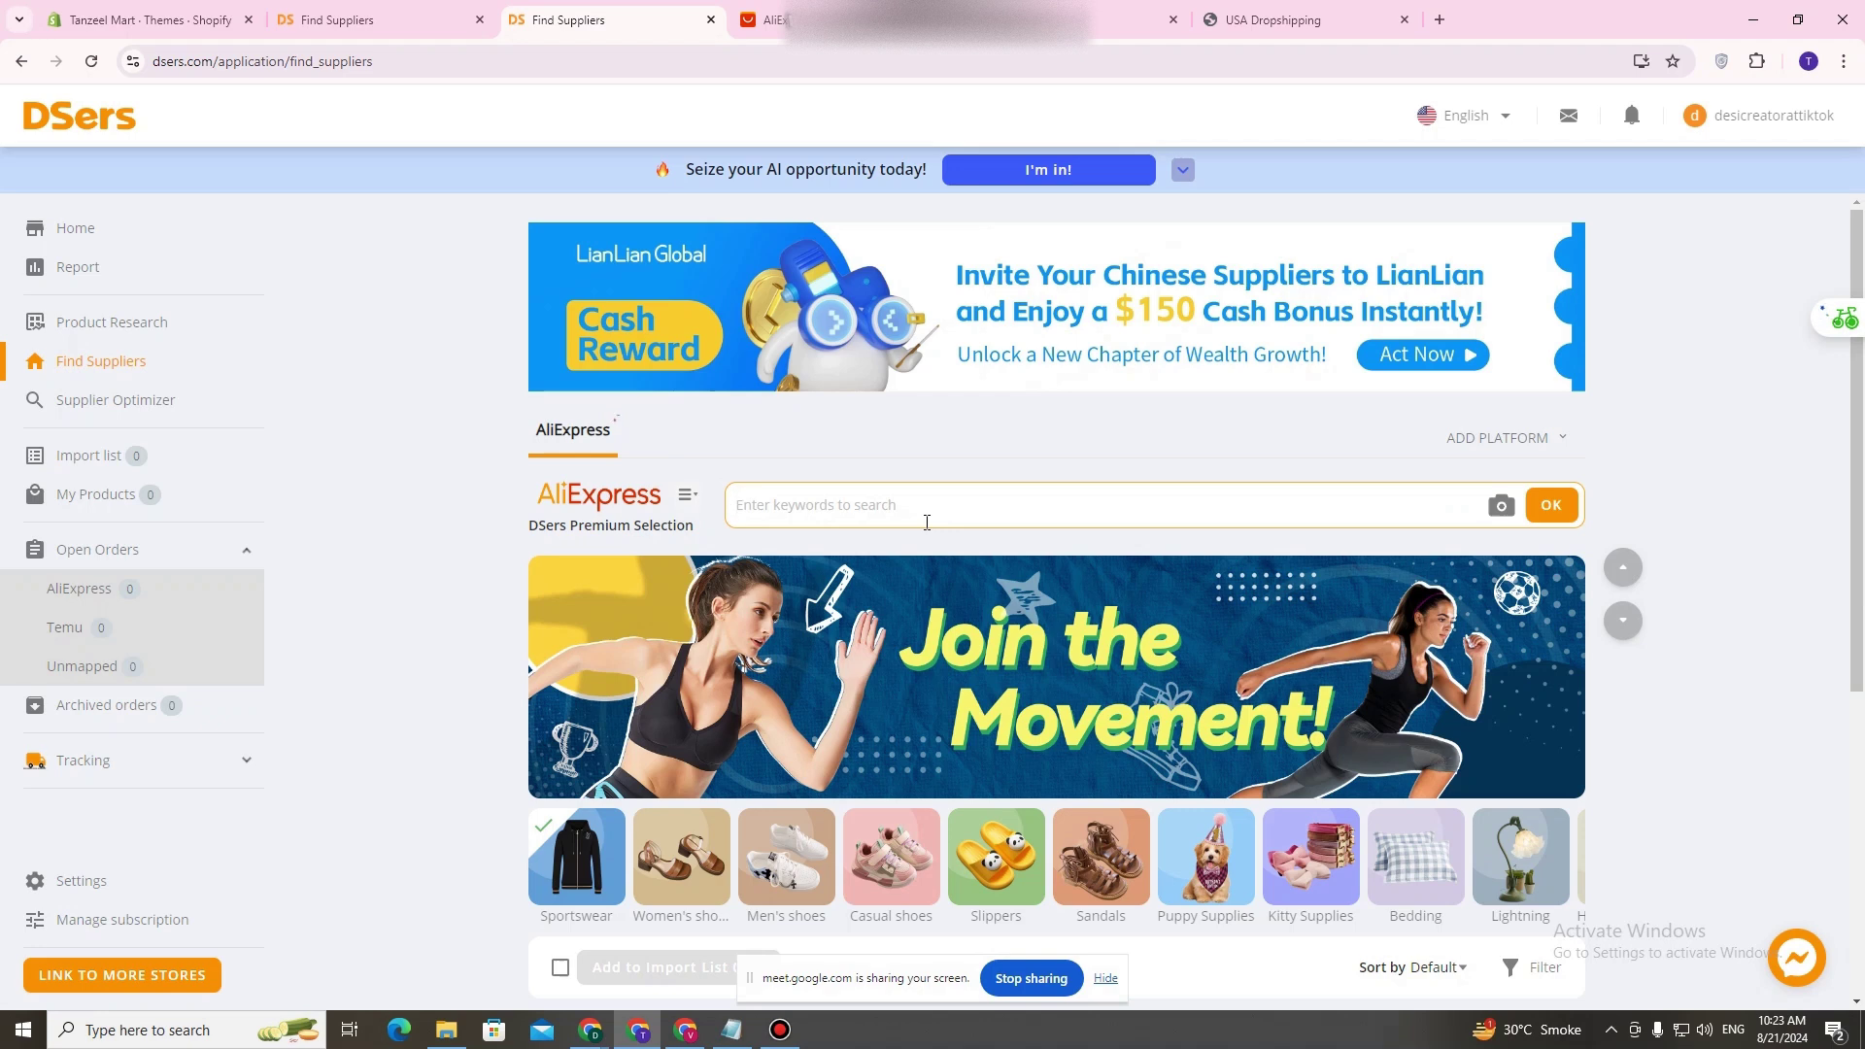
left_click(981, 502)
type("mat litter cat")
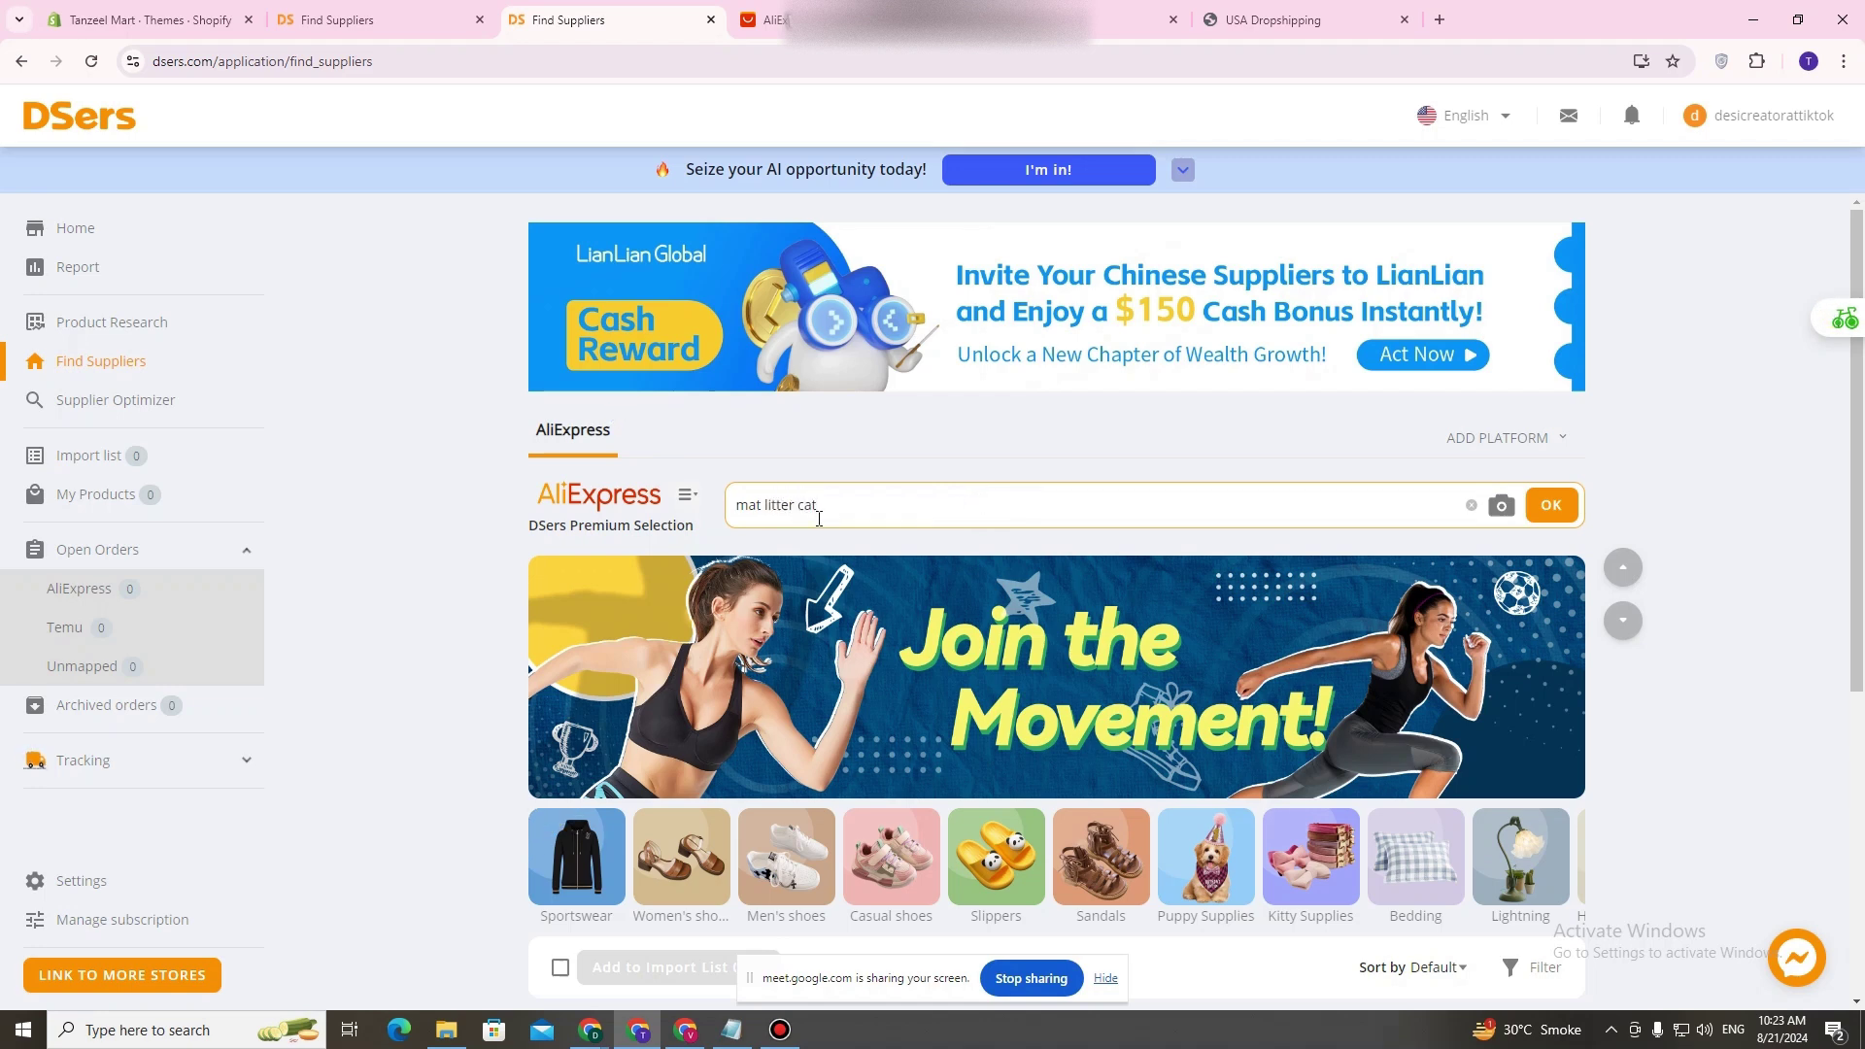
Step: Browse the cat litter mat results and request alternative suppliers for the second mat
scroll(819, 519, "down", 1)
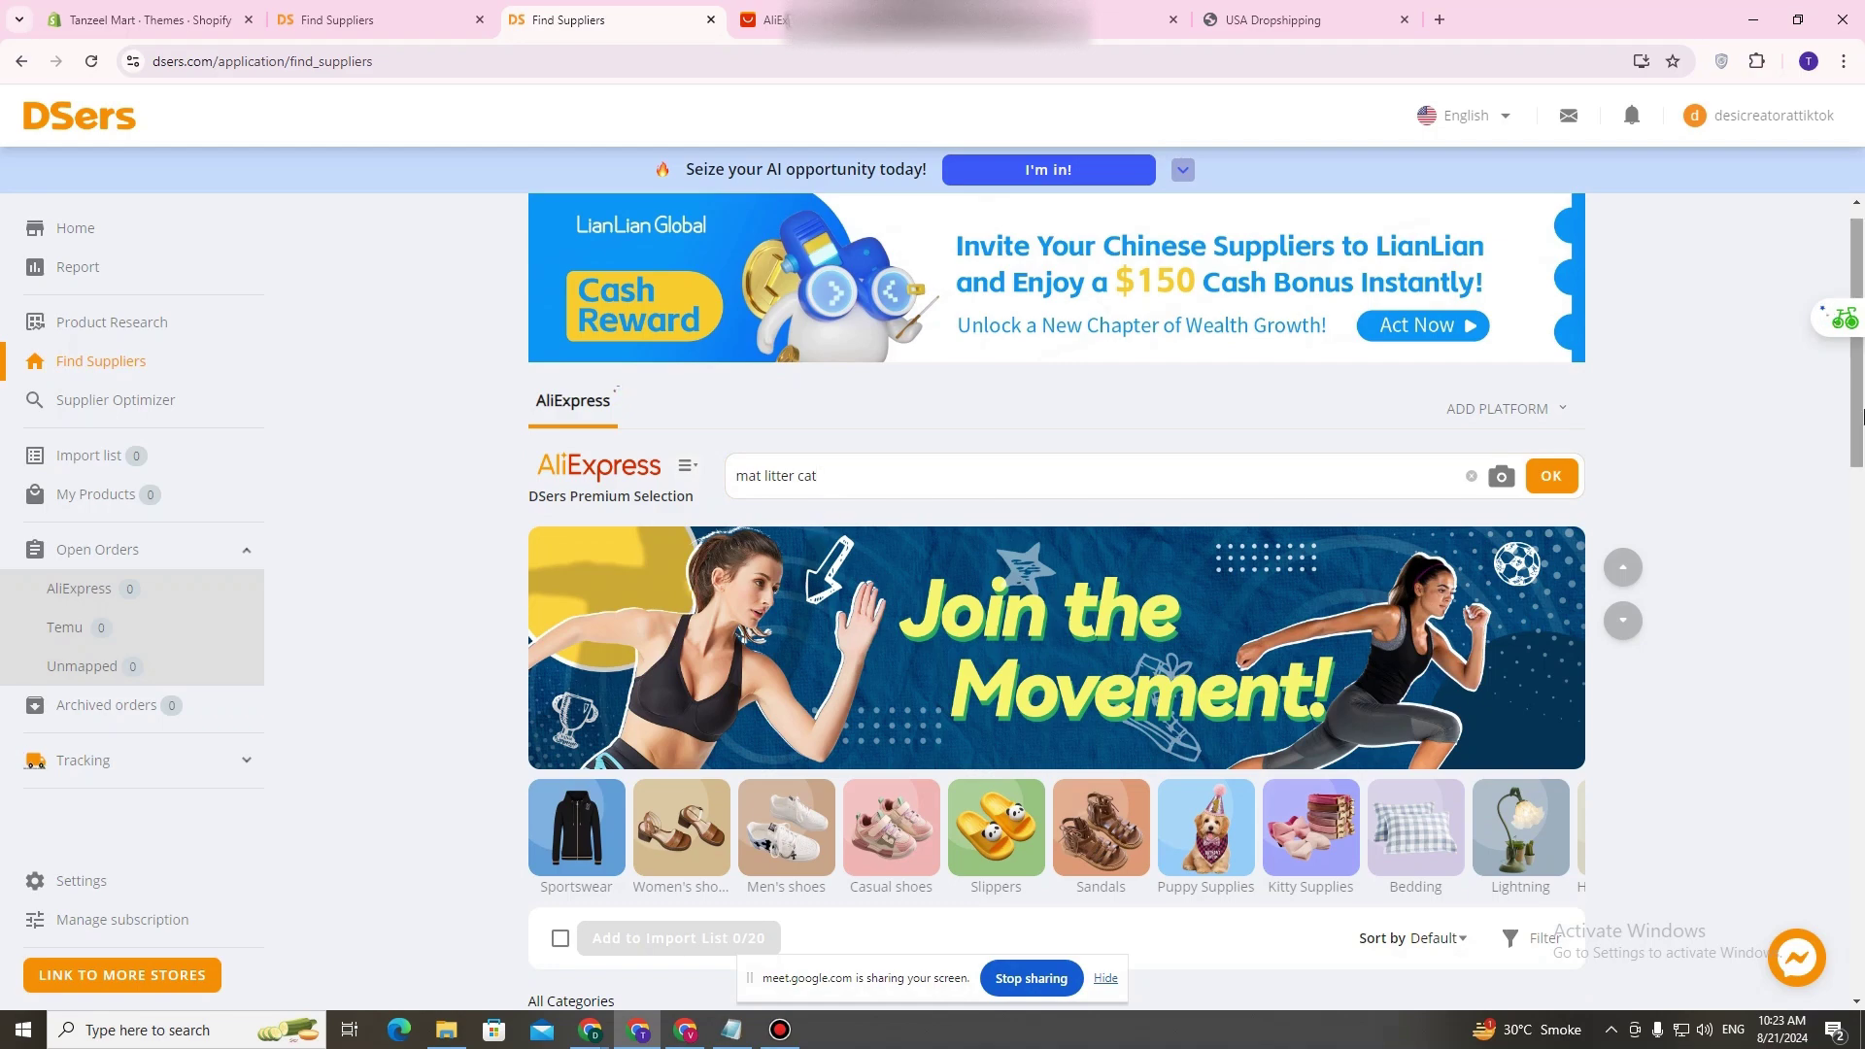
scroll(1475, 510, "down", 10)
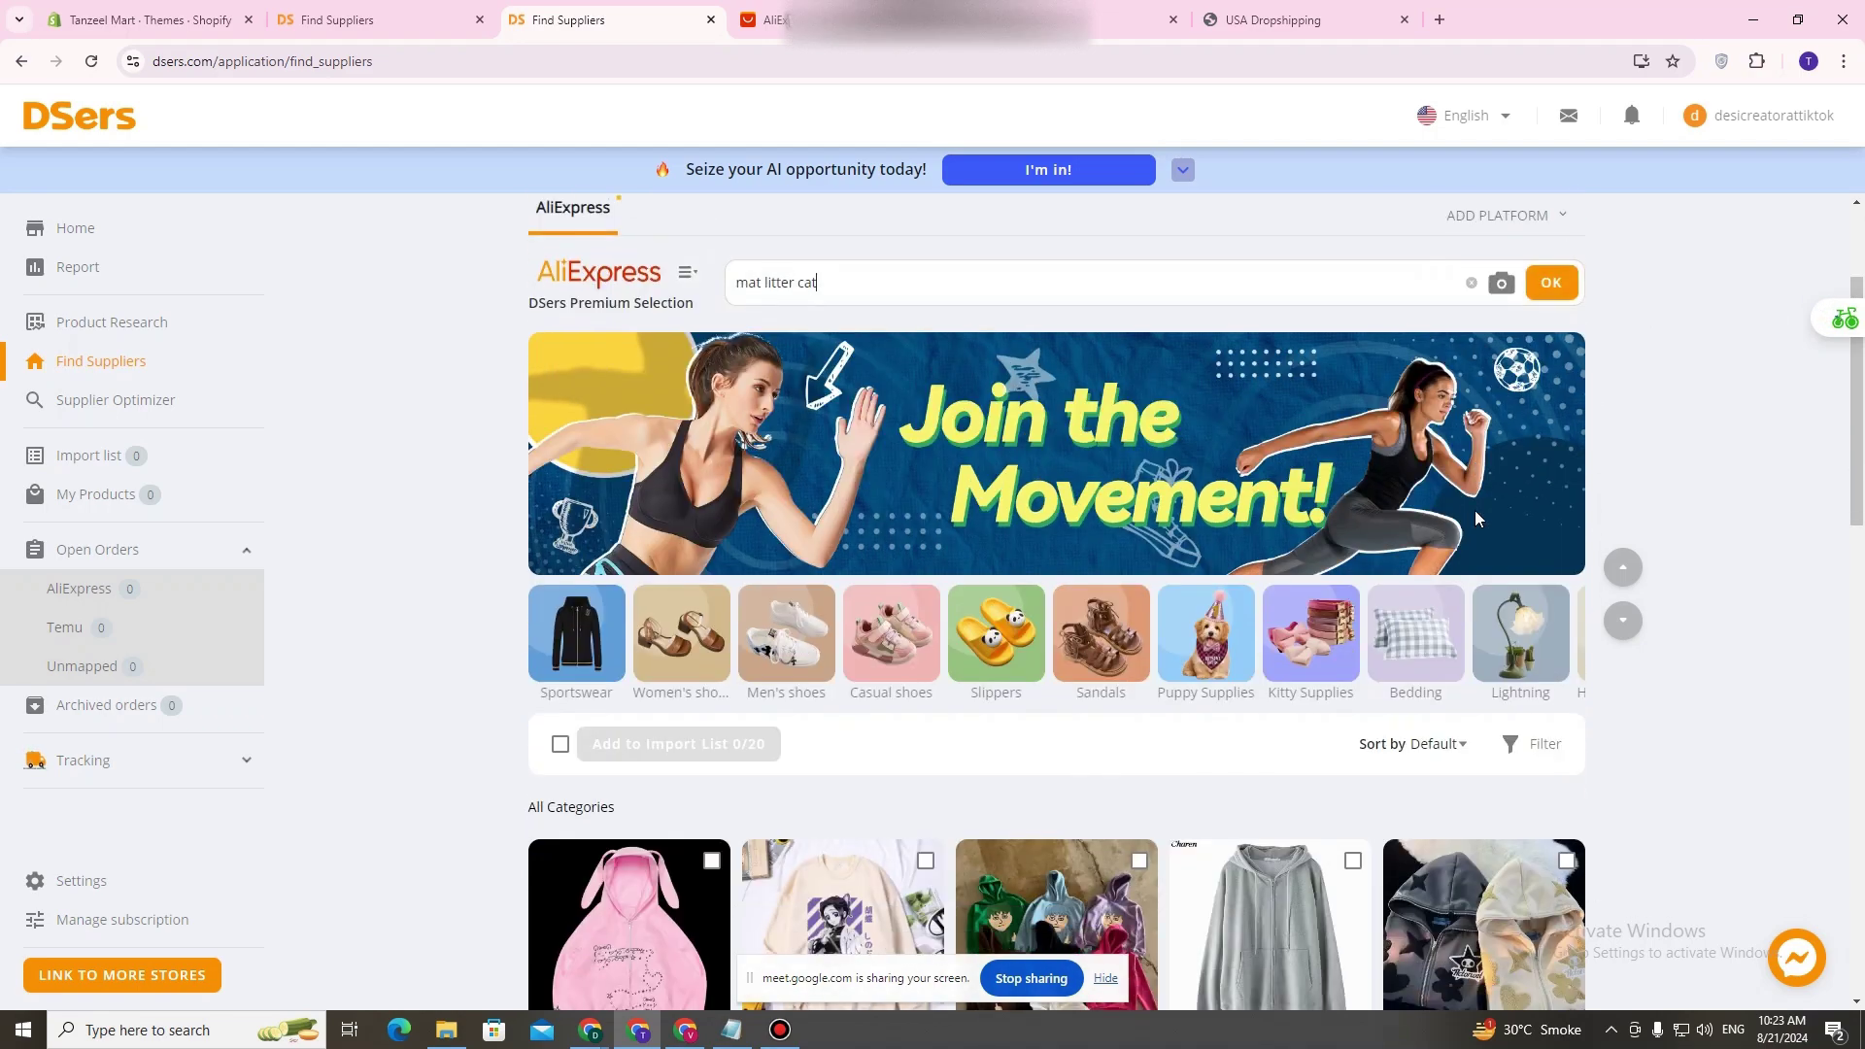
scroll(1474, 520, "up", 10)
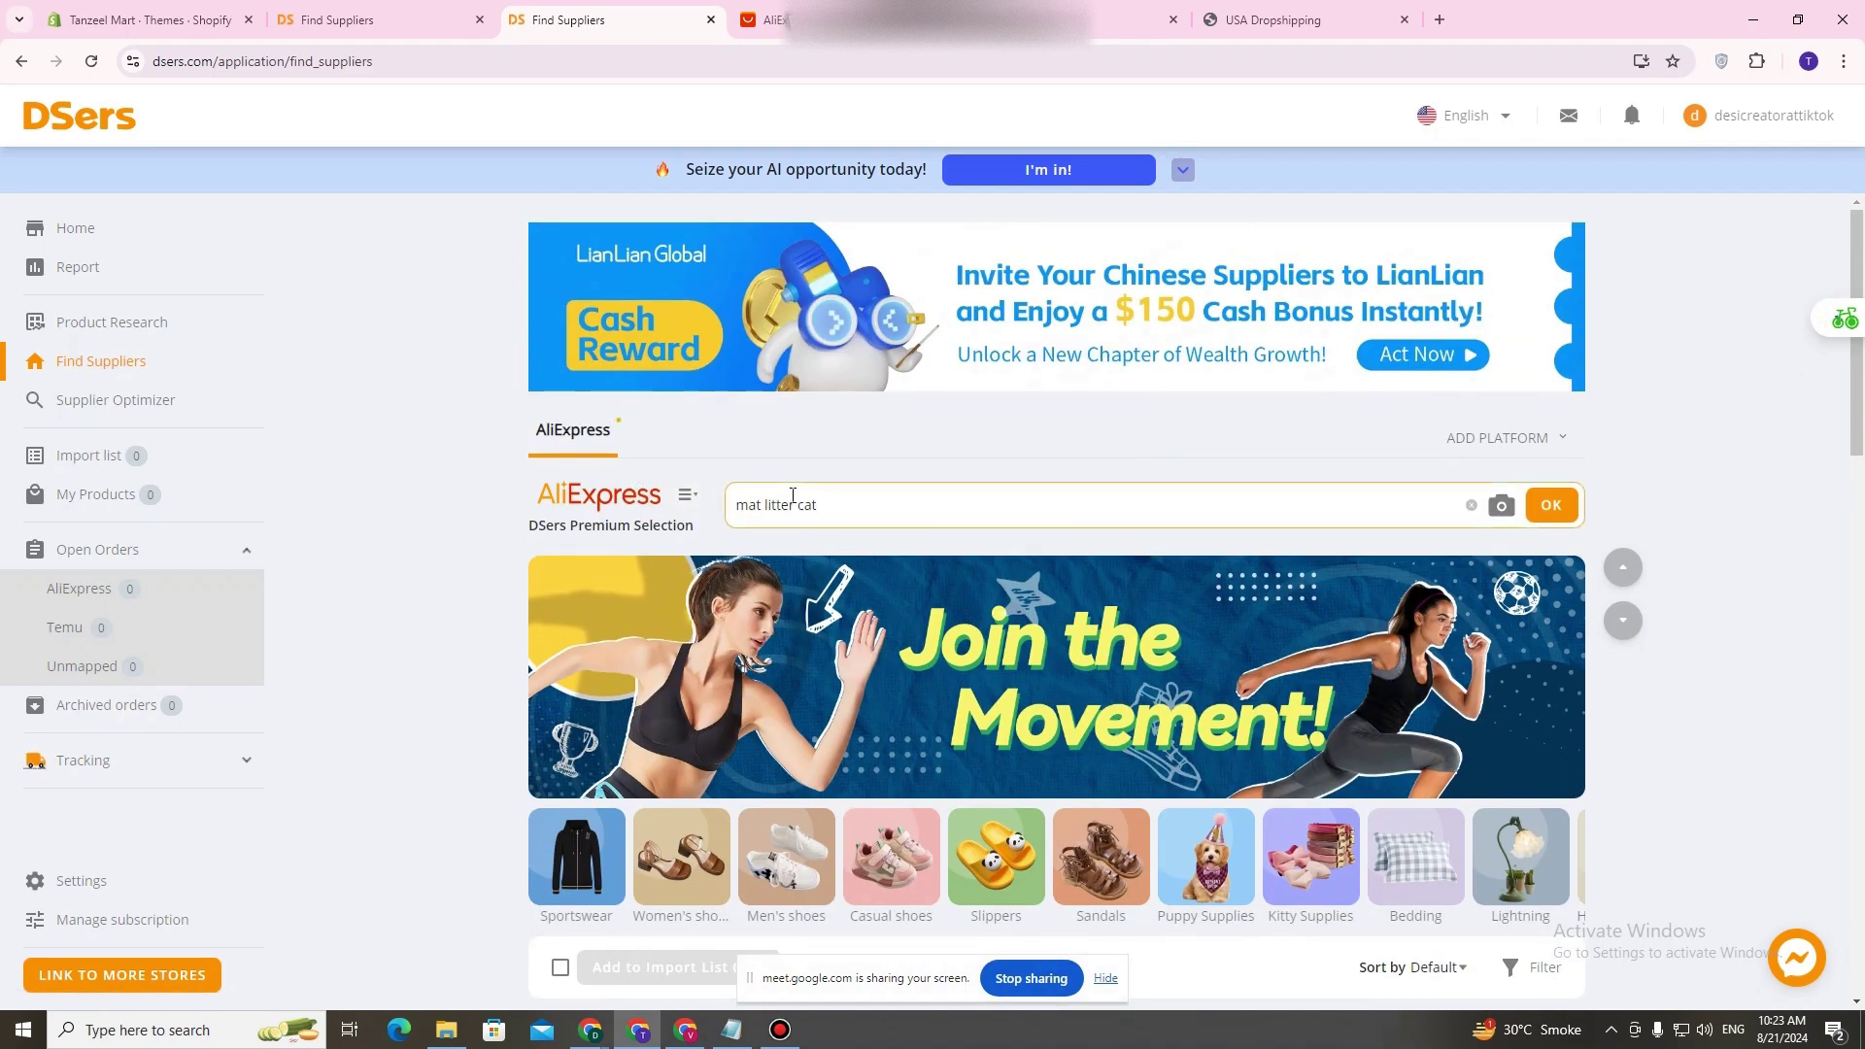
scroll(1430, 683, "down", 5)
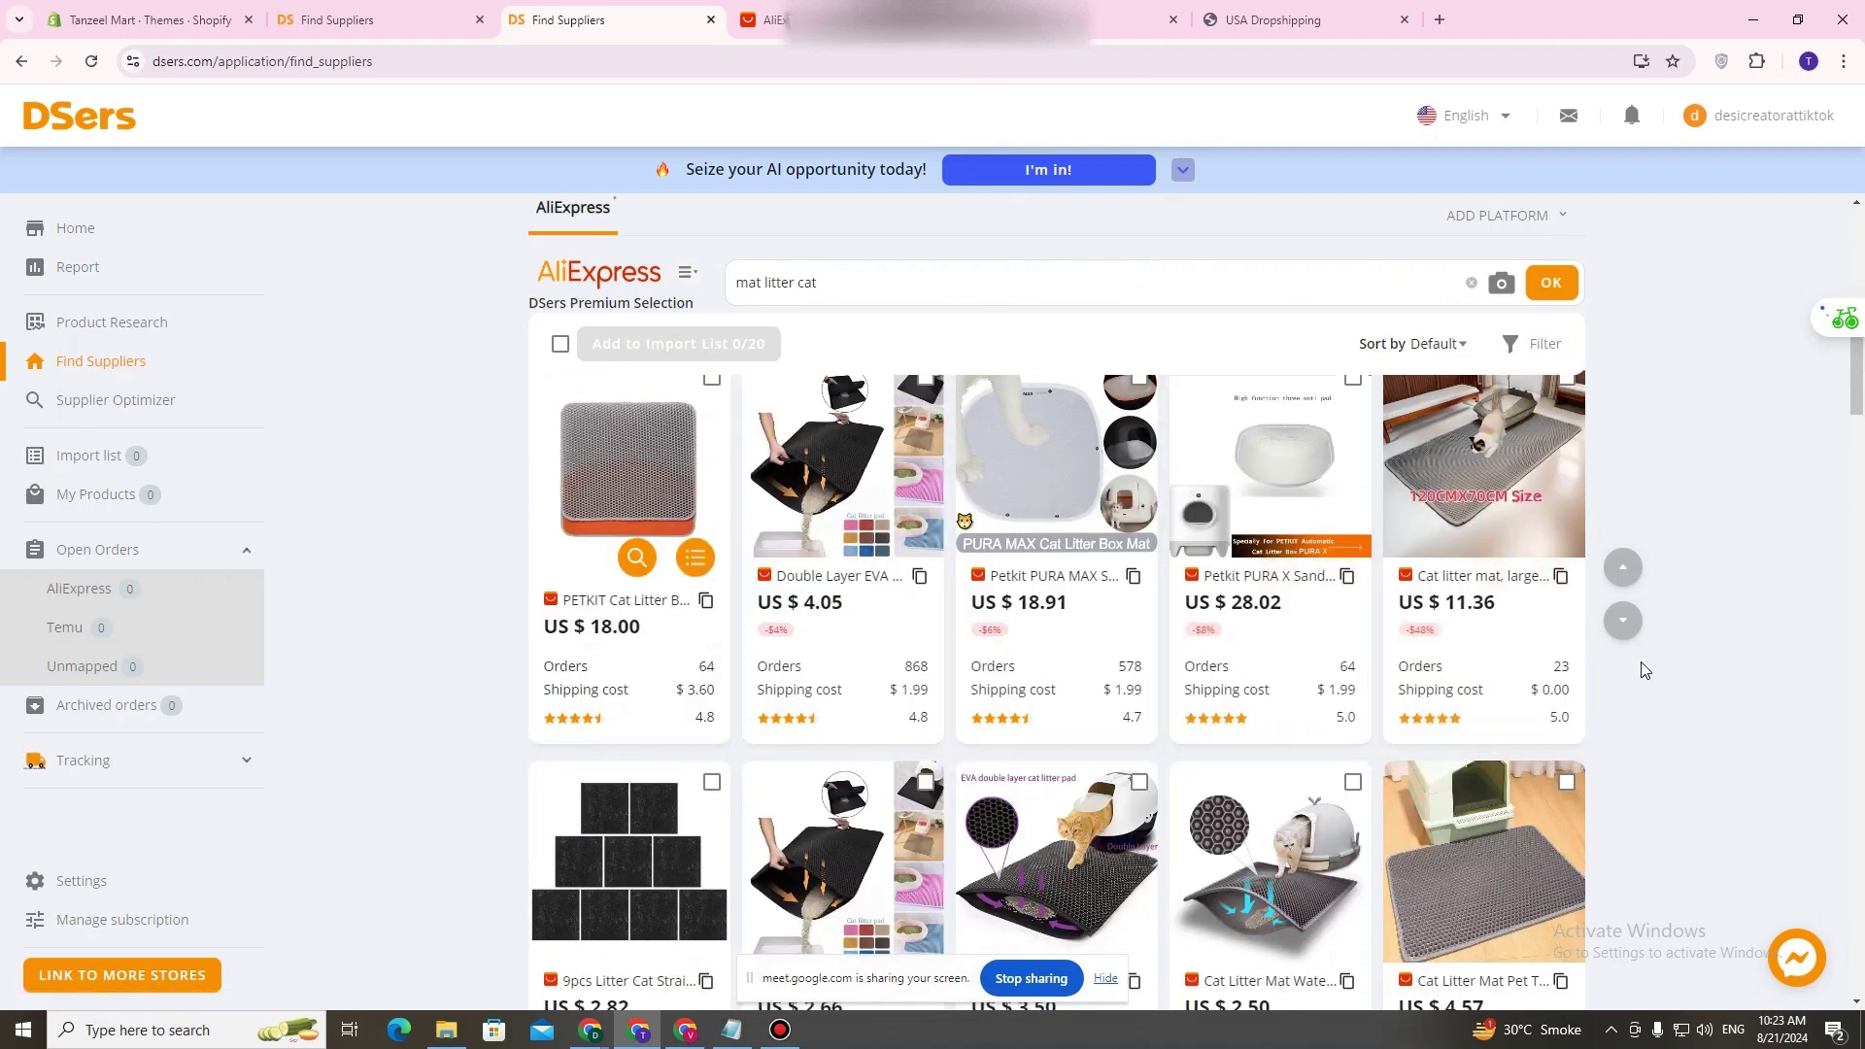
scroll(1660, 666, "up", 2)
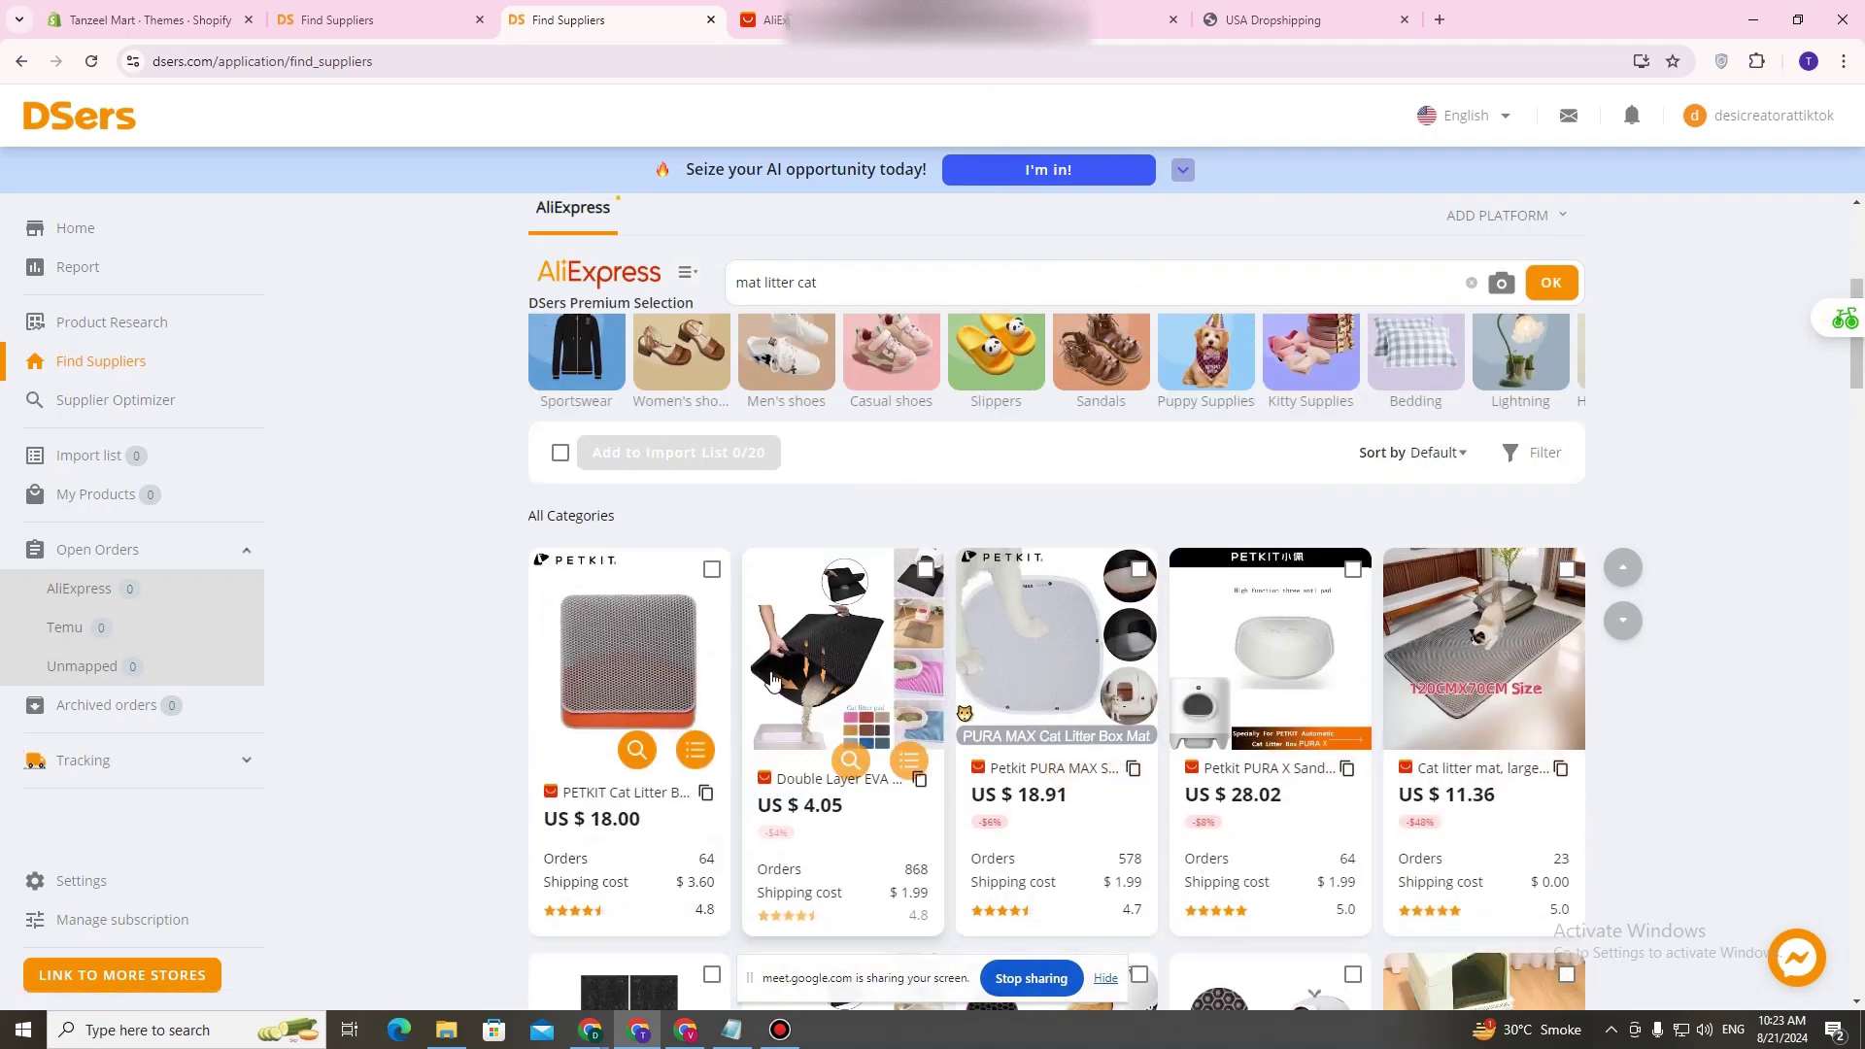
mouse_move(1856, 304)
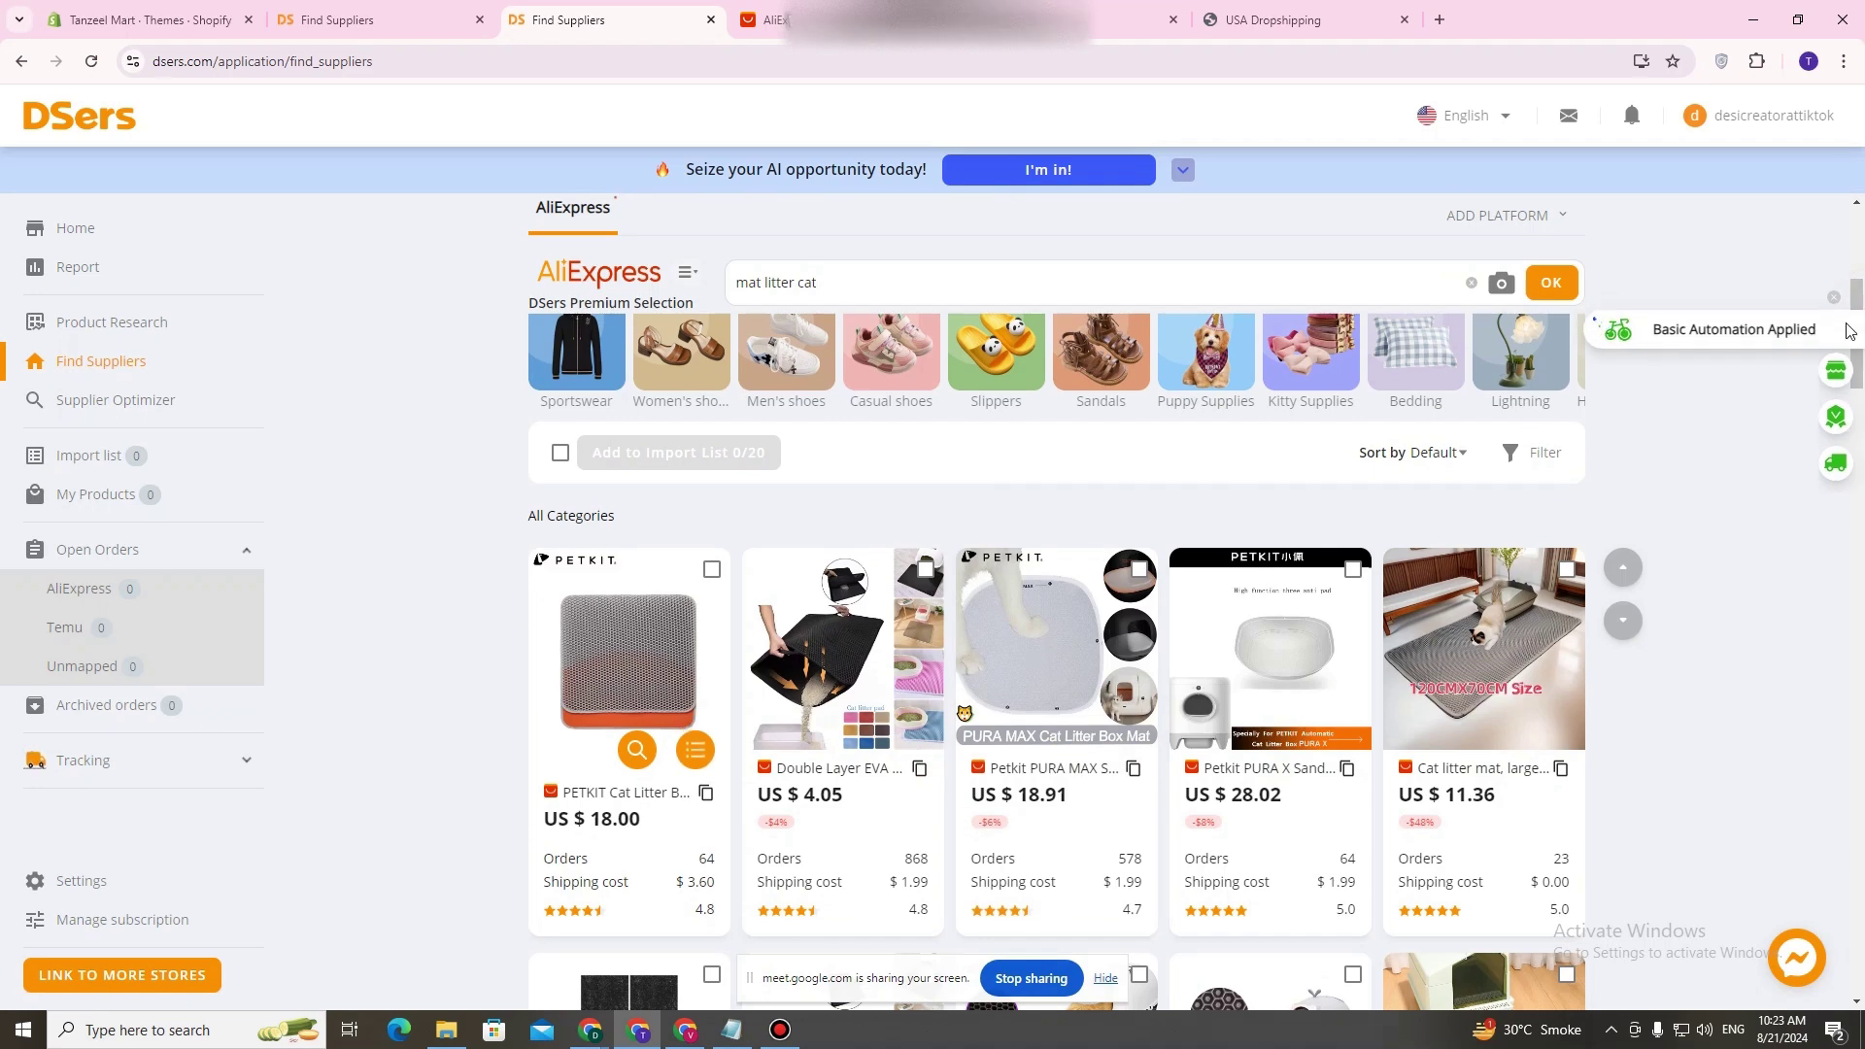
left_click_drag(1851, 330, 1809, 216)
mouse_move(1809, 216)
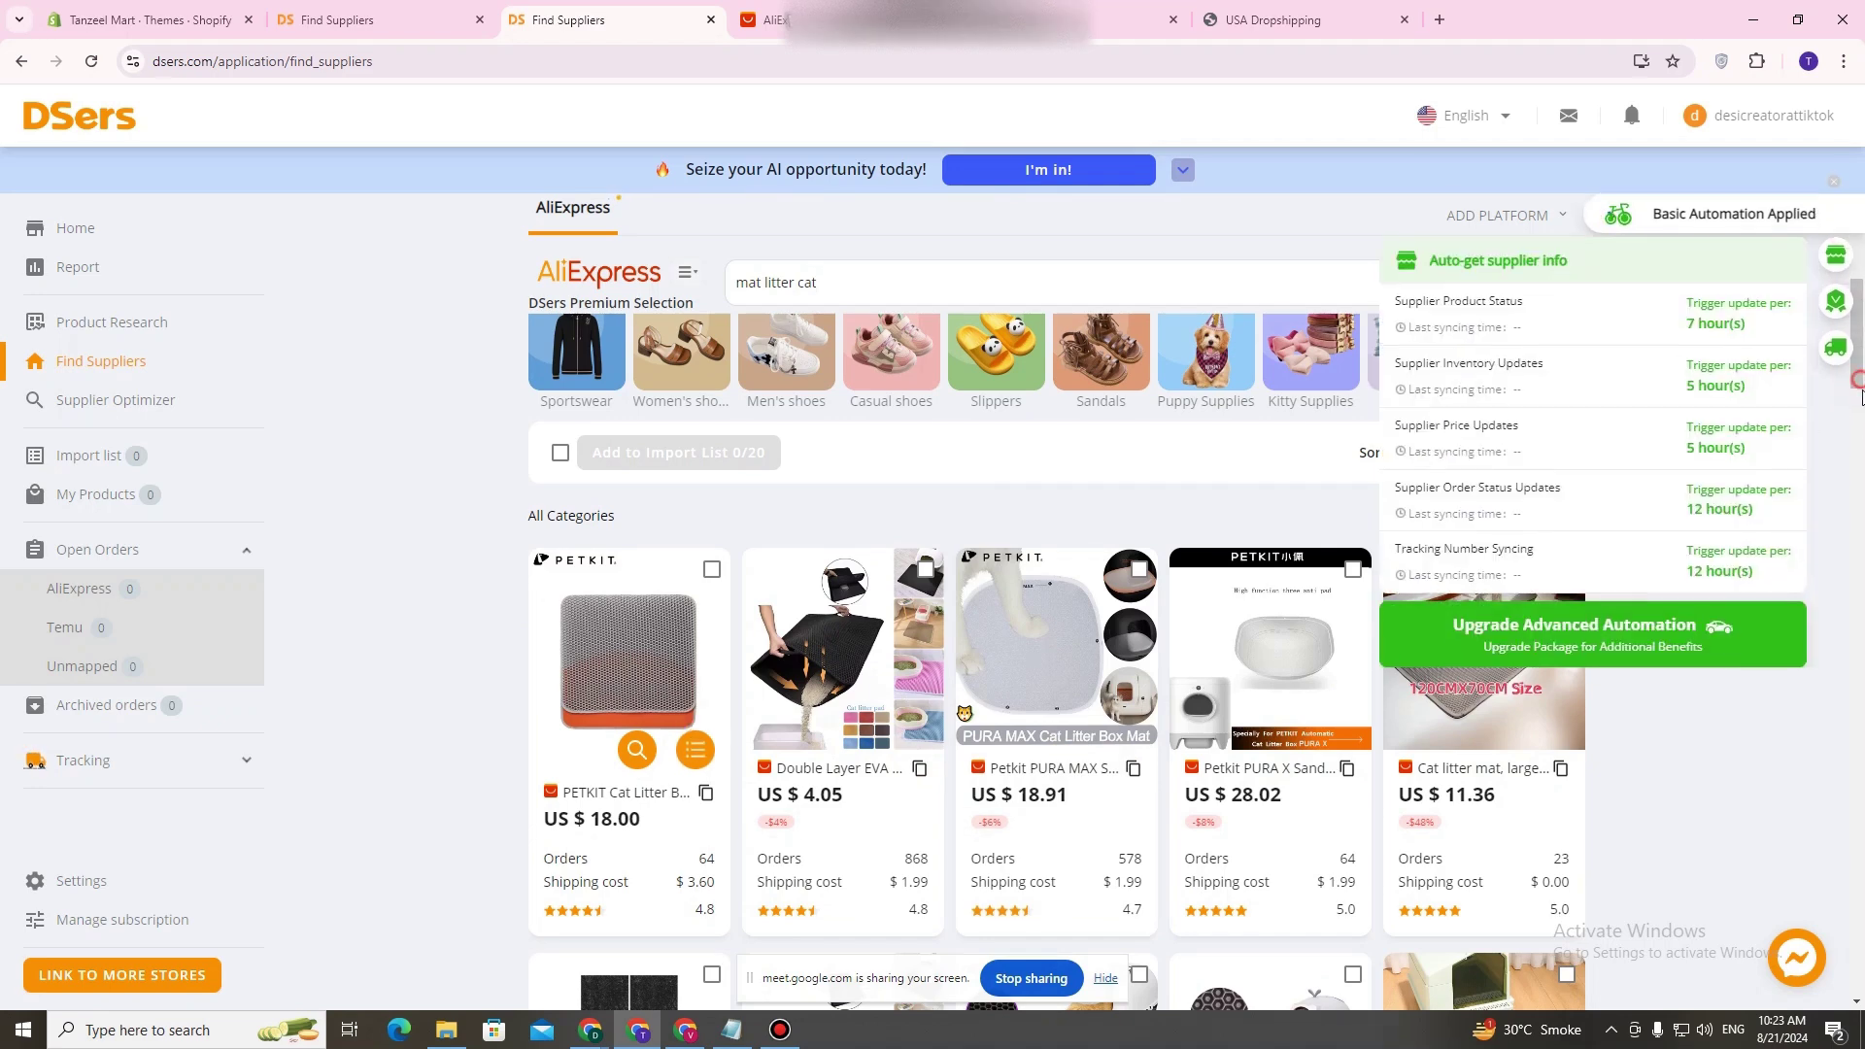
scroll(890, 700, "down", 4)
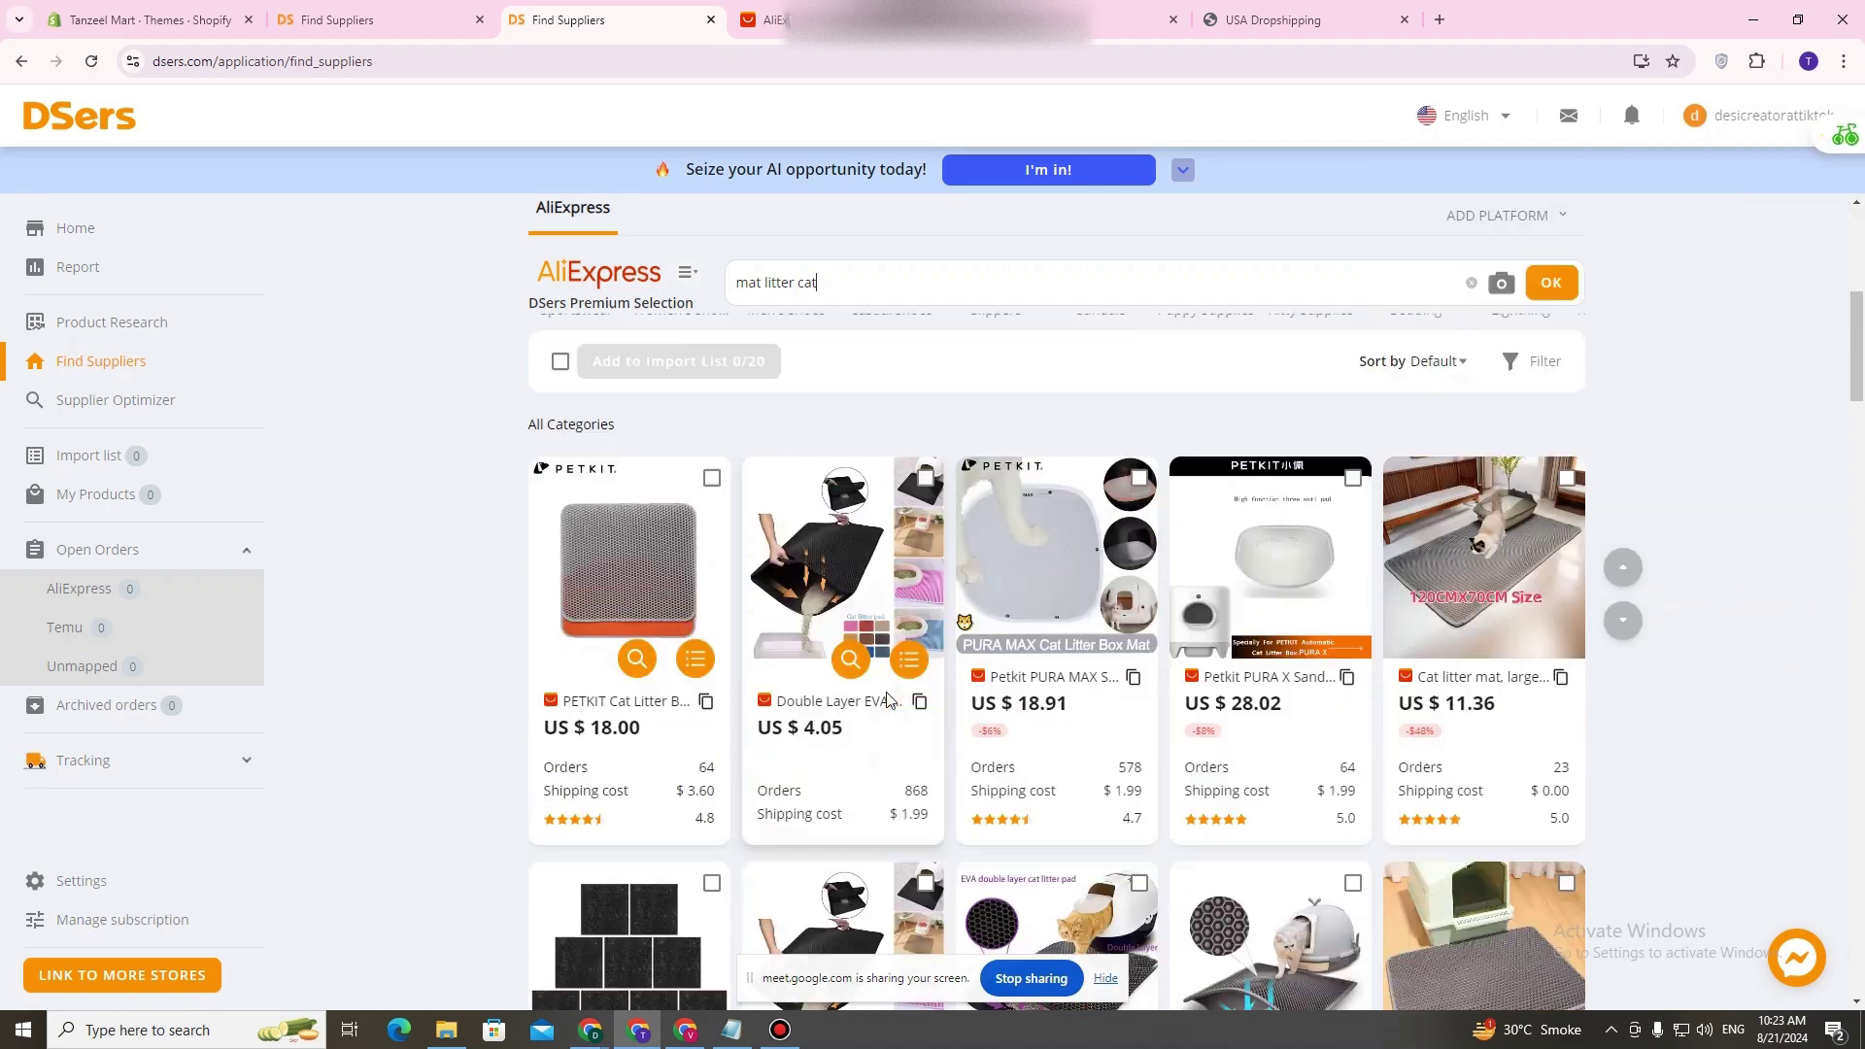
scroll(875, 679, "up", 4)
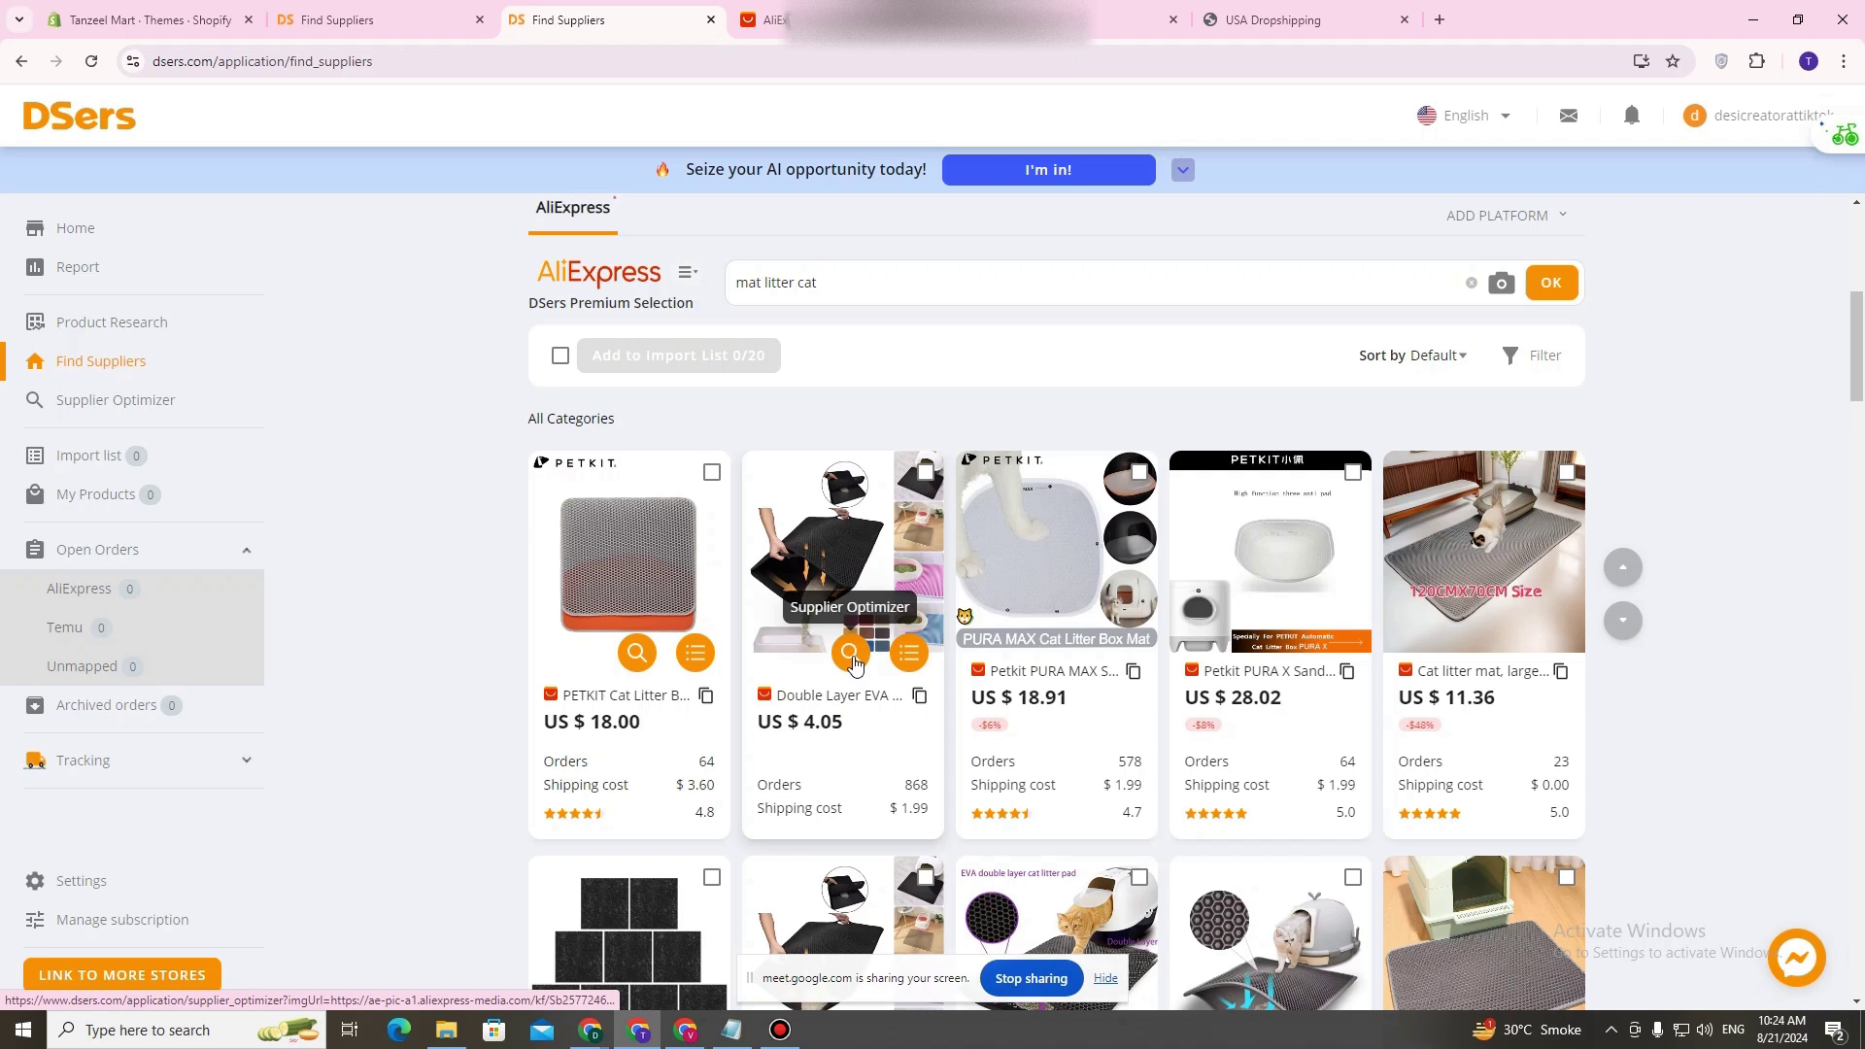
left_click(852, 661)
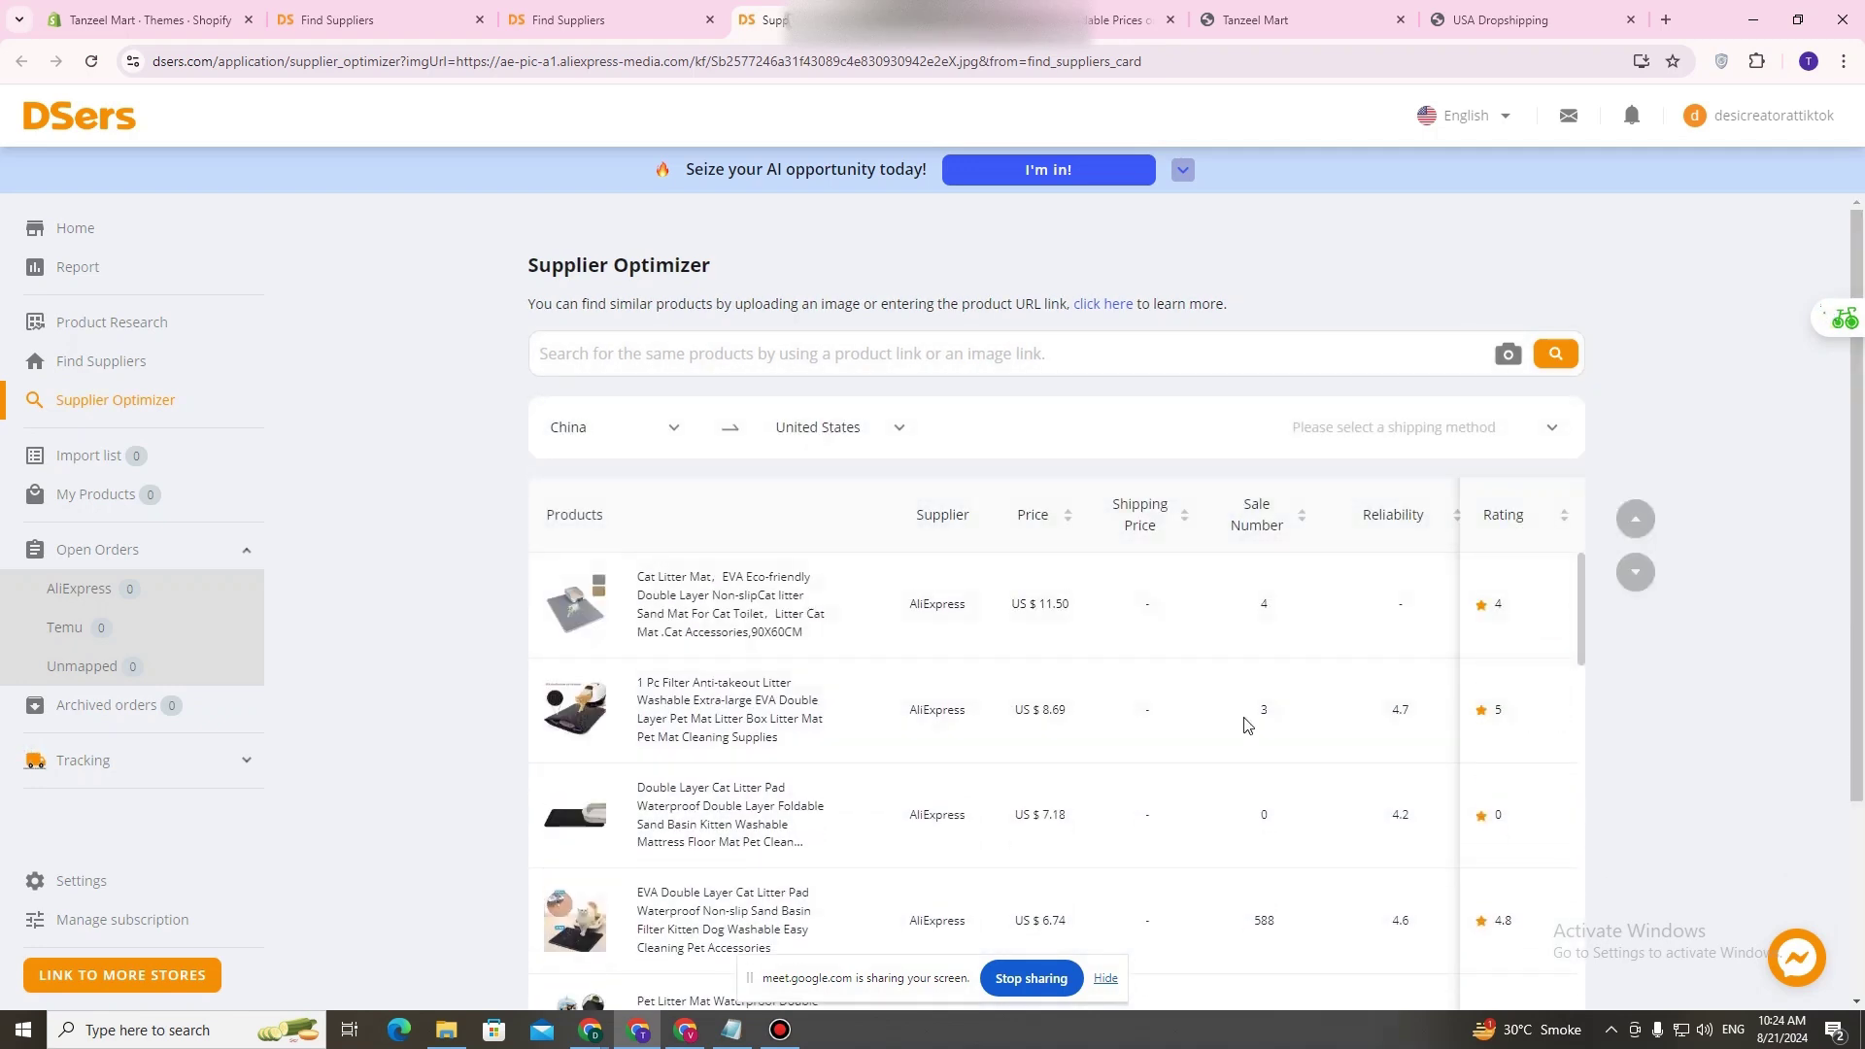
scroll(661, 651, "down", 10)
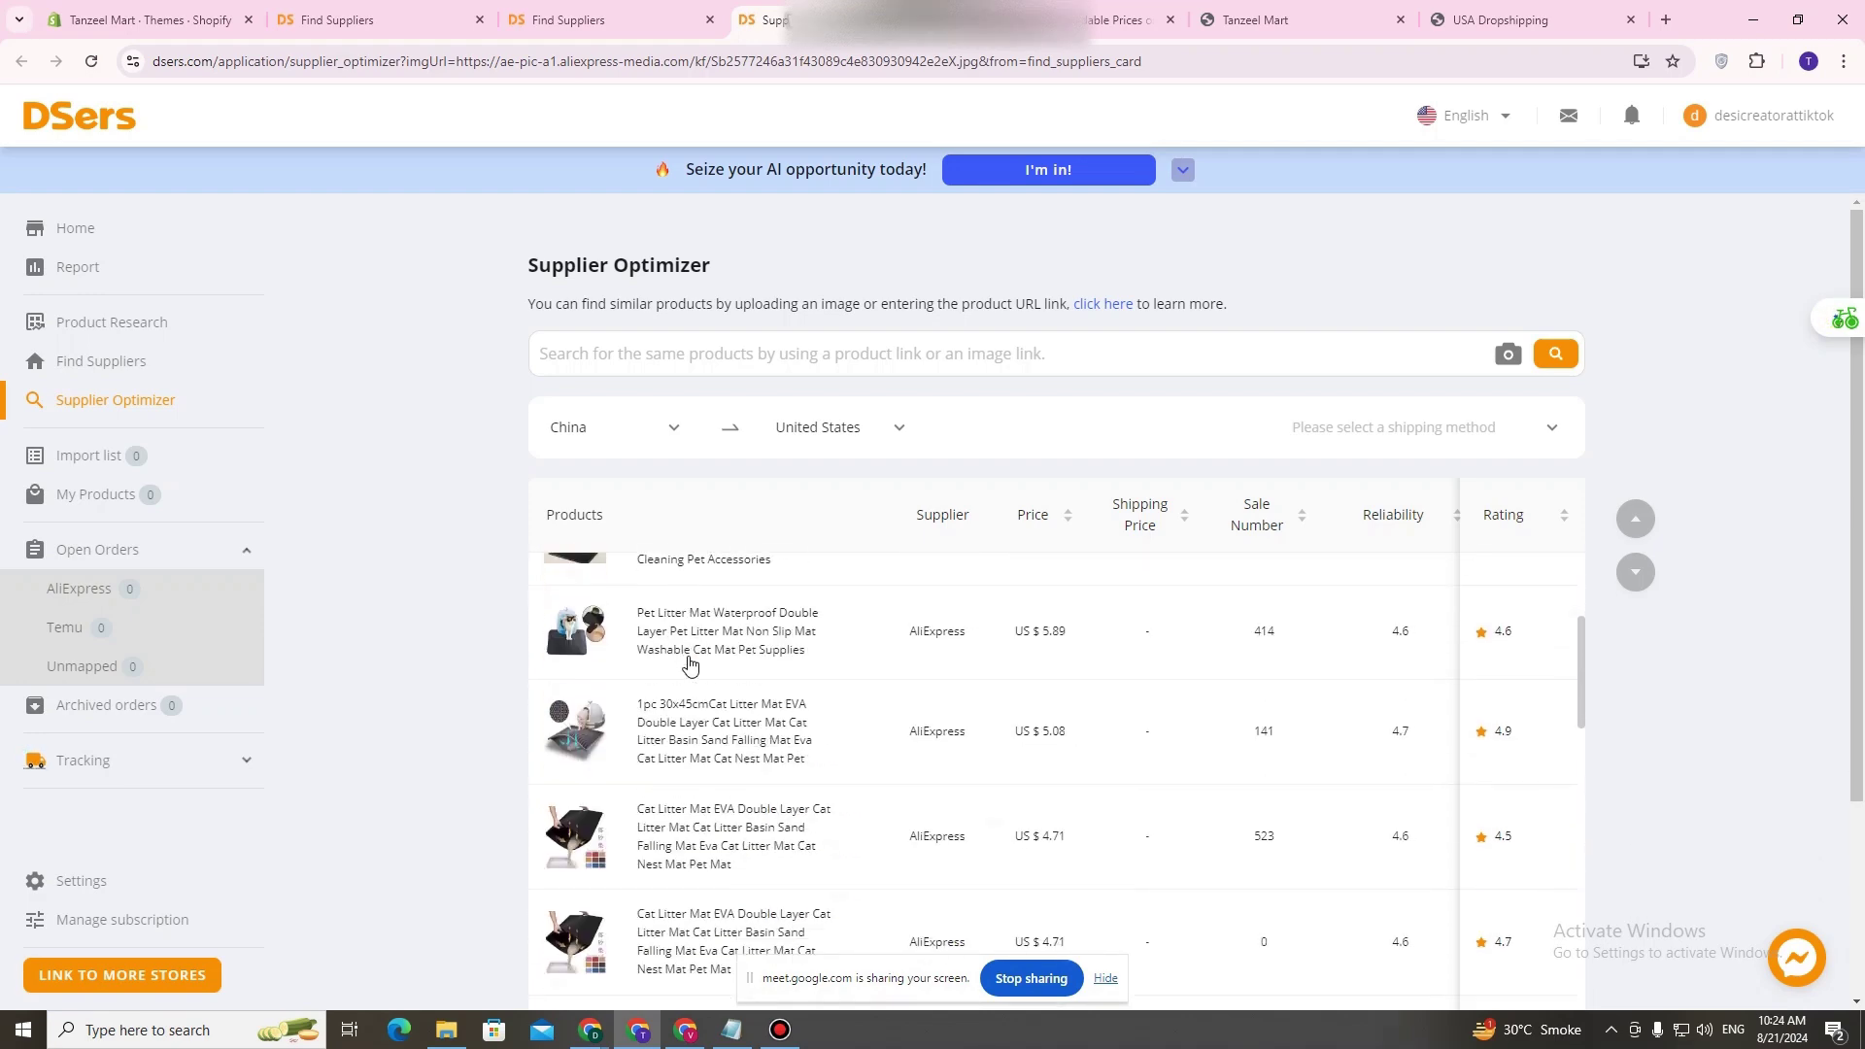
scroll(690, 664, "down", 10)
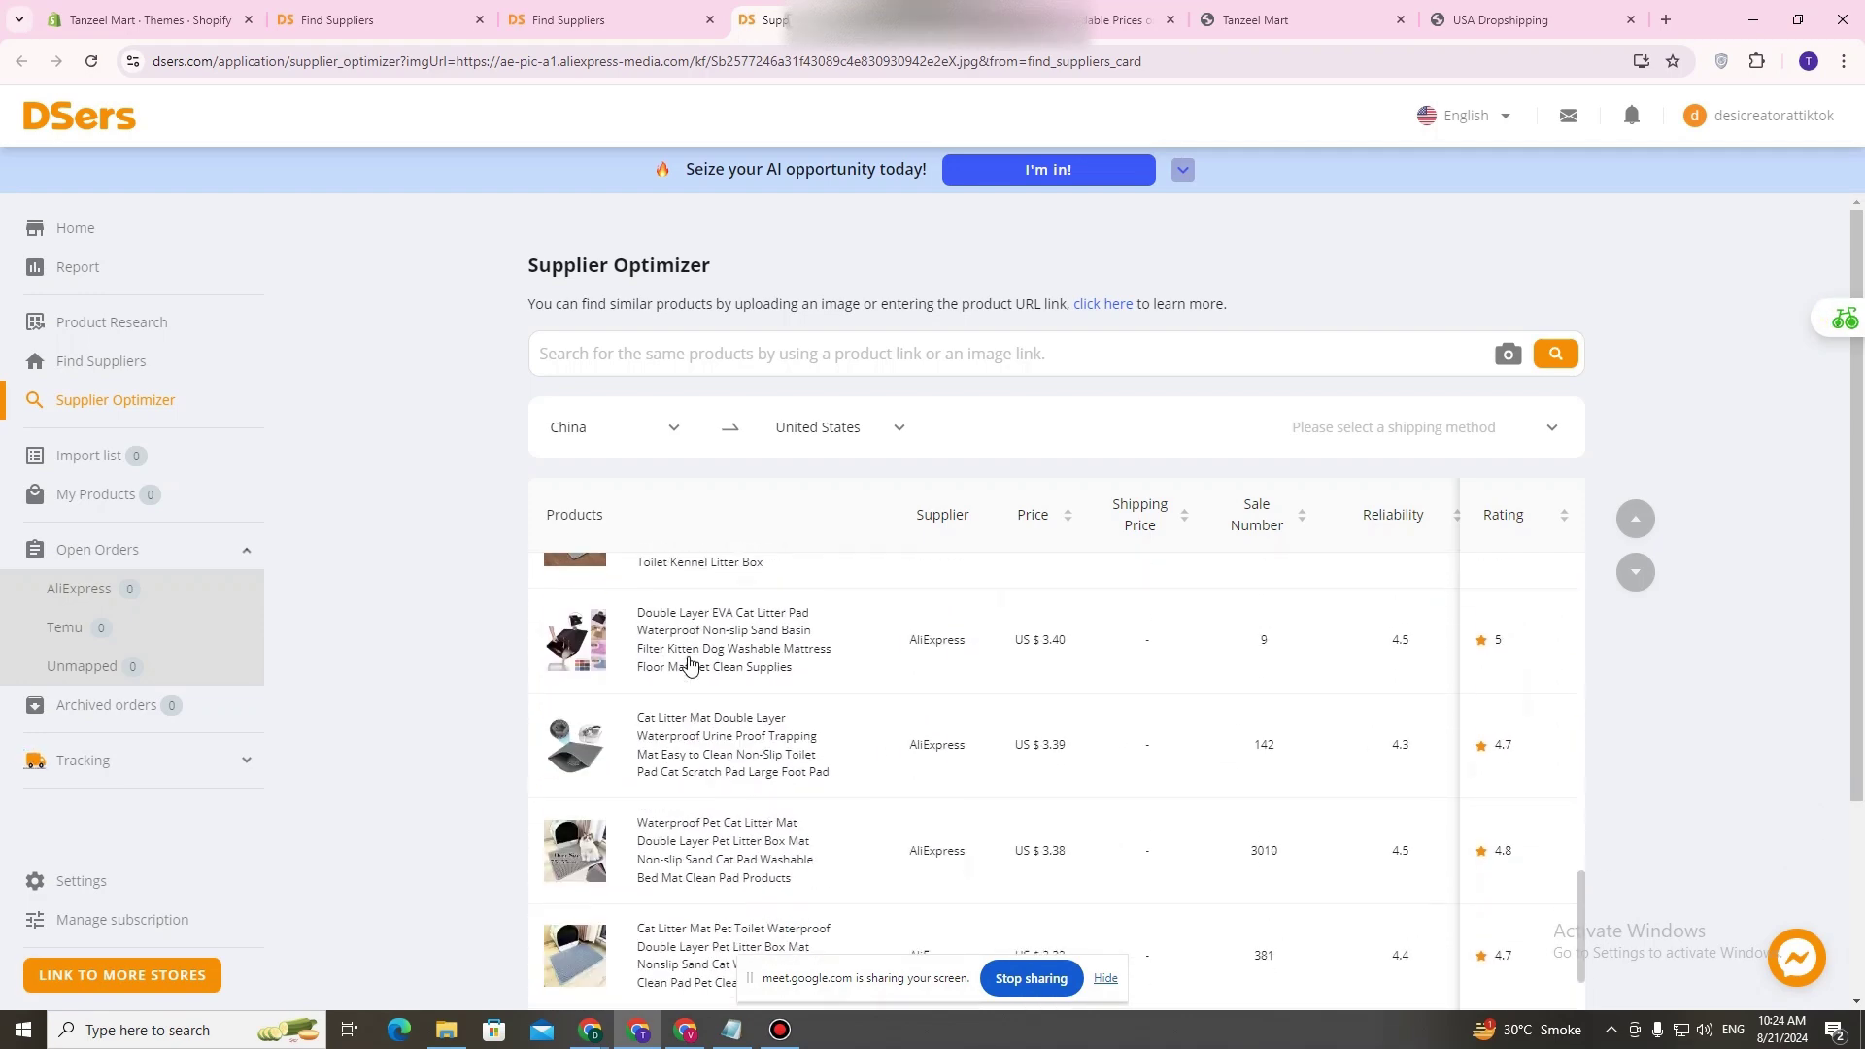
scroll(690, 664, "down", 1)
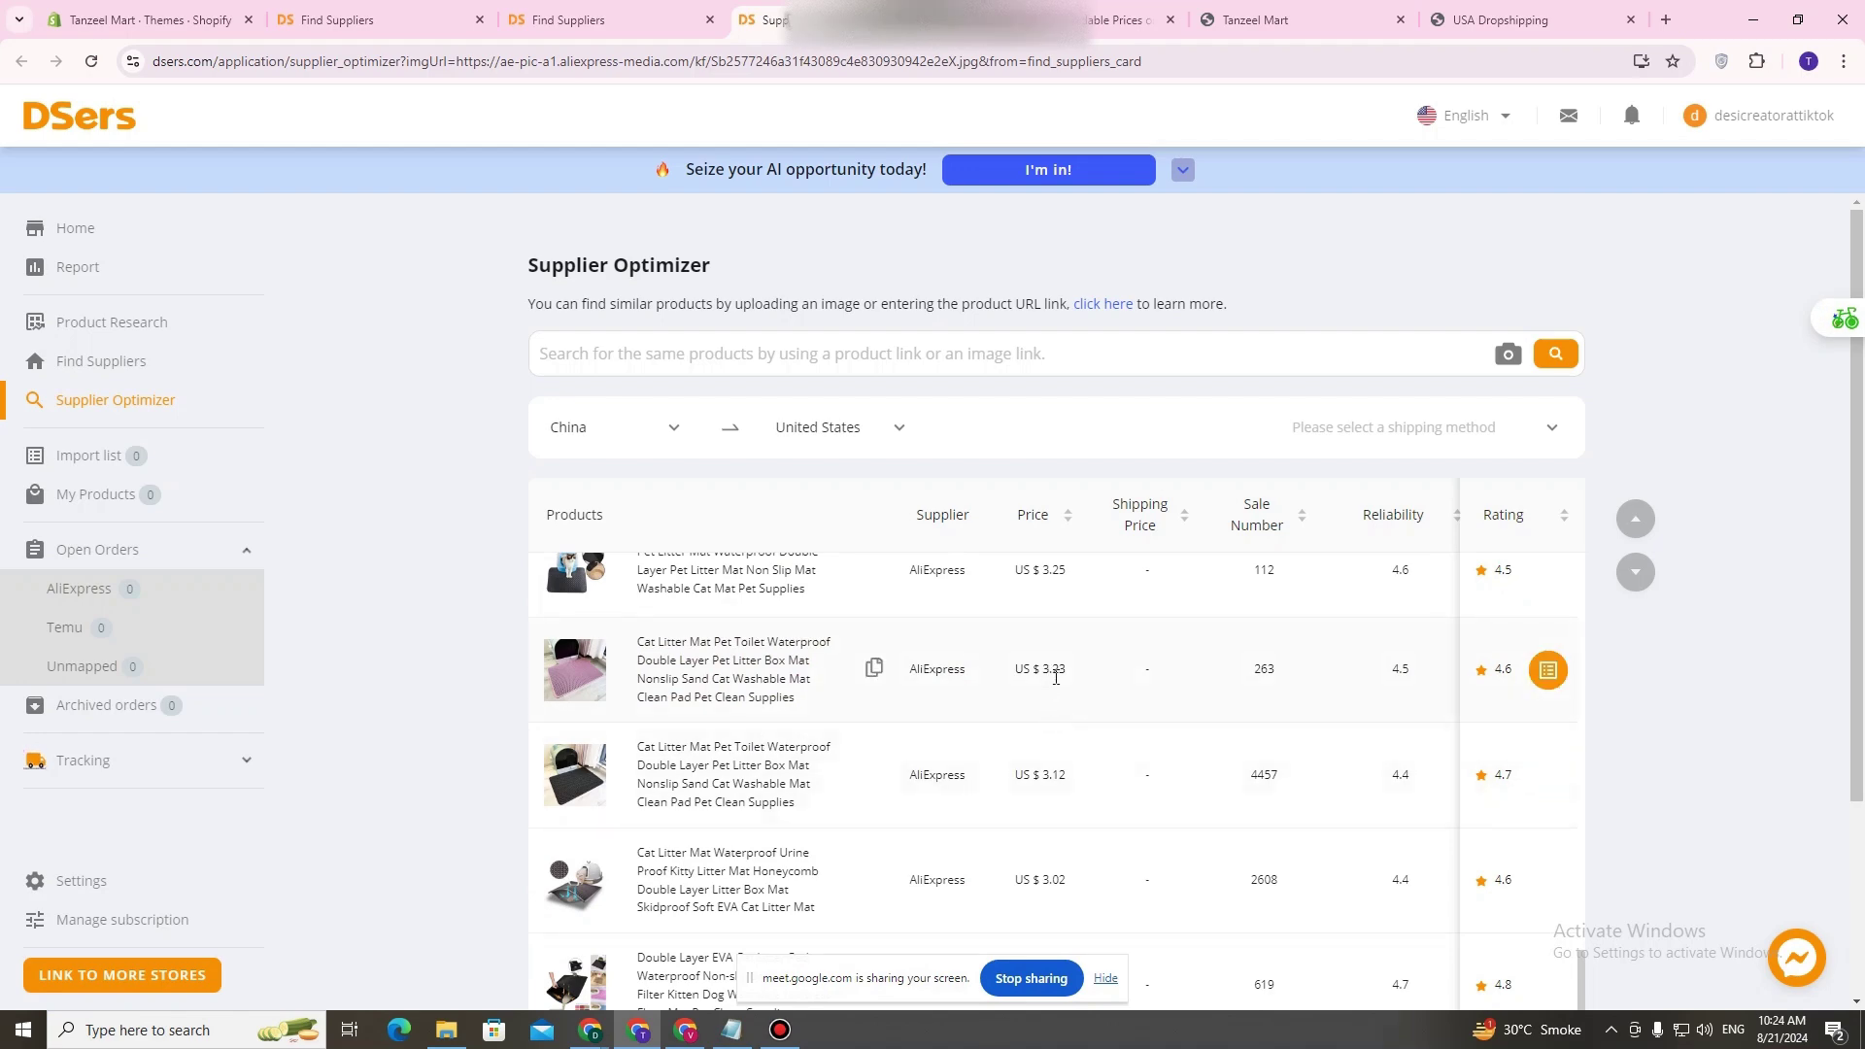
scroll(1058, 686, "up", 10)
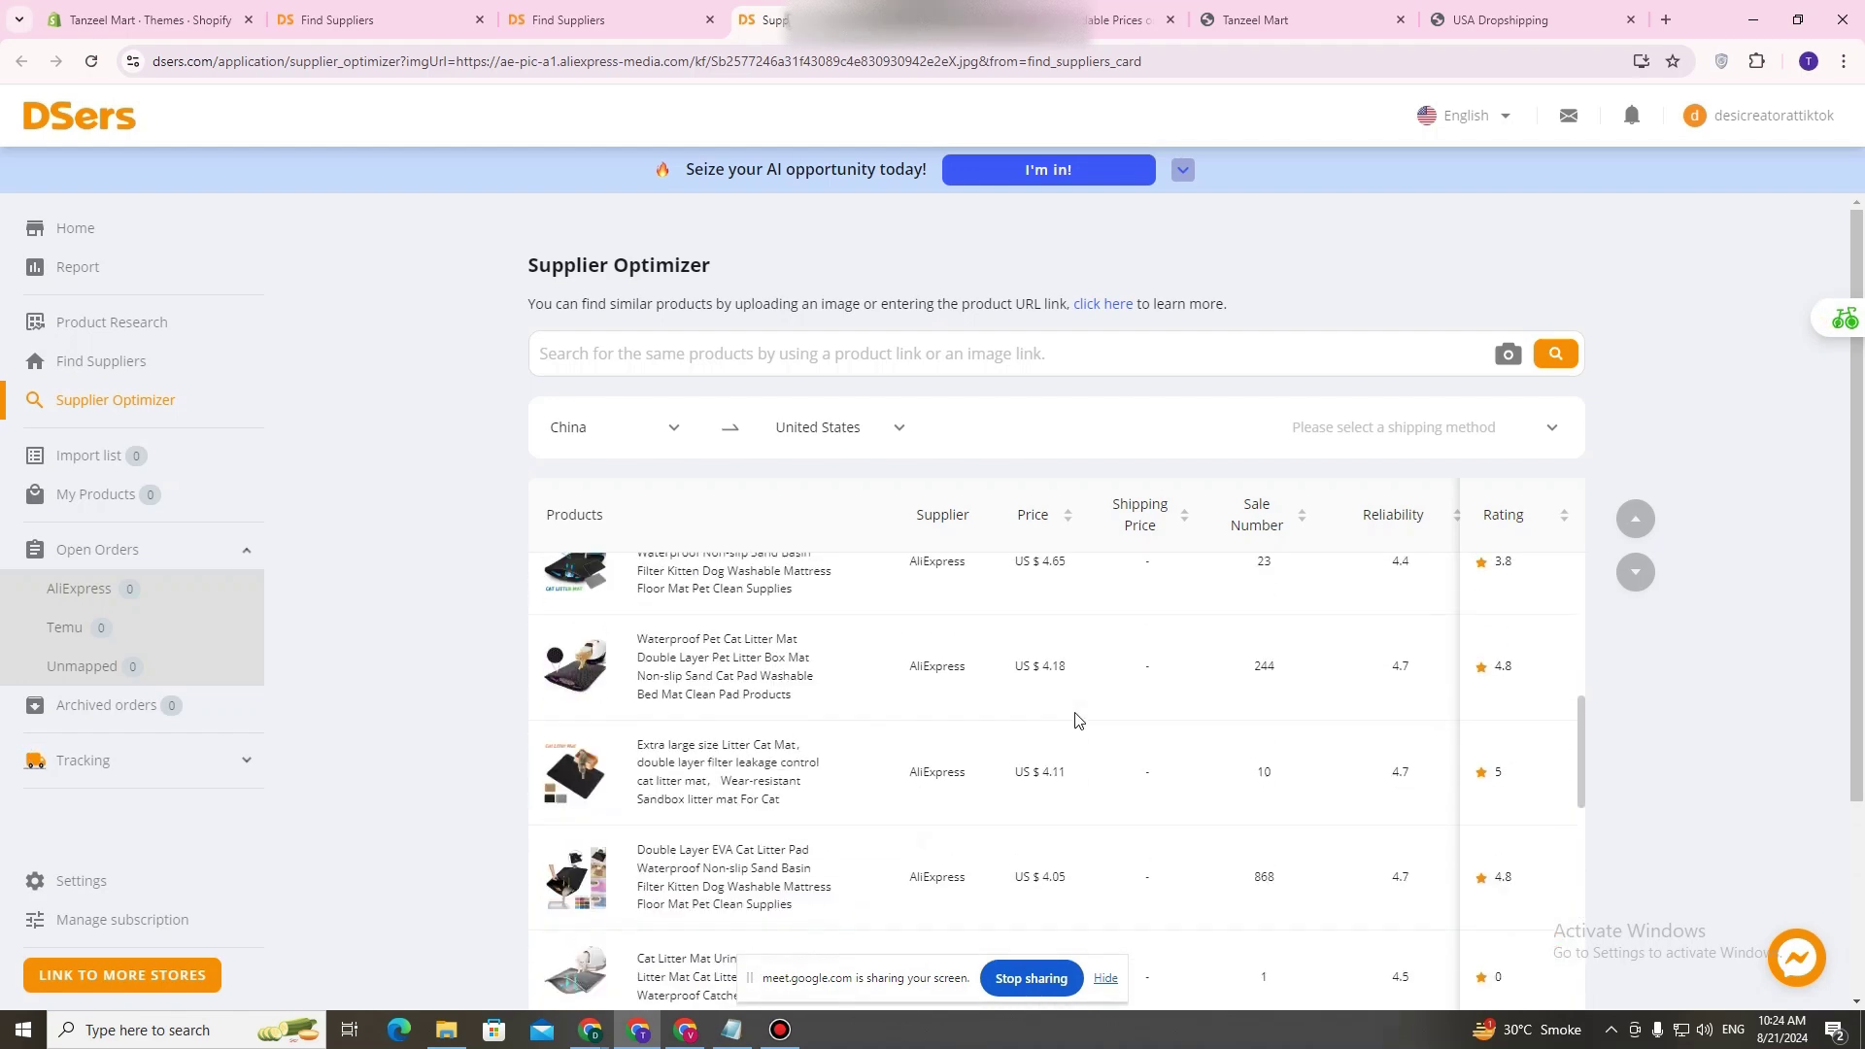
scroll(1076, 720, "up", 3)
mouse_move(1043, 632)
left_mouse_down()
mouse_move(1064, 634)
mouse_move(1057, 608)
left_mouse_up()
scroll(1067, 680, "up", 3)
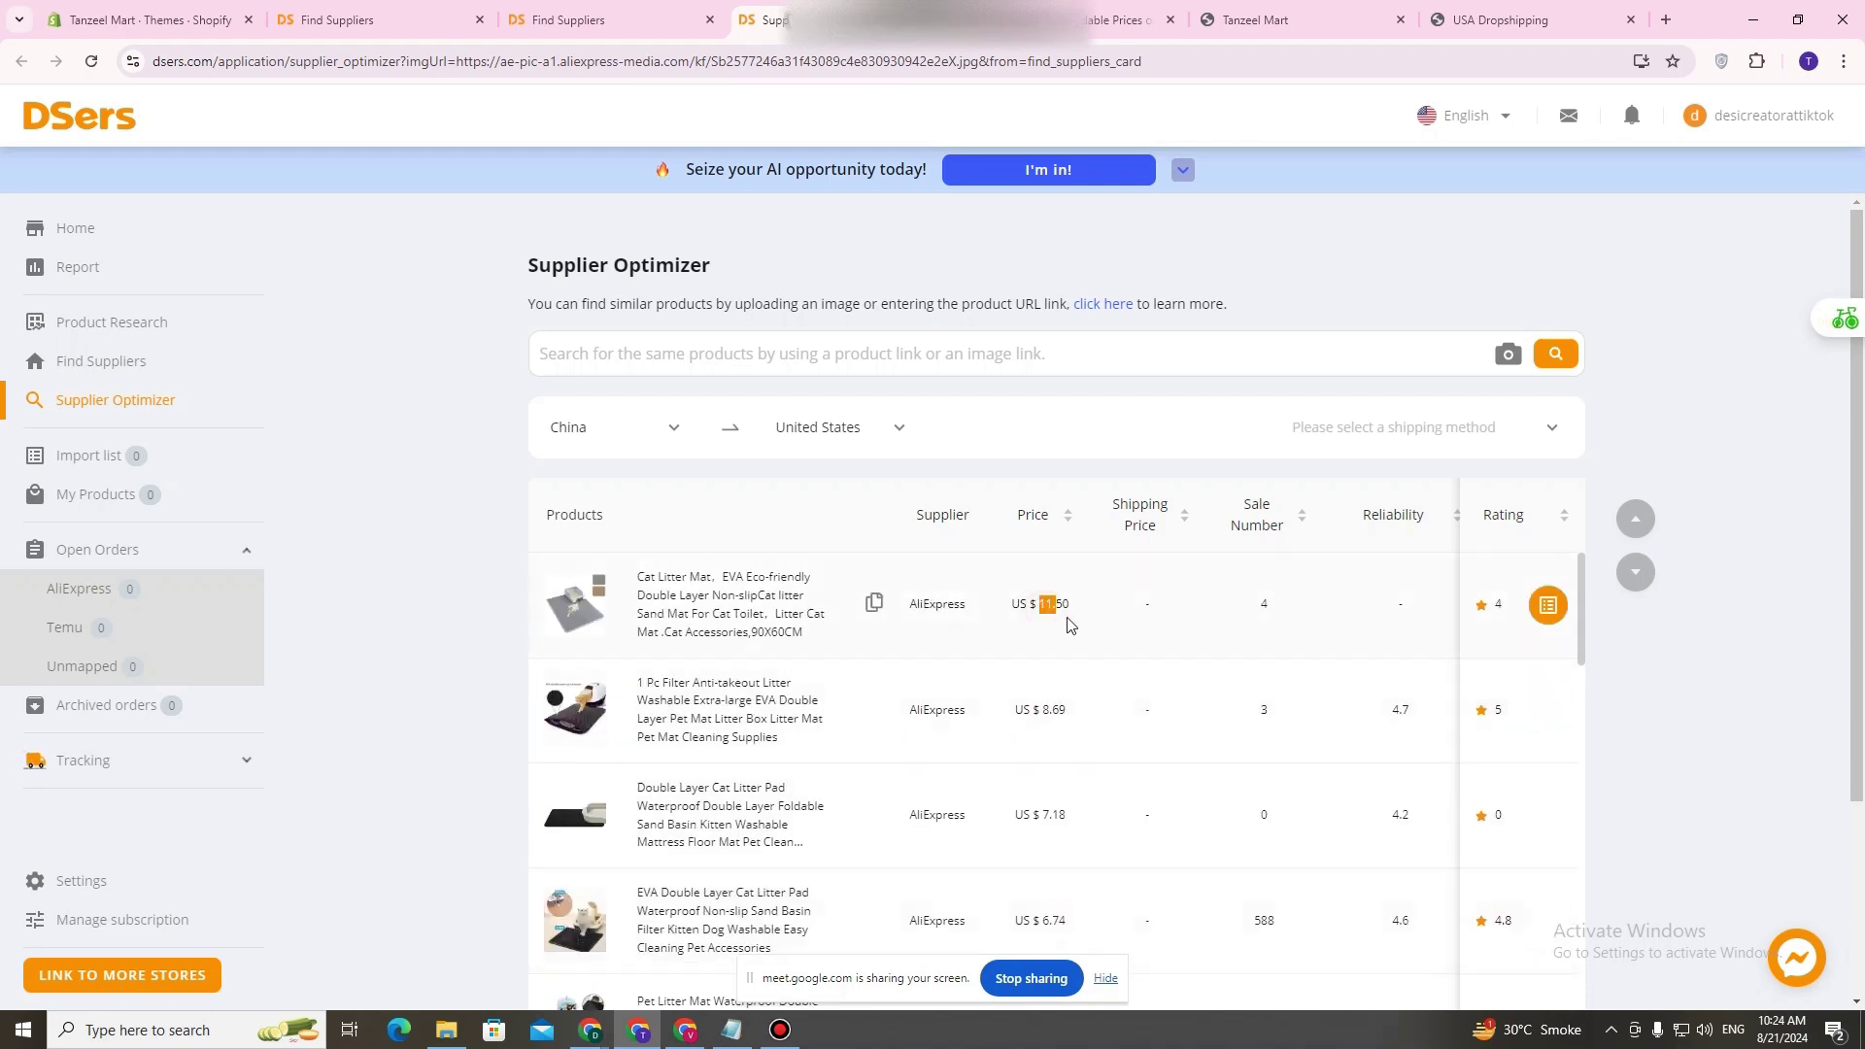
scroll(1051, 714, "down", 10)
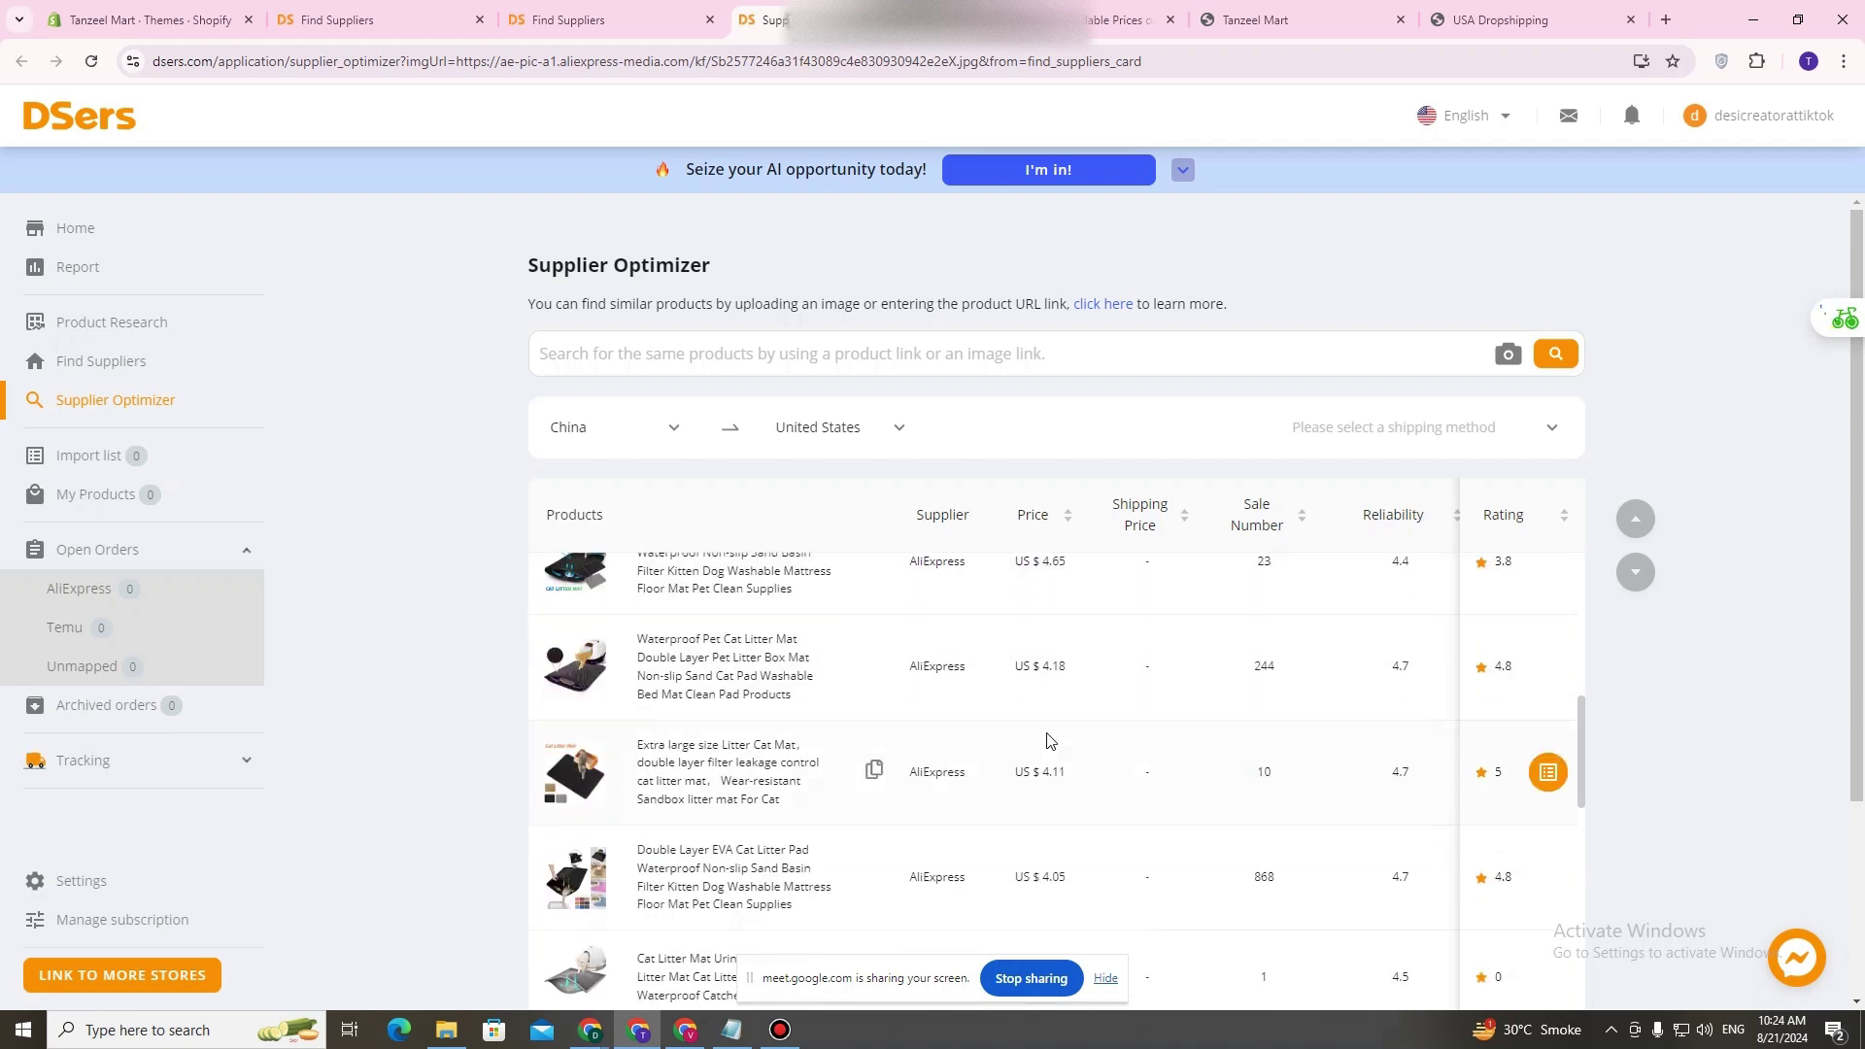
scroll(1048, 740, "down", 3)
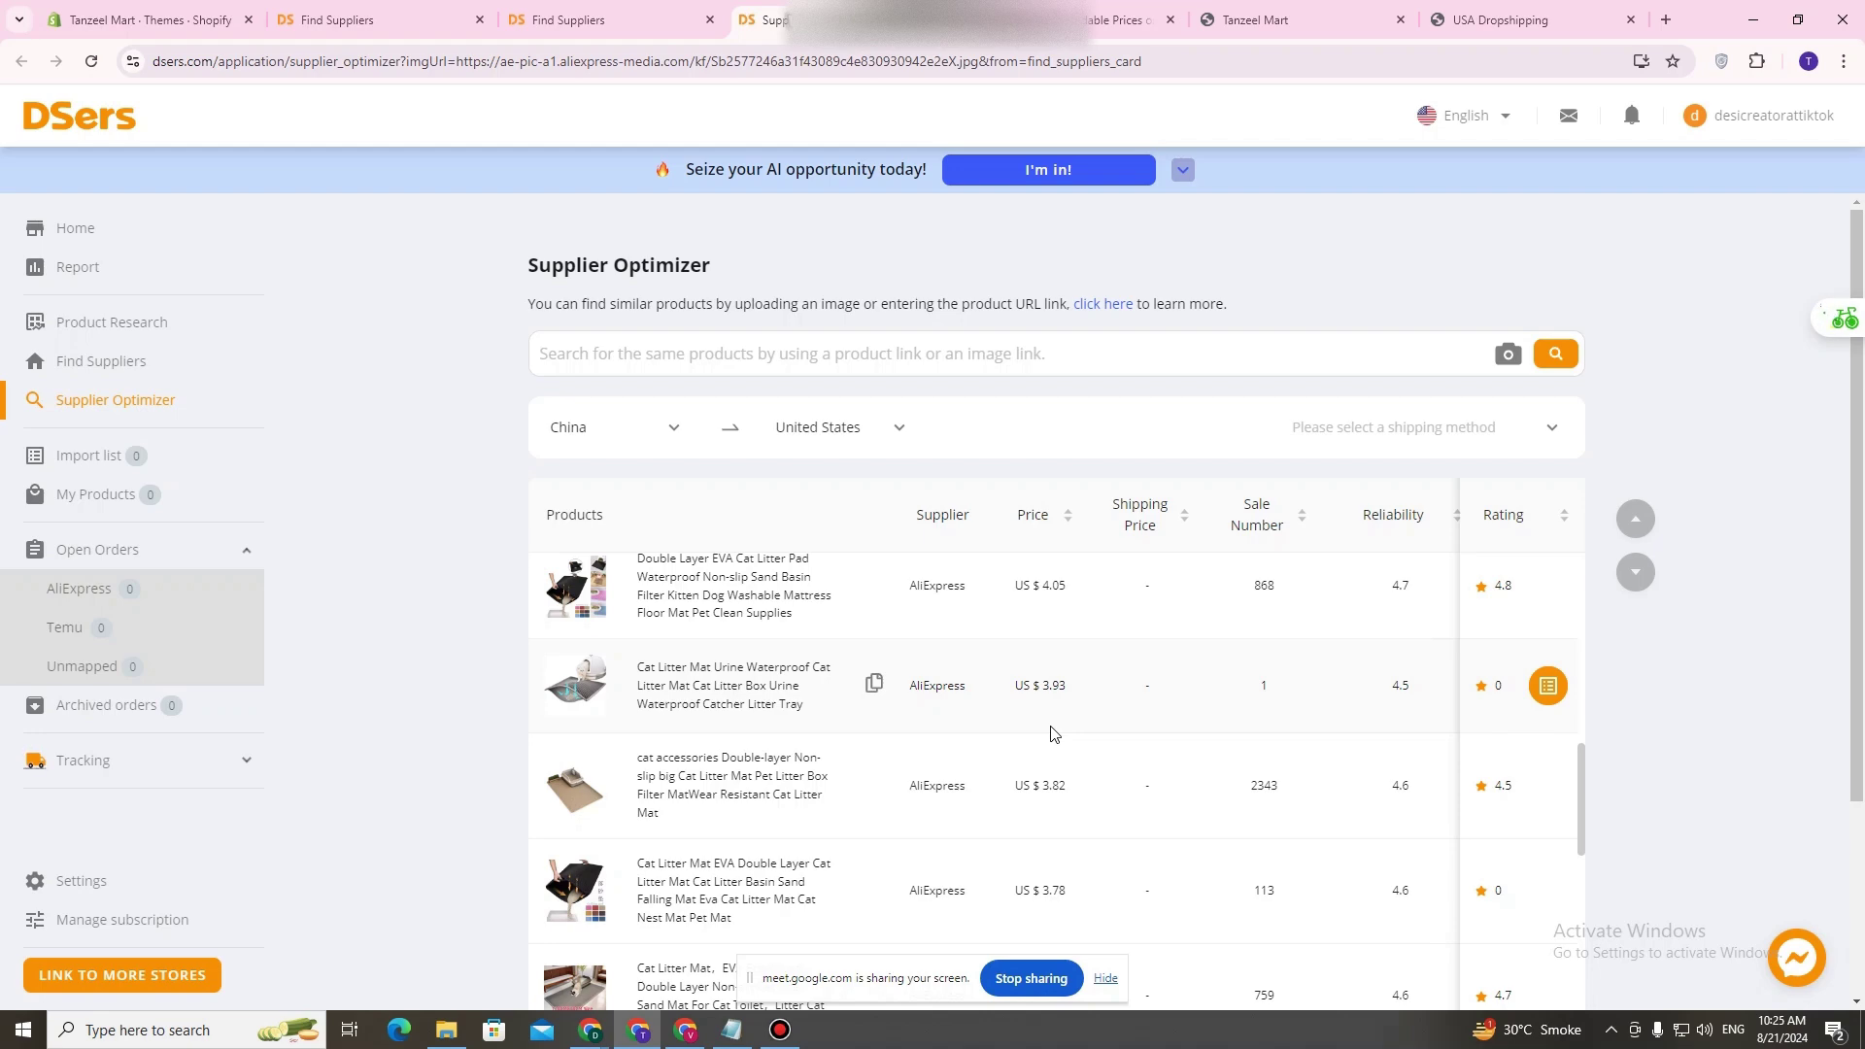
scroll(1051, 736, "up", 10)
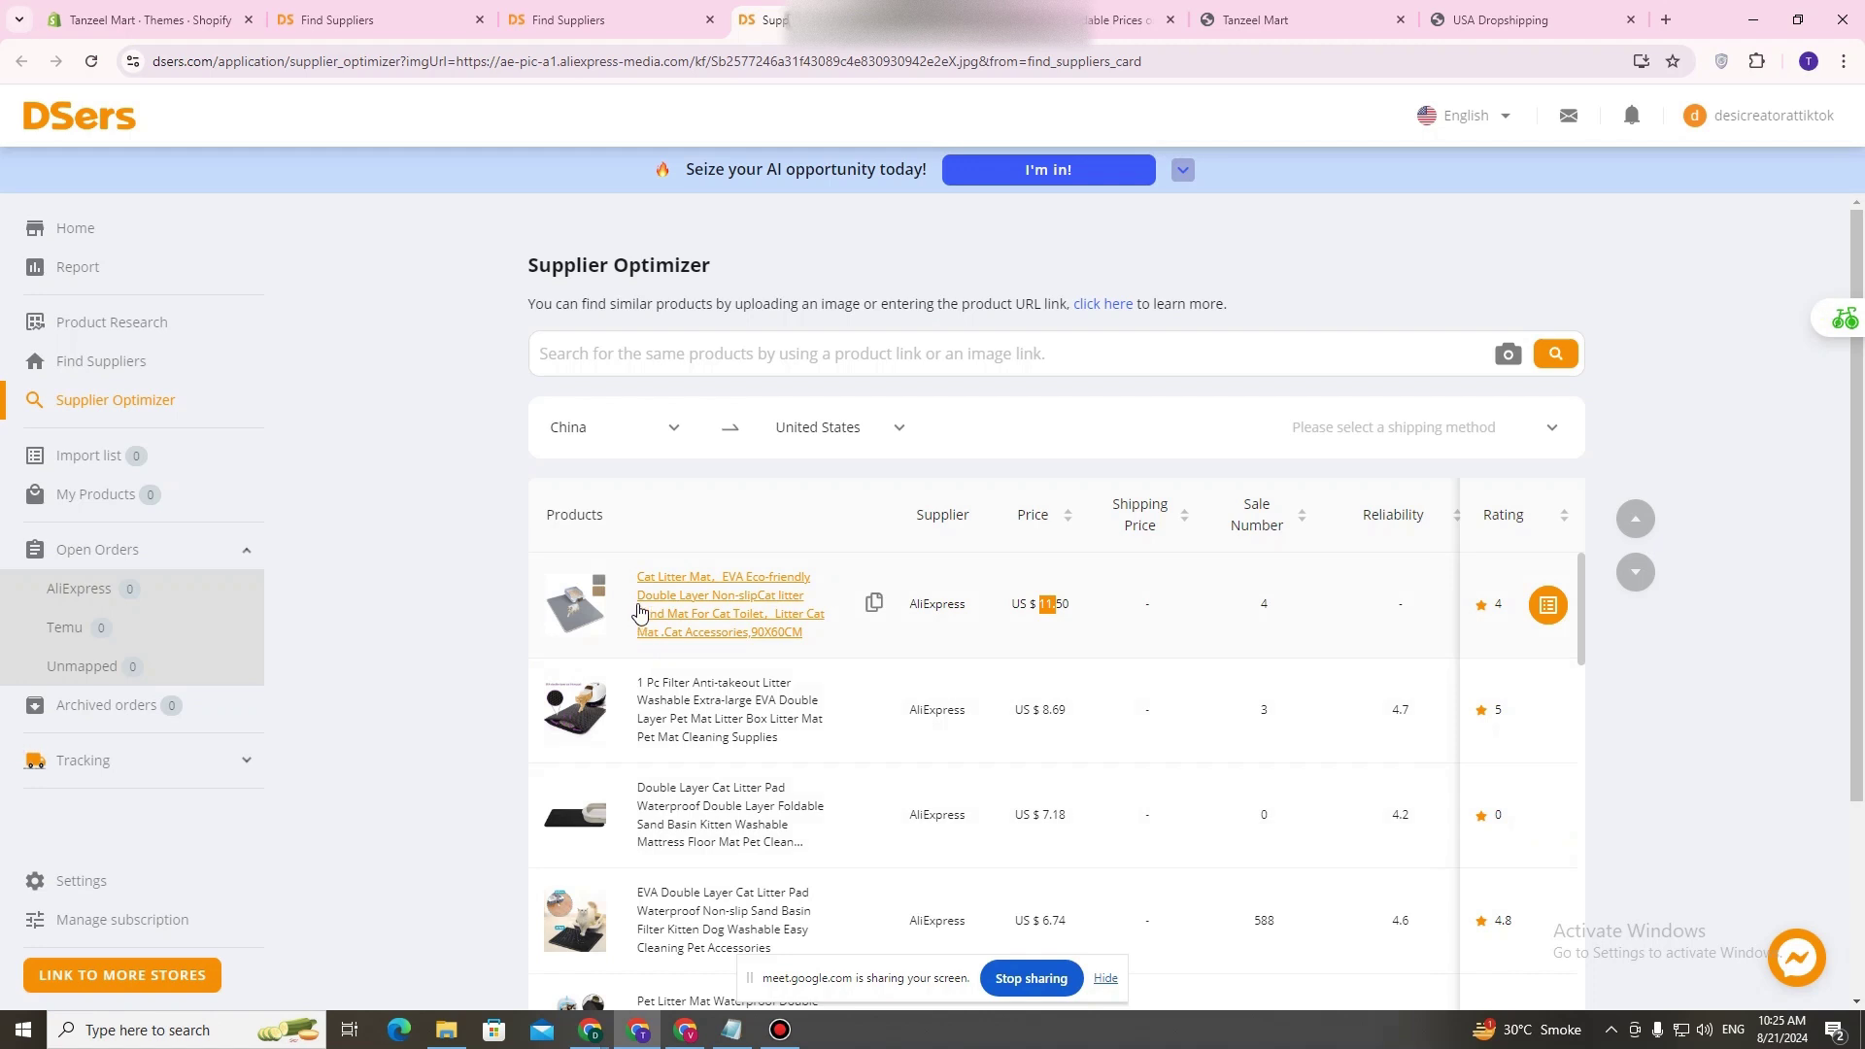
left_click(1046, 609)
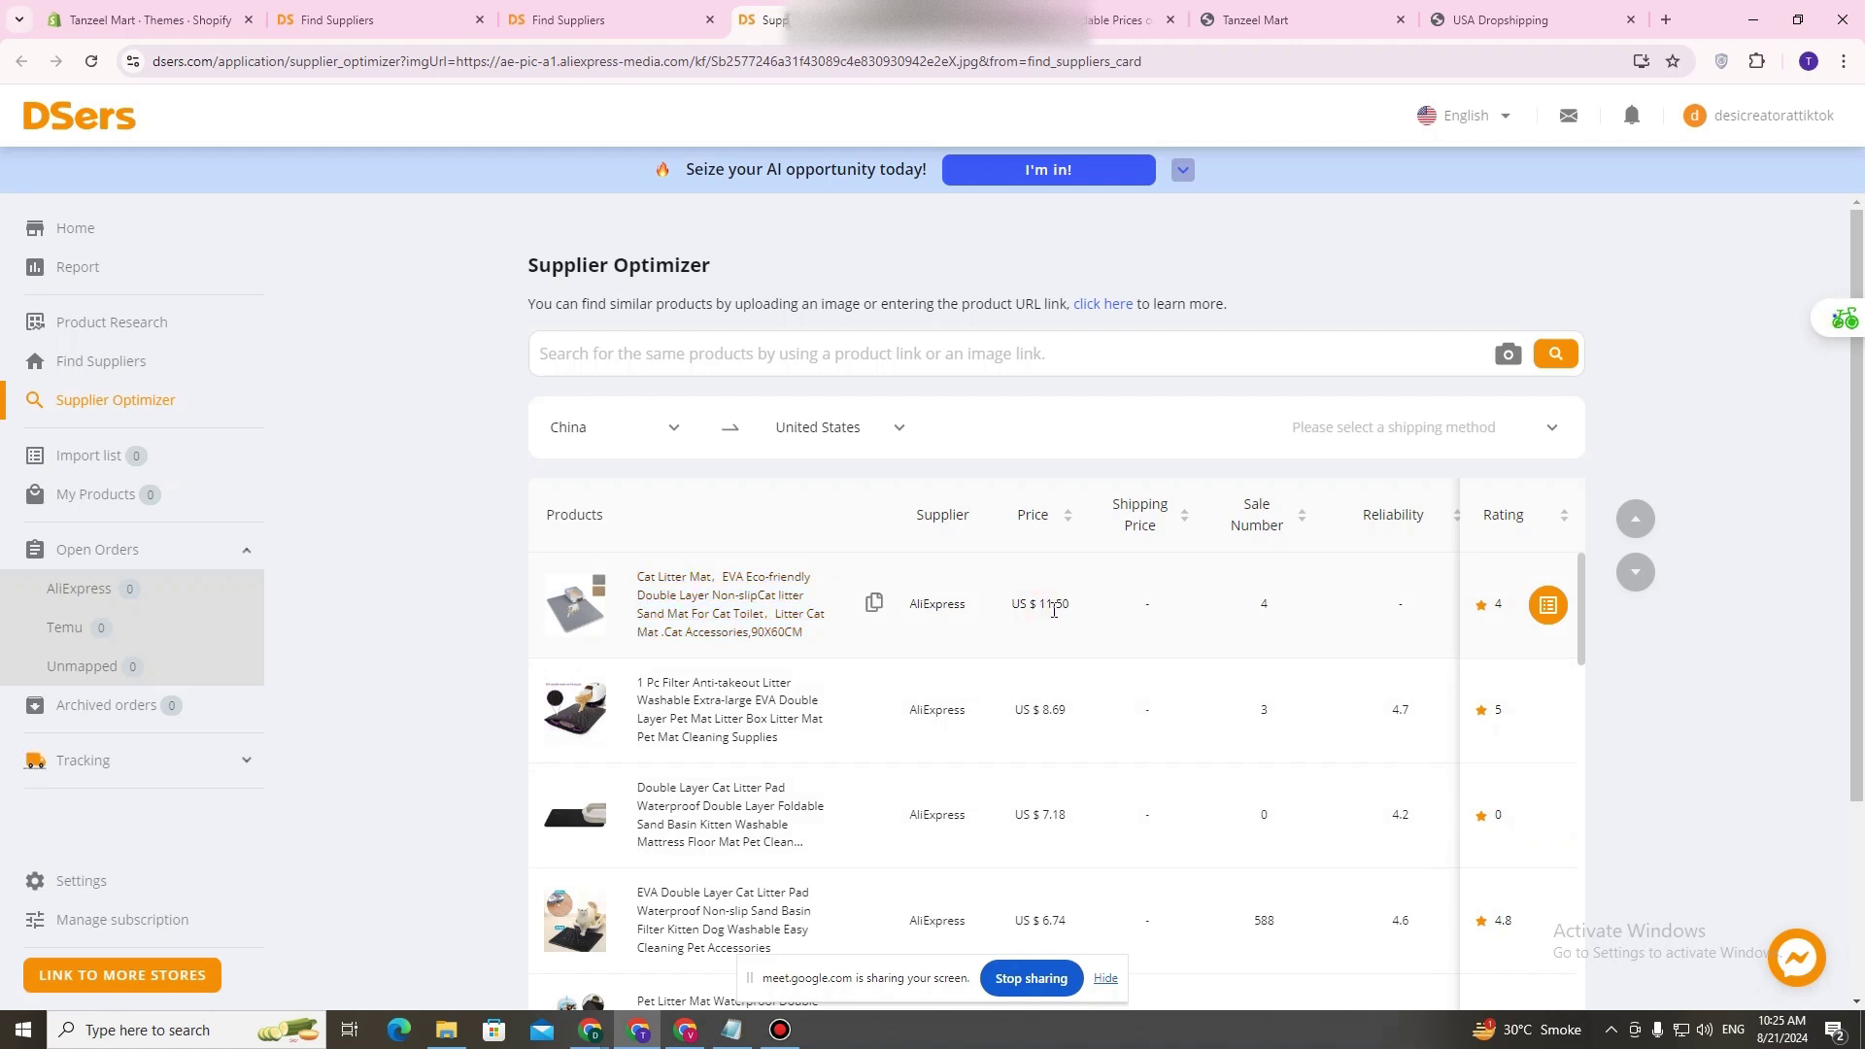
scroll(1054, 609, "down", 10)
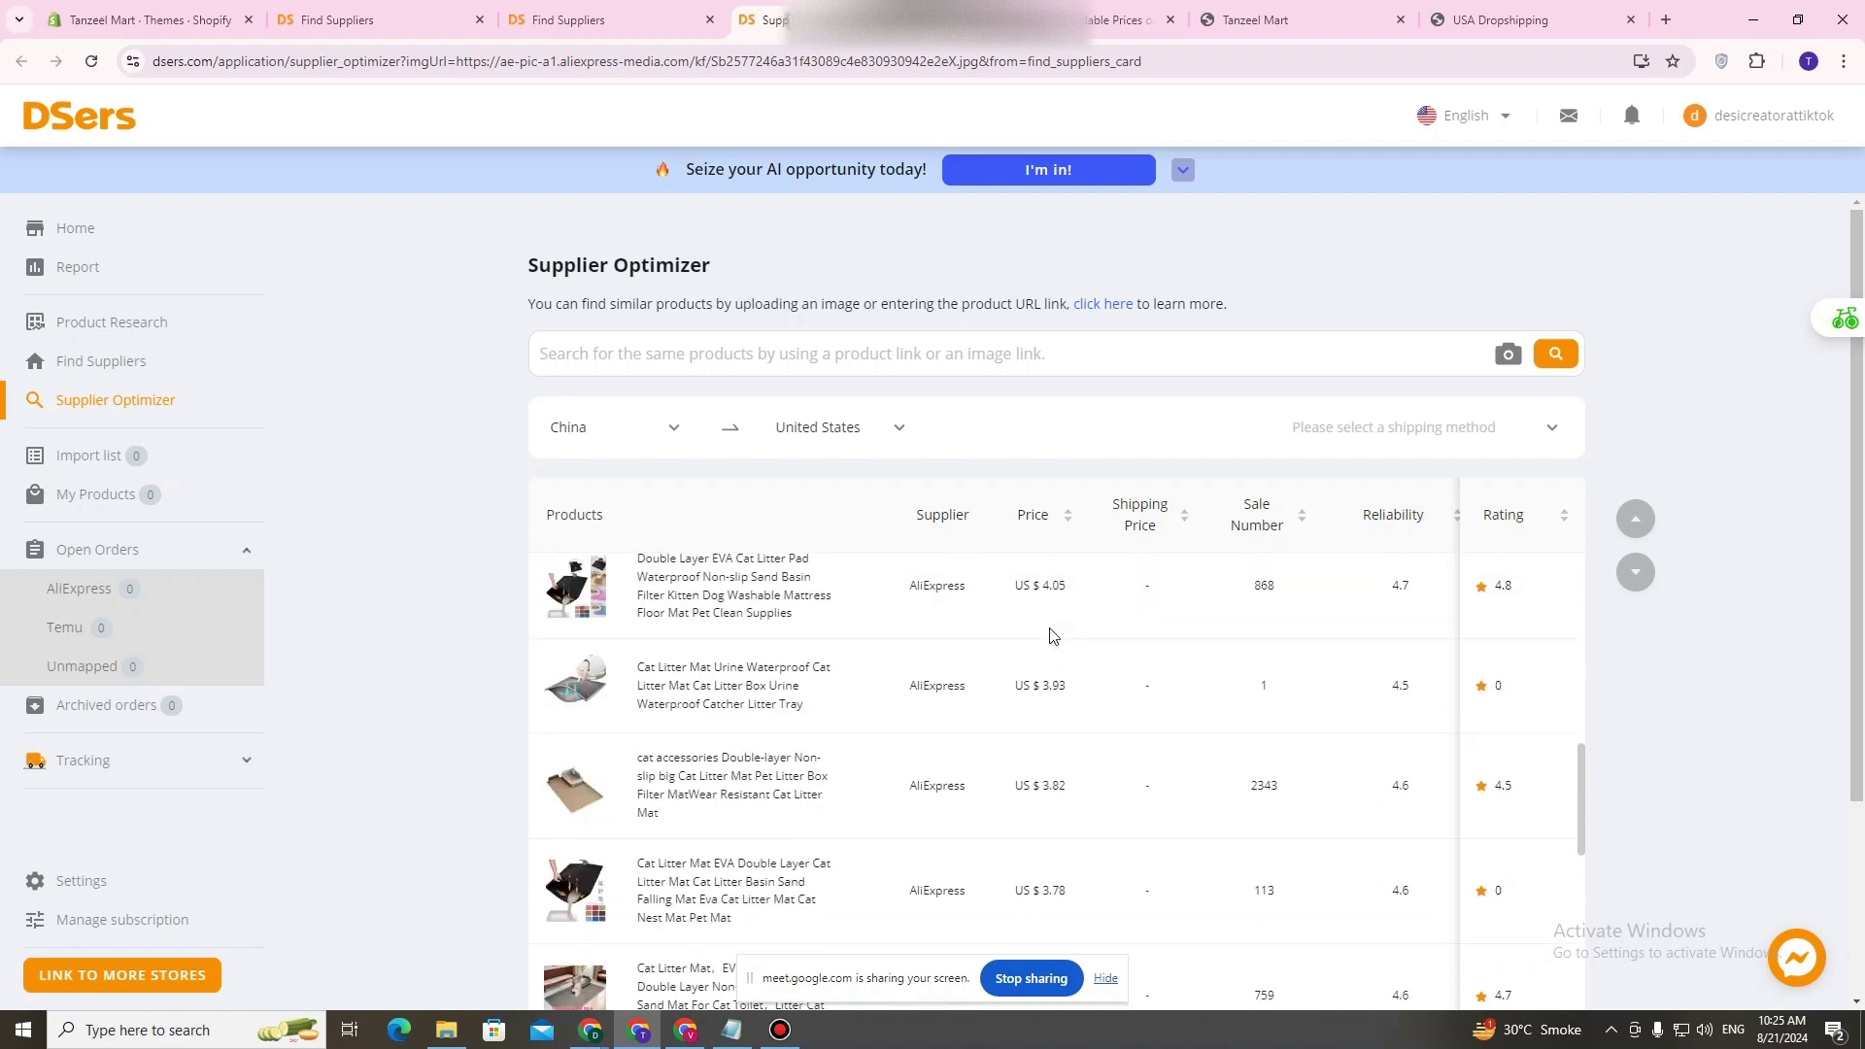
double_click(1059, 786)
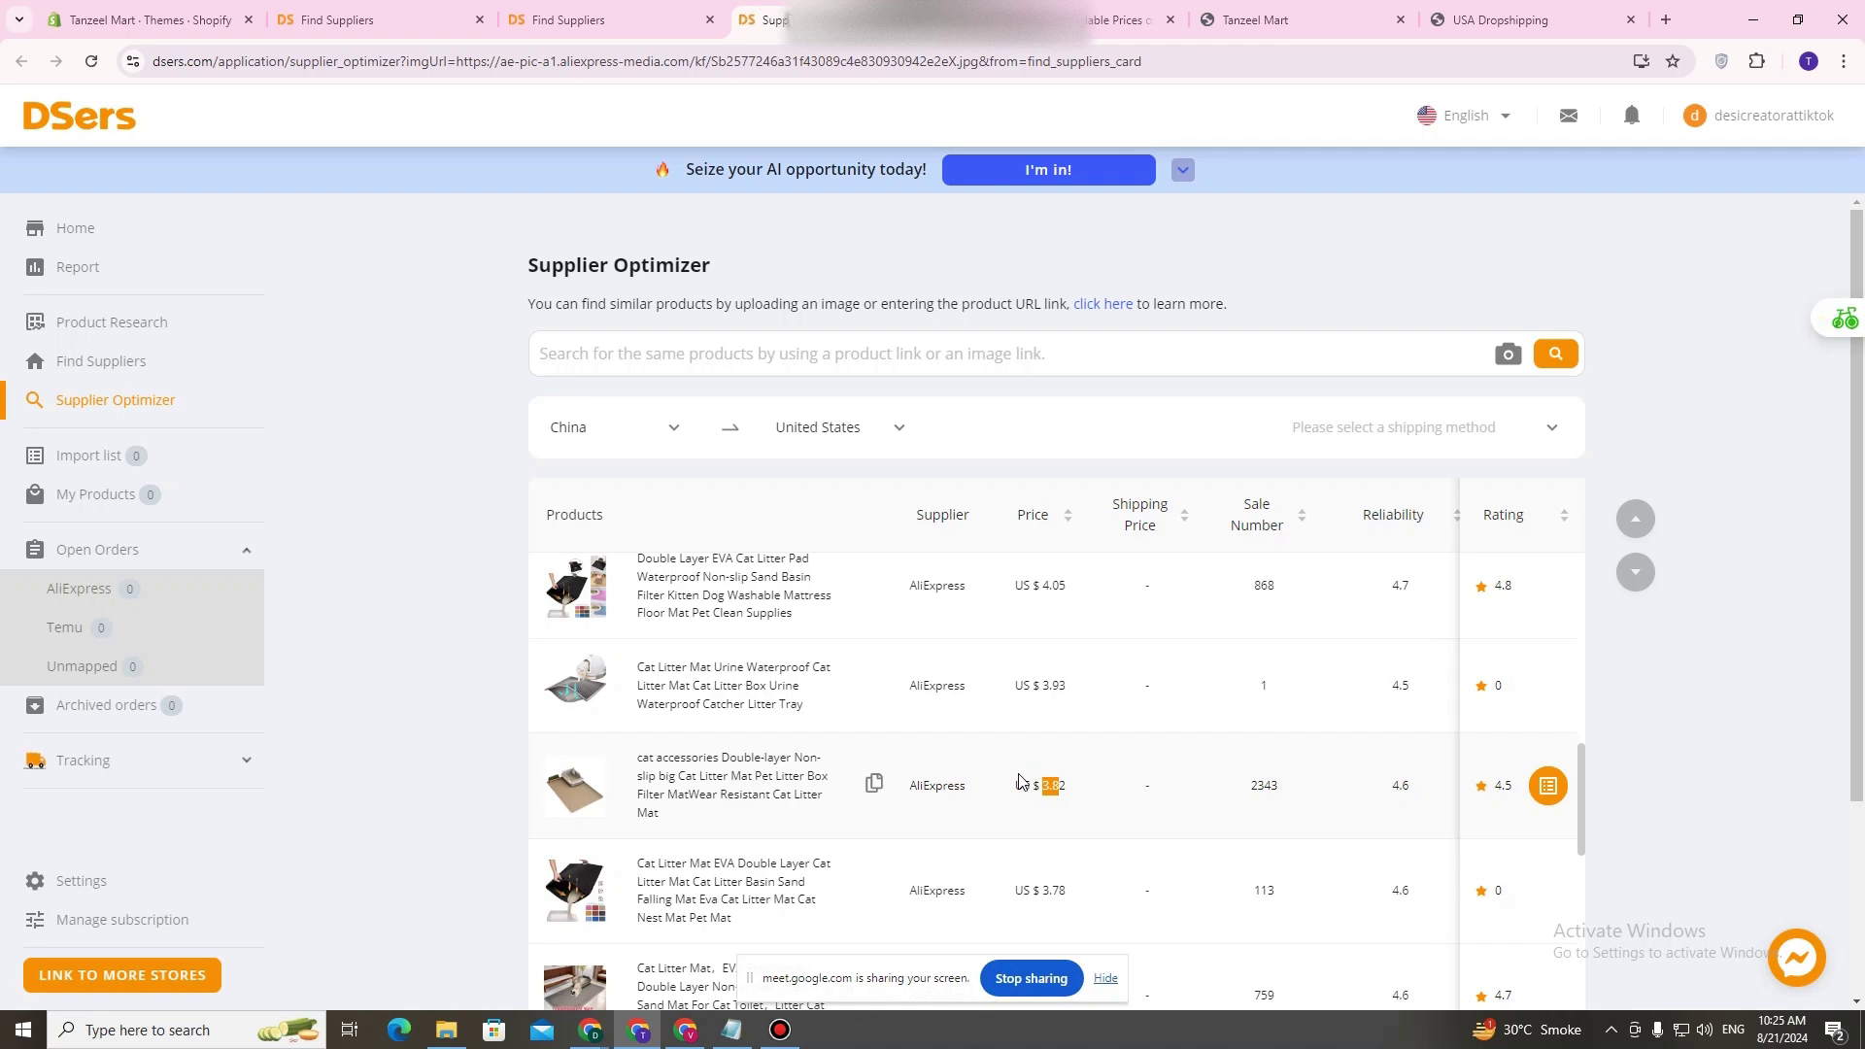
scroll(1019, 782, "up", 10)
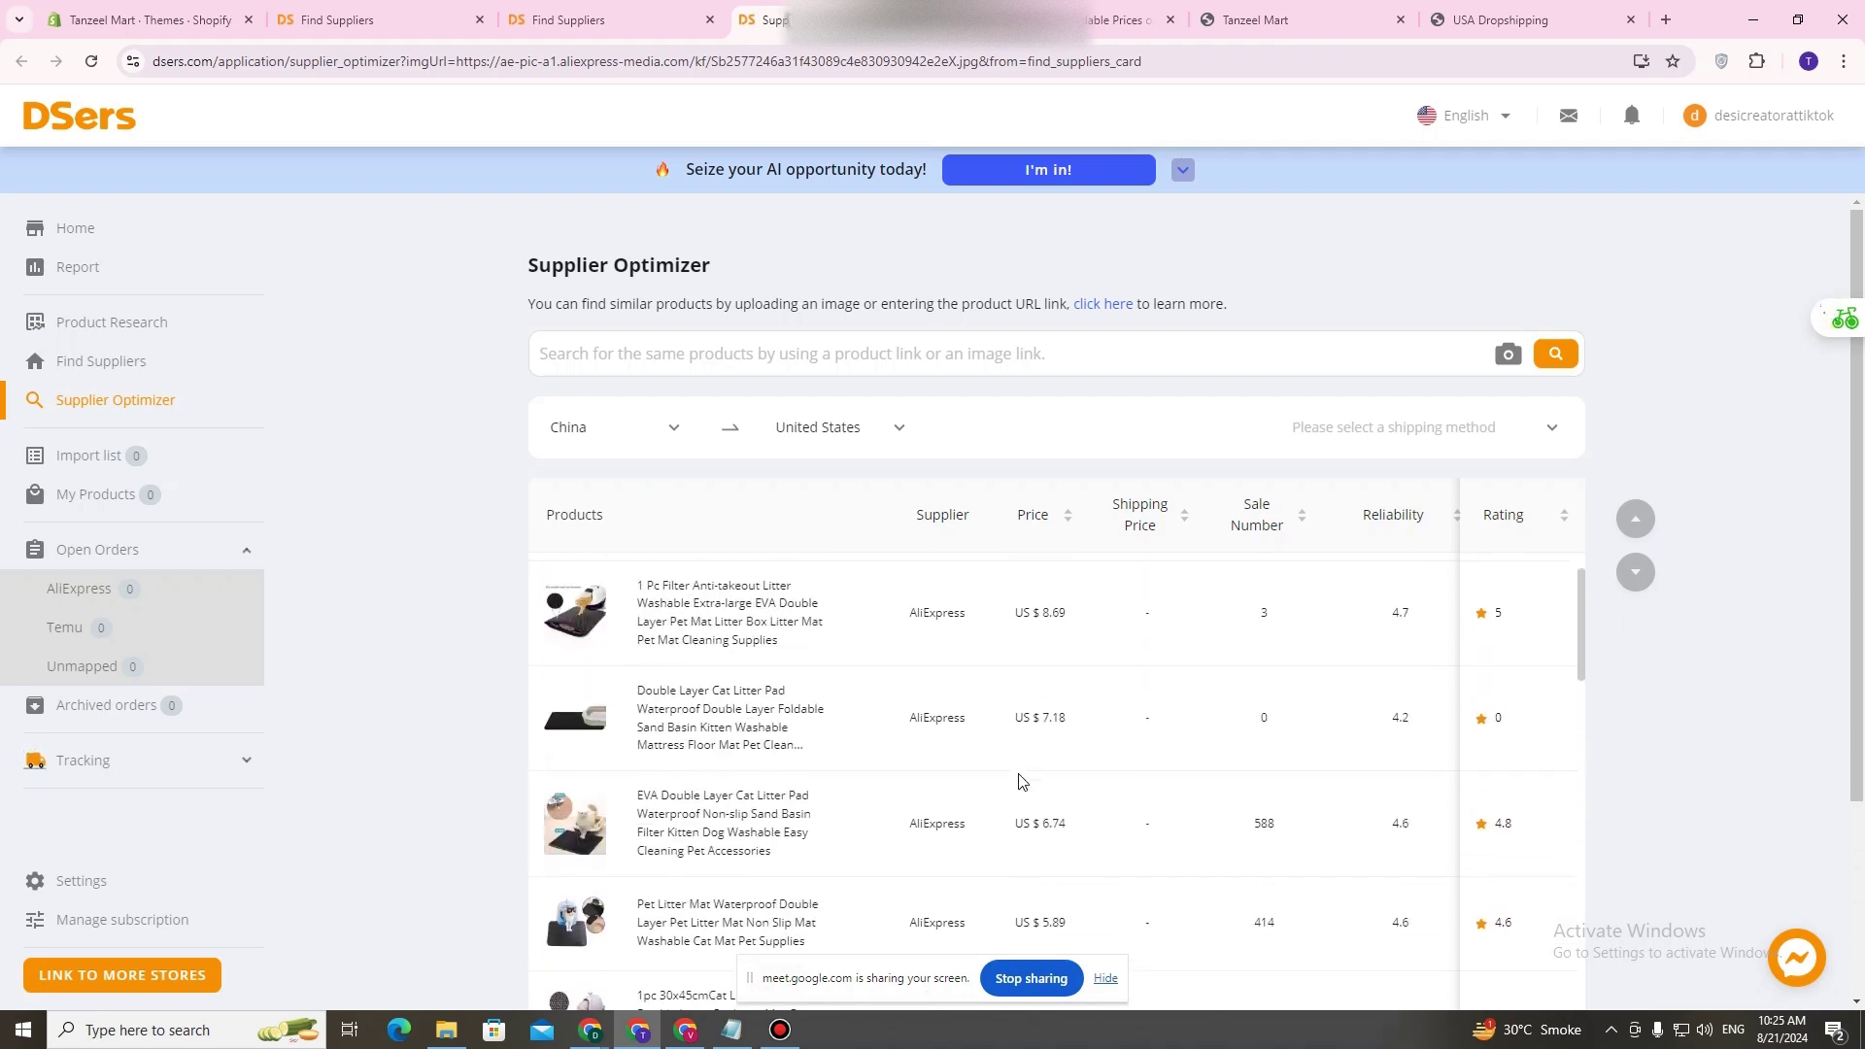
scroll(1020, 782, "up", 1)
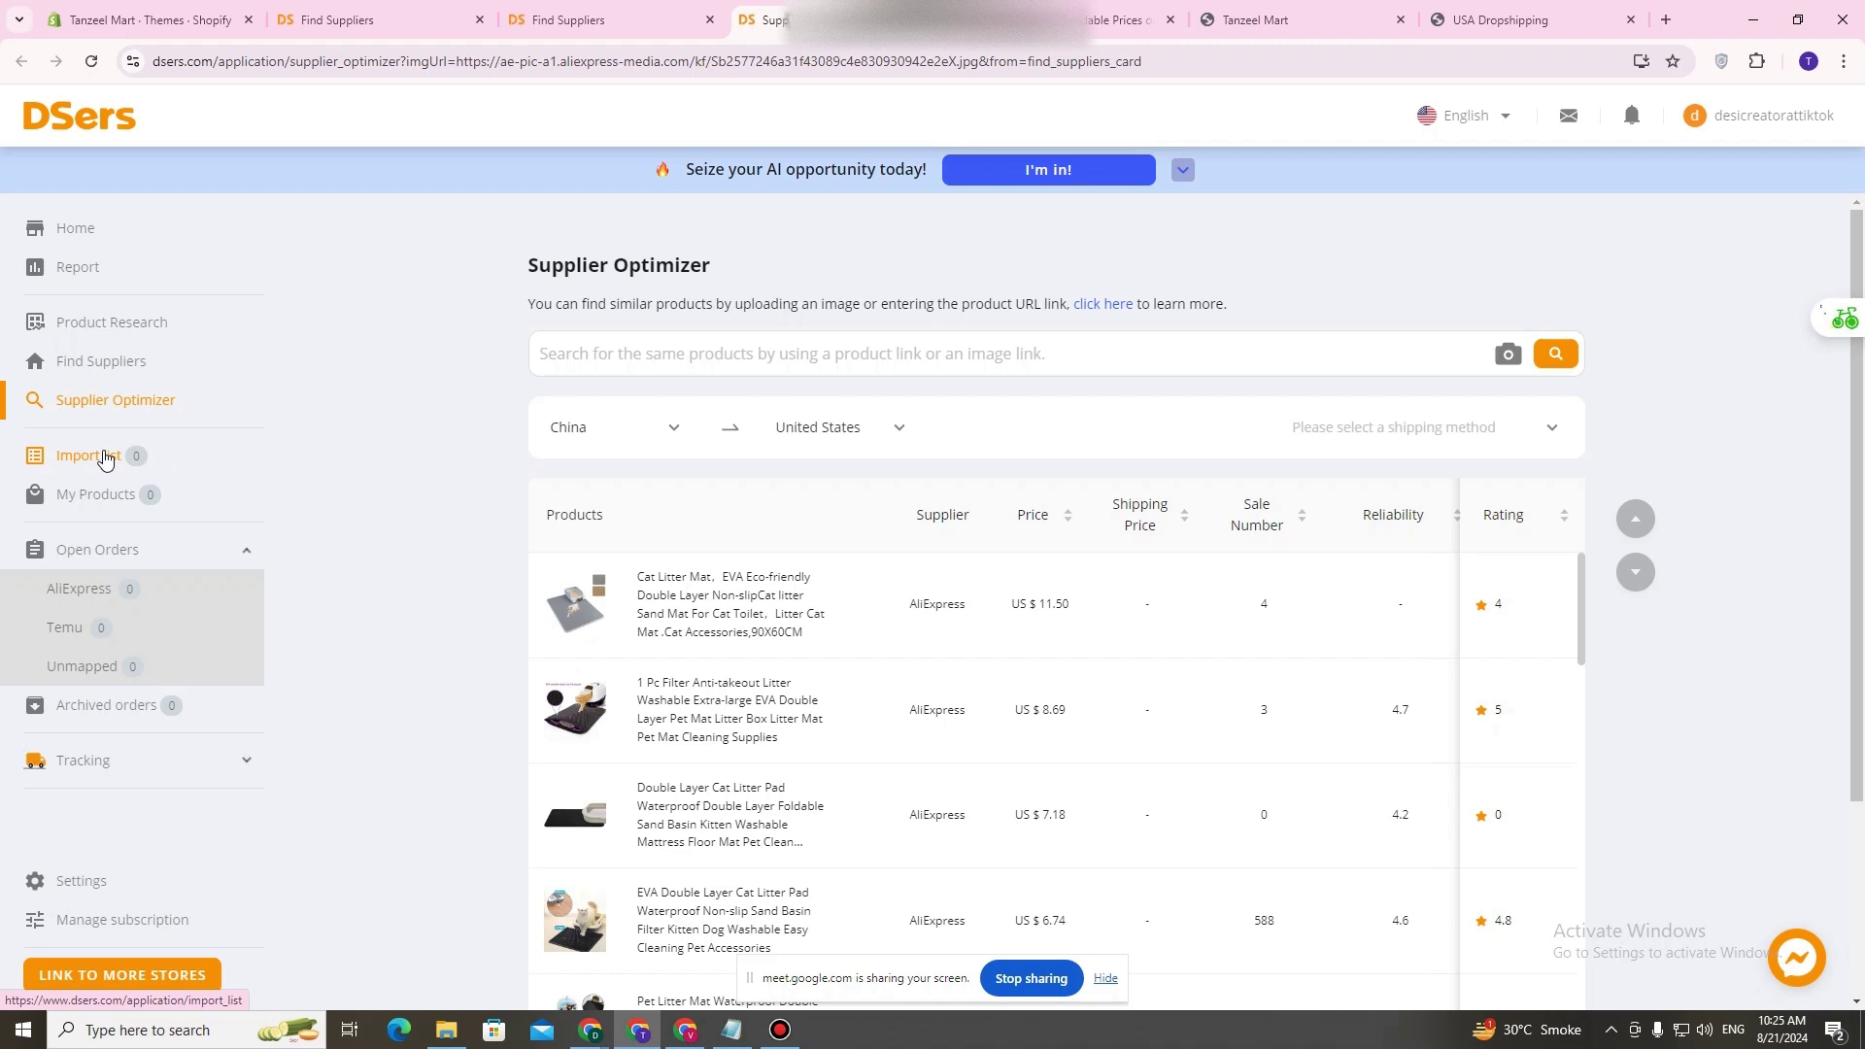
Step: Scroll down to the US $3.82 double-layer cat litter mat with 2343 sales and highlight its price
scroll(1002, 718, "down", 1)
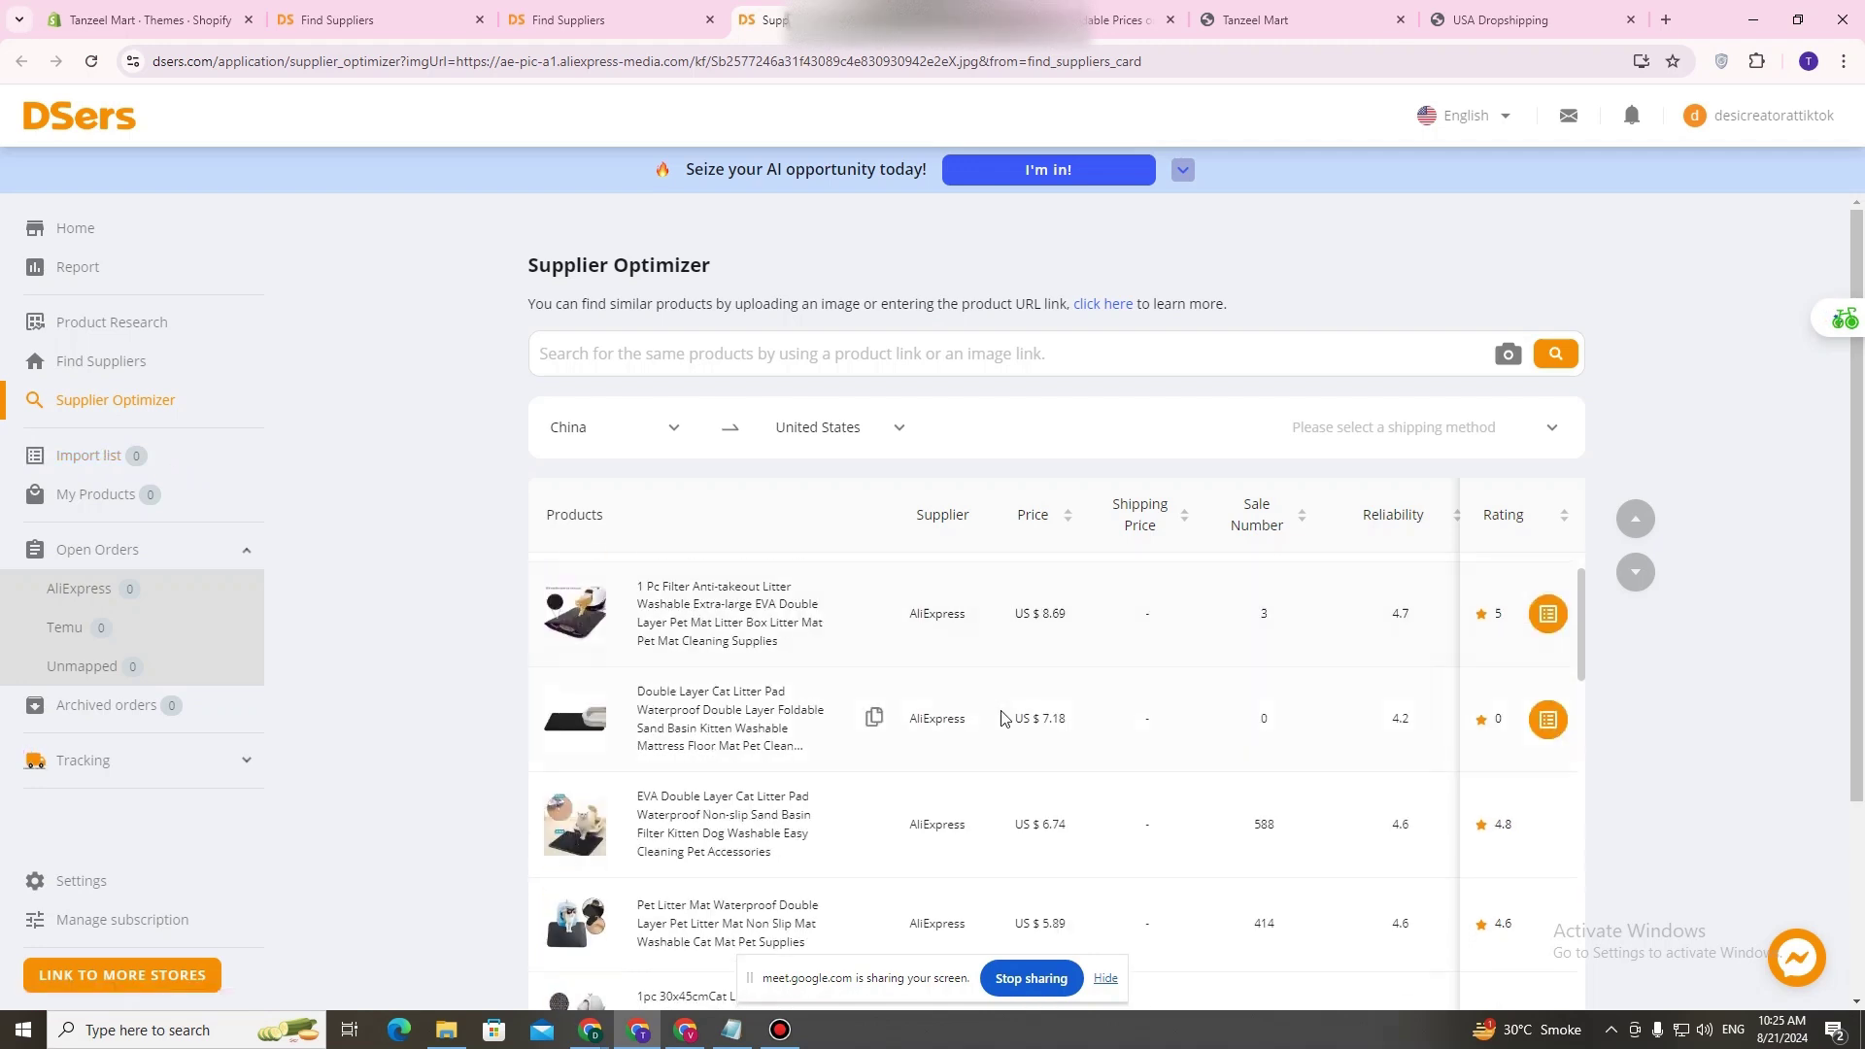
scroll(1003, 719, "down", 2)
scroll(984, 721, "down", 3)
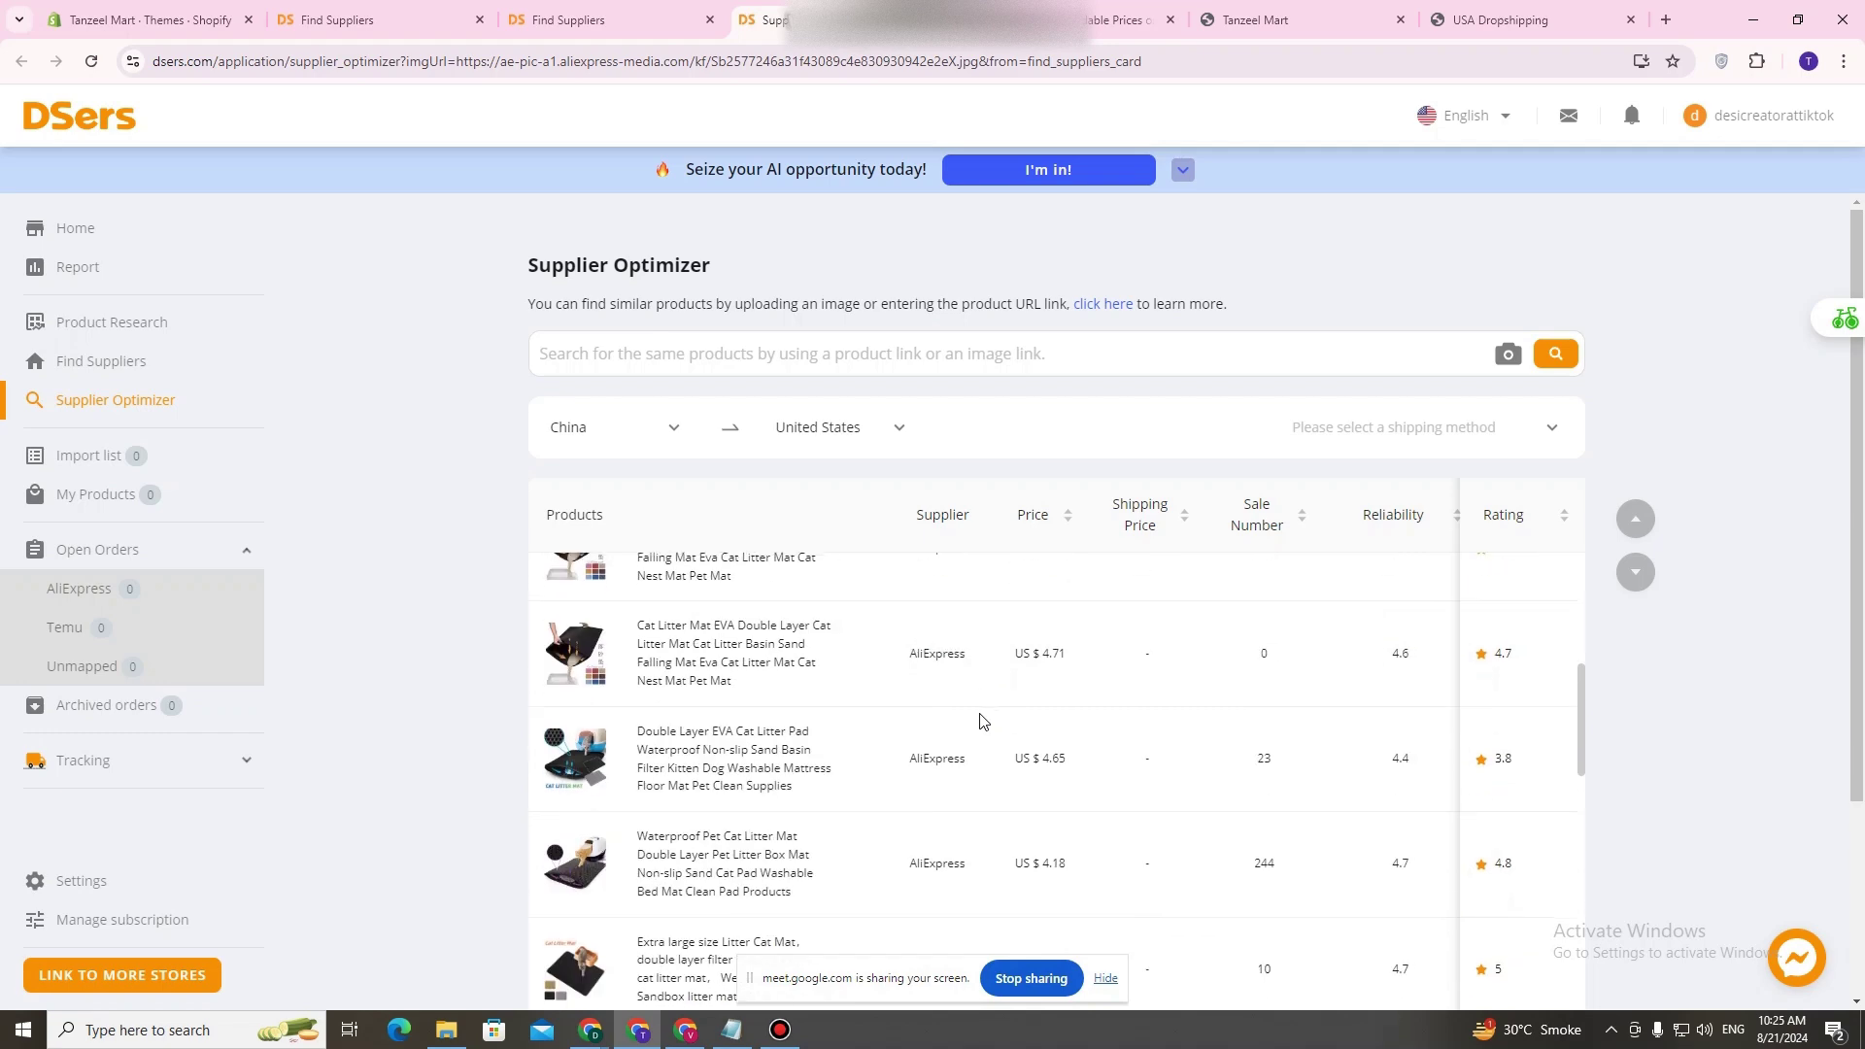
scroll(1059, 727, "down", 2)
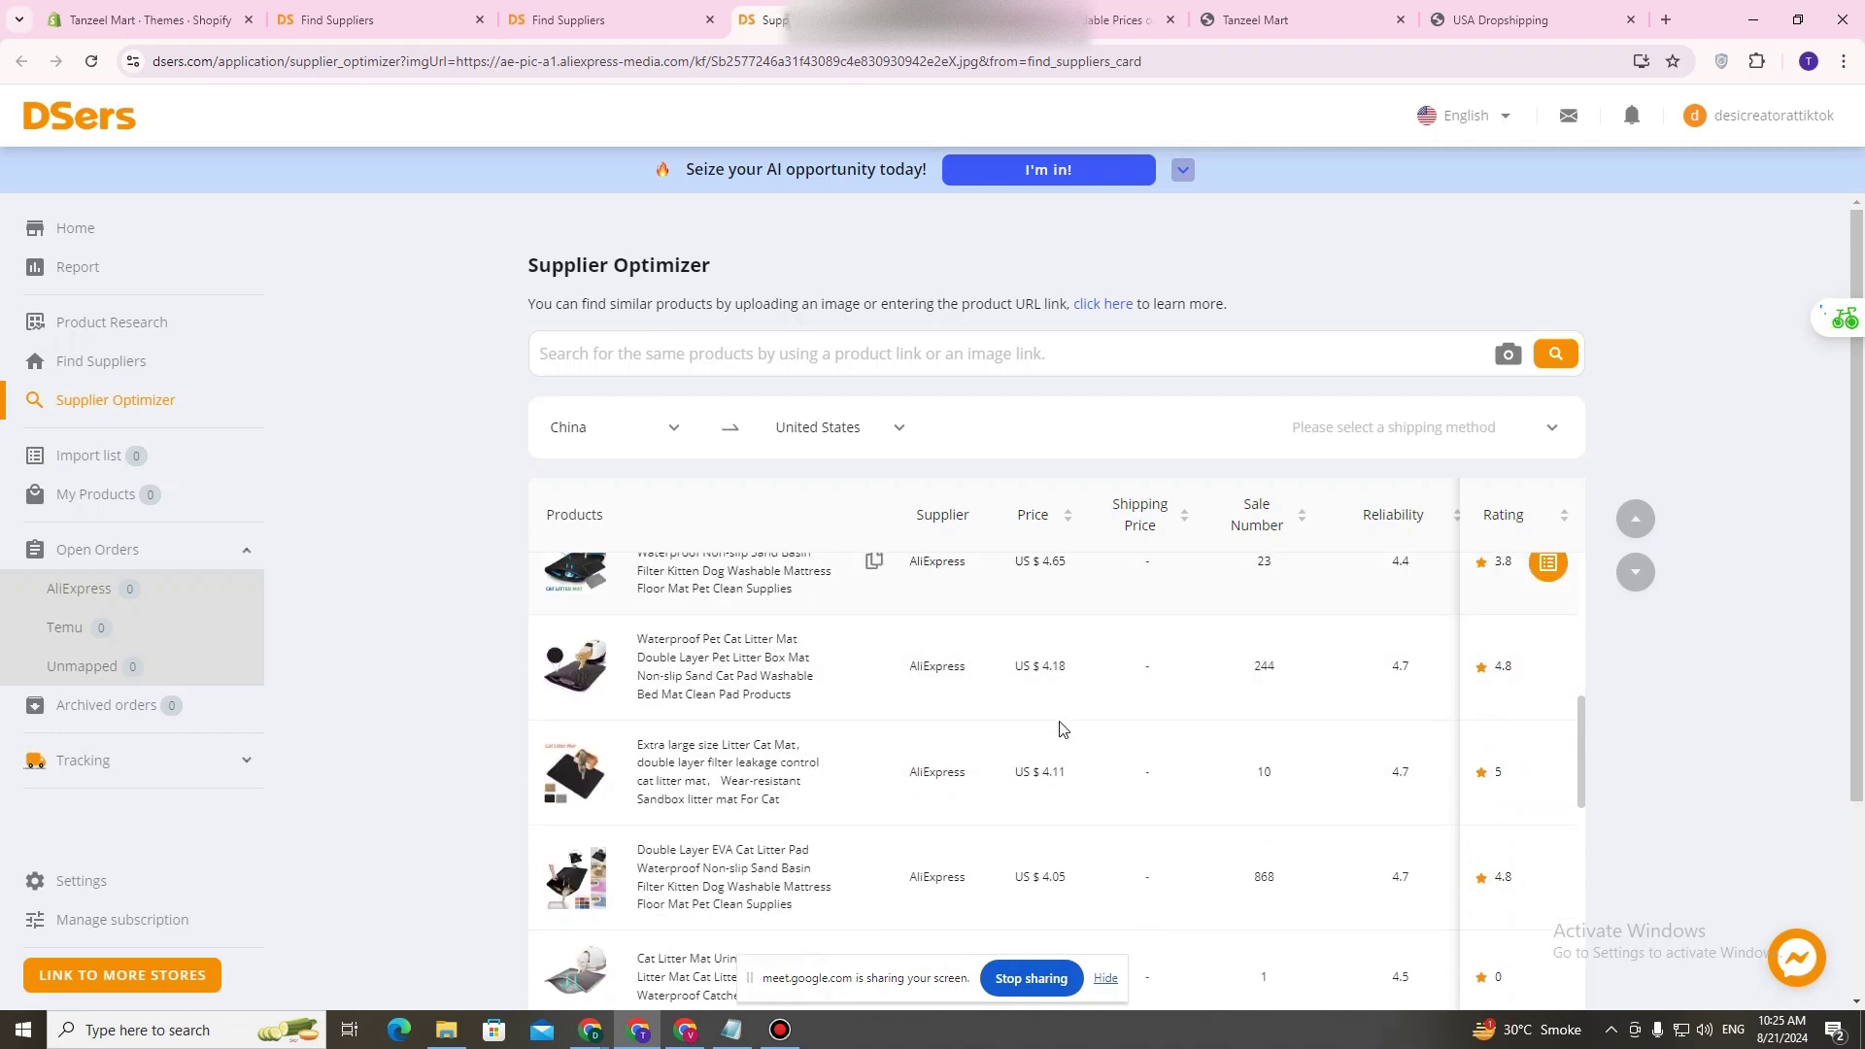
scroll(1056, 767, "down", 3)
scroll(1030, 603, "down", 2)
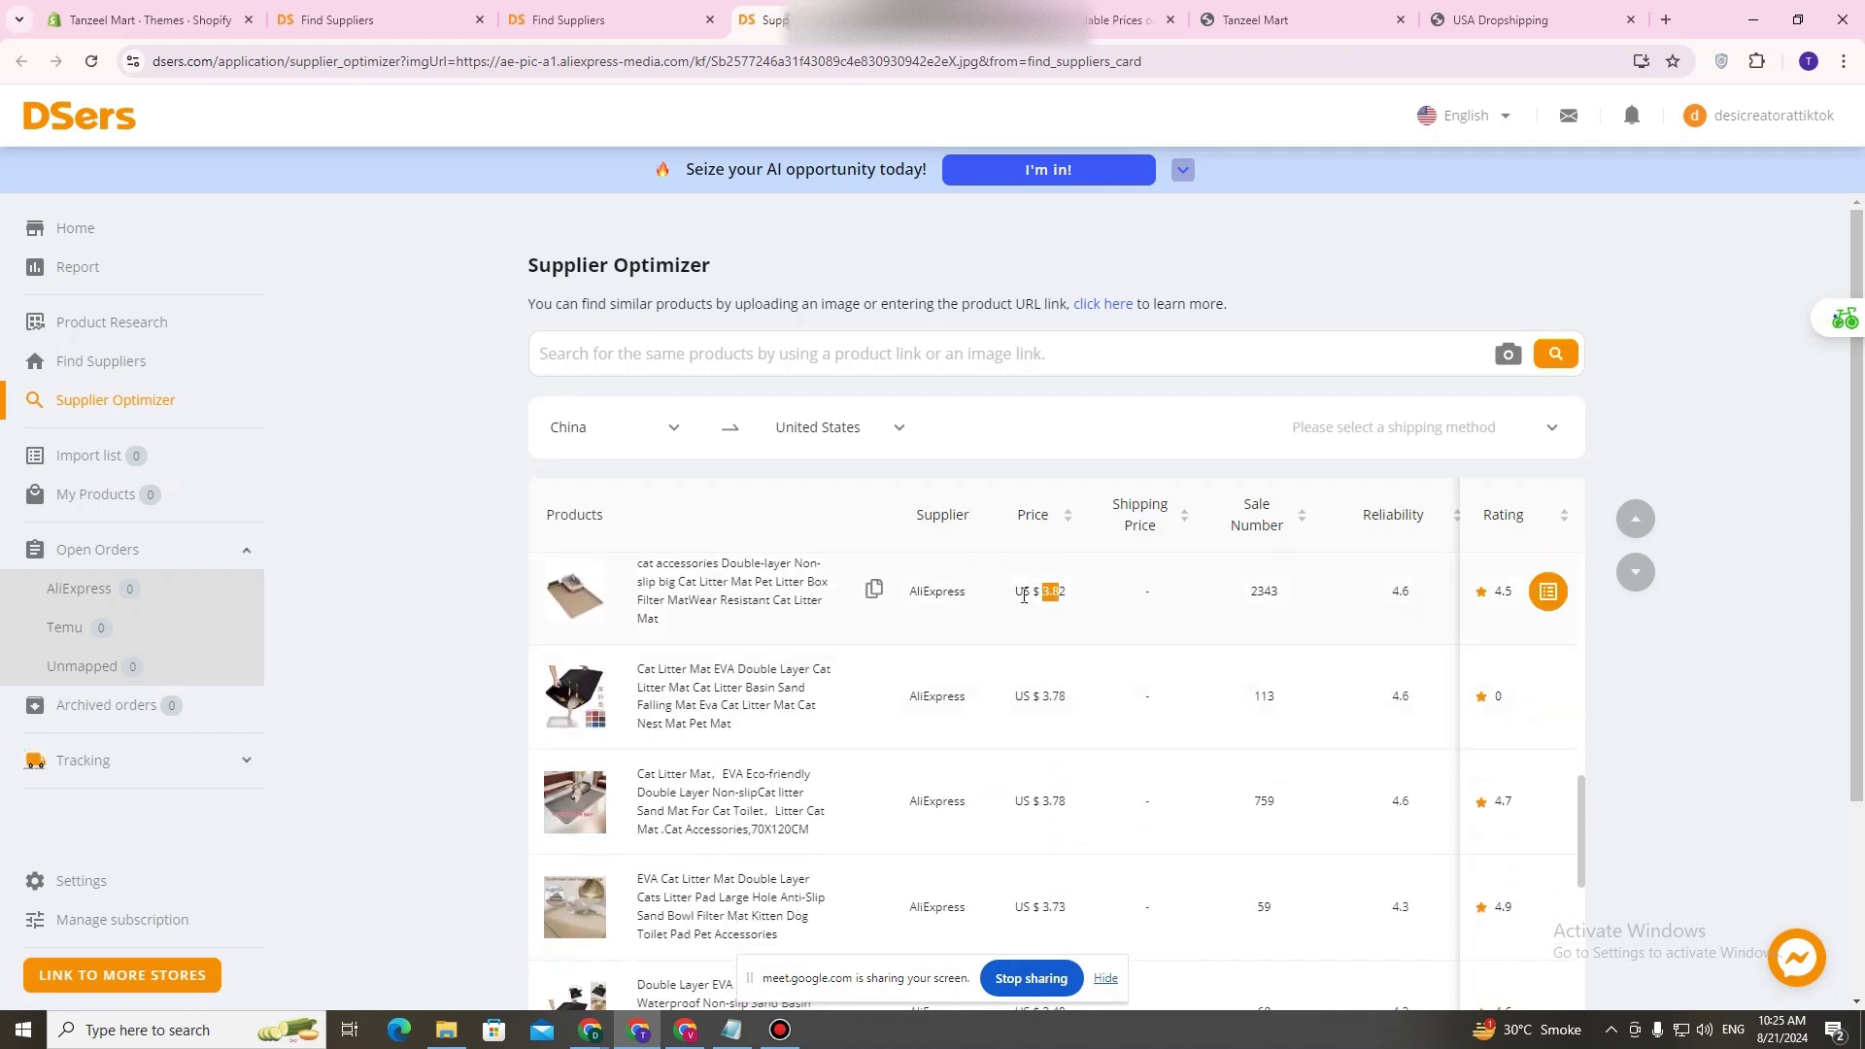
left_click(1024, 595)
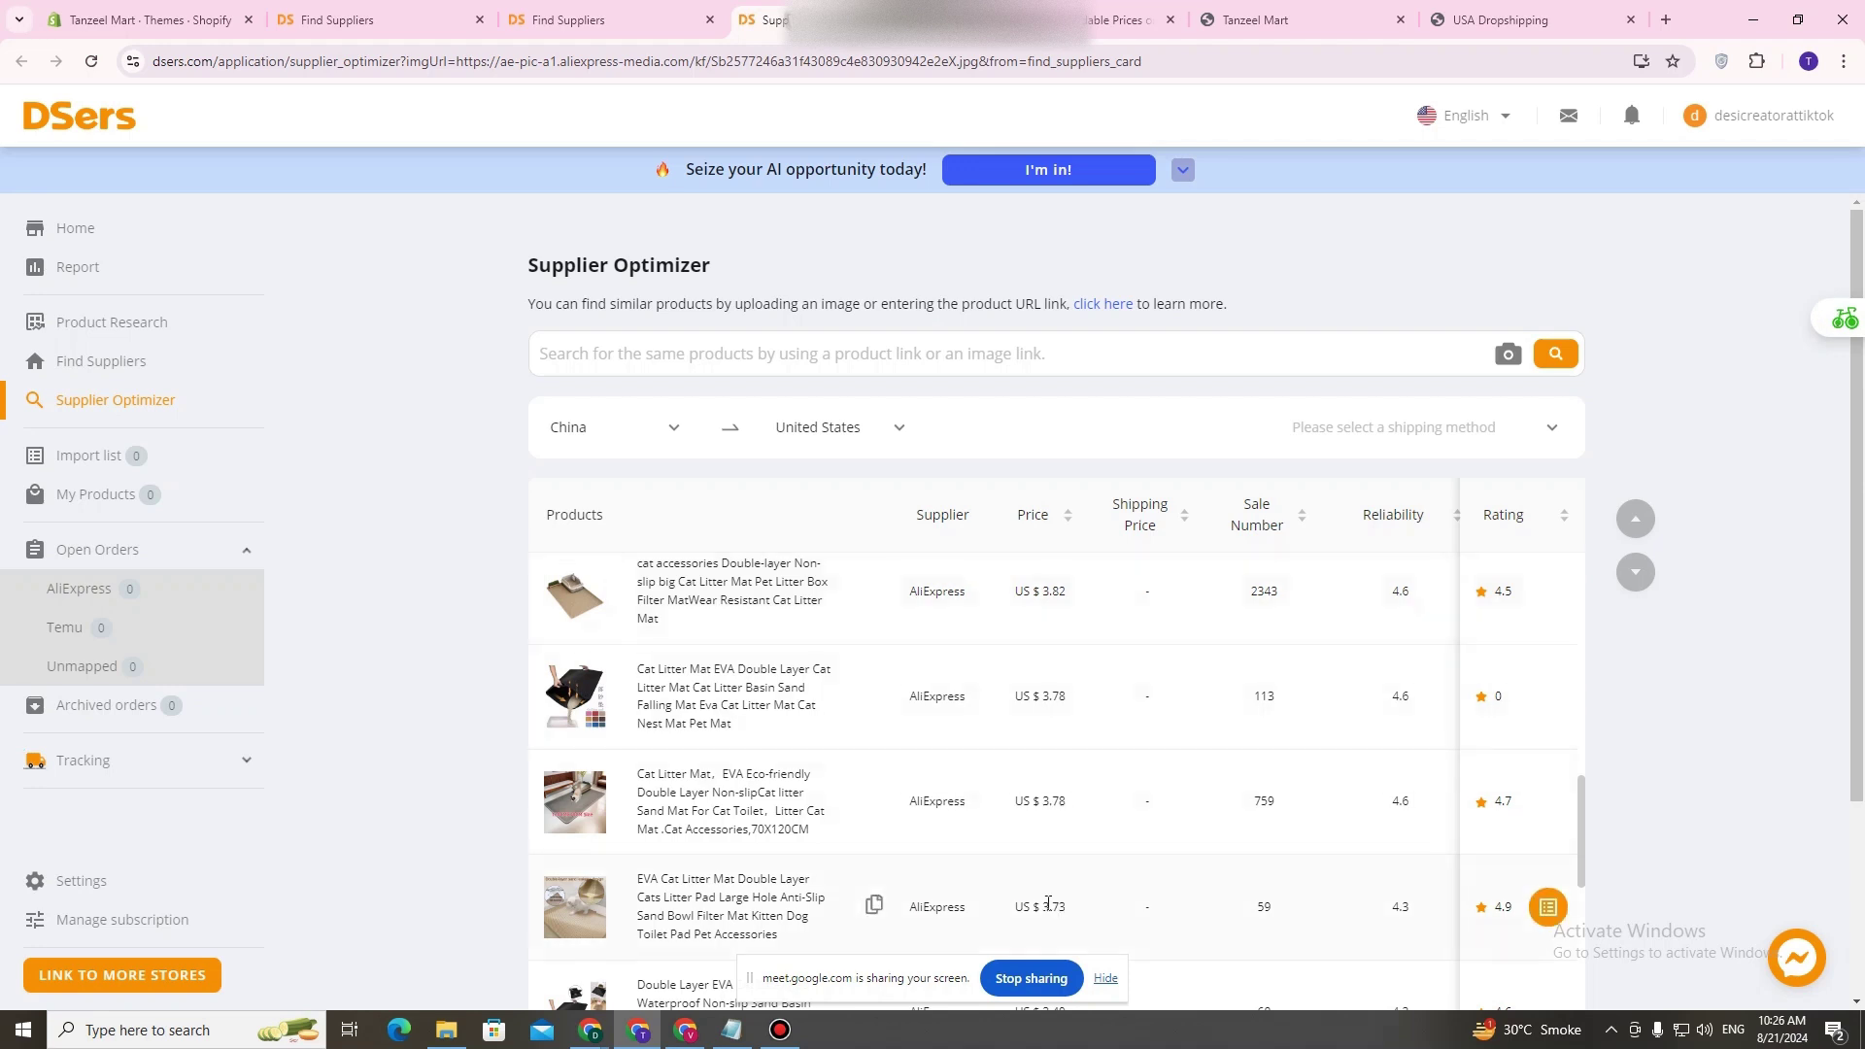
left_click_drag(1034, 592, 1070, 595)
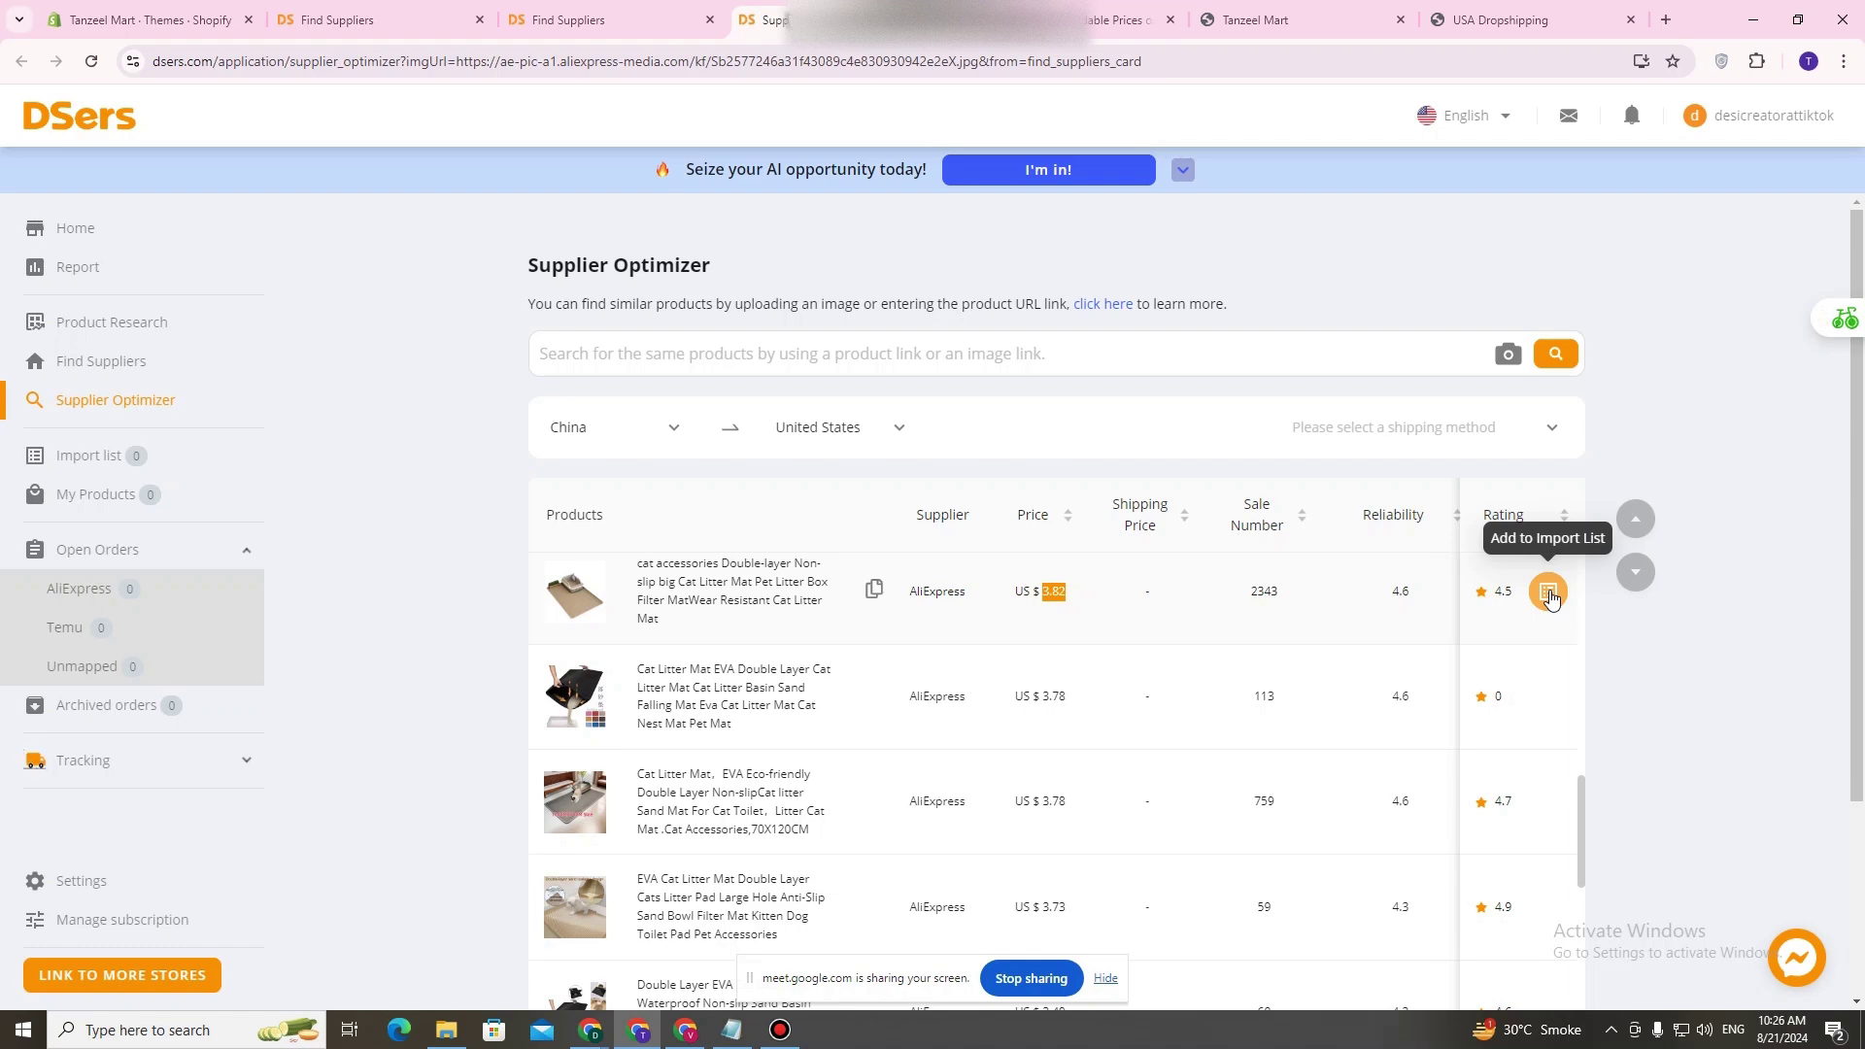
Step: Add the US $3.82 cat litter mat to the Import list in English and check it
left_click(1550, 595)
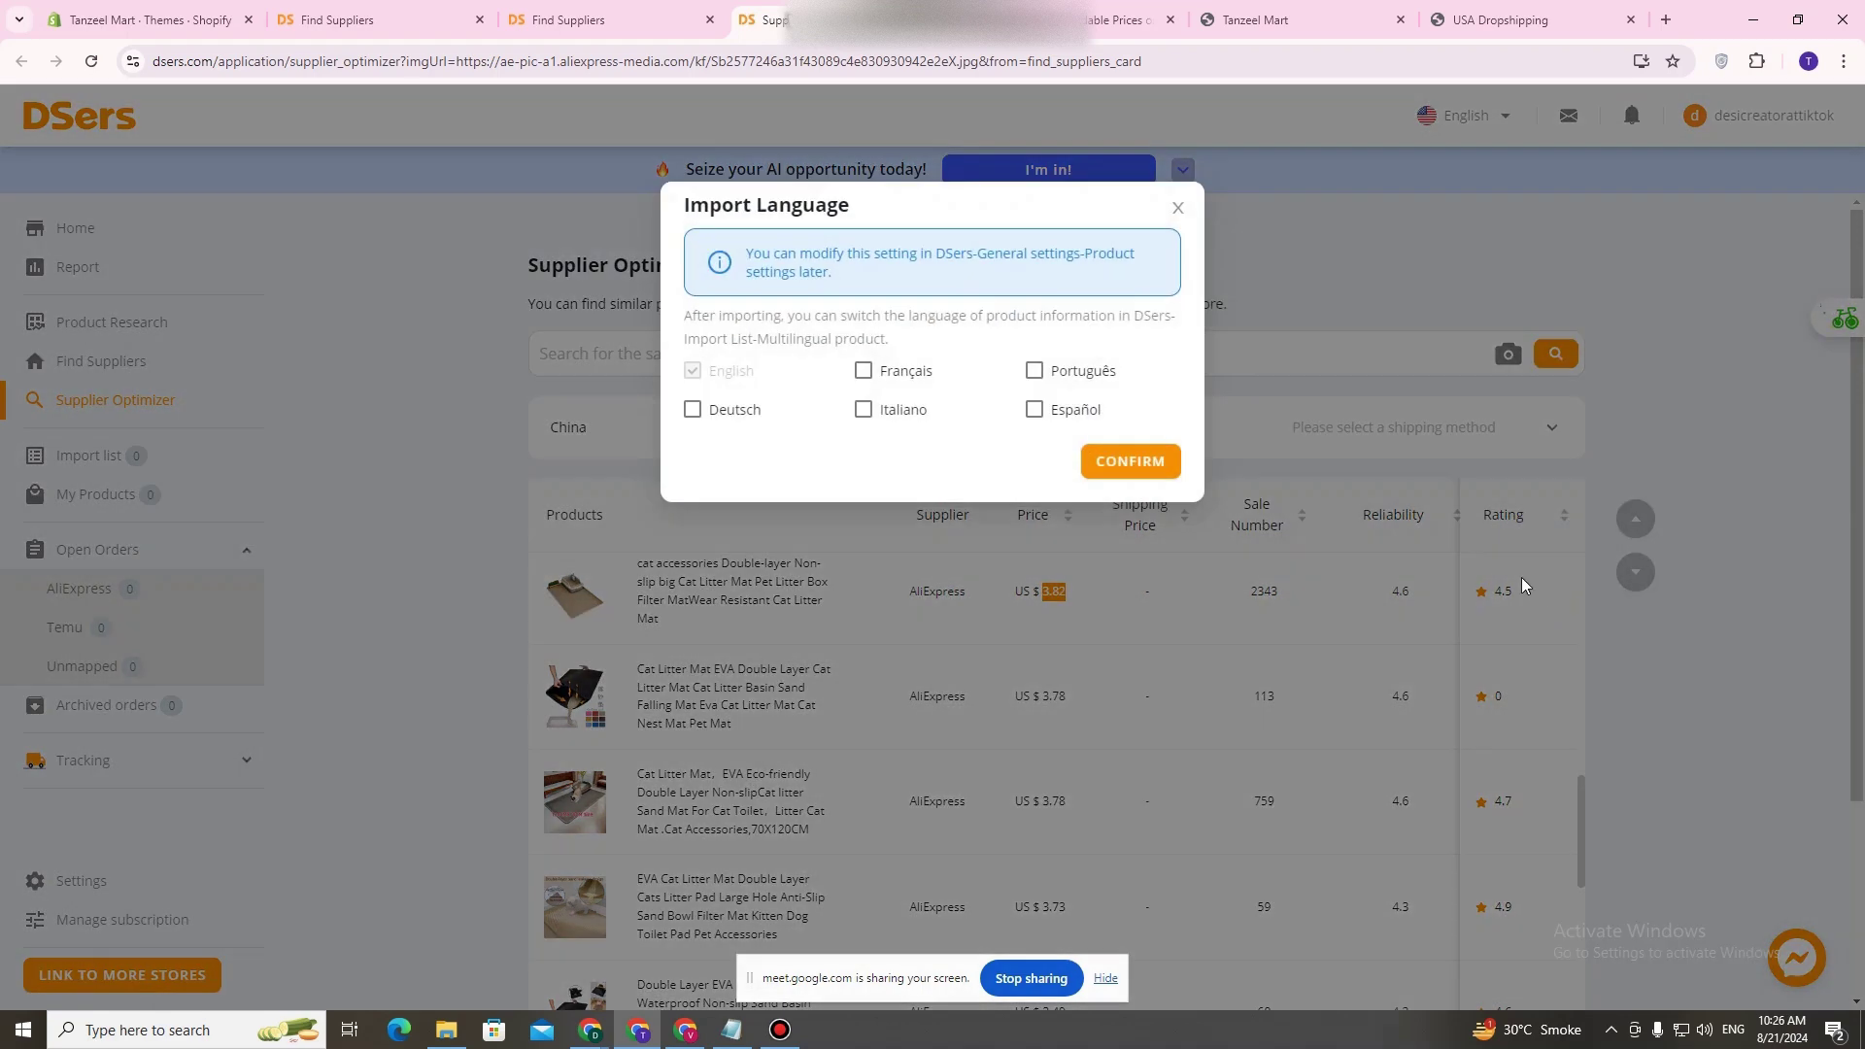
left_click(1119, 464)
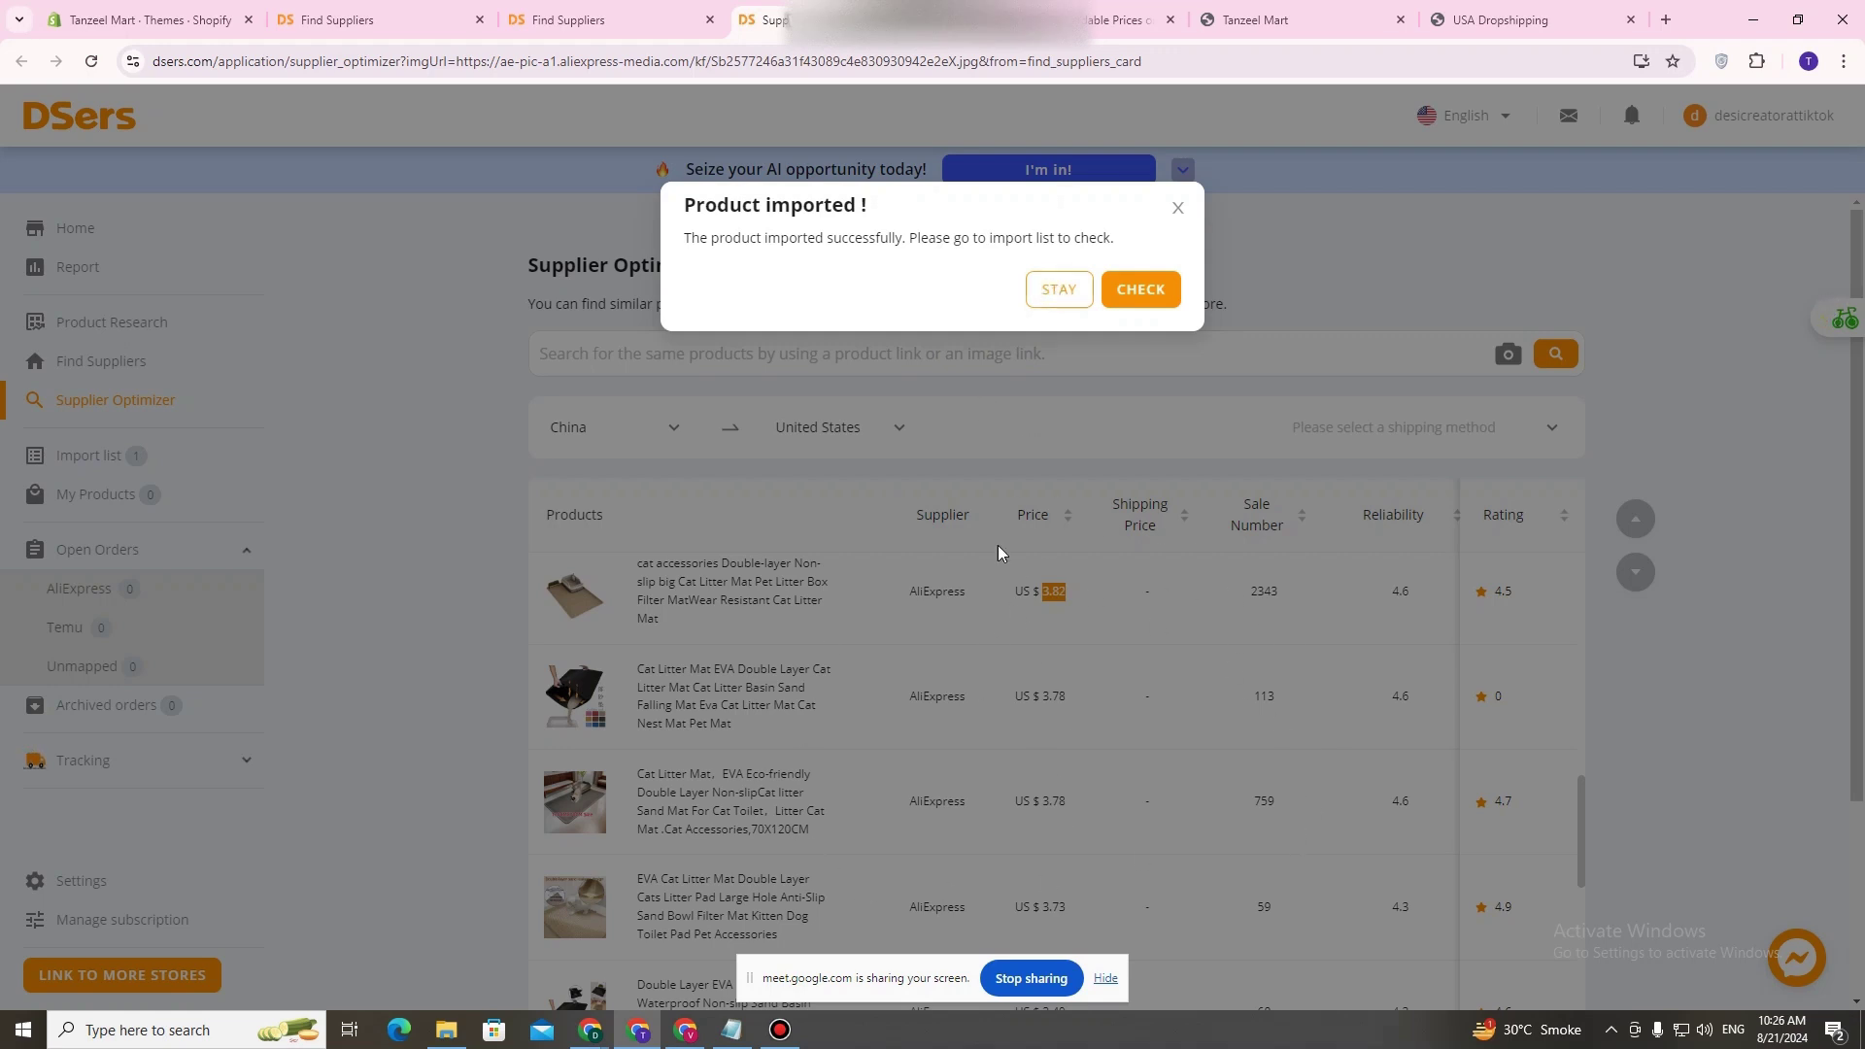
left_click(1141, 291)
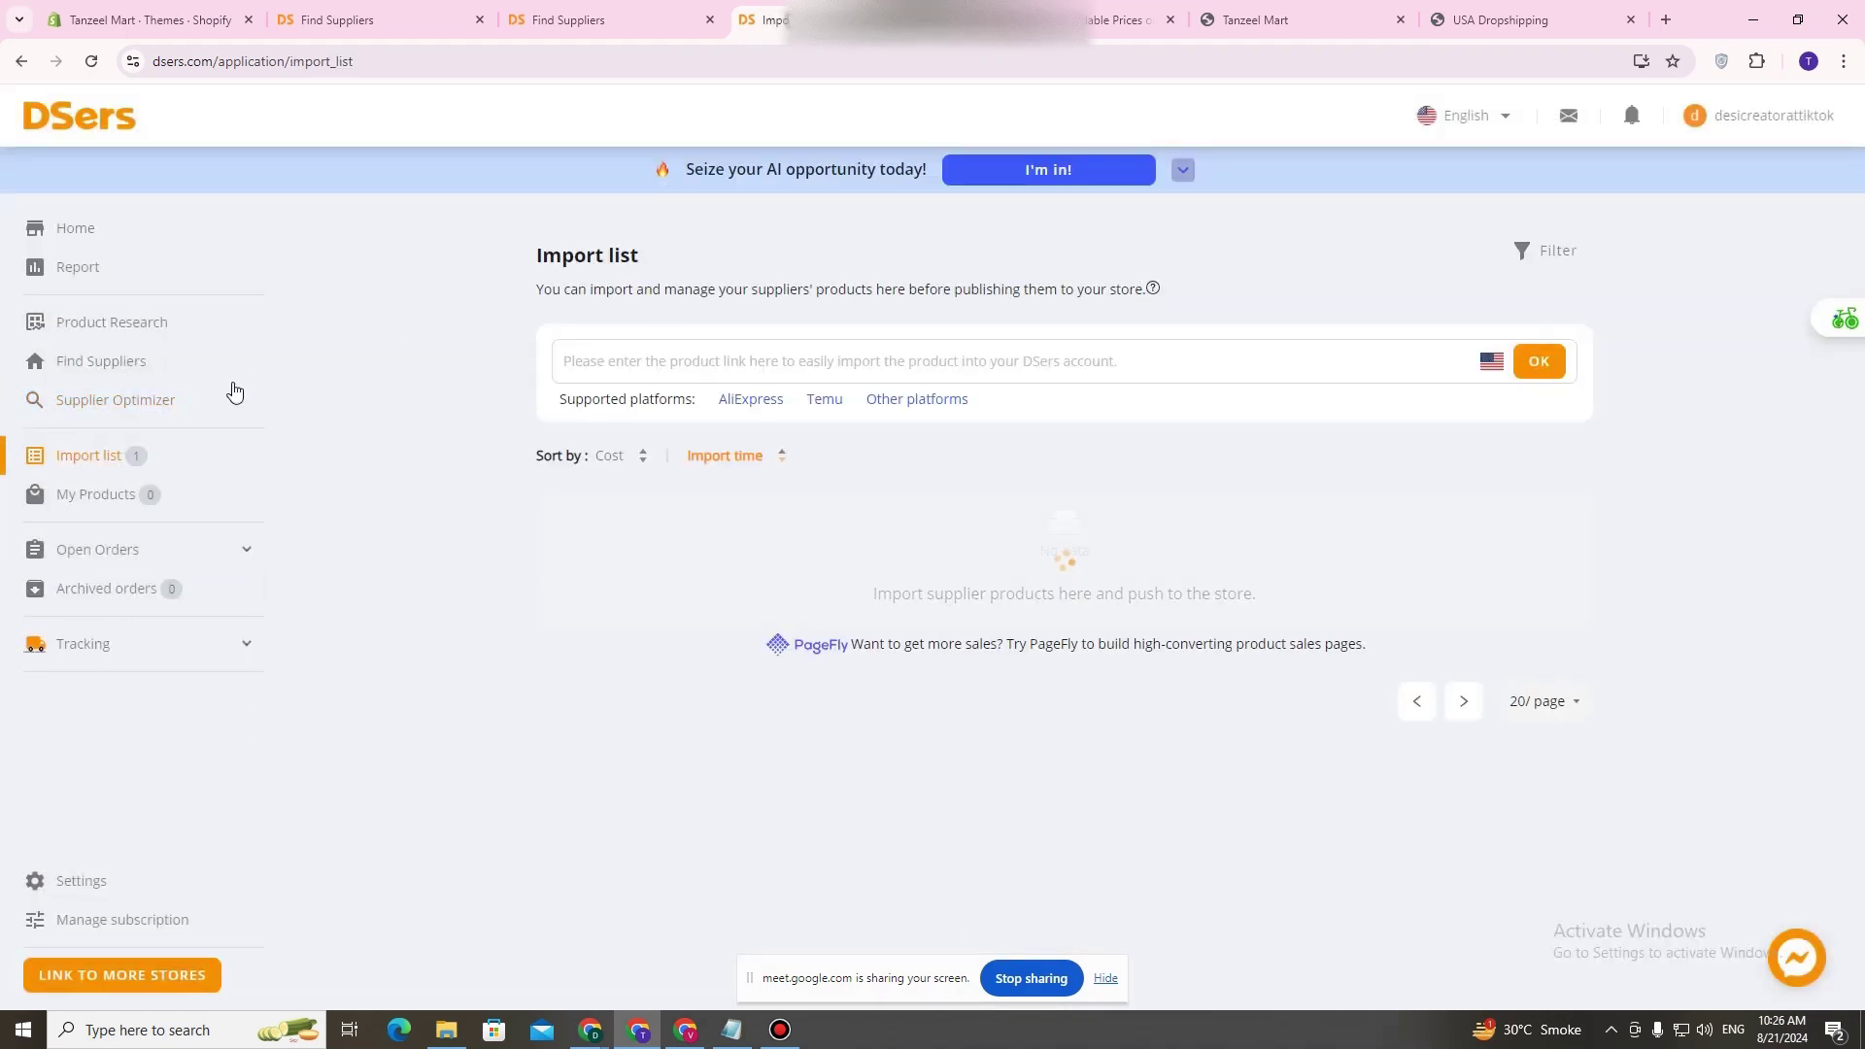
Step: Scroll the Import list to review its single cat litter mat card at $3.98 ~ 32
scroll(826, 680, "down", 2)
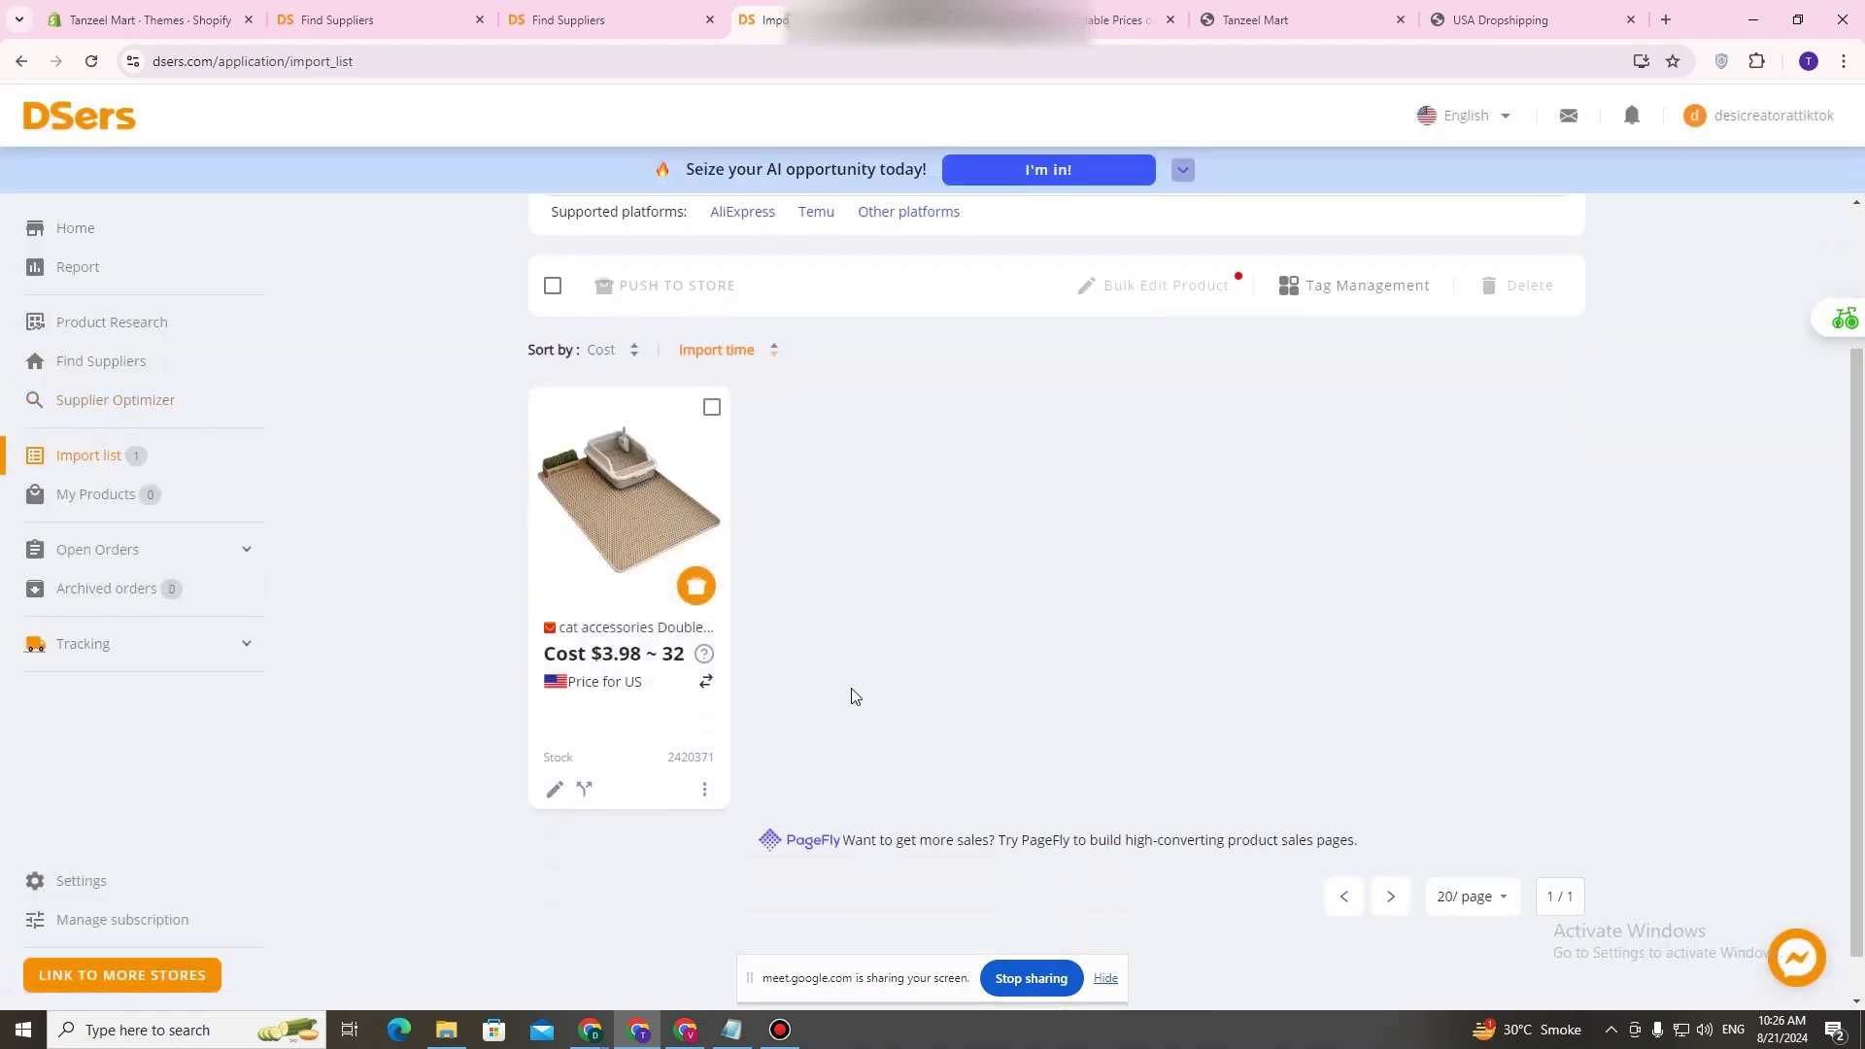
scroll(665, 567, "up", 2)
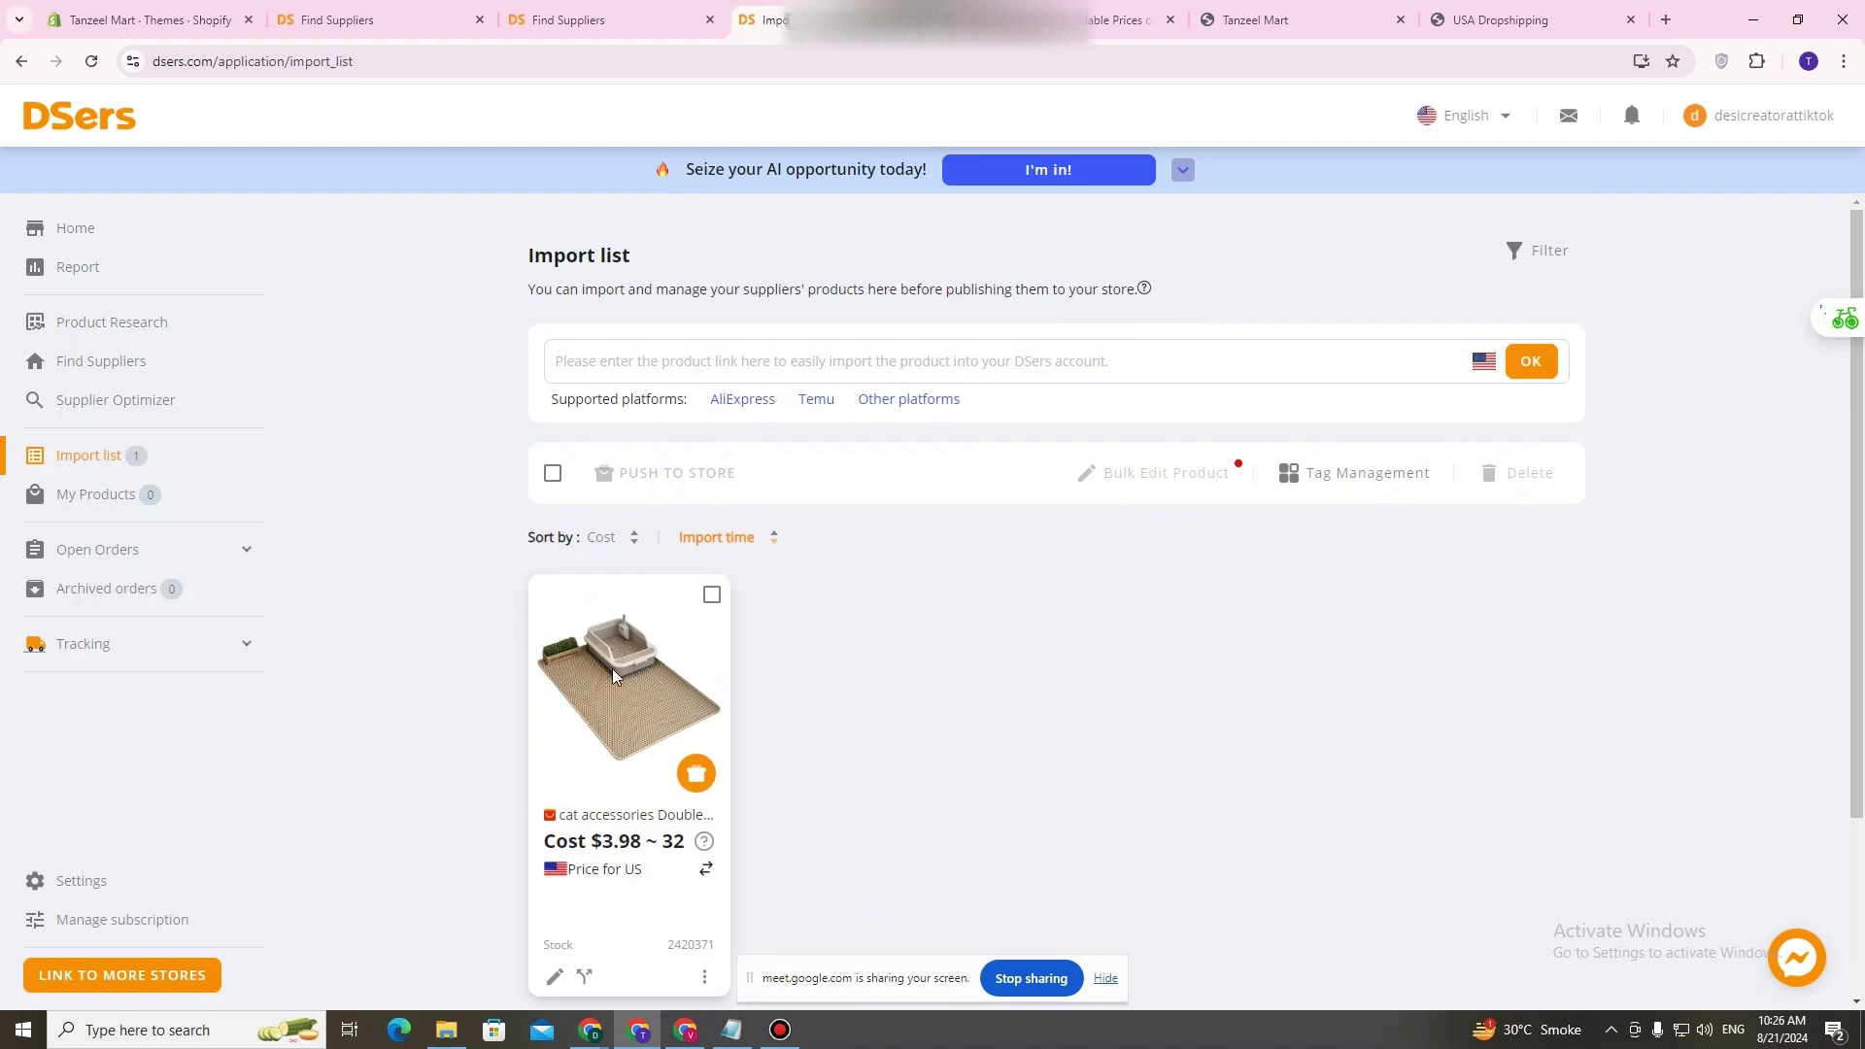
scroll(611, 675, "down", 2)
scroll(621, 679, "up", 1)
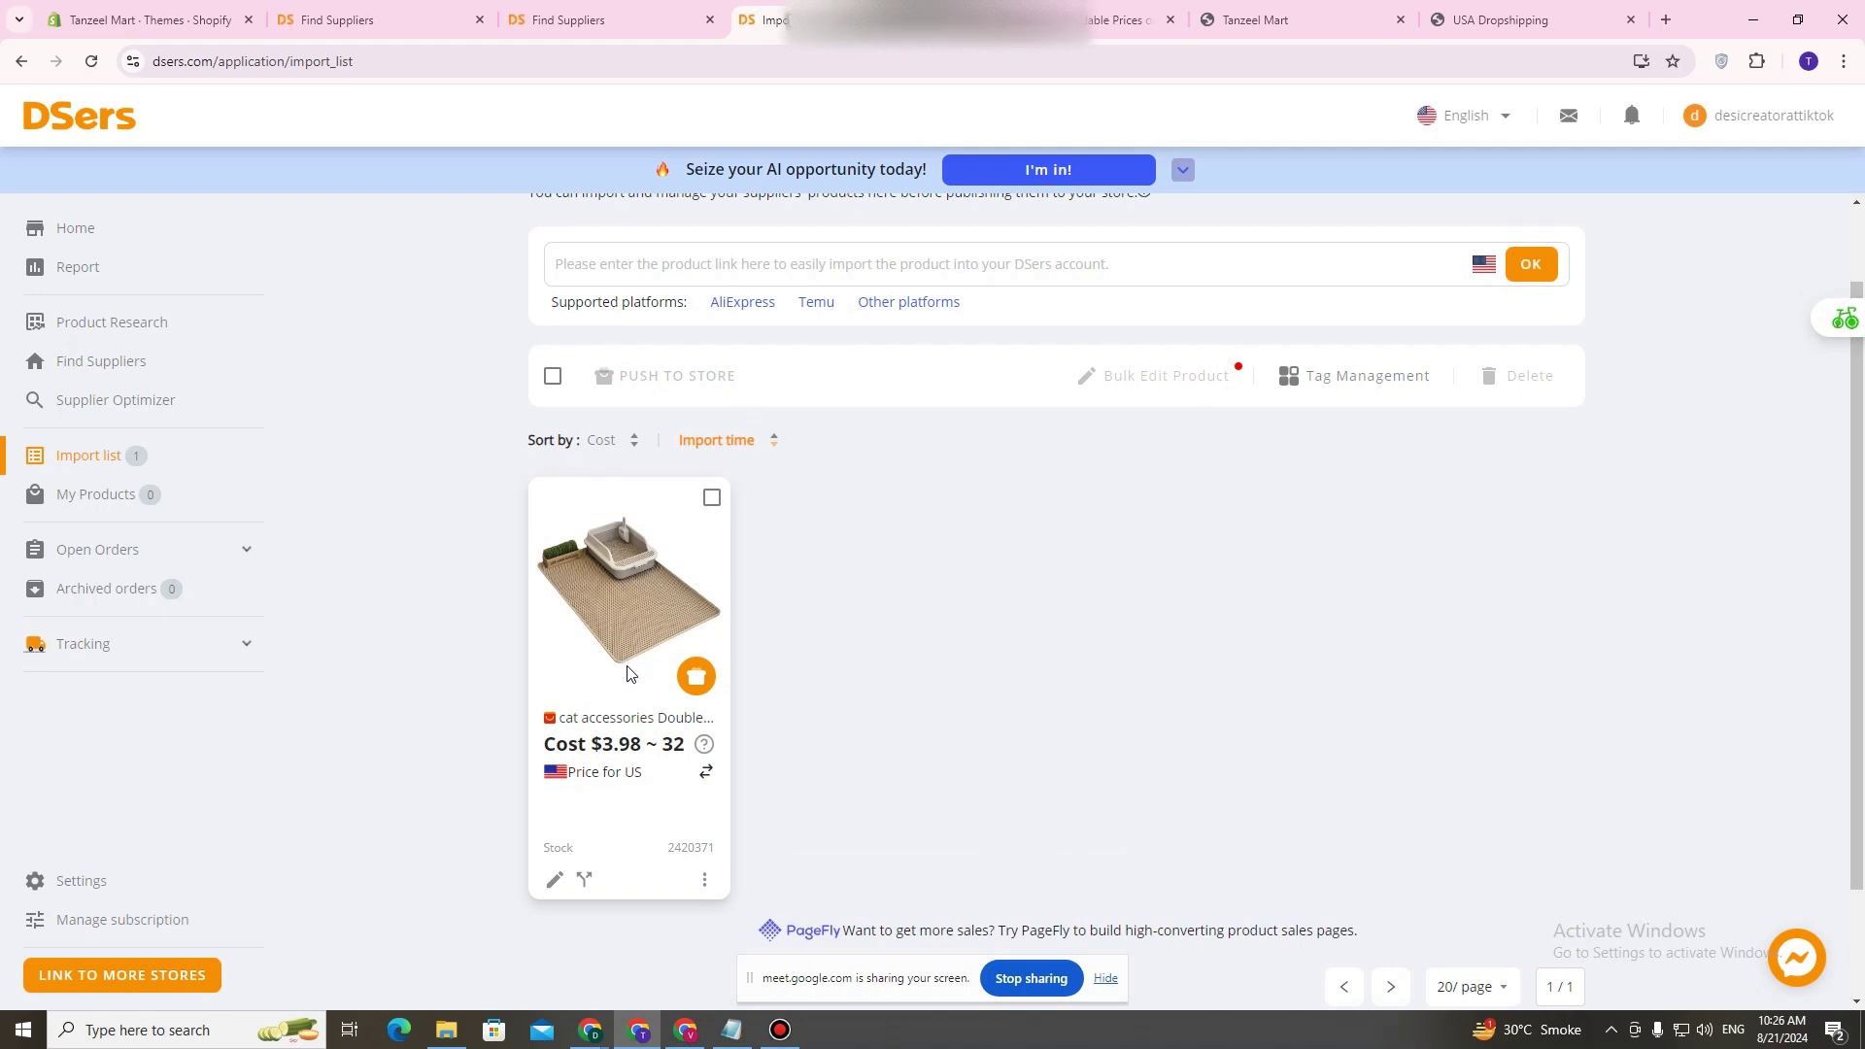
Step: Go to the Find Suppliers product search page and scroll through it
left_click(107, 363)
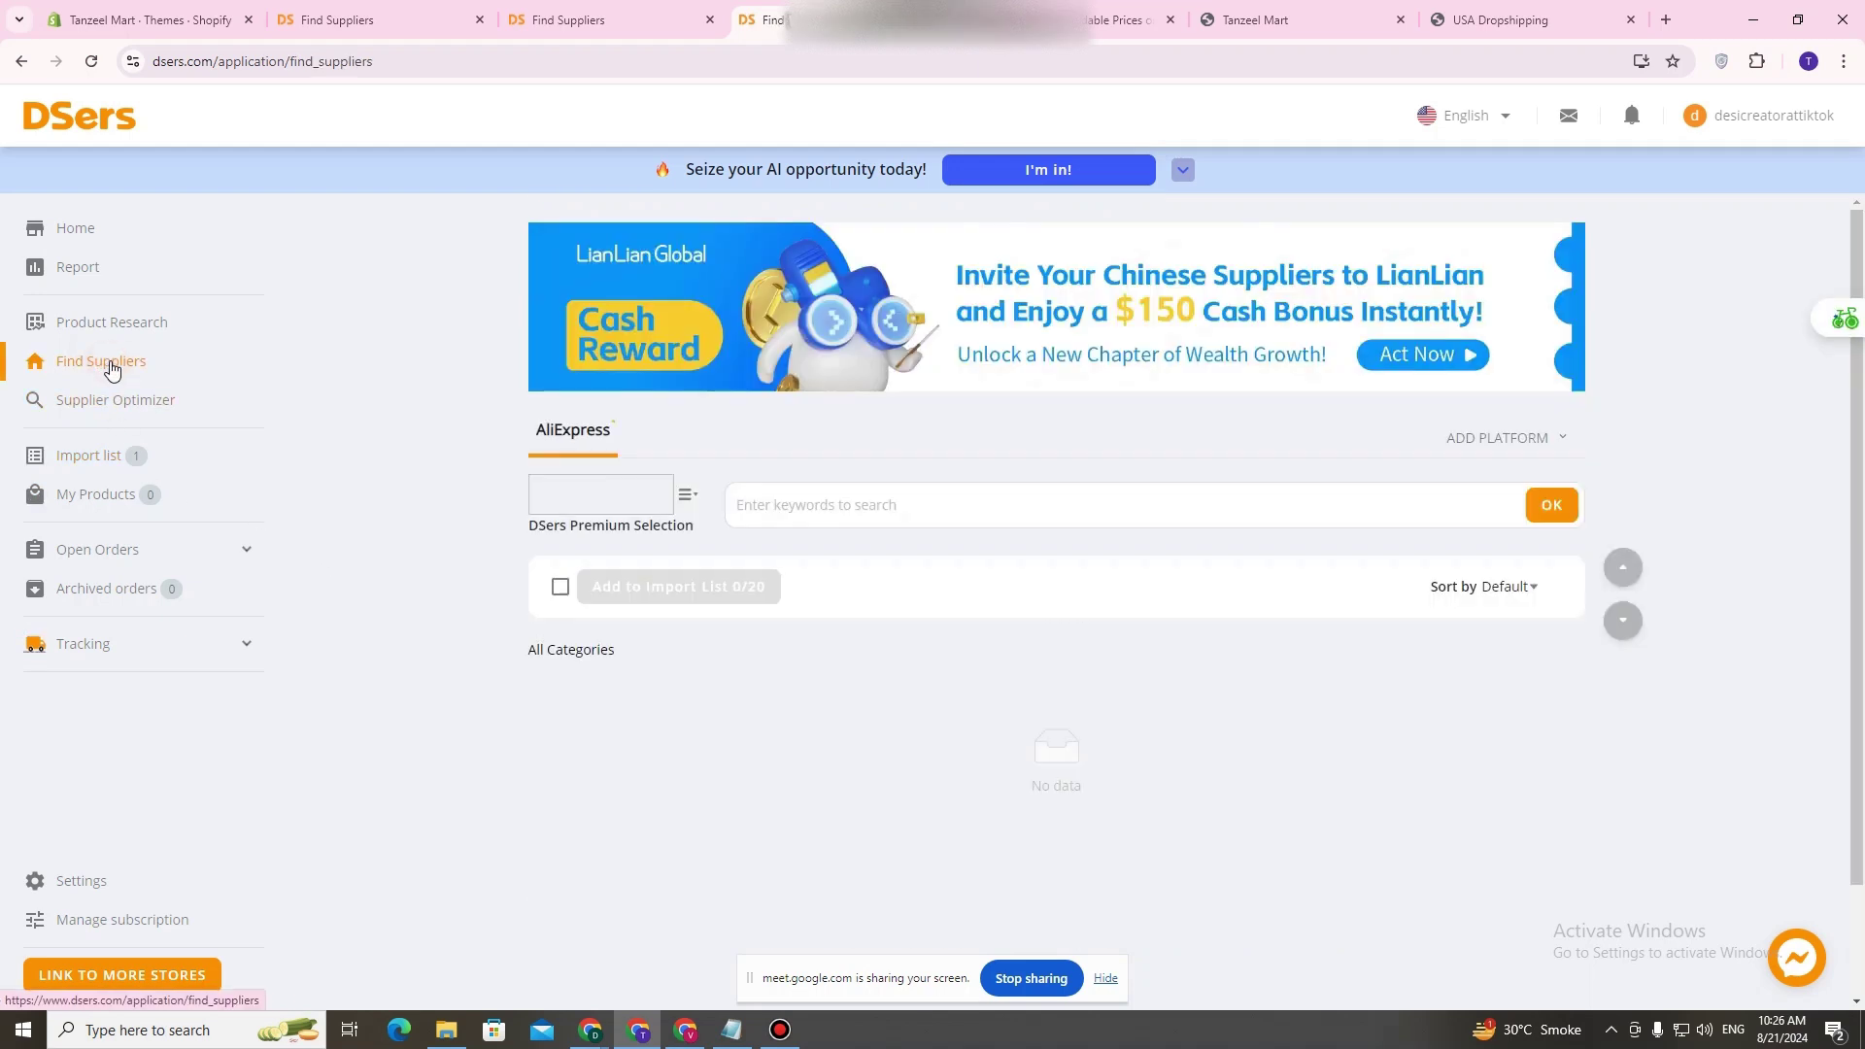
scroll(845, 680, "down", 2)
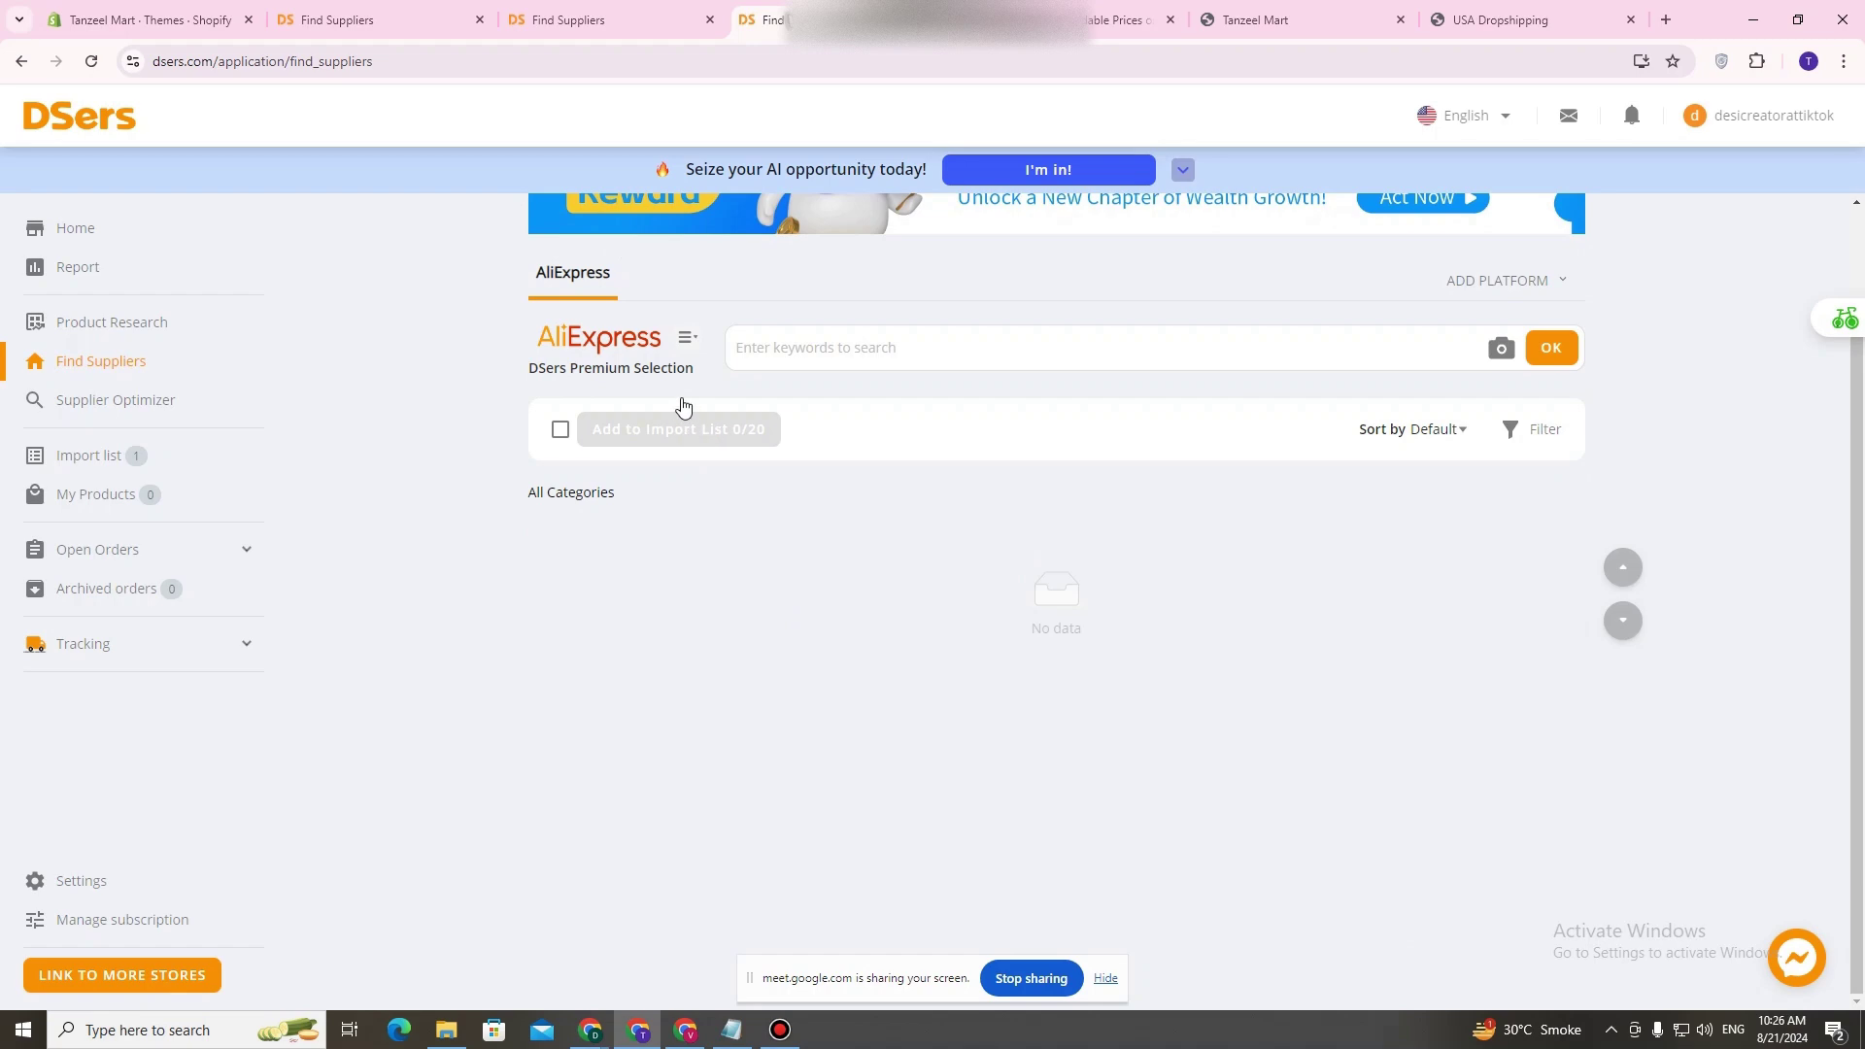
scroll(686, 348, "up", 2)
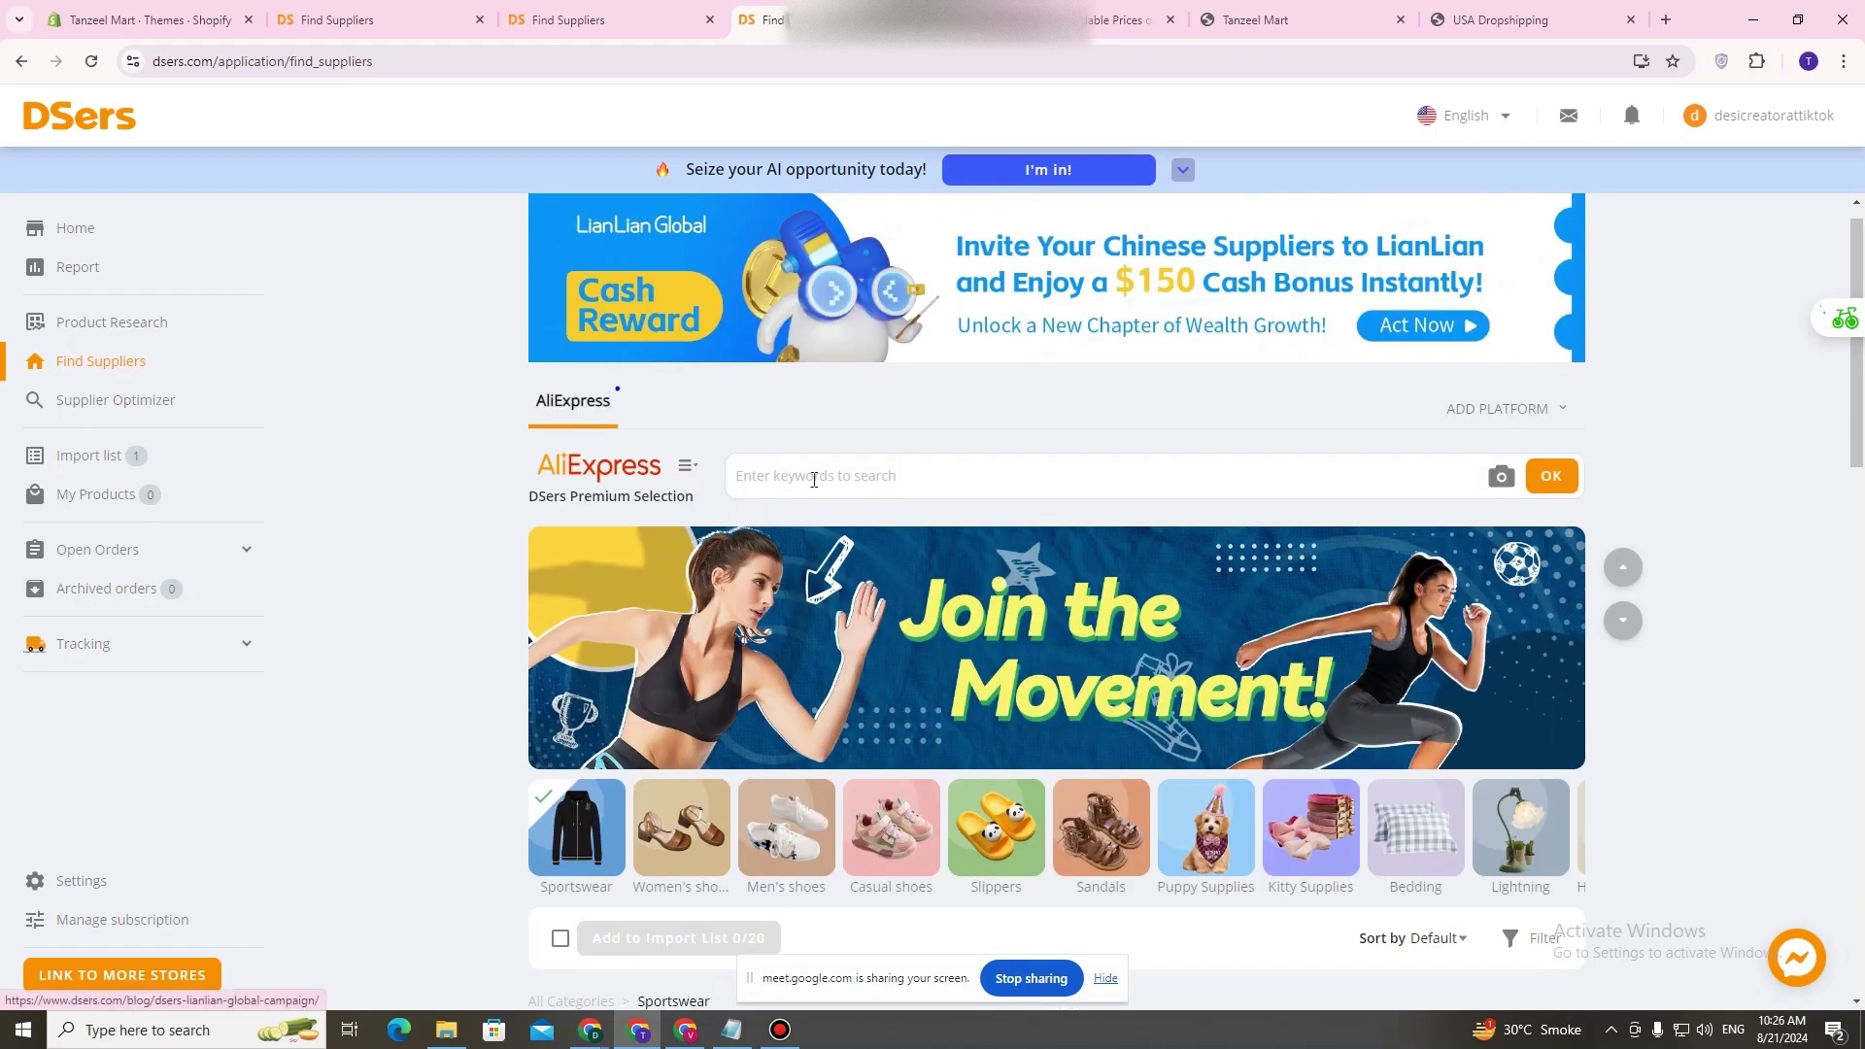
scroll(845, 573, "down", 1)
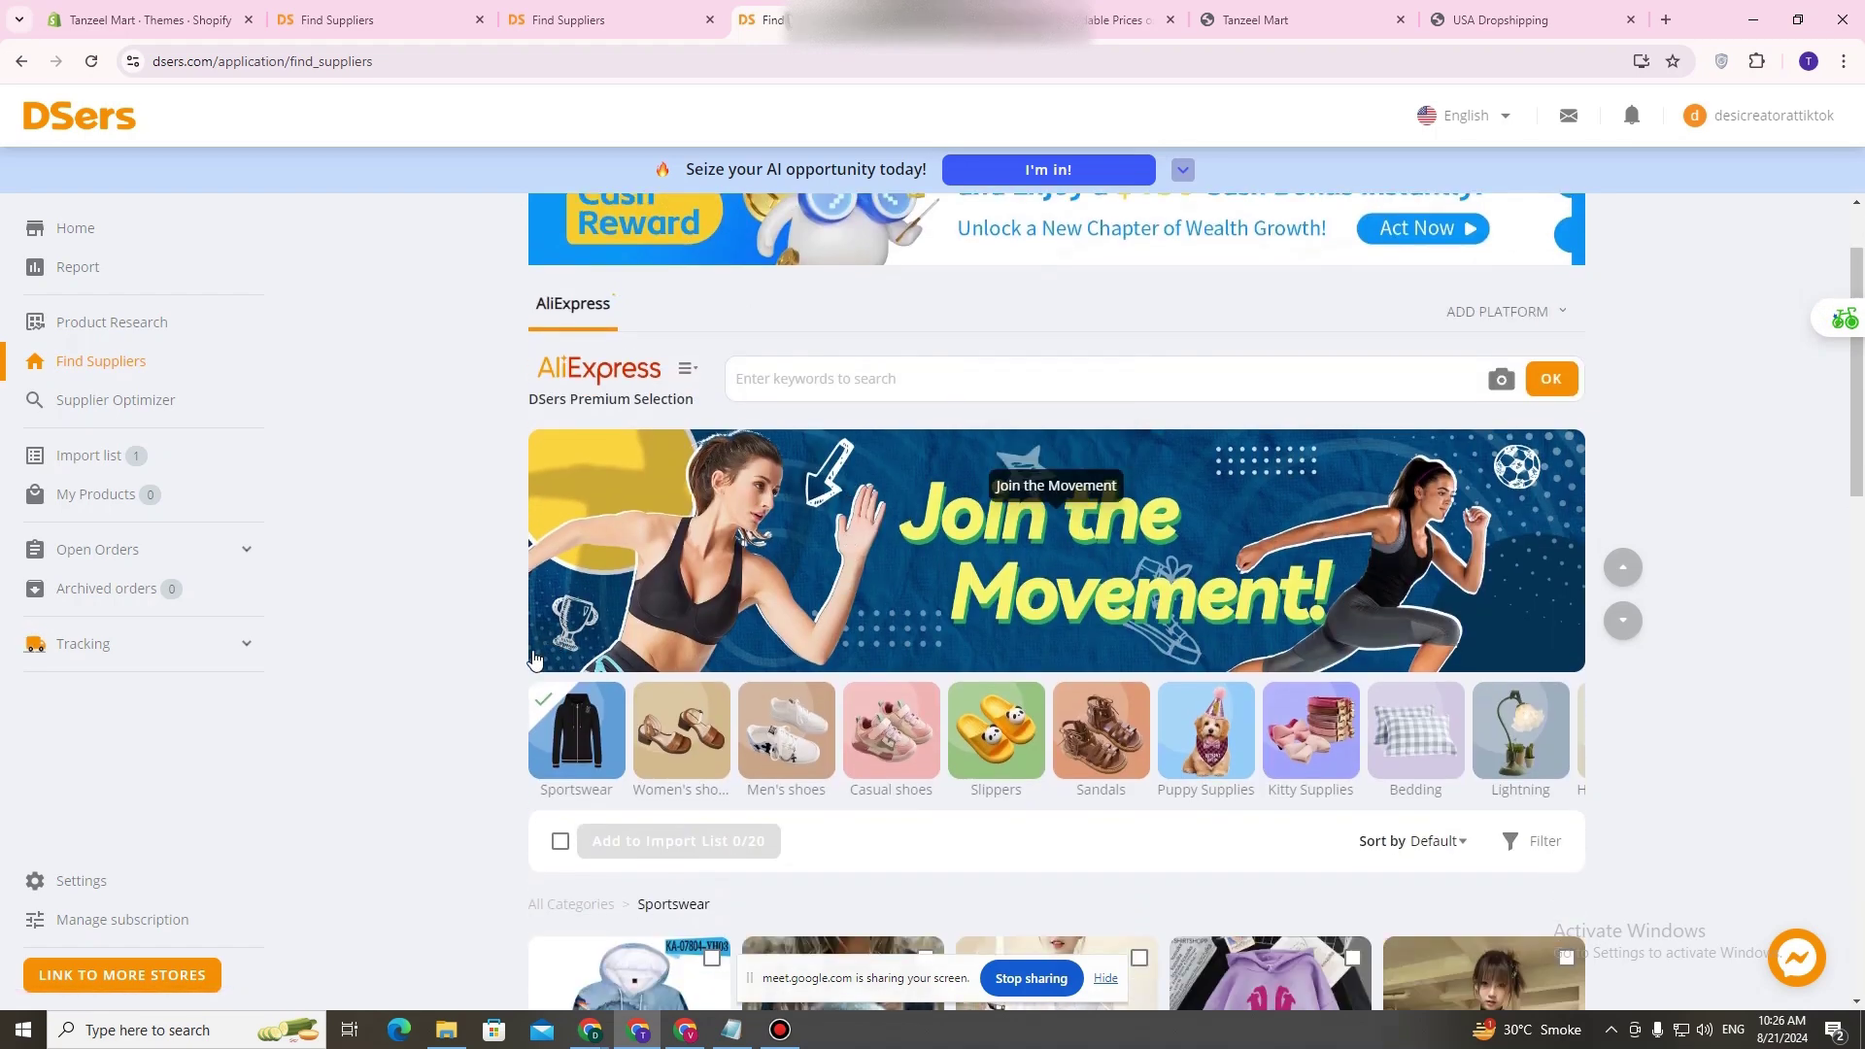
Step: Scroll the AliExpress category list to Hair Extensions & Wigs, then bring the Notepad note forward
left_click(682, 368)
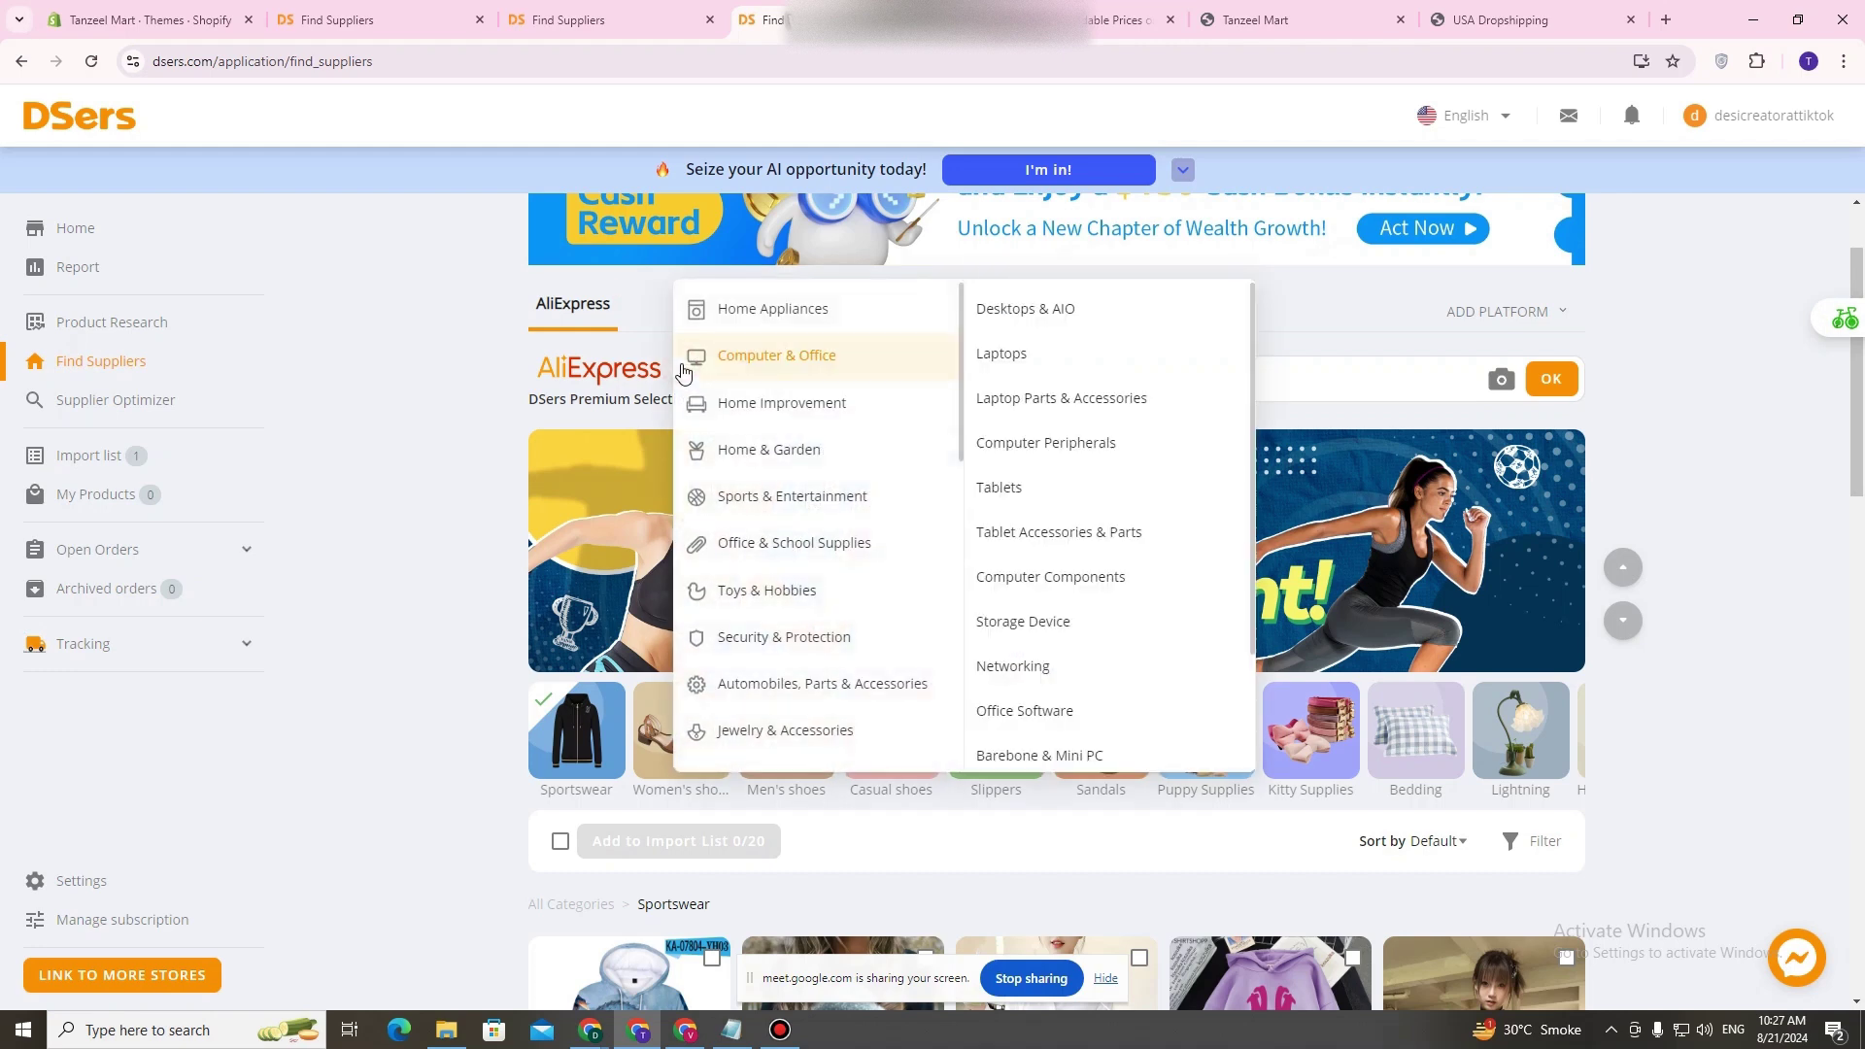
mouse_move(756, 600)
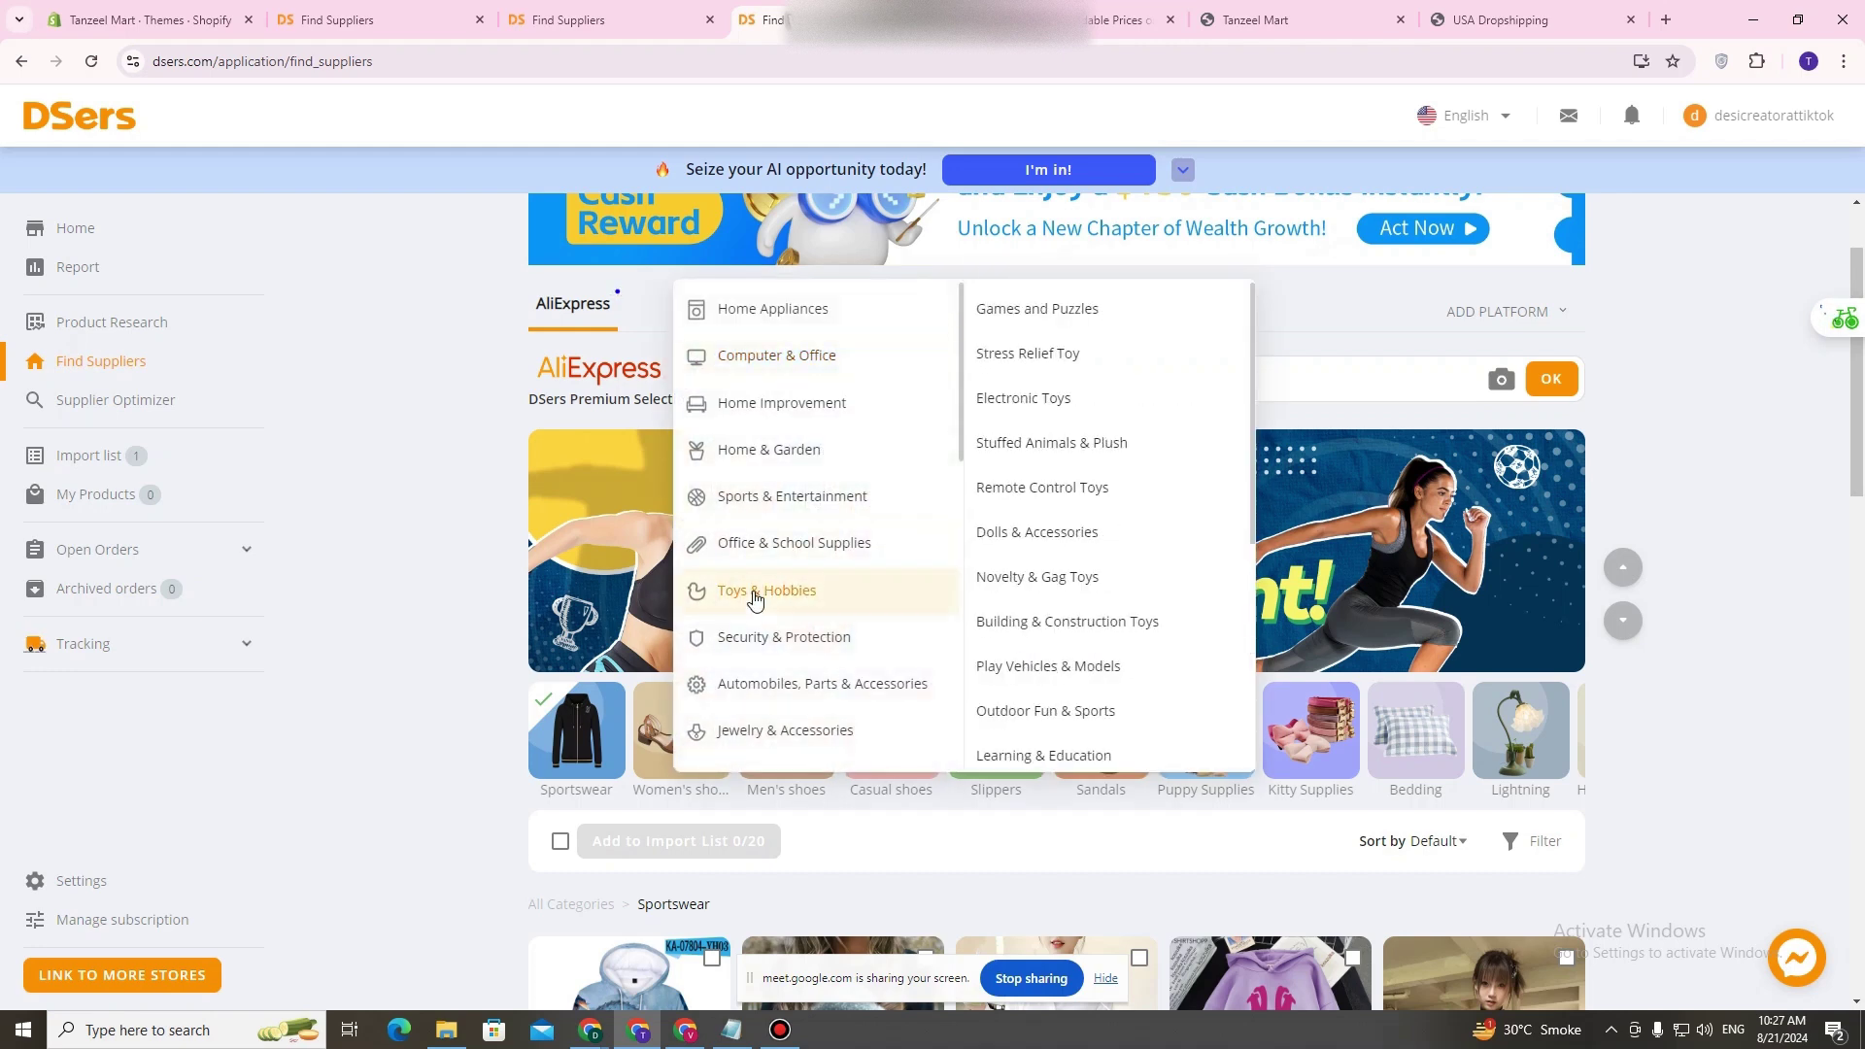
scroll(763, 582, "down", 3)
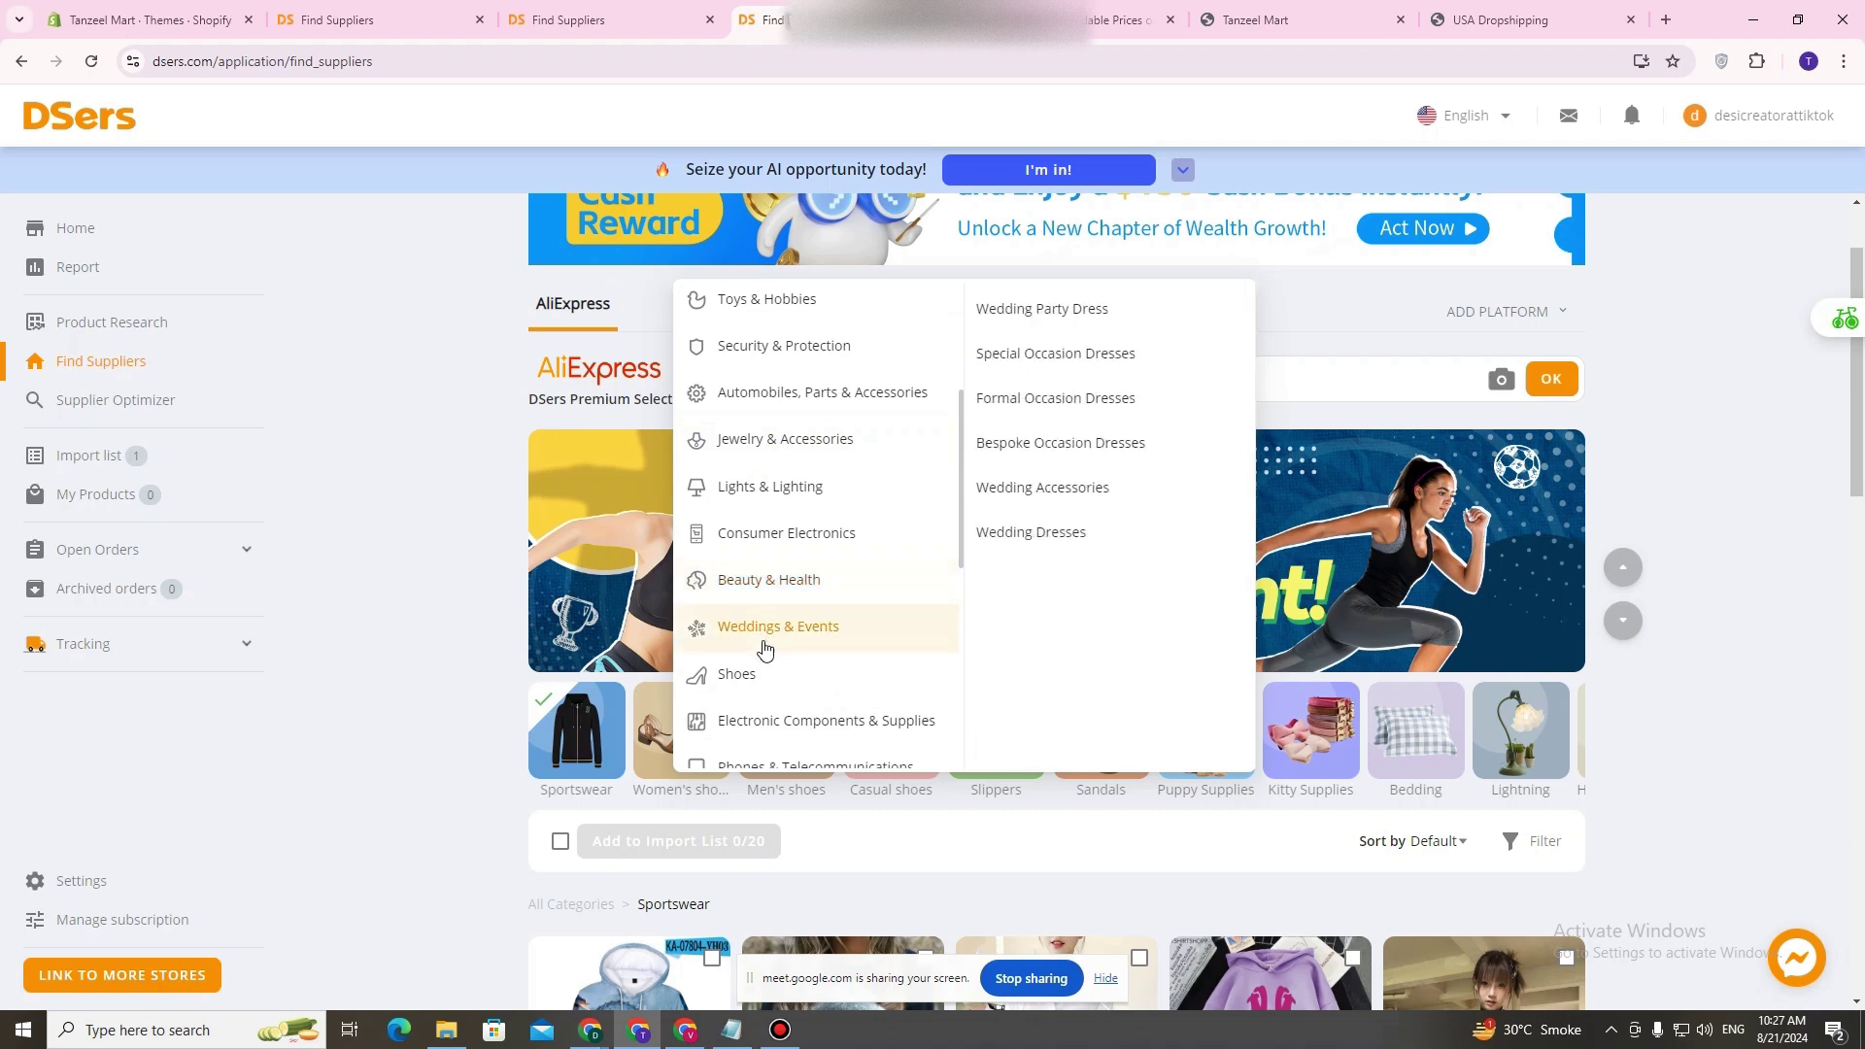
scroll(766, 641, "down", 1)
scroll(763, 595, "down", 3)
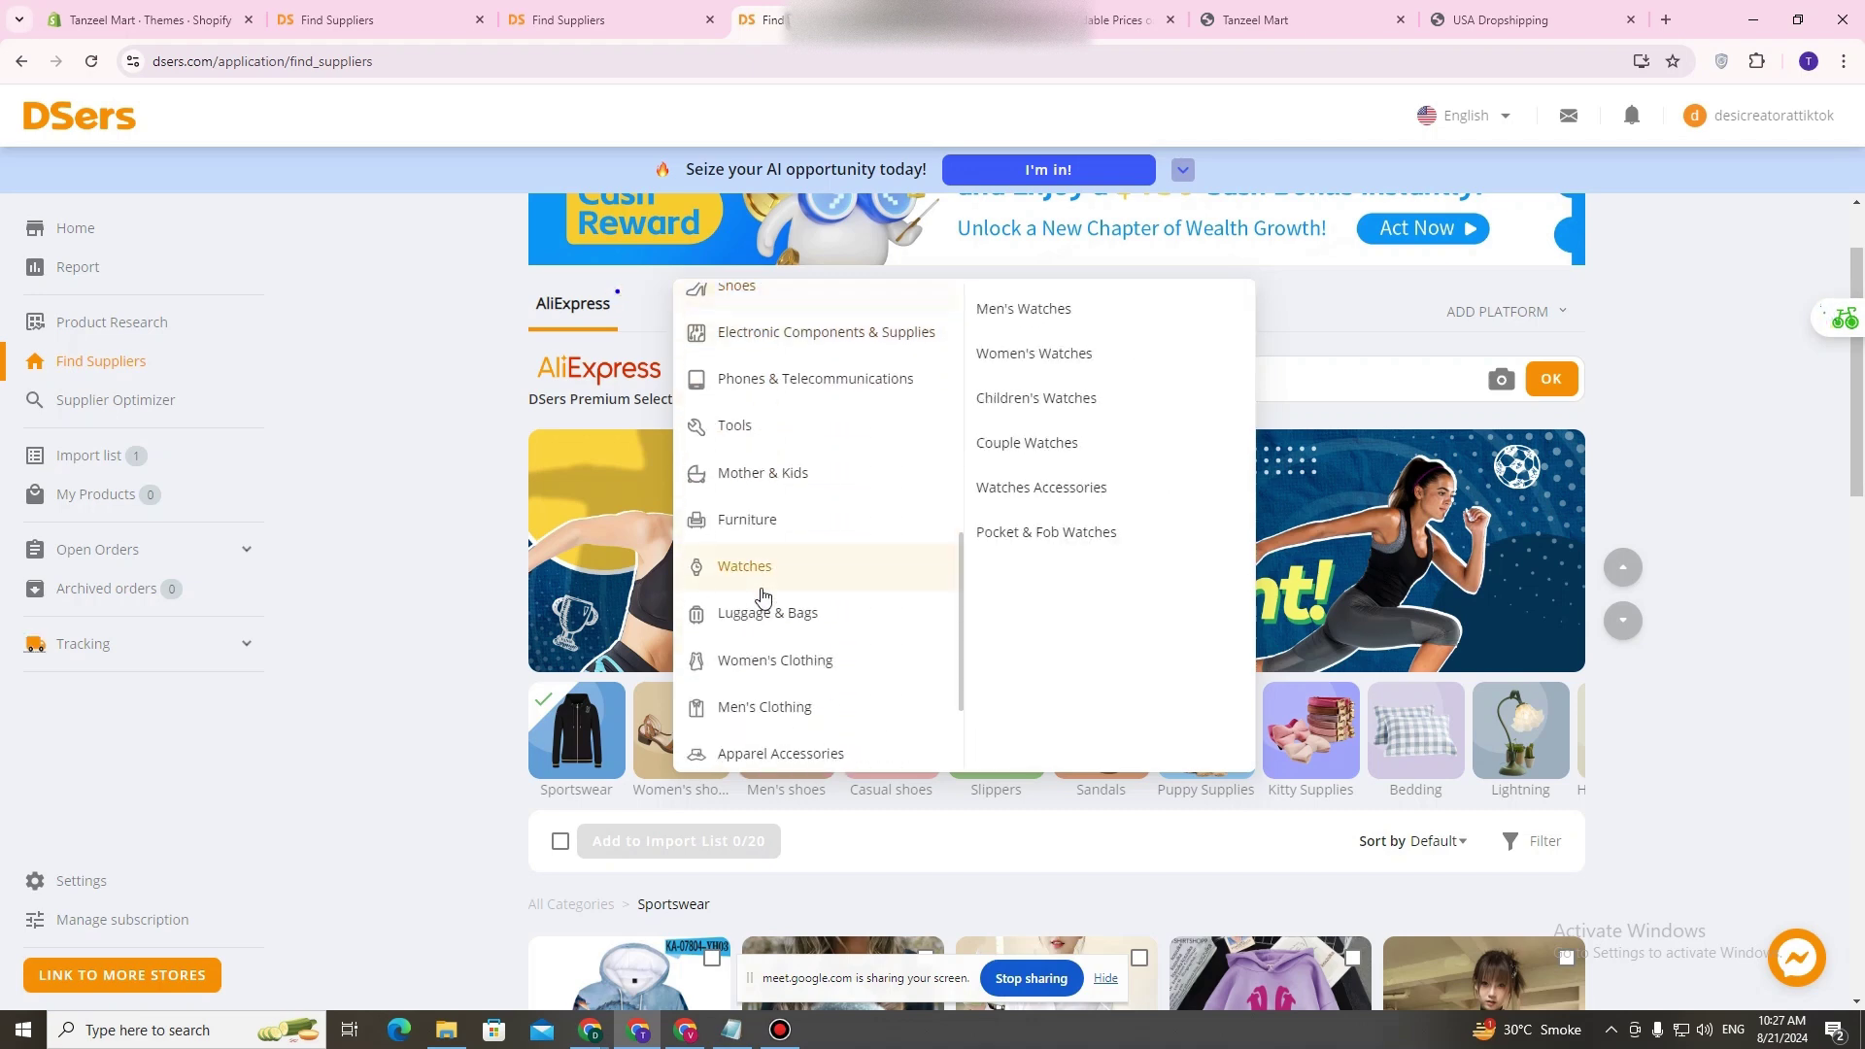
scroll(762, 594, "down", 1)
scroll(763, 595, "down", 1)
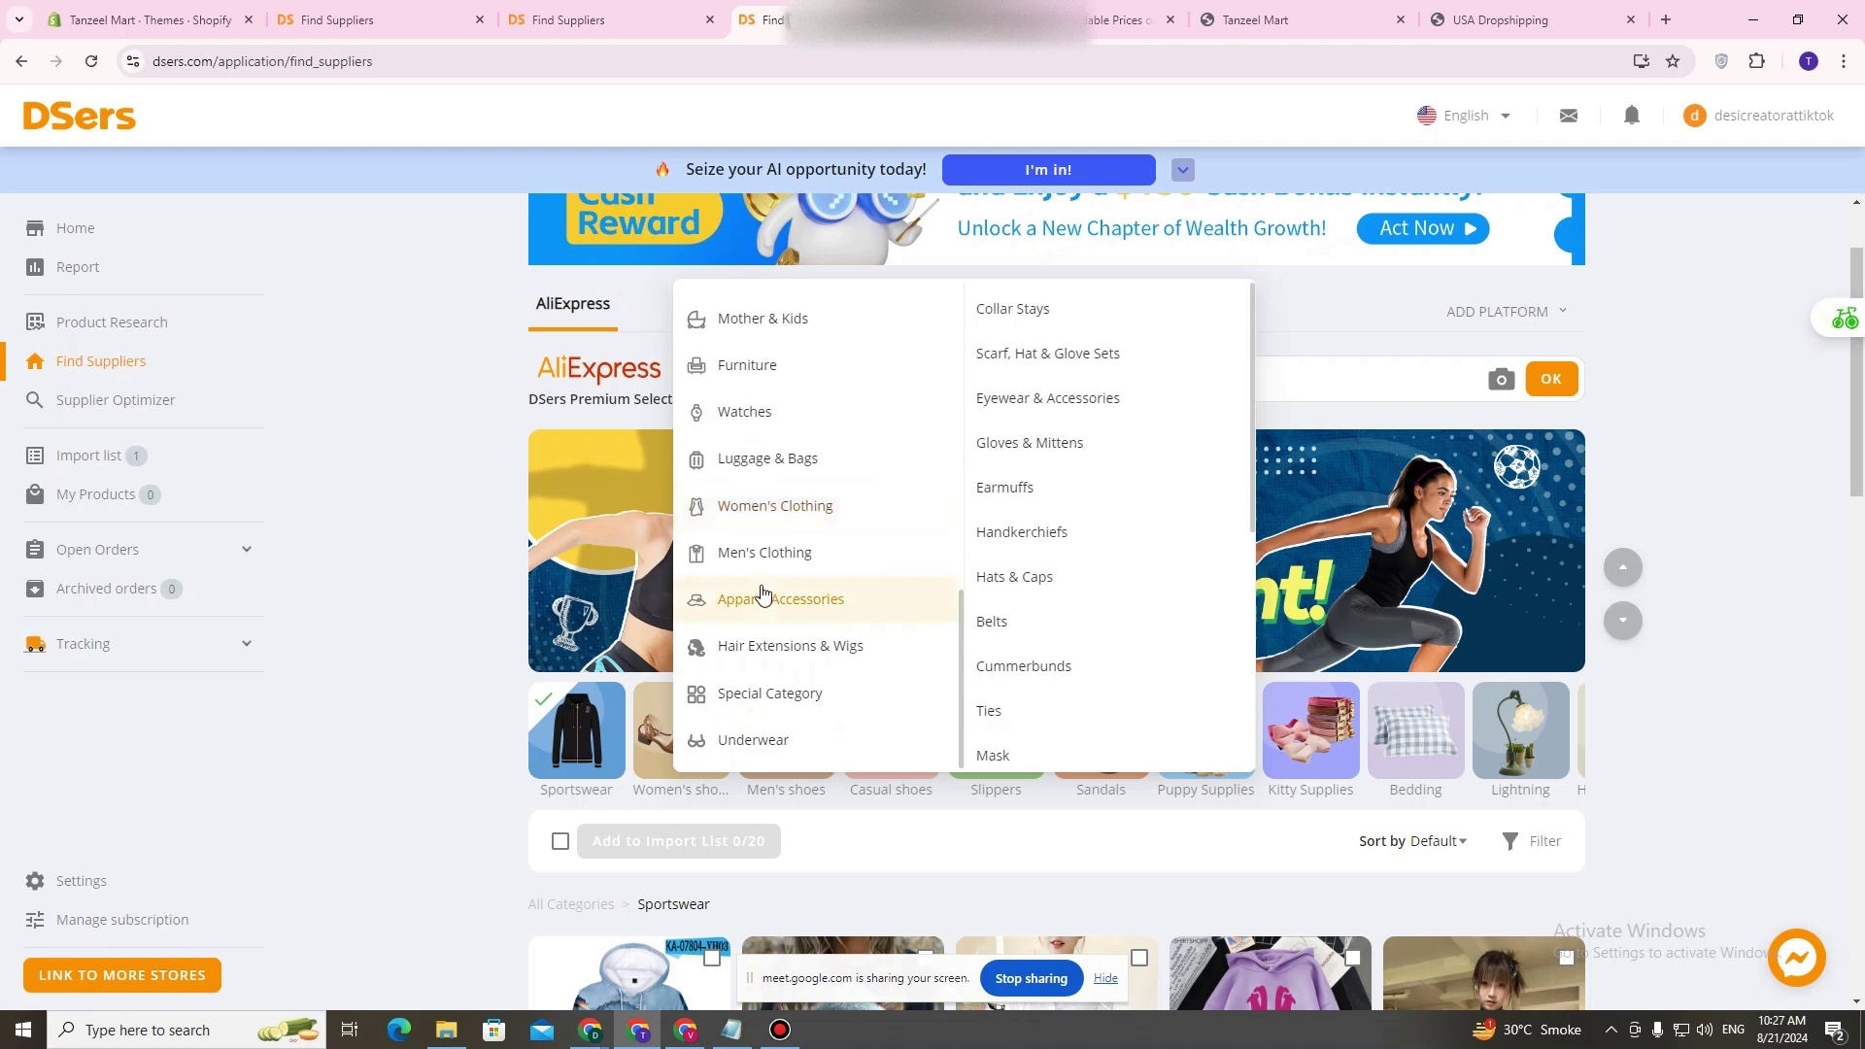
left_click(731, 1030)
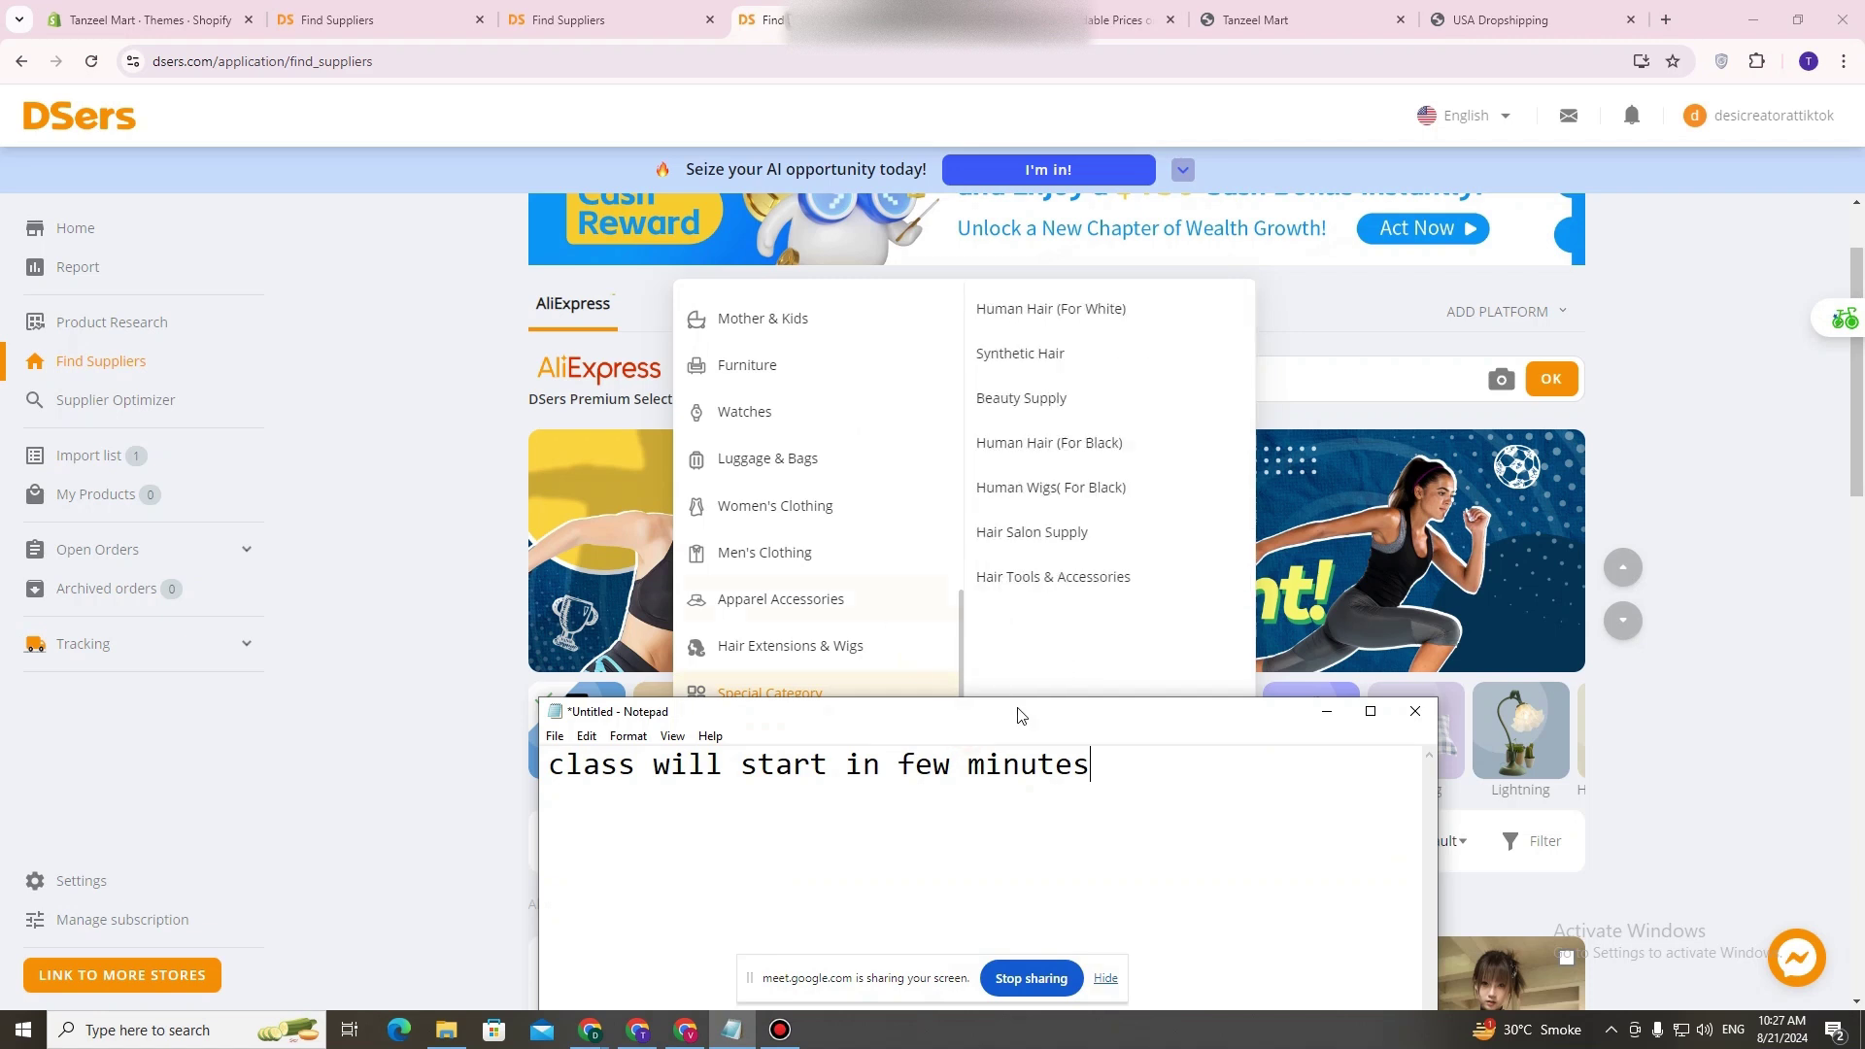
Step: Maximize the Notepad note and select all of its text
double_click(966, 714)
double_click(588, 76)
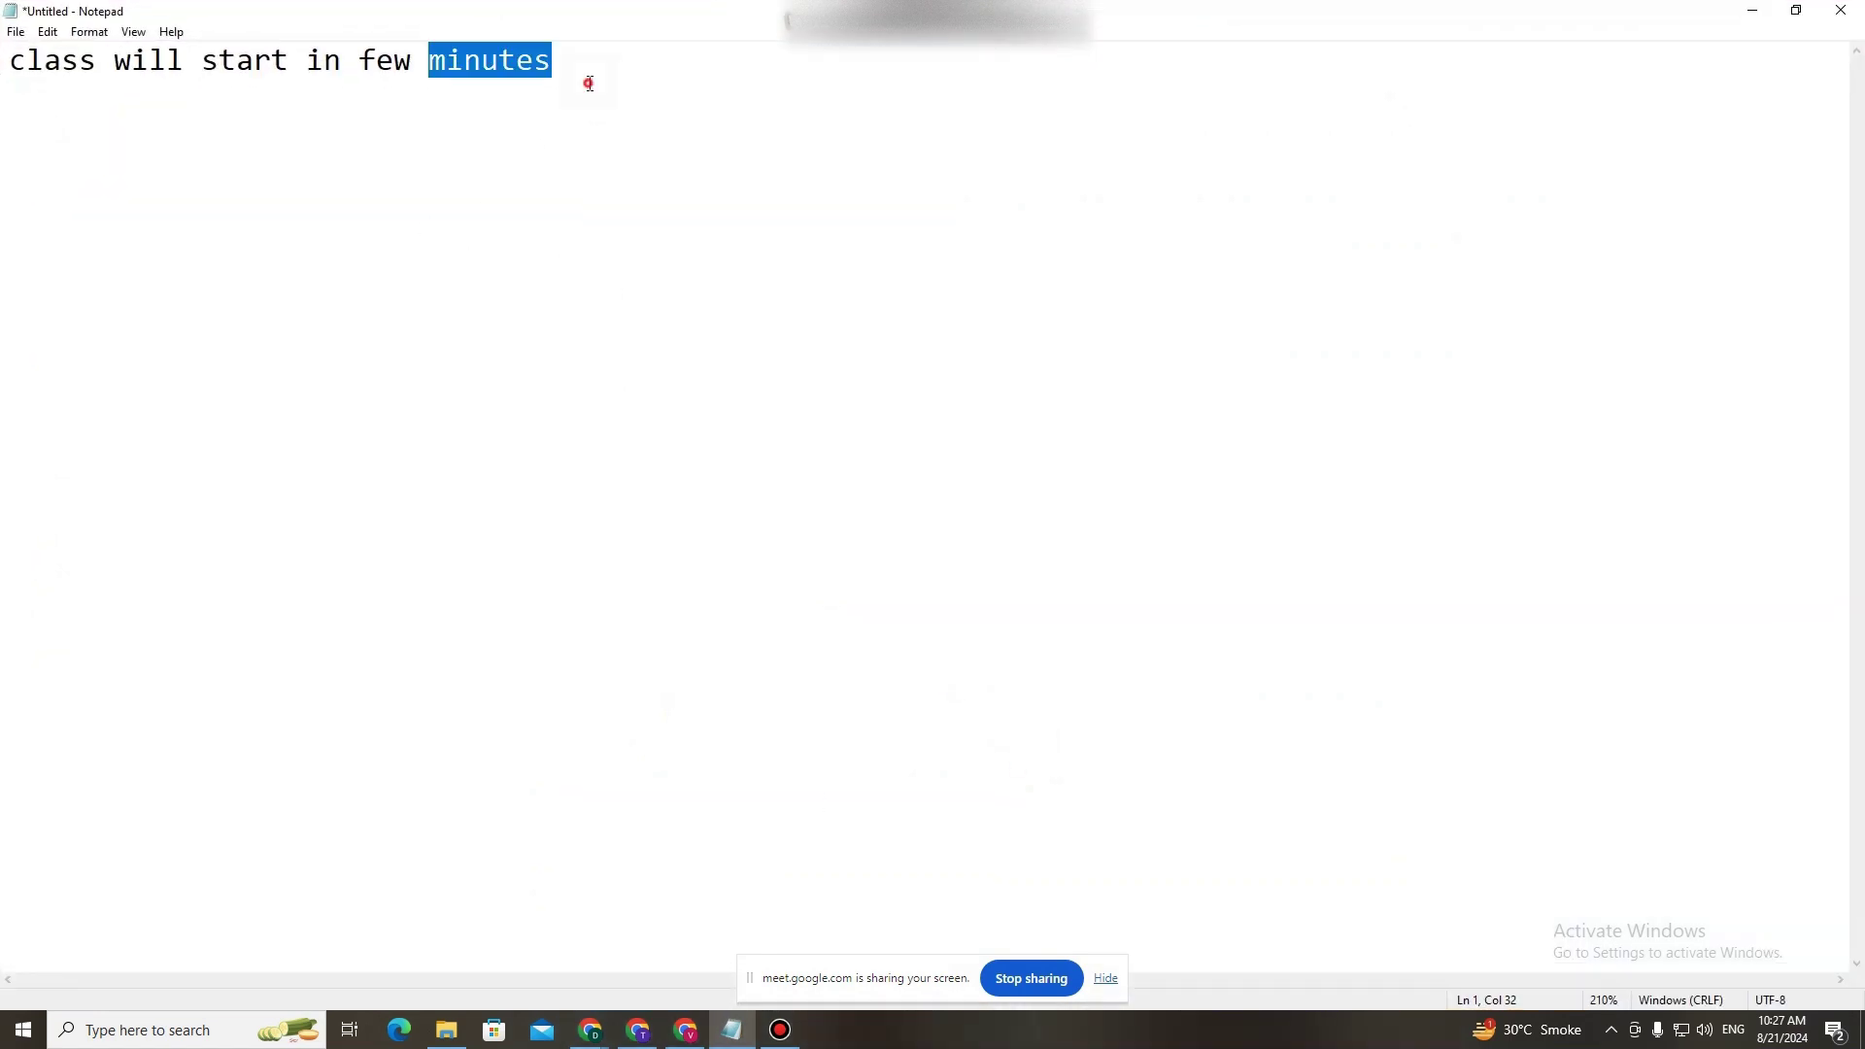
left_click(593, 82)
key("ctrl+a")
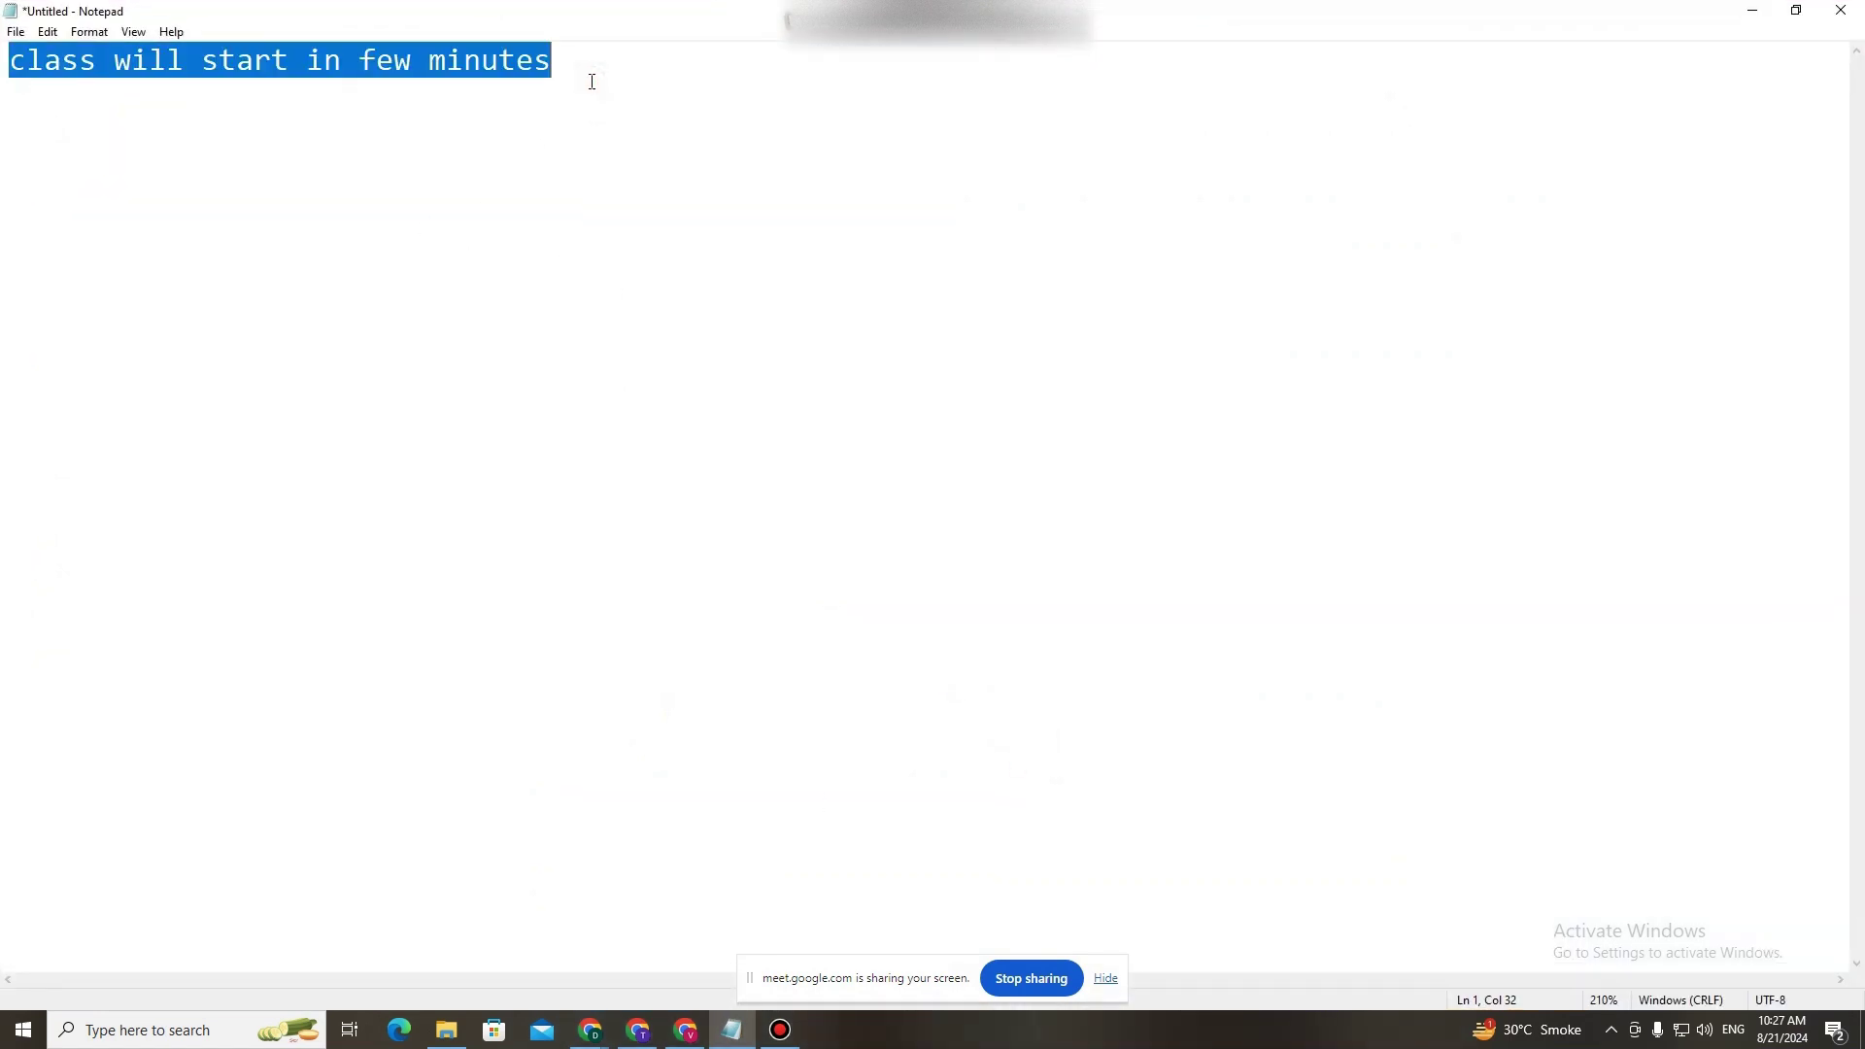
Step: Replace the note with the heading '3 types store' and '1: Single product store'
type("3 tyes")
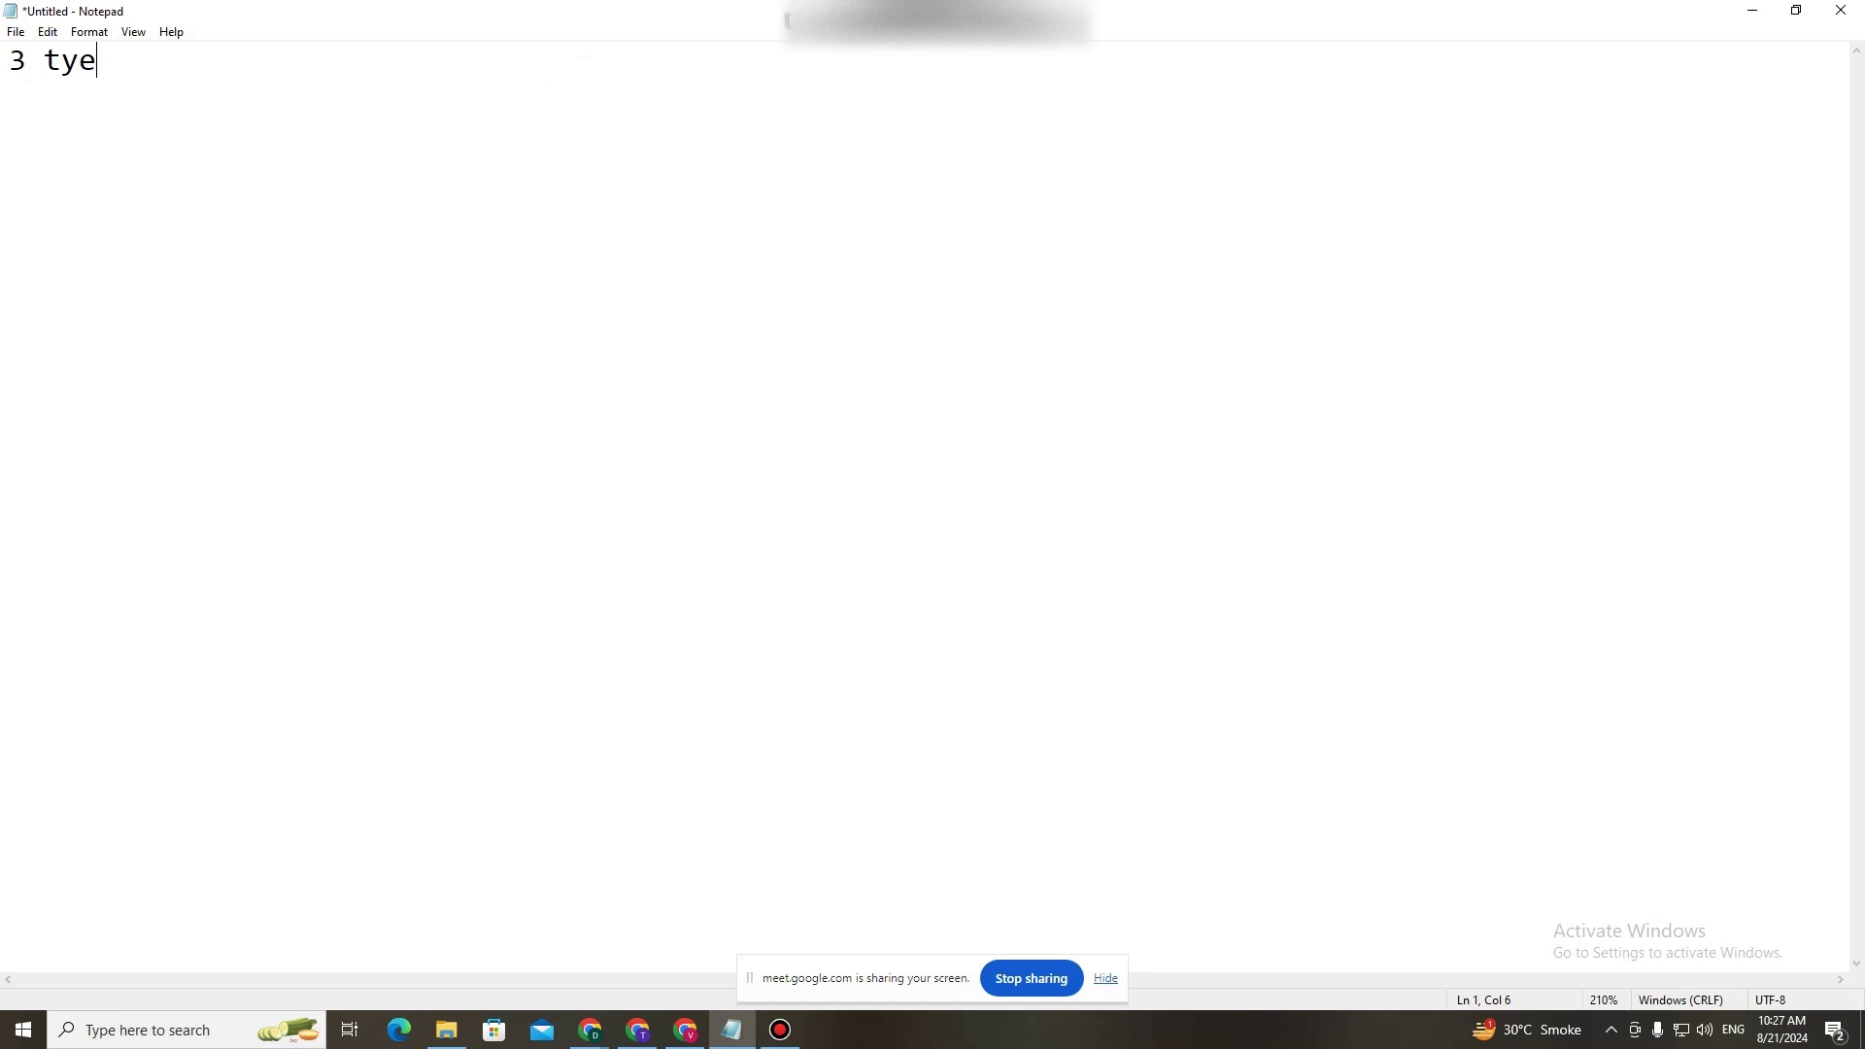
key("BackSpace")
key("BackSpace")
type("pes store")
key("Return")
key("Return")
key("Return")
type("1: ")
type("1")
key("BackSpace")
type("Singlre")
key("BackSpace")
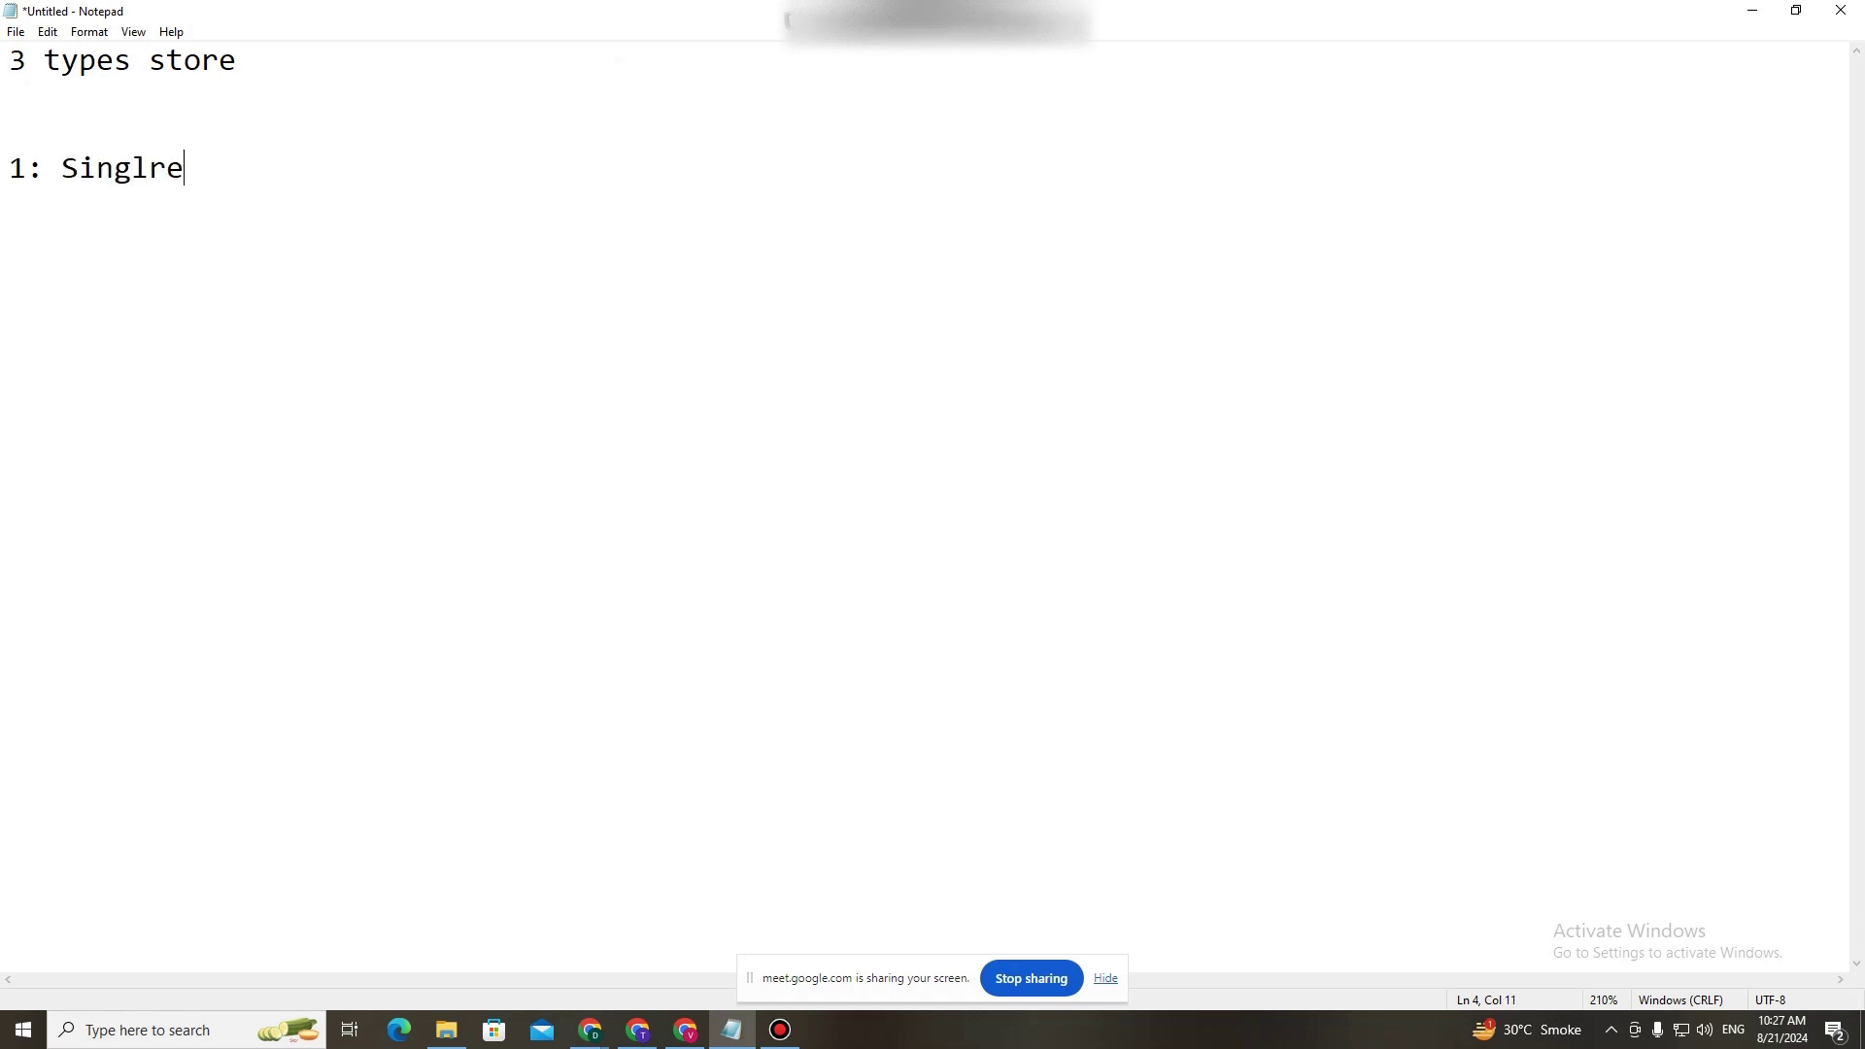
key("BackSpace")
key("BackSpace")
type("e product")
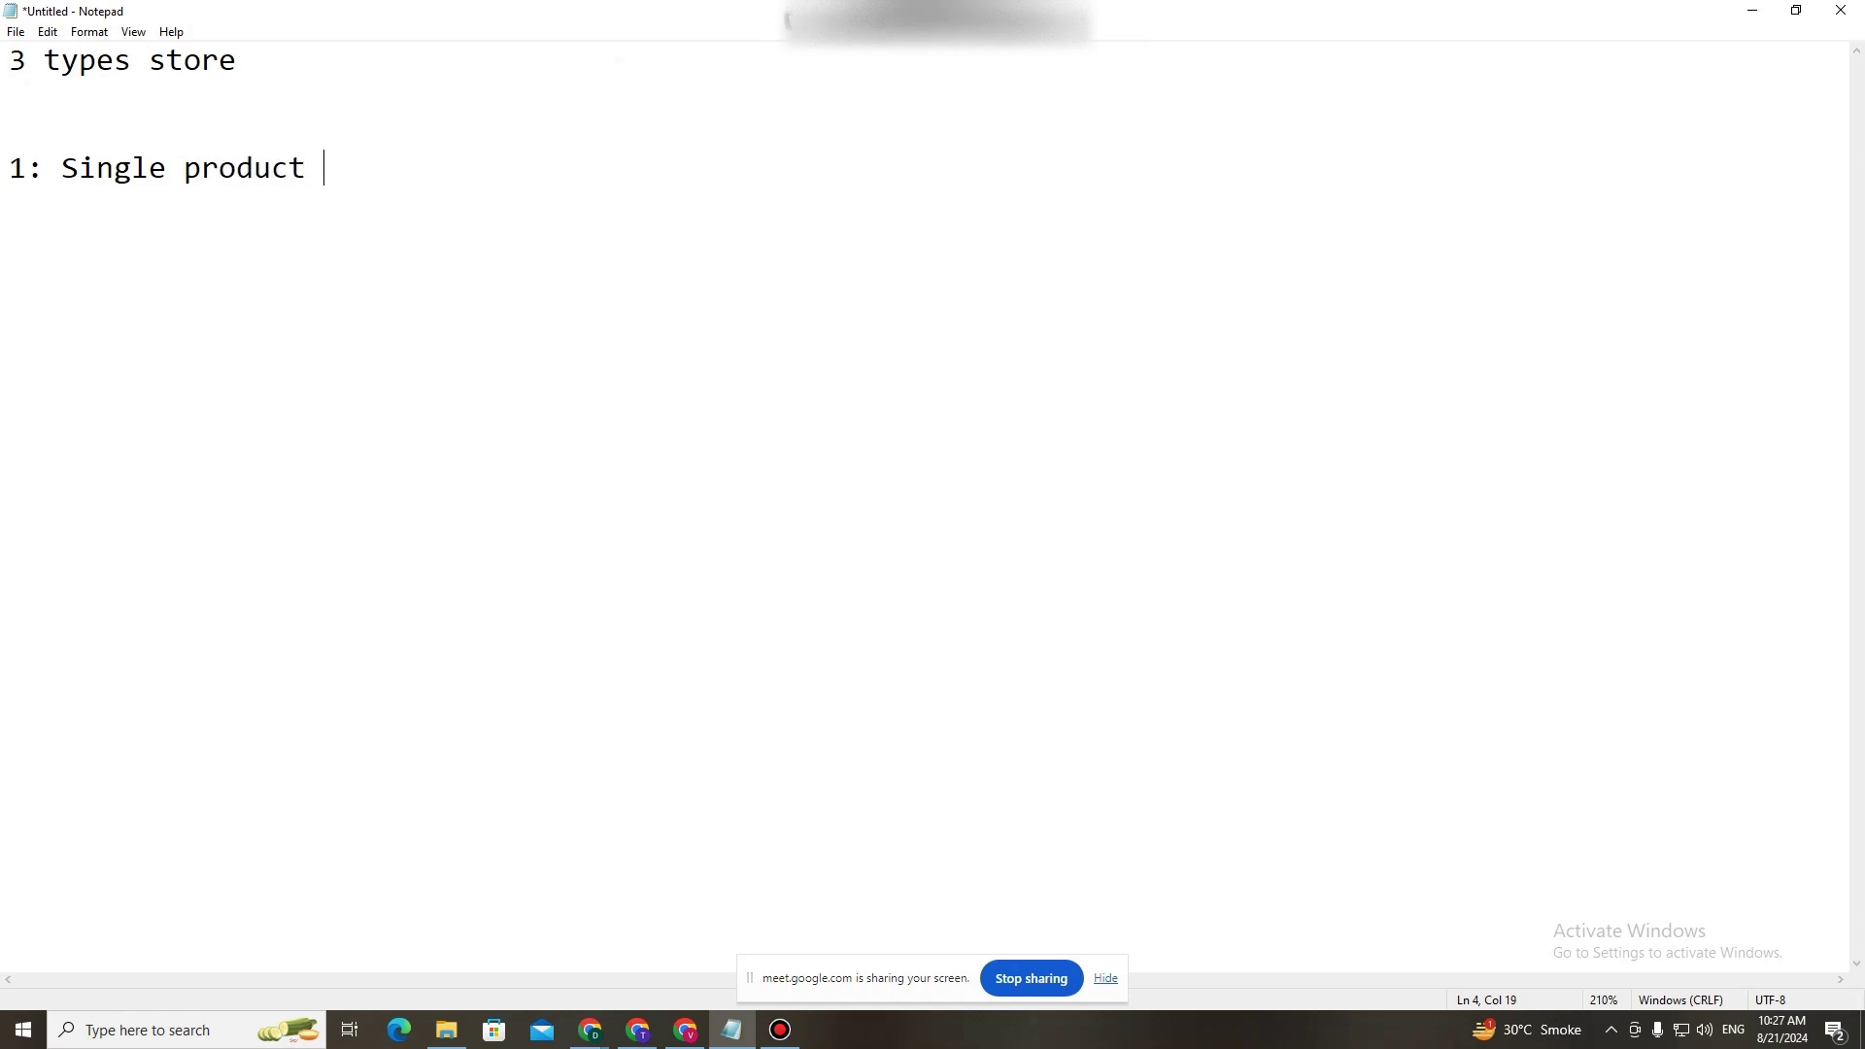
type(" store")
key("Return")
Step: Add '2: Niche Store' and '3: General store' to the list
type("2: Niche ")
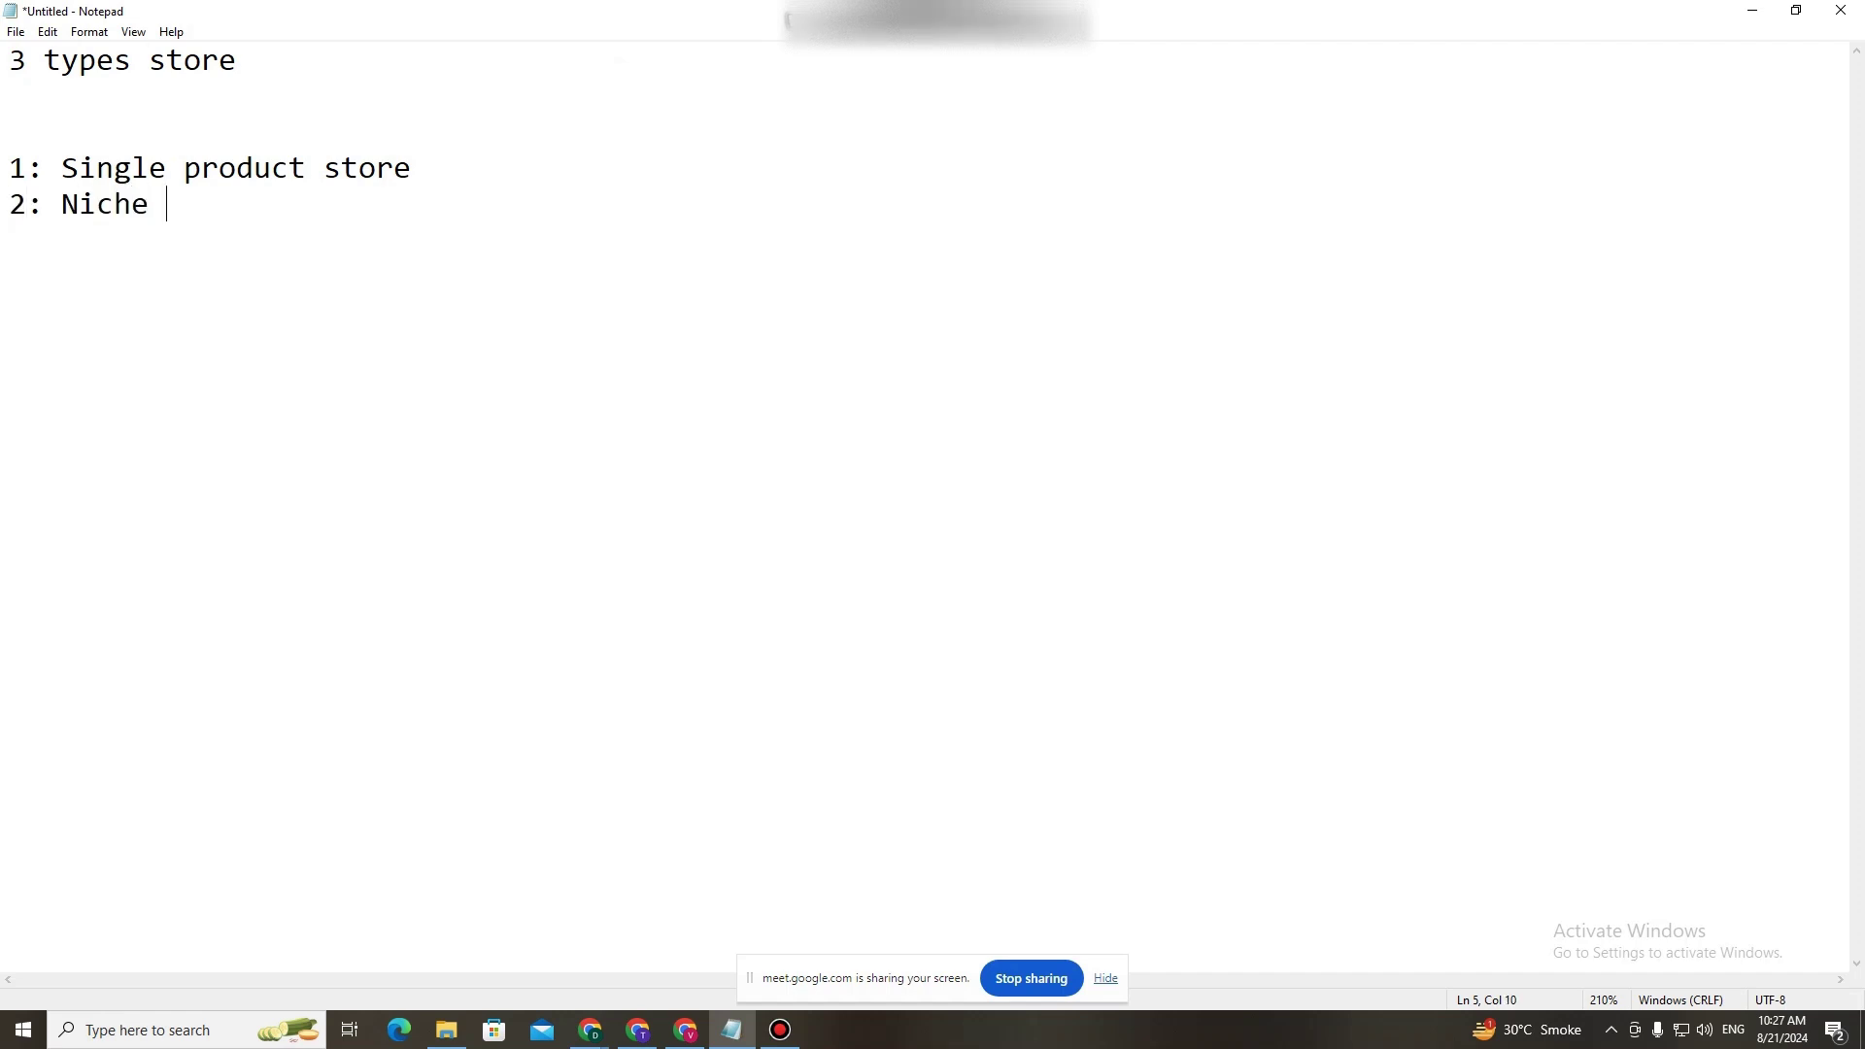
type("Store ")
type("3")
type(": ")
type("gE")
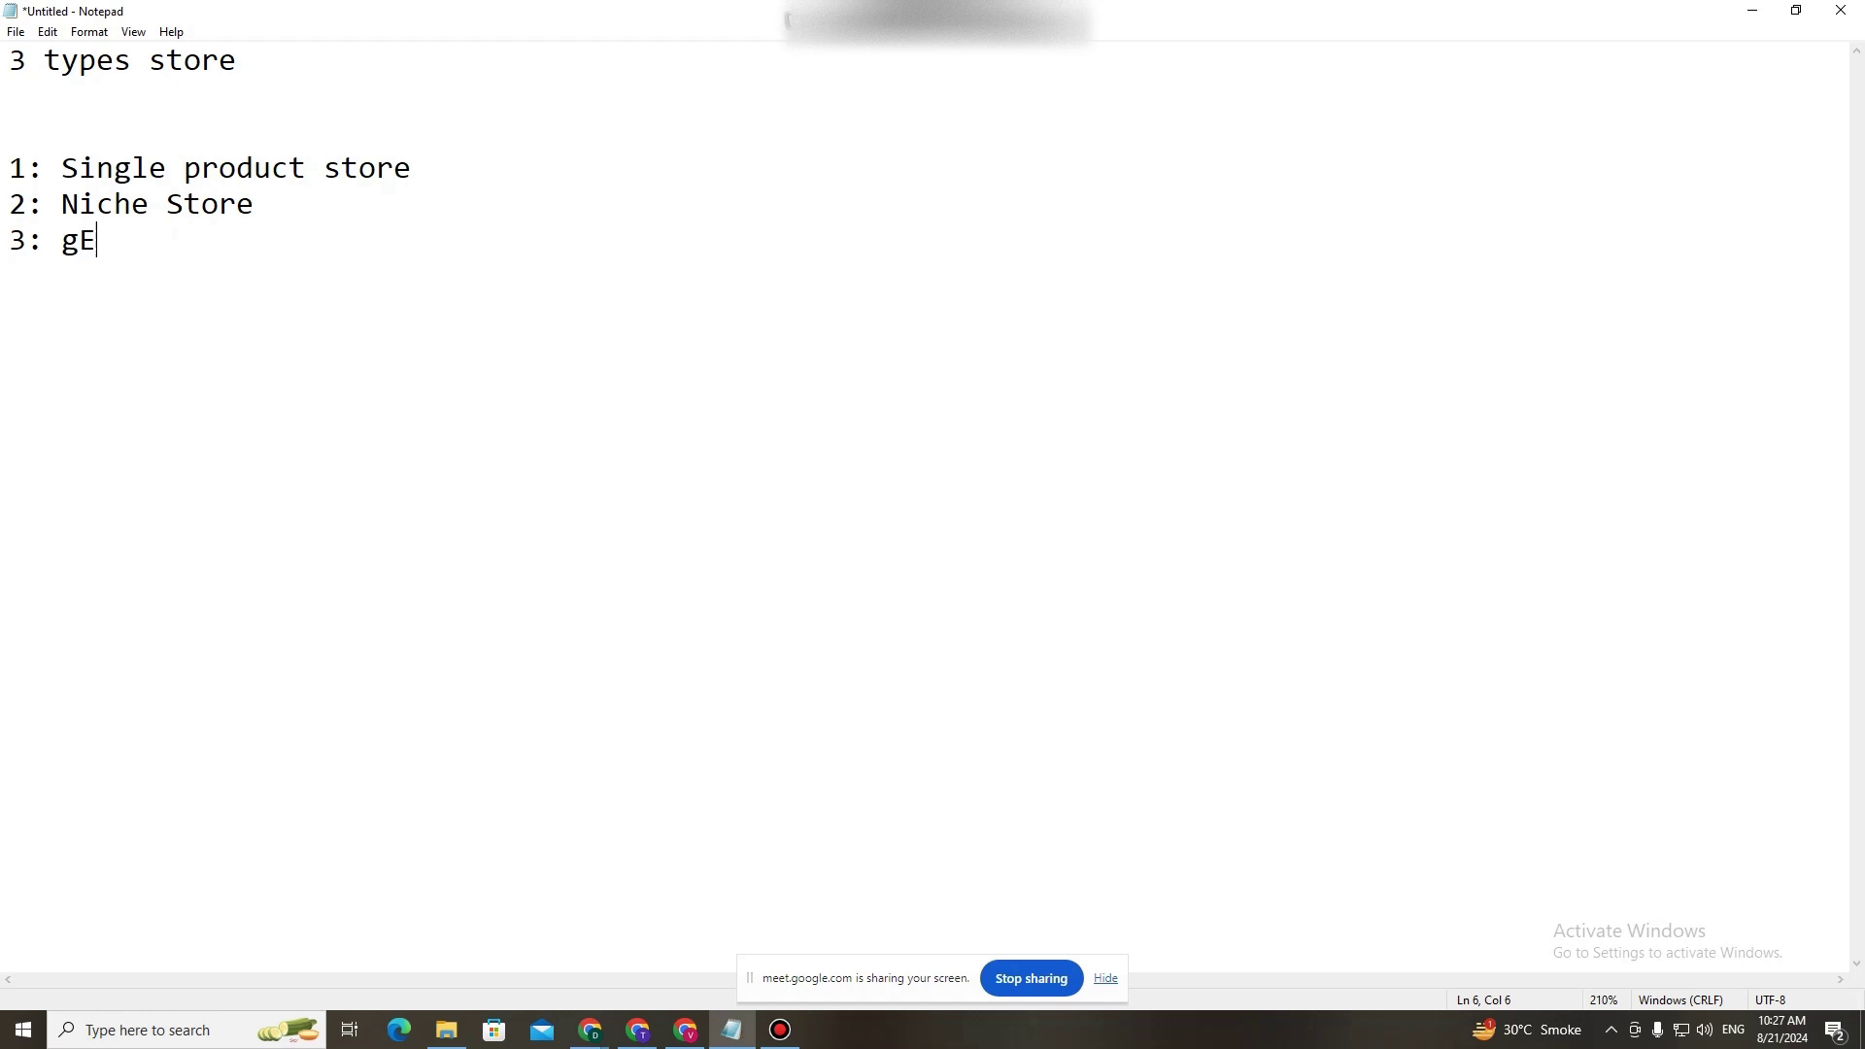
key("BackSpace")
key("BackSpace")
type("Genera")
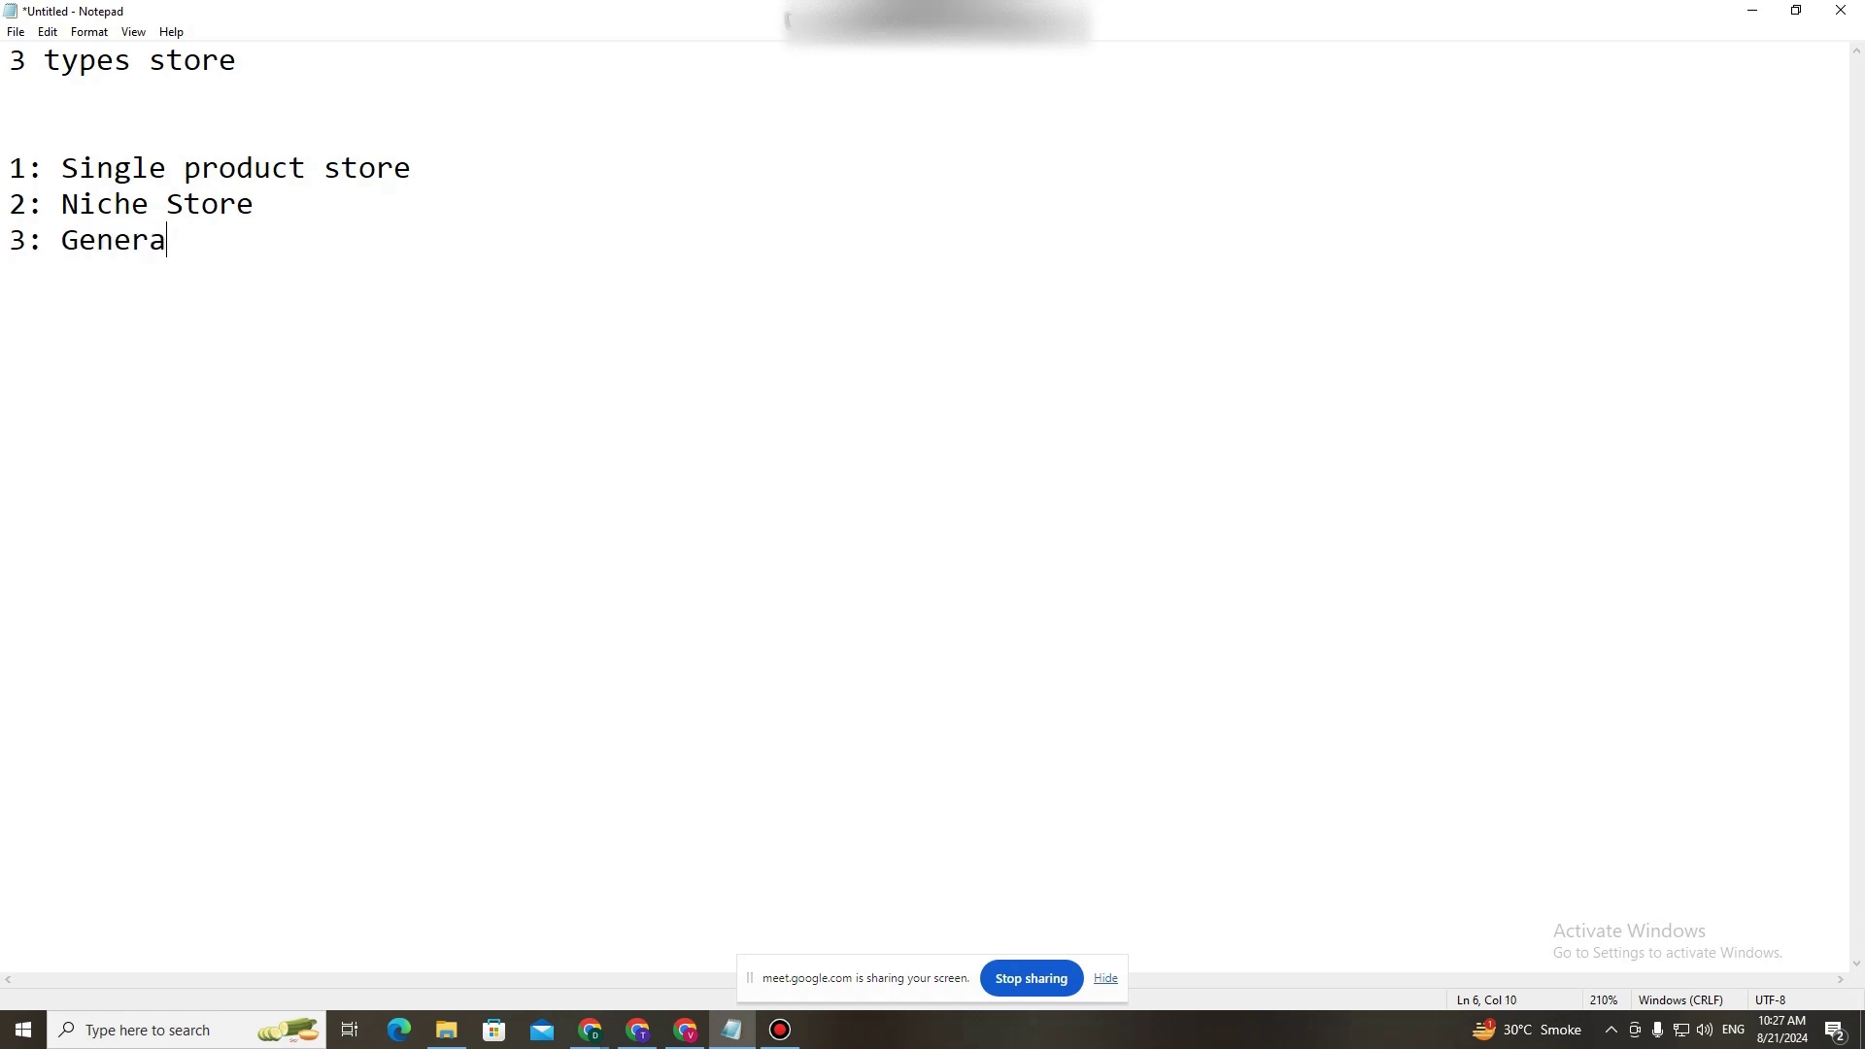
type("l store")
Step: Highlight the phrase 'Single product store' in the note, then deselect it
double_click(267, 180)
left_click(268, 179)
double_click(268, 180)
left_click_drag(414, 175, 62, 173)
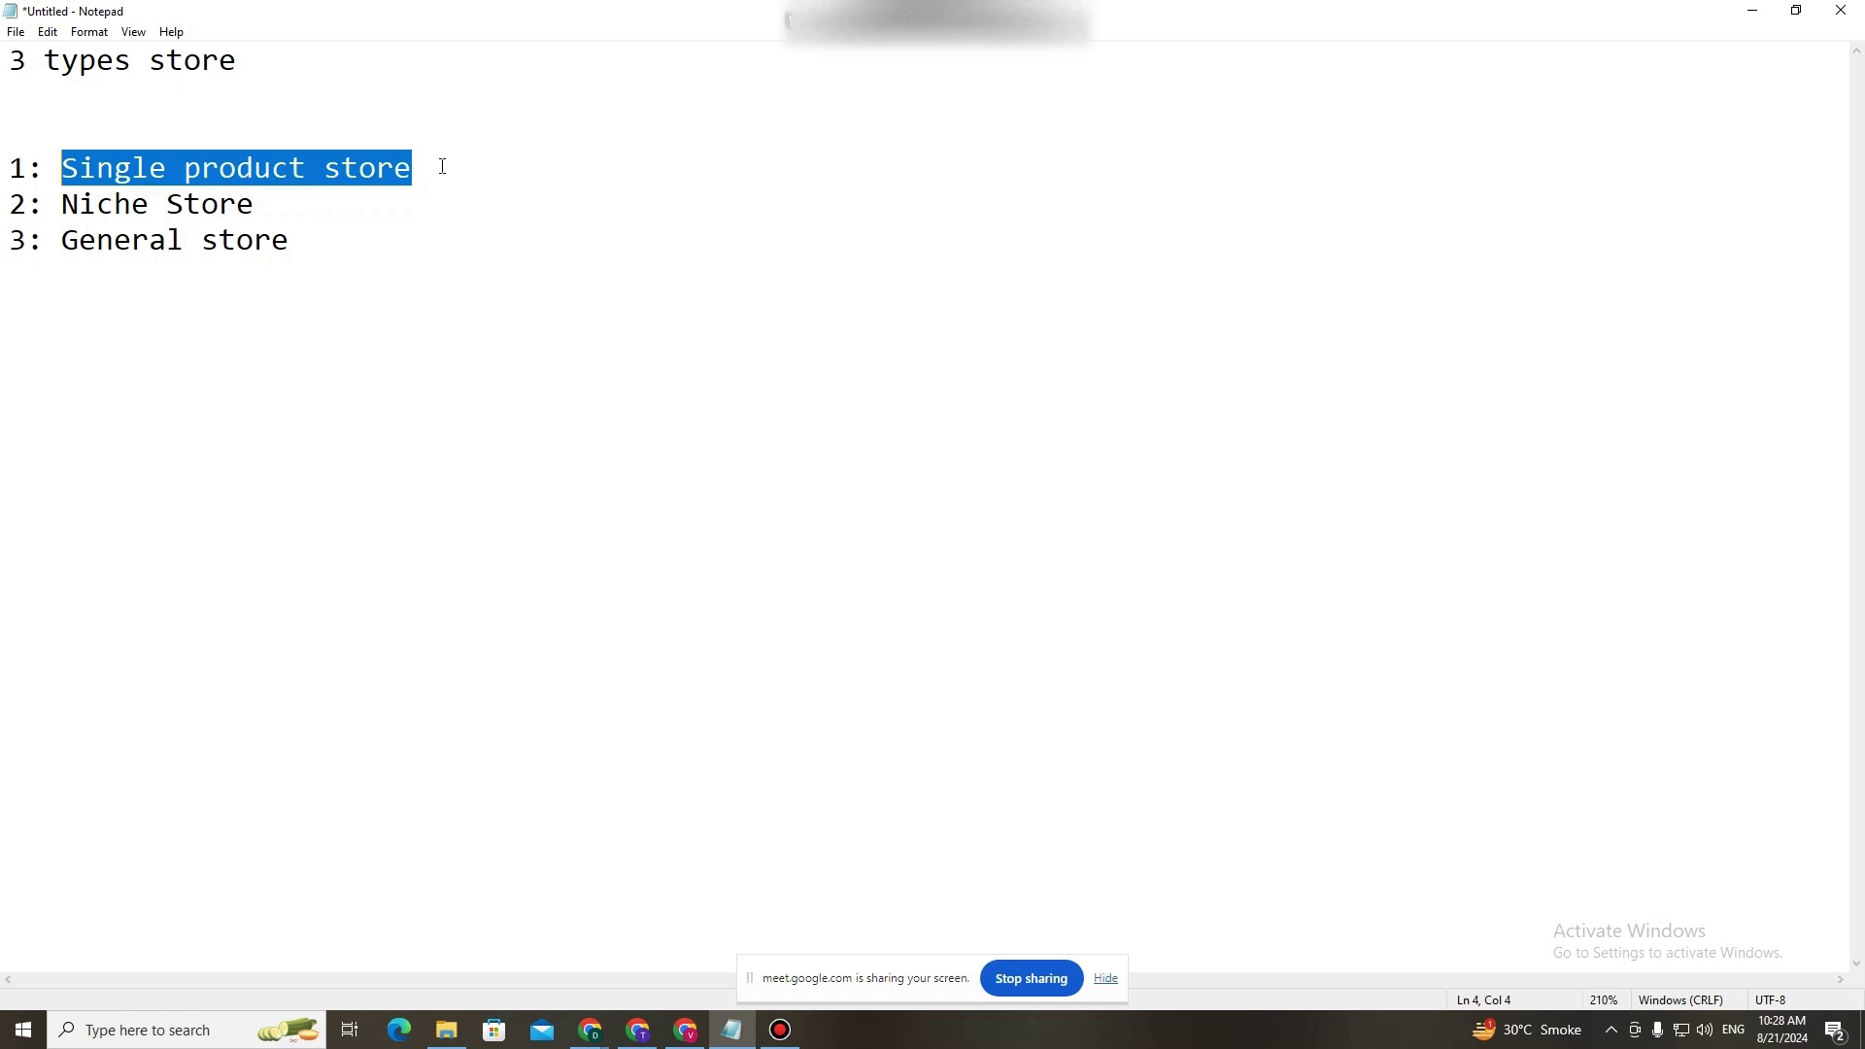
left_click(442, 166)
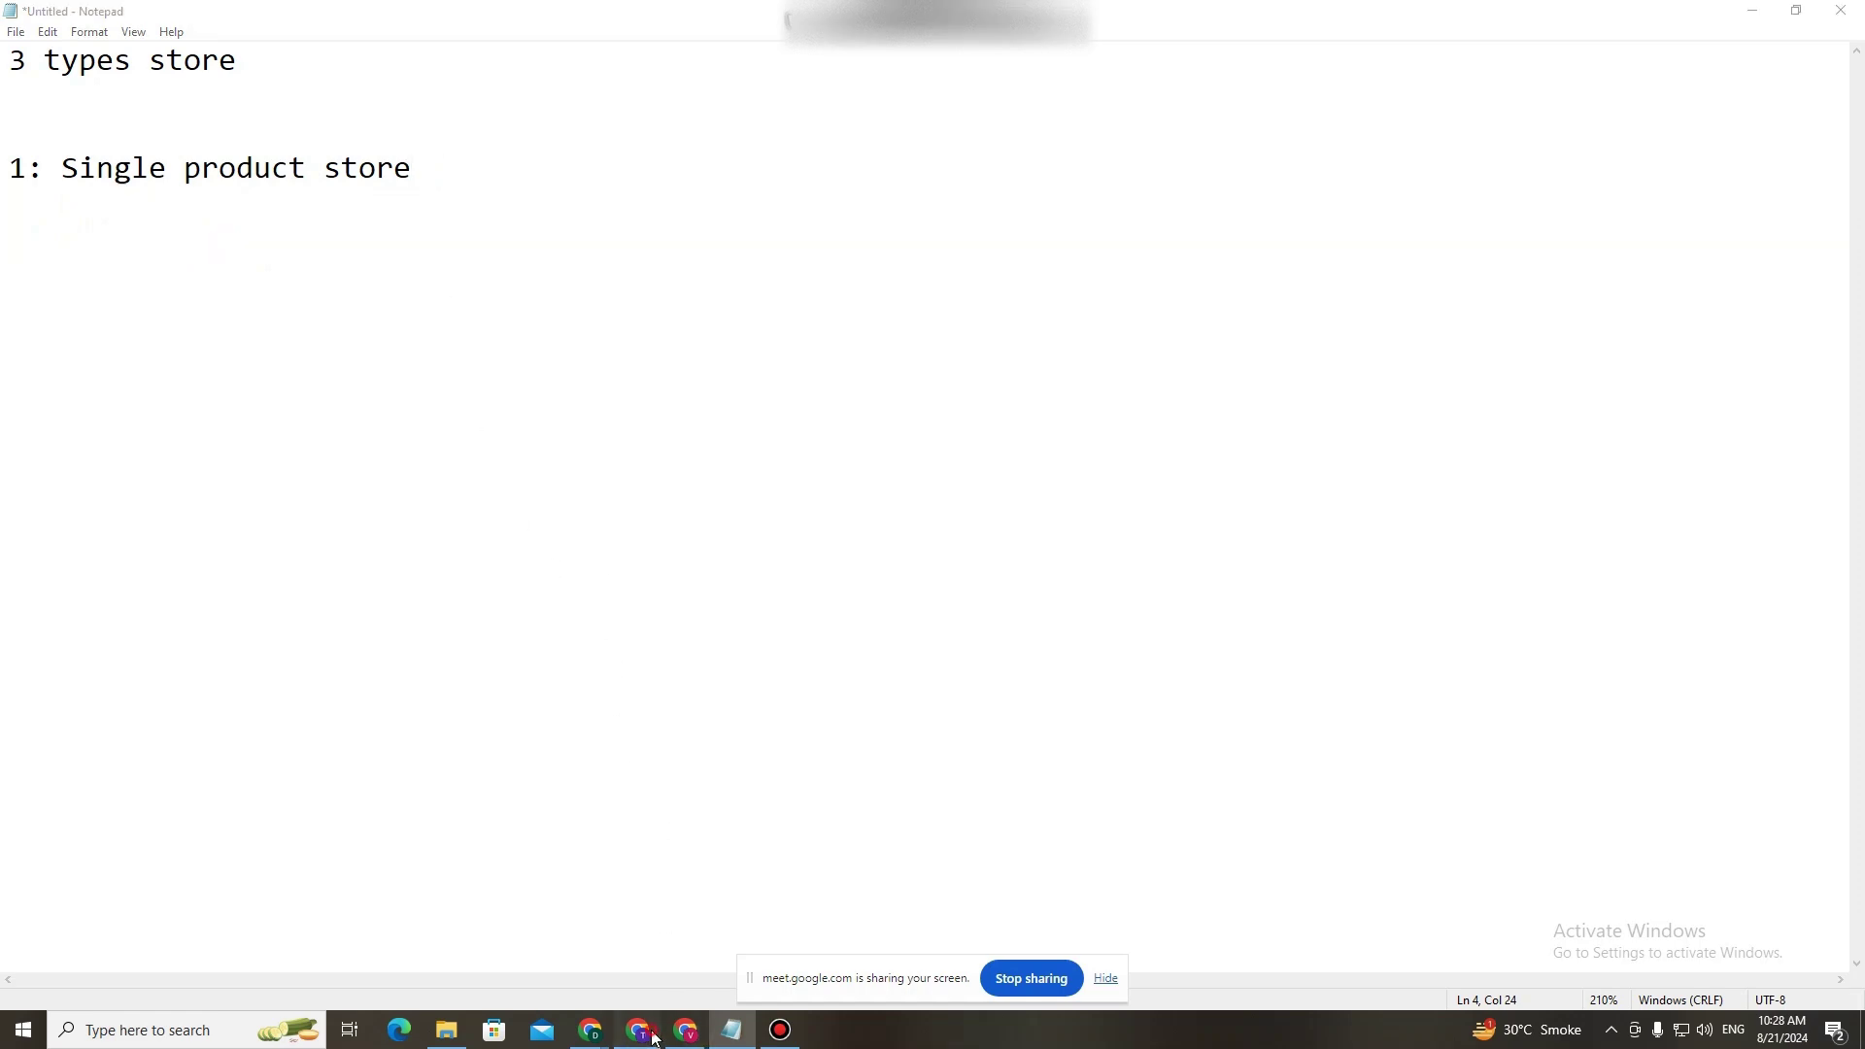
Step: Return to DSers, close the AliExpress category dropdown and scroll the results
left_click(645, 1032)
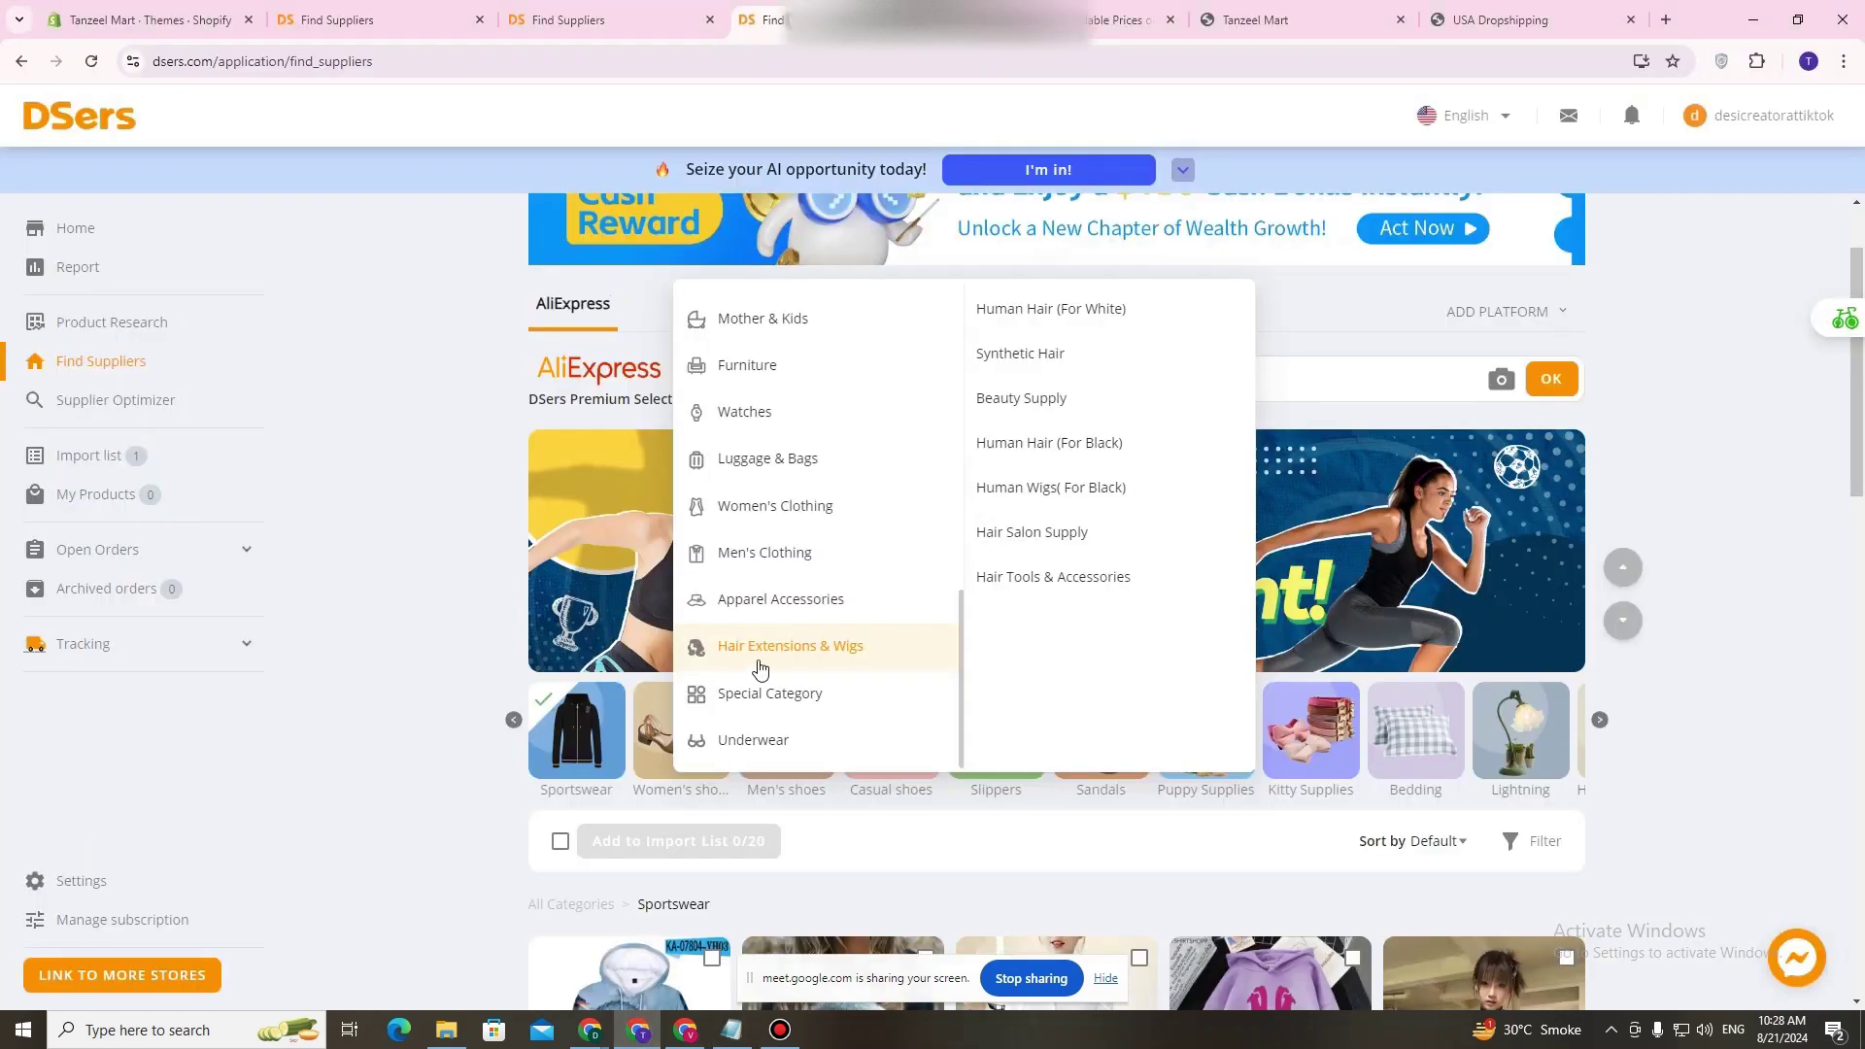
left_click(412, 744)
scroll(412, 748, "down", 5)
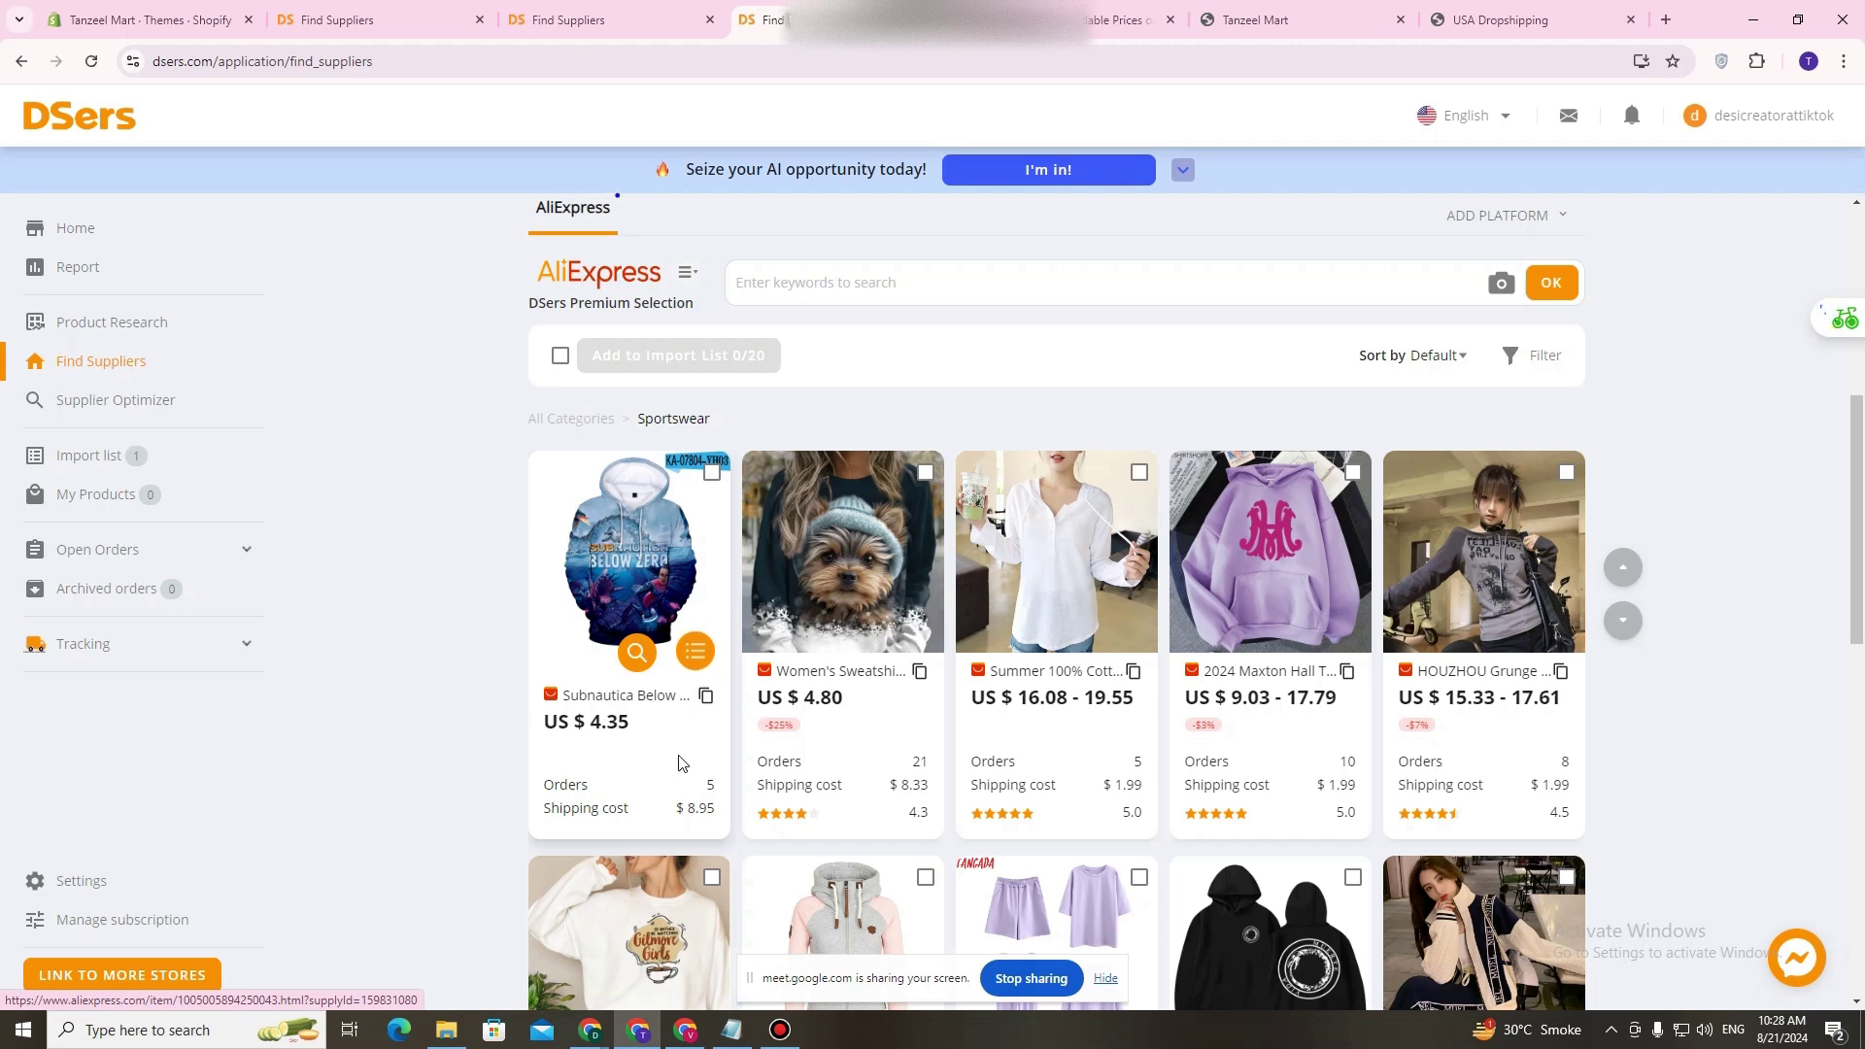
left_click(728, 1031)
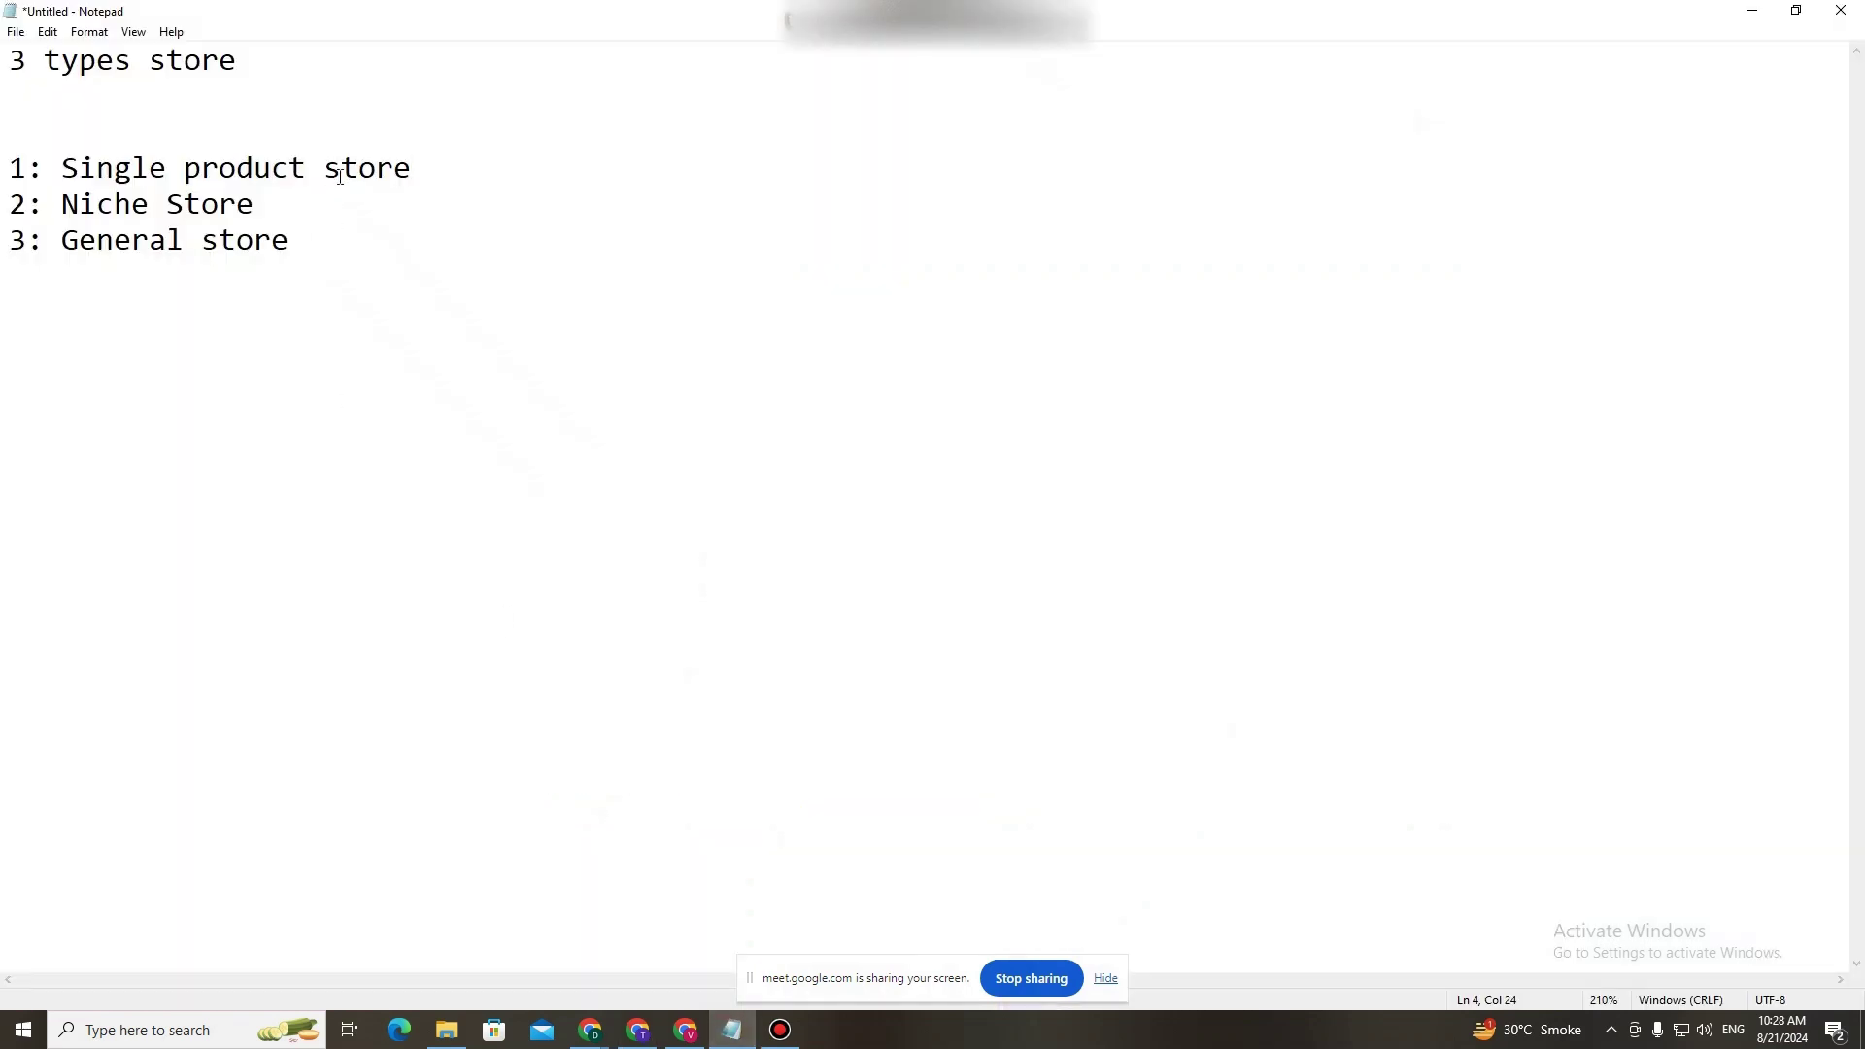
left_click(271, 201)
double_click(276, 203)
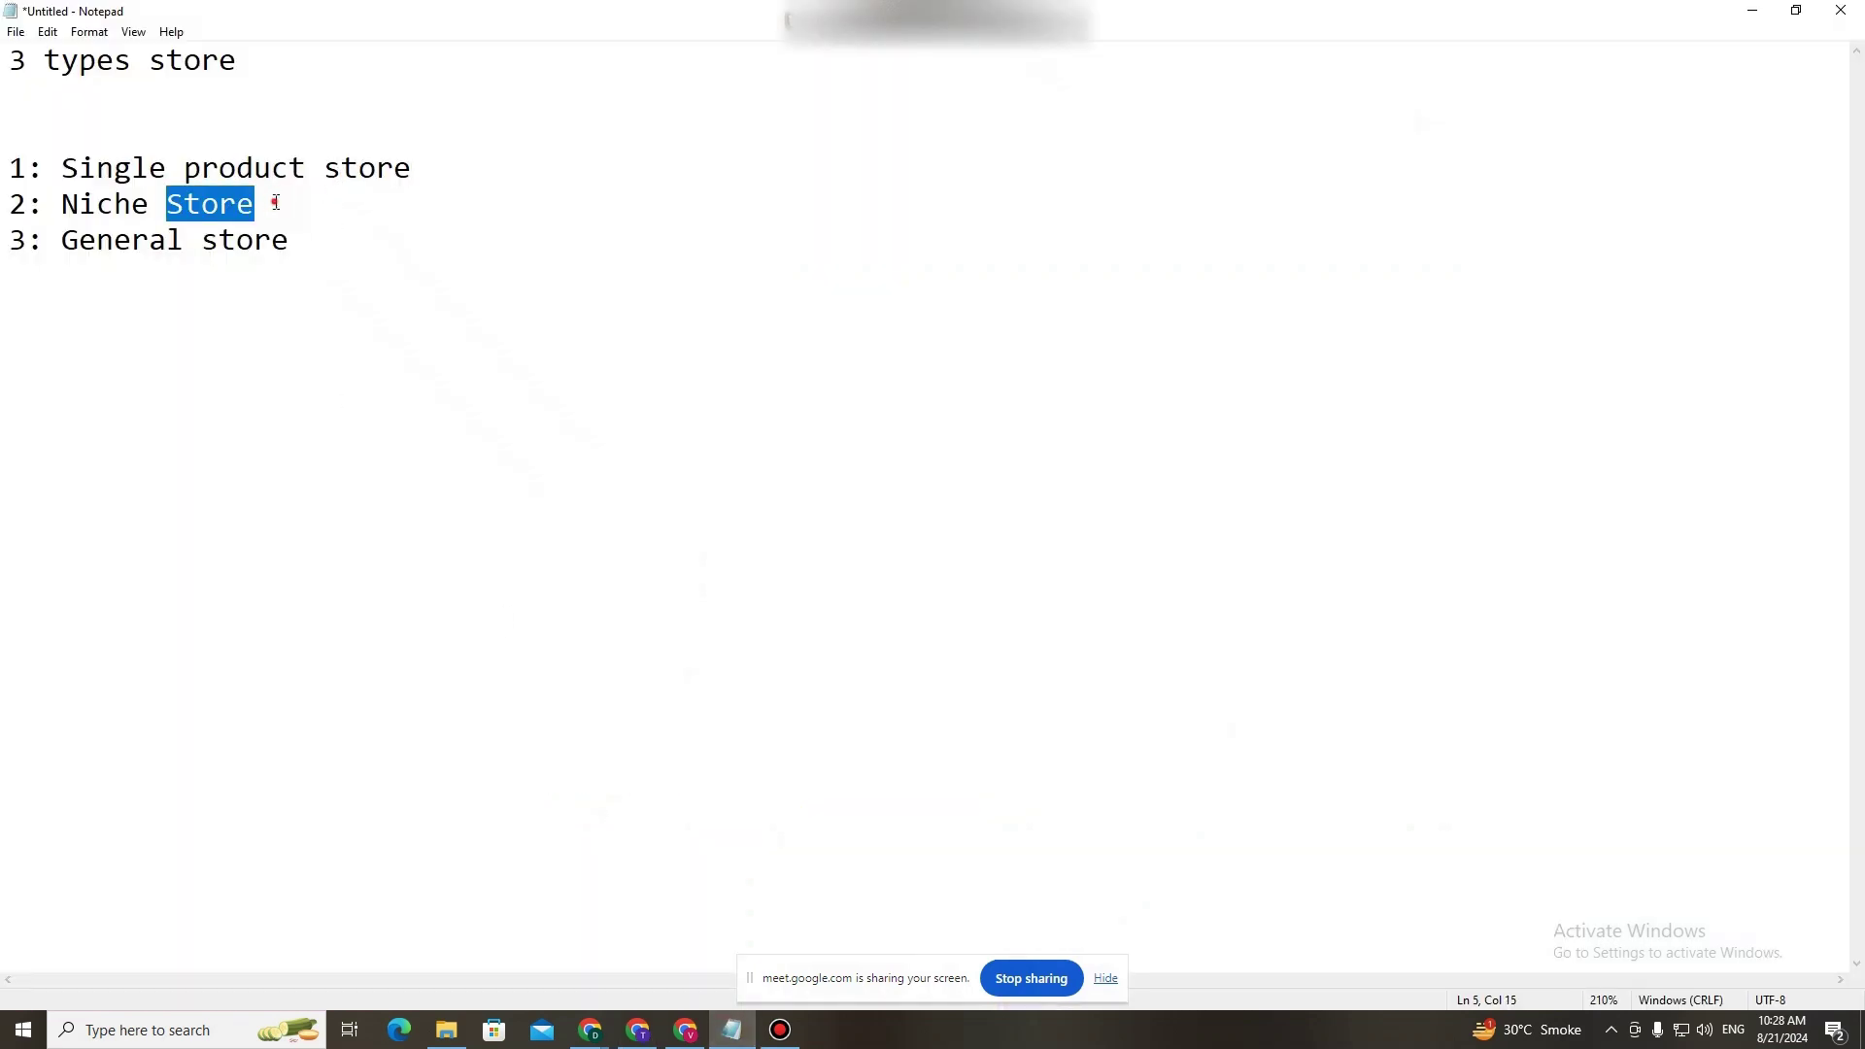
left_click(276, 203)
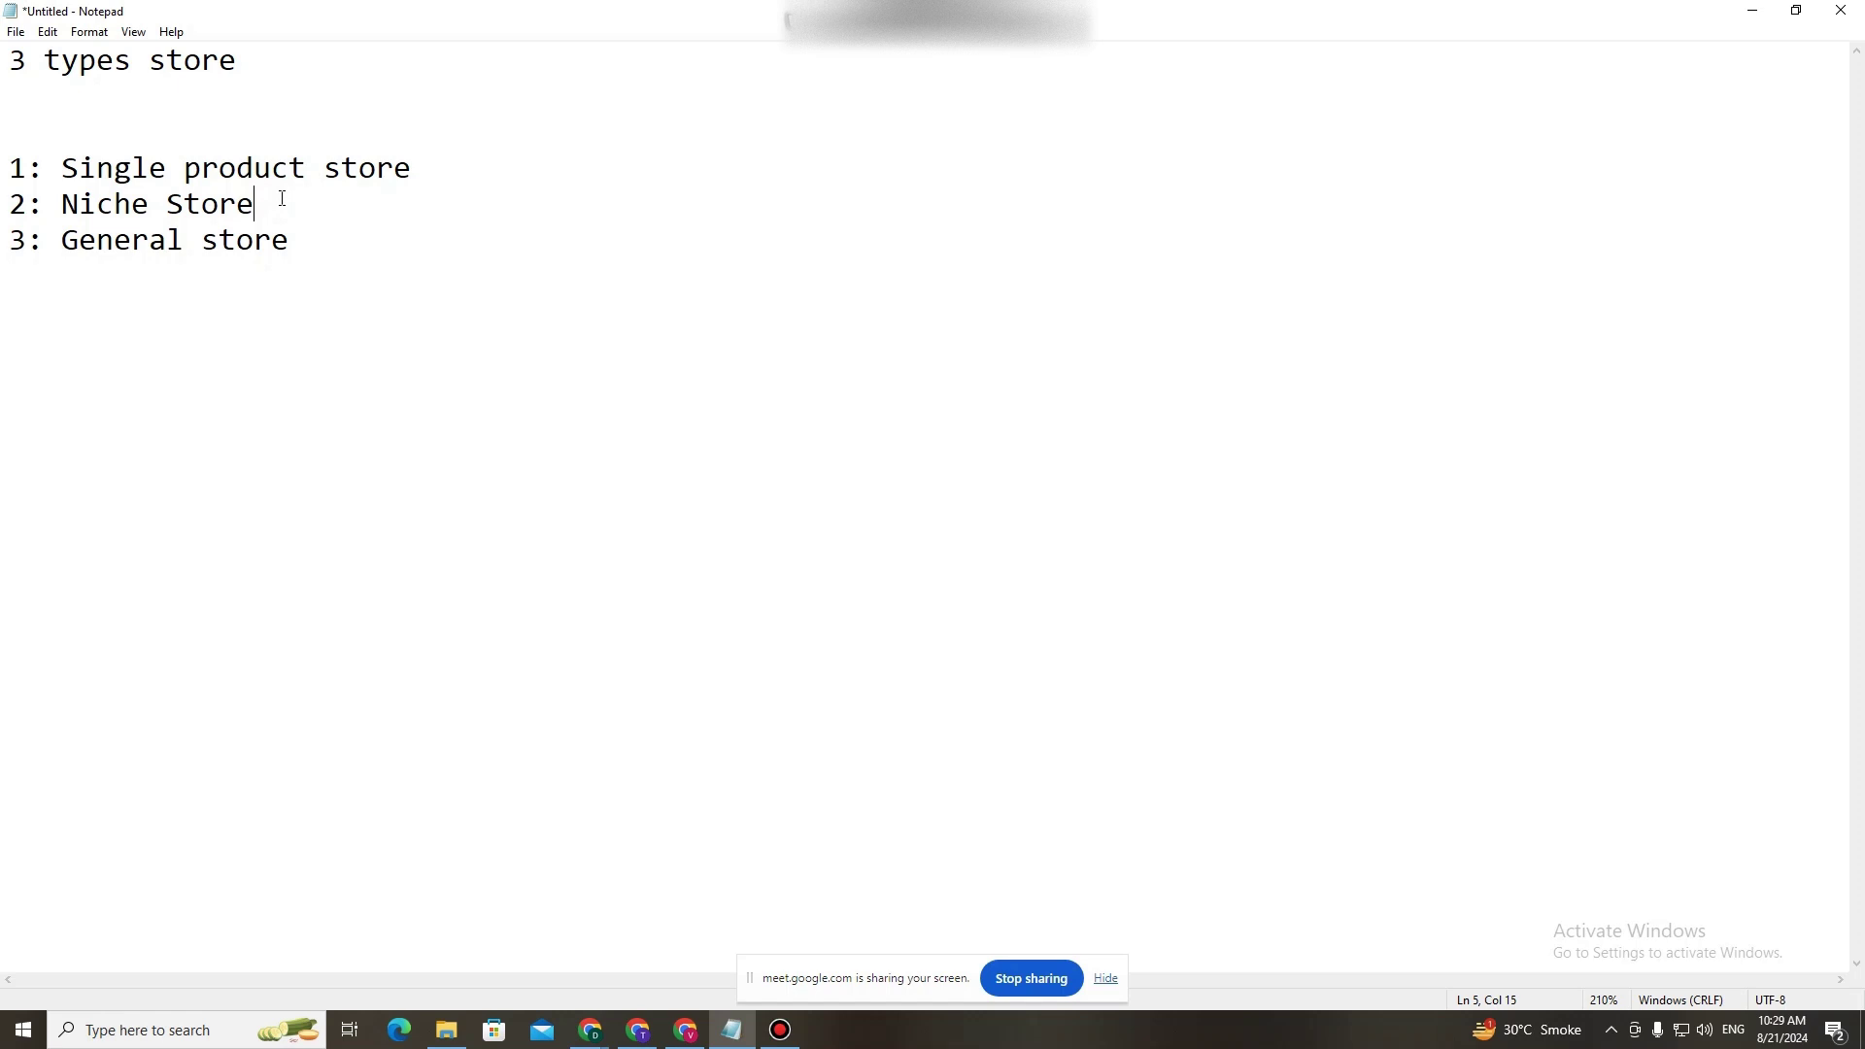
double_click(281, 199)
left_click(282, 198)
double_click(282, 198)
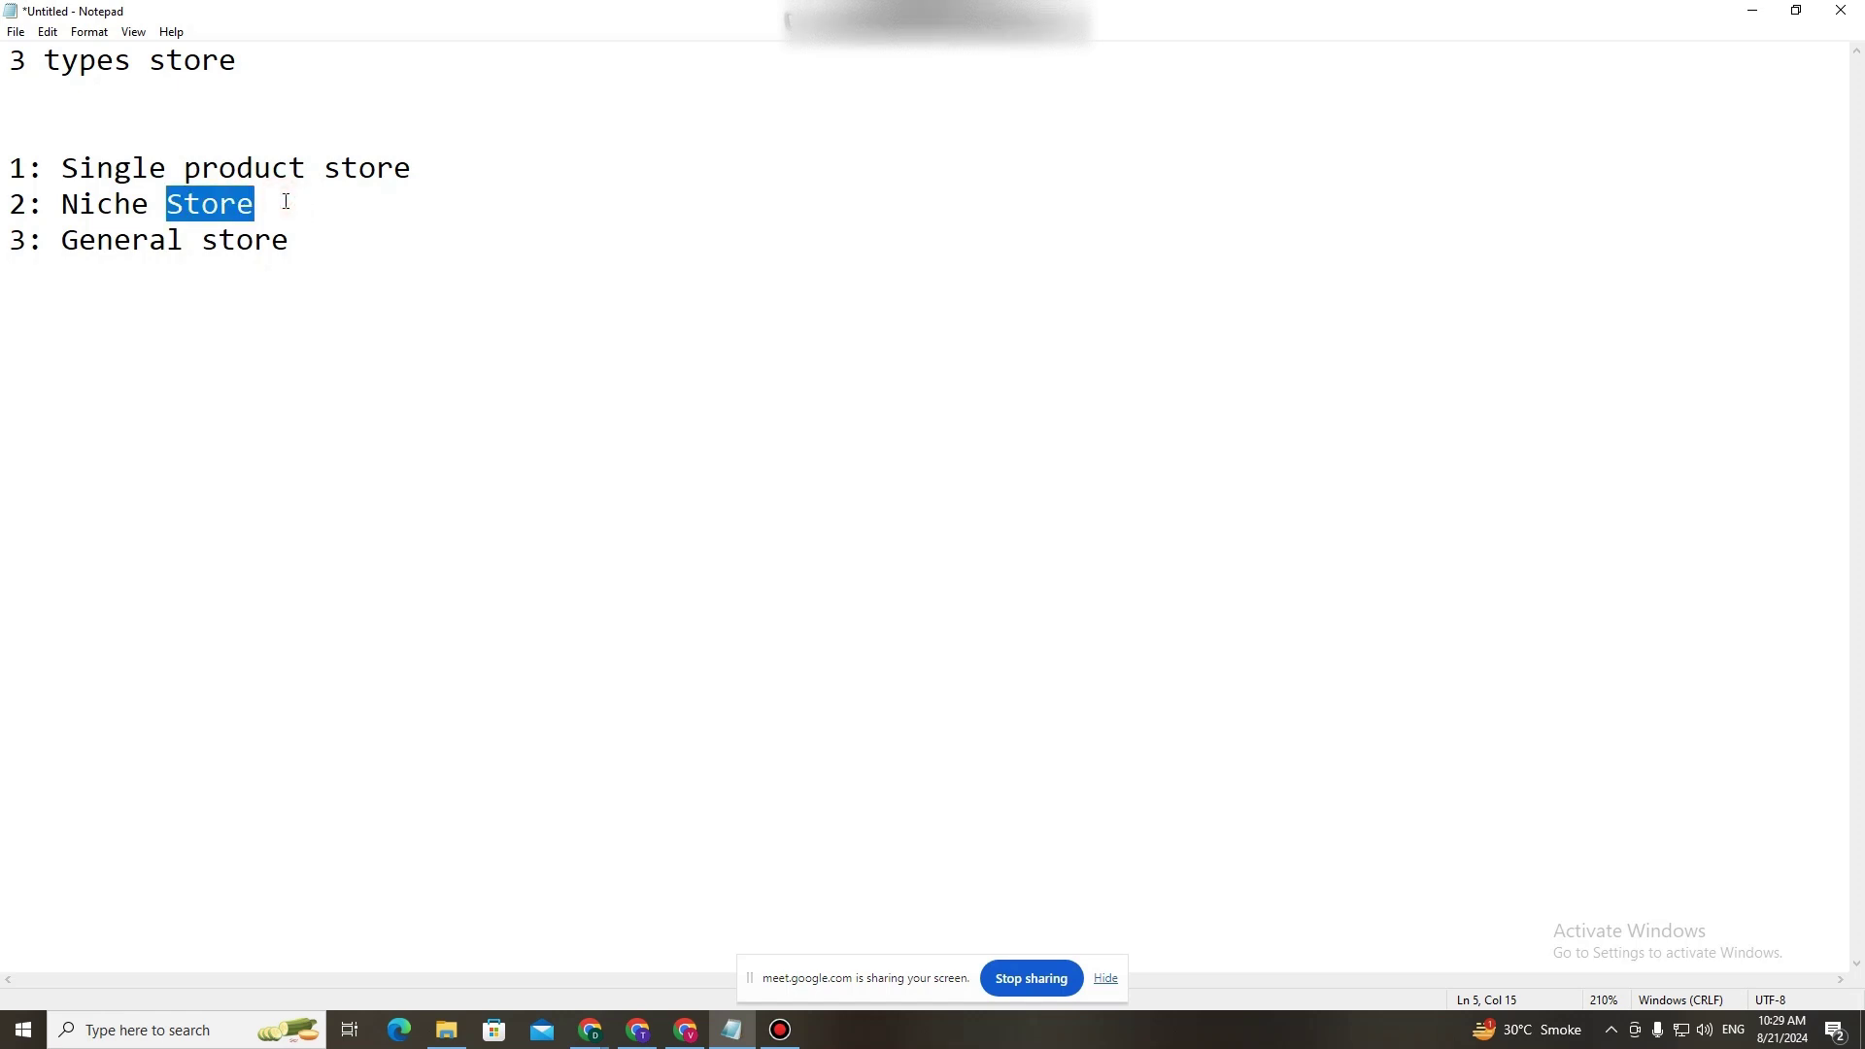
double_click(313, 241)
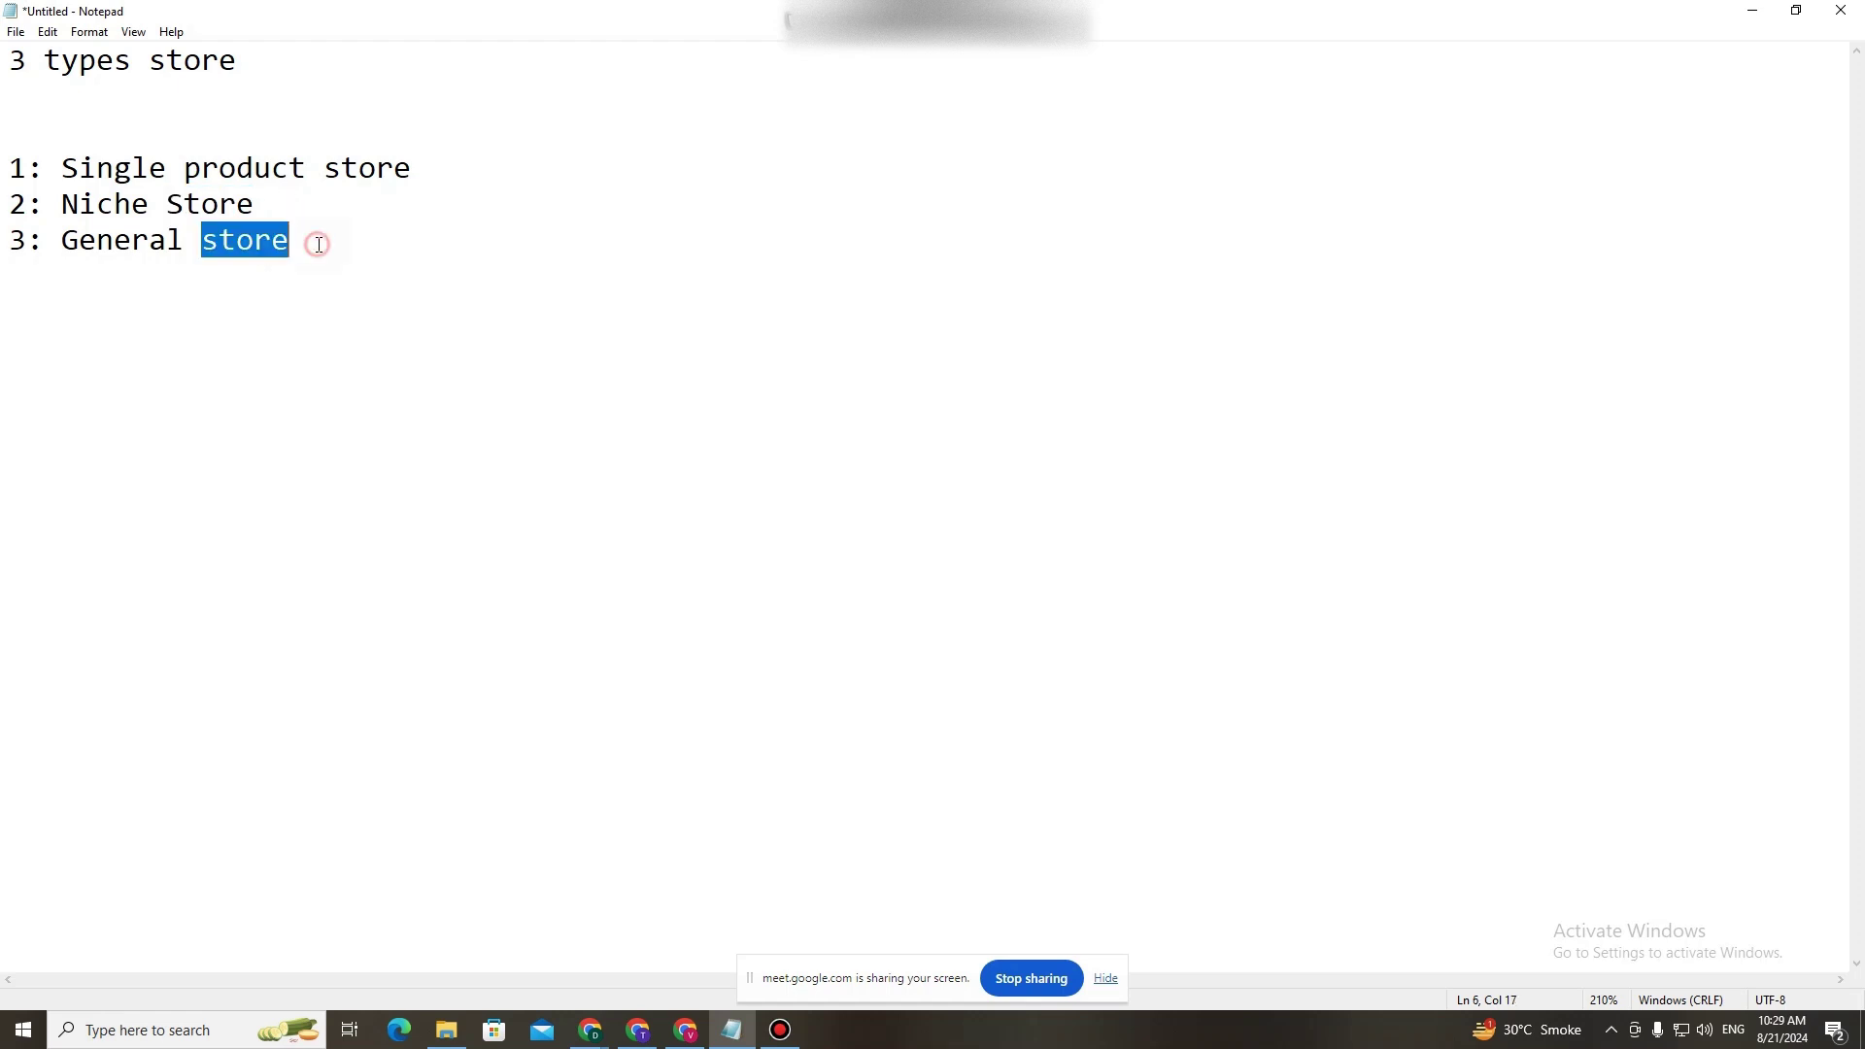
left_click(318, 241)
double_click(318, 236)
left_click(319, 234)
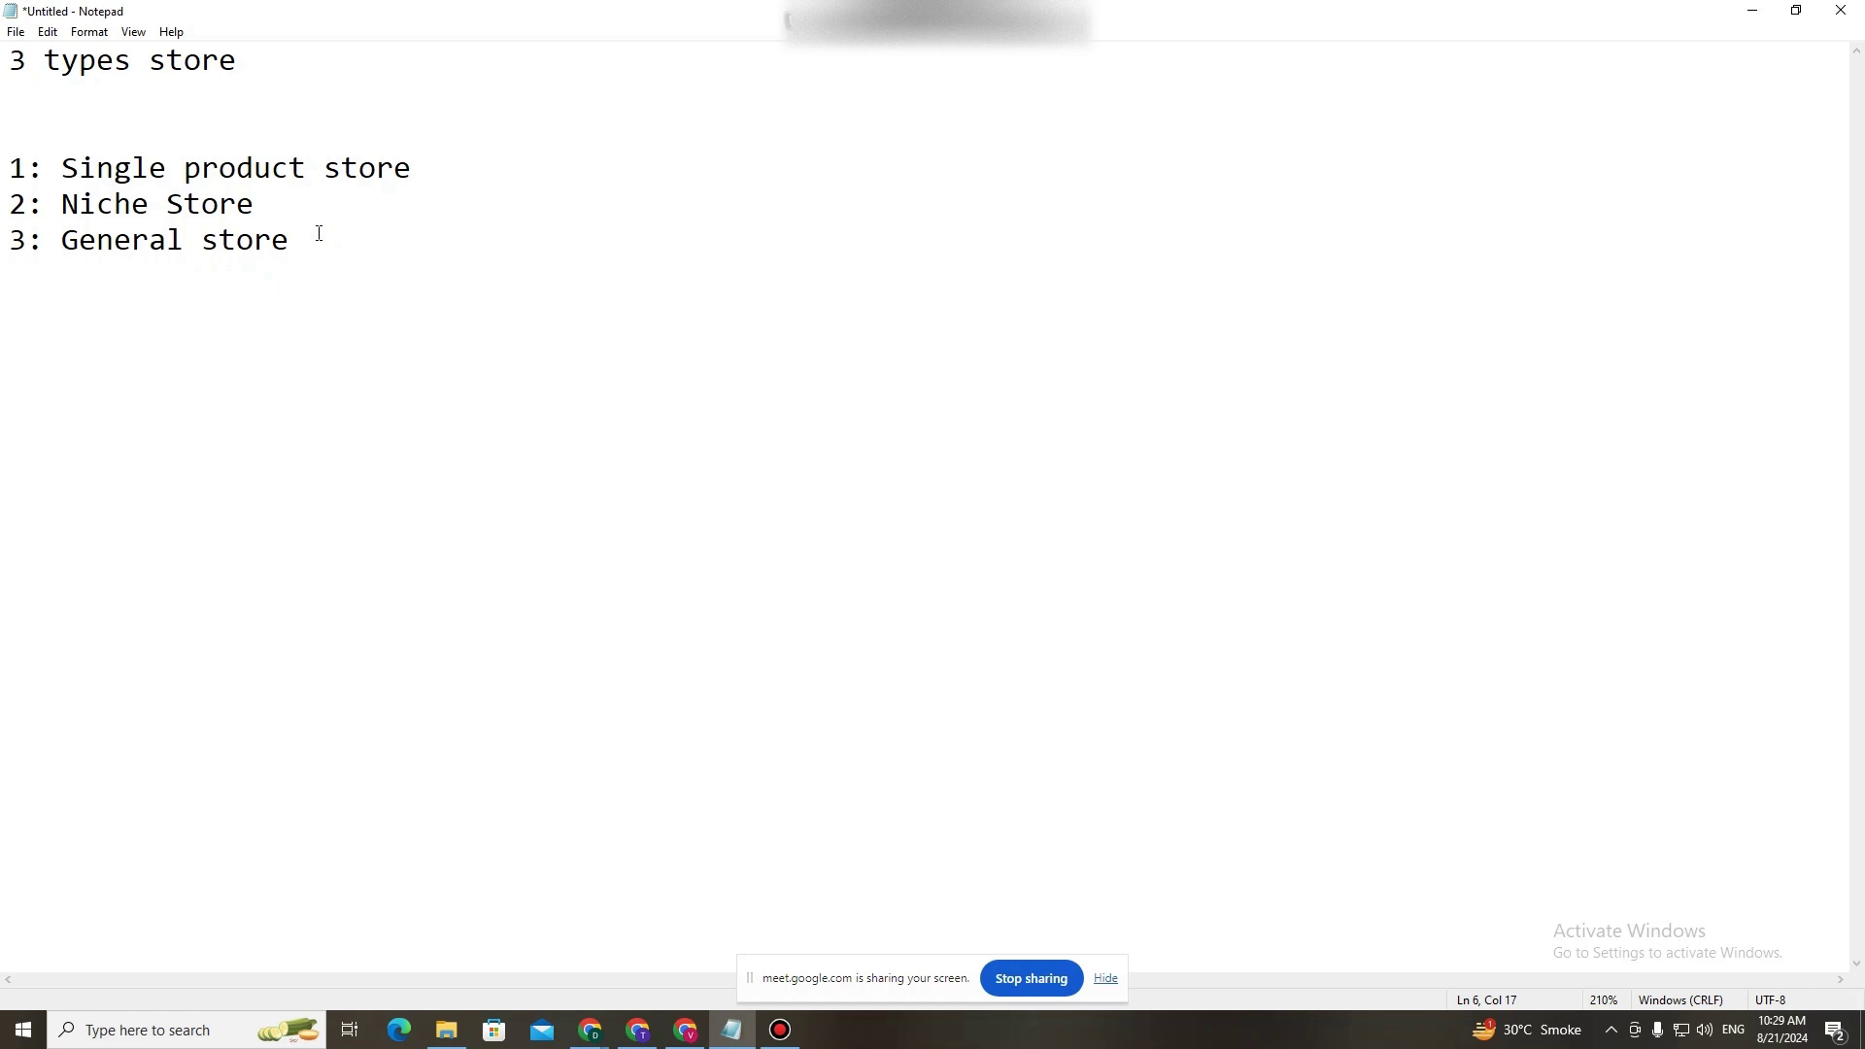
left_click(1752, 11)
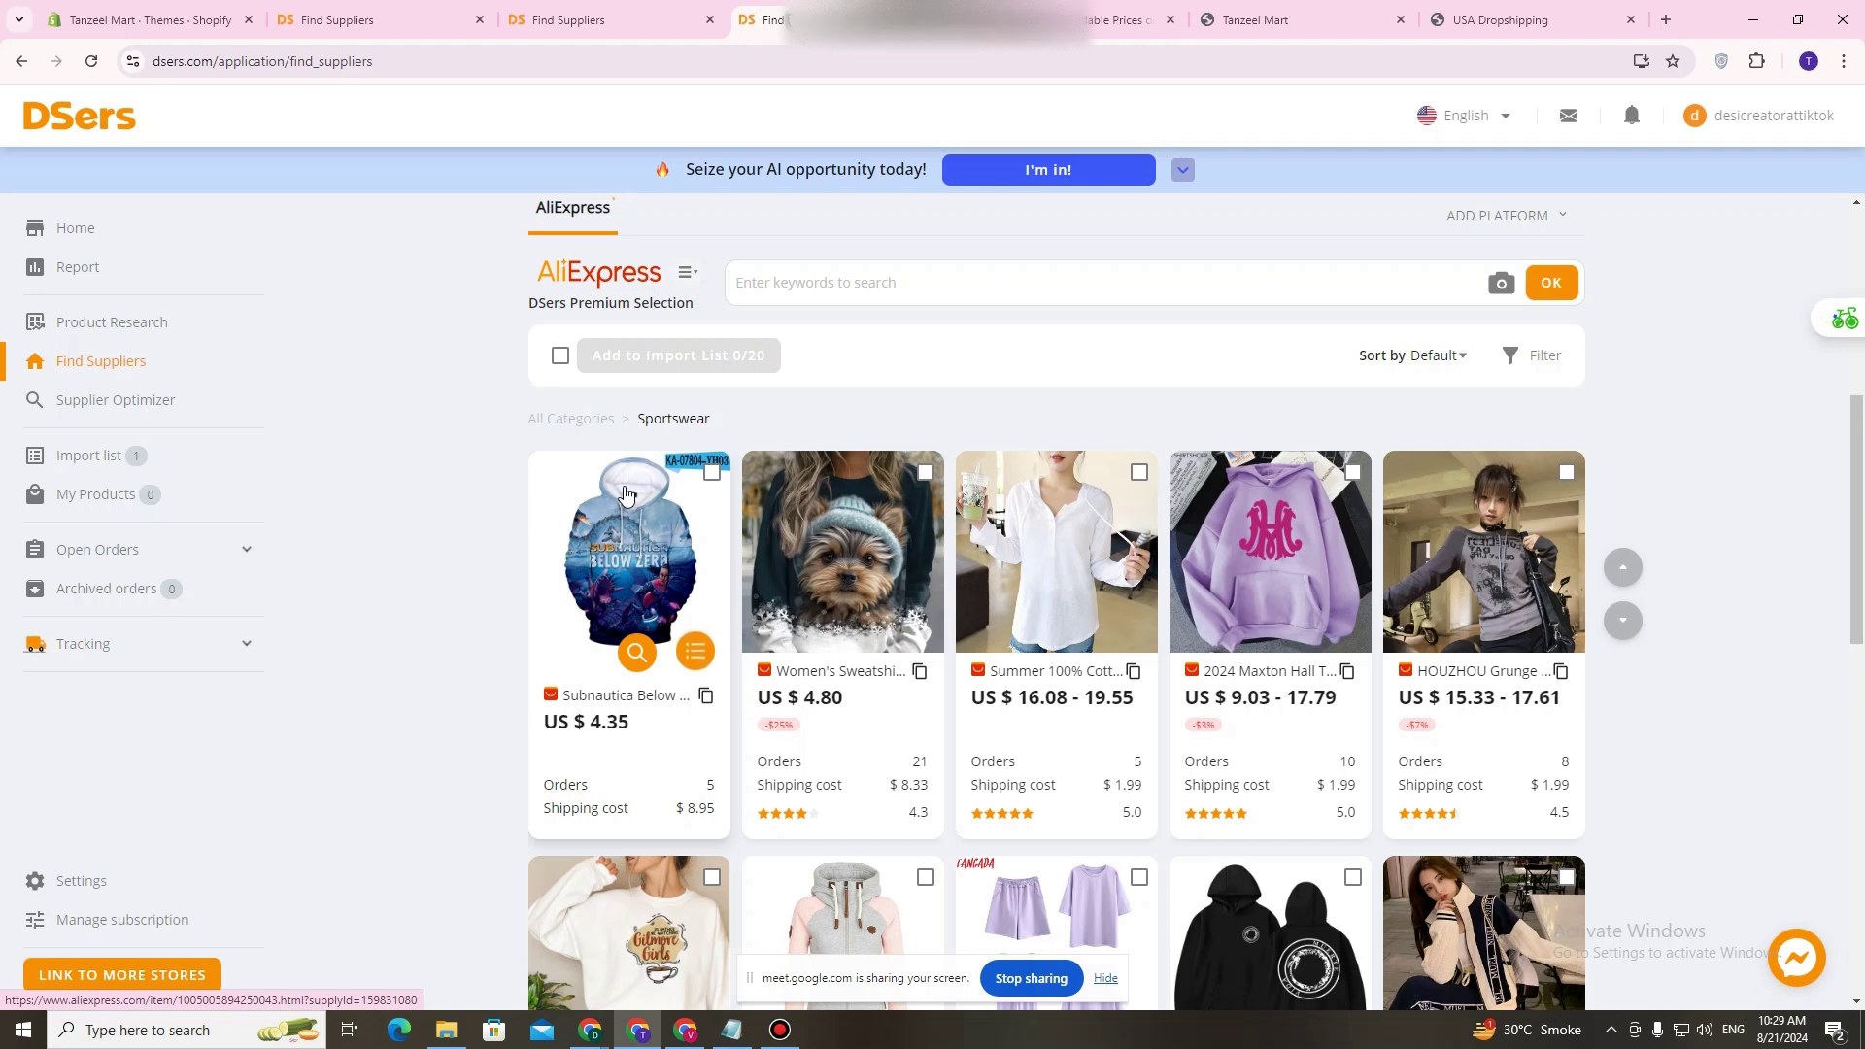
Step: Close the category list and search AliExpress suppliers for 'pets'
left_click(687, 275)
scroll(767, 348, "up", 1)
mouse_move(768, 348)
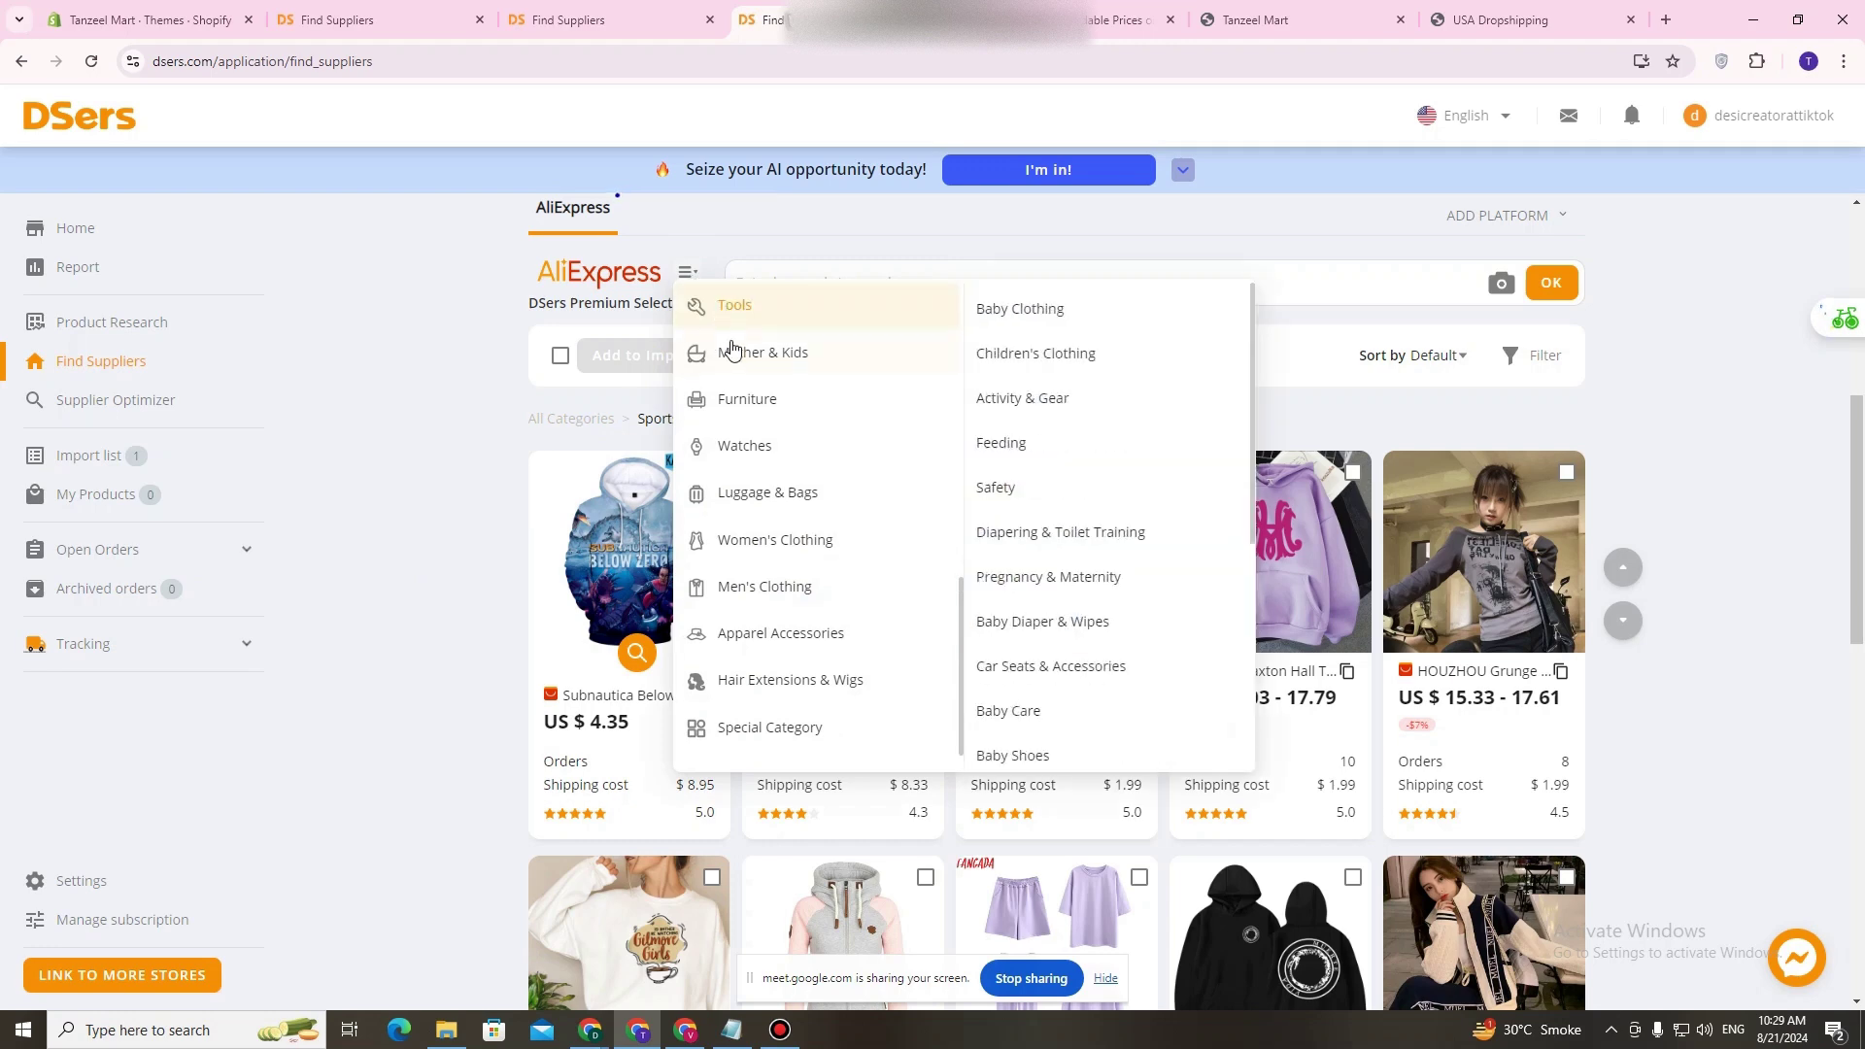
left_click(840, 277)
type("pets")
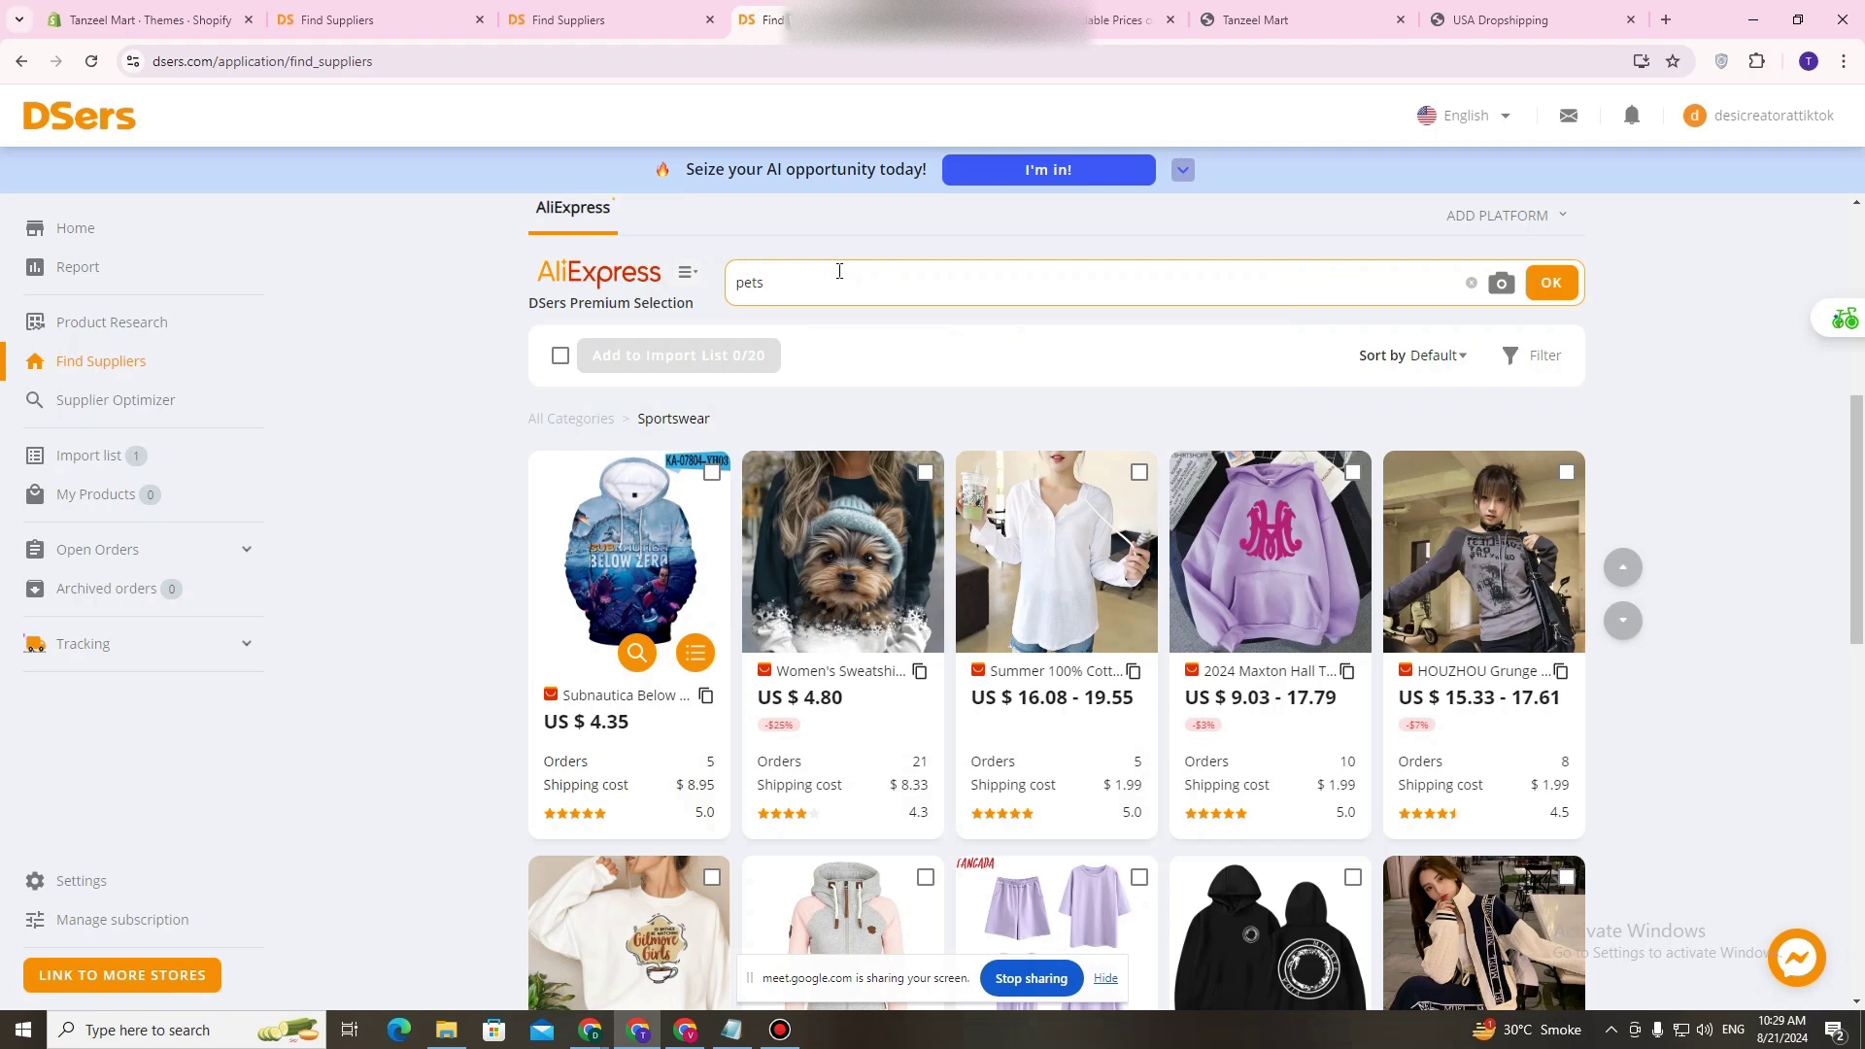
key("Return")
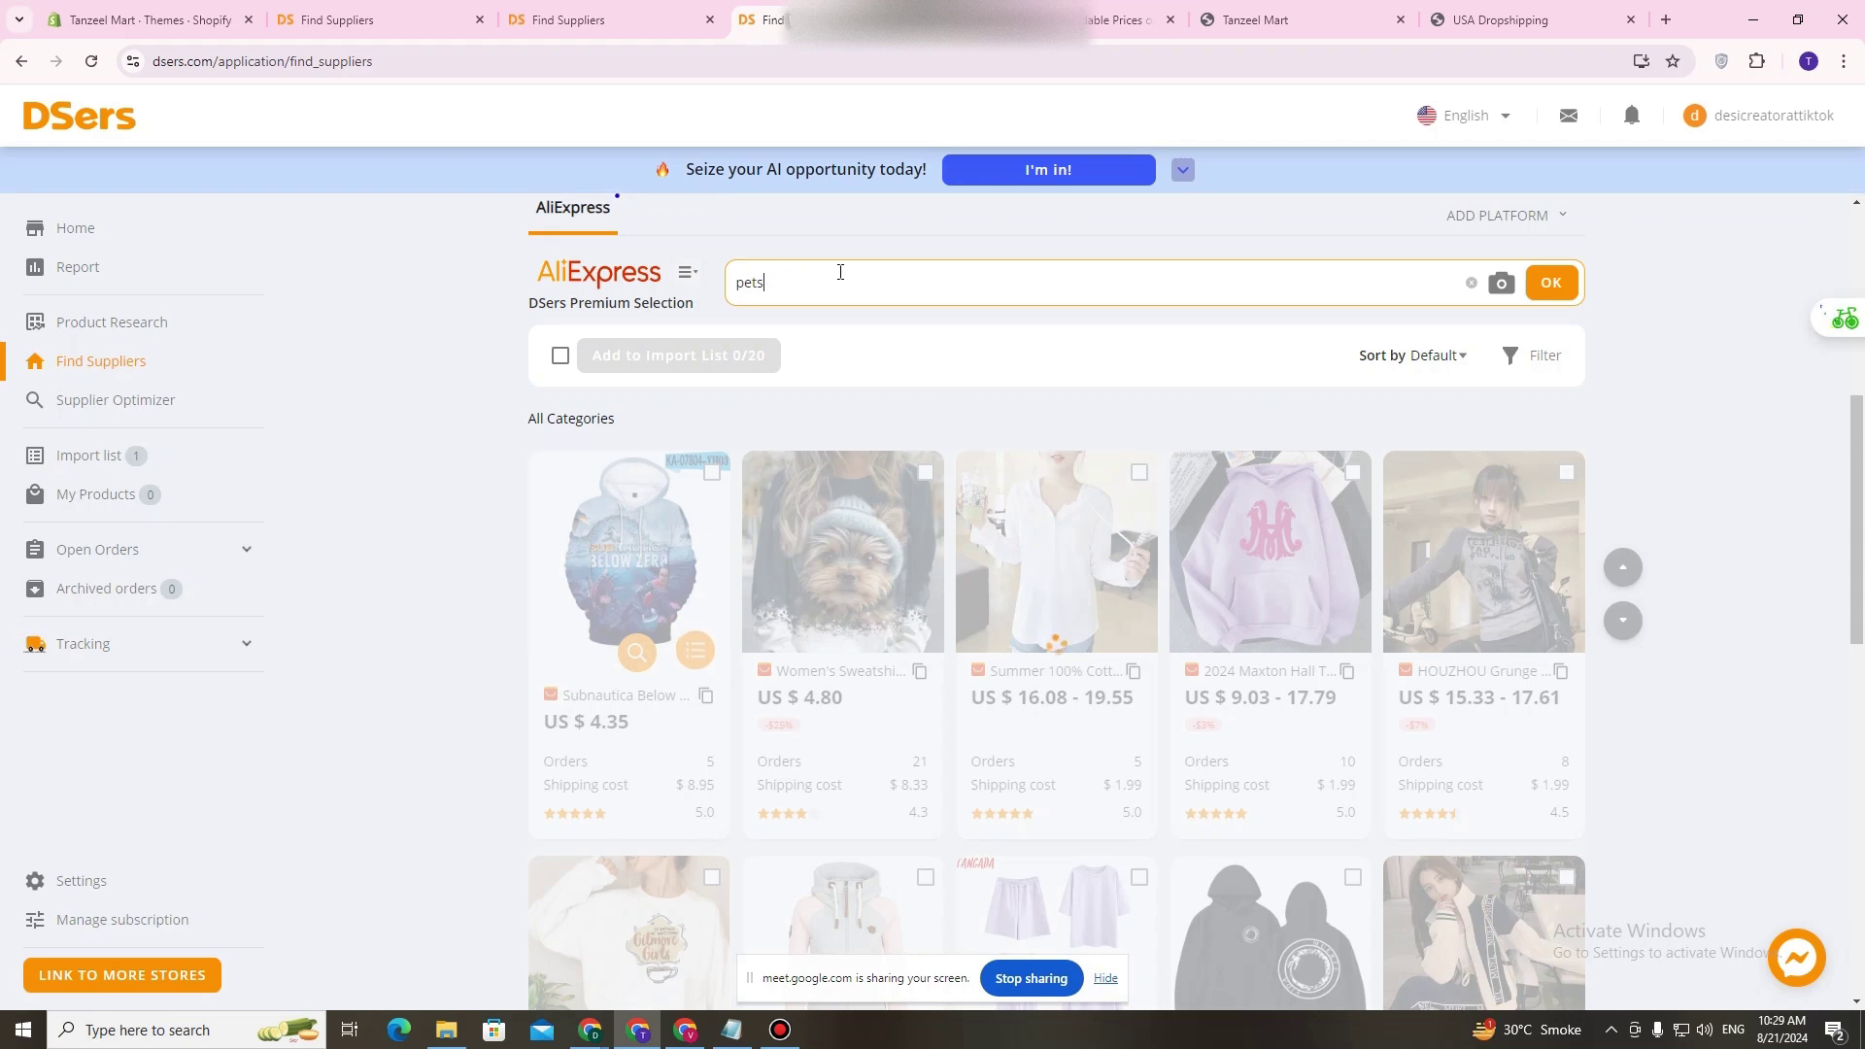
Step: Scroll the pets results back to the Soft Suede Leather harness at US $5.81
scroll(1317, 598, "down", 2)
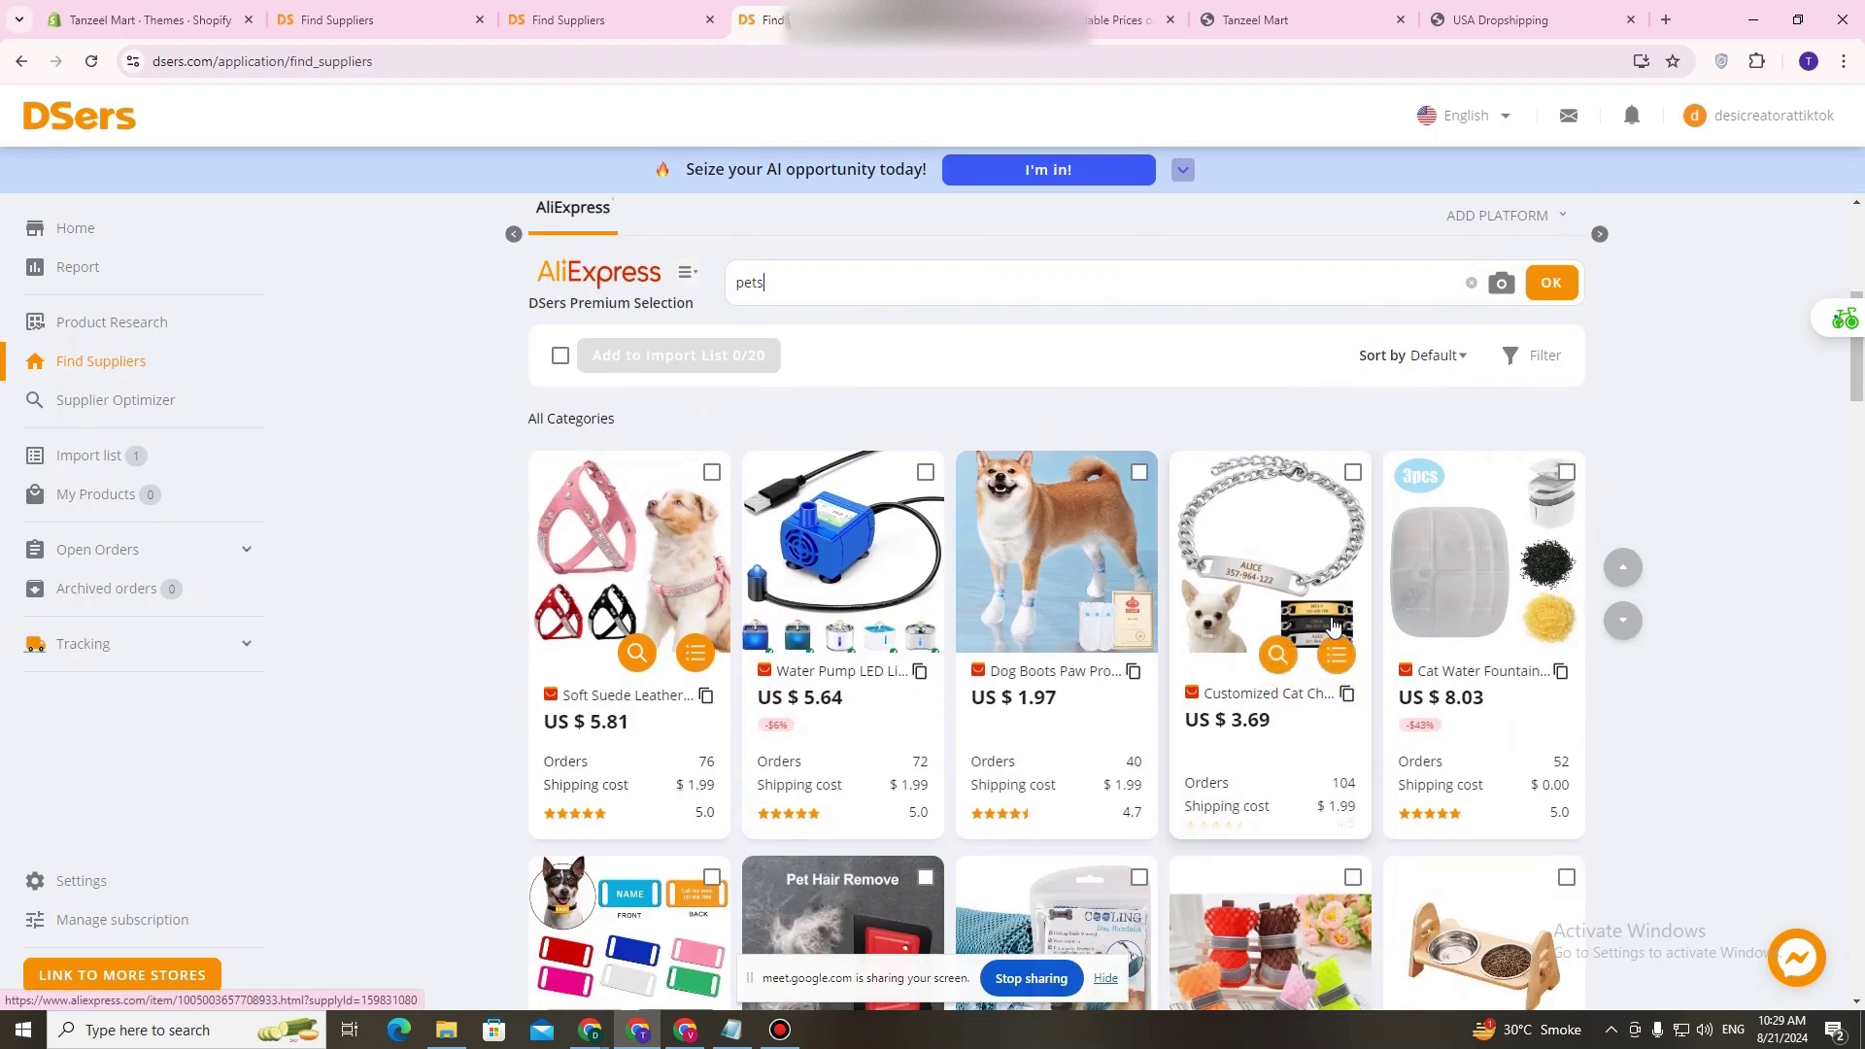
scroll(1392, 741, "down", 3)
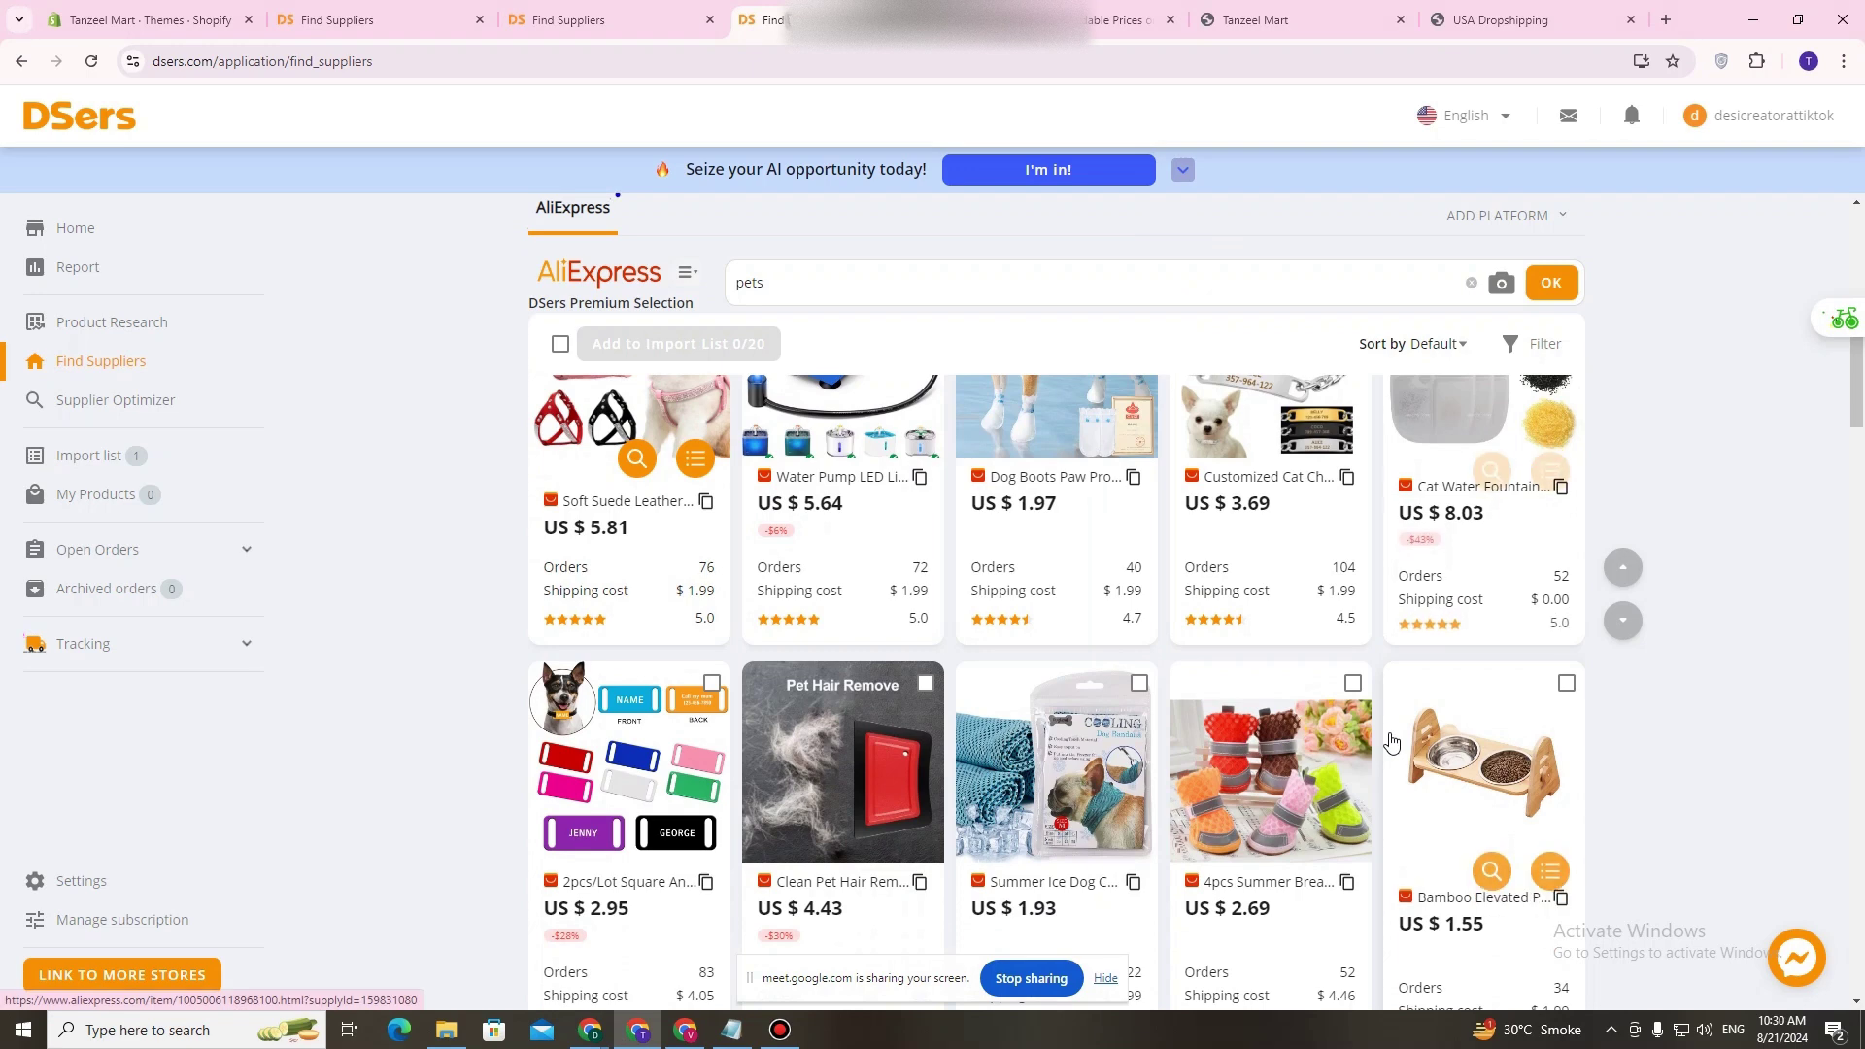
scroll(1392, 741, "down", 4)
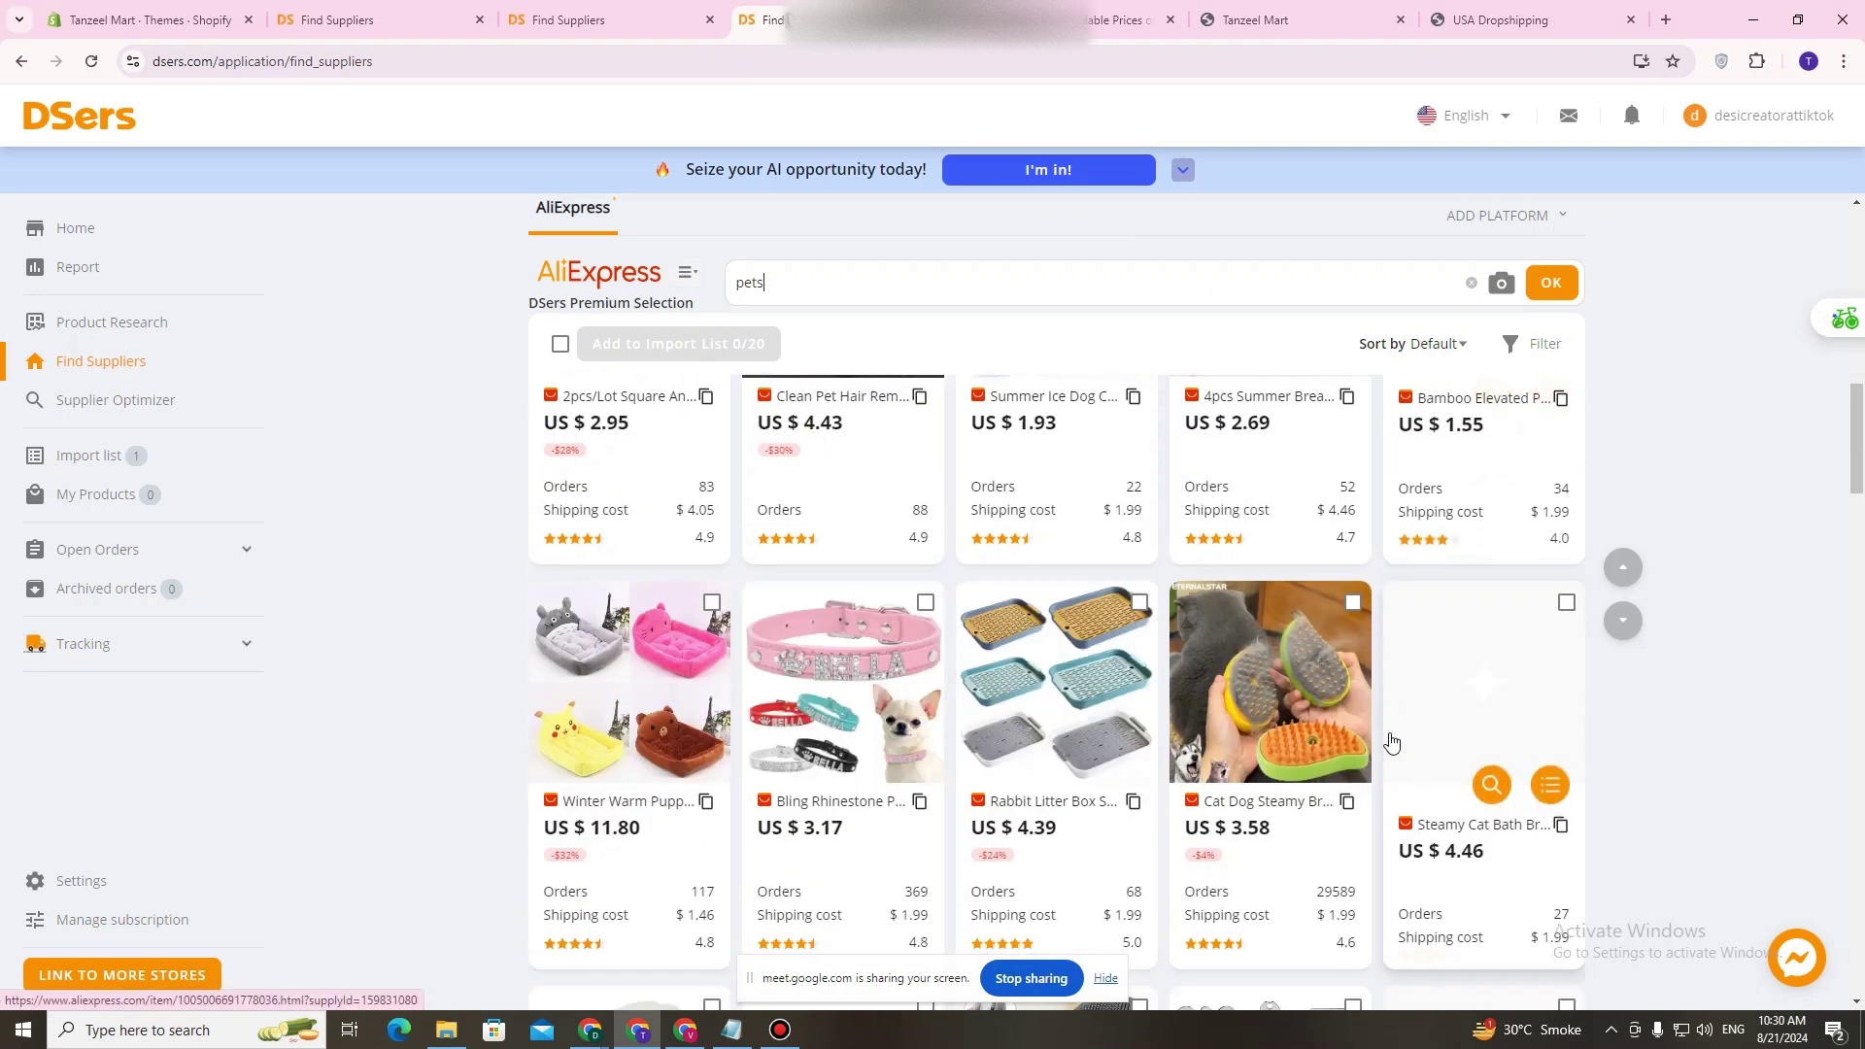
scroll(1392, 741, "down", 1)
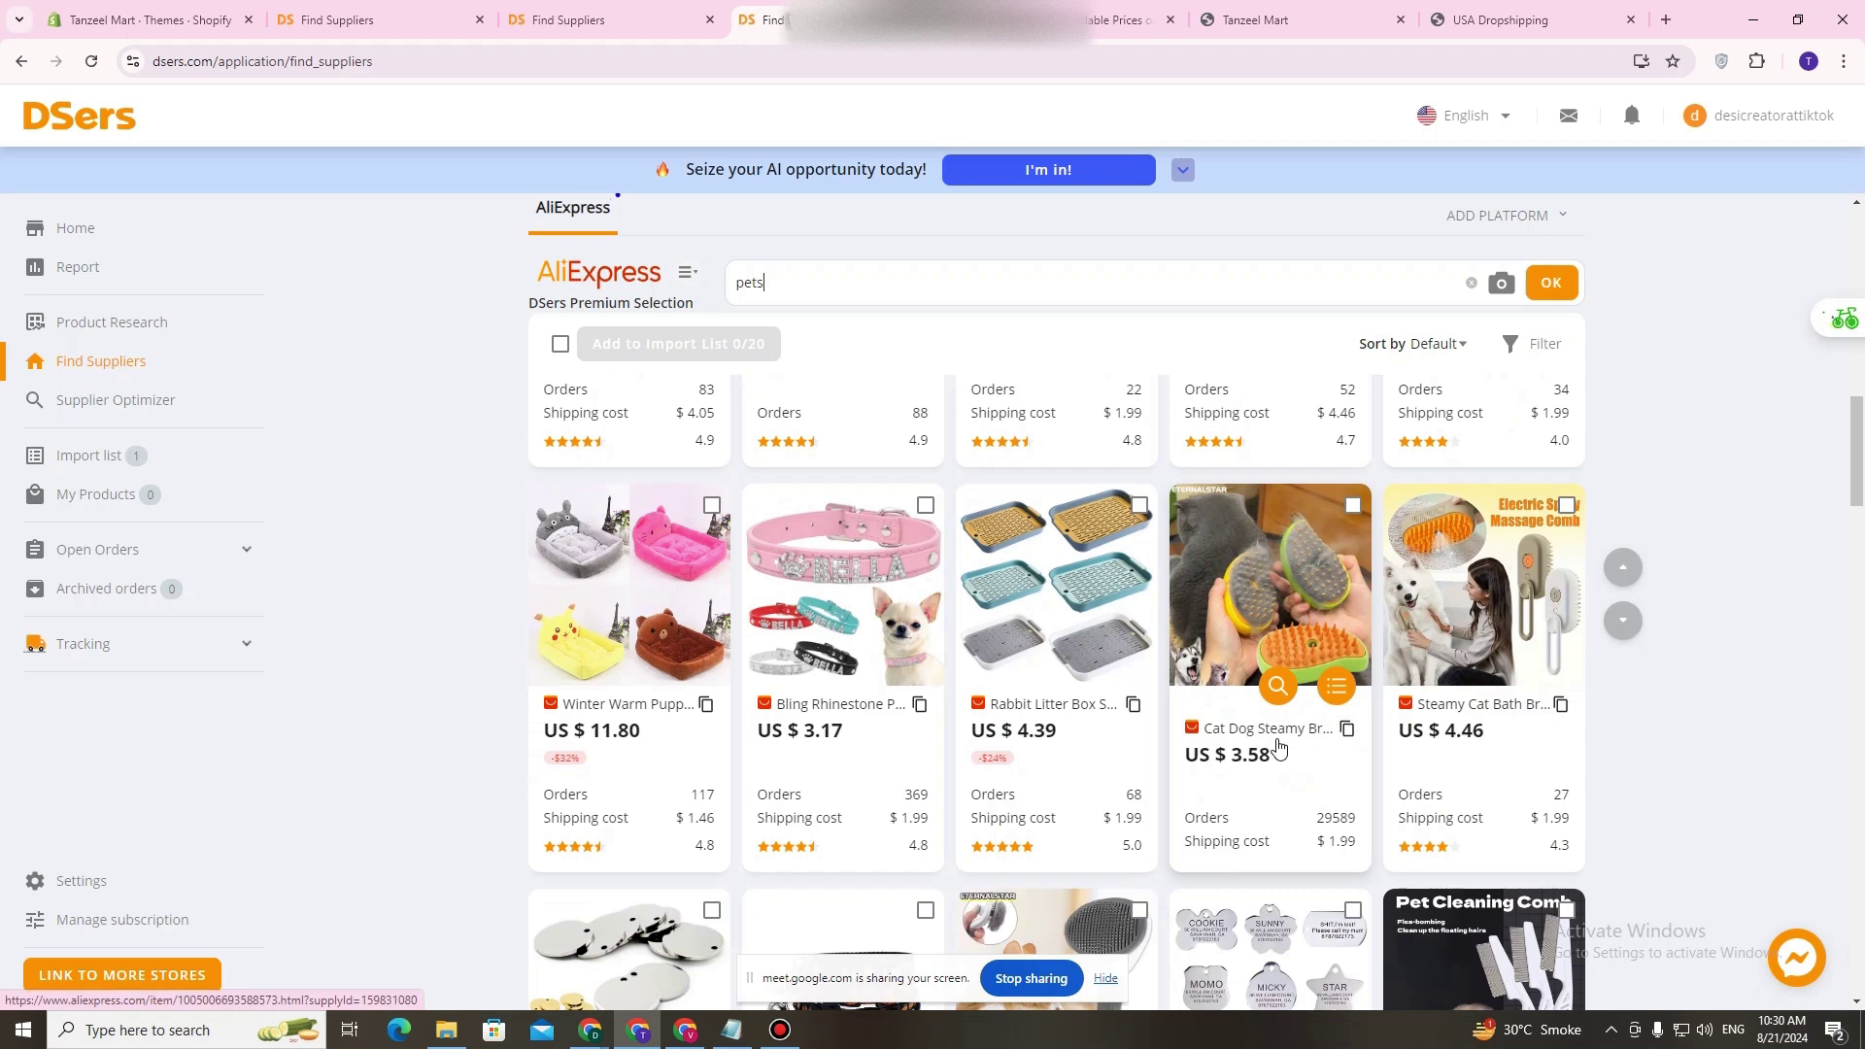
scroll(1279, 746, "down", 2)
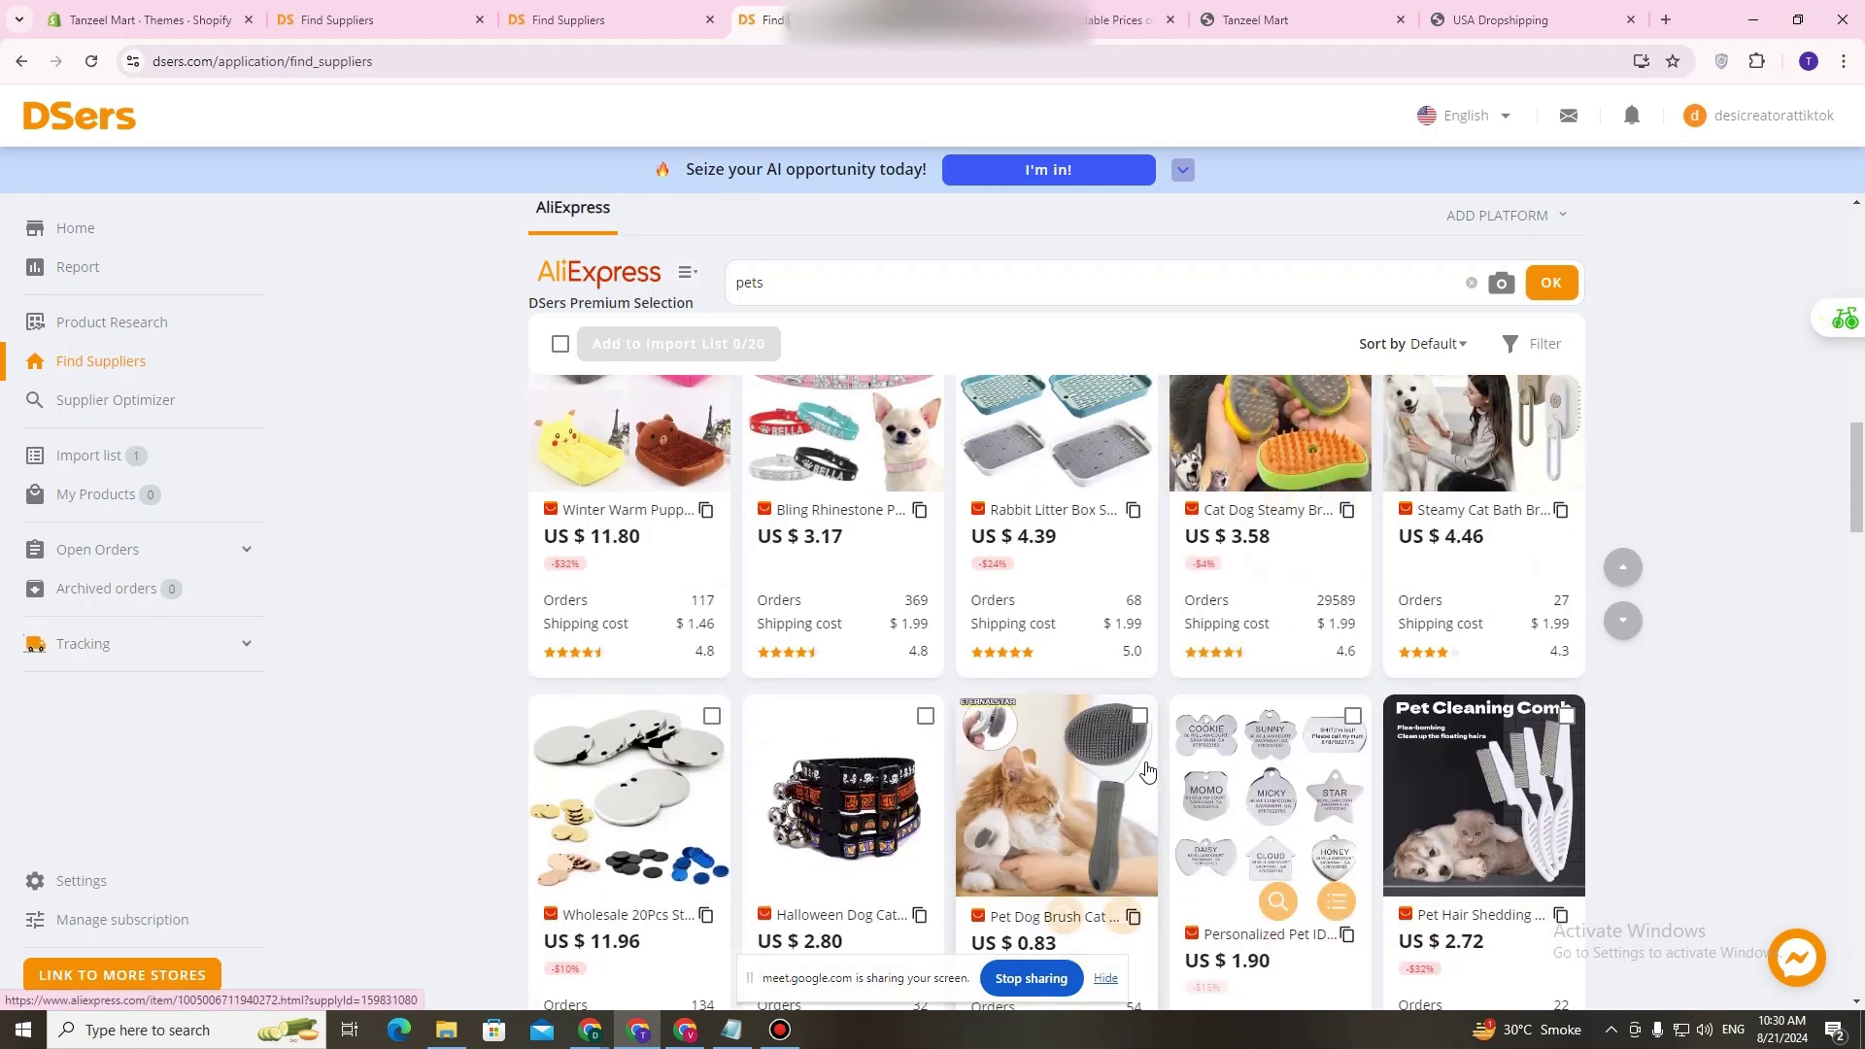
scroll(1153, 792, "up", 7)
scroll(1153, 792, "up", 4)
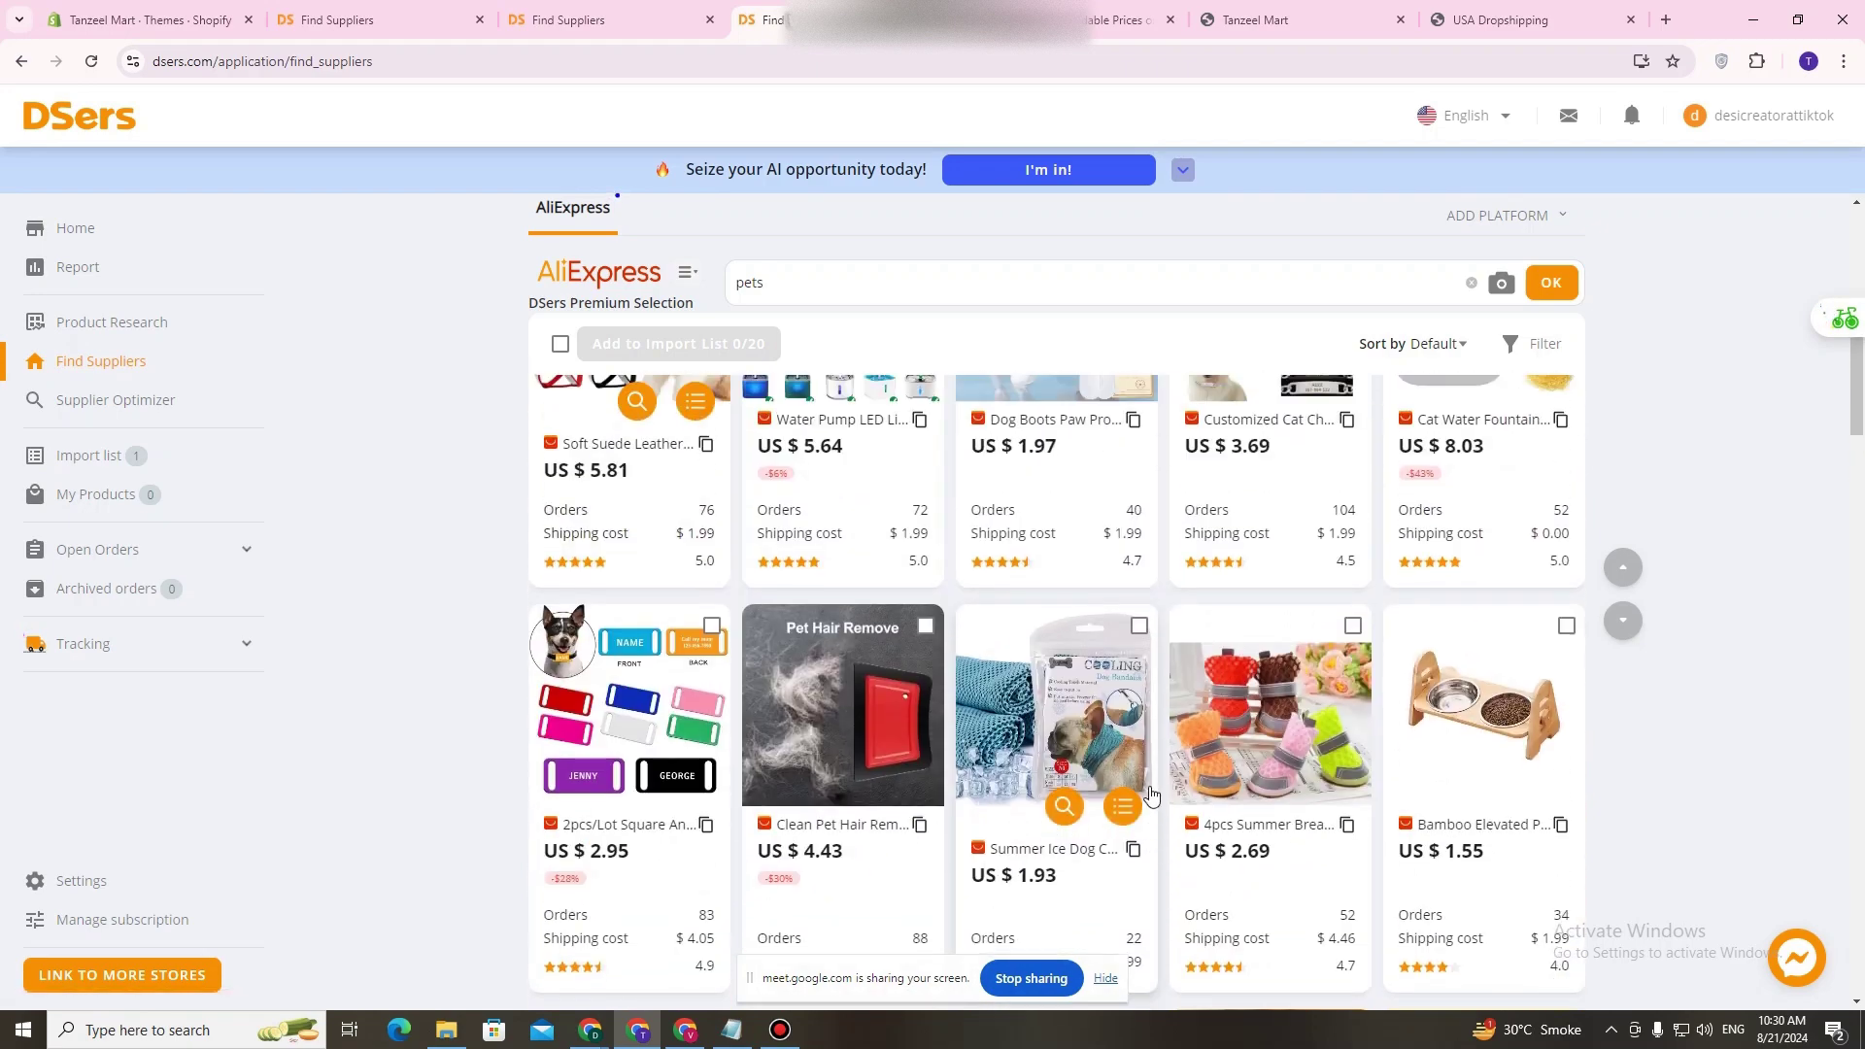
scroll(1115, 791, "up", 2)
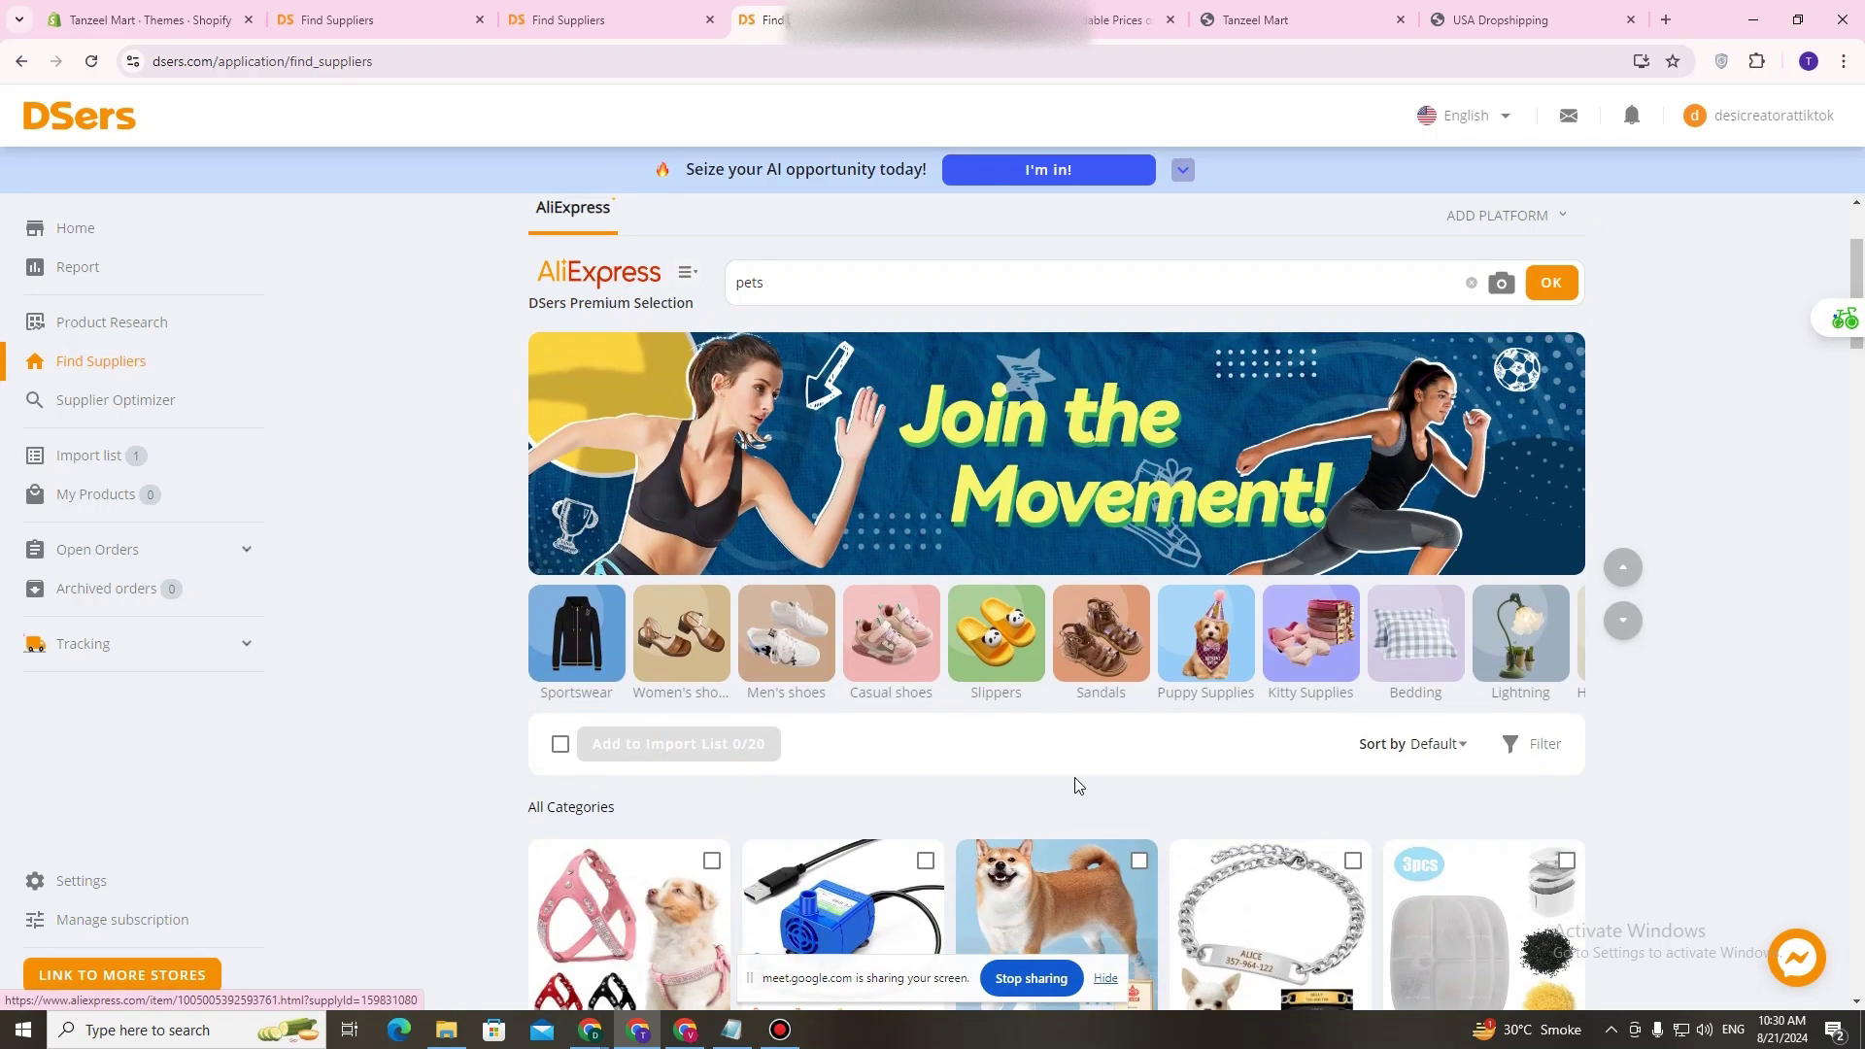
scroll(1041, 771, "down", 4)
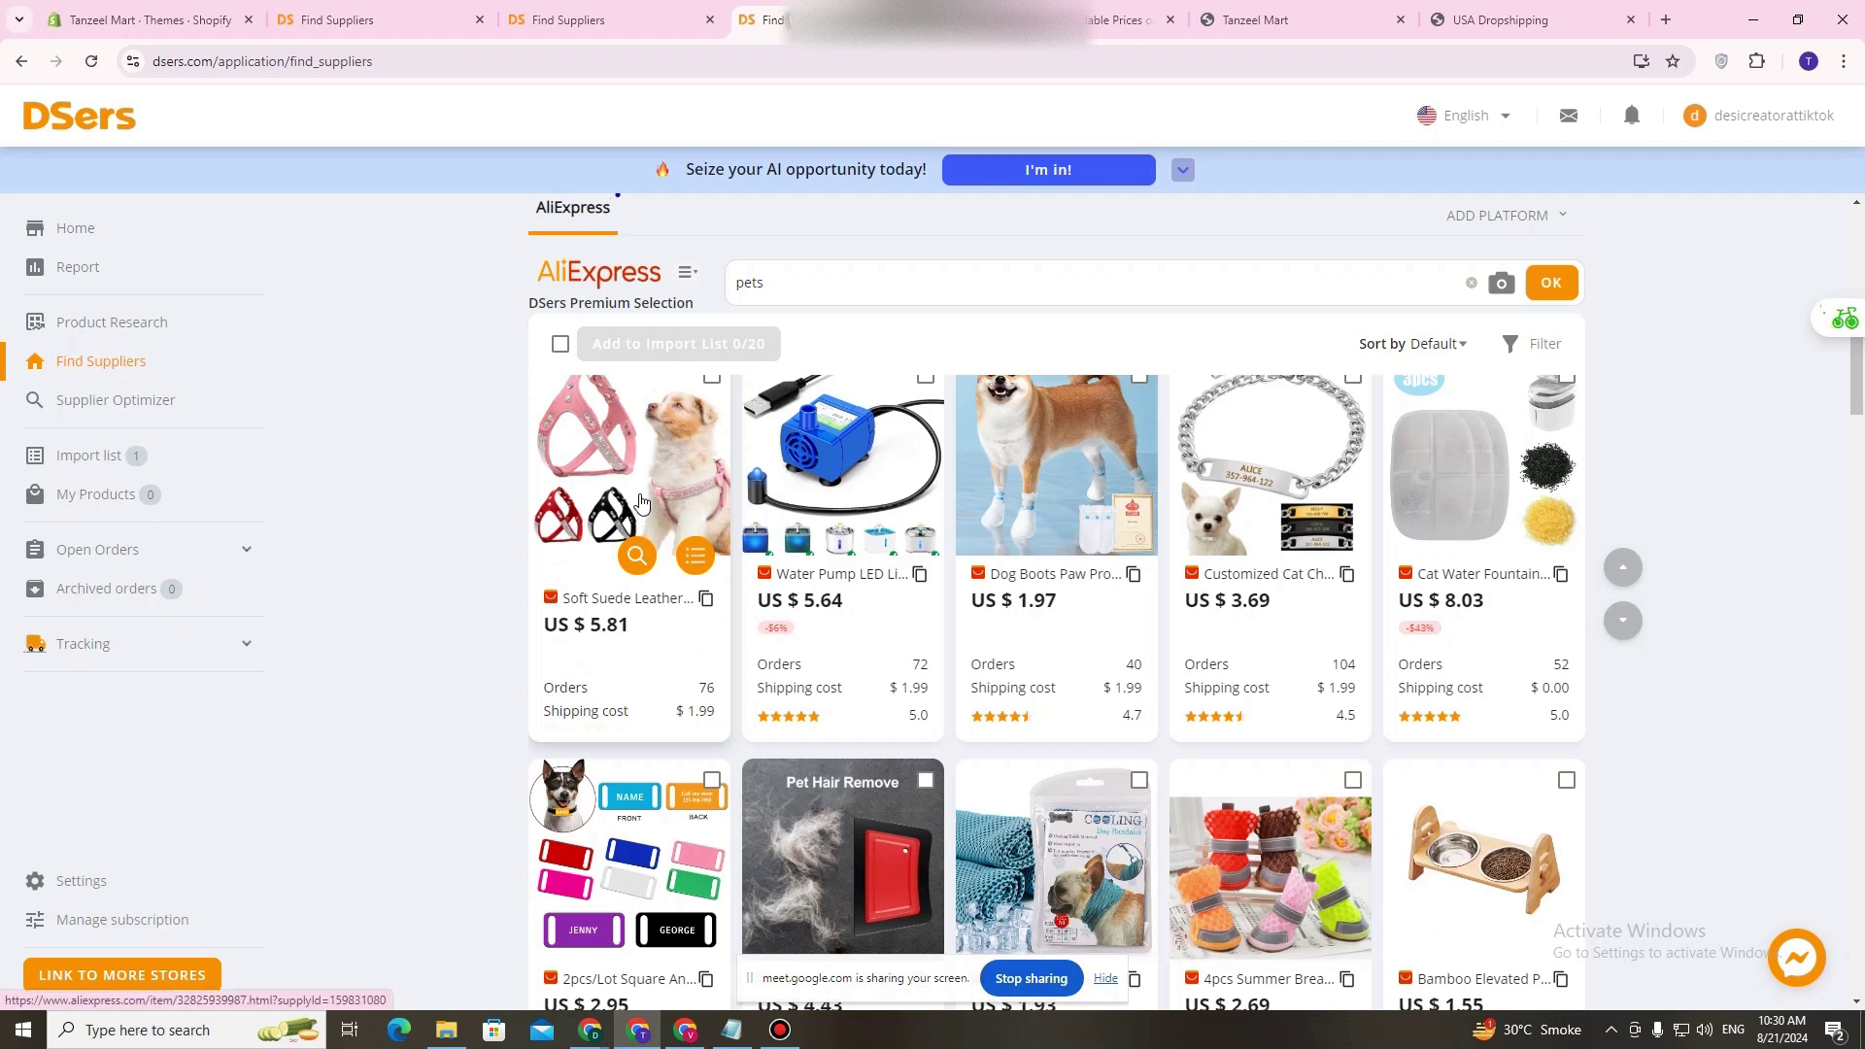
Step: Add the suede pet harness to the Import list and dismiss the confirmation
left_click(697, 557)
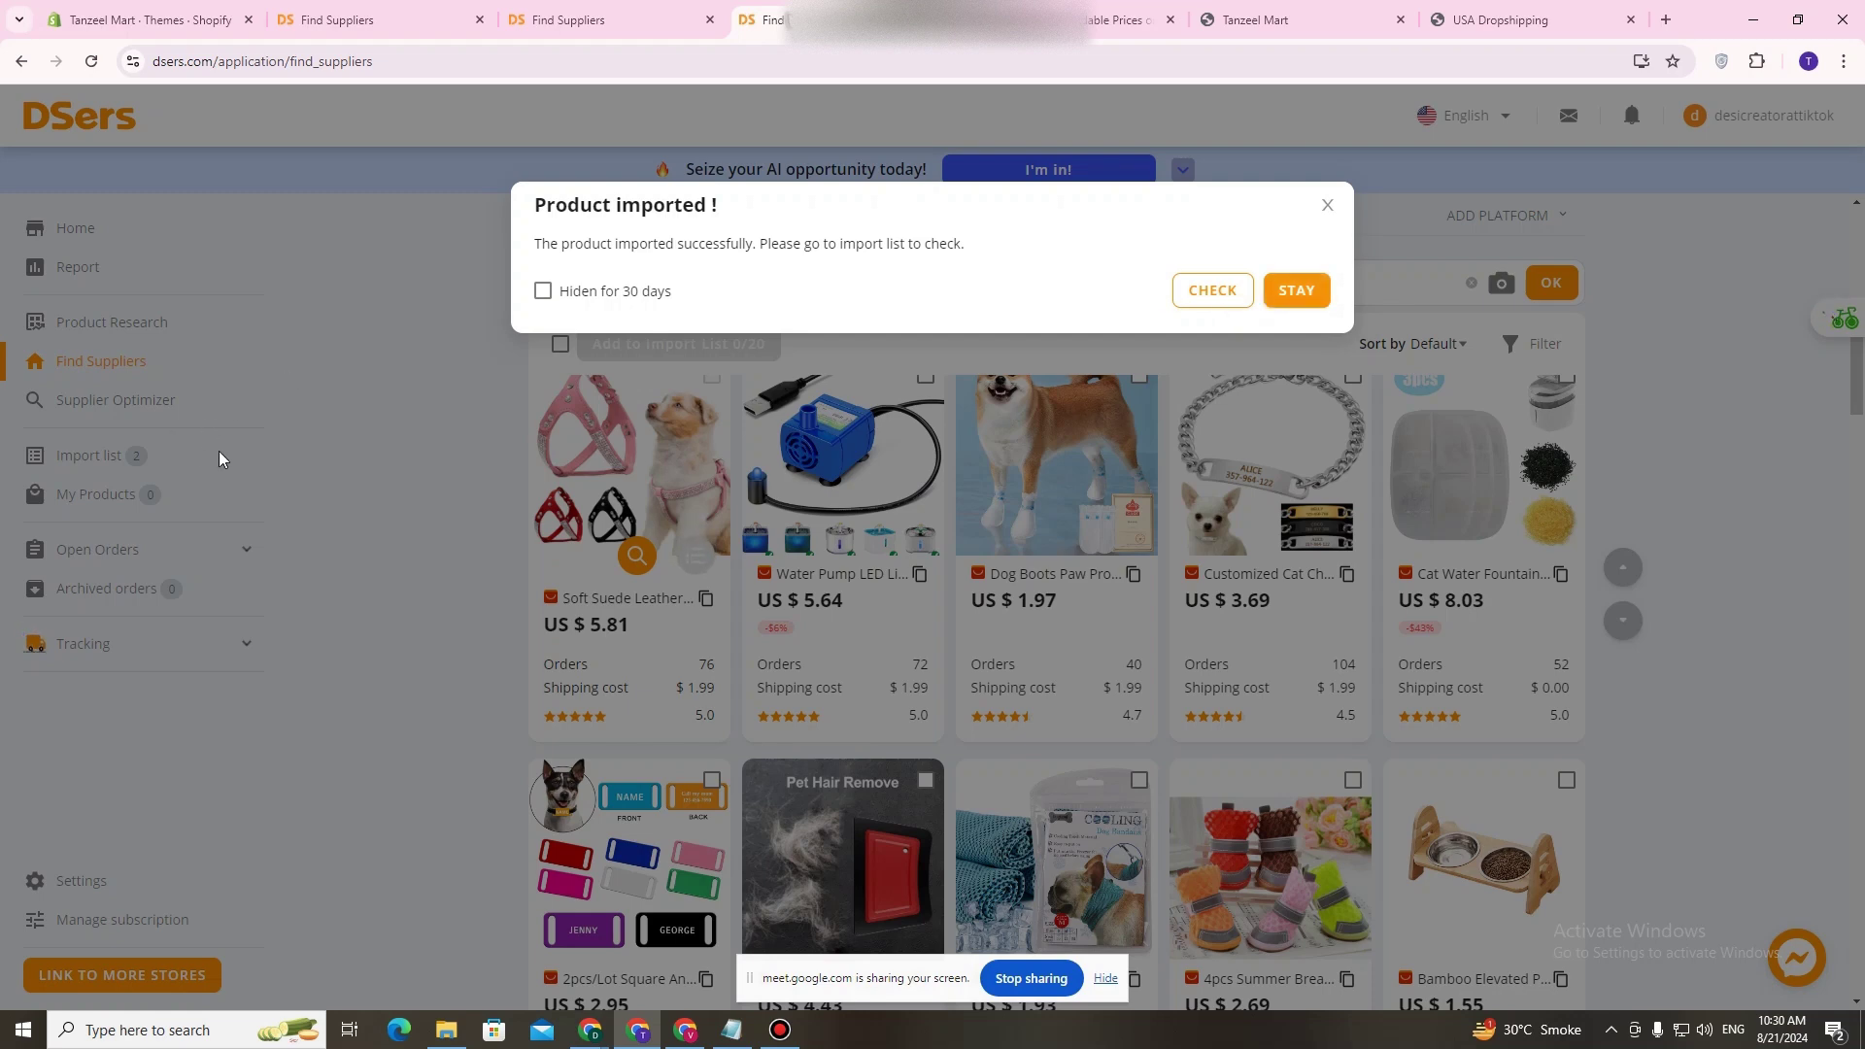
left_click(1298, 292)
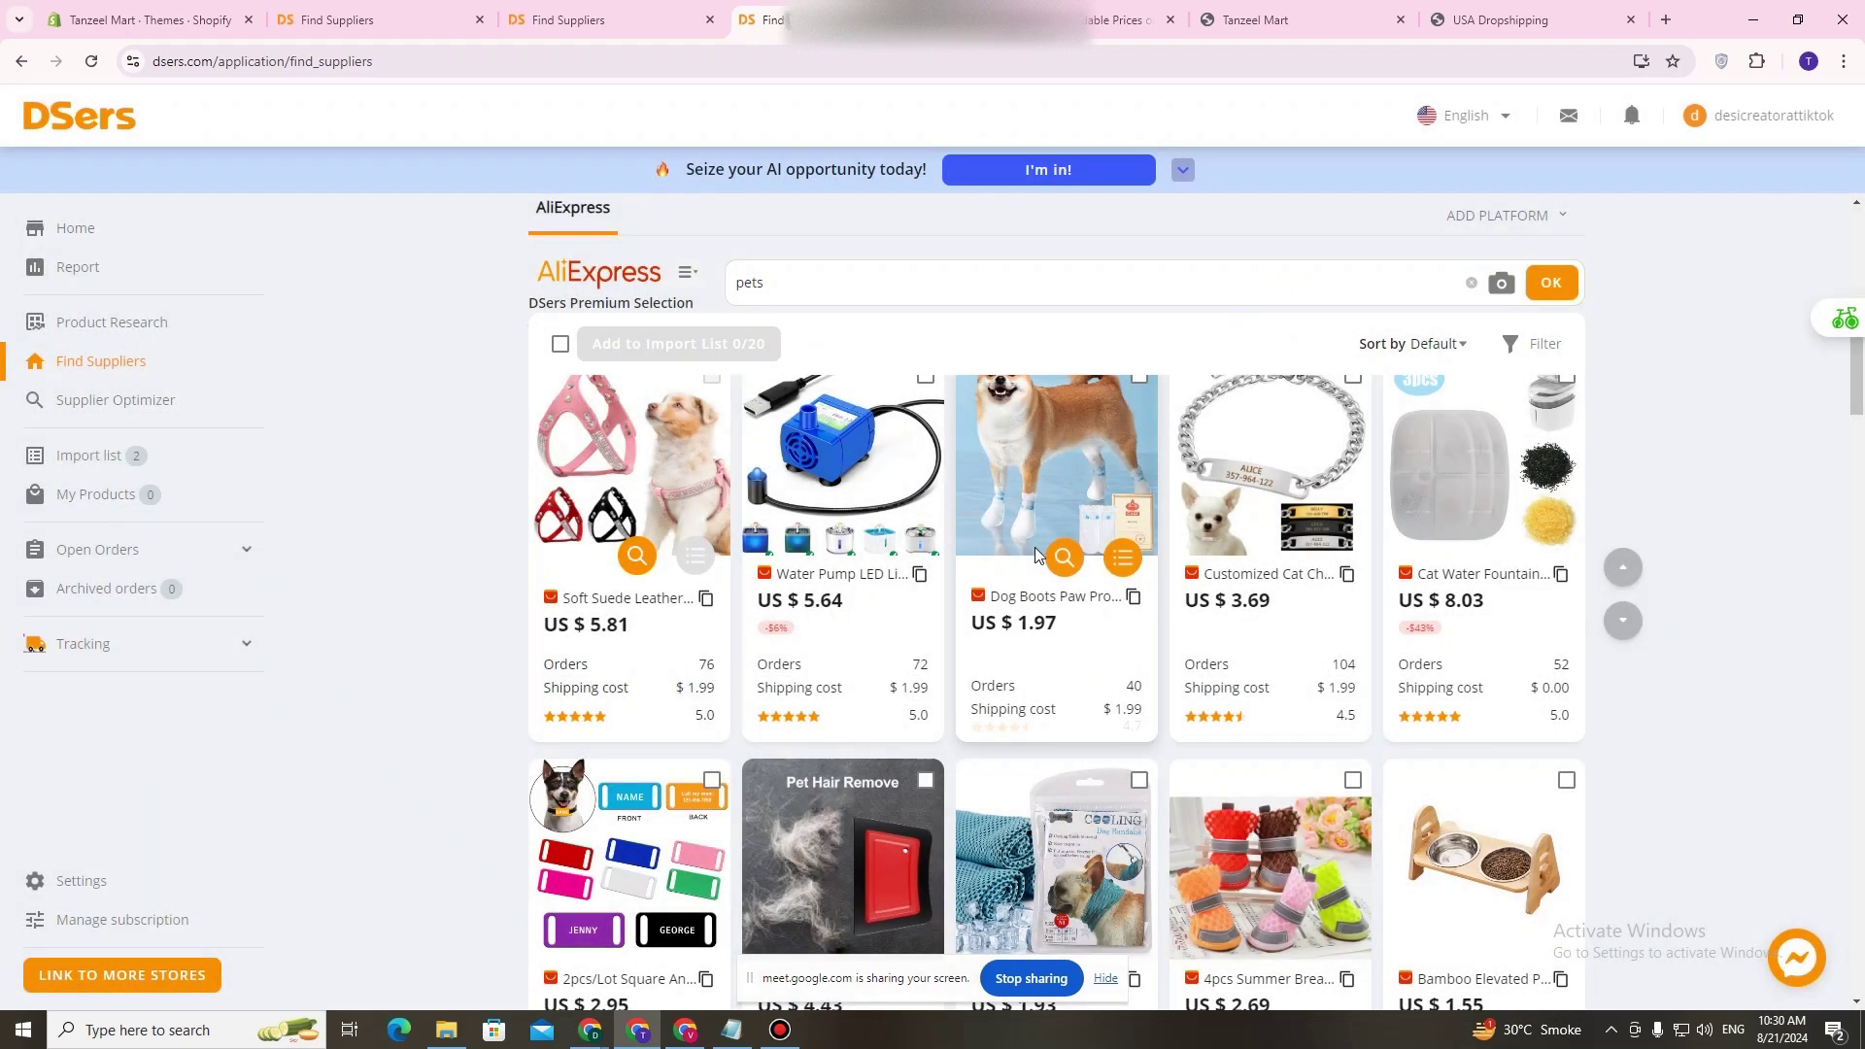
scroll(1035, 548, "down", 8)
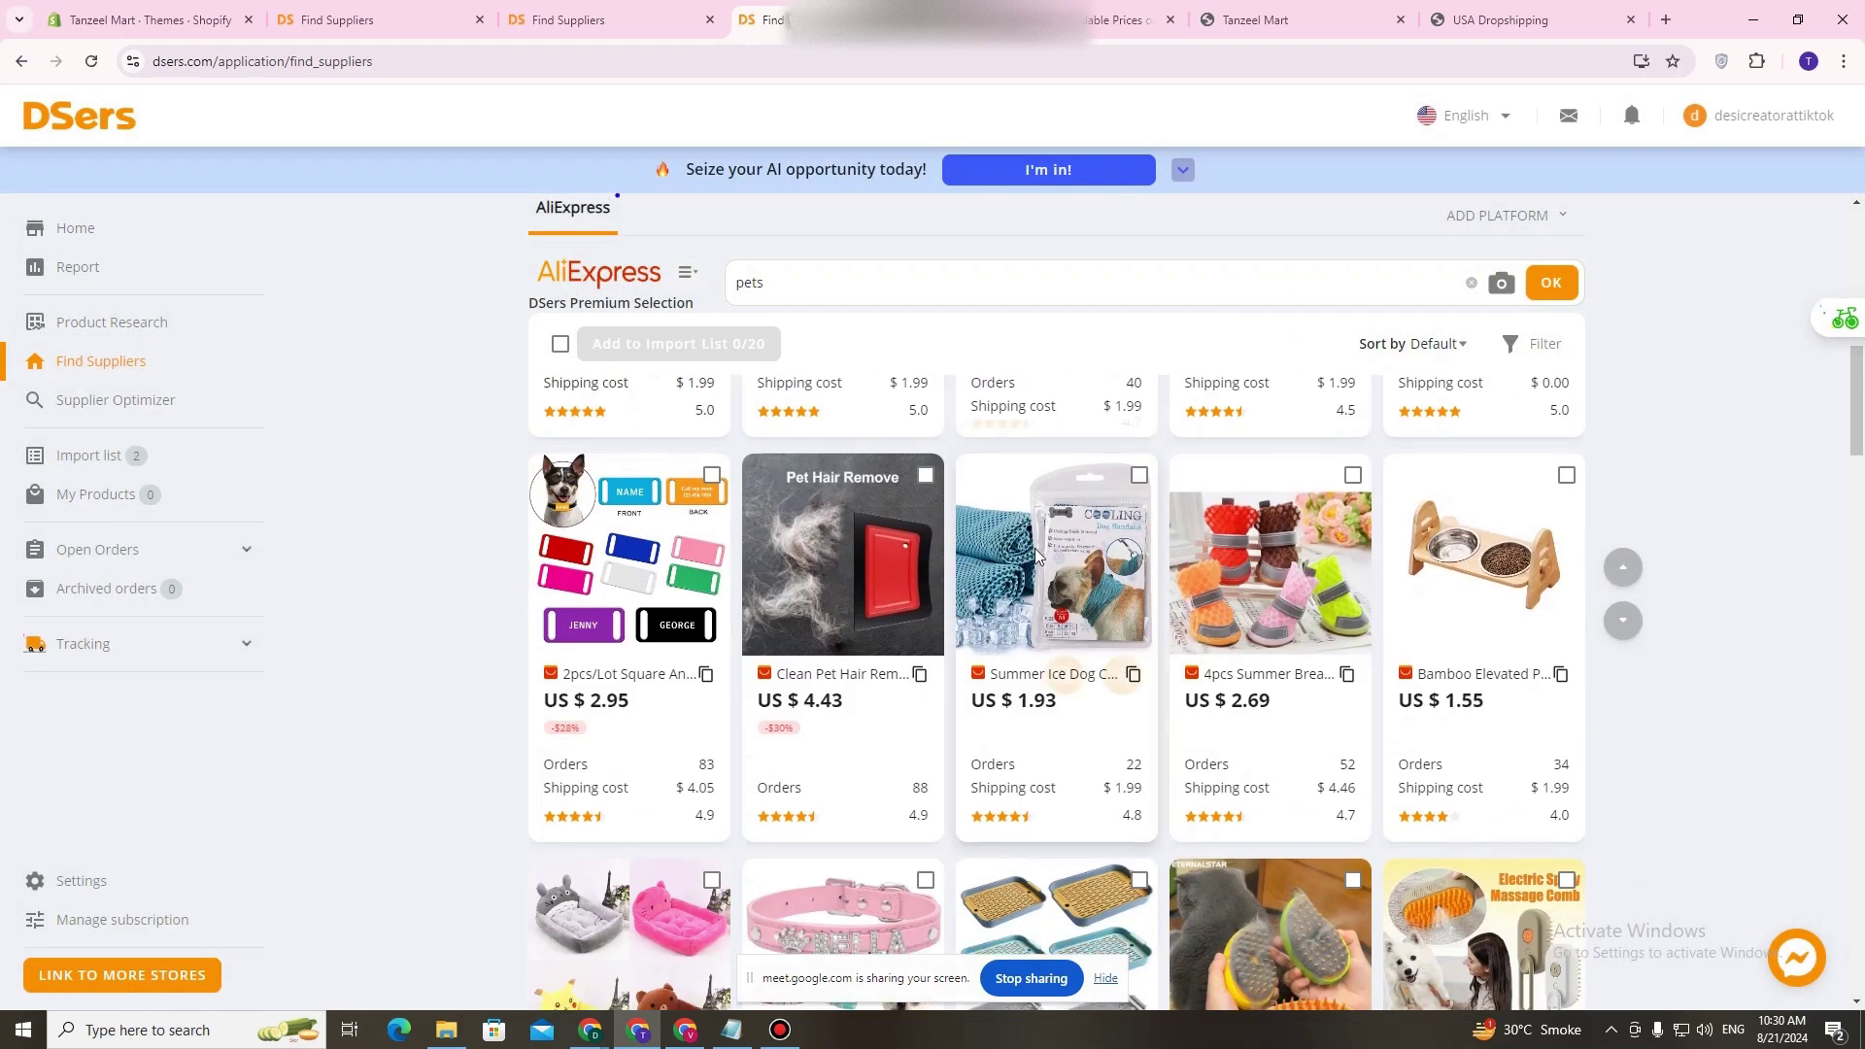
scroll(1035, 556, "down", 2)
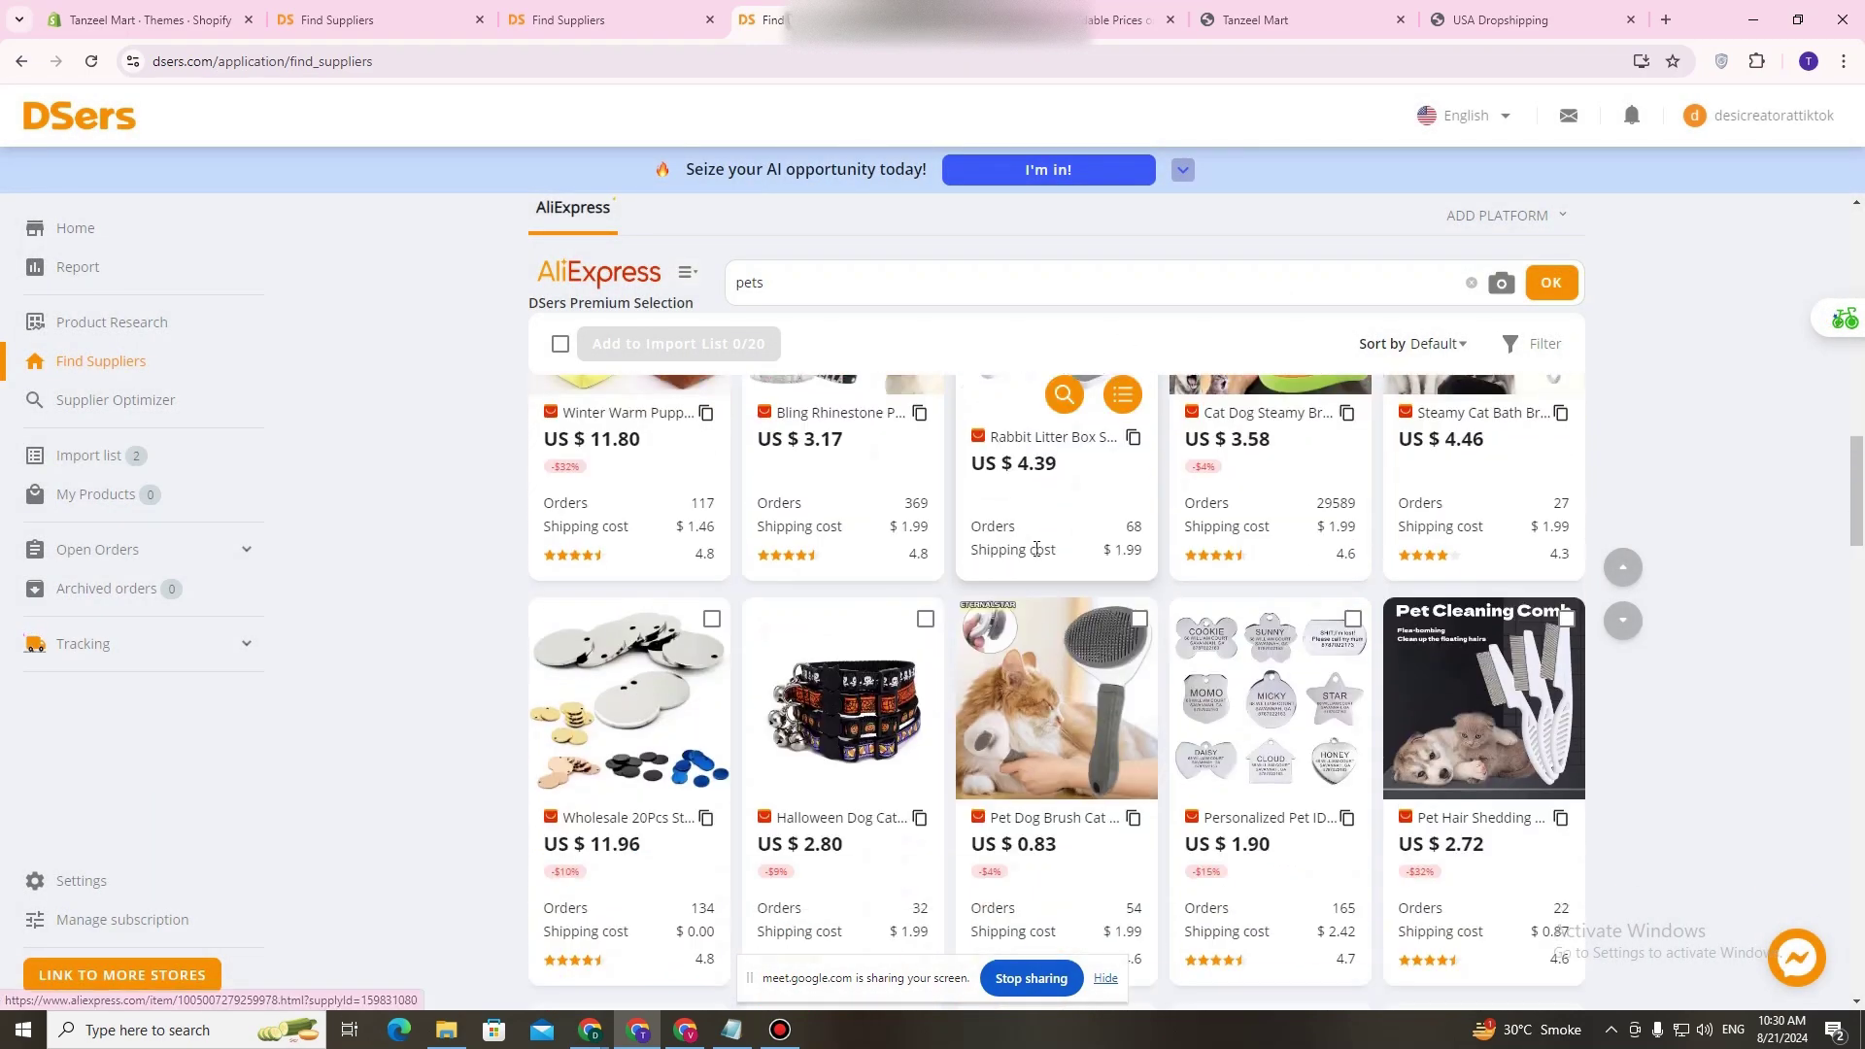
scroll(1037, 550, "down", 5)
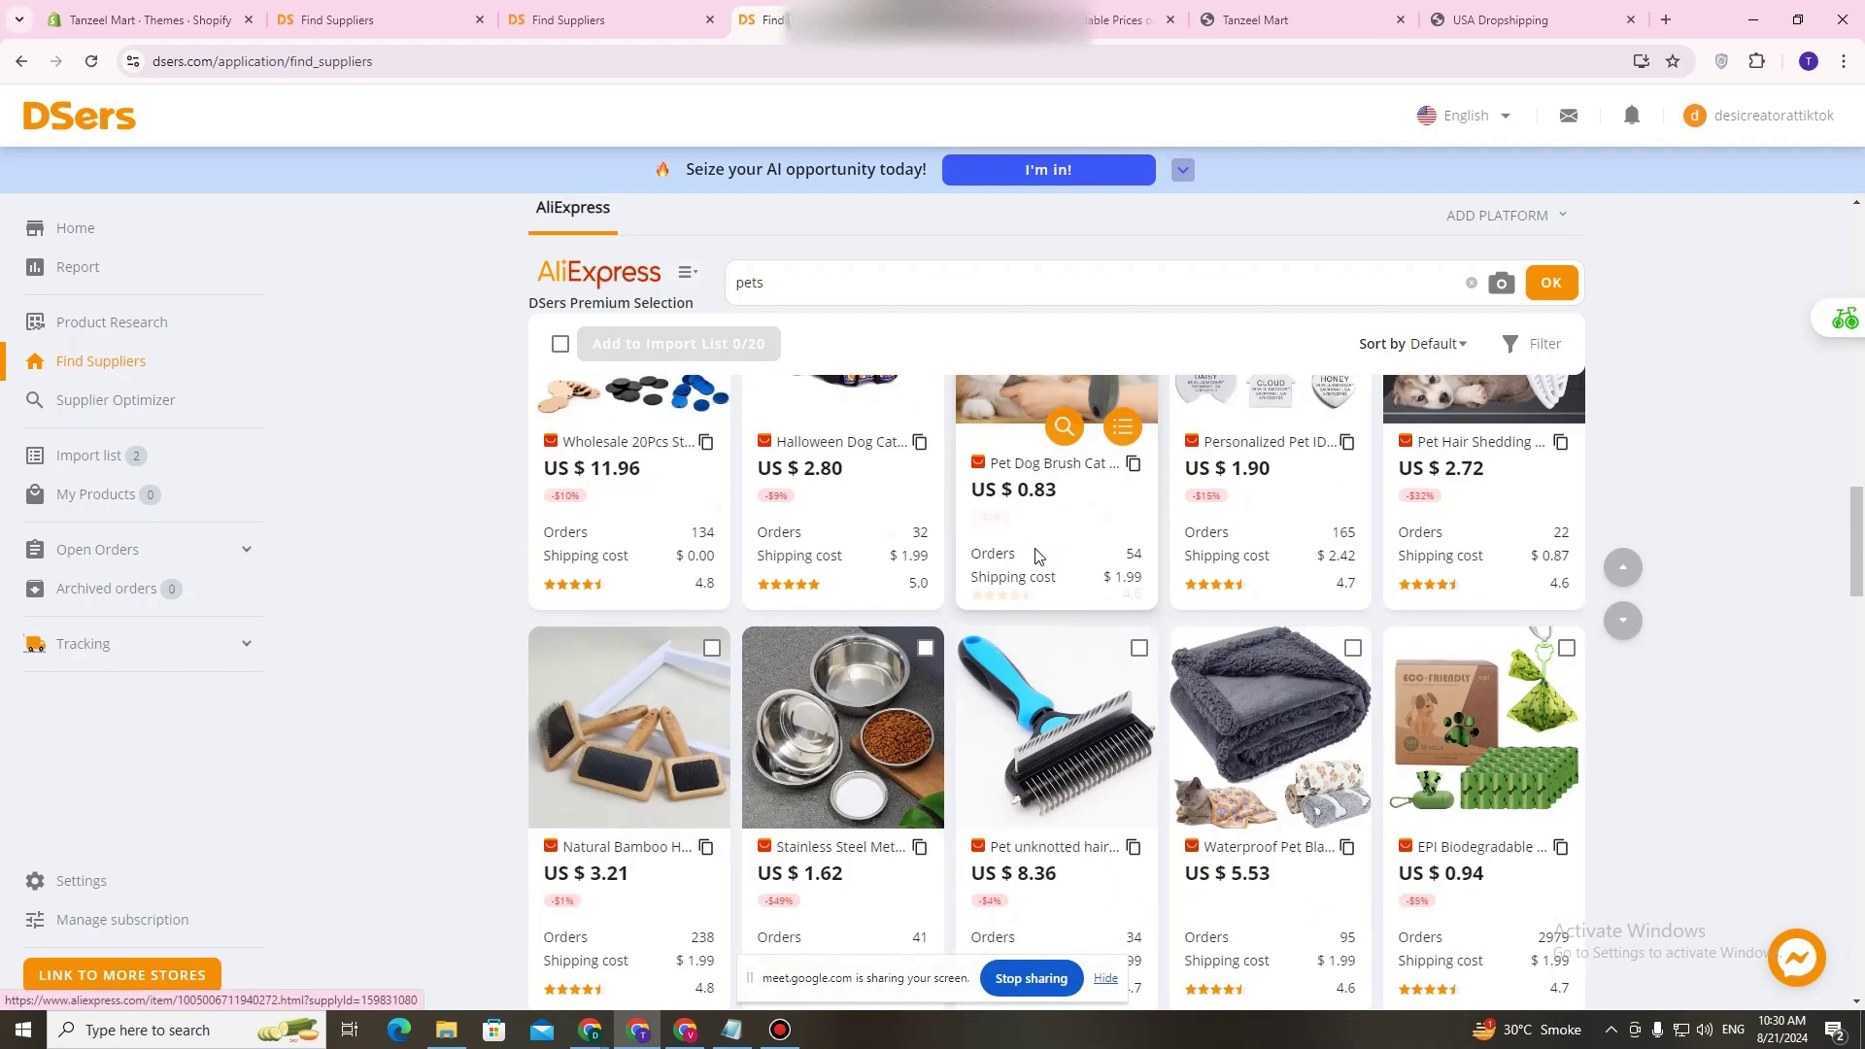
scroll(1035, 551, "down", 1)
scroll(1035, 550, "up", 1)
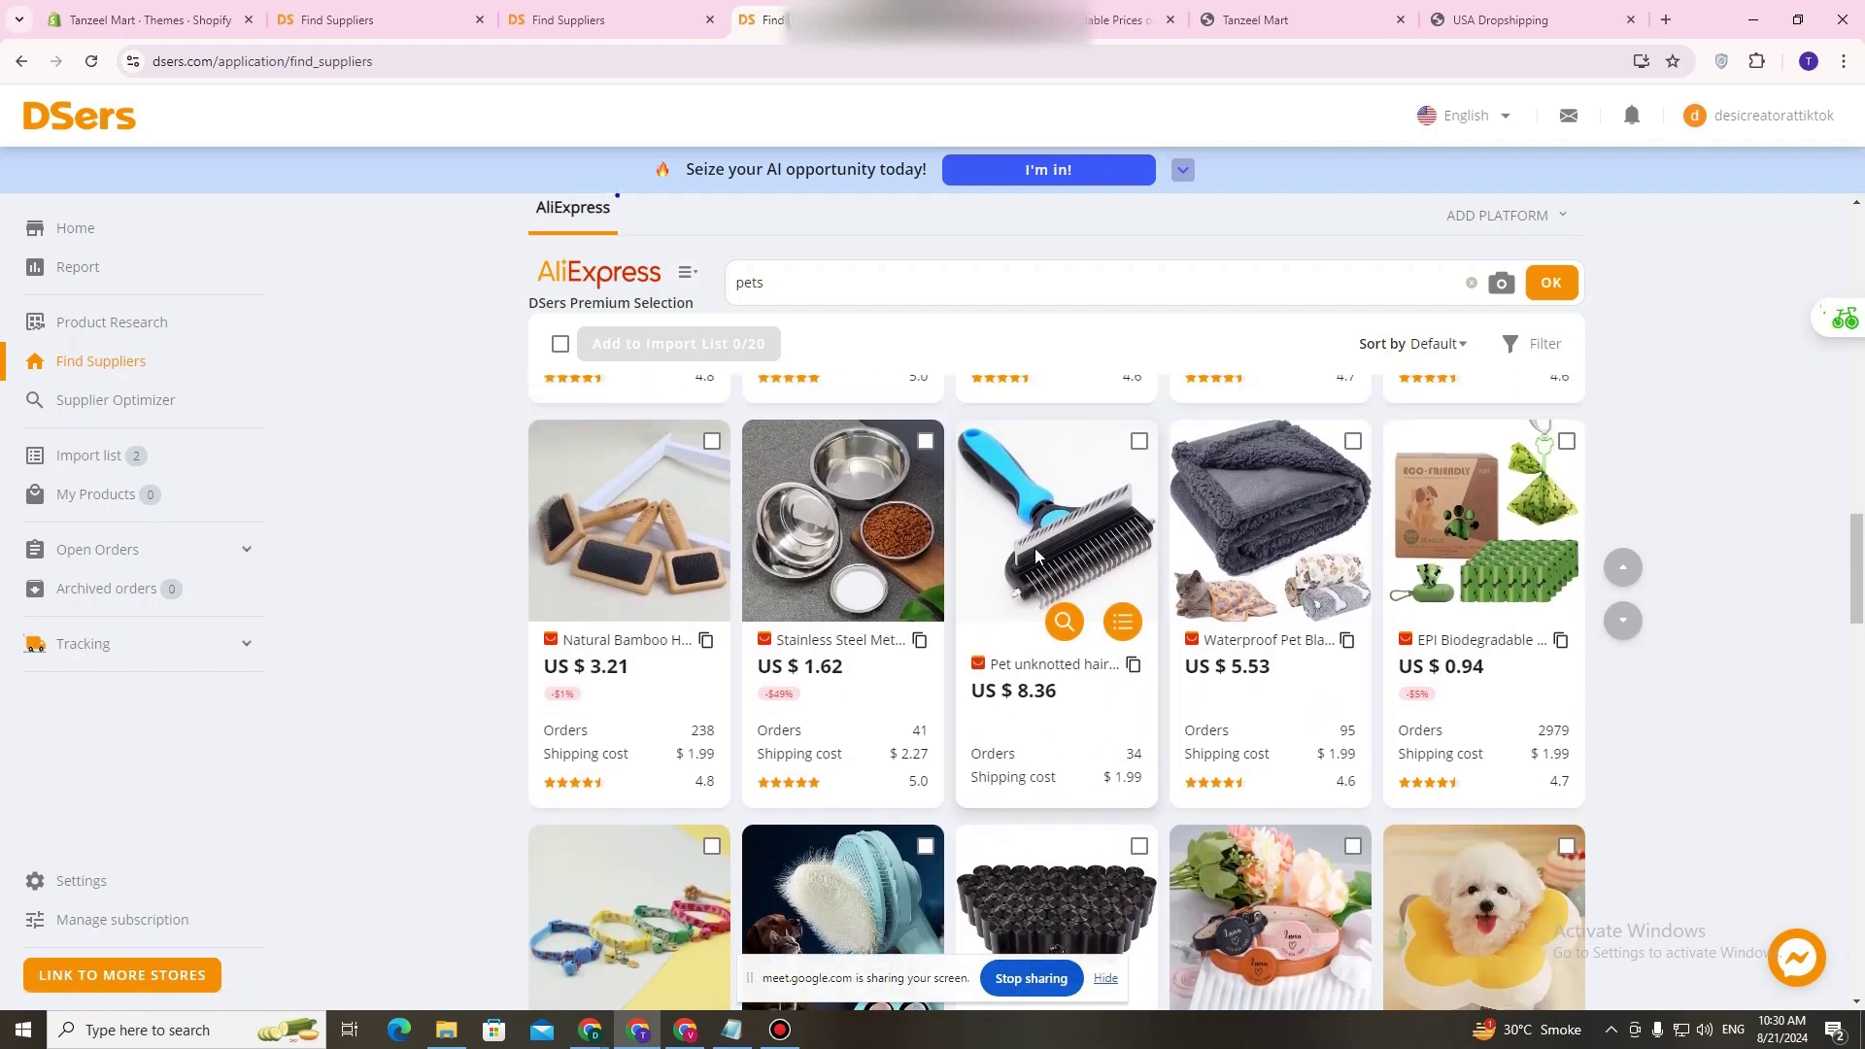
Step: Add the pet dematting brush to the Import list, then change the search term 'pets' to 'fashion'
left_click(1122, 627)
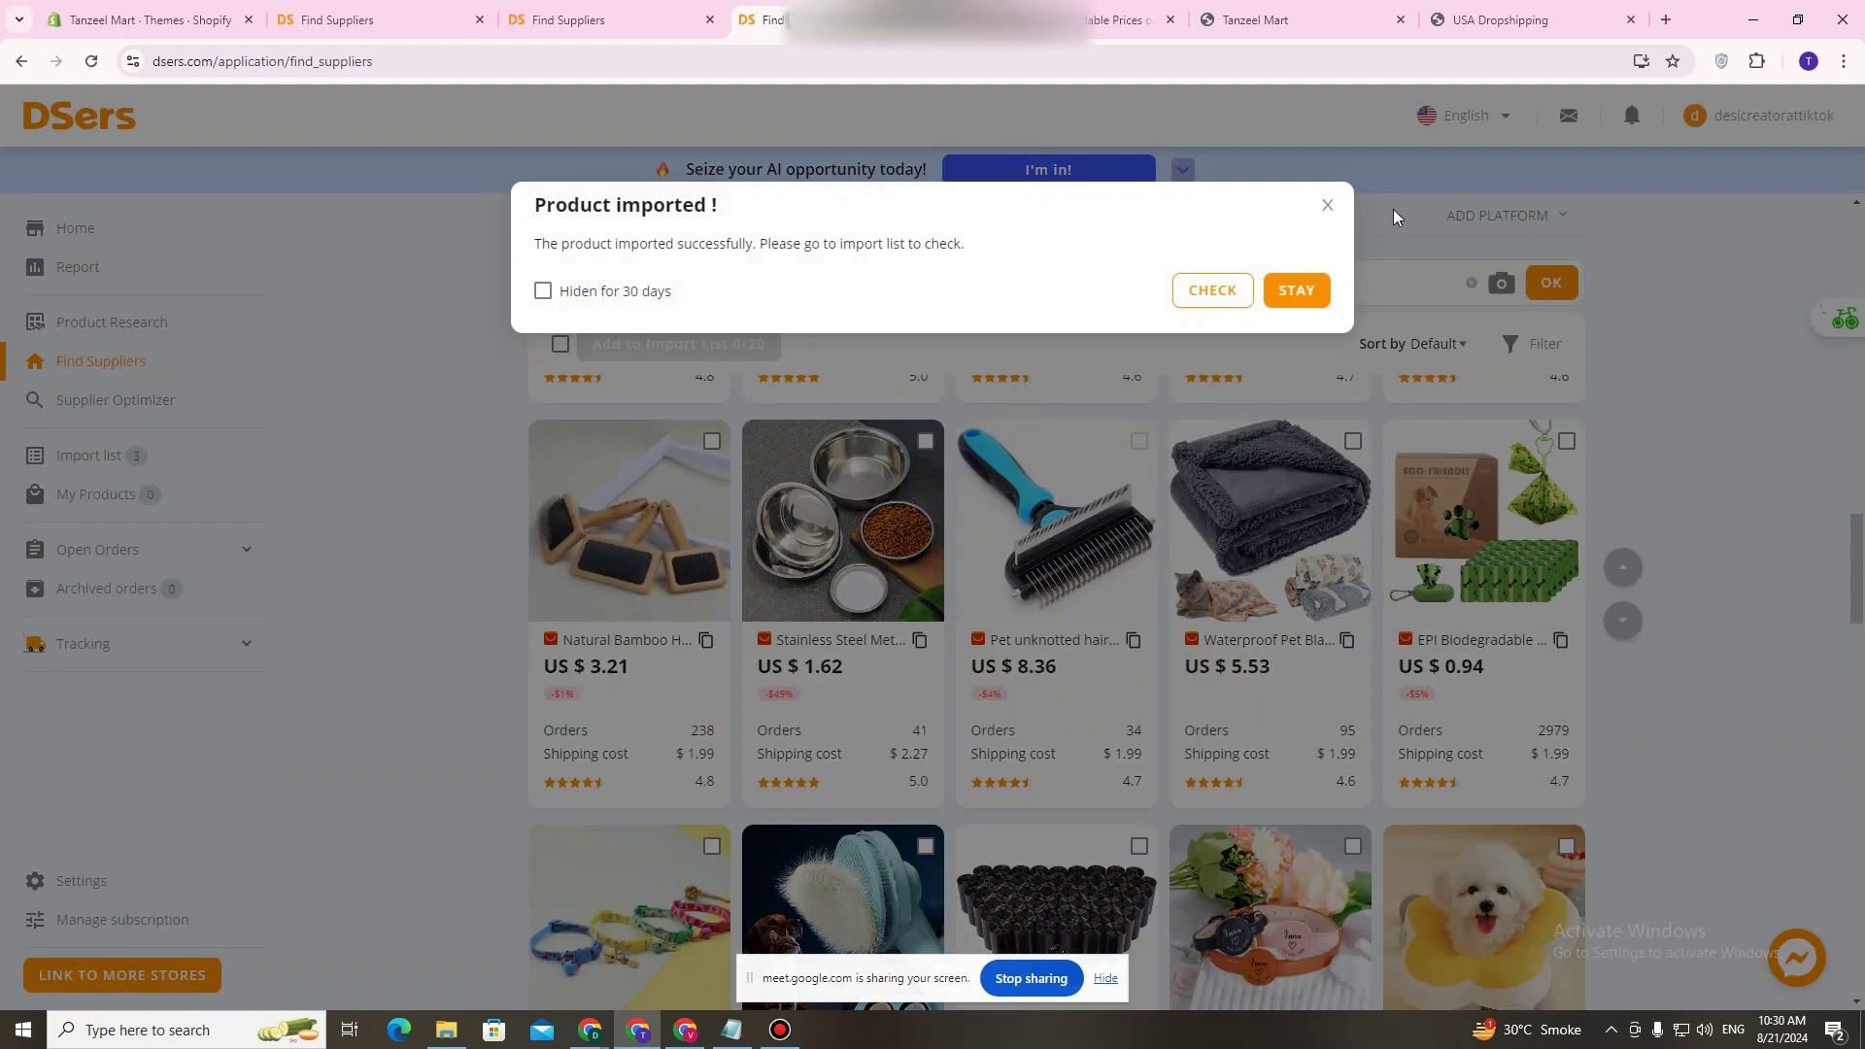
left_click(1327, 205)
scroll(1175, 570, "down", 4)
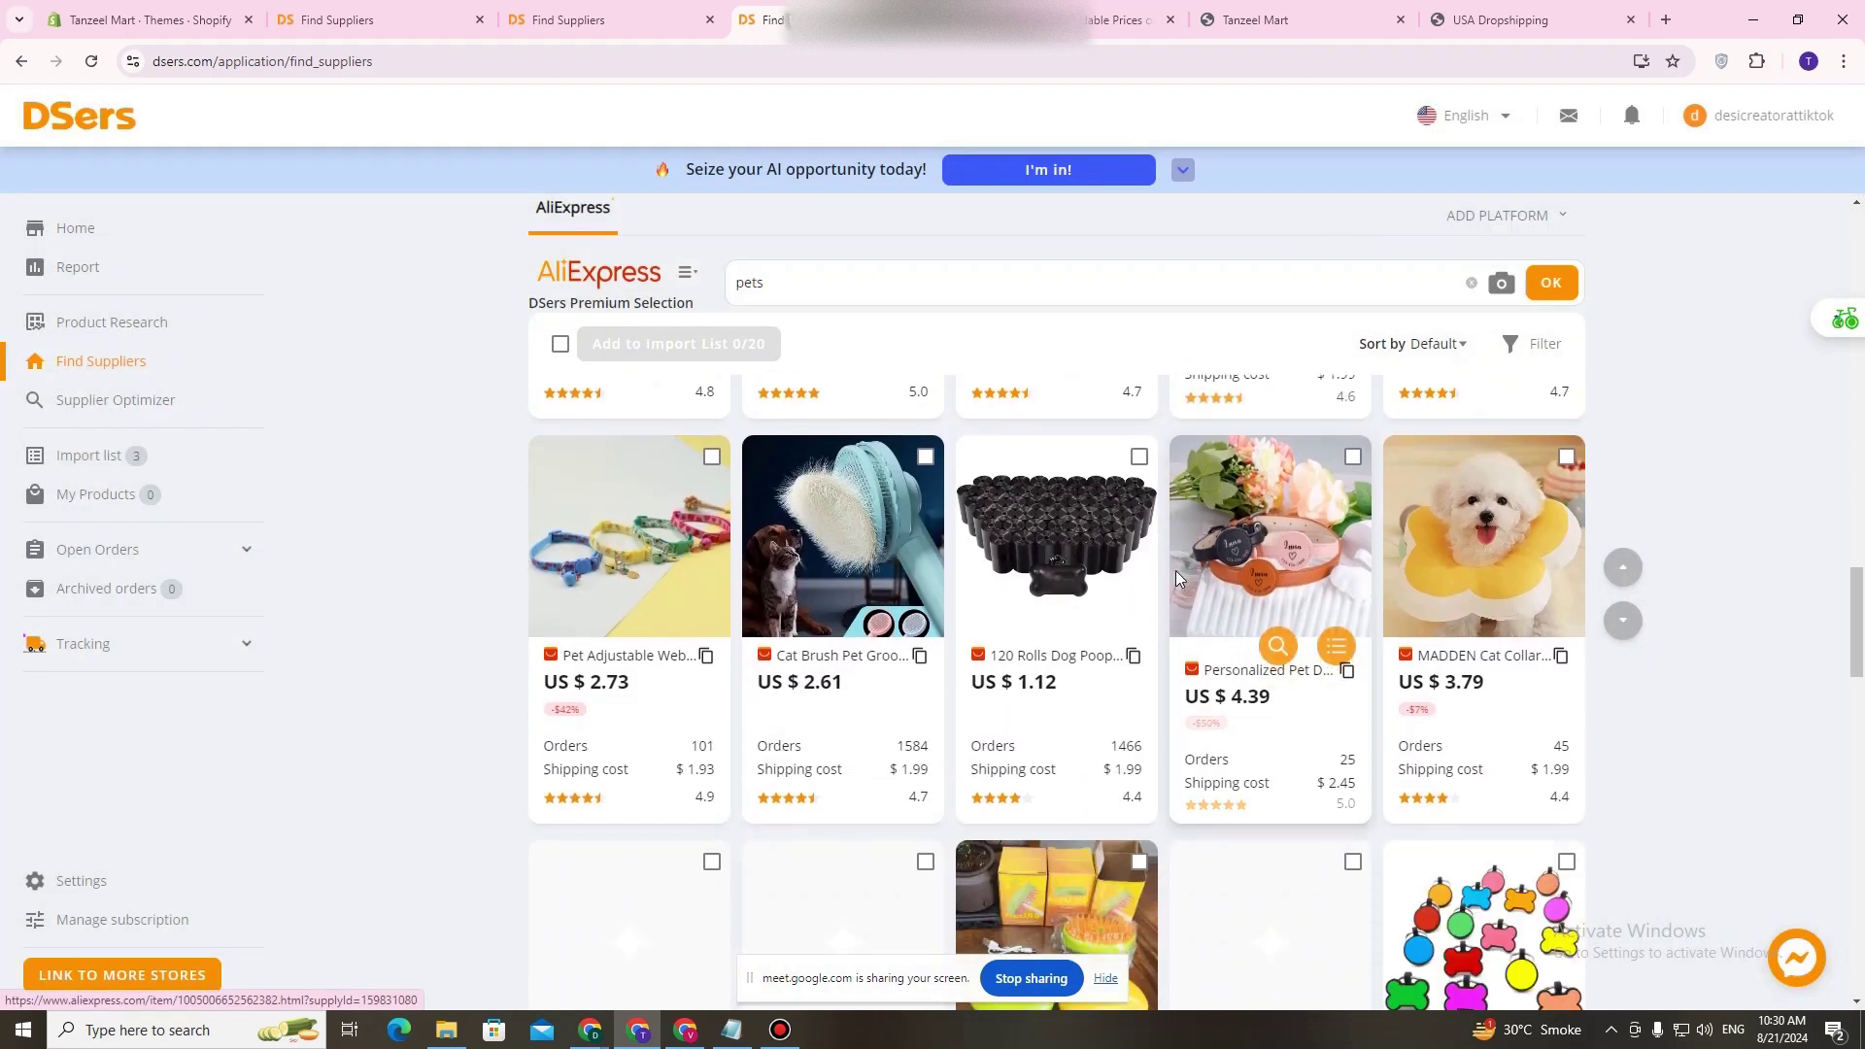
scroll(1175, 577, "down", 7)
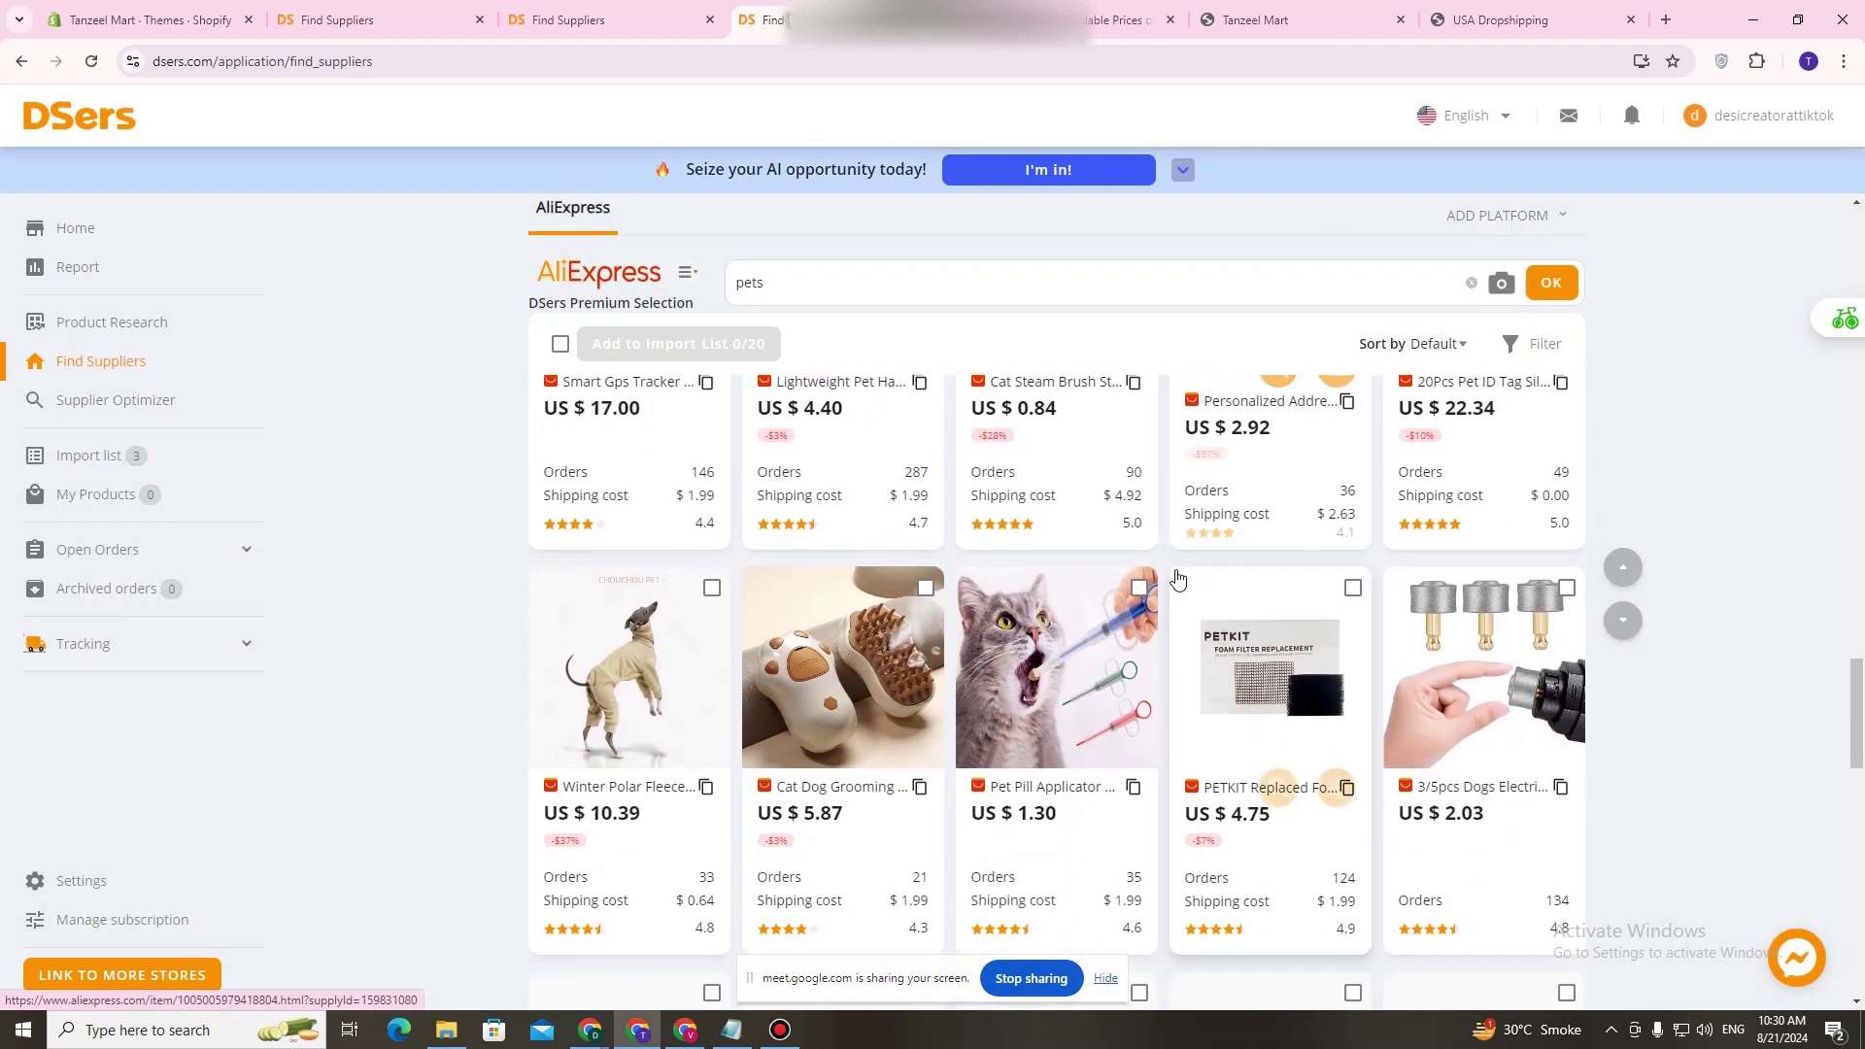
scroll(1178, 577, "down", 4)
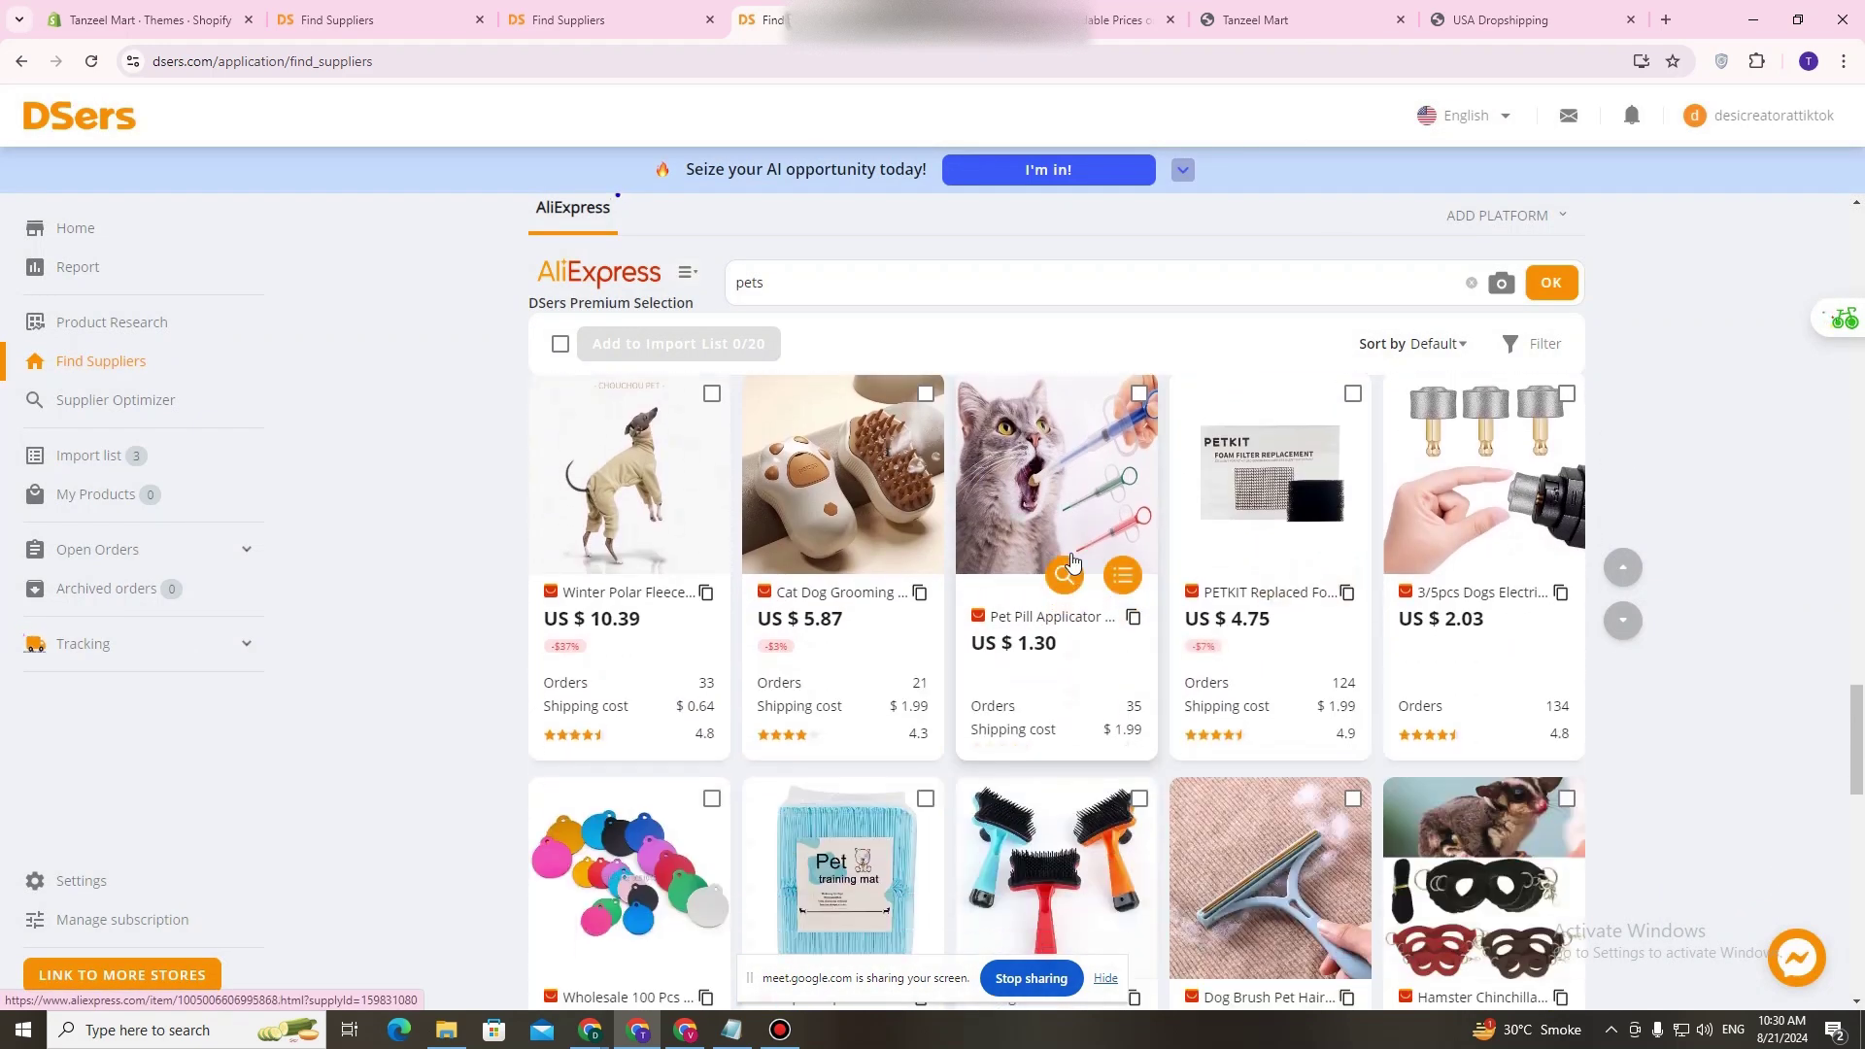
scroll(1073, 559, "down", 2)
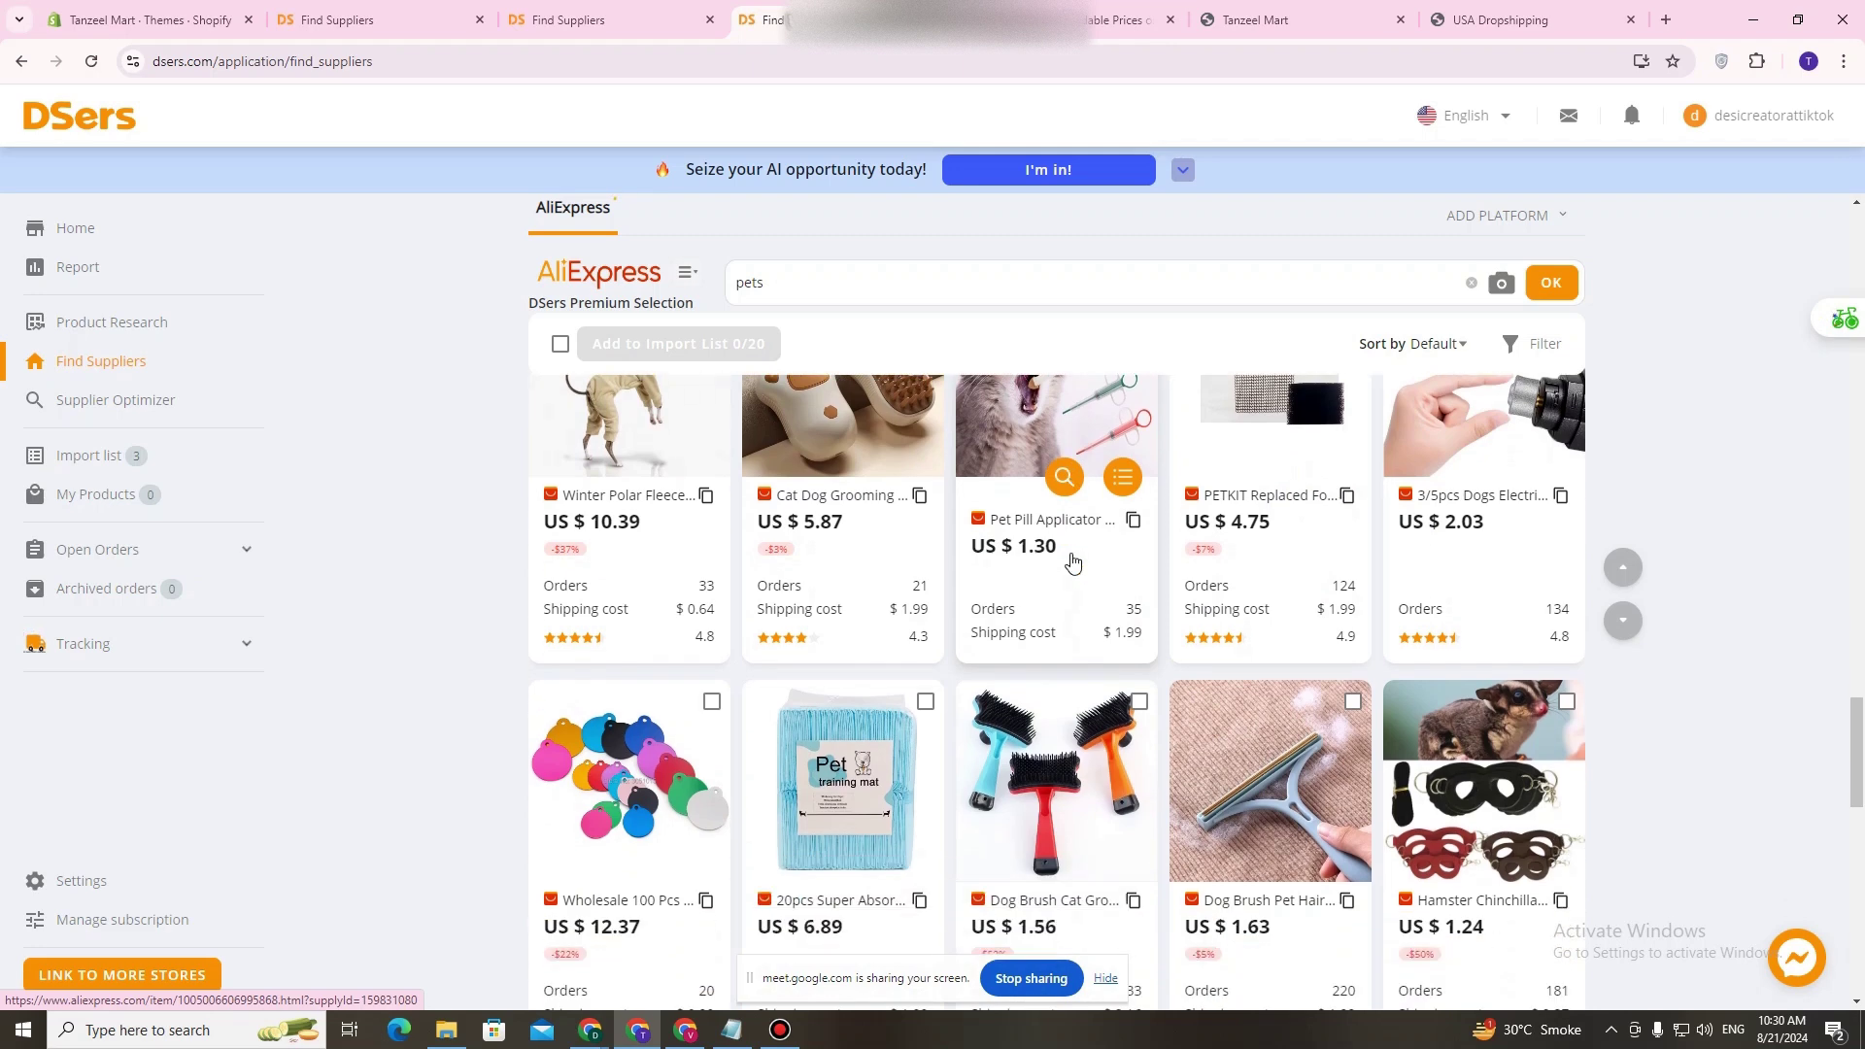
scroll(1074, 557, "up", 13)
double_click(842, 289)
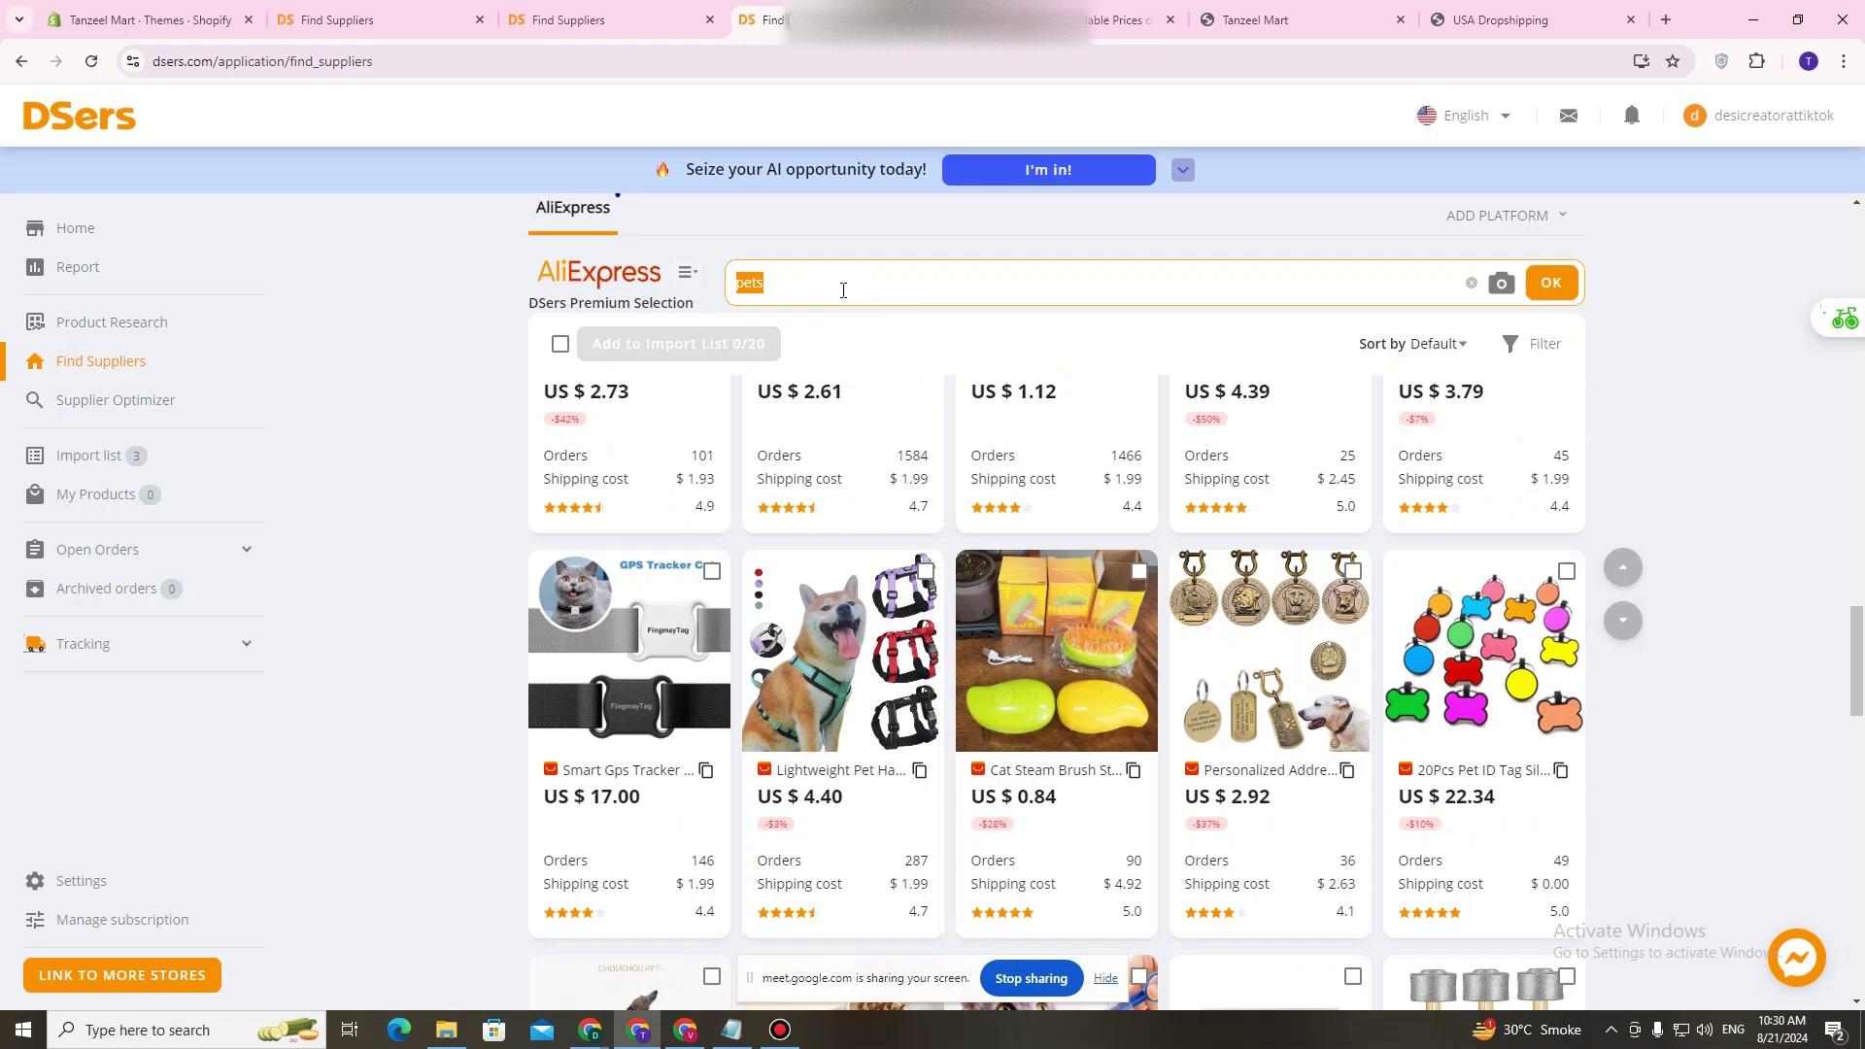
type("fashion")
Step: Run the 'fashion' search and add the Fashion Brand Wrist Watch ($30.02) to the Import list
left_click(1568, 293)
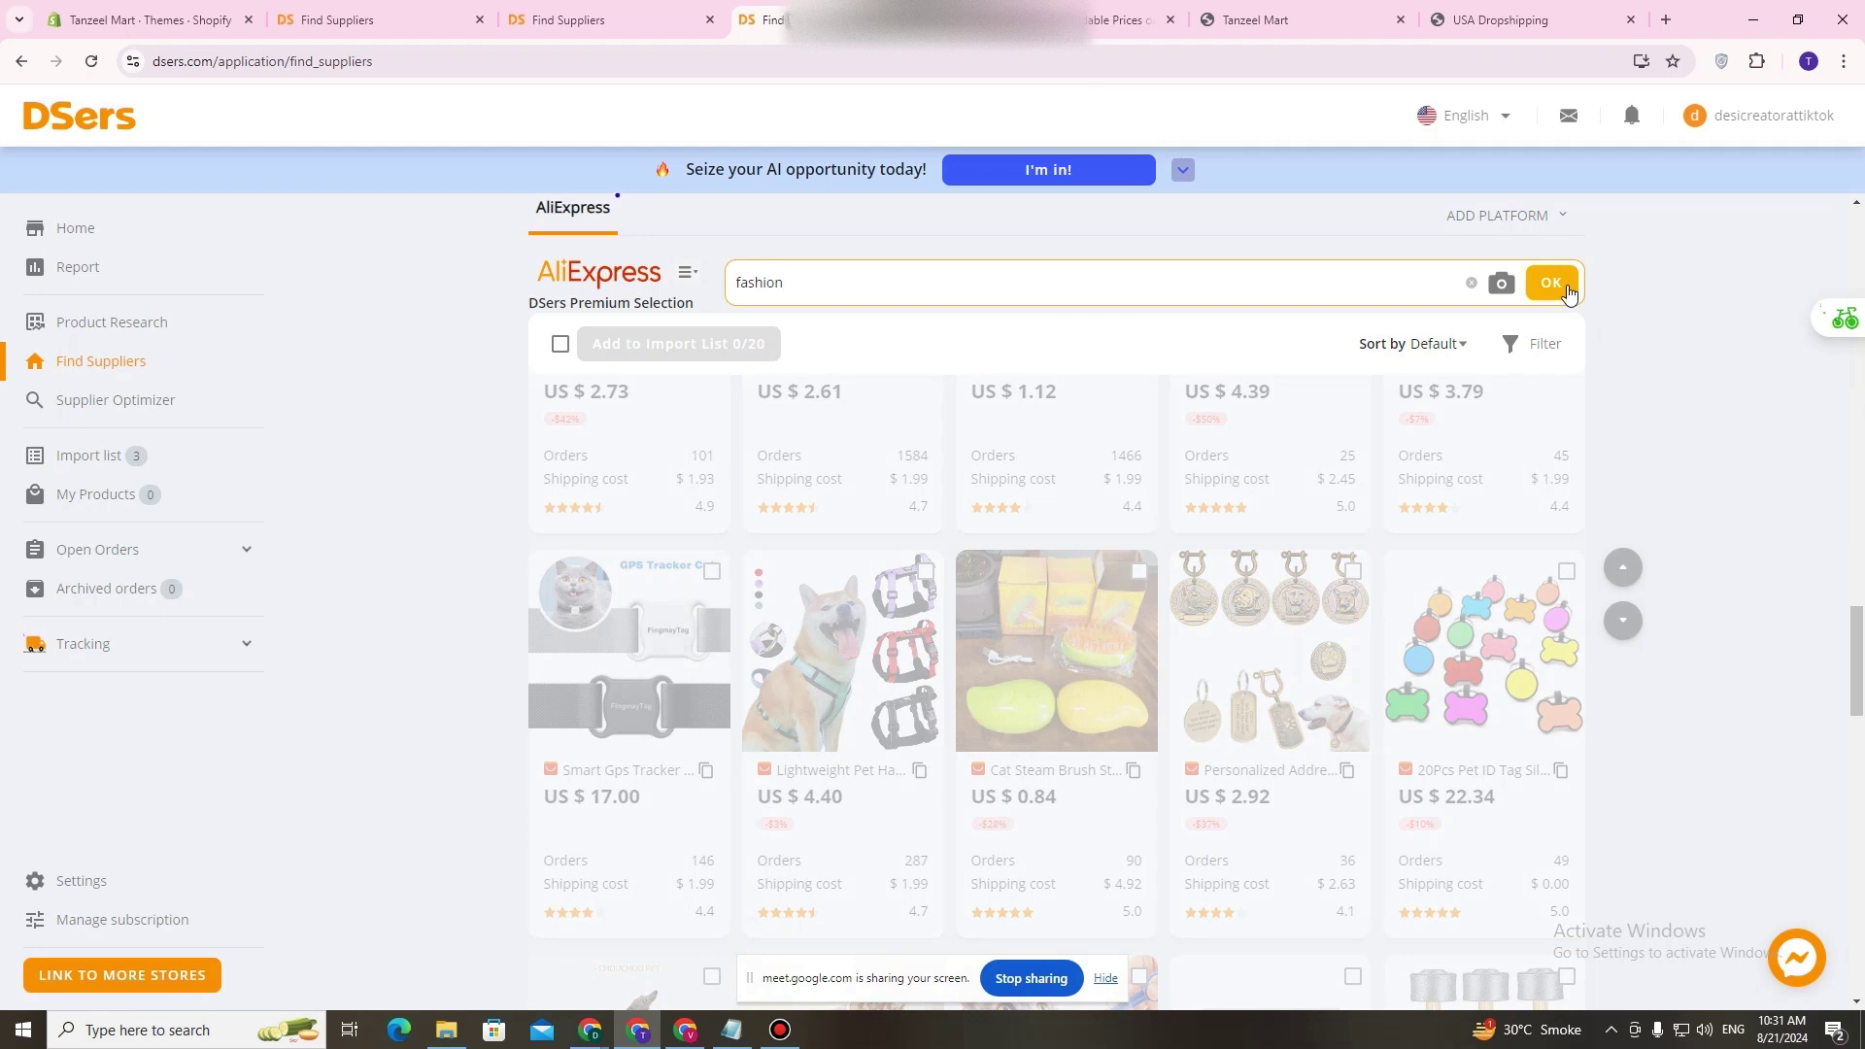
right_click(1415, 184)
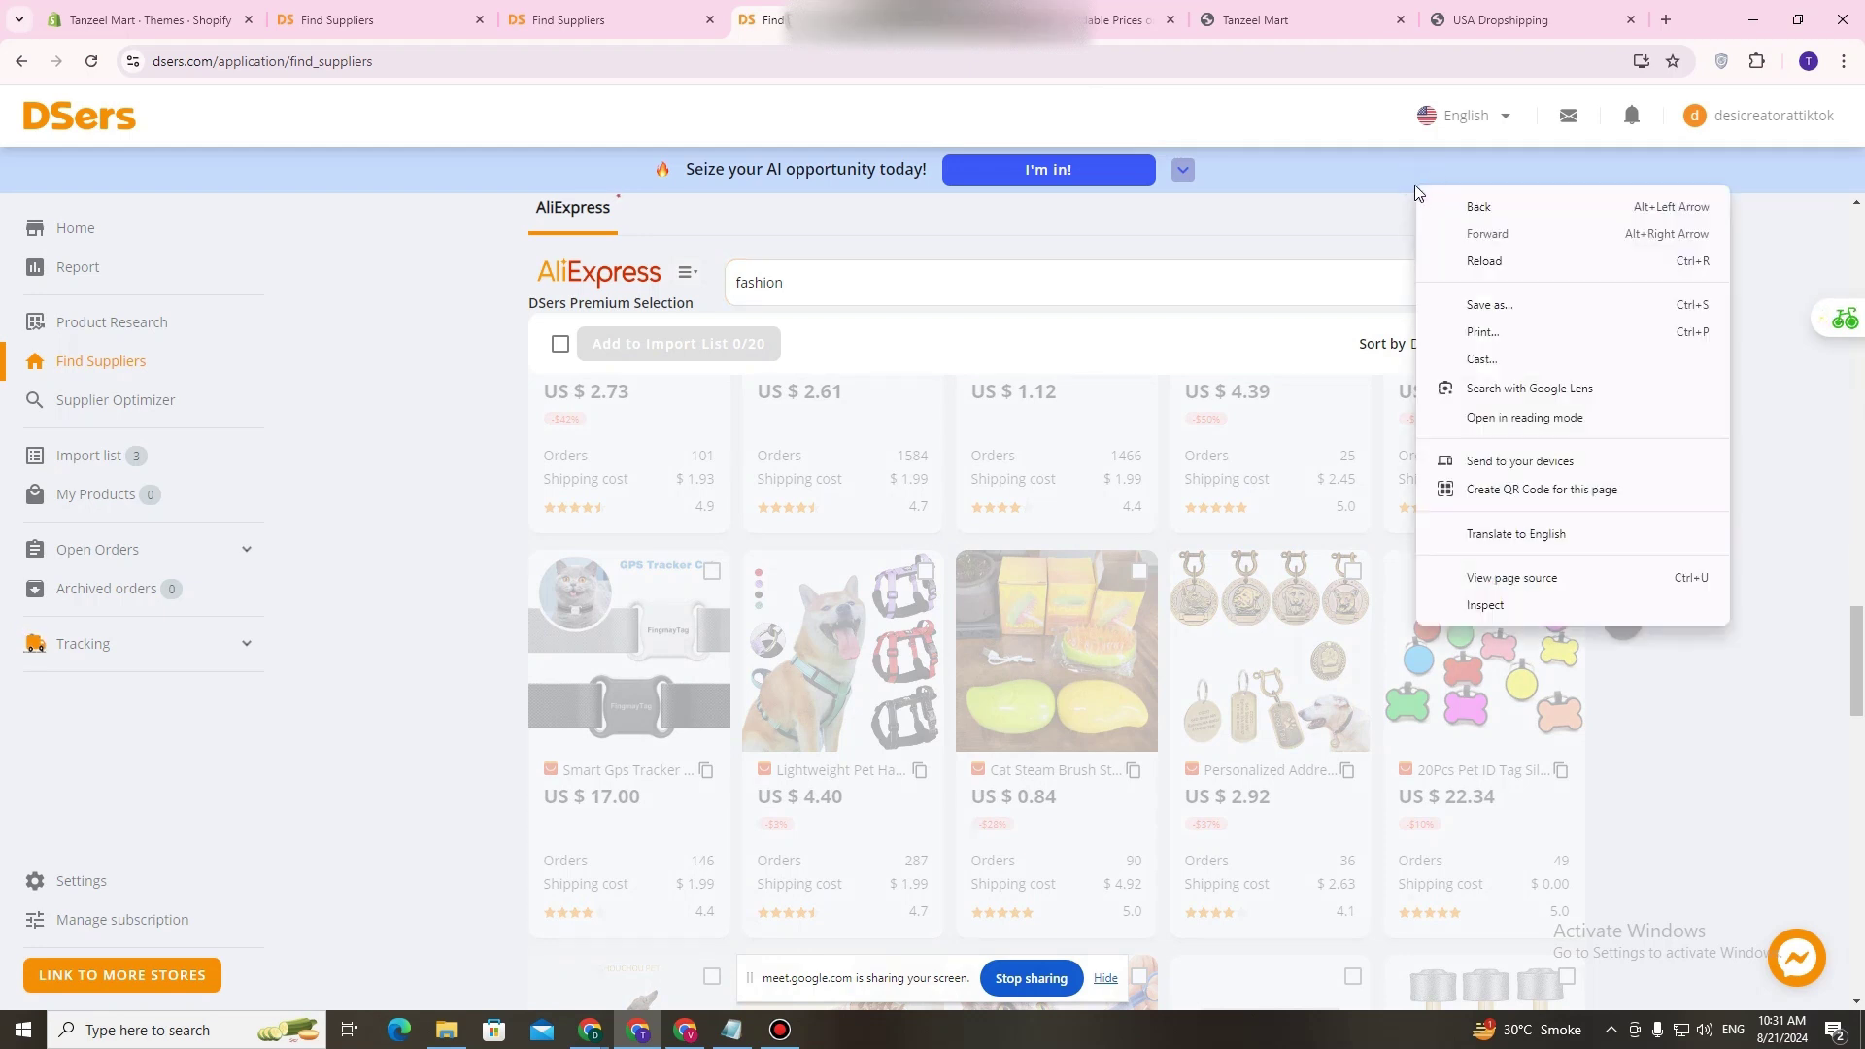
left_click(1238, 264)
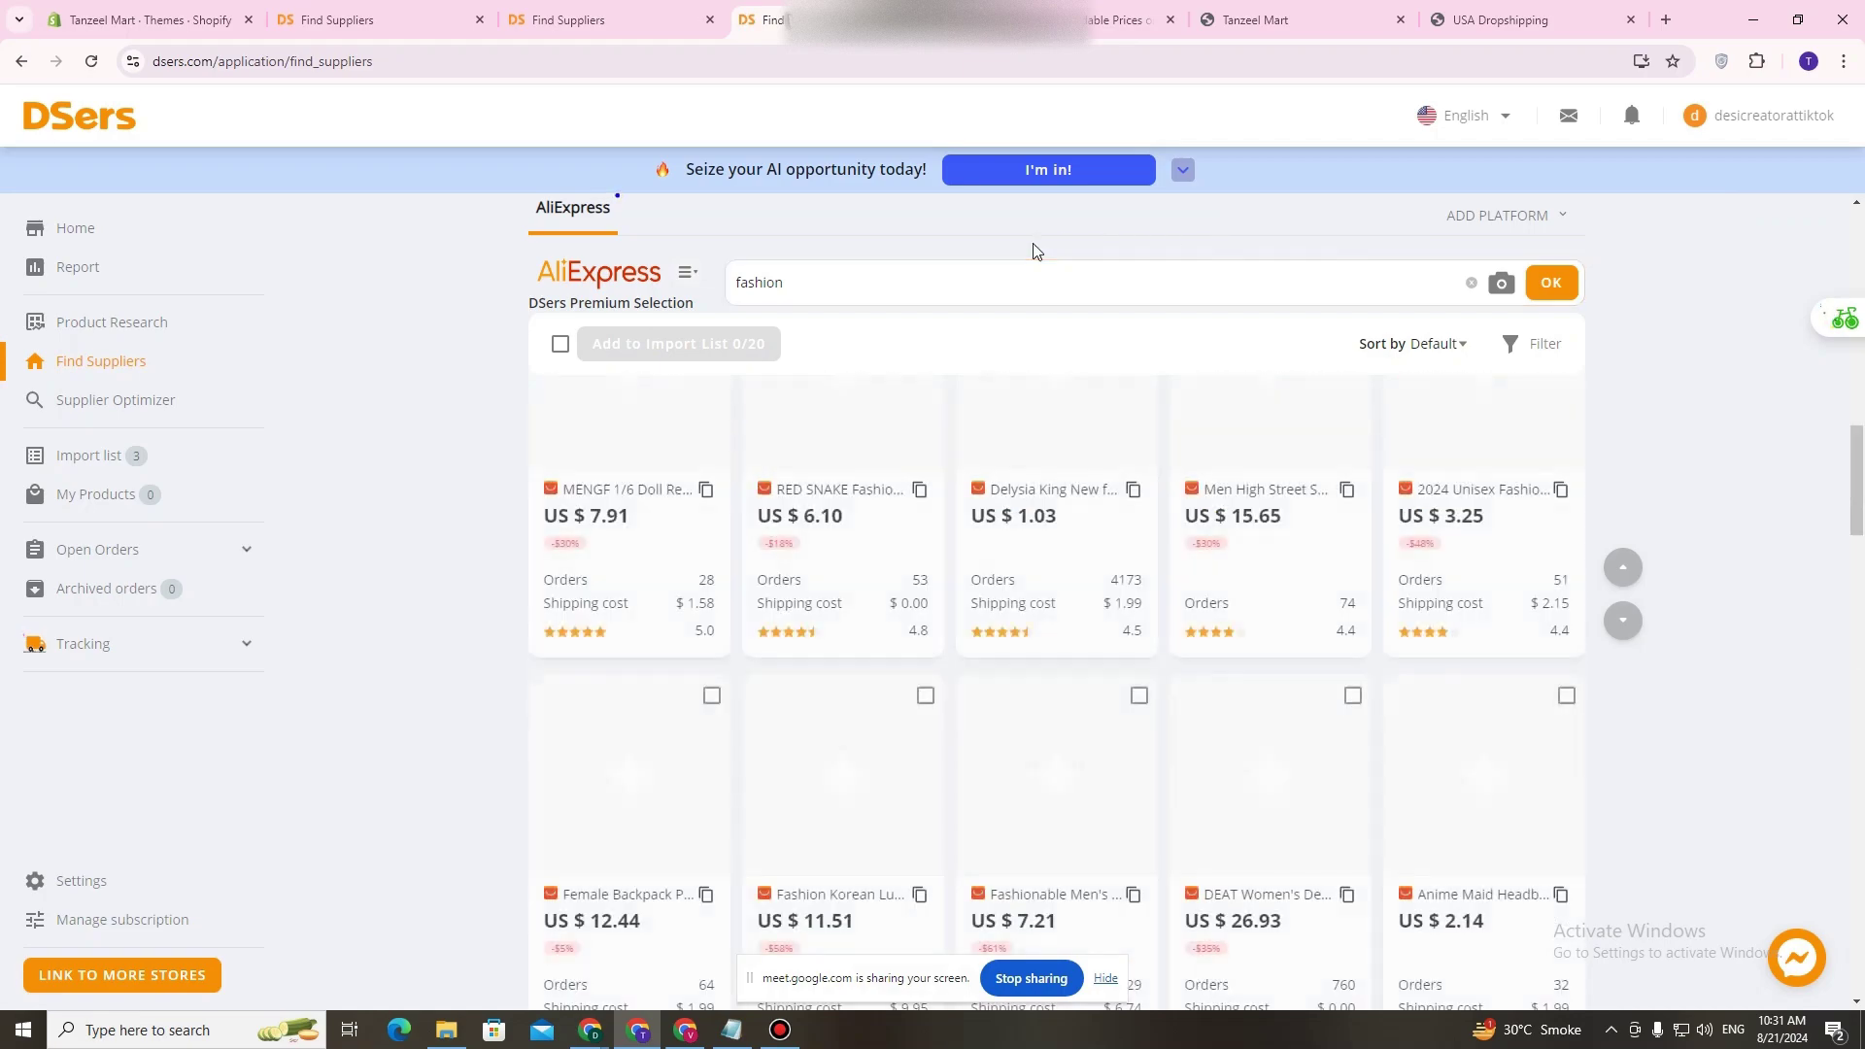
scroll(1005, 528, "down", 5)
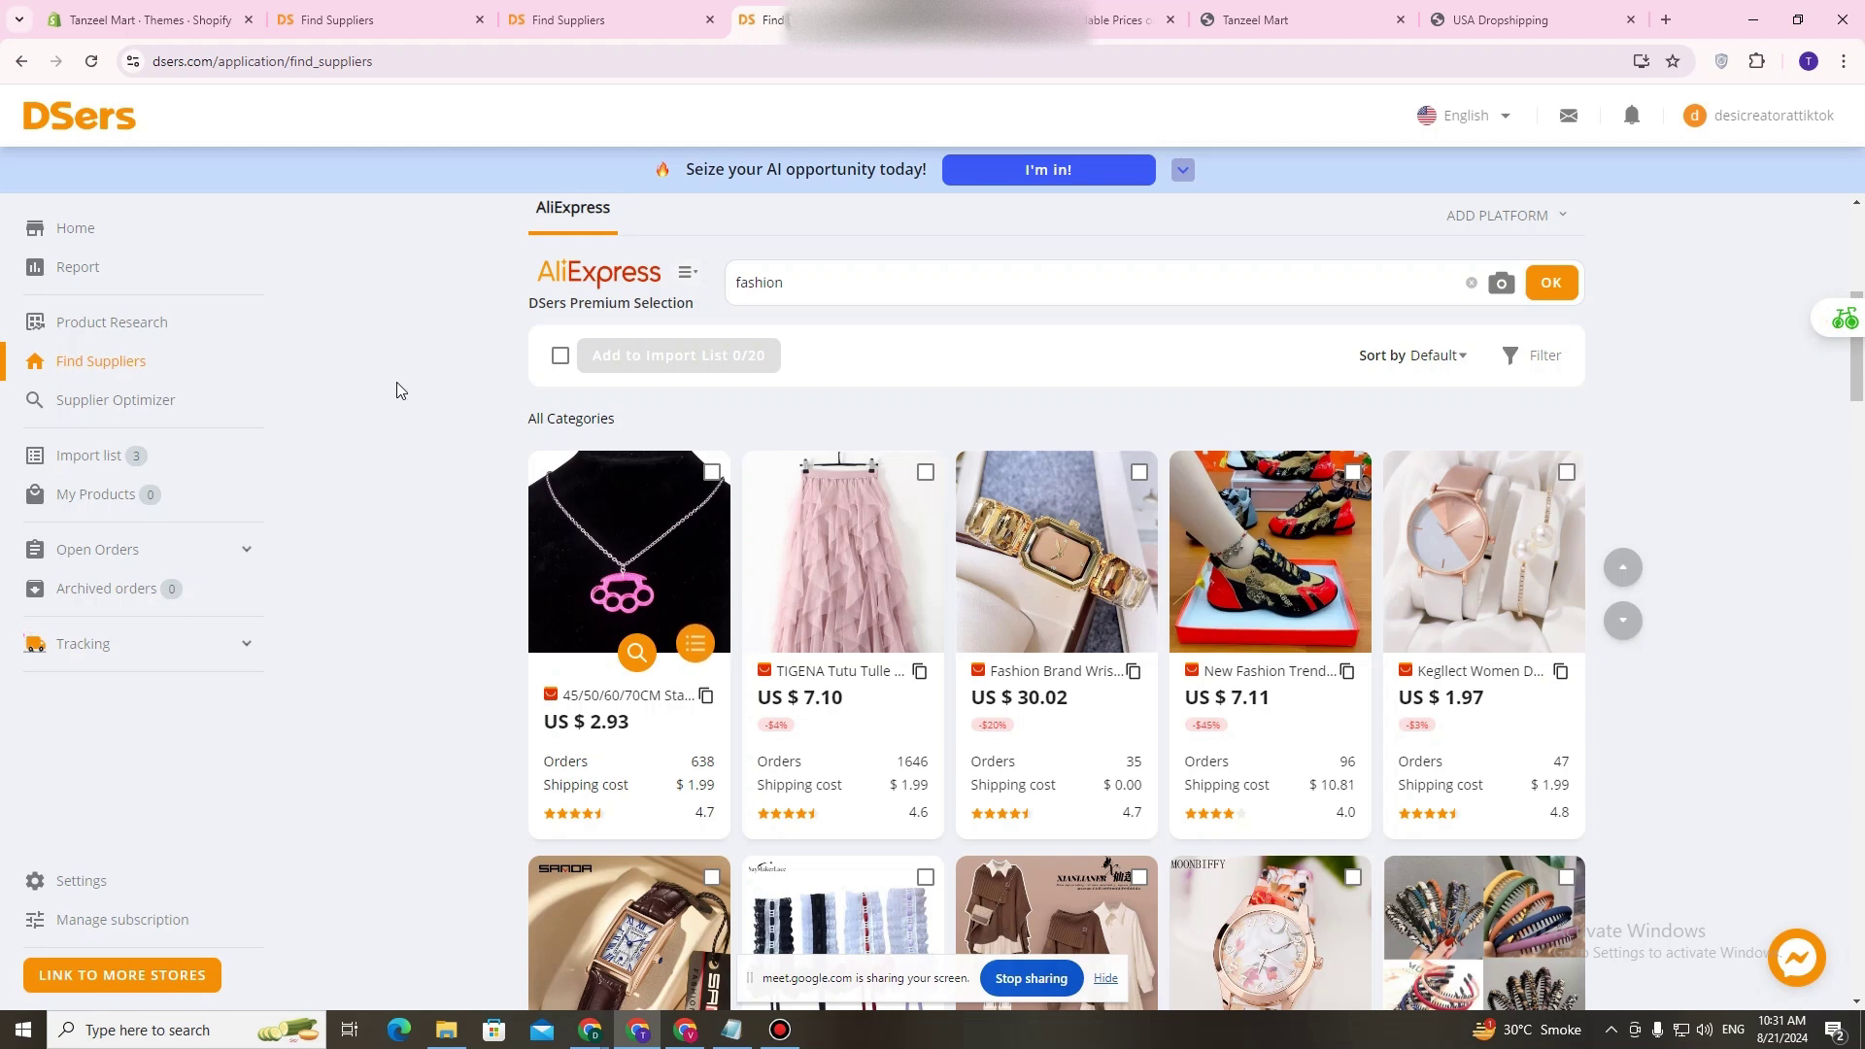
scroll(1263, 641, "down", 3)
scroll(1418, 583, "up", 3)
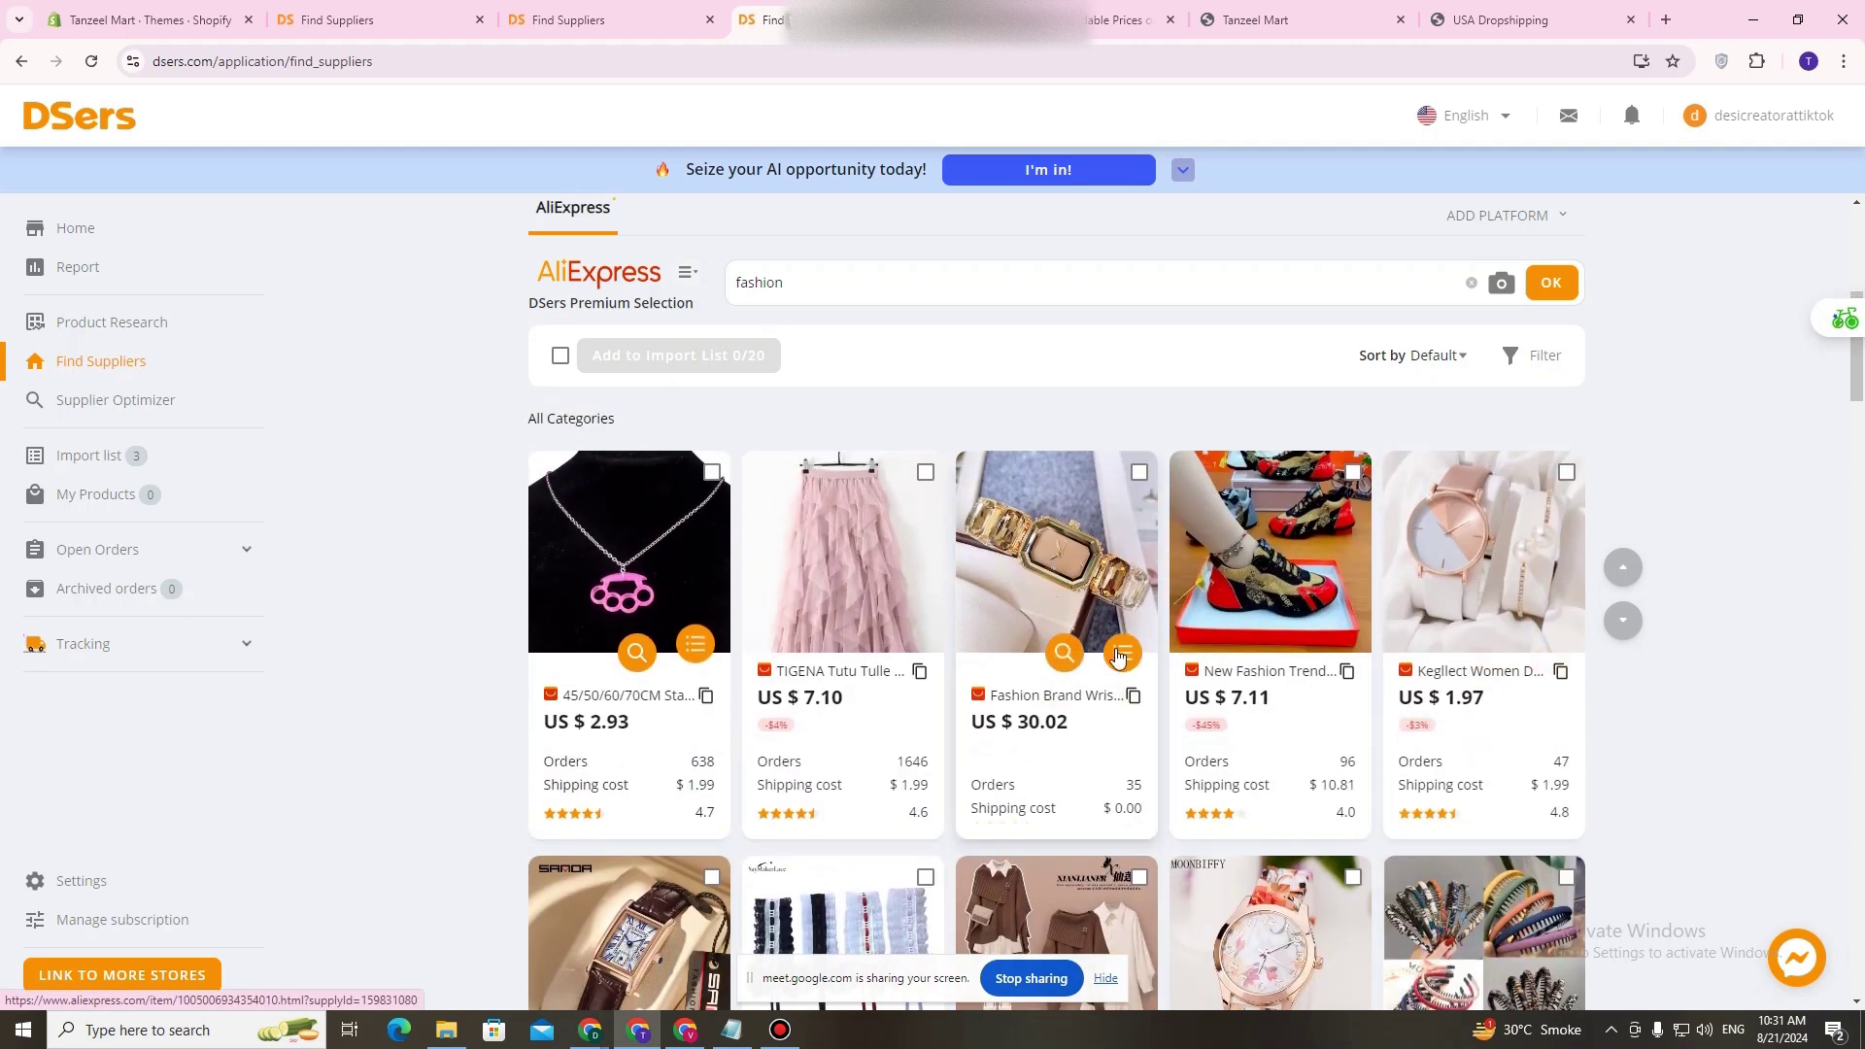
left_click(1122, 658)
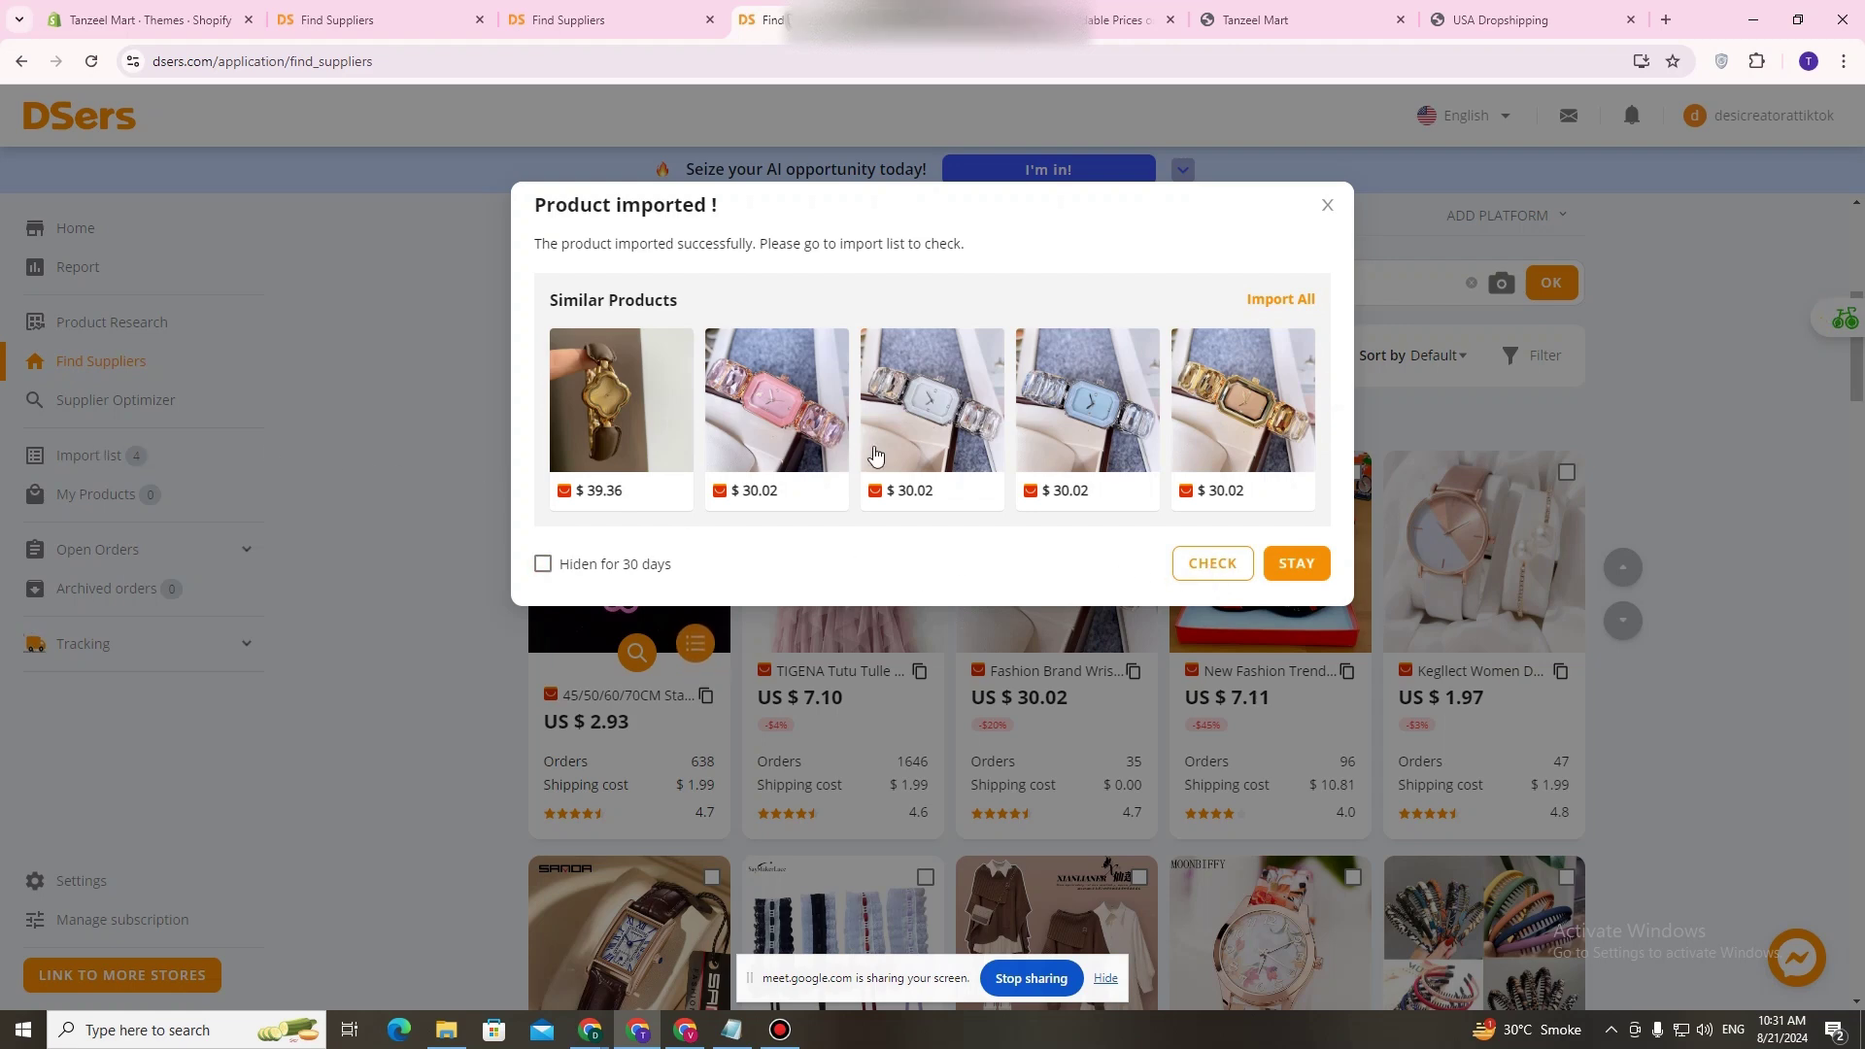
left_click(1294, 565)
Step: Add the Delysia King twisted ring ($1.03) and open the five-product Import list
scroll(1230, 589, "down", 9)
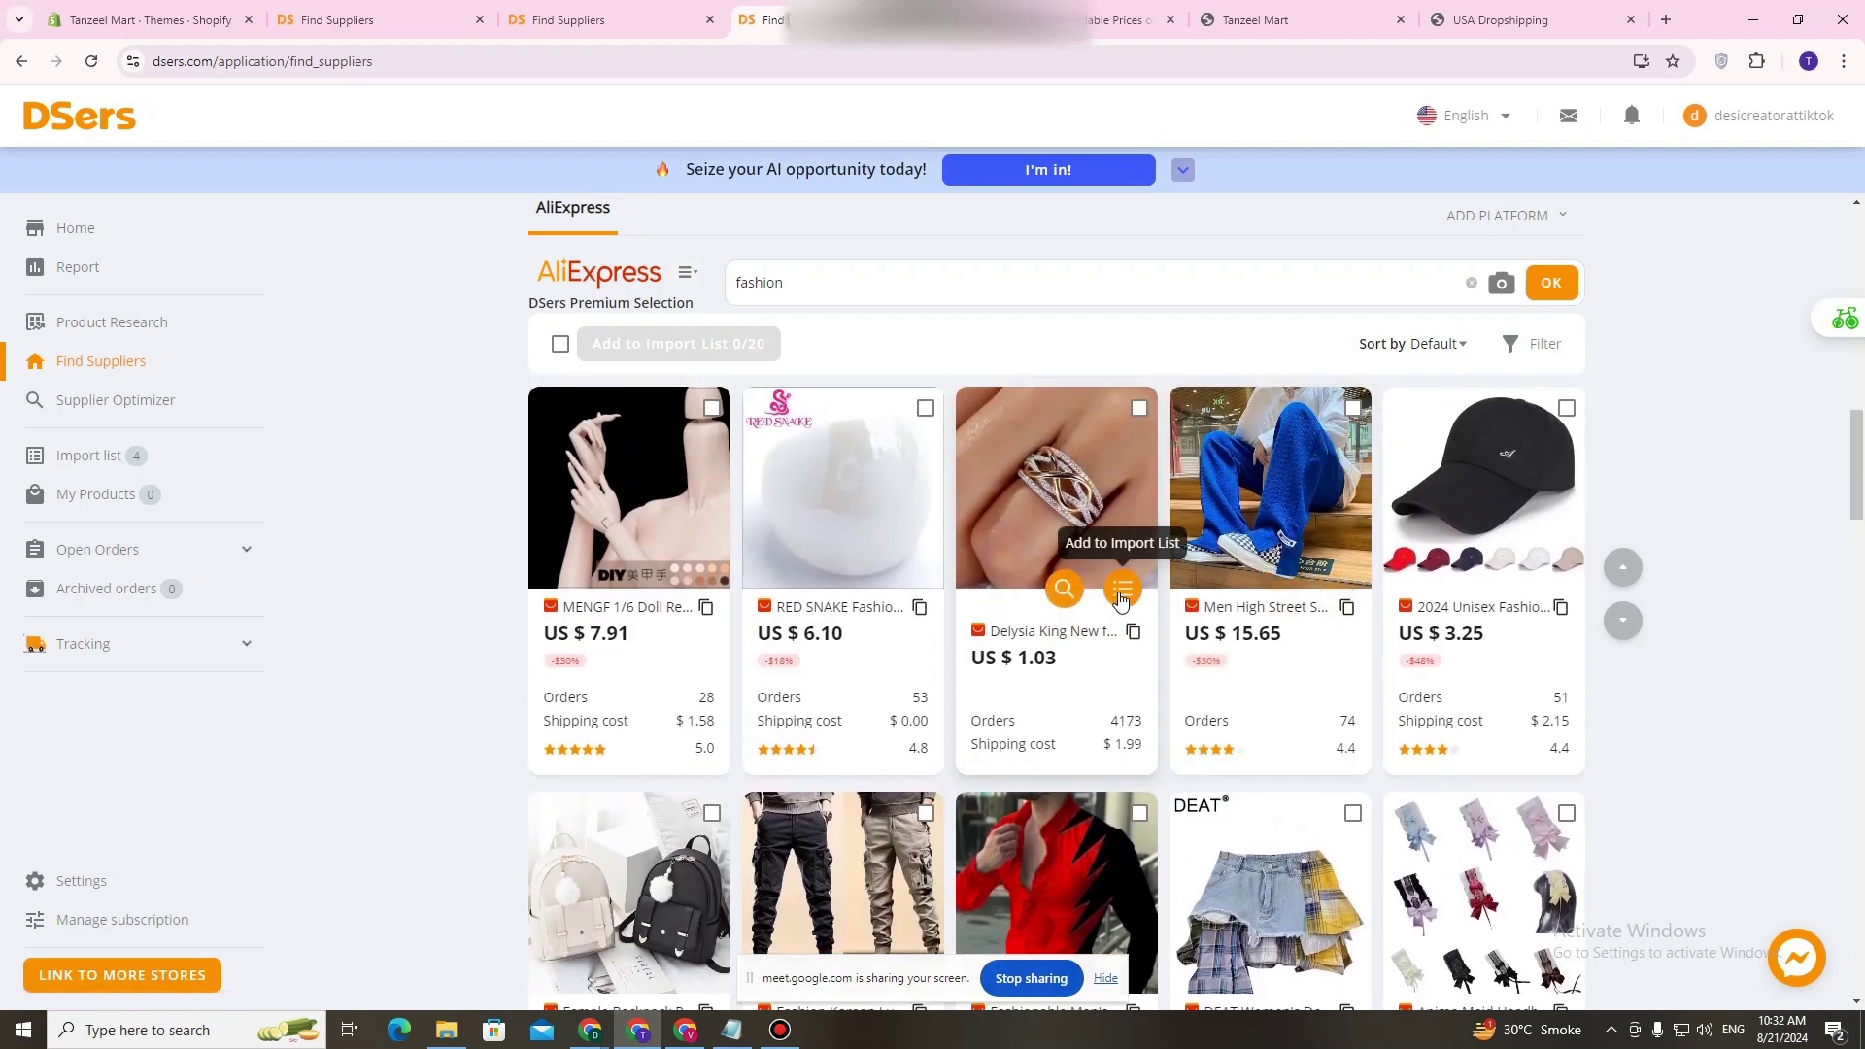
left_click(1122, 590)
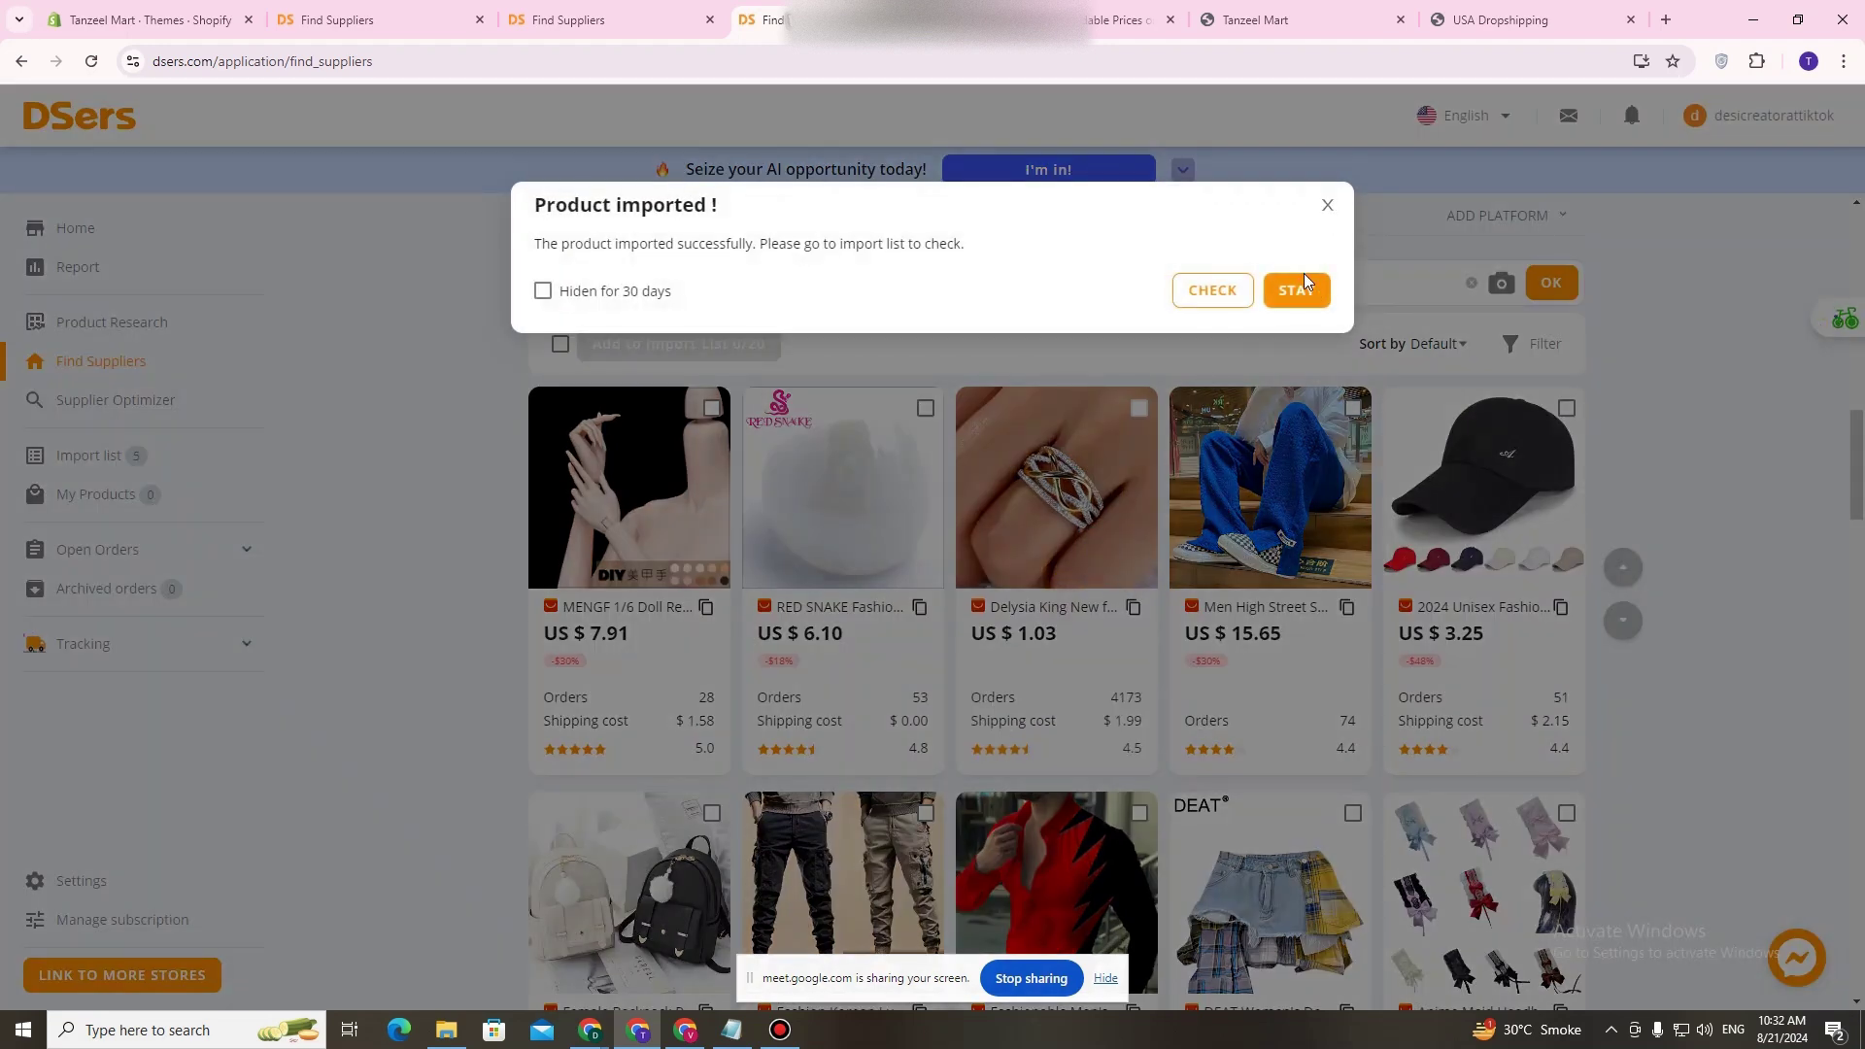
left_click(1201, 289)
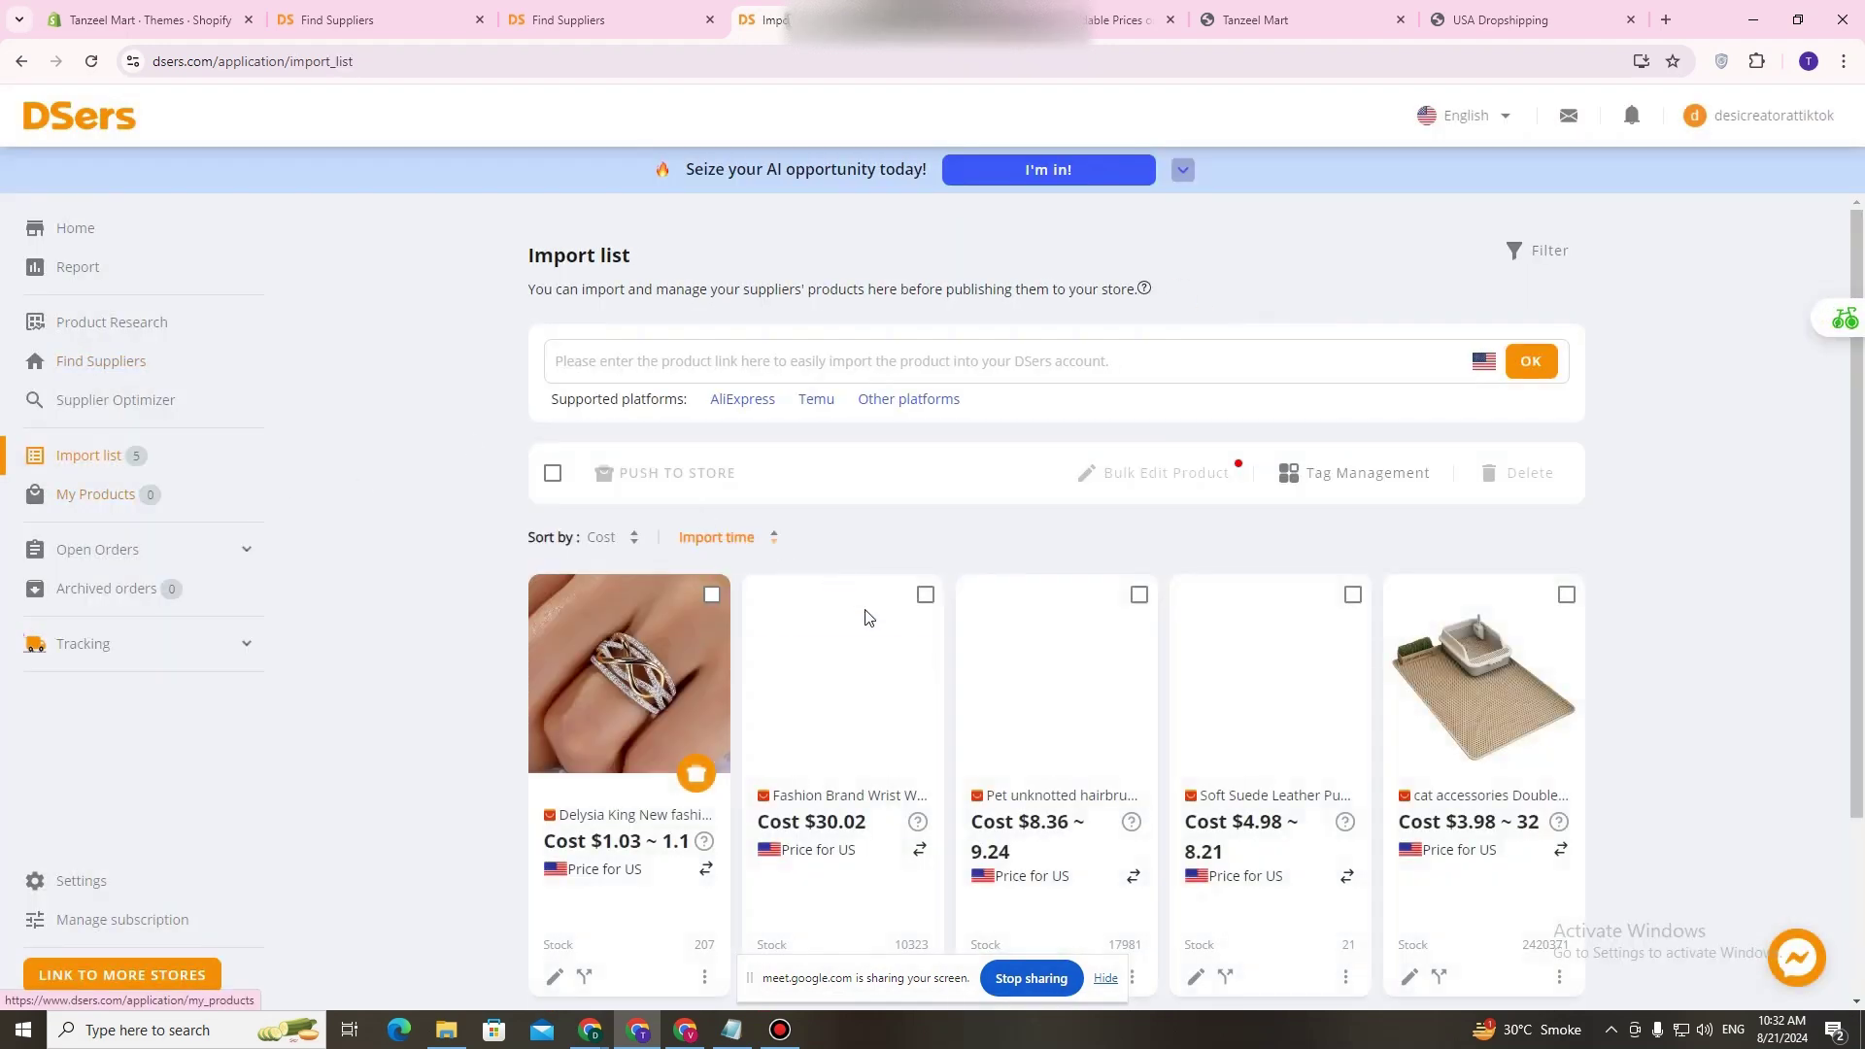
scroll(865, 616, "down", 2)
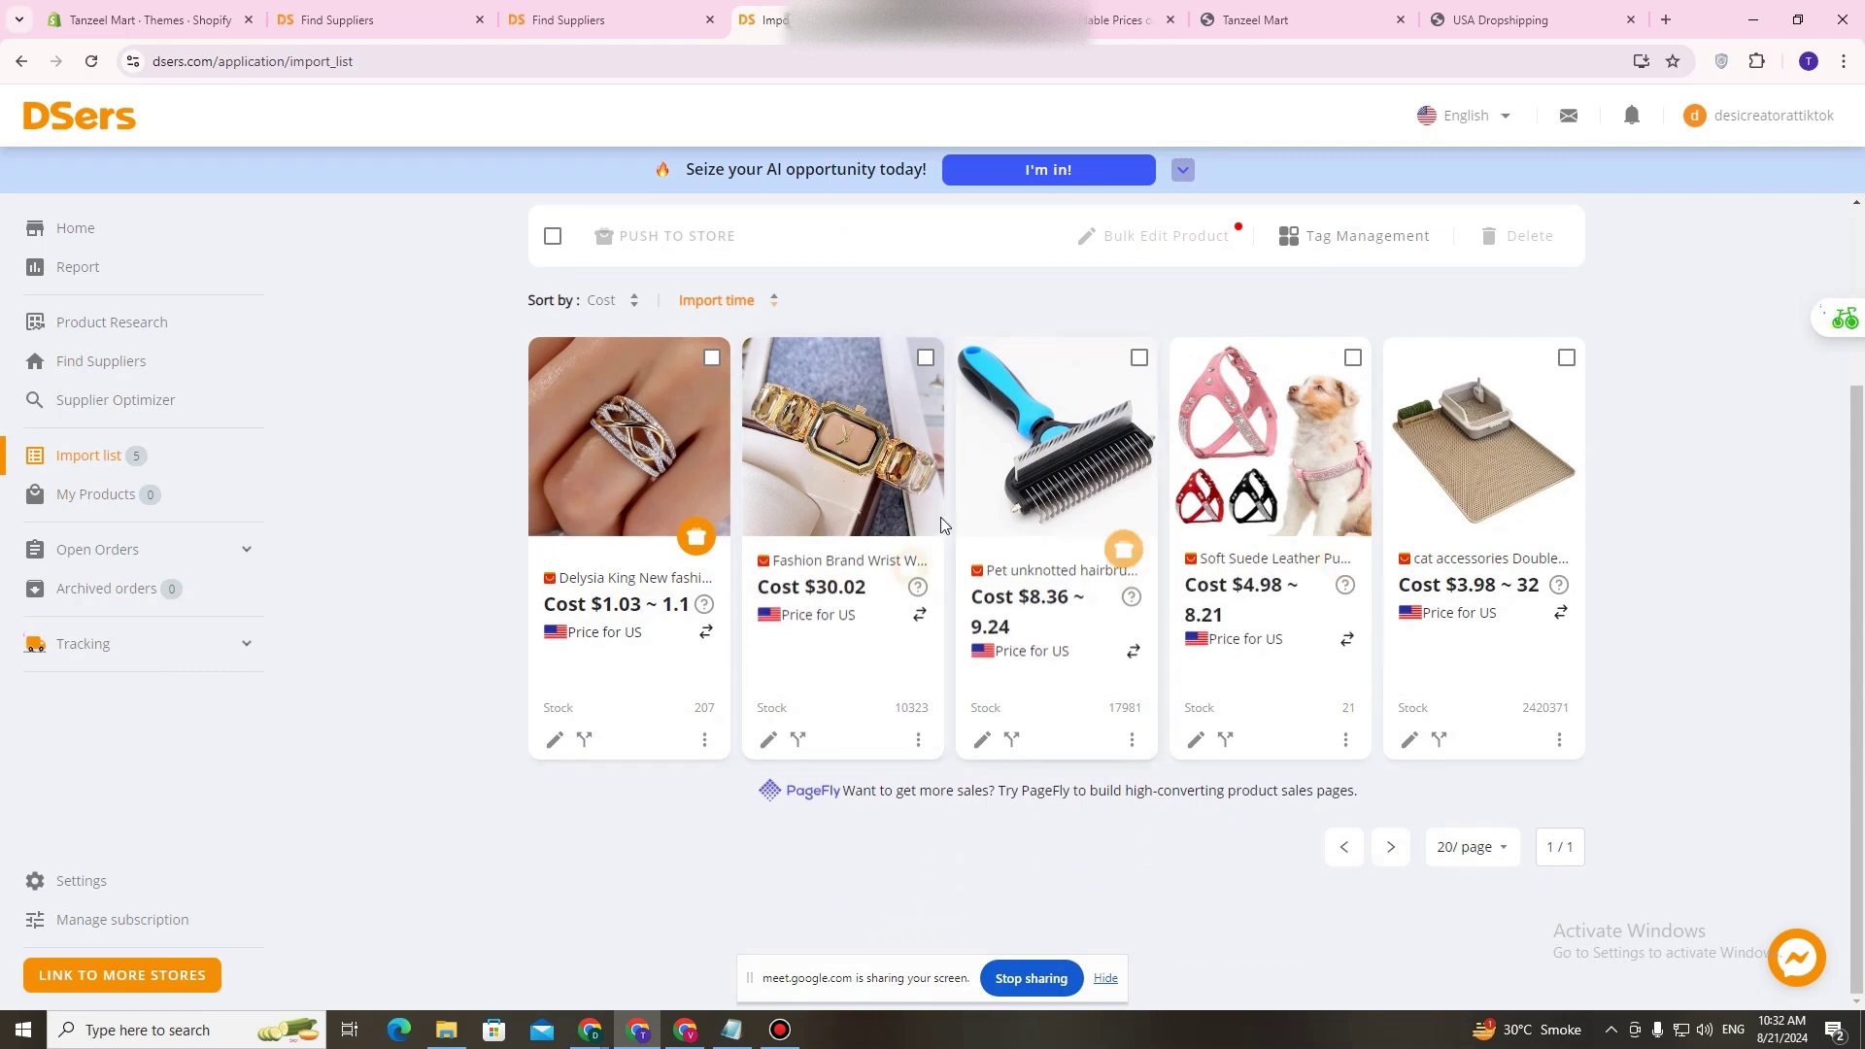
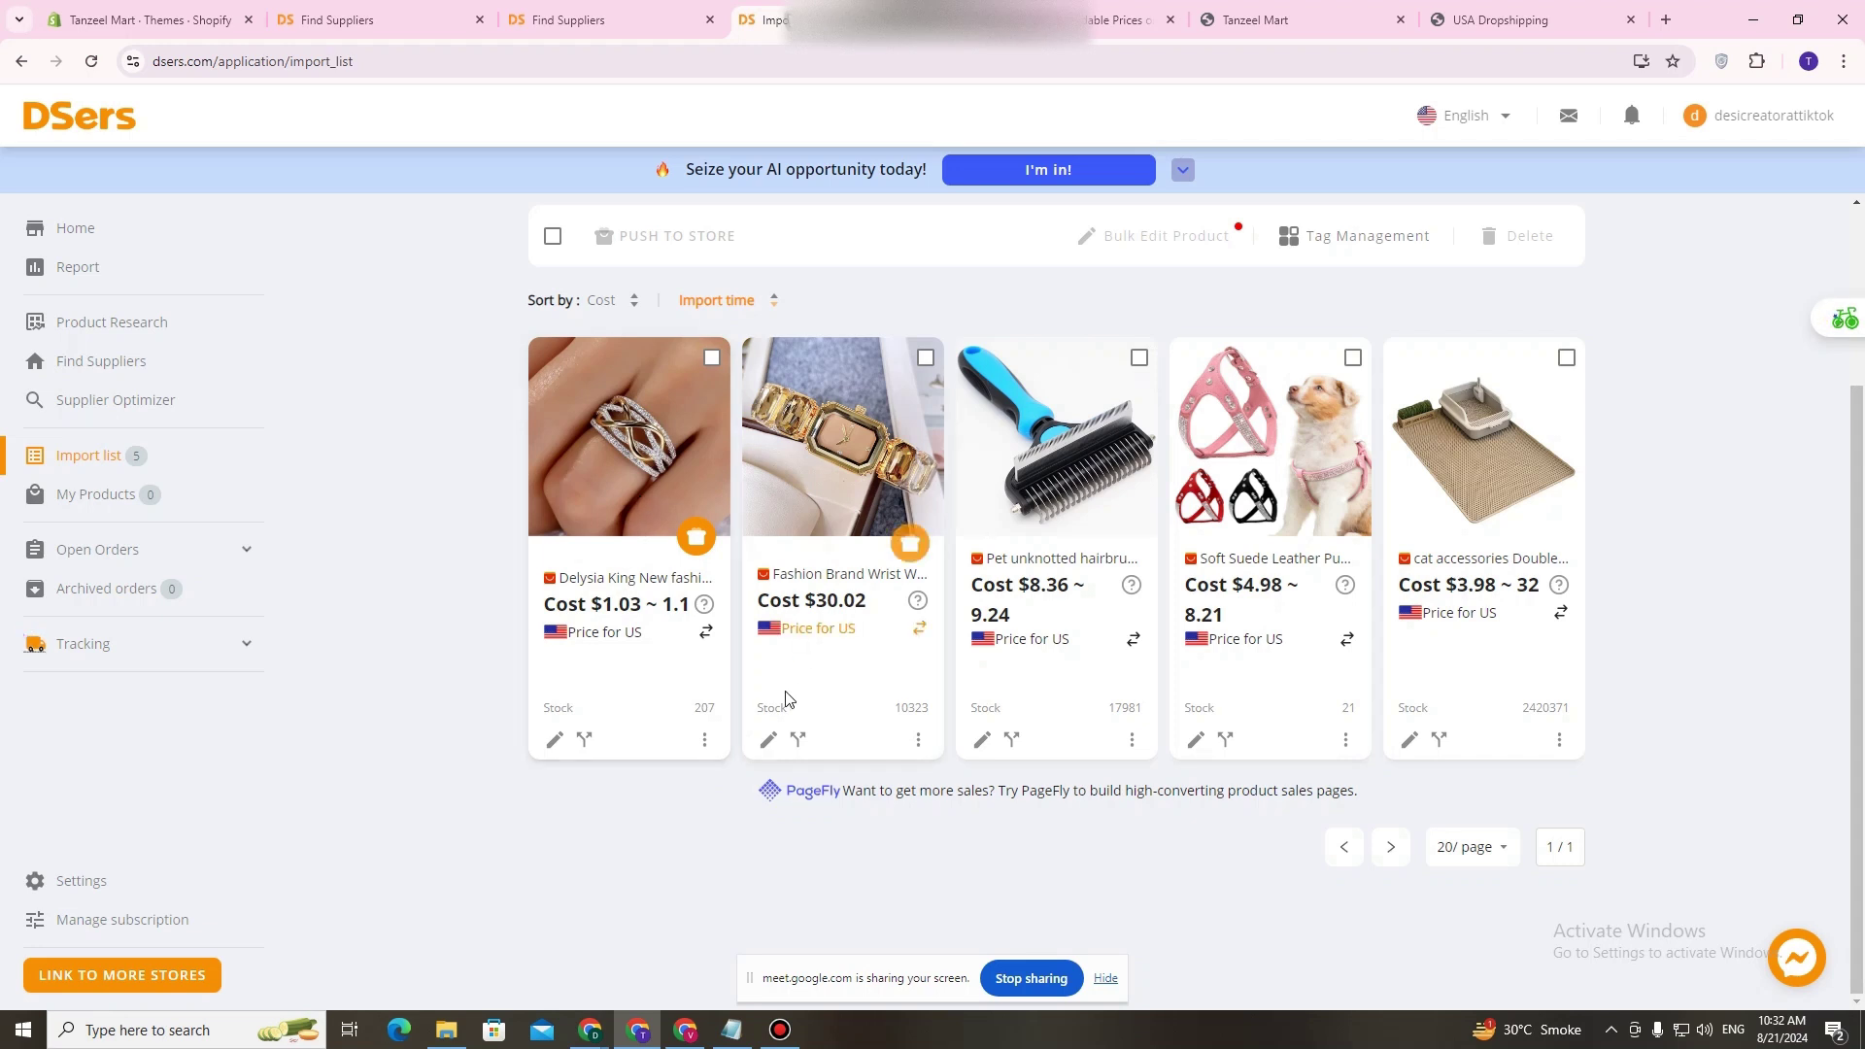
Step: Review the import cards' stock counts (ring 207, watch 10323, brush 17981, harness 21) and the watch's actions
double_click(558, 710)
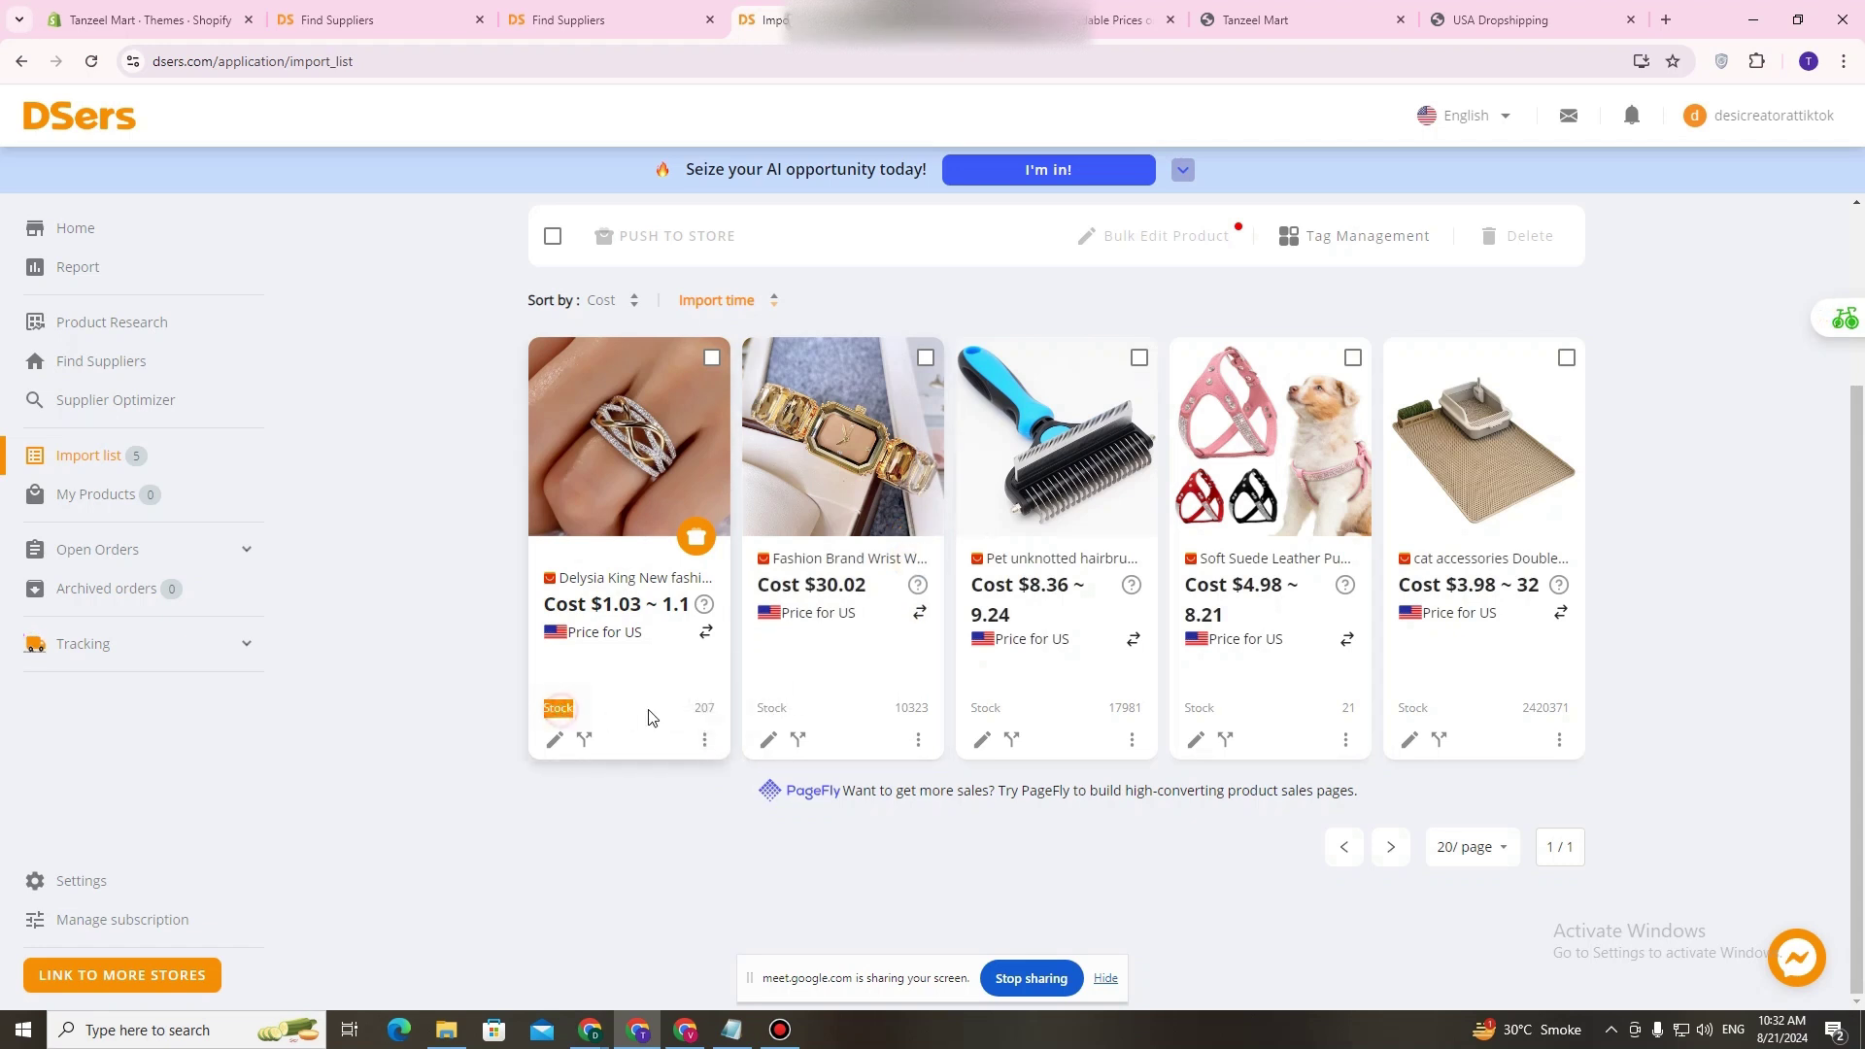
double_click(707, 708)
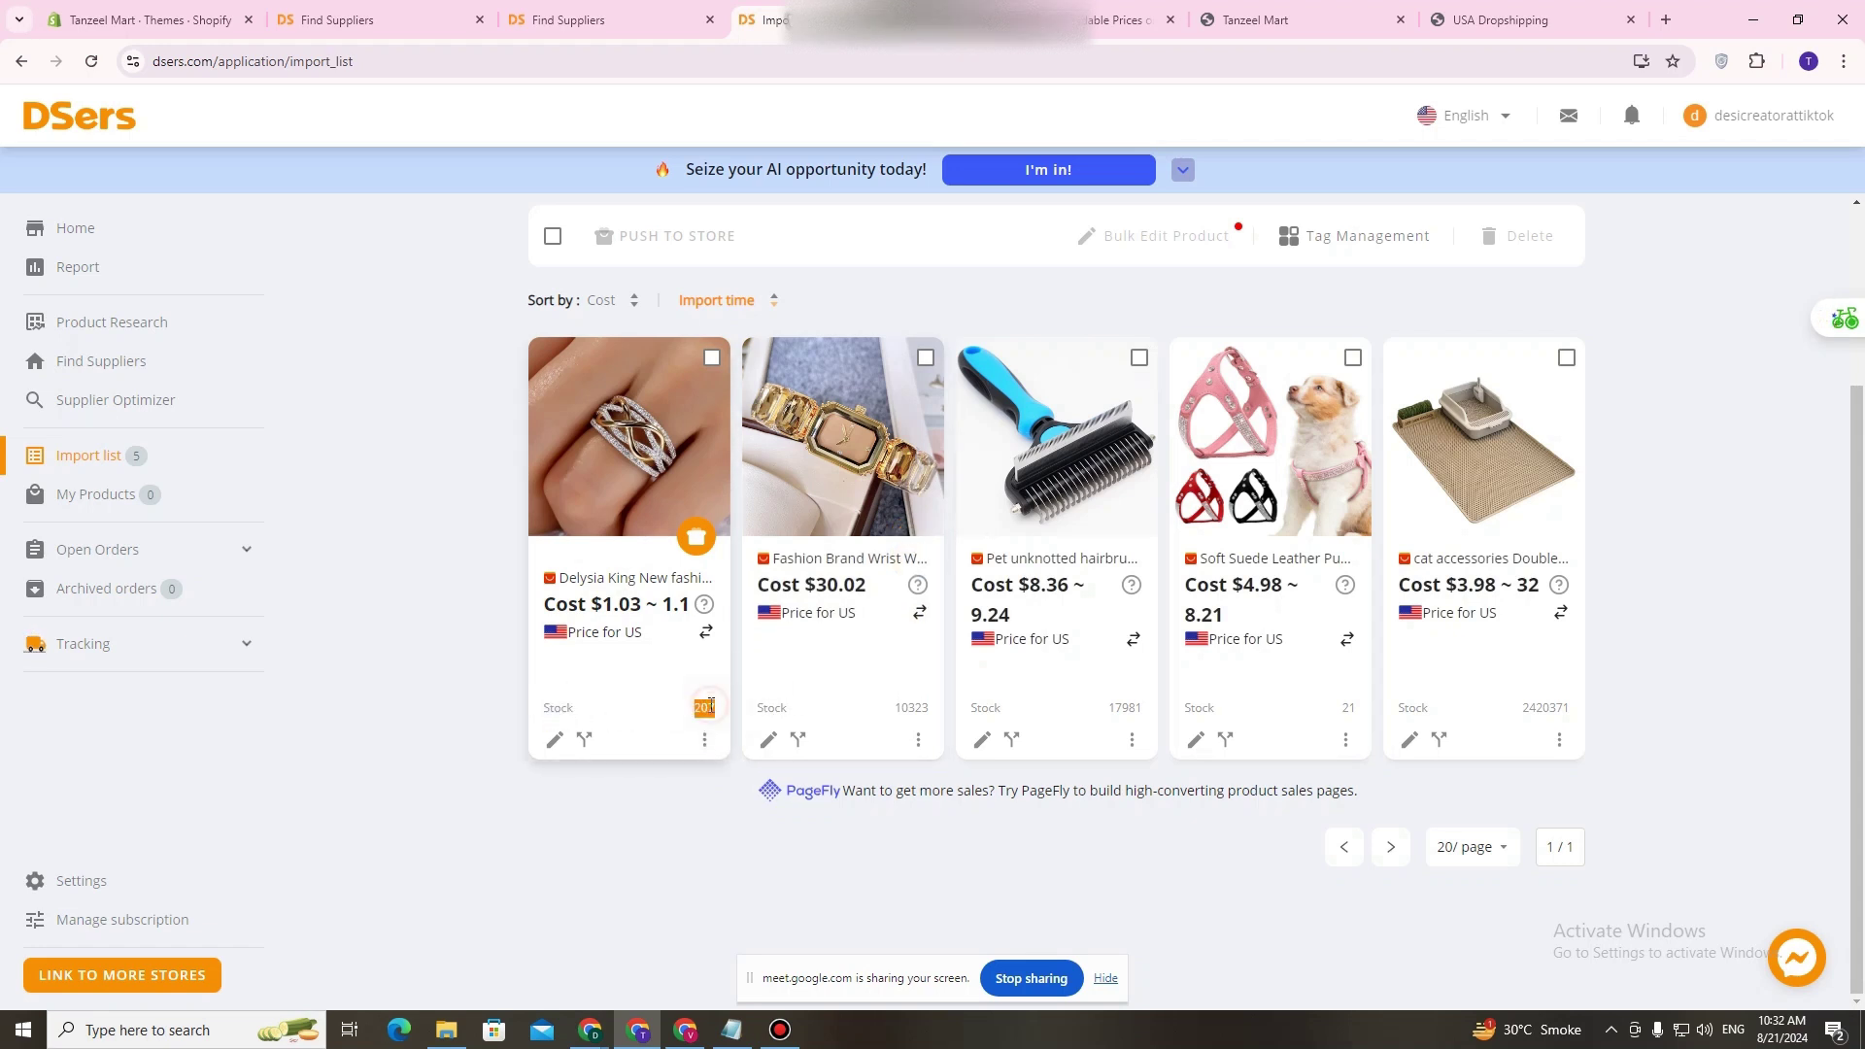
double_click(921, 707)
double_click(1124, 708)
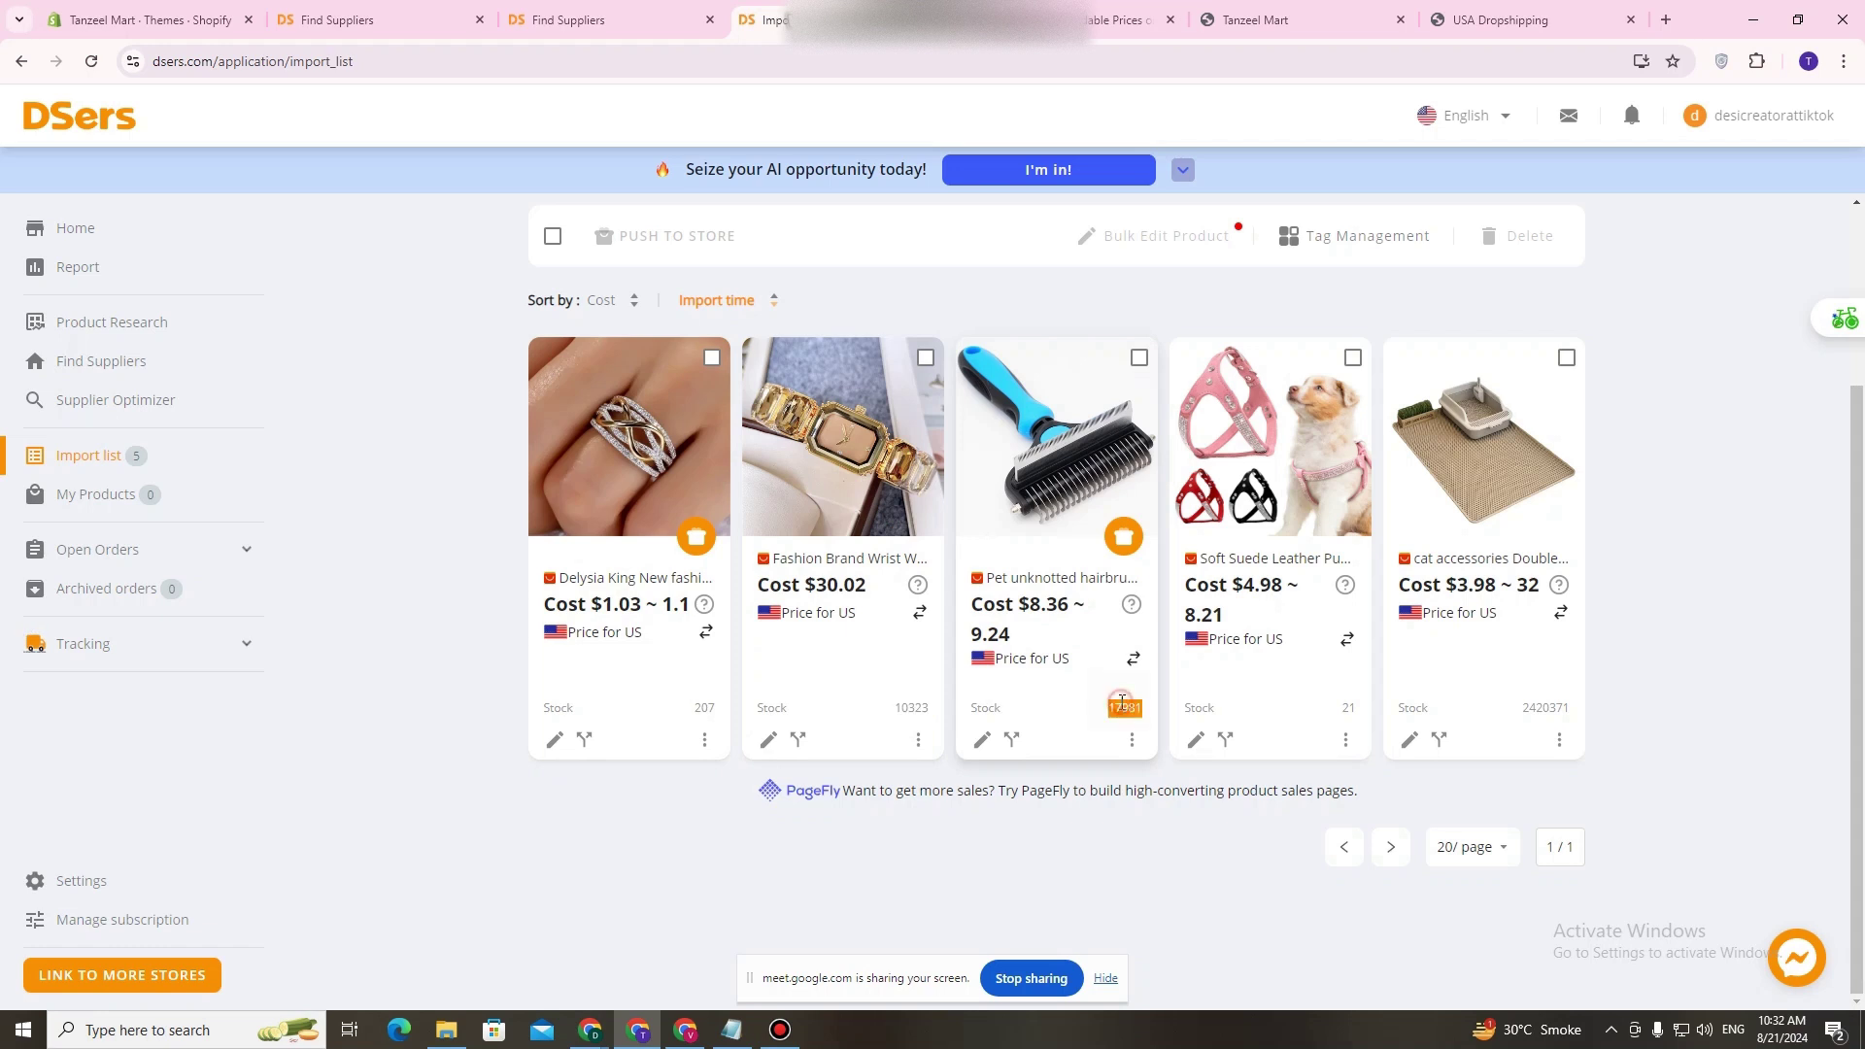
double_click(1350, 707)
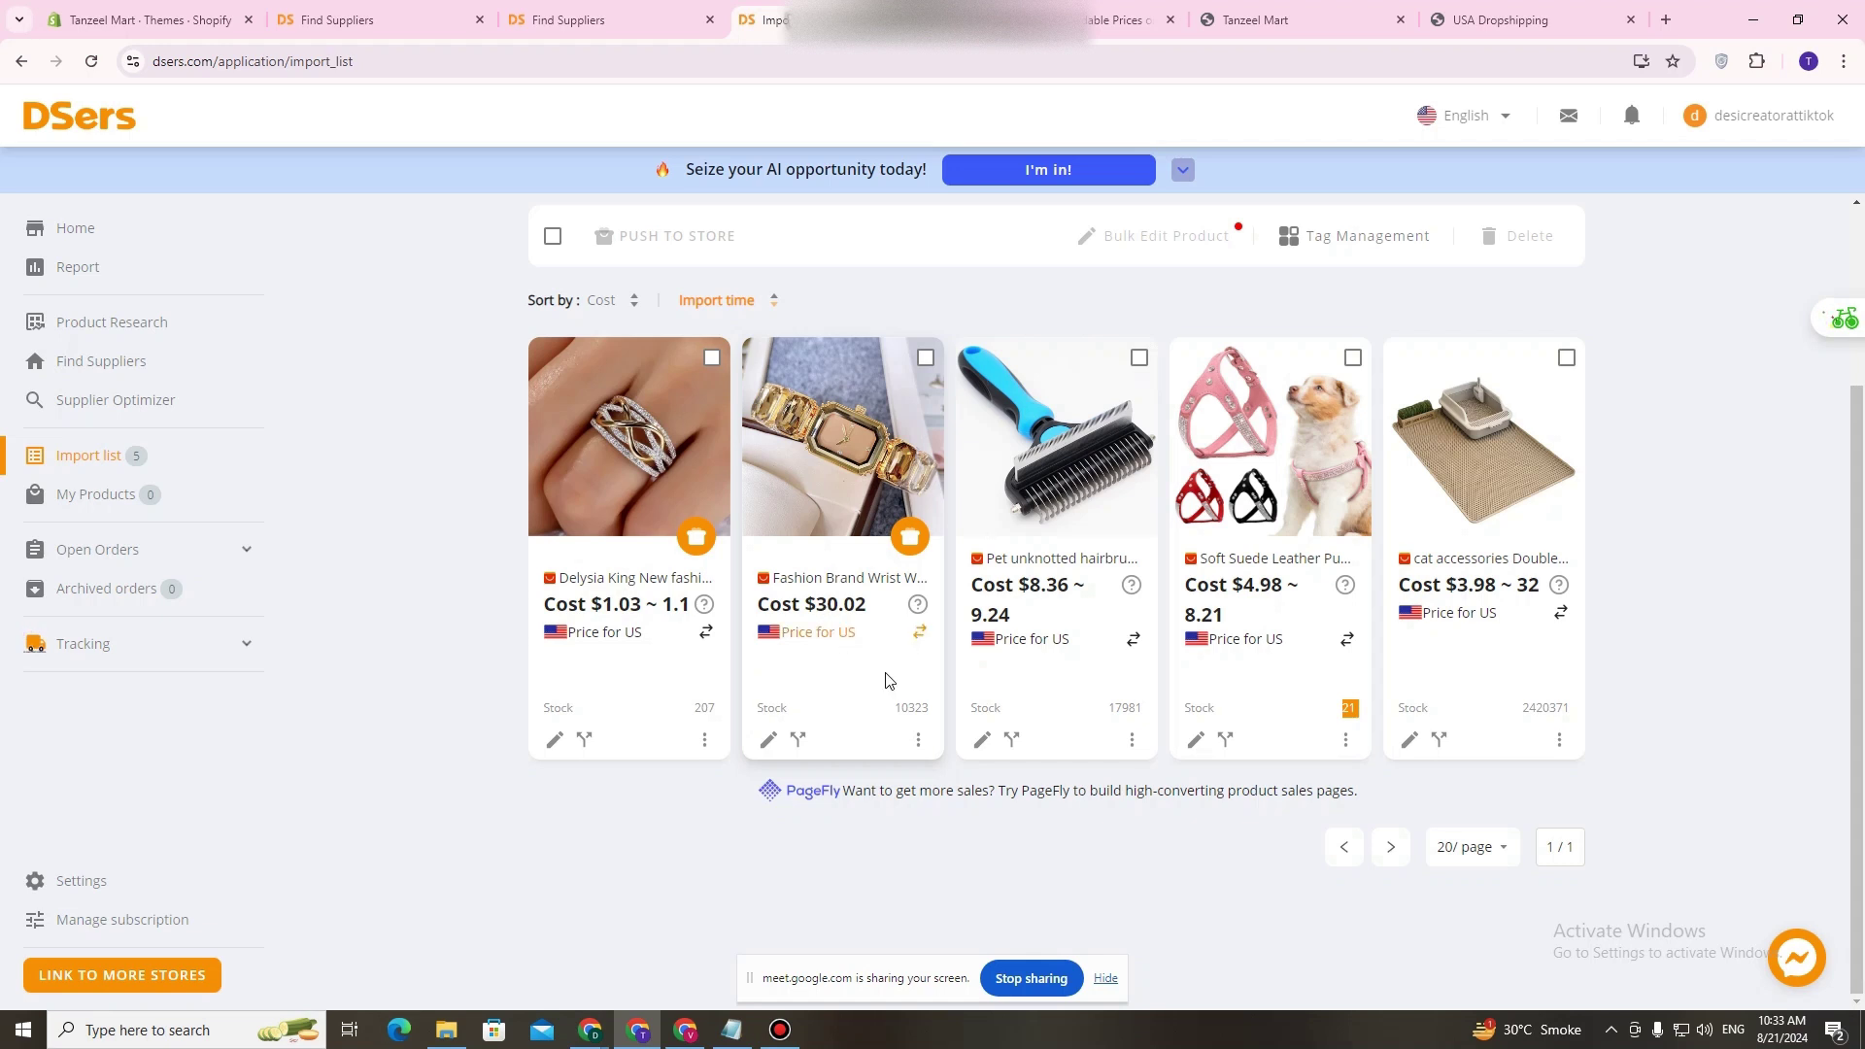
left_click(919, 742)
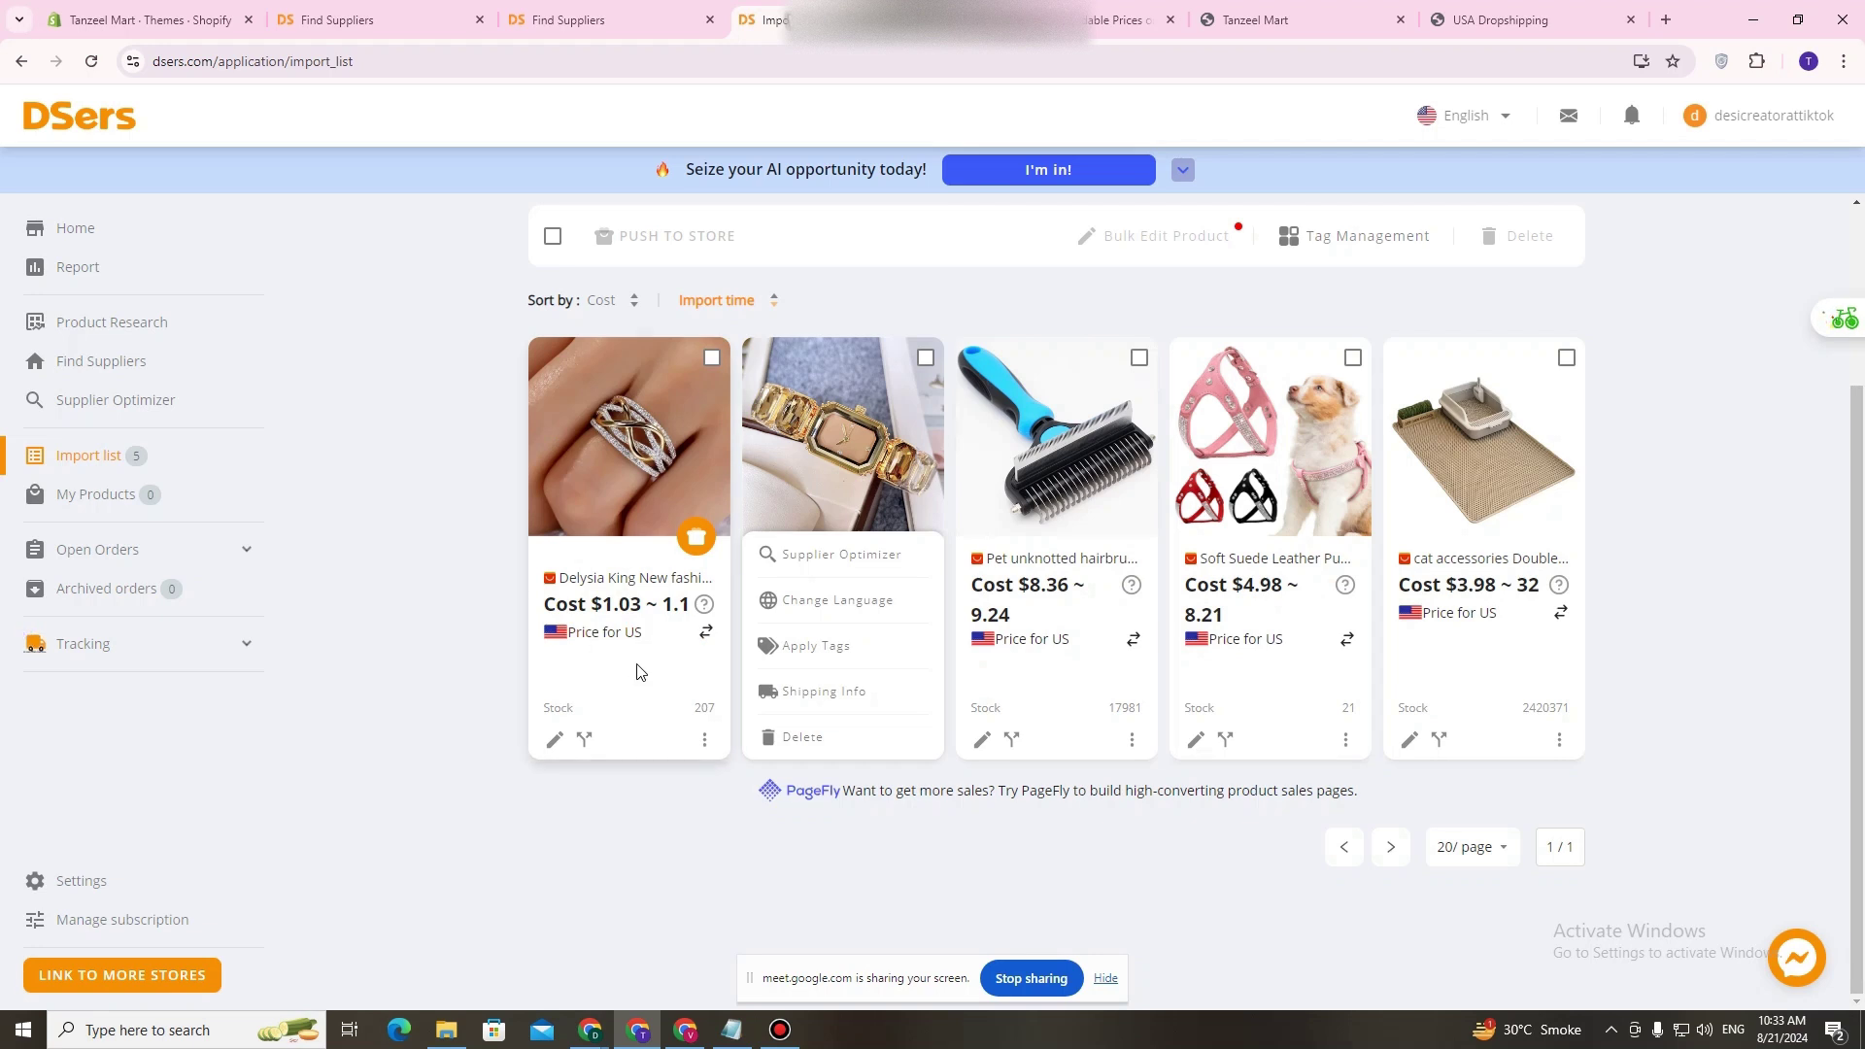
left_click(490, 584)
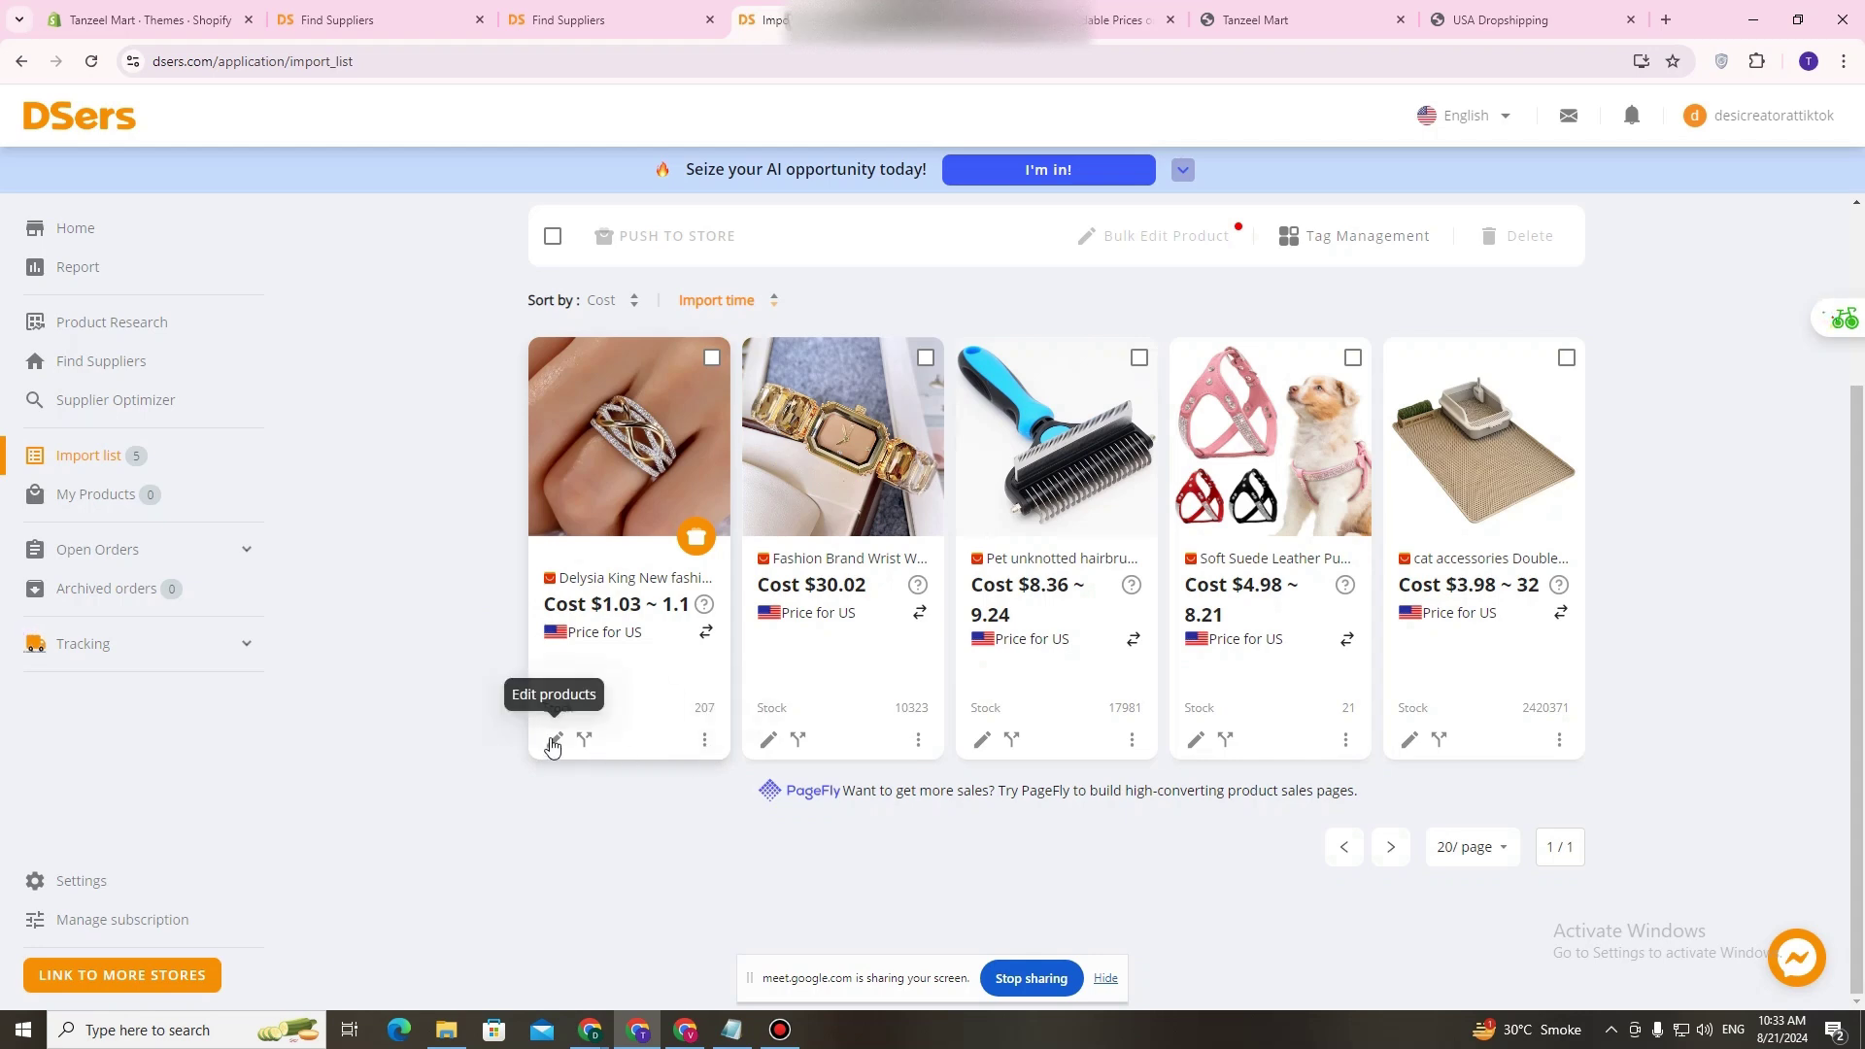
Step: Open the Delysia King ring's editor, dismiss the AI popup, and show its Variants(8) table
left_click(553, 743)
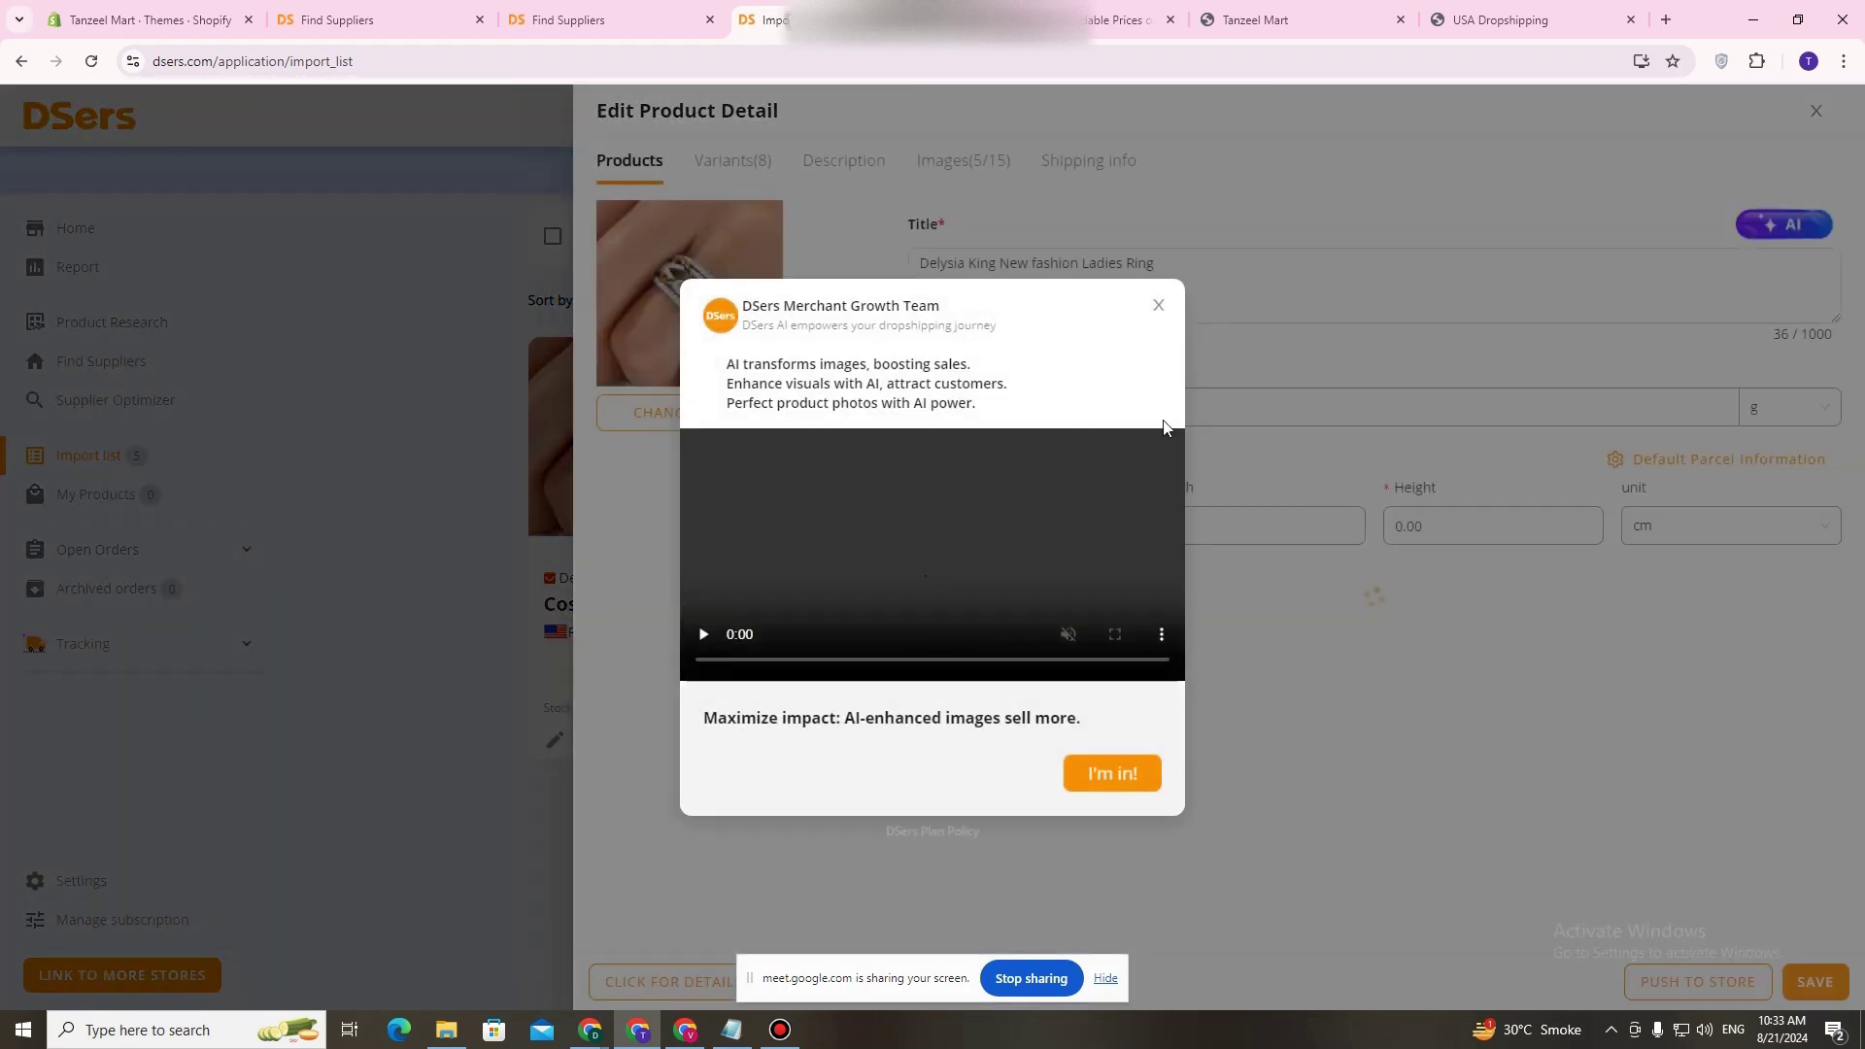
left_click(1158, 305)
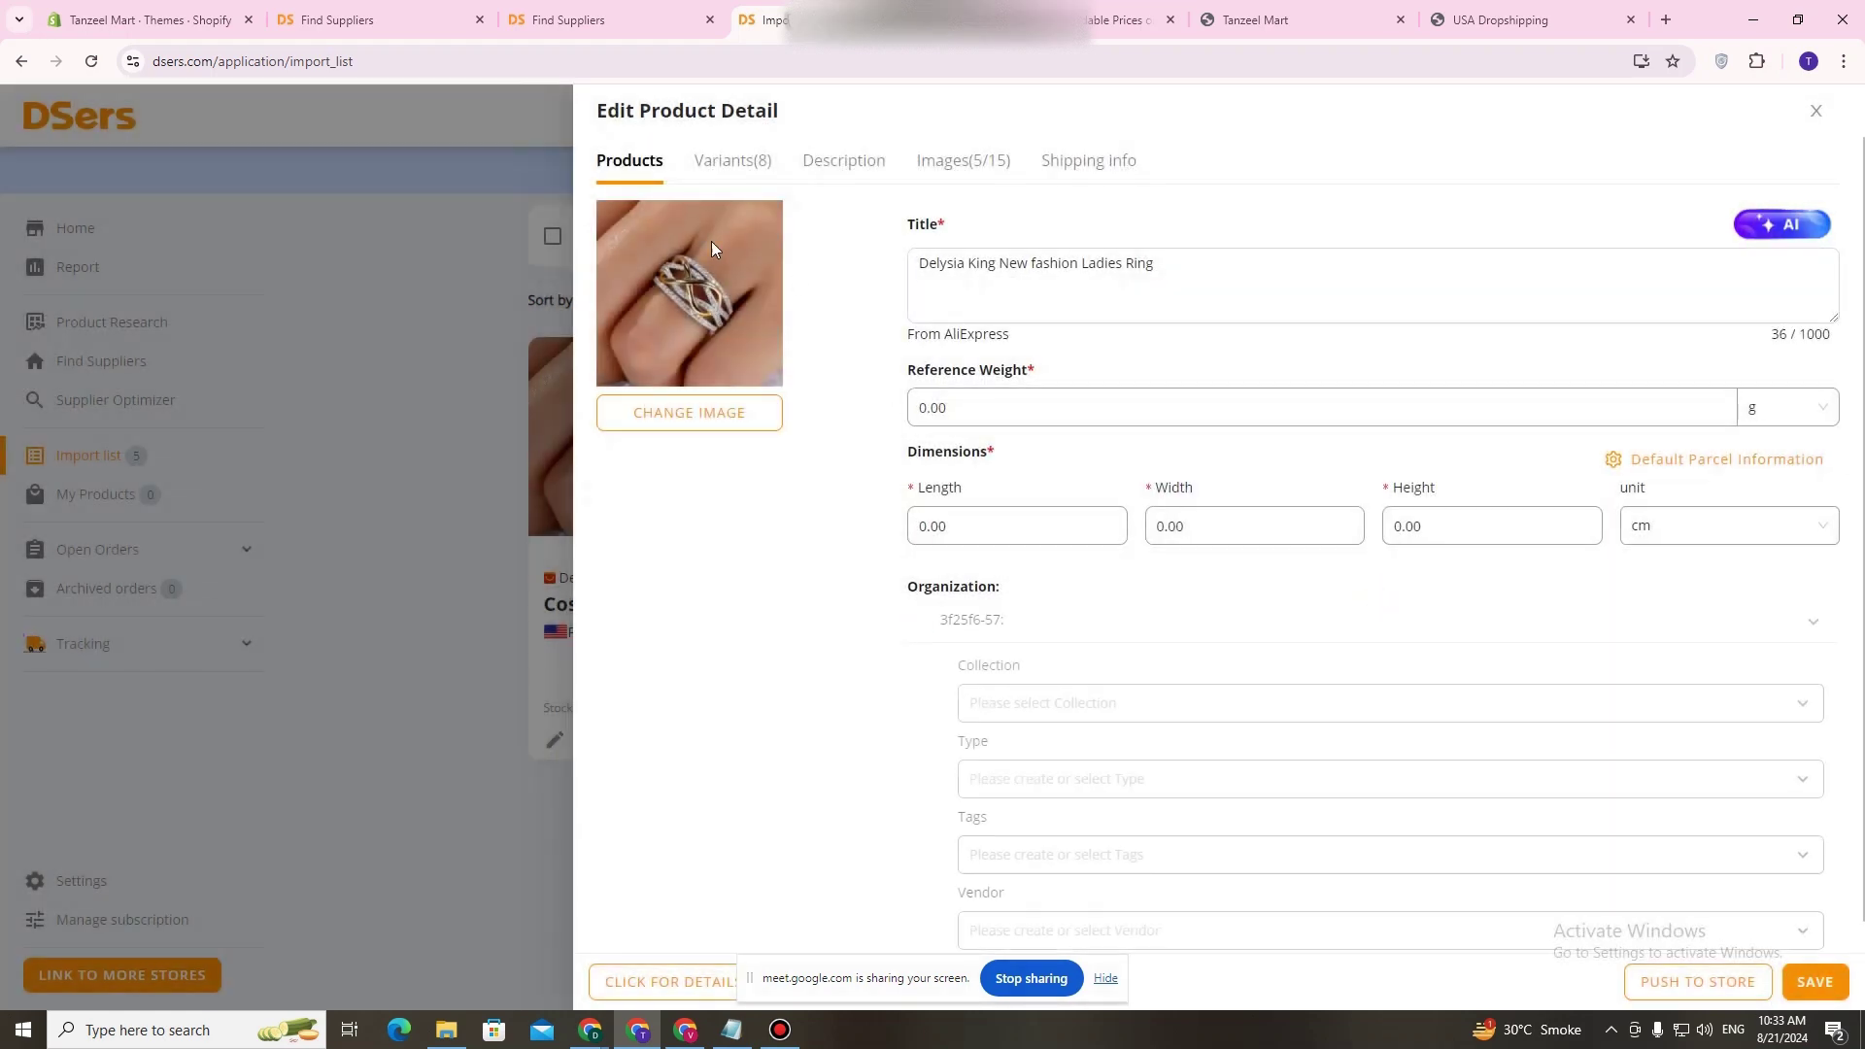
triple_click(1054, 277)
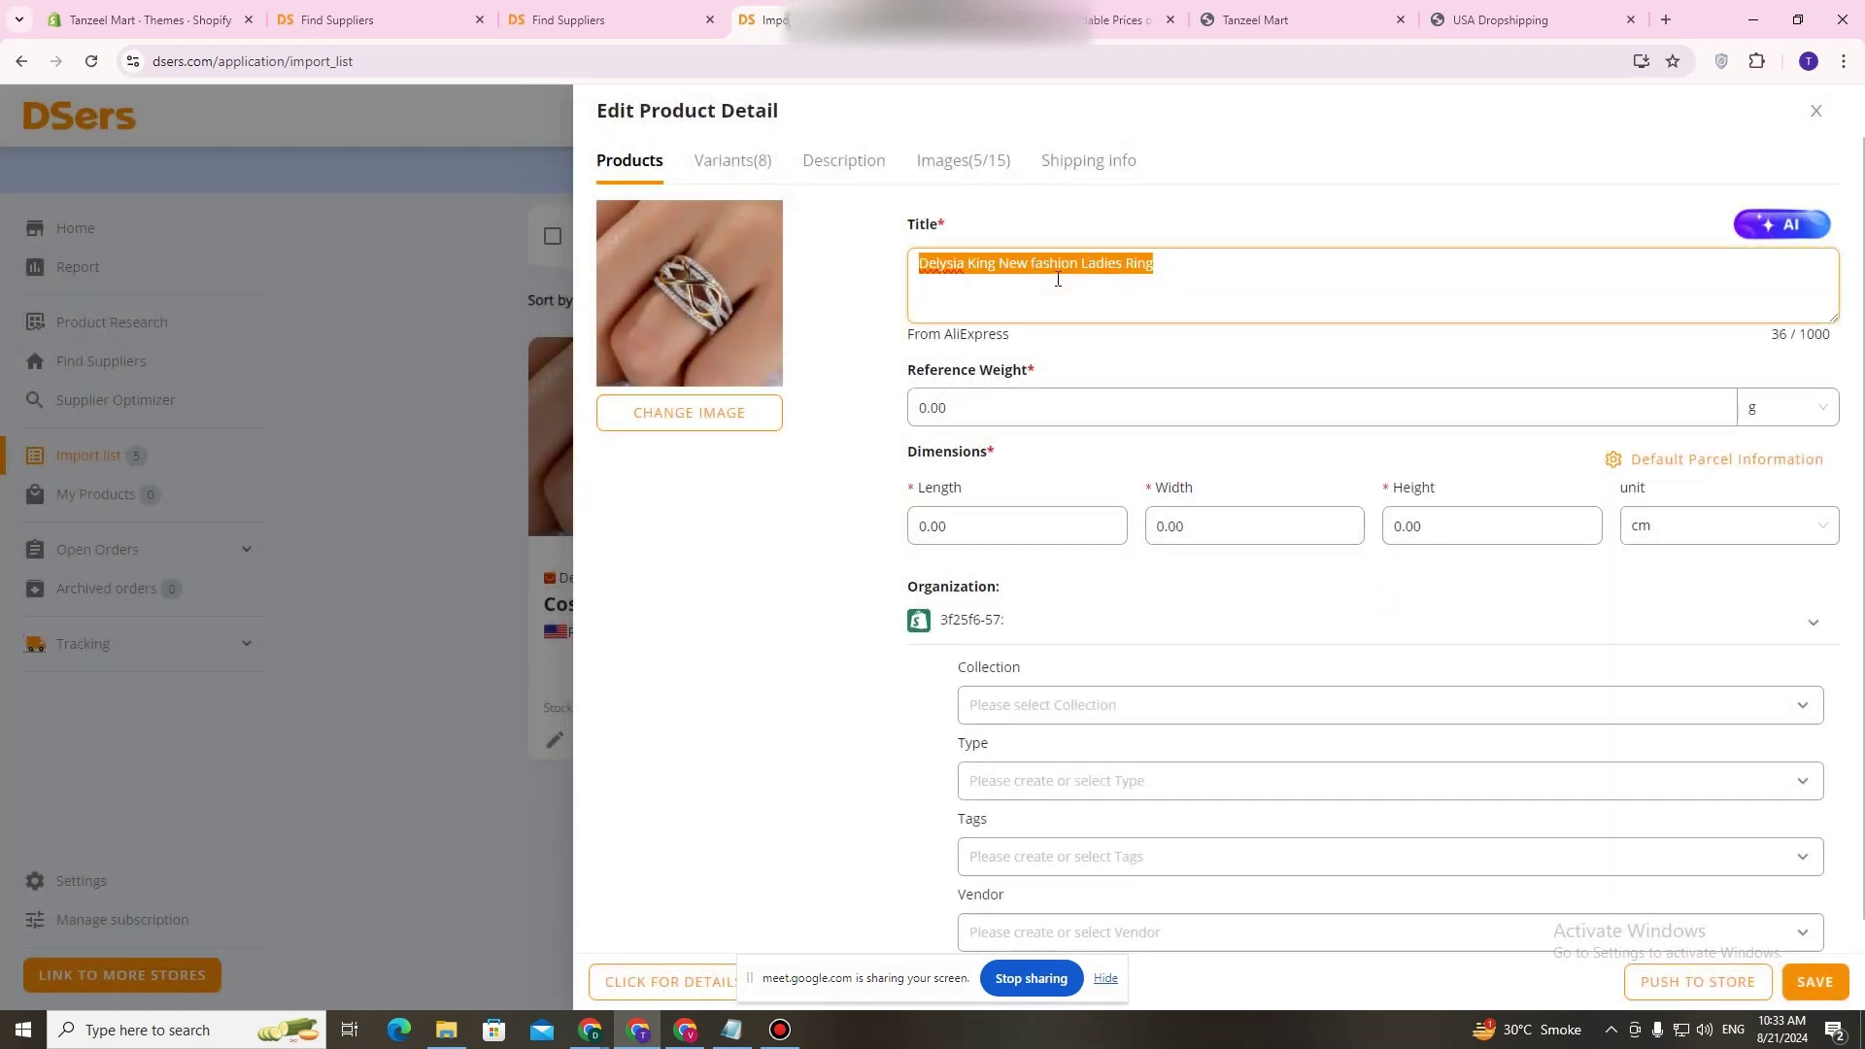
scroll(1070, 691, "down", 2)
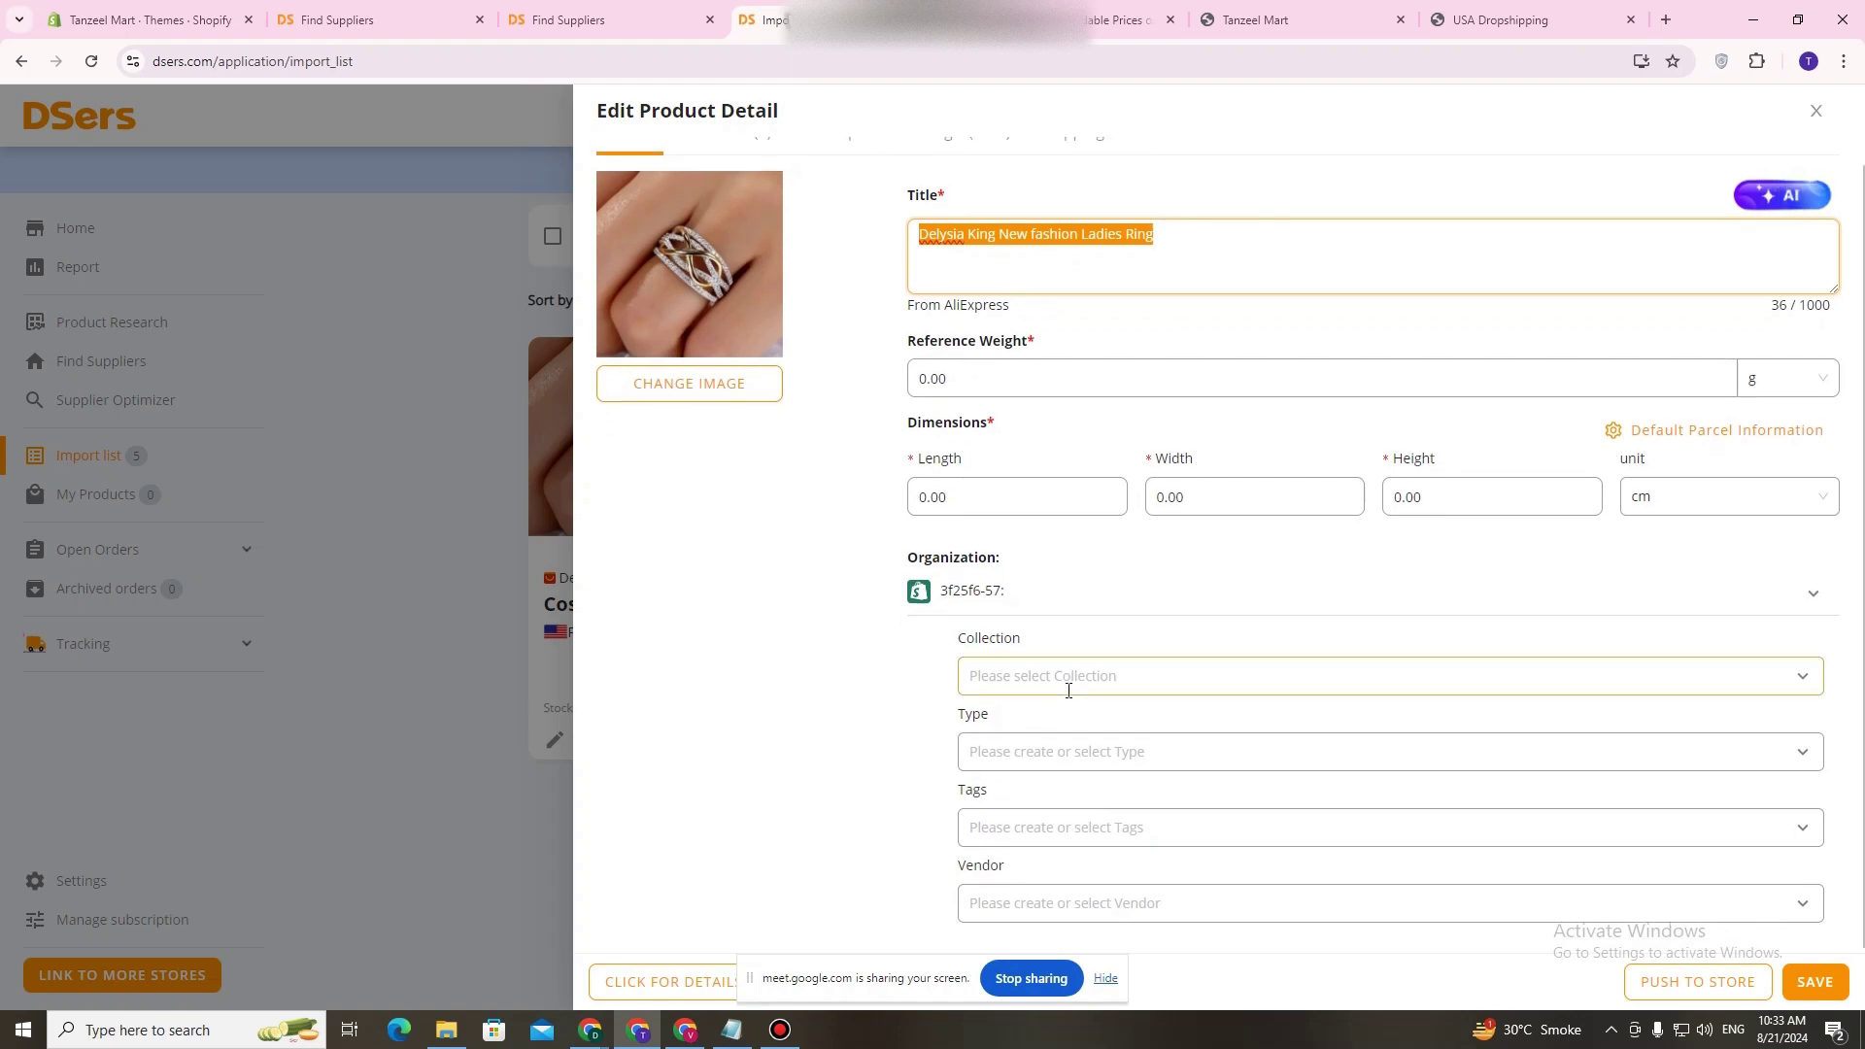
scroll(1068, 689, "up", 2)
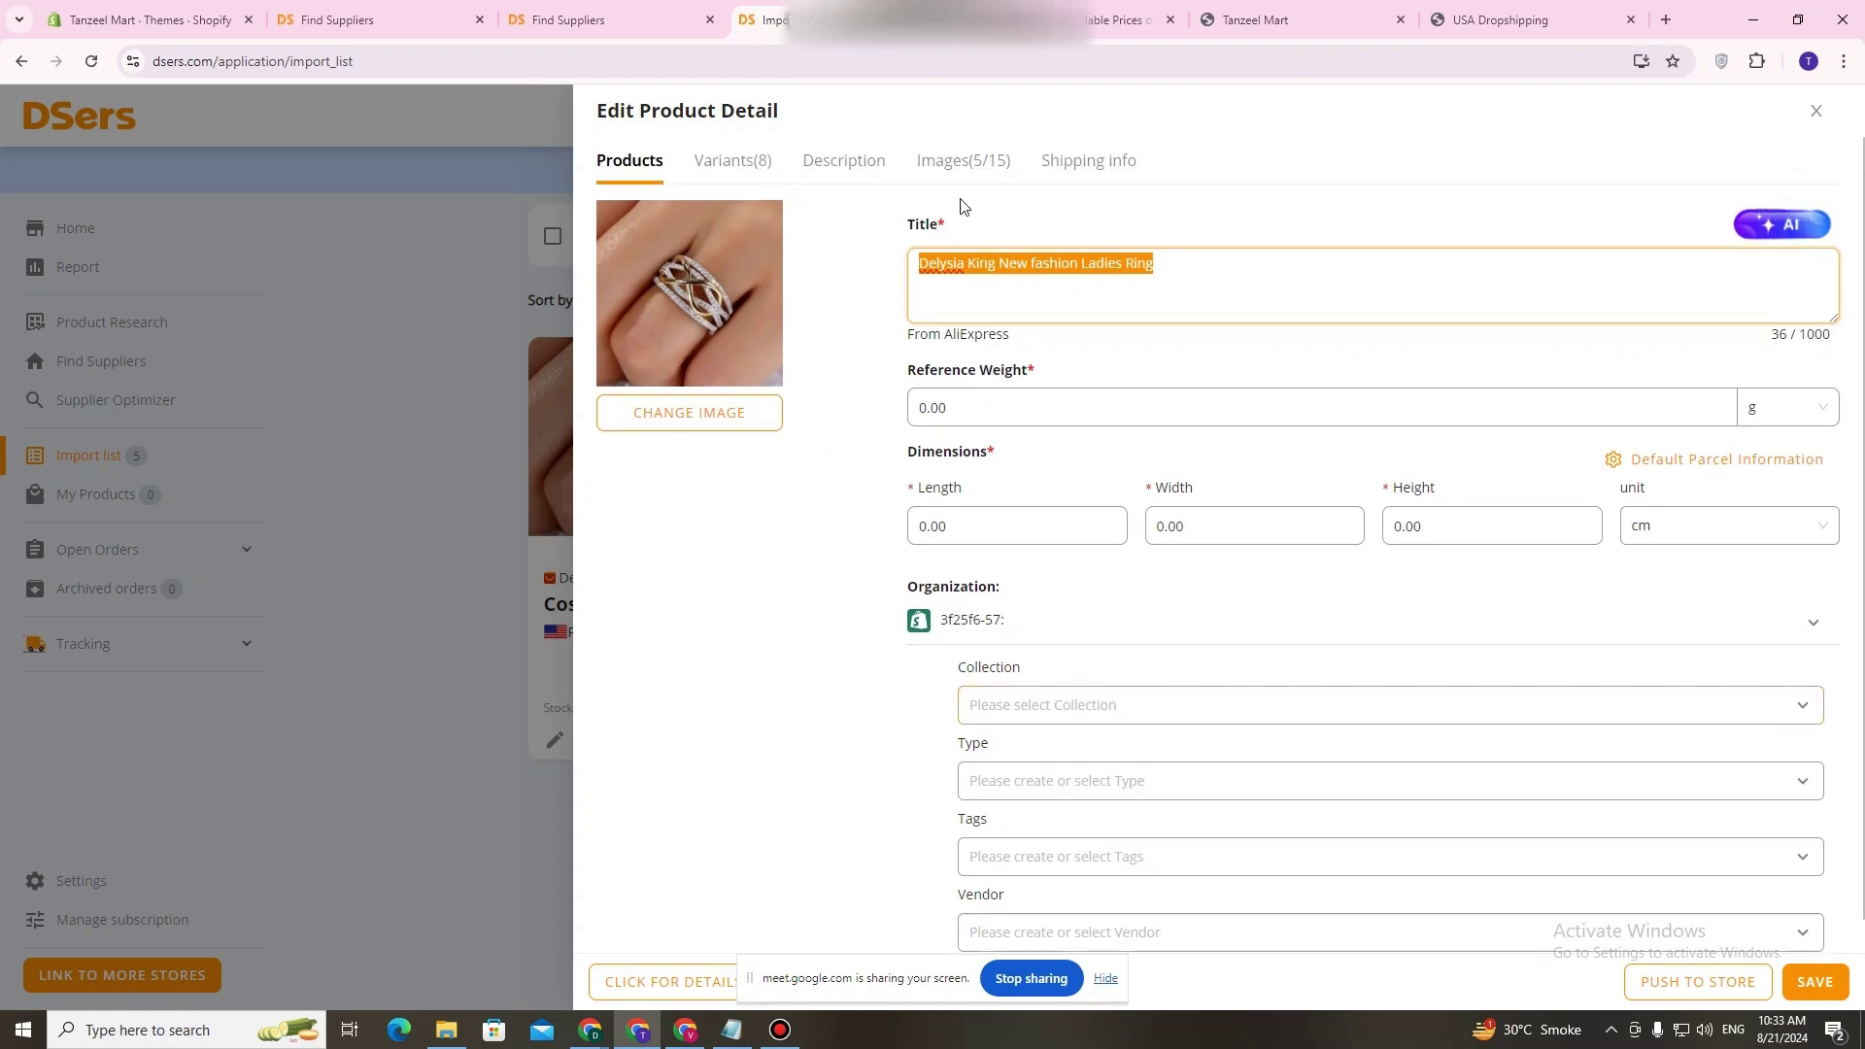
left_click(1094, 295)
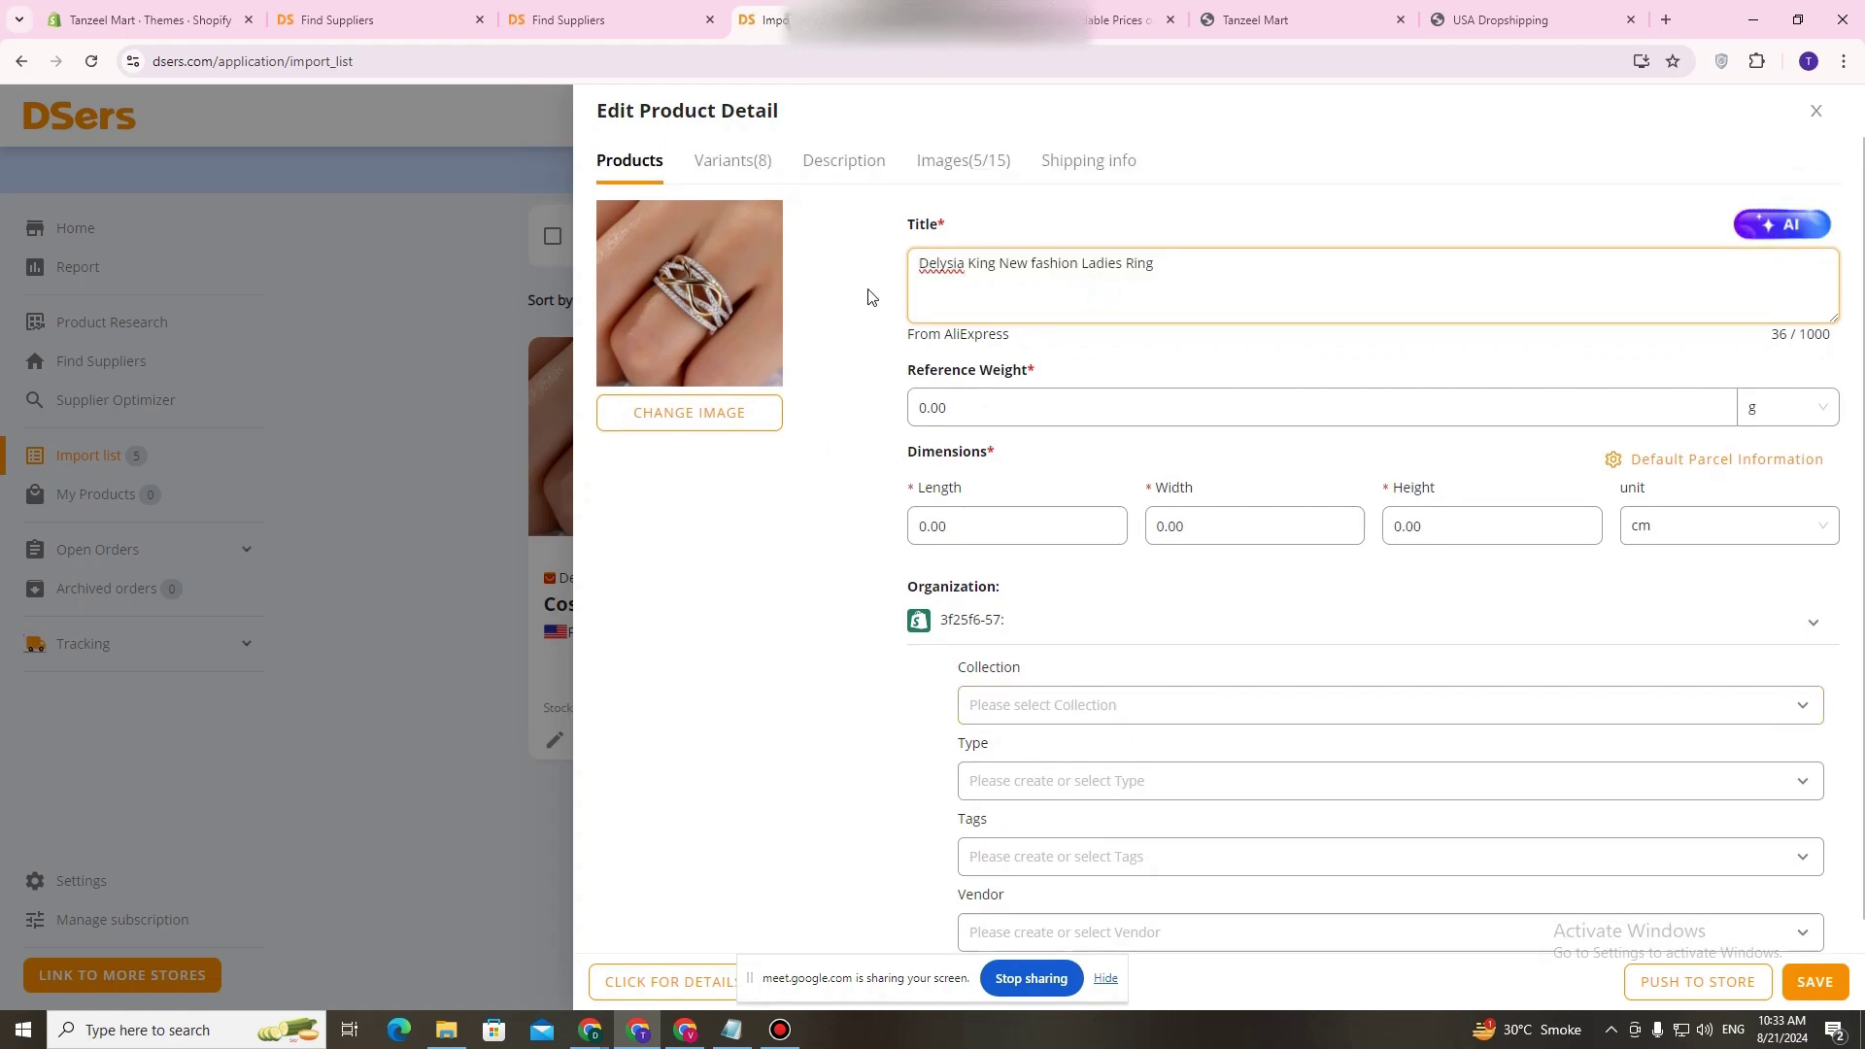
left_click(405, 306)
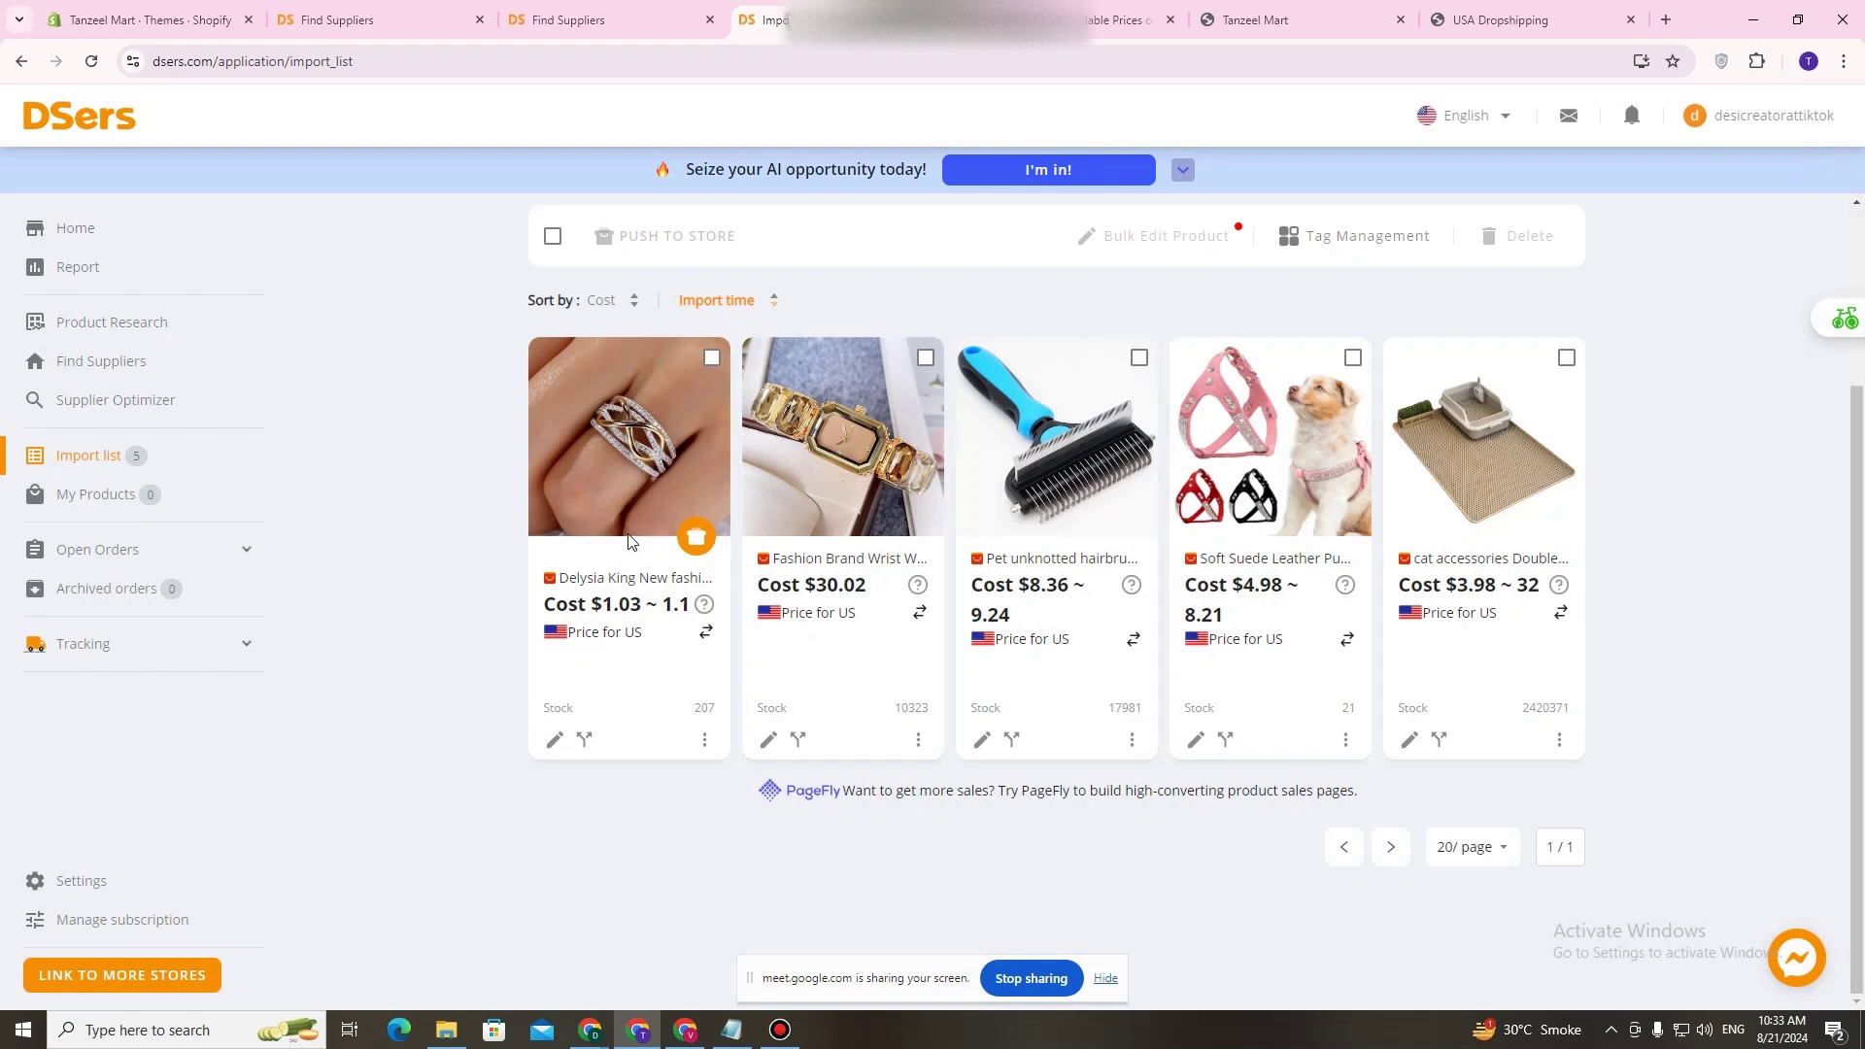
left_click(553, 739)
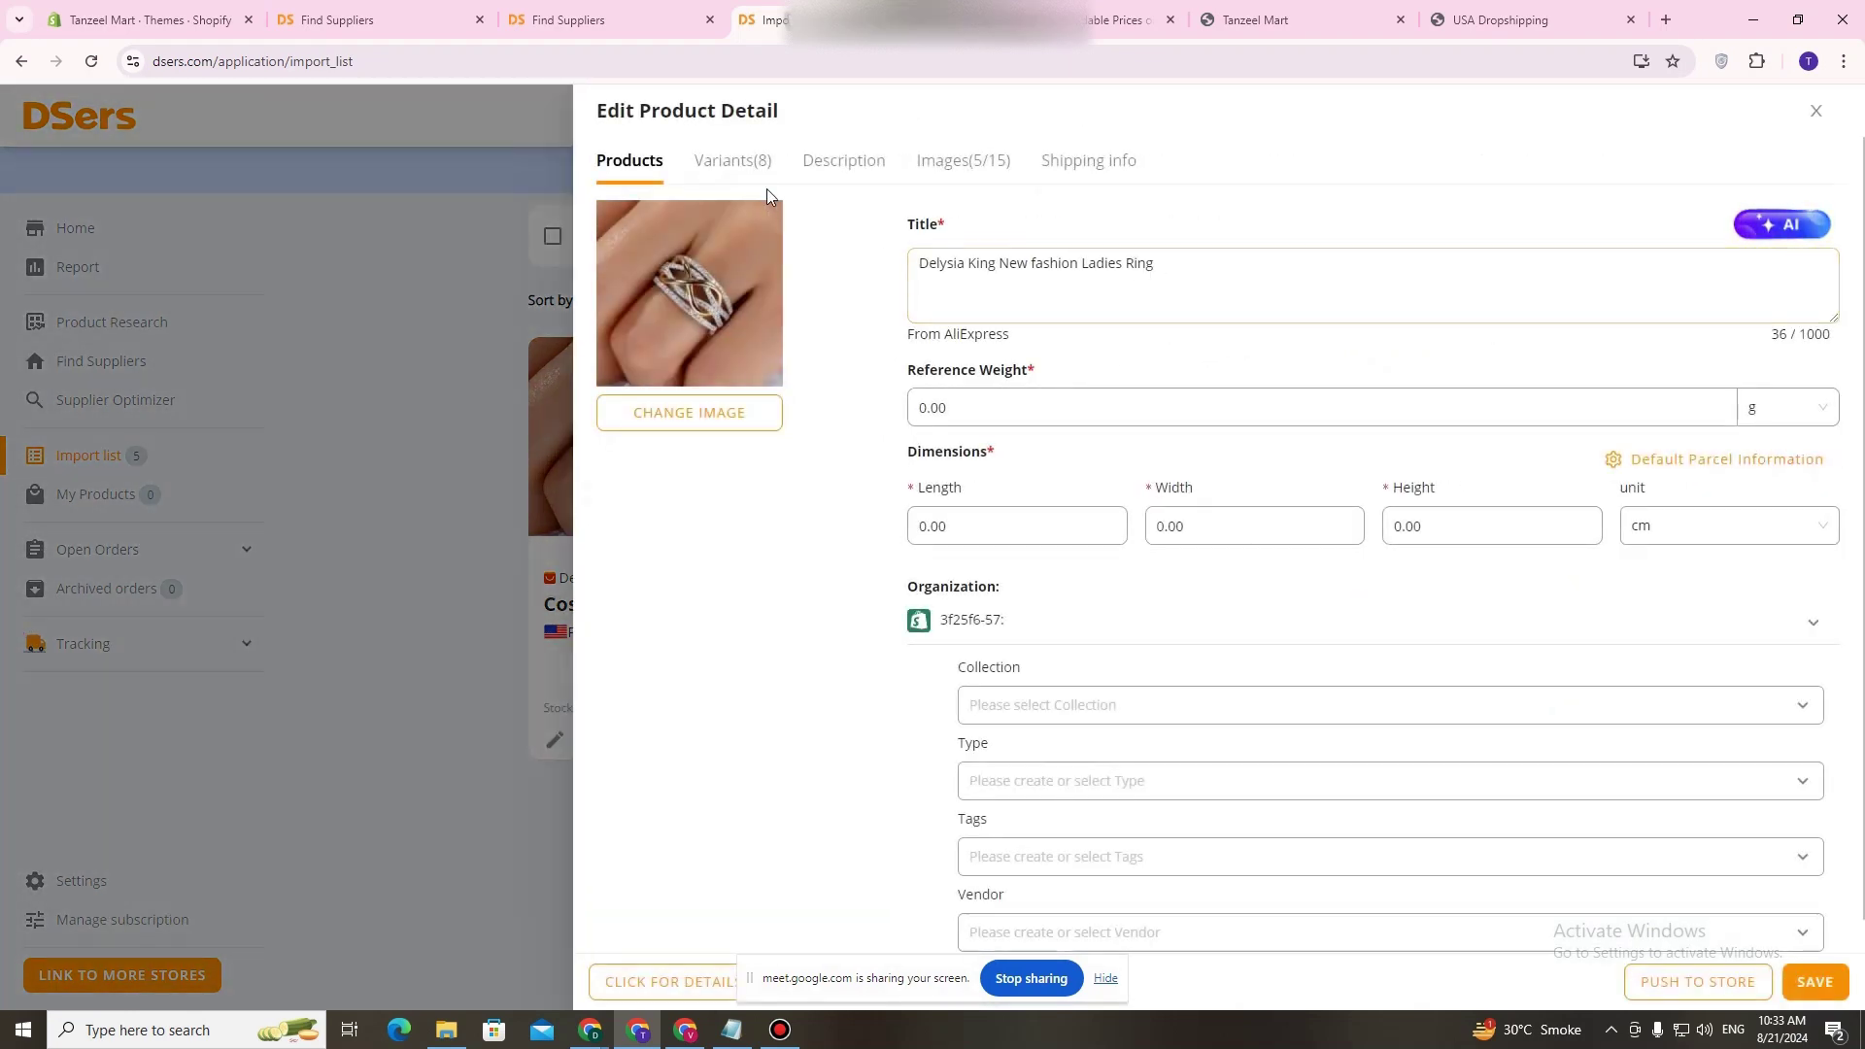
left_click(723, 171)
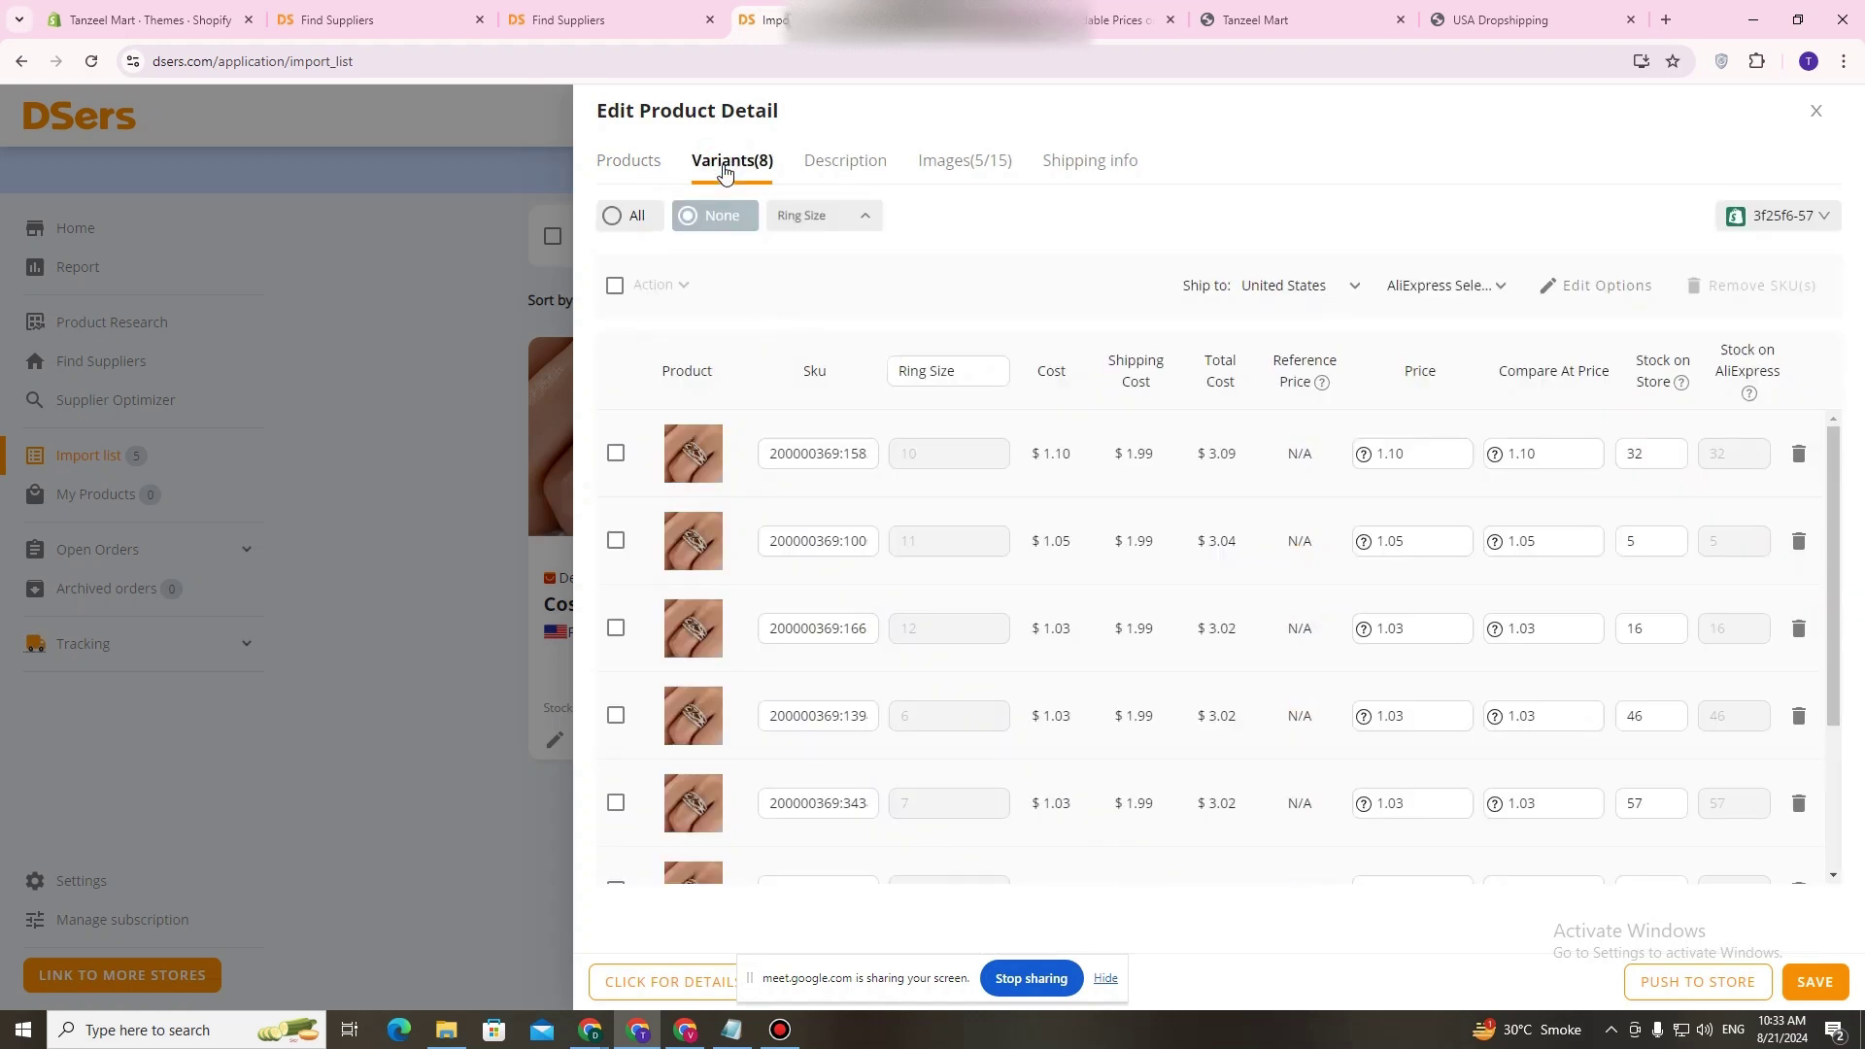
Step: Select all ring variants and review the first one's $1.10 cost, 1.99 shipping and $3.09 total
left_click(615, 287)
left_click(685, 288)
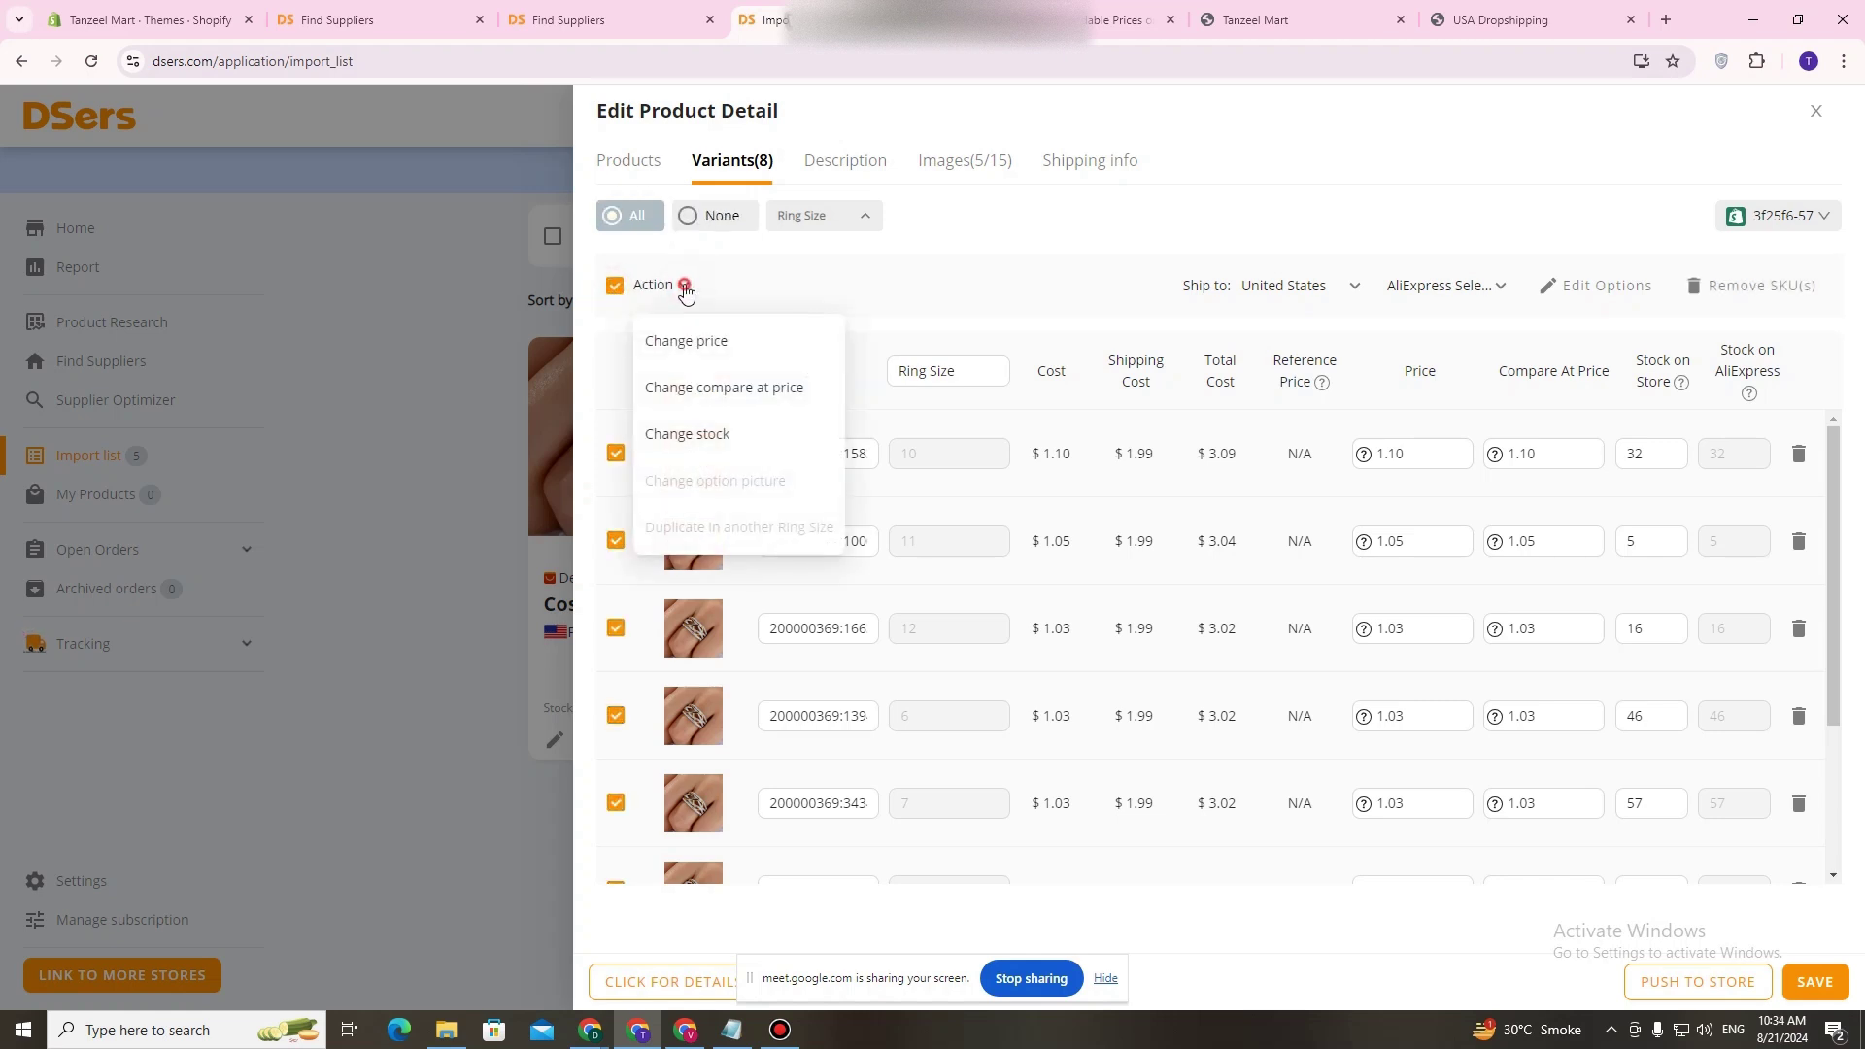
scroll(1270, 516, "down", 3)
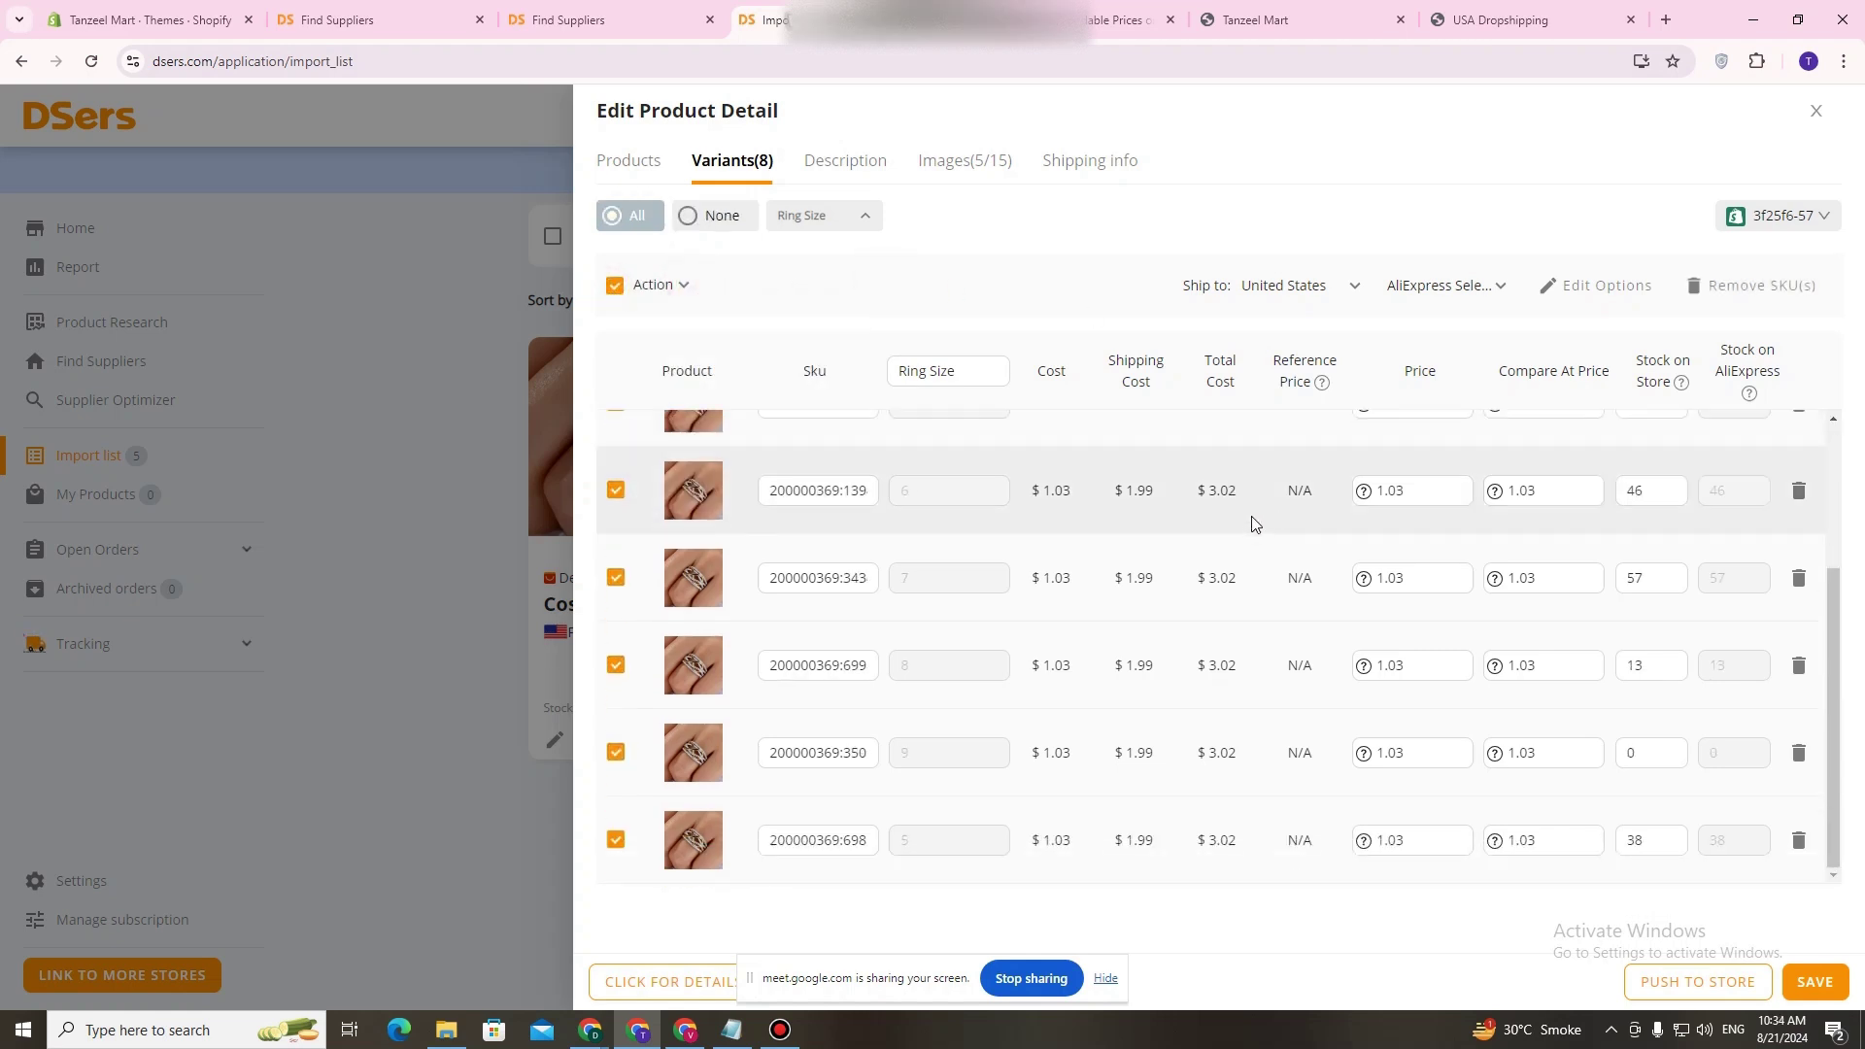
scroll(1201, 583, "up", 3)
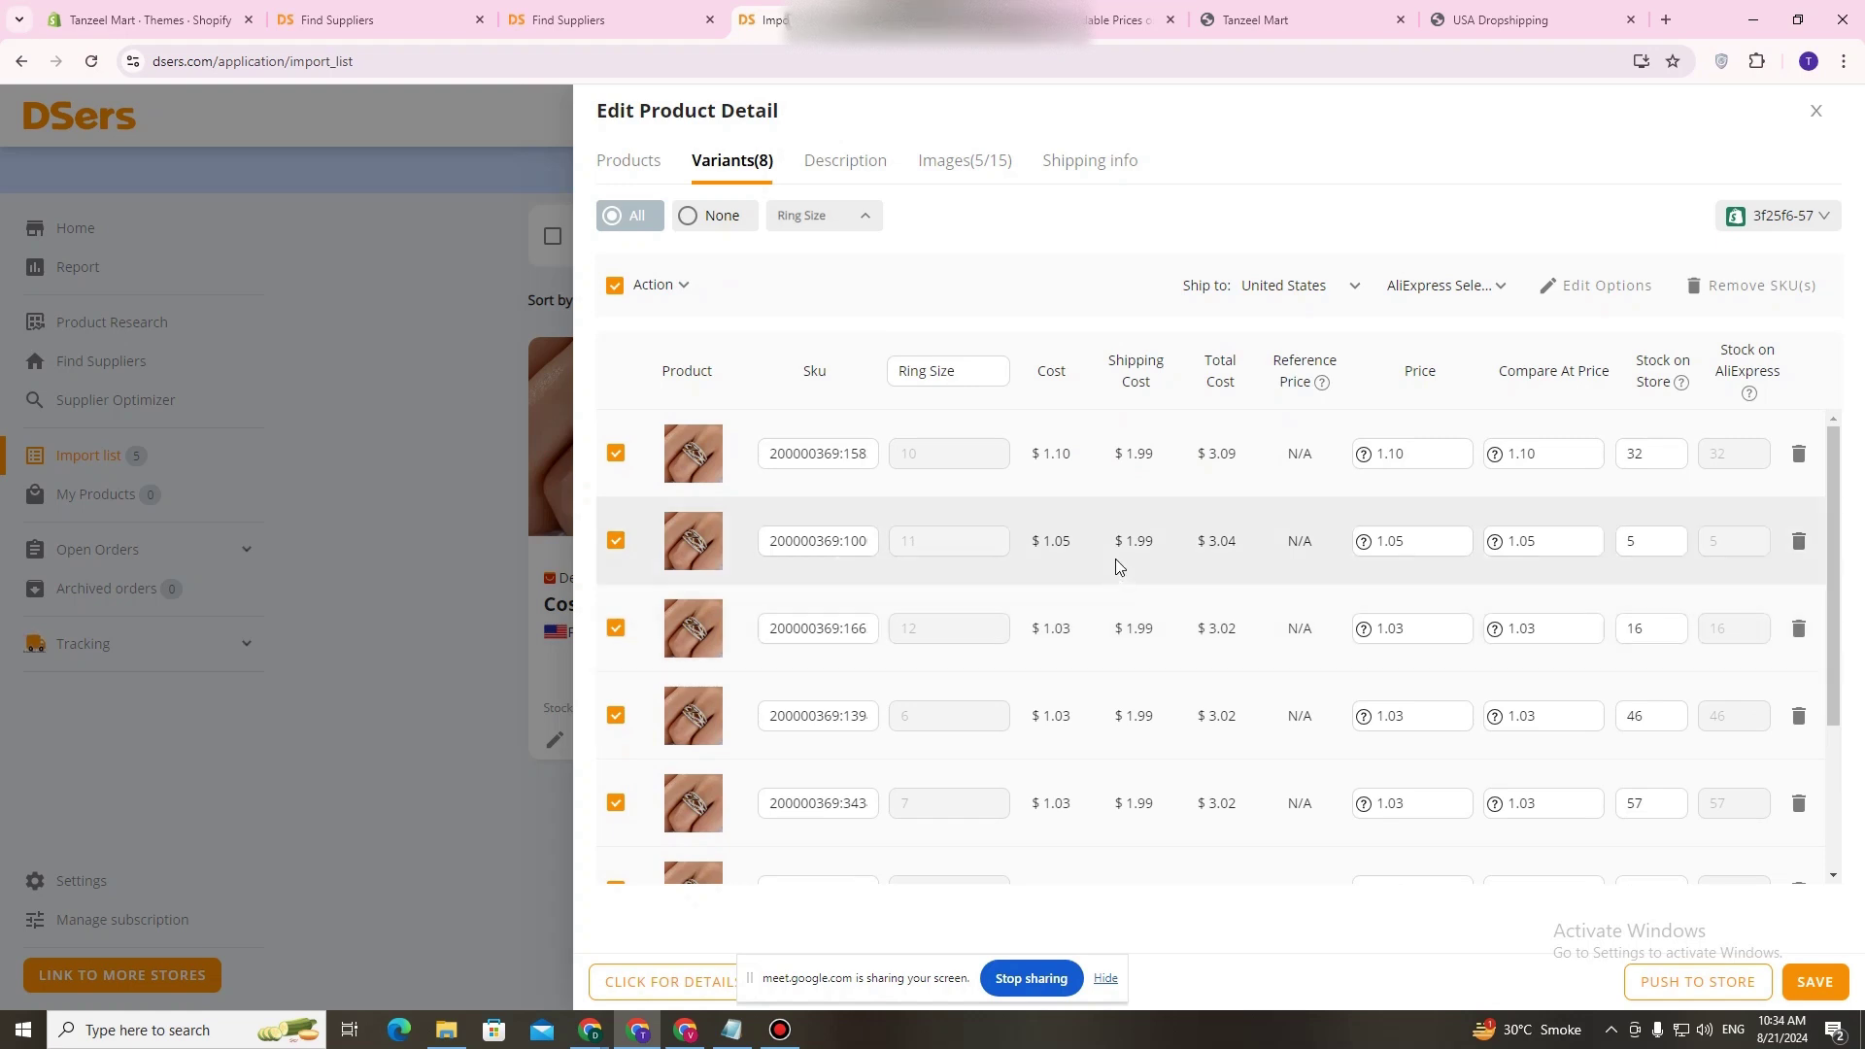
left_click(1057, 459)
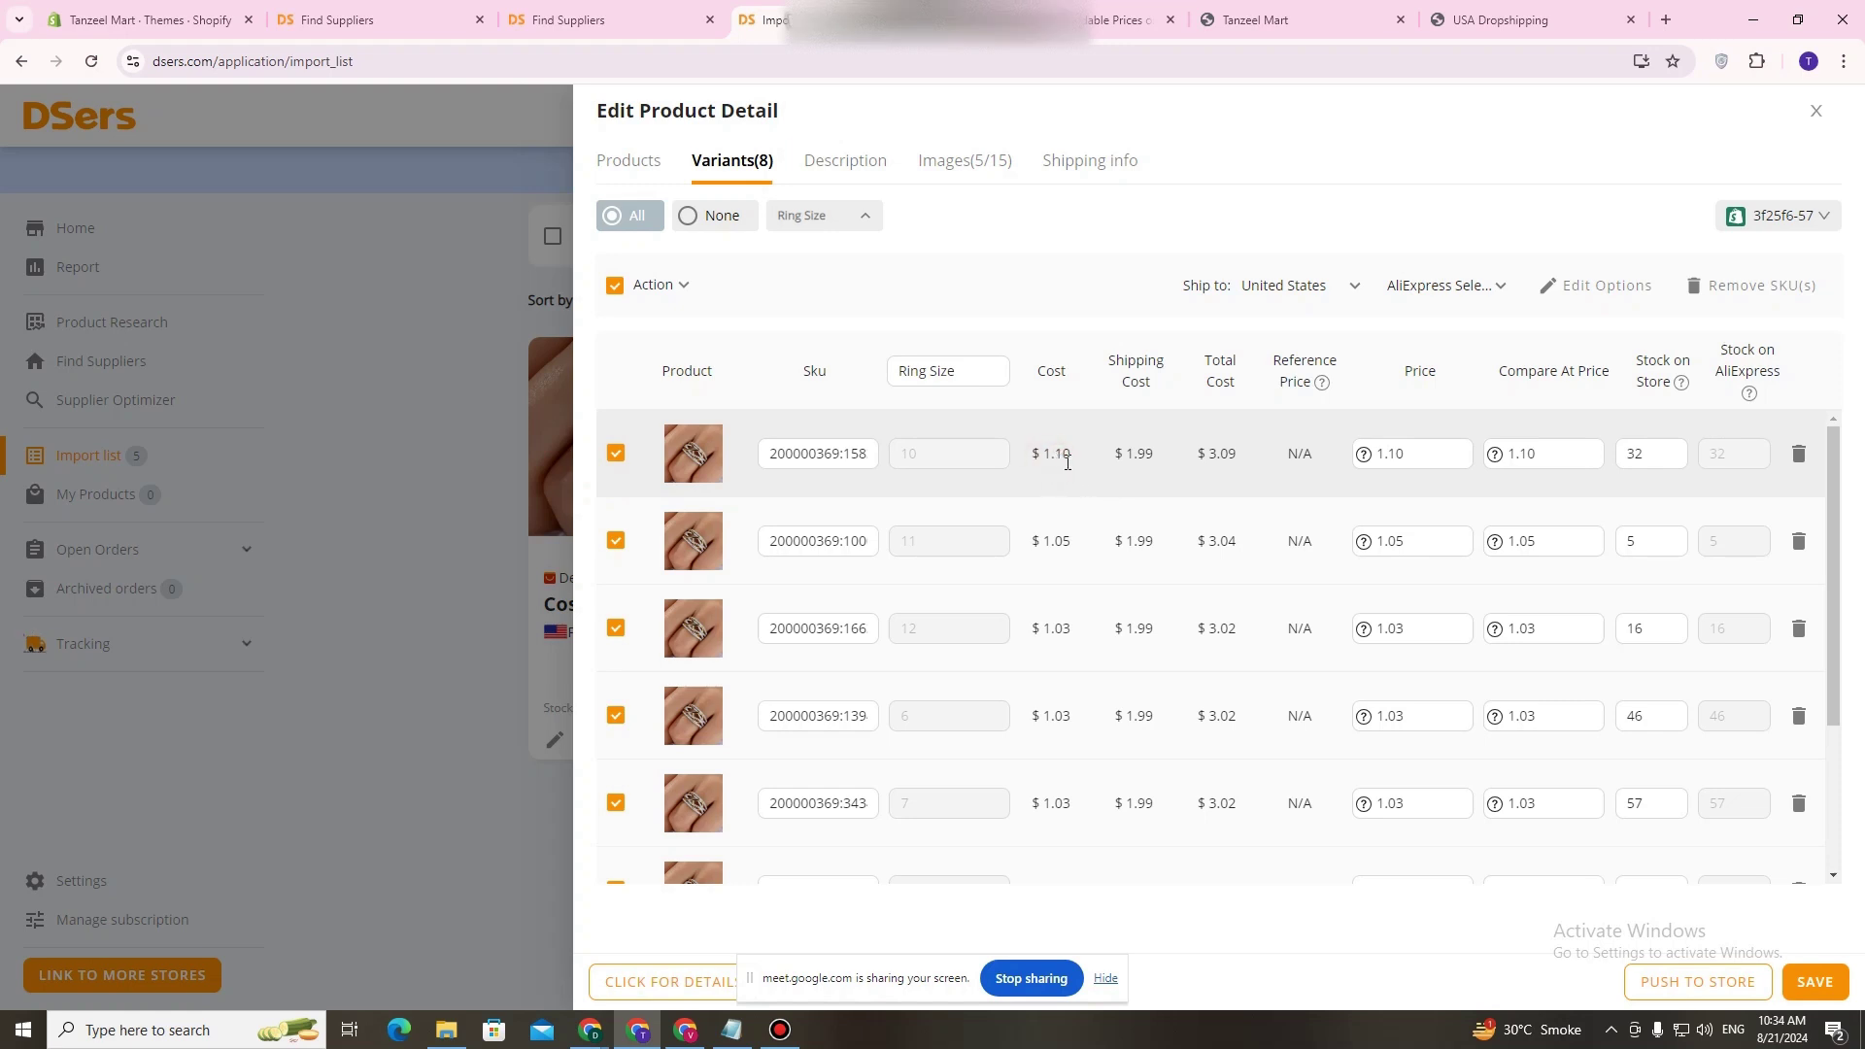
left_click(1069, 456)
left_click(1139, 452)
left_click_drag(1156, 456, 1127, 454)
left_click_drag(1248, 454, 1201, 457)
left_click(1223, 464)
left_click_drag(1242, 454, 1204, 453)
Step: Change the size-10 variant's price from 1.10 to 18.99
double_click(1384, 454)
type("18.99")
left_click(1386, 492)
double_click(1402, 541)
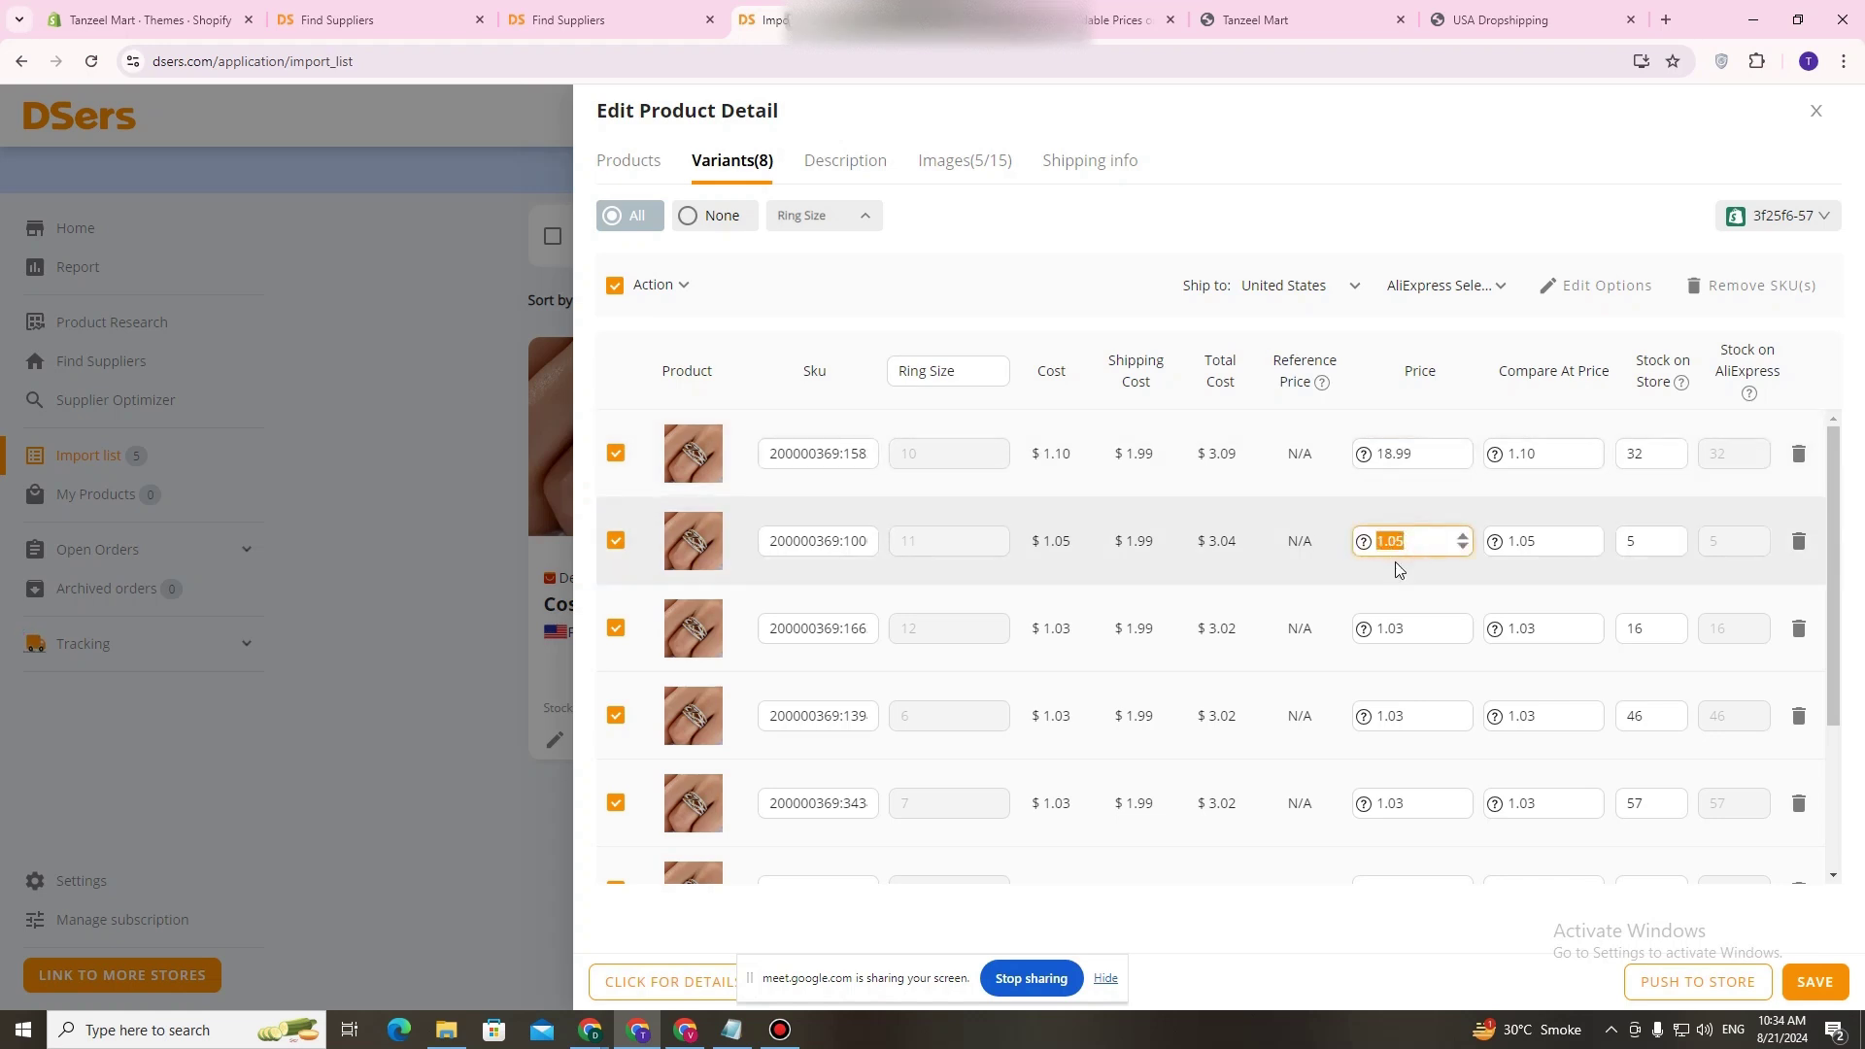
scroll(1399, 573, "down", 2)
left_click(1407, 579)
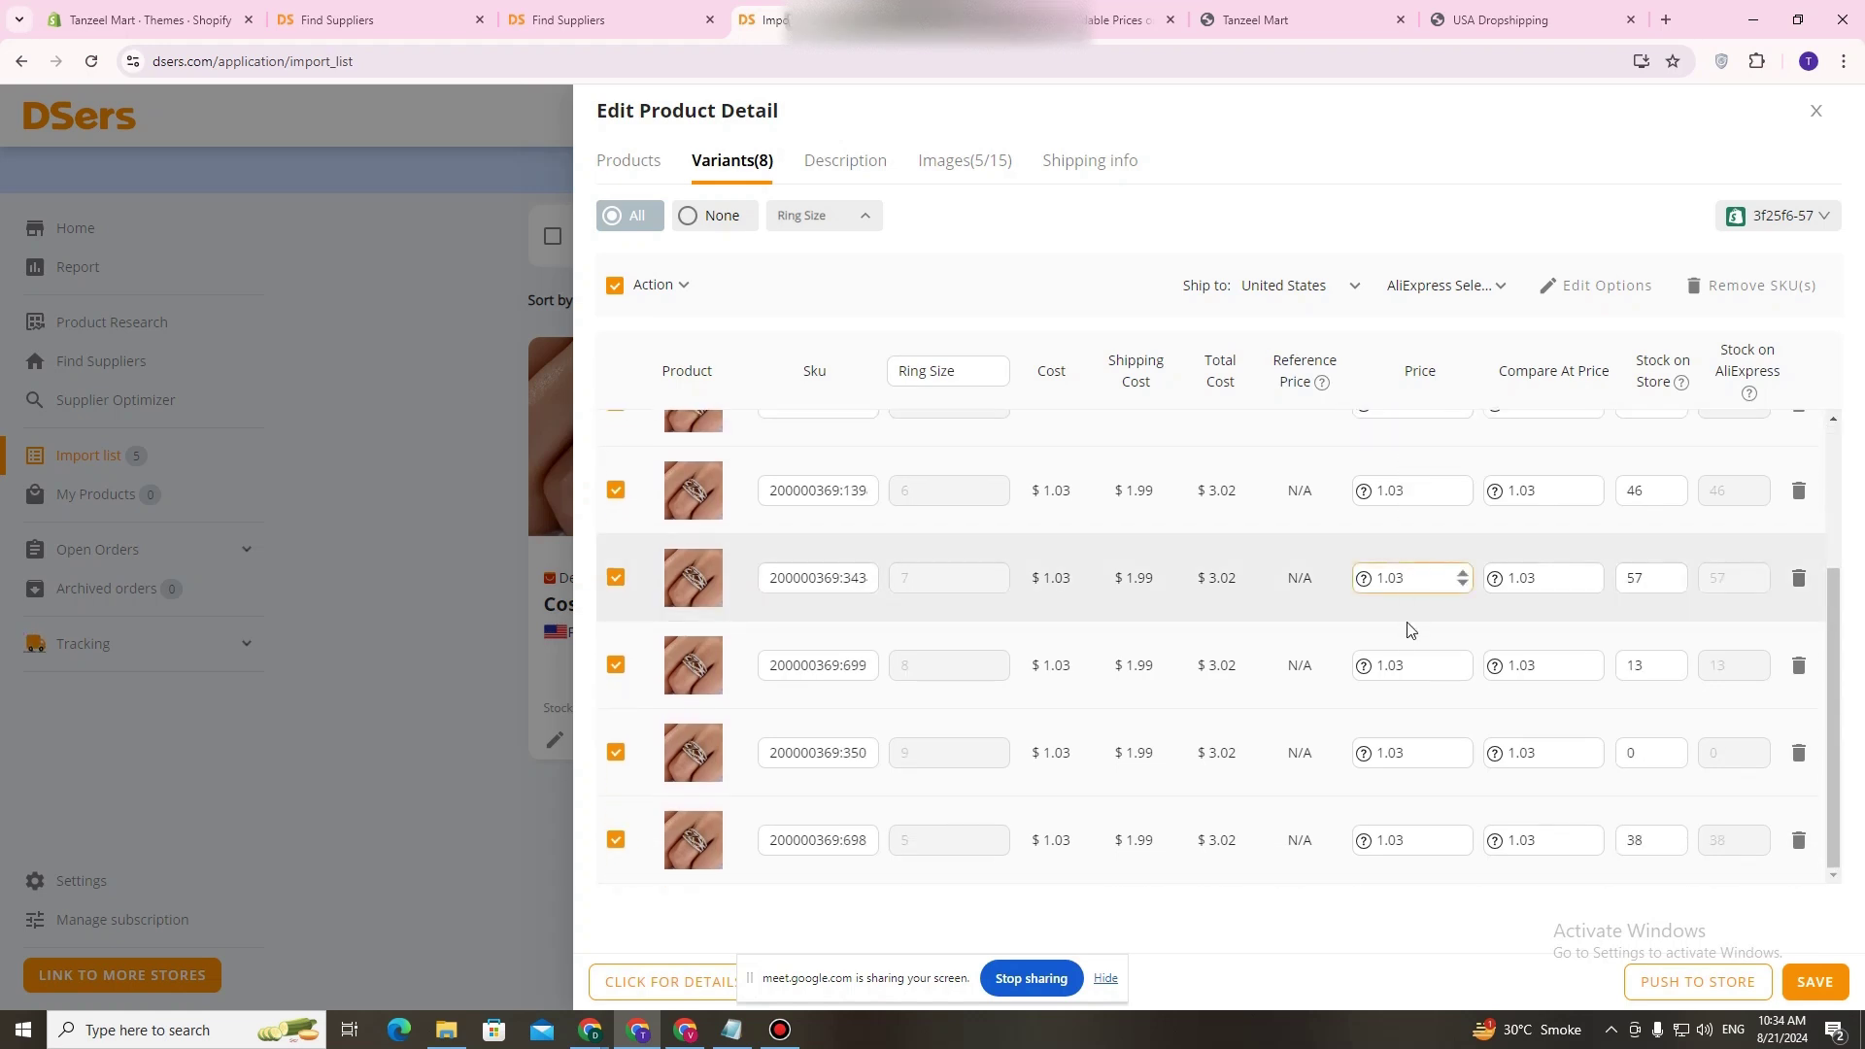
scroll(1411, 630, "up", 2)
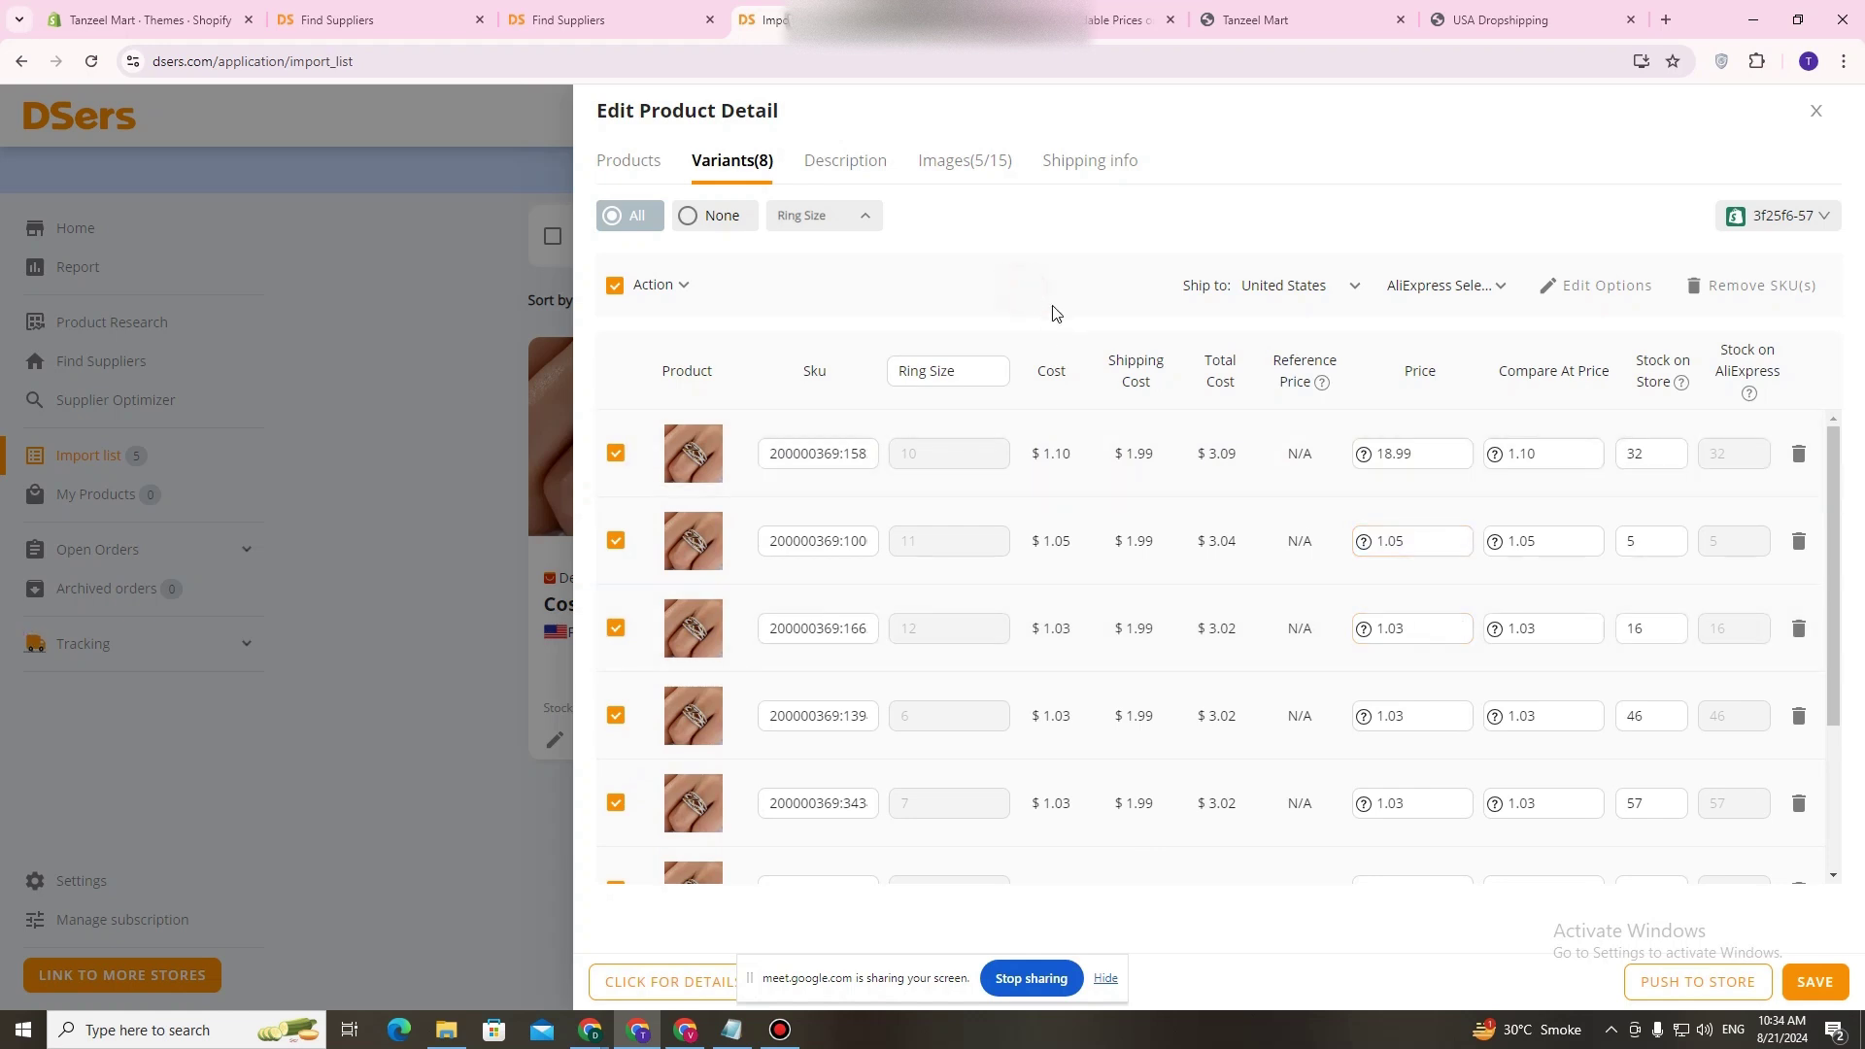
left_click(680, 289)
Step: Reselect all ring variants and bulk-set every variant's price to 18.99
left_click(613, 288)
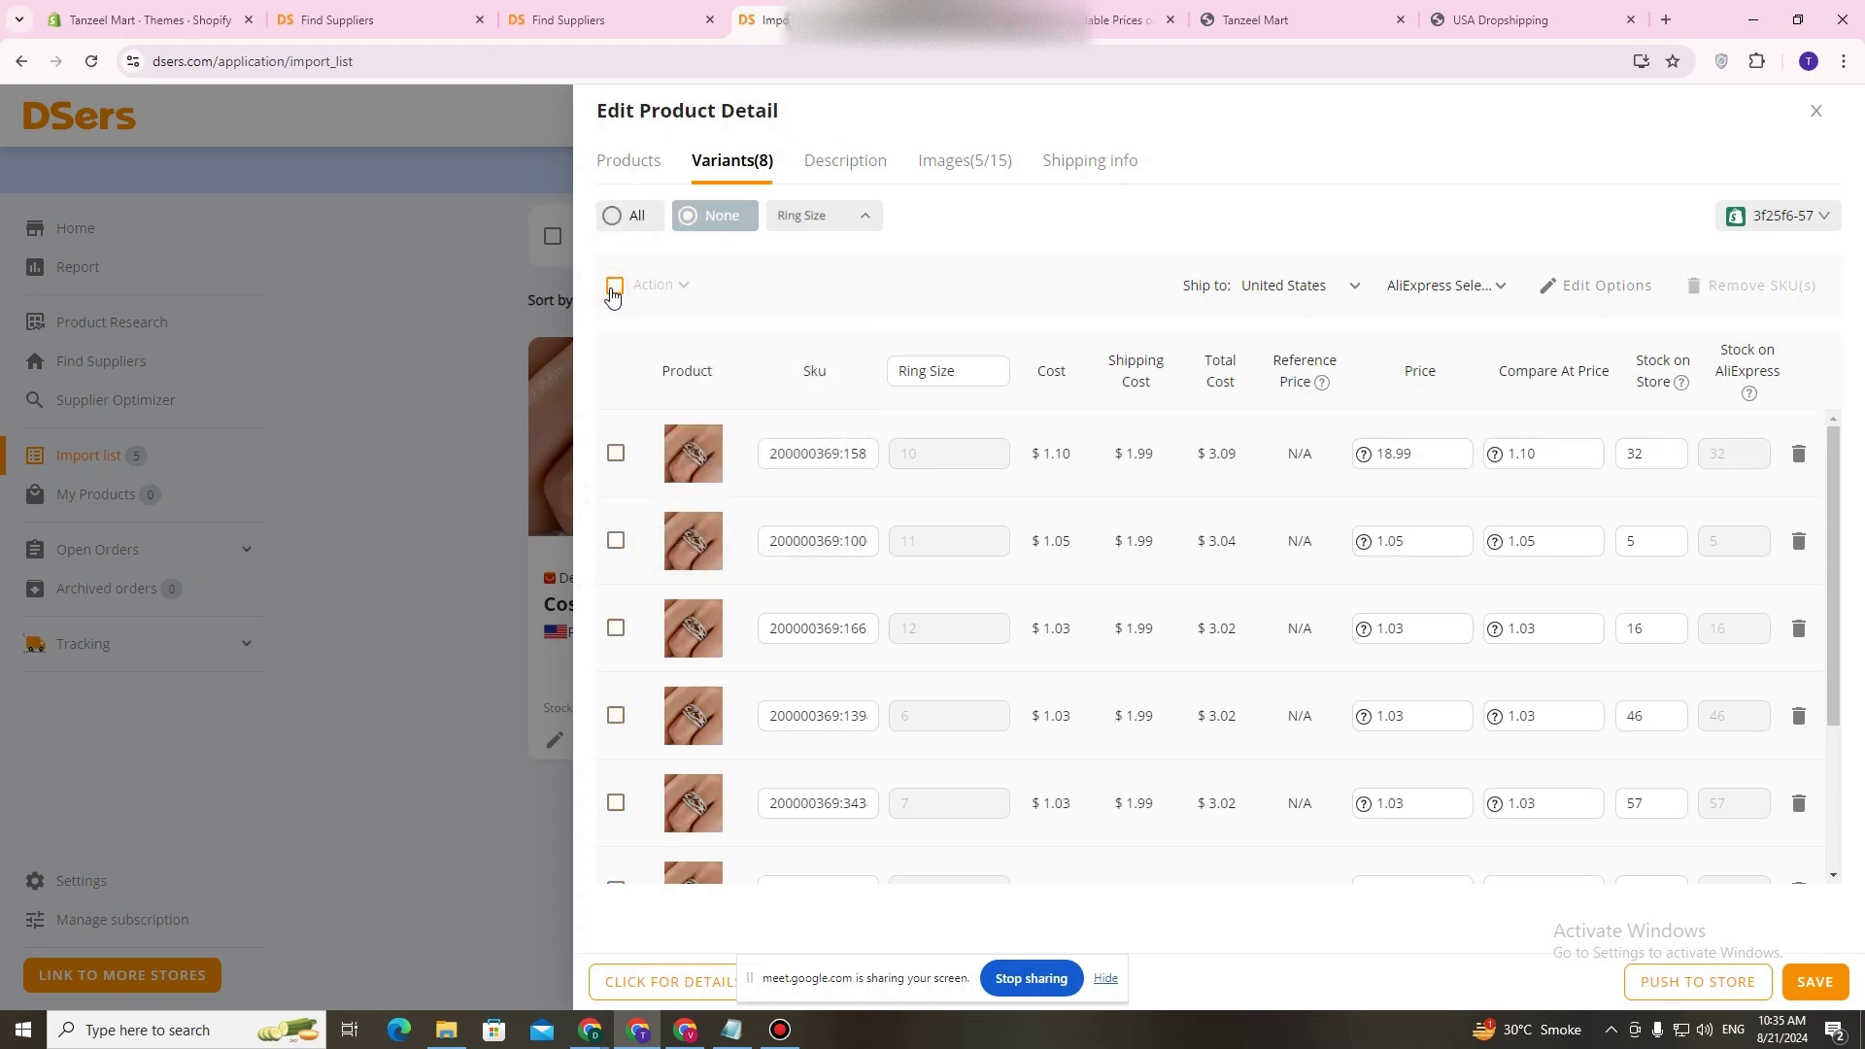
left_click(615, 452)
left_click(615, 542)
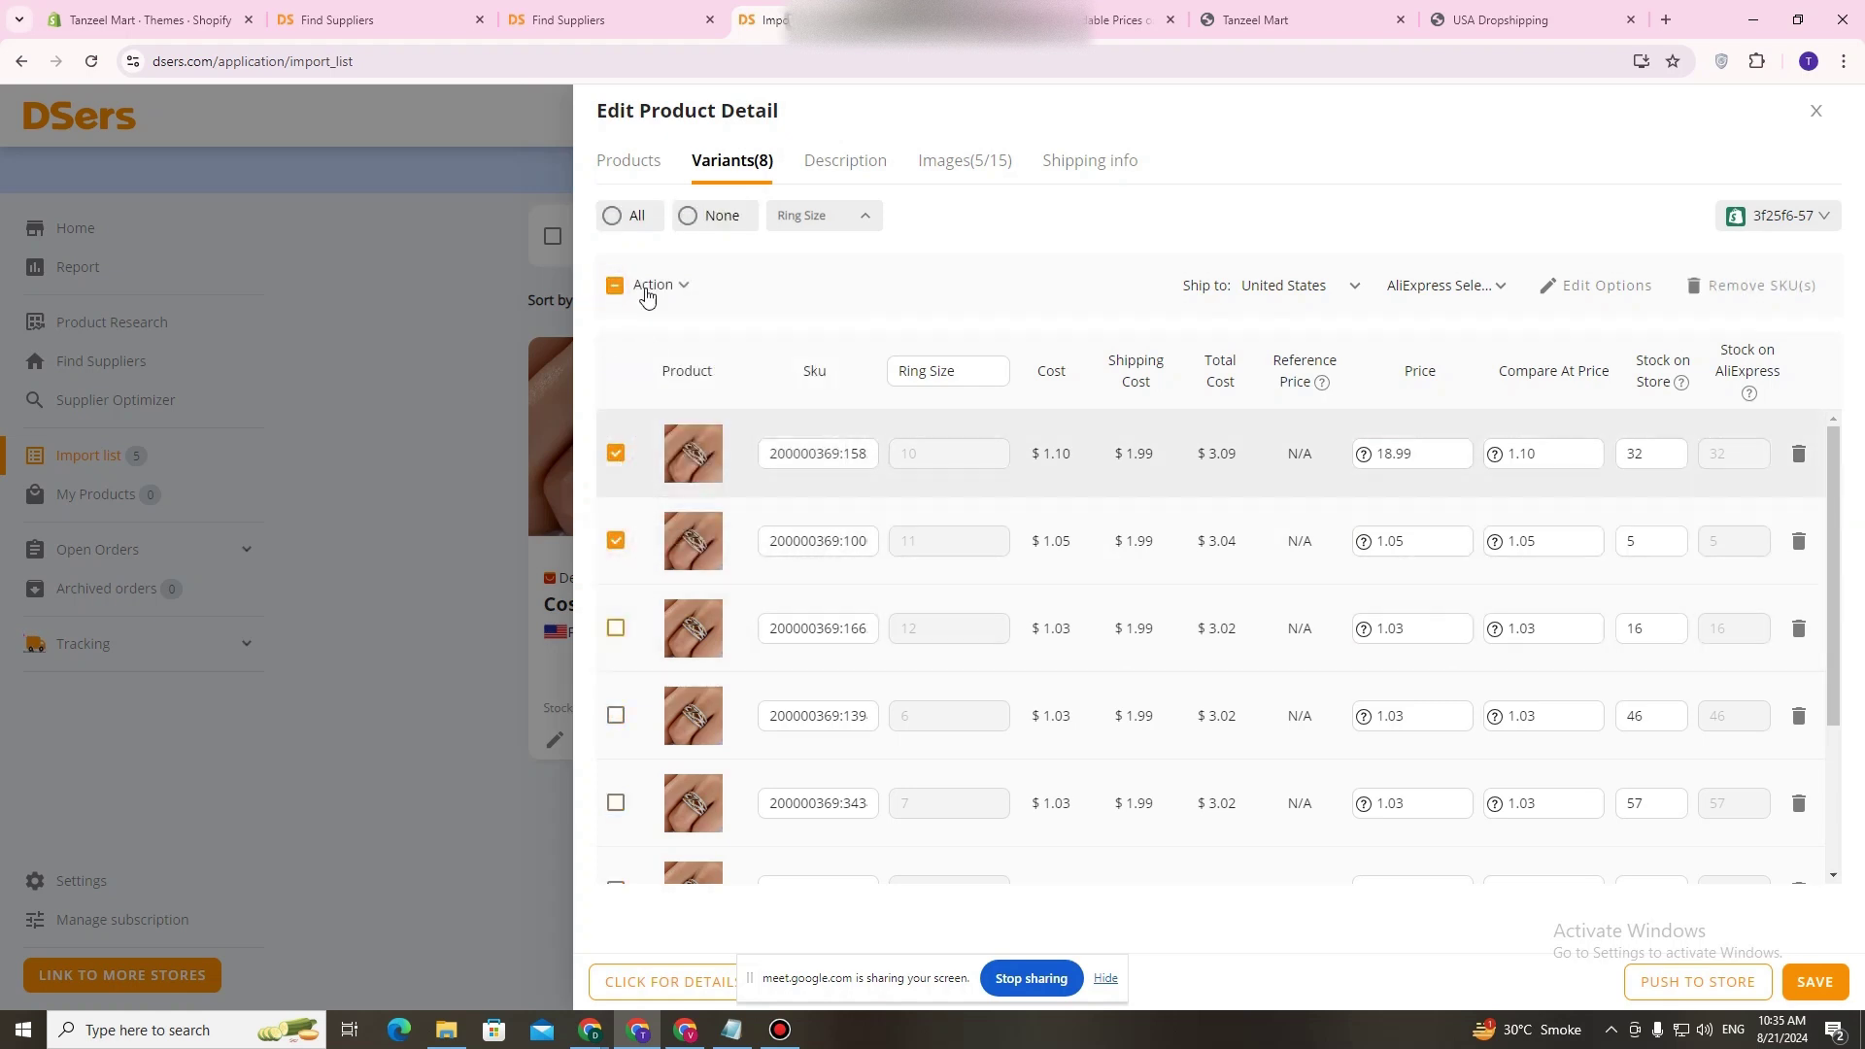
left_click(615, 285)
mouse_move(680, 292)
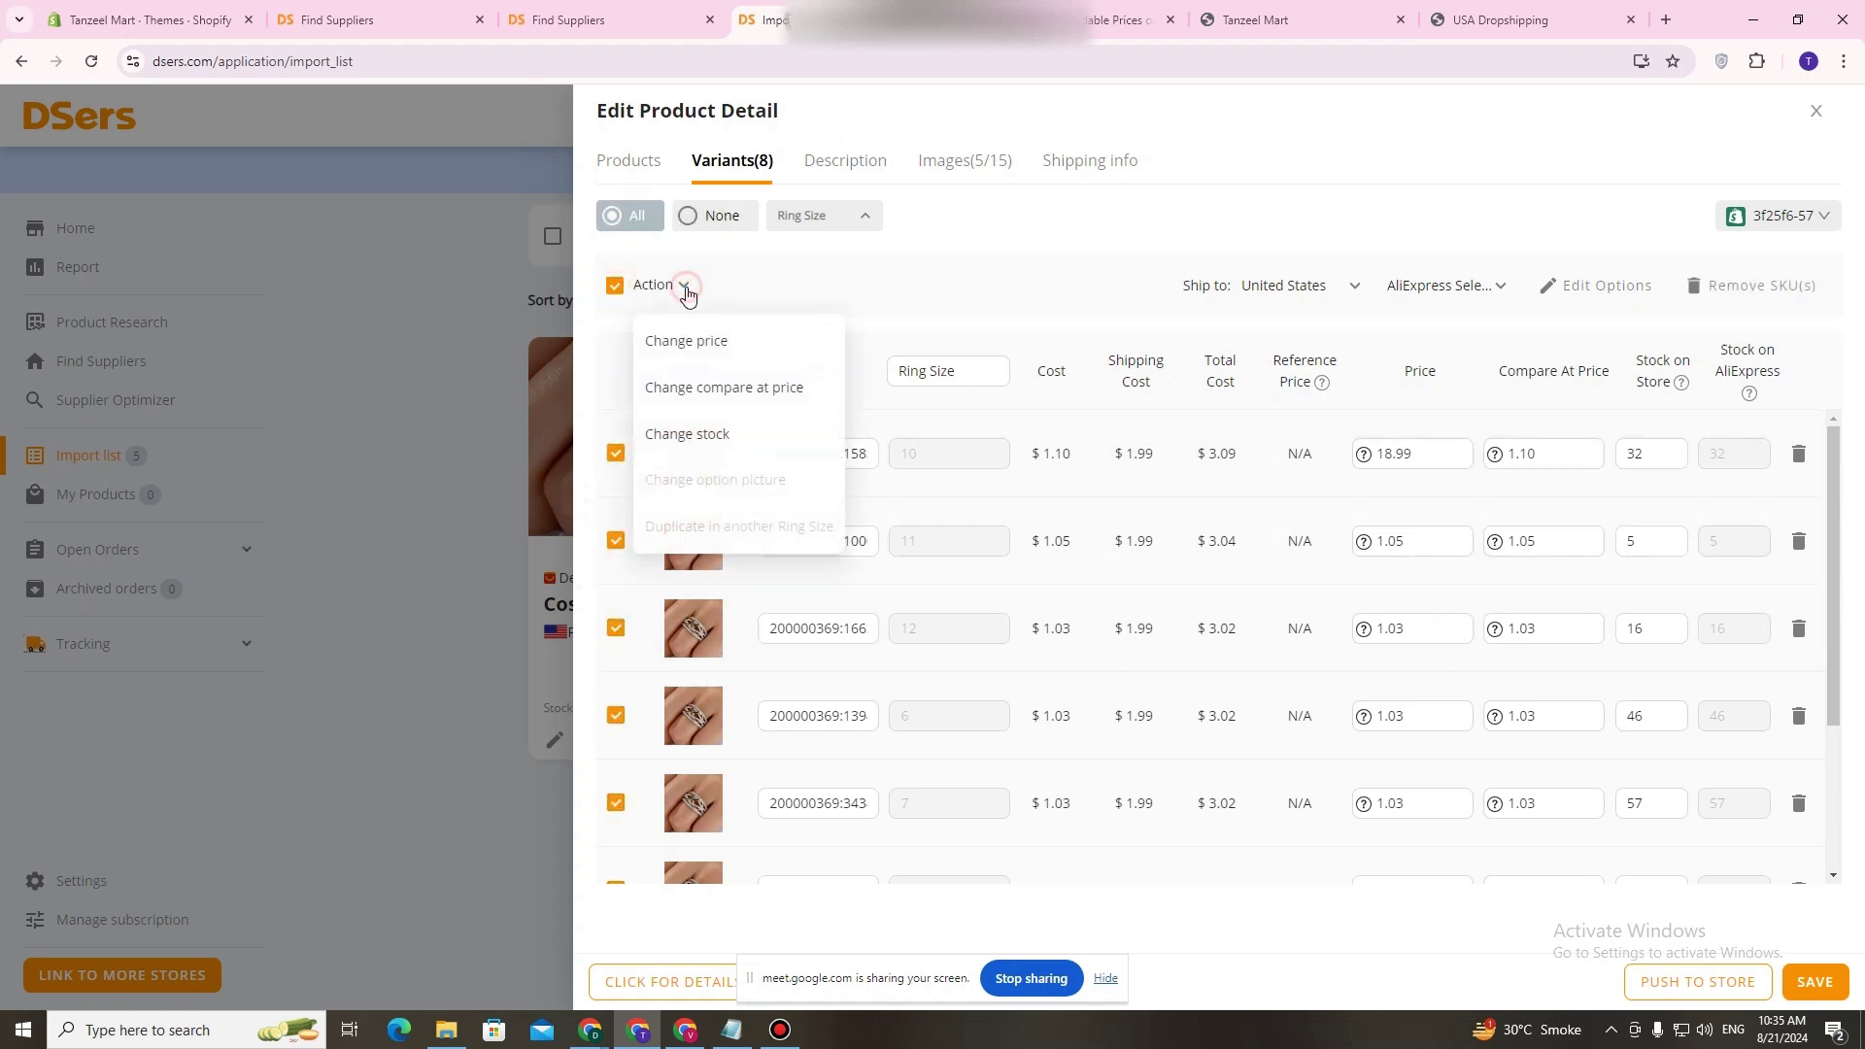
left_click(695, 342)
left_click(812, 281)
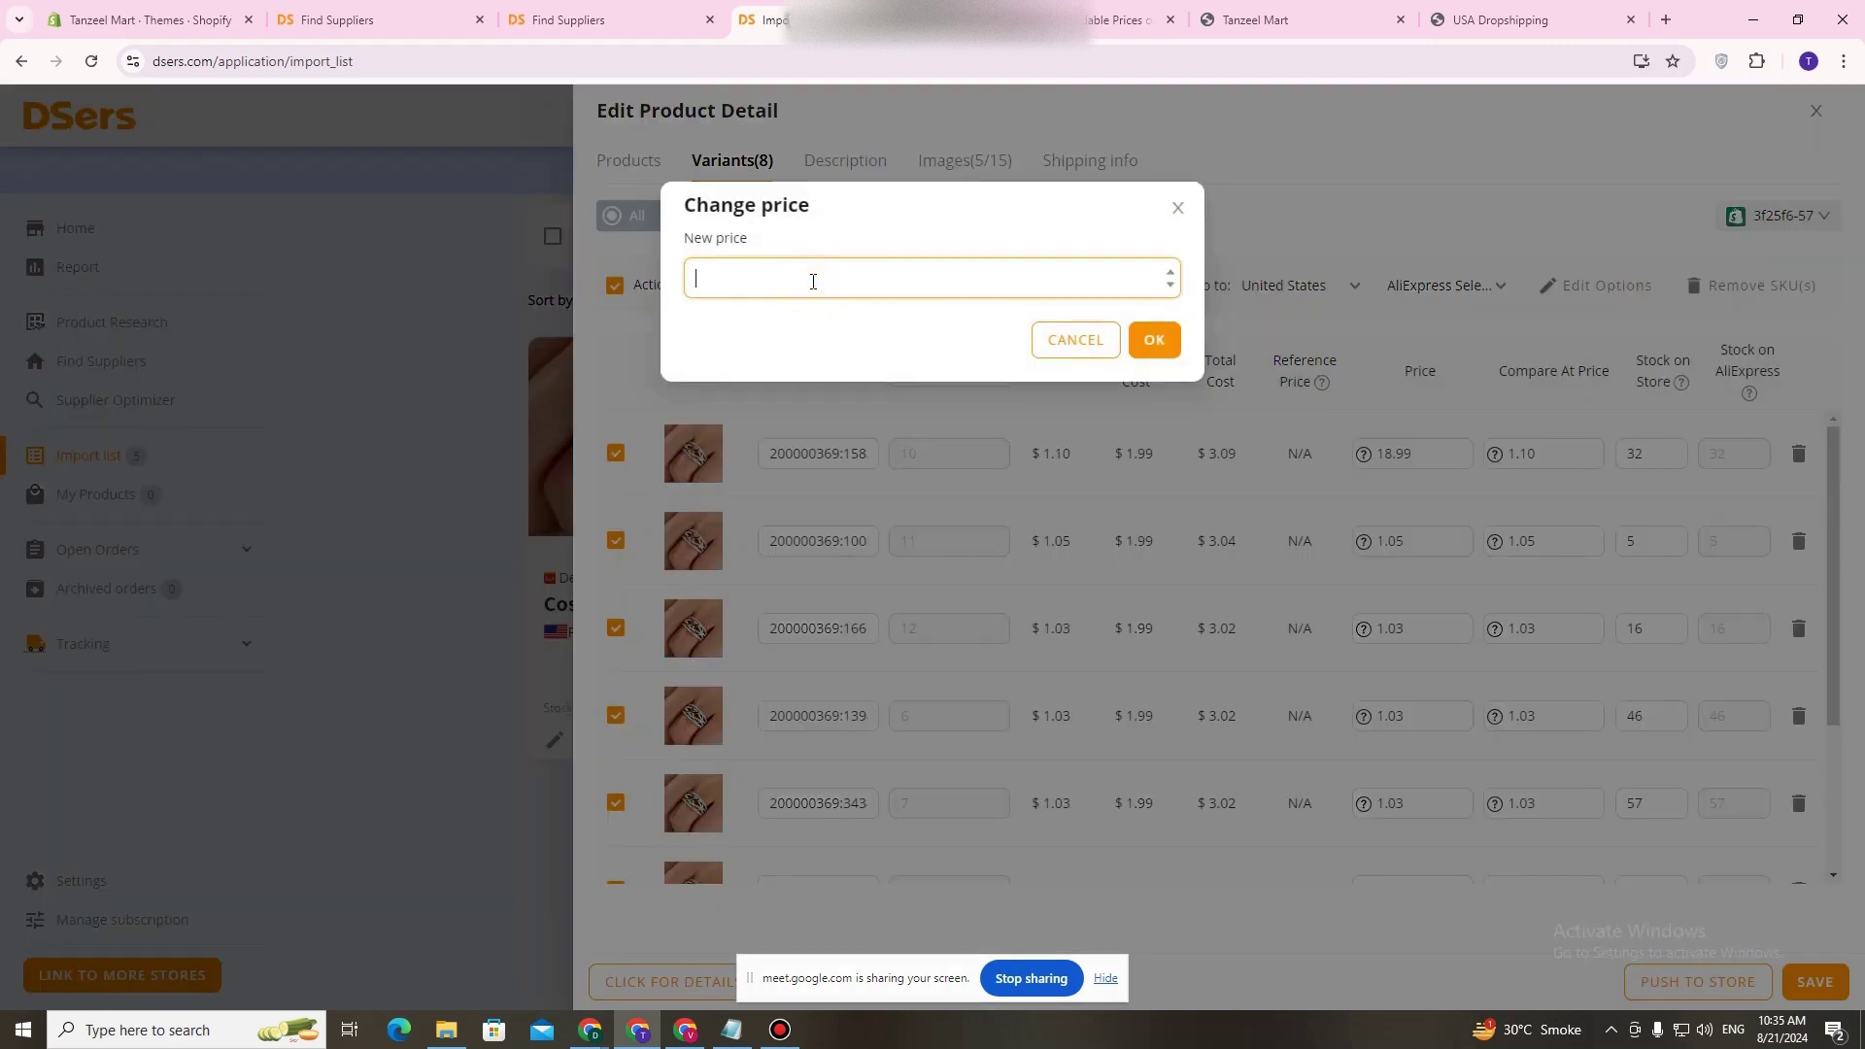
type("18.99")
left_click(1146, 340)
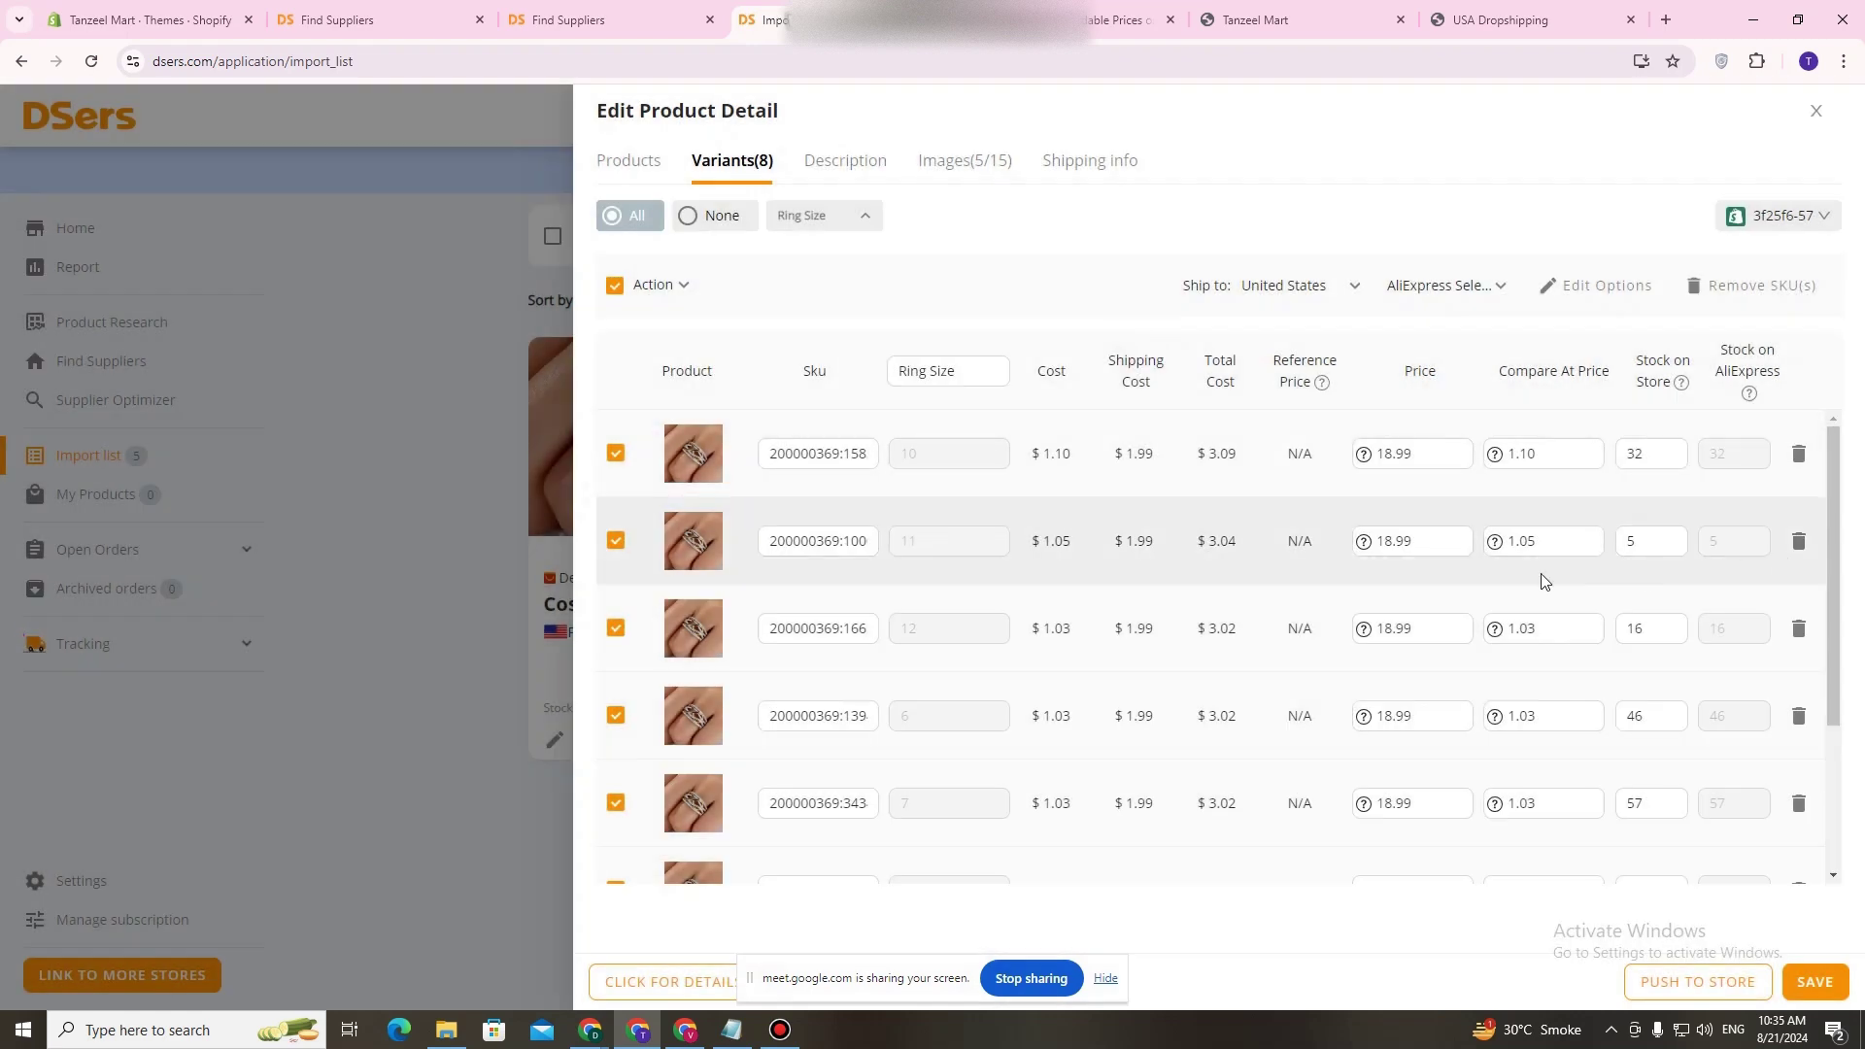
scroll(1382, 570, "down", 3)
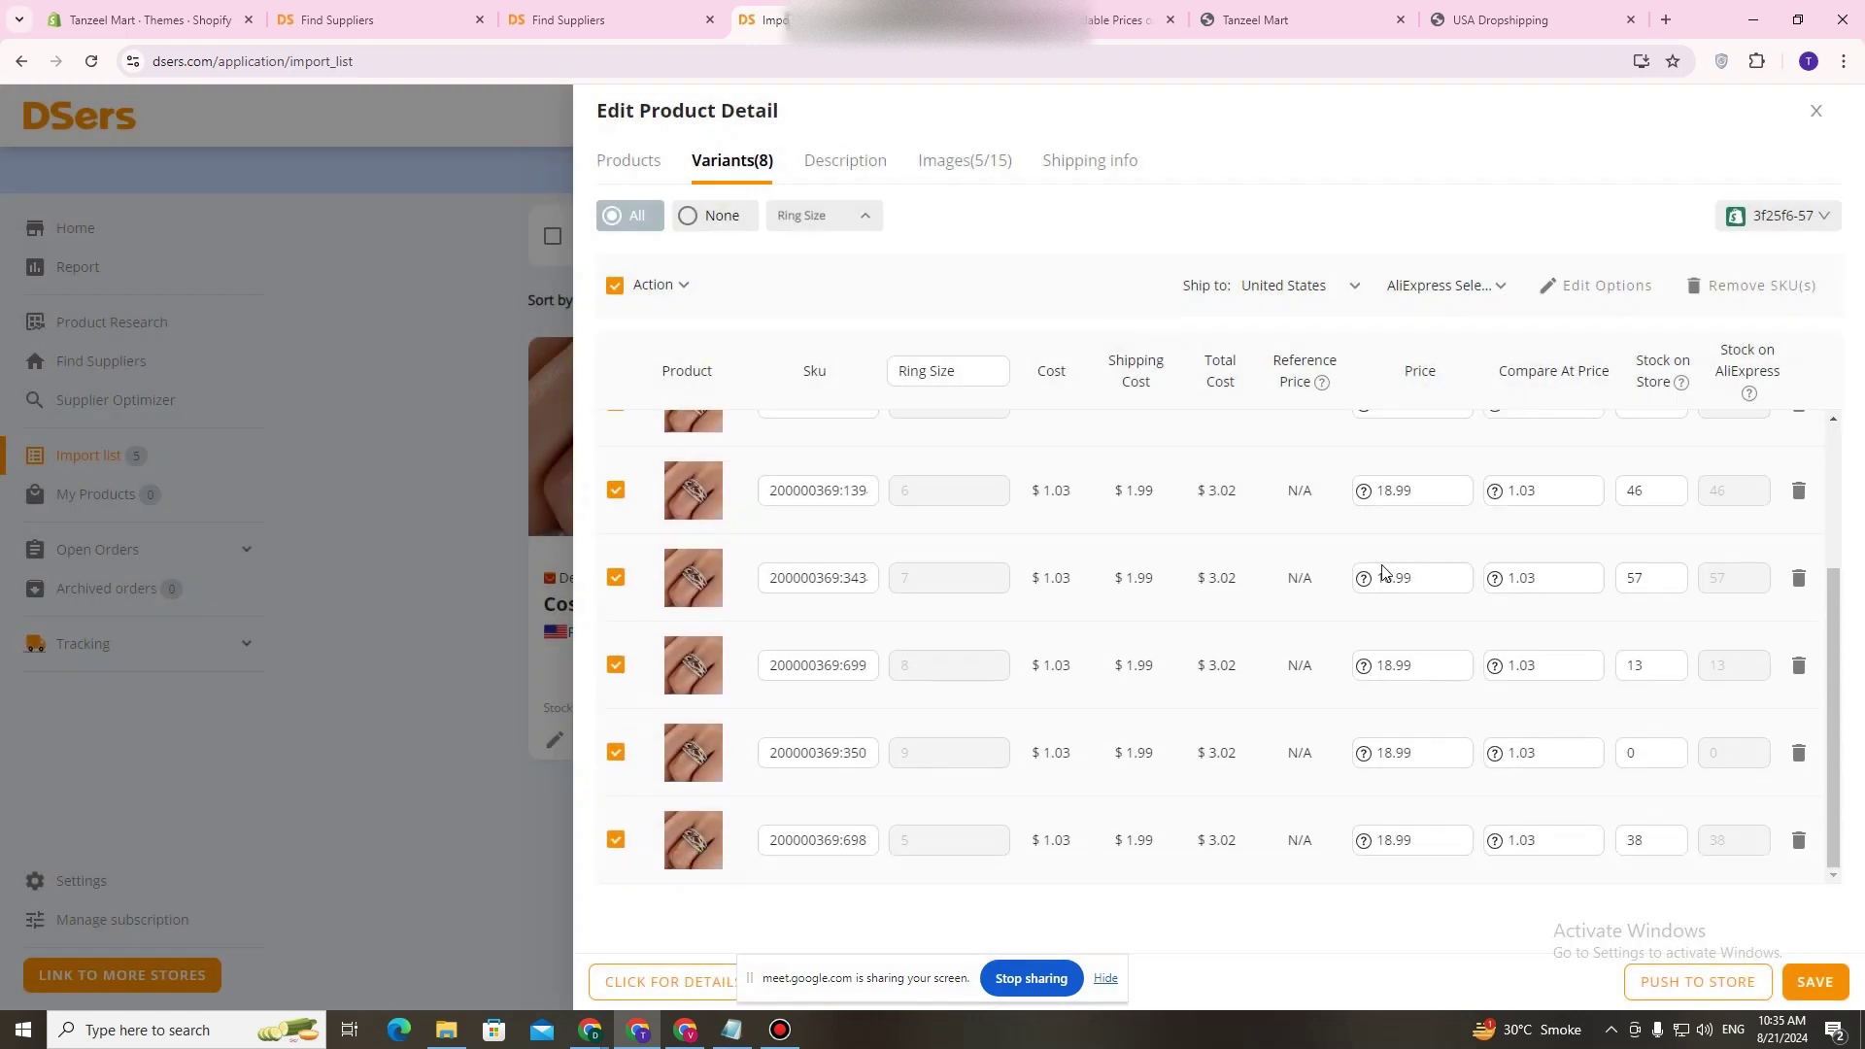
scroll(1389, 680, "up", 3)
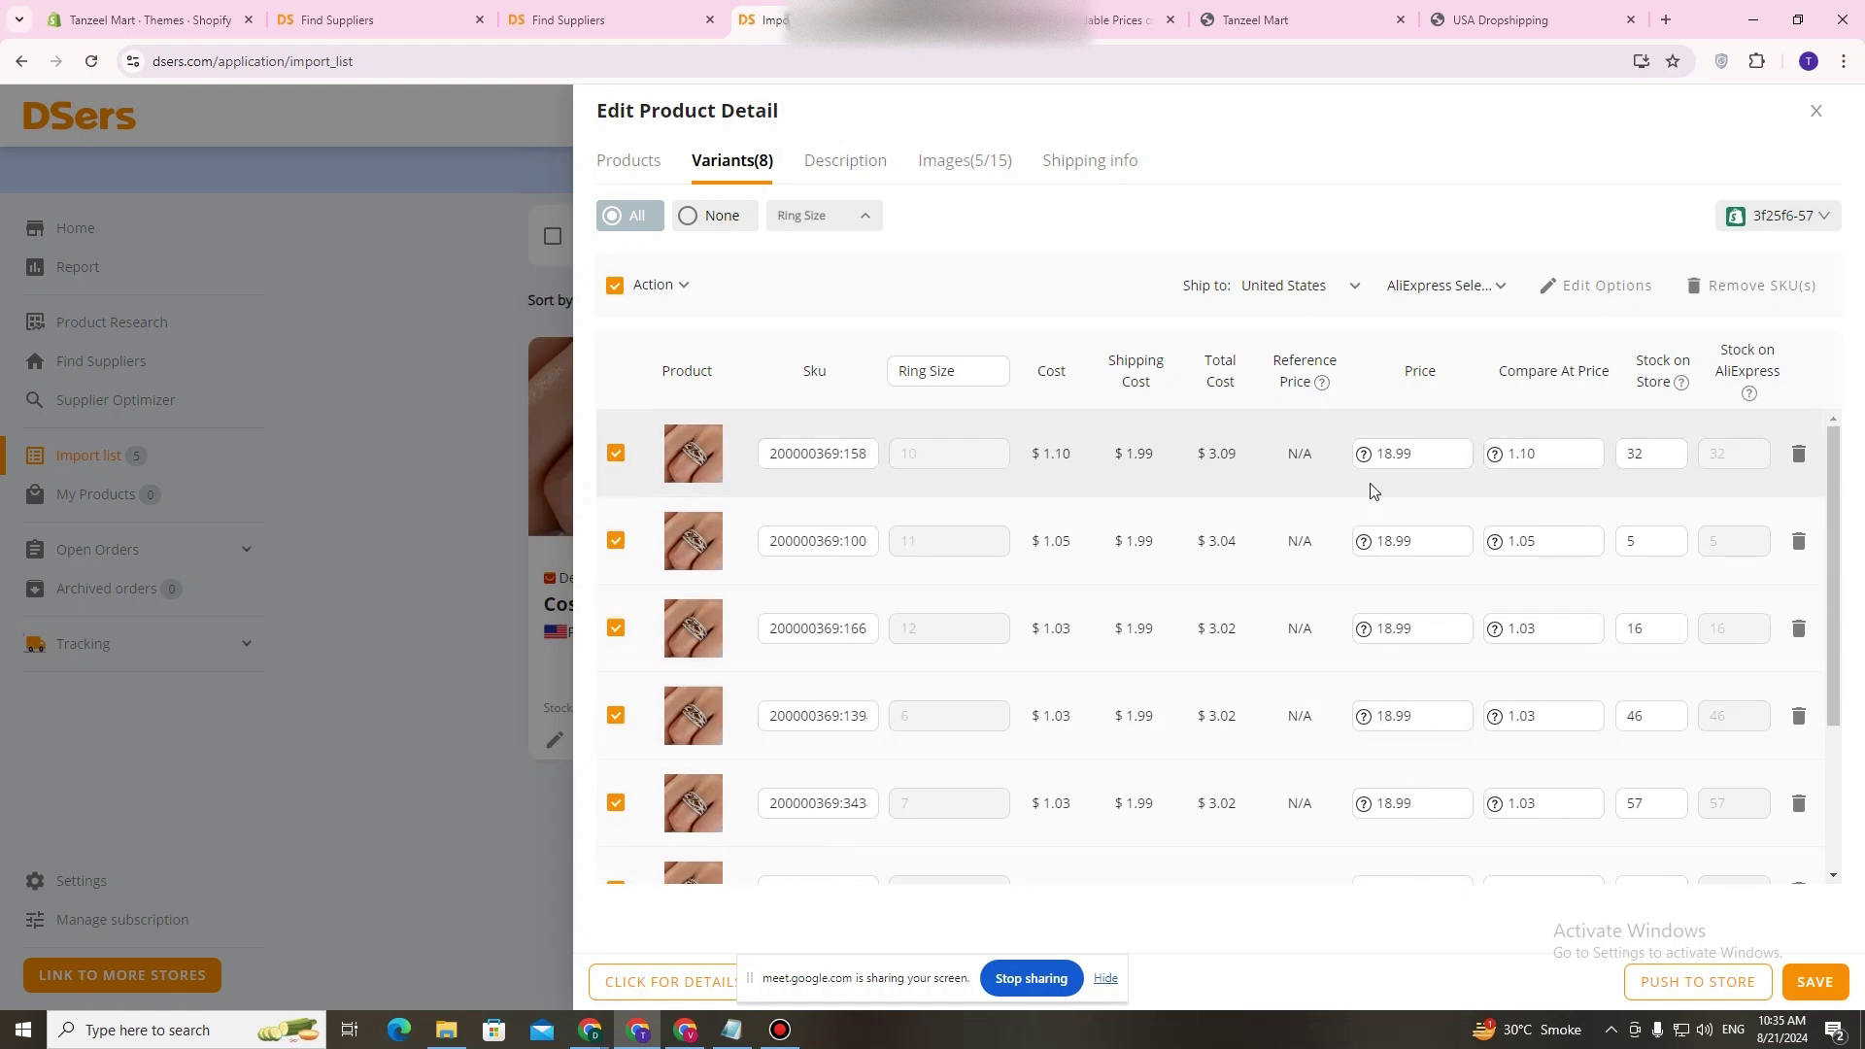
Step: Bulk-change every variant's compare-at price to 25.50
left_click(1509, 454)
left_click(680, 285)
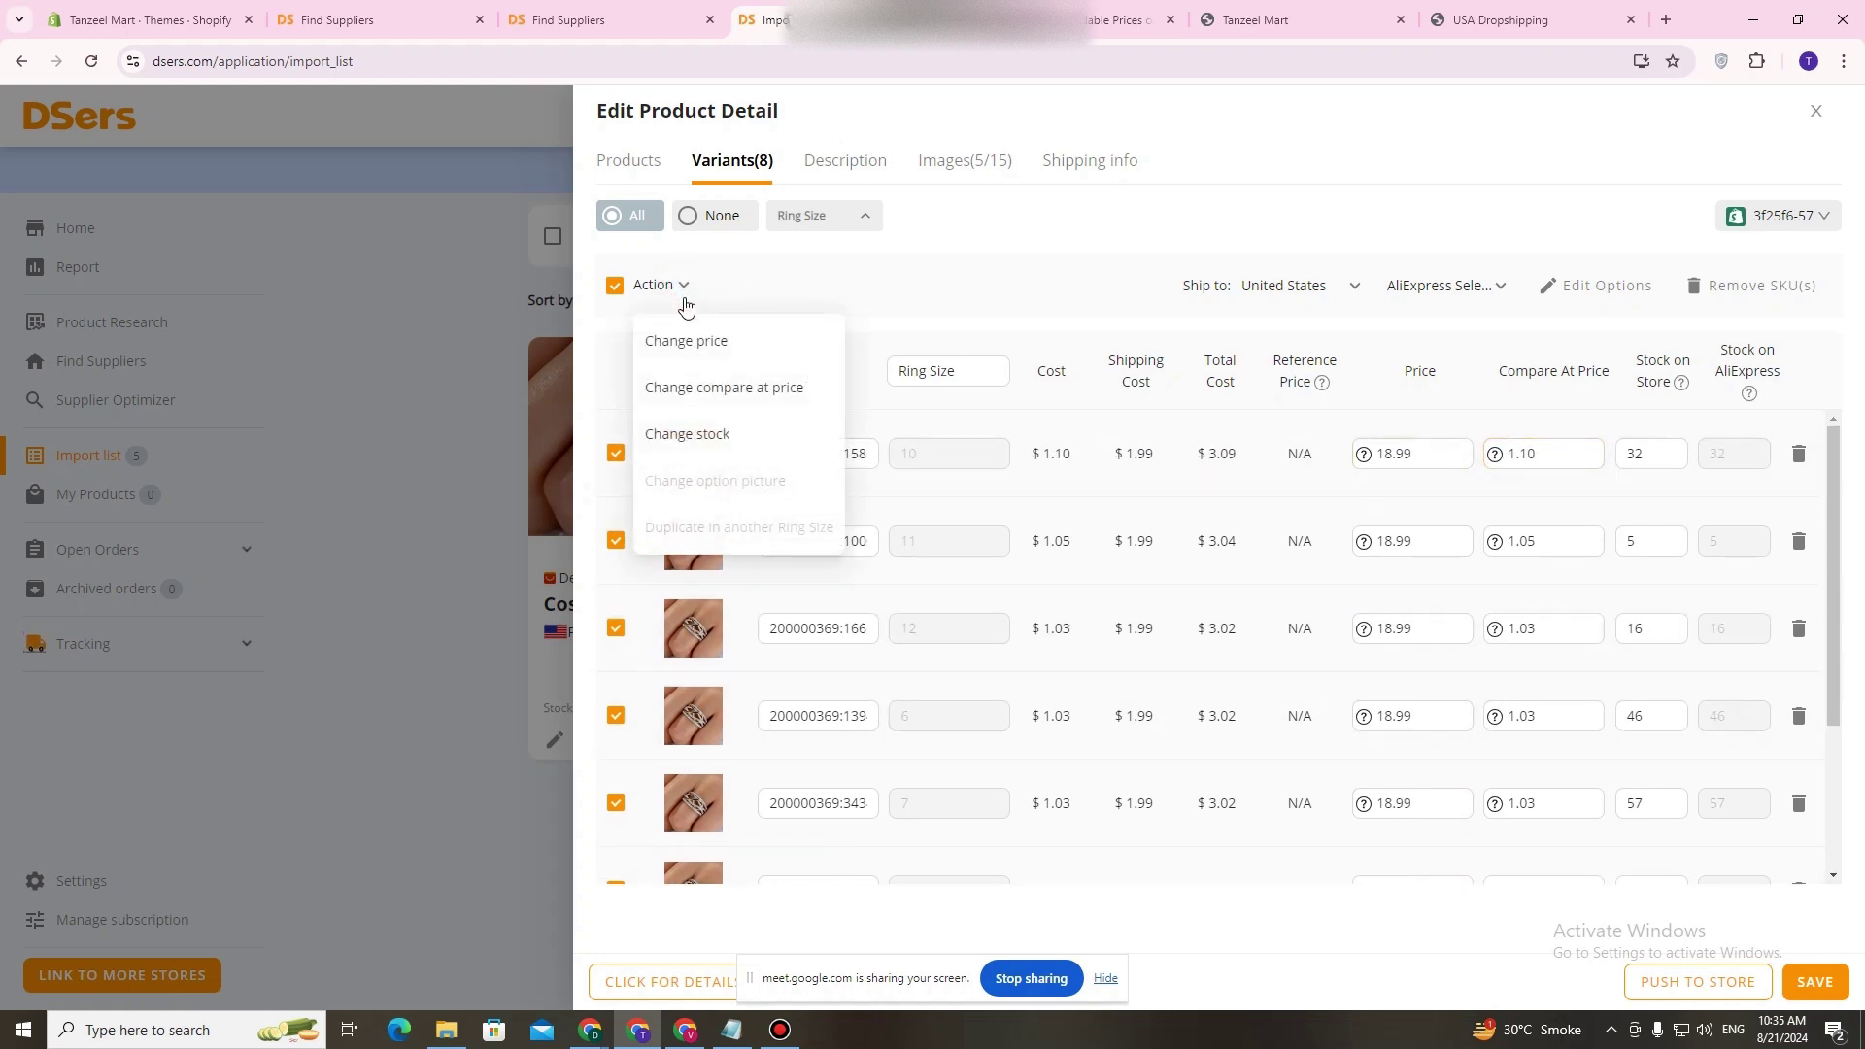
left_click(718, 388)
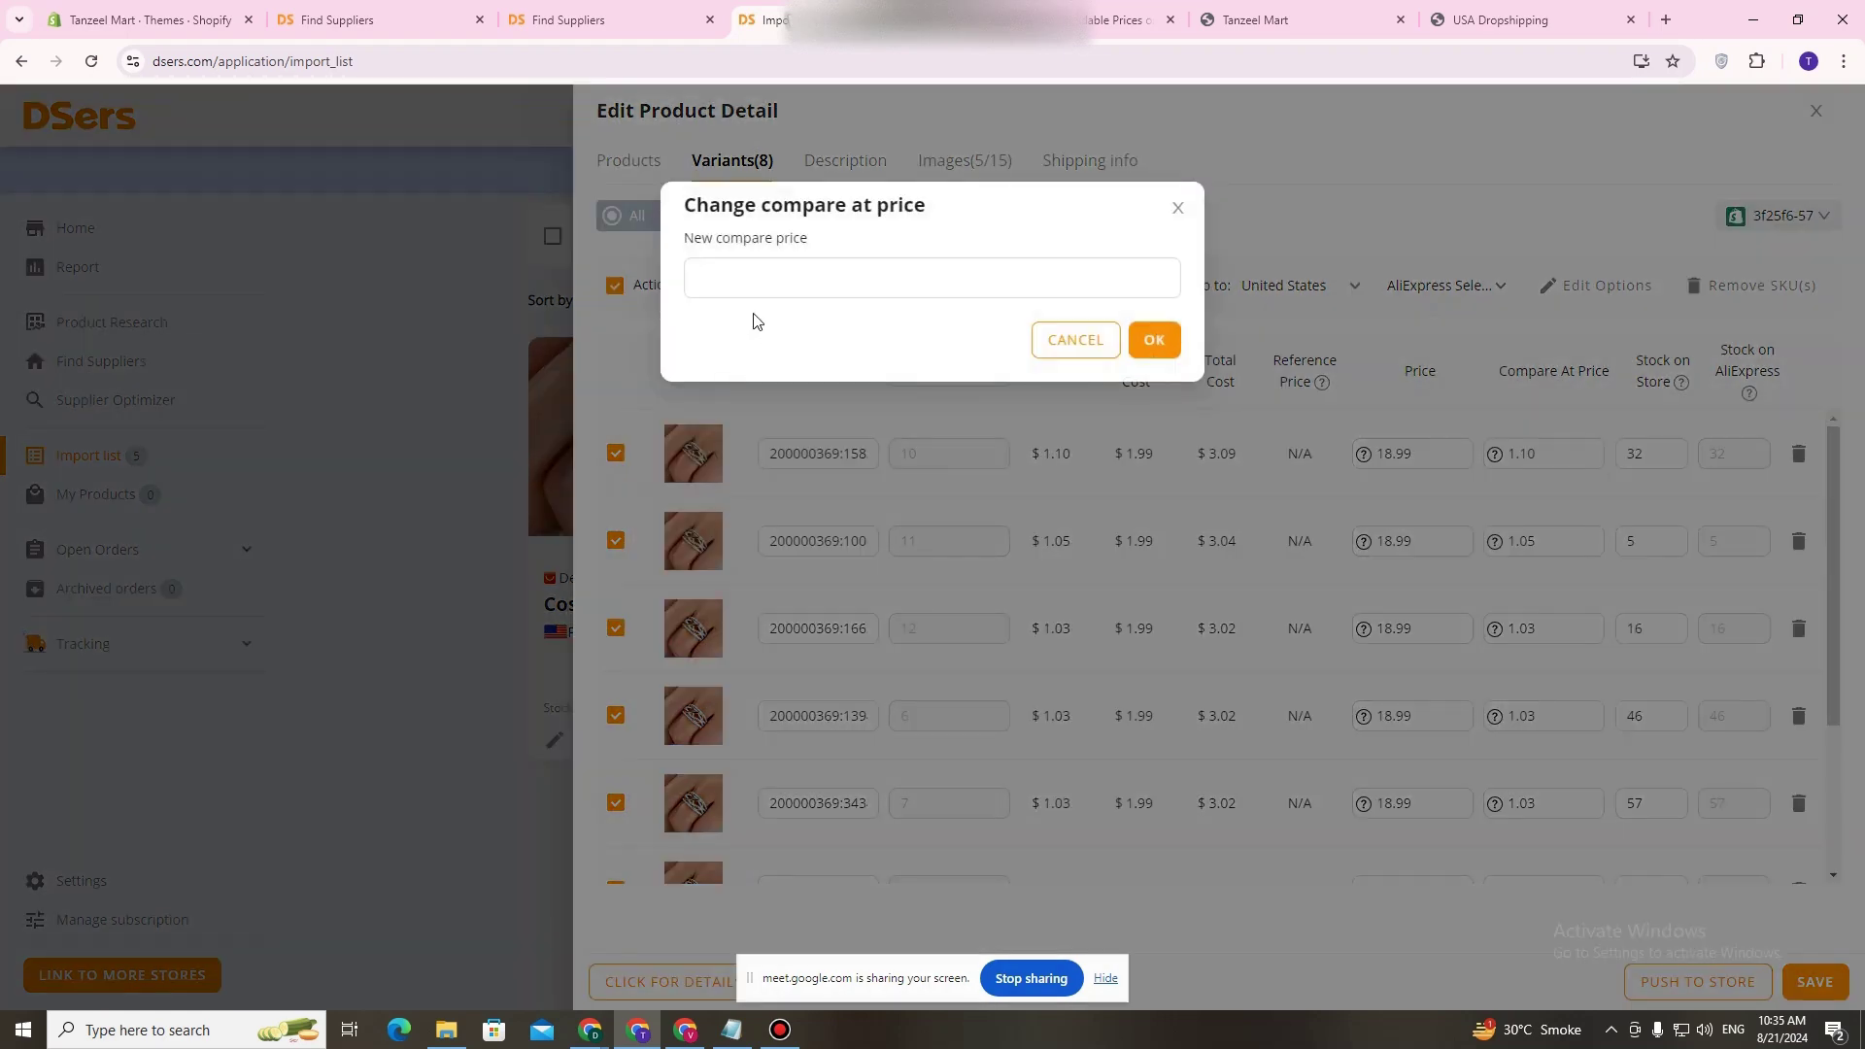
left_click(755, 278)
type("25")
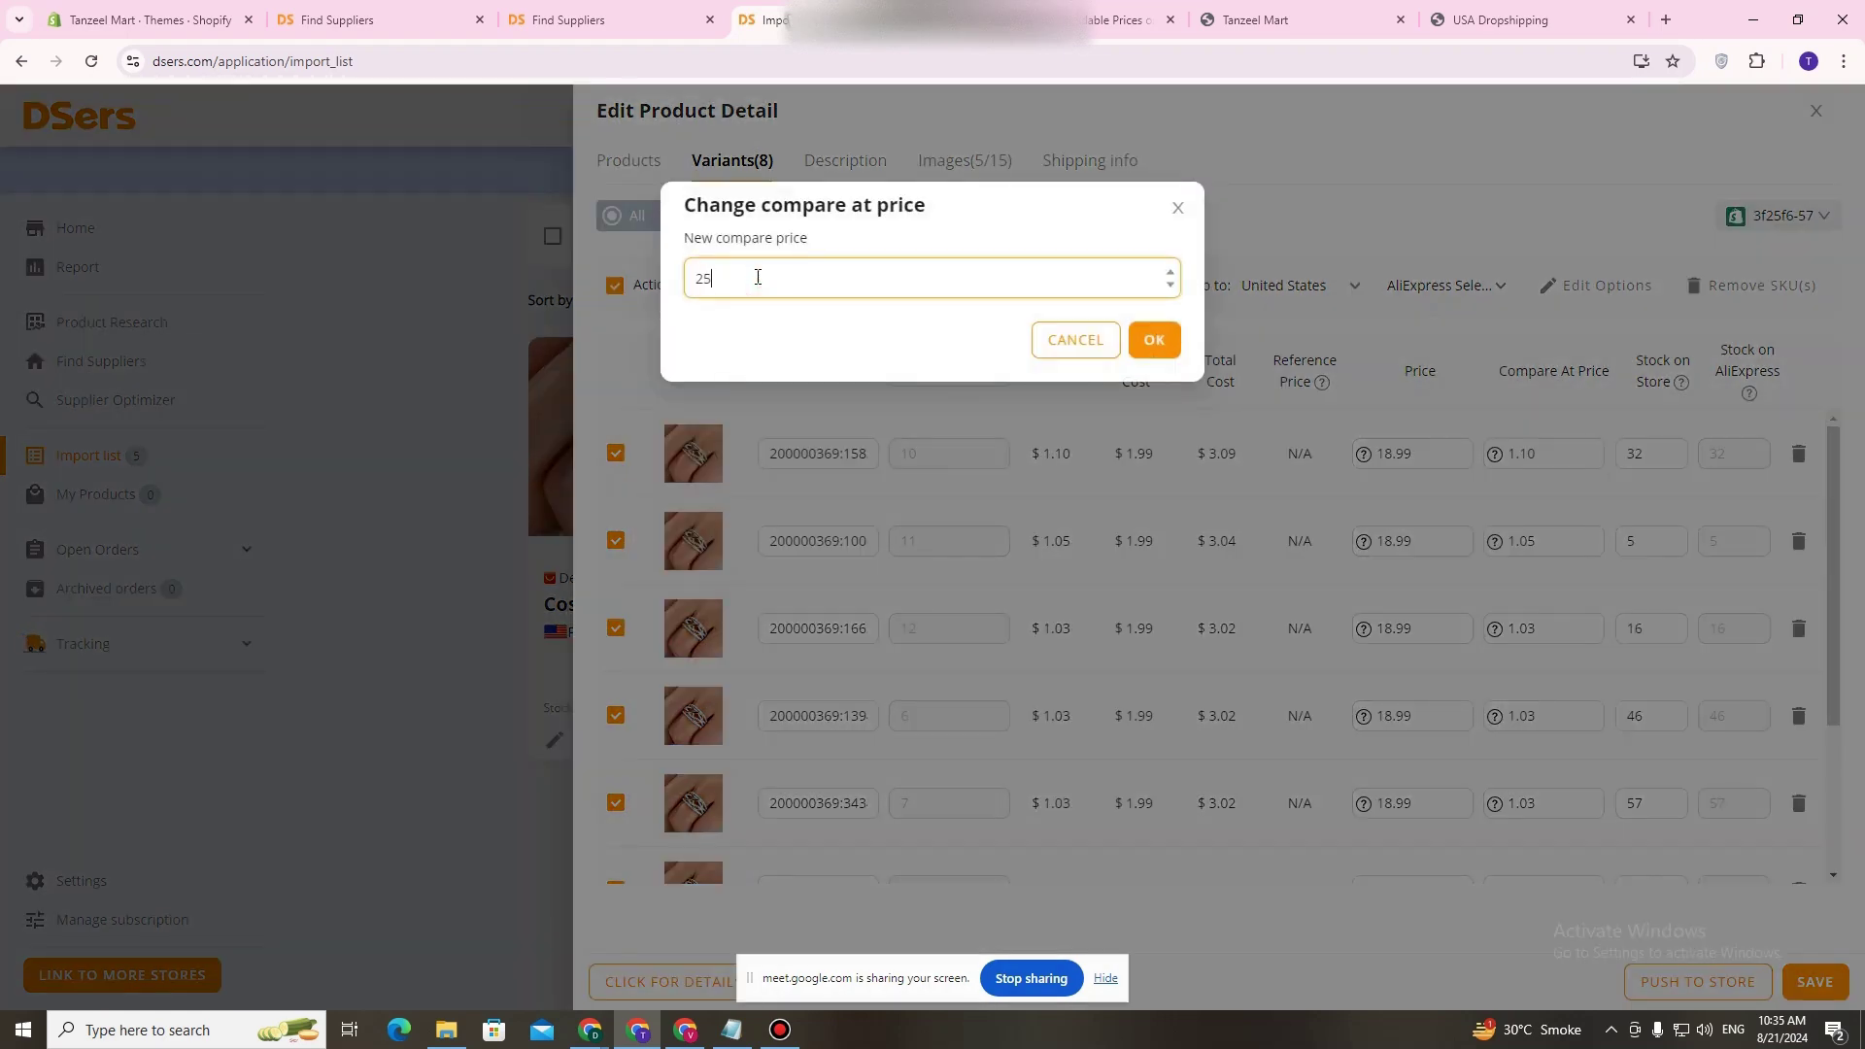
type(".50")
left_click(1154, 342)
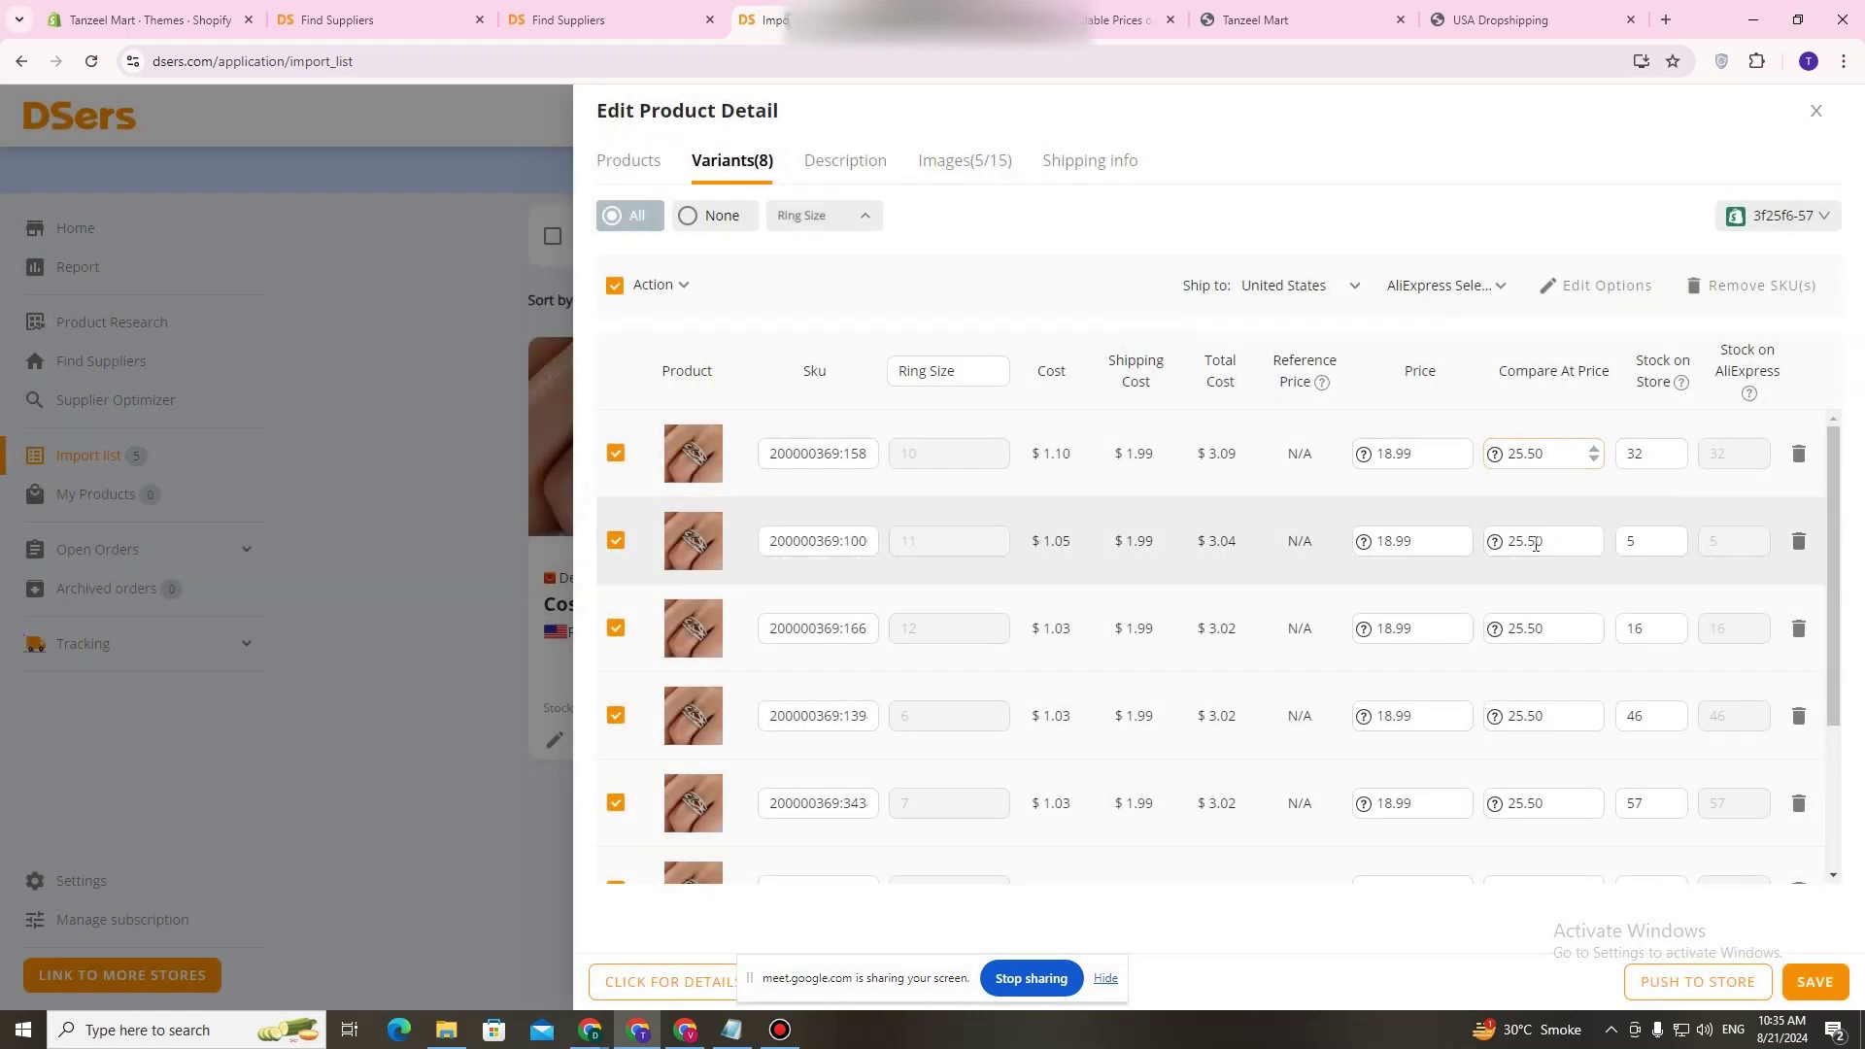
scroll(1530, 544, "down", 3)
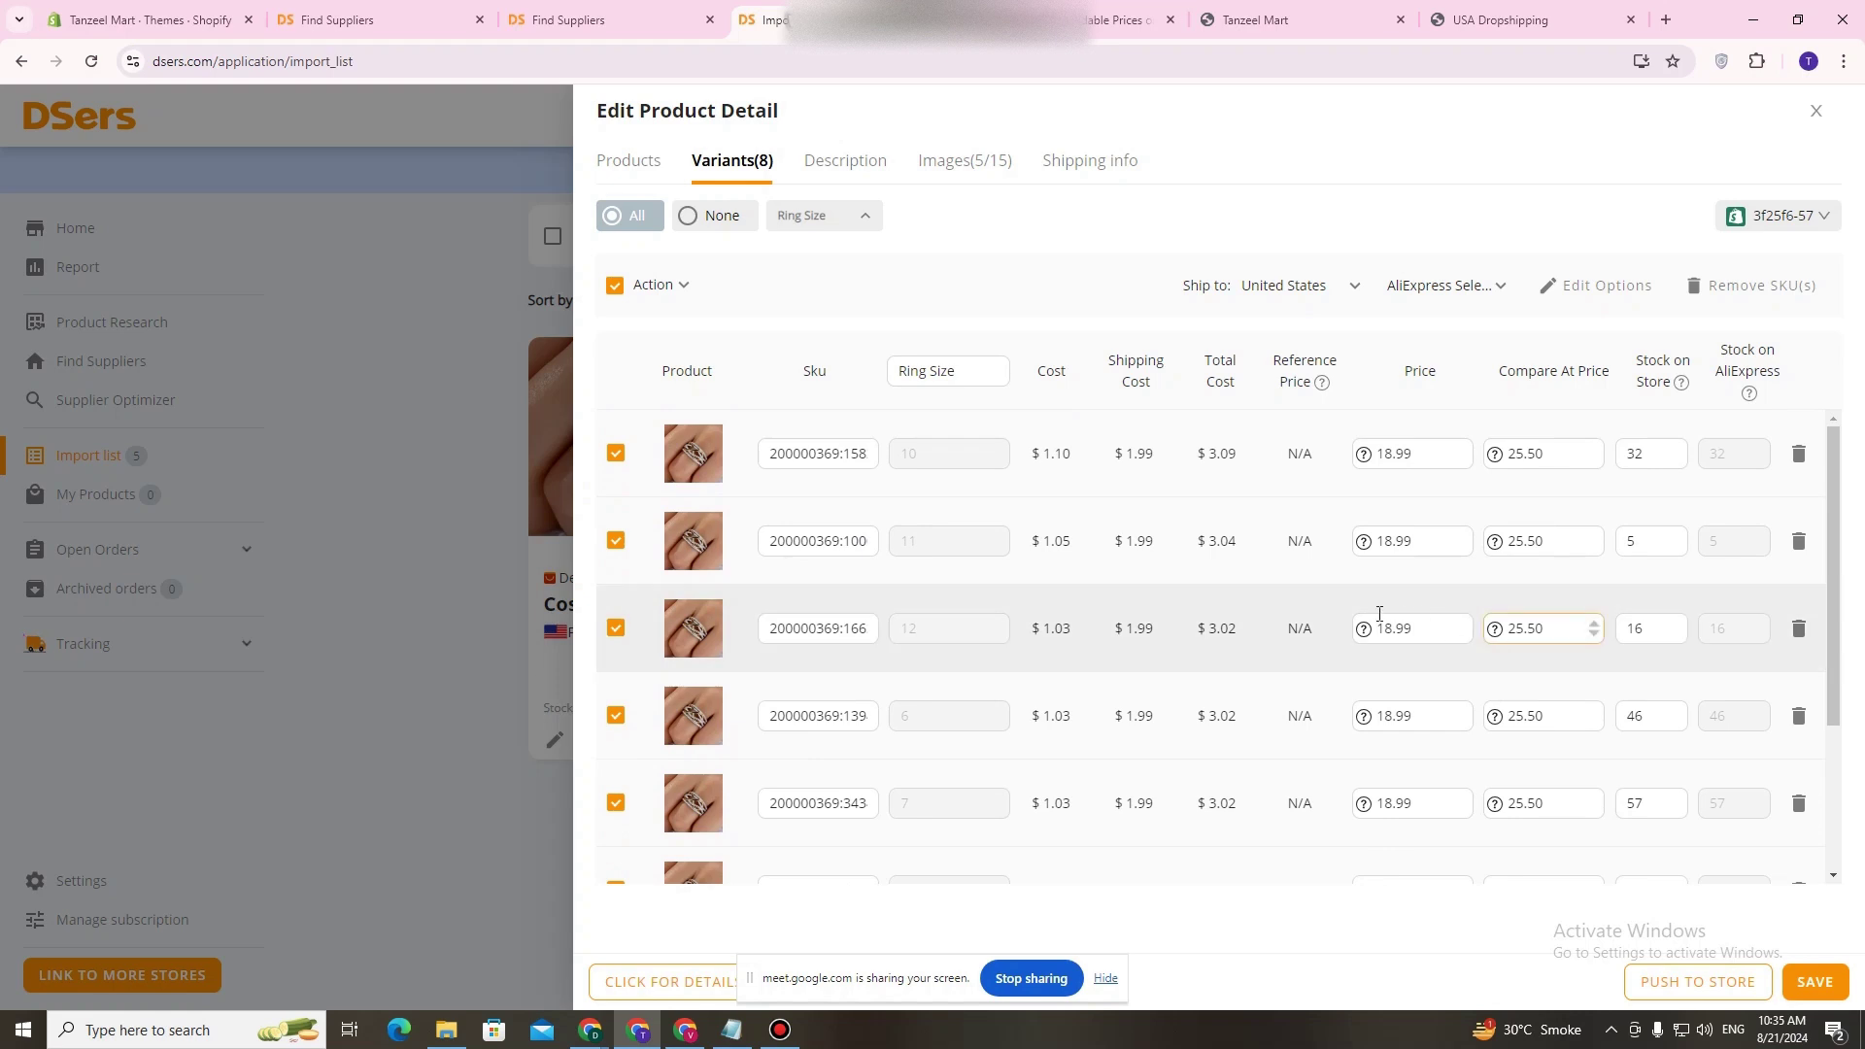
left_click(860, 166)
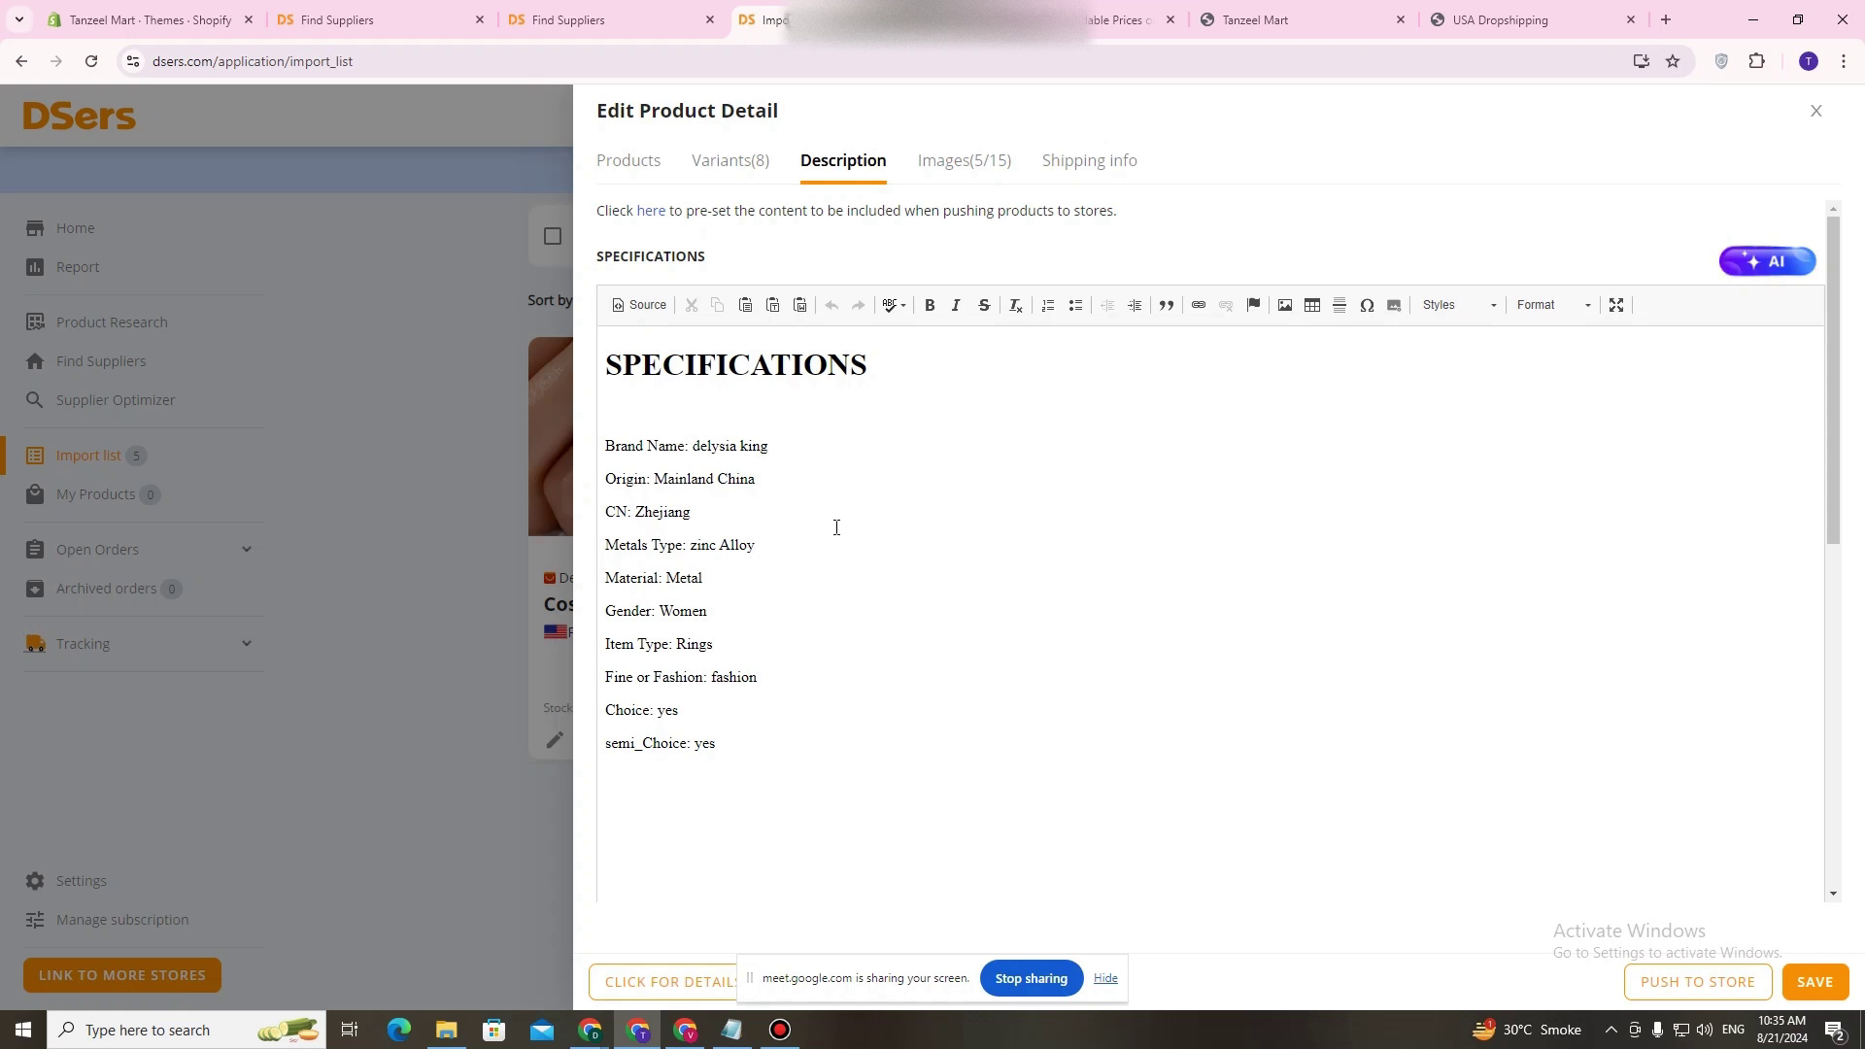
Step: Delete the Brand Name line from the ring's specifications and select the Origin and CN lines
scroll(791, 777, "down", 1)
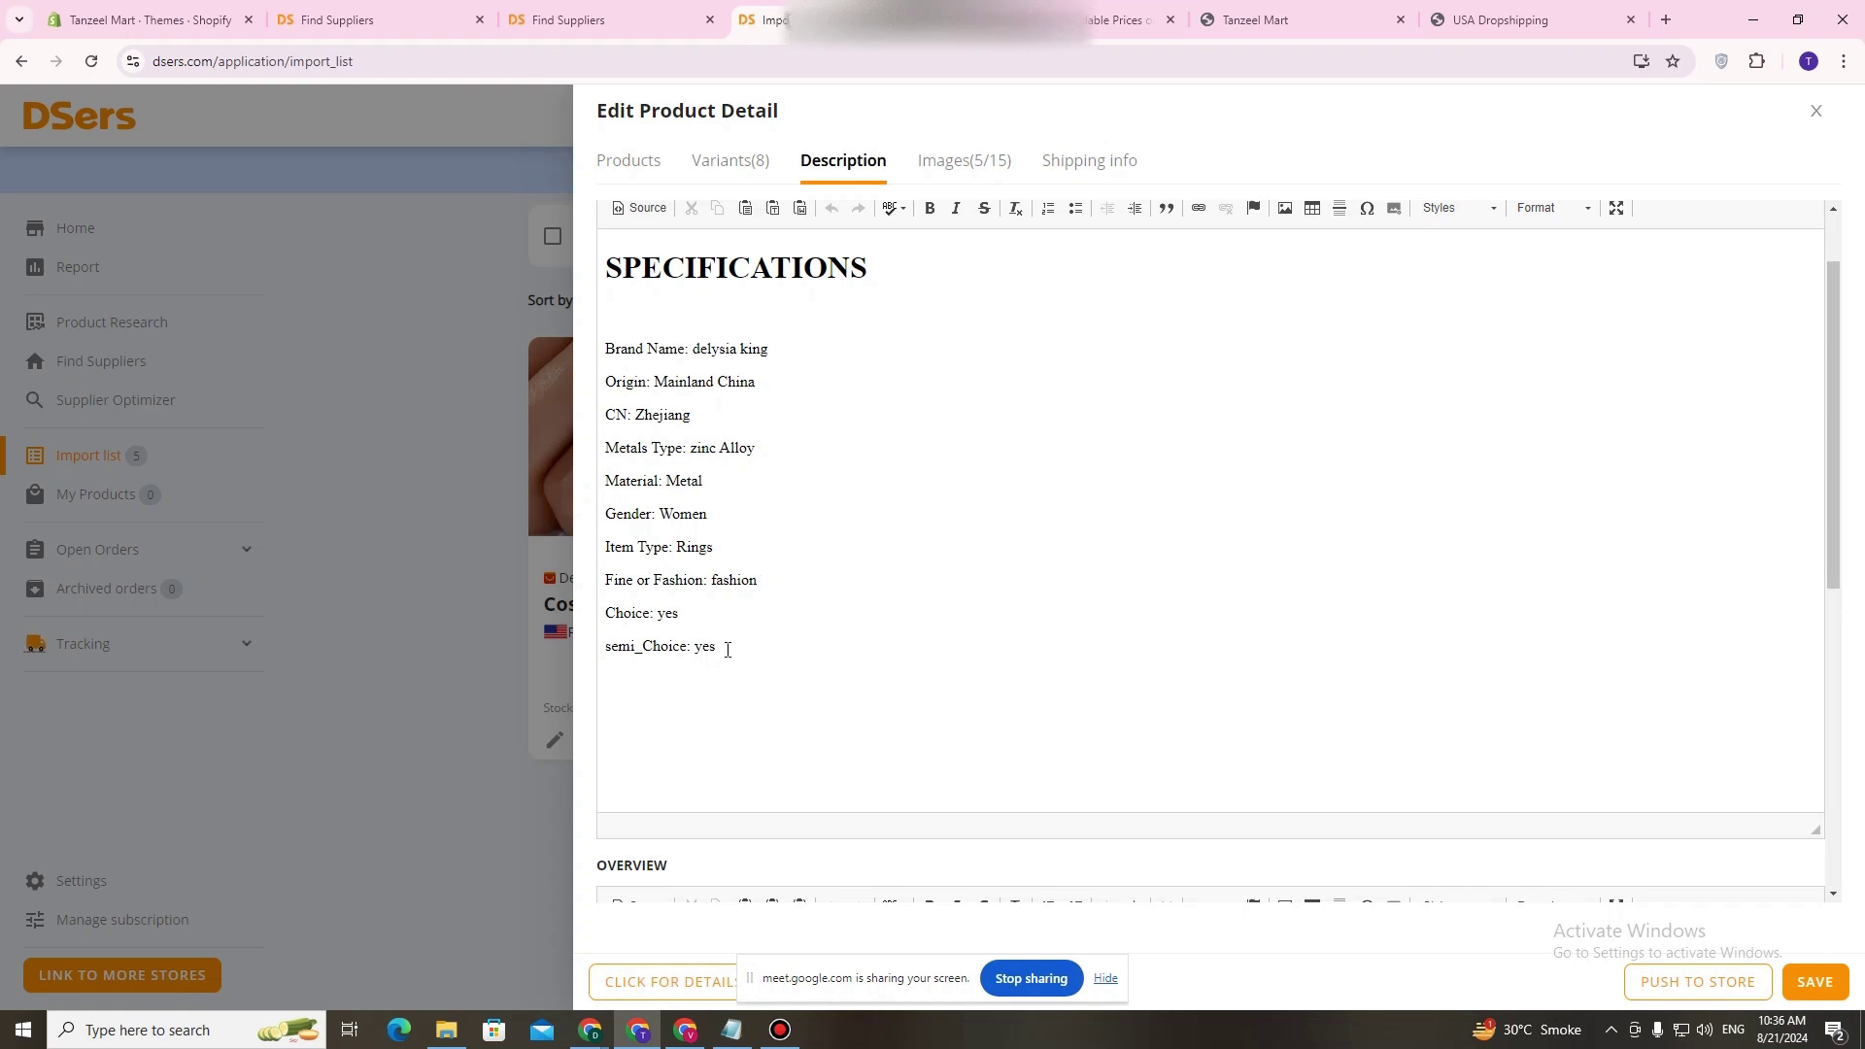
scroll(753, 651, "up", 1)
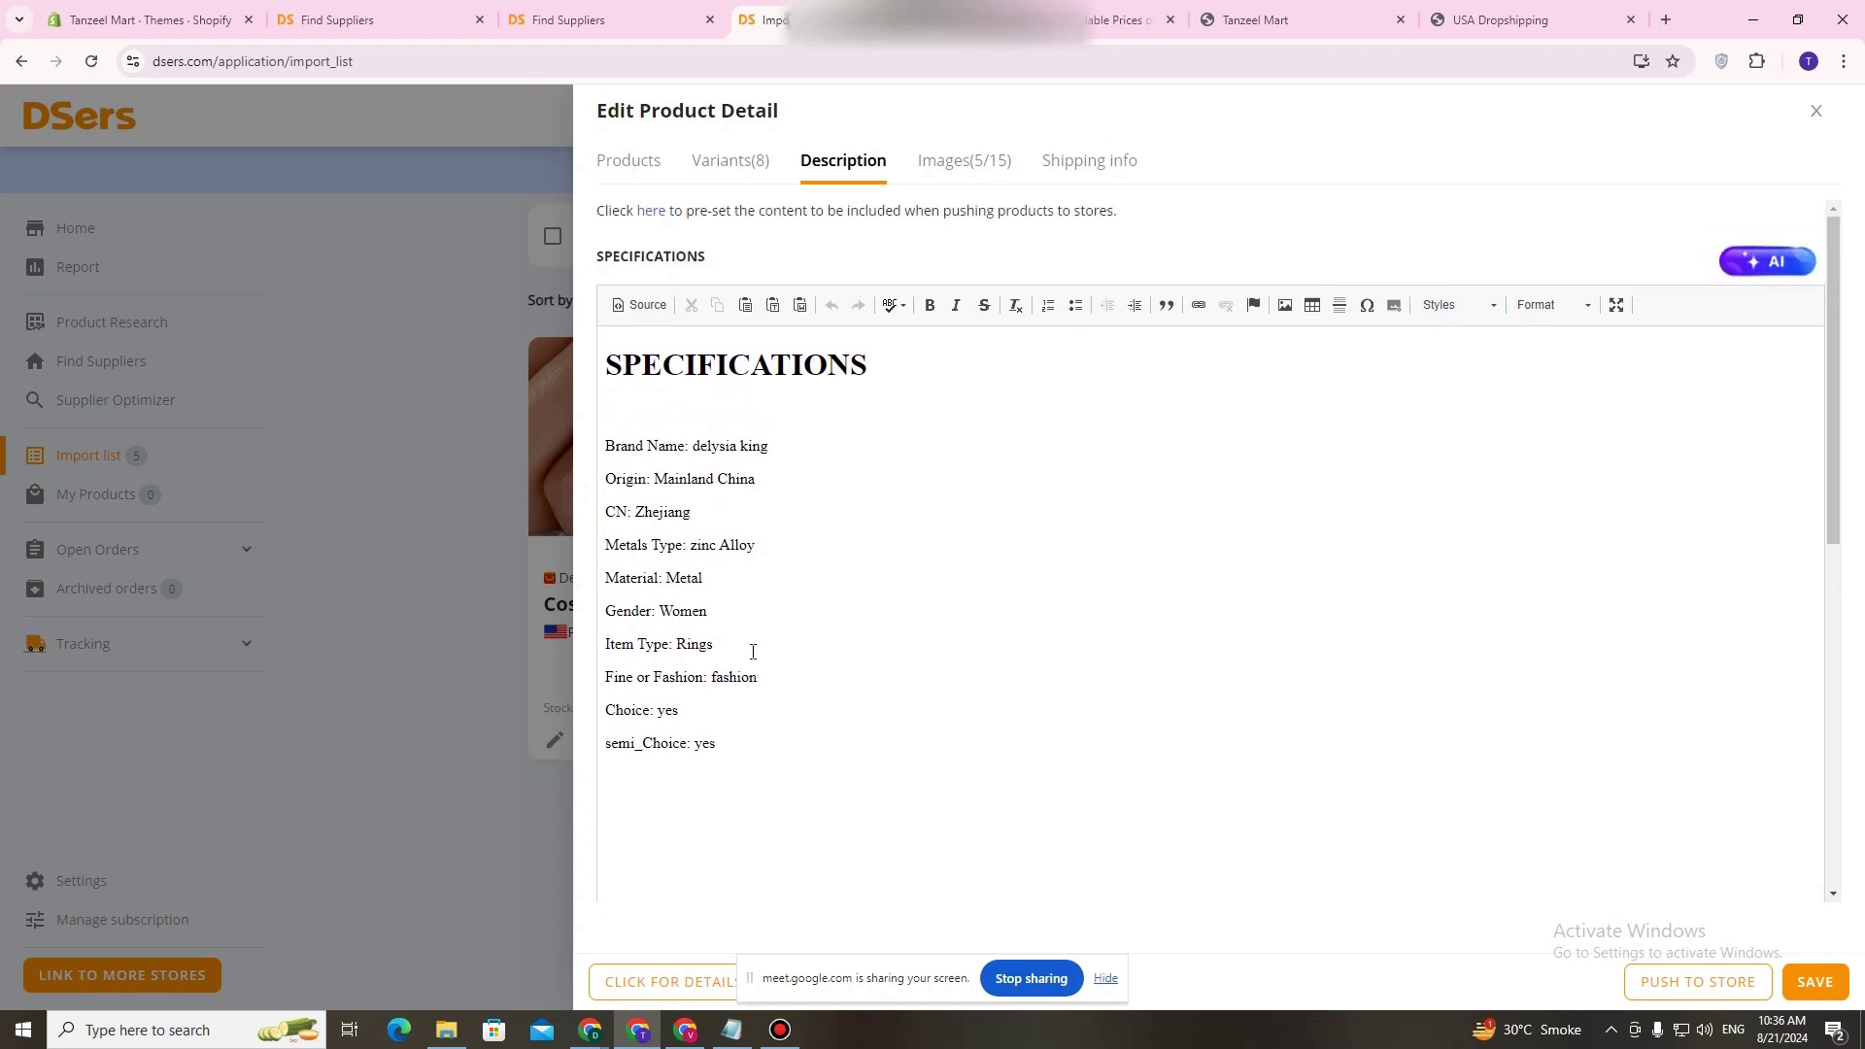
left_click_drag(783, 447, 558, 435)
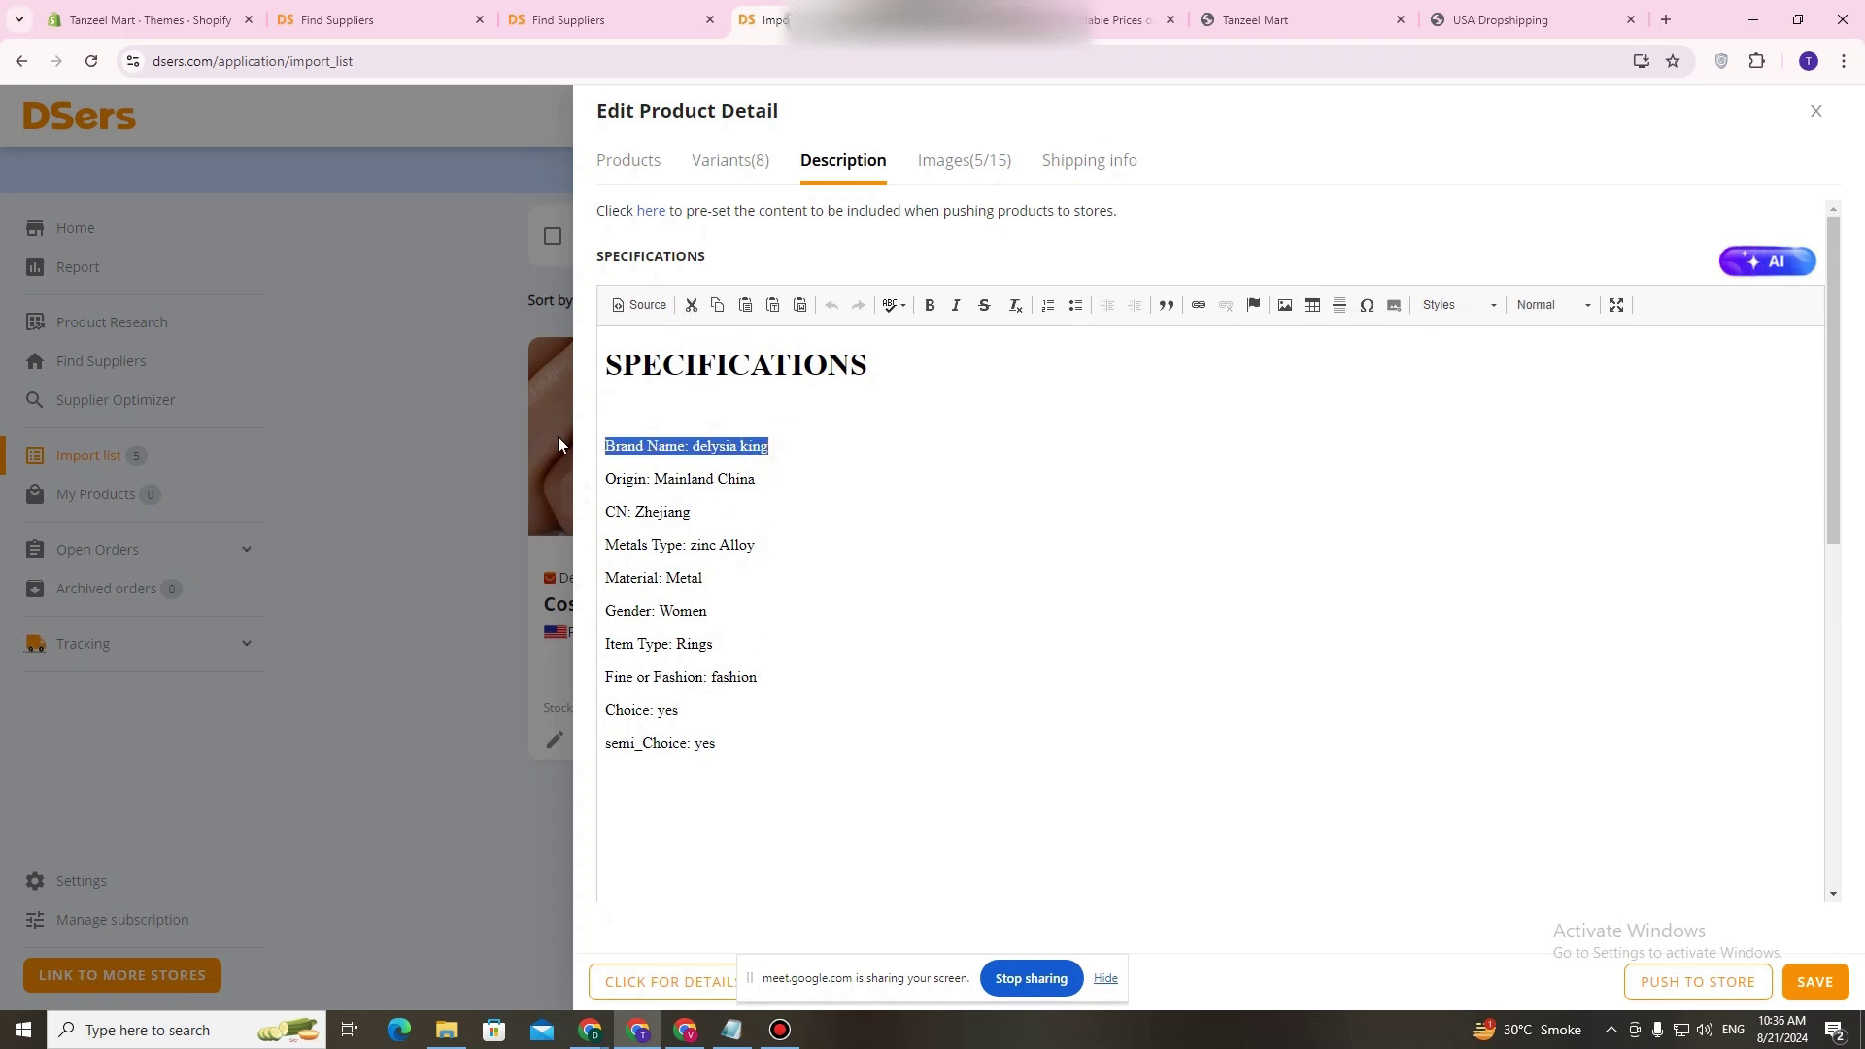
key("BackSpace")
left_click_drag(799, 475, 604, 478)
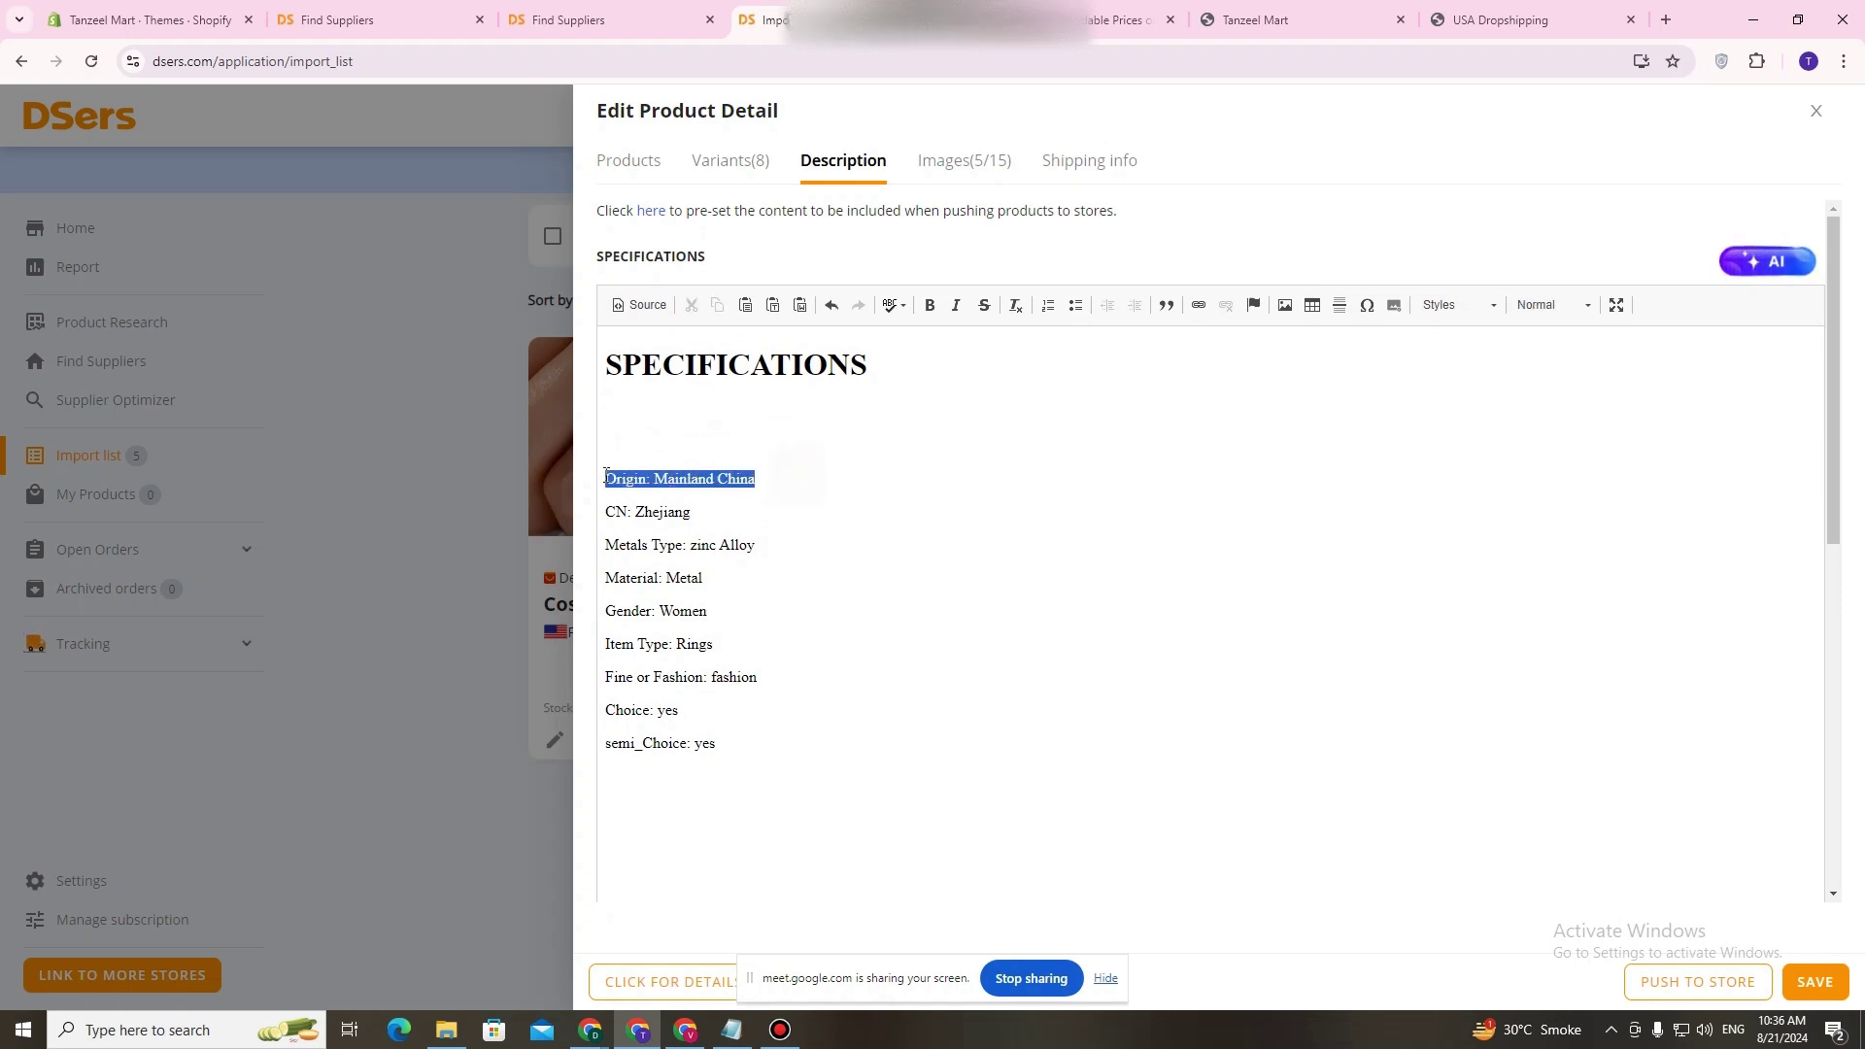
left_click(704, 481)
left_click_drag(712, 508, 609, 486)
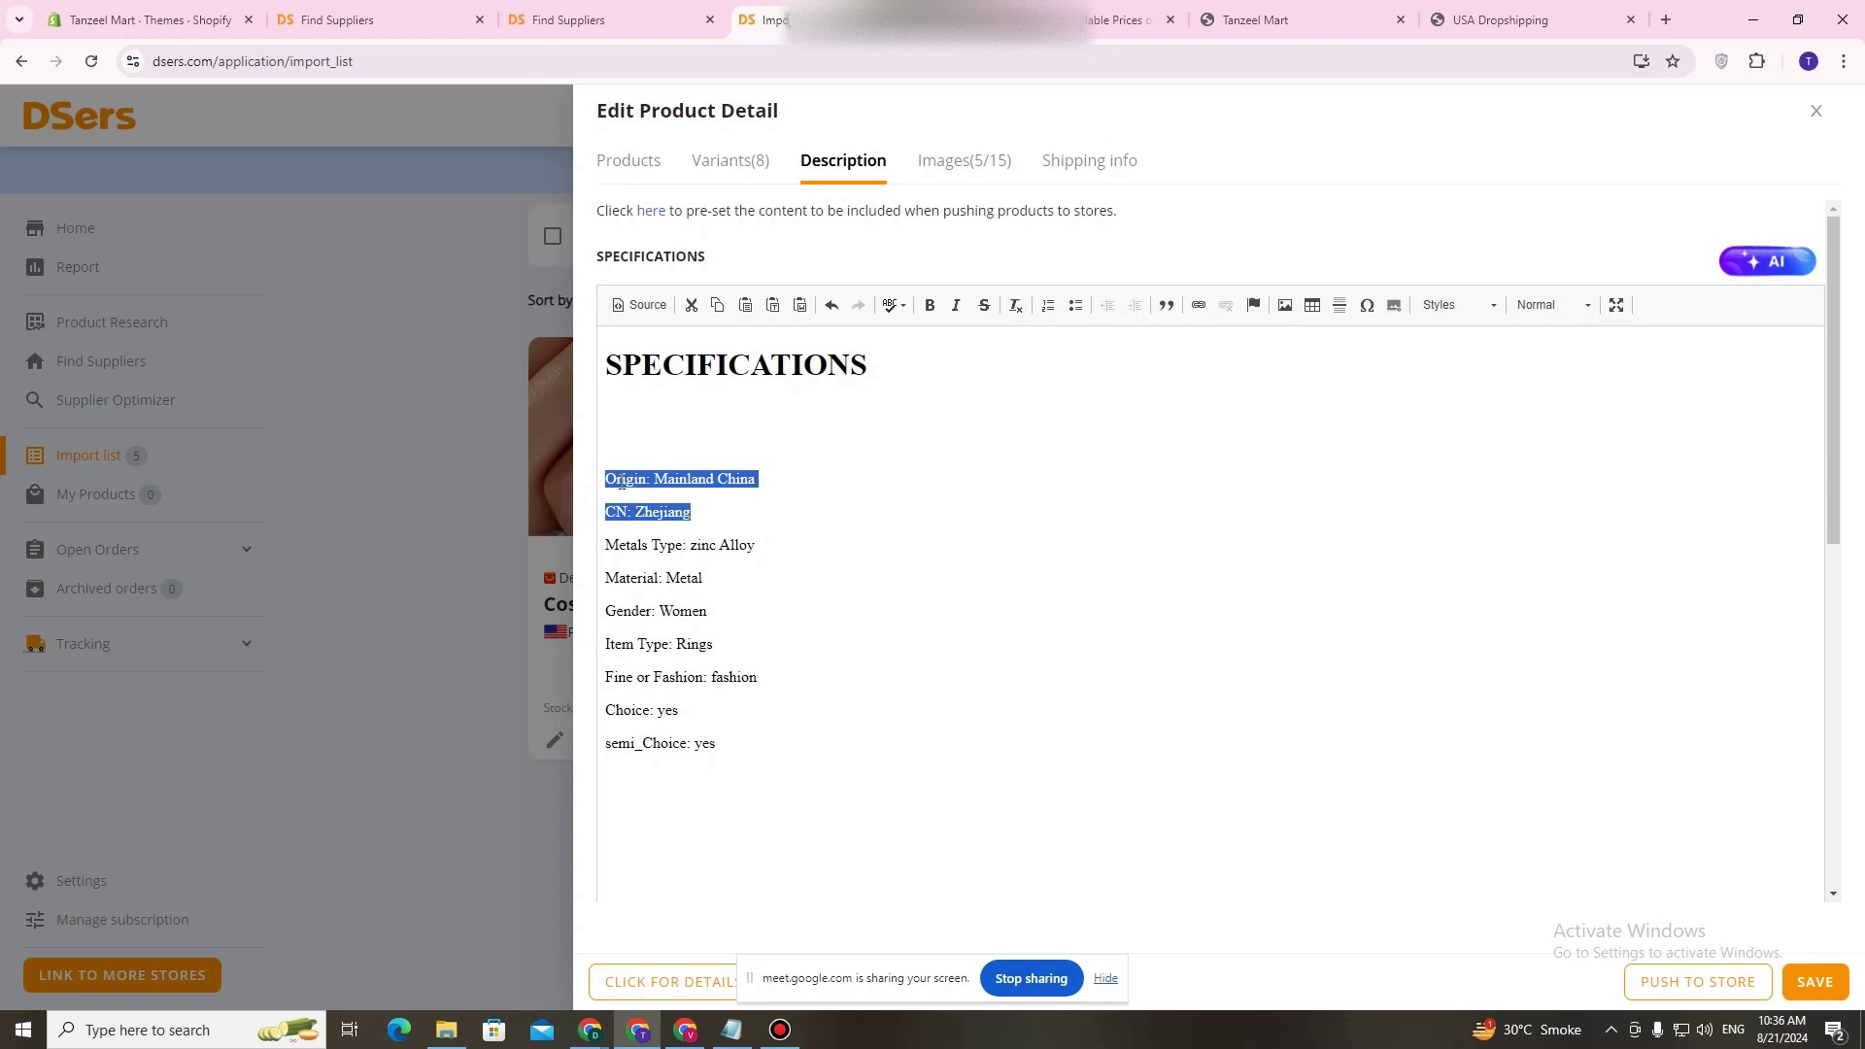
left_click(680, 1028)
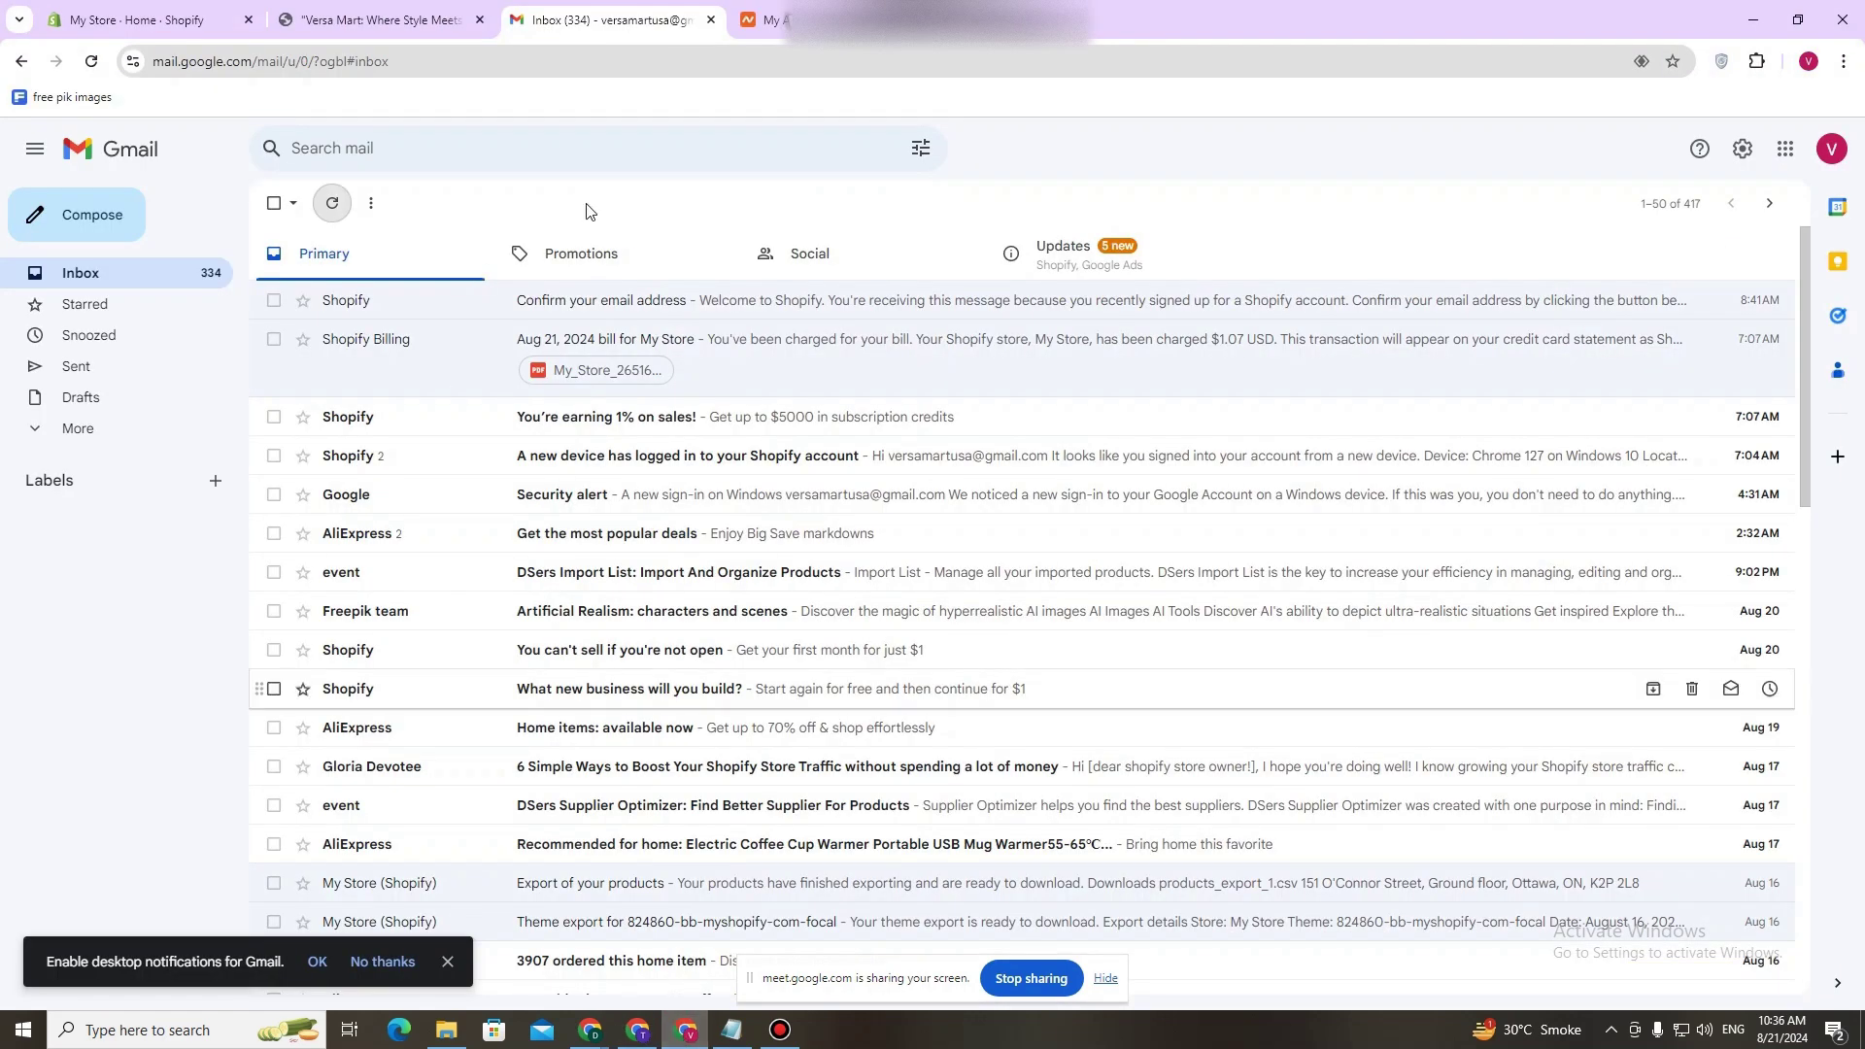
left_click(379, 19)
scroll(1243, 717, "down", 10)
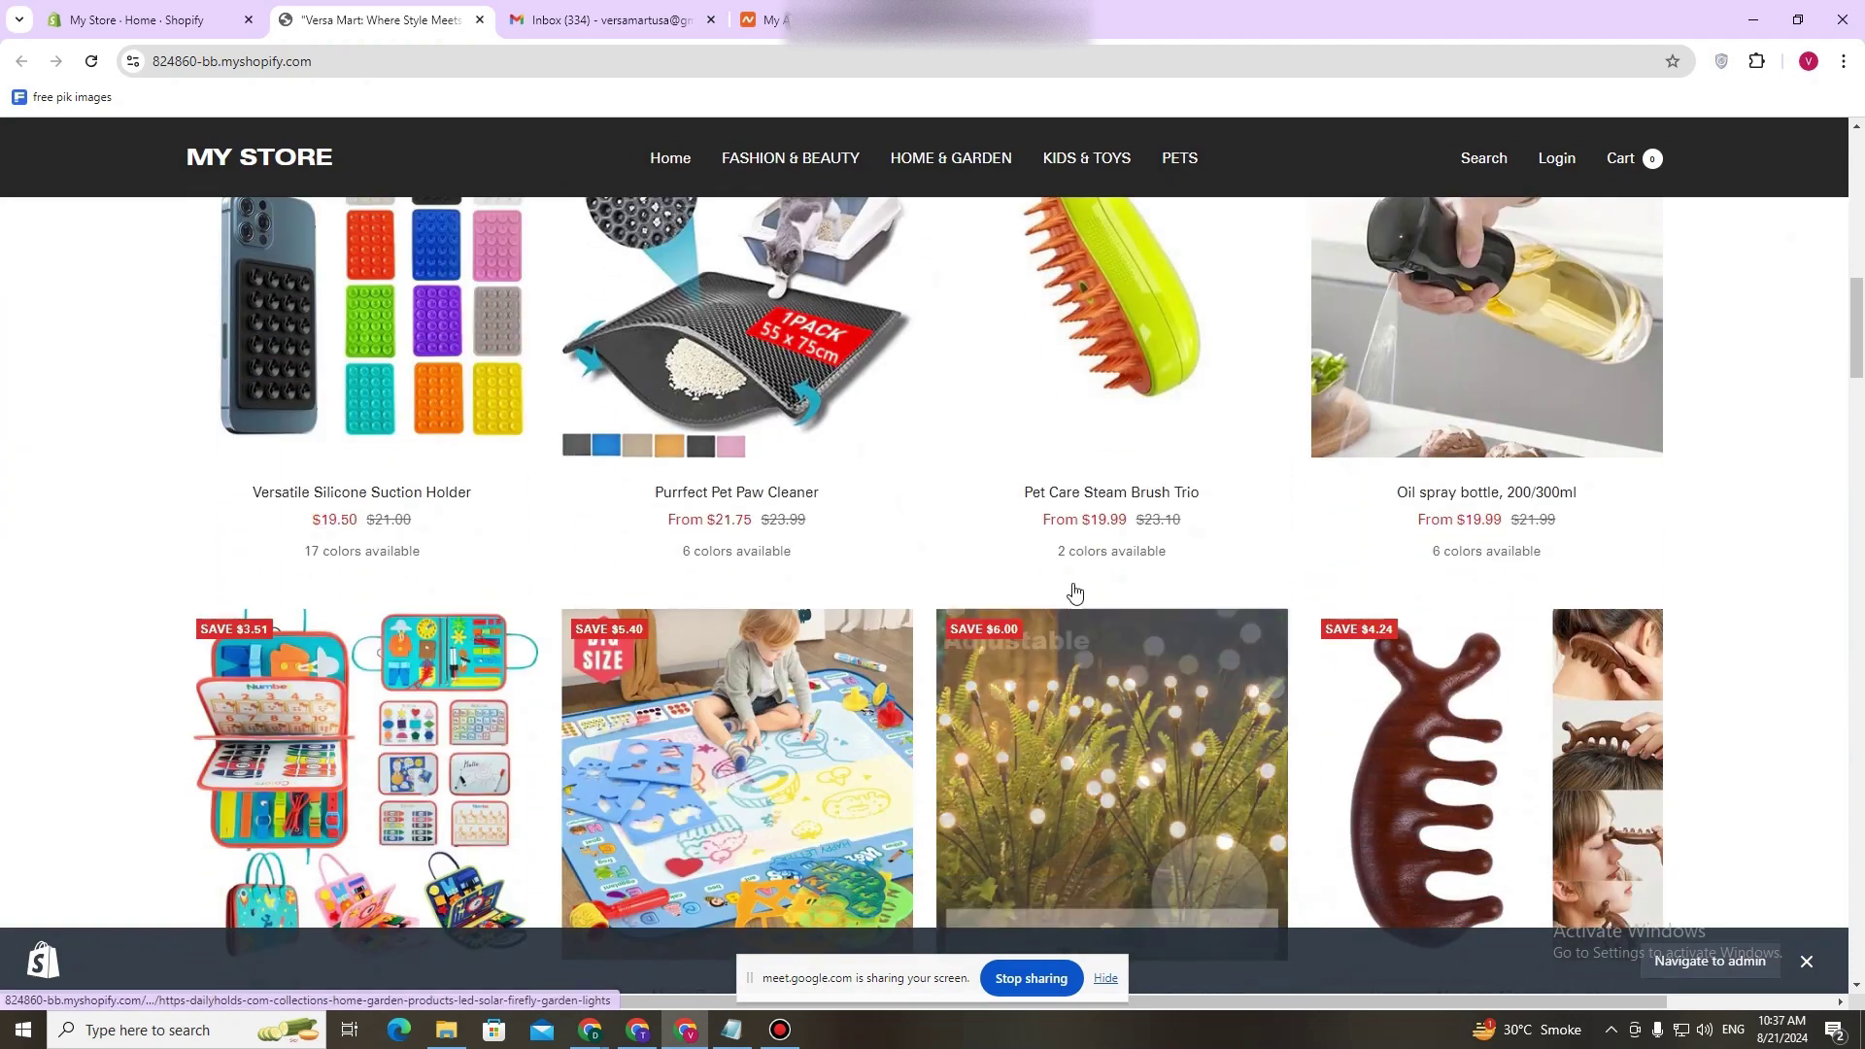
left_click(792, 367)
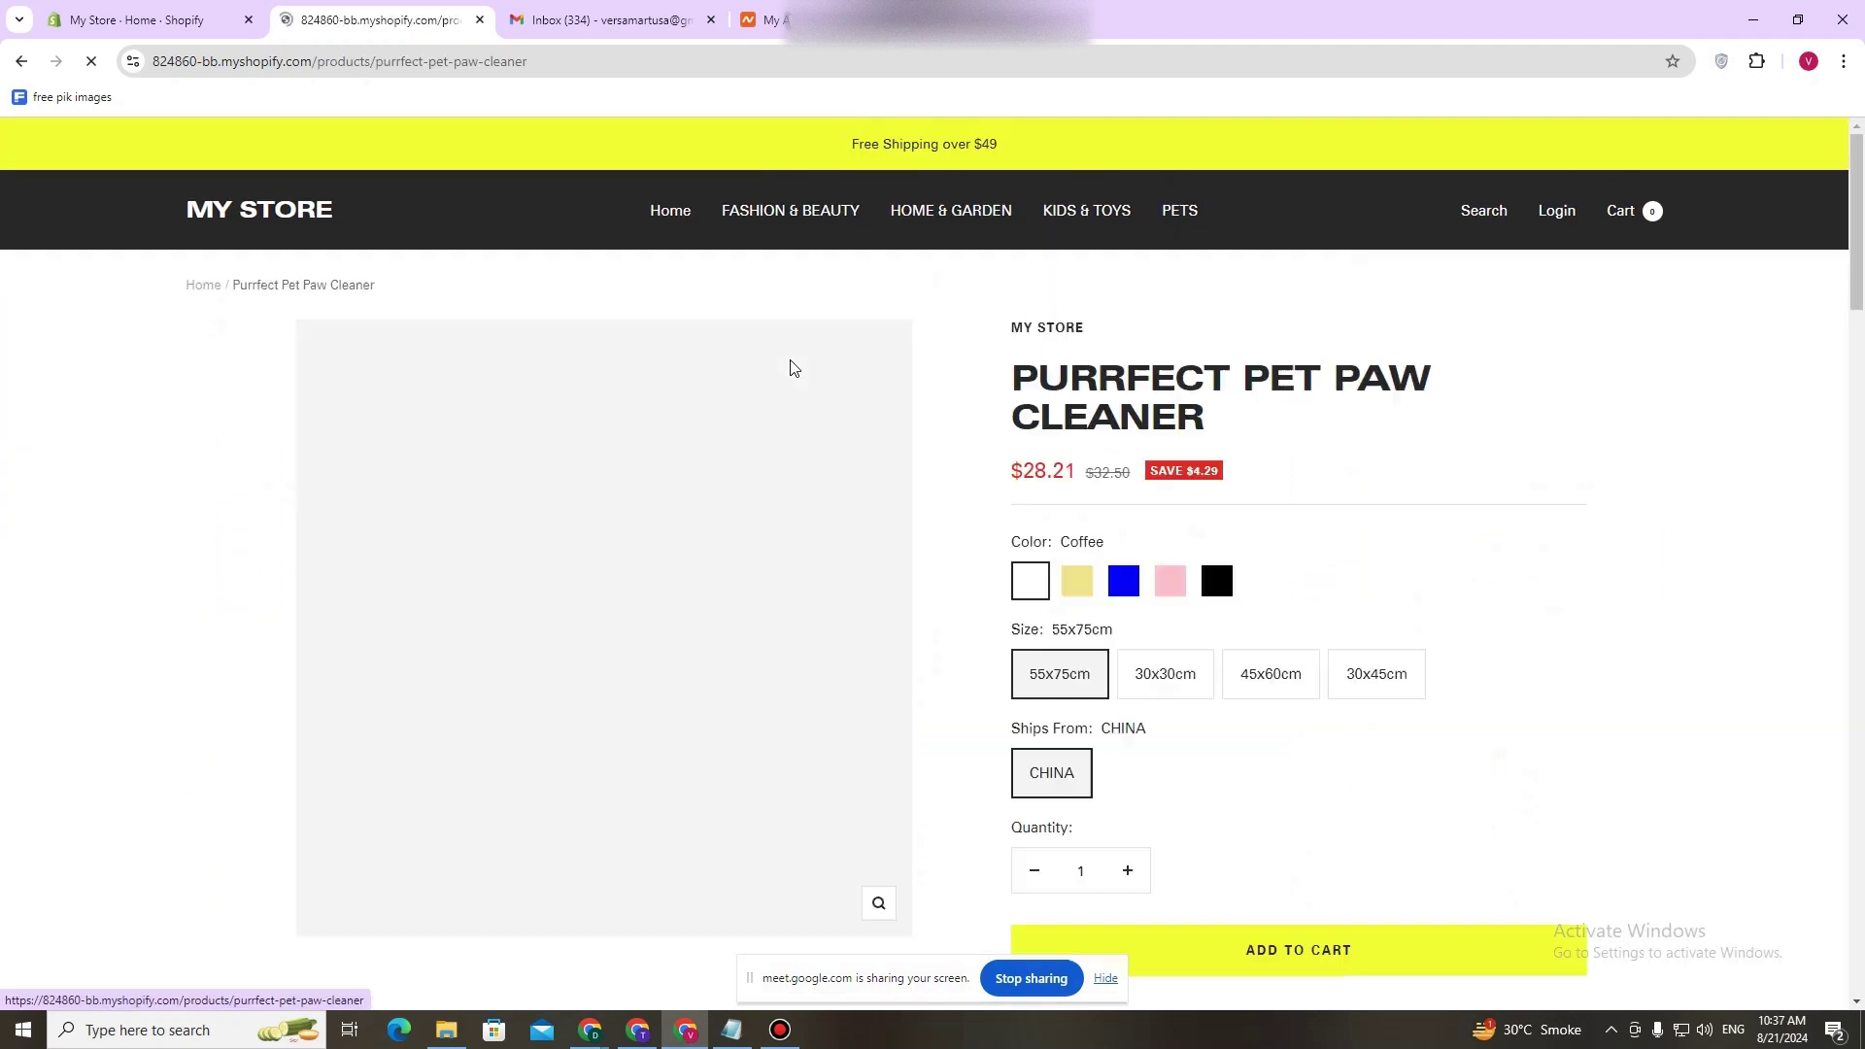
scroll(1244, 675, "down", 3)
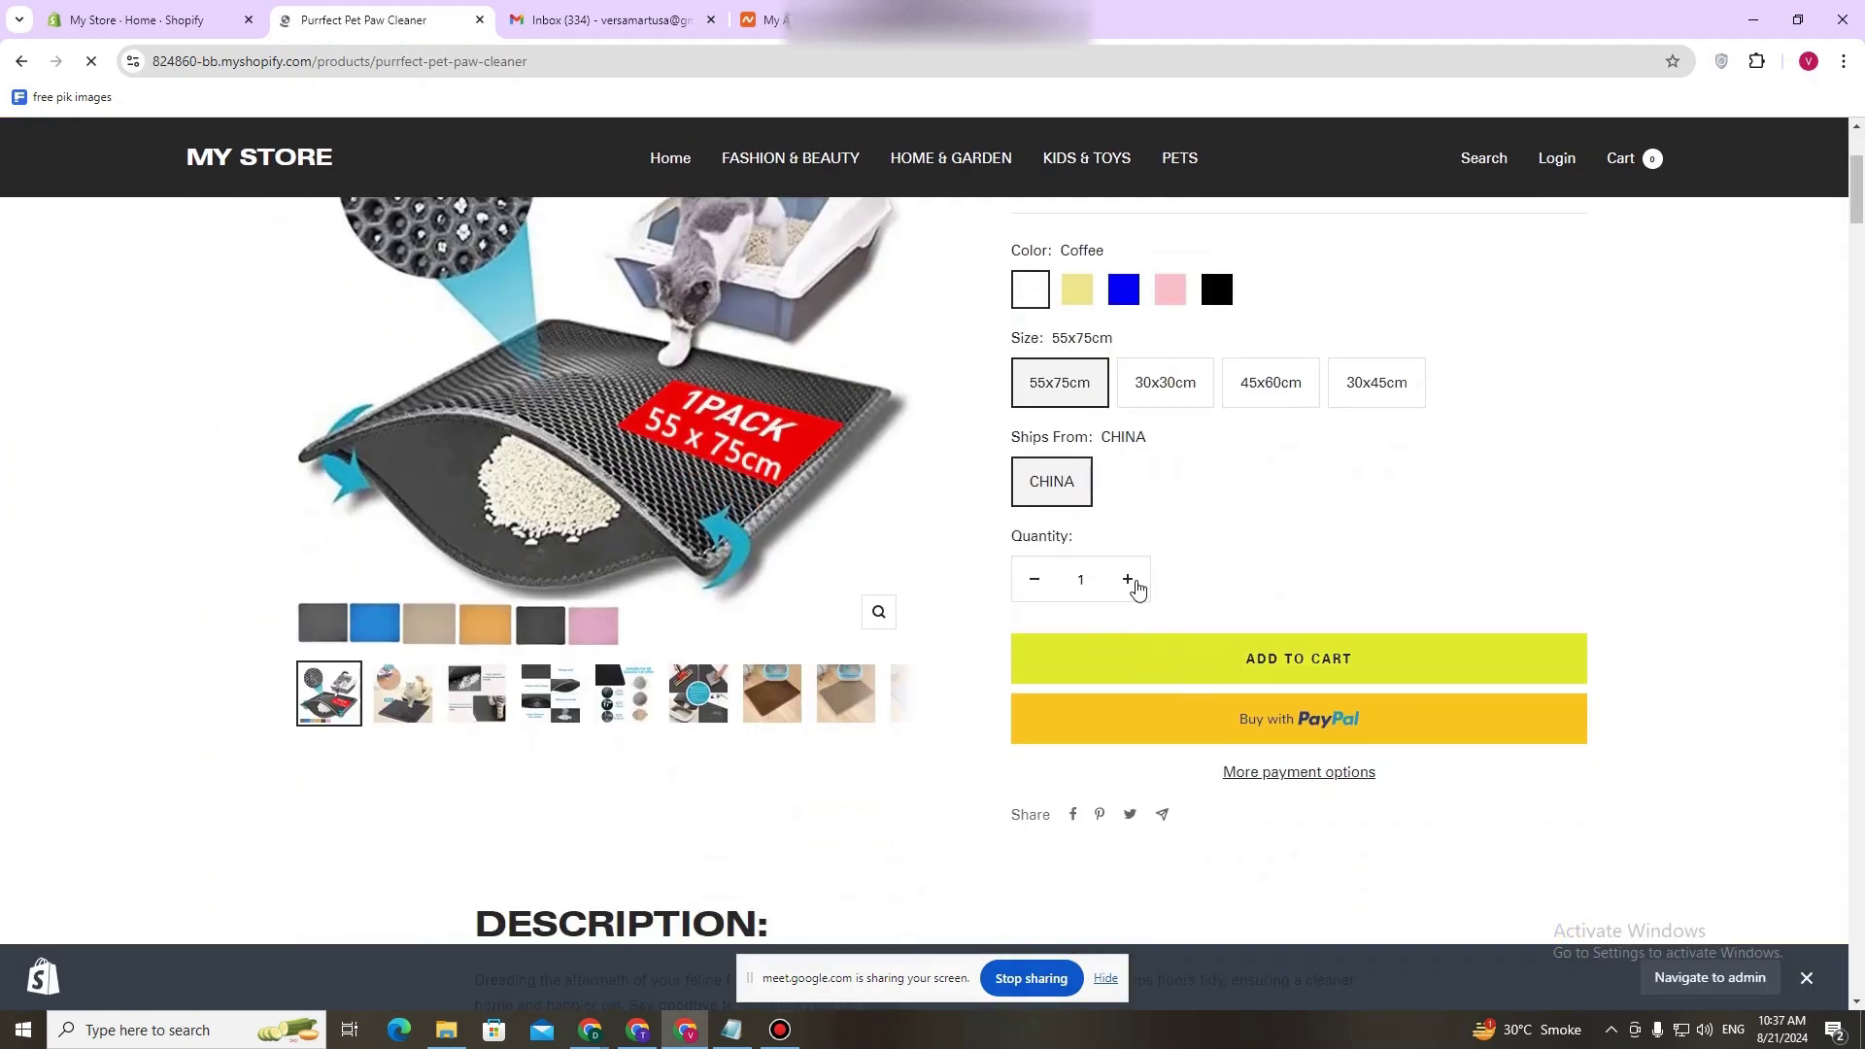
scroll(1137, 580, "down", 1)
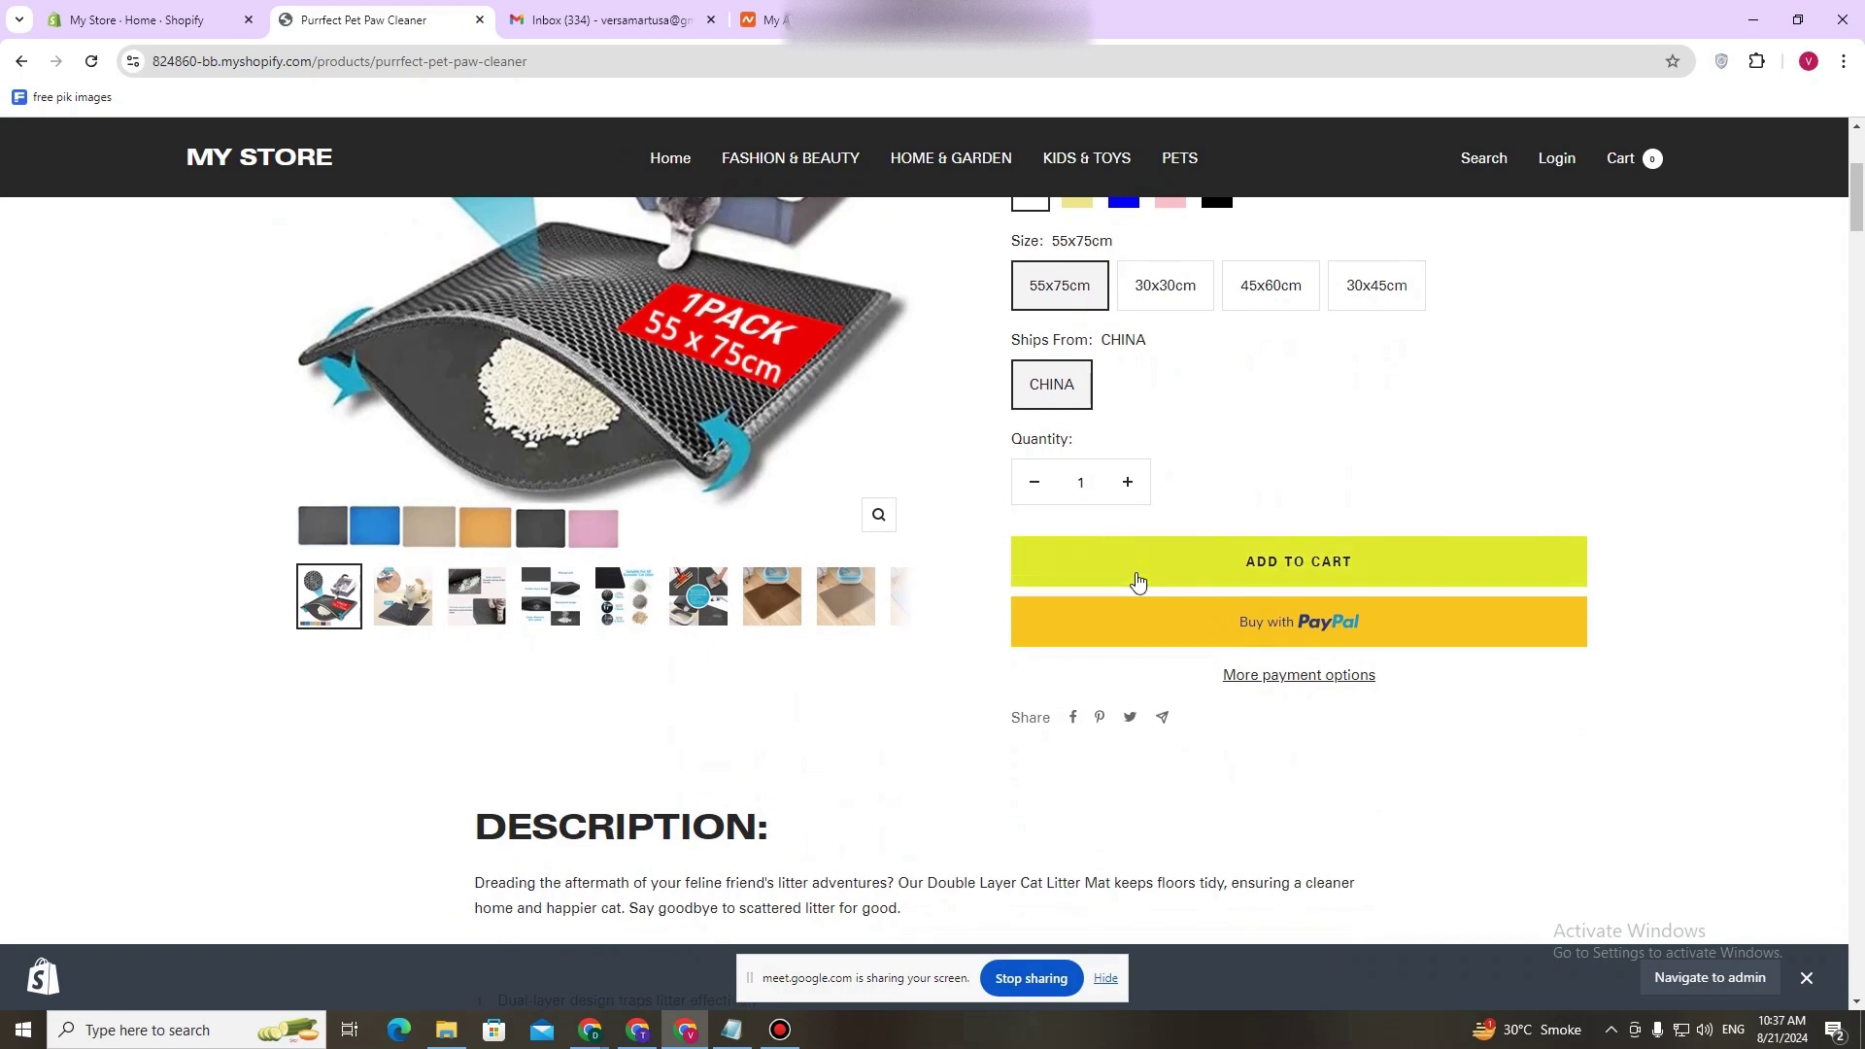
scroll(1136, 580, "up", 4)
scroll(1139, 580, "down", 10)
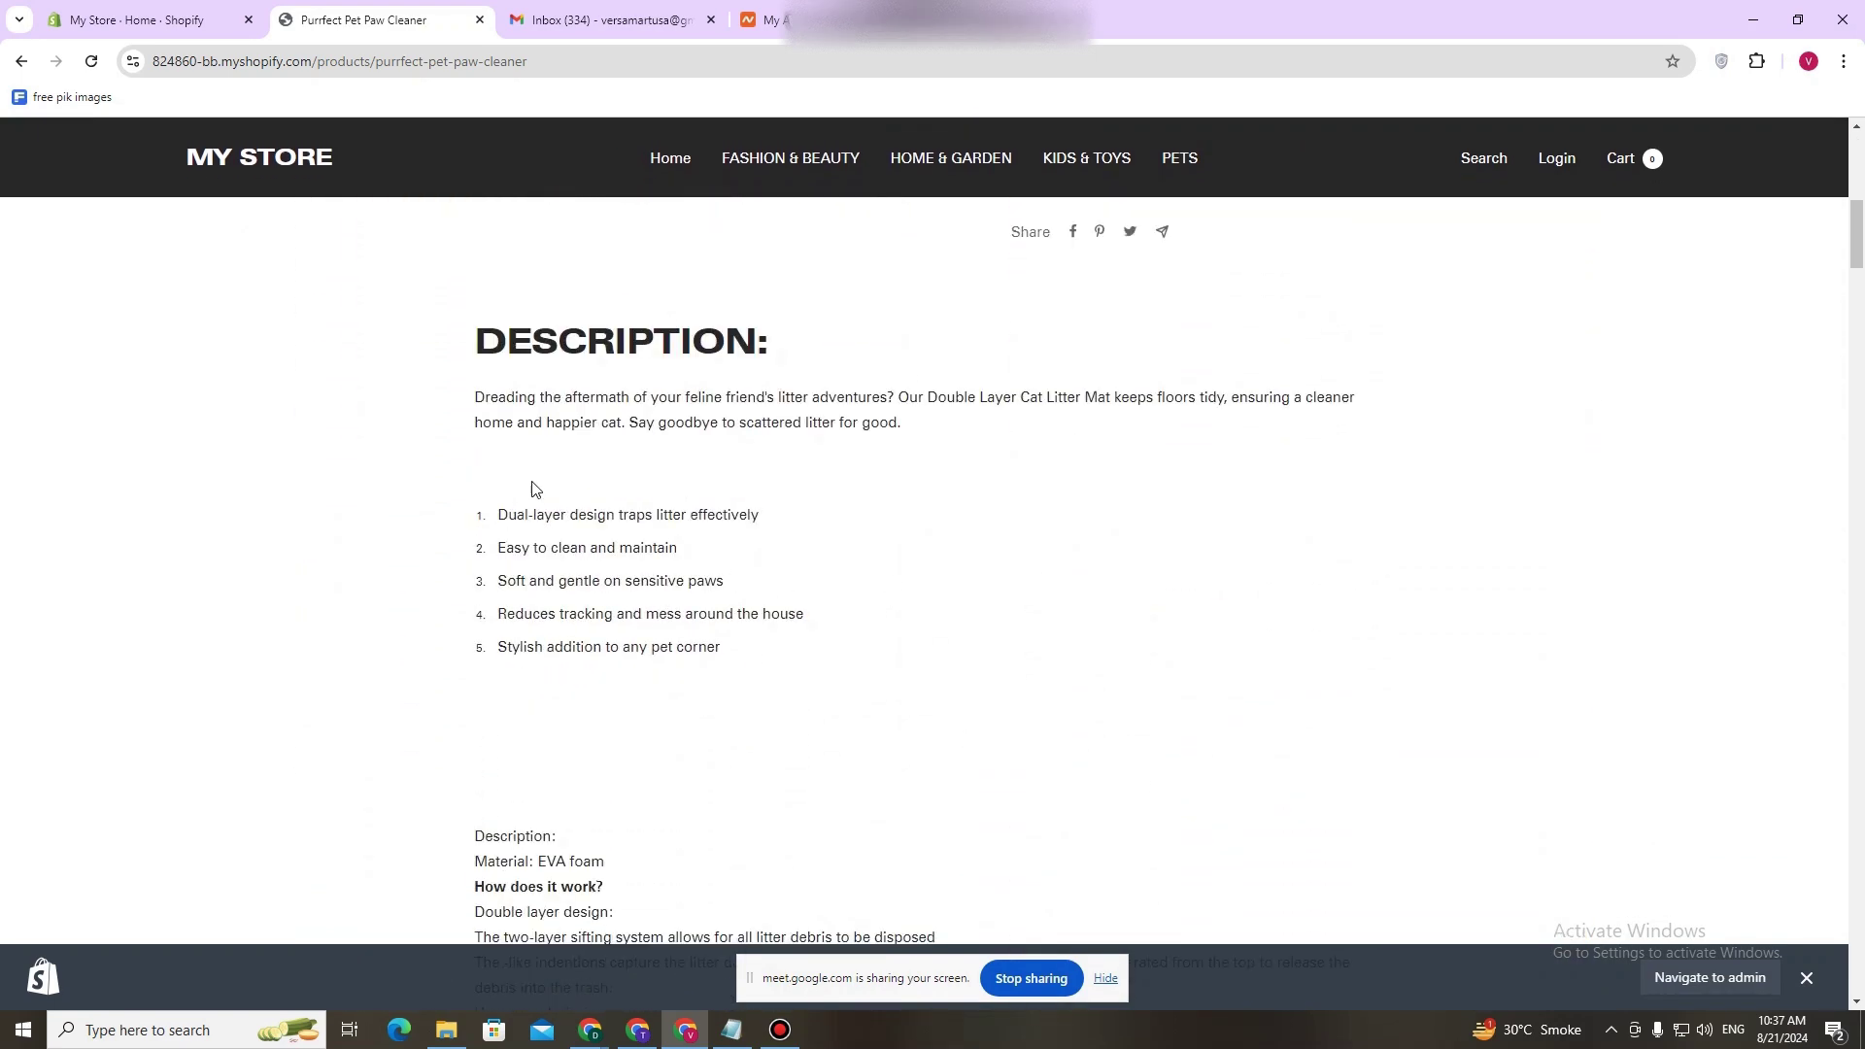
scroll(515, 457, "down", 2)
scroll(583, 486, "up", 2)
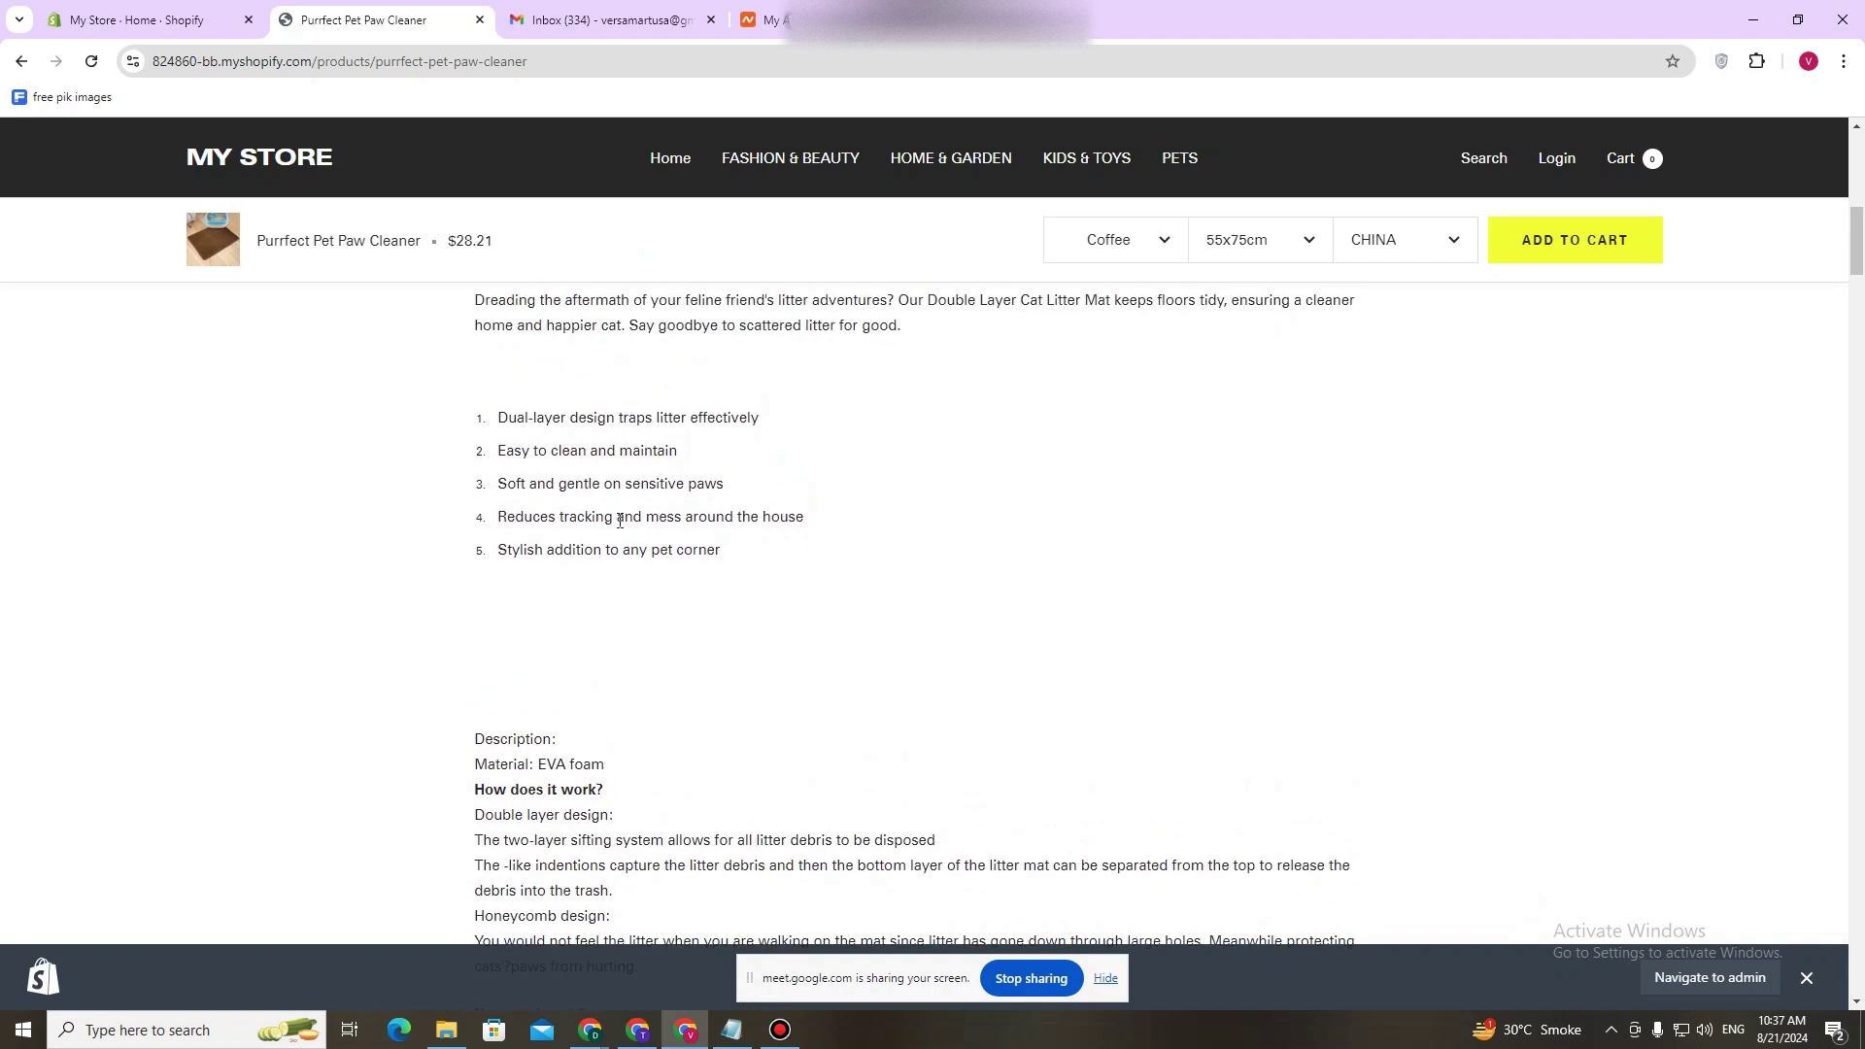
left_click_drag(477, 397, 913, 960)
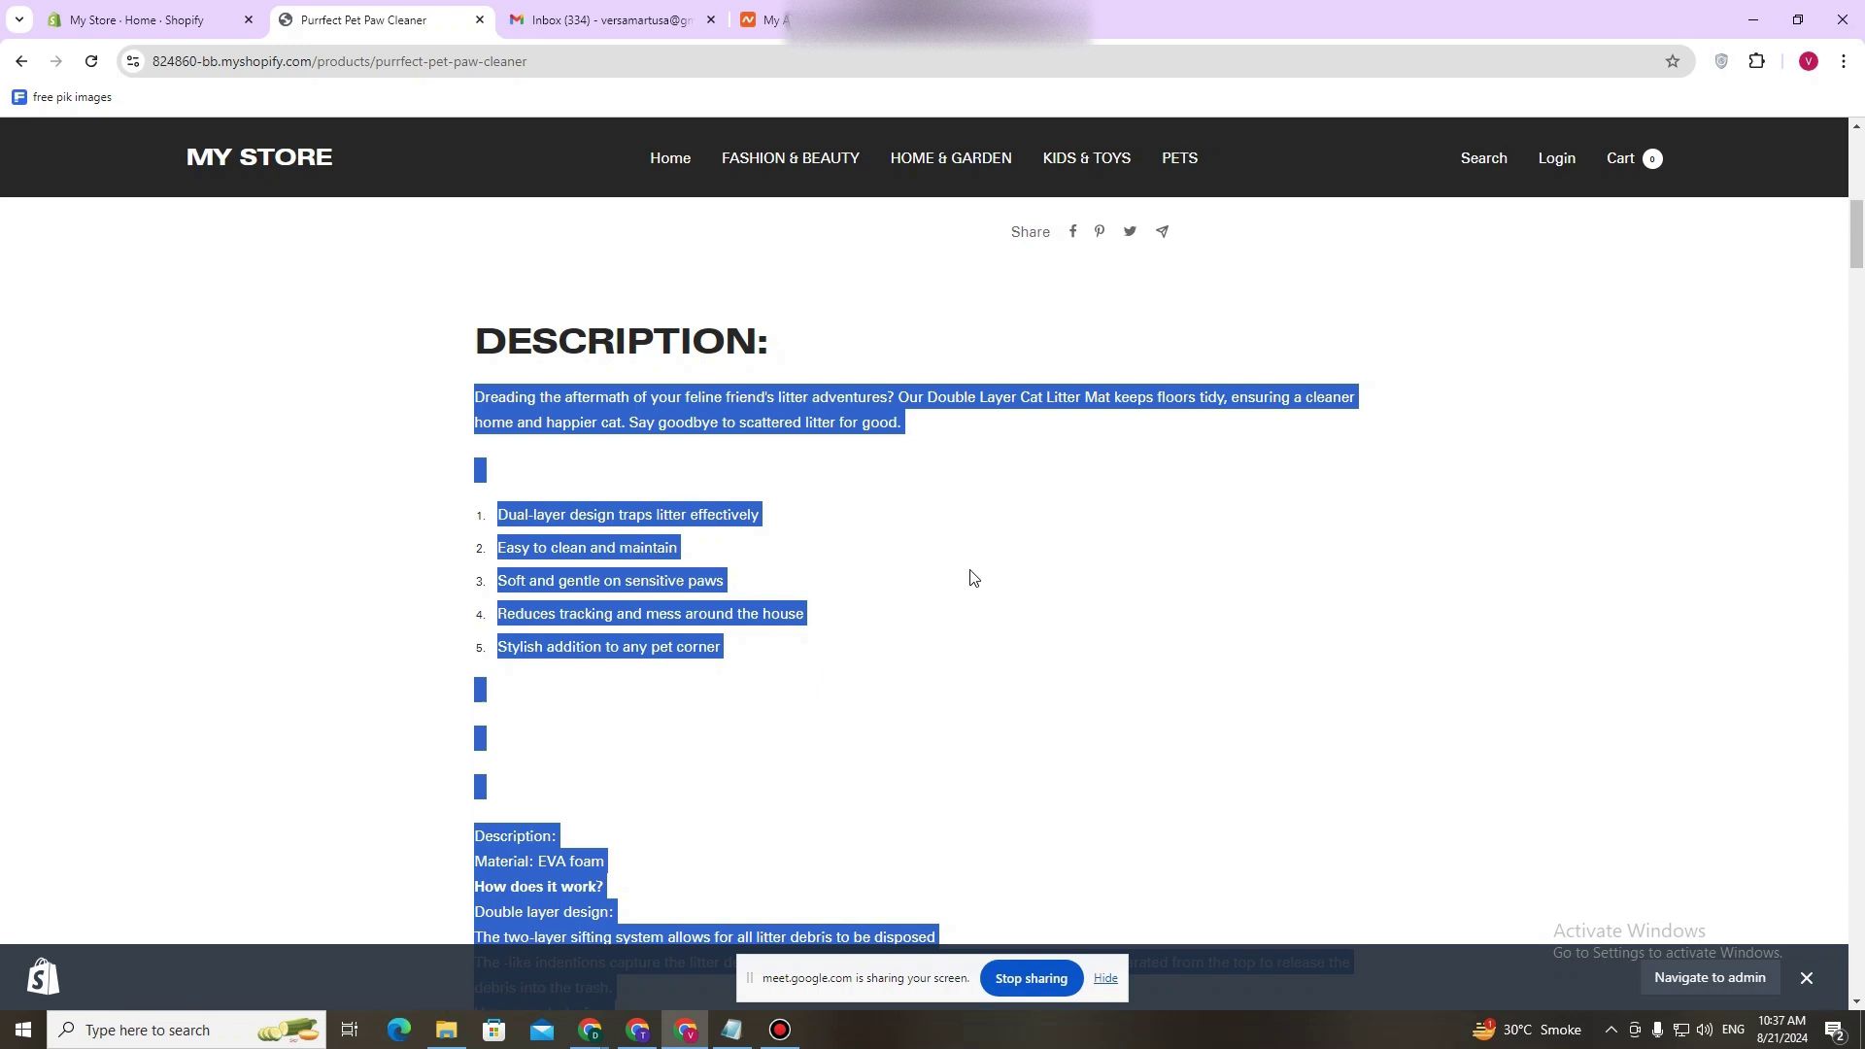
left_click(916, 551)
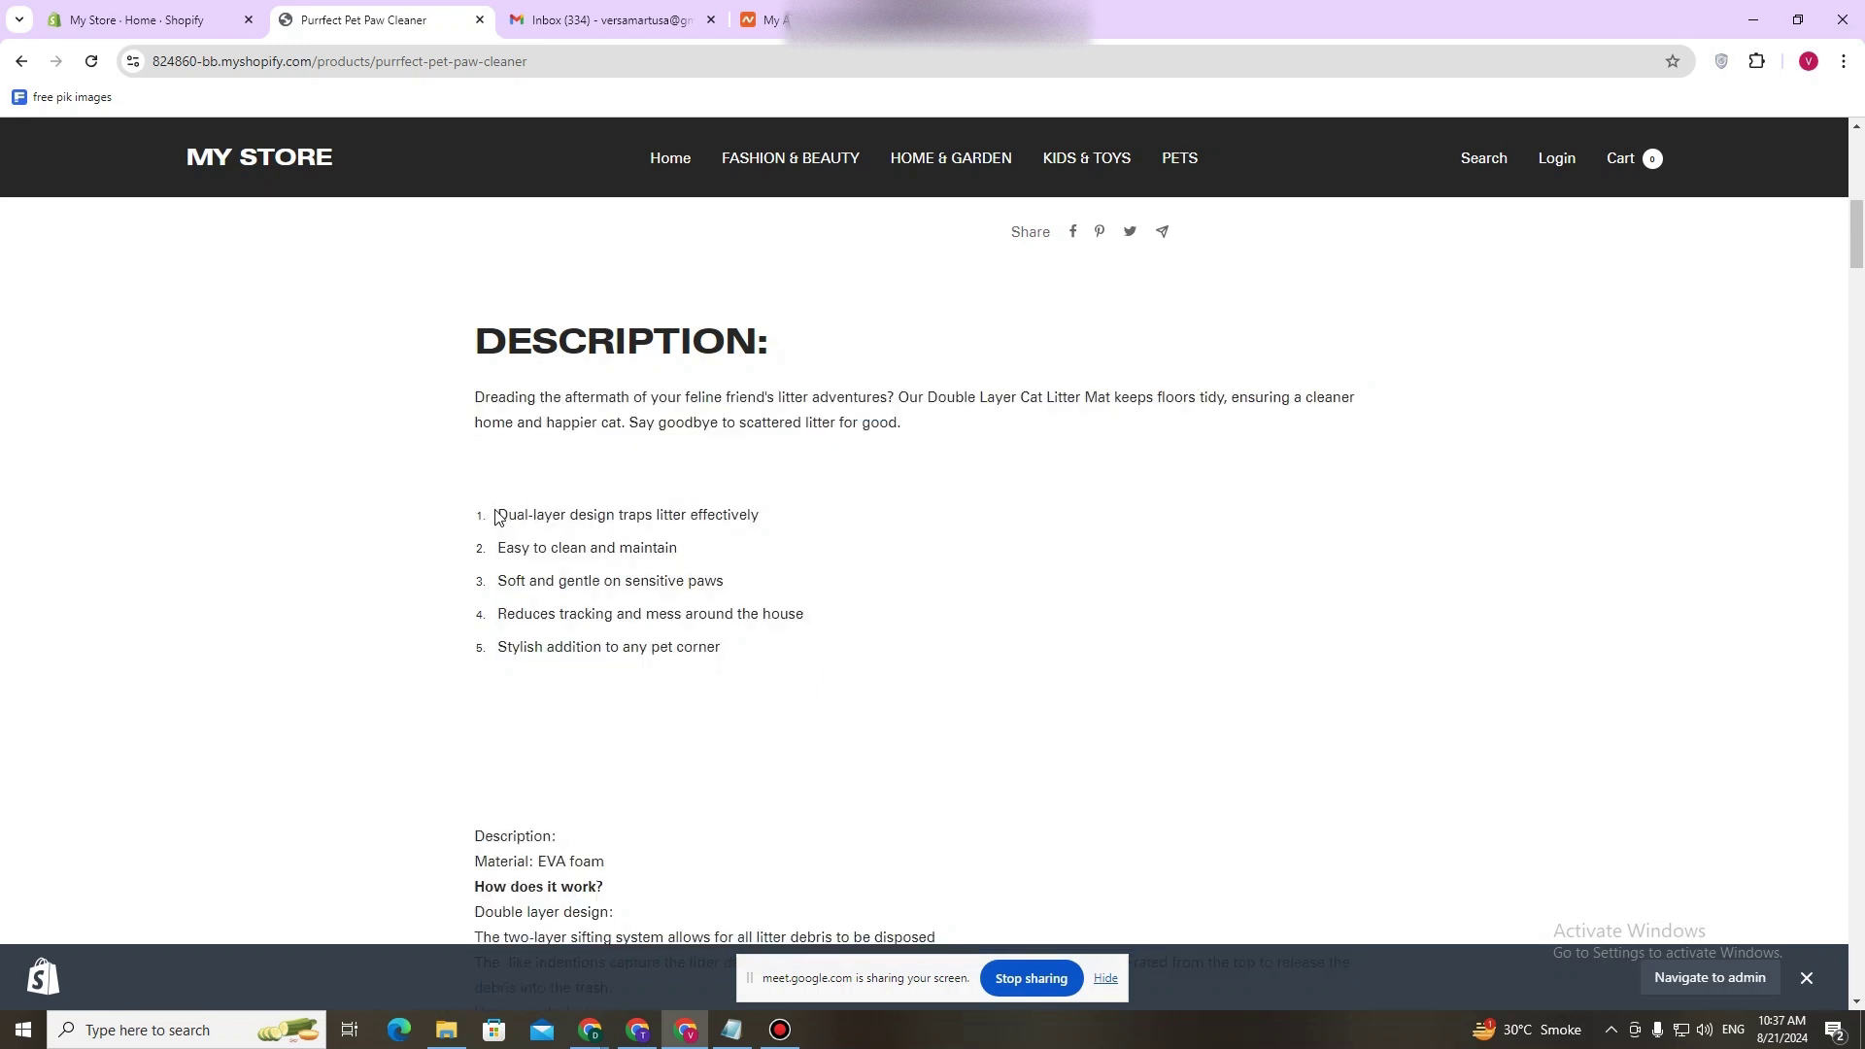
left_click_drag(496, 516, 758, 521)
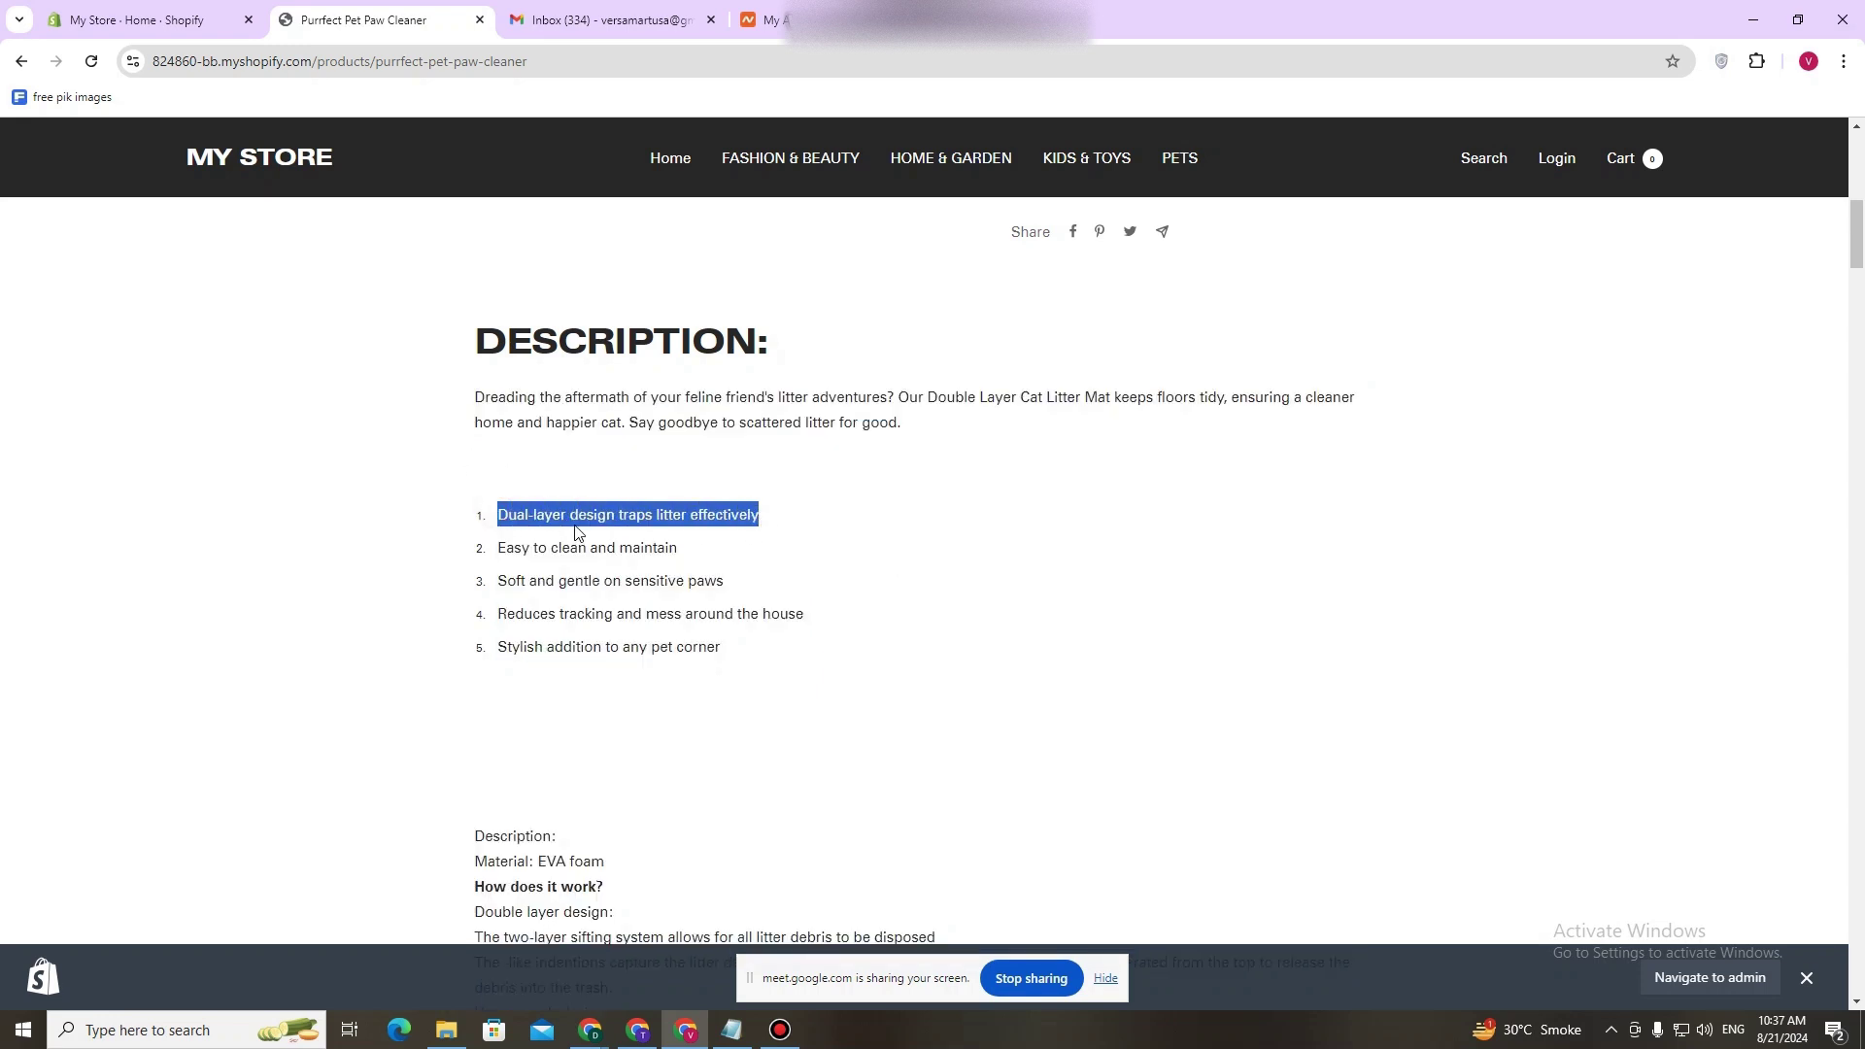
left_click_drag(495, 516, 820, 583)
left_click(749, 563)
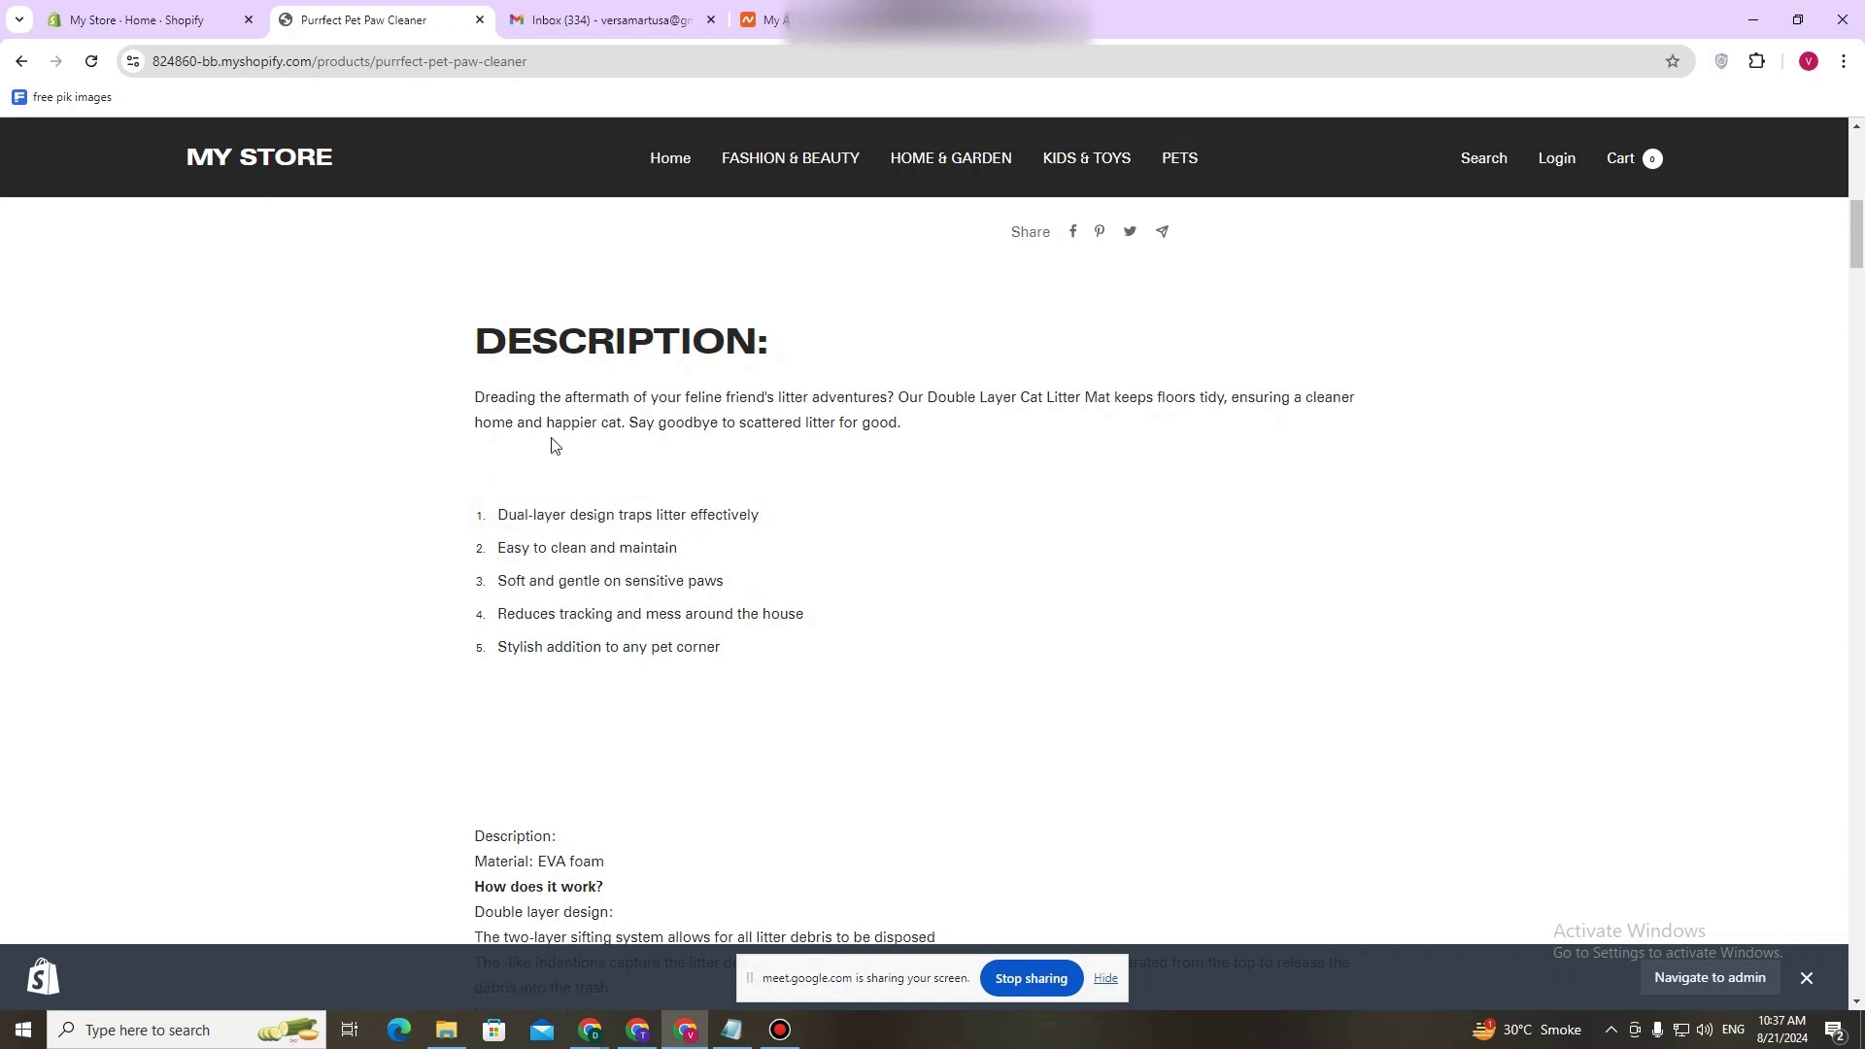
left_click_drag(474, 399, 863, 818)
scroll(862, 816, "up", 8)
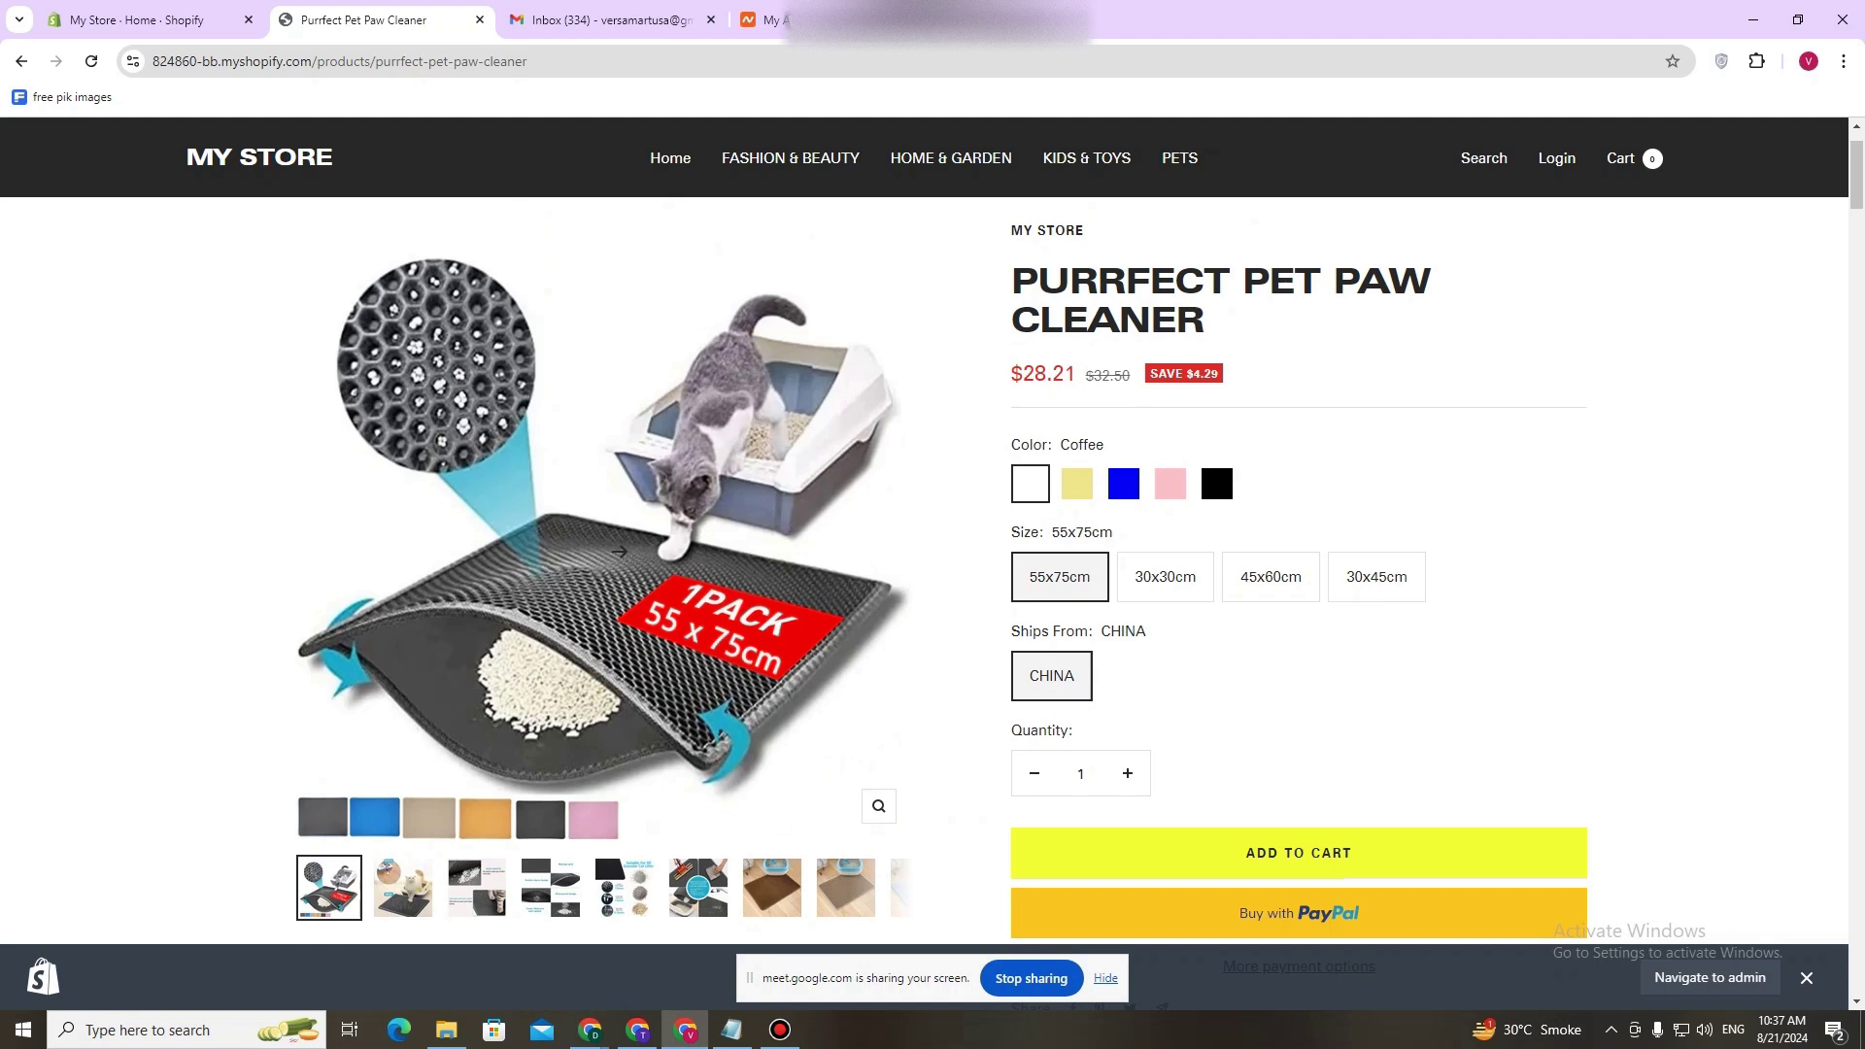
scroll(631, 573, "down", 9)
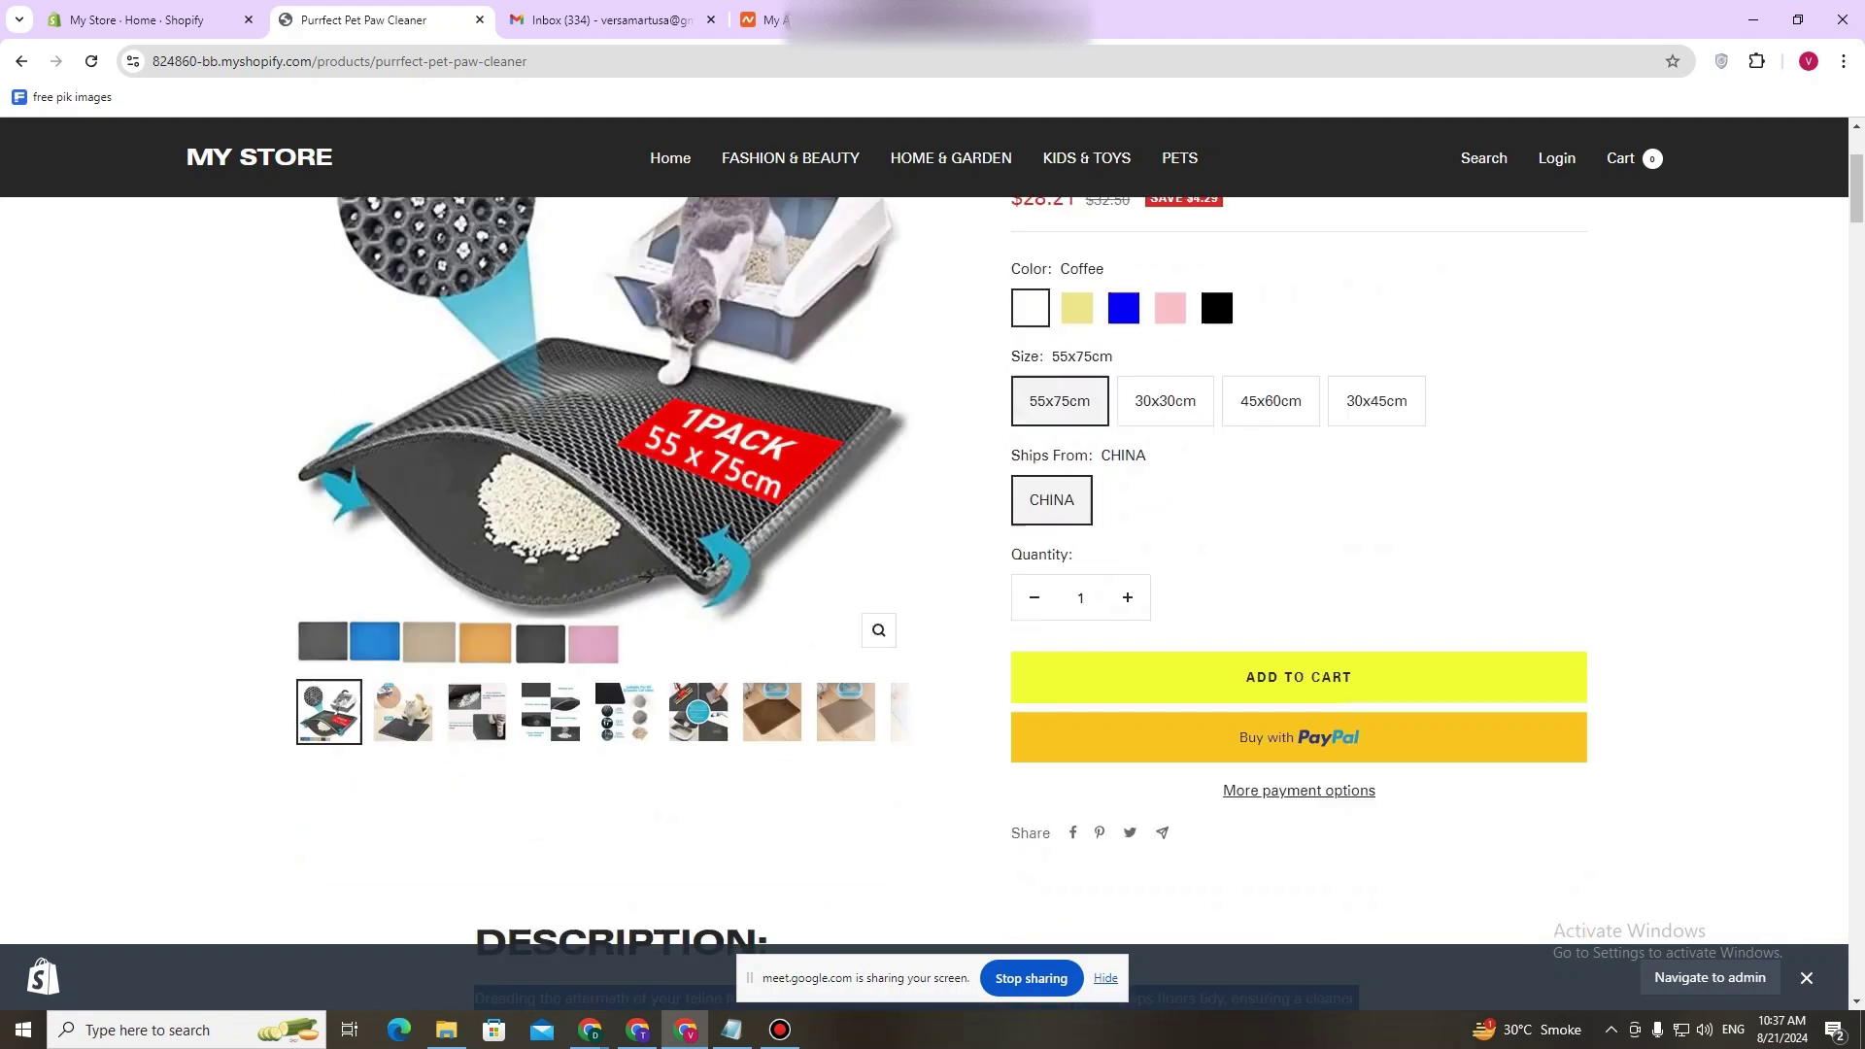
scroll(768, 614, "up", 2)
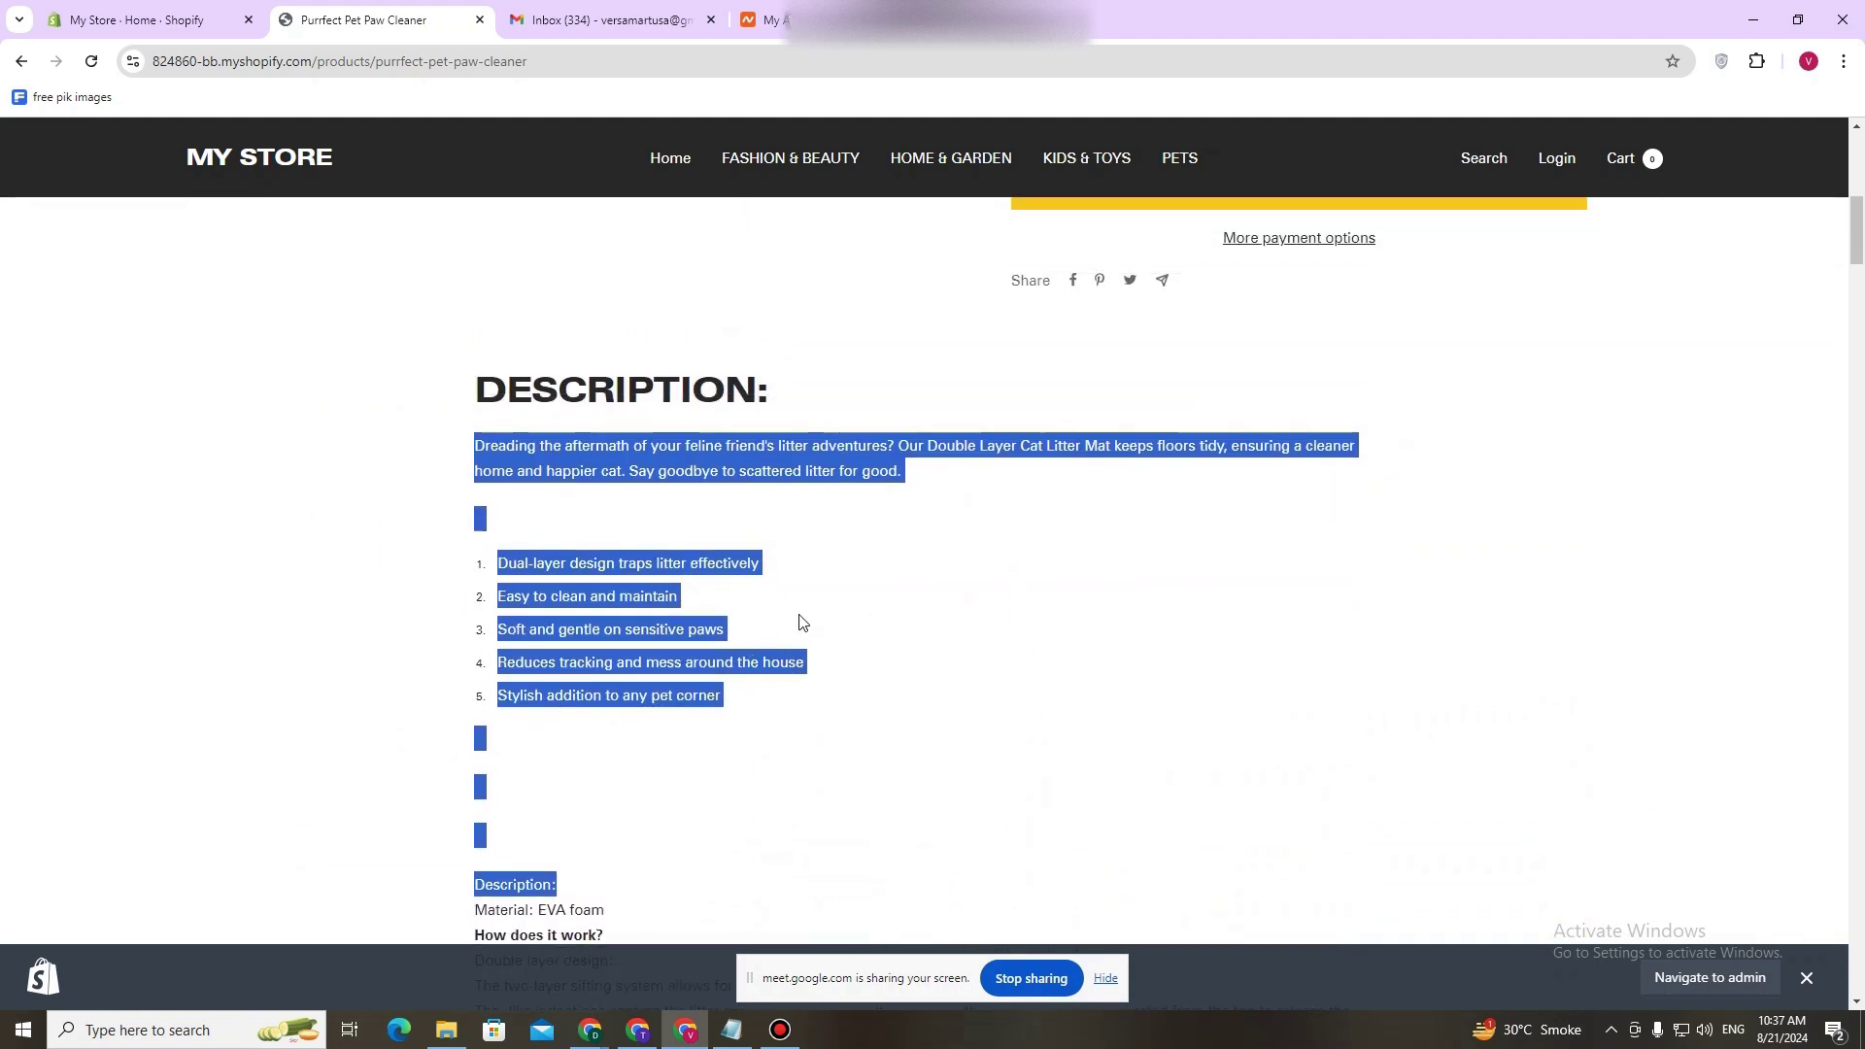
left_click(834, 586)
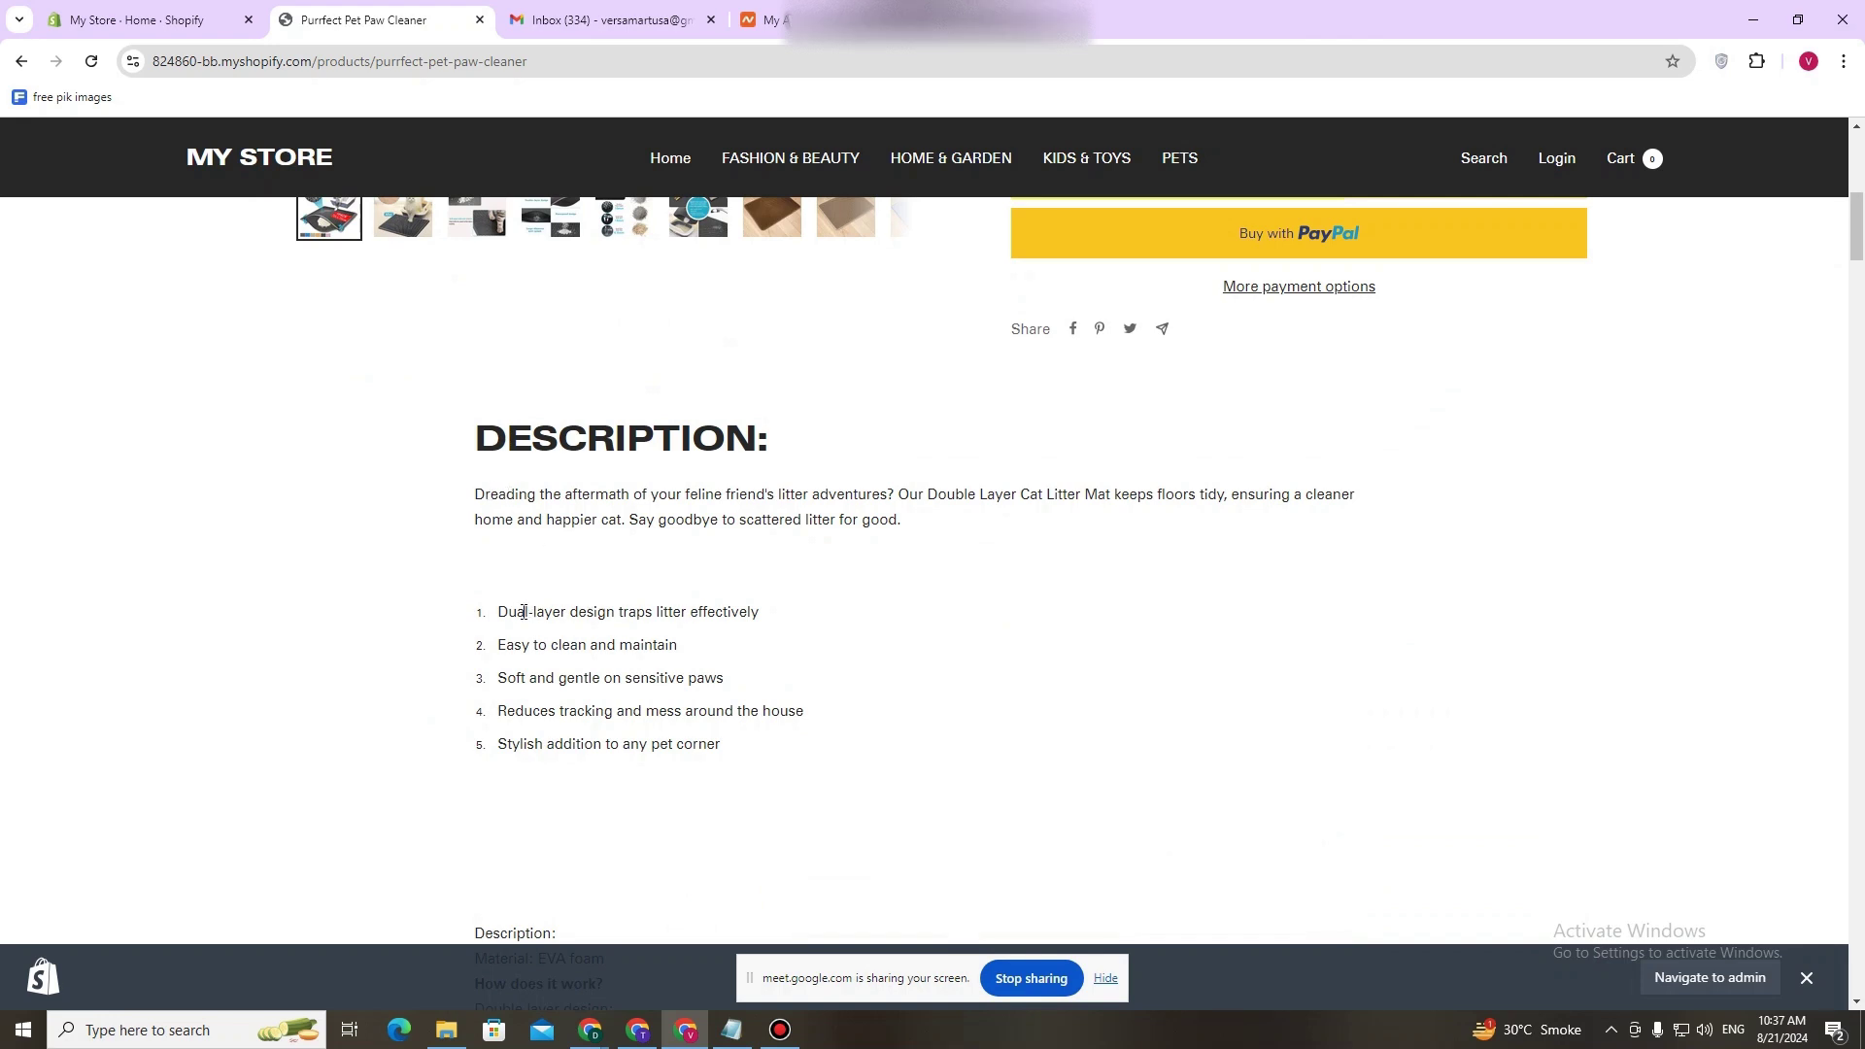
left_click_drag(499, 614, 695, 628)
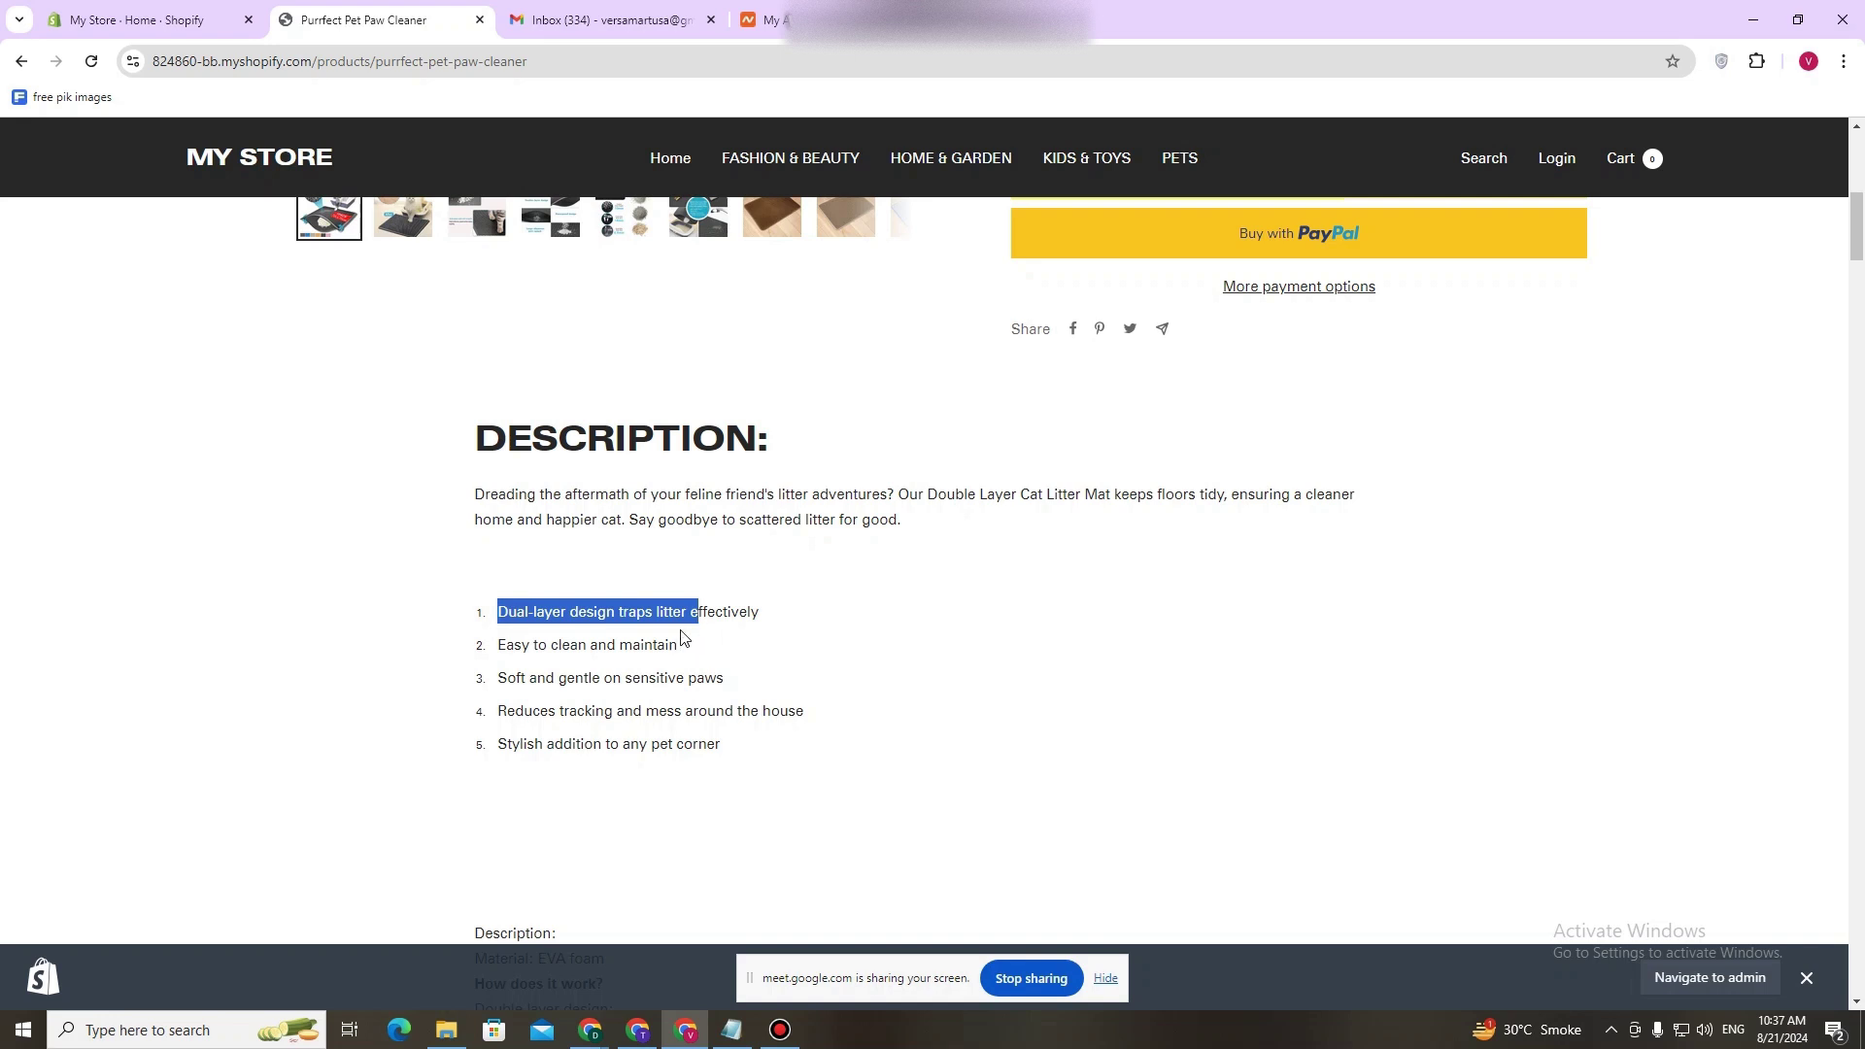
left_click(636, 1030)
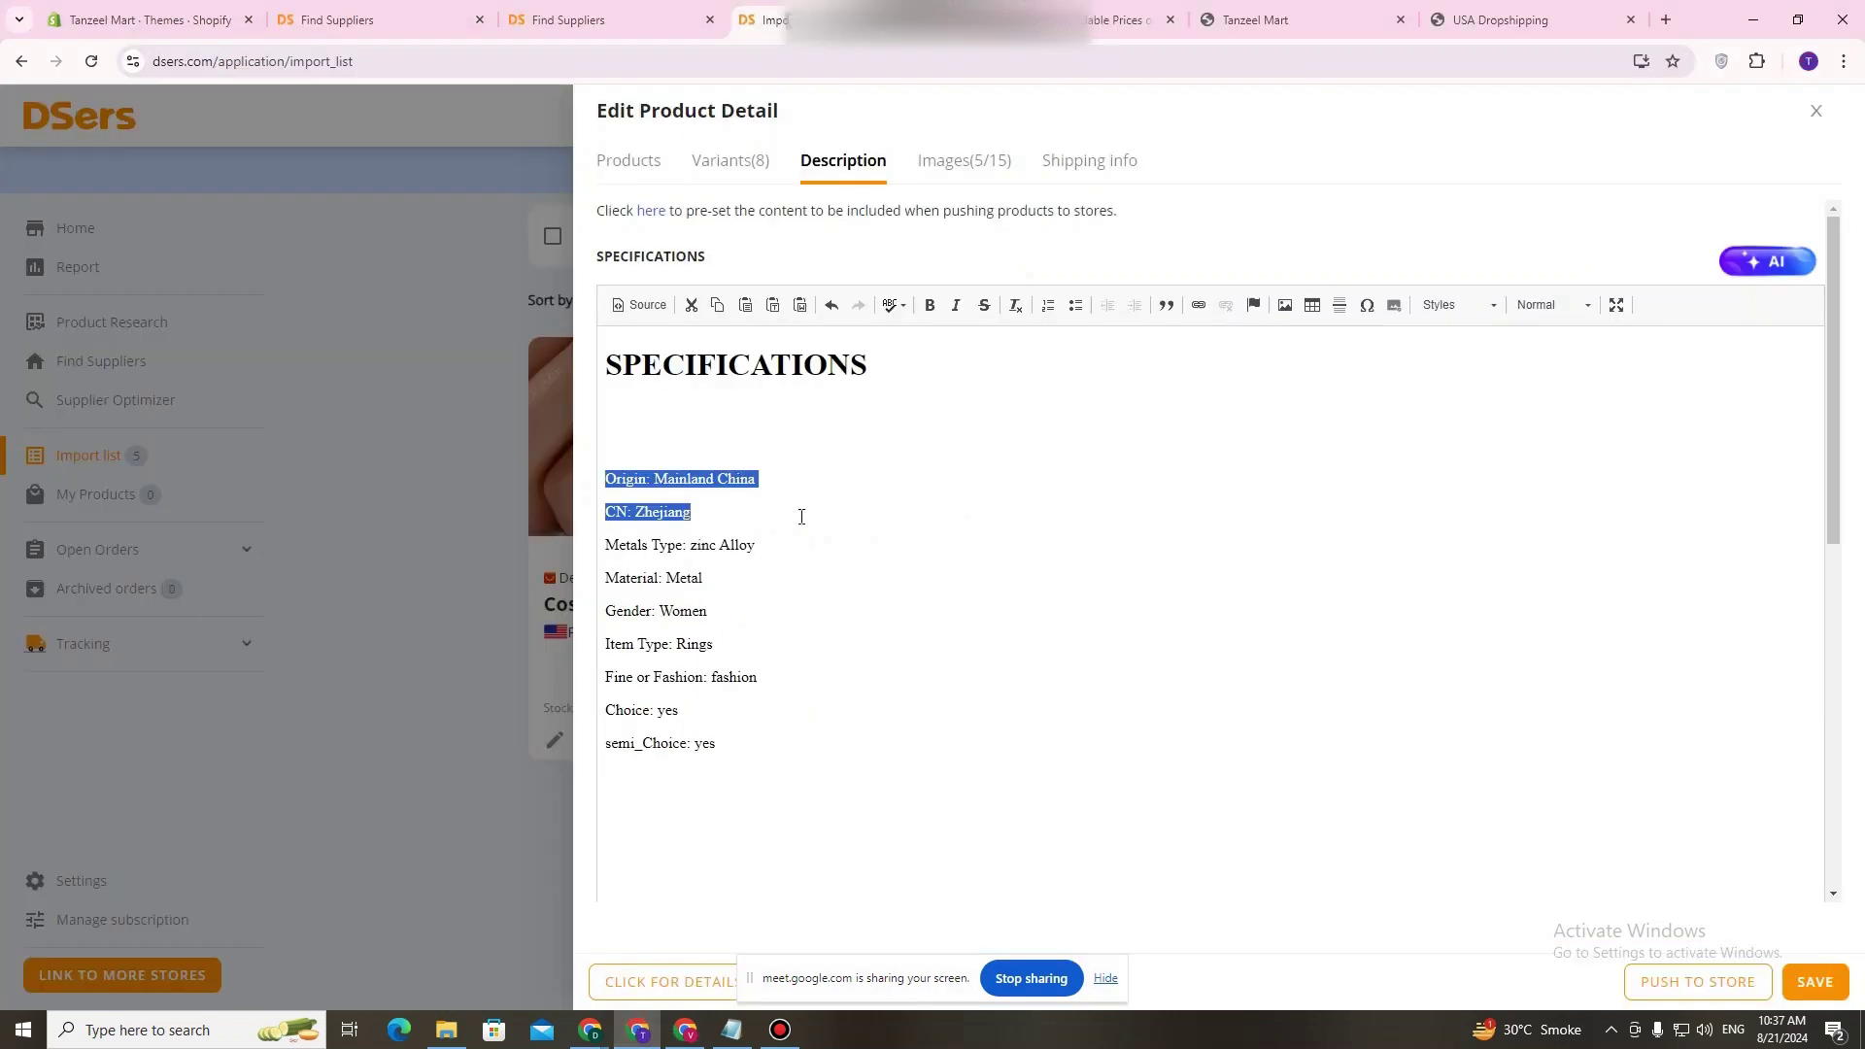
key("BackSpace")
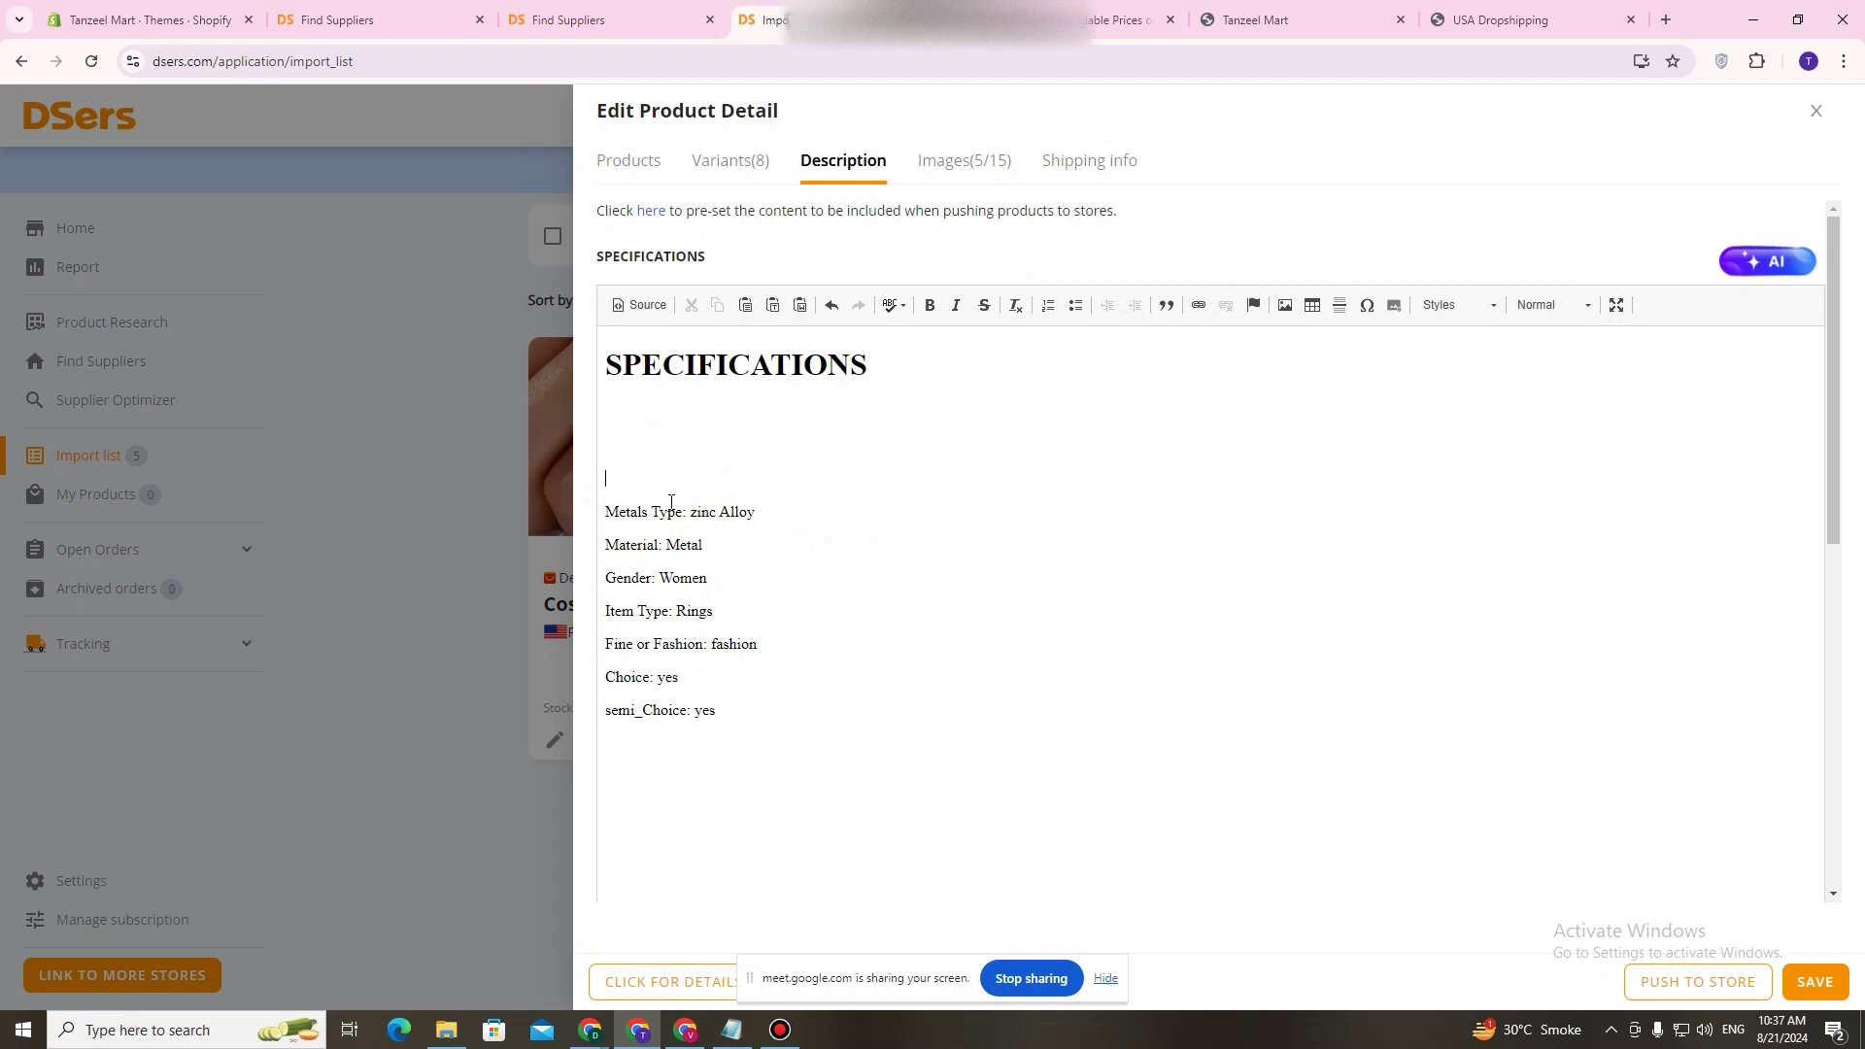
key("BackSpace")
key("BackSpace")
key("BackSpace")
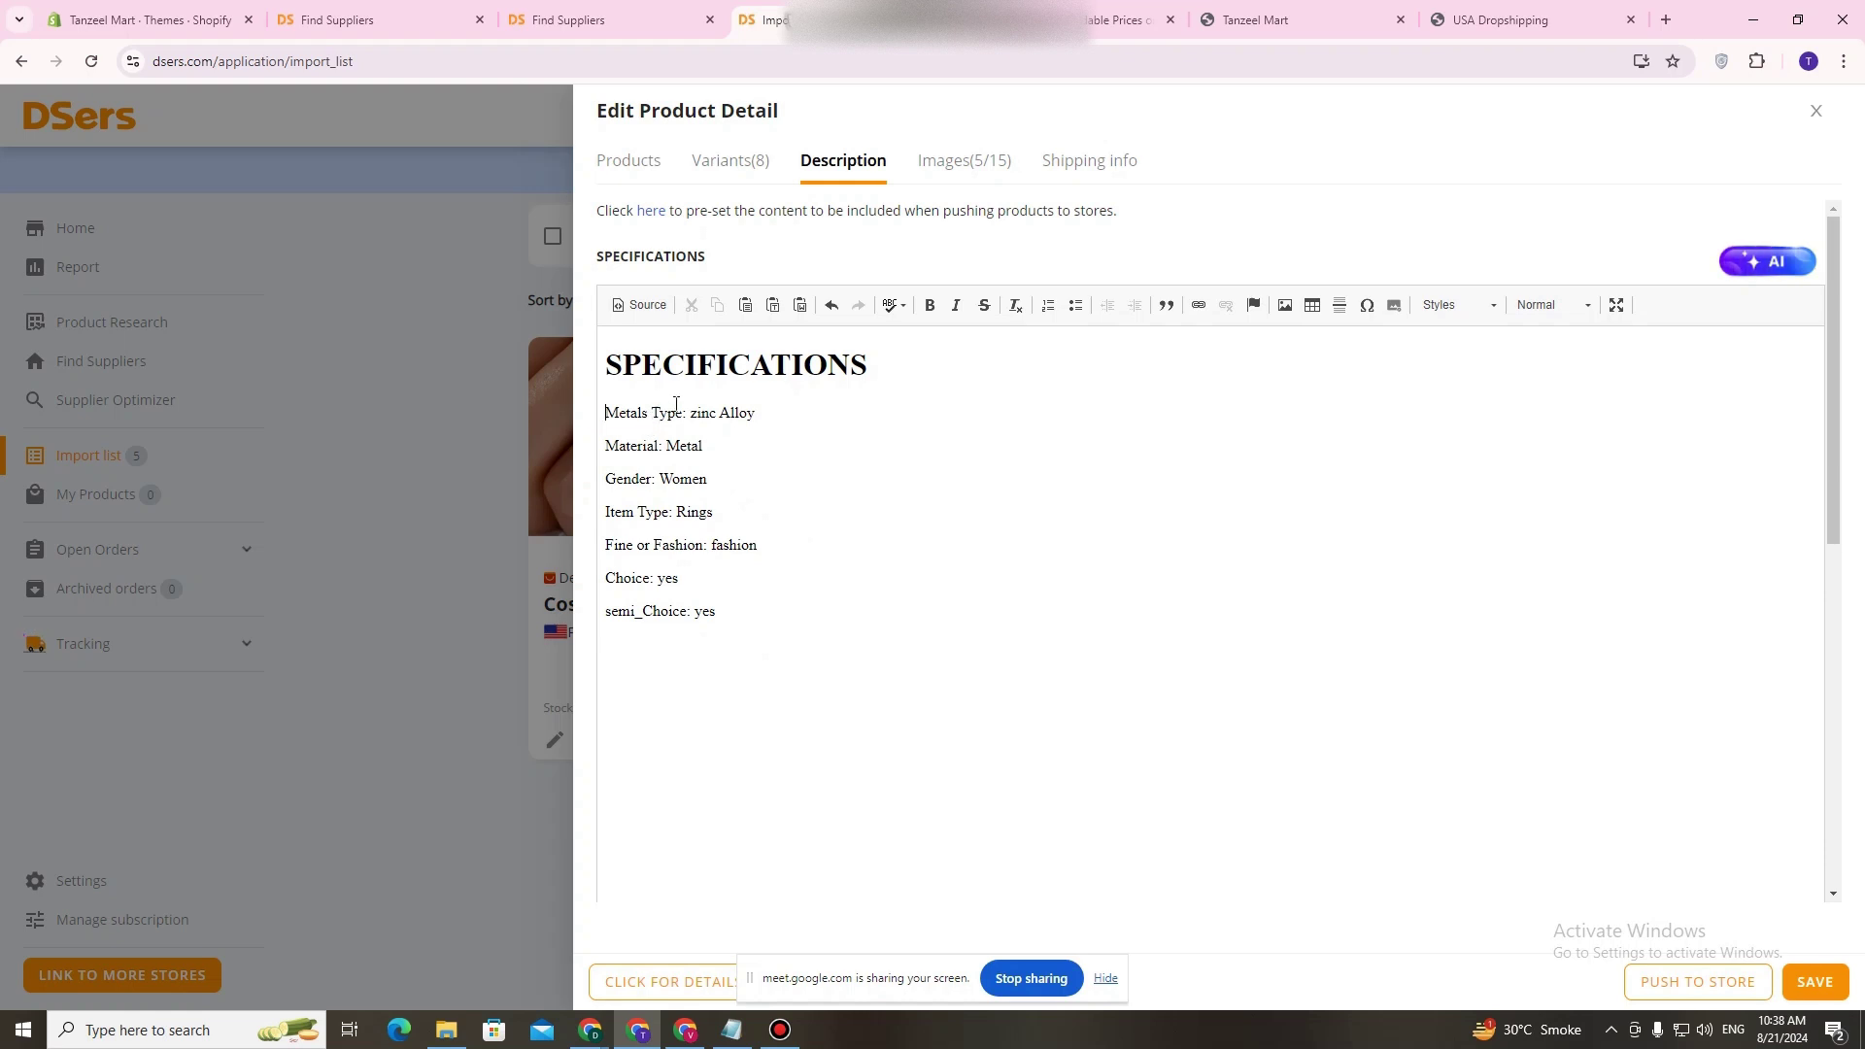
left_click(714, 165)
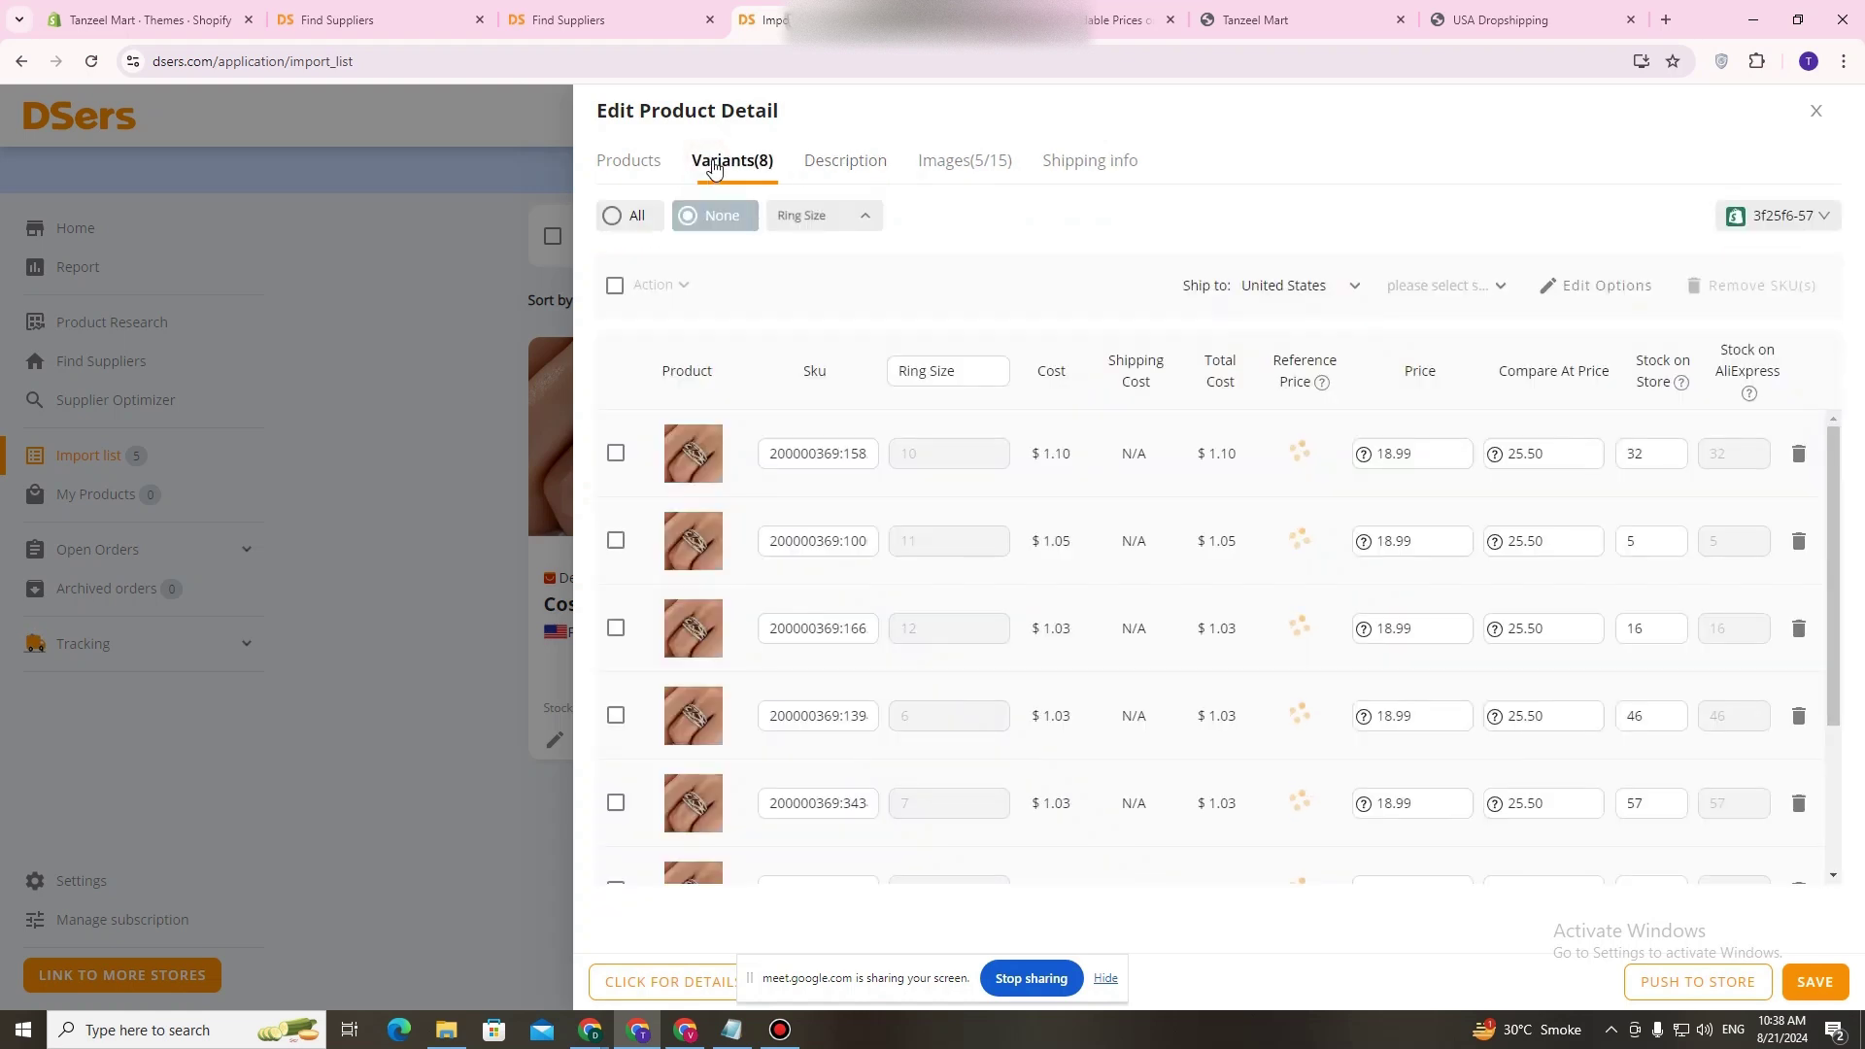
left_click(643, 164)
triple_click(1202, 264)
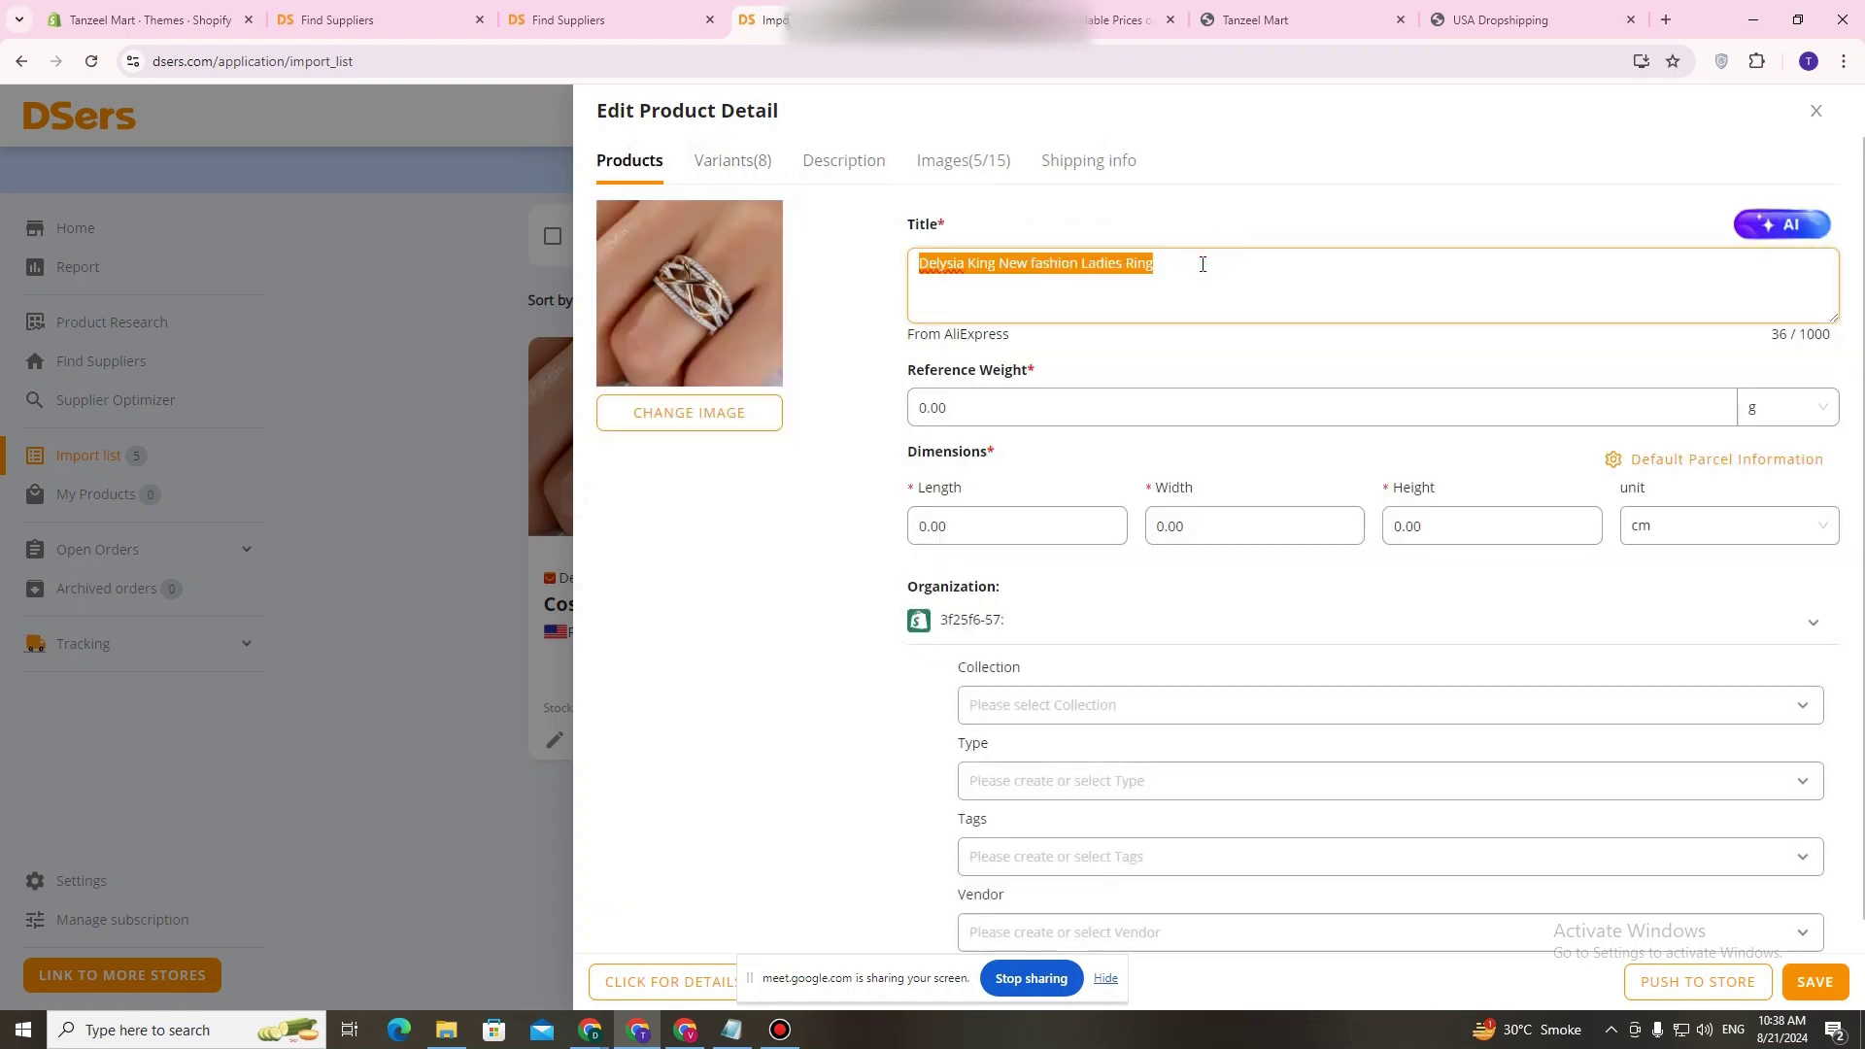
left_click(864, 167)
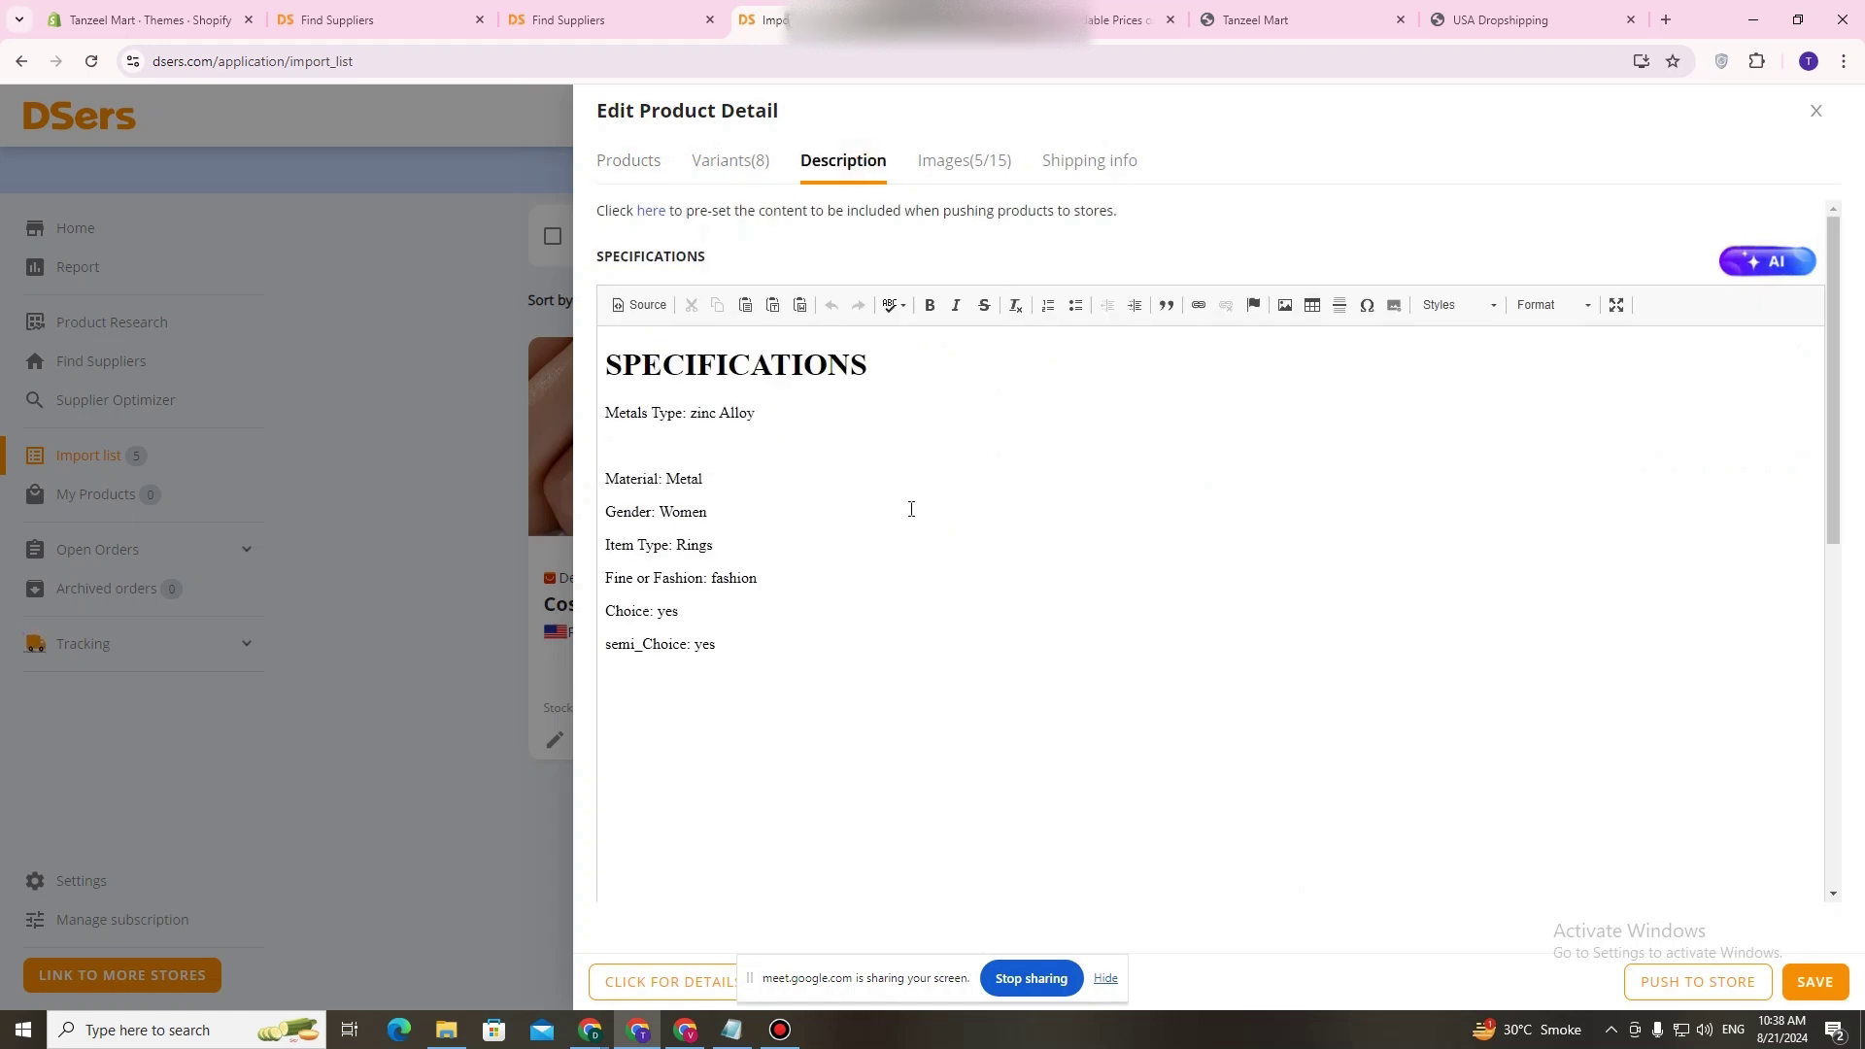
scroll(918, 544, "down", 4)
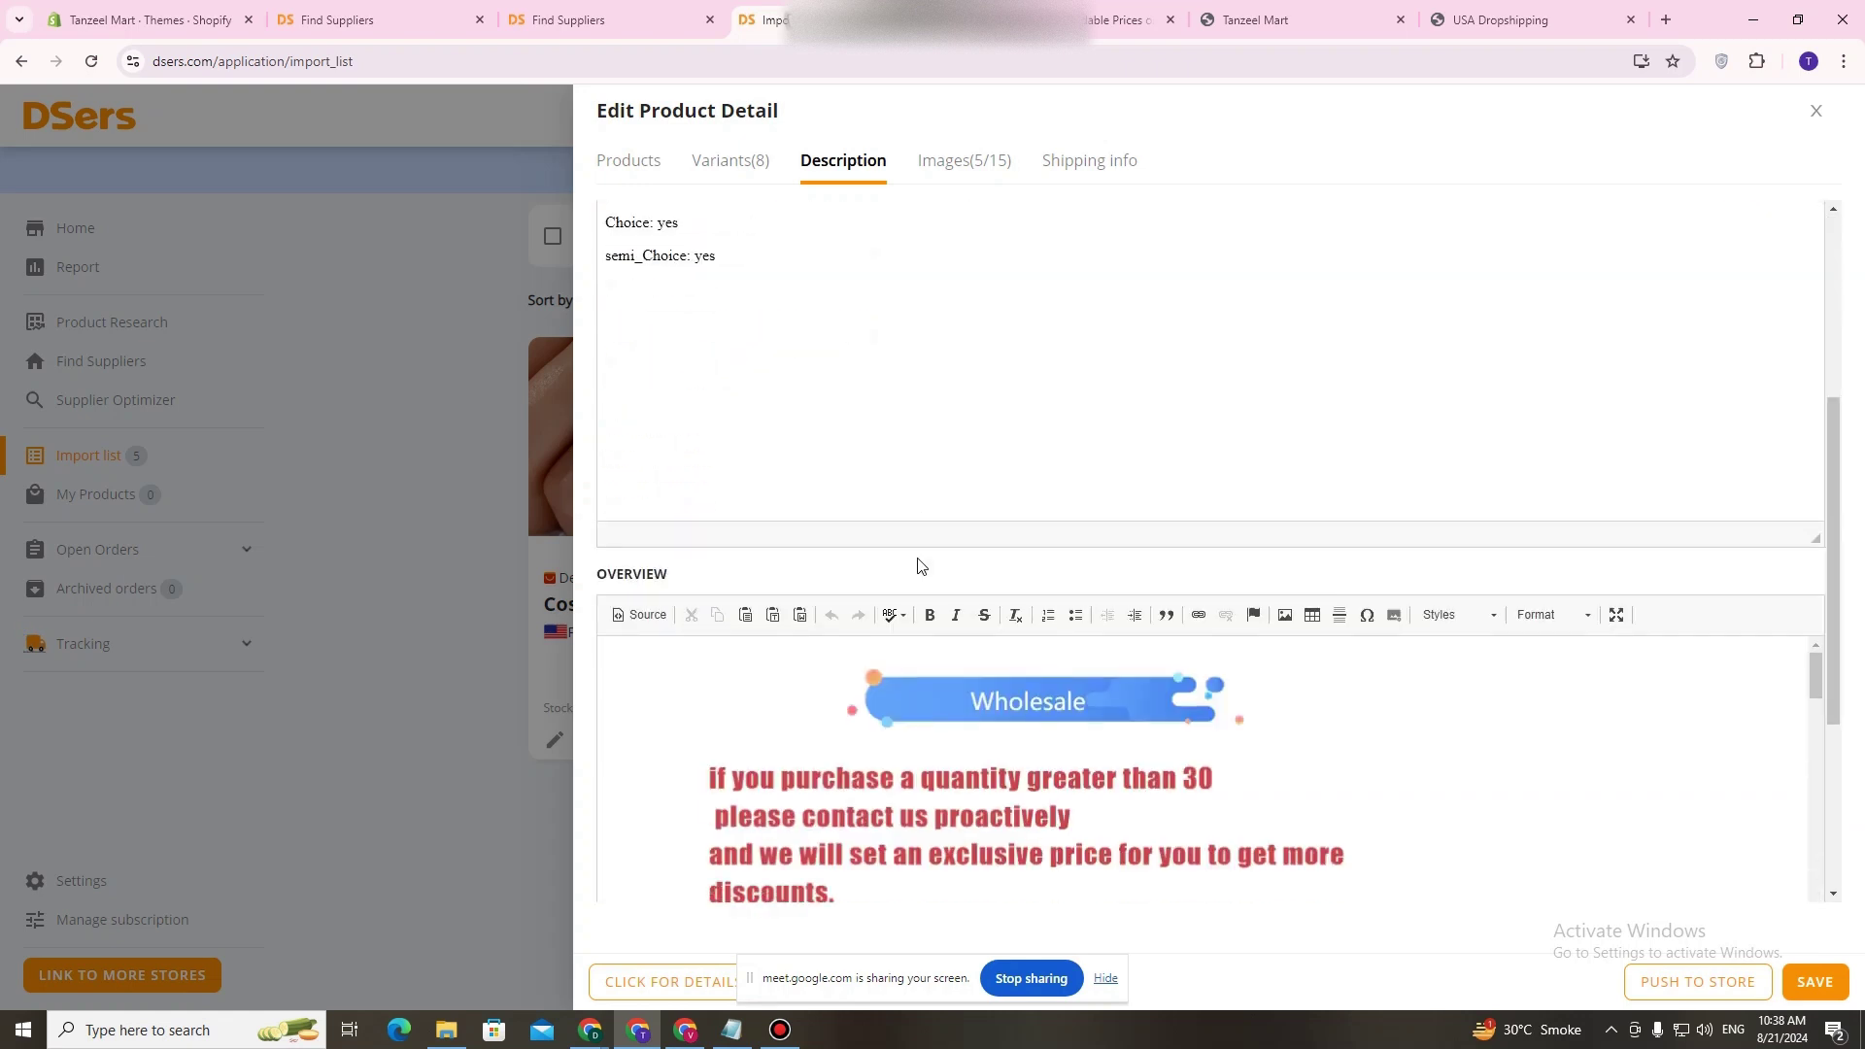
scroll(918, 565, "up", 5)
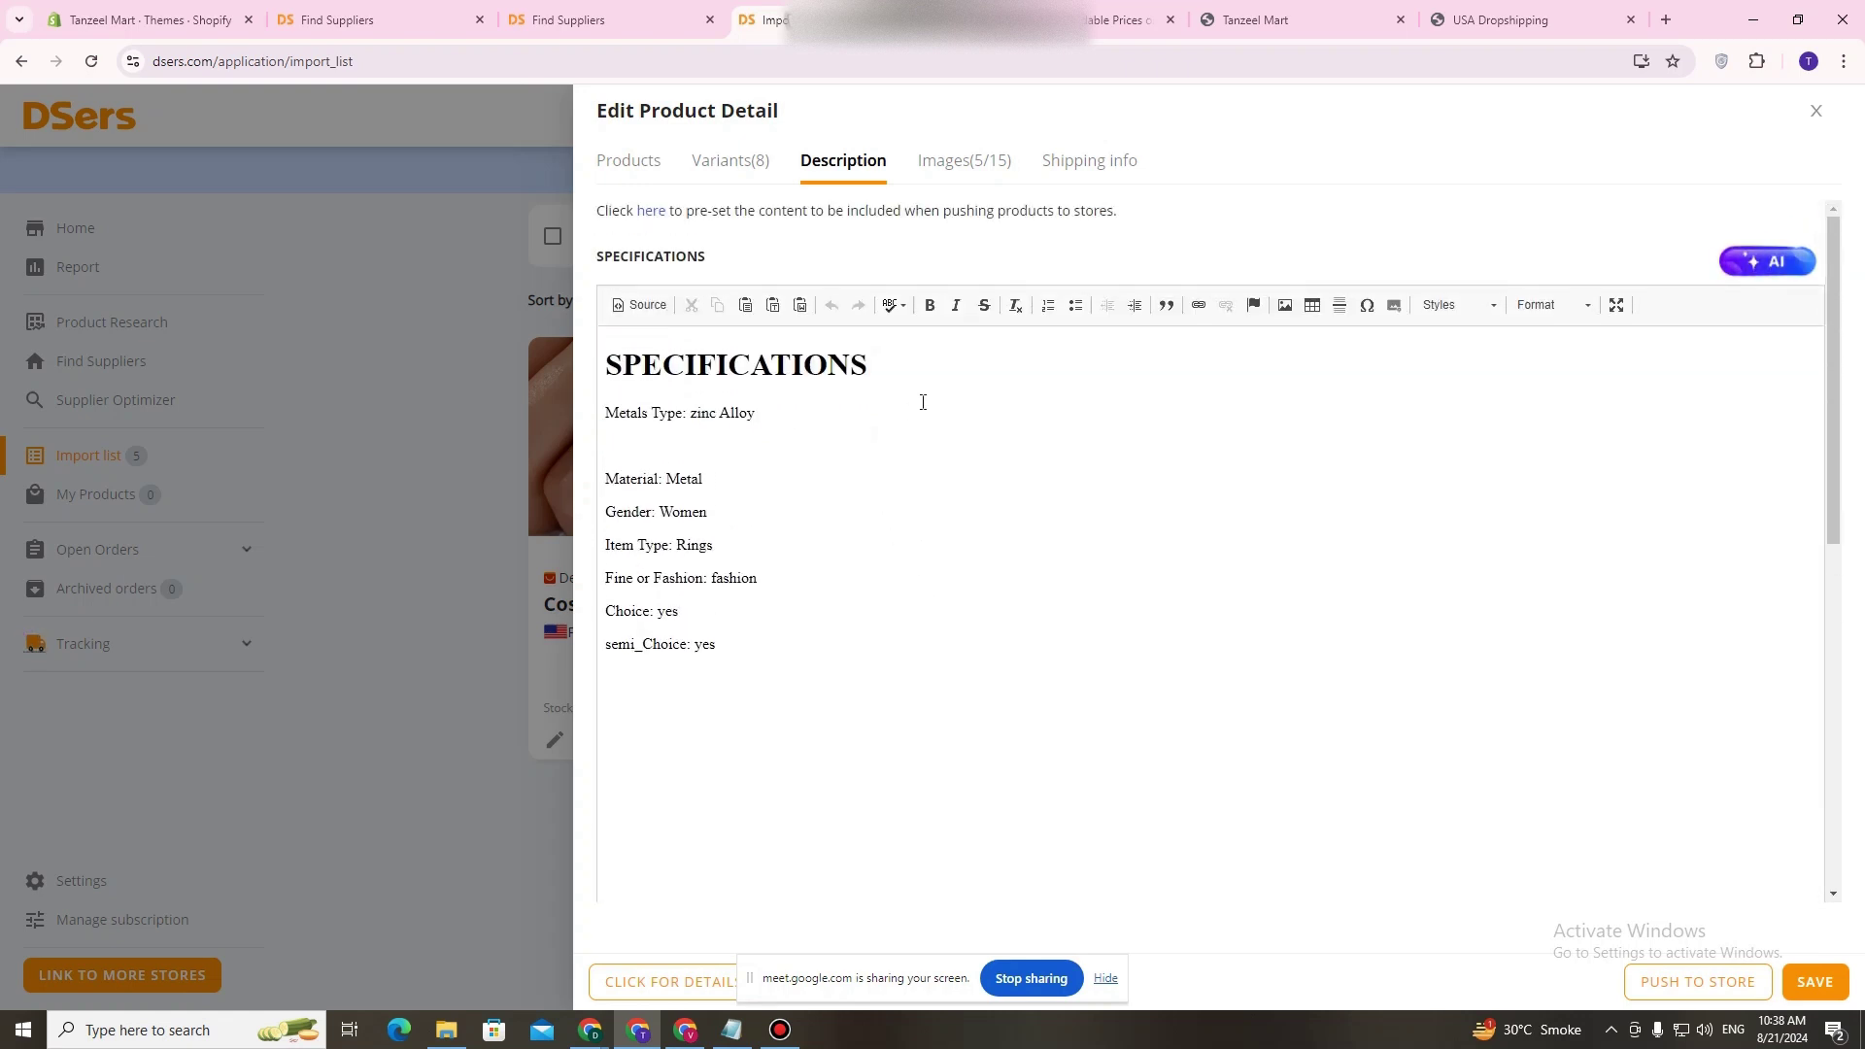
Step: Review the ring's product images
left_click(967, 163)
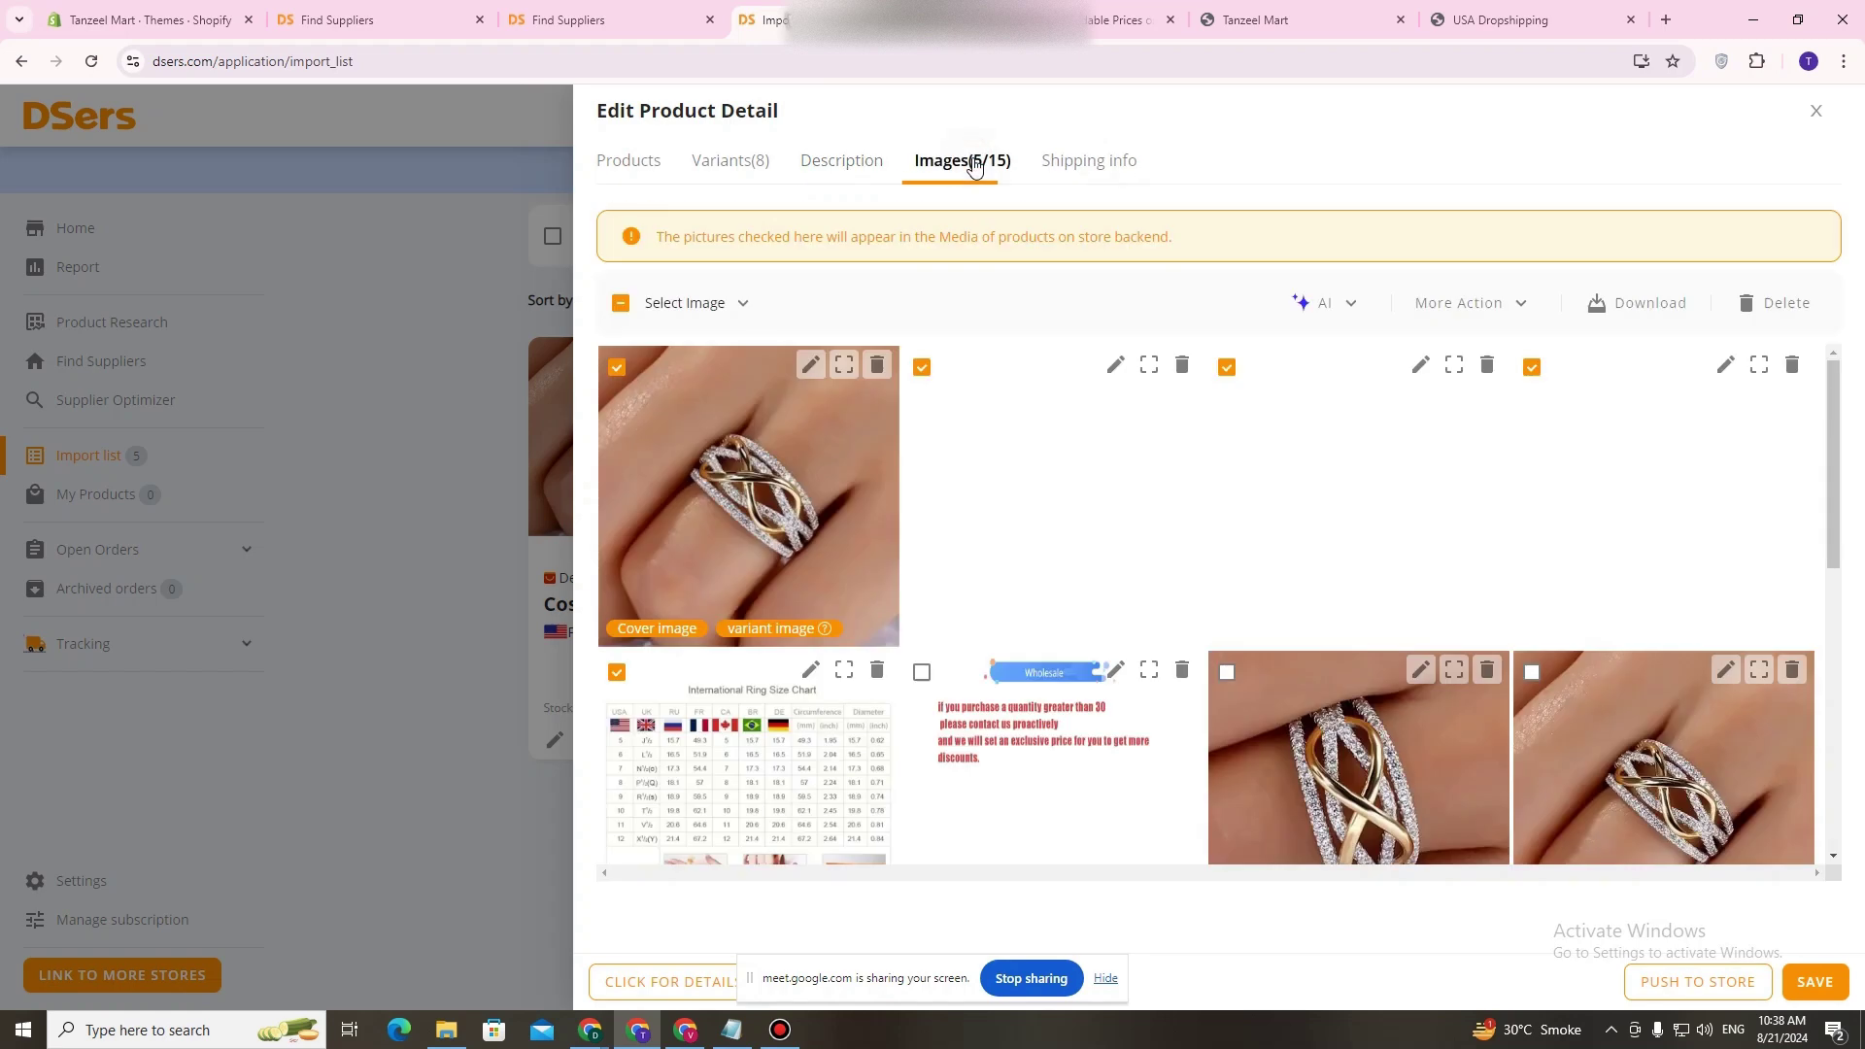
scroll(1016, 540, "down", 6)
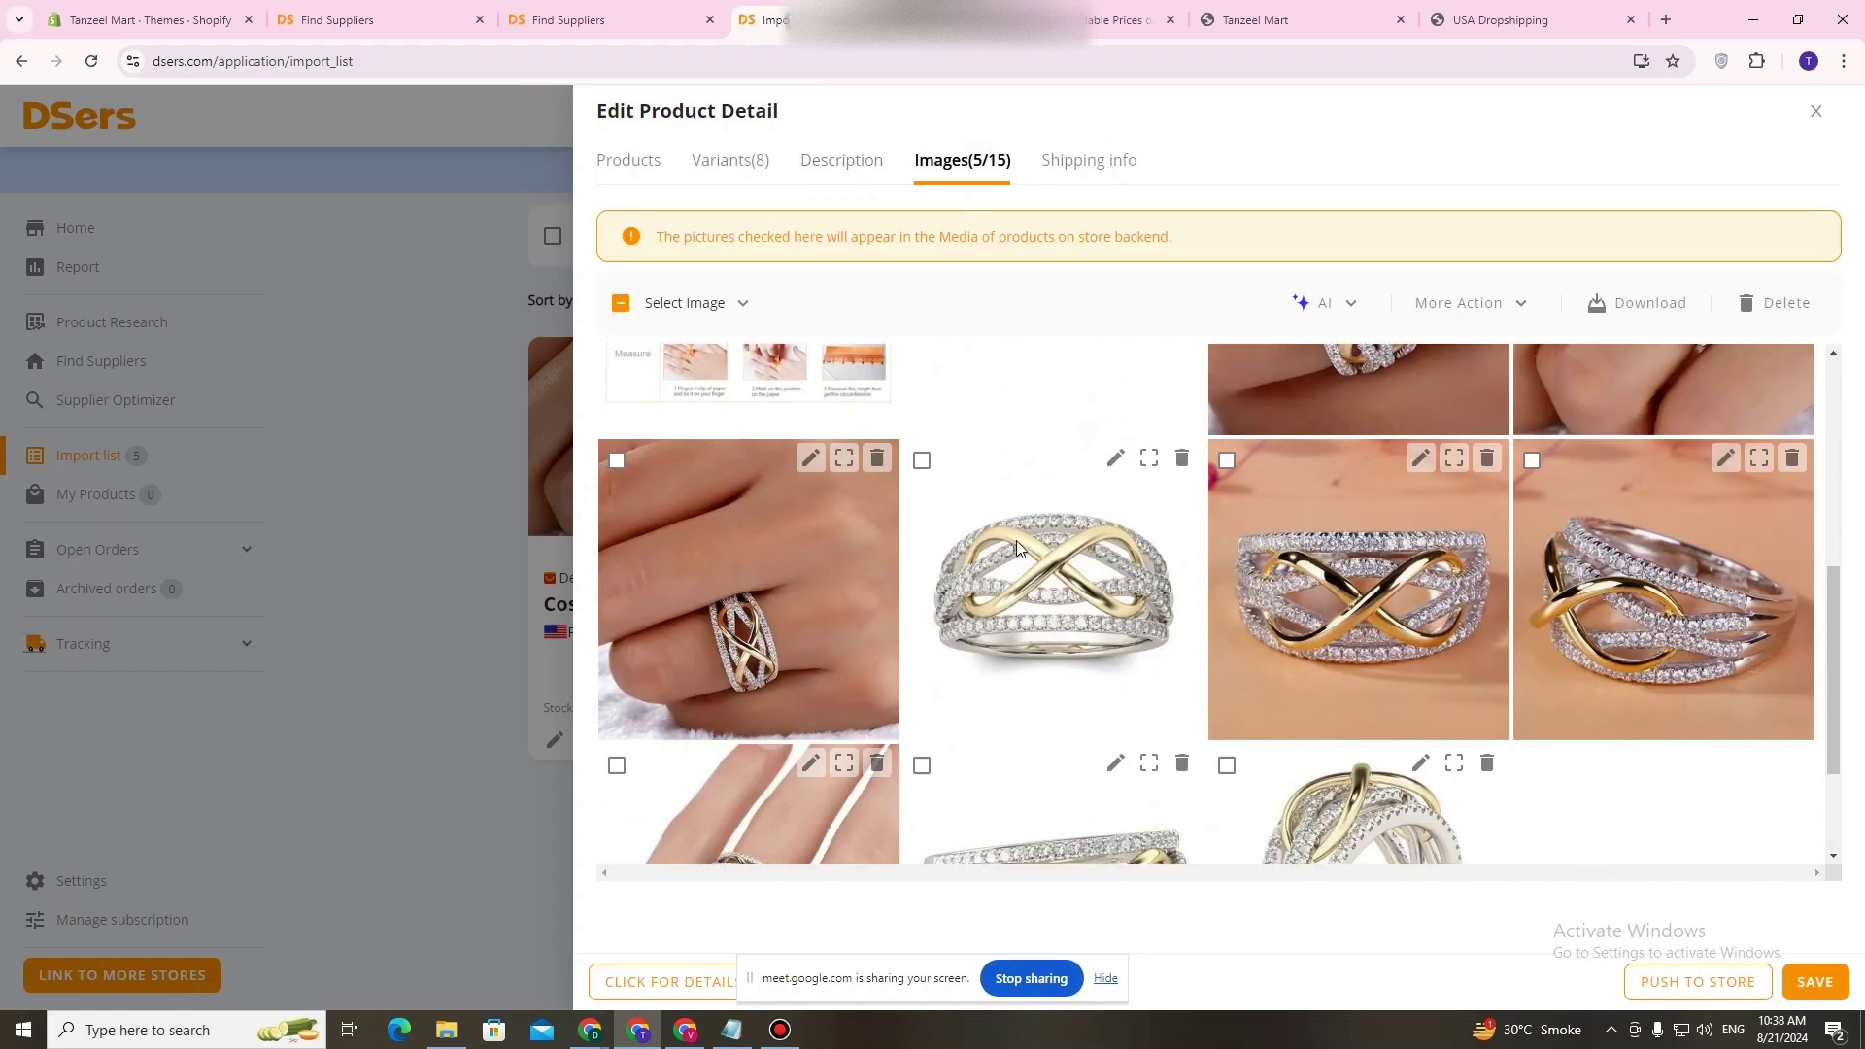
scroll(1018, 546, "up", 5)
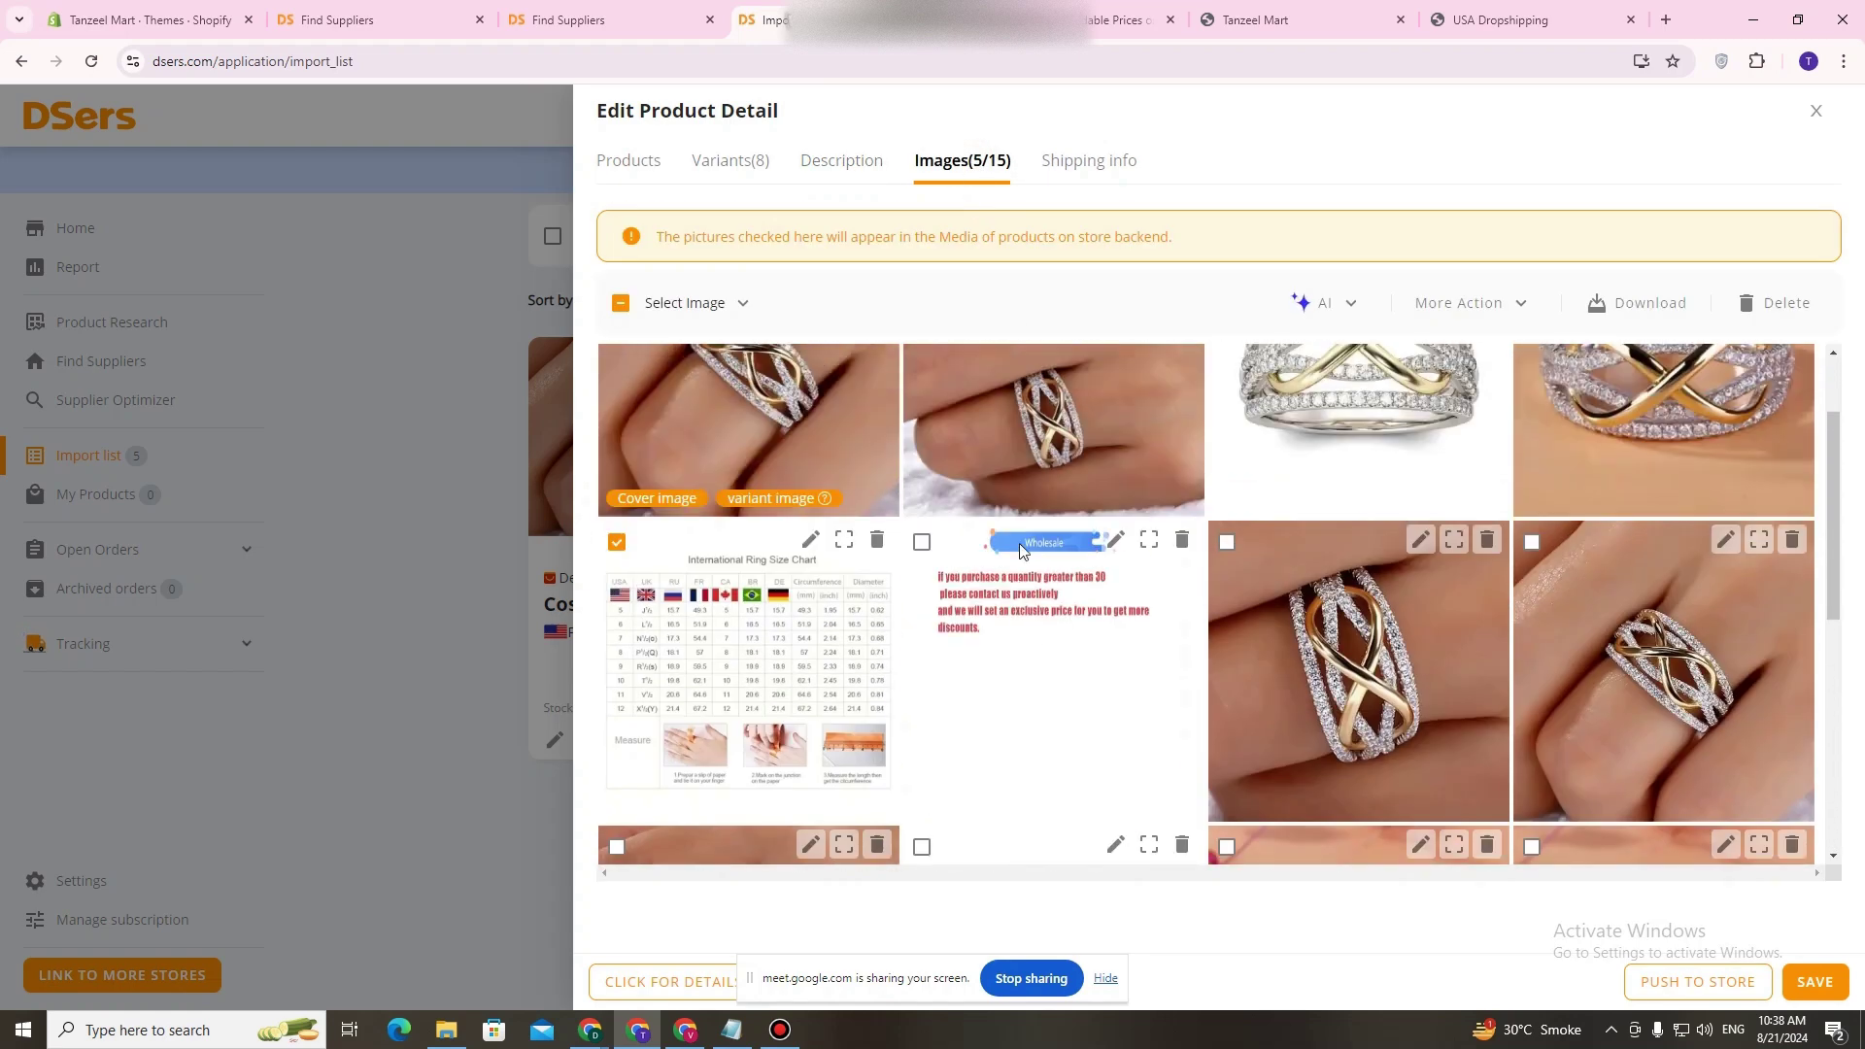
scroll(1018, 551, "up", 1)
scroll(1018, 552, "down", 2)
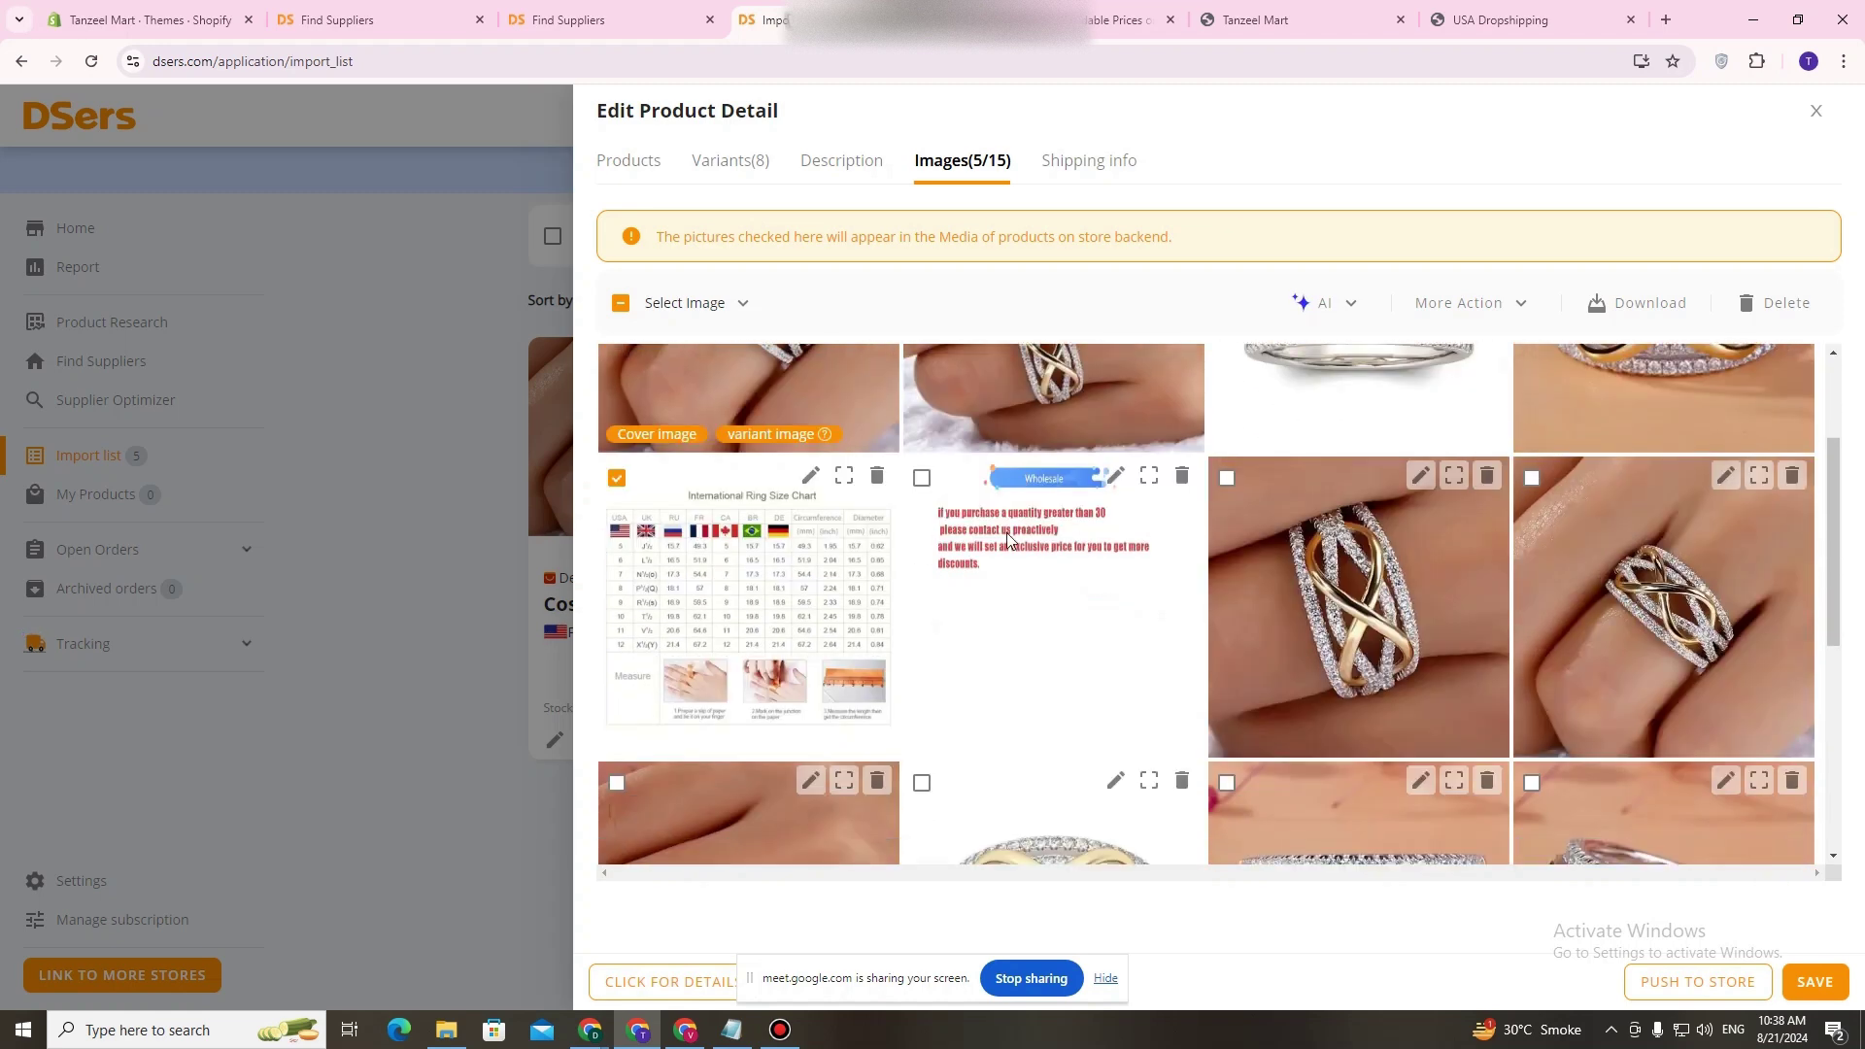
scroll(1067, 486, "up", 3)
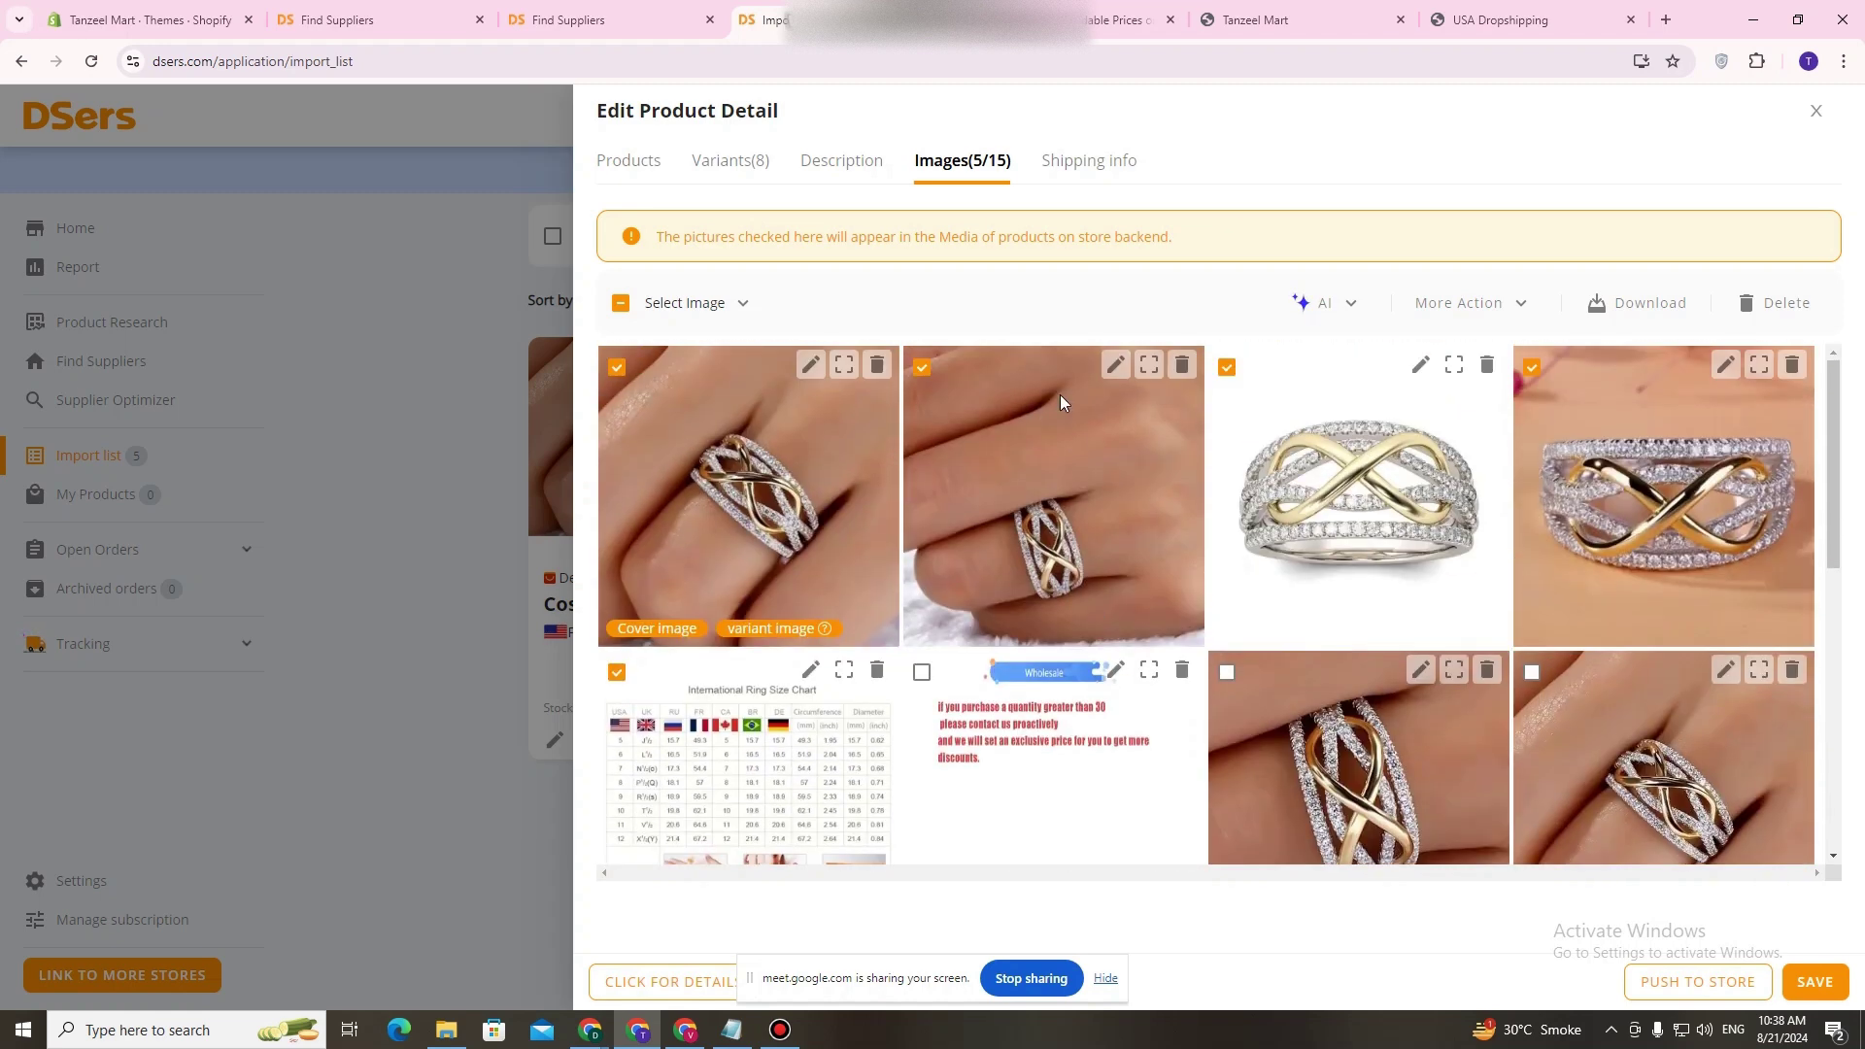
Step: Check the $1.99 shipping cost to the United States, then save the ring product
left_click(1090, 161)
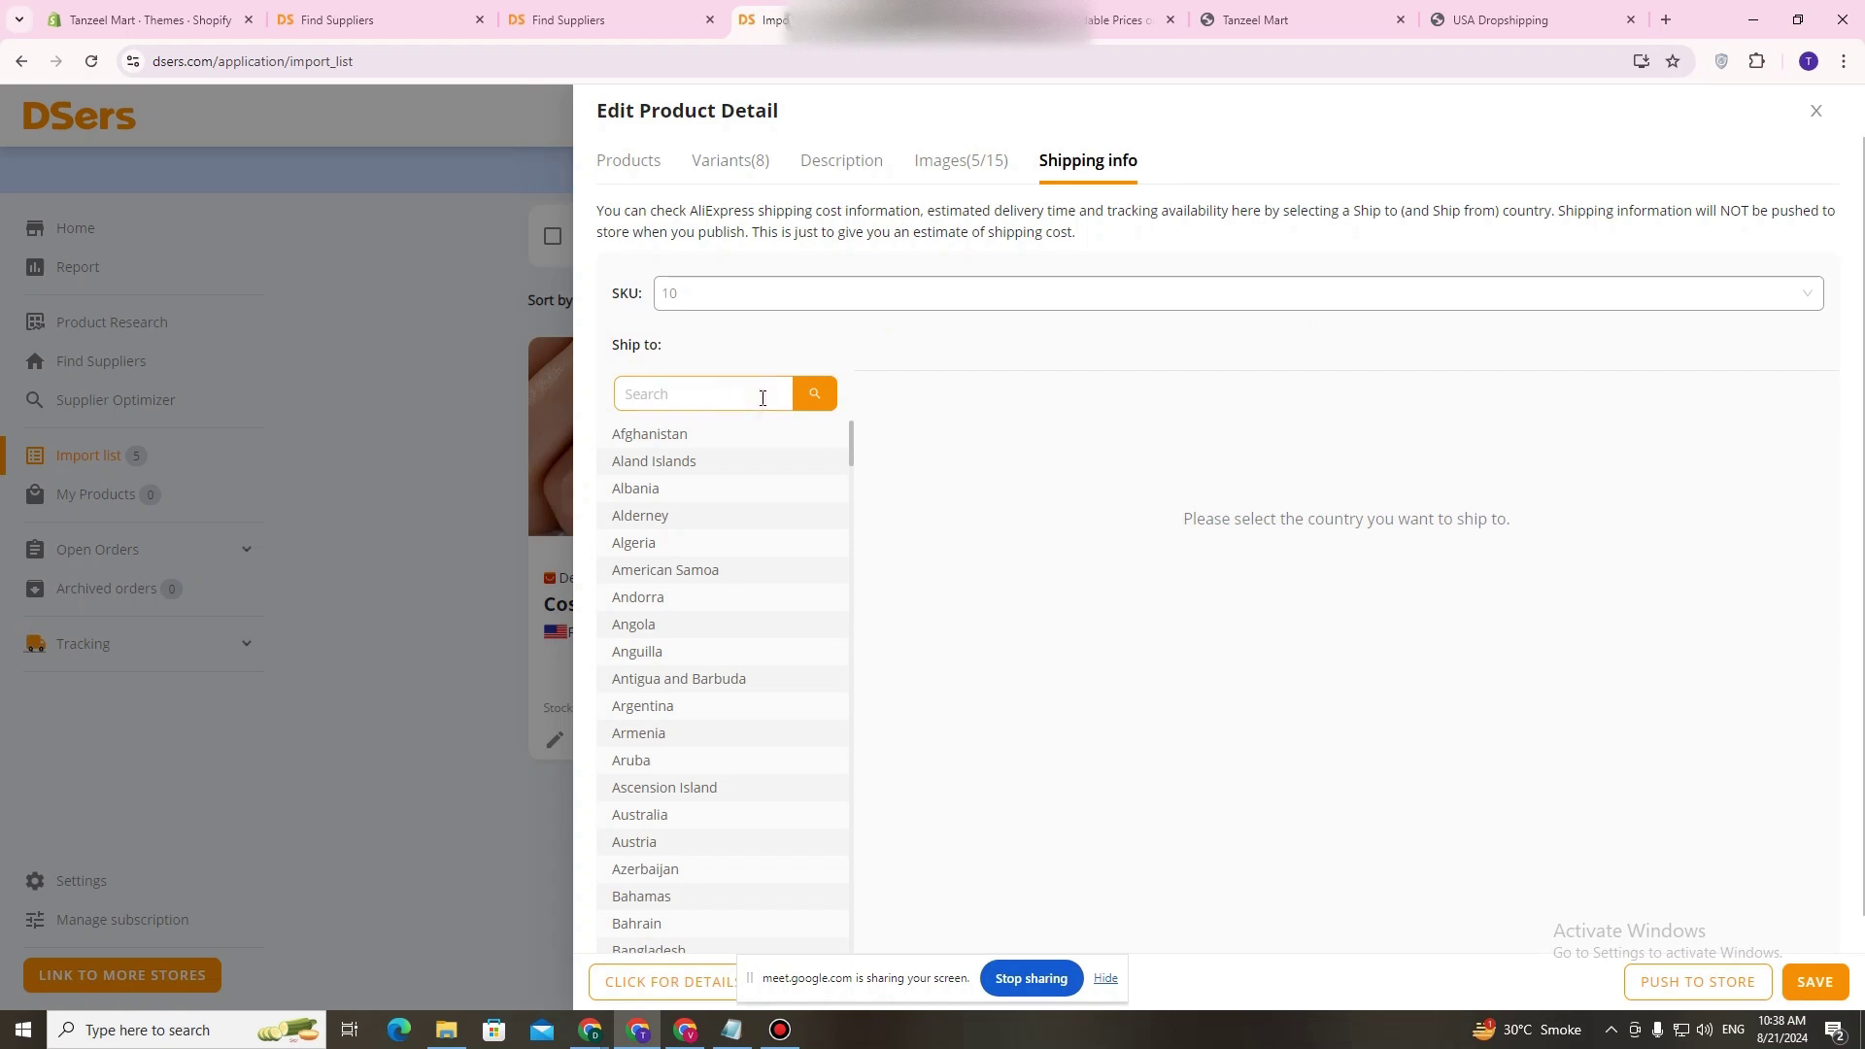
type("united state")
left_click(821, 396)
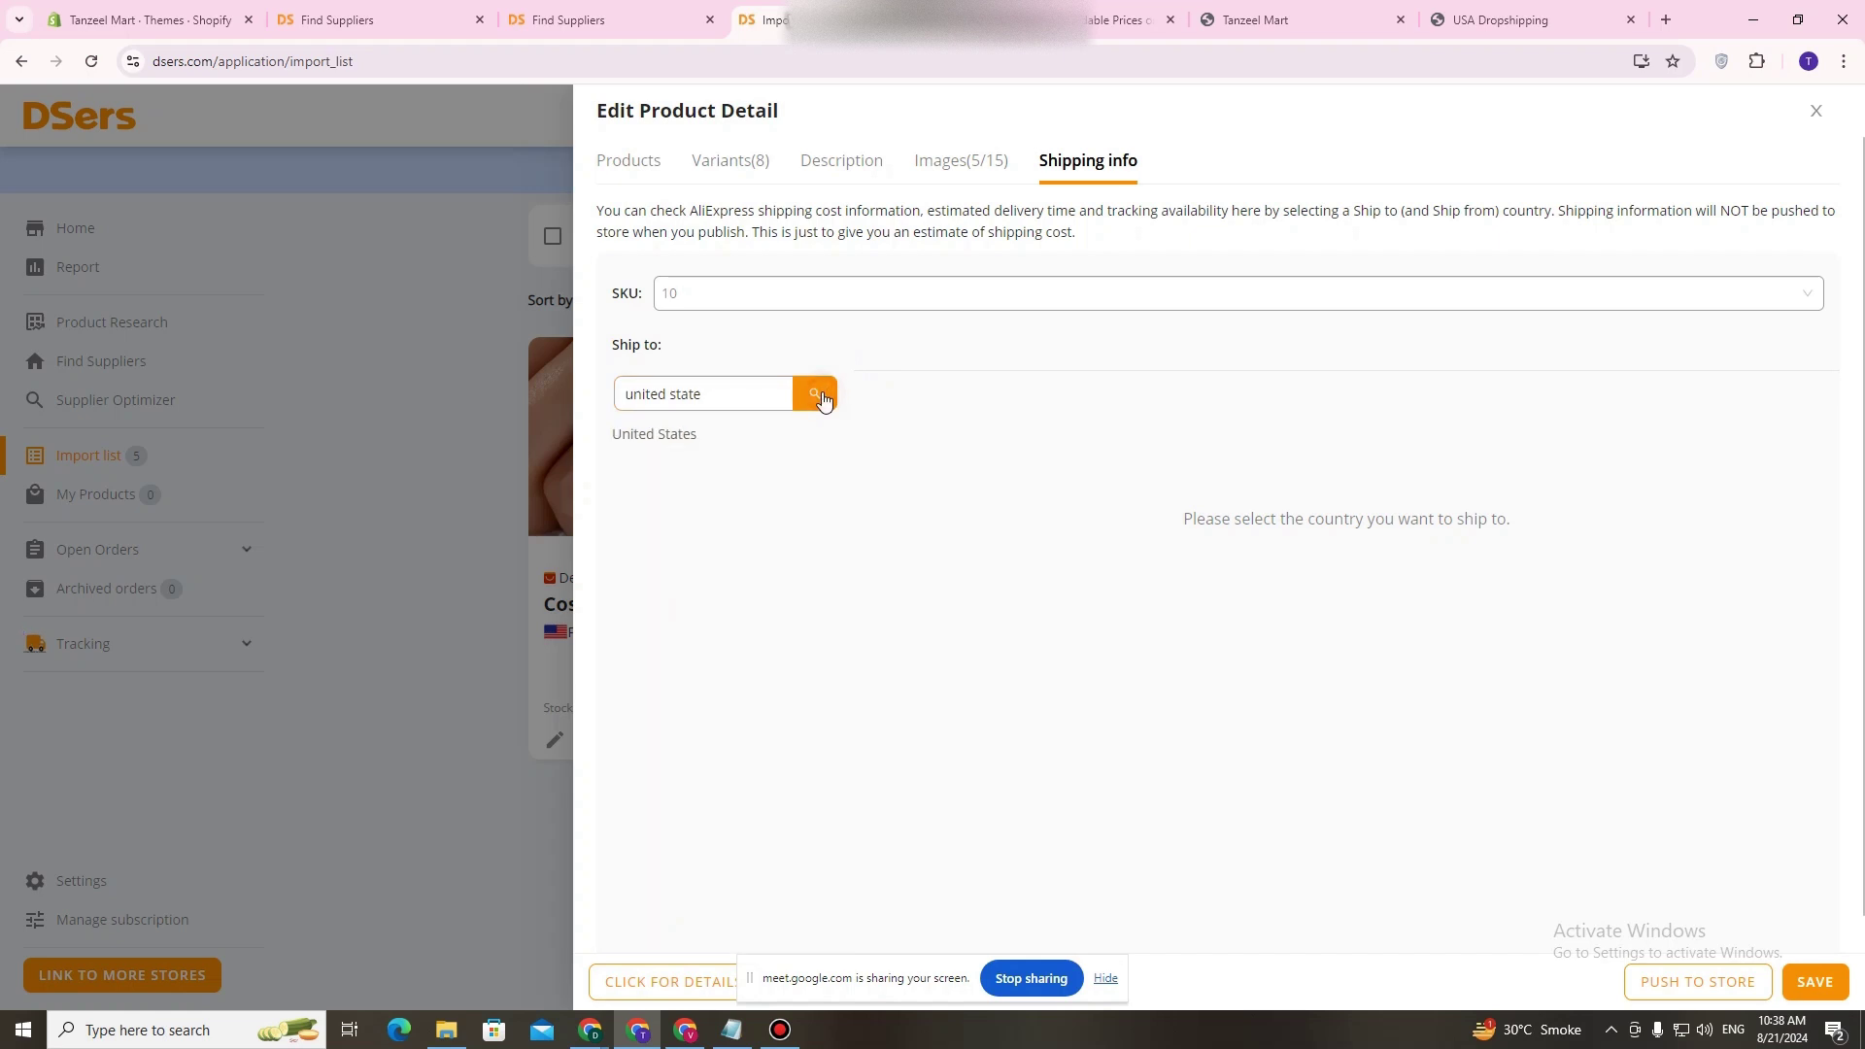
left_click(692, 433)
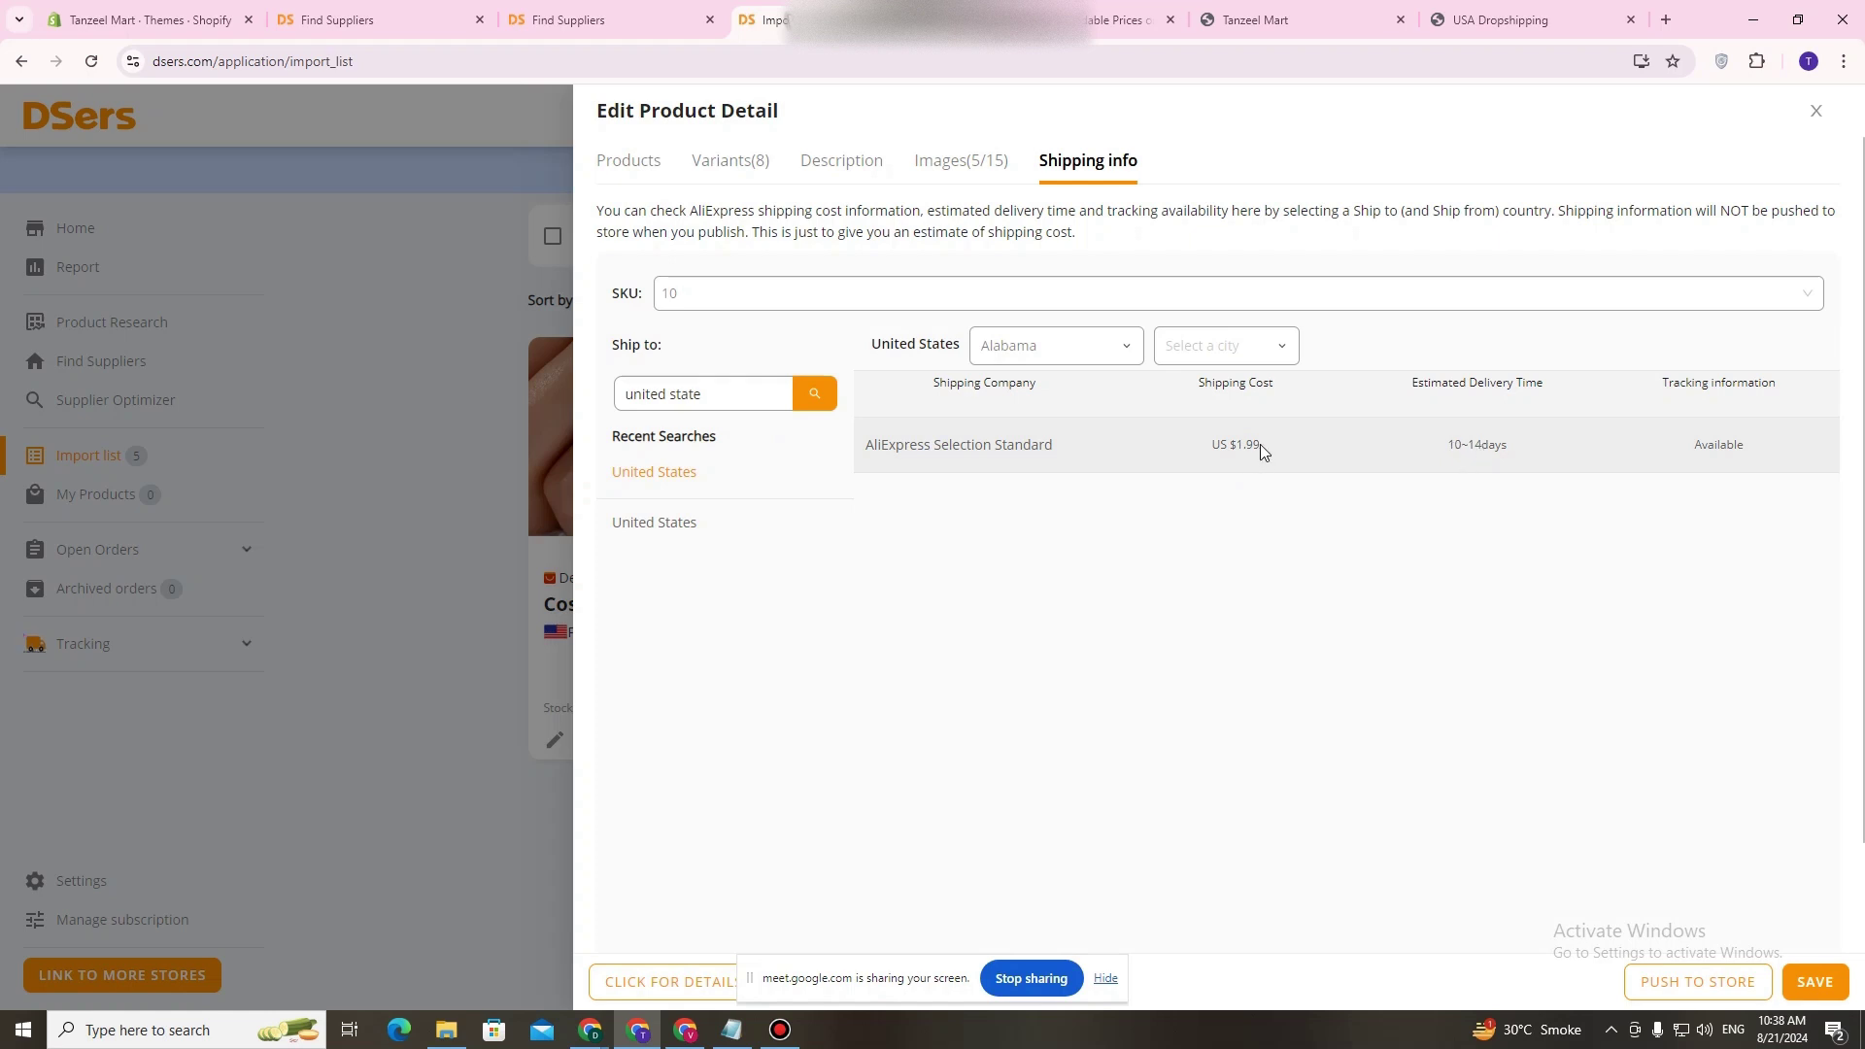
left_click_drag(1261, 446, 1204, 457)
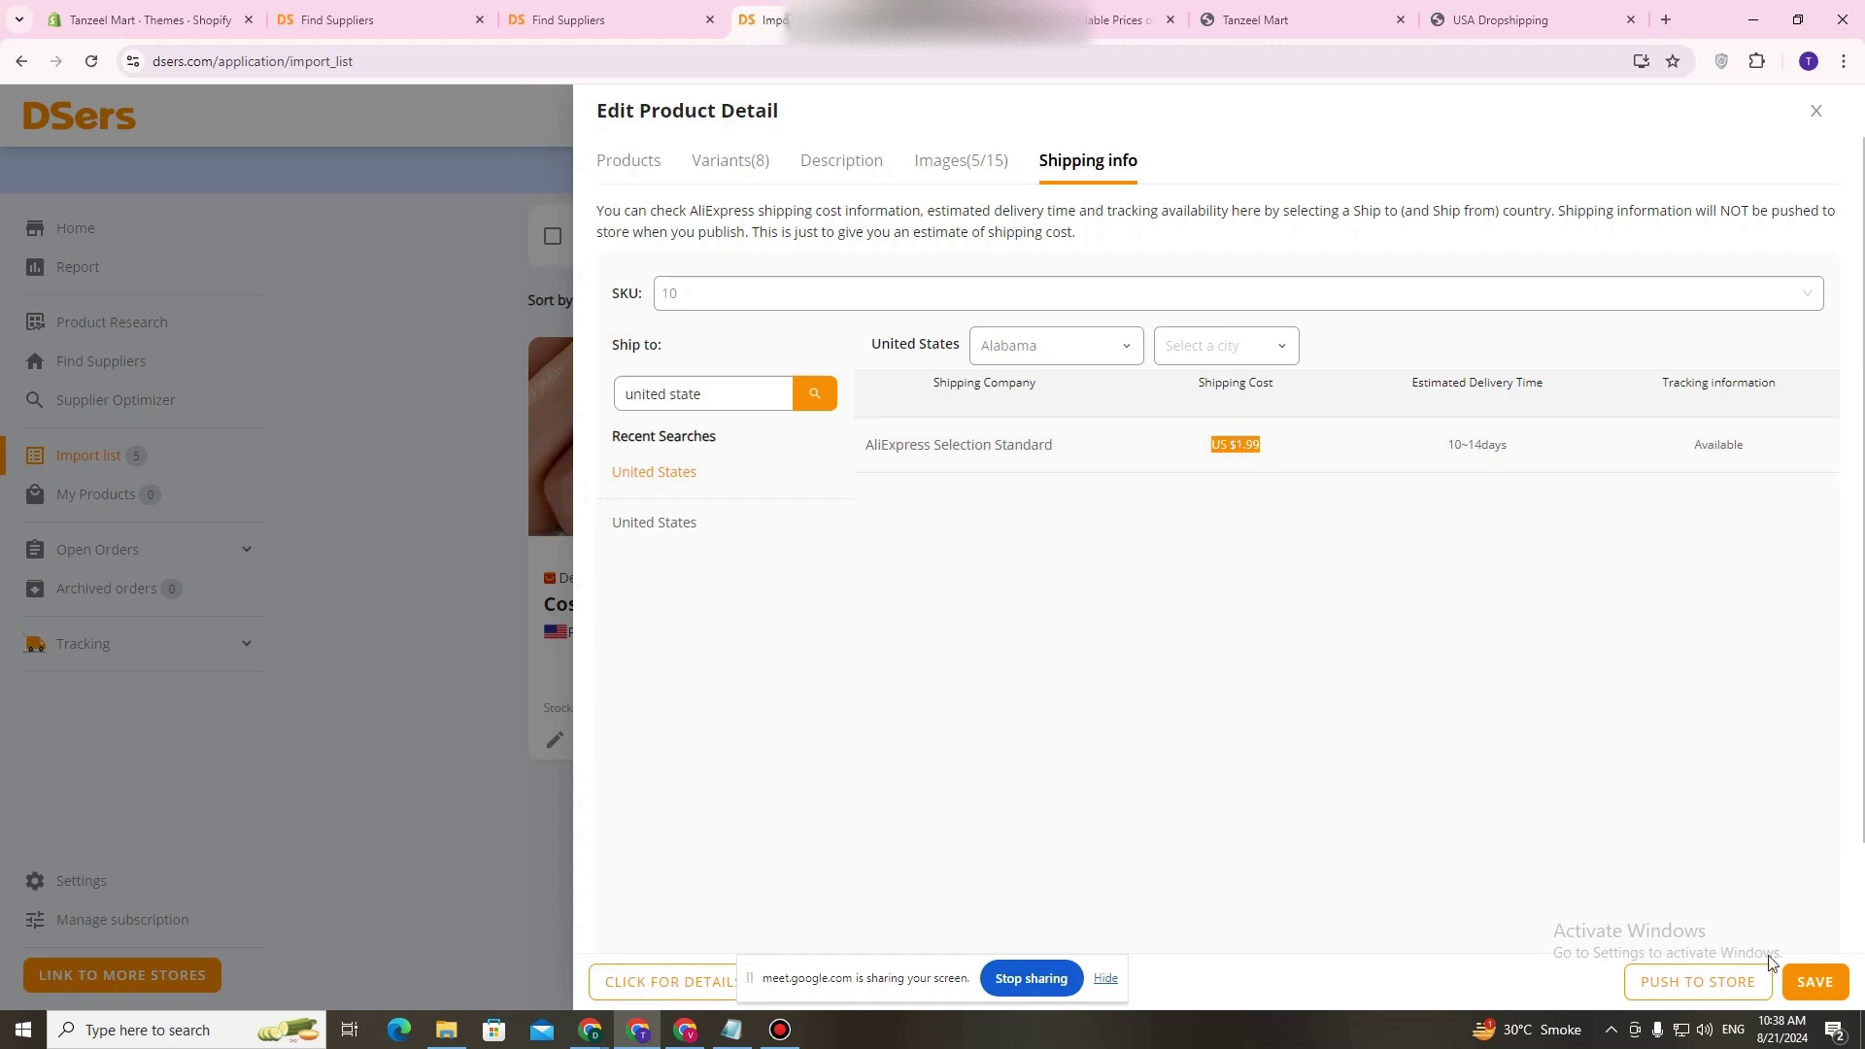
left_click(1814, 983)
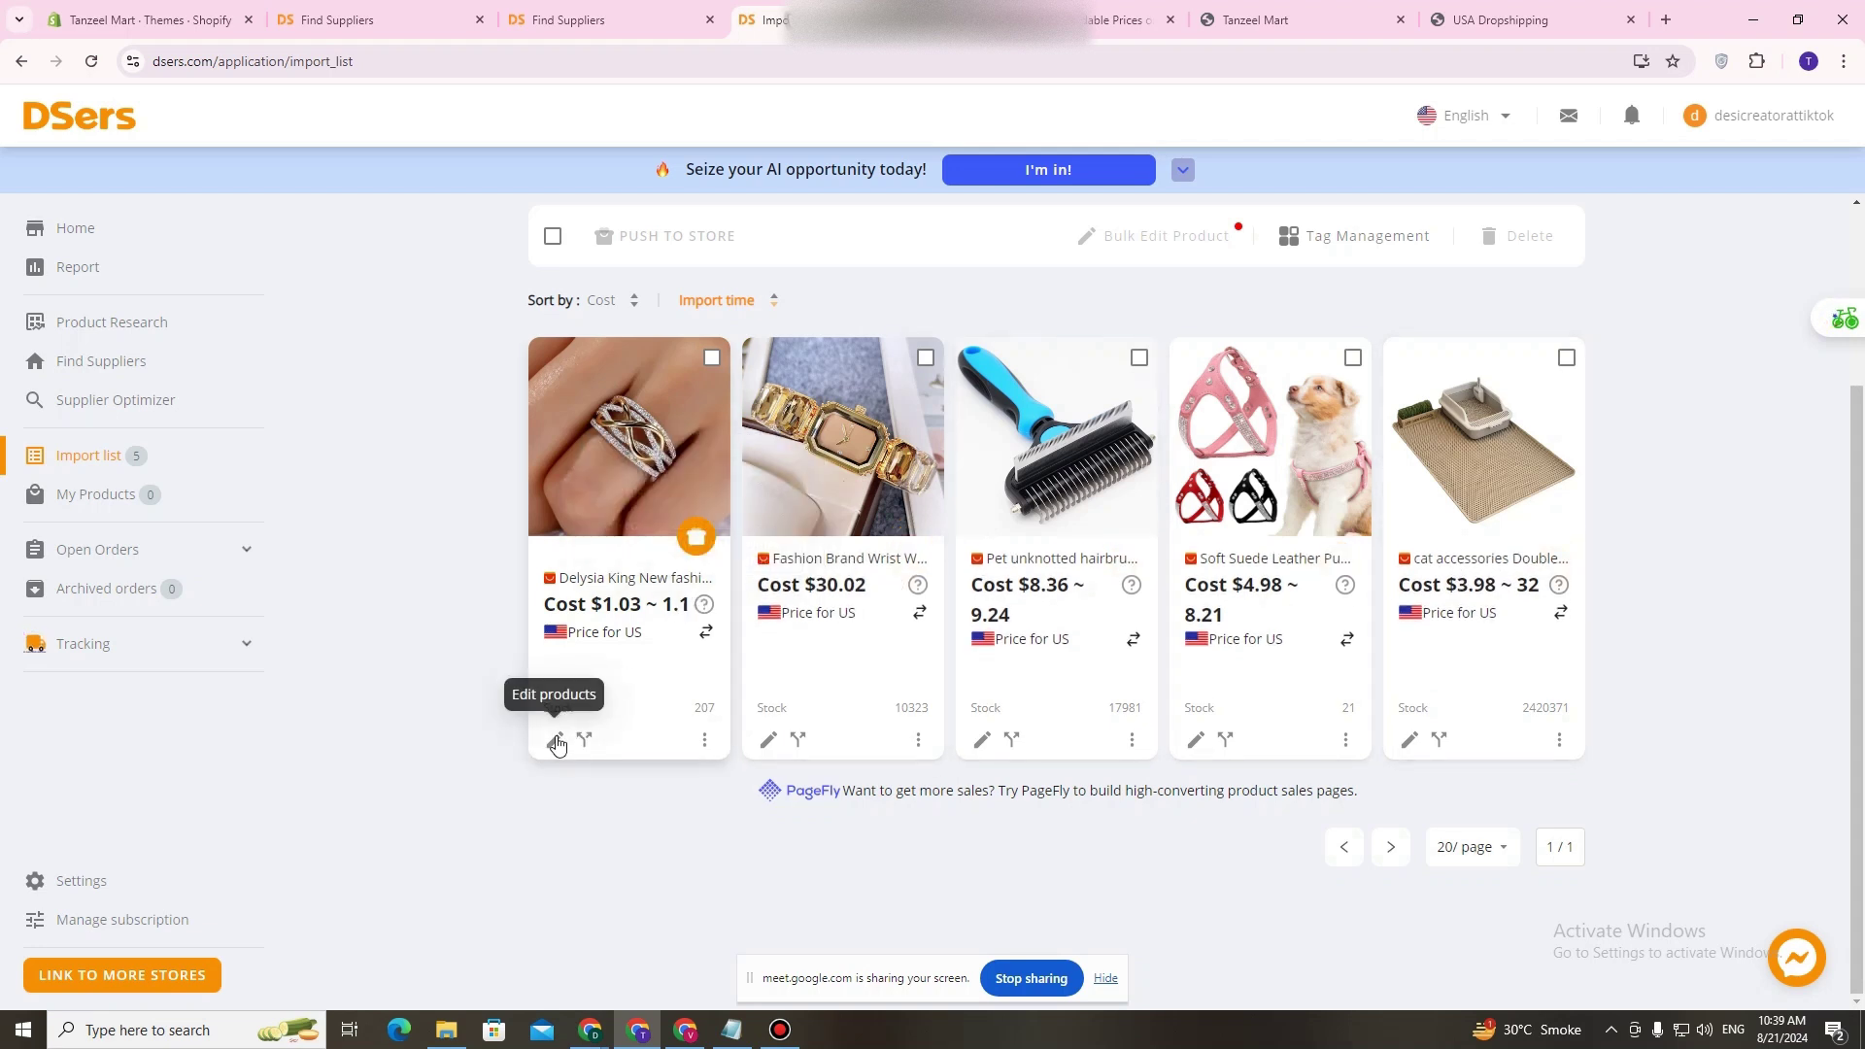
Step: Admit the waiting participant in the Google Meet call and go back to DSers
mouse_move(596, 1027)
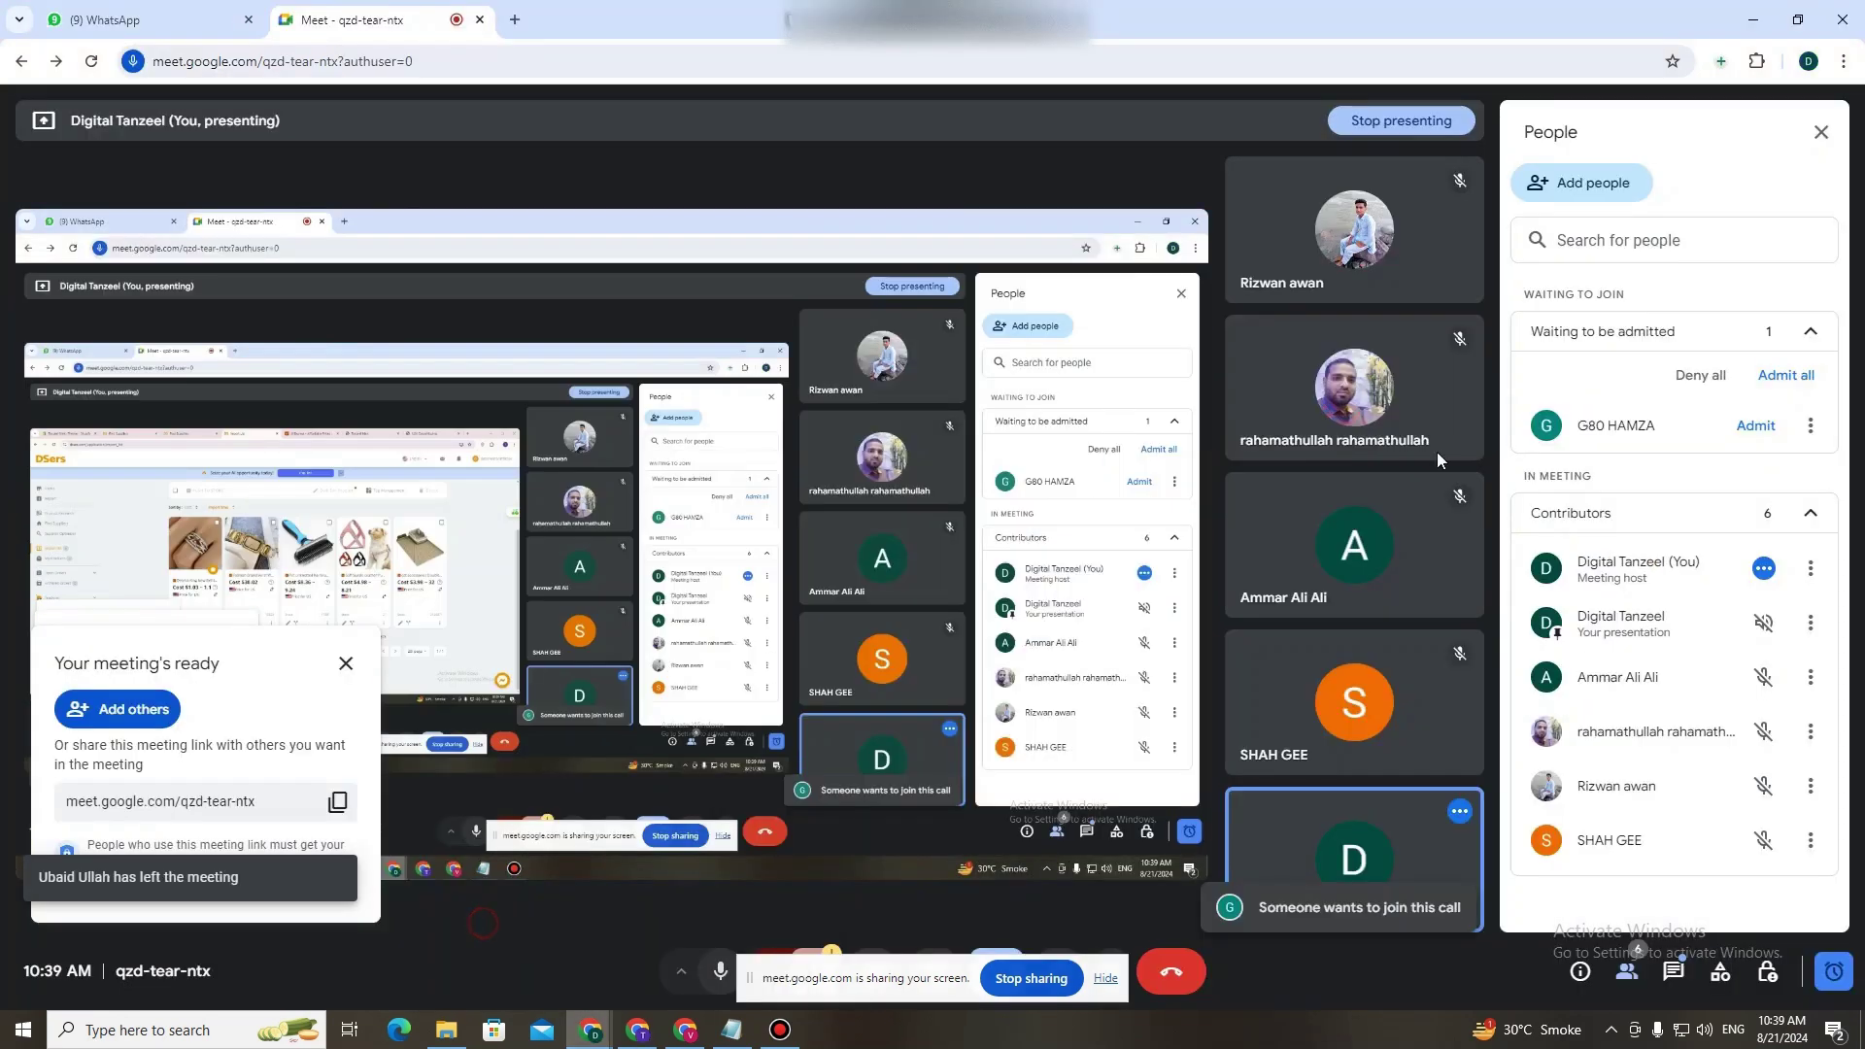
left_click(465, 957)
left_click(1754, 427)
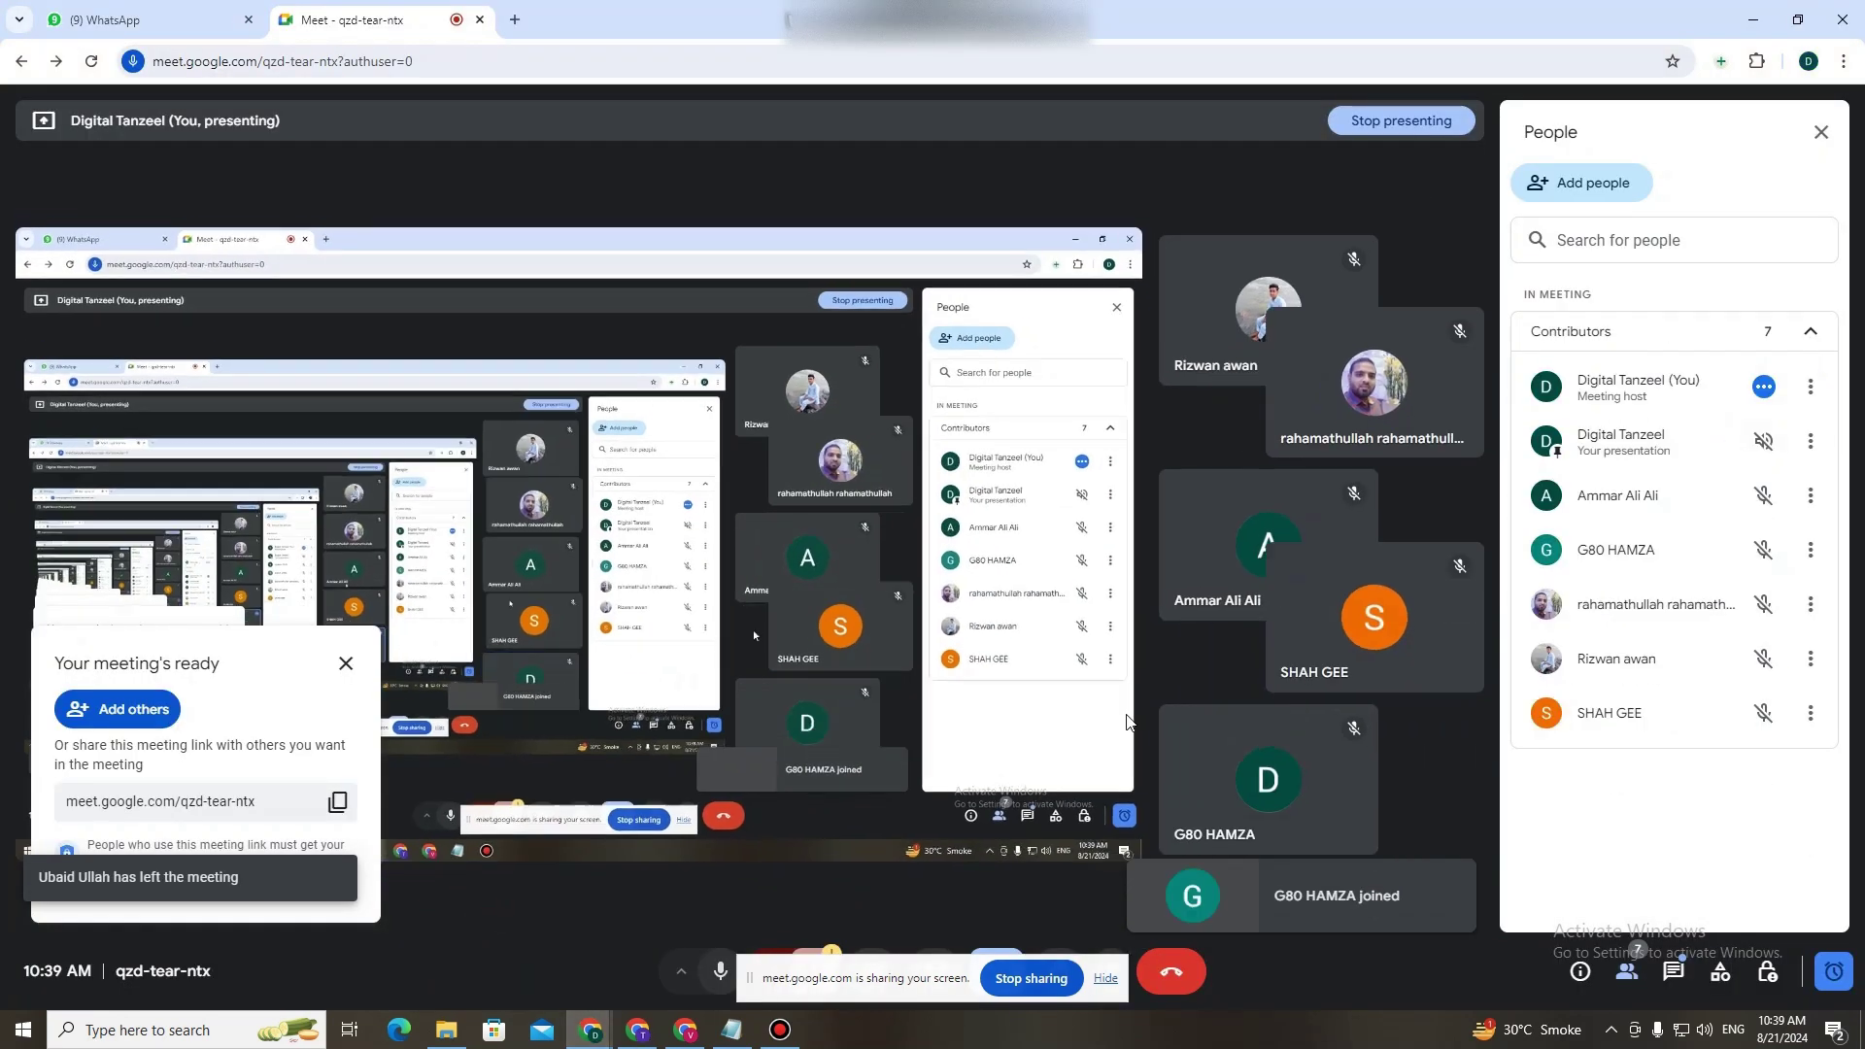
left_click(633, 1036)
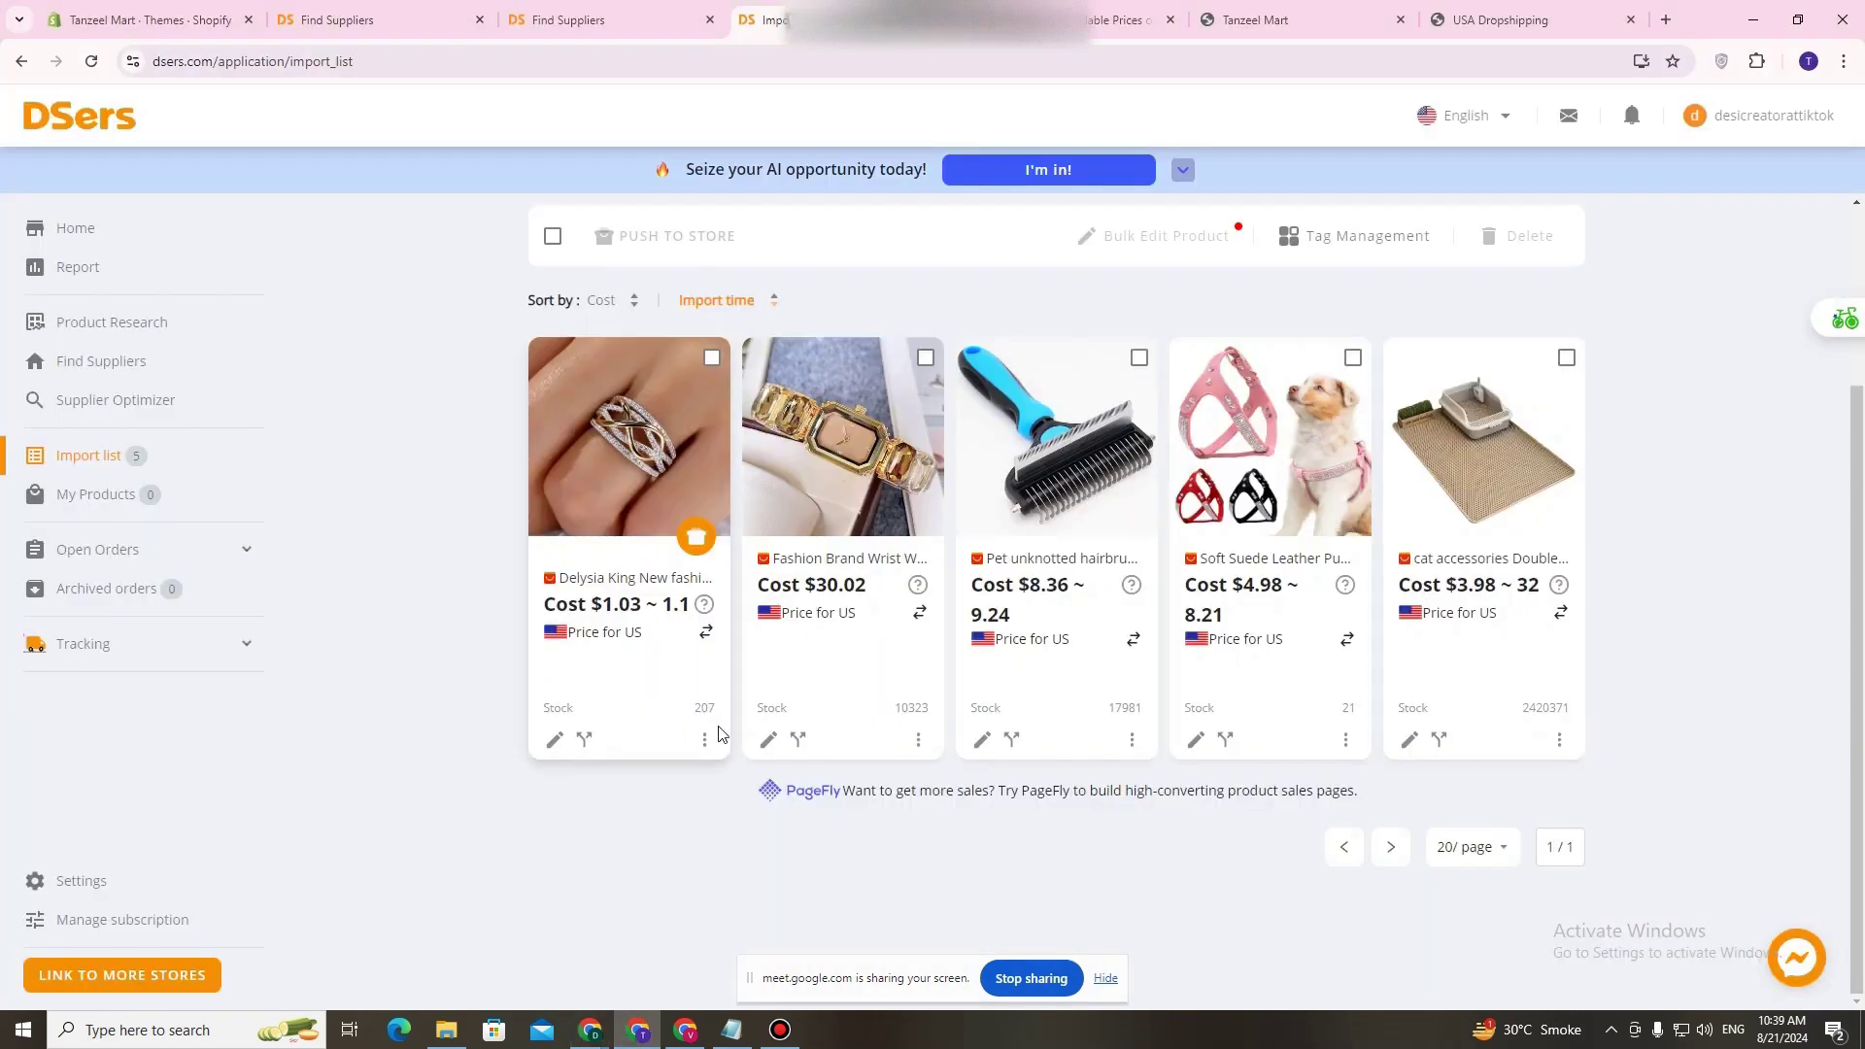
Step: Assign the ring and the wrist watch to the Fashion & Beauty collection and save each
left_click(555, 740)
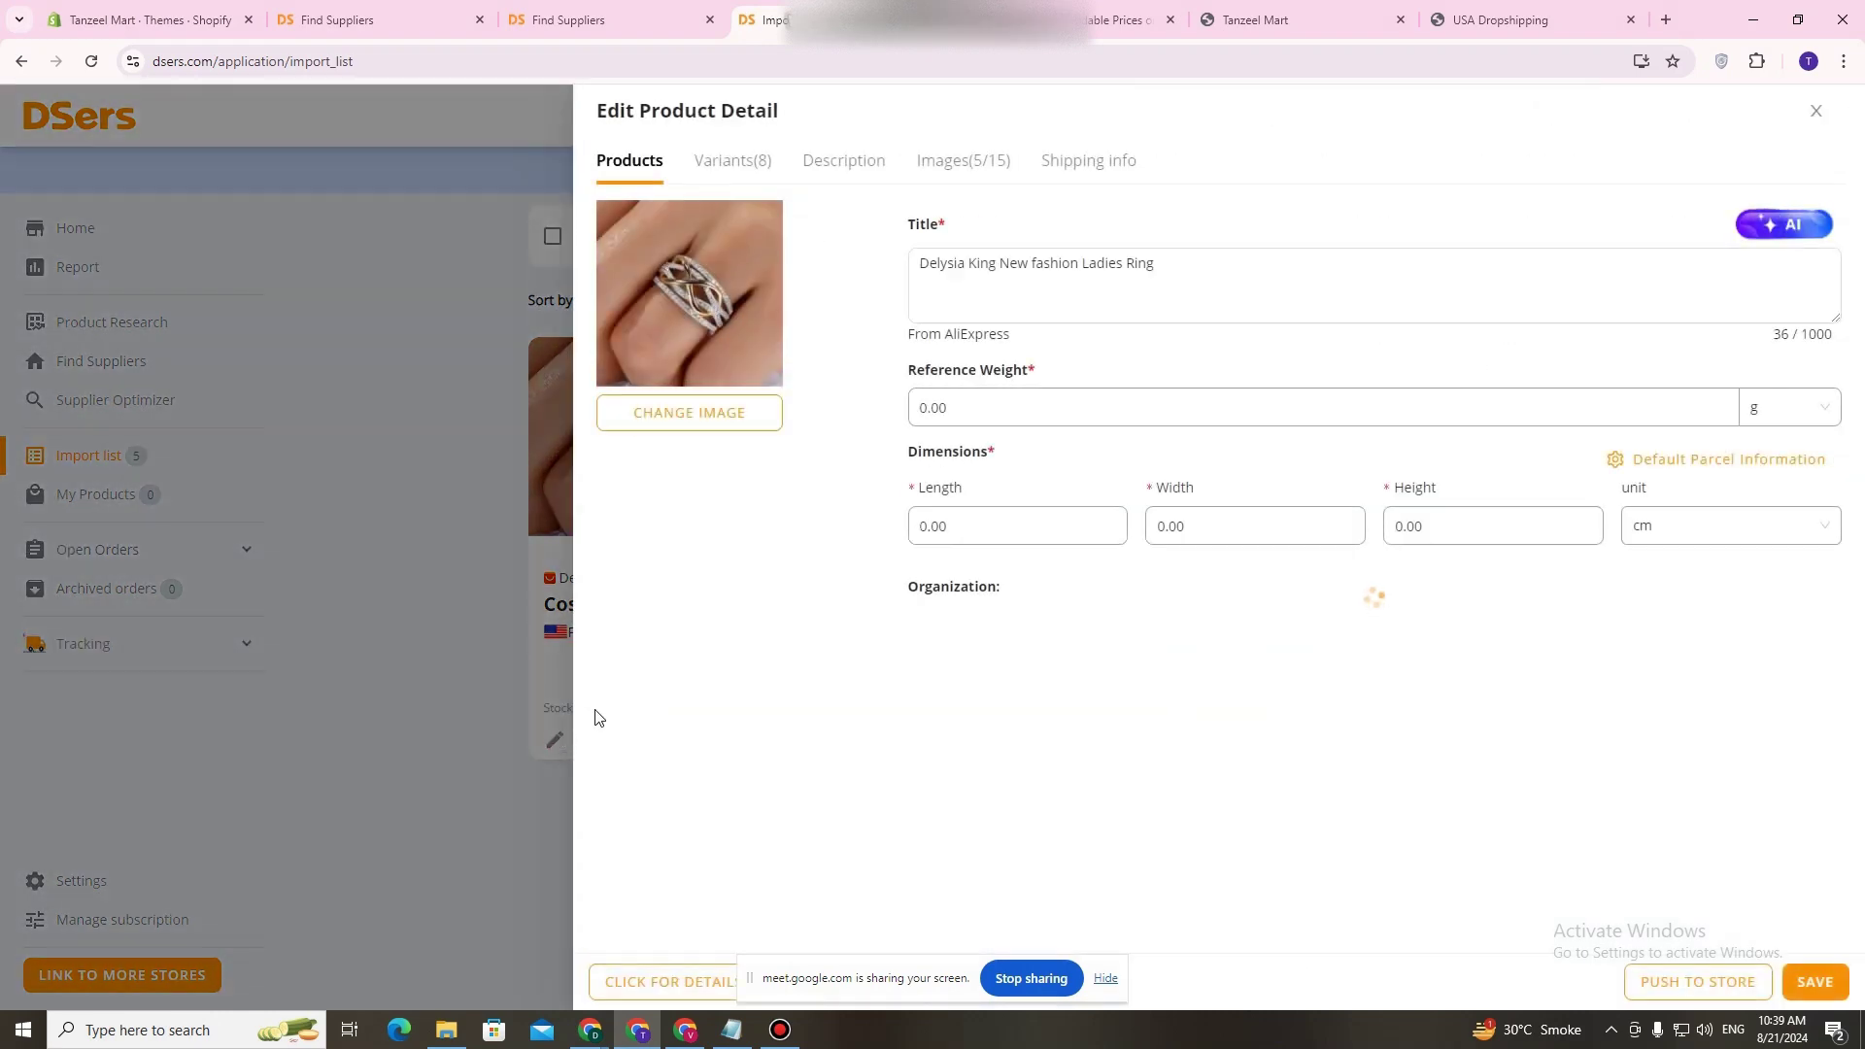
scroll(935, 572, "down", 1)
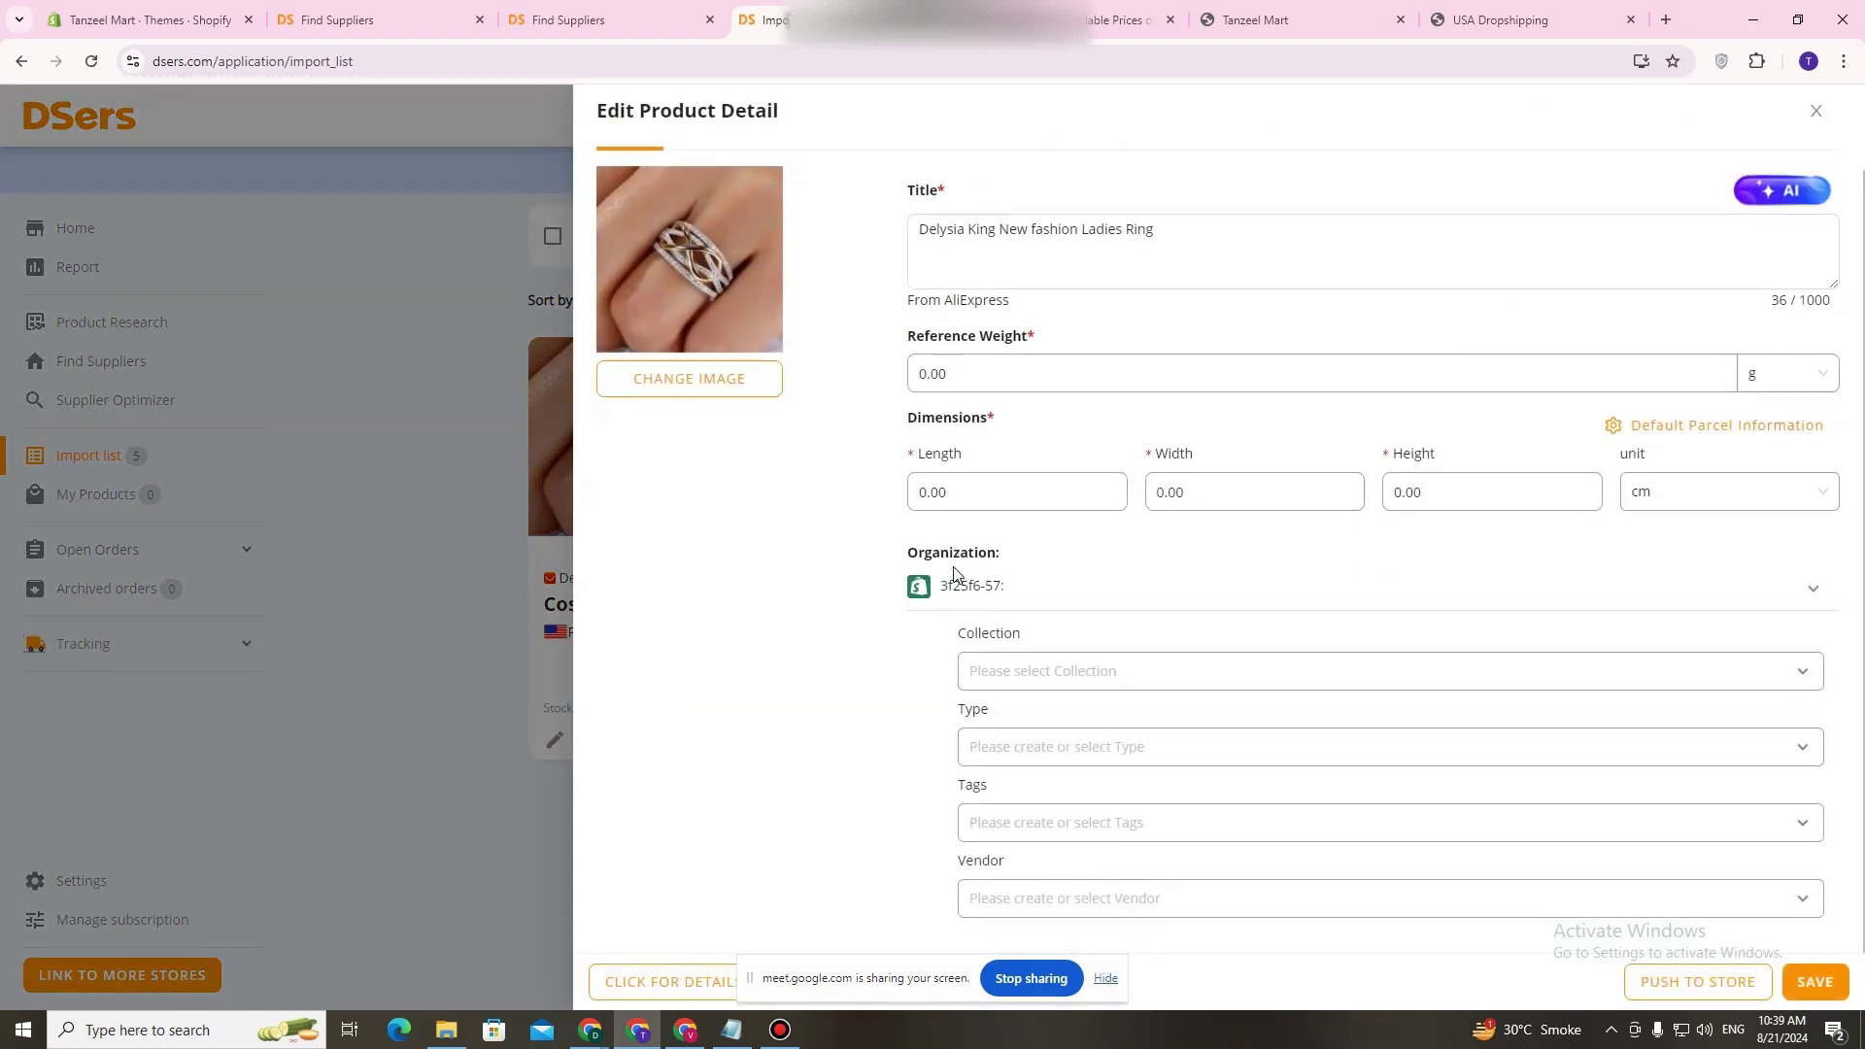
left_click(1081, 673)
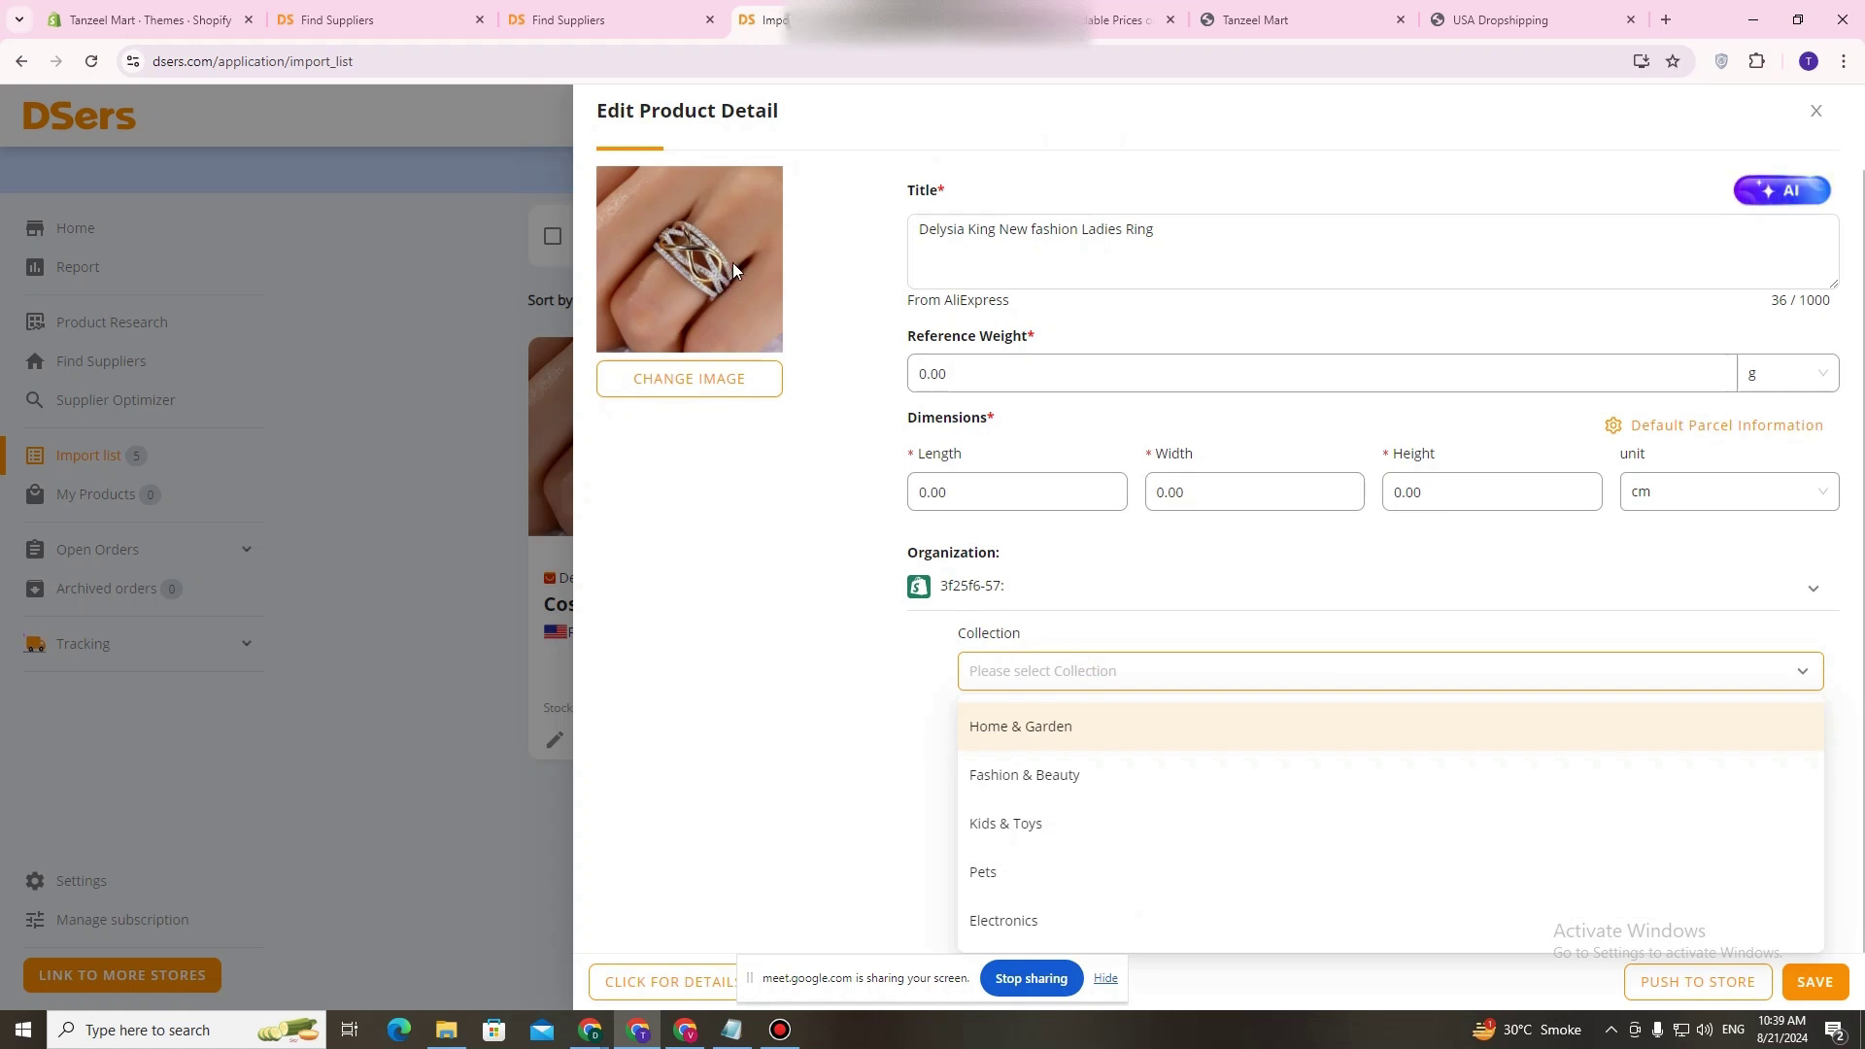
left_click(1084, 783)
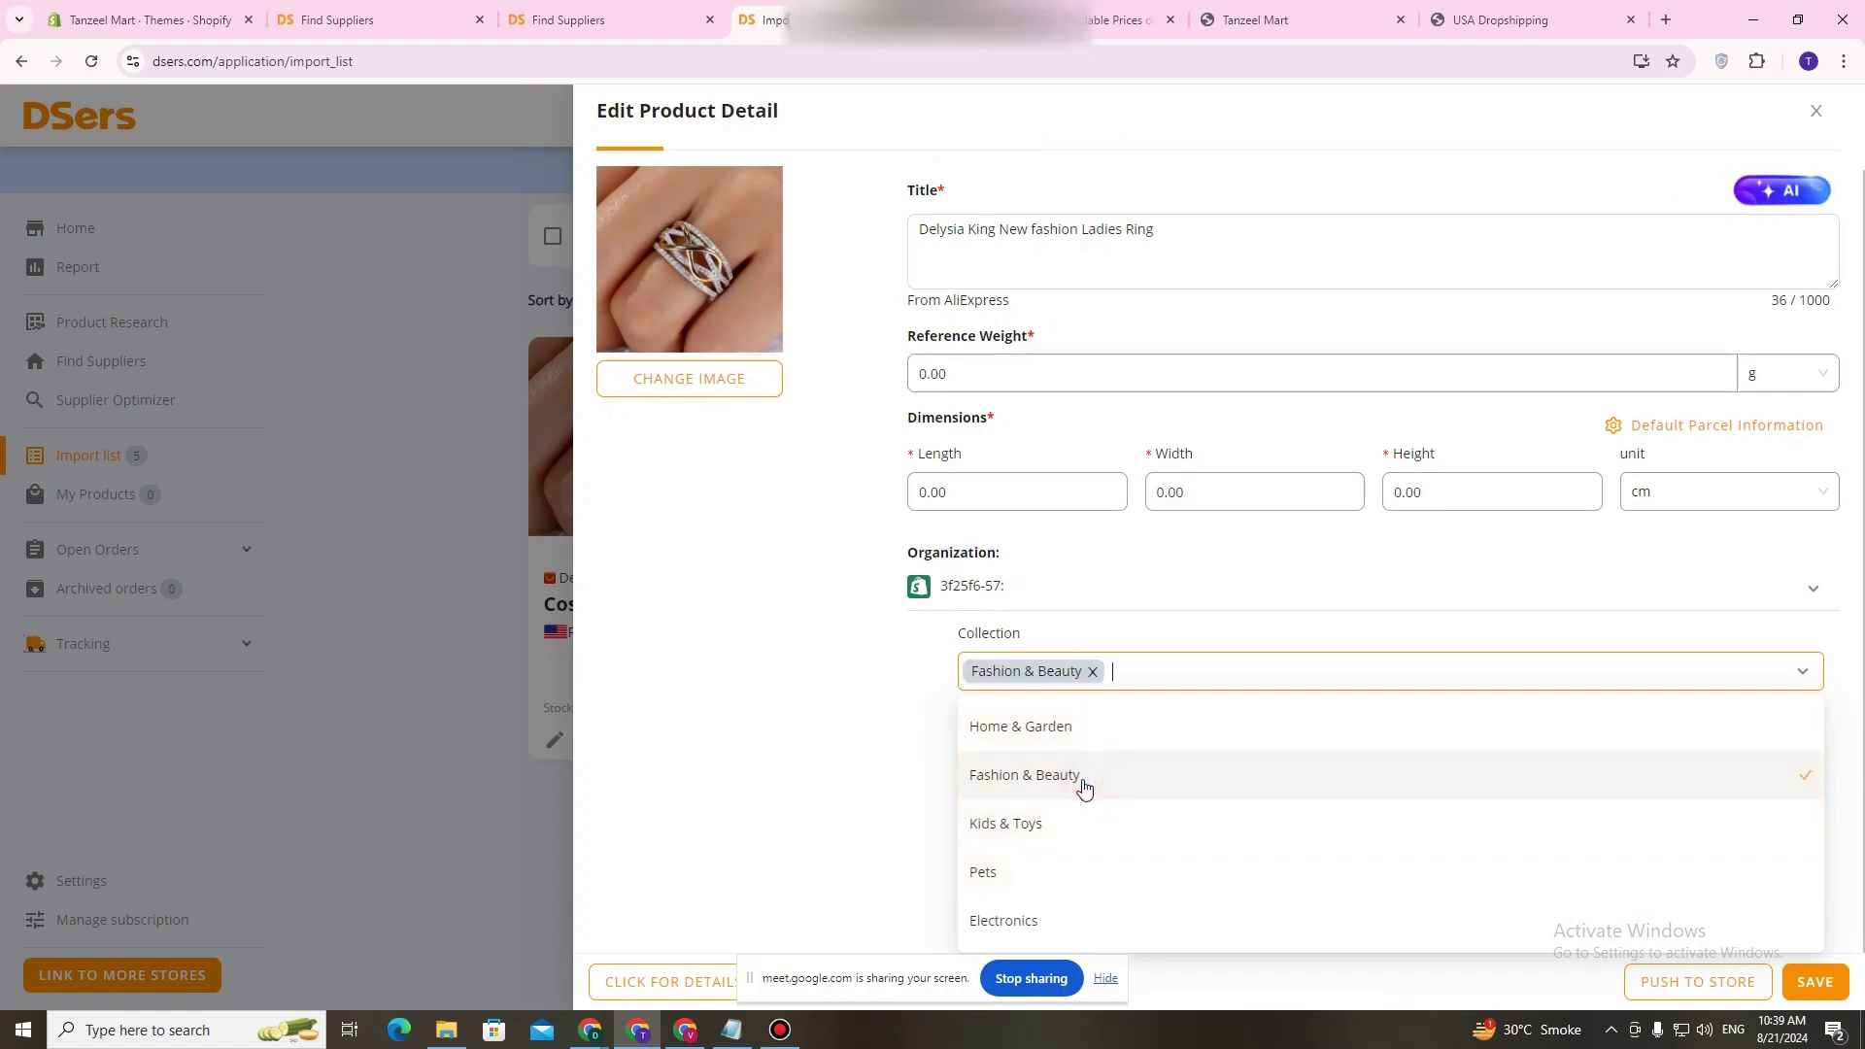
left_click(1816, 983)
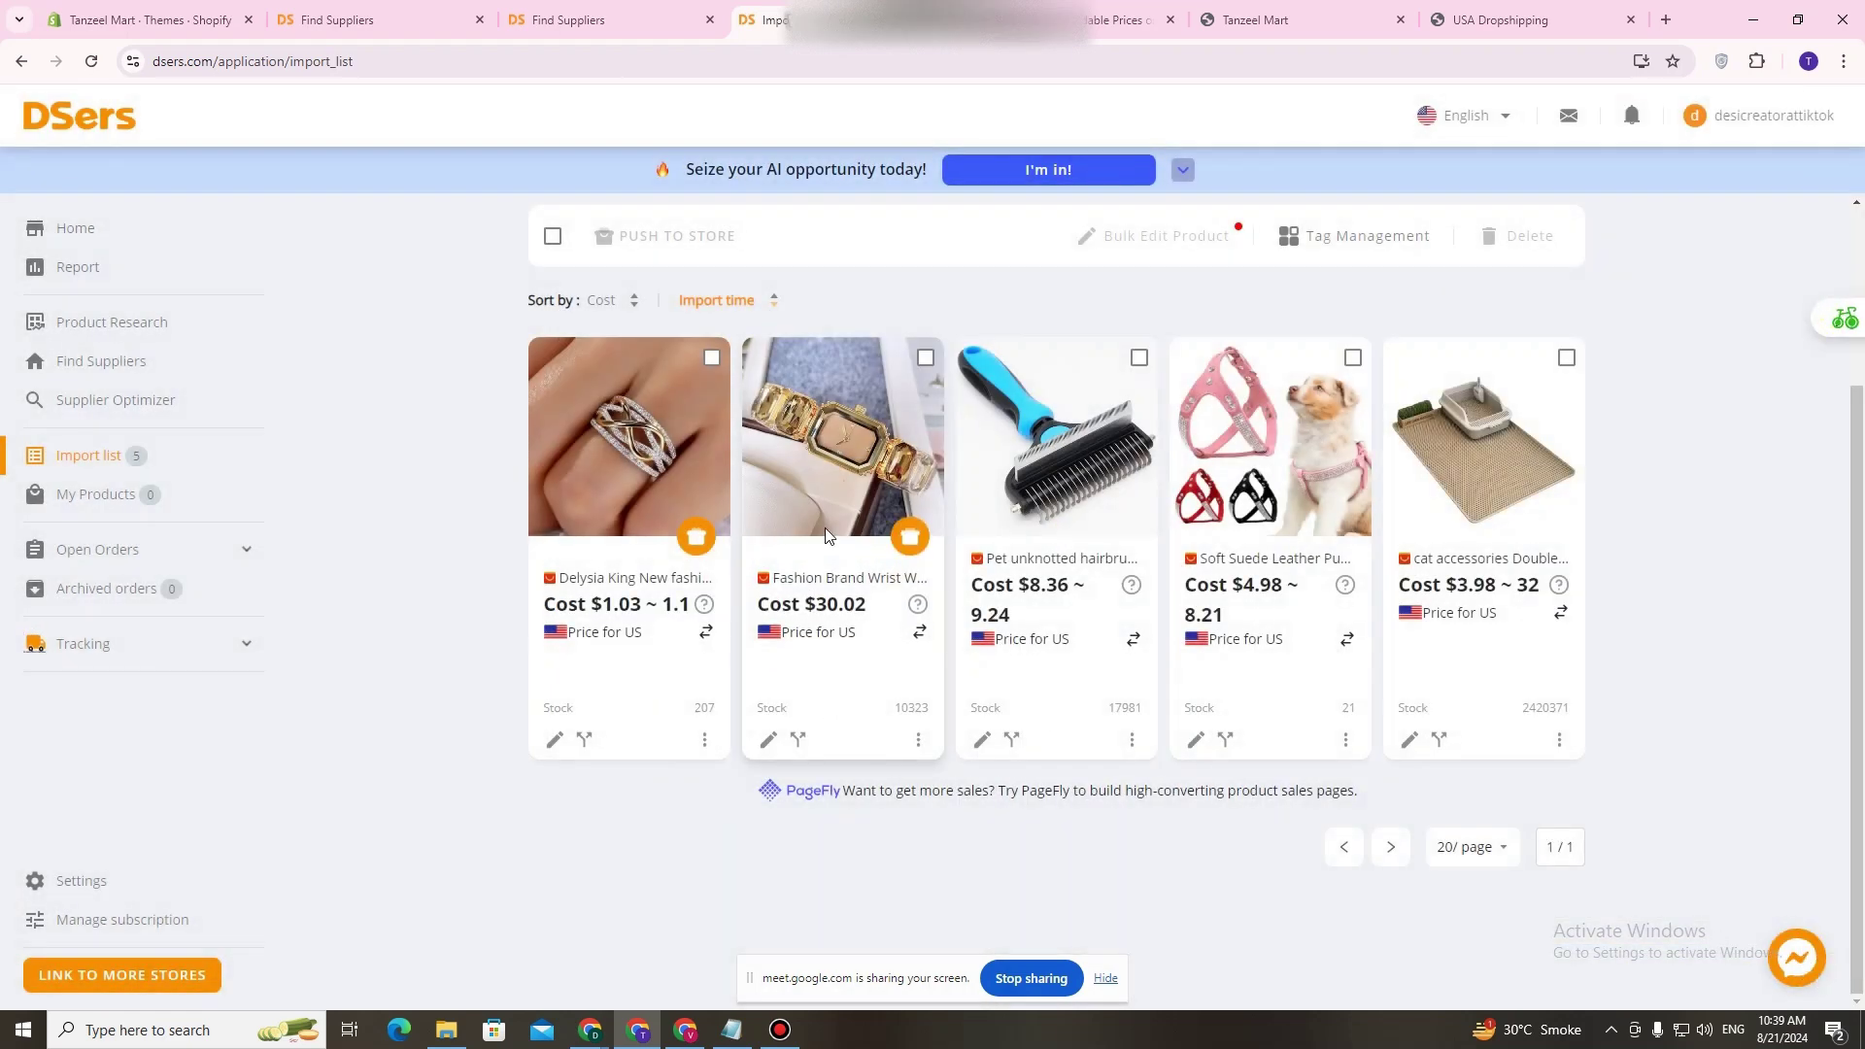
left_click(768, 740)
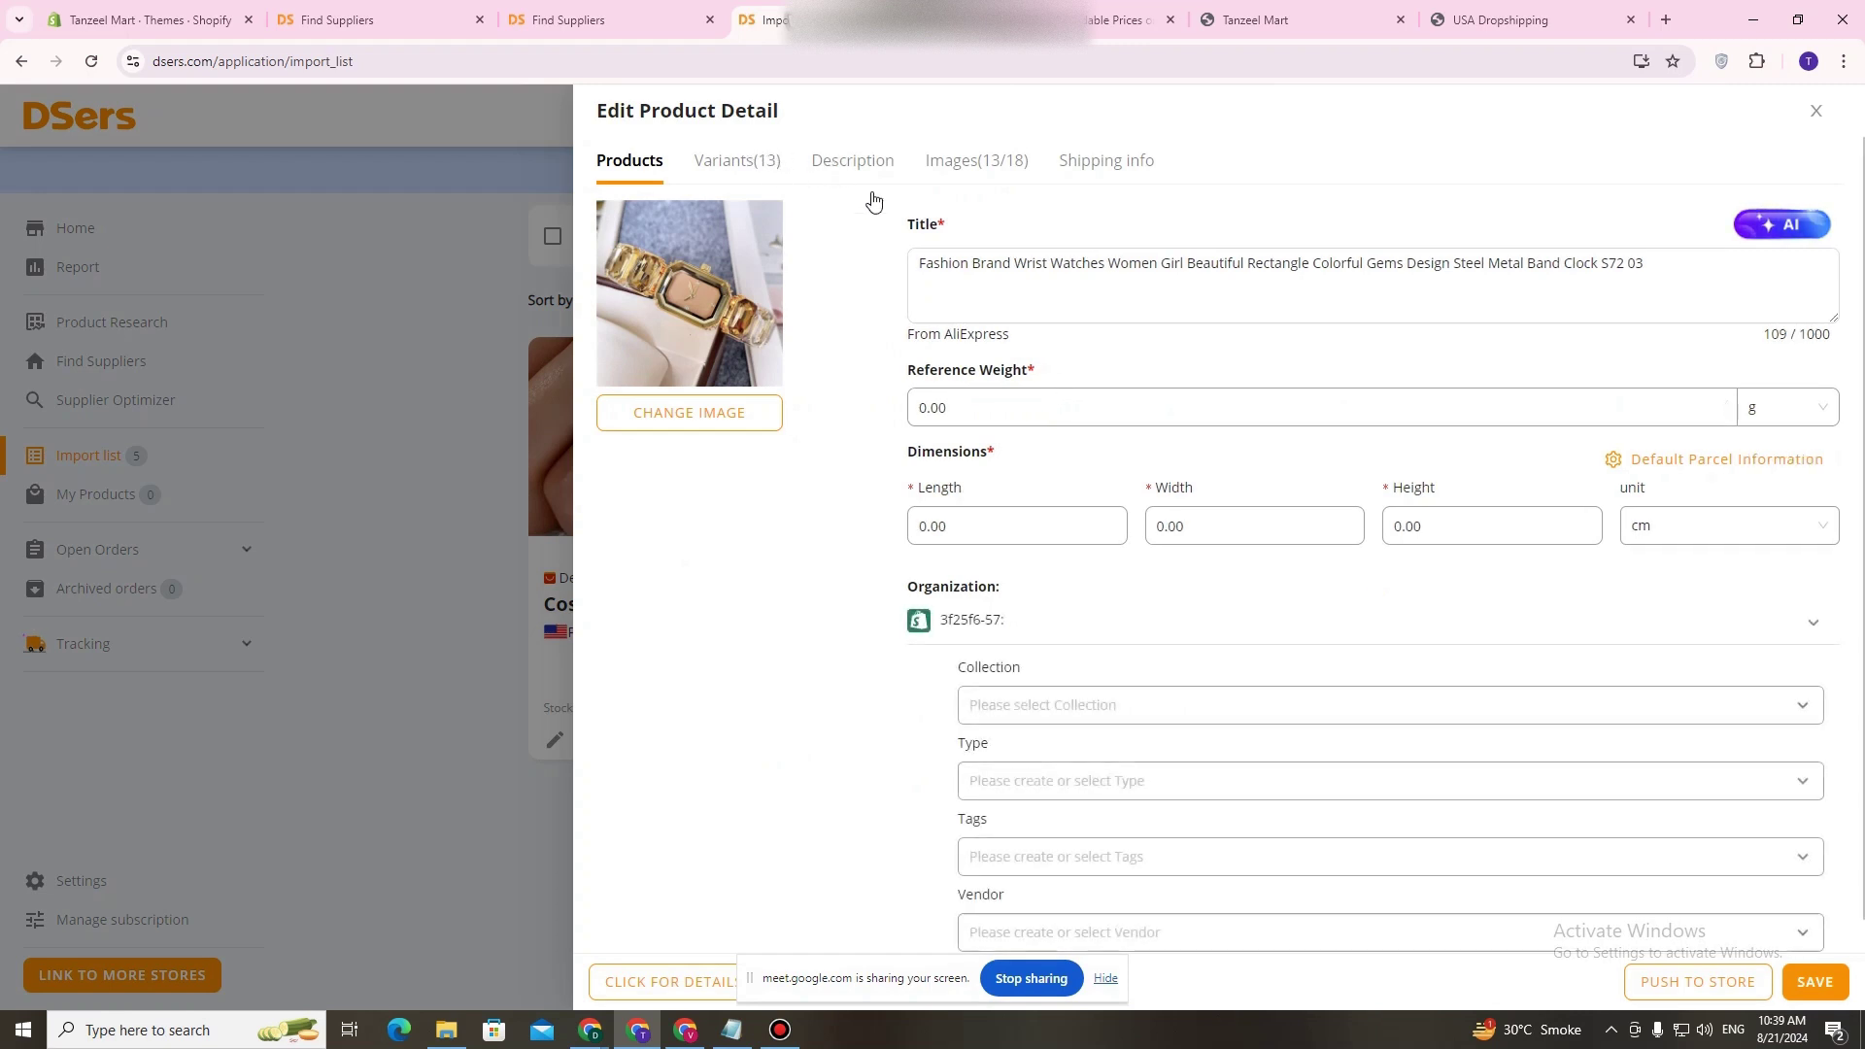
left_click(1028, 702)
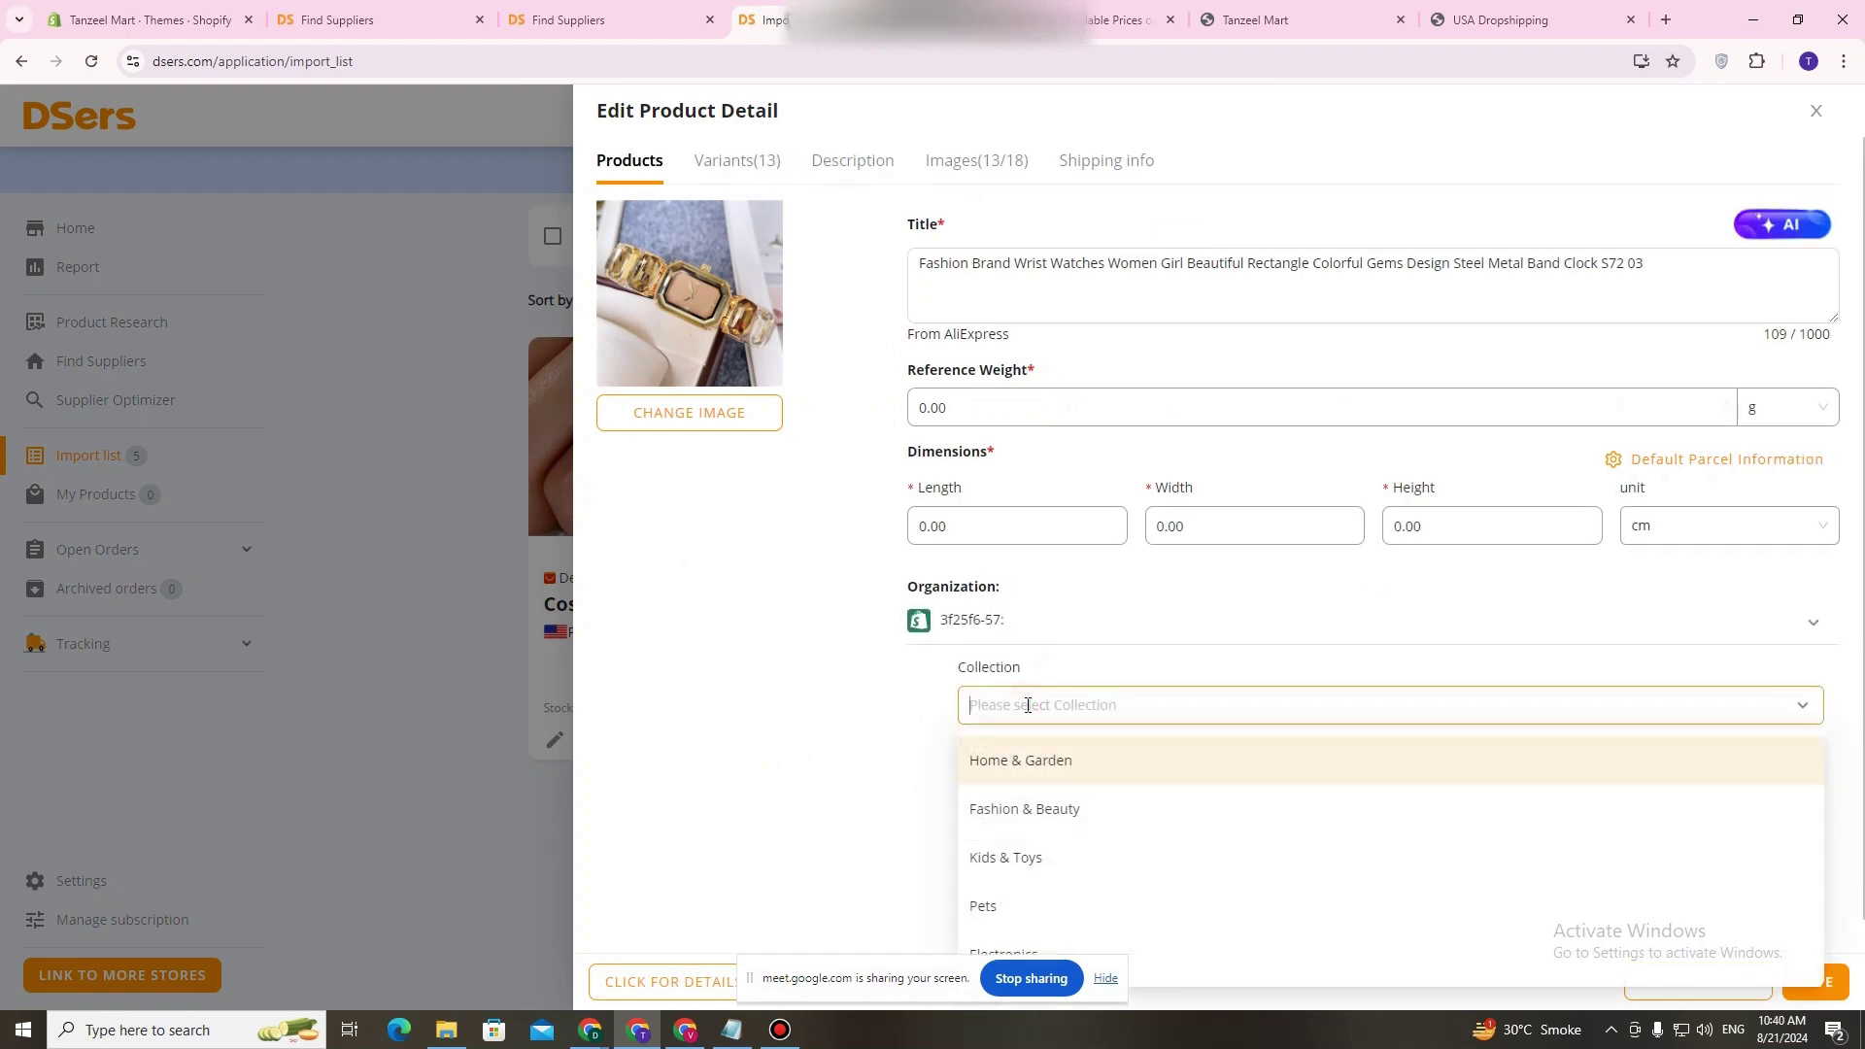
left_click(1032, 806)
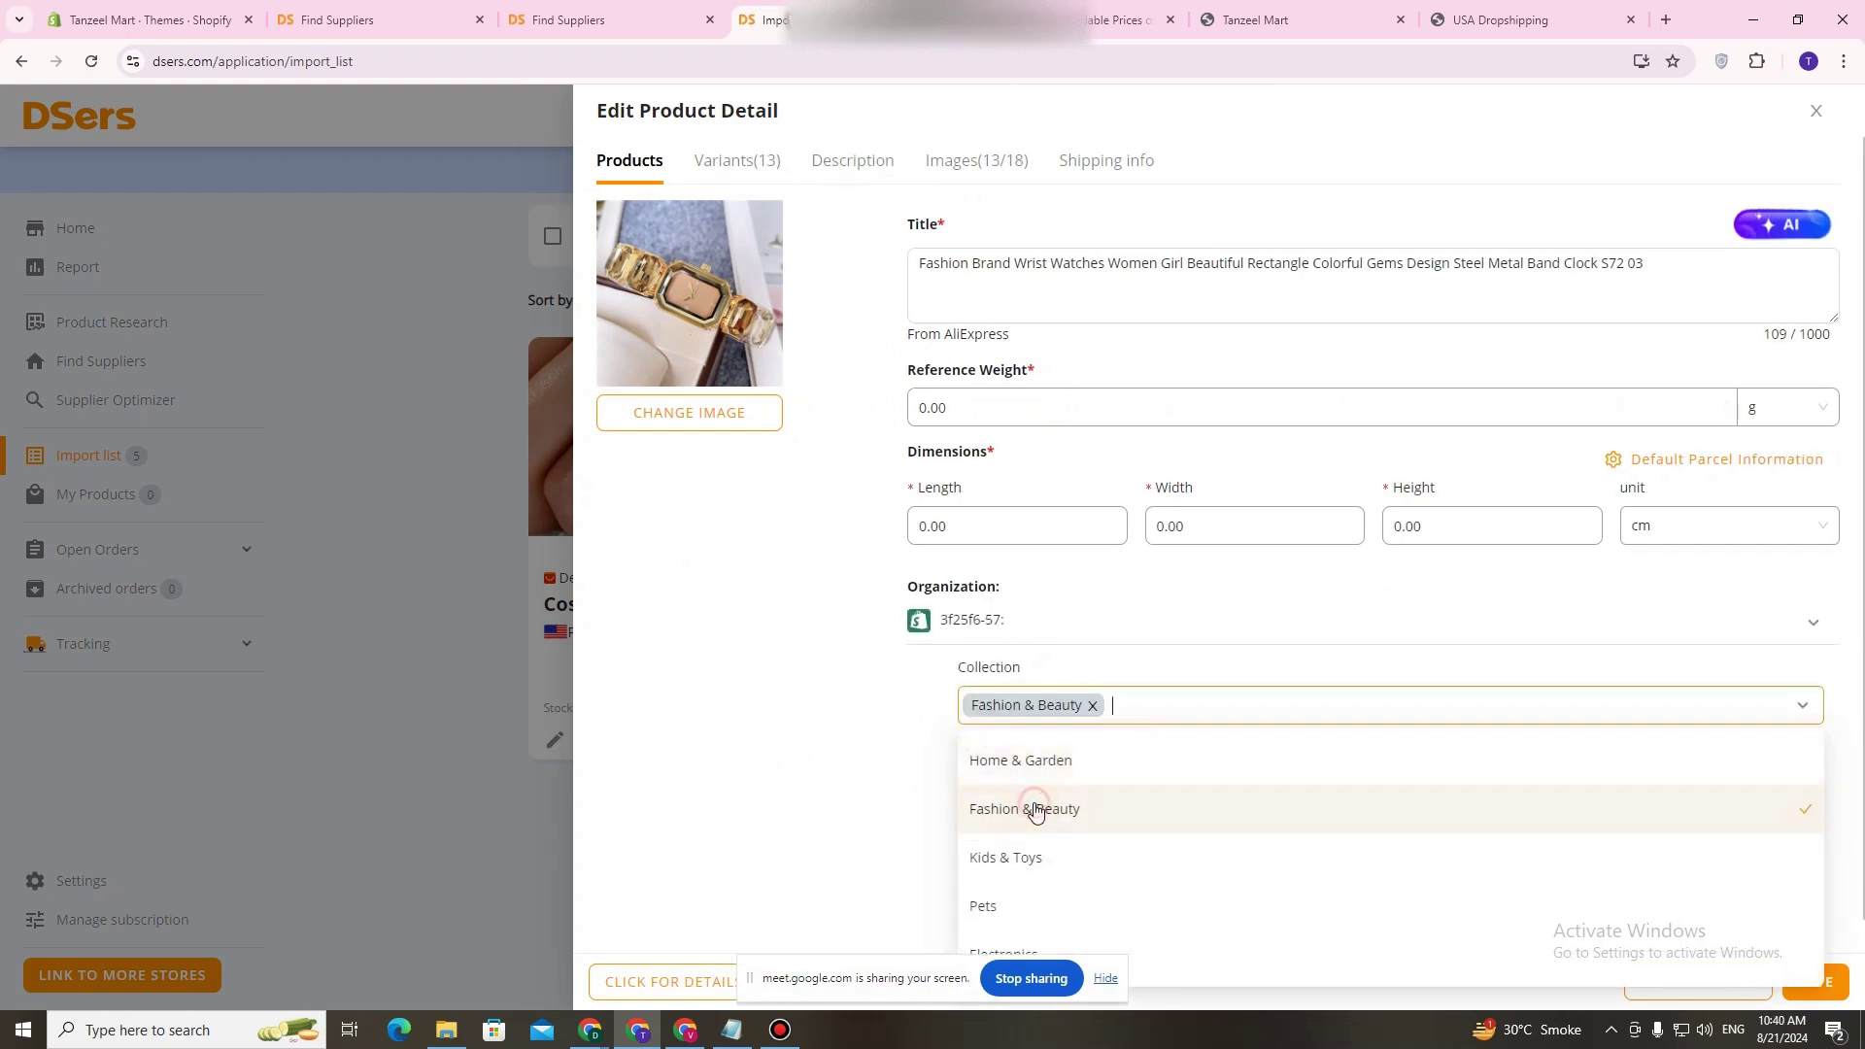
left_click(736, 816)
left_click(1814, 981)
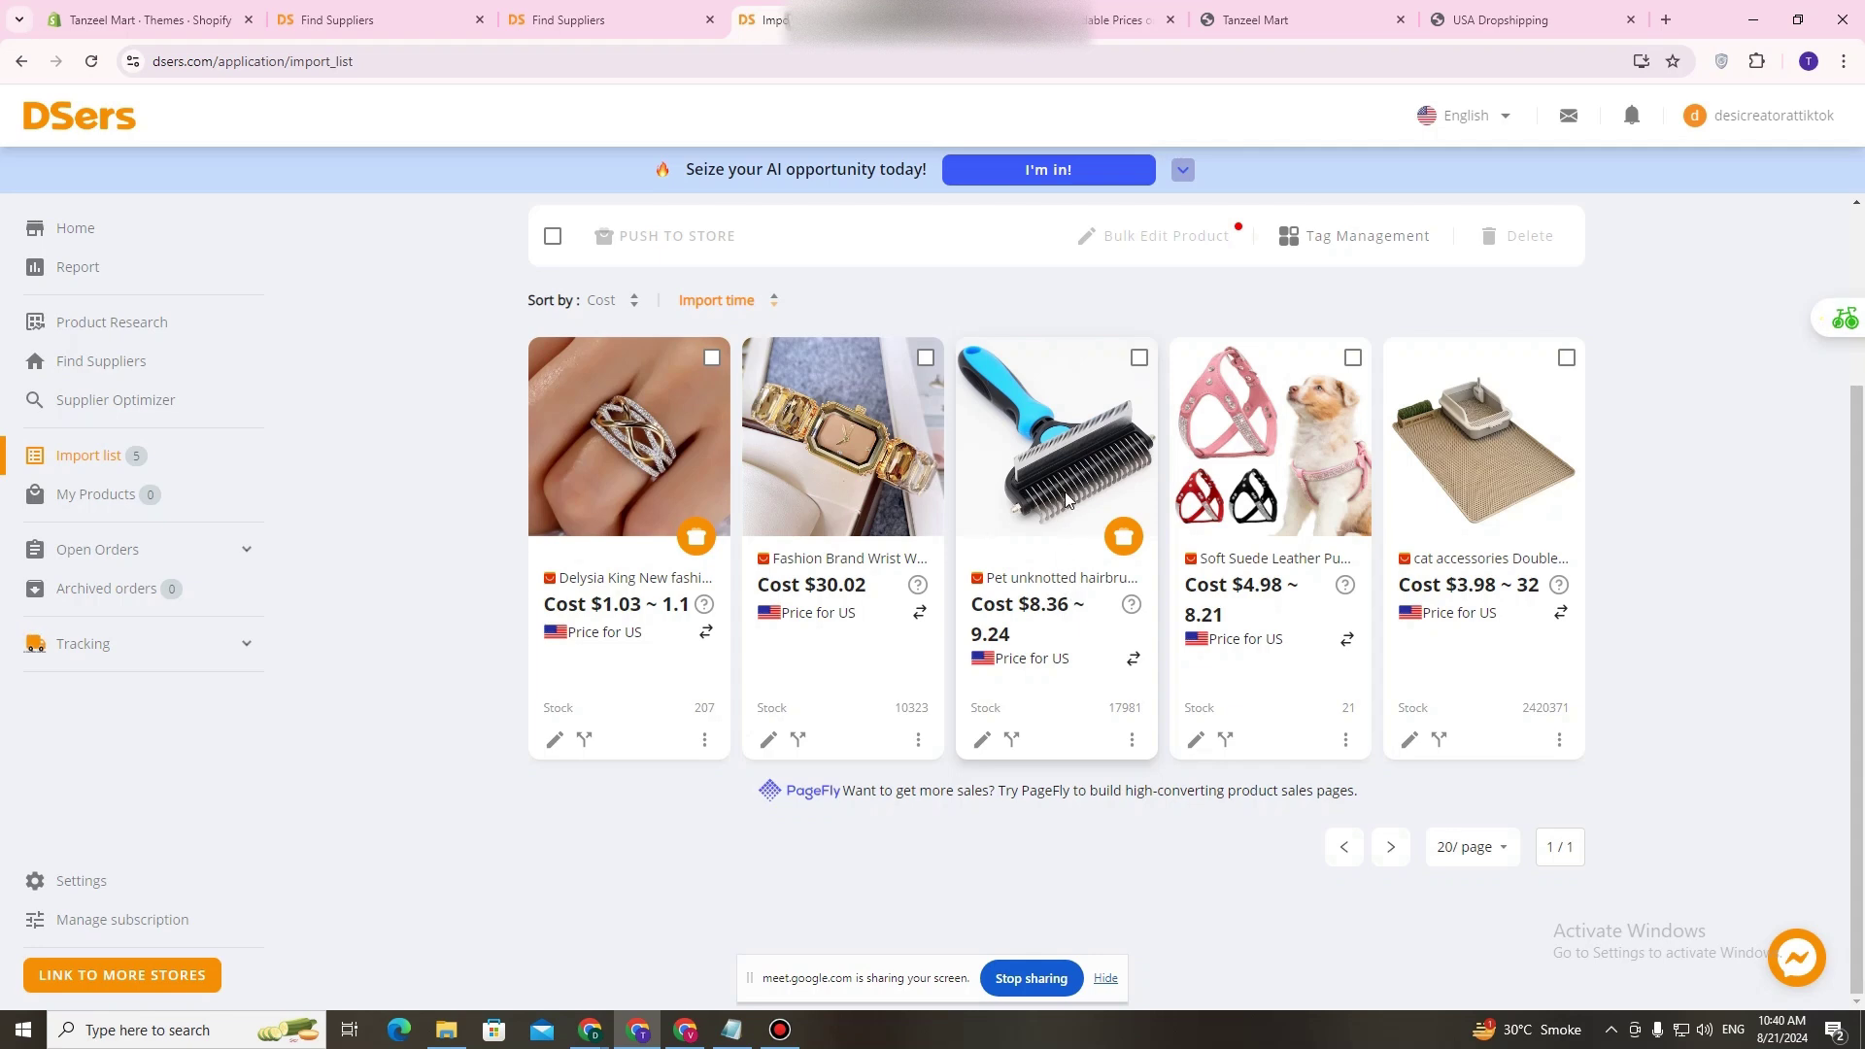
Step: Assign the pet hairbrush comb and the suede dog harness to the Pets collection and save each
left_click(982, 740)
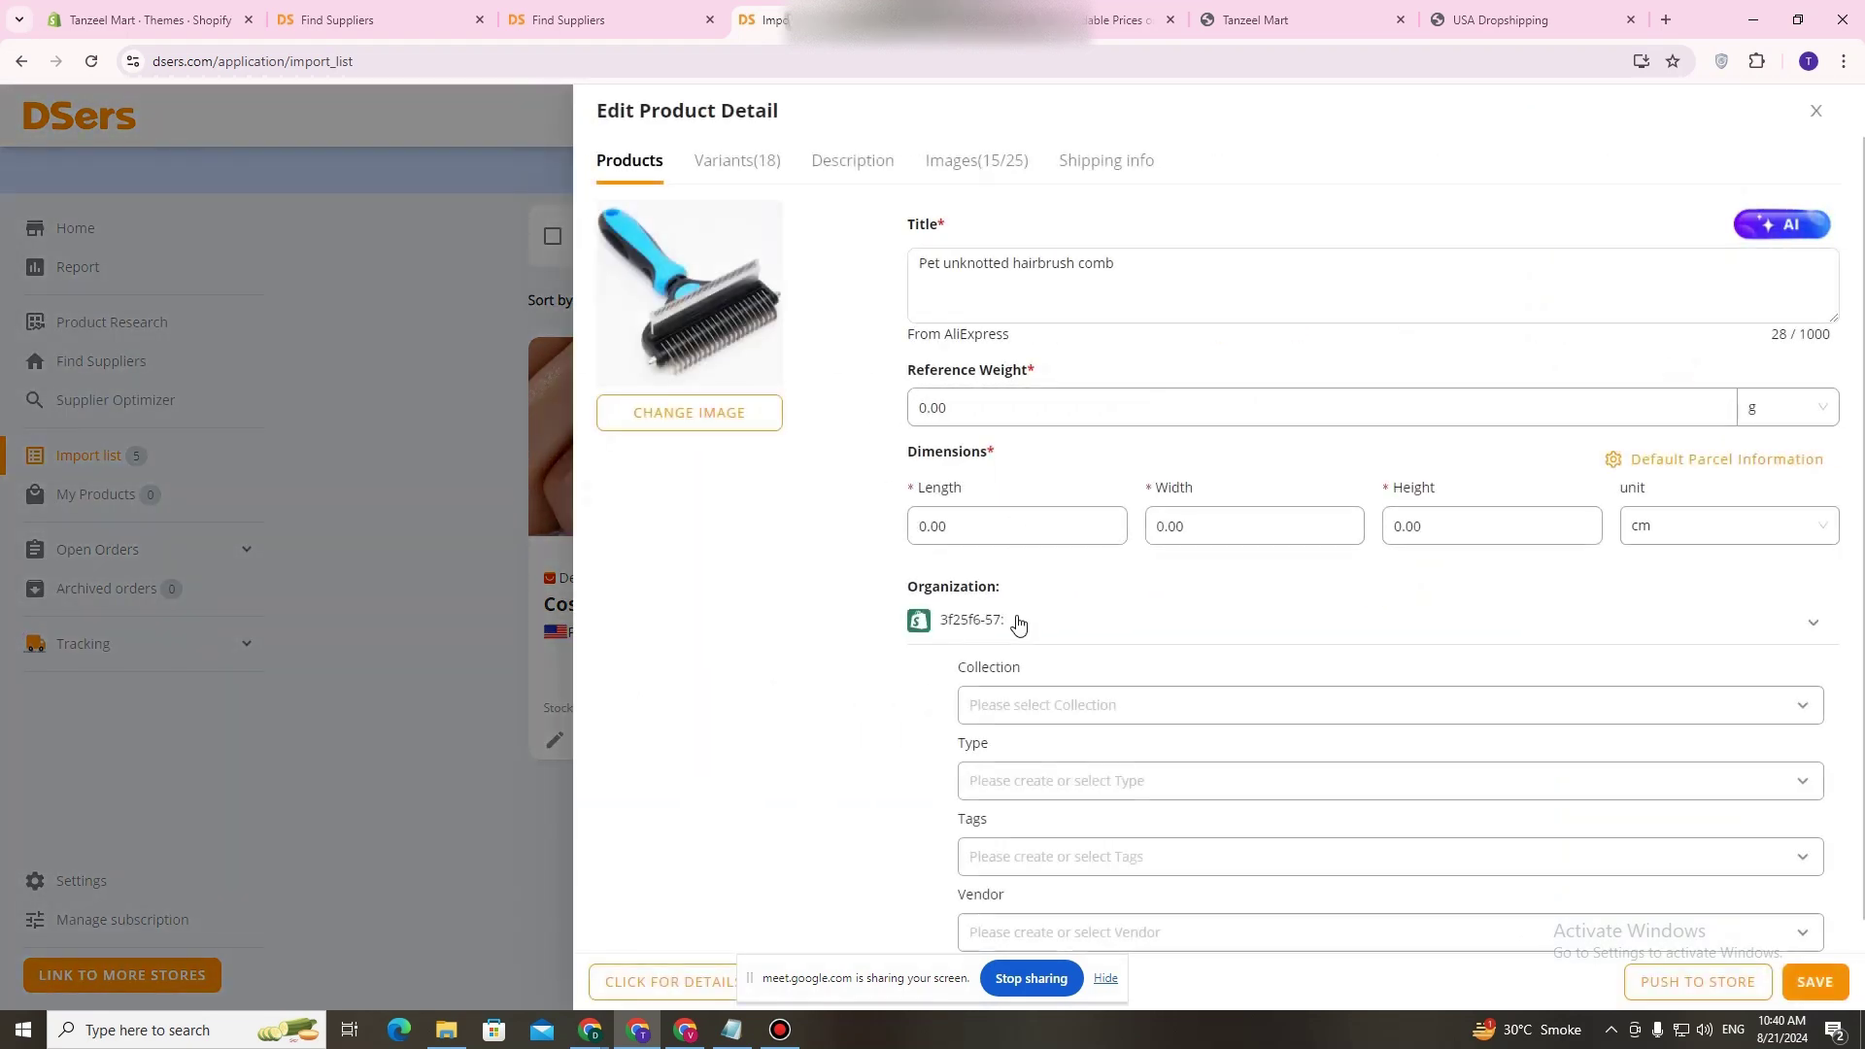
left_click(1058, 706)
left_click(987, 905)
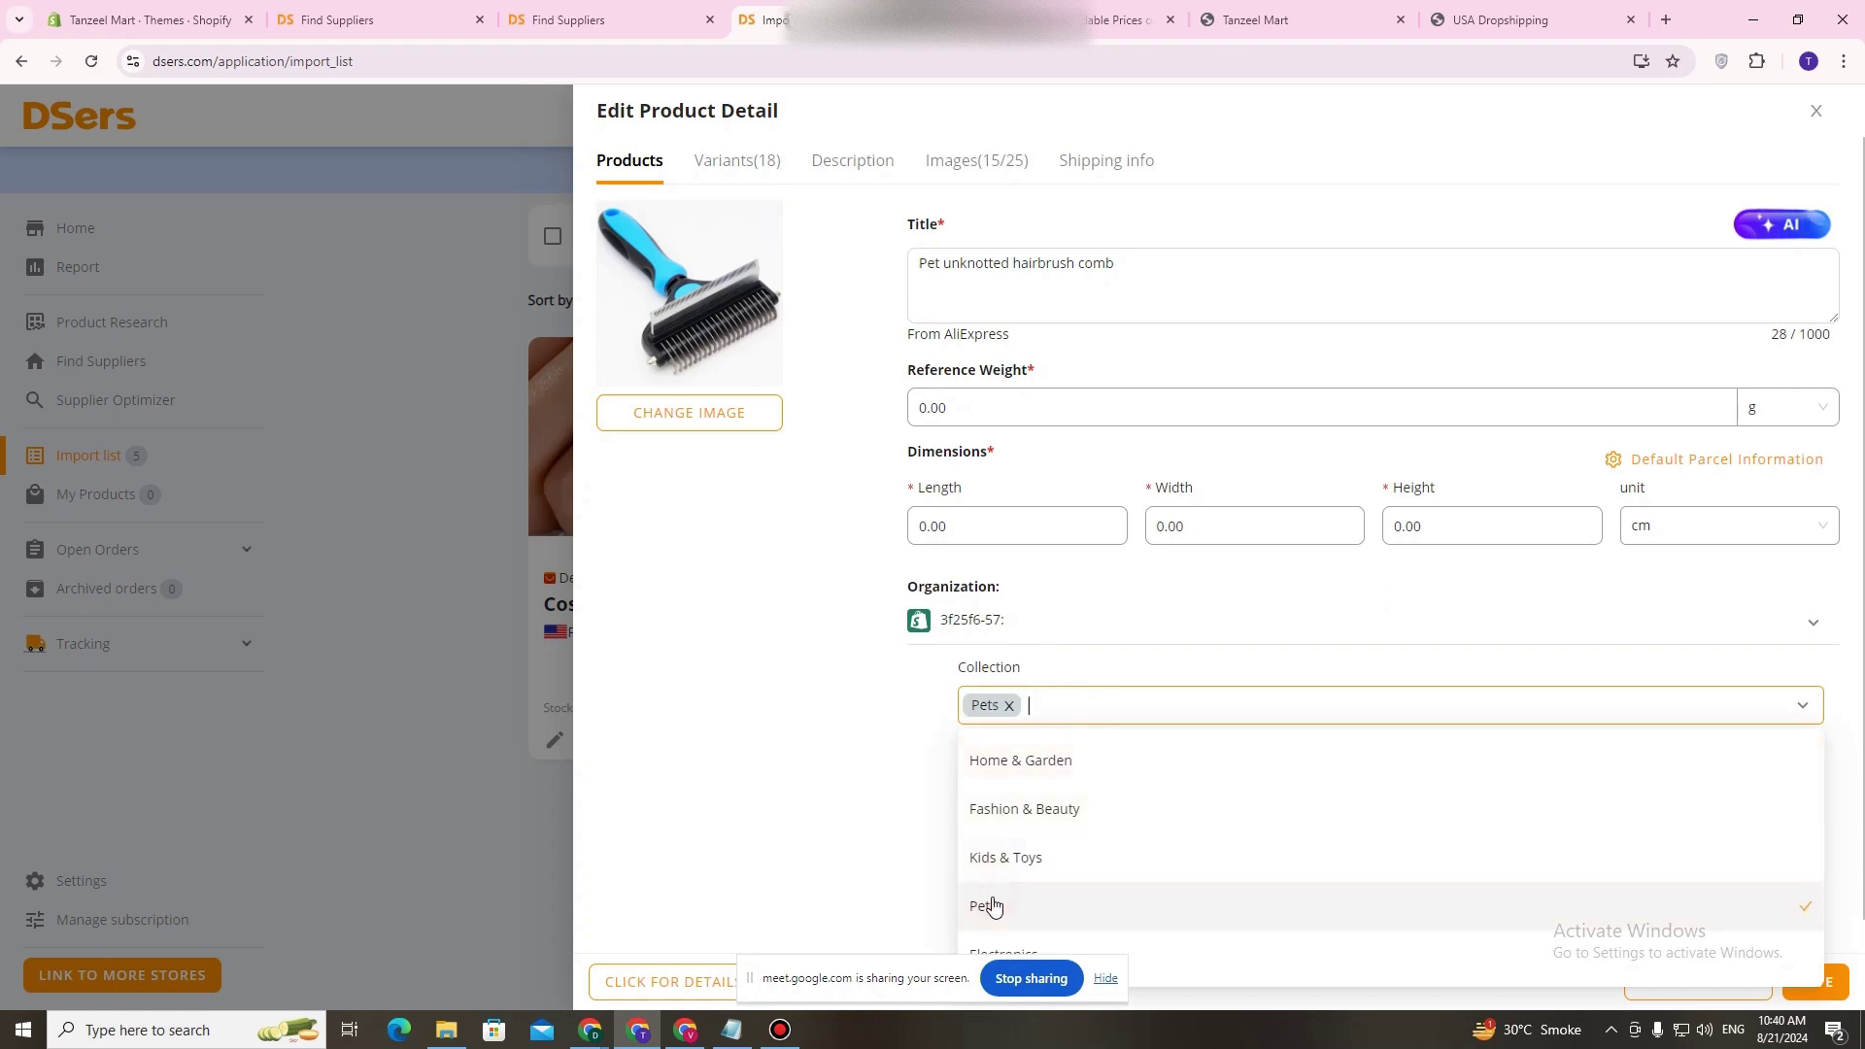
left_click(1839, 983)
left_click(1839, 983)
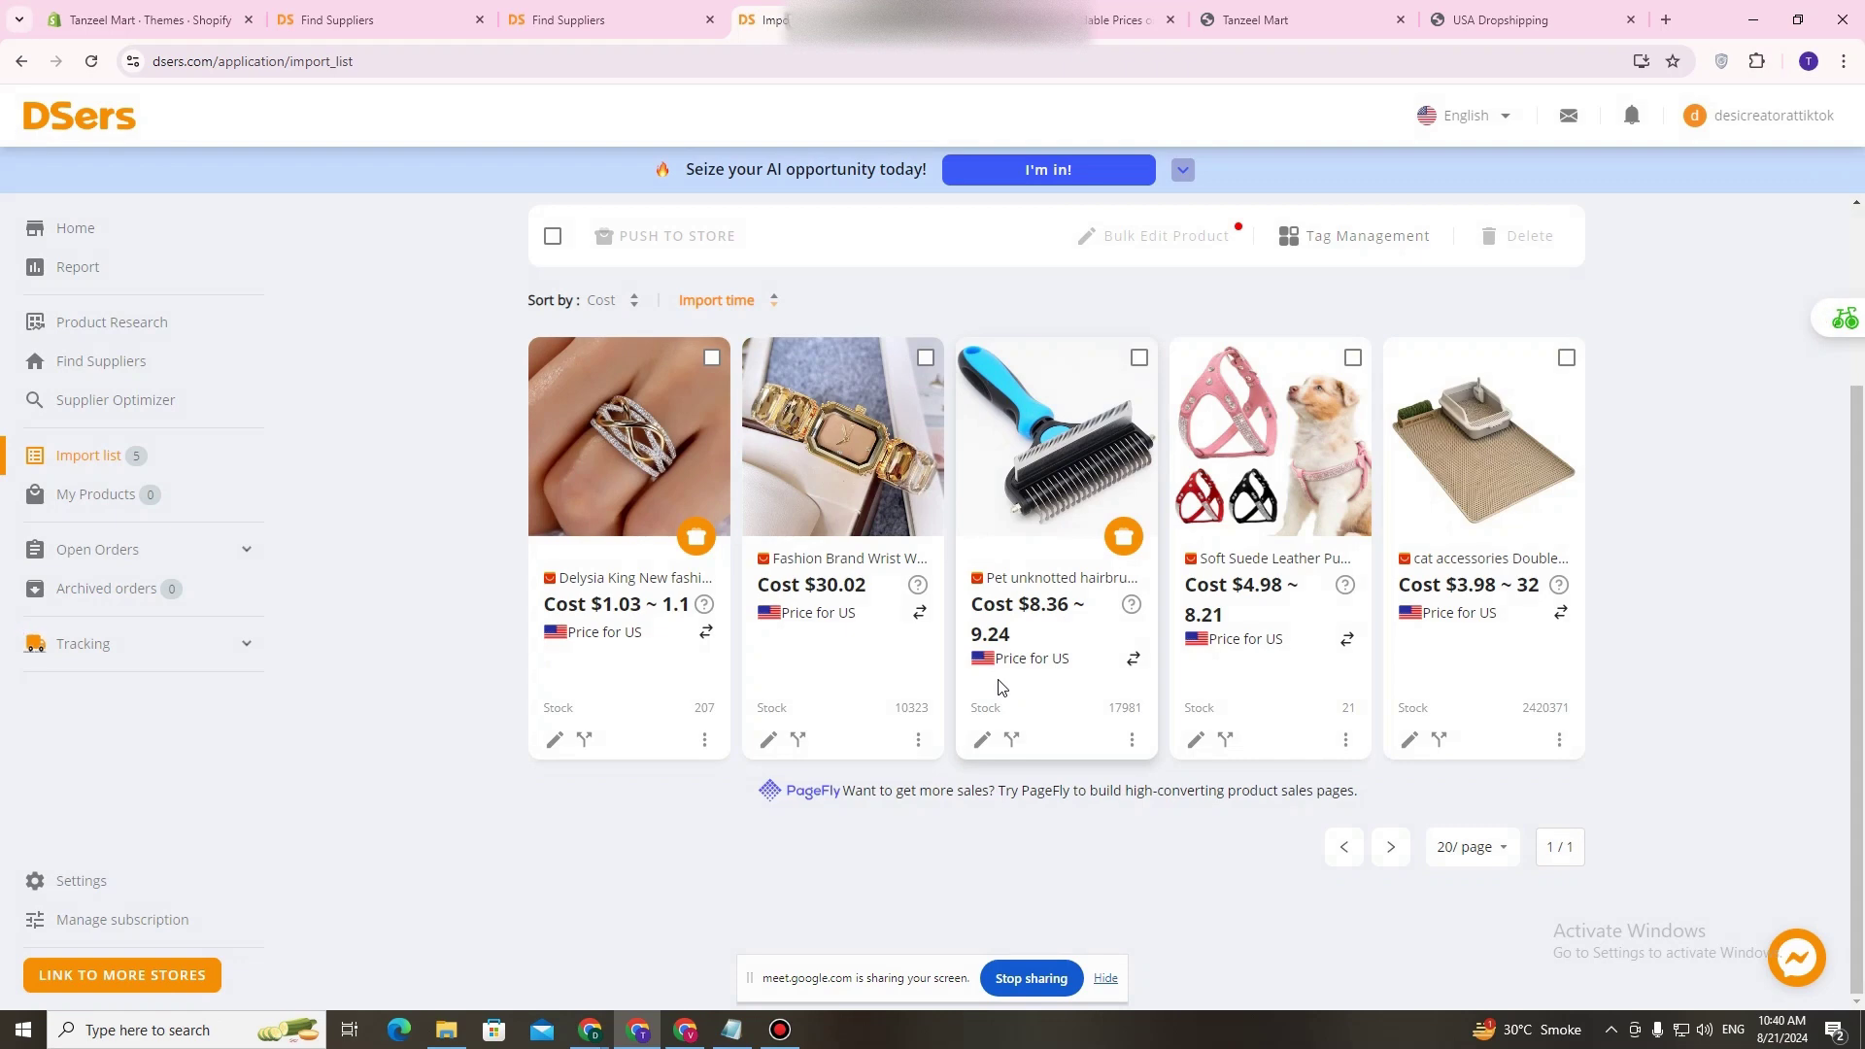
left_click(1195, 739)
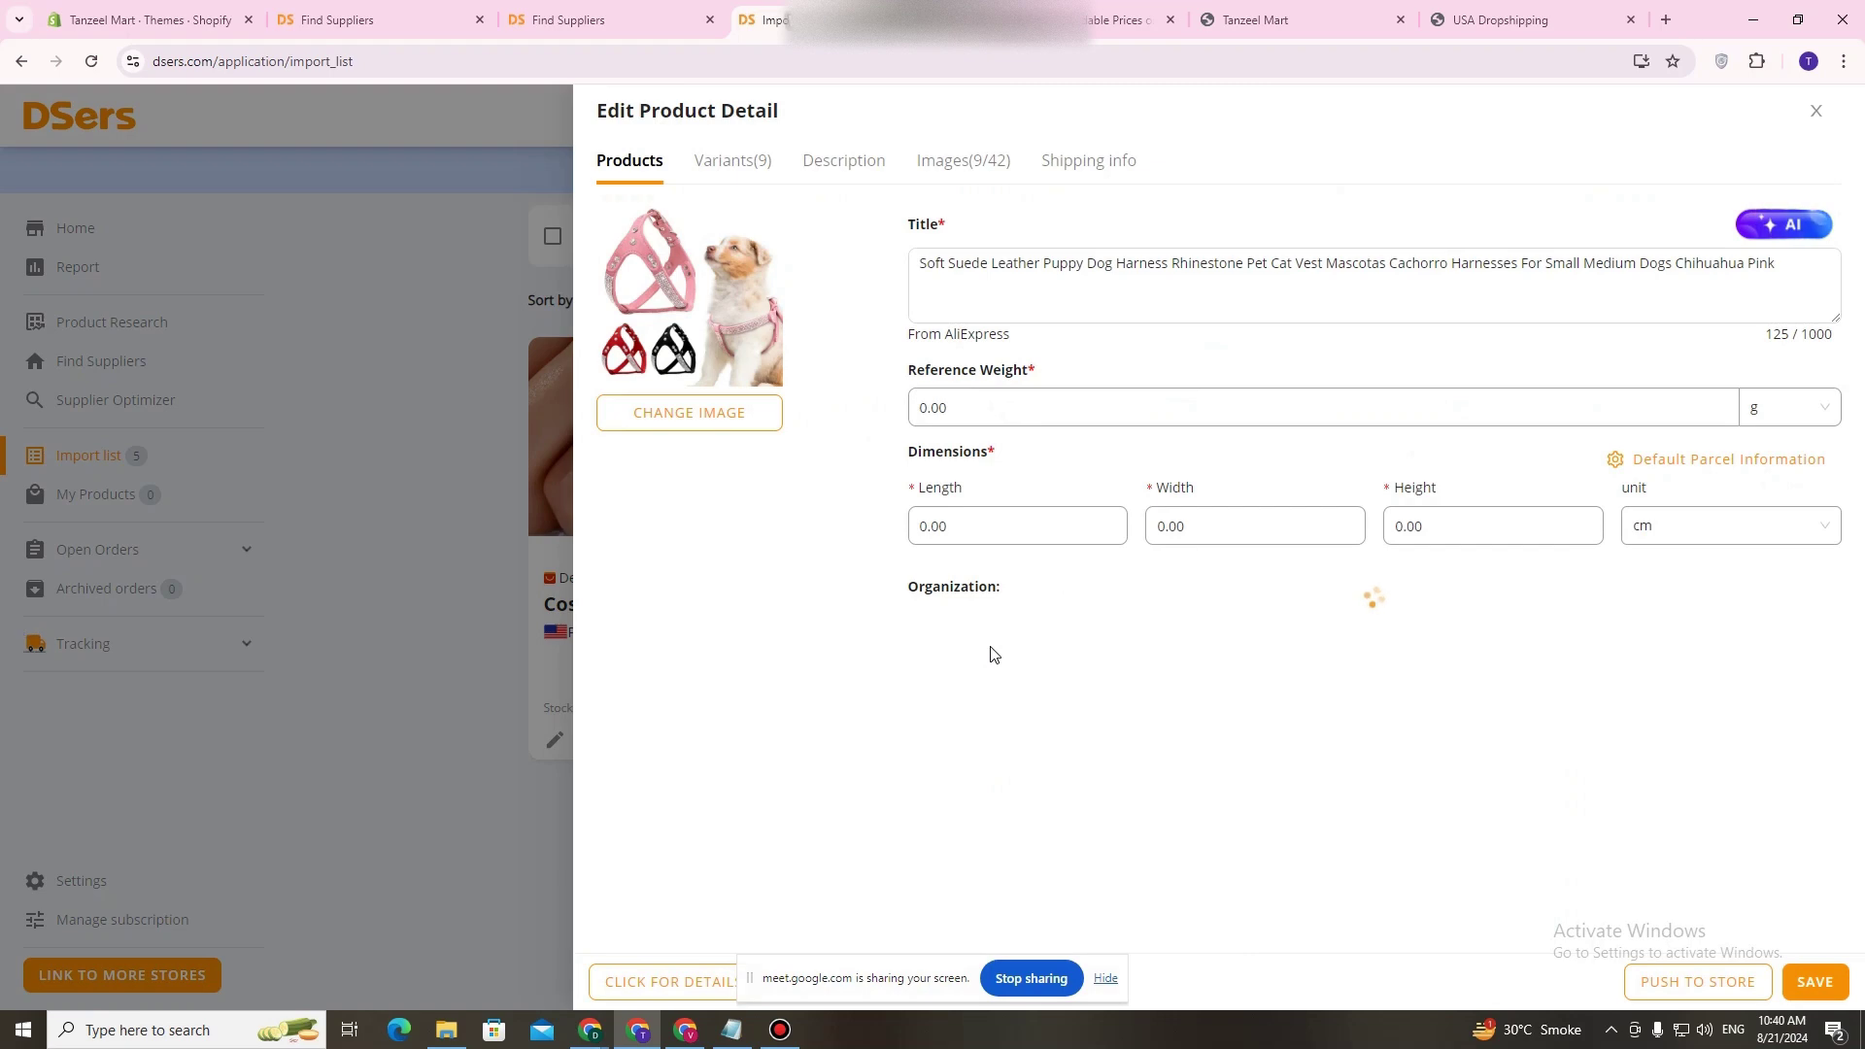
scroll(1020, 665, "down", 1)
left_click(1049, 670)
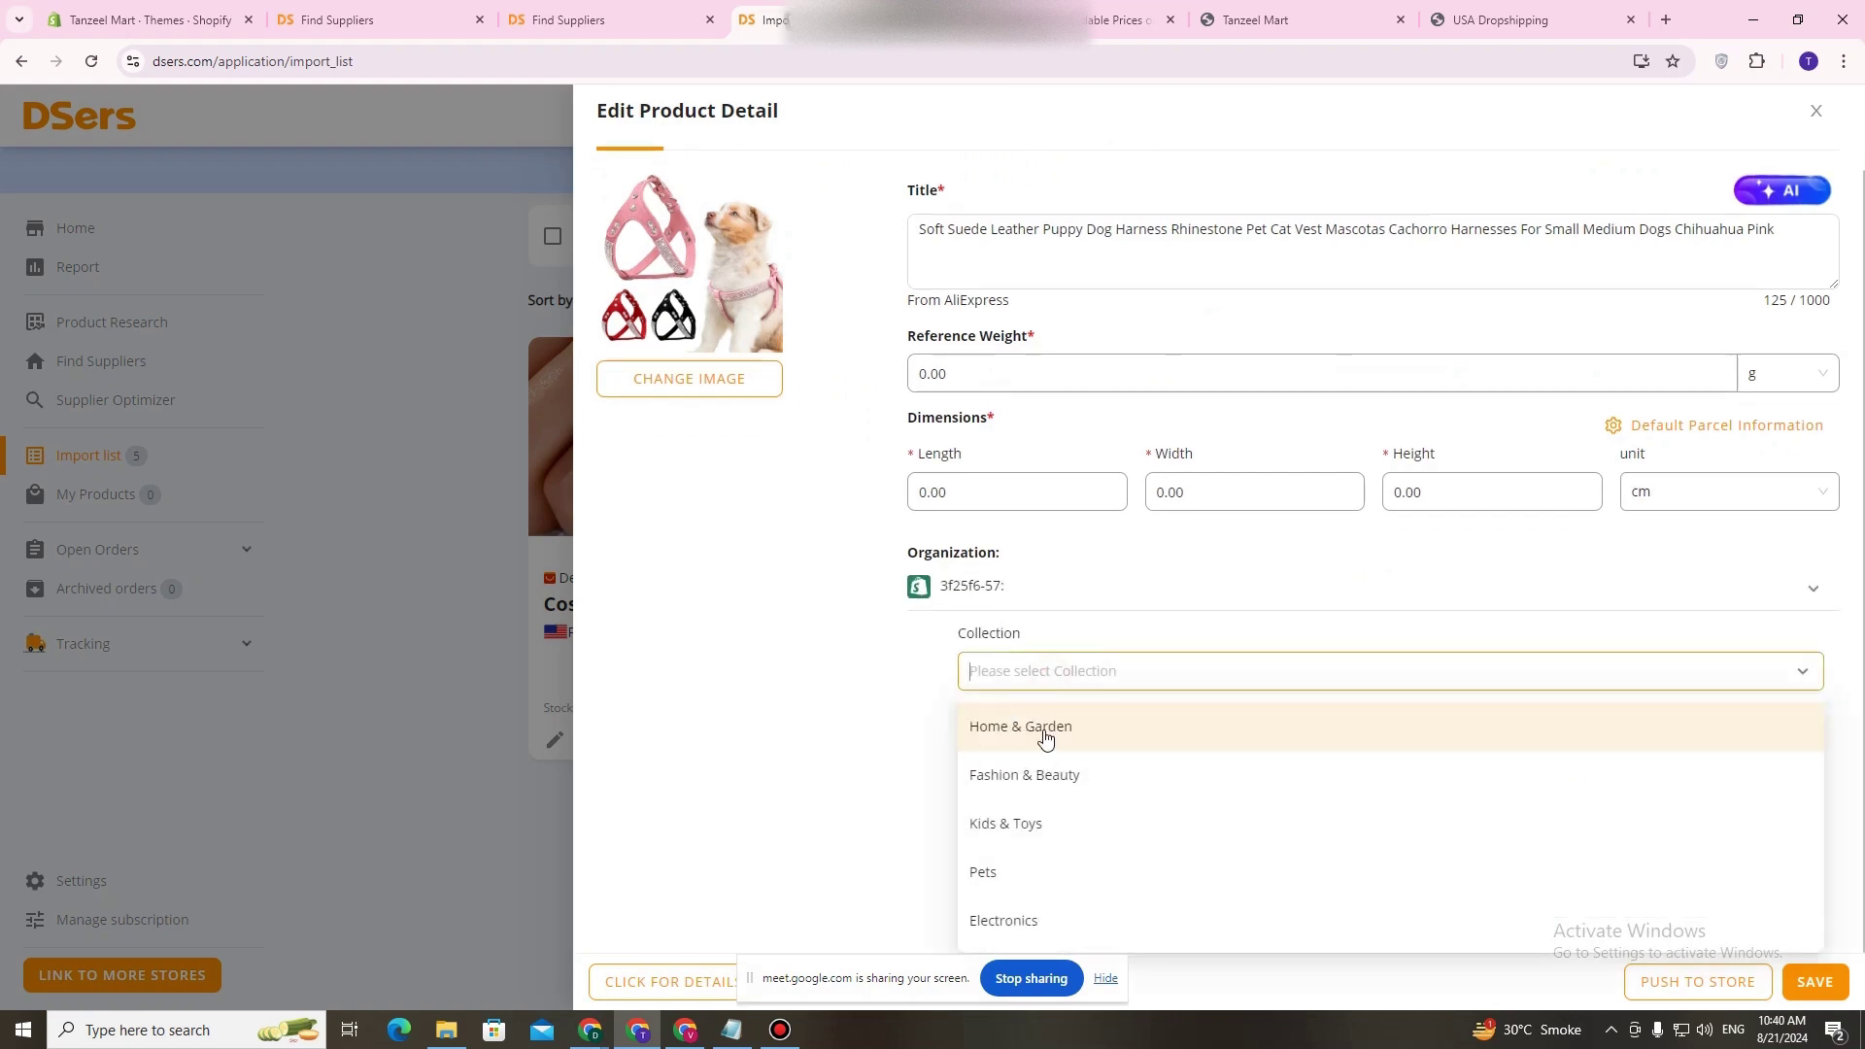
left_click(1020, 871)
left_click(1796, 967)
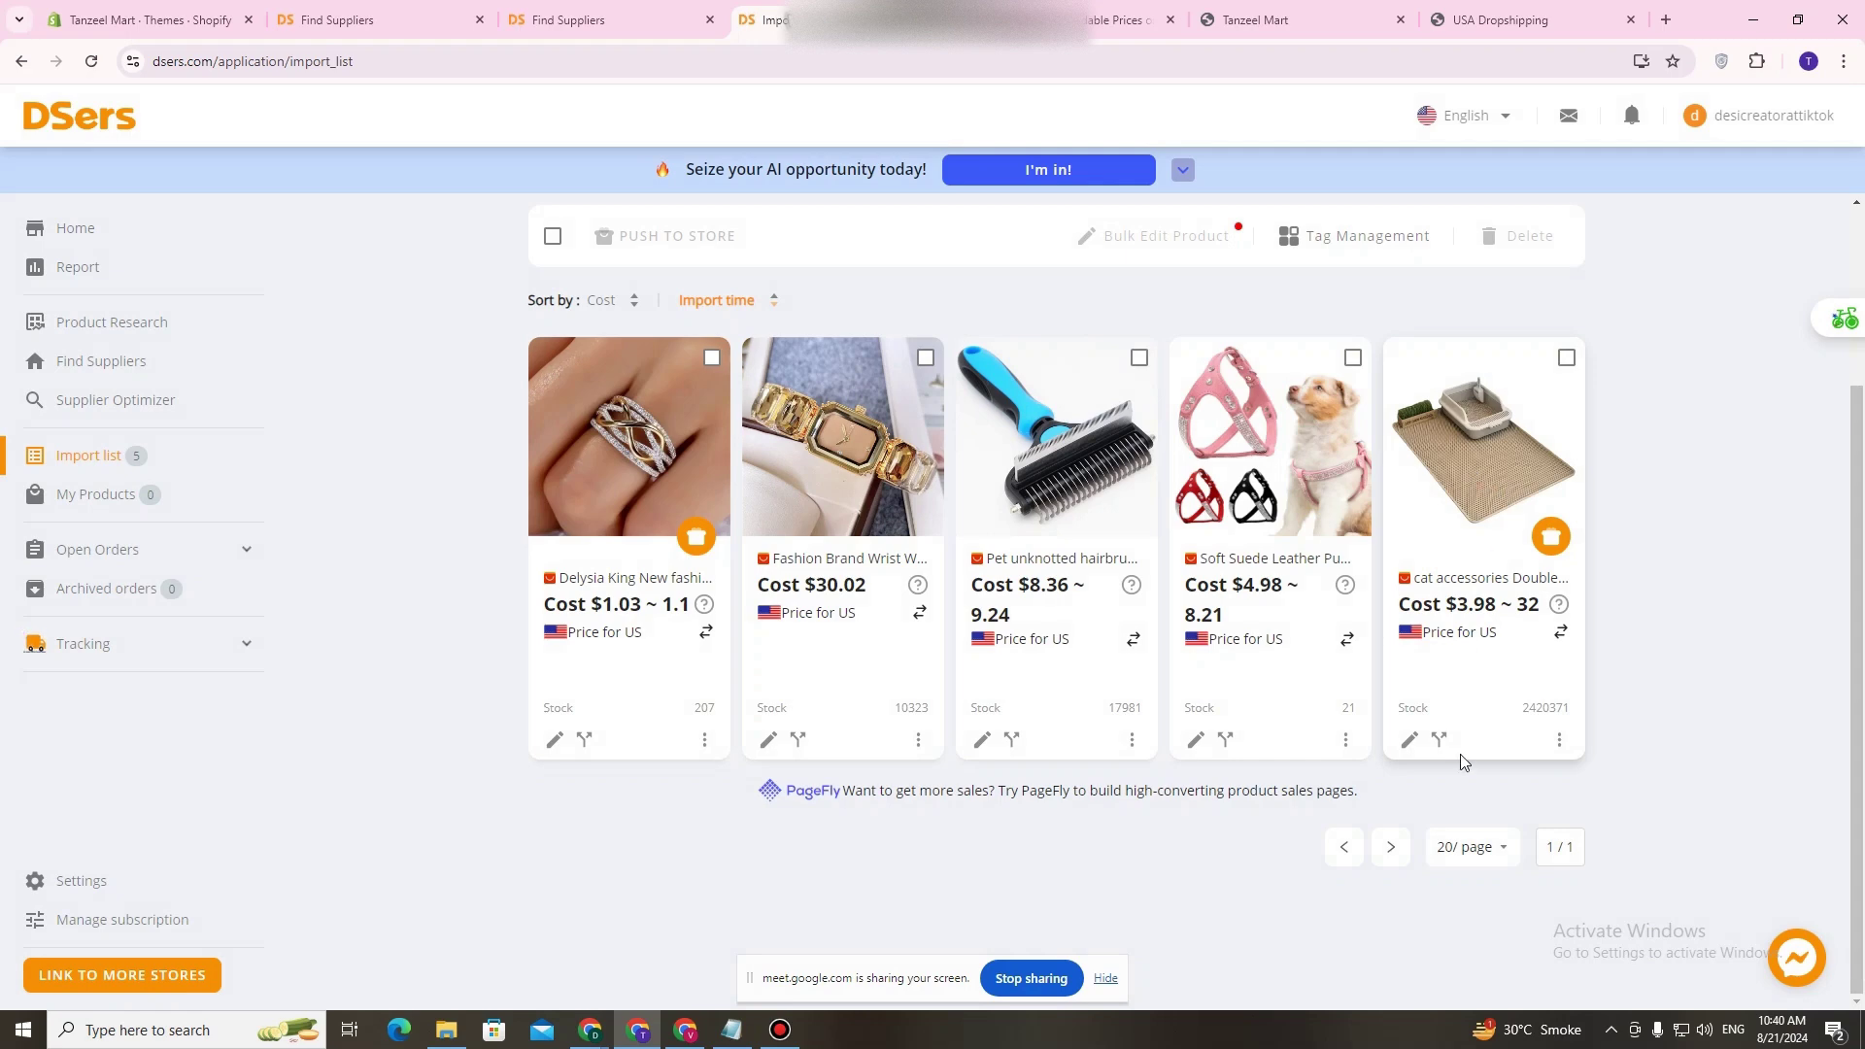
Step: Put the cat litter mat in the Pets collection and save it
left_click(1408, 741)
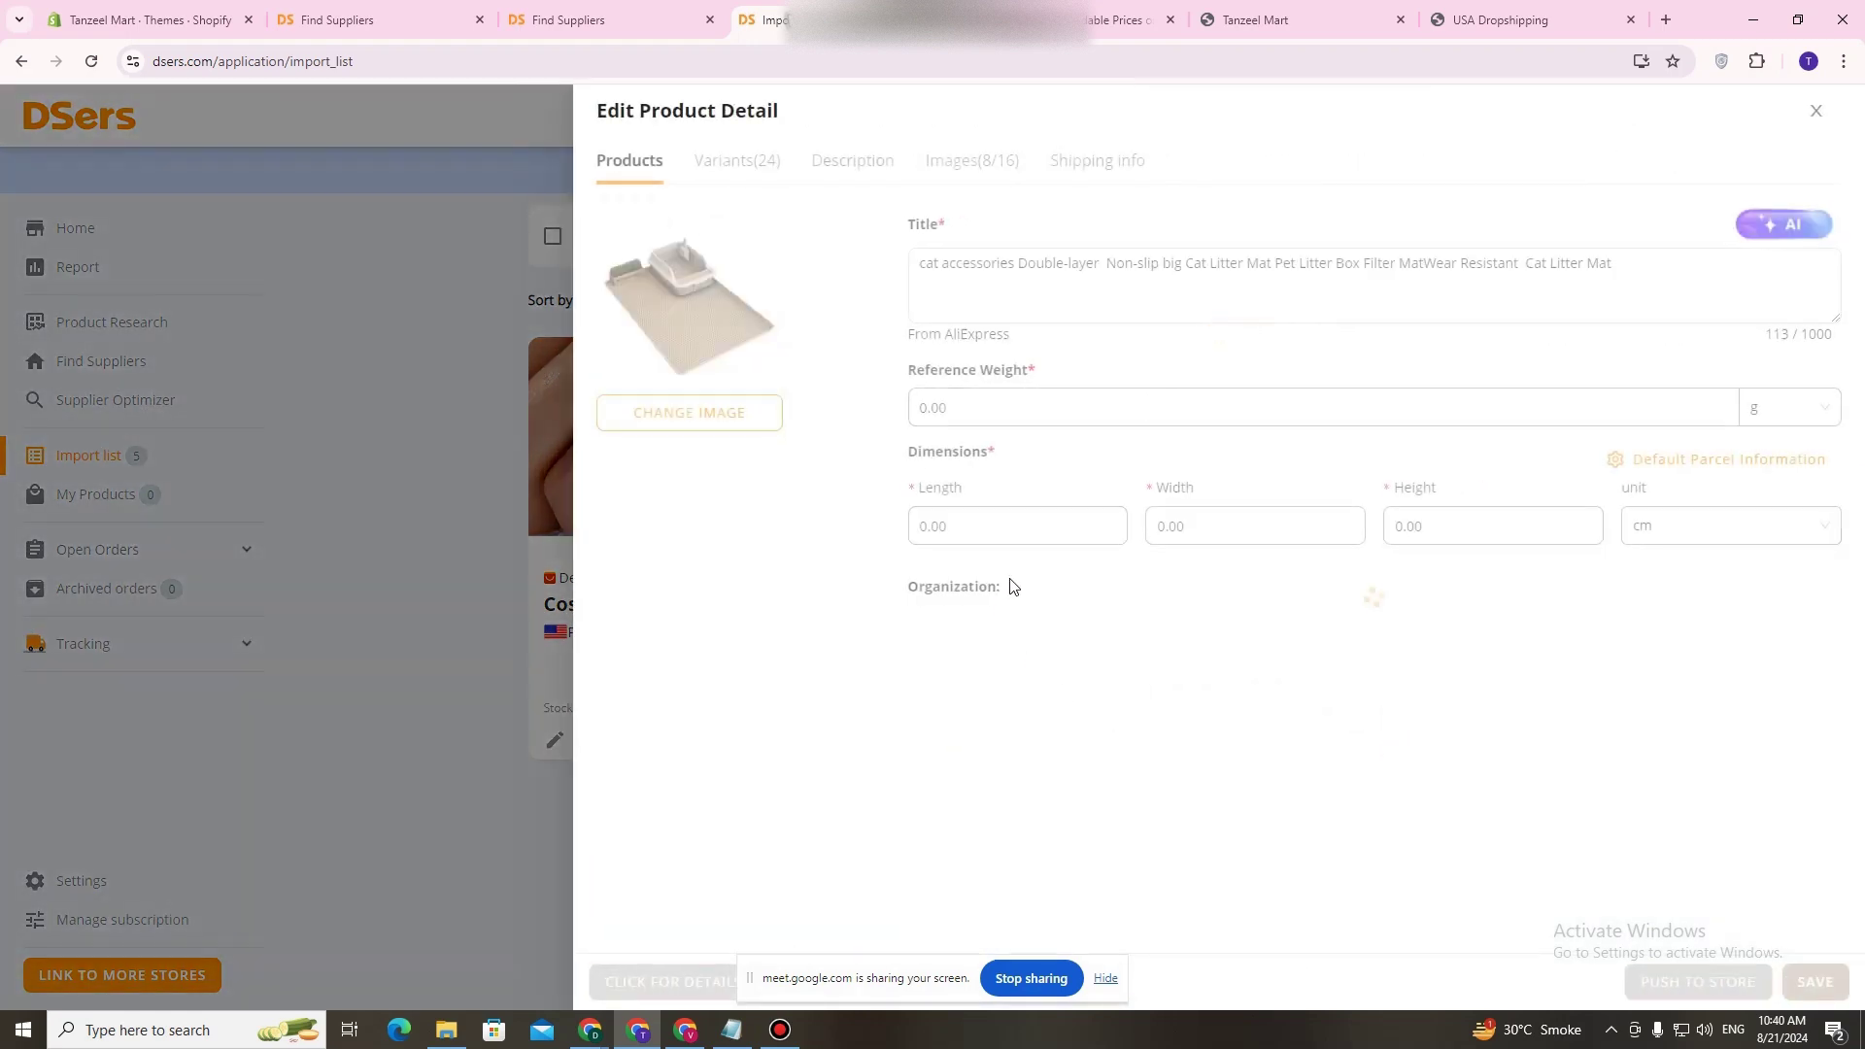
left_click(1073, 701)
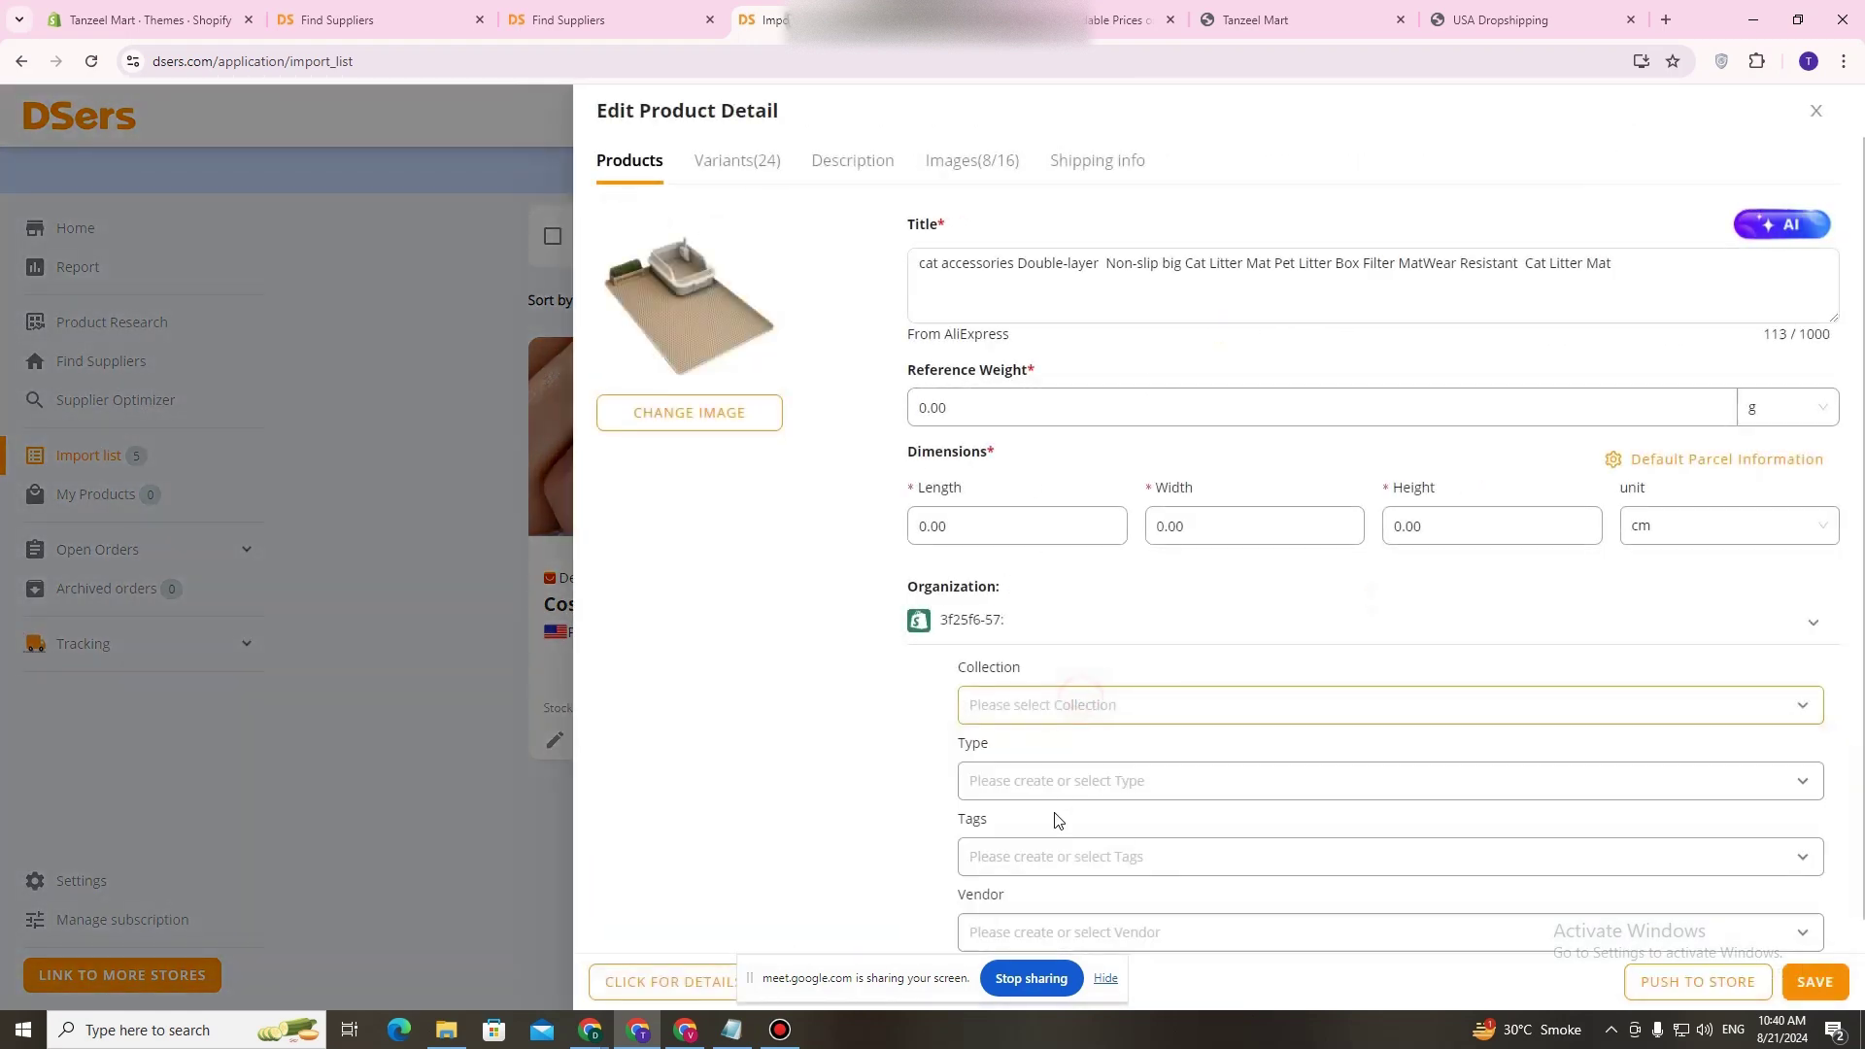
left_click(1020, 703)
left_click(1078, 904)
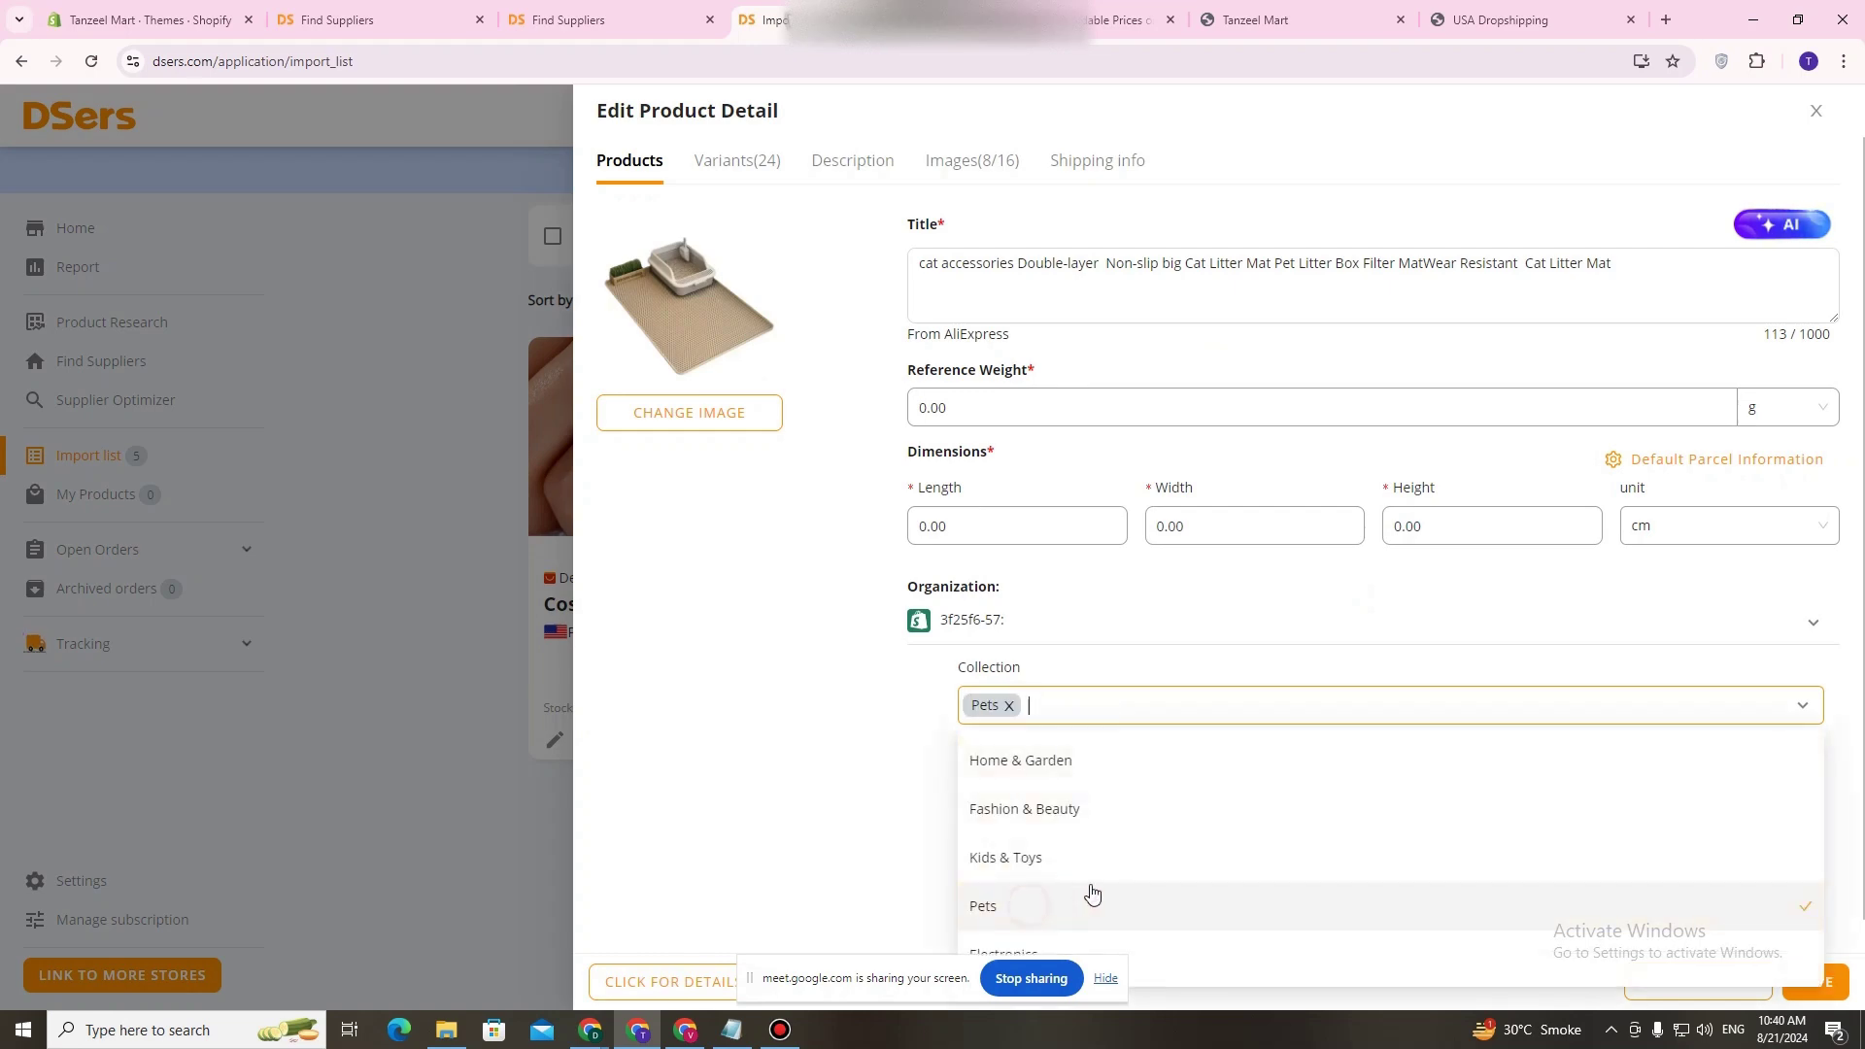
left_click(1839, 986)
left_click(1839, 986)
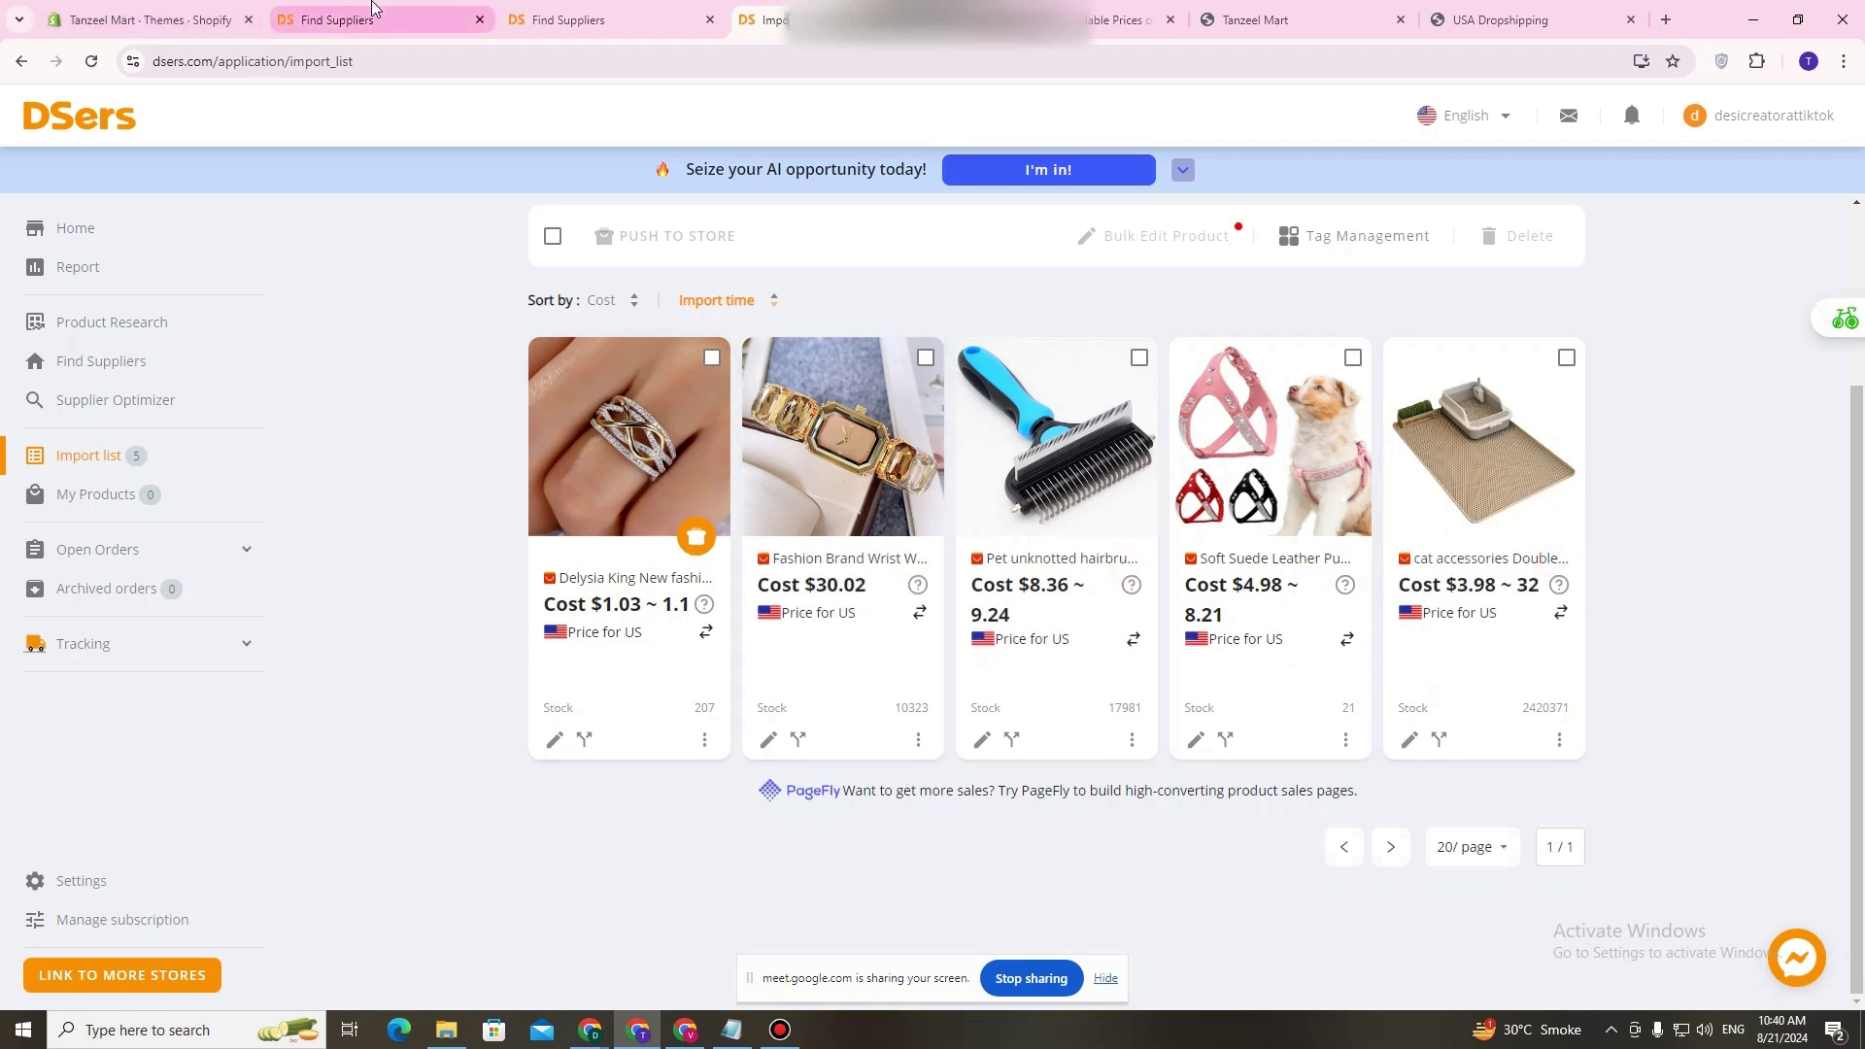
Step: Preview the live Tanzeel Mart storefront and close the duplicate store and AliExpress tabs
left_click(145, 20)
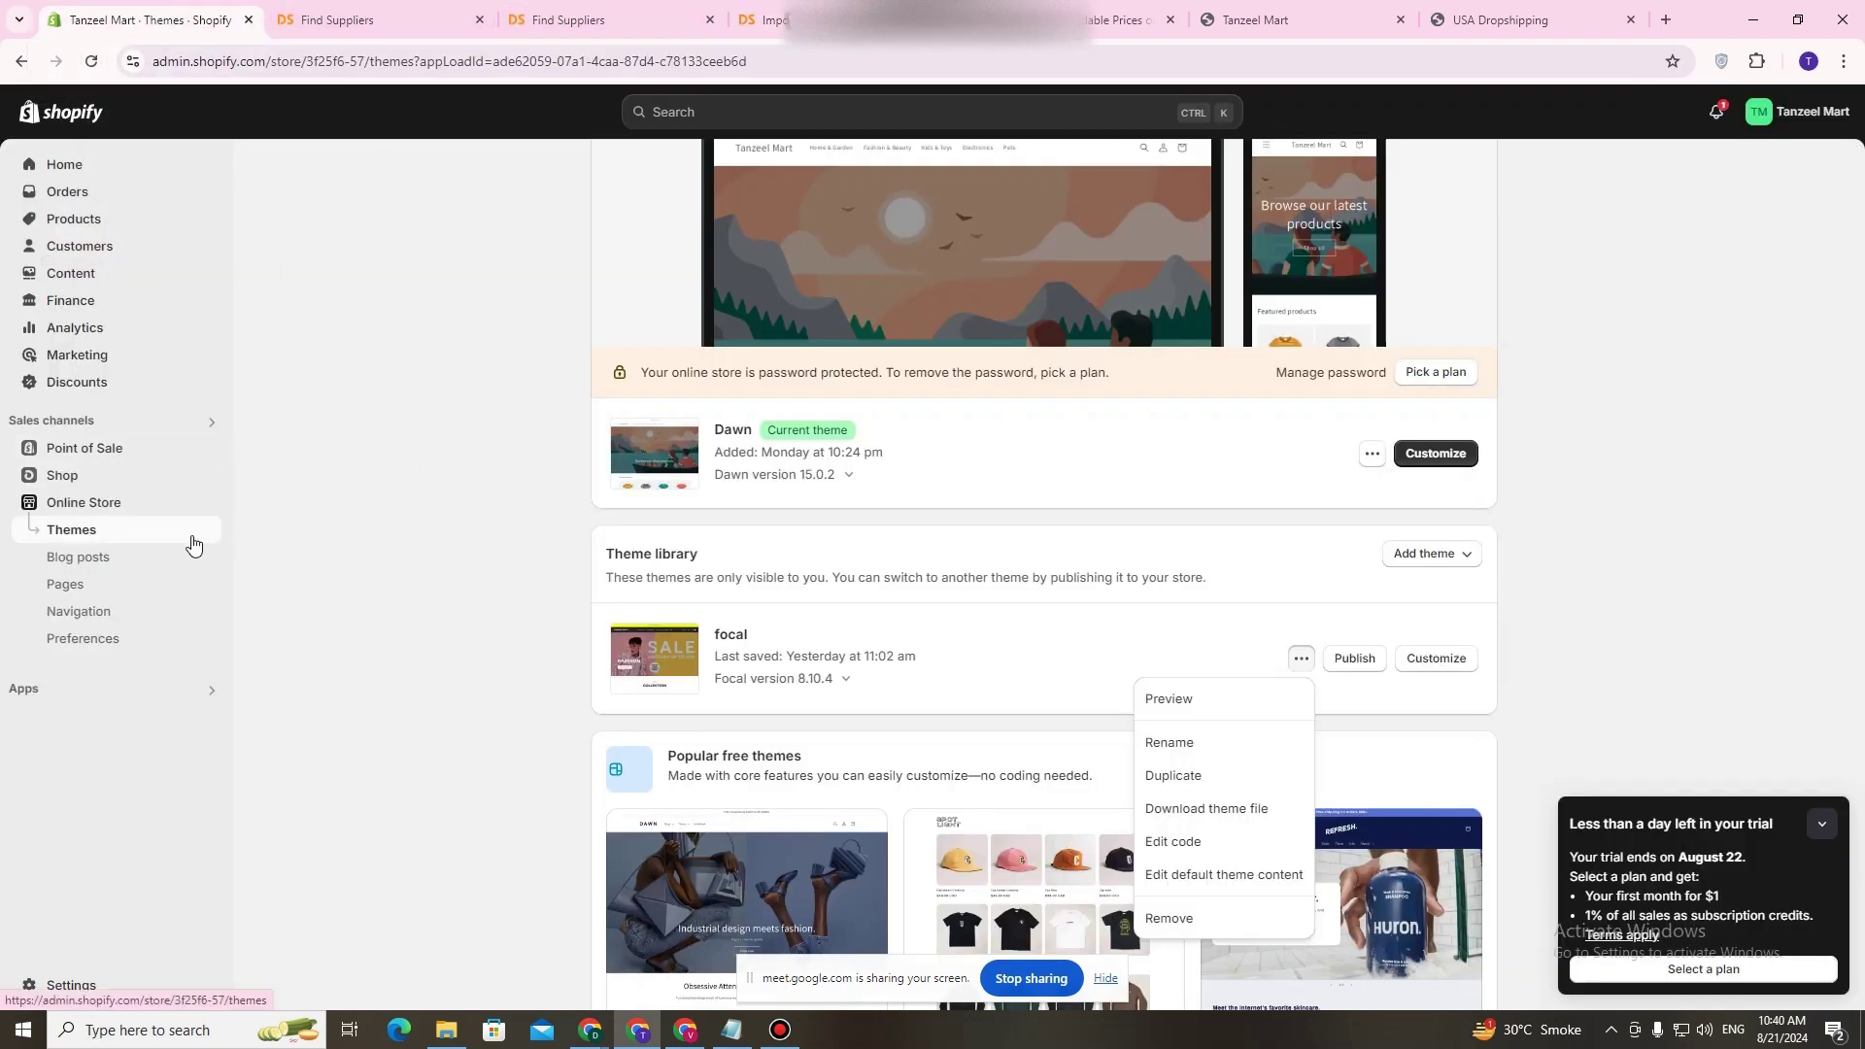
left_click(208, 503)
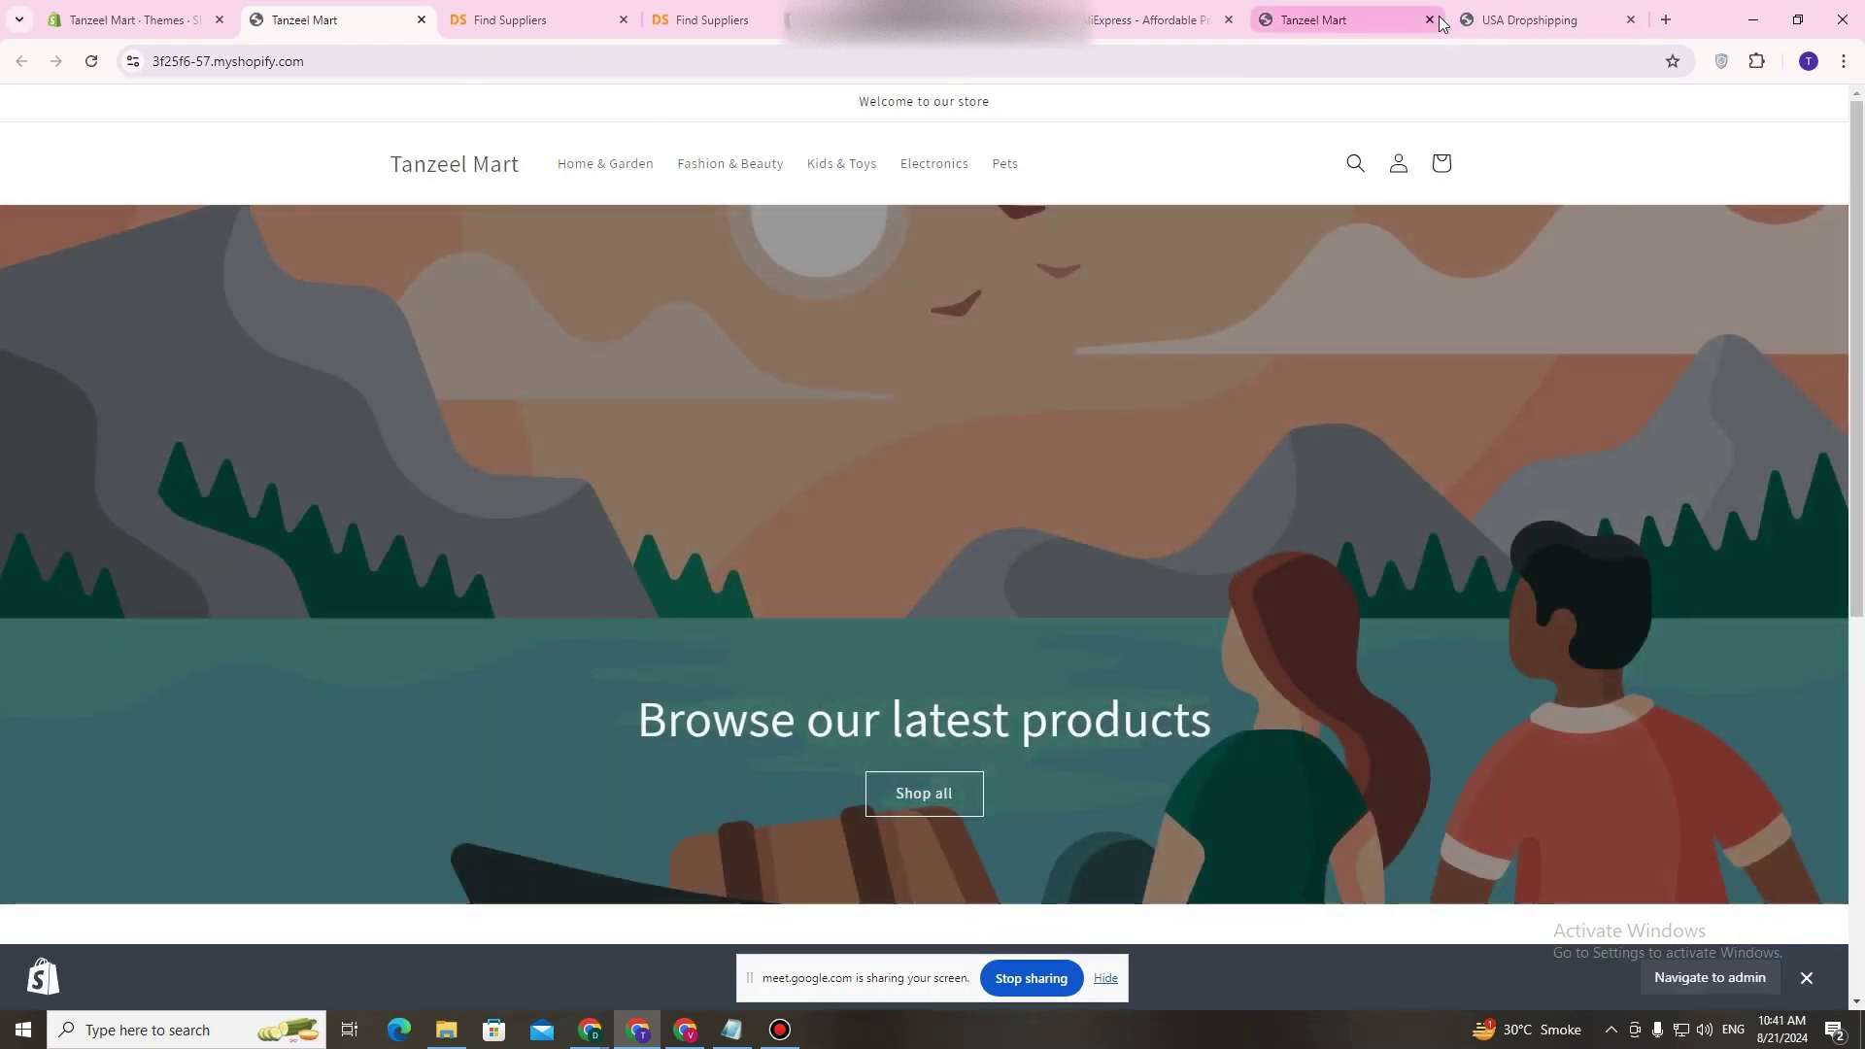
left_click(1429, 19)
left_click(1228, 19)
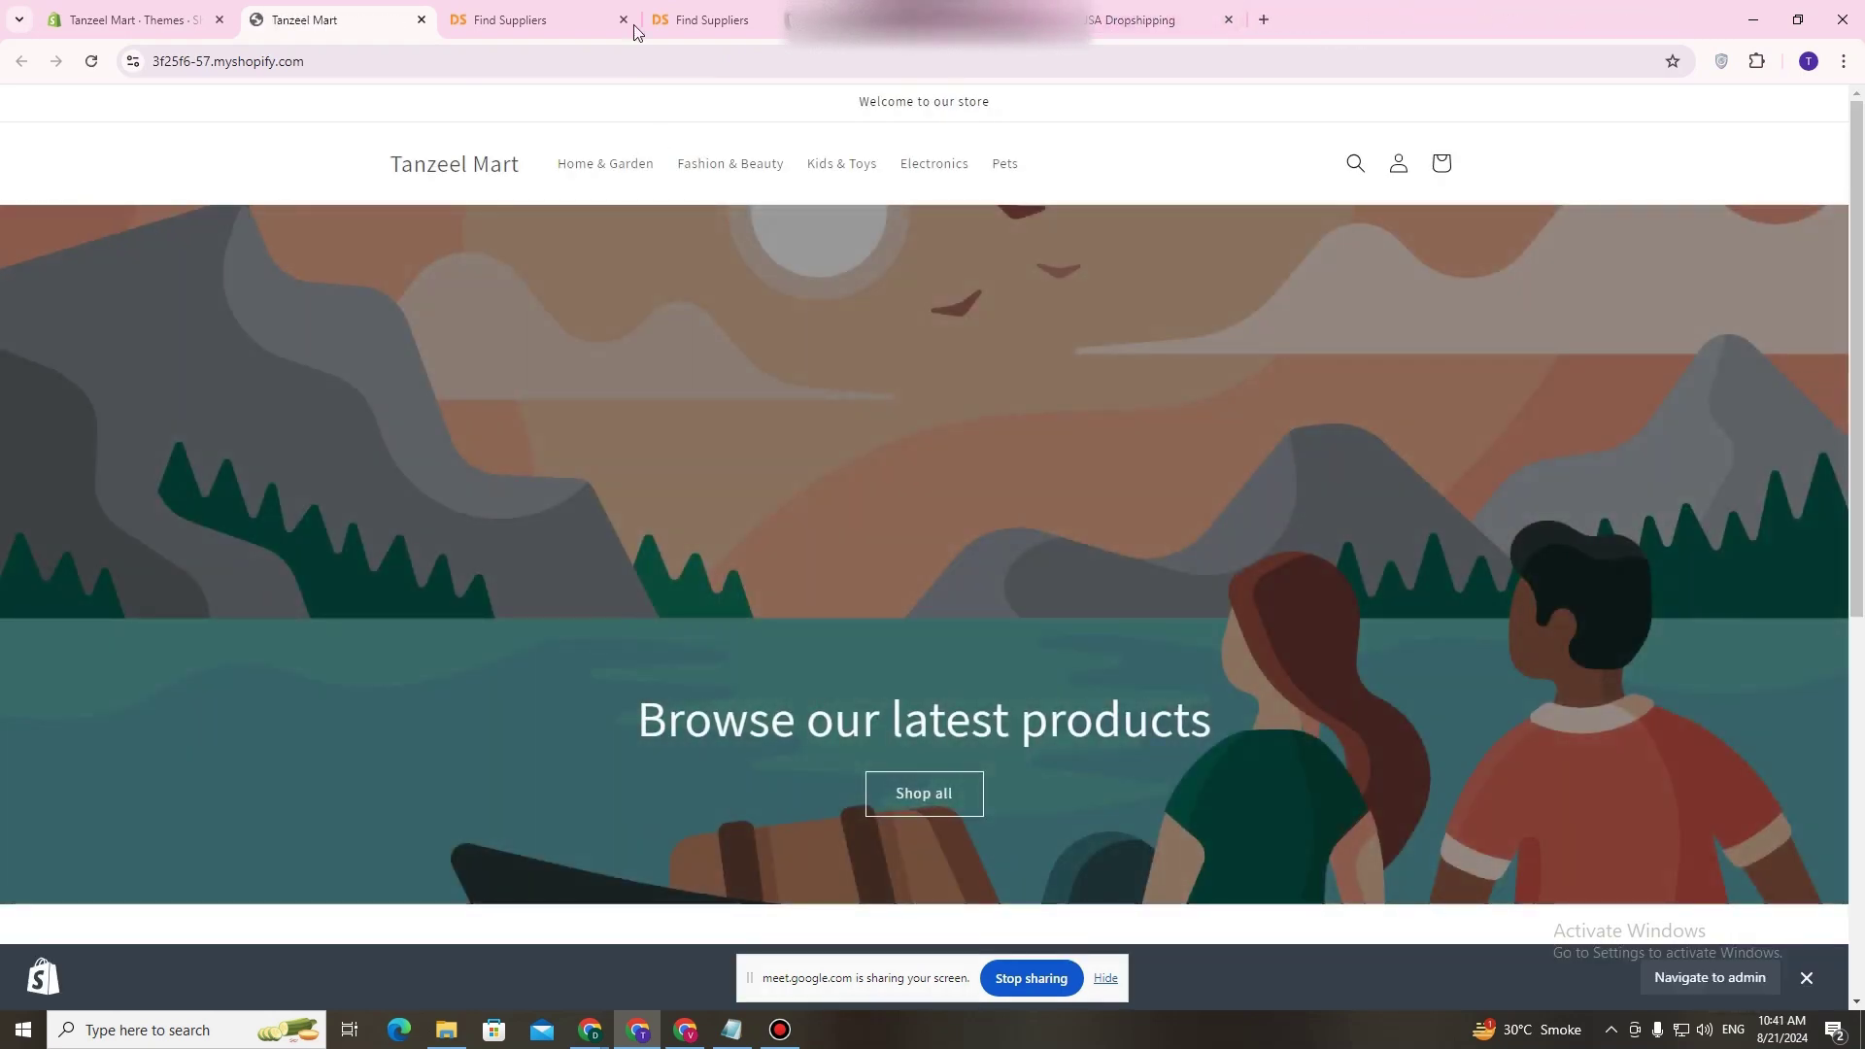
scroll(816, 512, "down", 7)
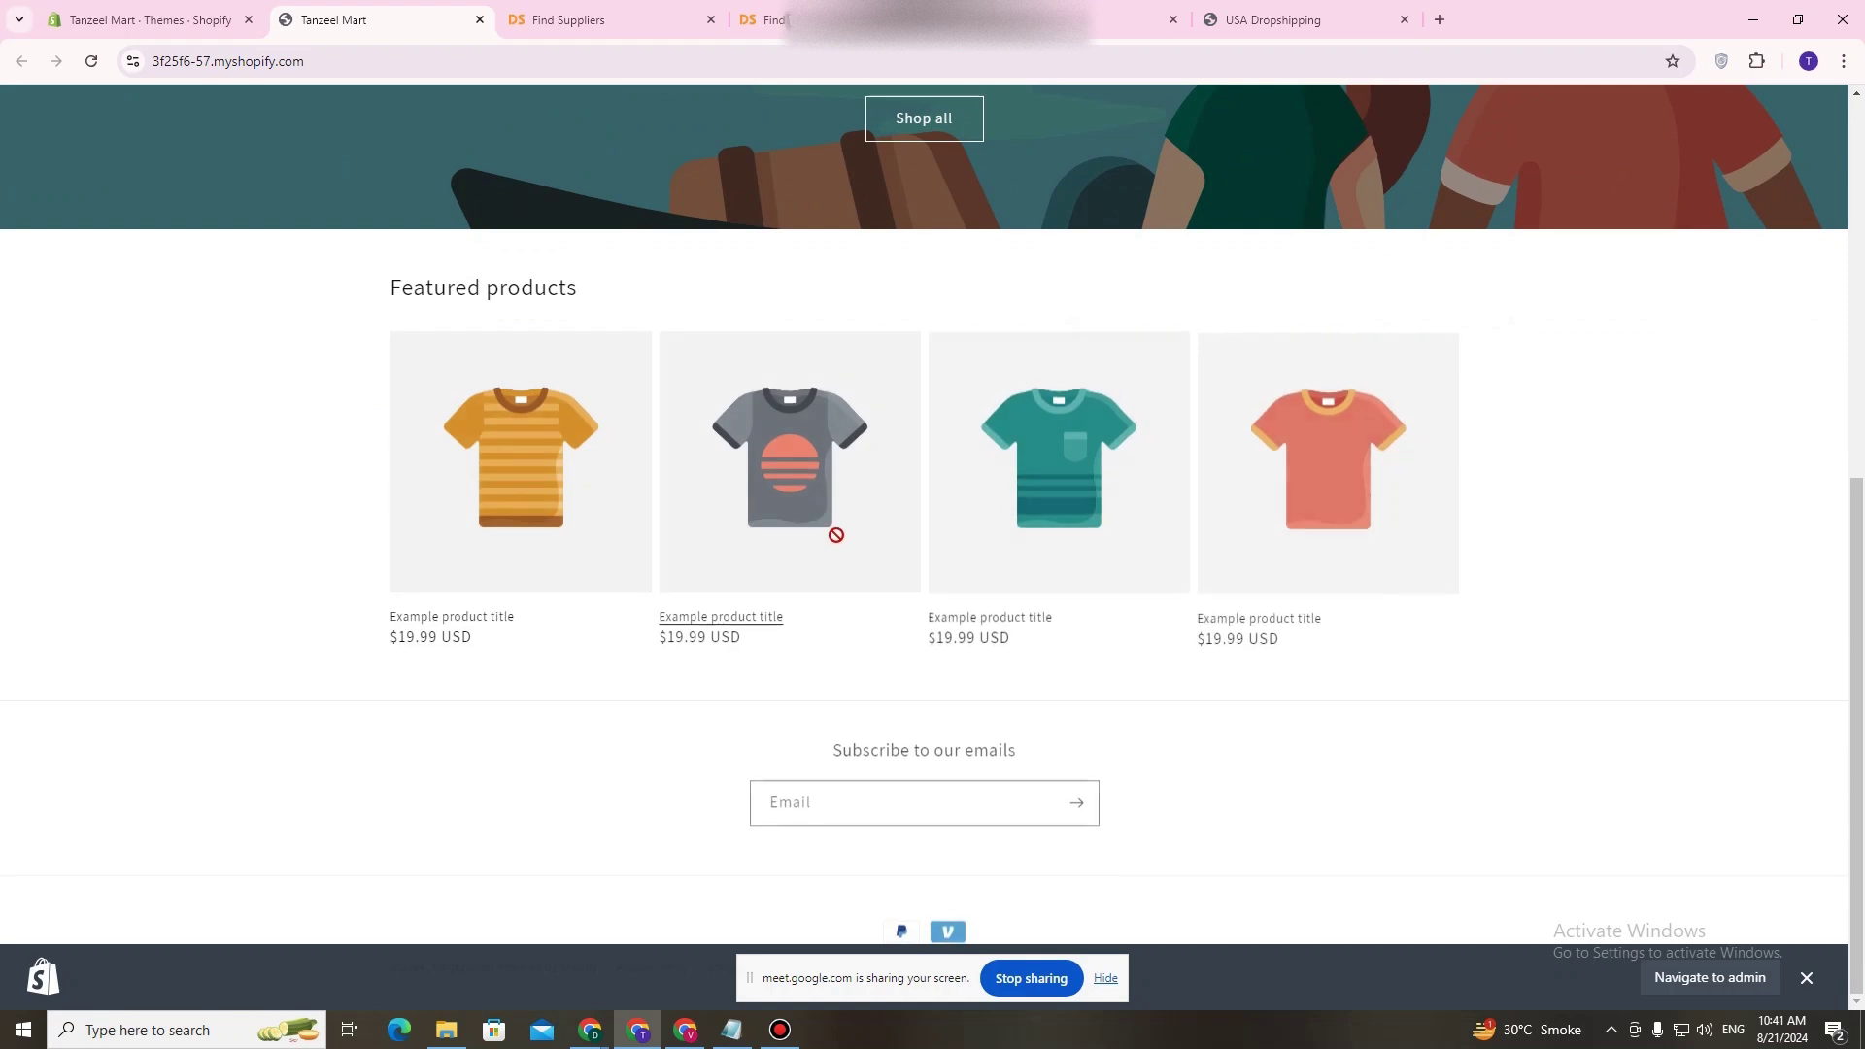
scroll(847, 458, "up", 7)
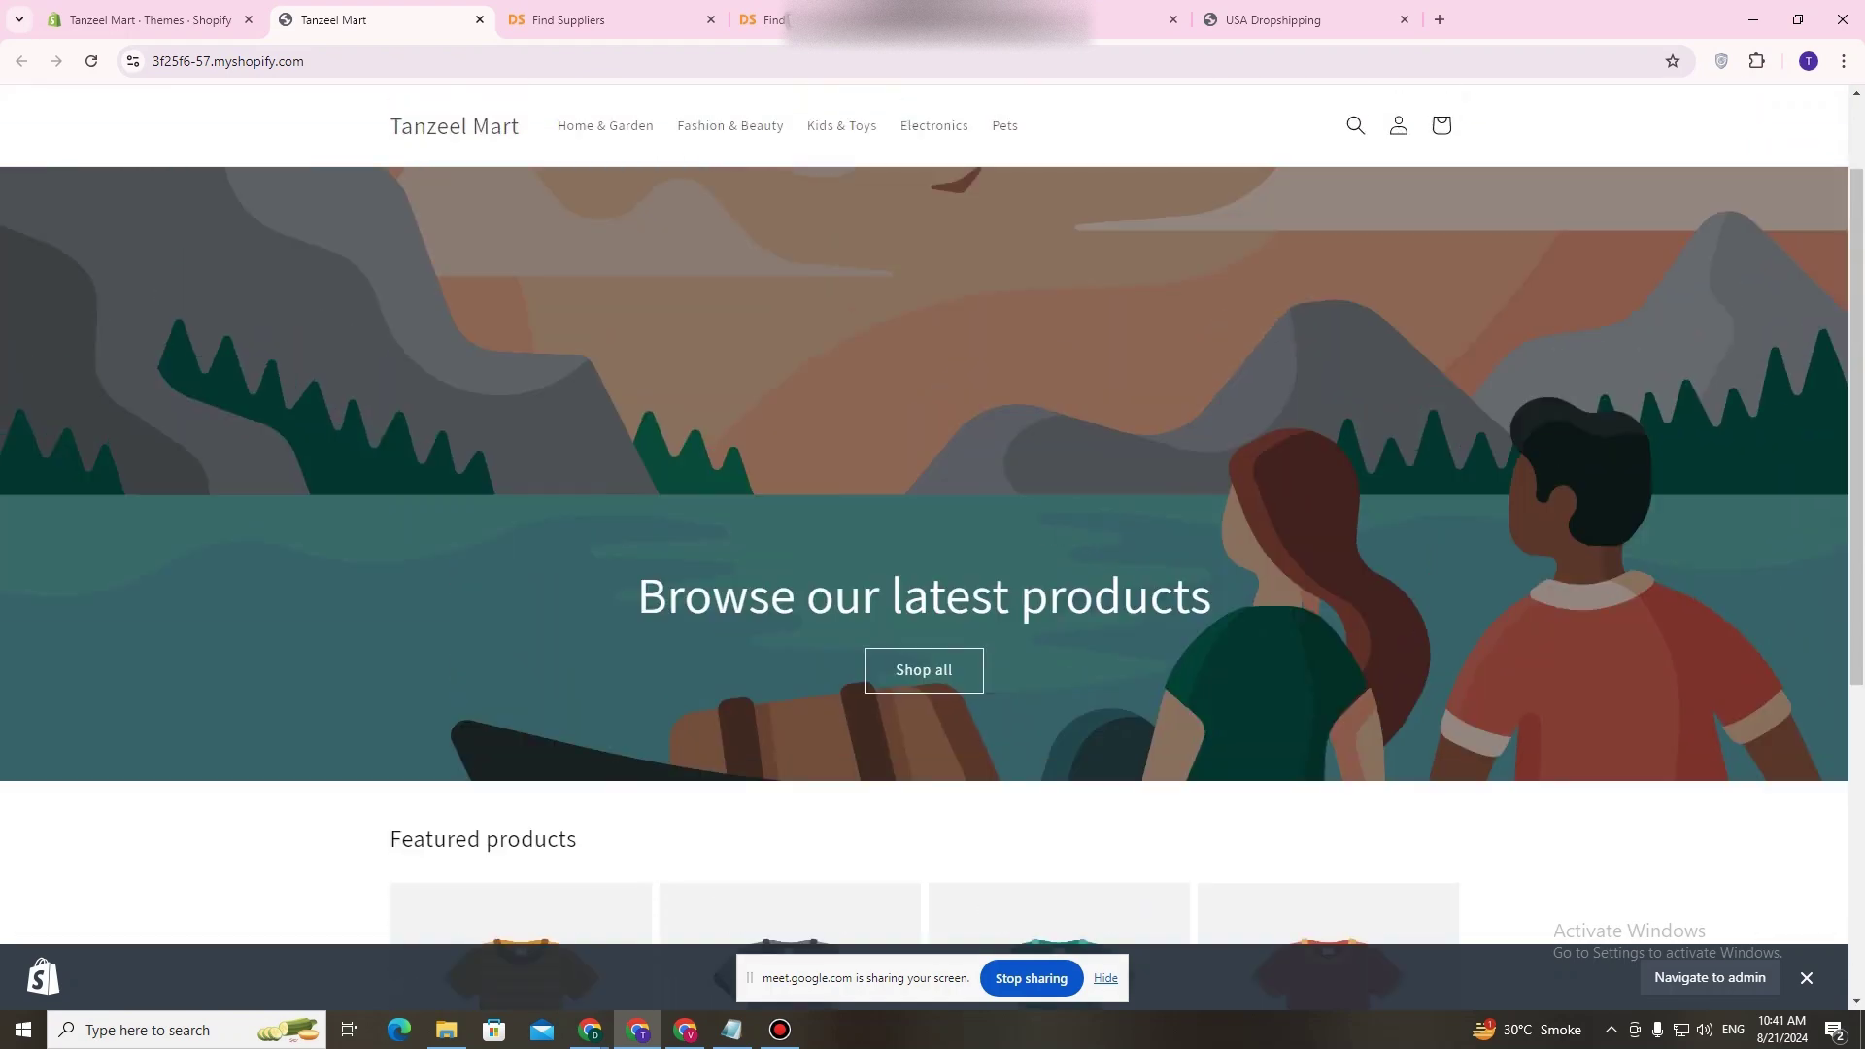
left_click(1272, 20)
left_click(645, 8)
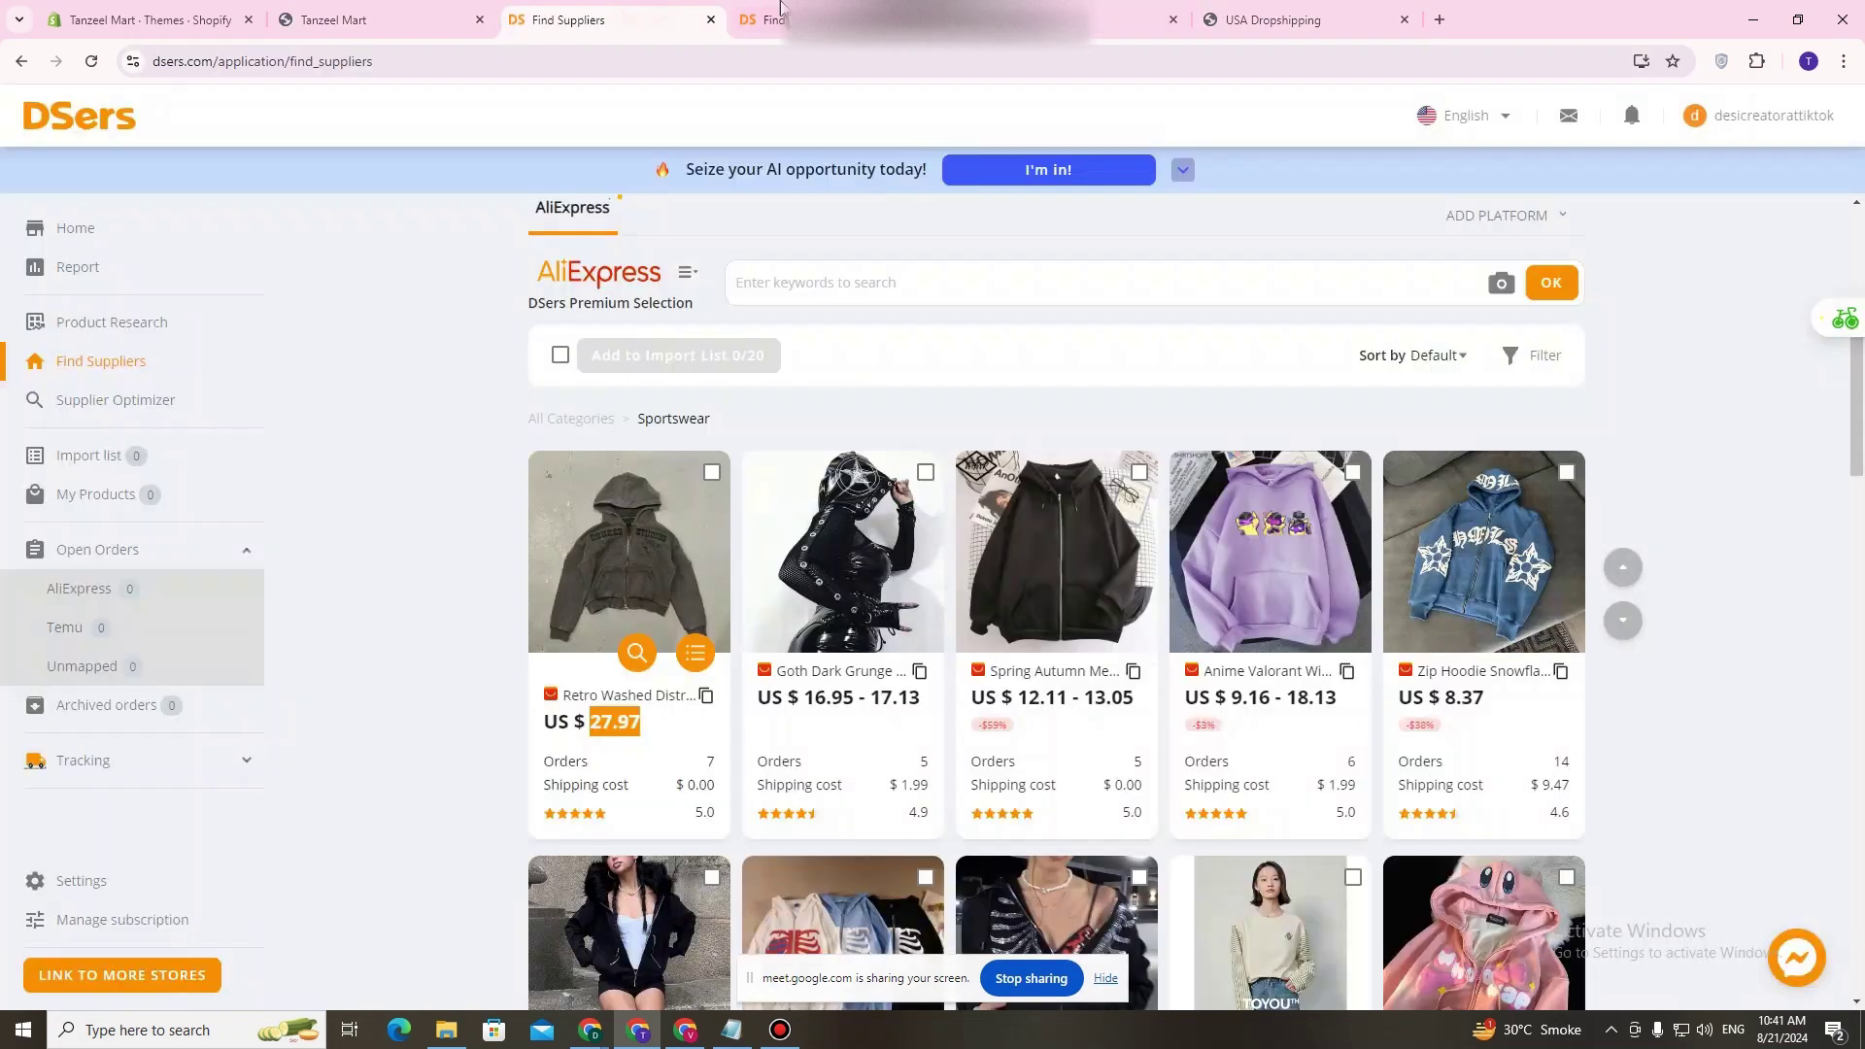
Step: Push the $30.02 gold wrist watch to Shopify with 'Also publish to Online Store' ticked
left_click(762, 19)
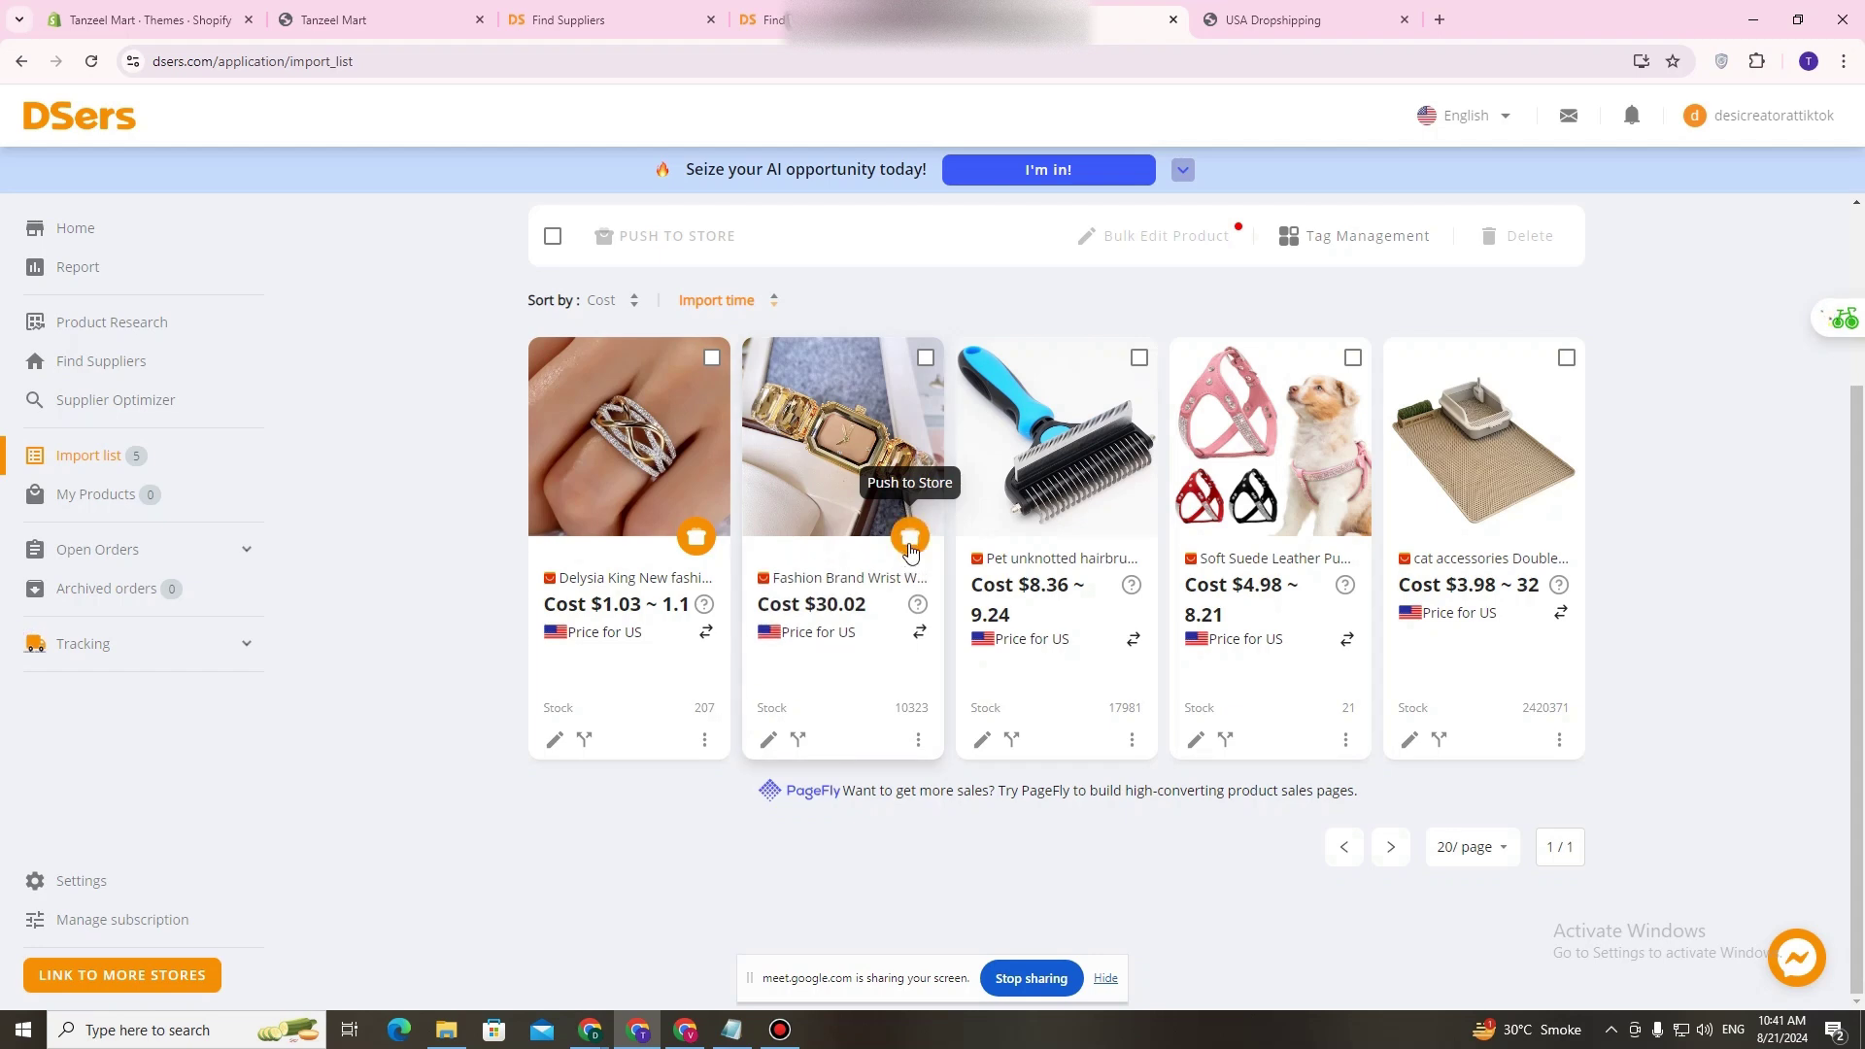
left_click(910, 537)
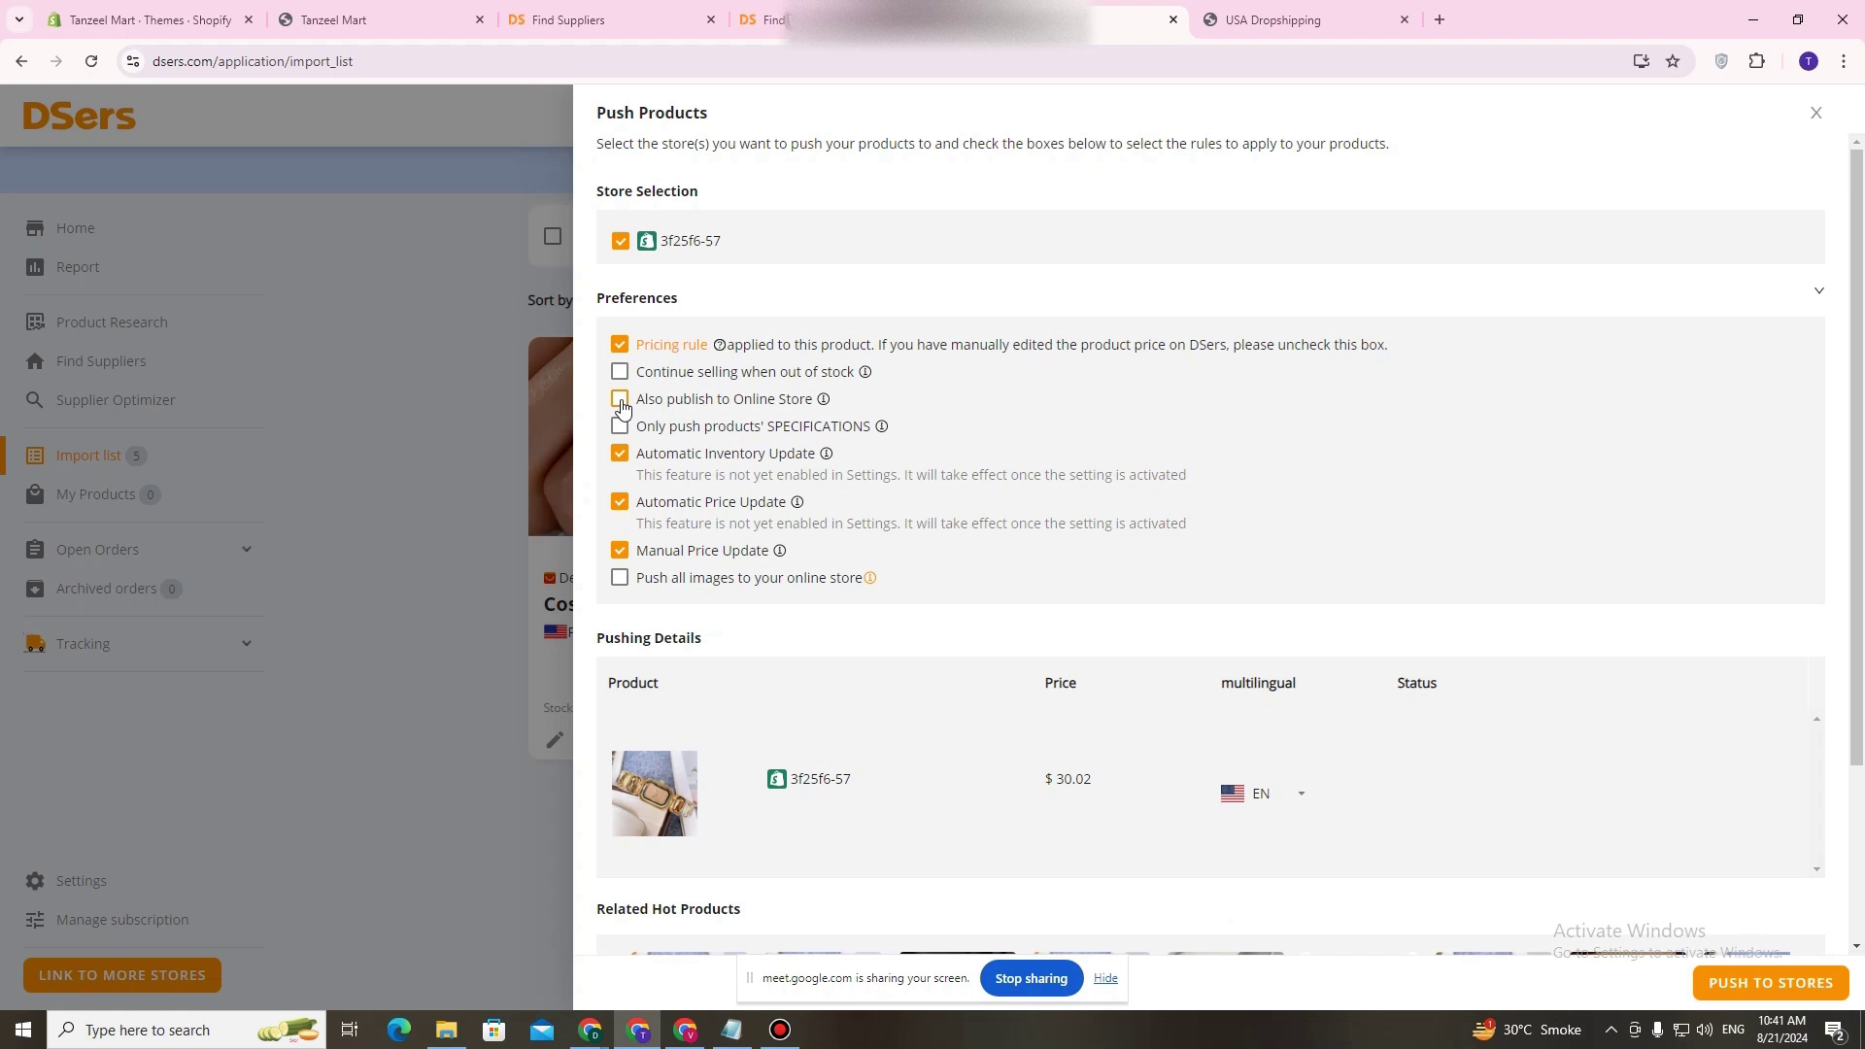
left_click(622, 404)
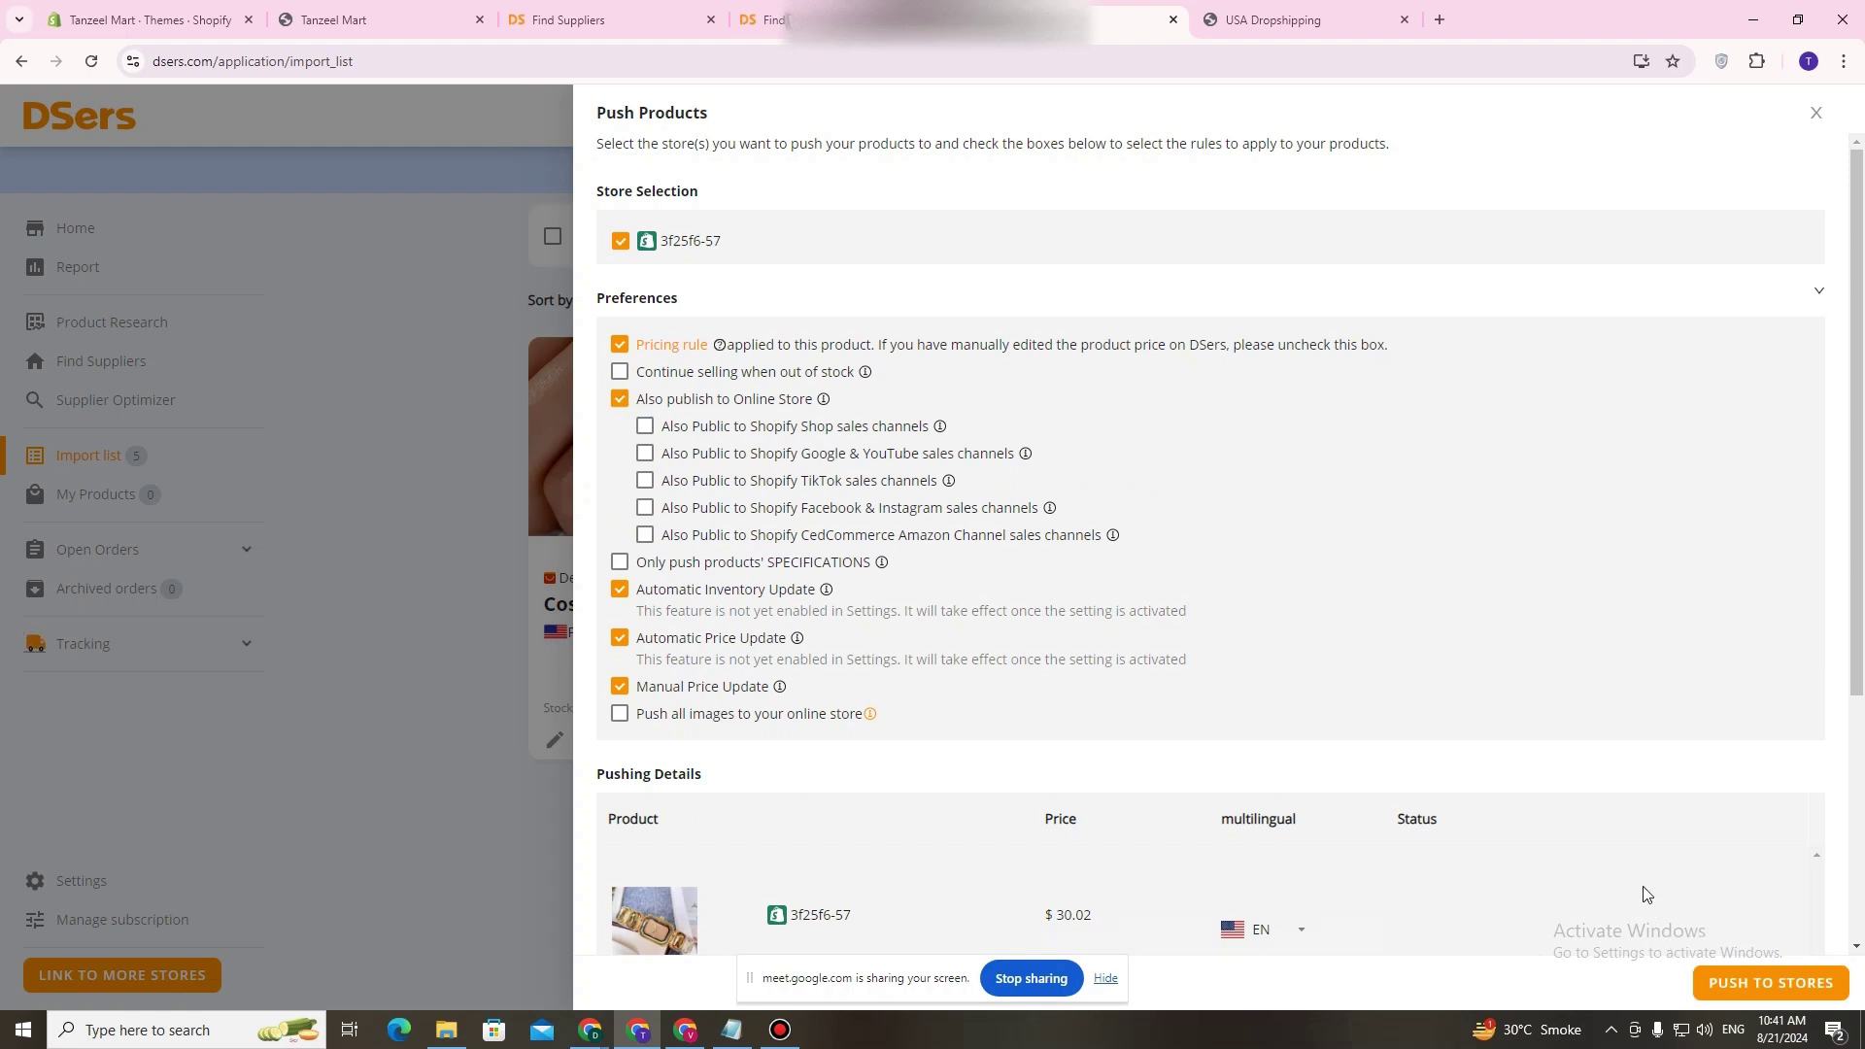
left_click(1733, 986)
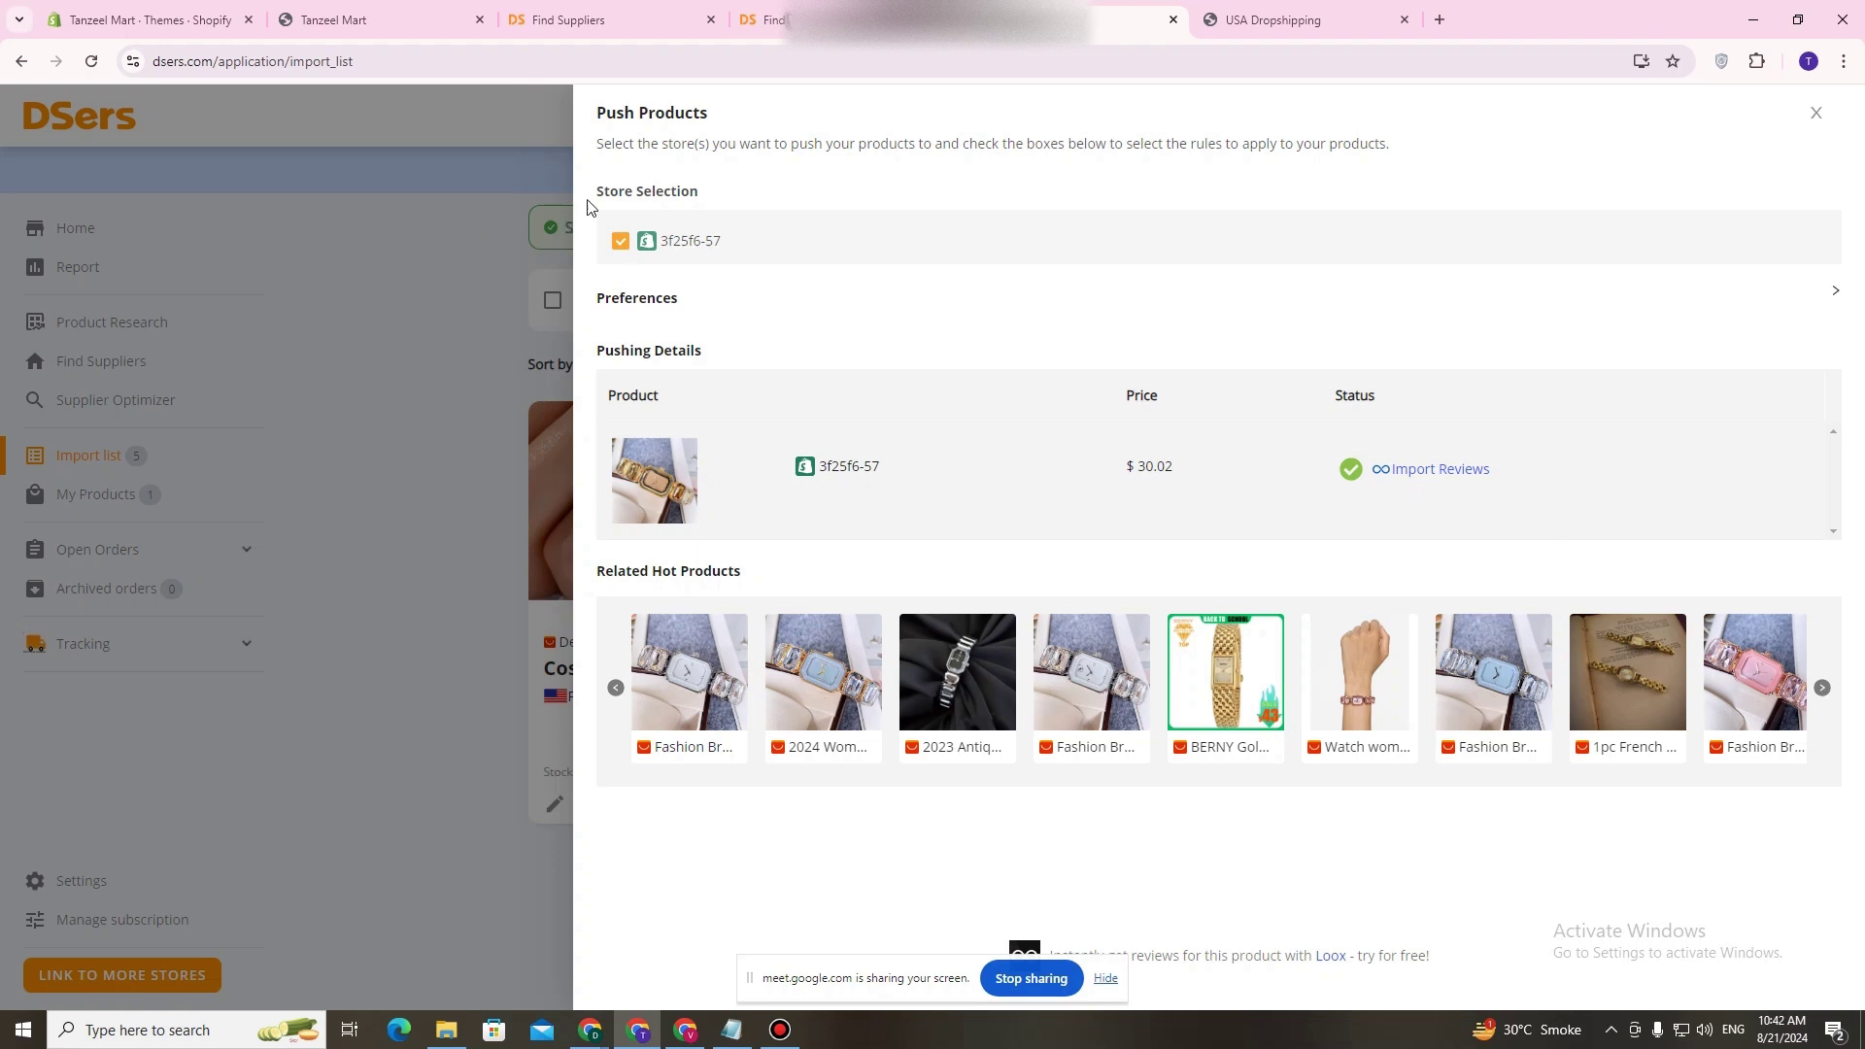
left_click(441, 241)
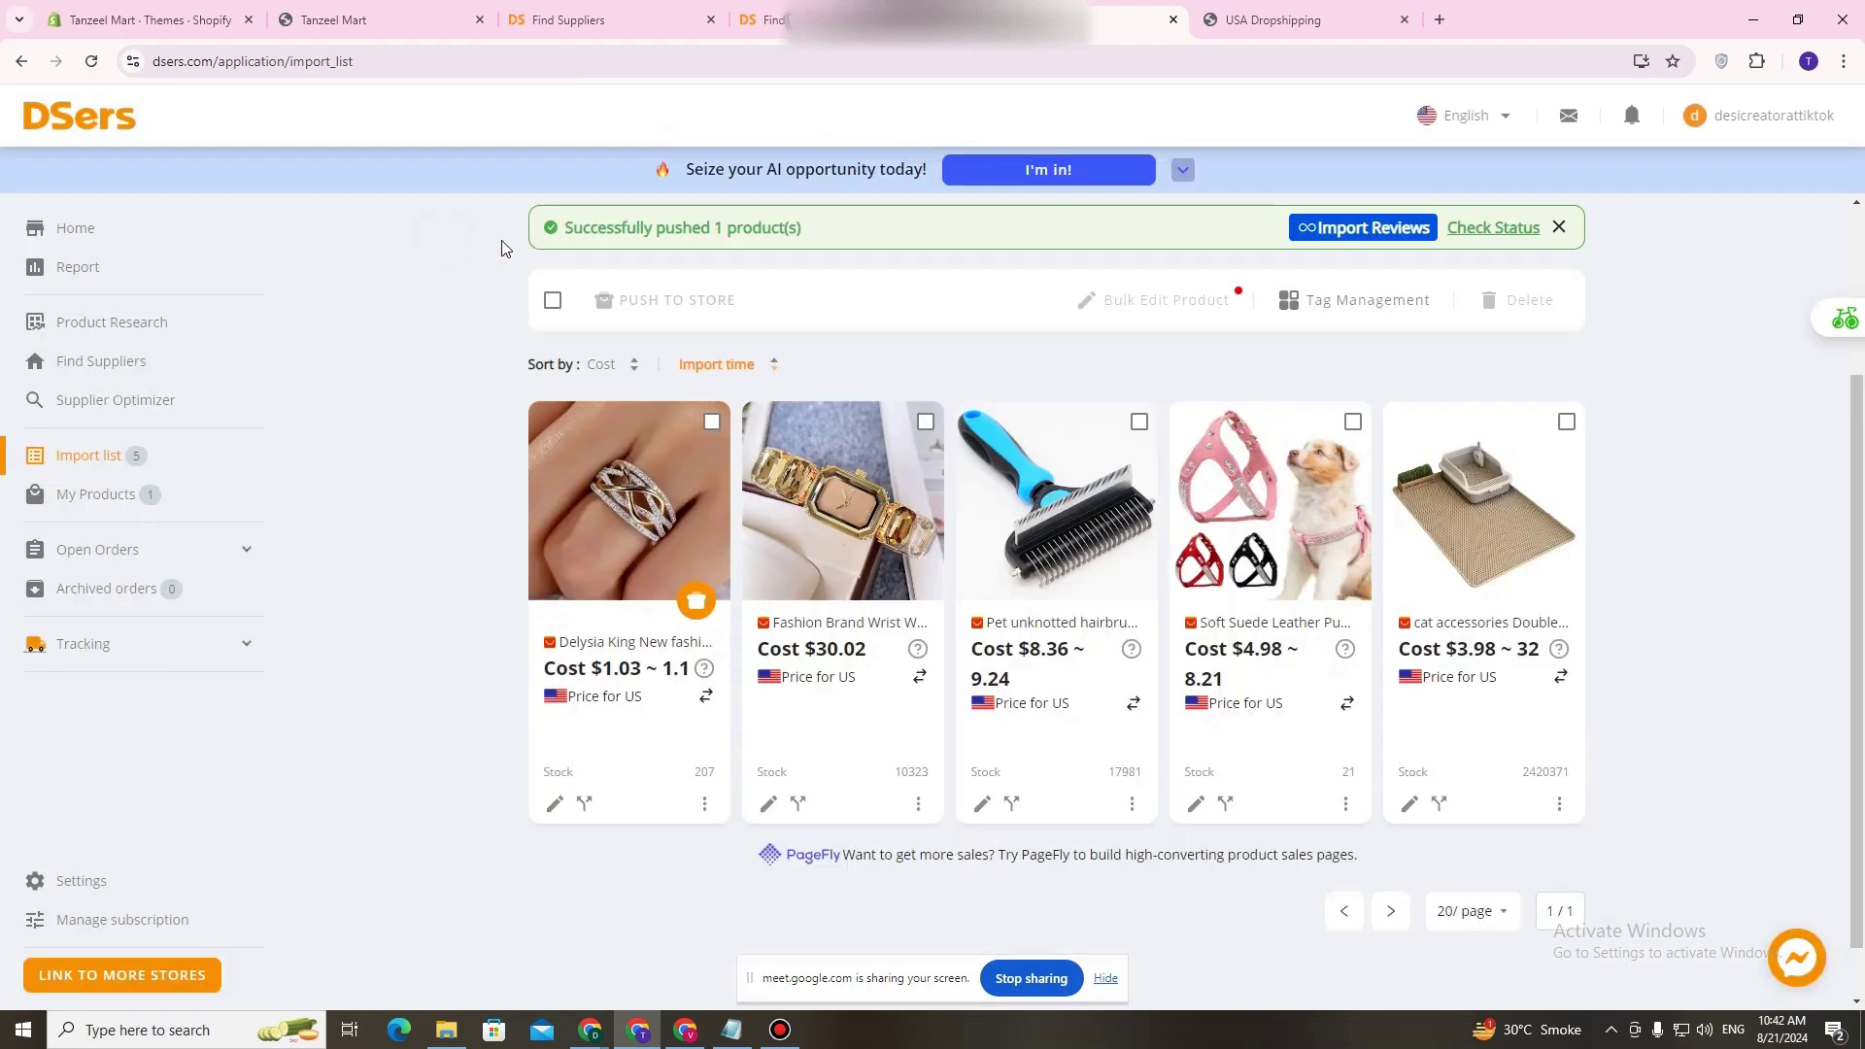
Step: Compare My Products with the Import list to confirm the watch moved, then return to the storefront
left_click(125, 492)
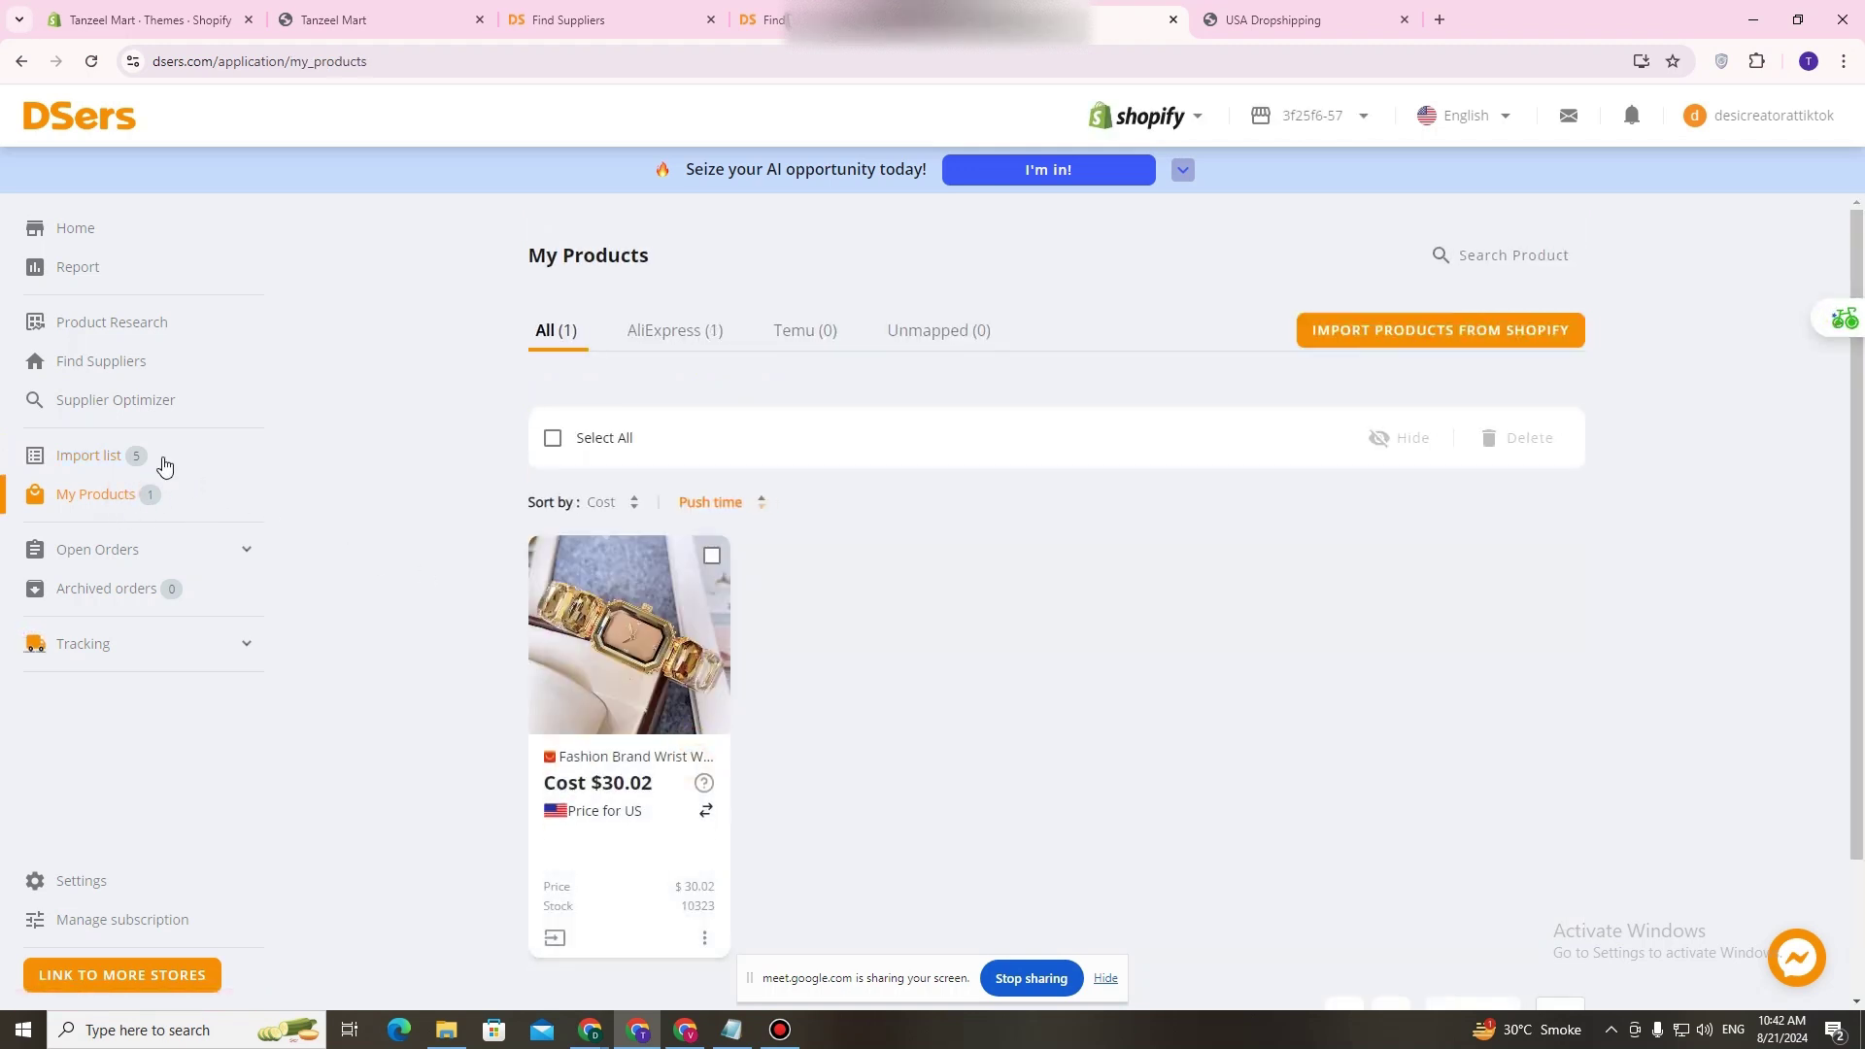
left_click(123, 458)
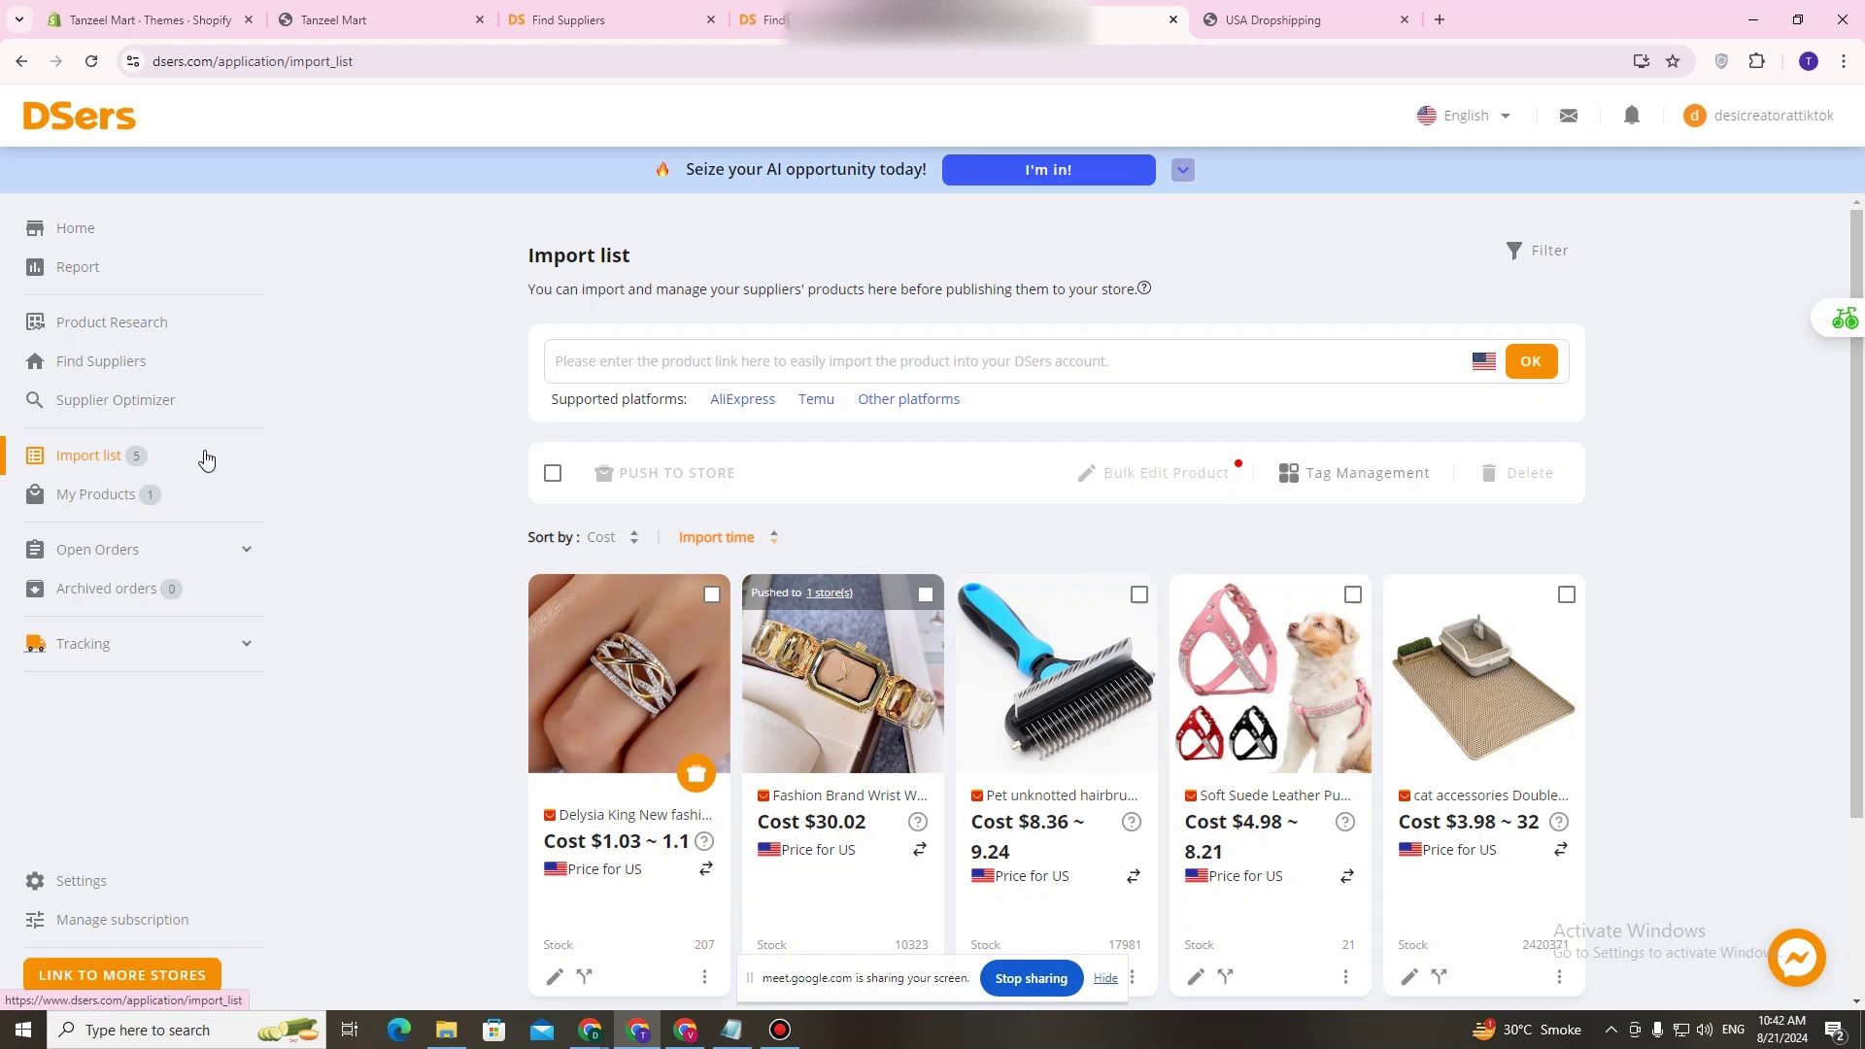
left_click(119, 497)
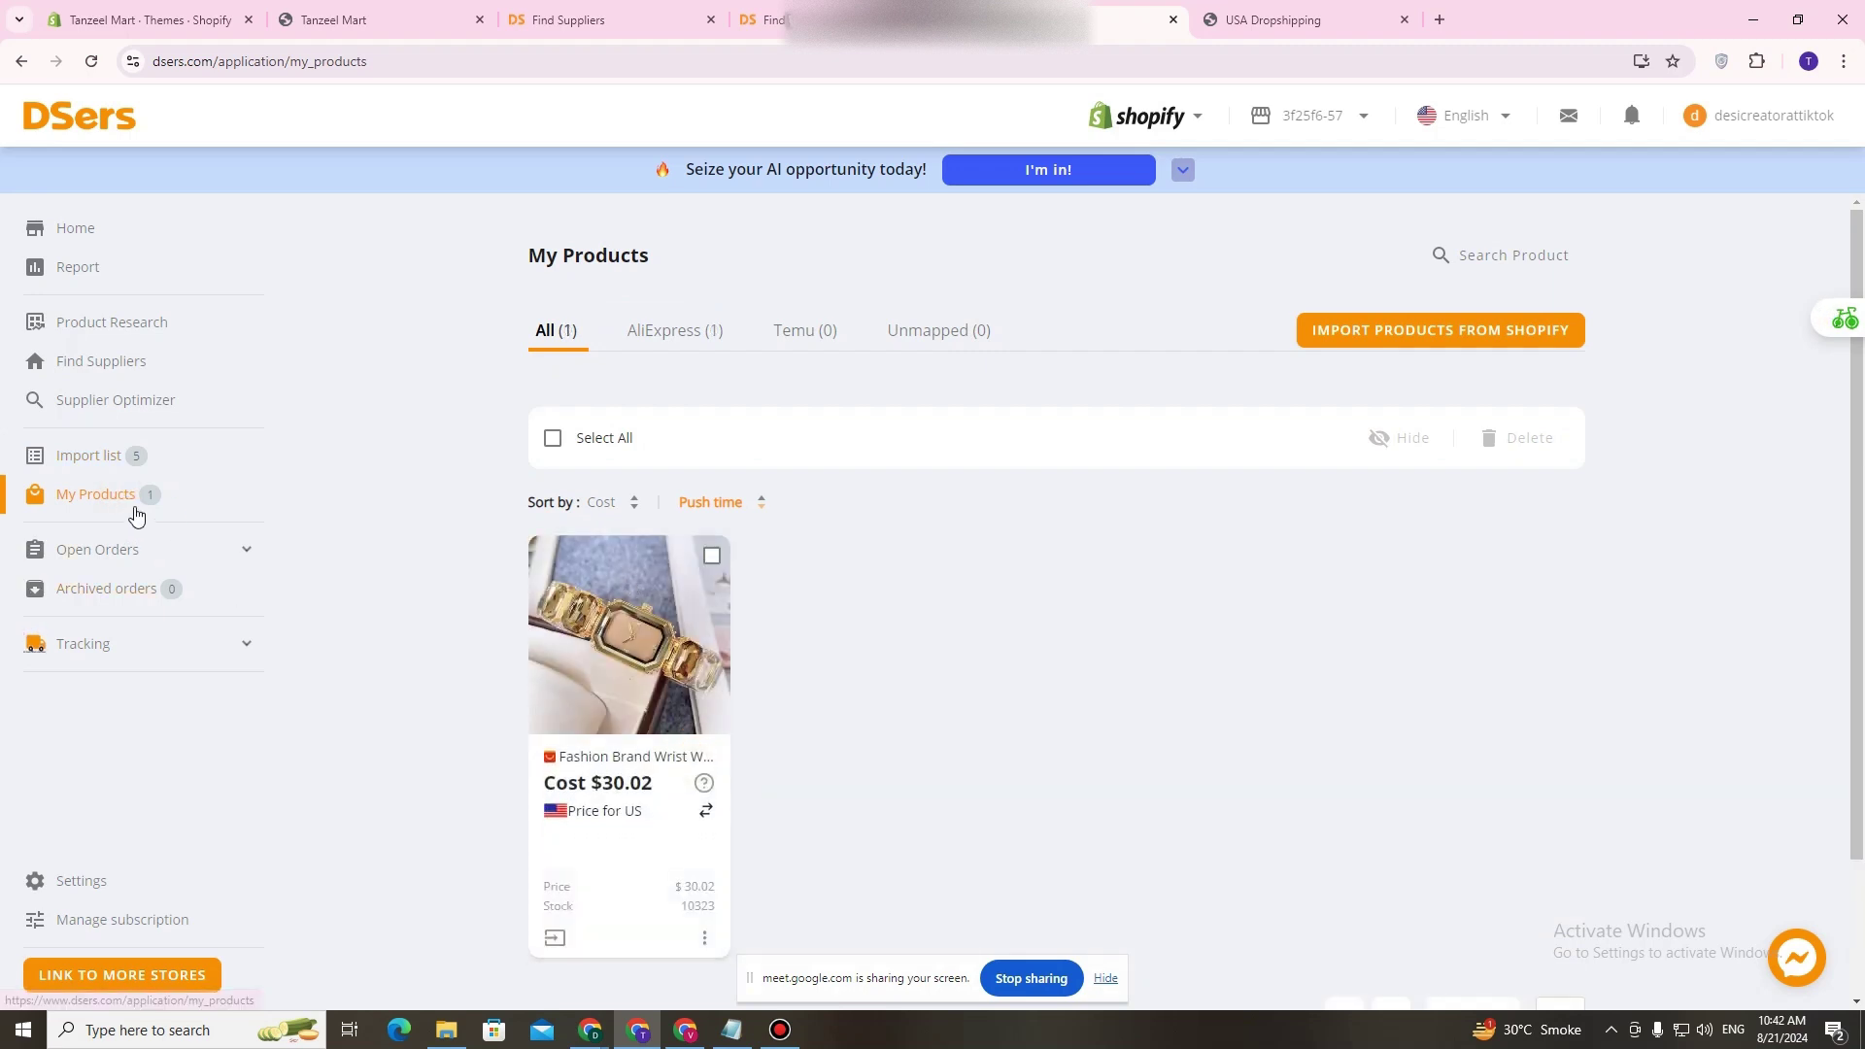
left_click(108, 457)
left_click(455, 24)
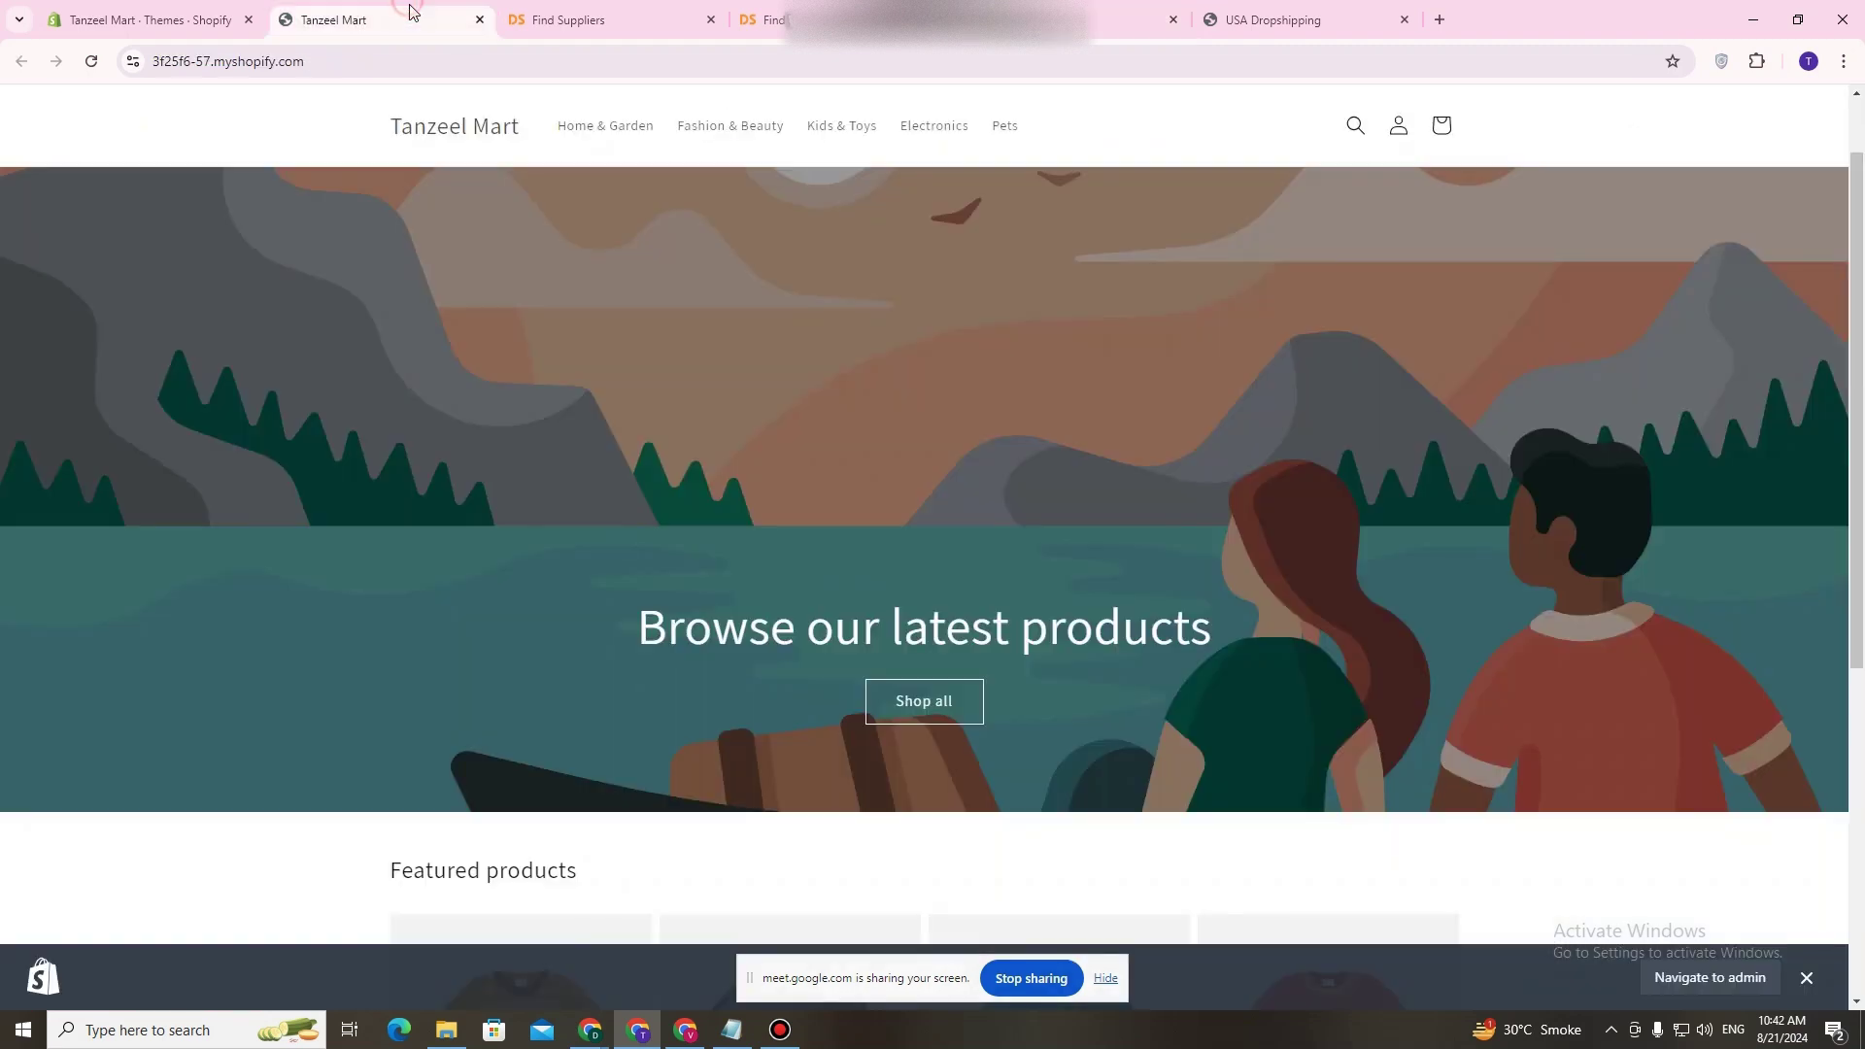
Step: Reload the Tanzeel Mart storefront, then bring up the DSers Import list from Find Suppliers
left_click(92, 62)
scroll(1140, 593, "down", 5)
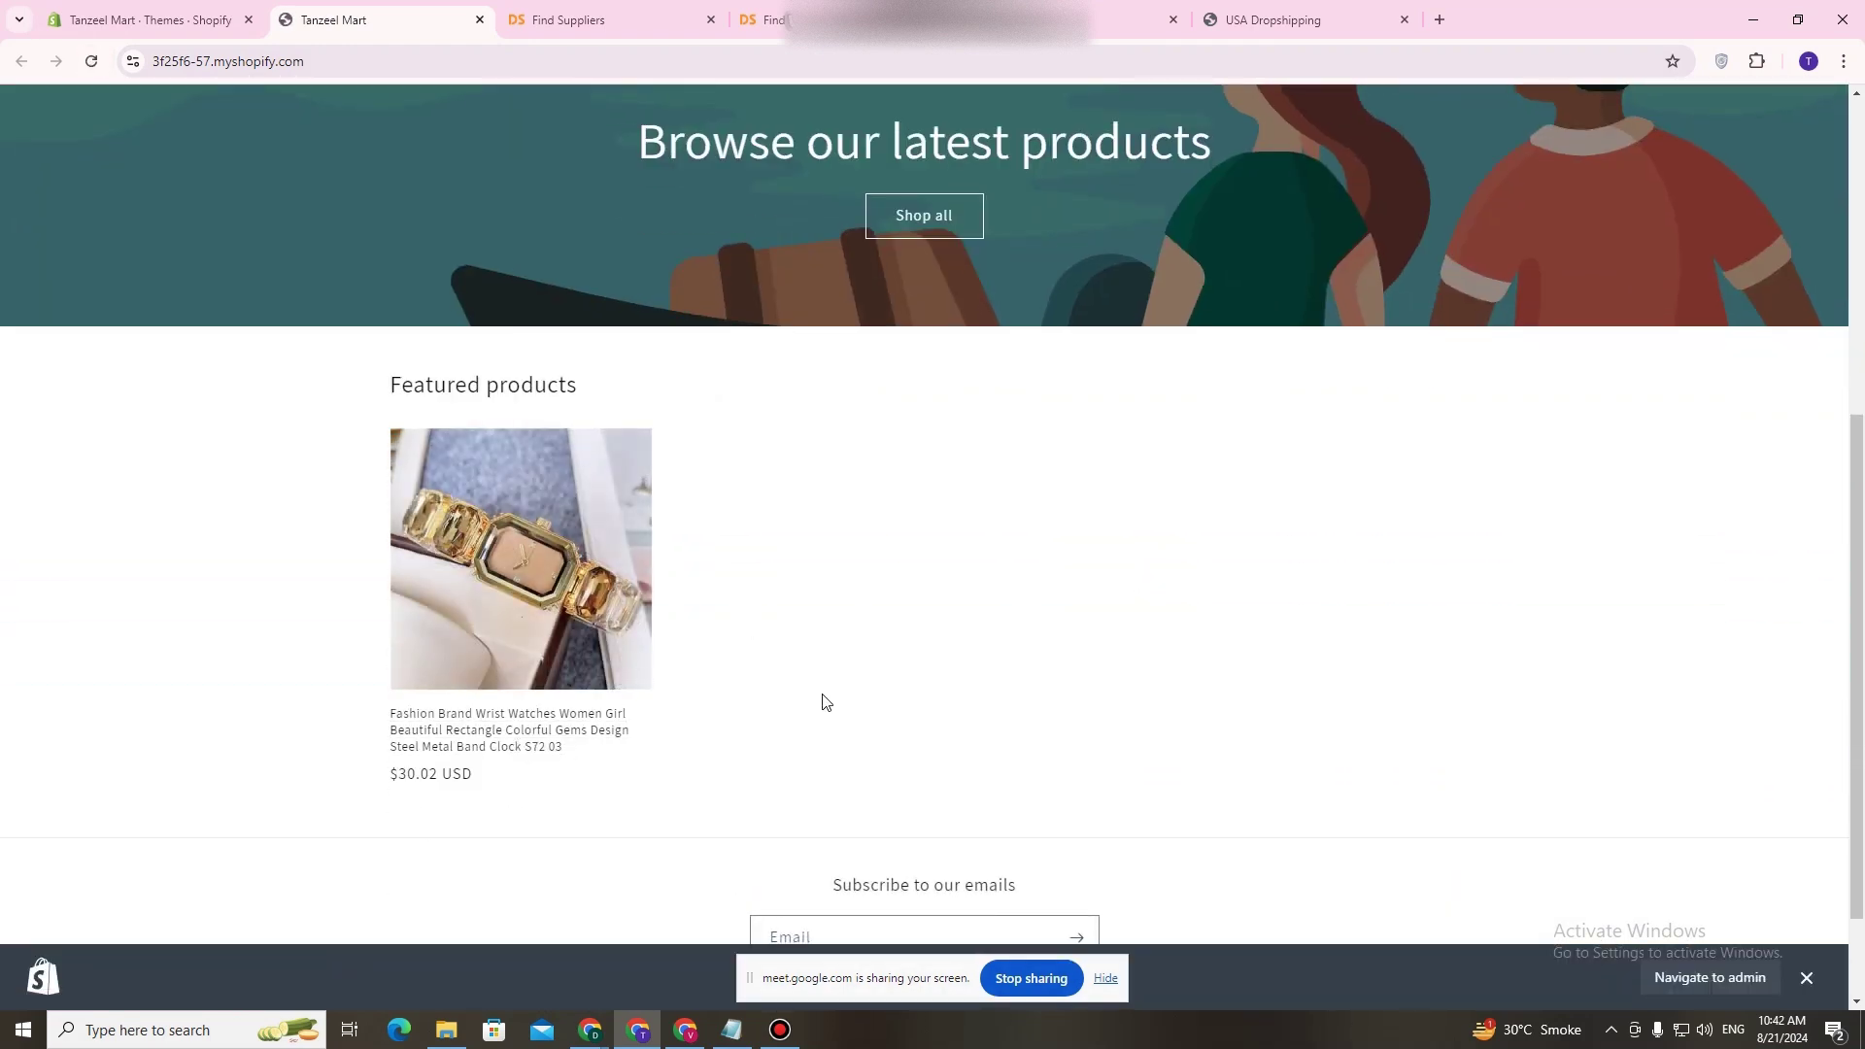
left_click(569, 19)
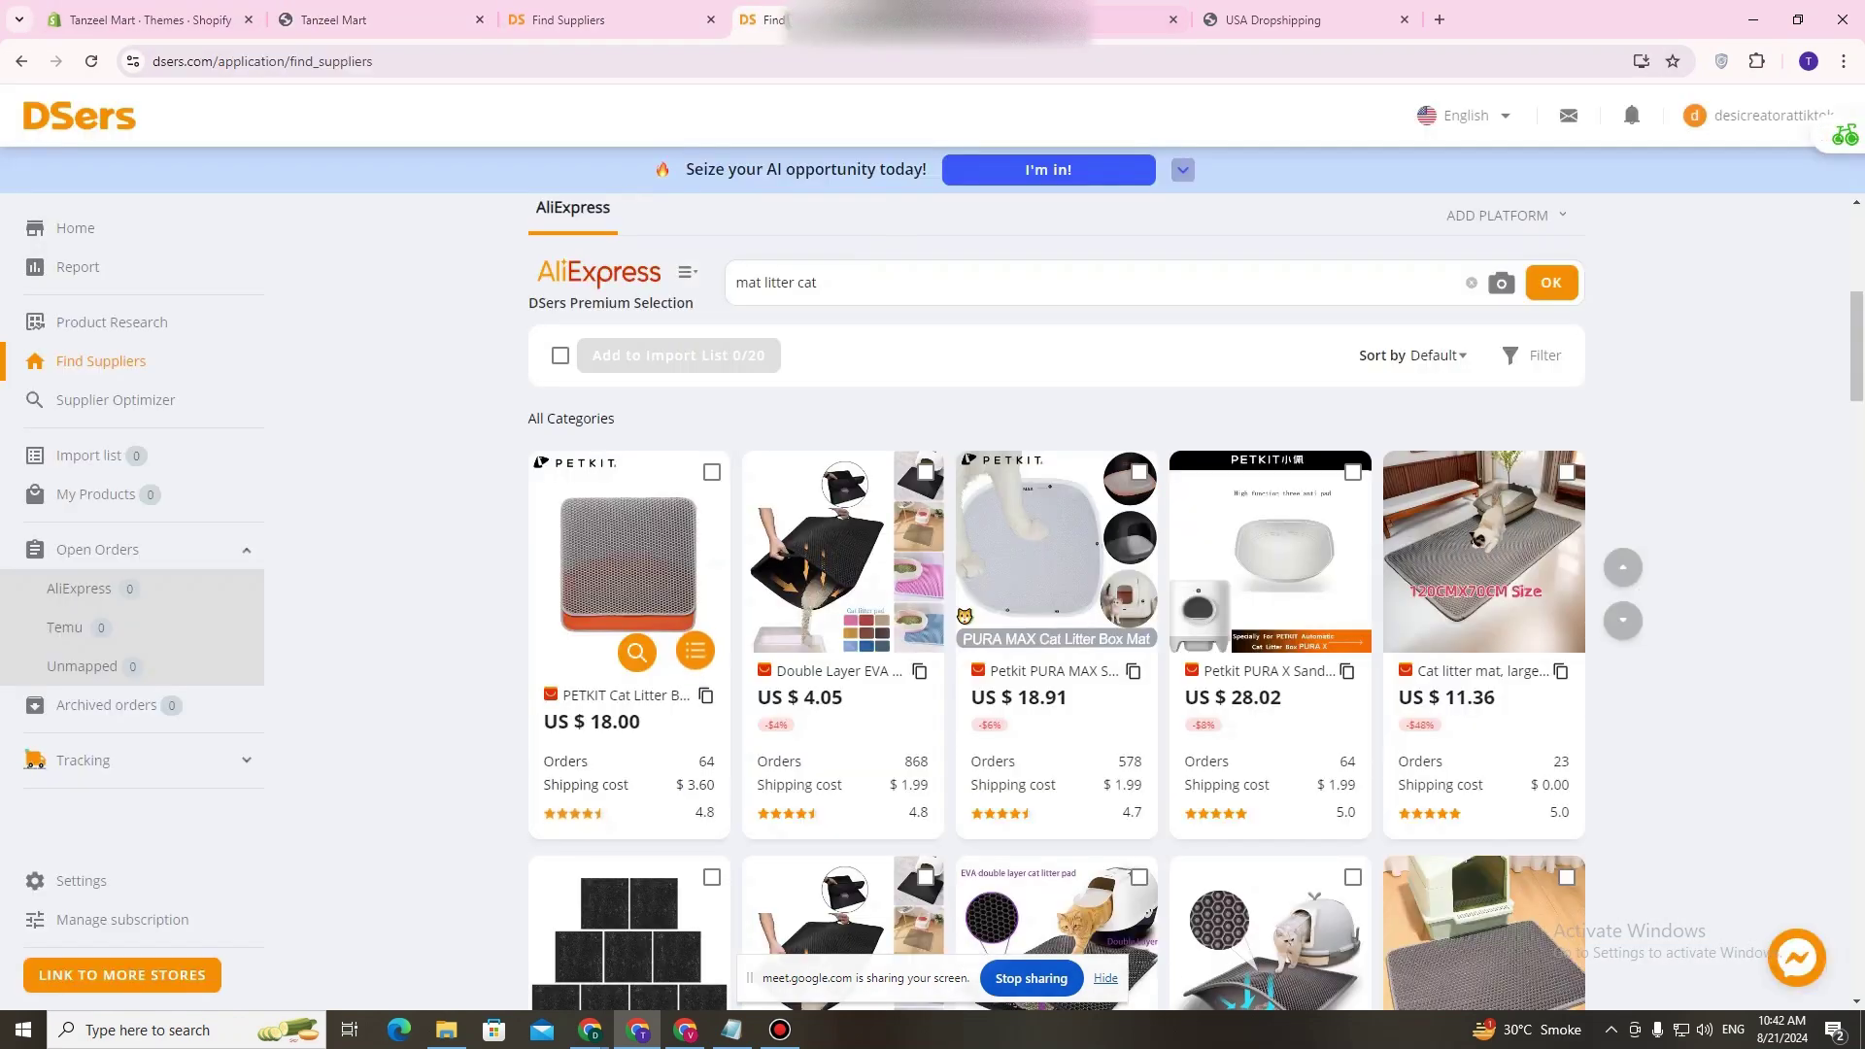
left_click(696, 653)
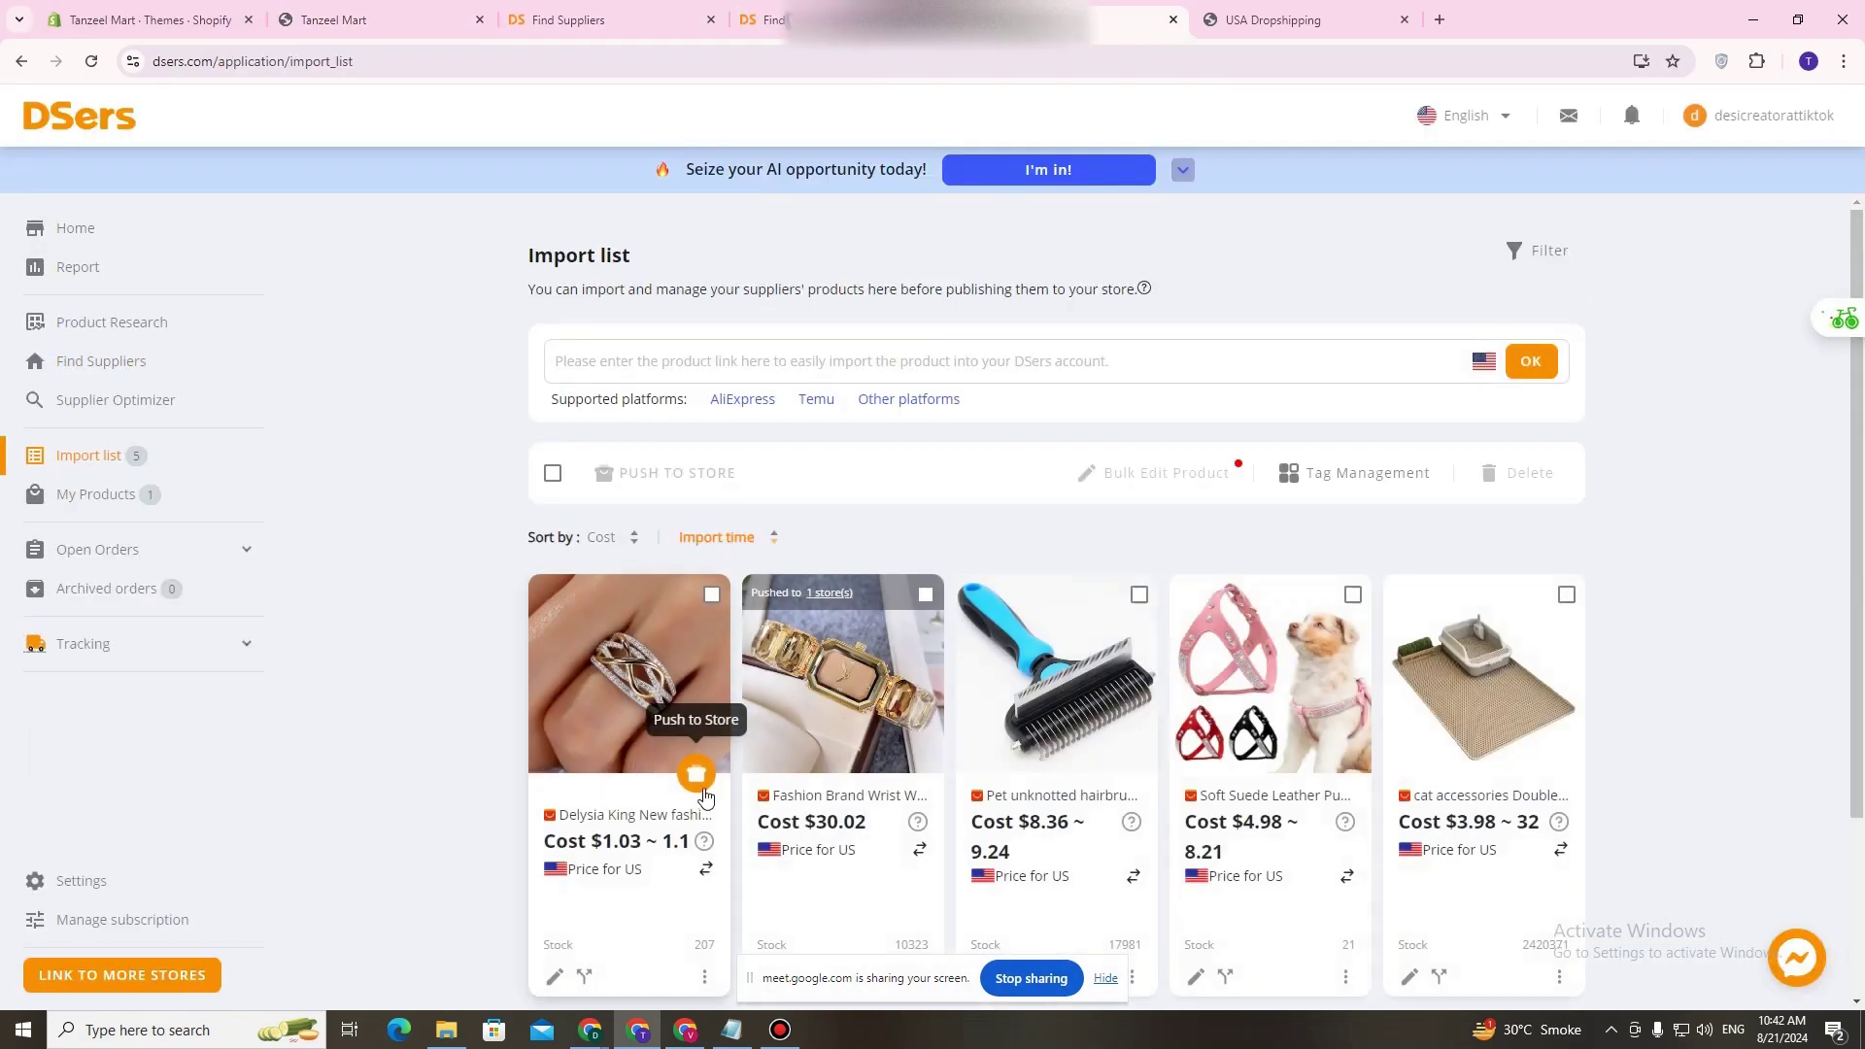
Step: Look over the wrist watch's storefront product page, scrolling through its images and details
left_click(374, 9)
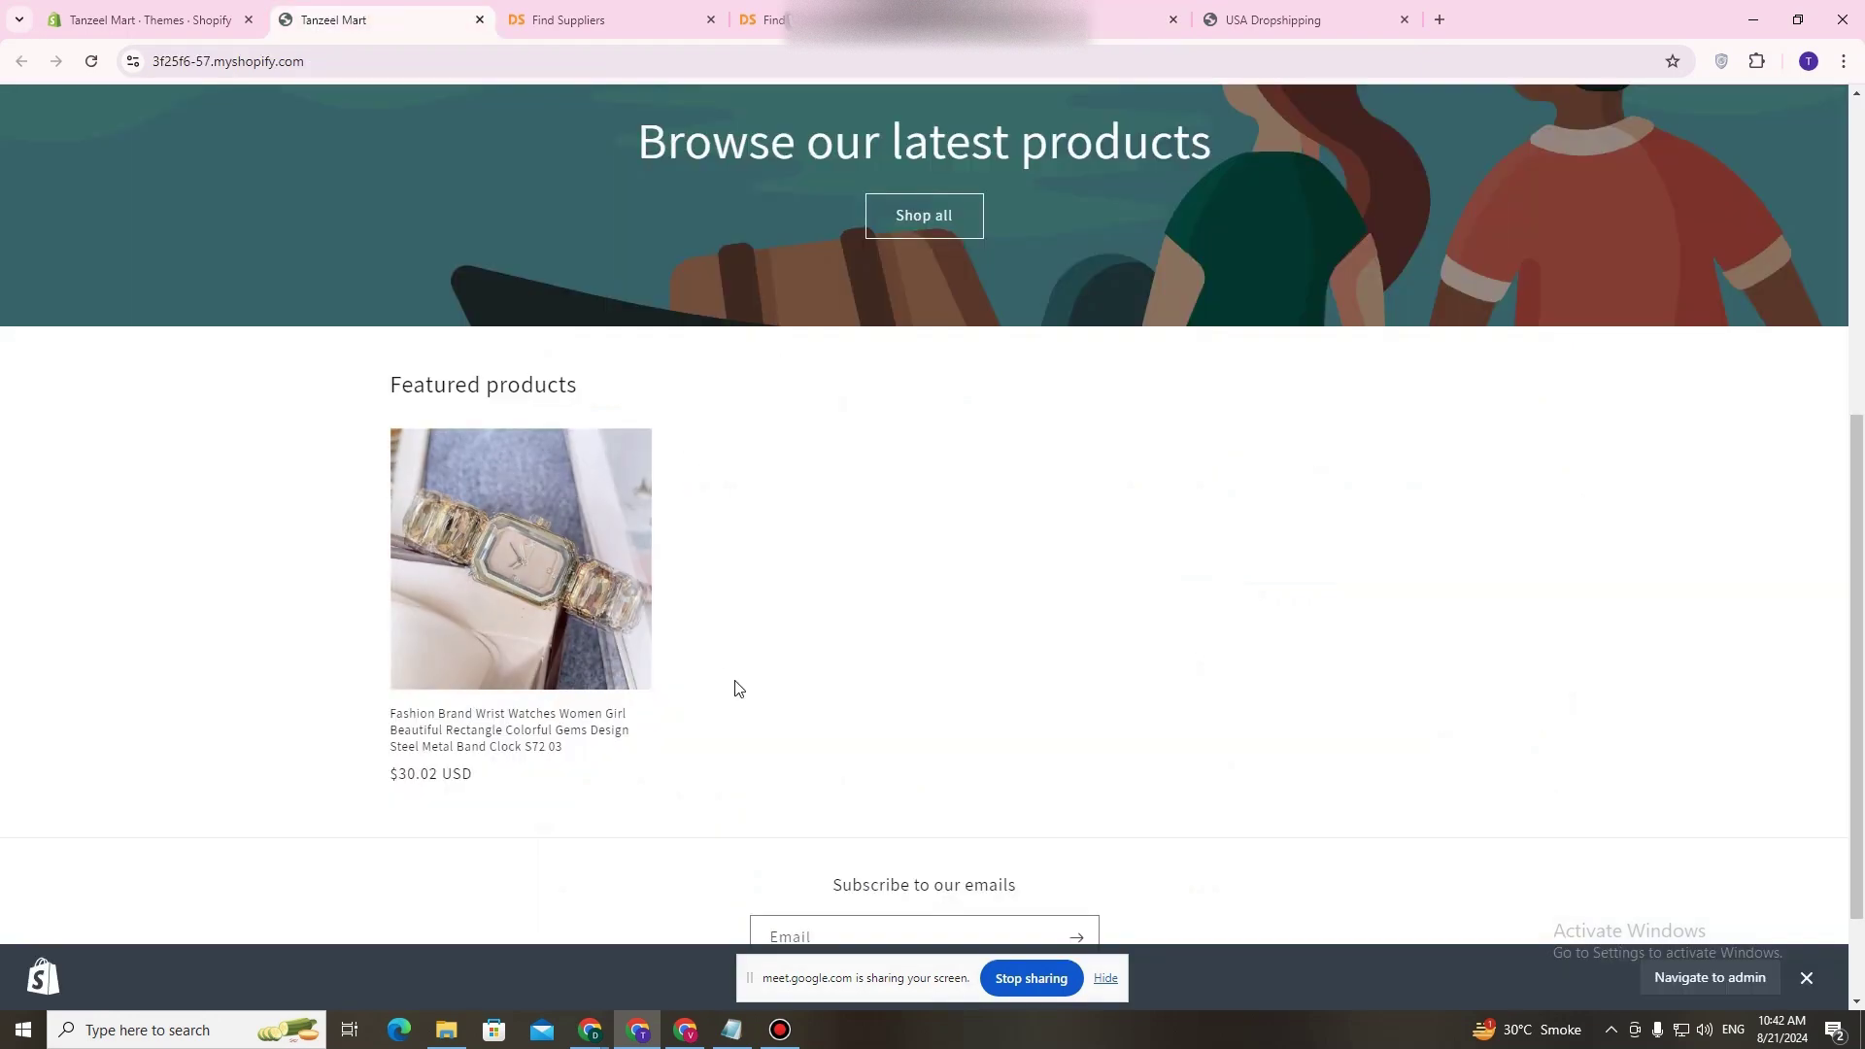
left_click(530, 719)
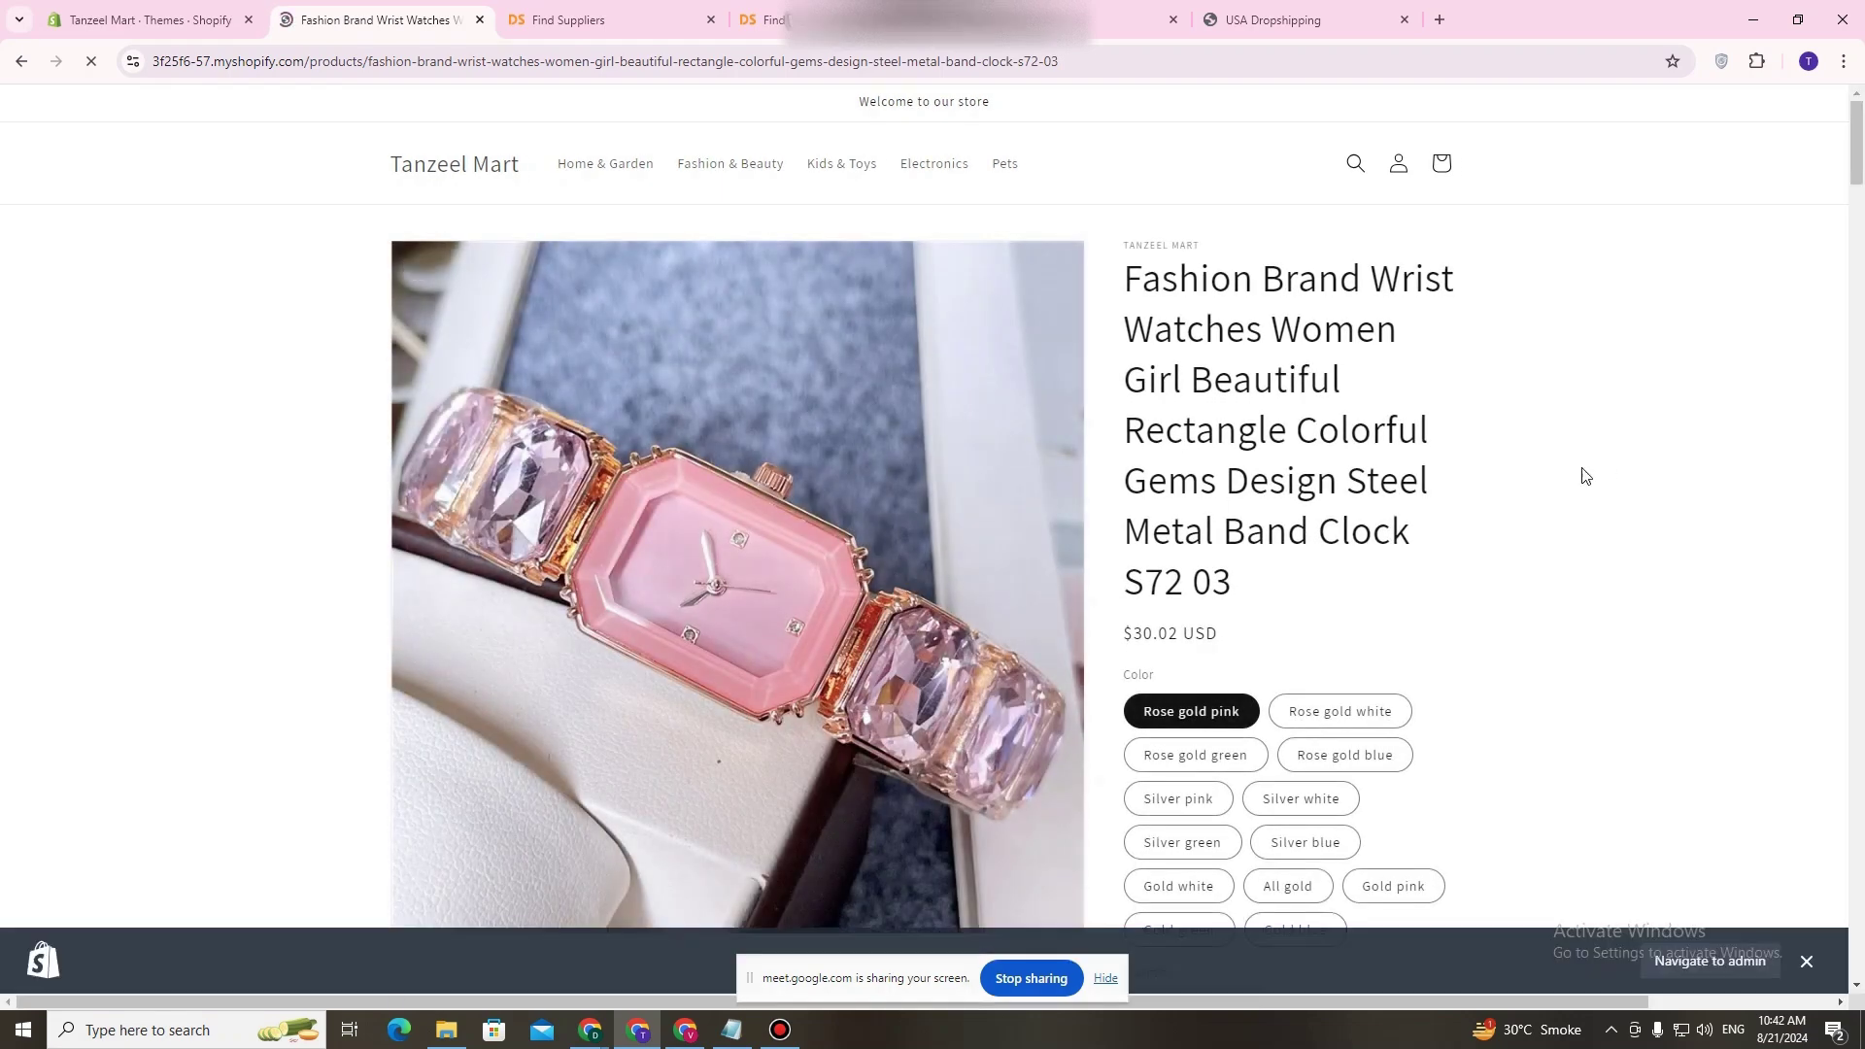
scroll(1861, 165, "down", 1)
scroll(1860, 167, "down", 1)
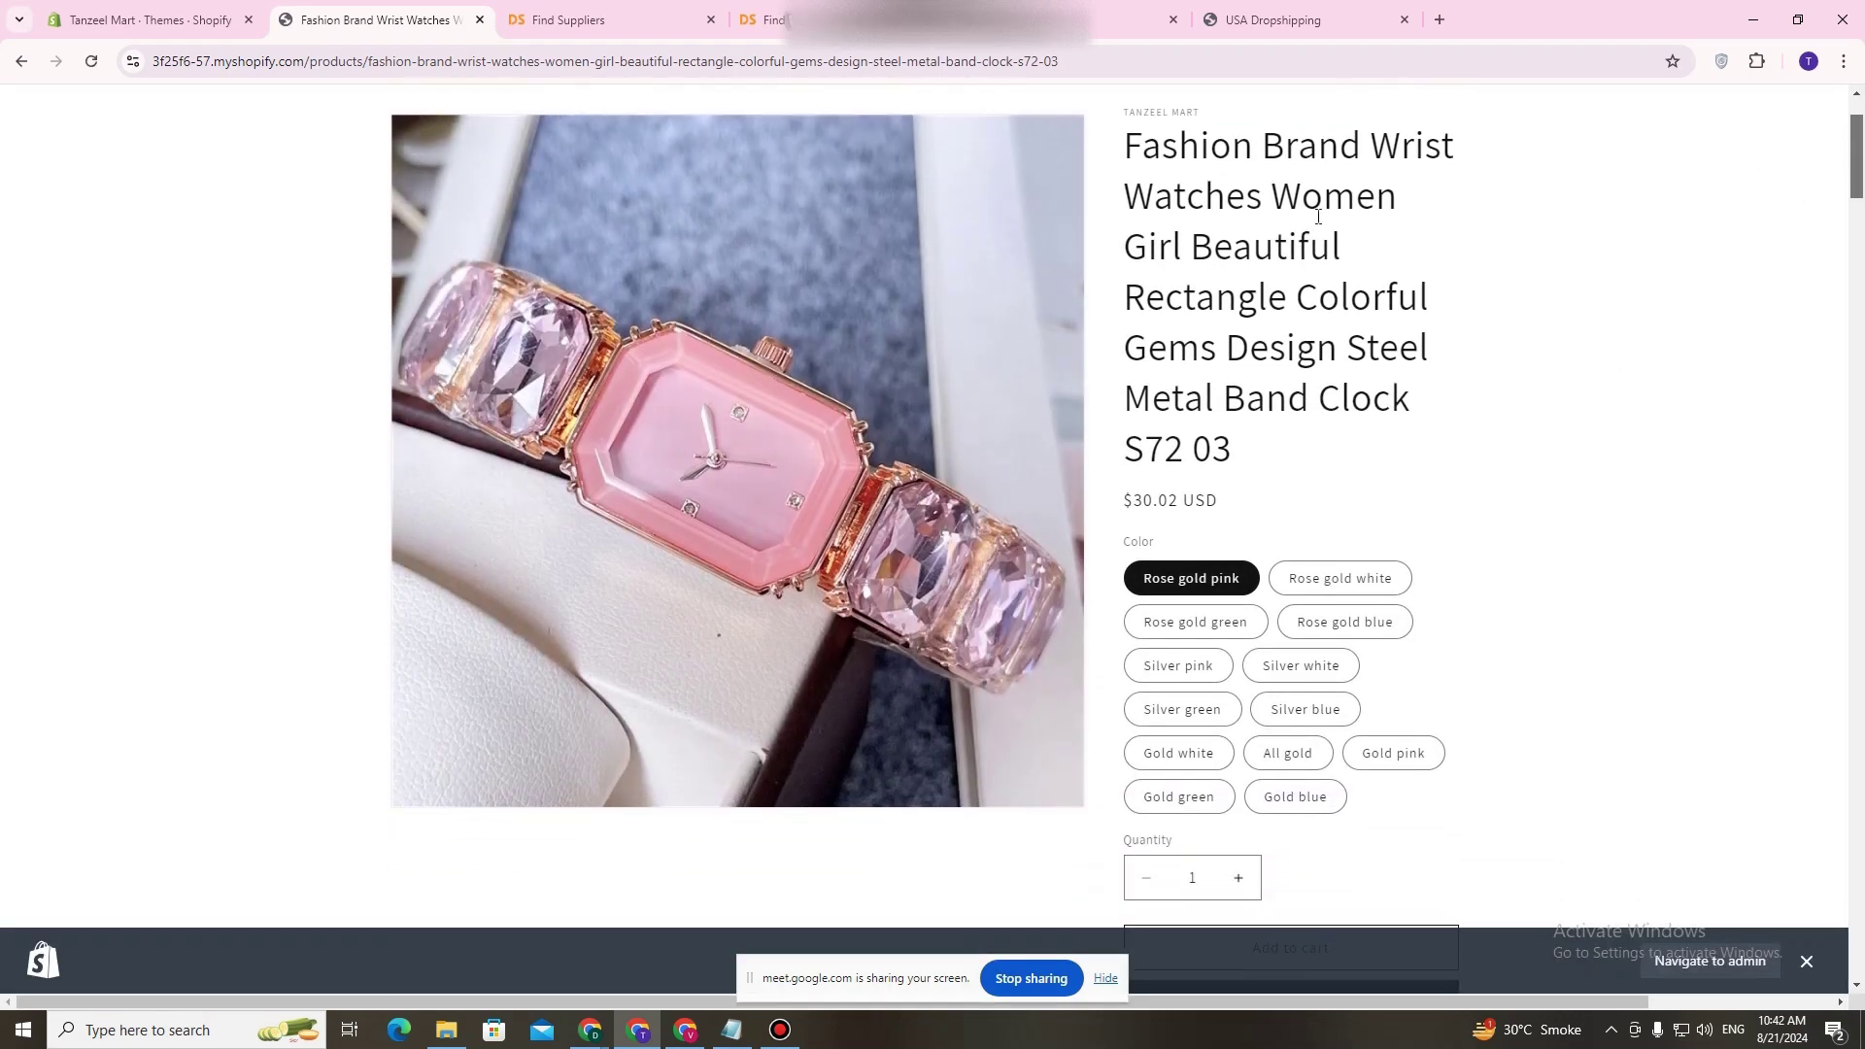
left_click_drag(1155, 153, 1232, 452)
scroll(1814, 229, "down", 3)
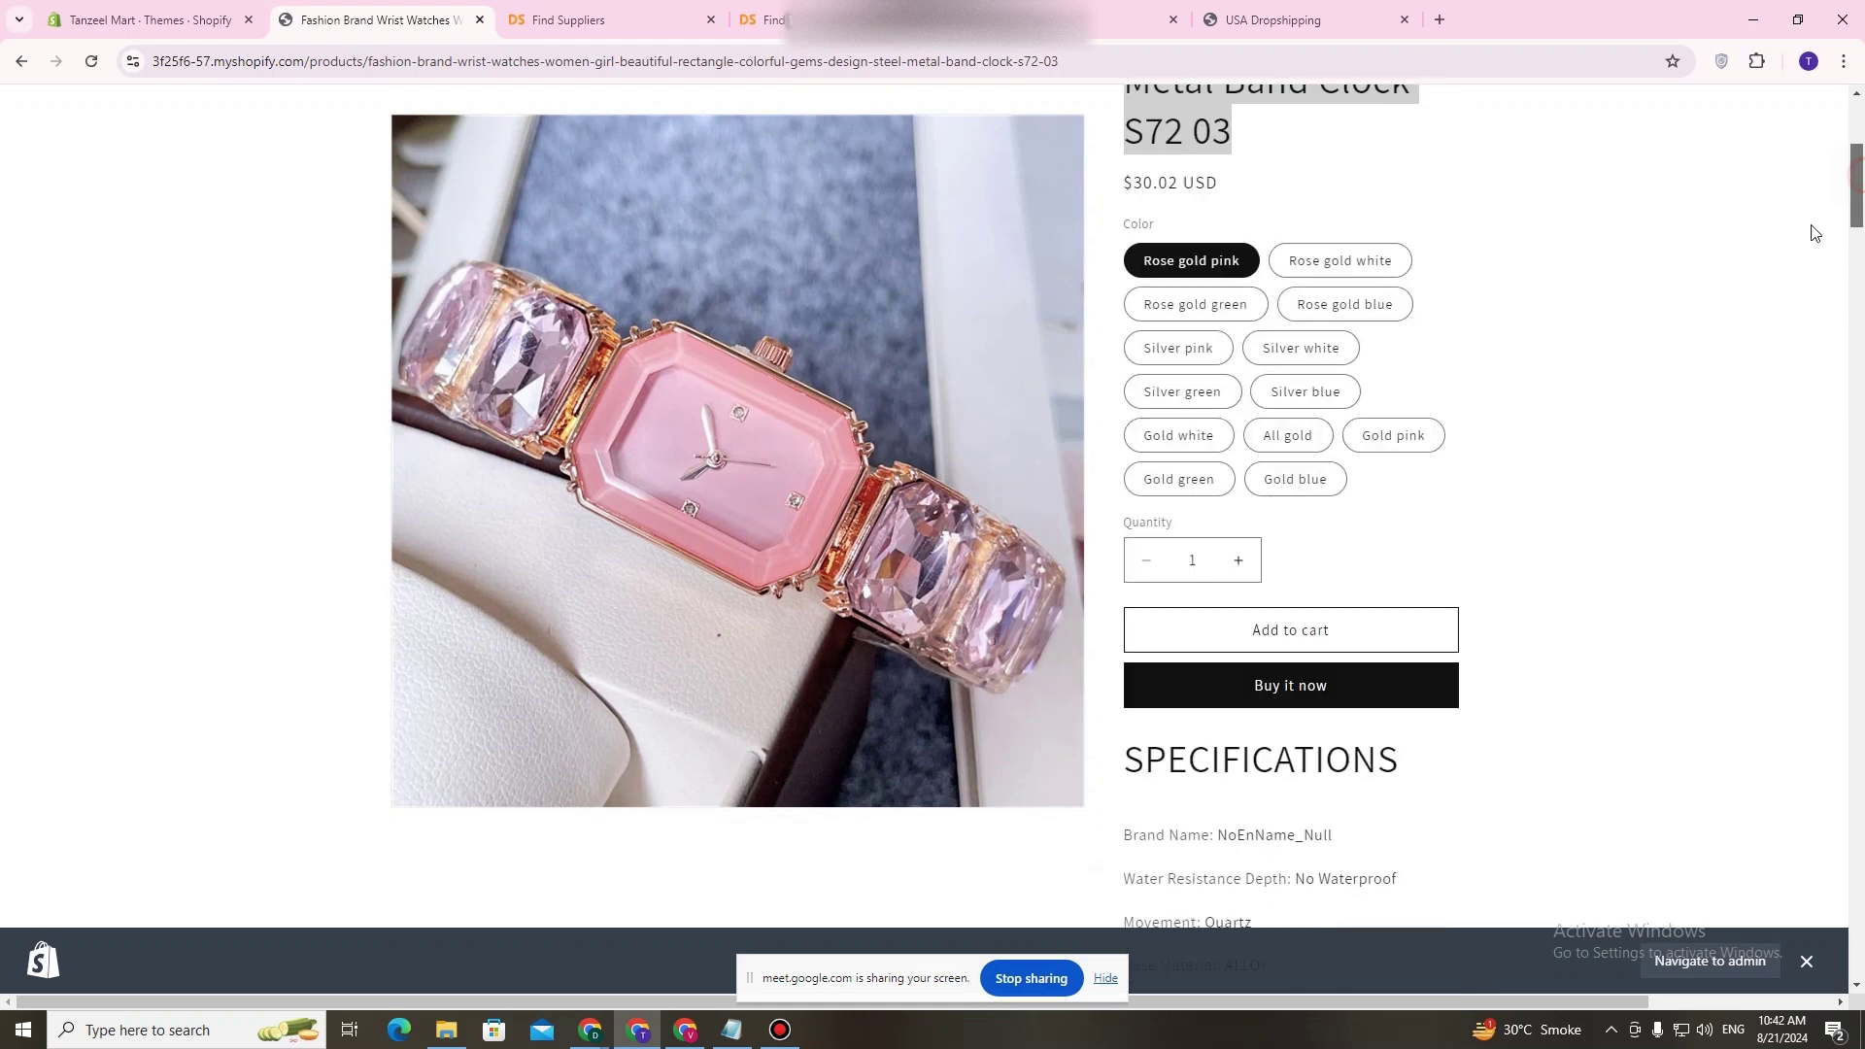
left_click_drag(1155, 173, 1544, 185)
scroll(1860, 238, "down", 7)
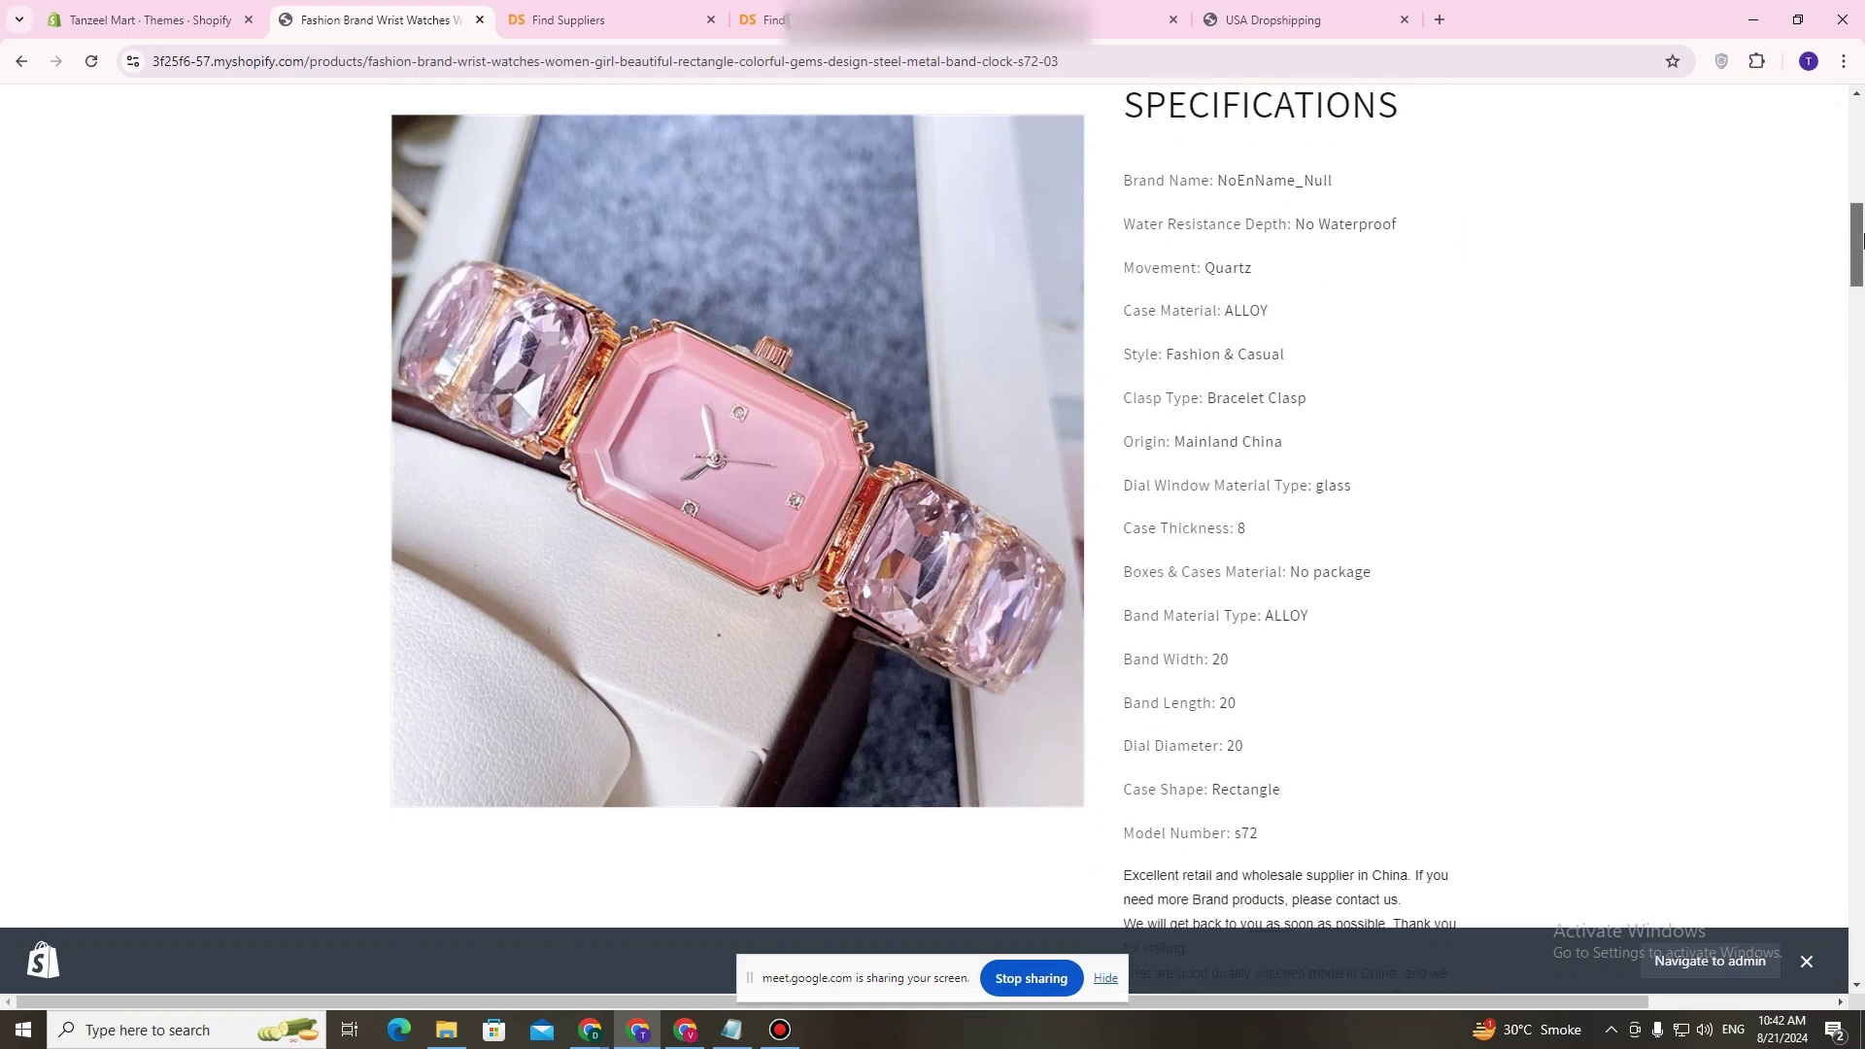
left_click_drag(1861, 238, 1860, 221)
left_click_drag(1159, 320, 1383, 816)
scroll(1422, 739, "down", 4)
scroll(1421, 739, "down", 10)
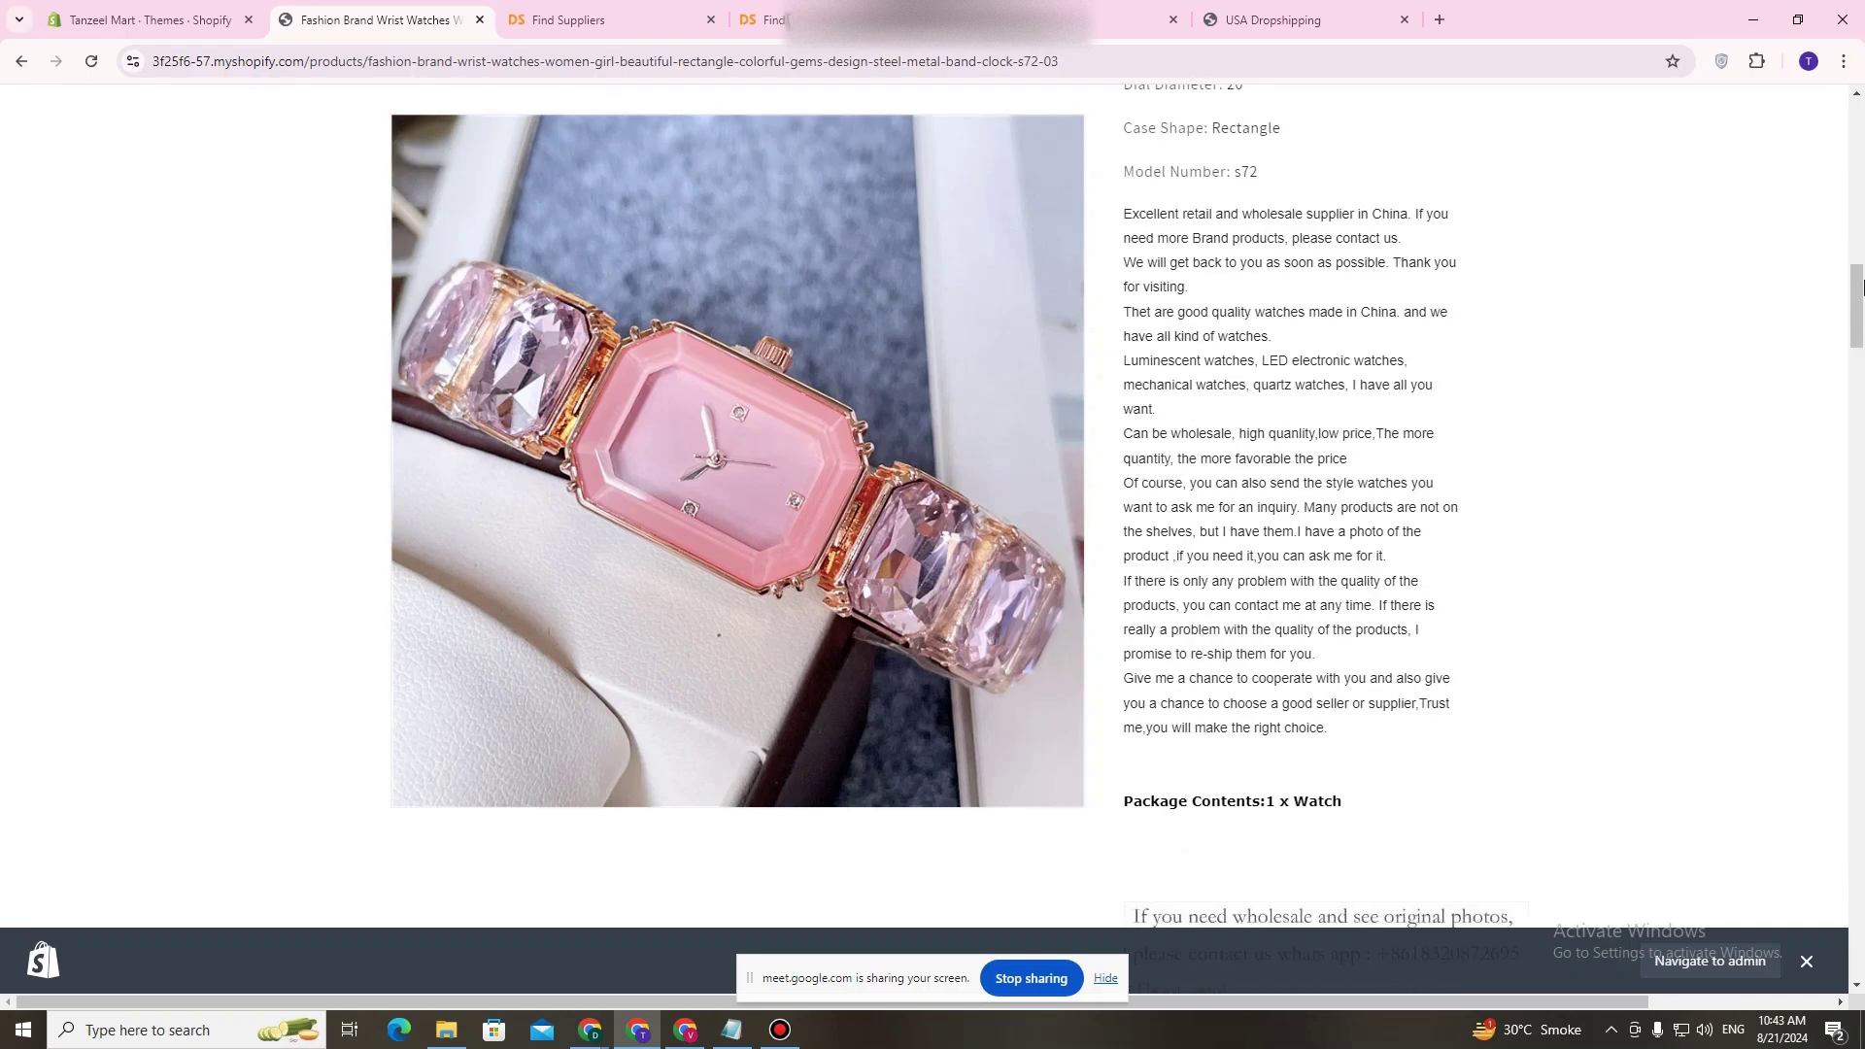
left_click_drag(1861, 326, 1856, 110)
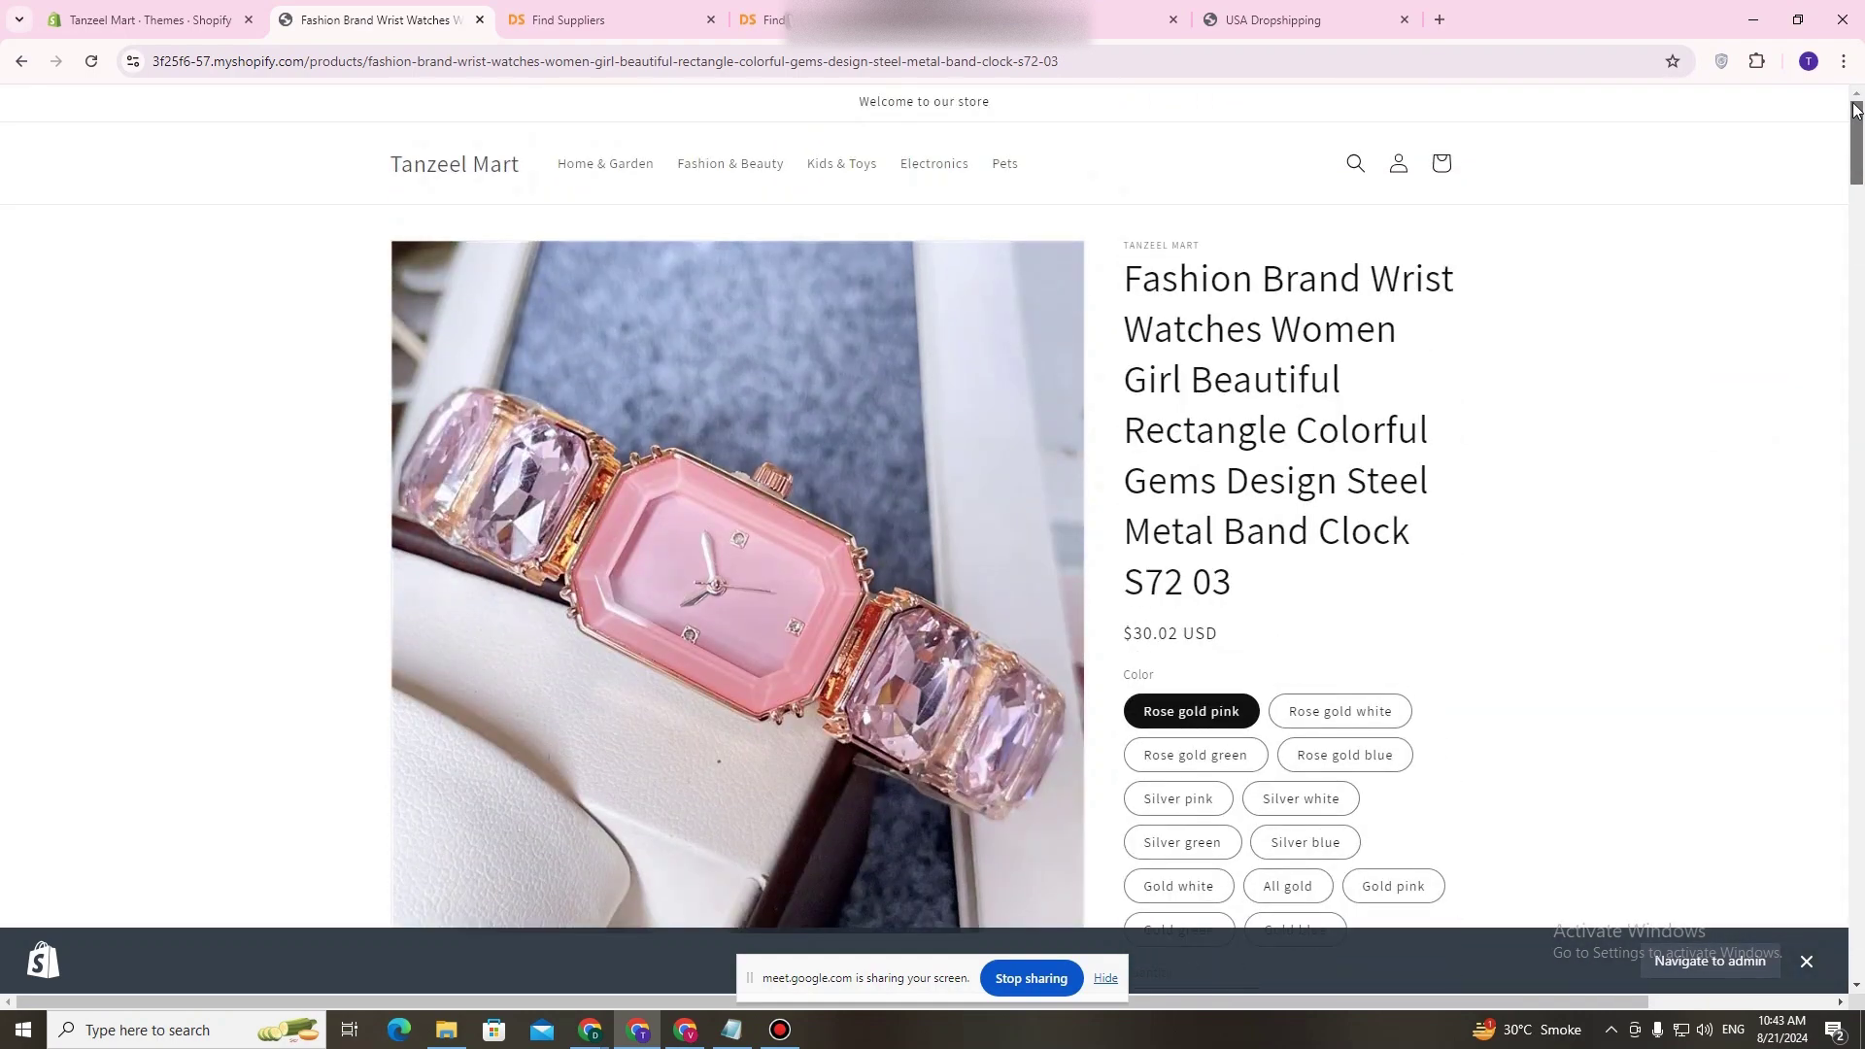
Step: Glance at the Themes admin and the pet paw cleaner page, then return to the DSers Import list
left_click(155, 15)
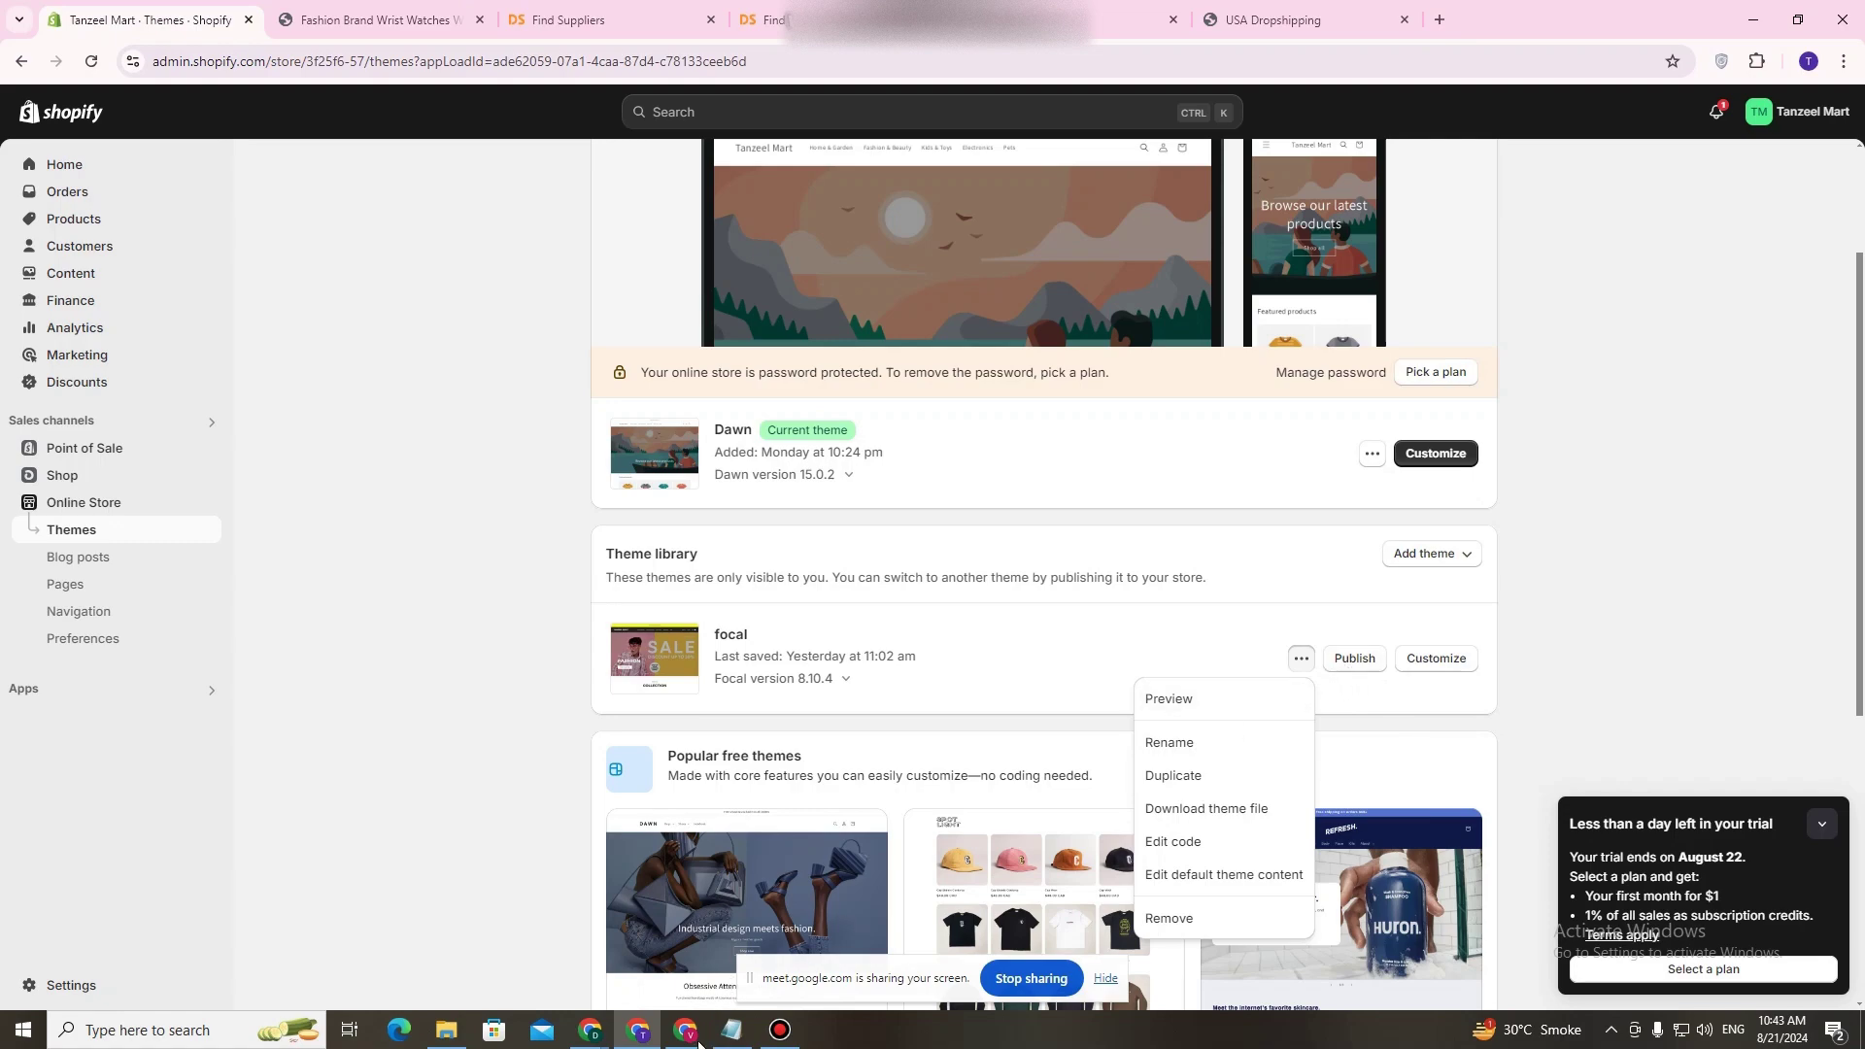
key("alt+Tab")
scroll(865, 798, "up", 5)
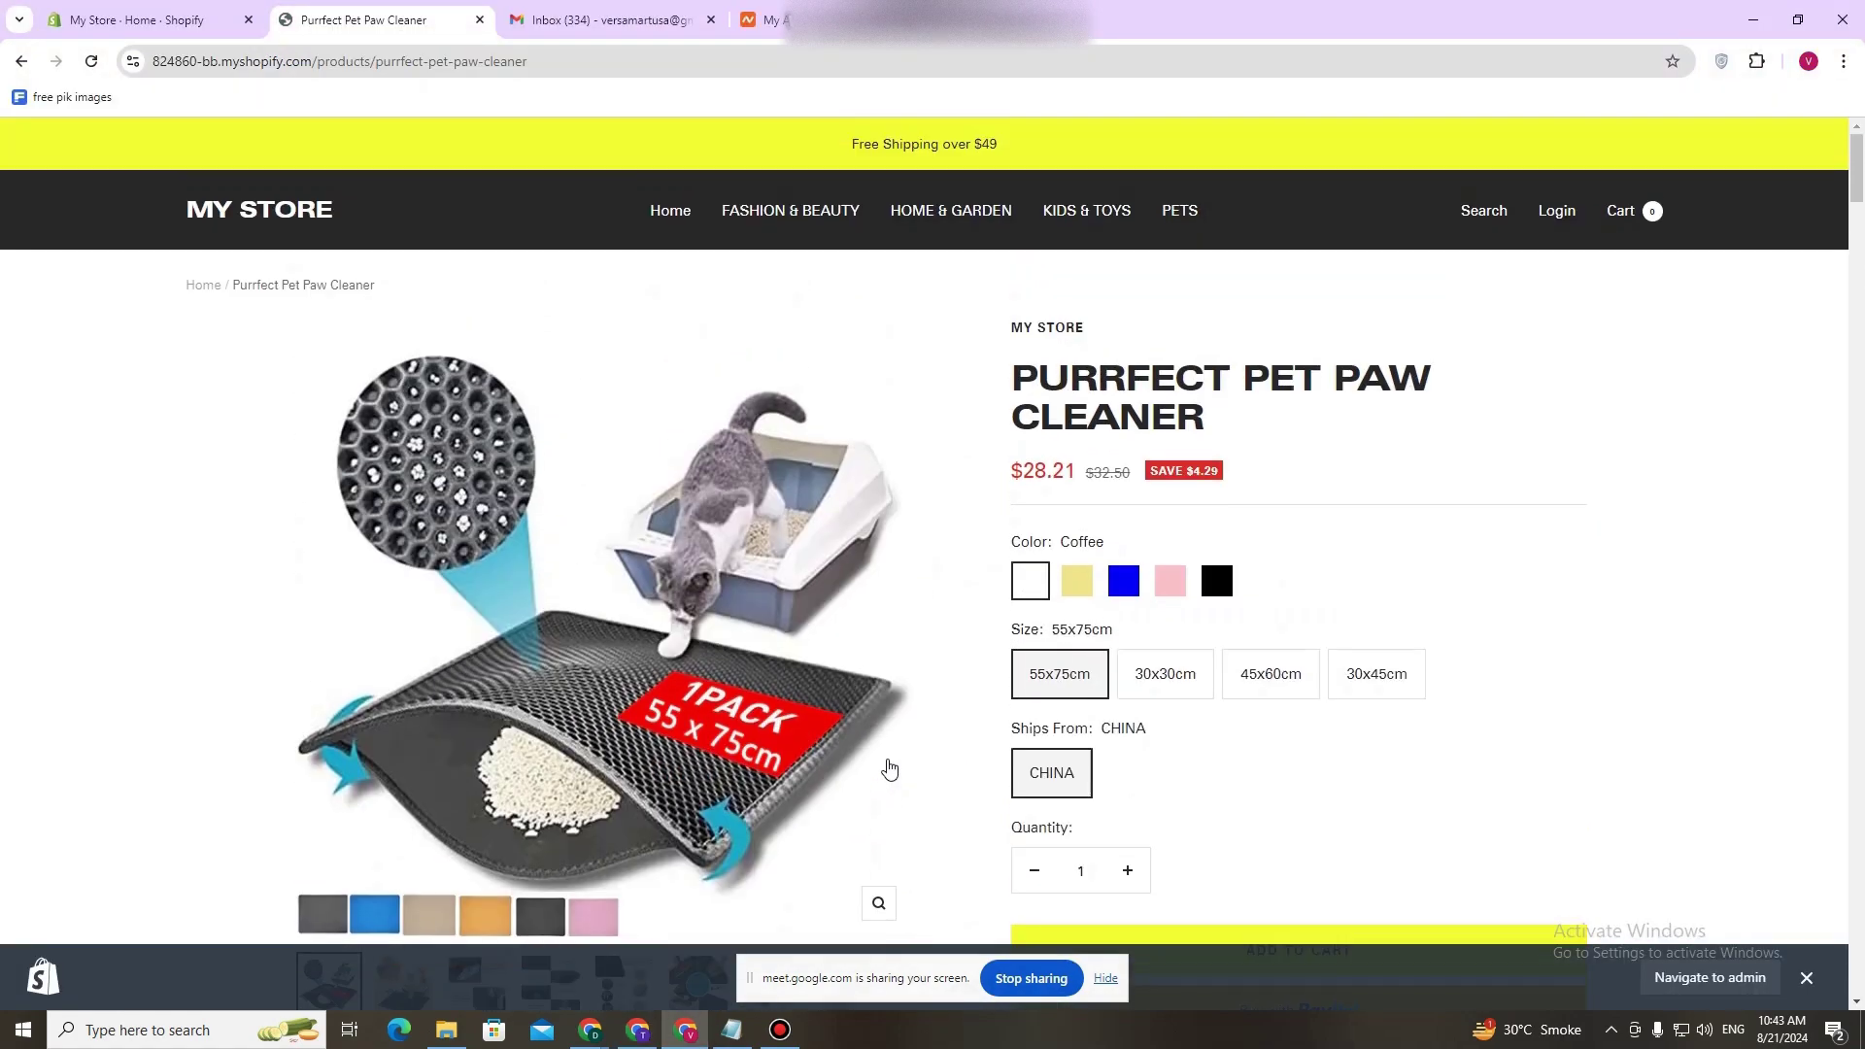
scroll(883, 761, "down", 7)
scroll(889, 768, "down", 2)
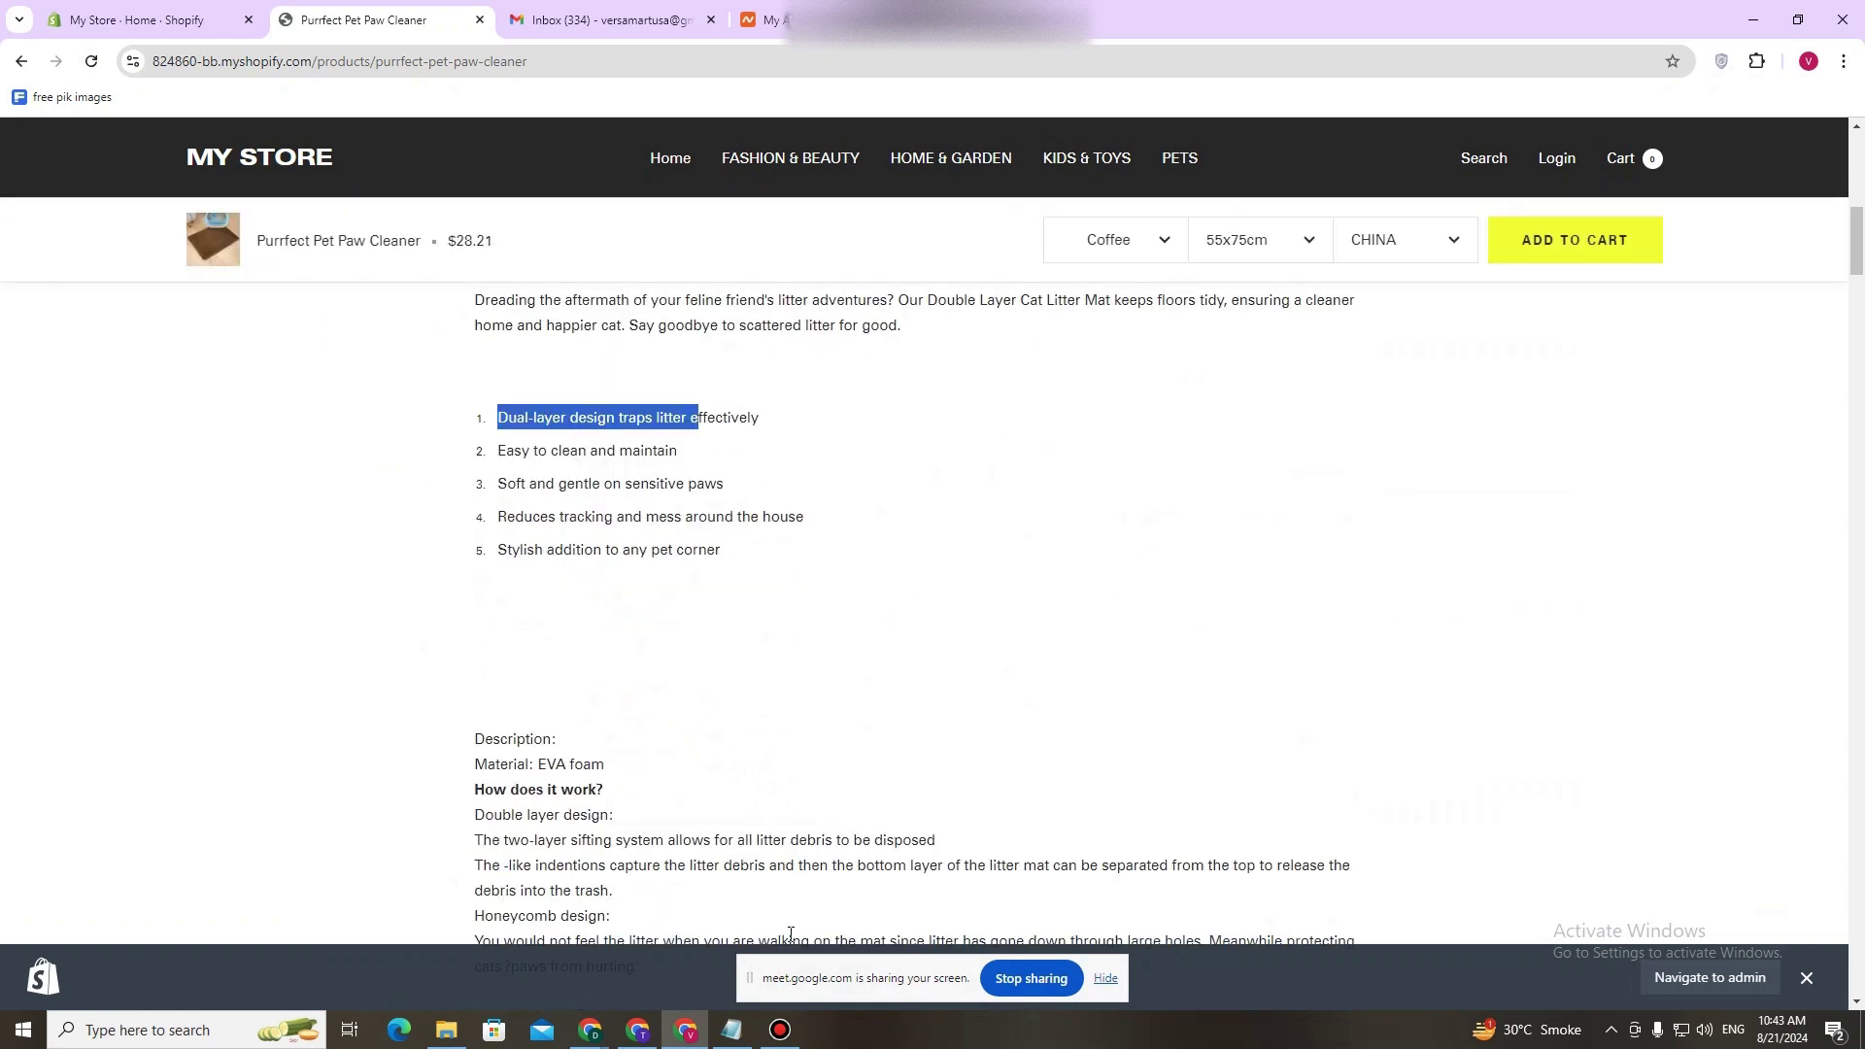
left_click(641, 1029)
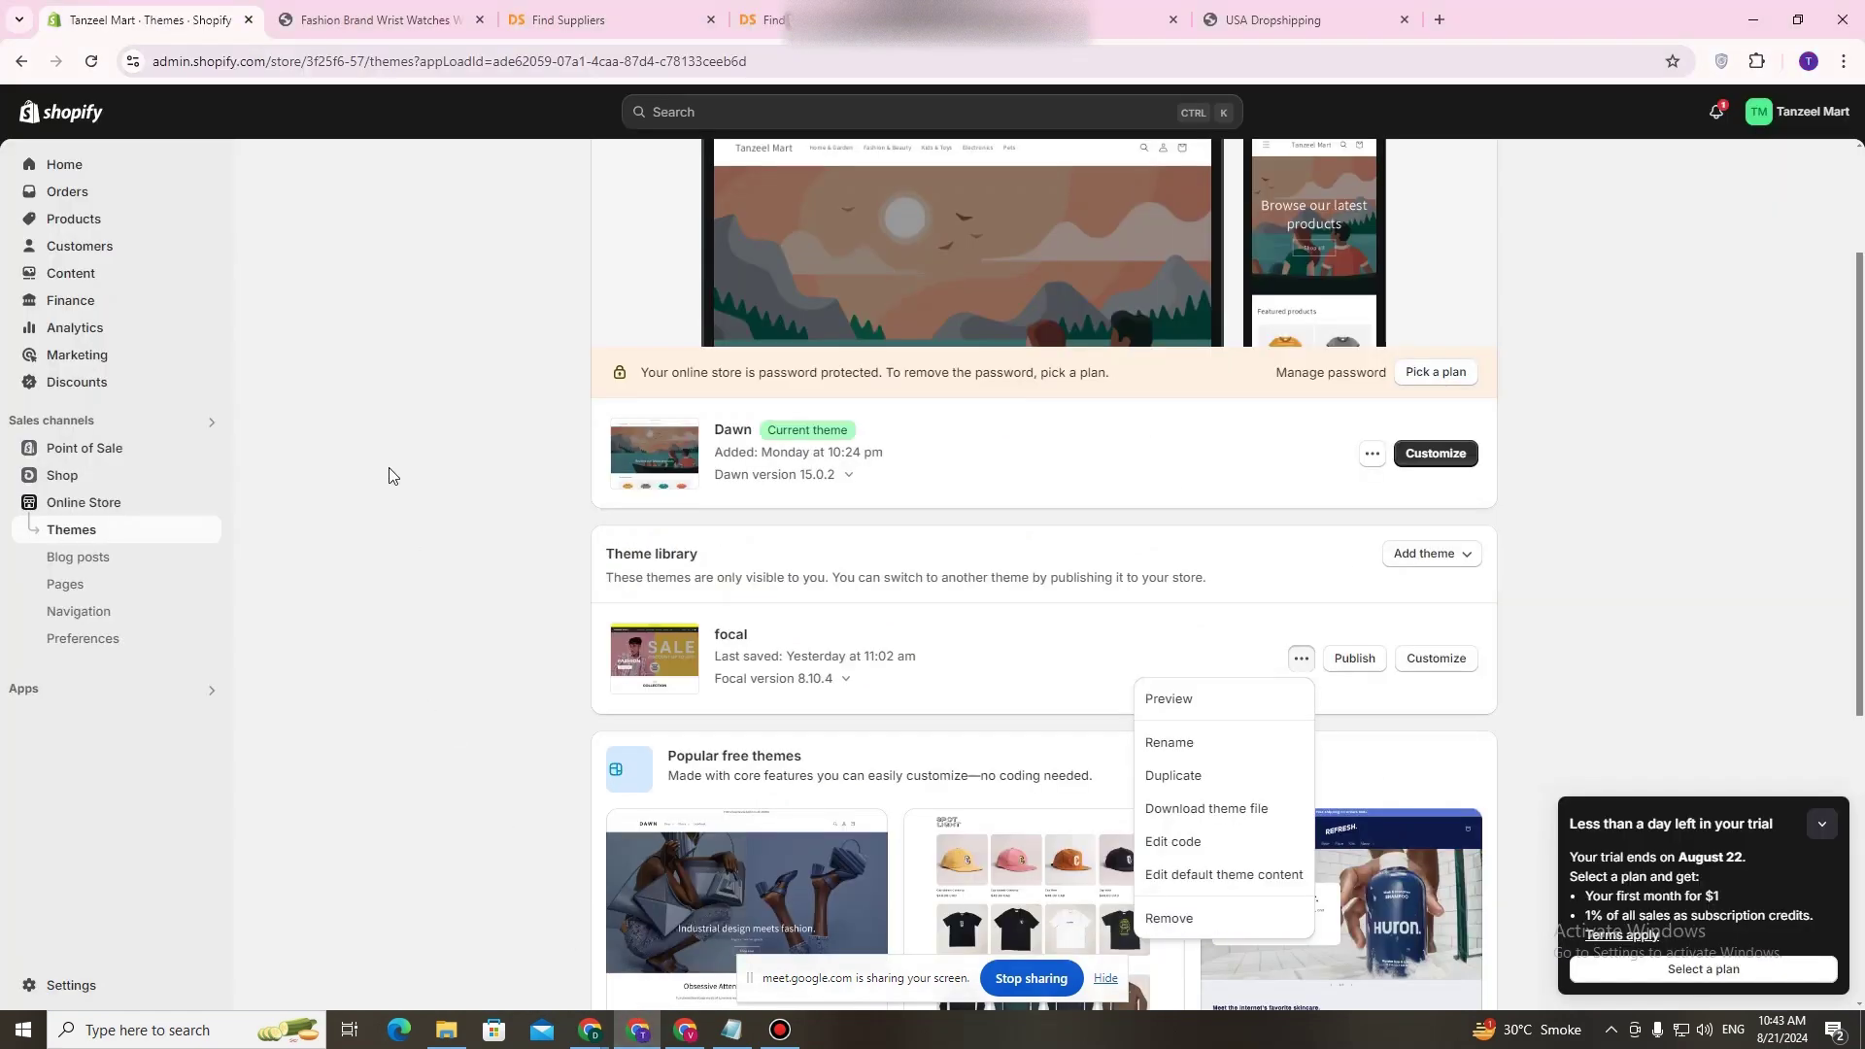
left_click(971, 20)
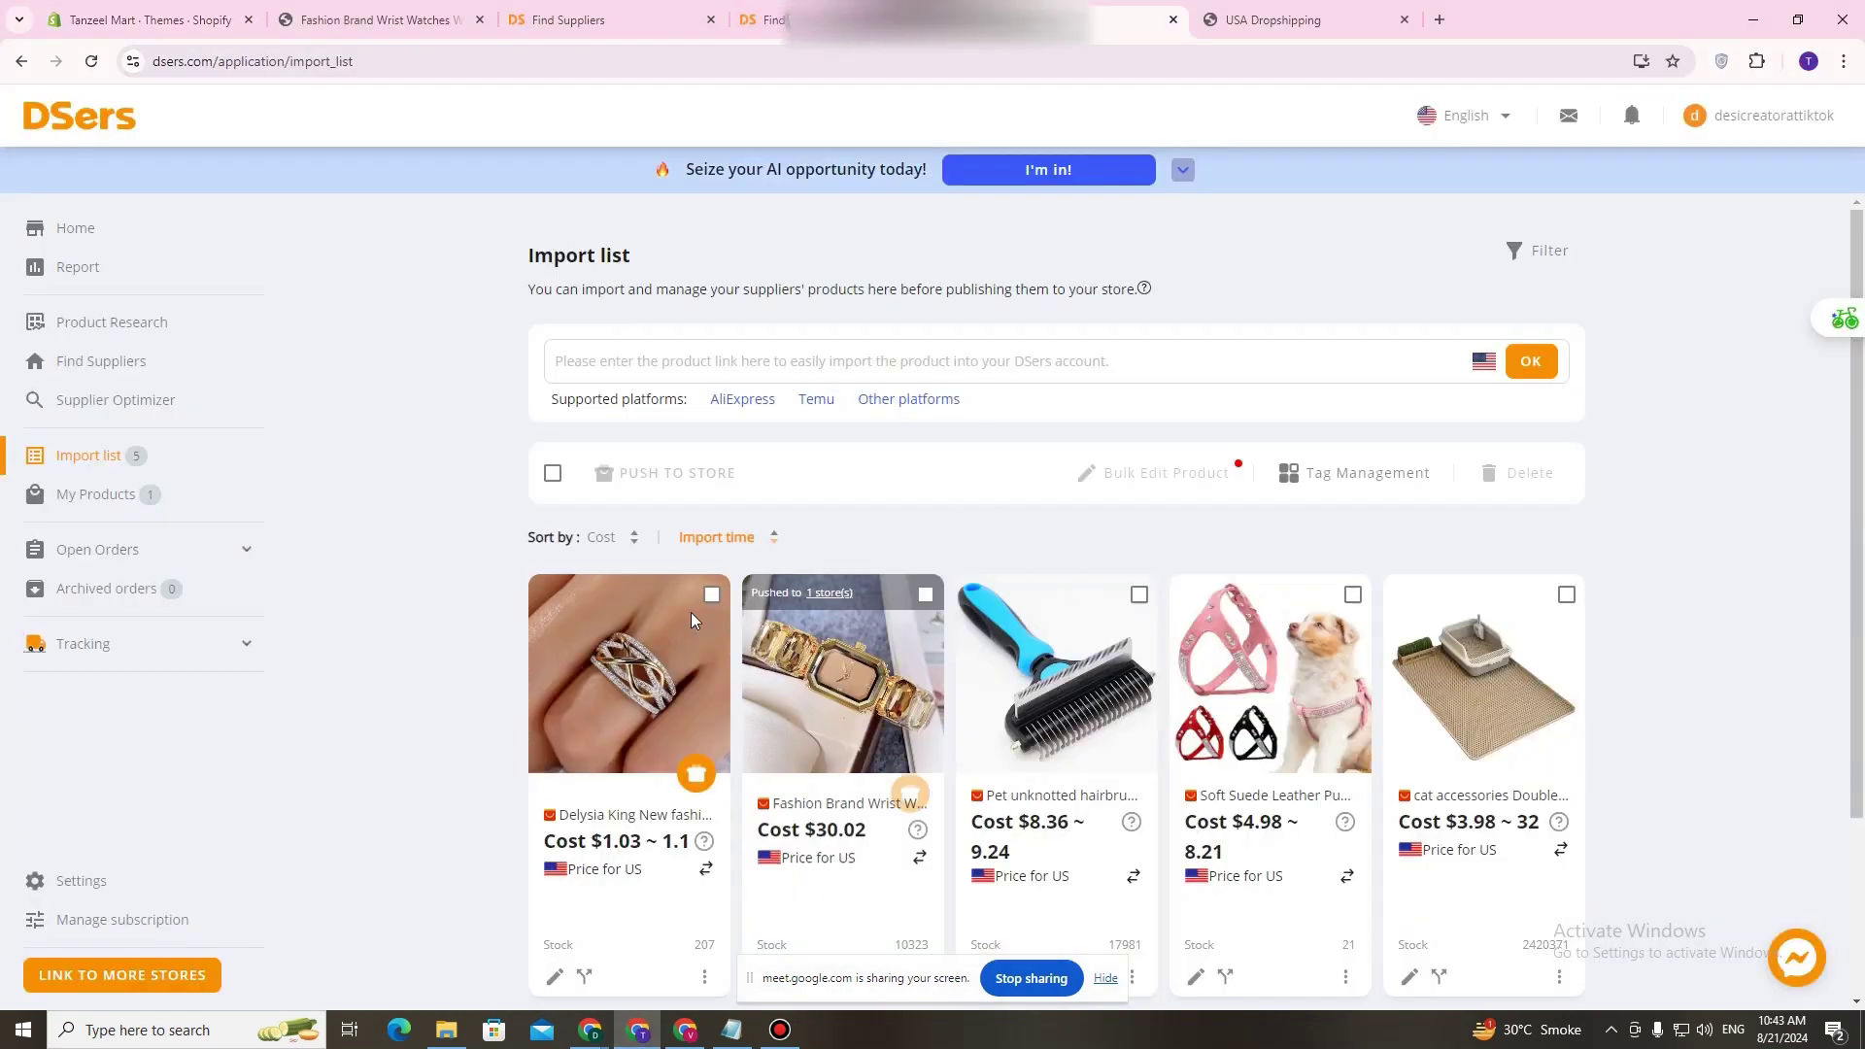
Step: Select the wrist watch, hairbrush comb, dog harness and cat litter mat cards in the Import list
scroll(449, 668, "down", 2)
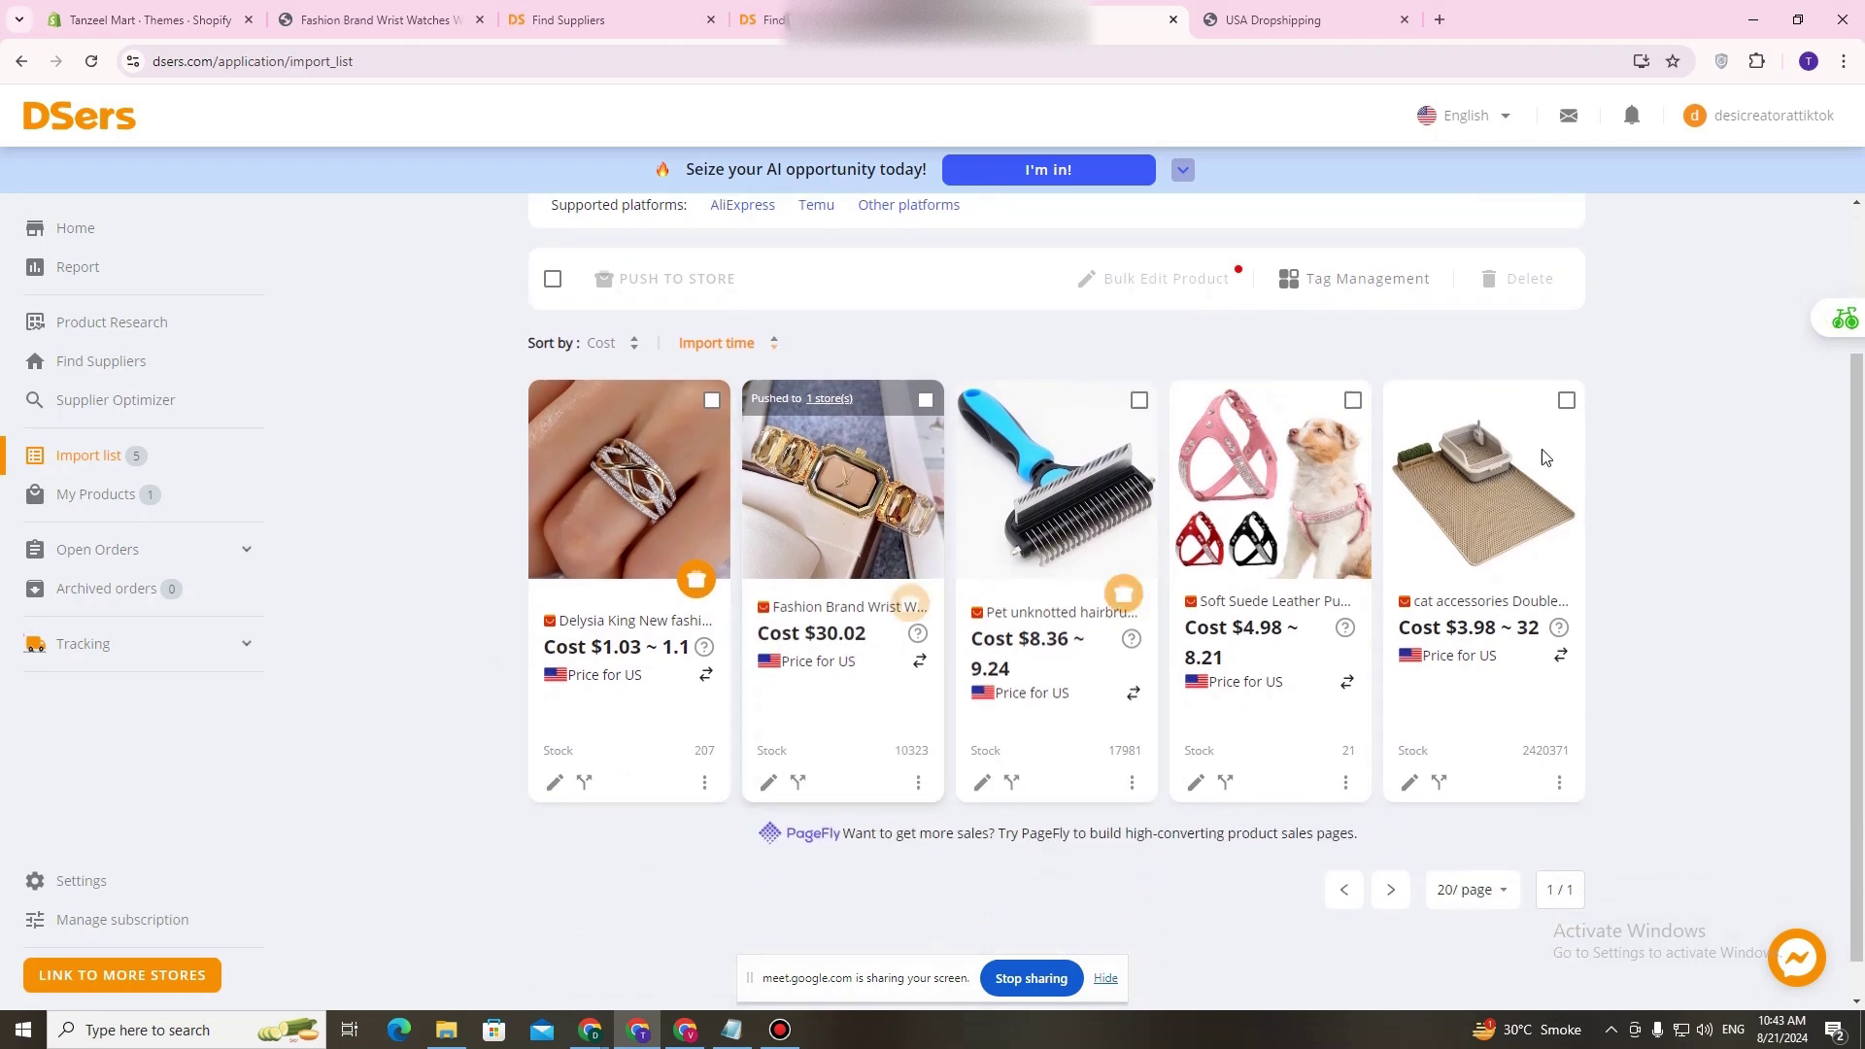
left_click(926, 400)
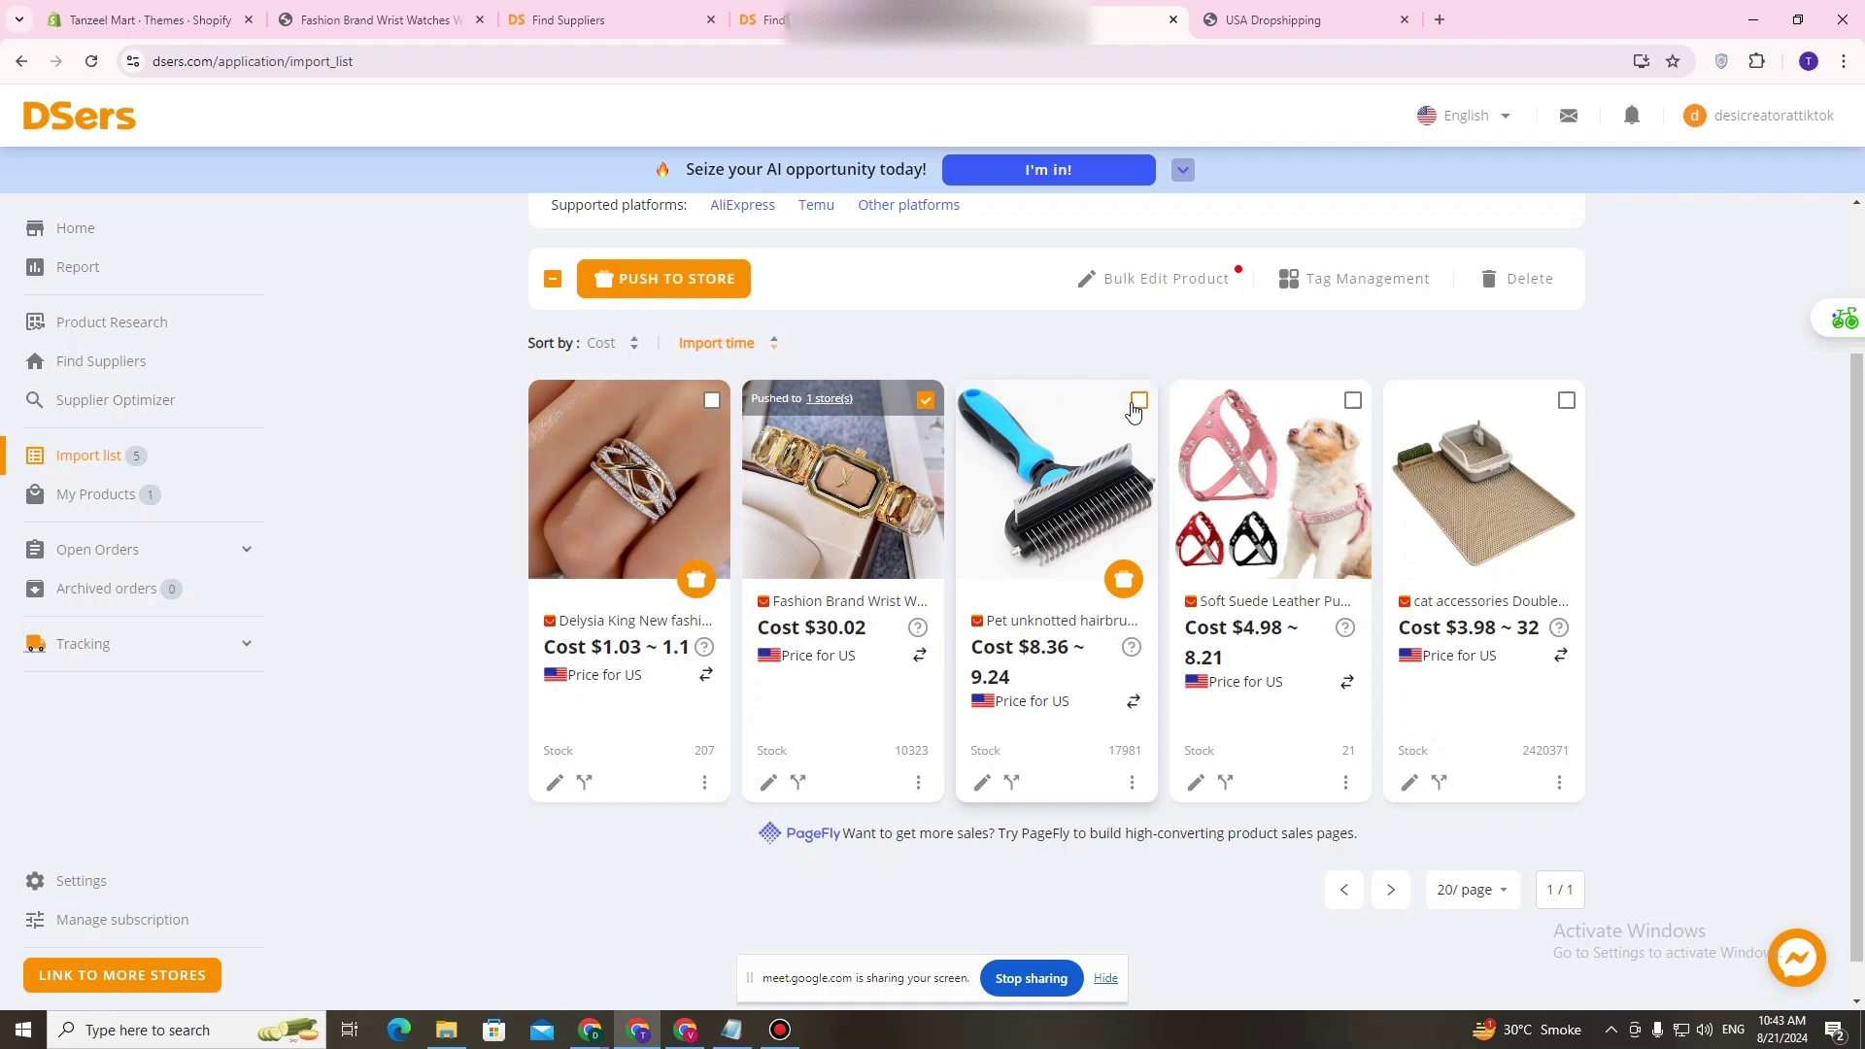
left_click(1137, 401)
left_click(1352, 401)
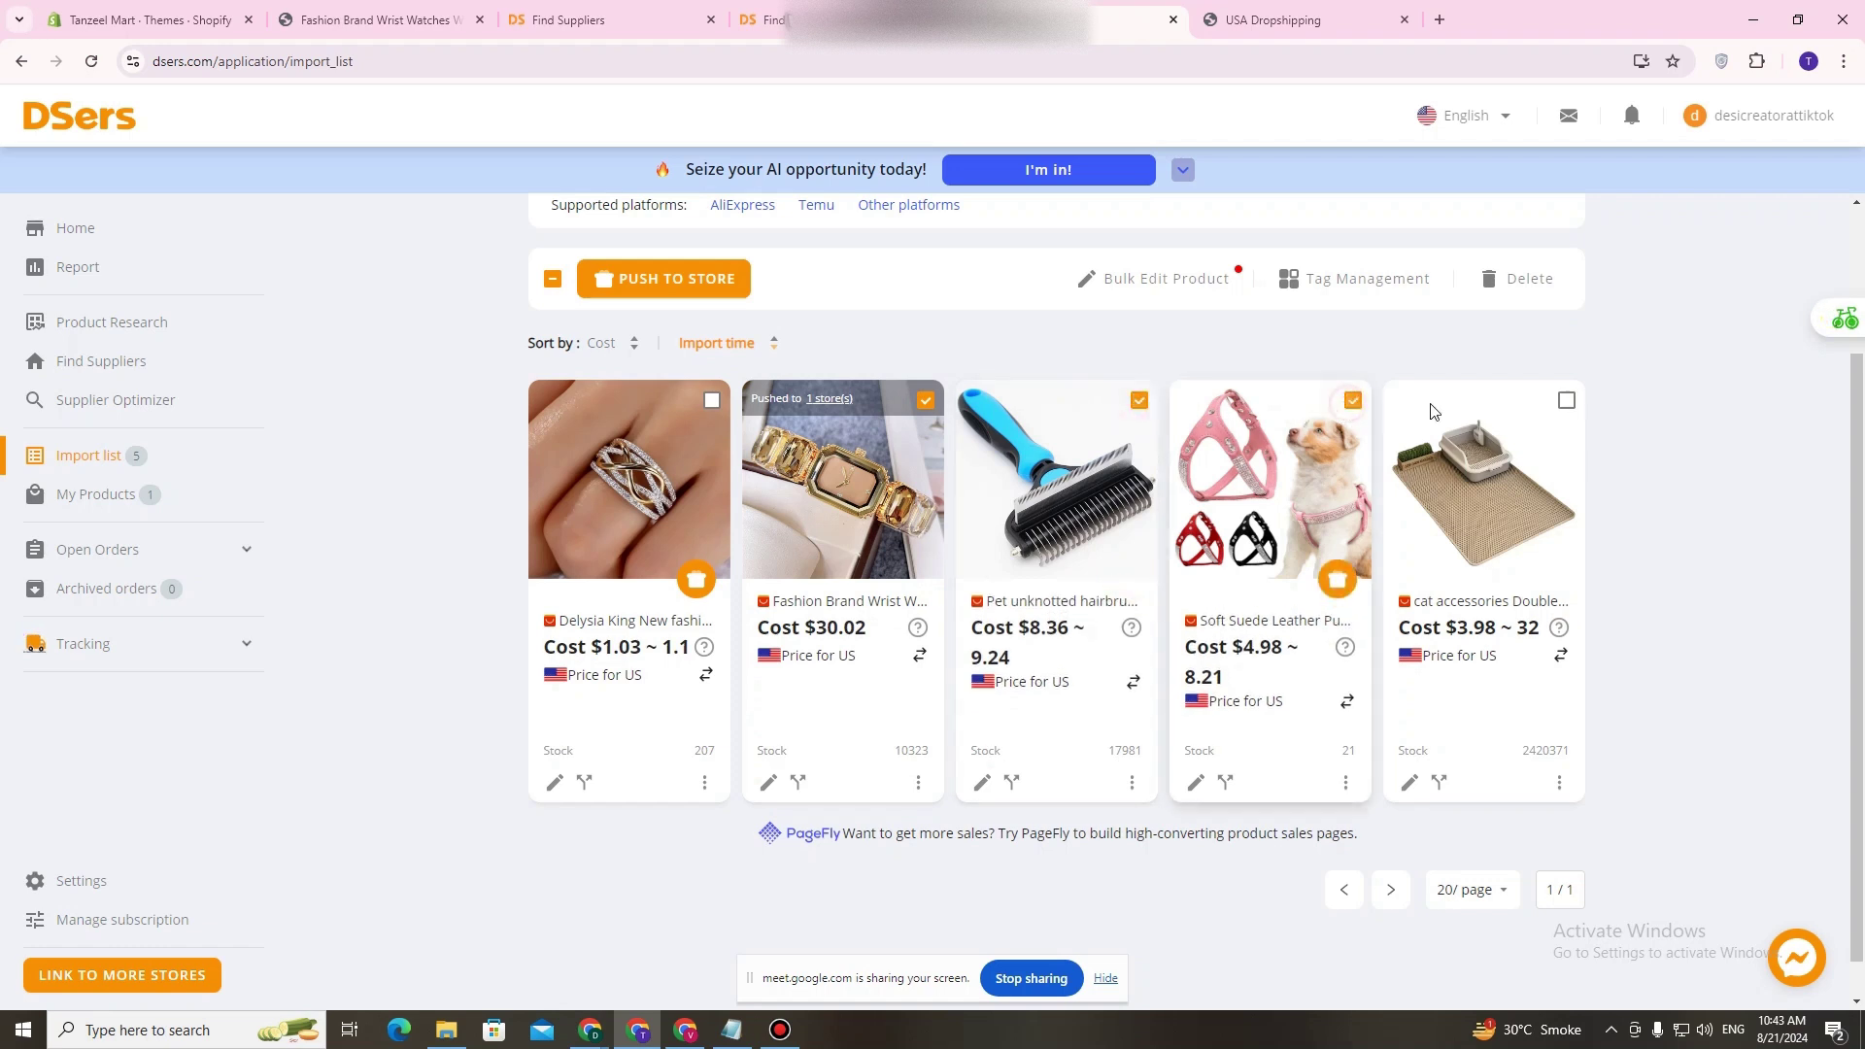
left_click(1566, 401)
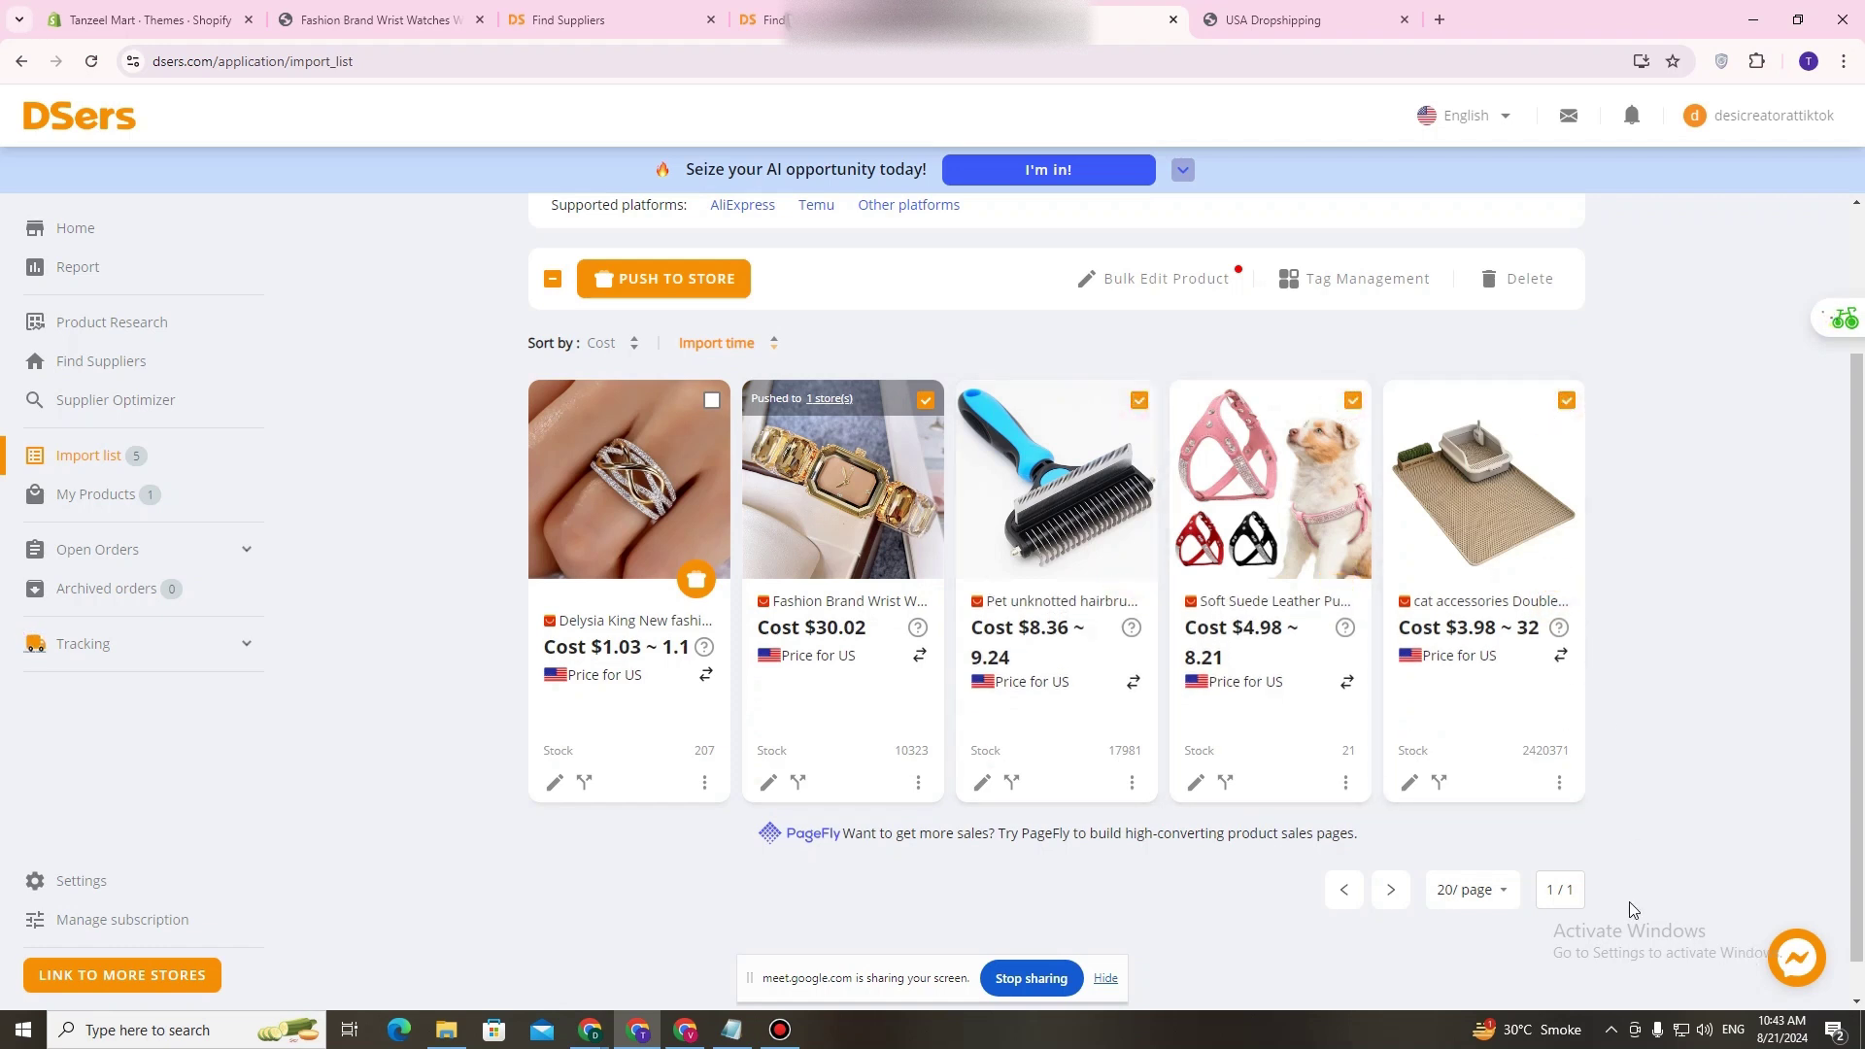
scroll(631, 486, "down", 1)
scroll(631, 487, "up", 2)
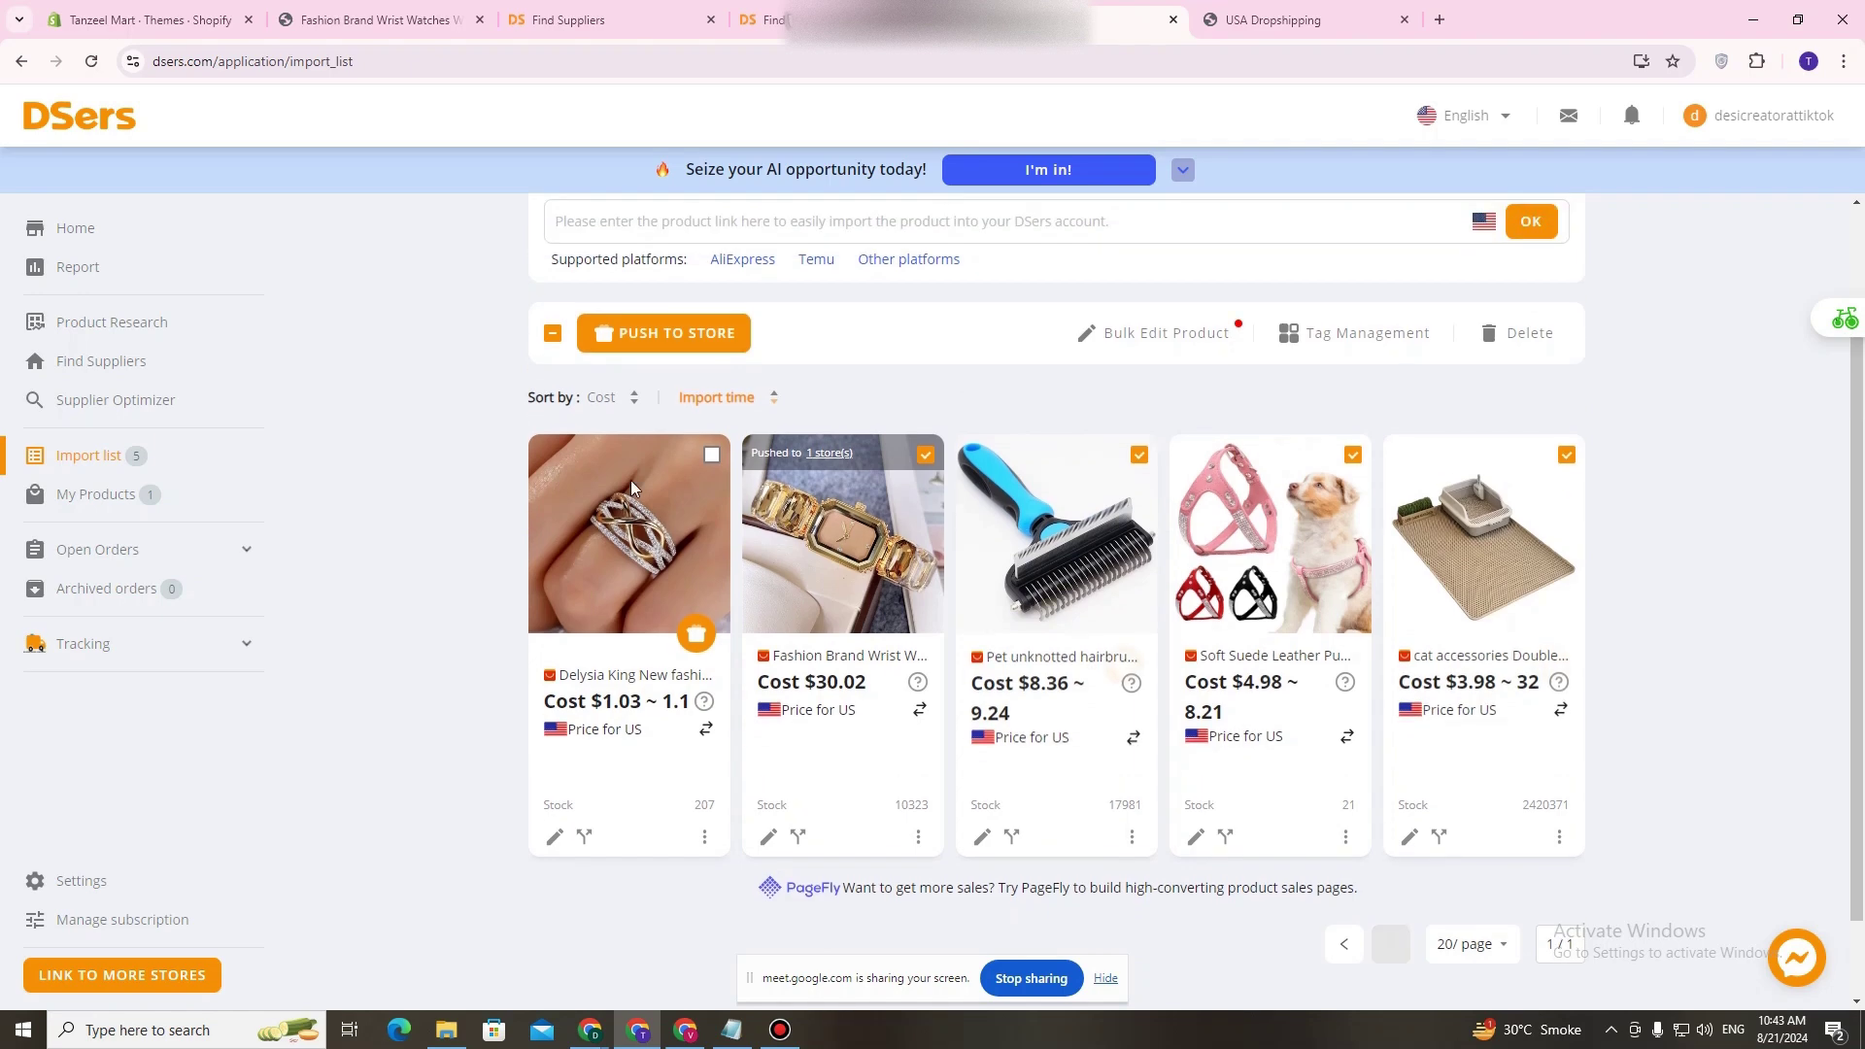
Step: Push the four selected products to the store with 'Also publish to Online Store' kept checked
left_click(641, 336)
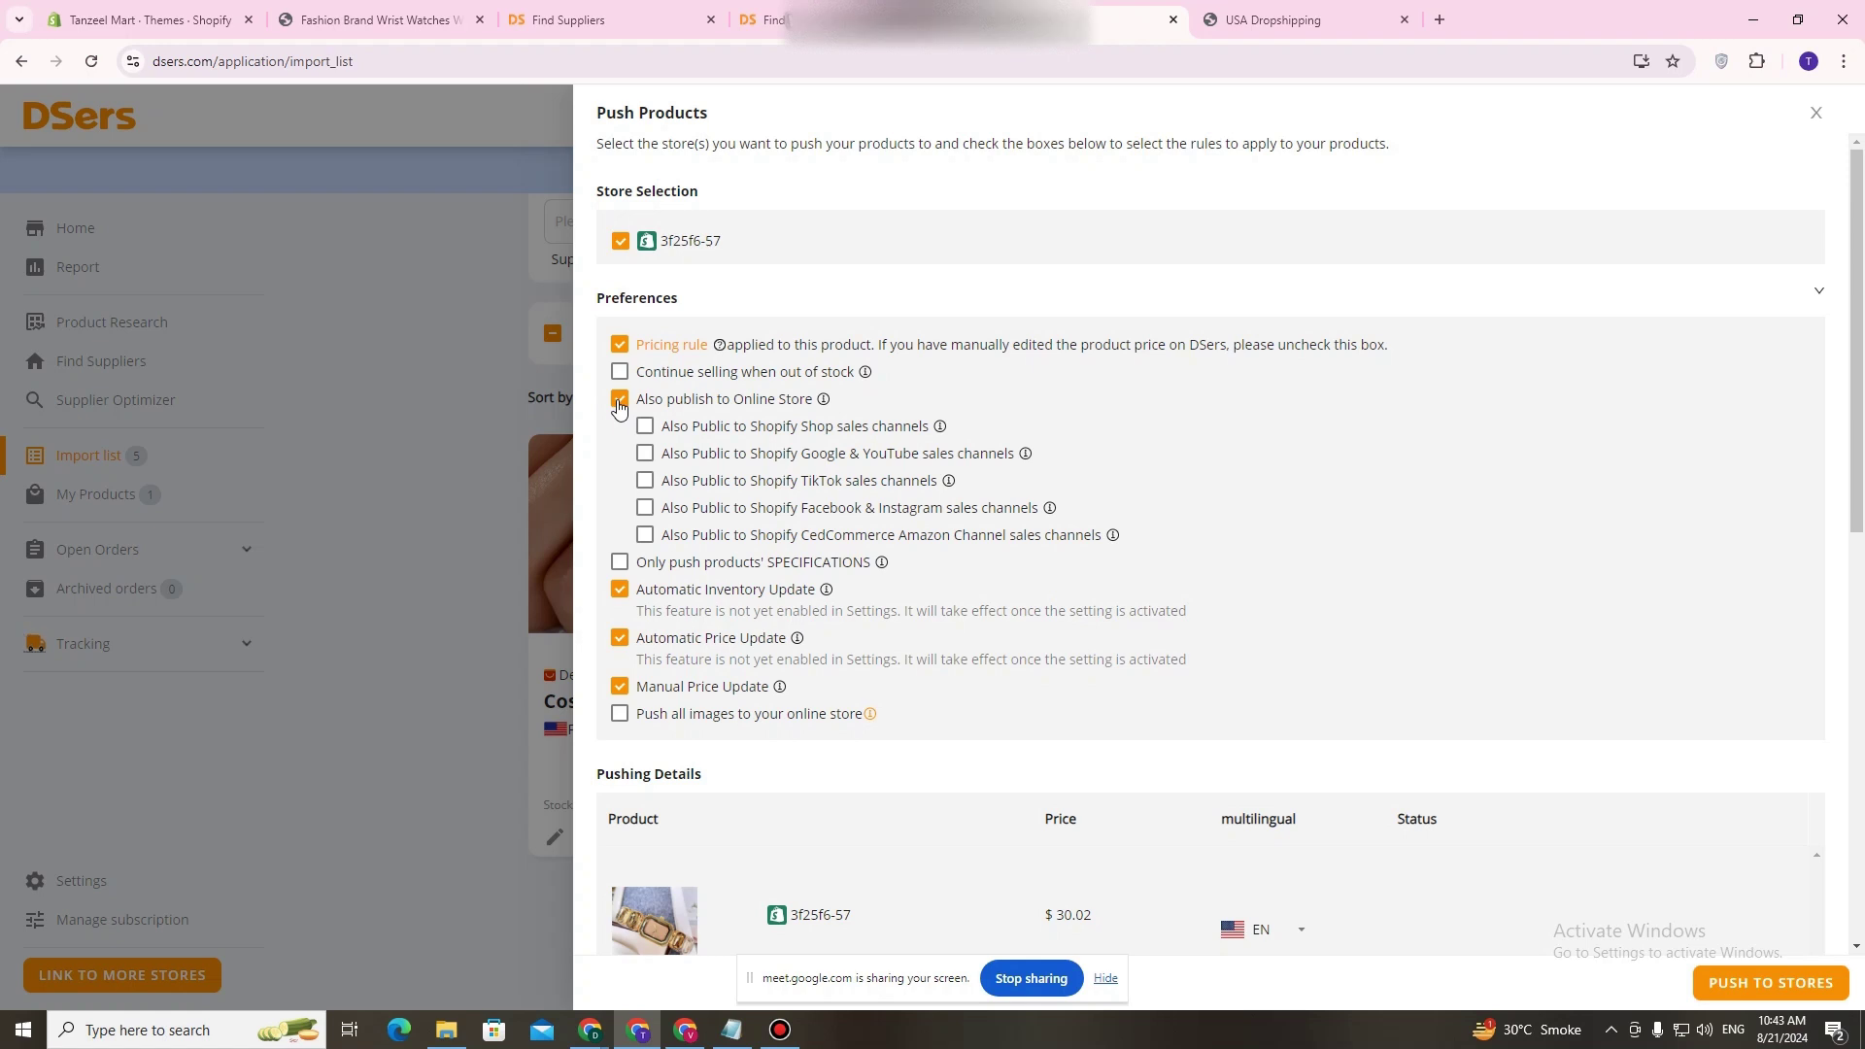
left_click(1757, 986)
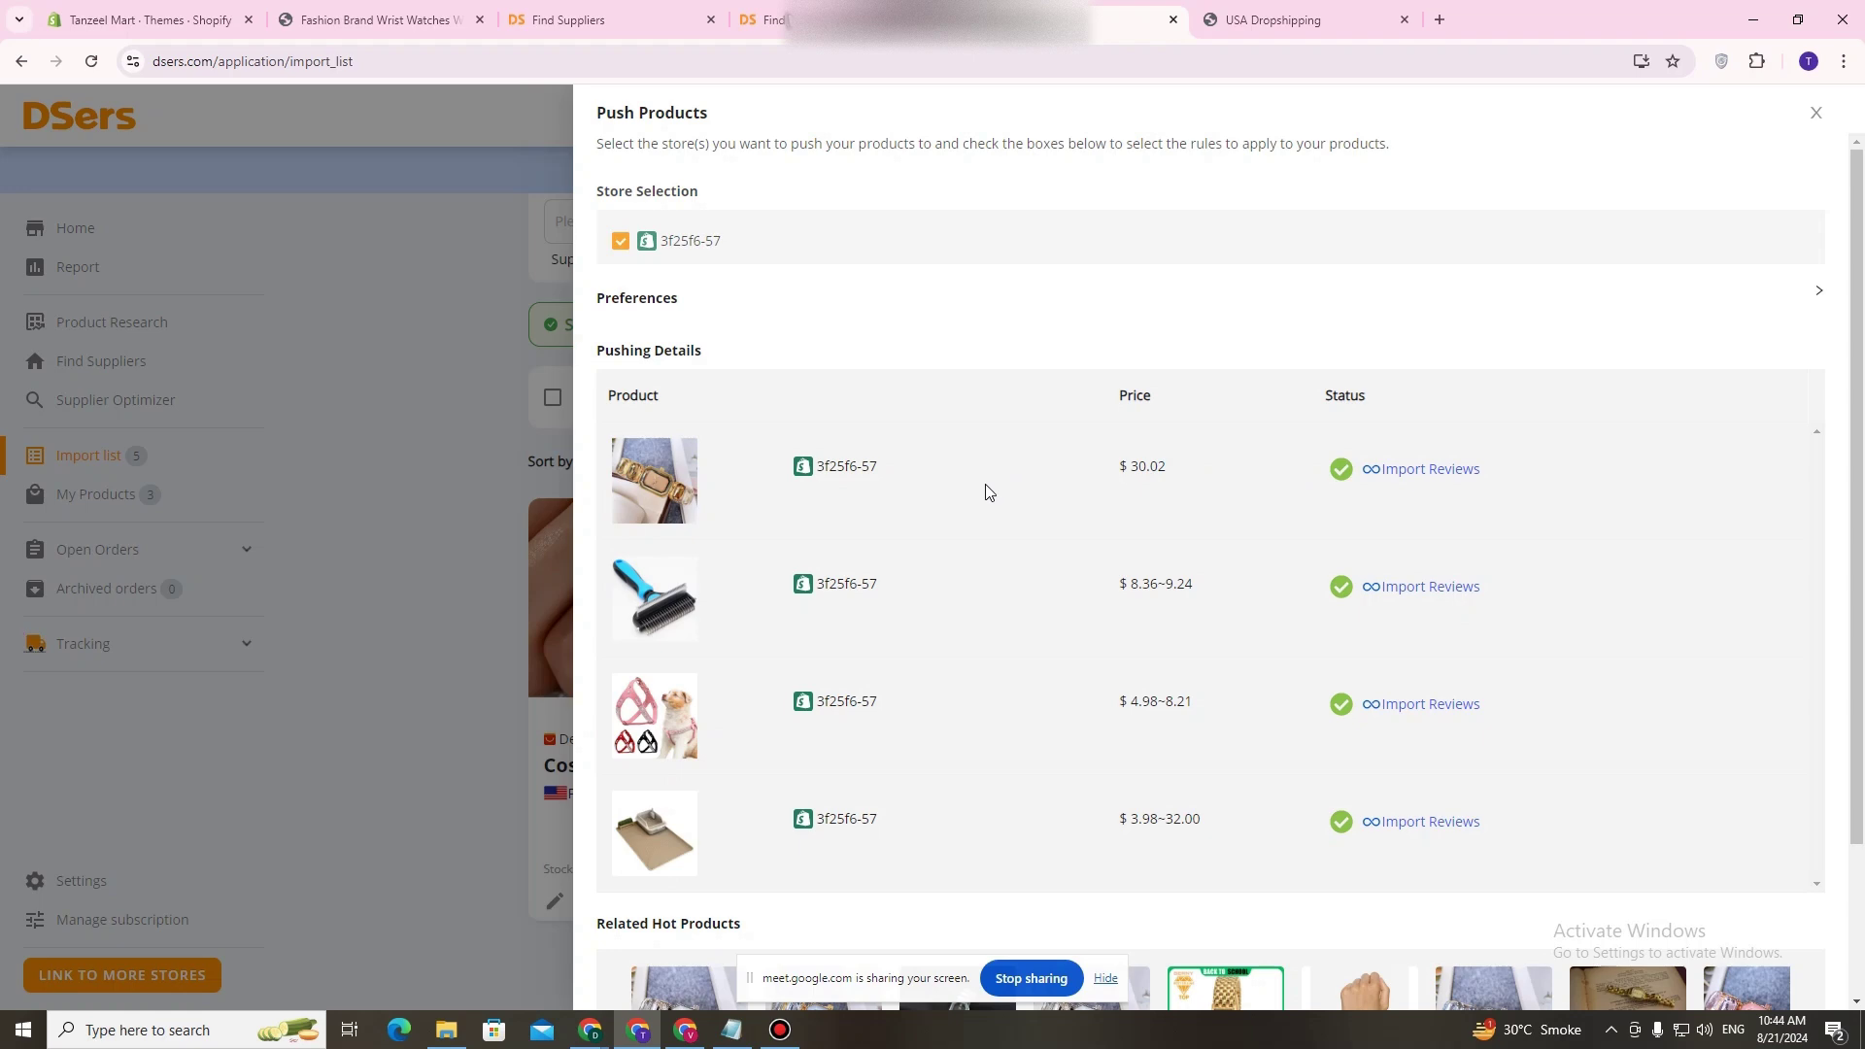
left_click(382, 20)
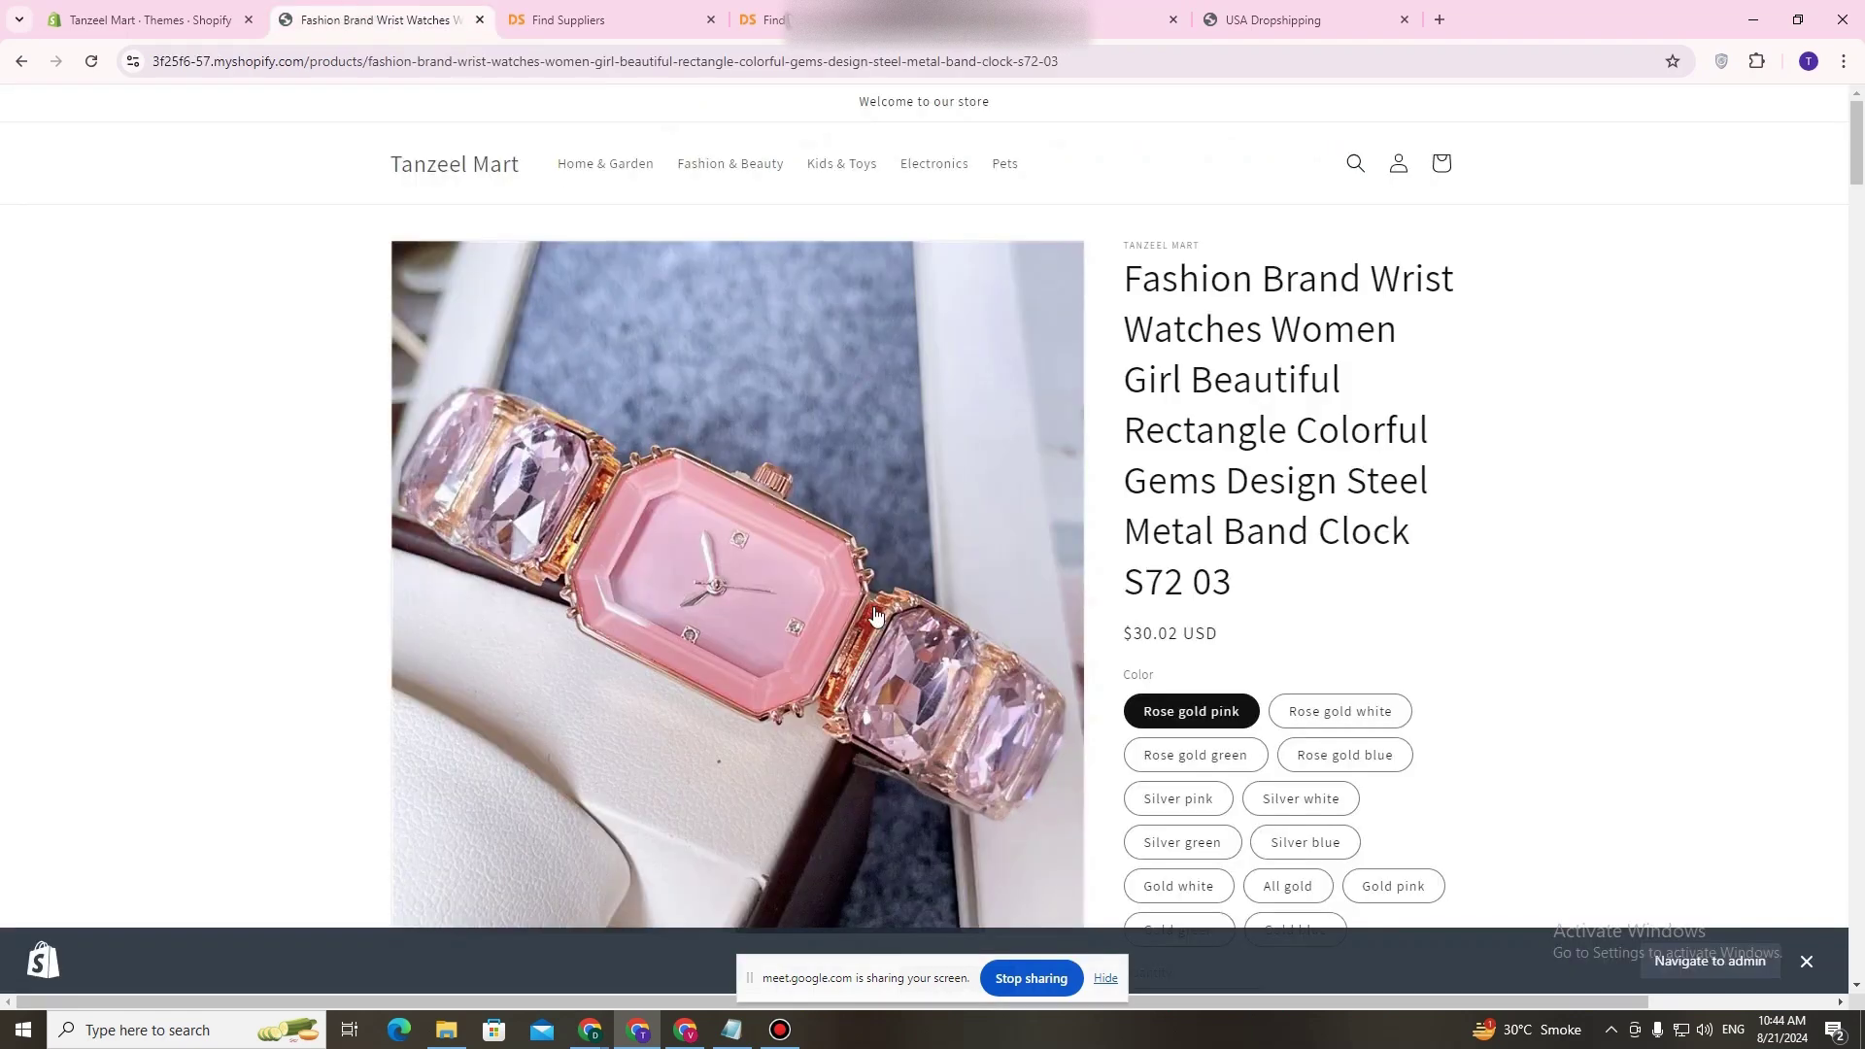
Step: Reload the store home page and check the new products in the Fashion & Beauty and Pets collections
left_click(24, 62)
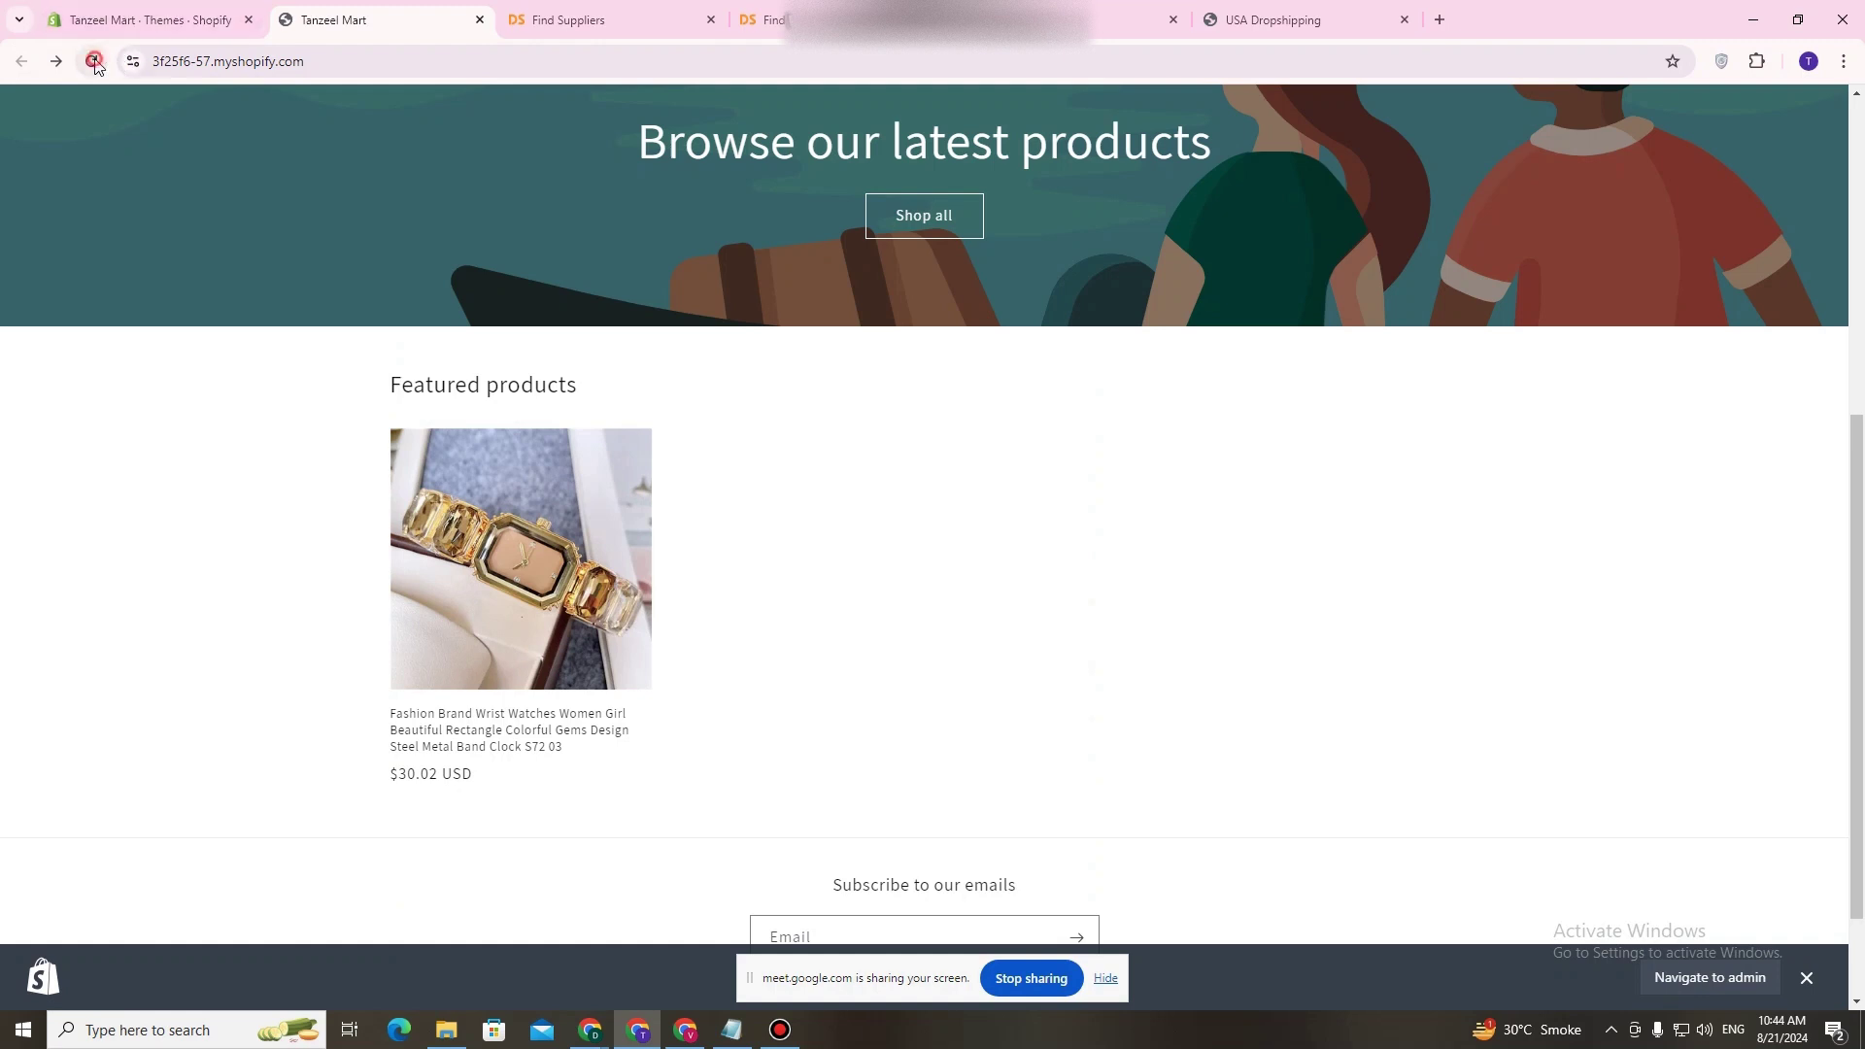
left_click(91, 61)
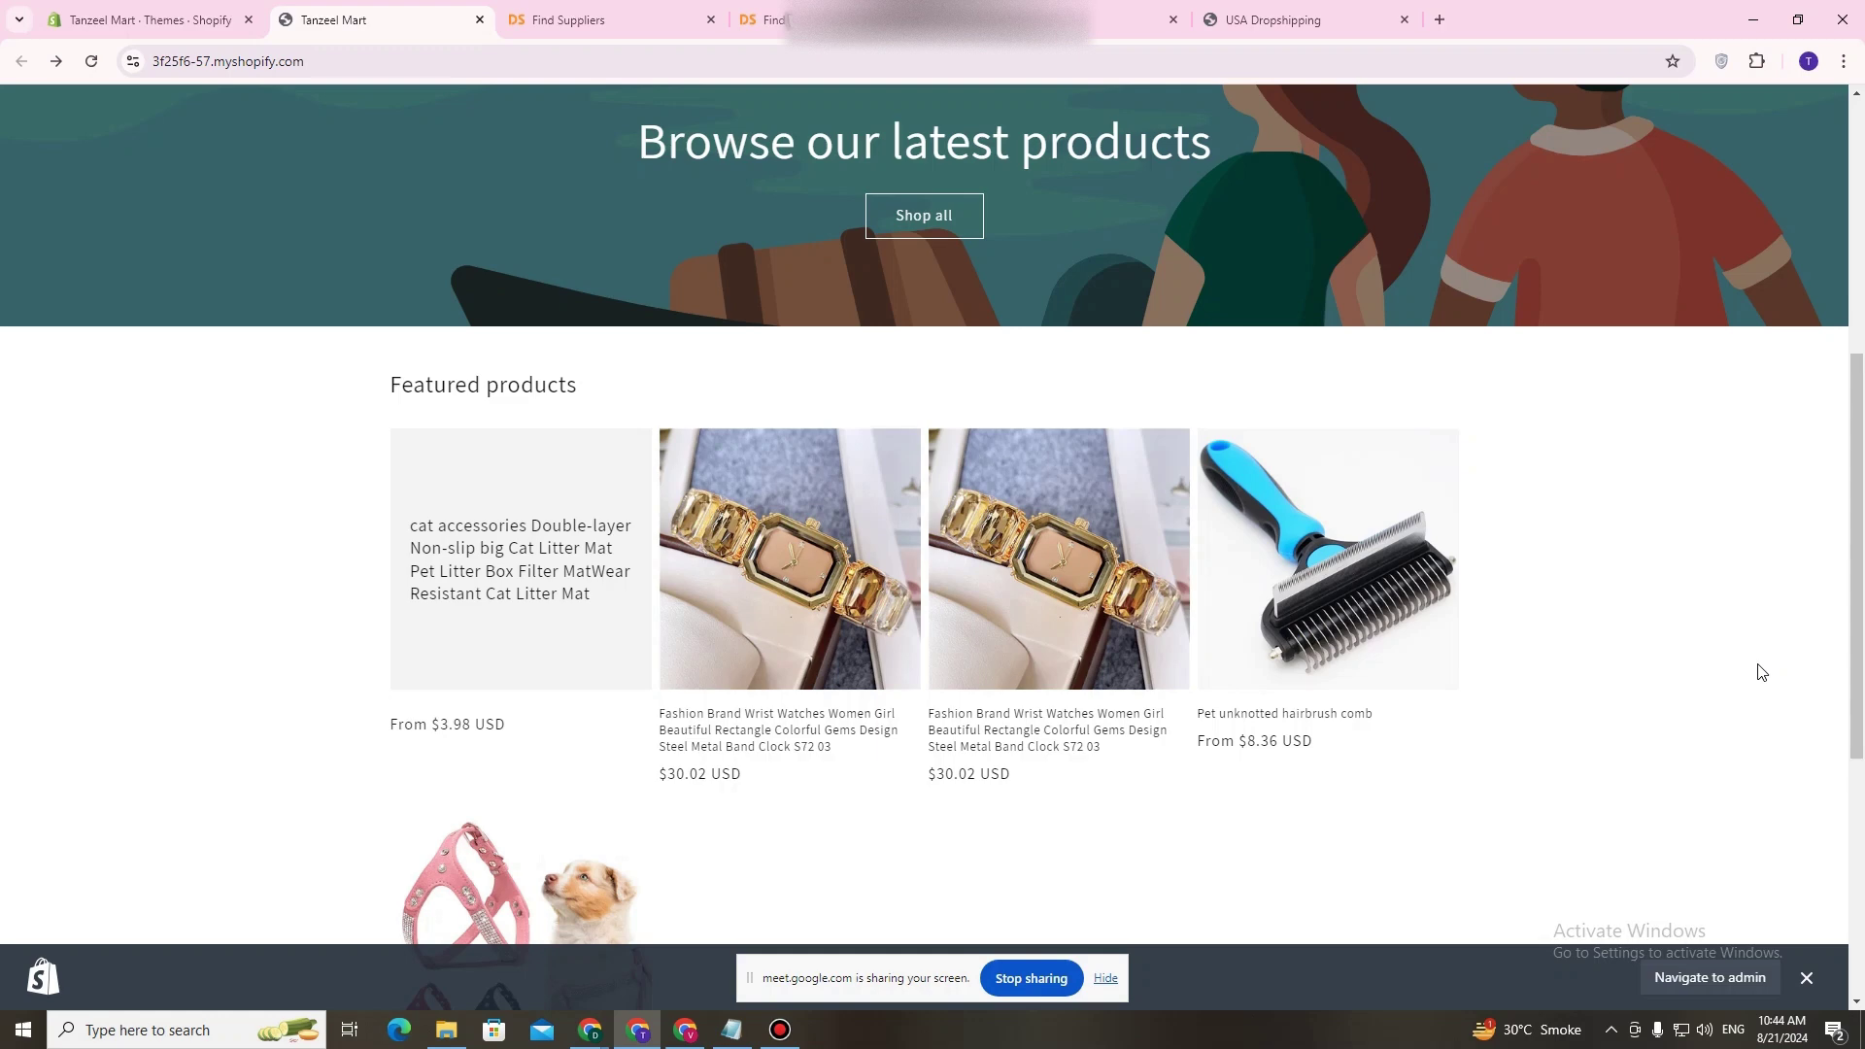
scroll(1749, 573, "up", 6)
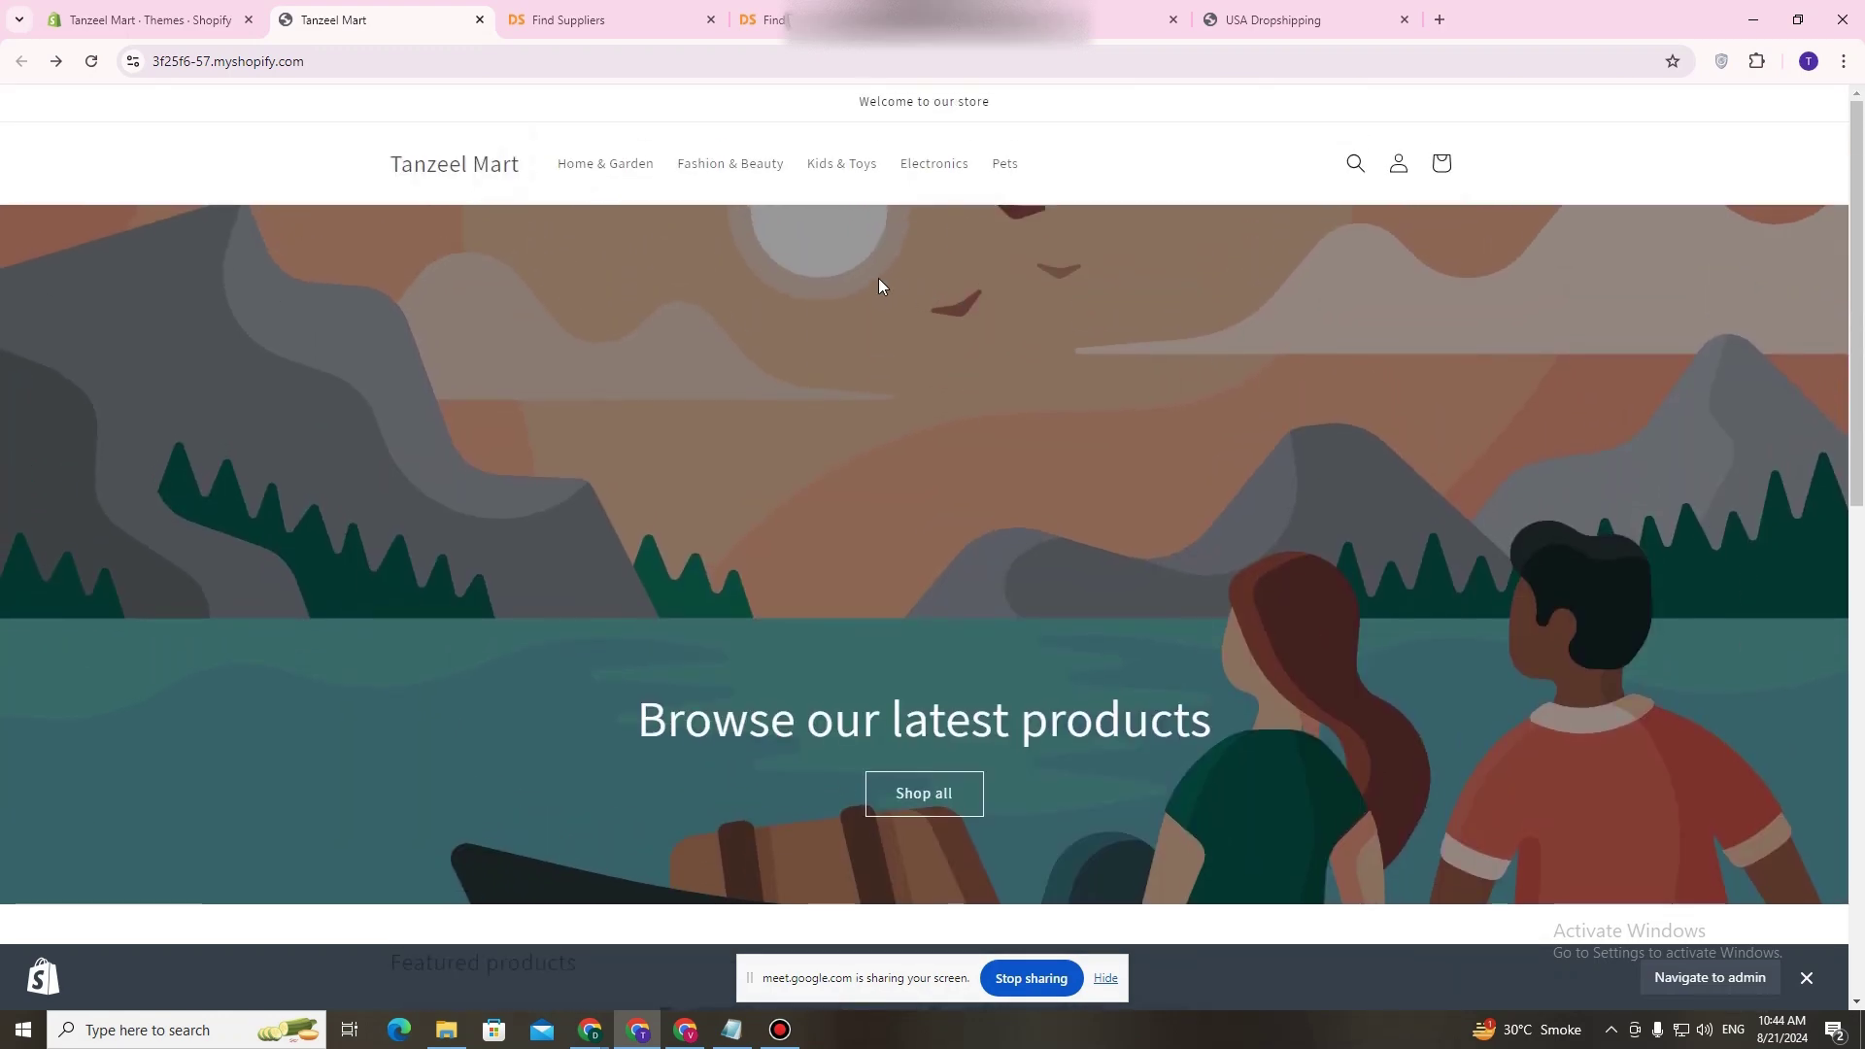
left_click(734, 167)
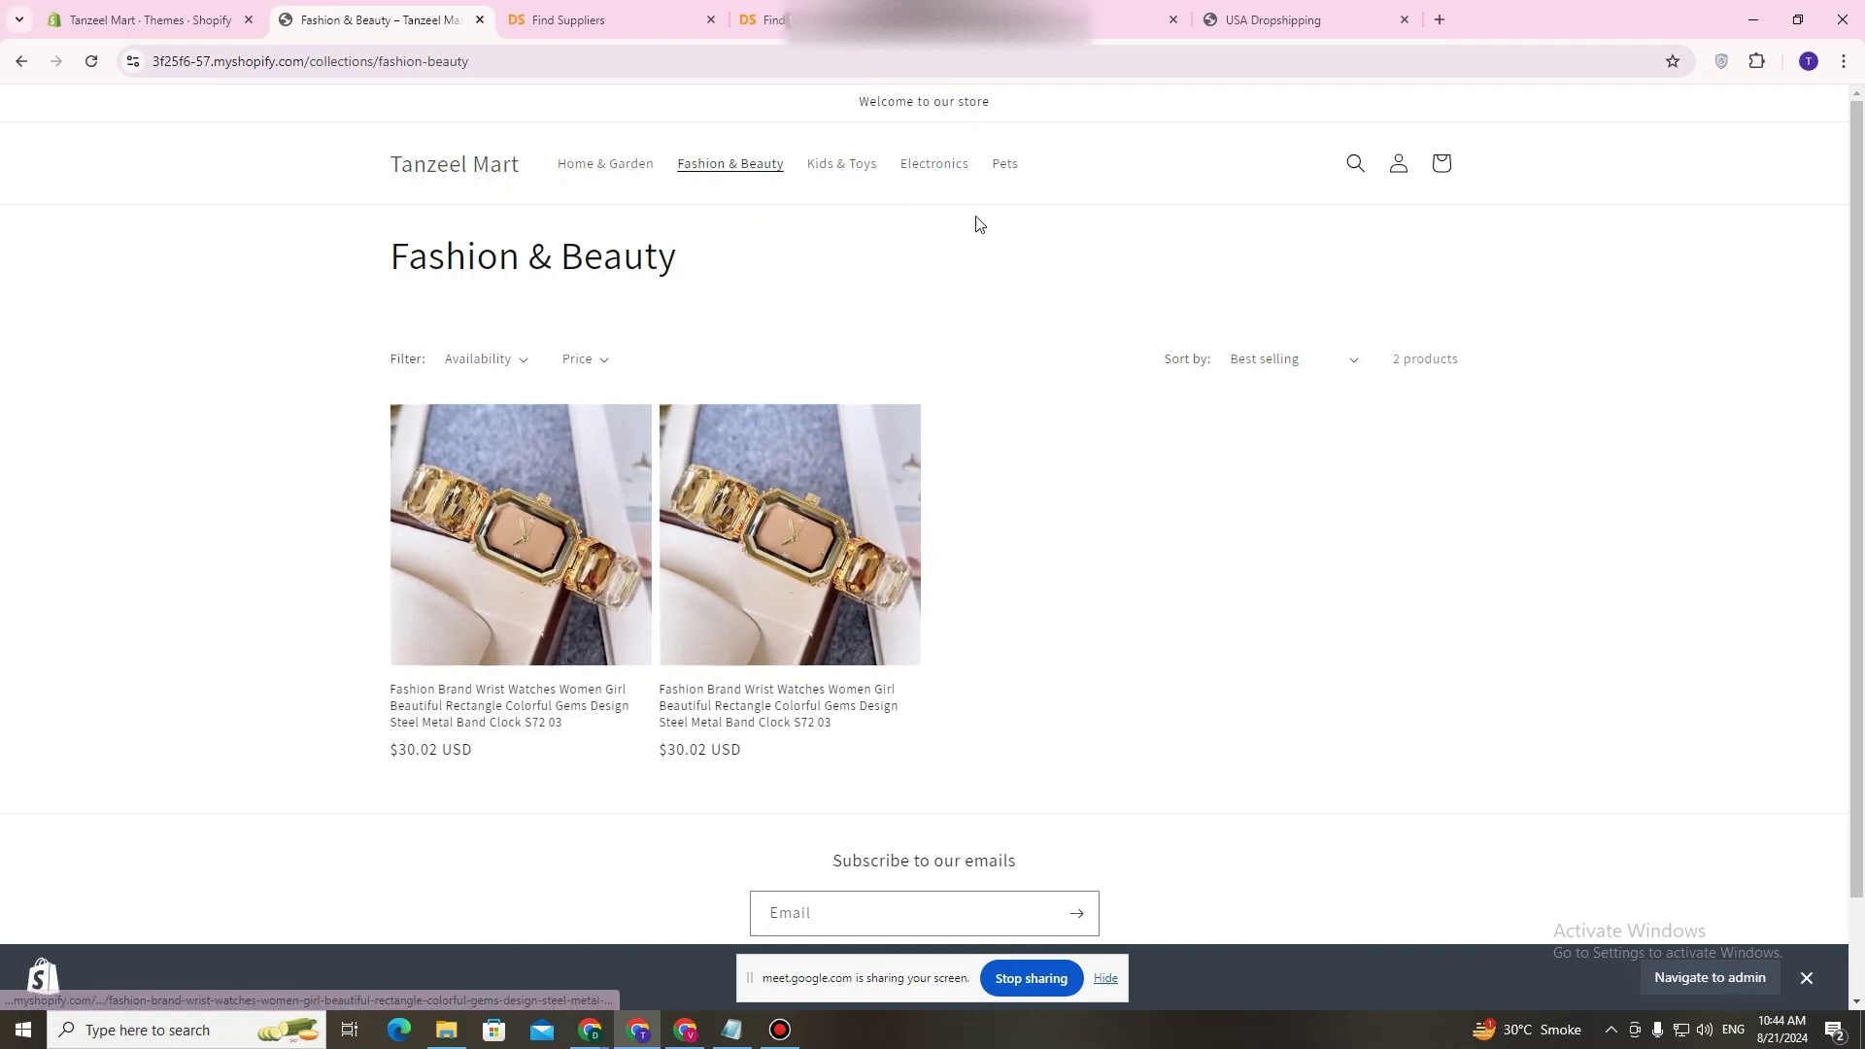
left_click(1007, 167)
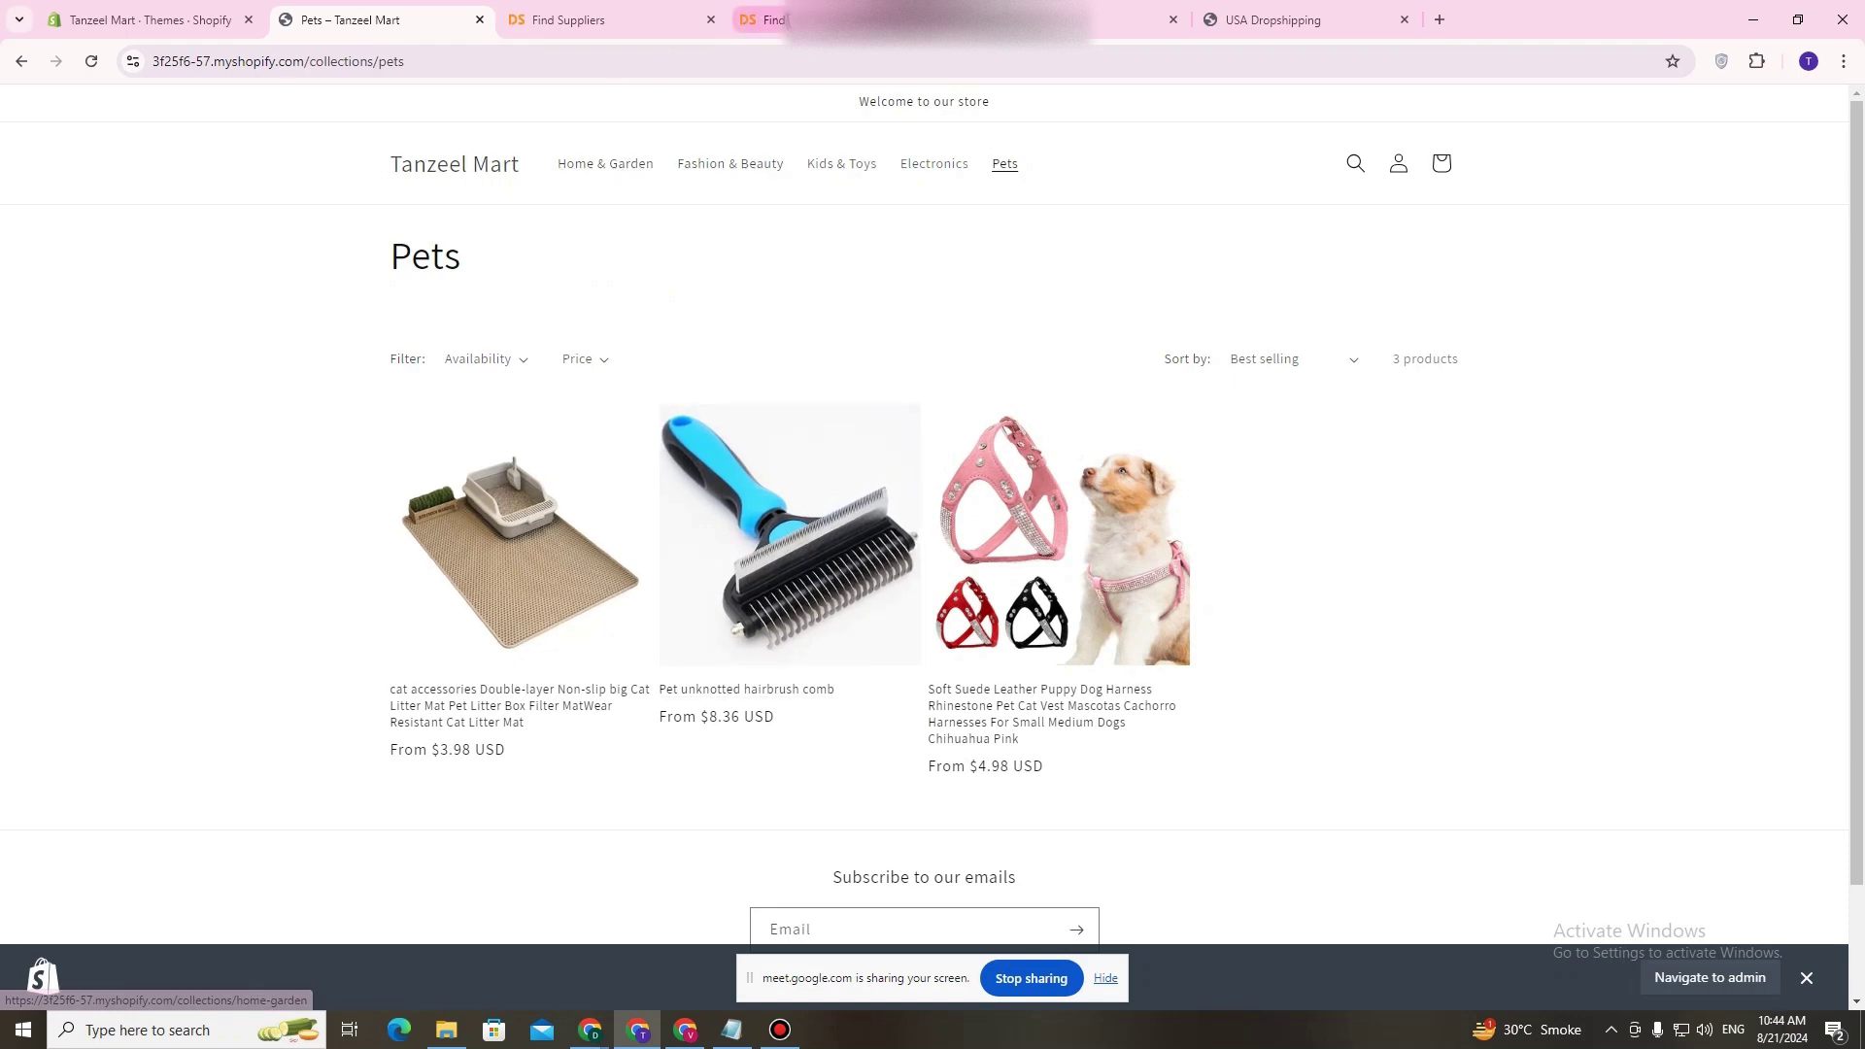
left_click(777, 20)
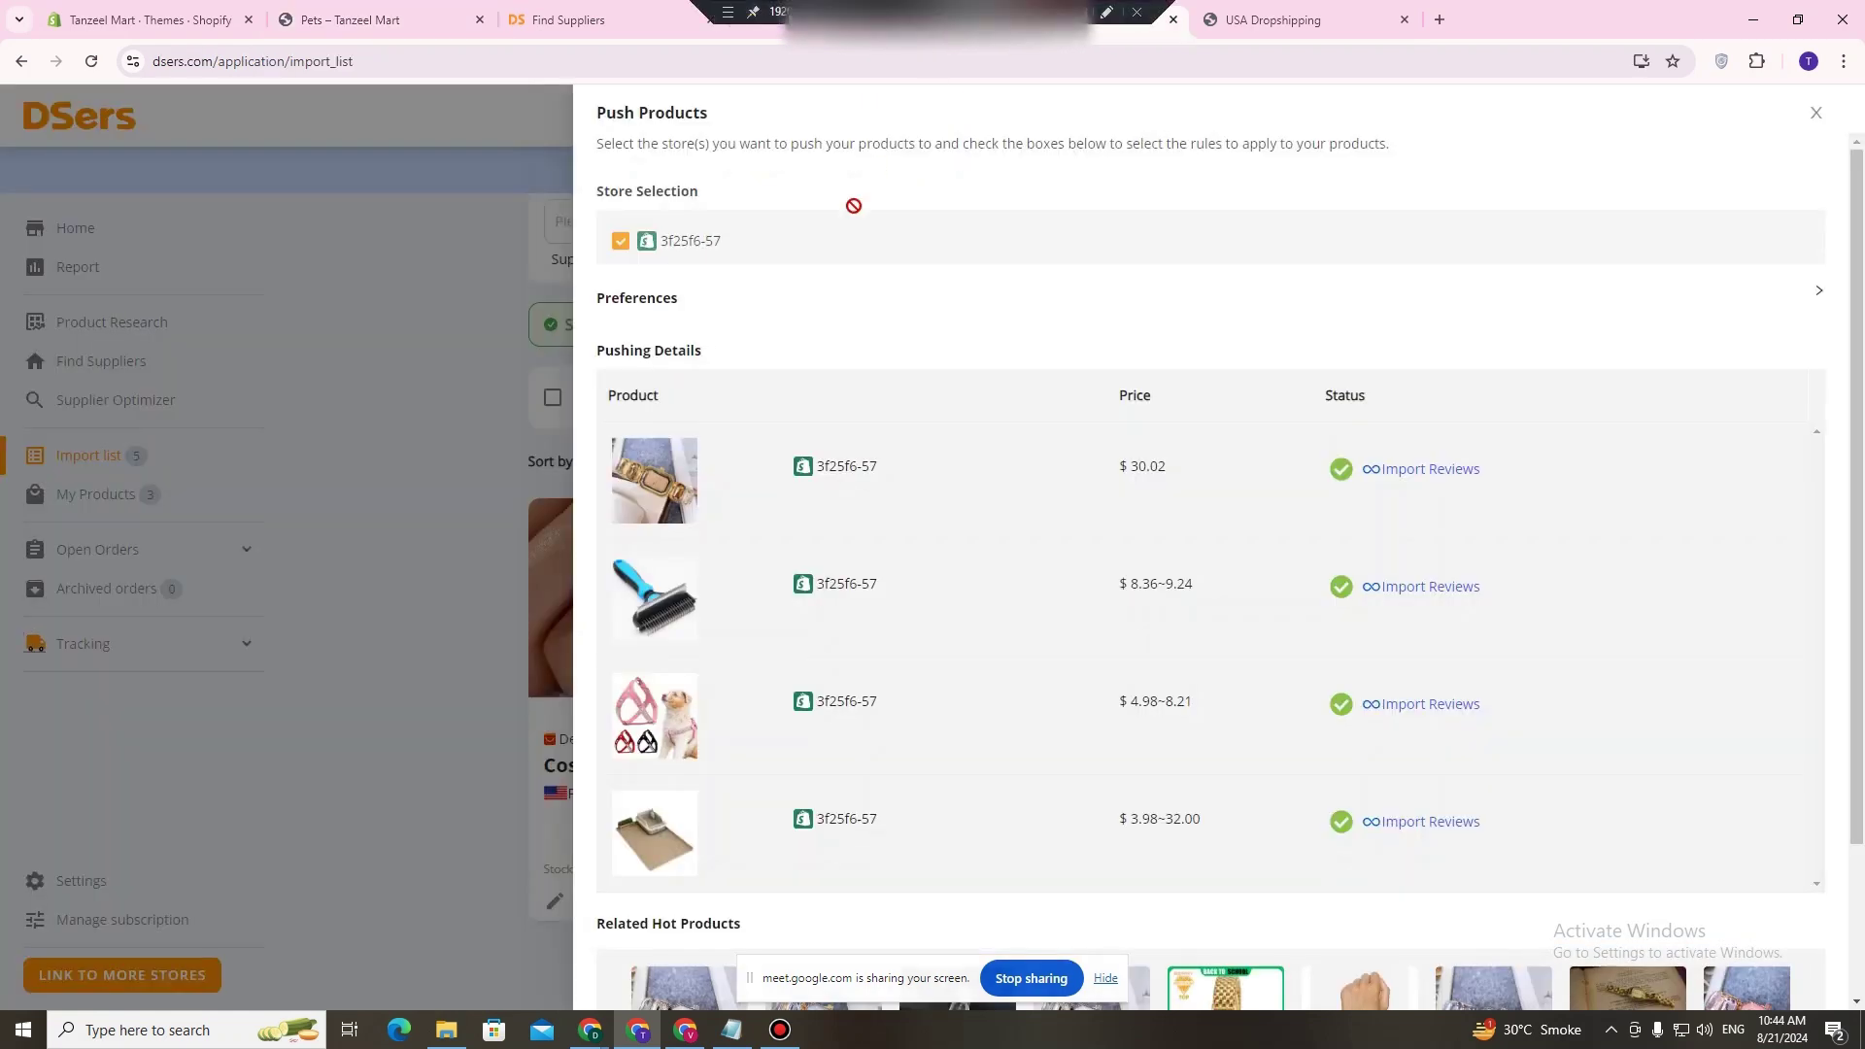
Step: Close the 4-products push summary and scroll the AliExpress 'mat litter cat' supplier results
left_click(386, 316)
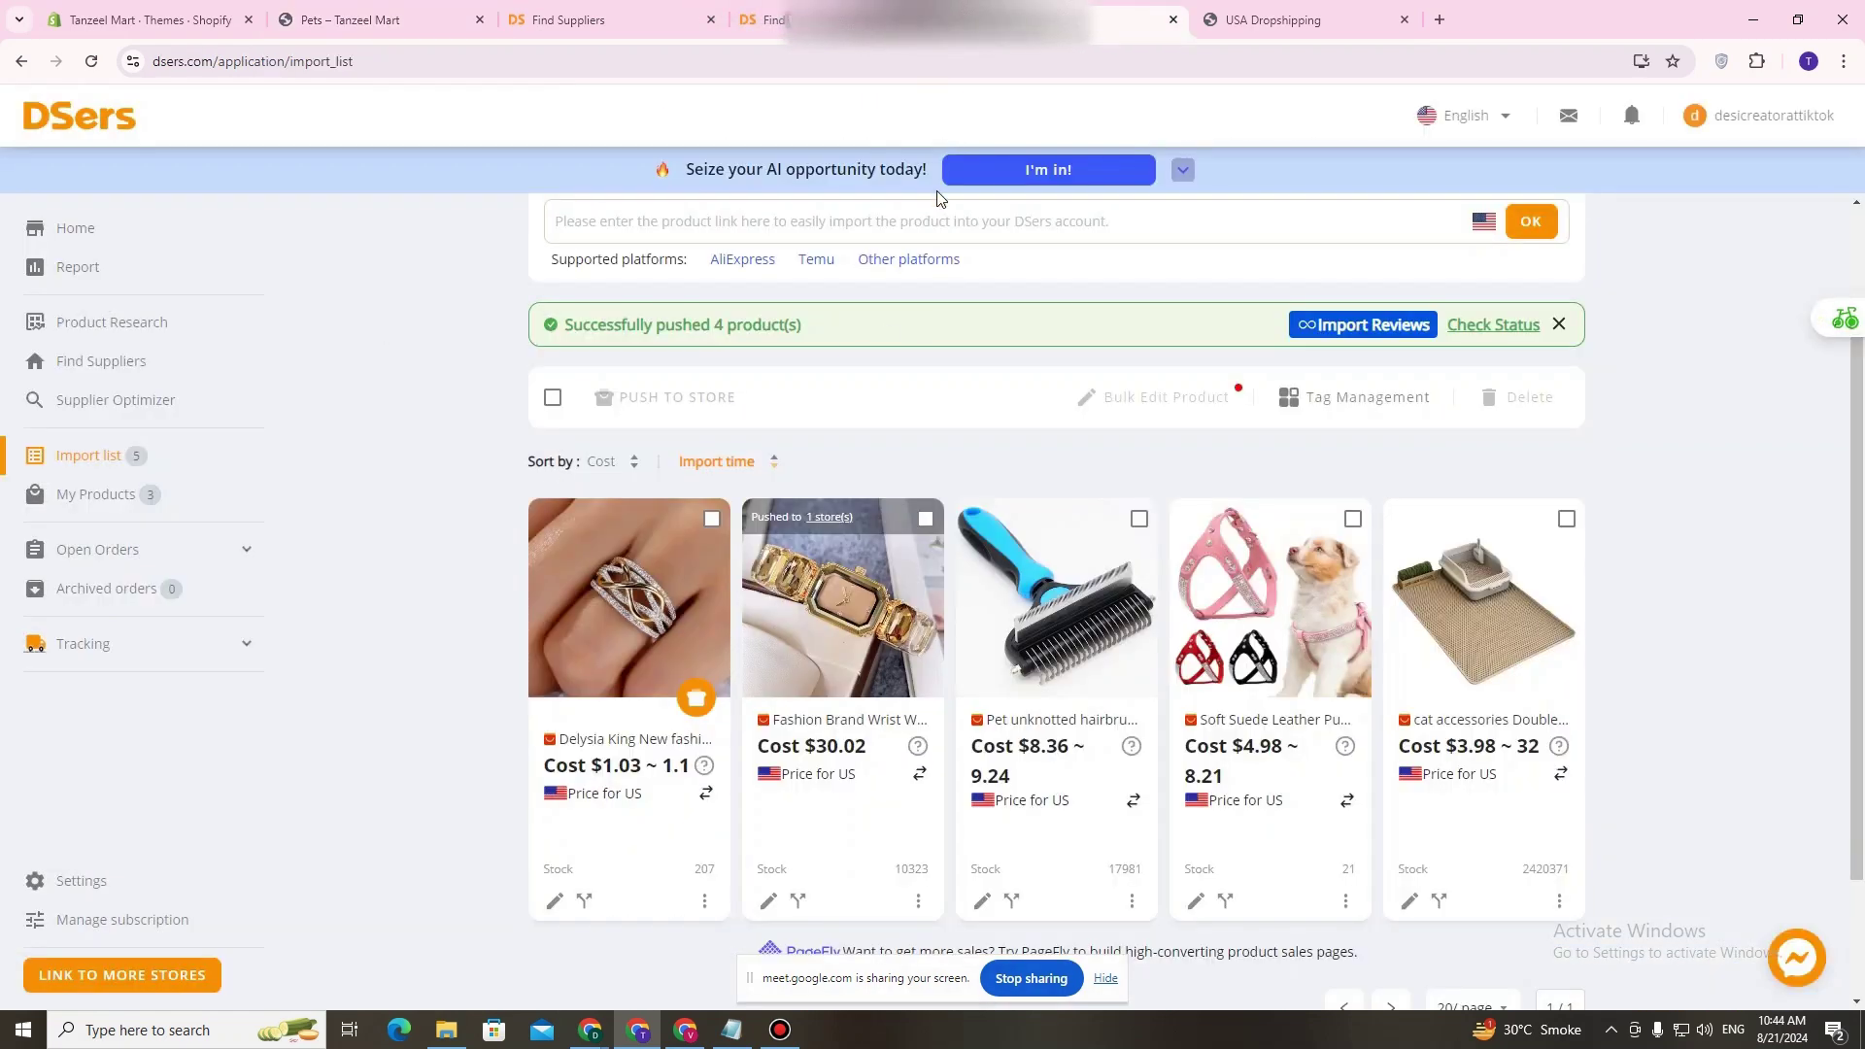
left_click(522, 9)
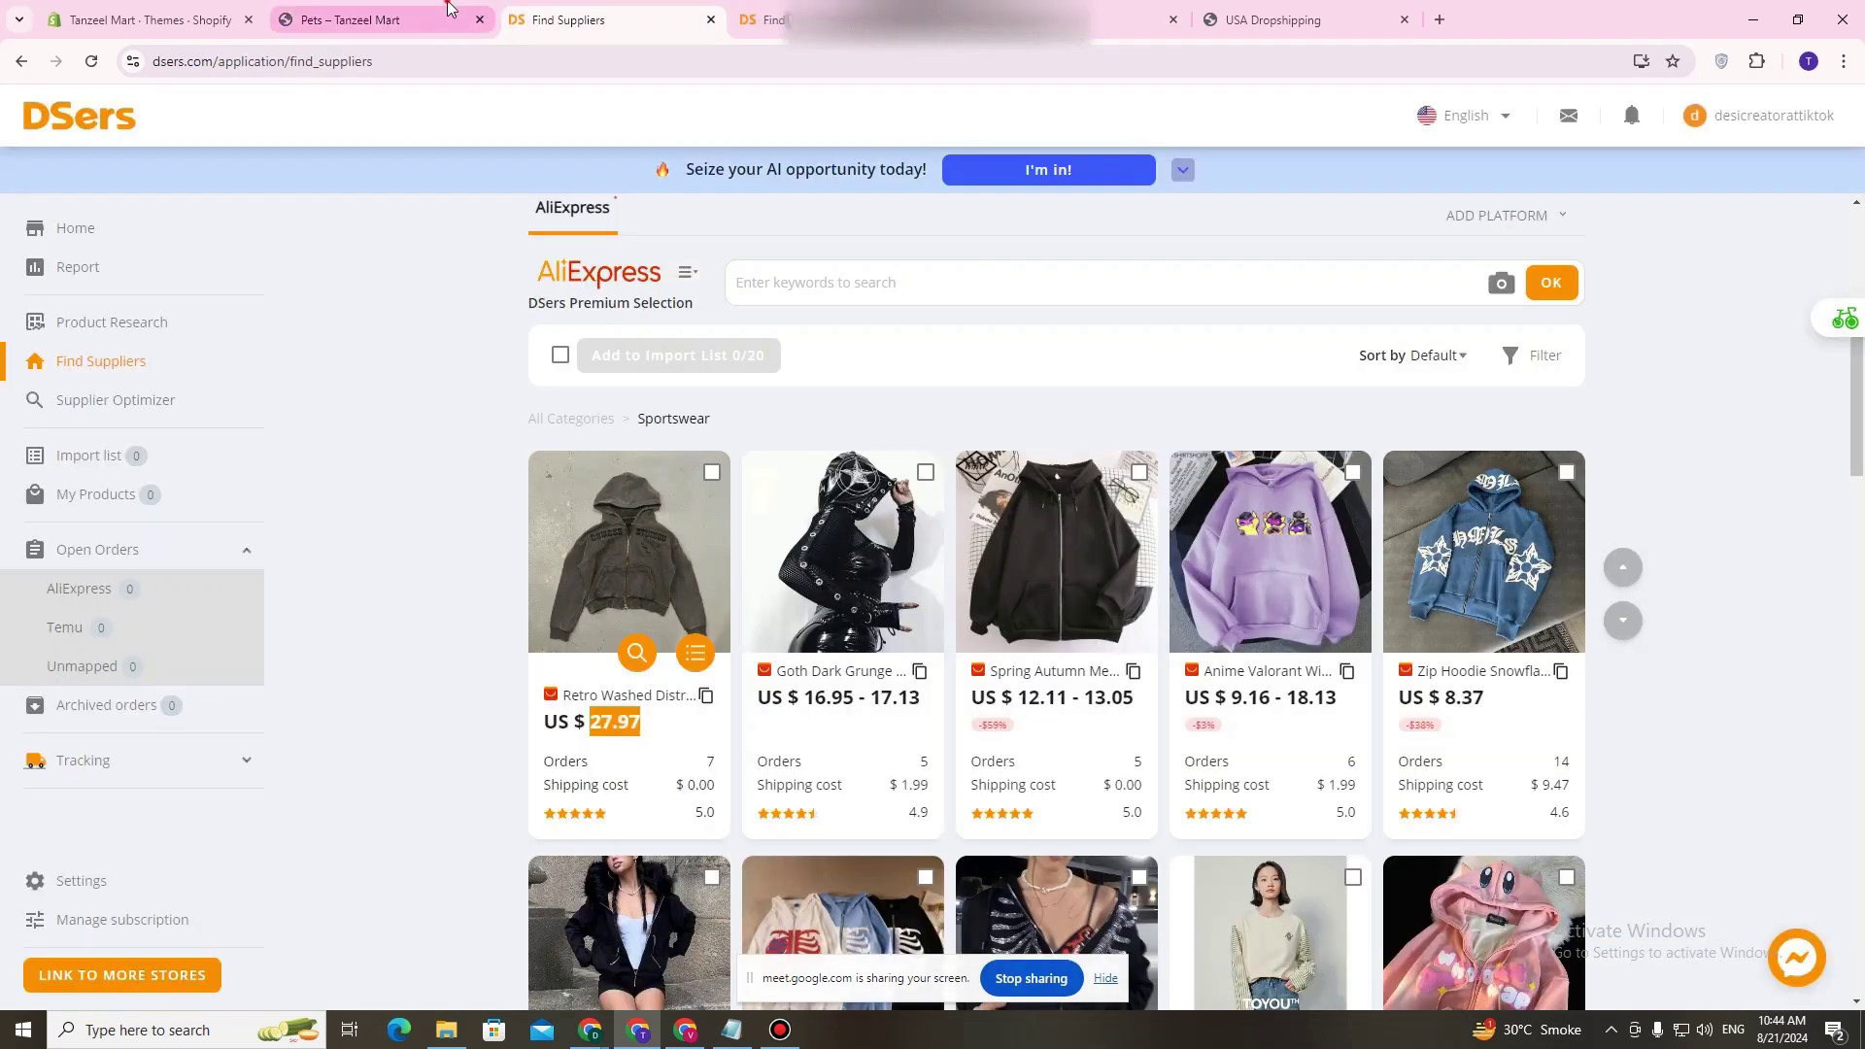
left_click(374, 20)
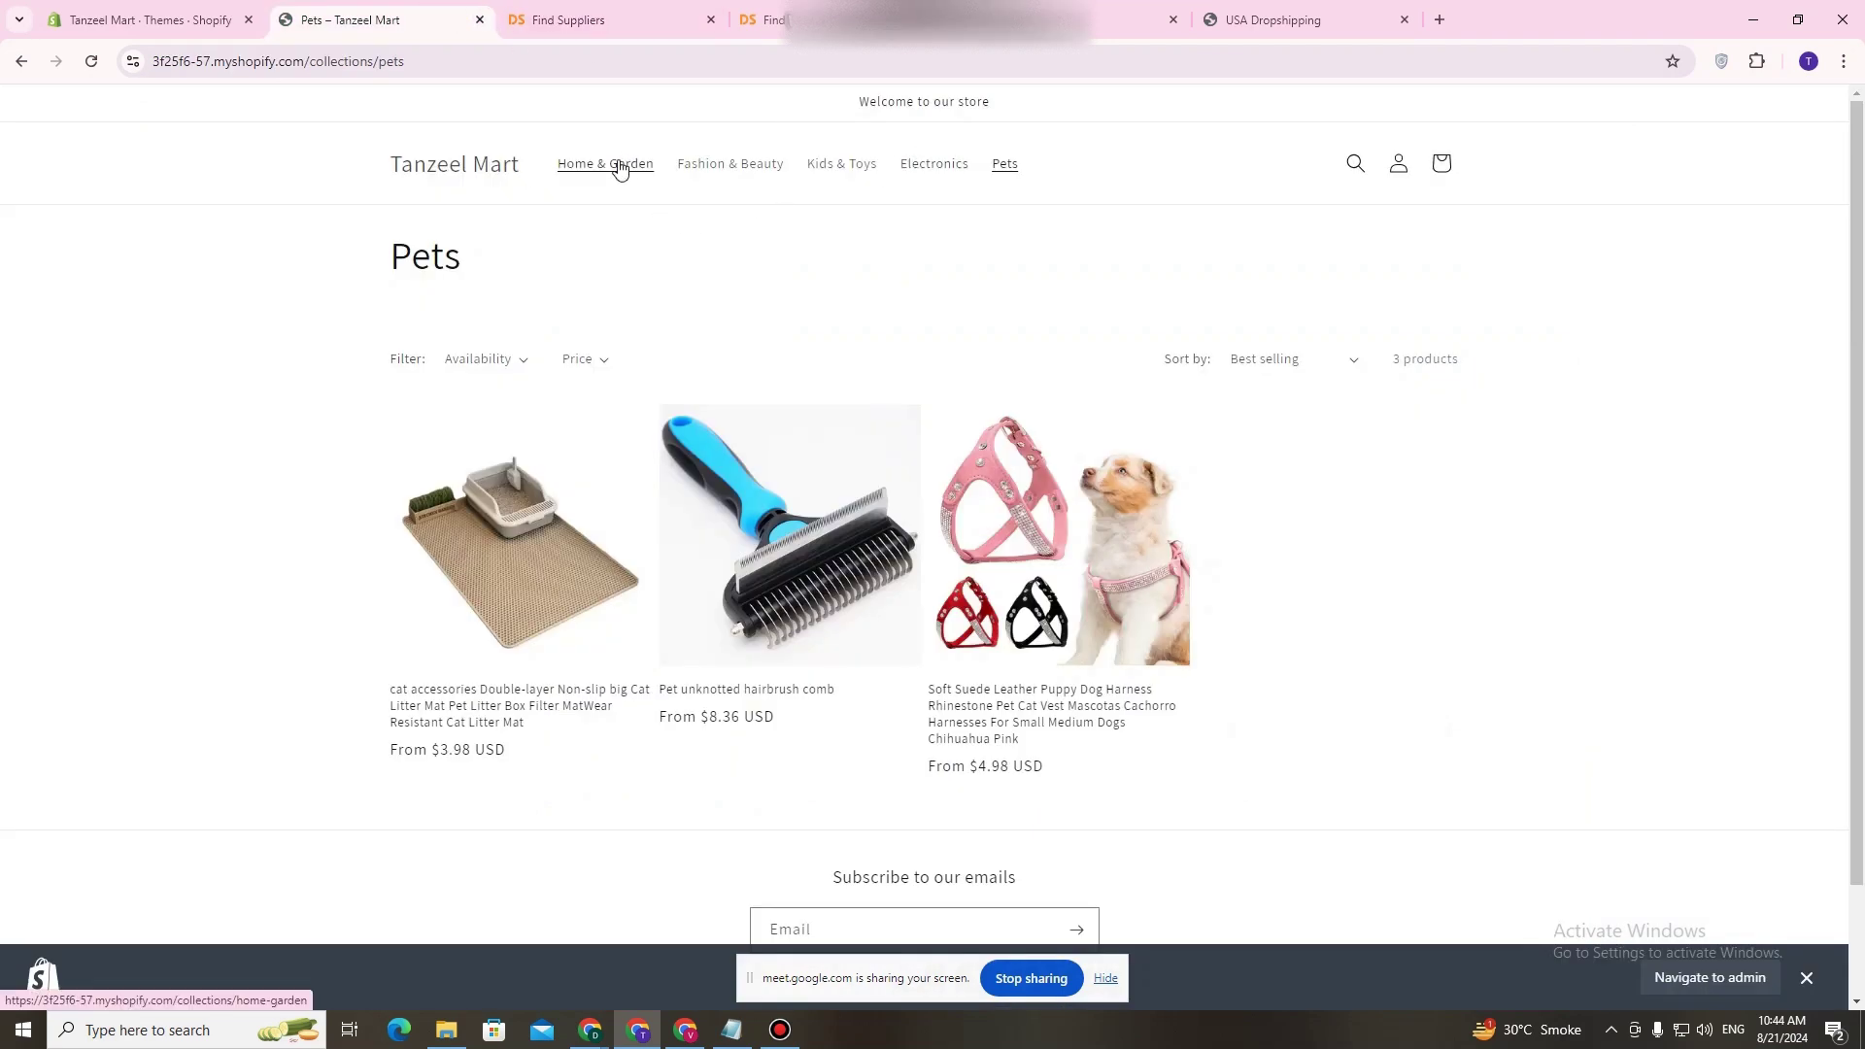
left_click(204, 17)
left_click(573, 20)
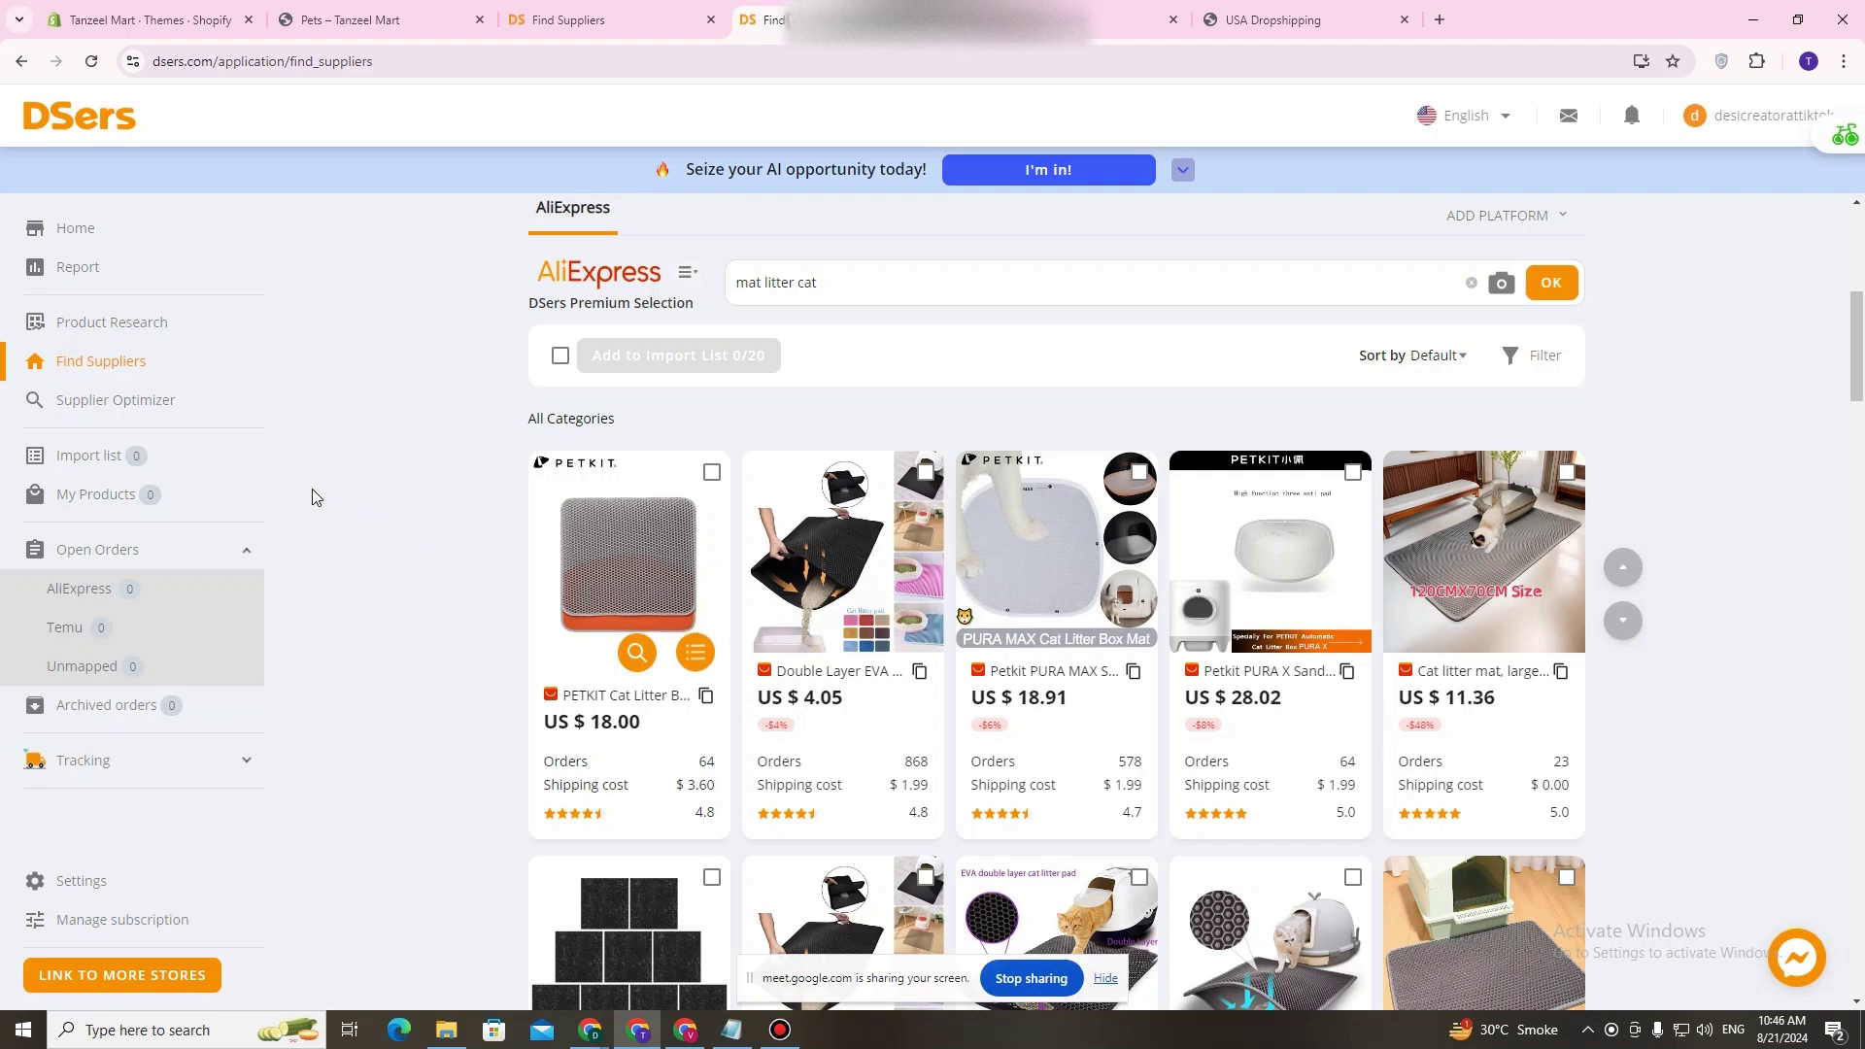
scroll(369, 577, "down", 3)
scroll(369, 577, "down", 2)
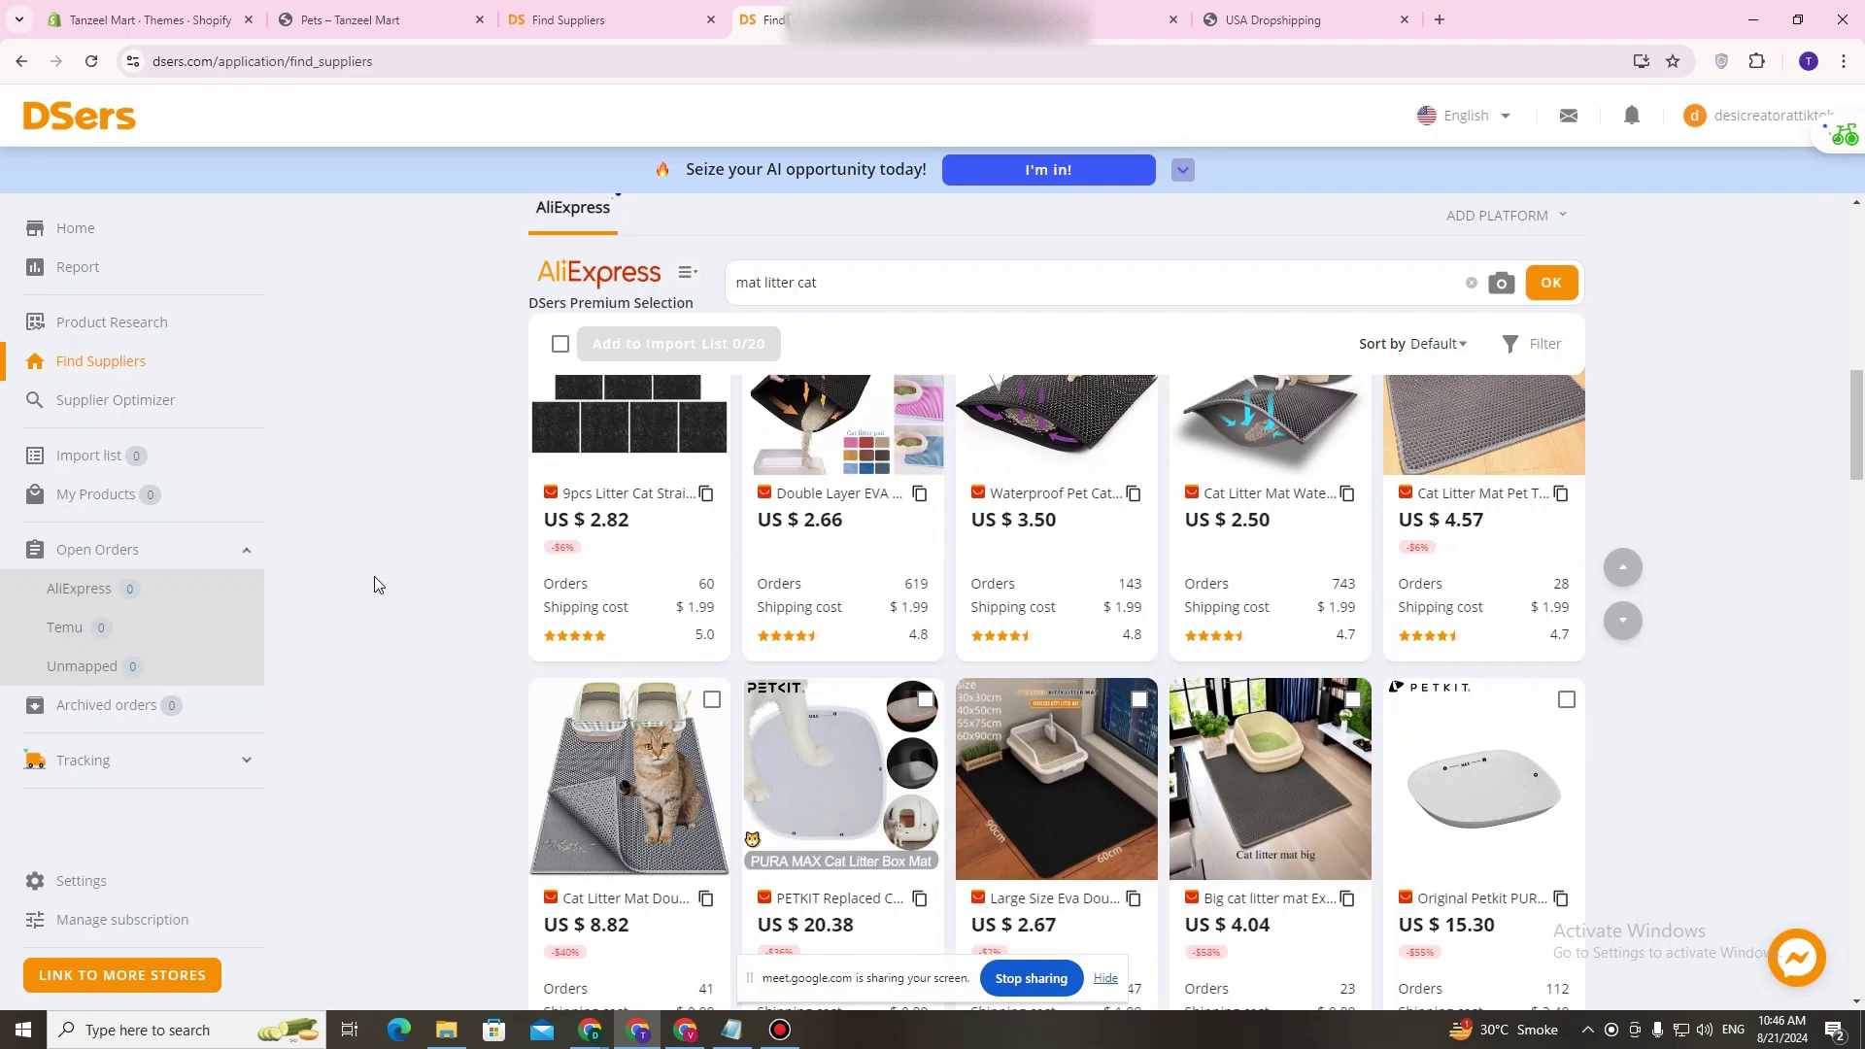
scroll(374, 581, "up", 4)
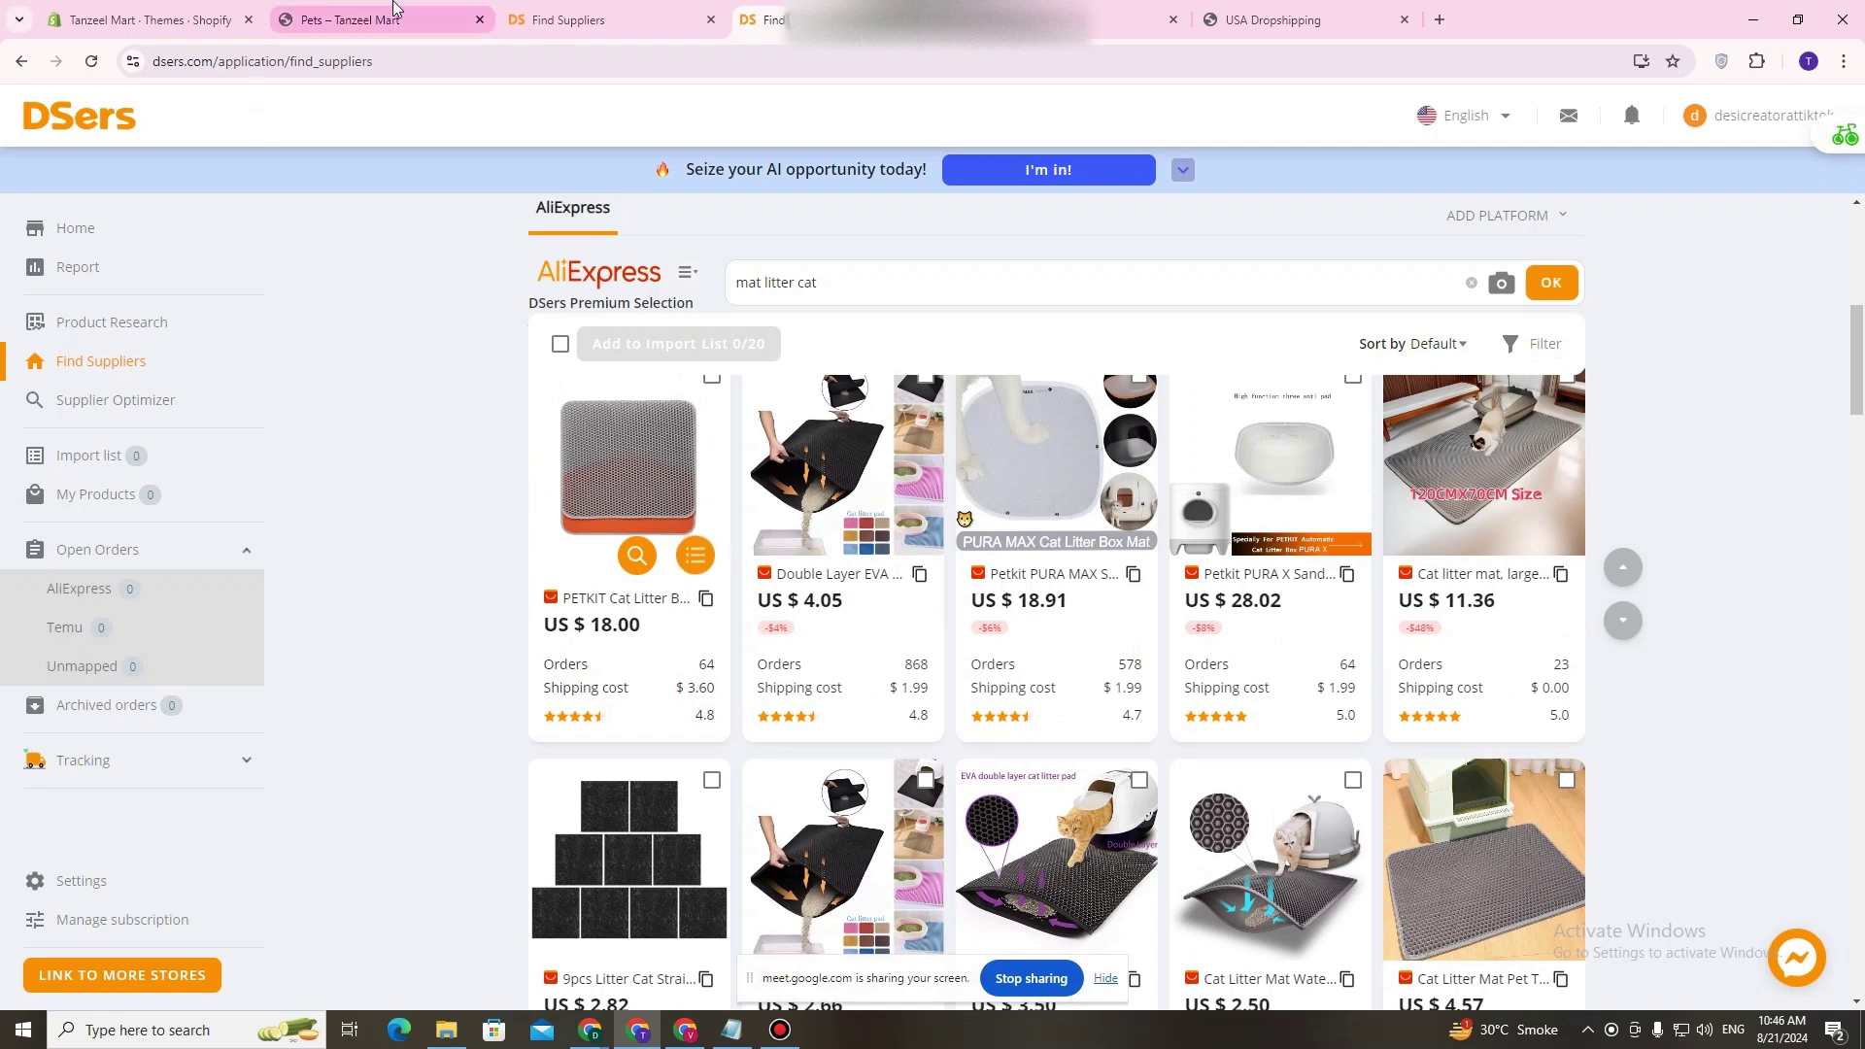
Step: Preview the Focal theme storefront and scroll through it
left_click(215, 11)
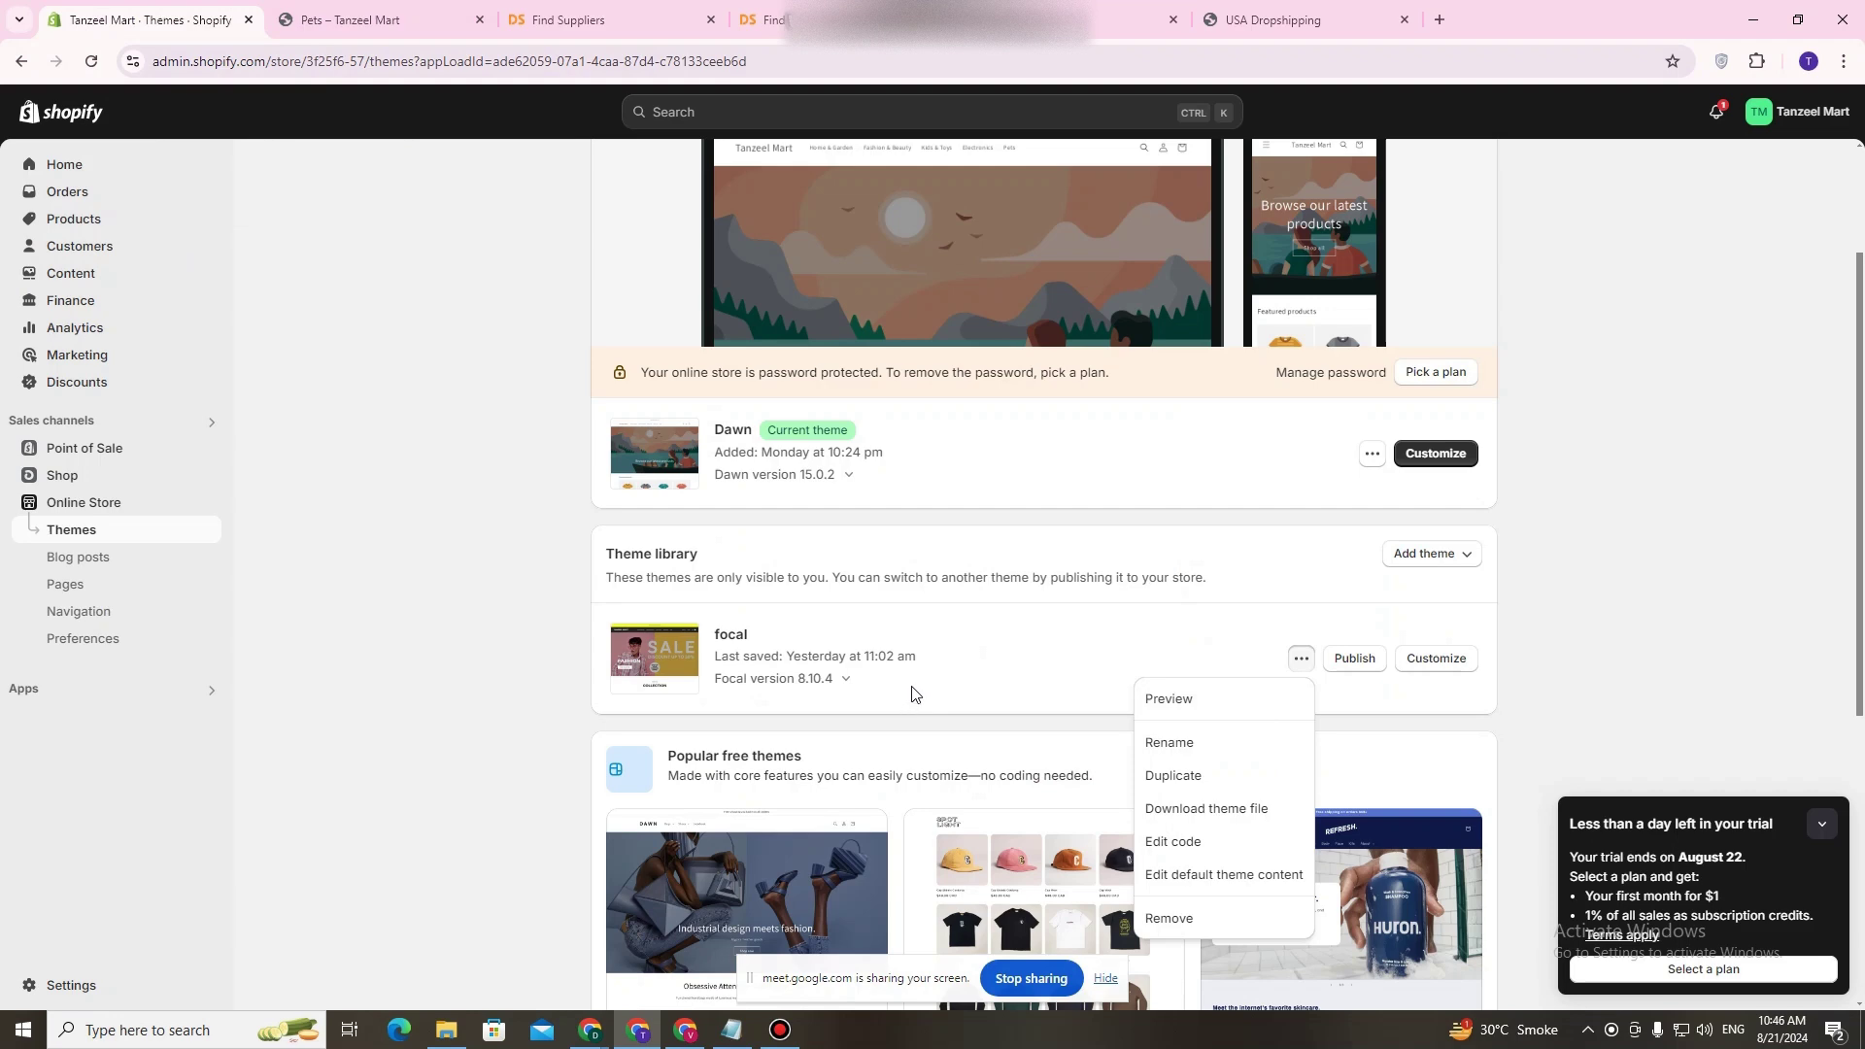
left_click(1216, 701)
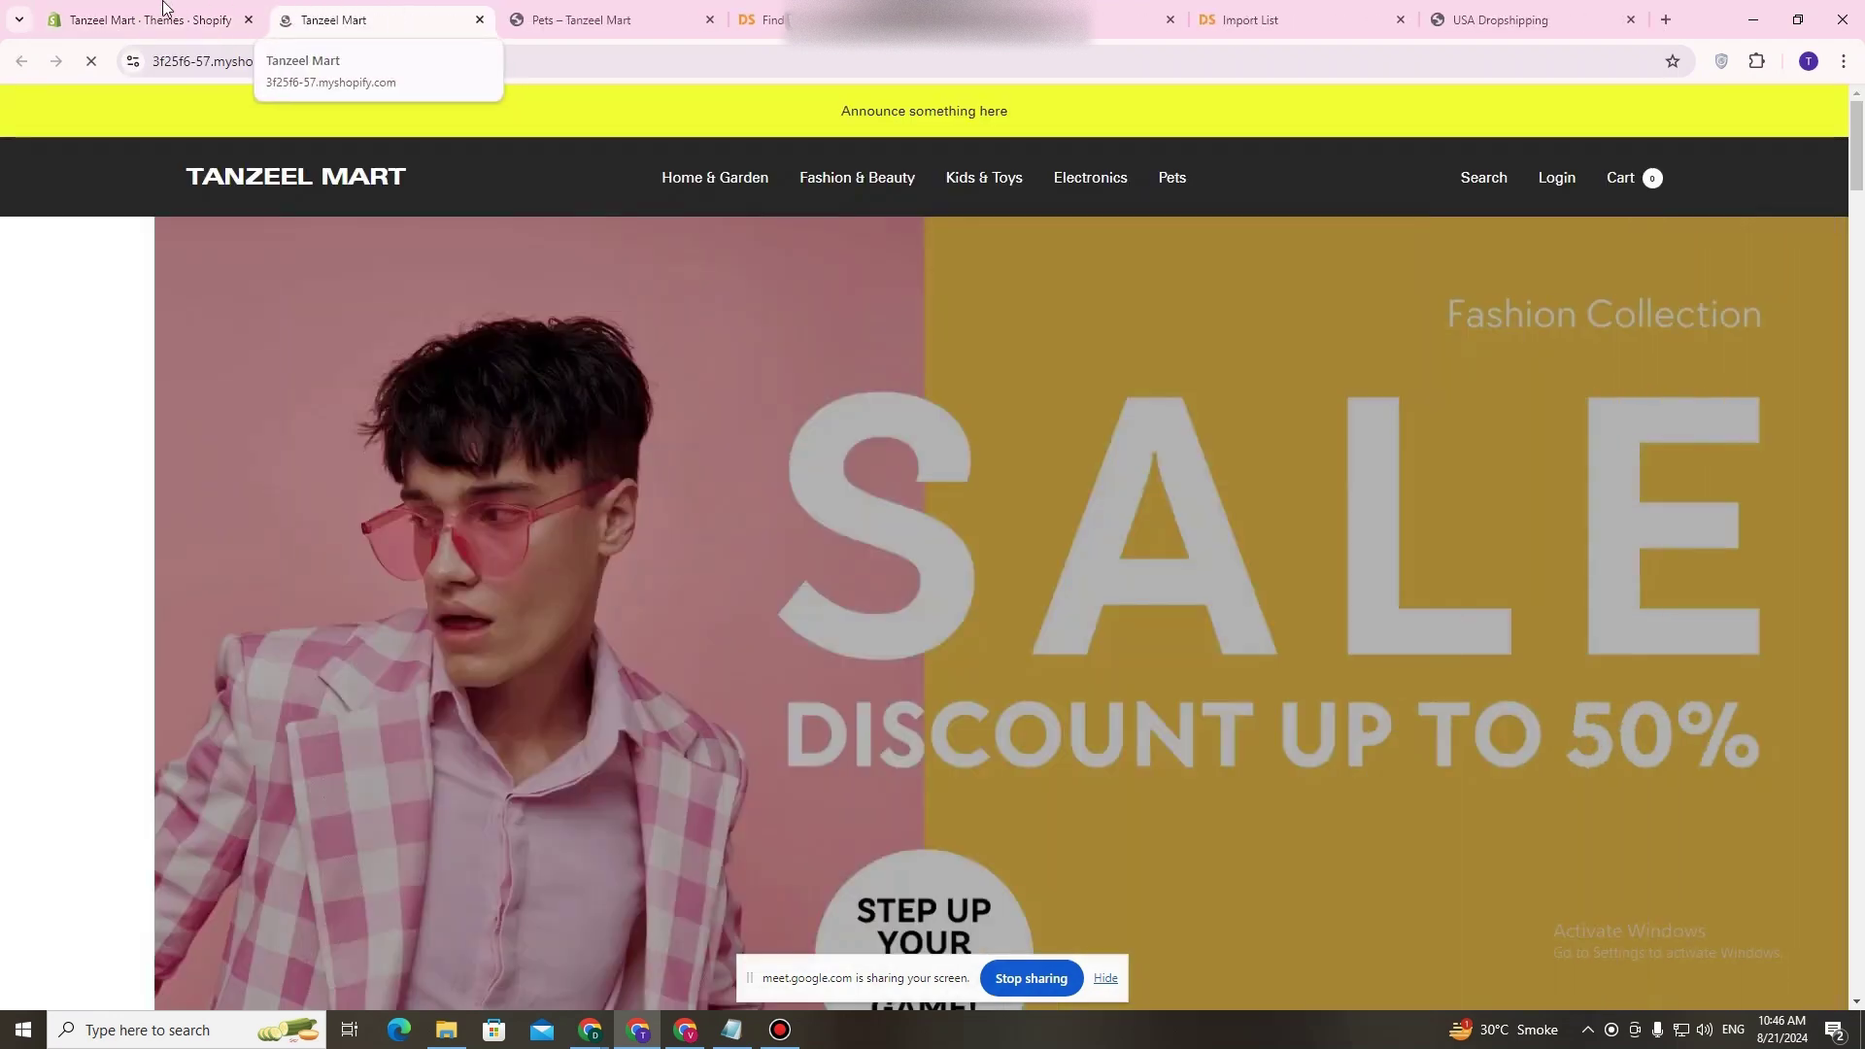
left_click(160, 15)
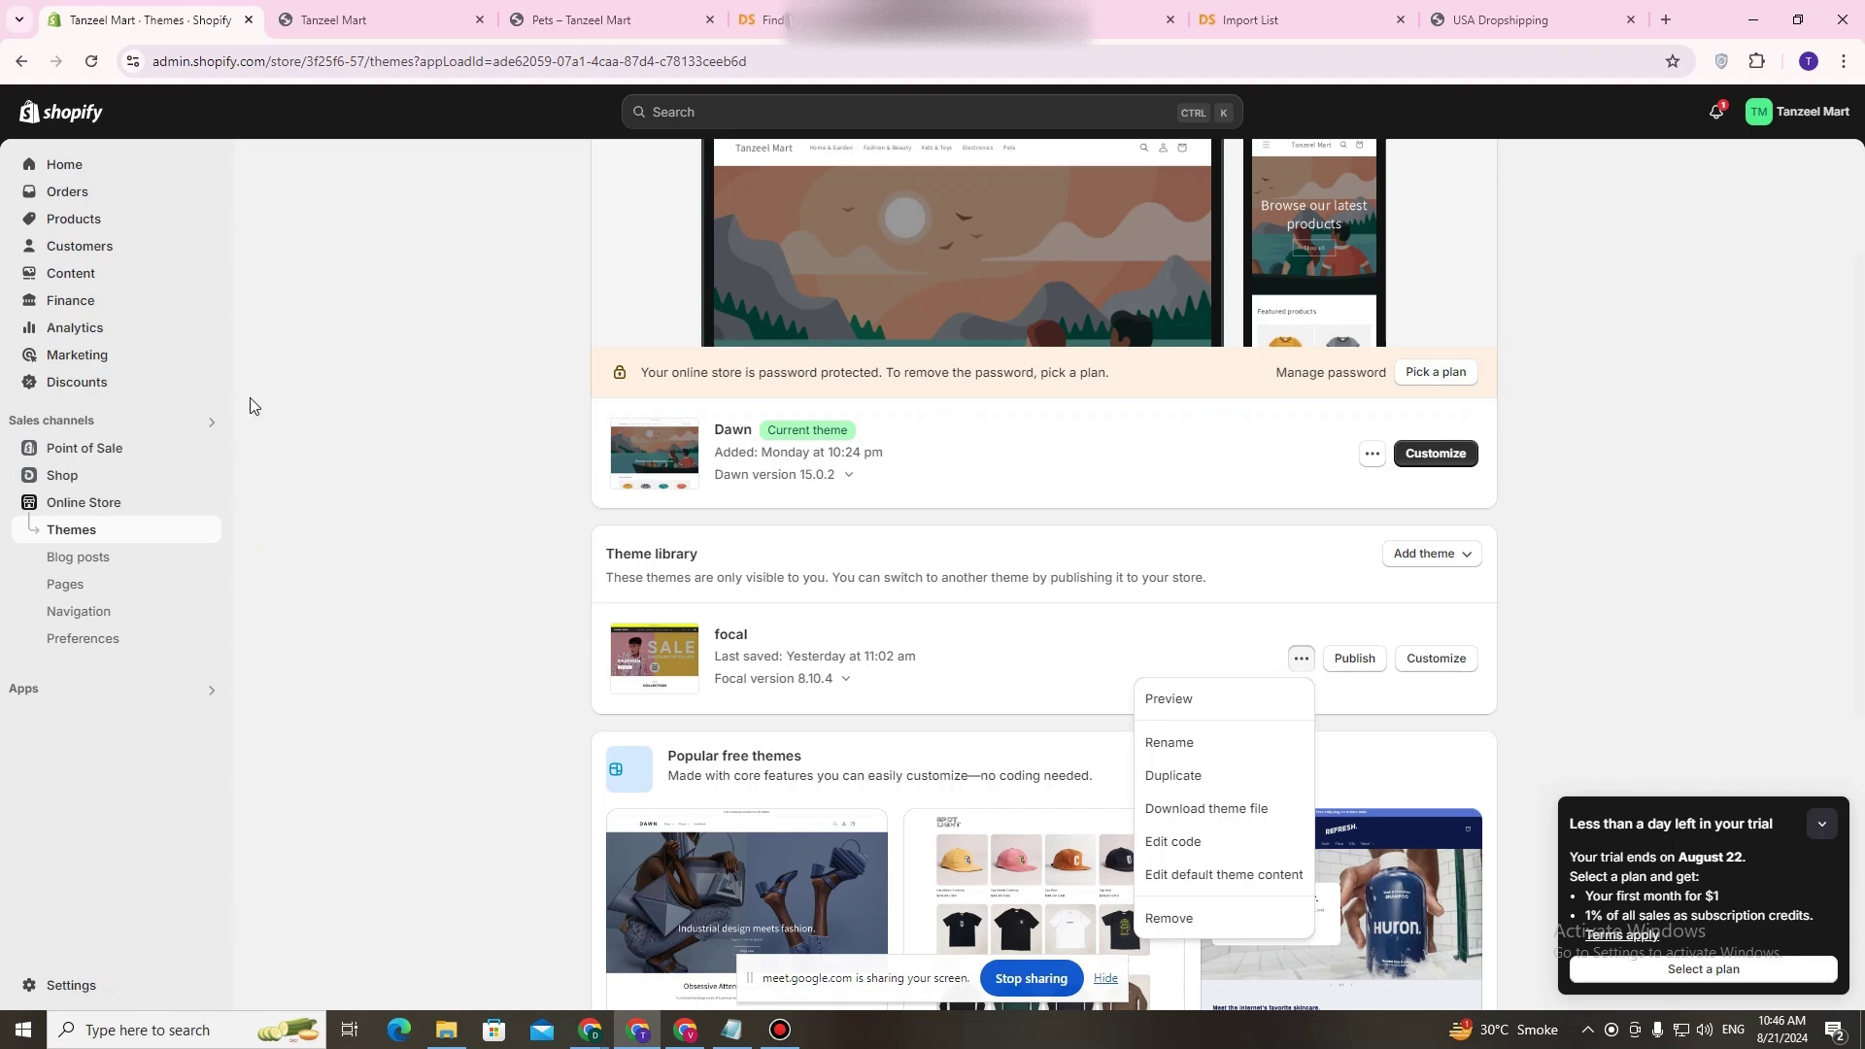
left_click(385, 21)
left_click_drag(1858, 287, 1858, 146)
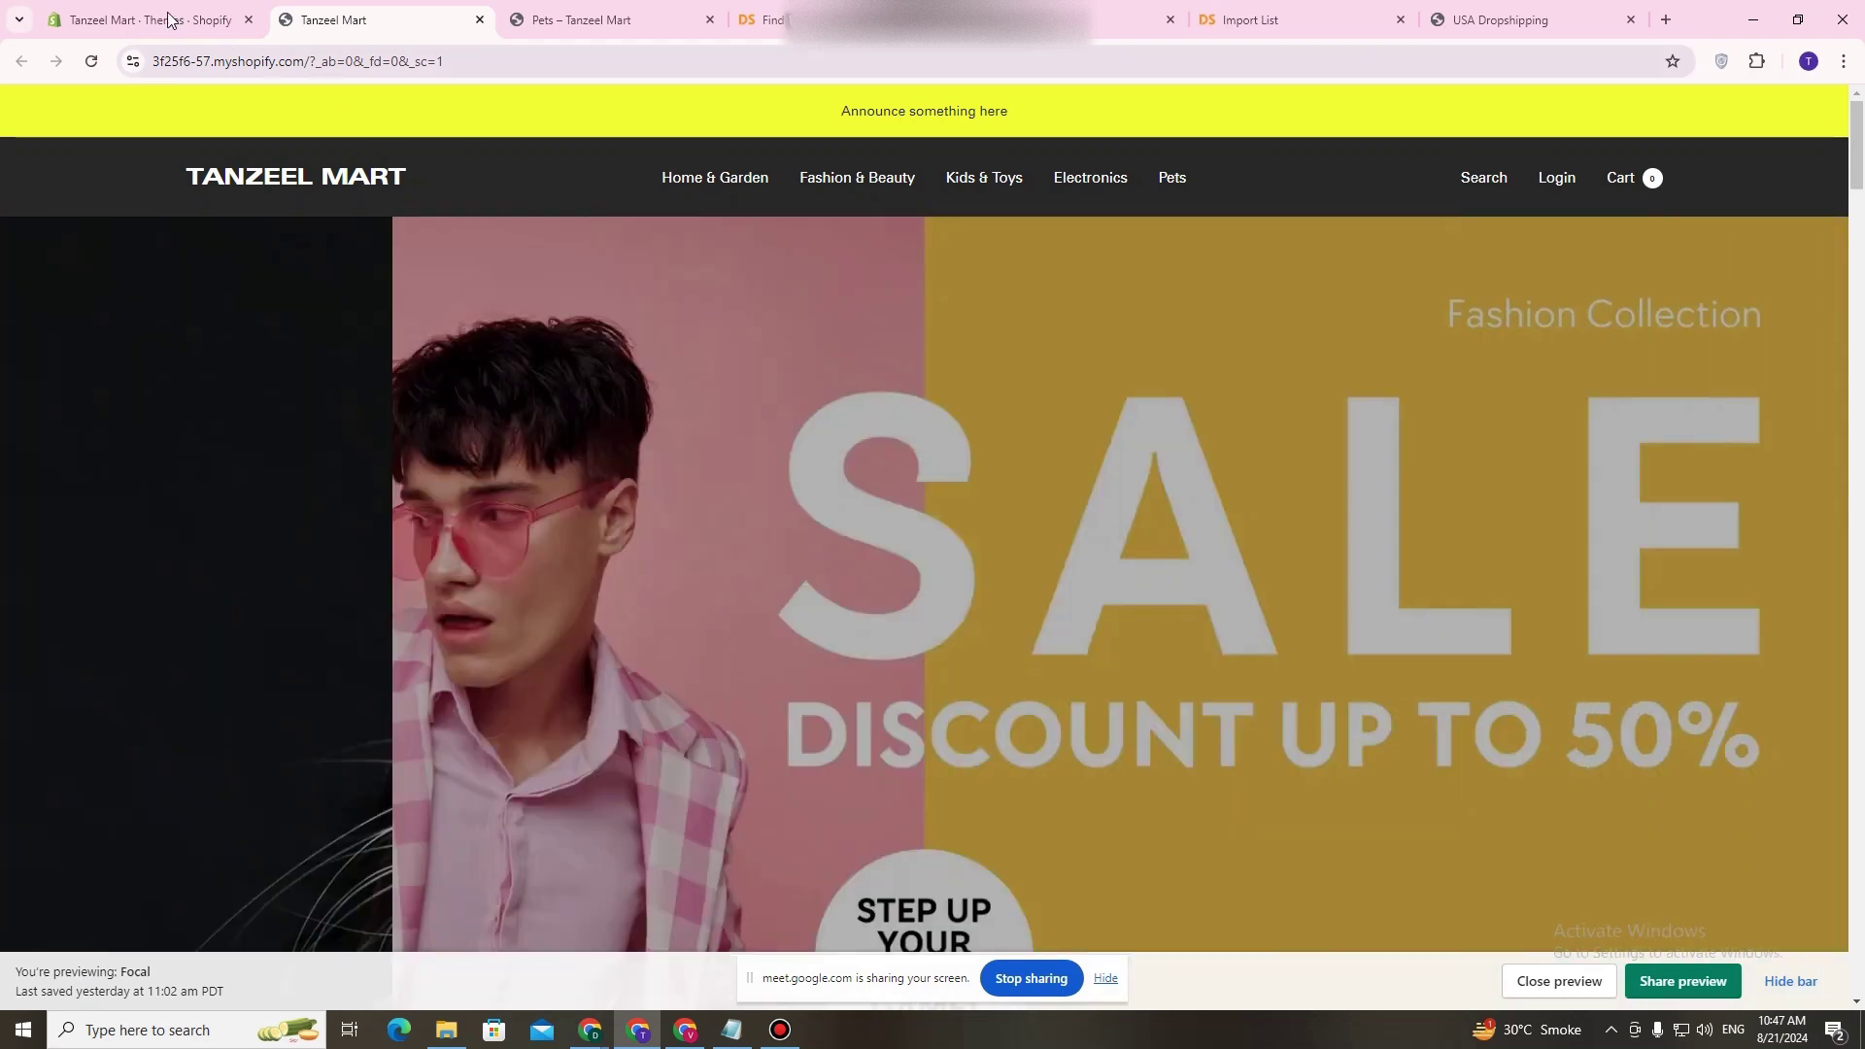
Step: Back on the Themes page, highlight the first-month price in the Focal trial notice
left_click(160, 18)
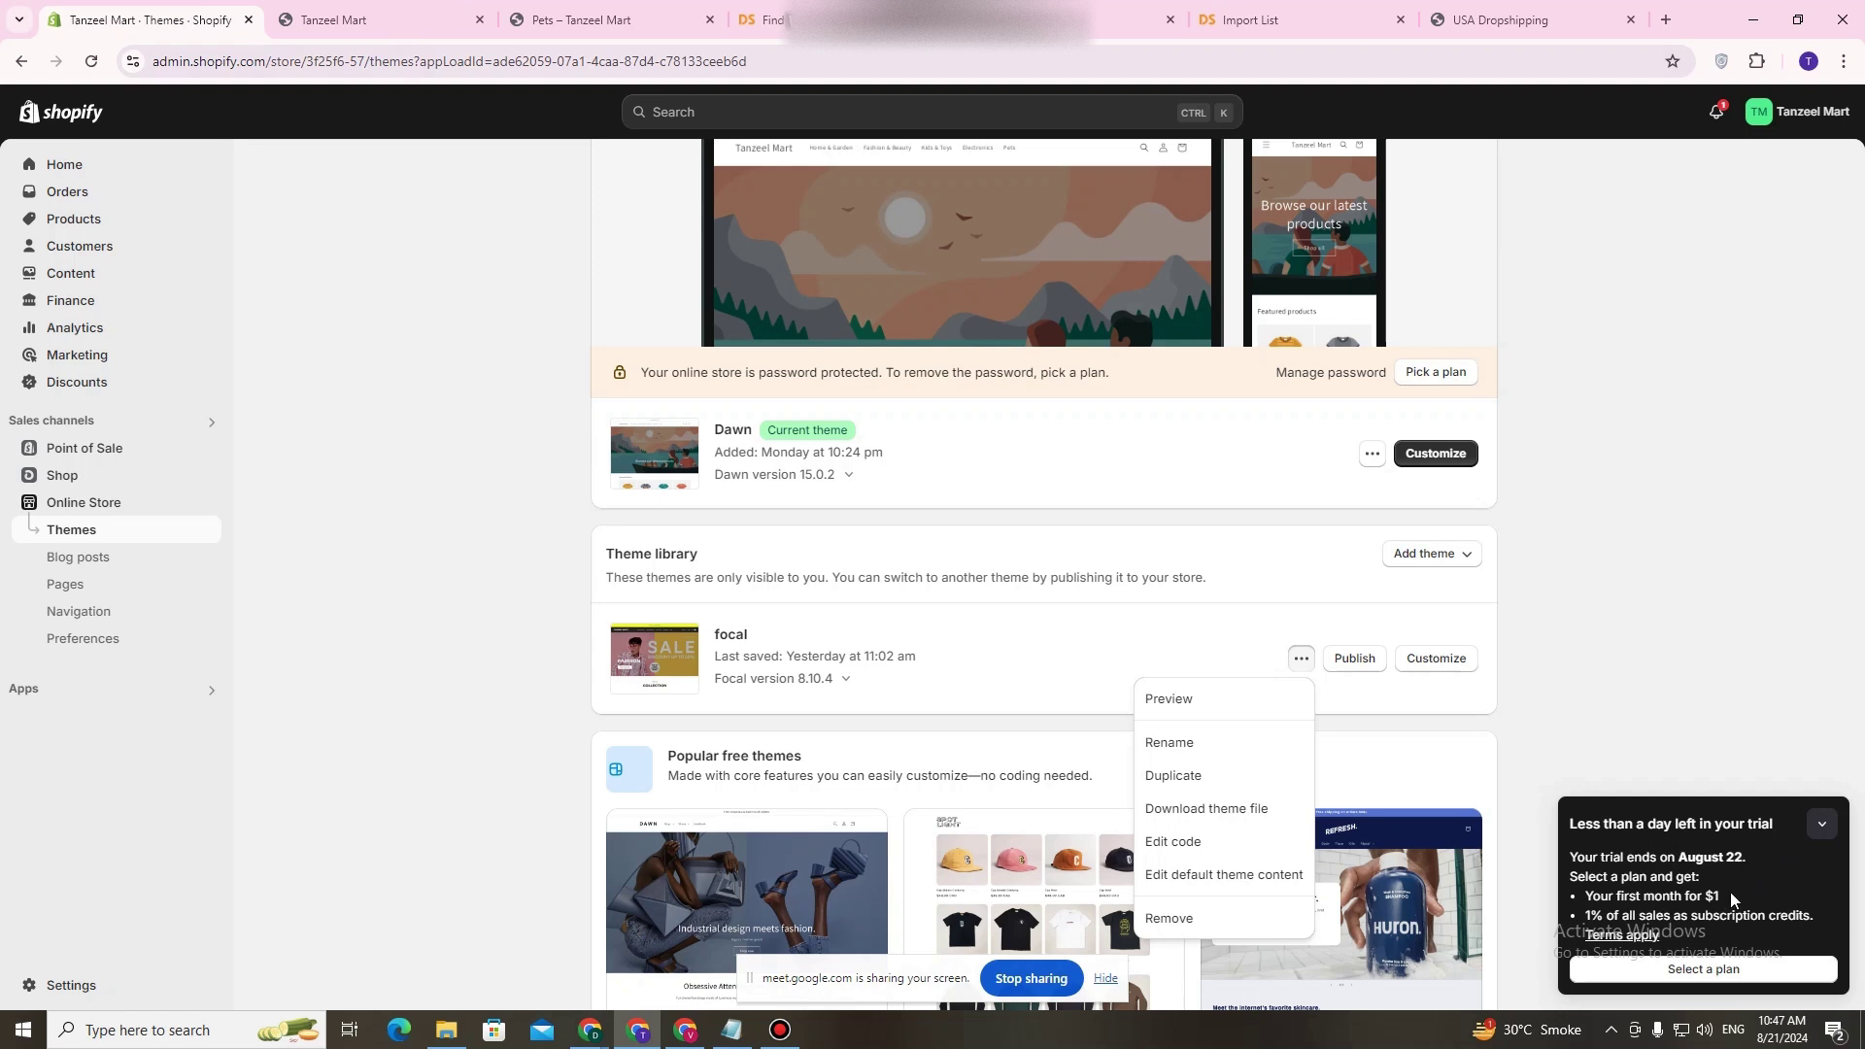
left_click_drag(1735, 900, 1584, 904)
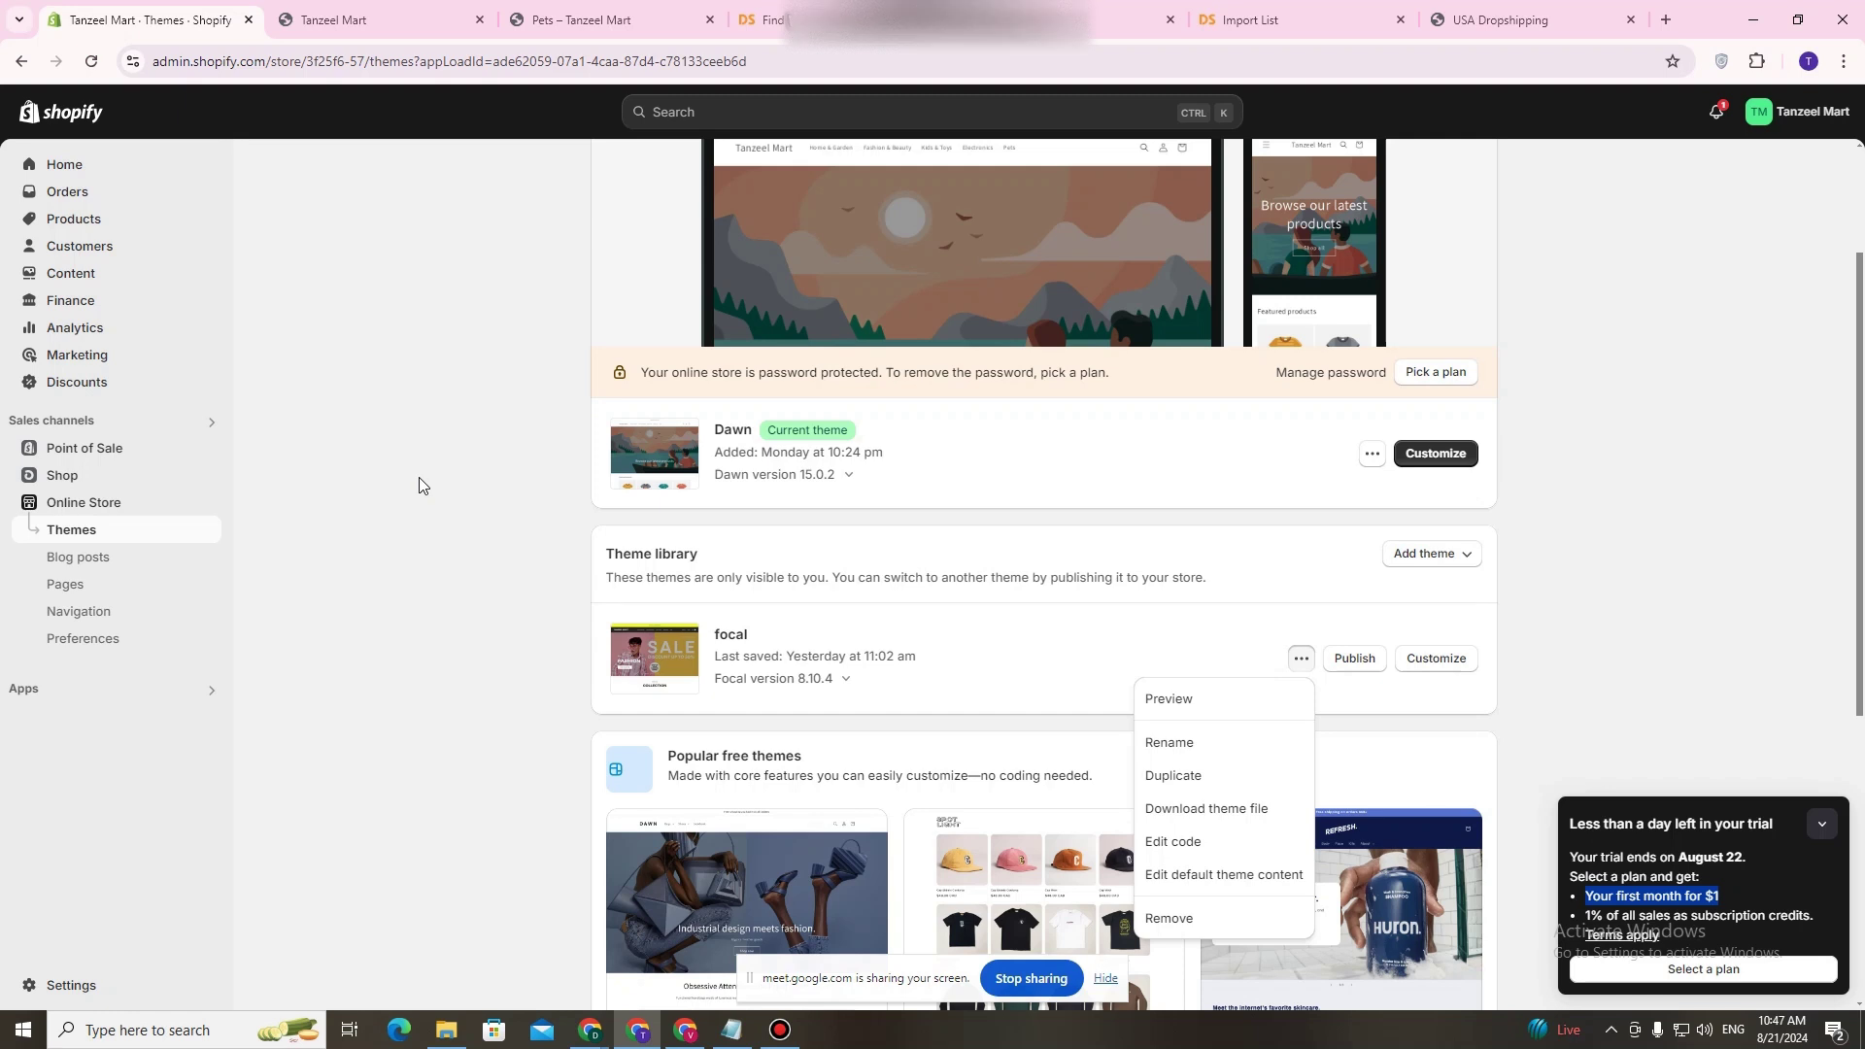
scroll(480, 491, "up", 2)
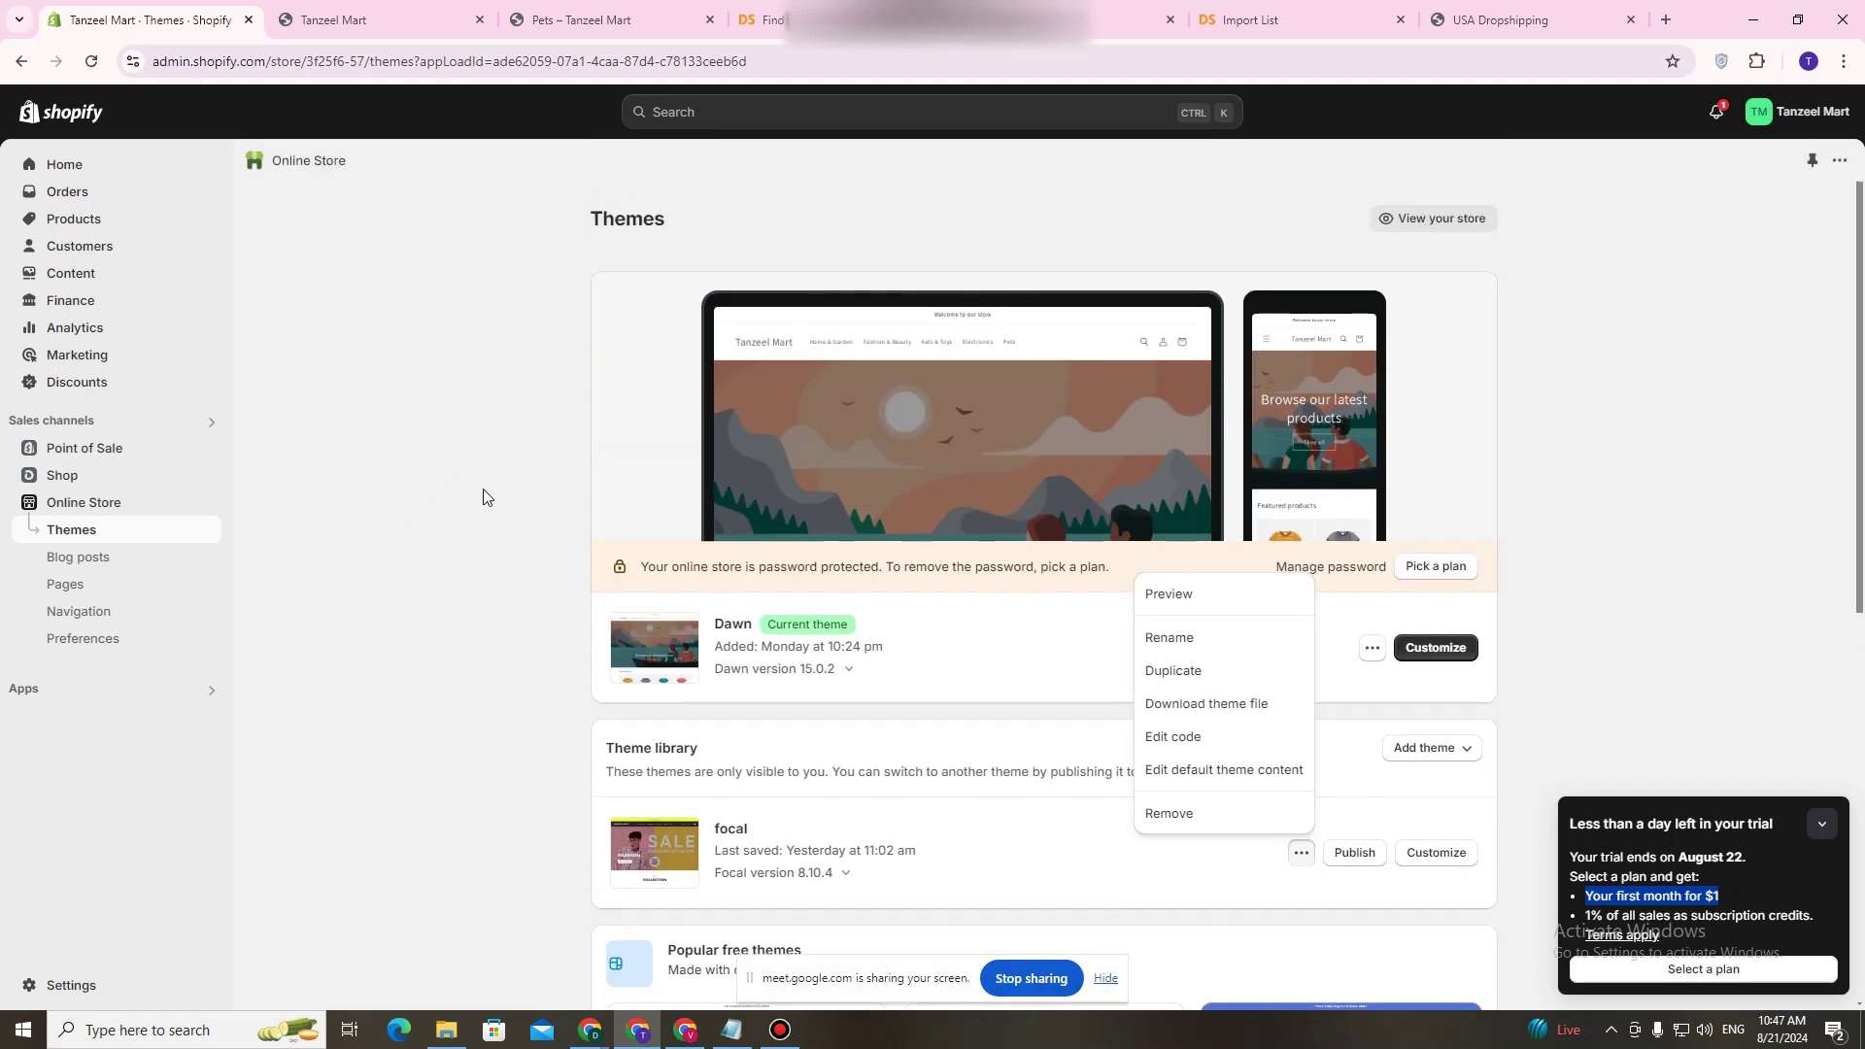
mouse_move(590, 1029)
left_click(479, 948)
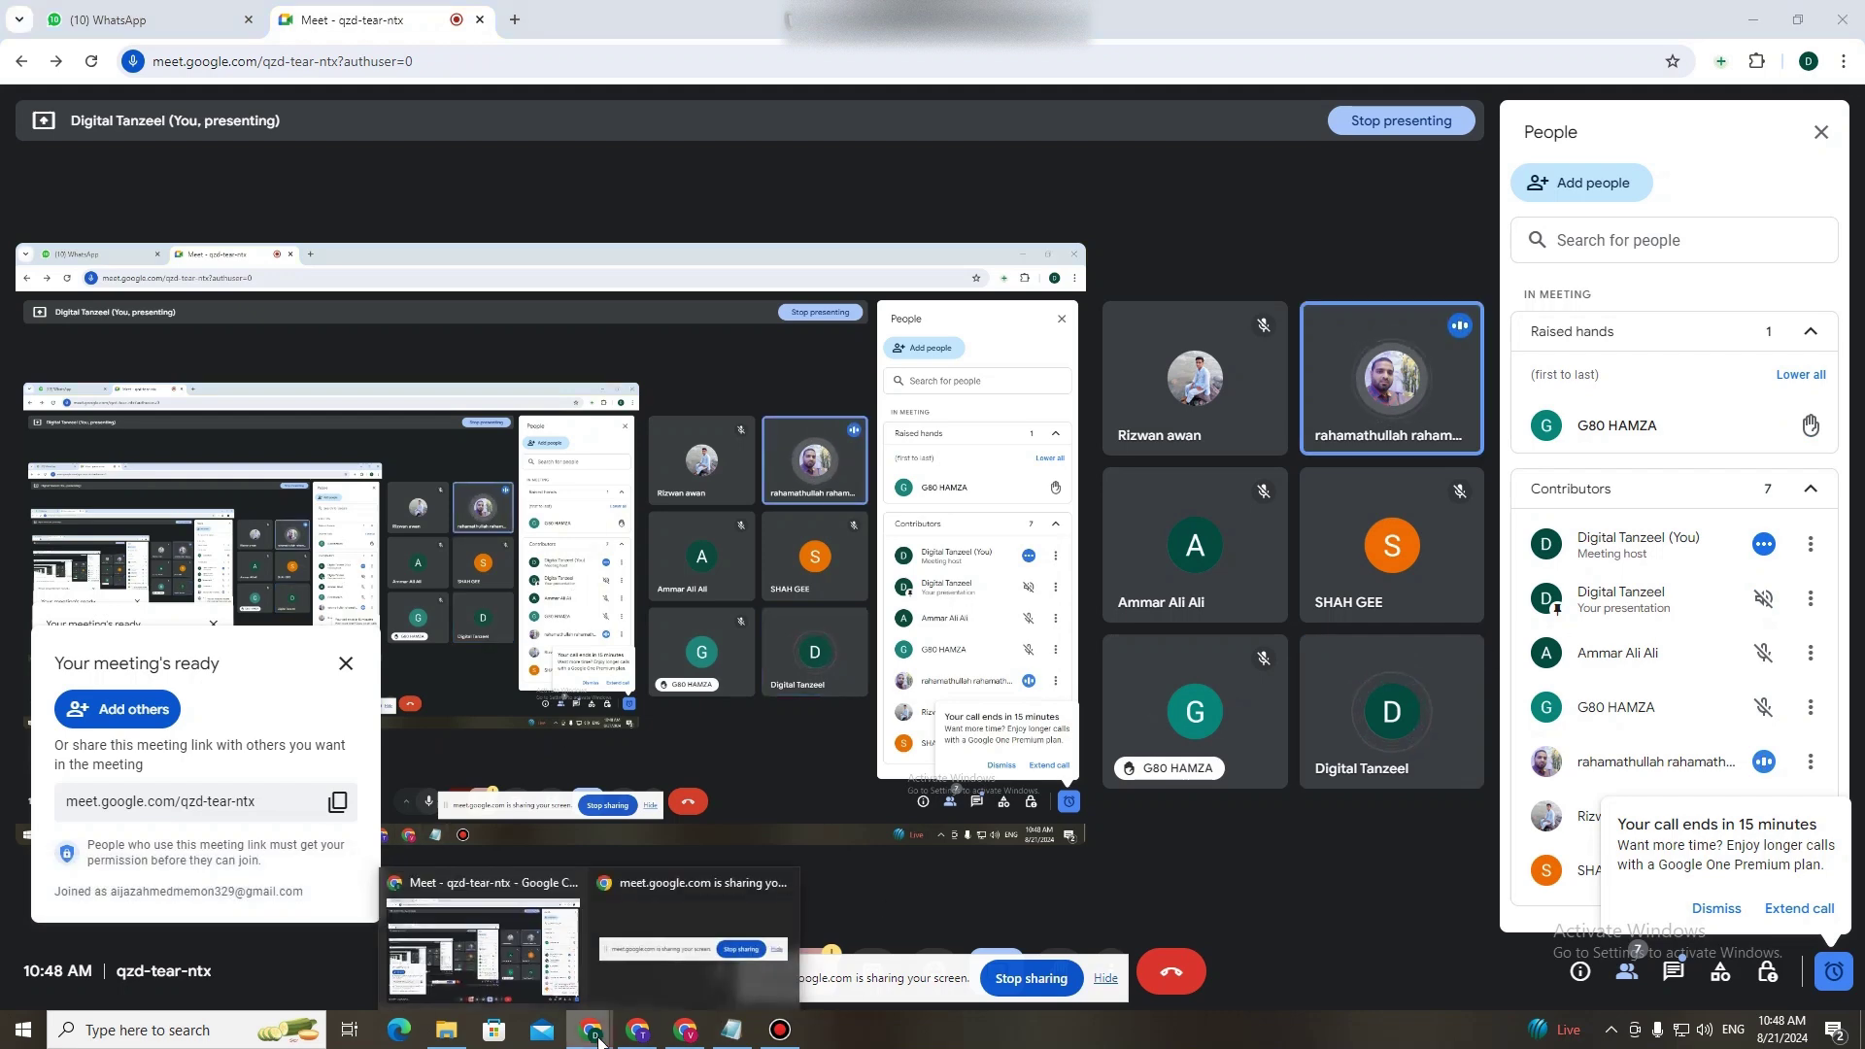
left_click(679, 1037)
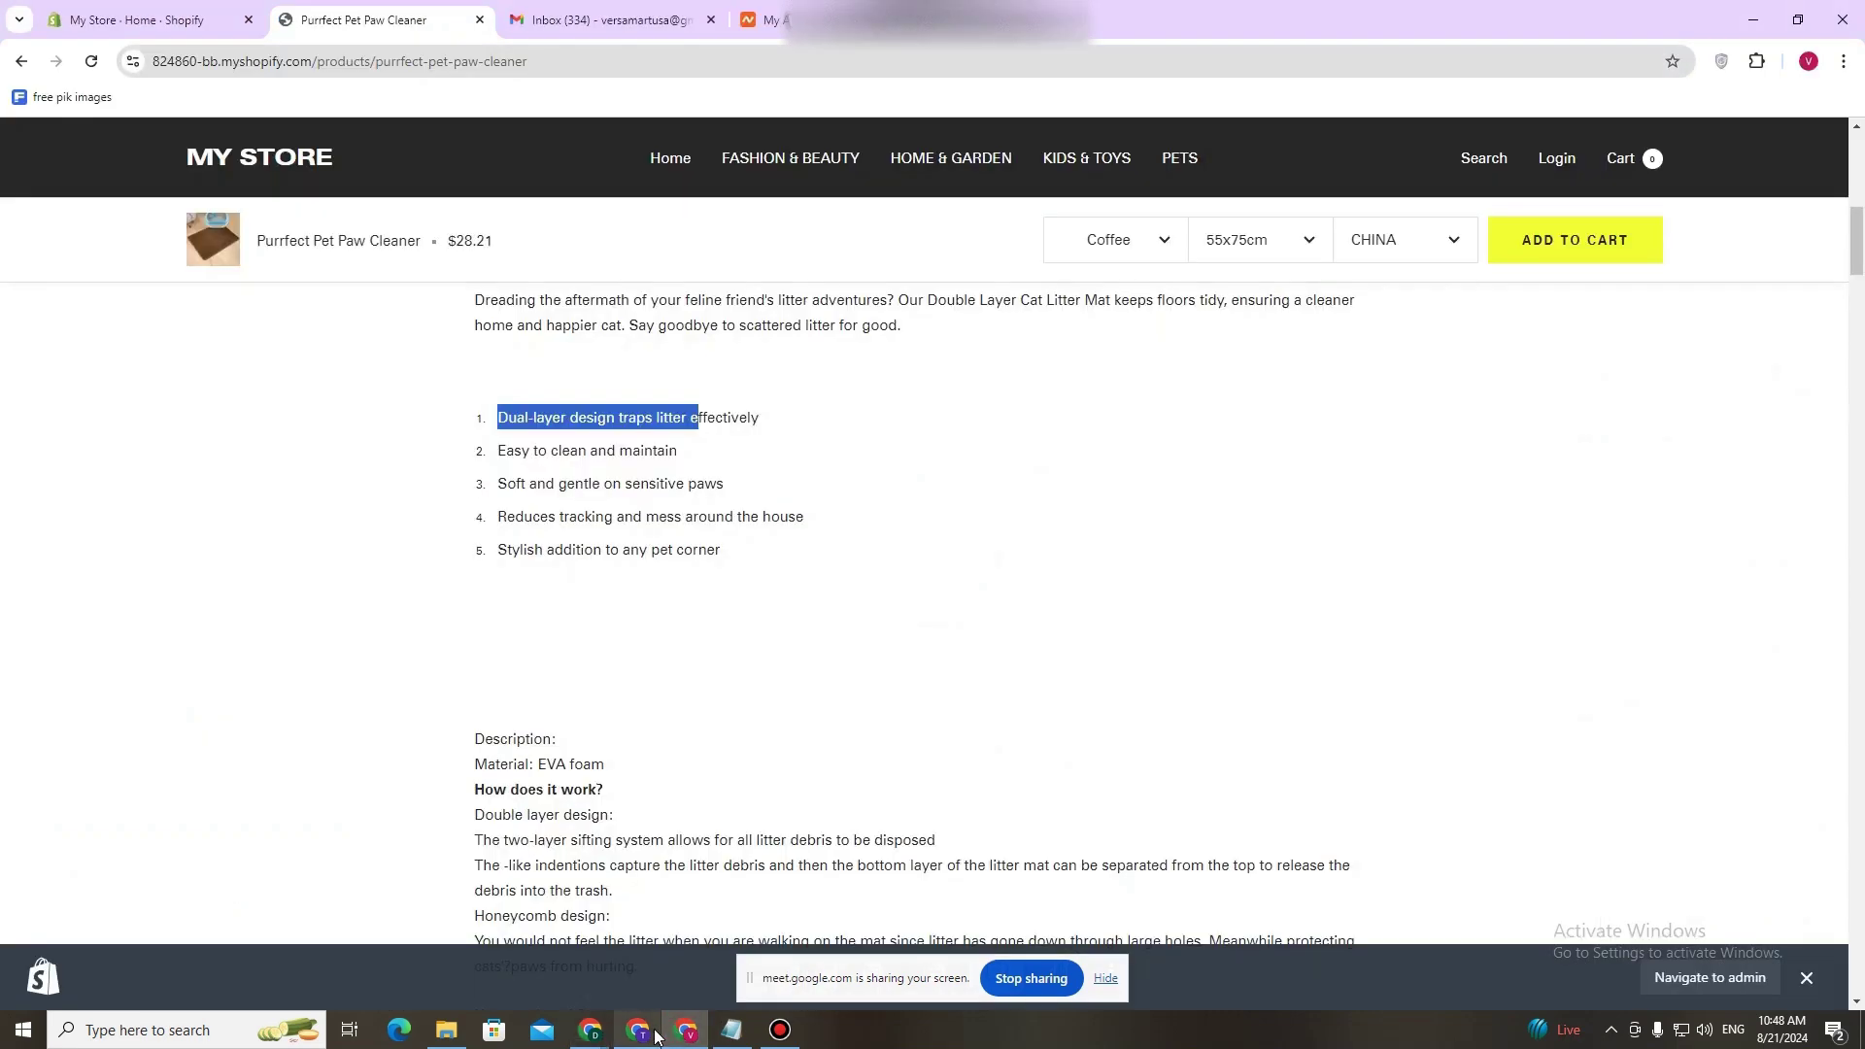
left_click(654, 1038)
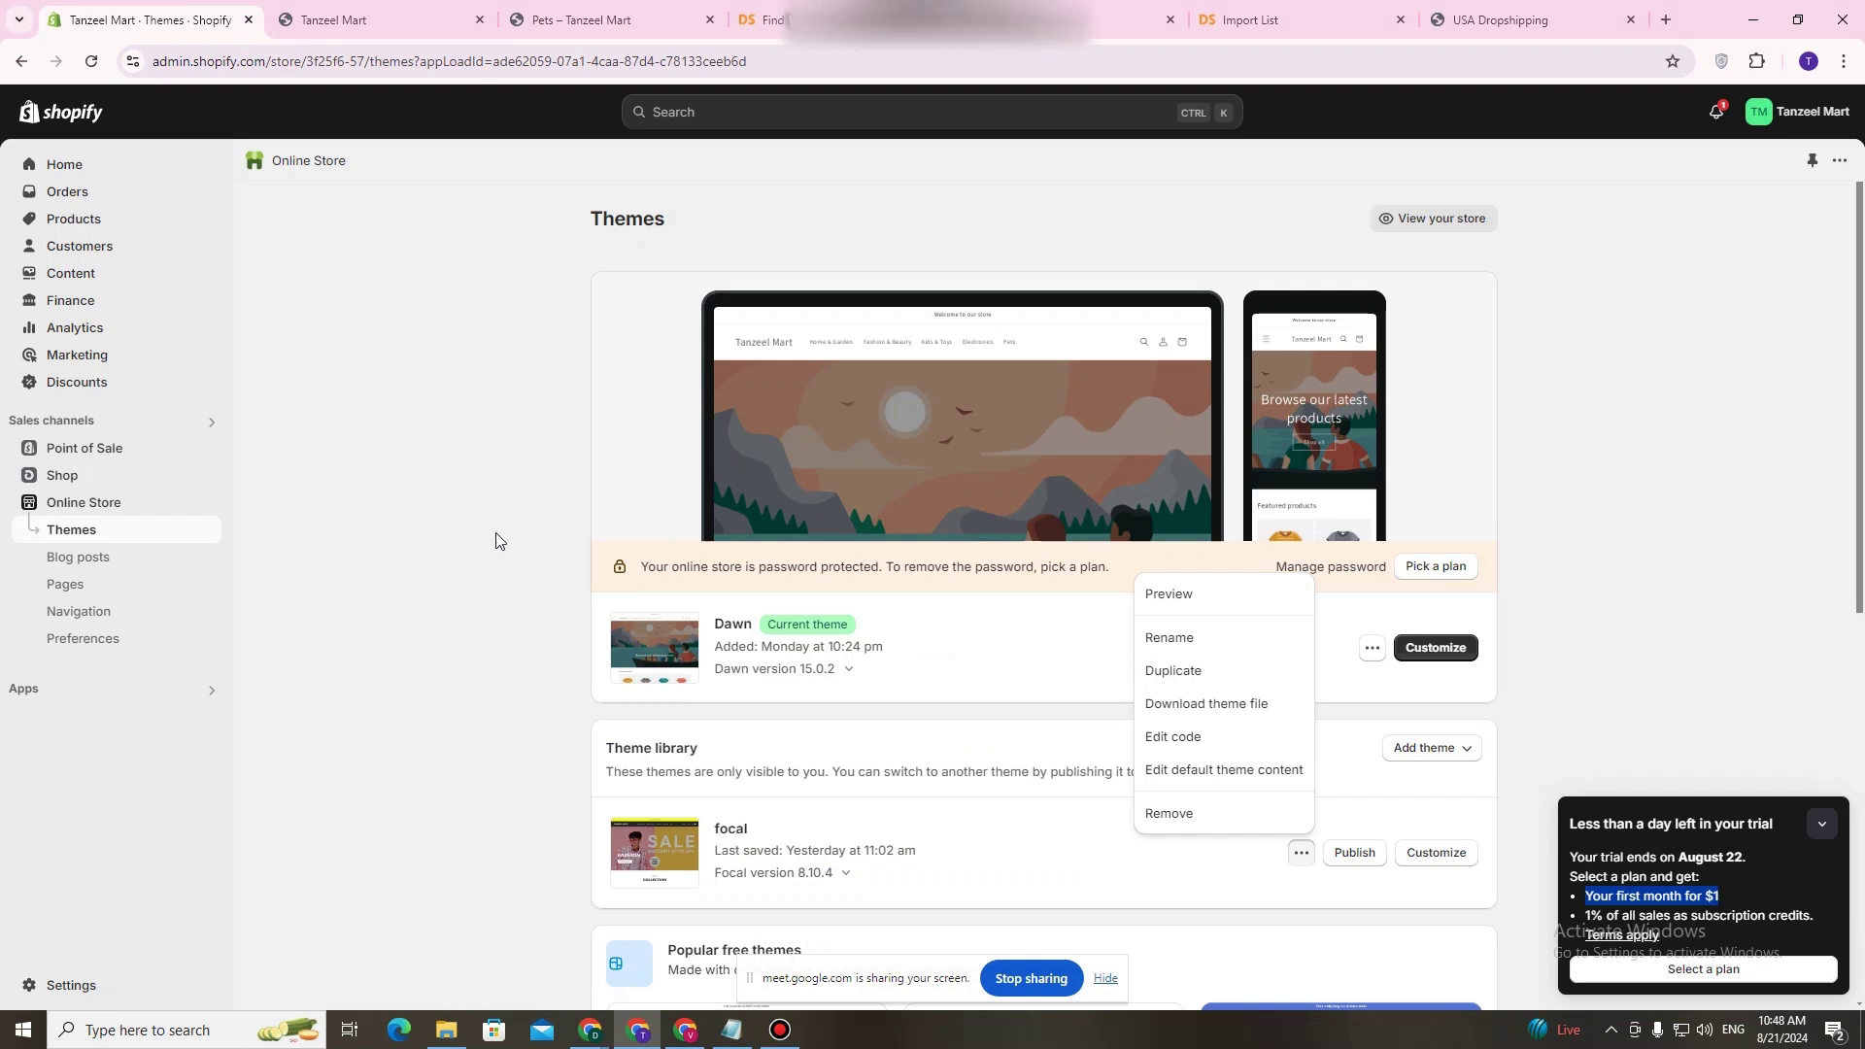
left_click(335, 20)
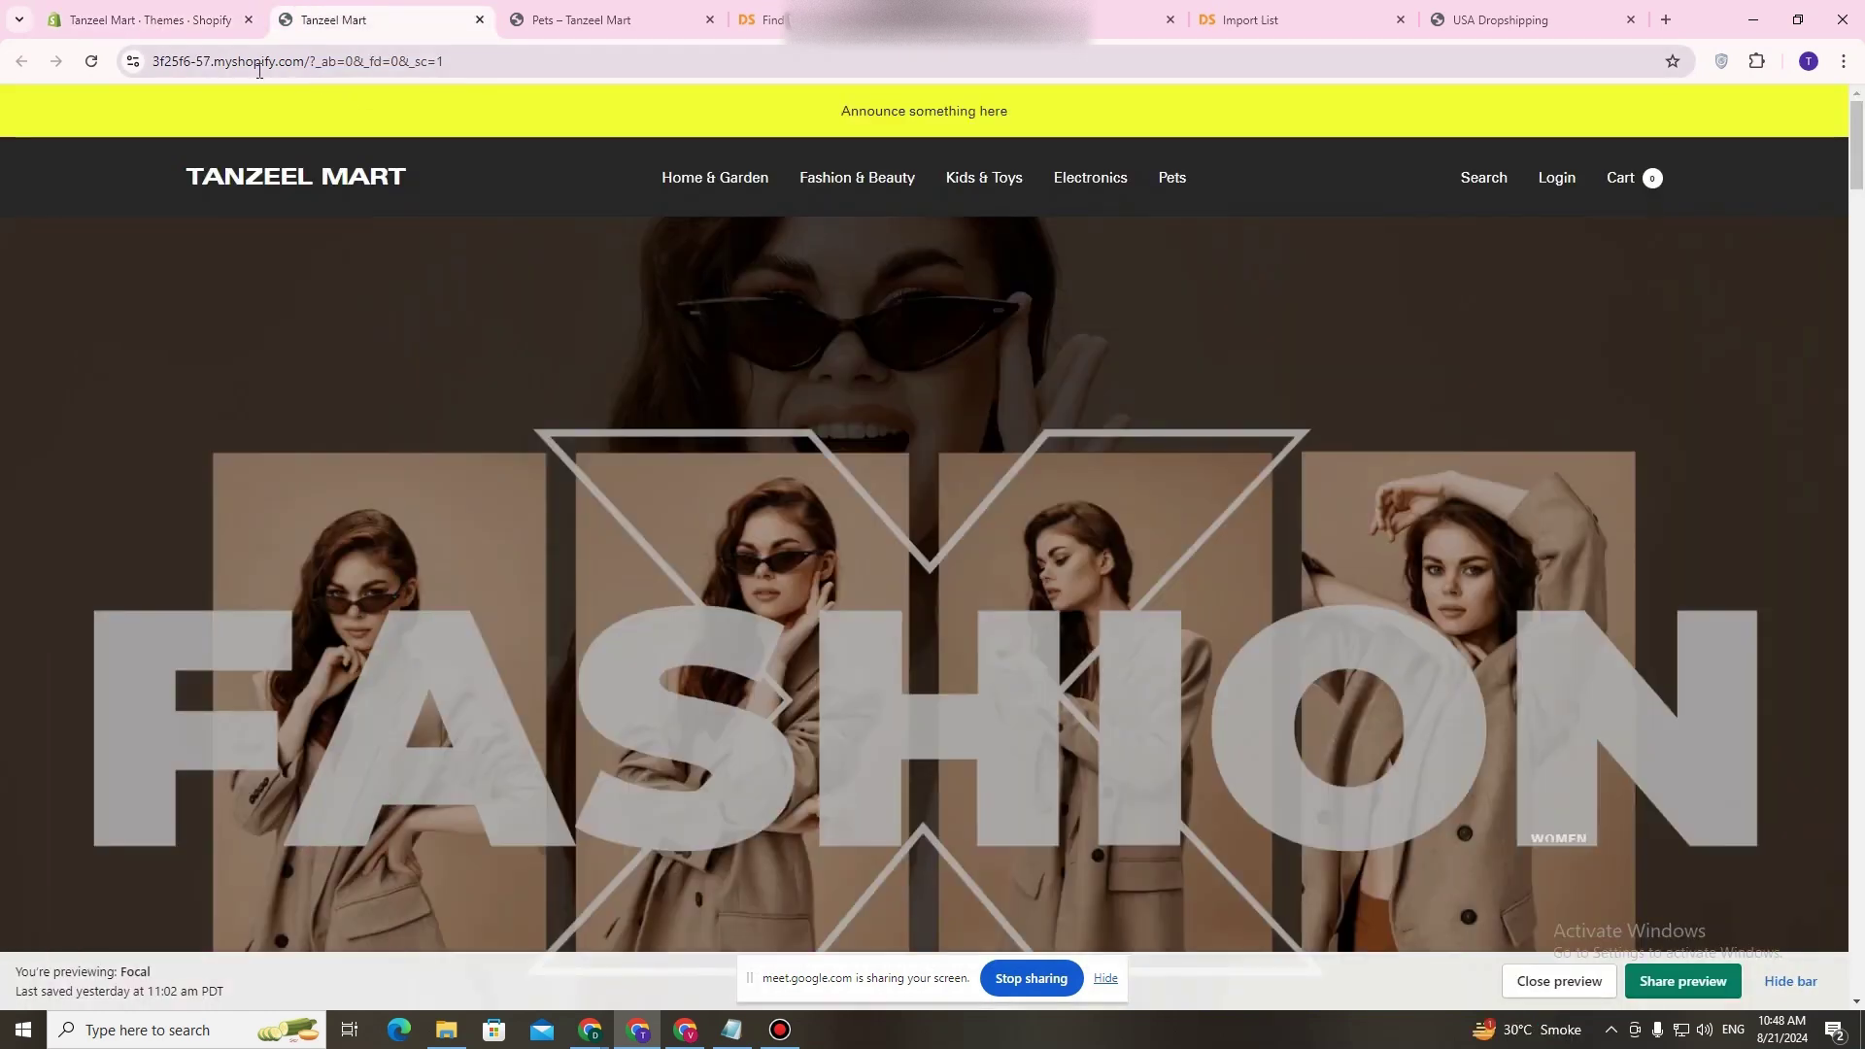
left_click(483, 63)
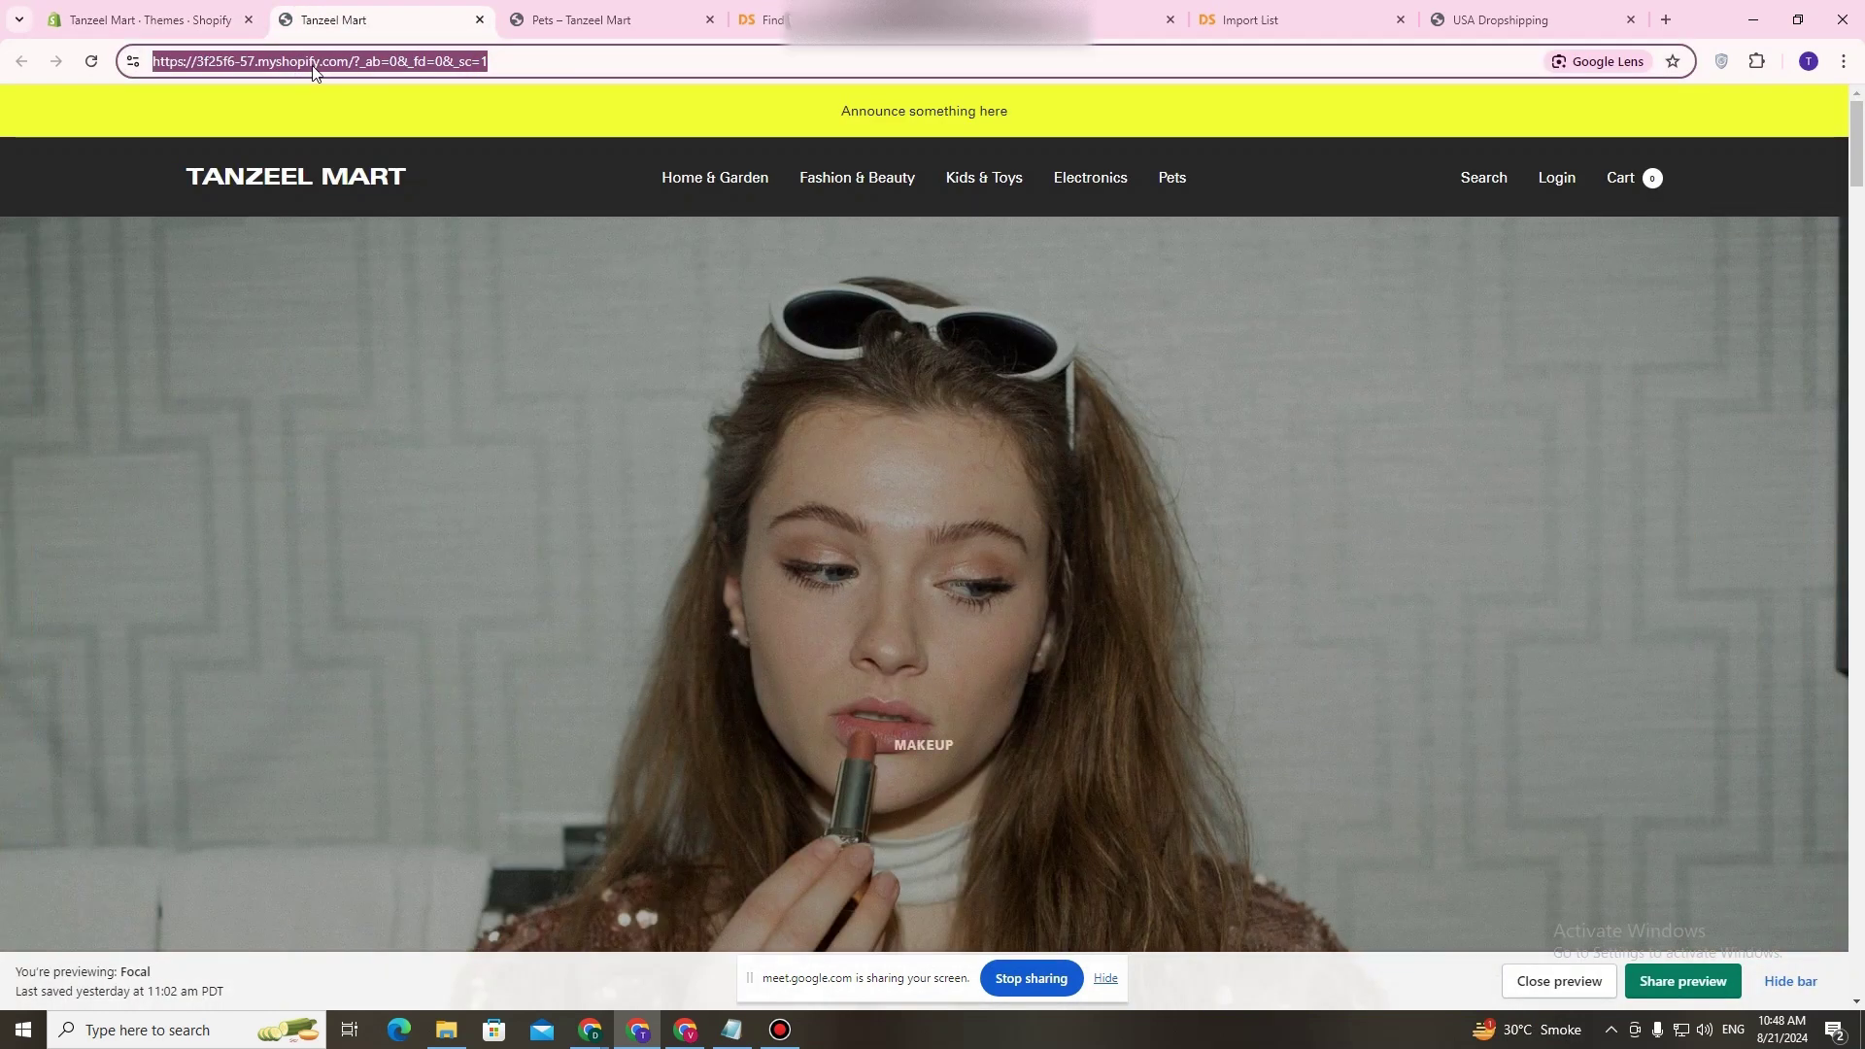
left_click(330, 60)
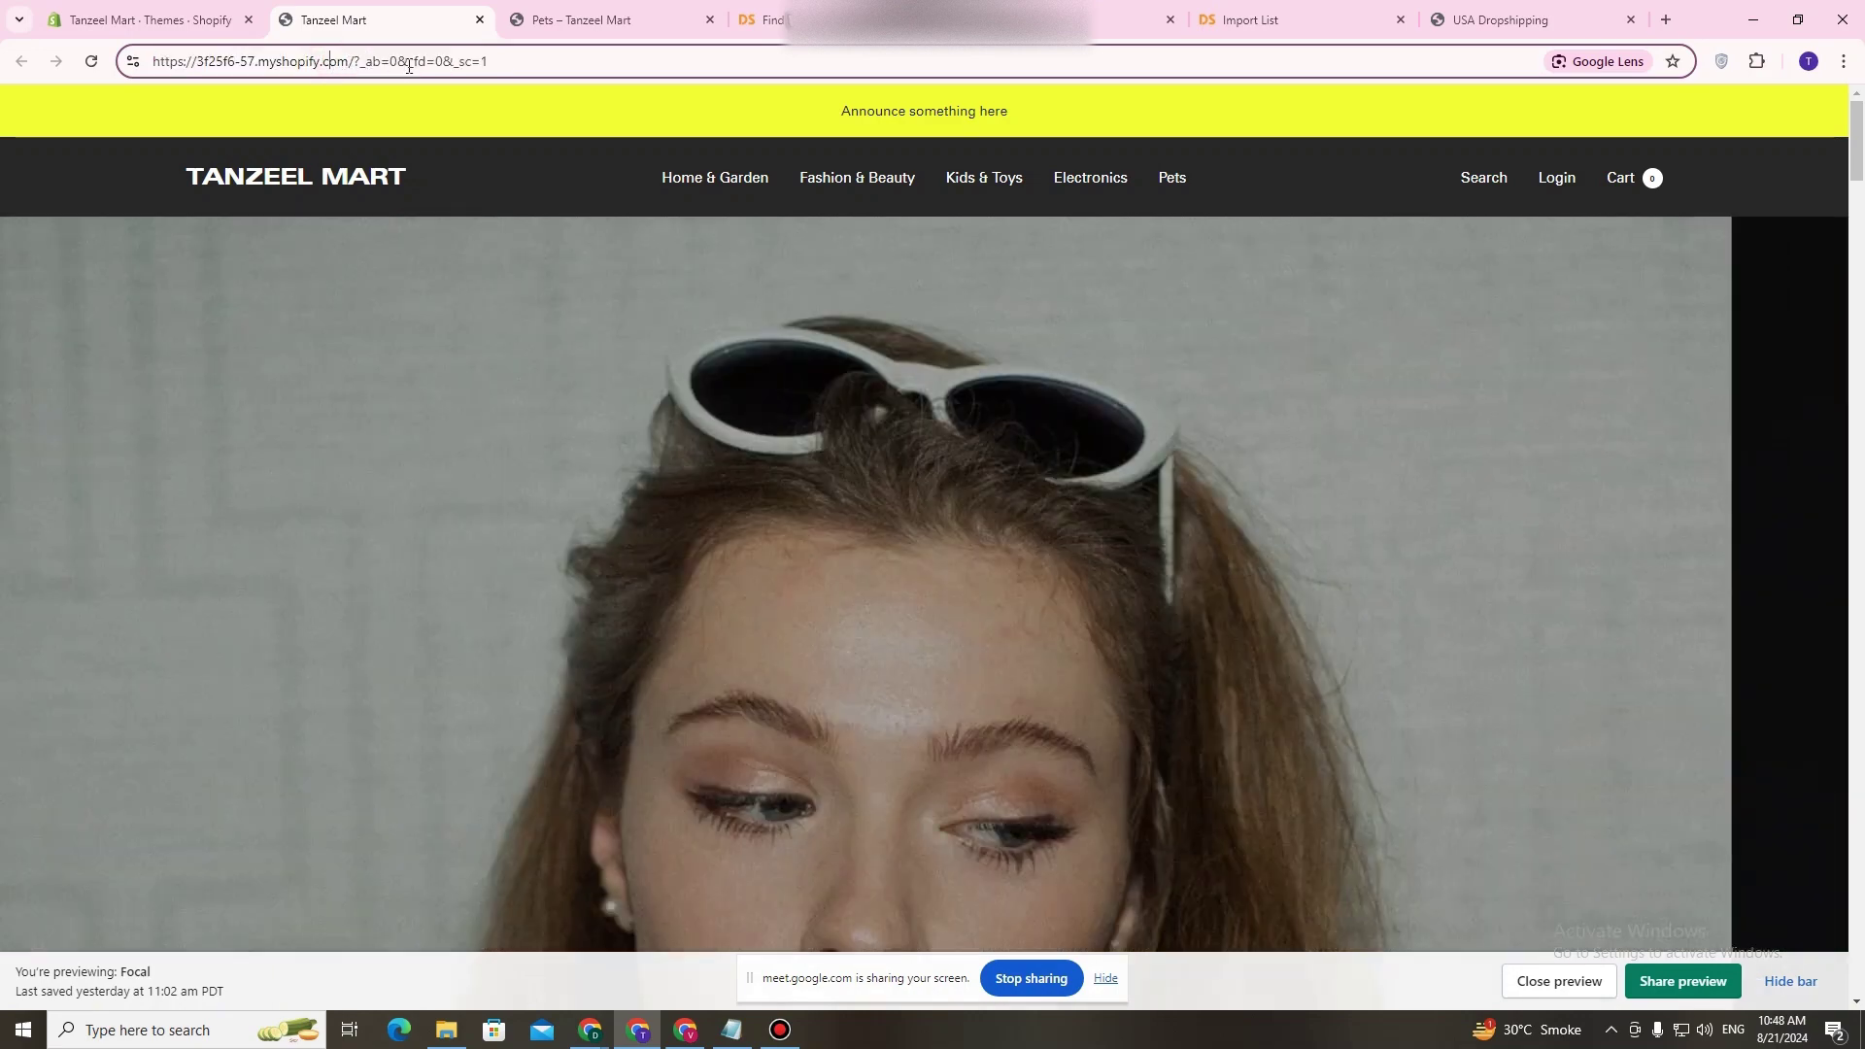
left_click(551, 66)
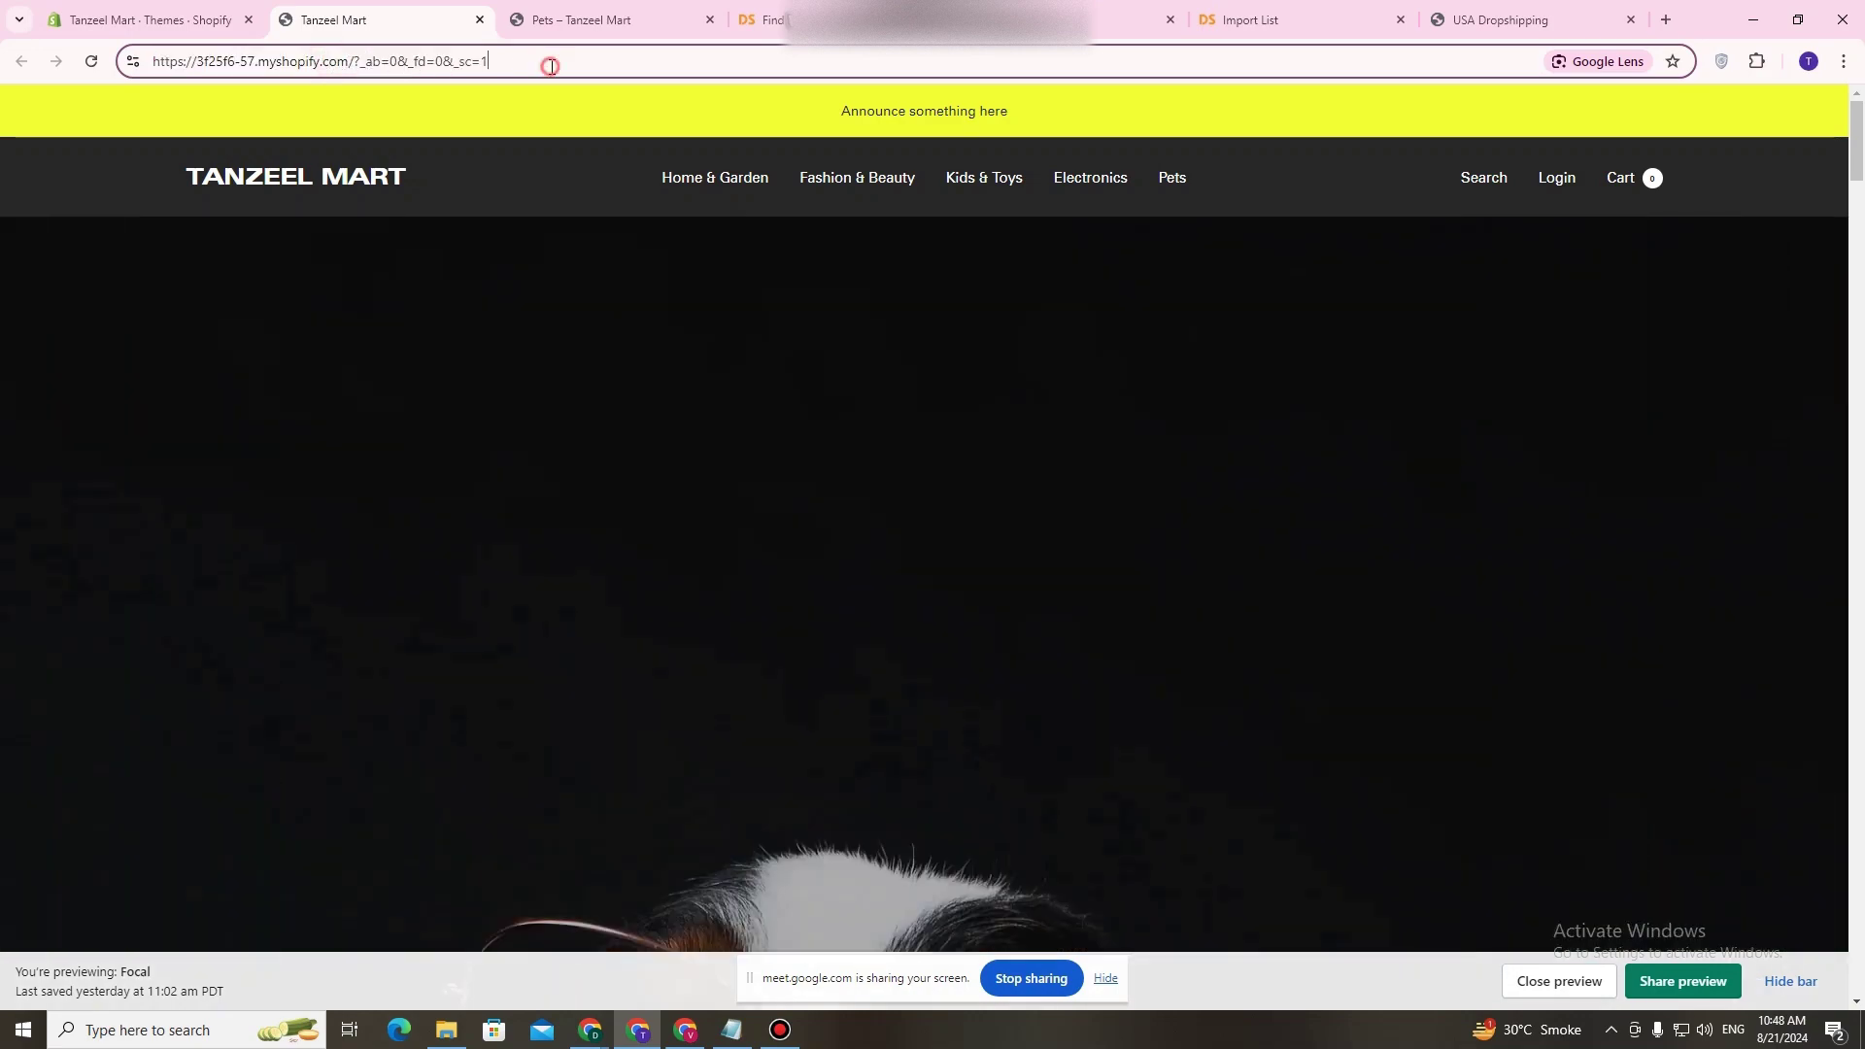
double_click(550, 65)
triple_click(524, 62)
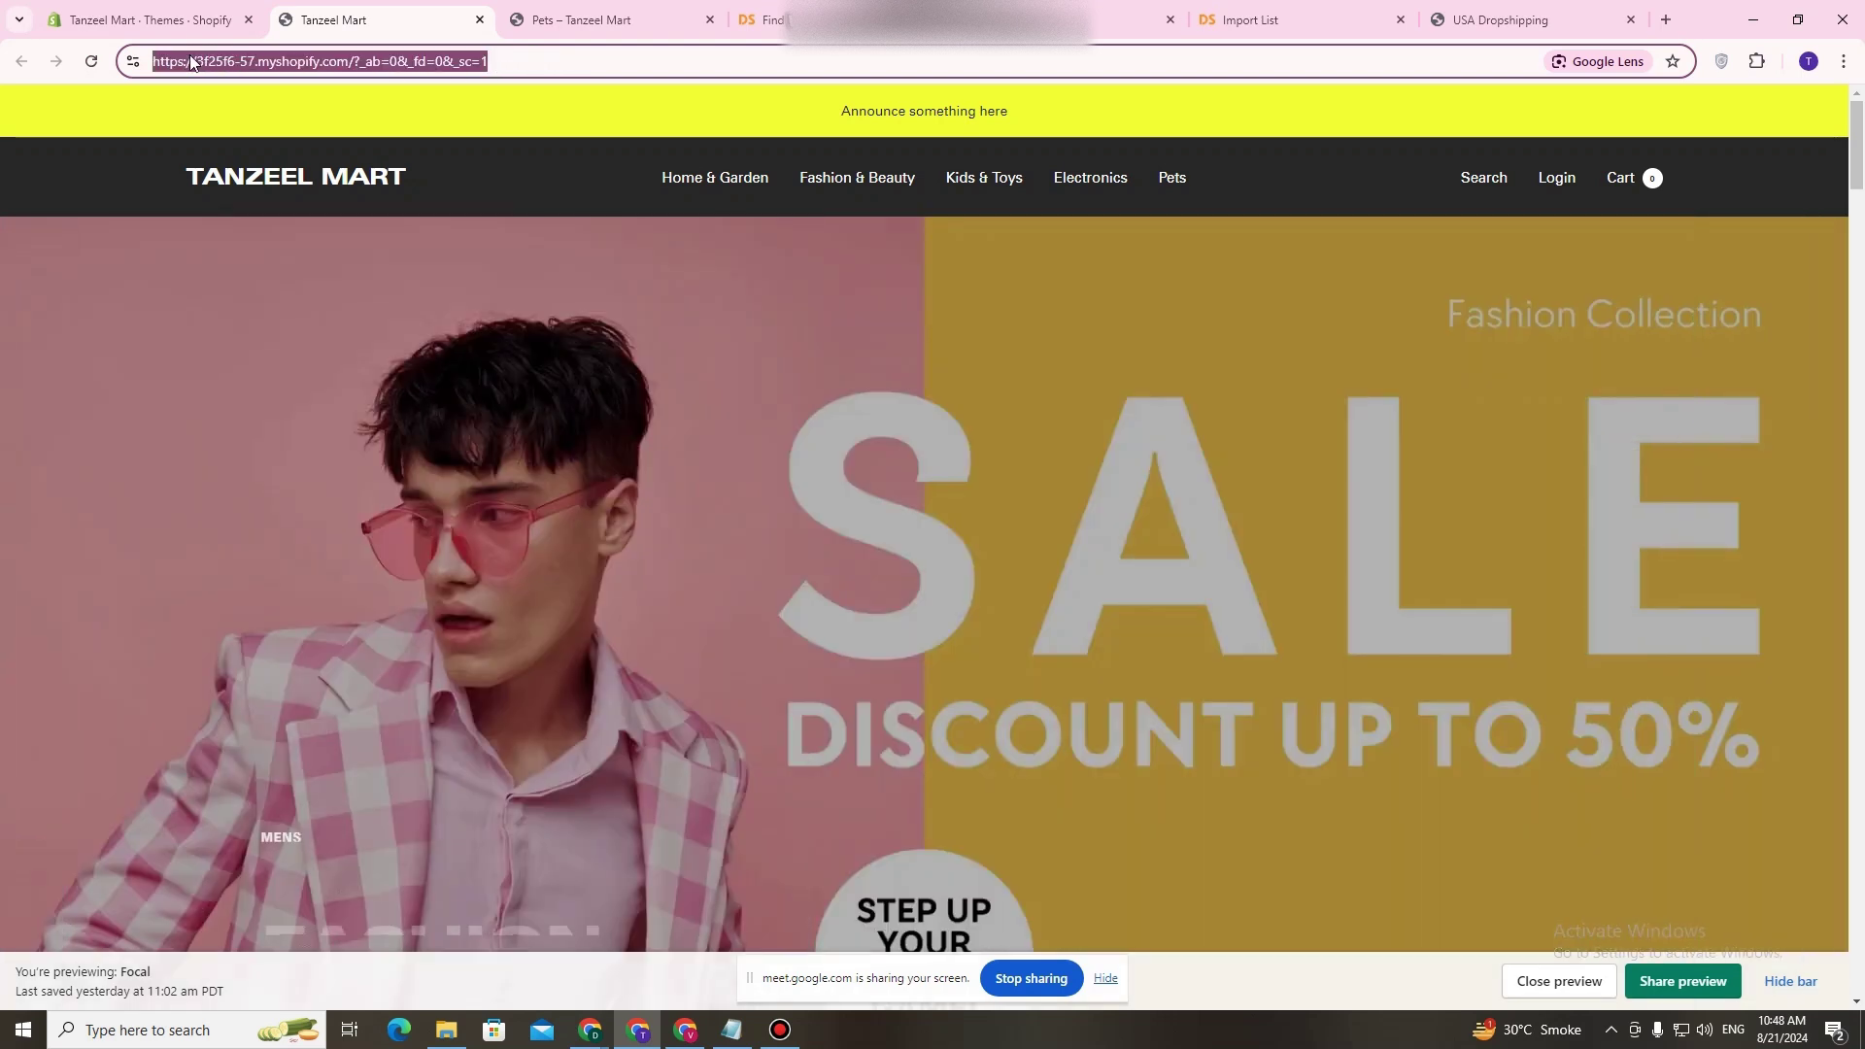
double_click(213, 62)
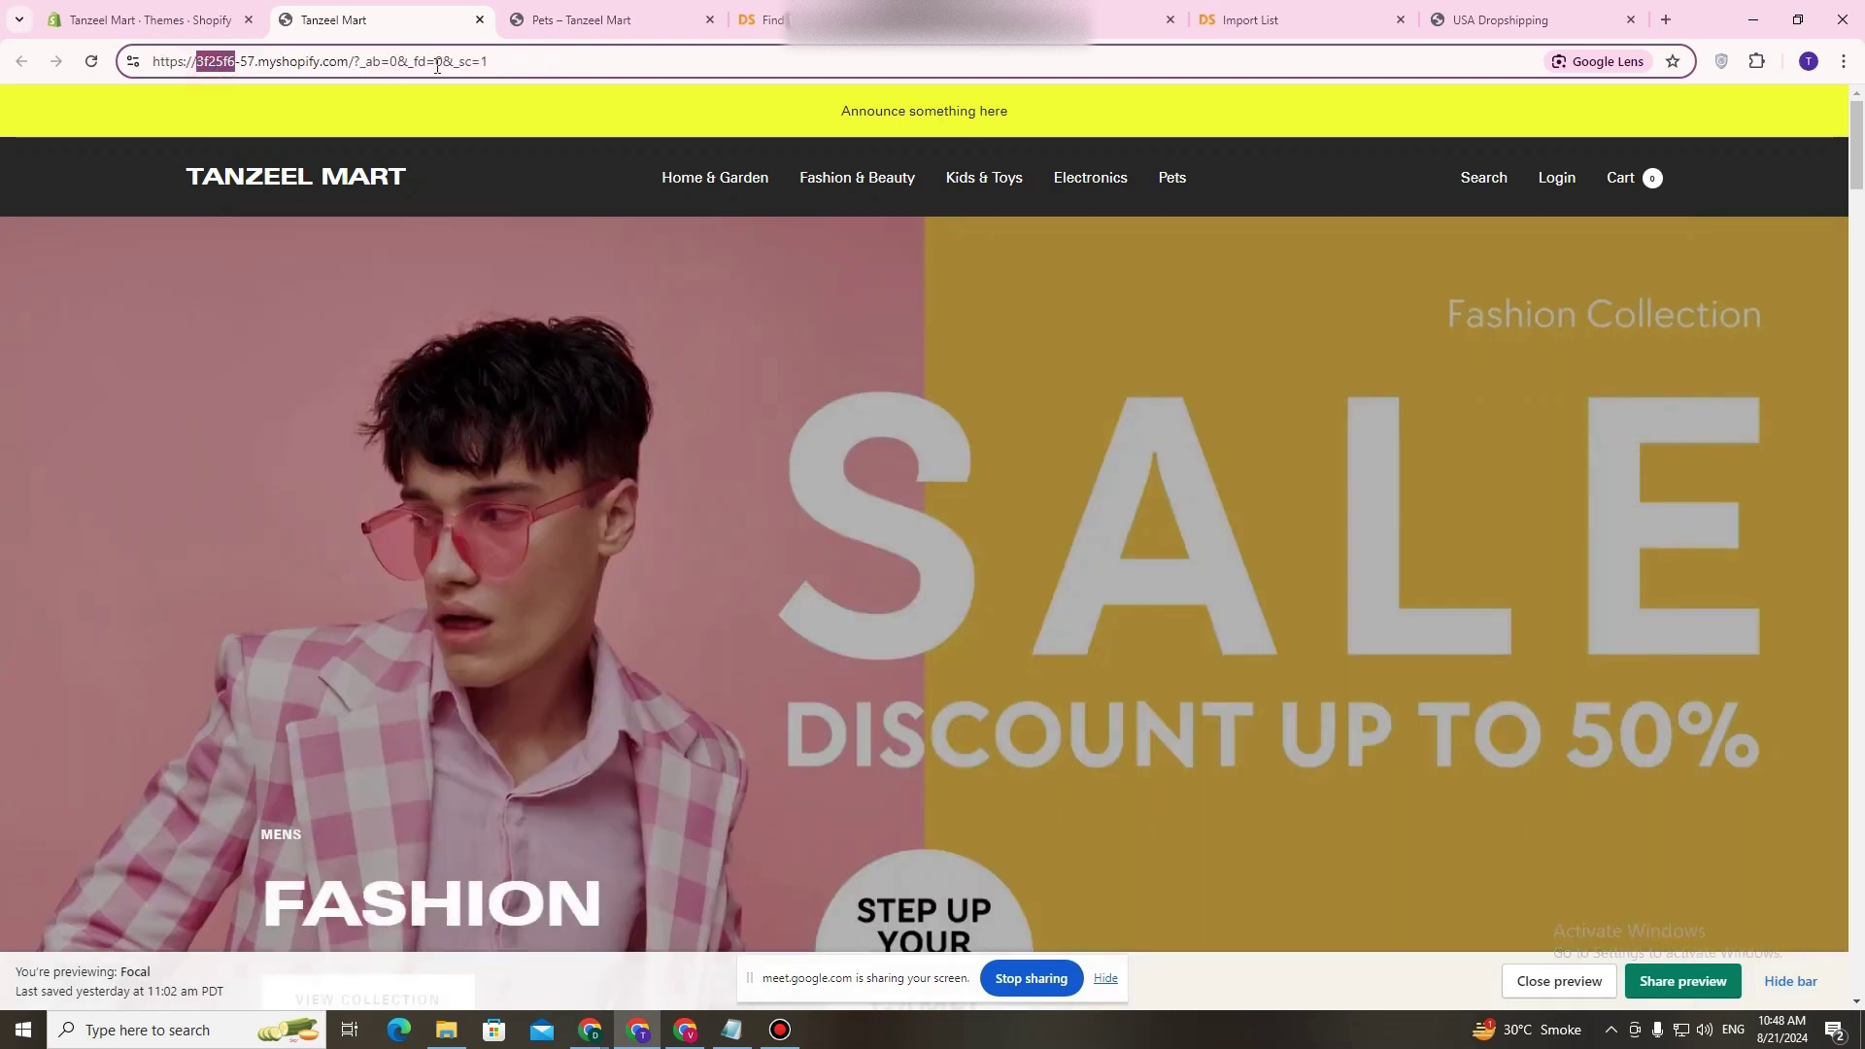
left_click_drag(486, 62, 153, 62)
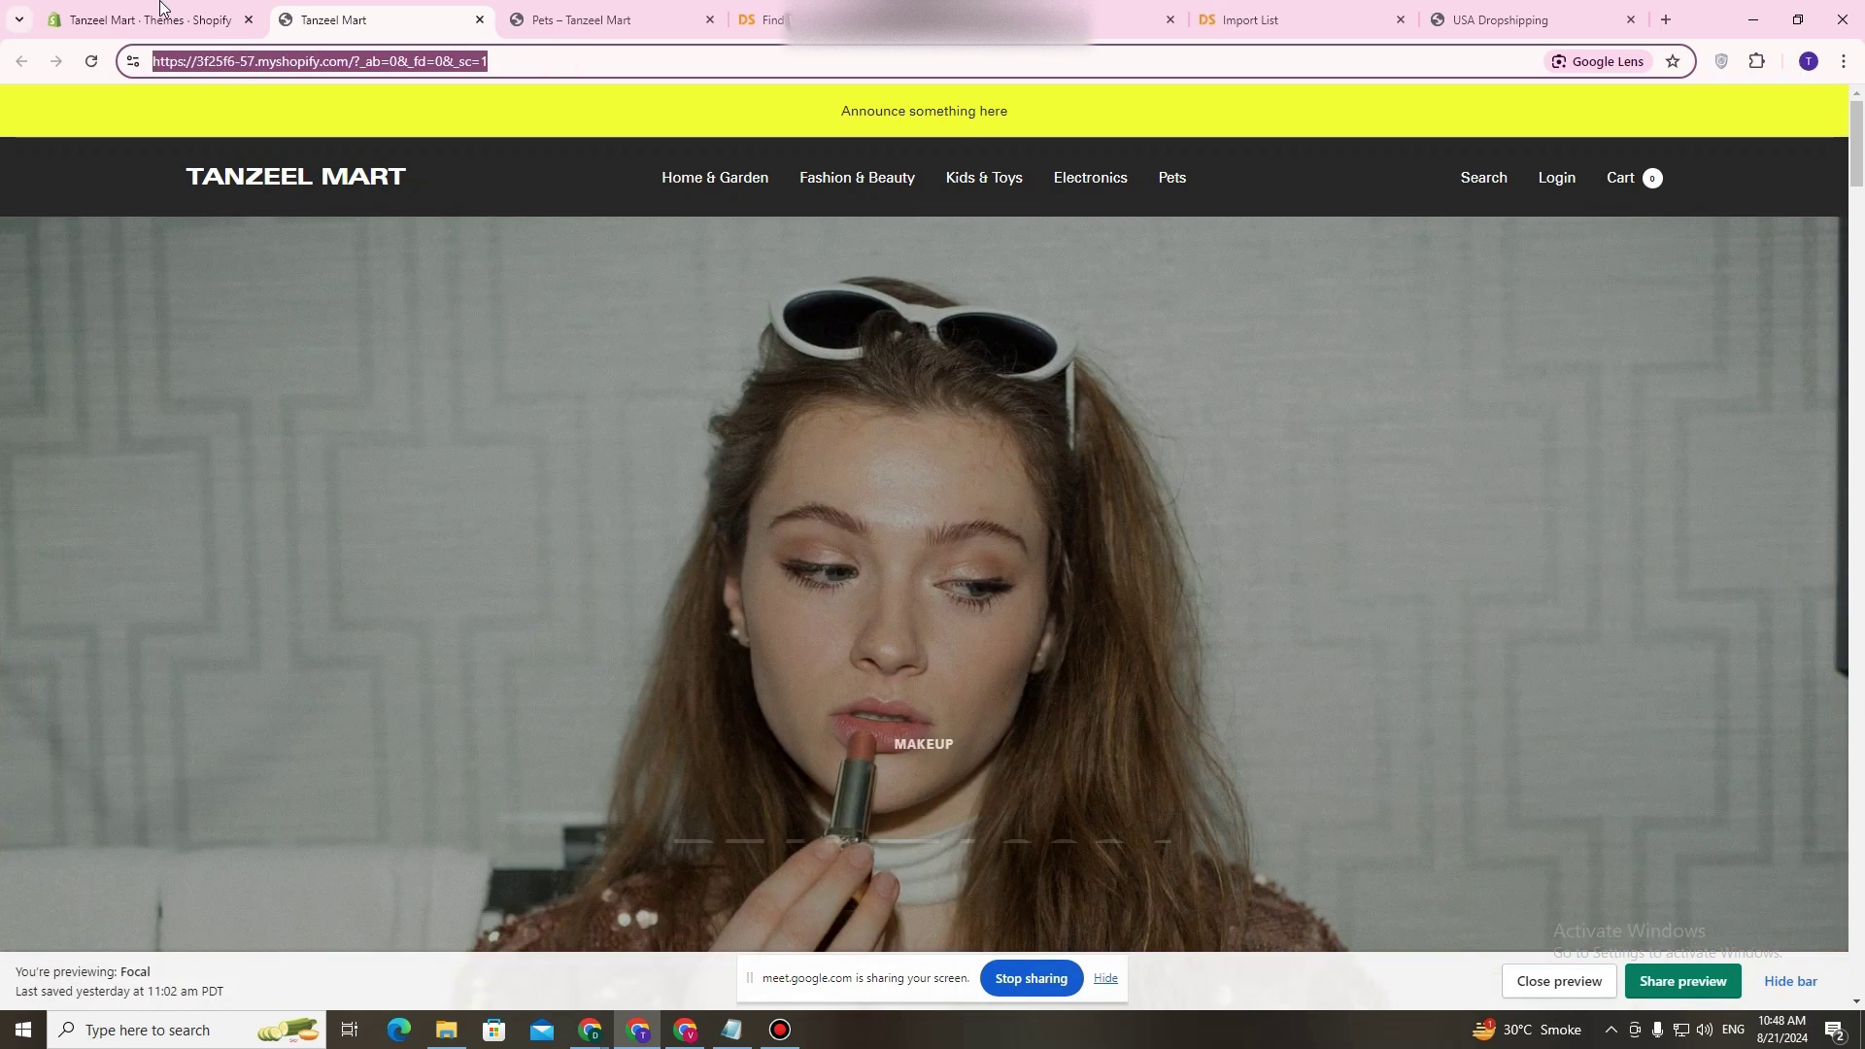
left_click(160, 7)
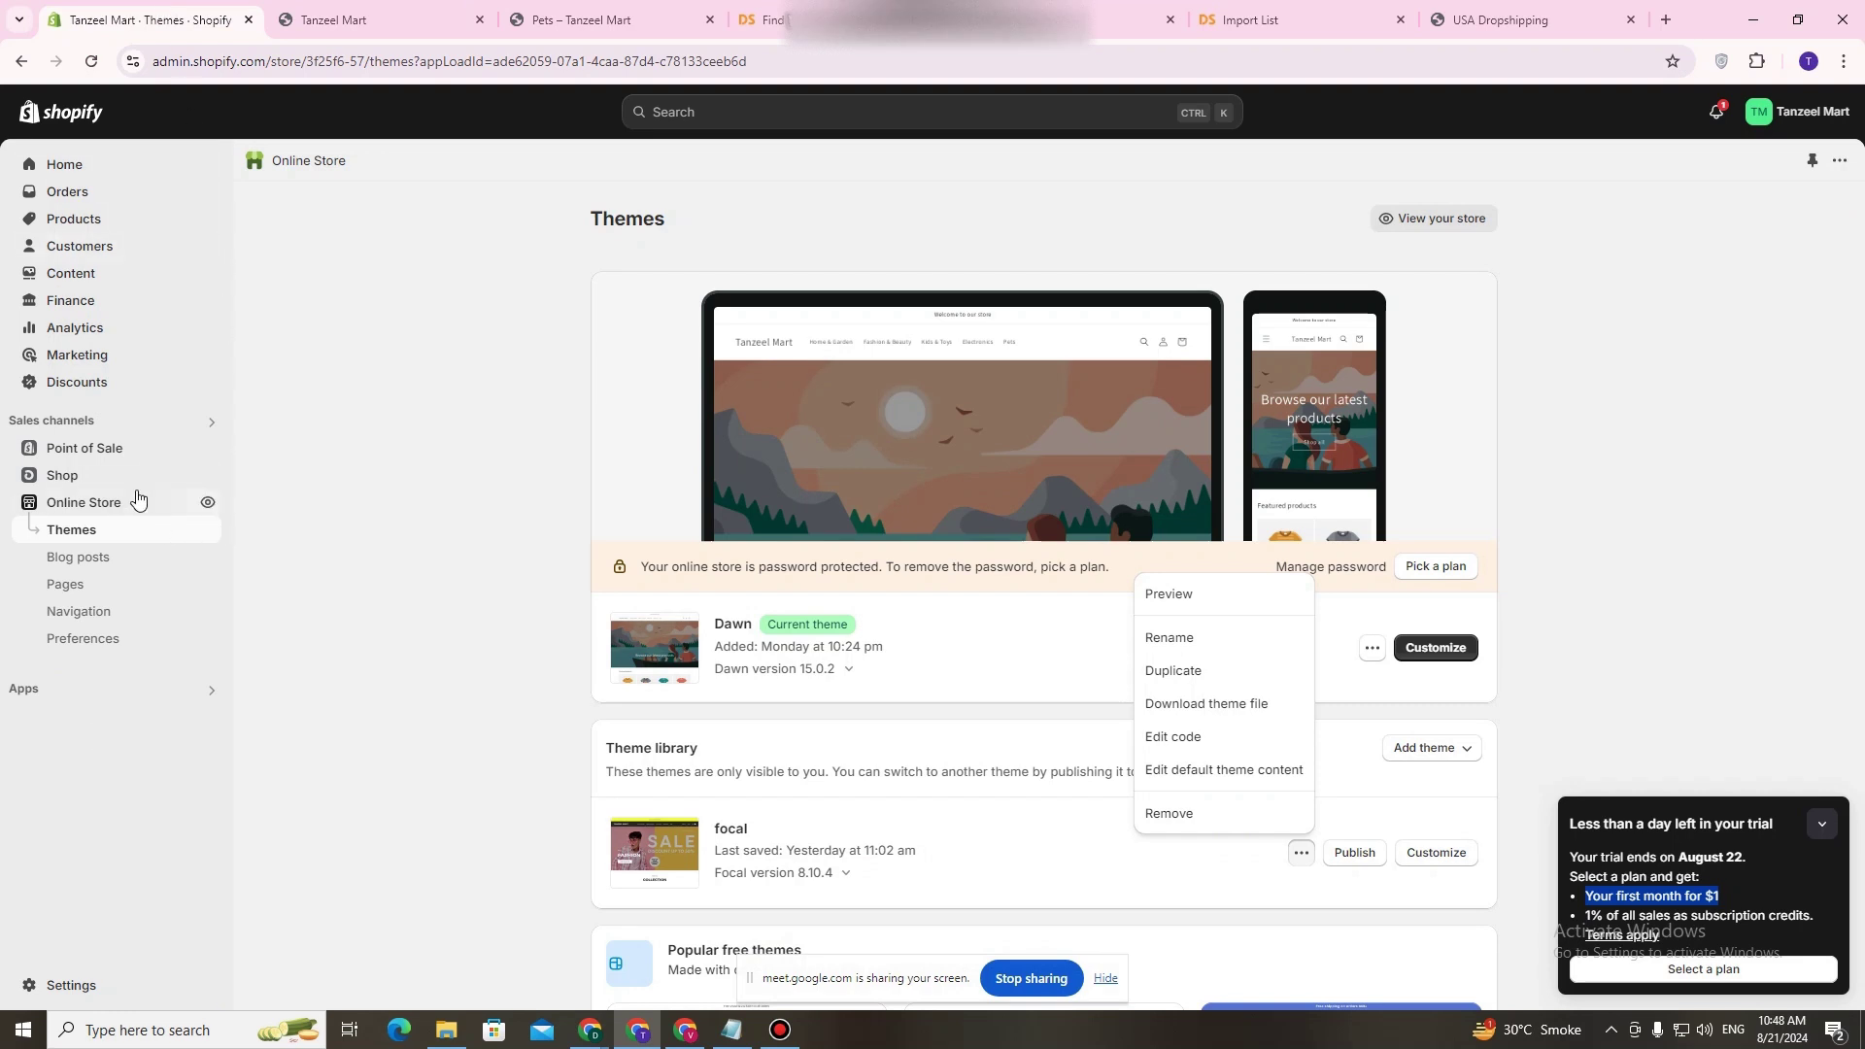
Step: Check the store's Domains settings, then view the Pets collection with its three products
left_click(68, 987)
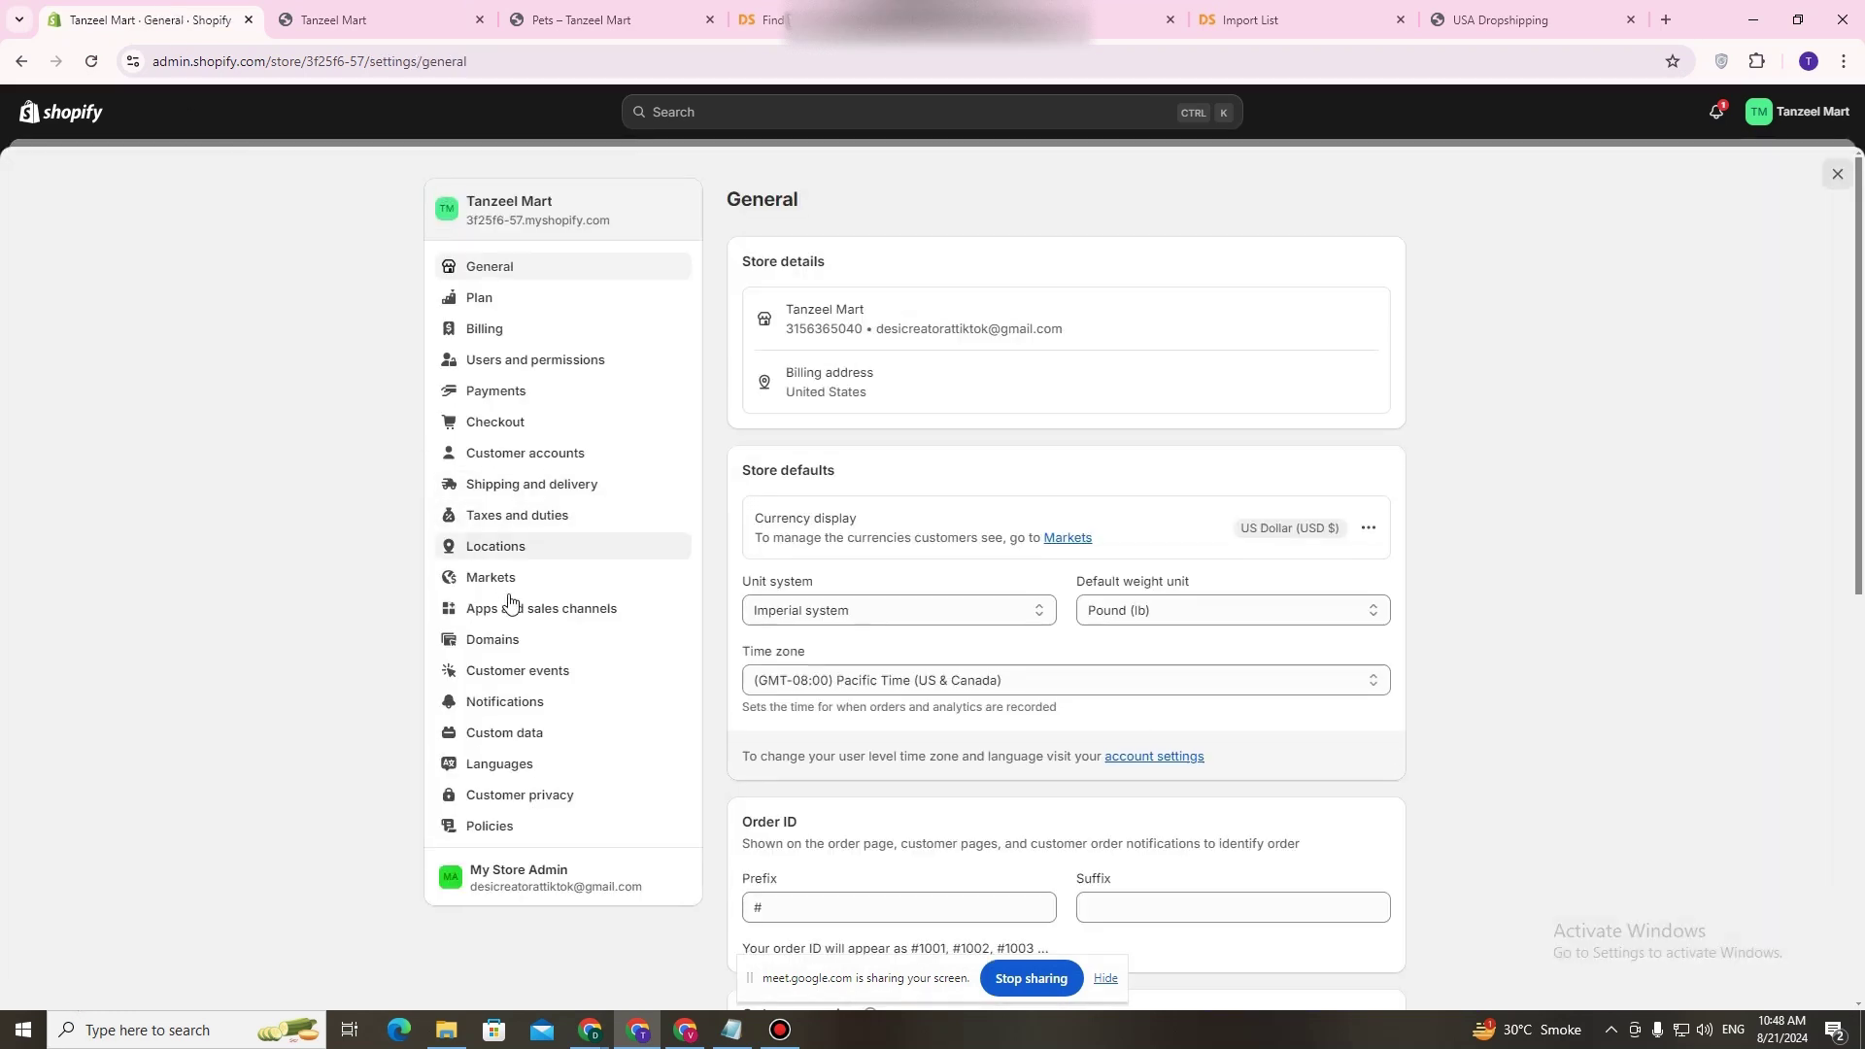
left_click(512, 641)
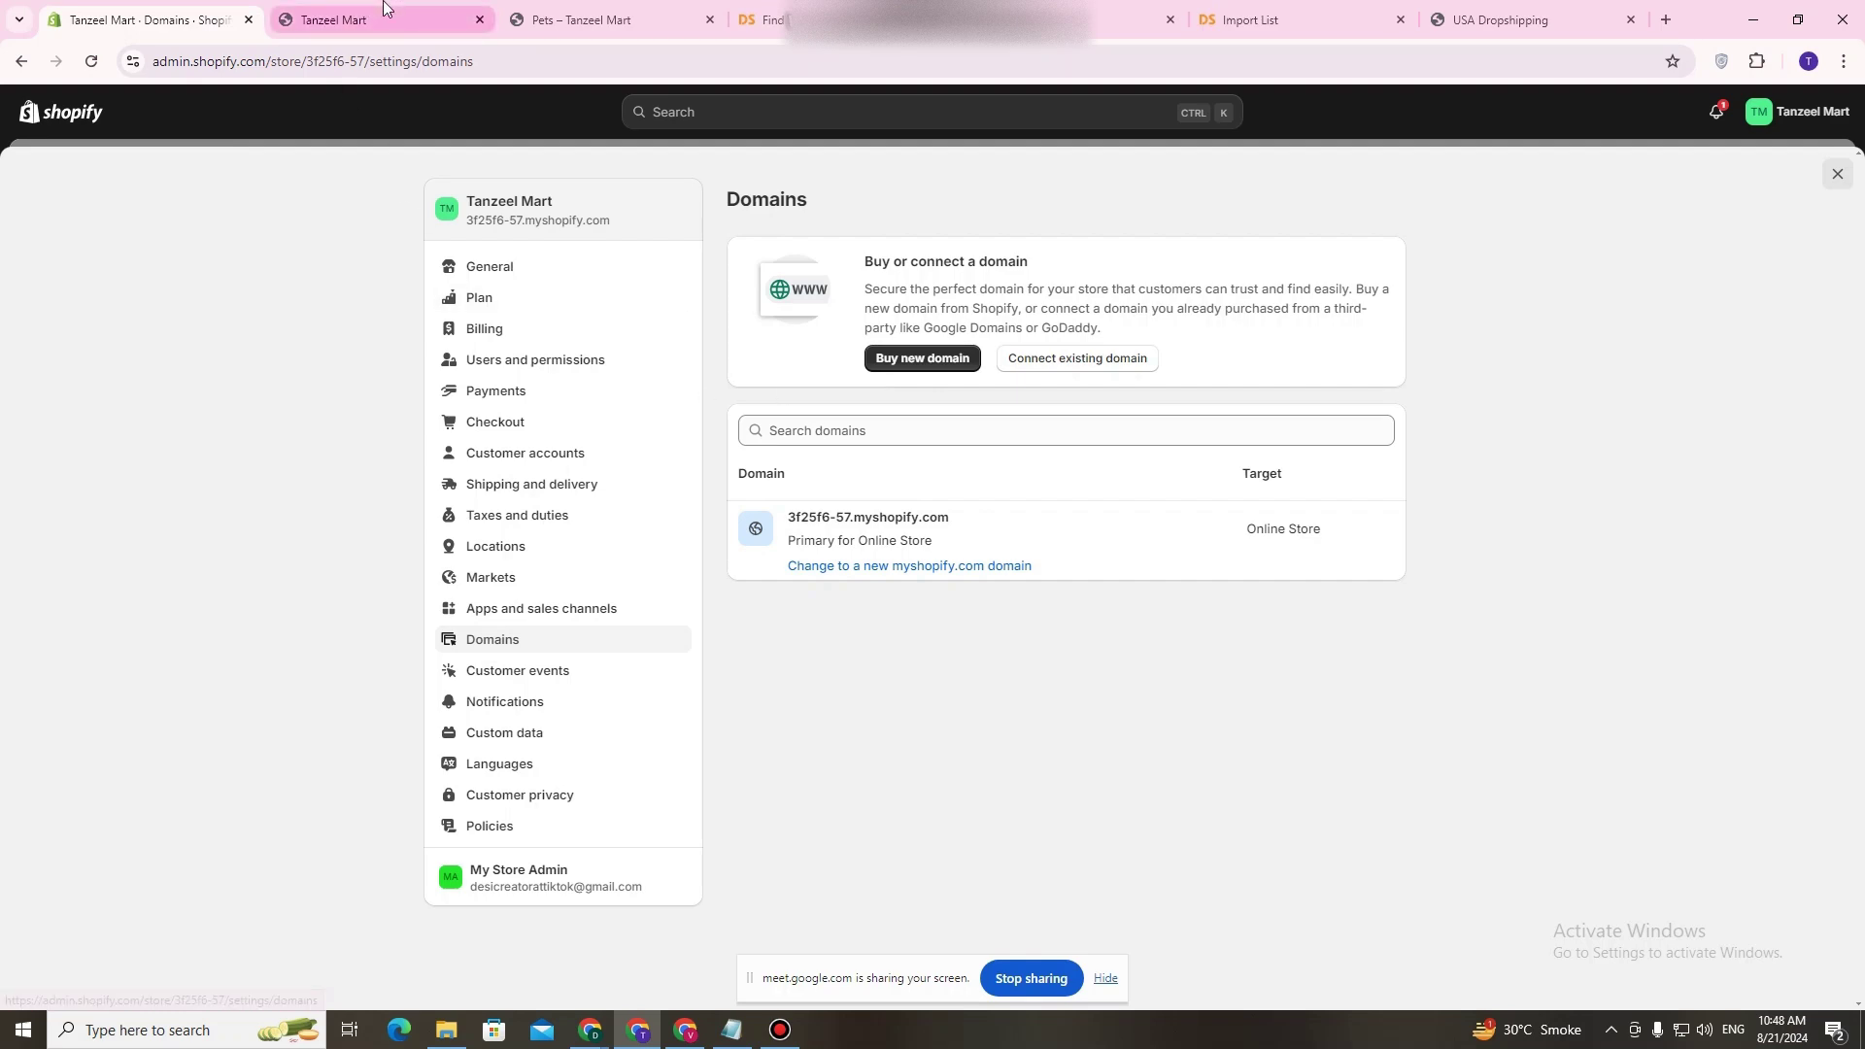
left_click(523, 7)
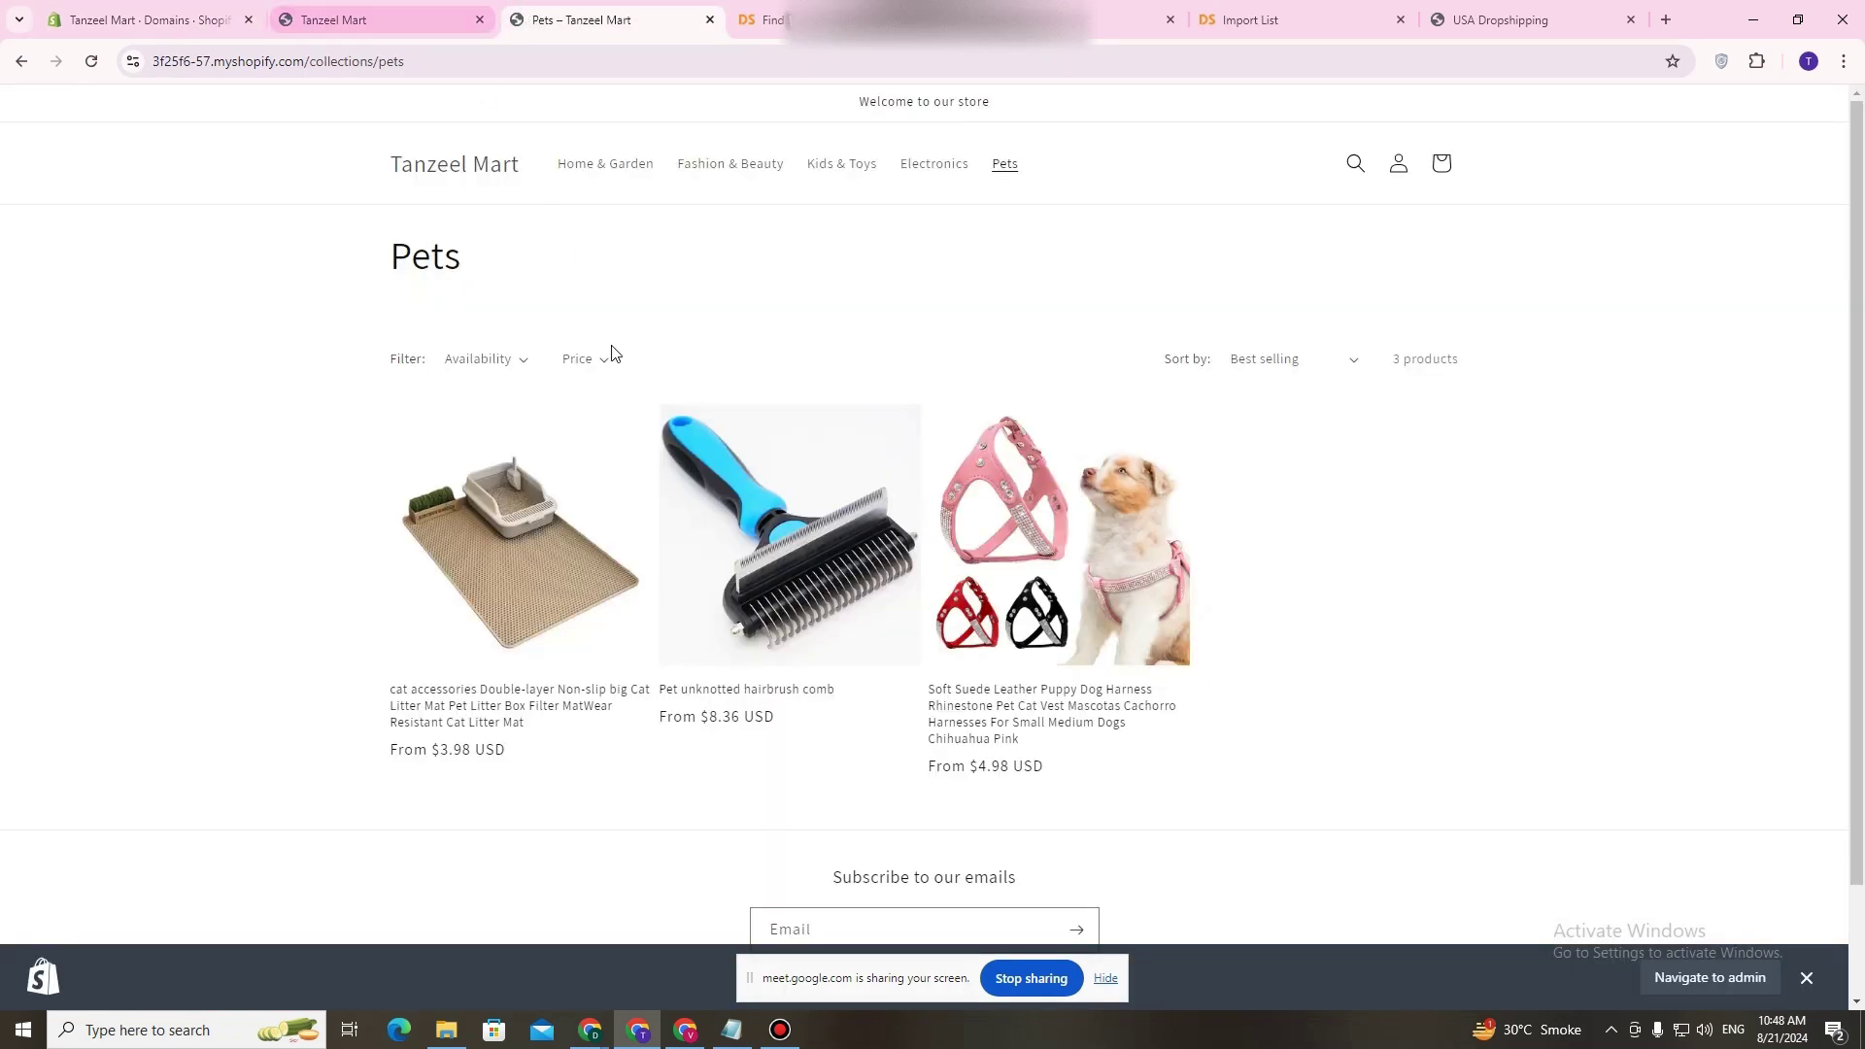
Step: Scroll the Focal preview down to Blog Posts, then show page 8 of the USA Dropshipping slides
left_click(419, 7)
scroll(1179, 716, "down", 10)
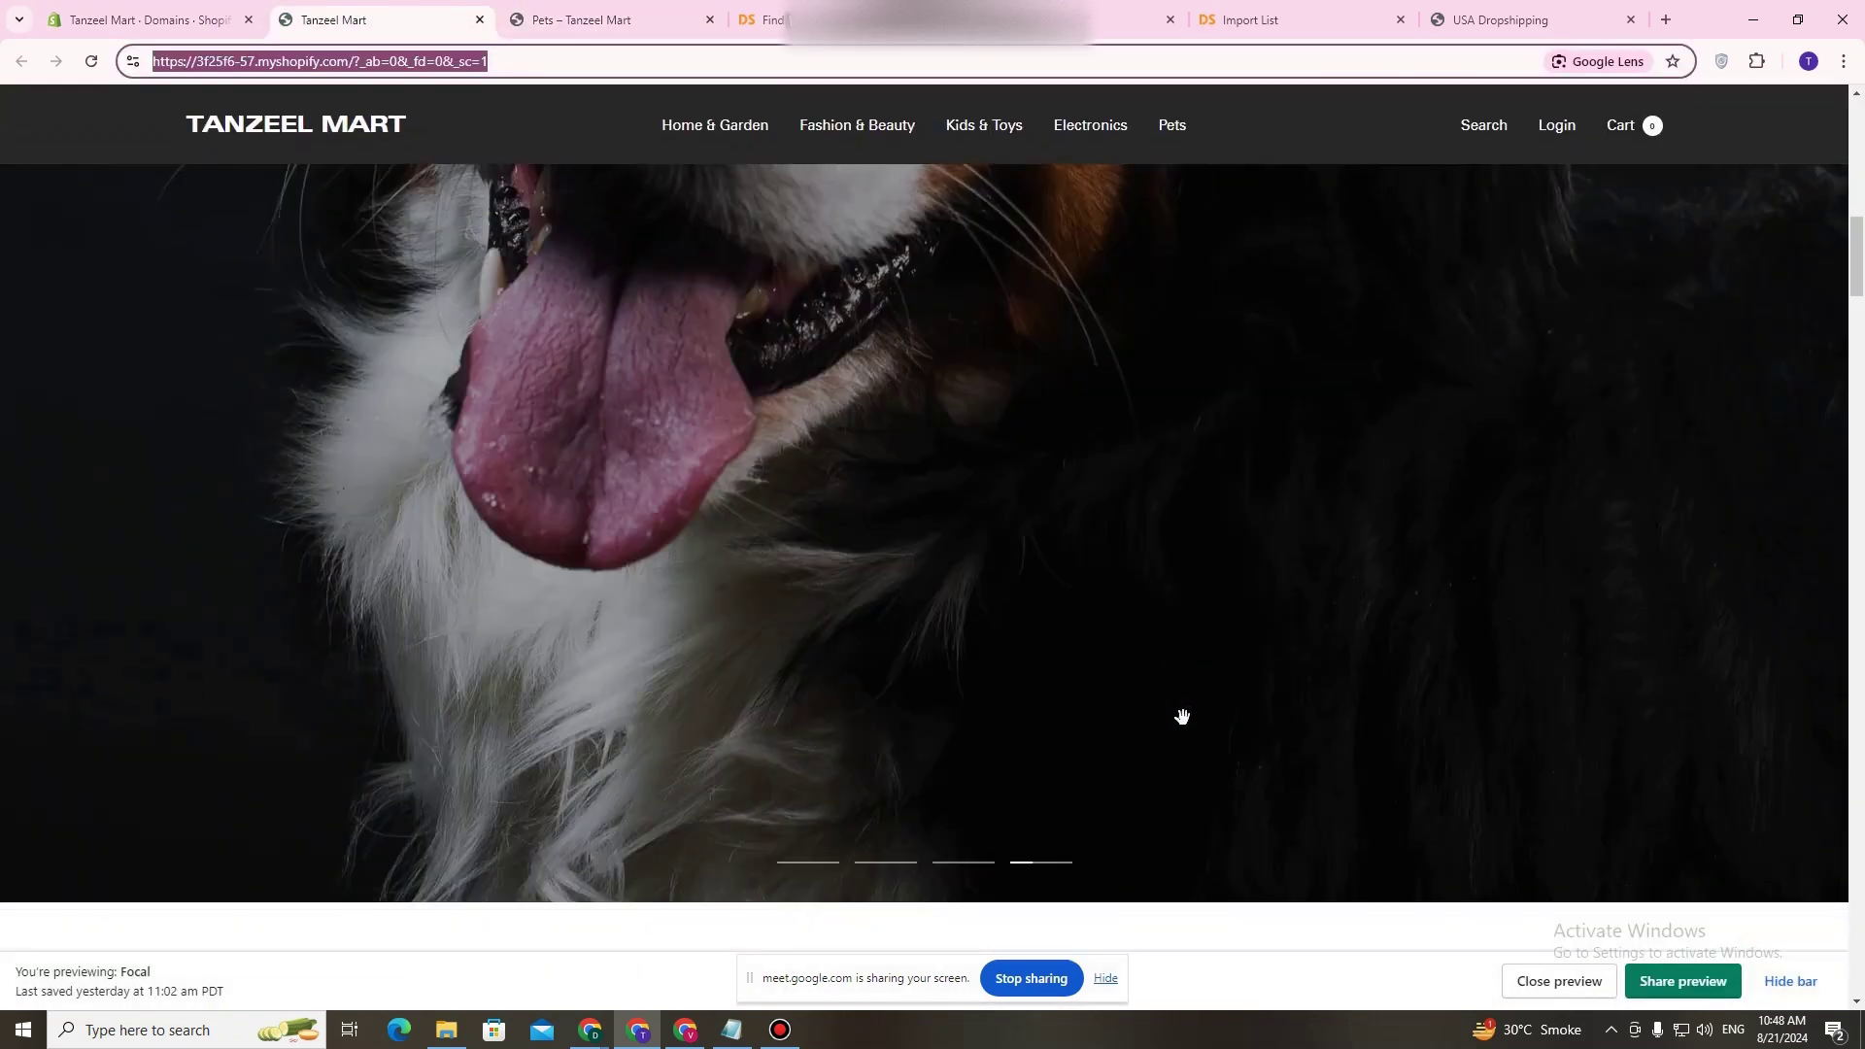
scroll(1180, 729, "down", 10)
scroll(1105, 772, "up", 4)
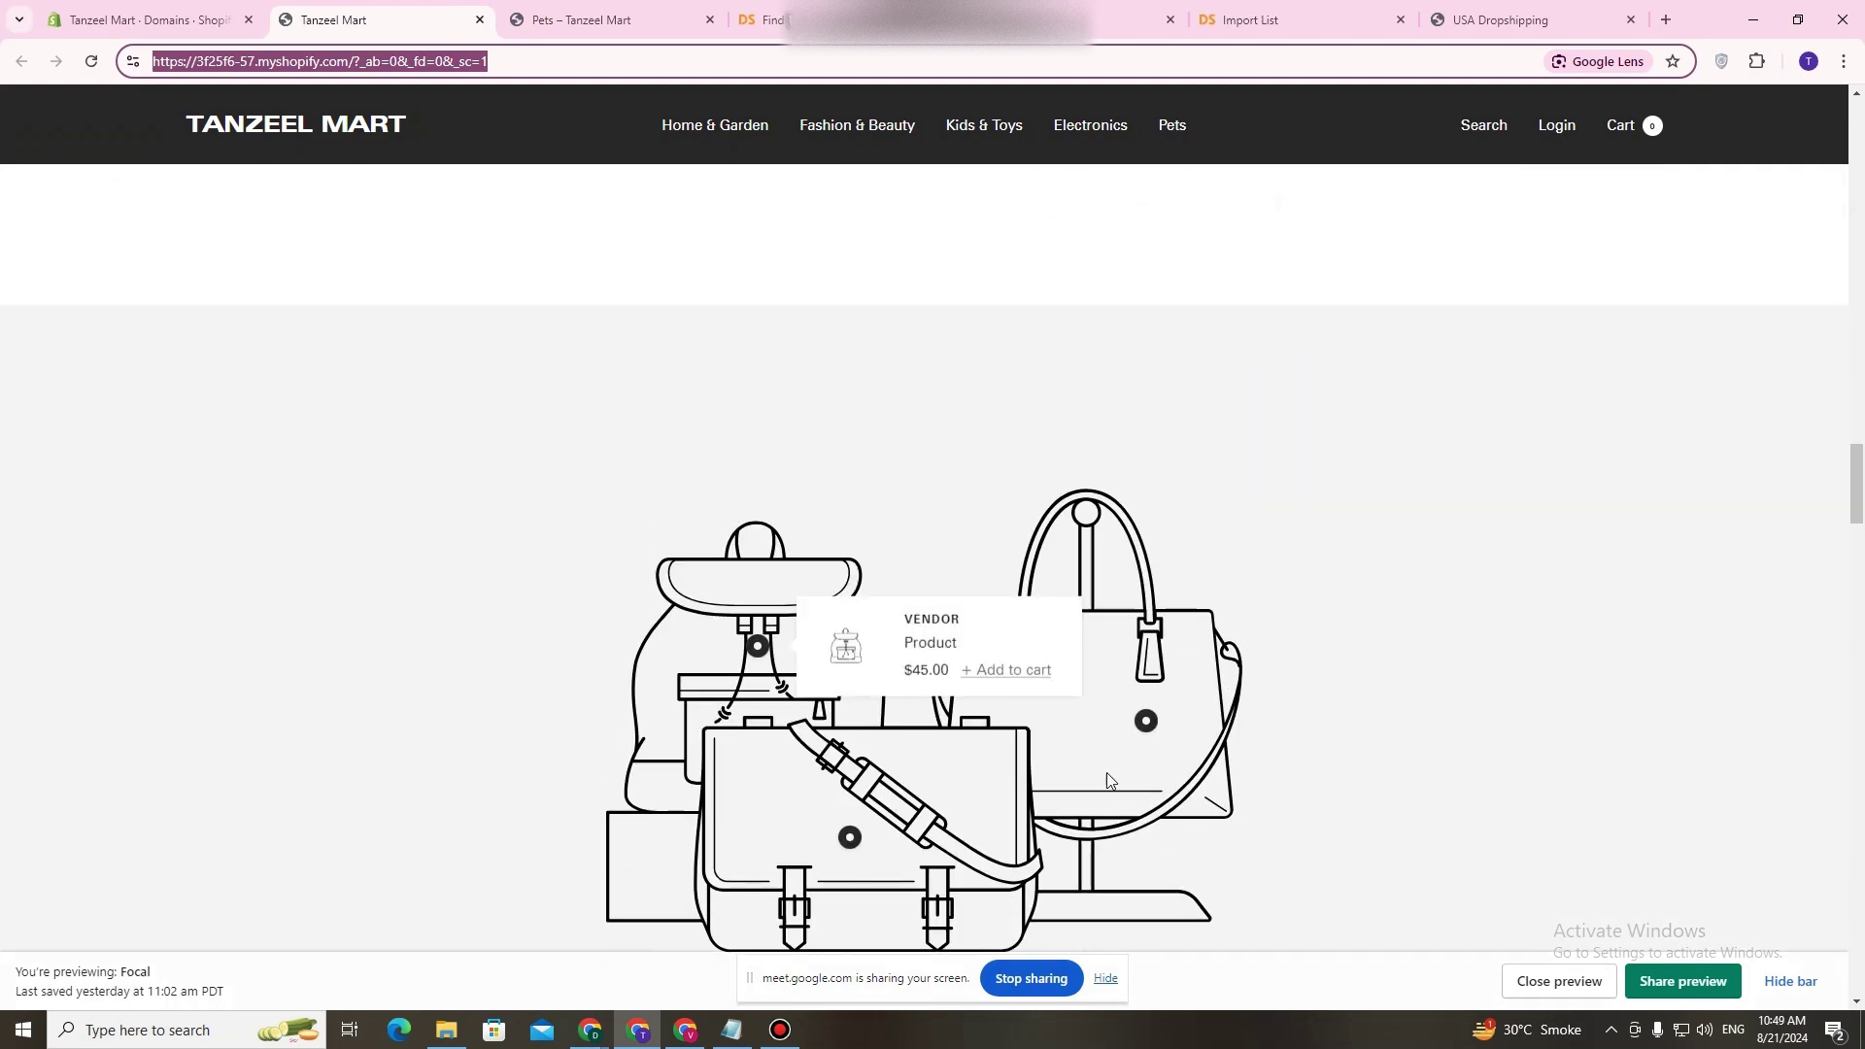
scroll(1105, 772, "down", 10)
scroll(421, 683, "up", 3)
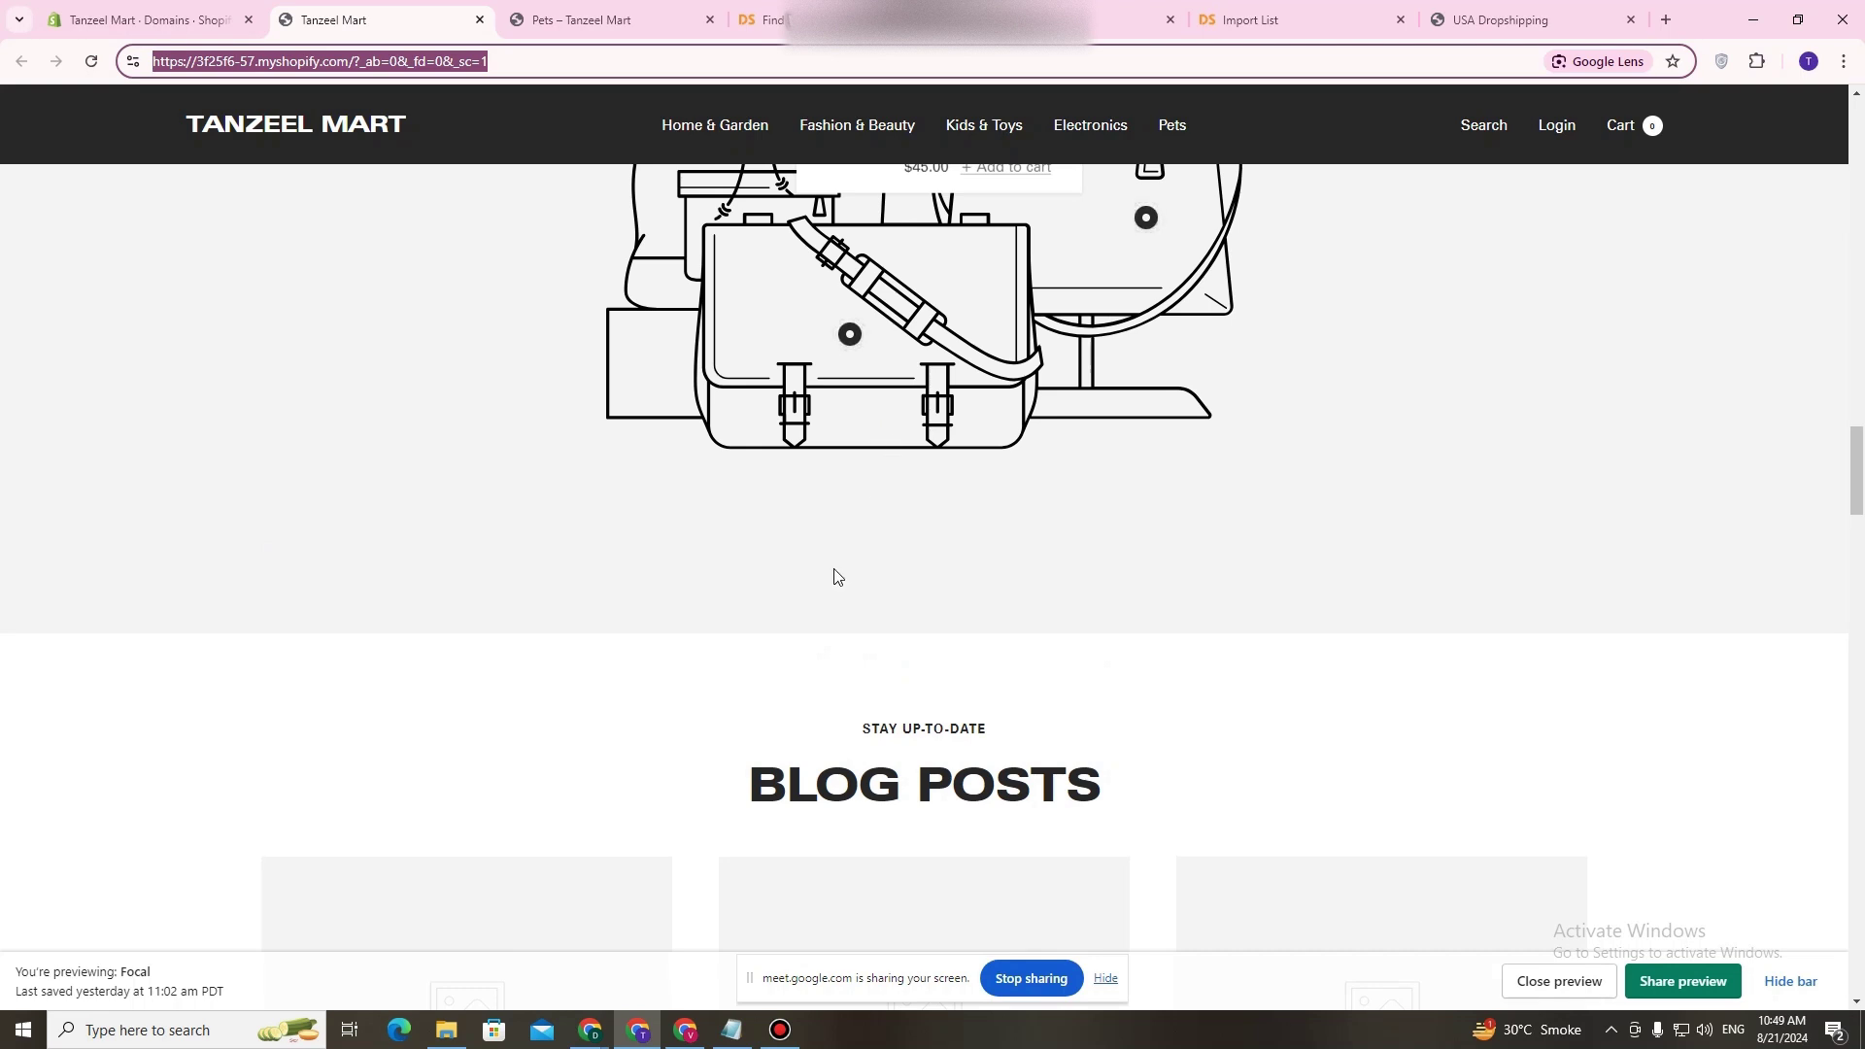
left_click(1501, 20)
scroll(107, 671, "down", 3)
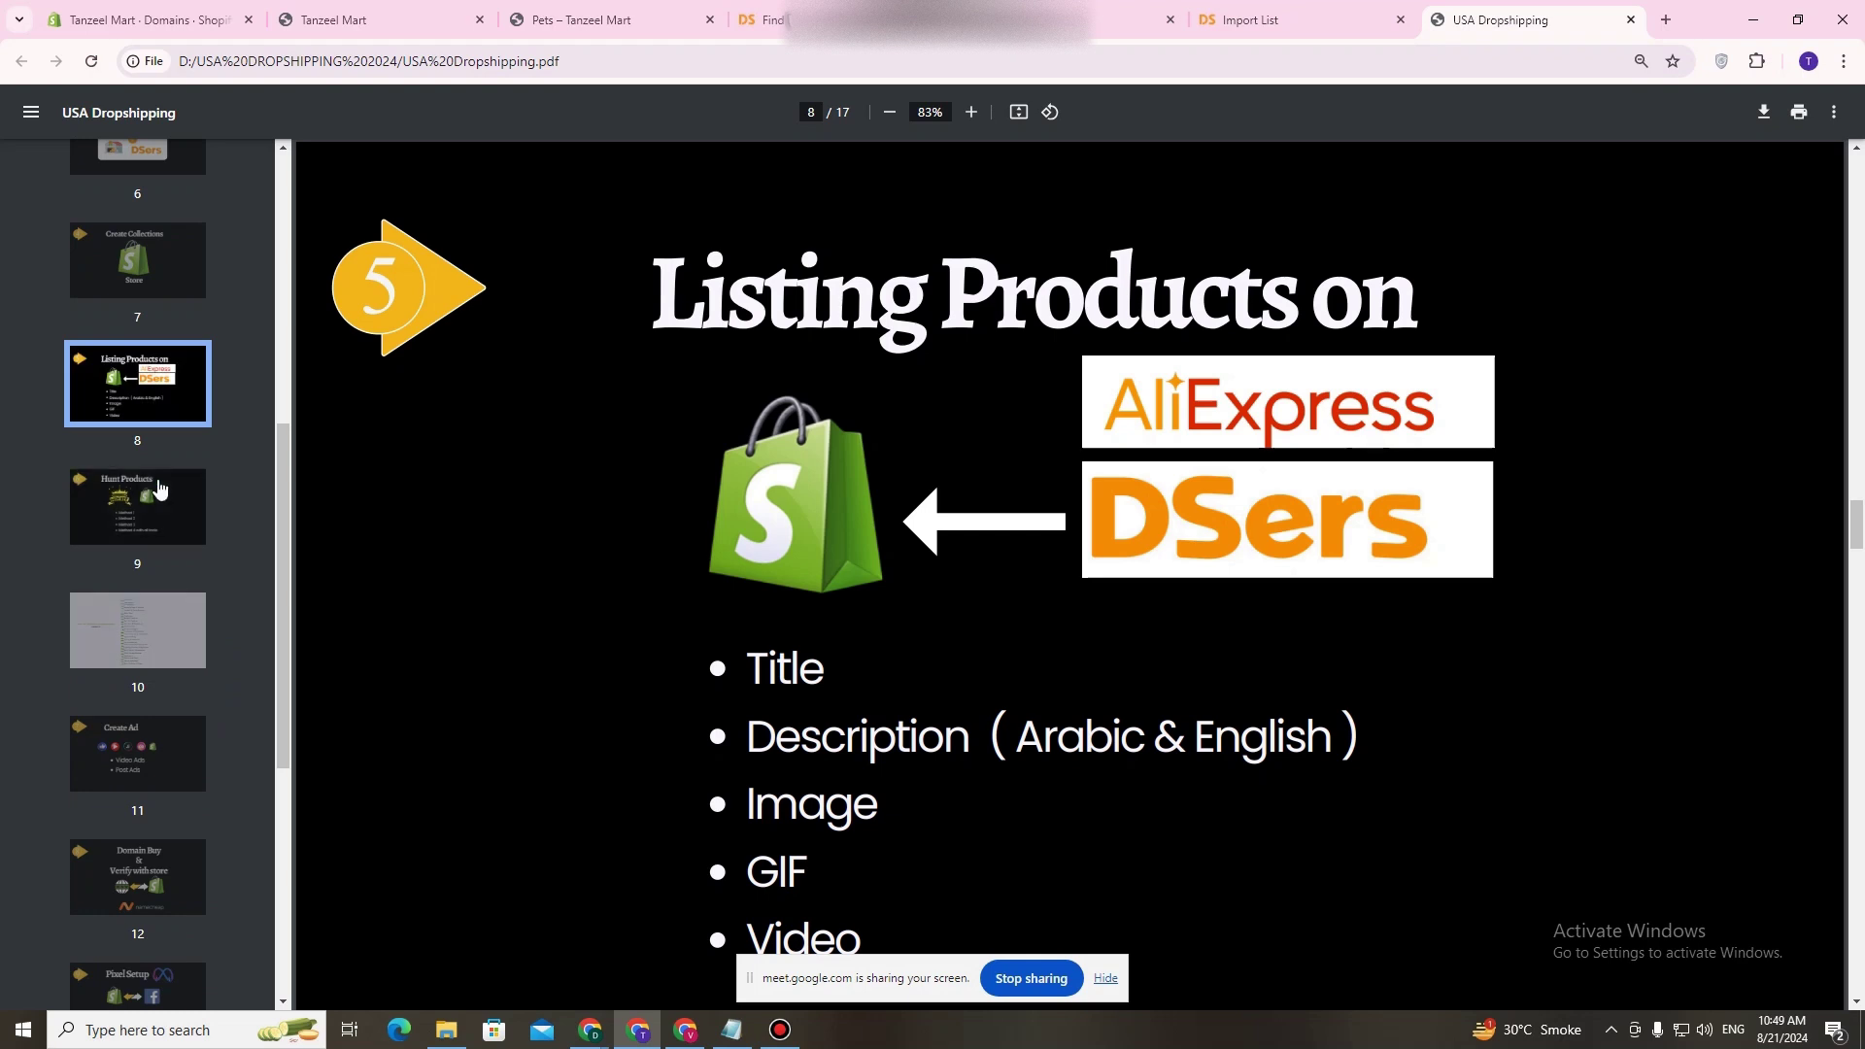
Step: Go to slide 9, Hunt Products, and briefly highlight its 'Method 4 with all tools' line
left_click(136, 510)
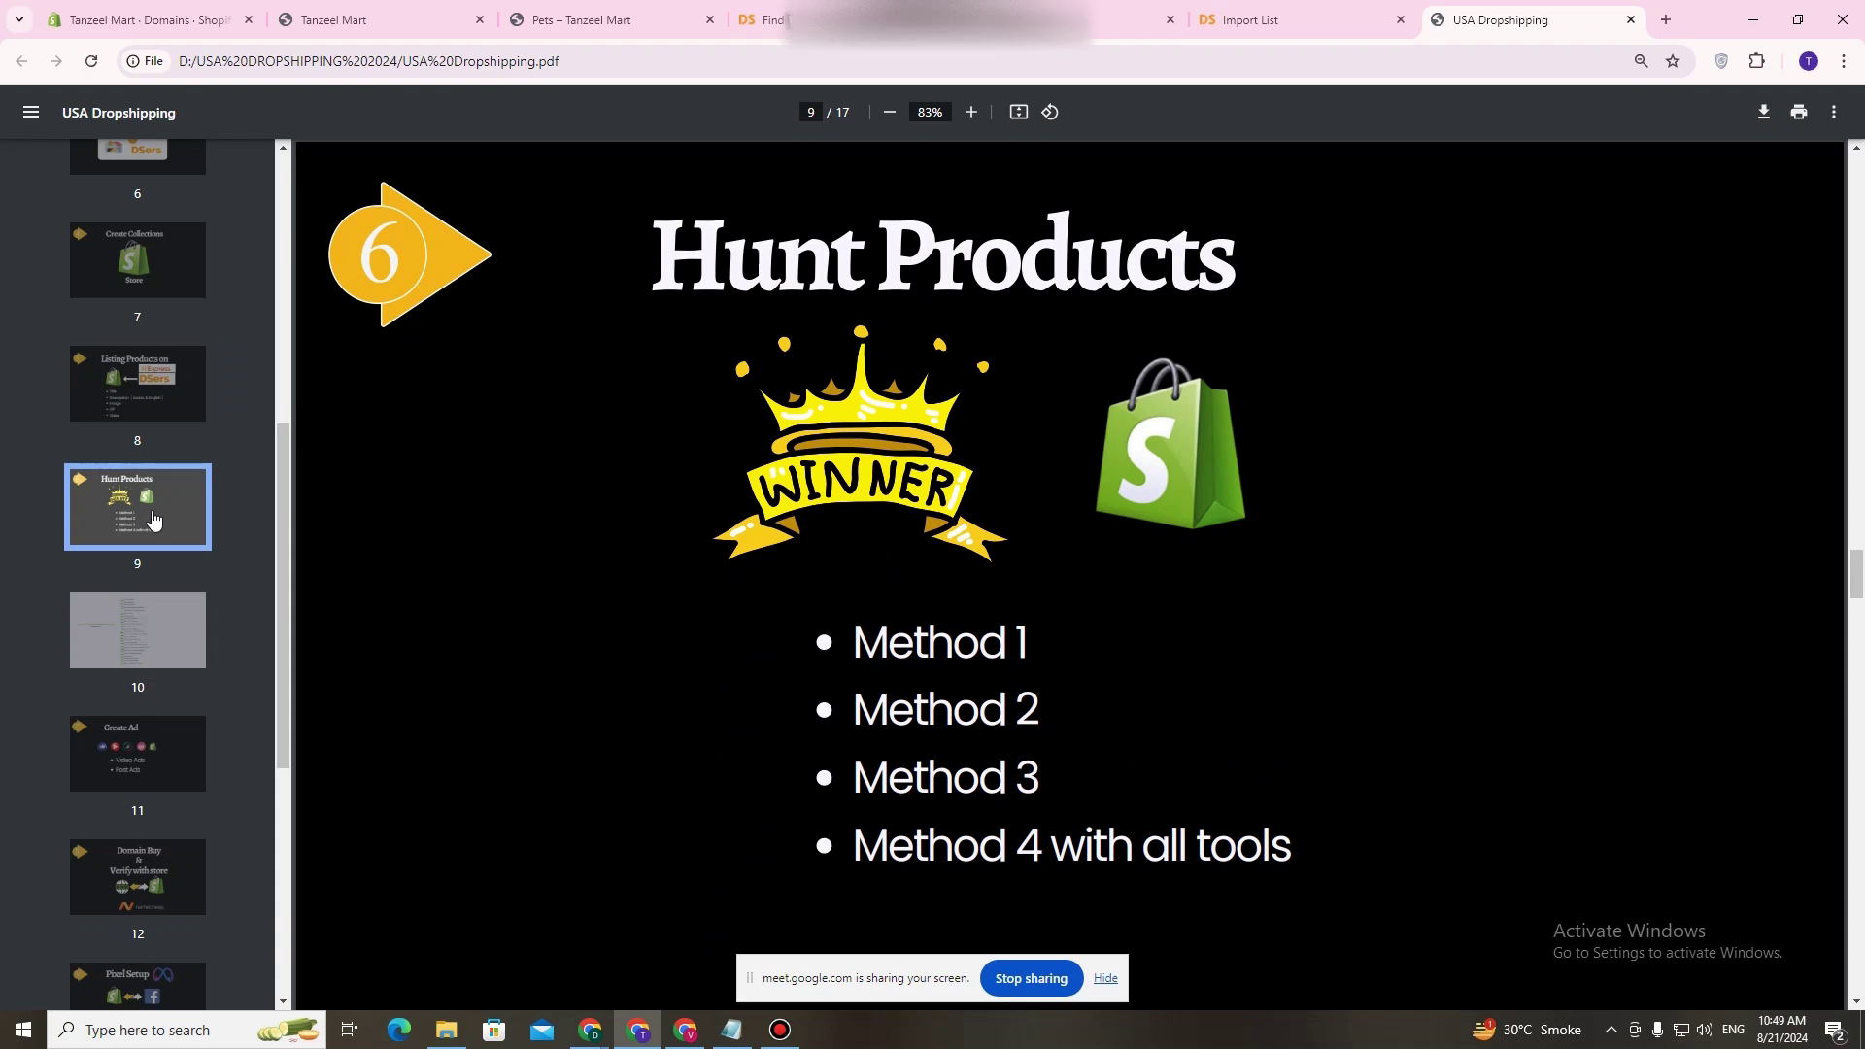
triple_click(1075, 859)
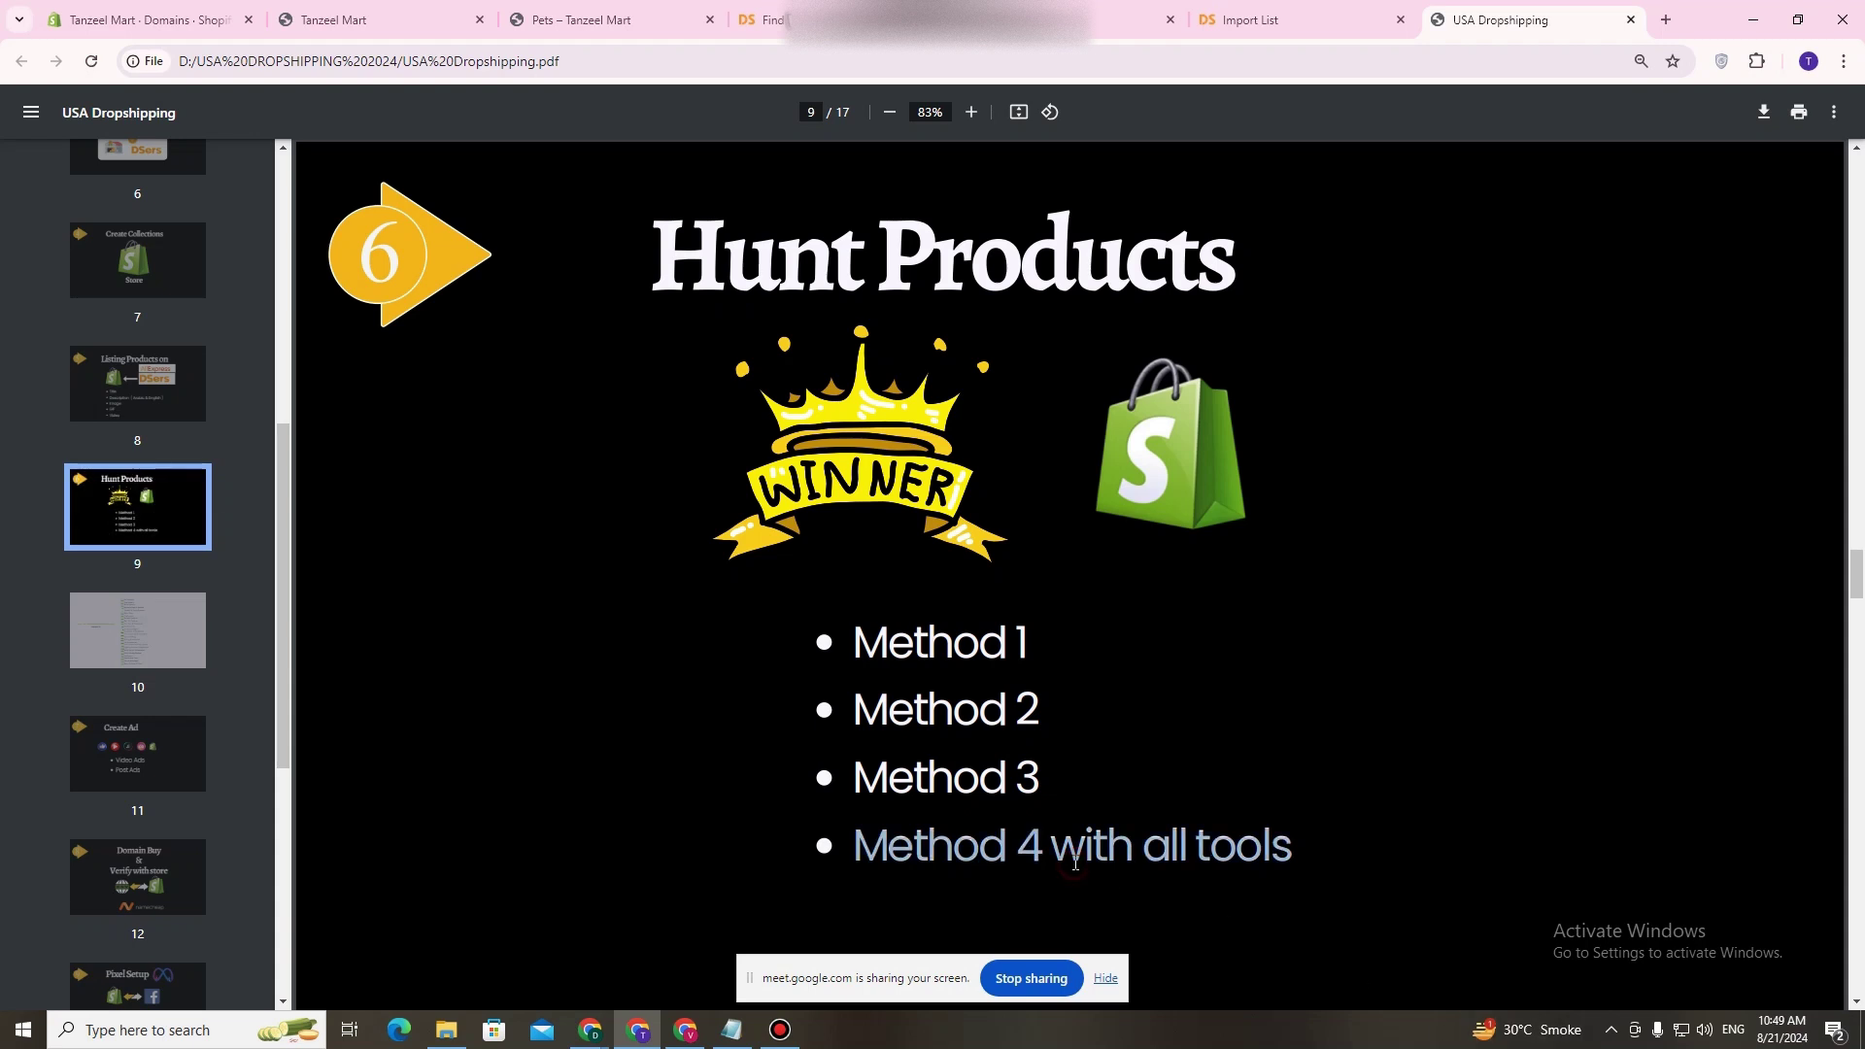
left_click(1076, 795)
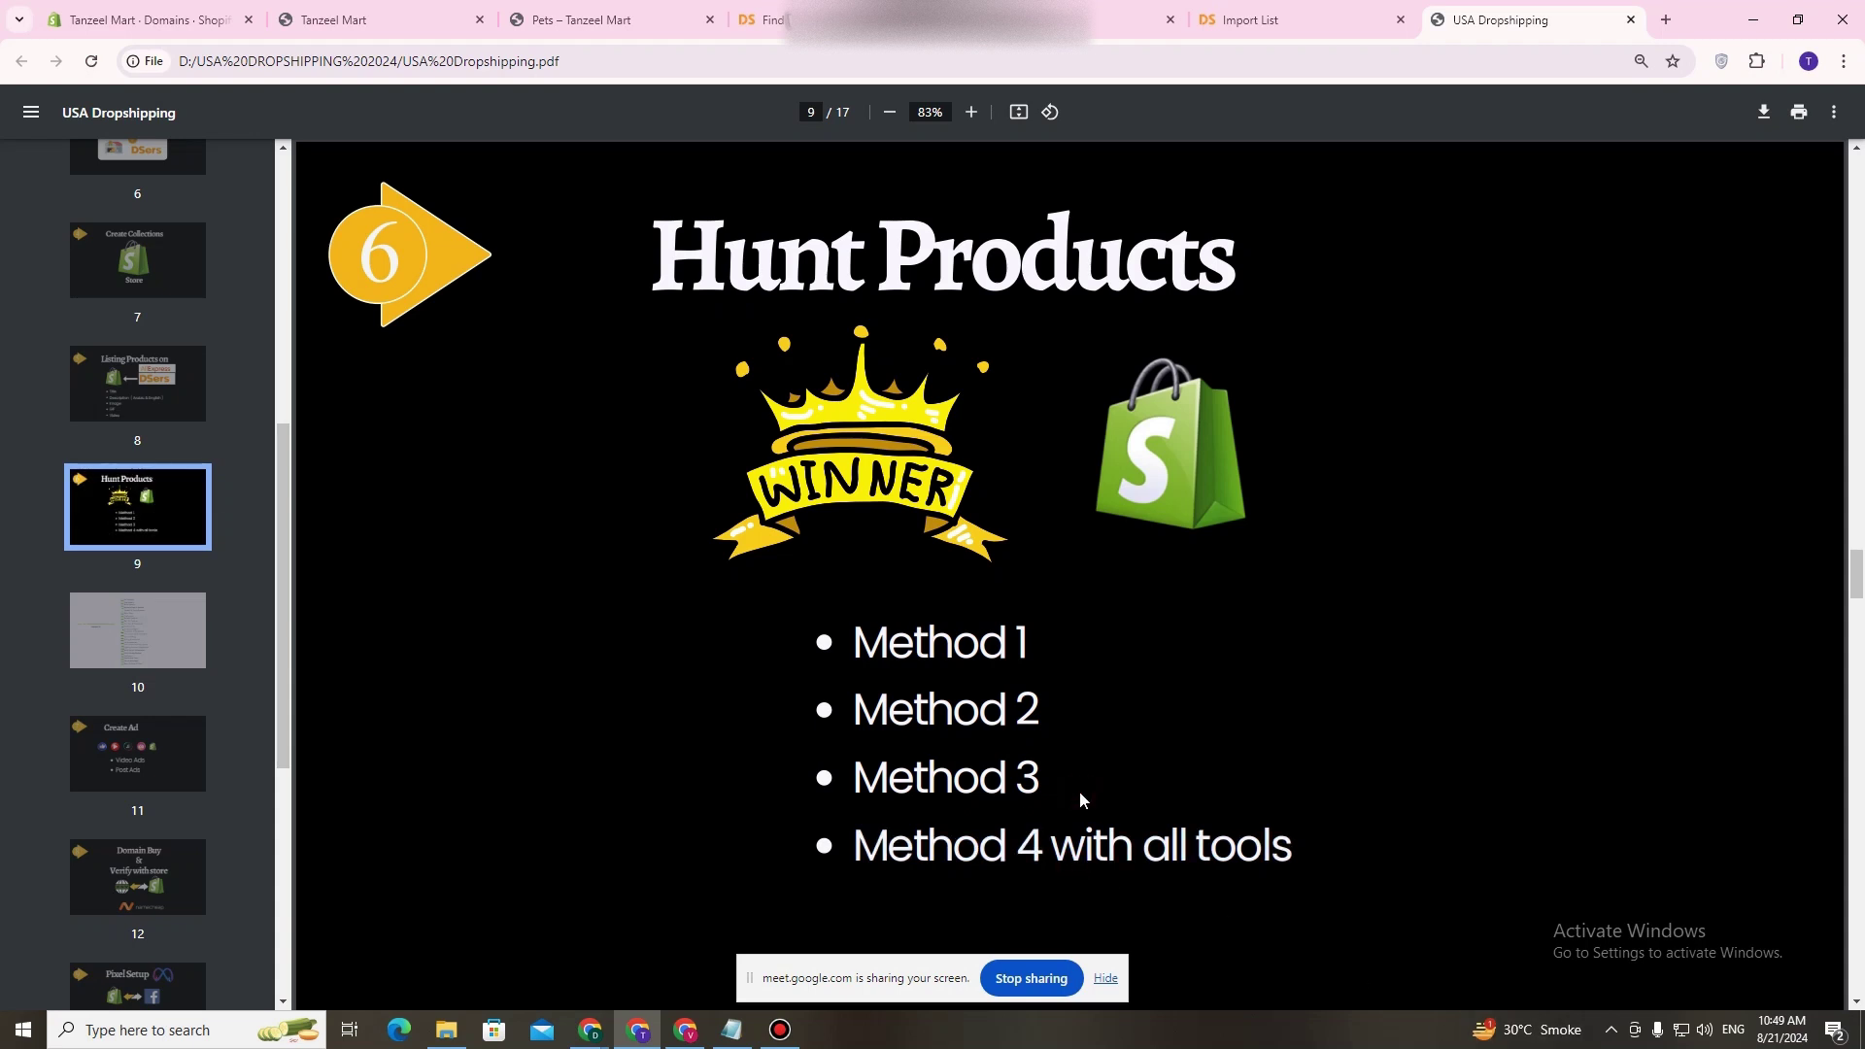